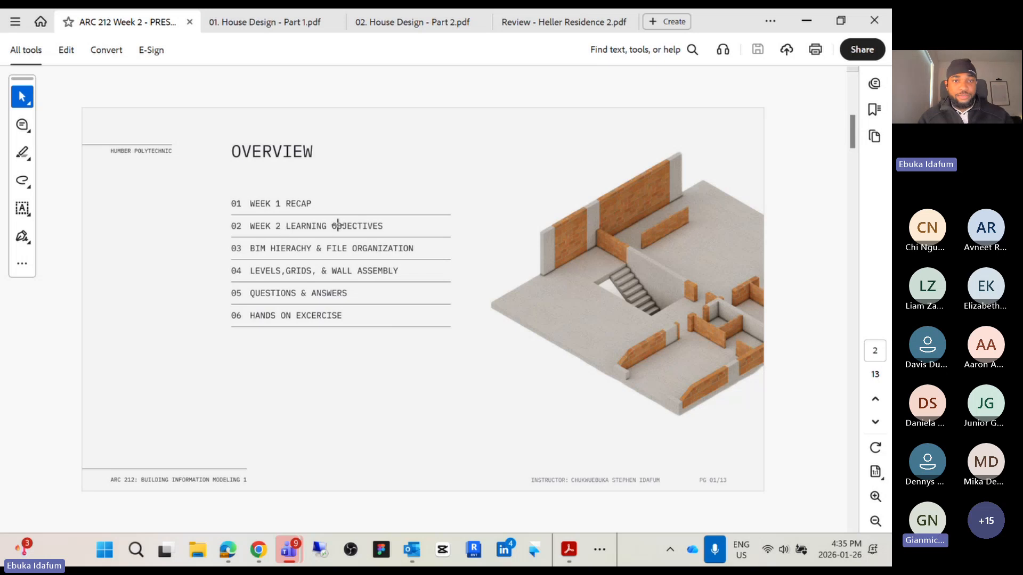
# Advance the lecture presentation to the Week 1 Recap slide
pyautogui.scroll(-1, 337, 226)
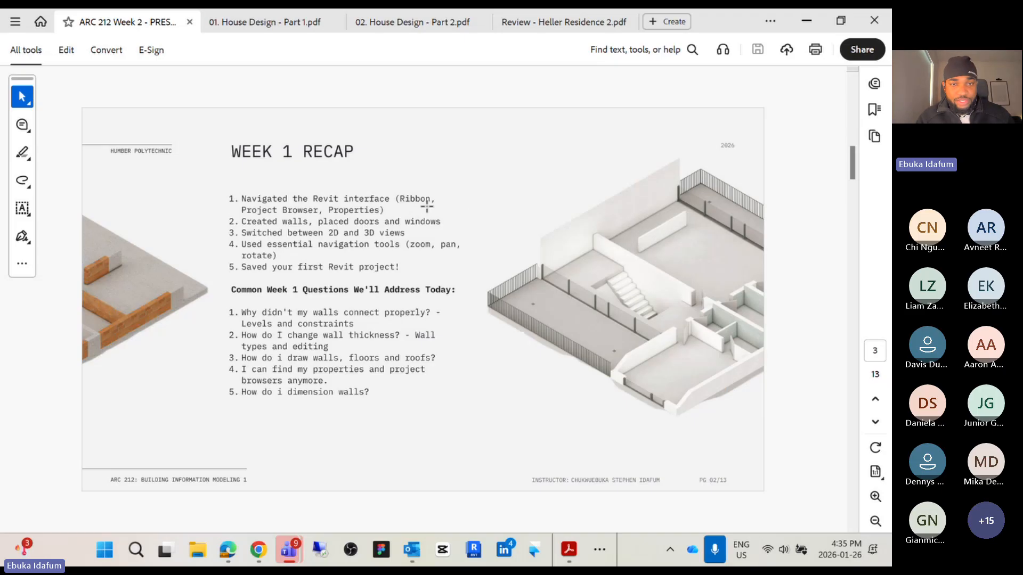
# Switch to Revit, dismiss the Enscape welcome dialog, and open the HOUSE PROJECT model from recent files
pyautogui.click(483, 552)
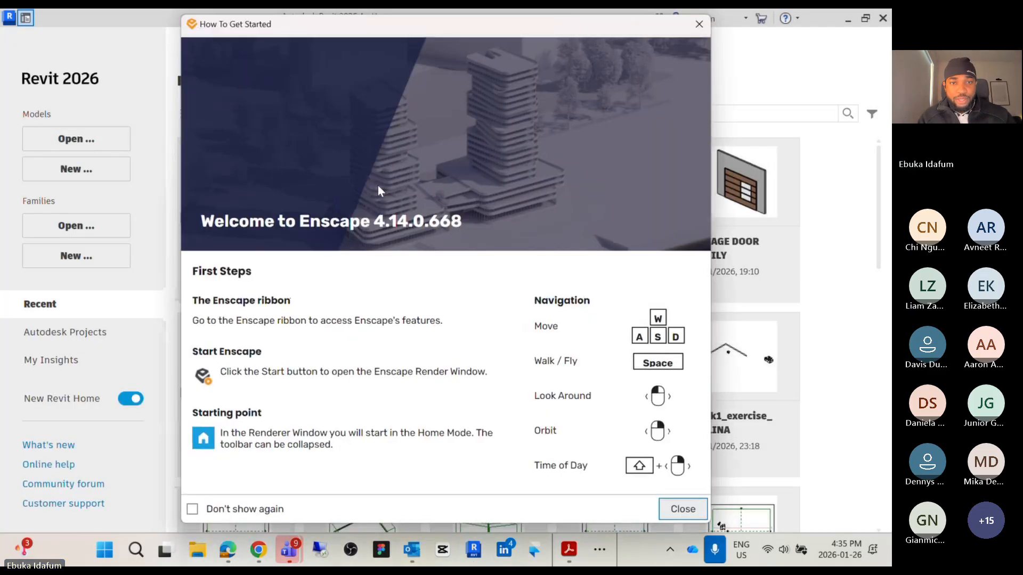
pyautogui.click(699, 24)
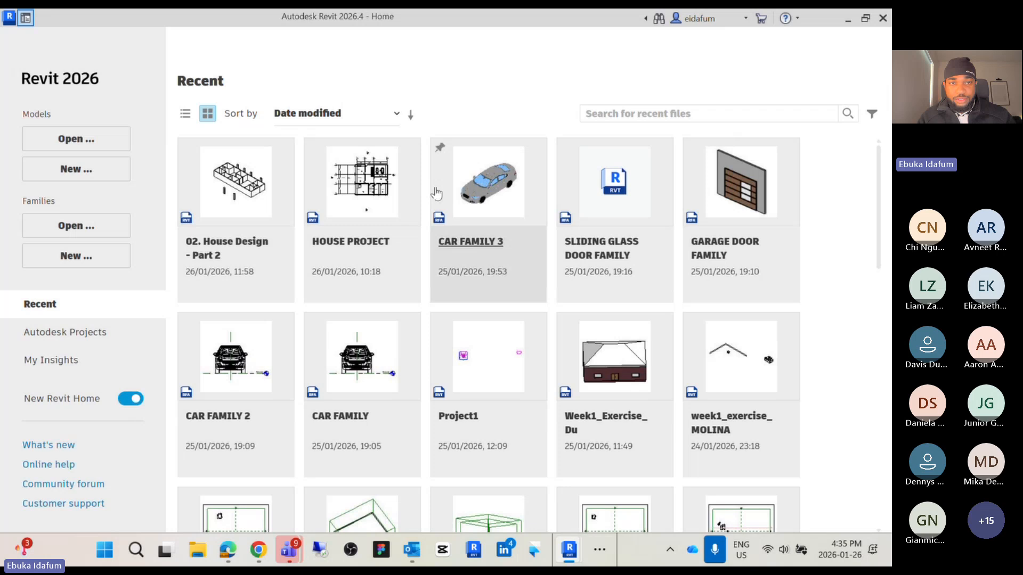
pyautogui.click(379, 197)
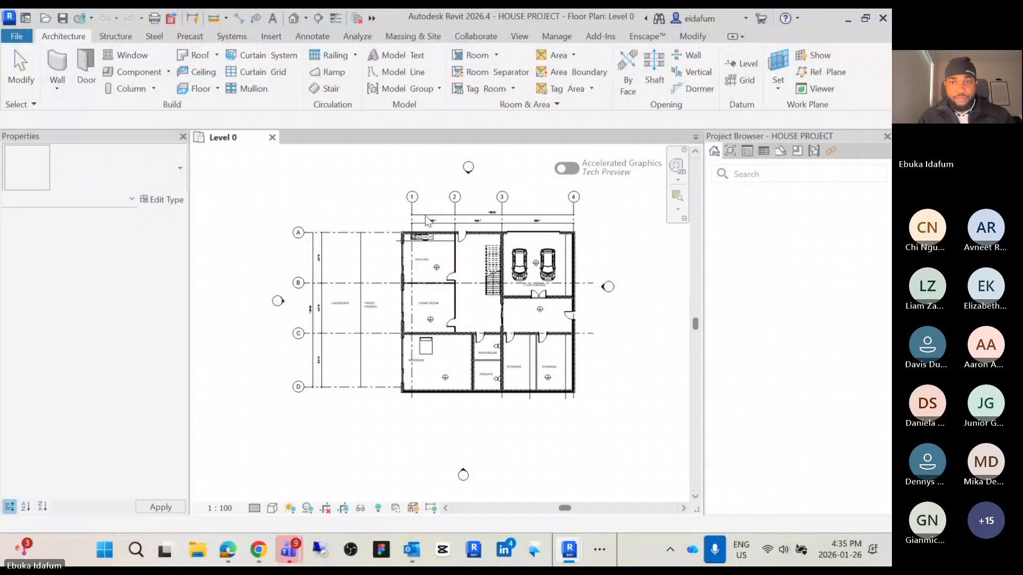
pyautogui.moveTo(588, 253); pyautogui.dragTo(562, 265, button='middle')
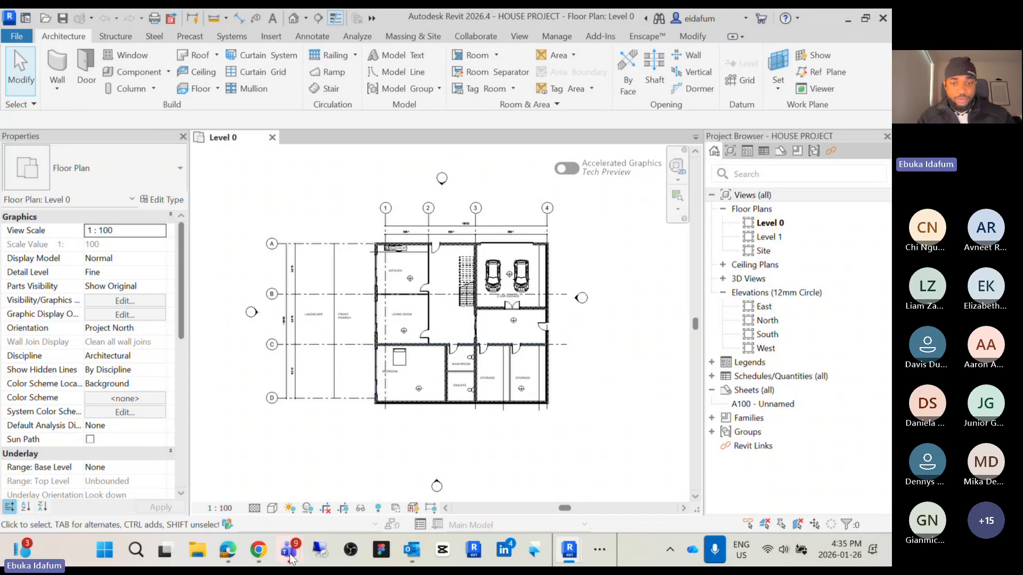
pyautogui.click(599, 549)
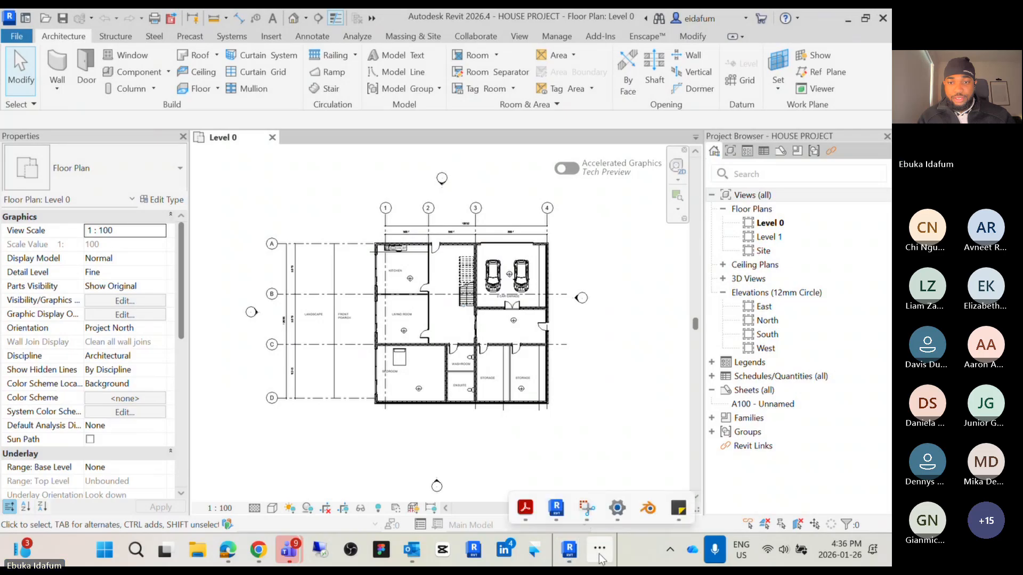
pyautogui.moveTo(536, 520)
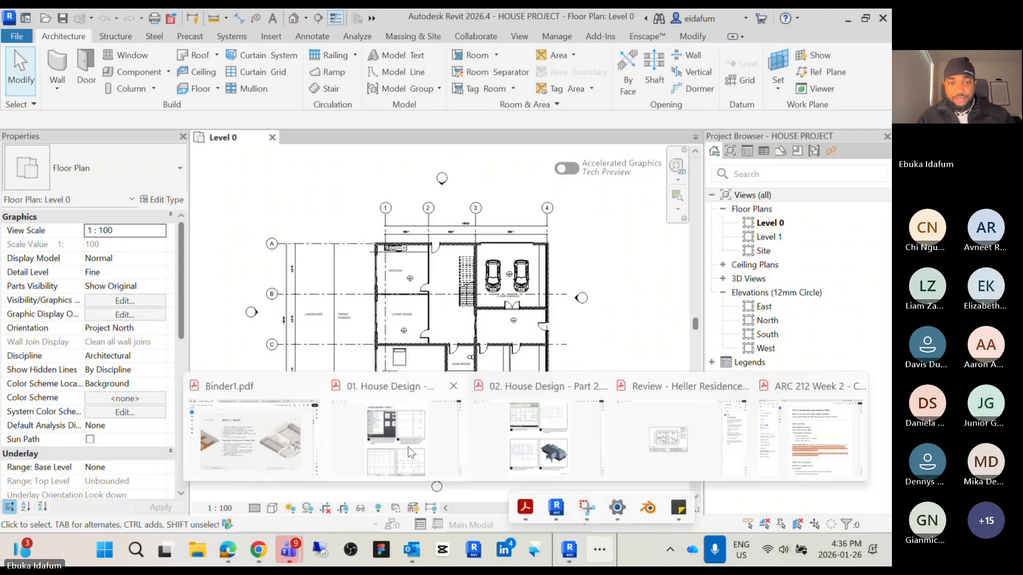
pyautogui.click(304, 445)
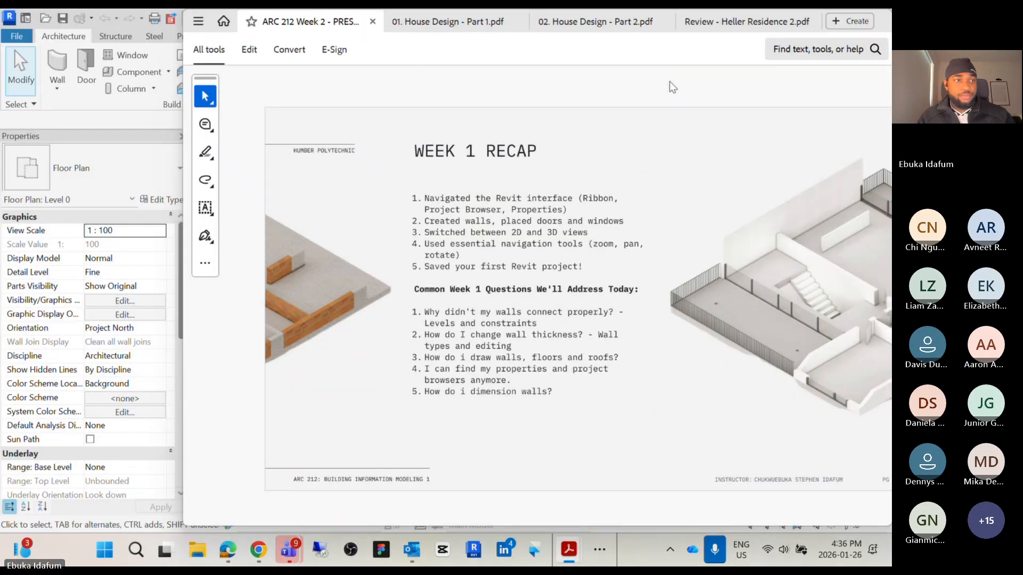
pyautogui.moveTo(669, 82); pyautogui.dragTo(0, 47)
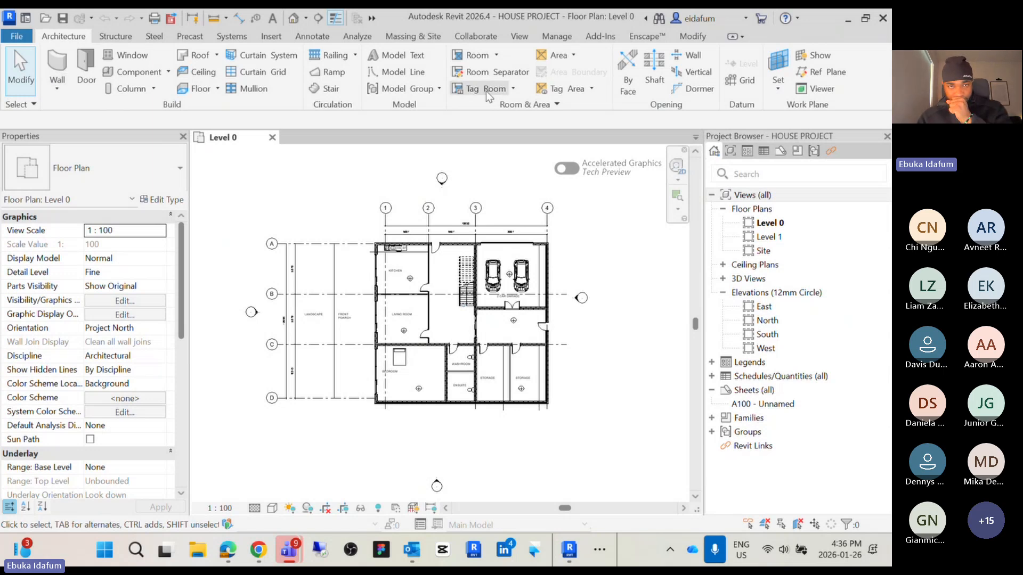
# Import the analytics image from the Desktop's PROOF THAT I AM EXACTLY WHO I SAY I AM folder and place it beside the Level 0 plan
pyautogui.click(271, 37)
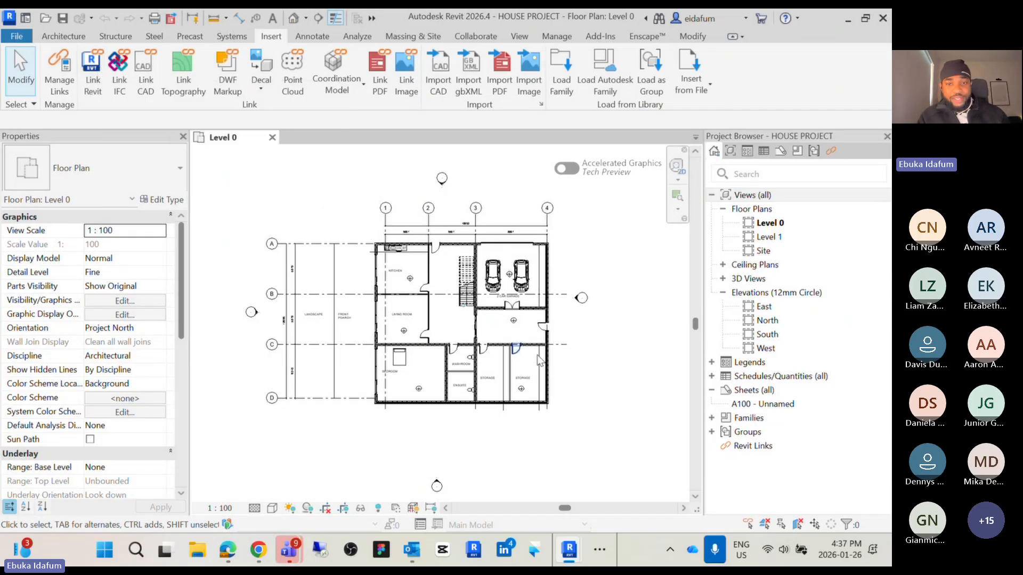
pyautogui.moveTo(584, 372); pyautogui.dragTo(563, 378, button='middle')
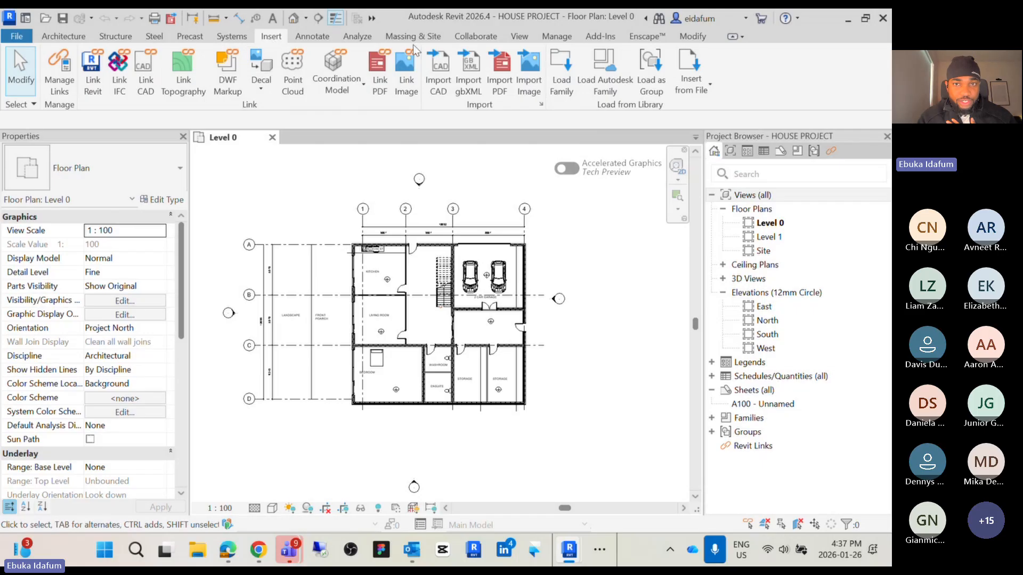
pyautogui.click(526, 75)
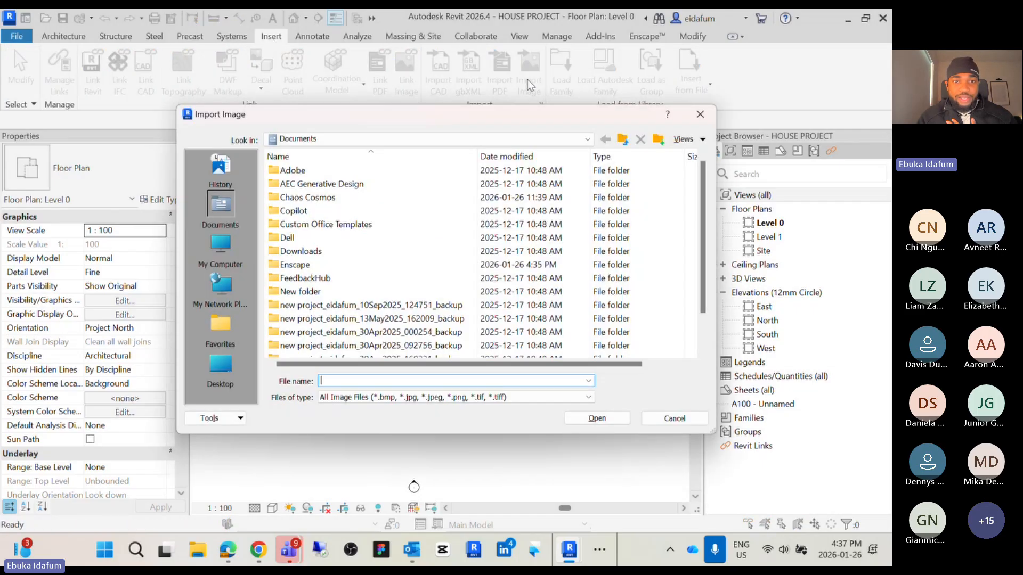
pyautogui.click(221, 366)
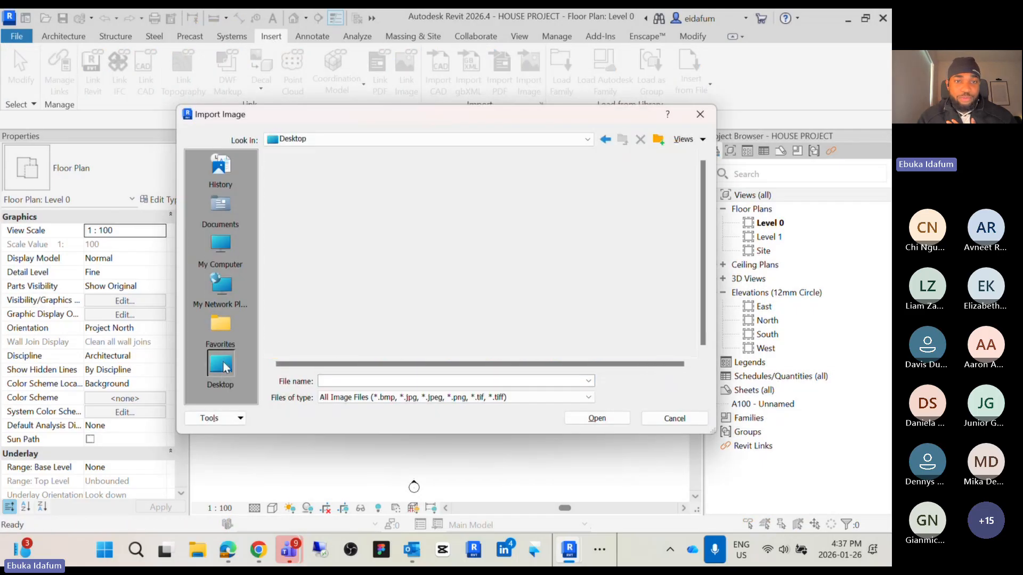
pyautogui.scroll(-3, 352, 280)
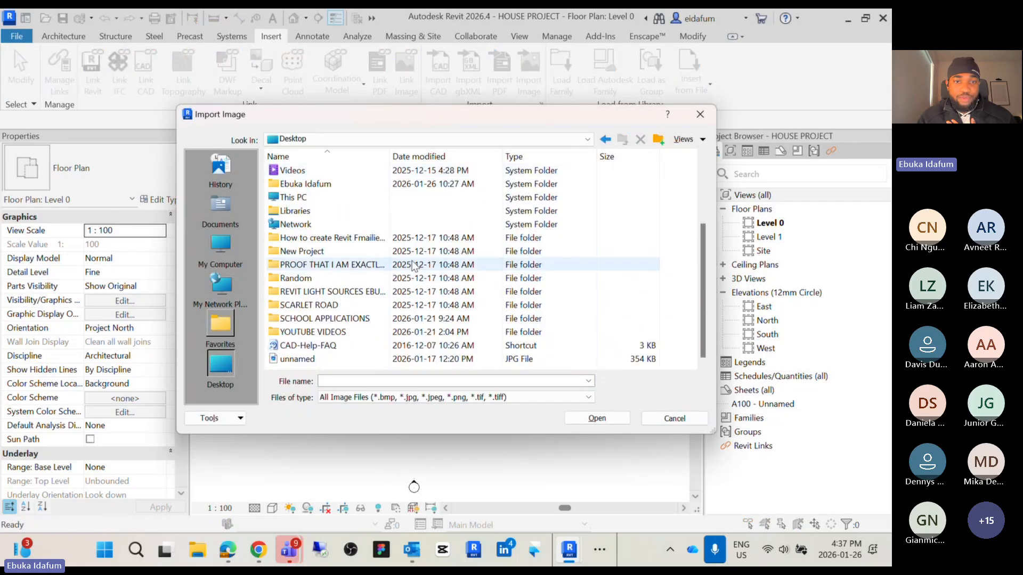
pyautogui.click(331, 269)
pyautogui.doubleClick(331, 269)
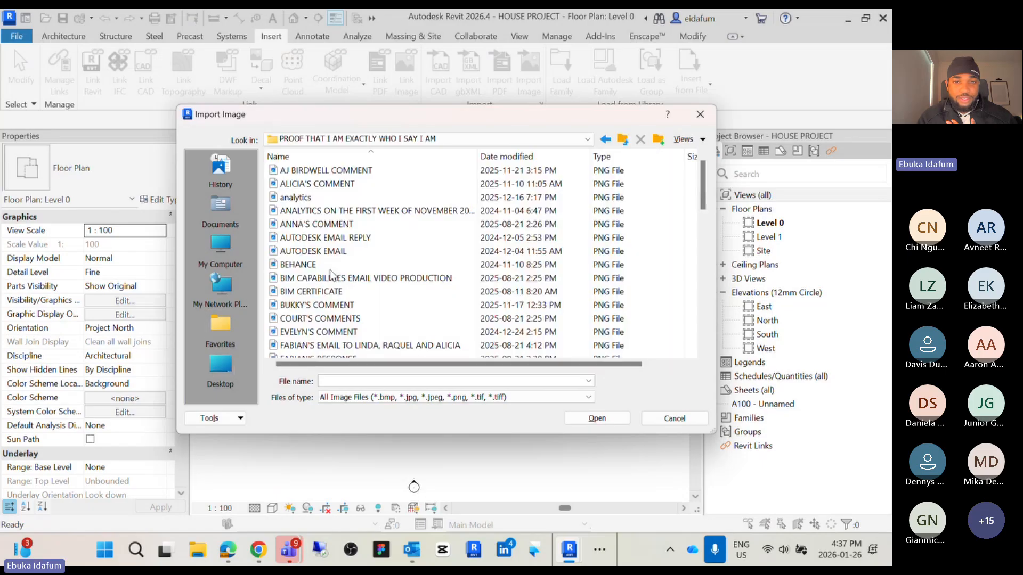
pyautogui.click(306, 199)
pyautogui.click(597, 418)
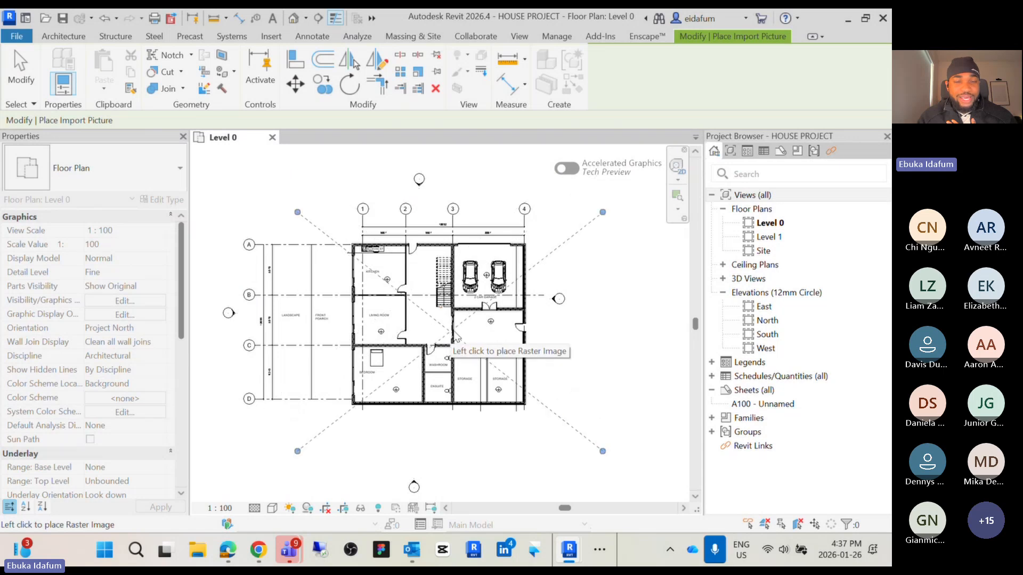
pyautogui.scroll(-2, 427, 294)
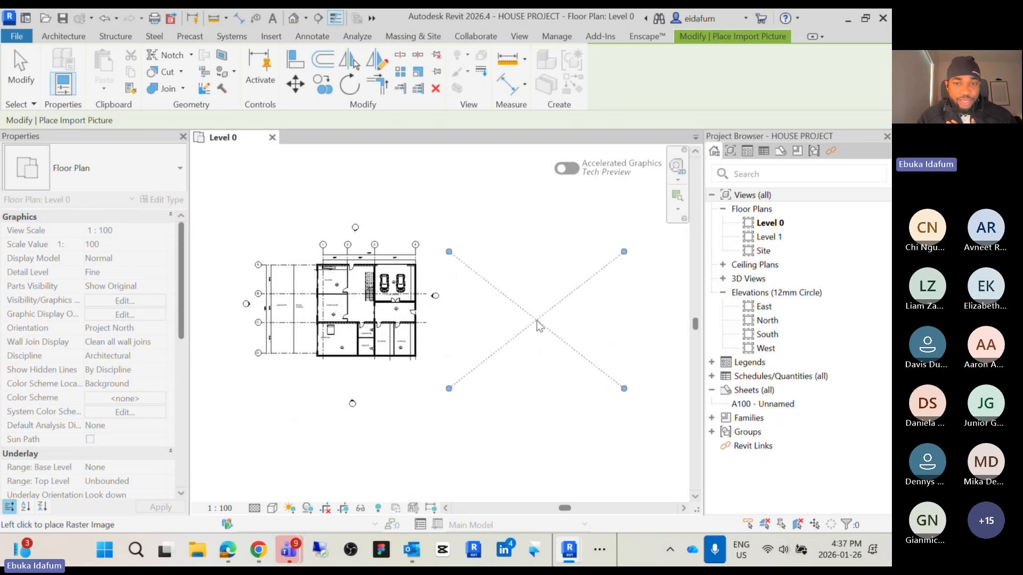
pyautogui.scroll(-2, 474, 315)
pyautogui.click(473, 308)
# Resize the placed analytics image down to a width of about 12758
pyautogui.scroll(5, 473, 308)
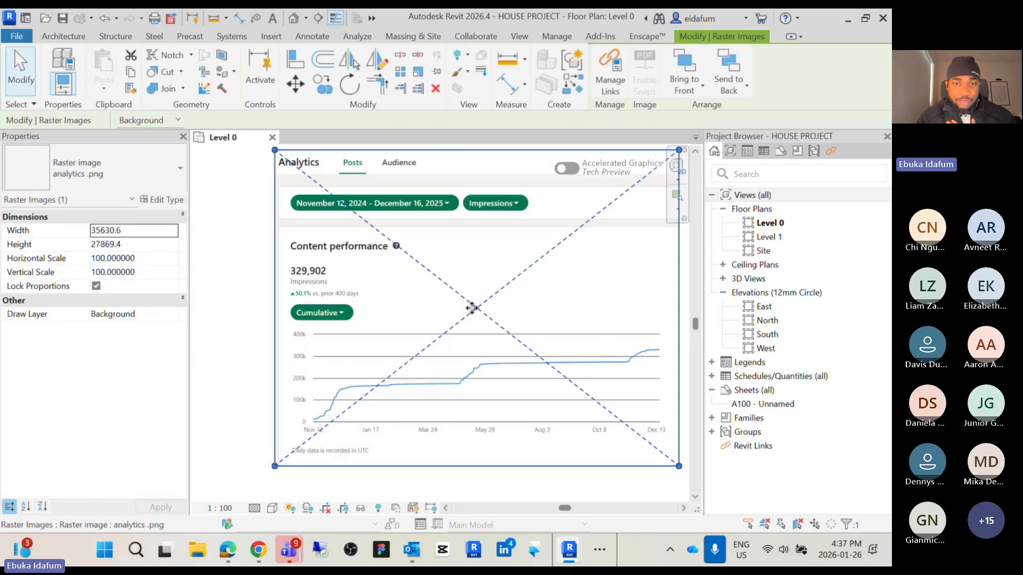
pyautogui.scroll(-5, 473, 308)
pyautogui.moveTo(482, 320); pyautogui.dragTo(425, 357, button='middle')
pyautogui.click(579, 324)
pyautogui.scroll(5, 410, 378)
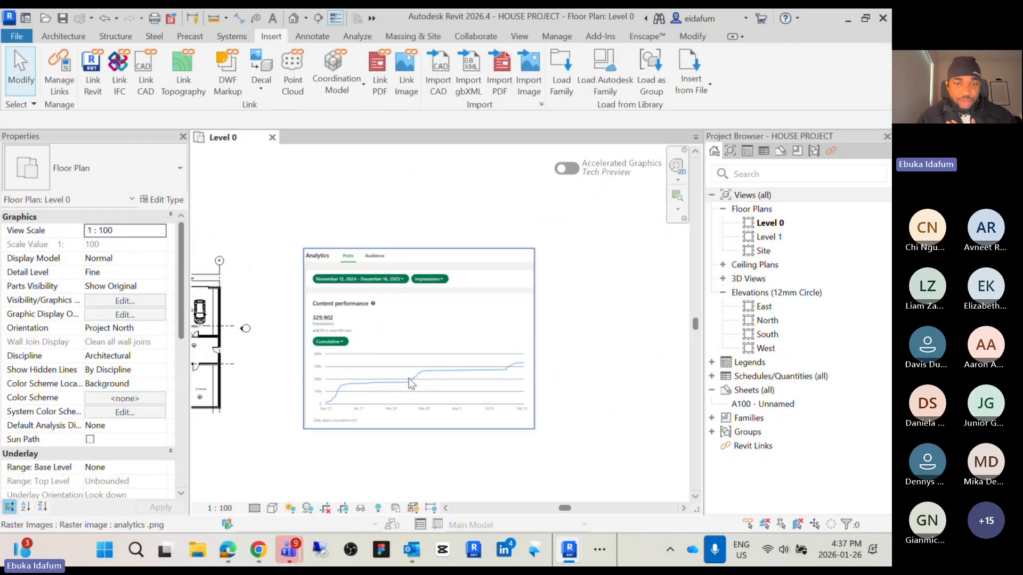
pyautogui.click(423, 349)
pyautogui.moveTo(629, 467); pyautogui.dragTo(336, 338)
# Select the analytics image and delete it from the plan
pyautogui.scroll(-3, 487, 359)
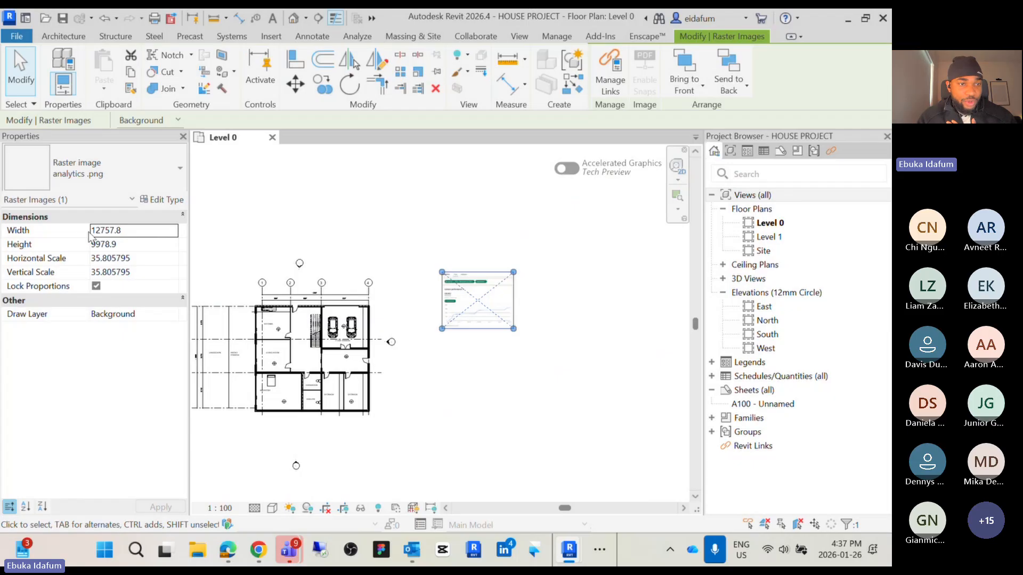
pyautogui.click(501, 384)
pyautogui.click(472, 291)
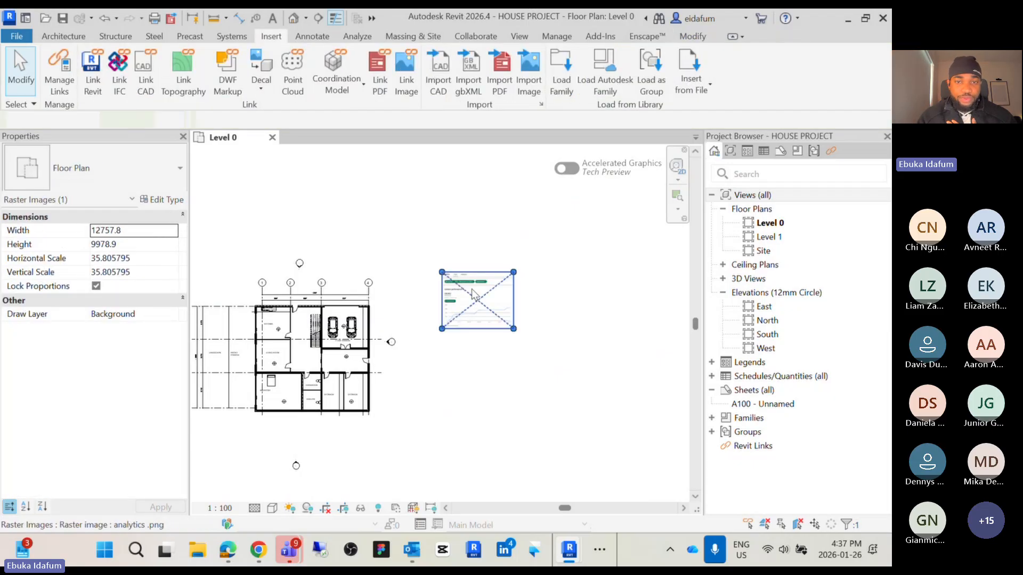
pyautogui.press('Delete')
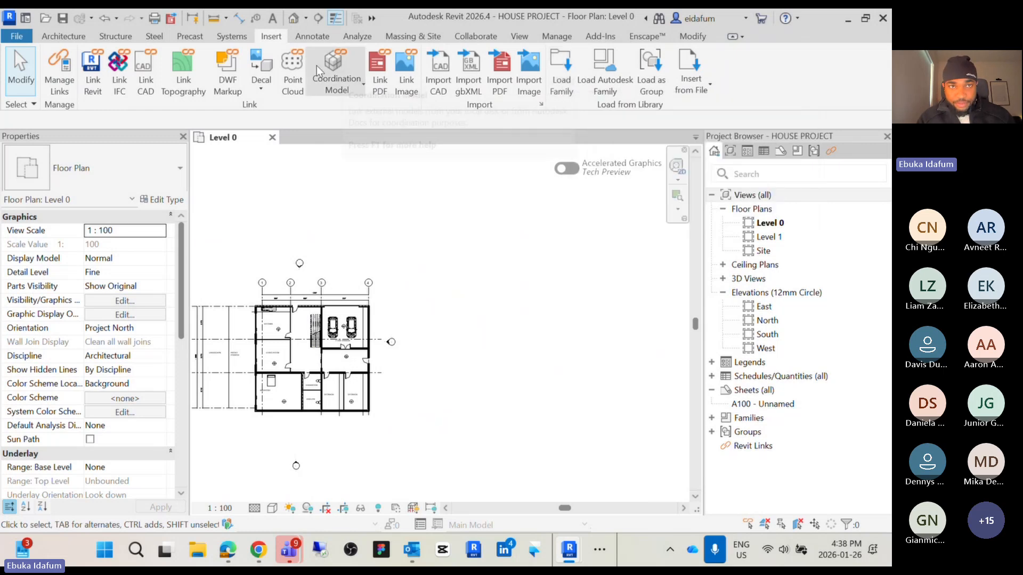
# Place an aligned dimension chain along the east walls of the garage and storage rooms
pyautogui.click(315, 37)
pyautogui.scroll(5, 308, 233)
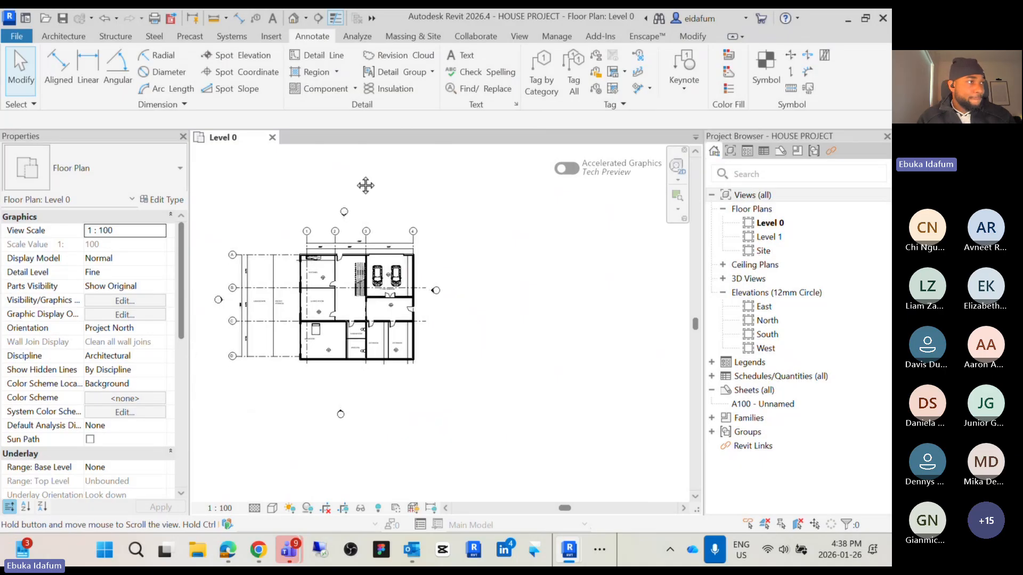
pyautogui.scroll(-3, 407, 171)
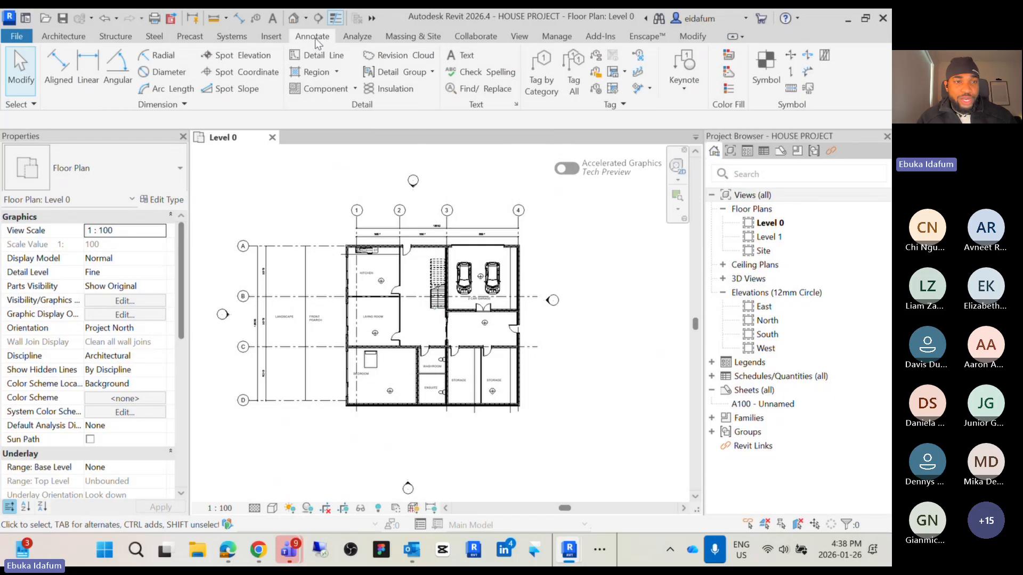
pyautogui.click(58, 69)
pyautogui.scroll(2, 521, 335)
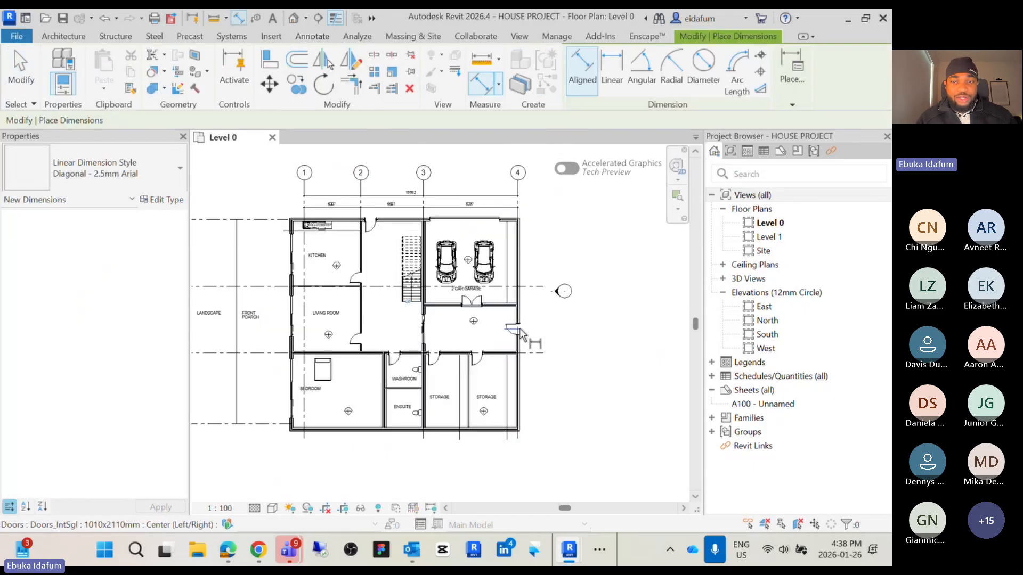
pyautogui.scroll(4, 521, 335)
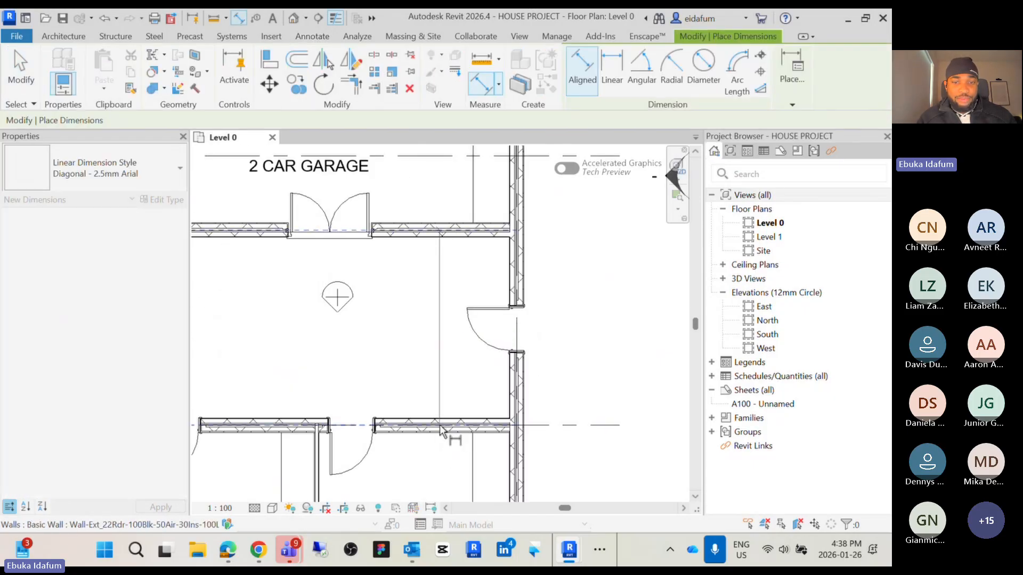
pyautogui.click(441, 430)
pyautogui.scroll(-2, 367, 361)
pyautogui.click(504, 290)
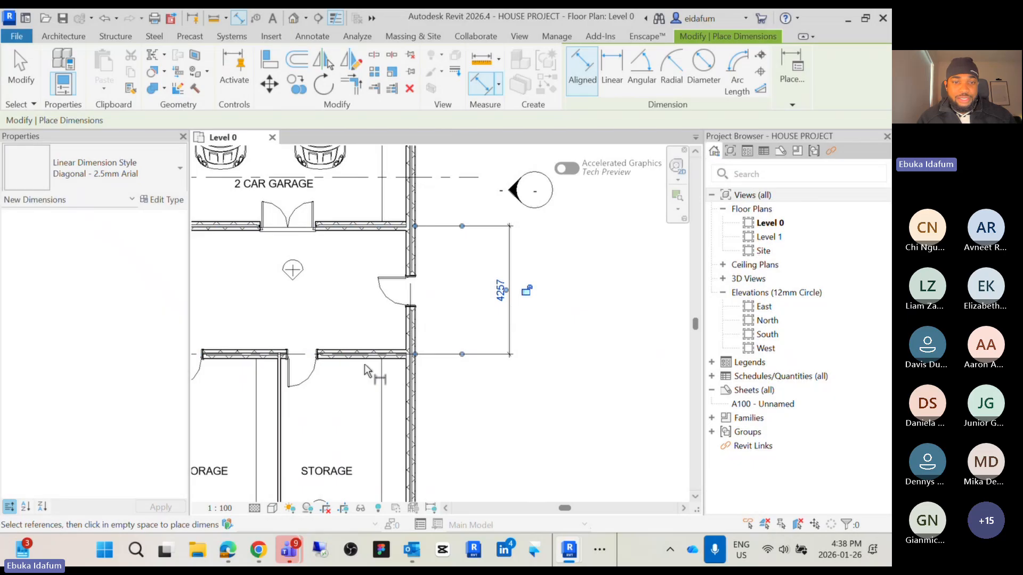
pyautogui.click(364, 355)
pyautogui.scroll(-3, 365, 358)
pyautogui.moveTo(362, 423); pyautogui.dragTo(364, 329, button='middle')
pyautogui.click(369, 380)
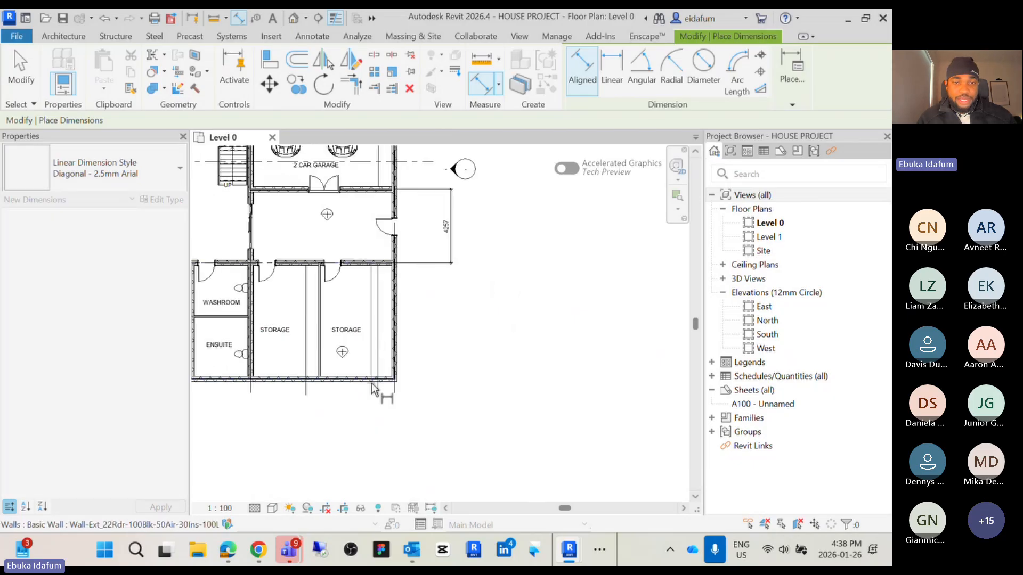
pyautogui.click(454, 380)
pyautogui.scroll(-2, 457, 304)
pyautogui.scroll(5, 463, 327)
pyautogui.press('Escape')
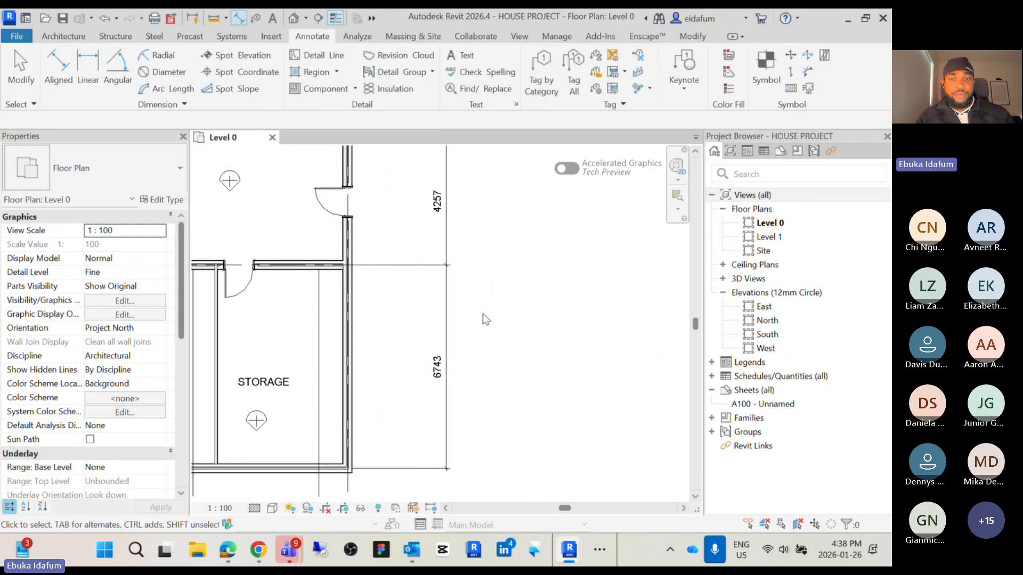
# Select the new dimension chain and delete it
pyautogui.moveTo(583, 296); pyautogui.dragTo(400, 177)
pyautogui.press('Delete')
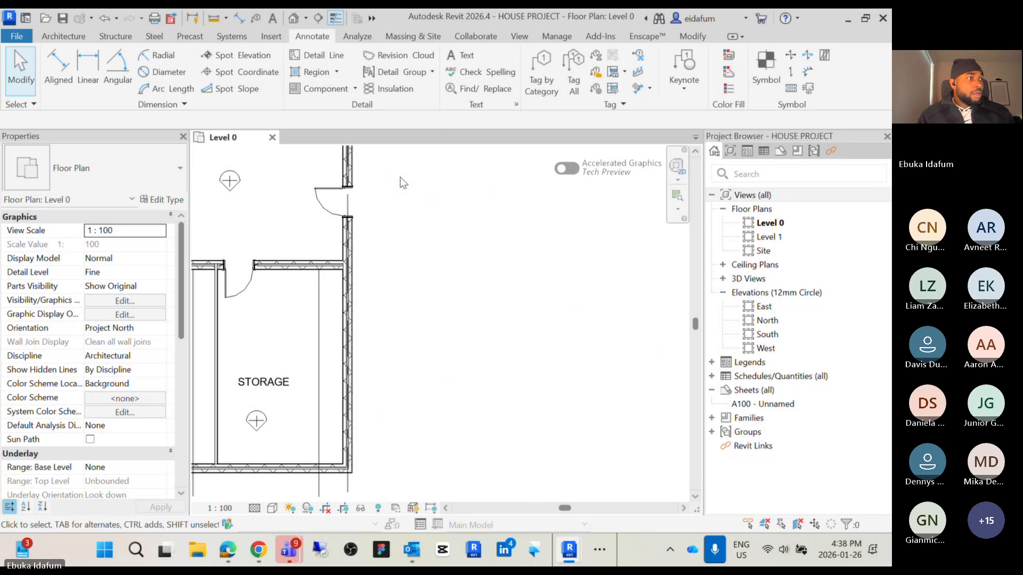
pyautogui.scroll(-3, 522, 306)
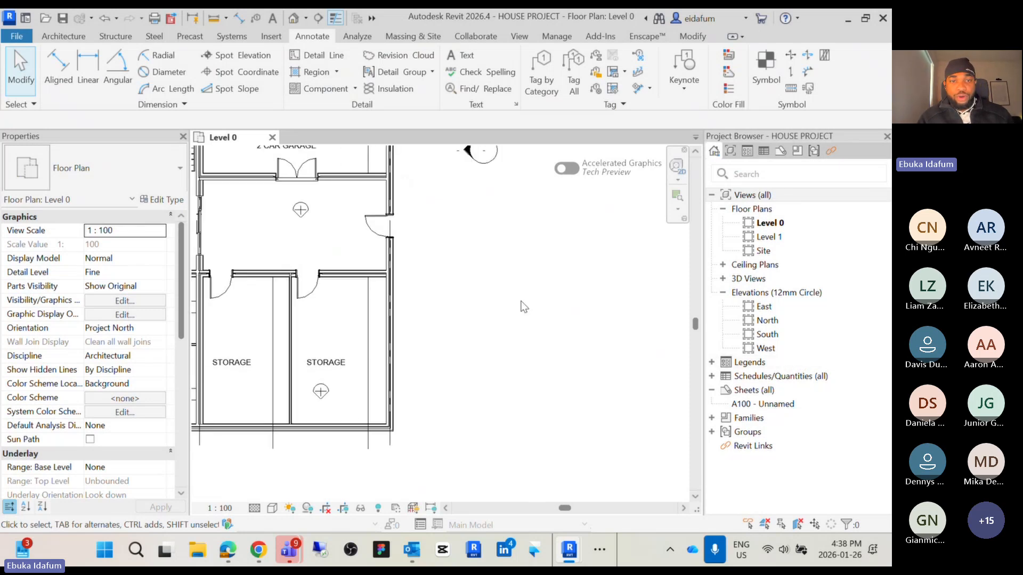
pyautogui.moveTo(523, 307); pyautogui.dragTo(527, 381, button='middle')
# Draw a six-sided polygon partition wall east of the house plan using the inscribed polygon wall tool
pyautogui.click(65, 35)
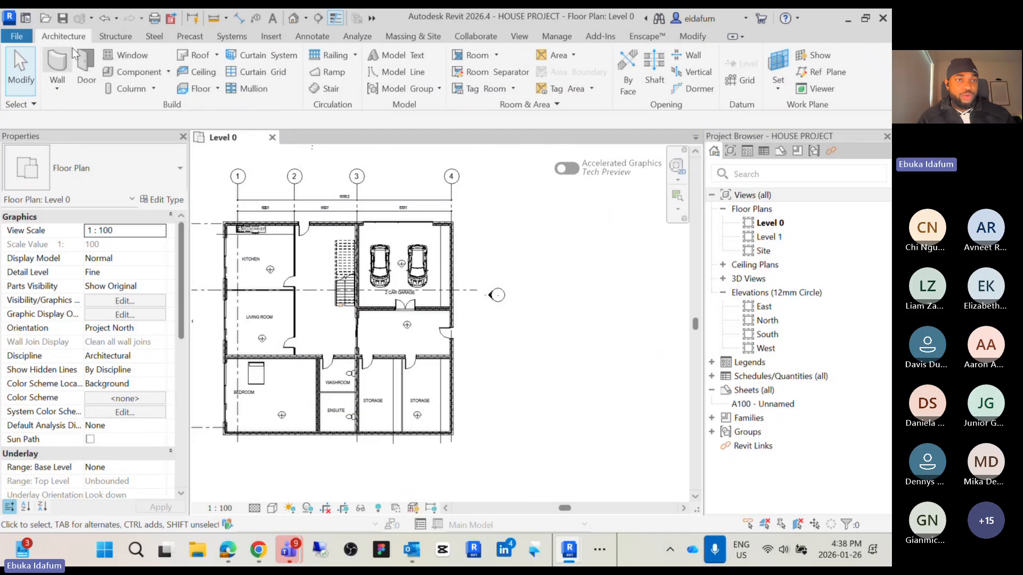
pyautogui.press('w')
pyautogui.press('a')
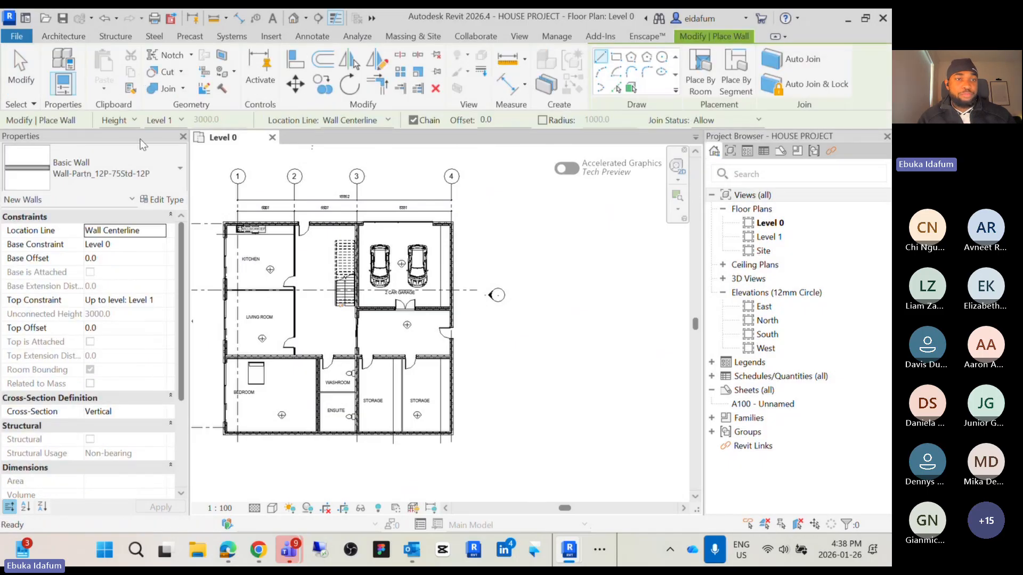
pyautogui.click(96, 168)
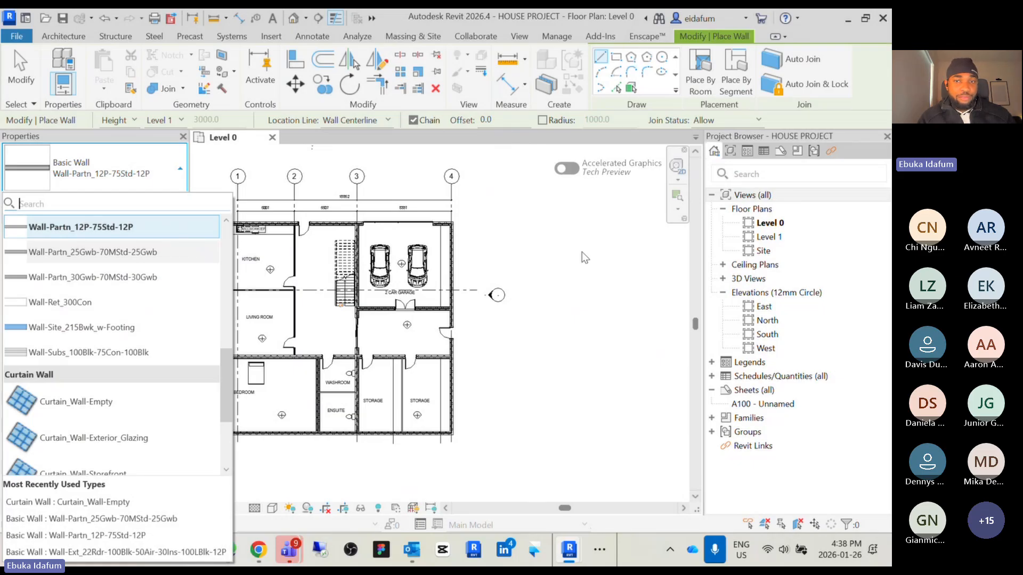
pyautogui.scroll(-4, 588, 271)
pyautogui.moveTo(588, 272); pyautogui.dragTo(395, 251, button='middle')
pyautogui.scroll(3, 405, 231)
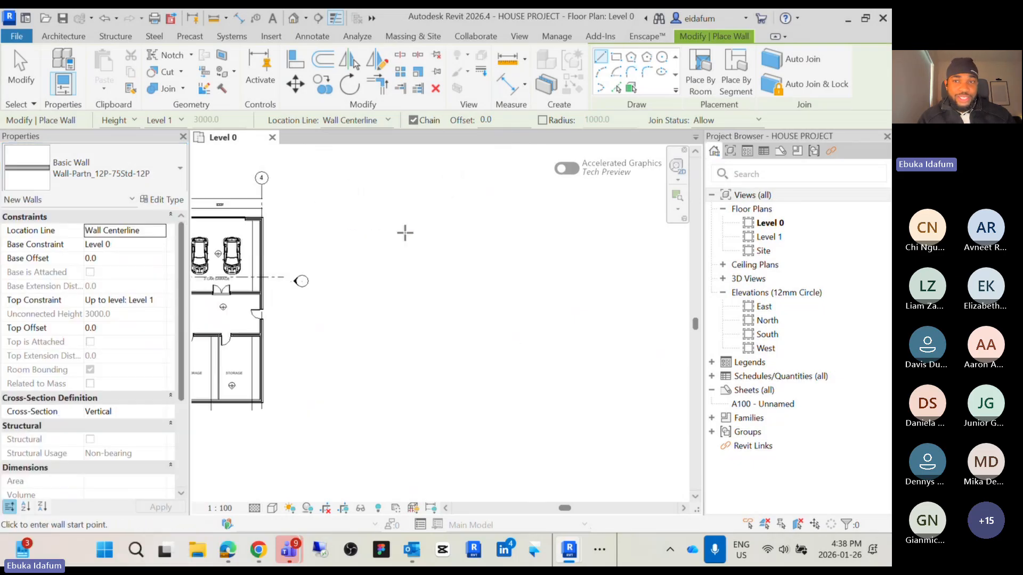
pyautogui.click(646, 57)
pyautogui.scroll(-3, 480, 239)
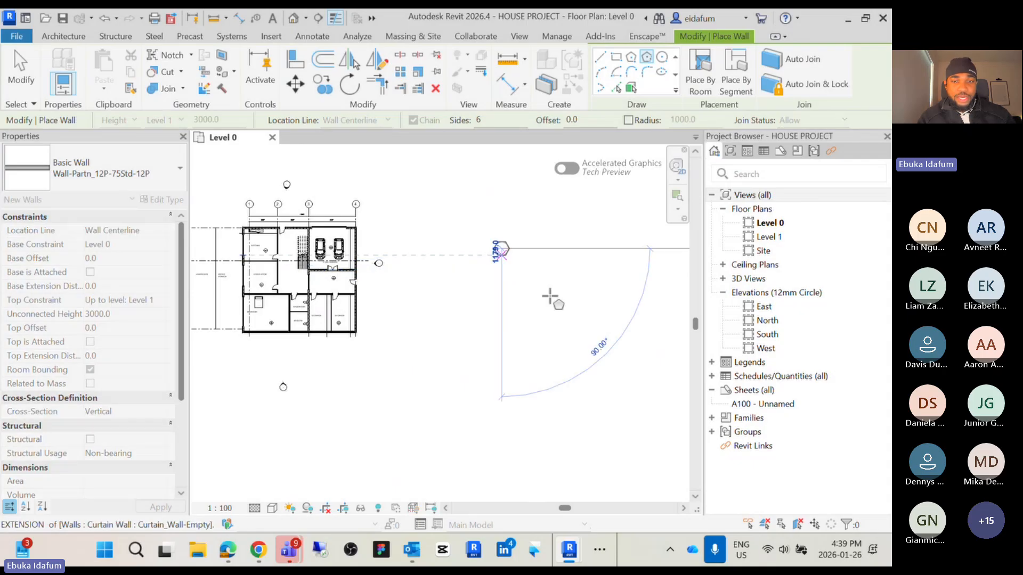
pyautogui.click(559, 216)
pyautogui.scroll(4, 536, 253)
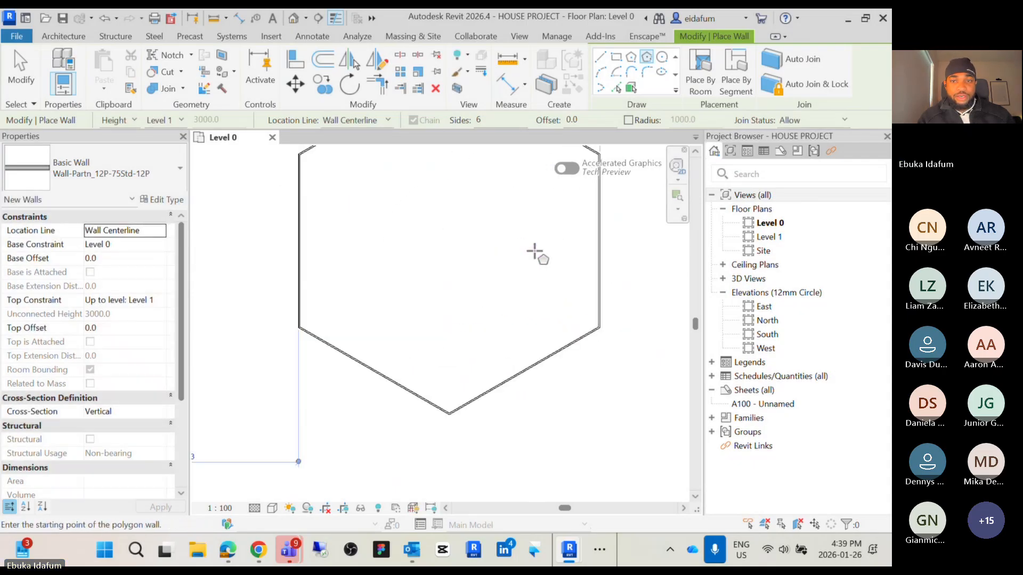
pyautogui.scroll(3, 588, 226)
pyautogui.scroll(-3, 602, 229)
pyautogui.moveTo(607, 239); pyautogui.dragTo(586, 356, button='middle')
pyautogui.press('Escape')
pyautogui.press('Escape')
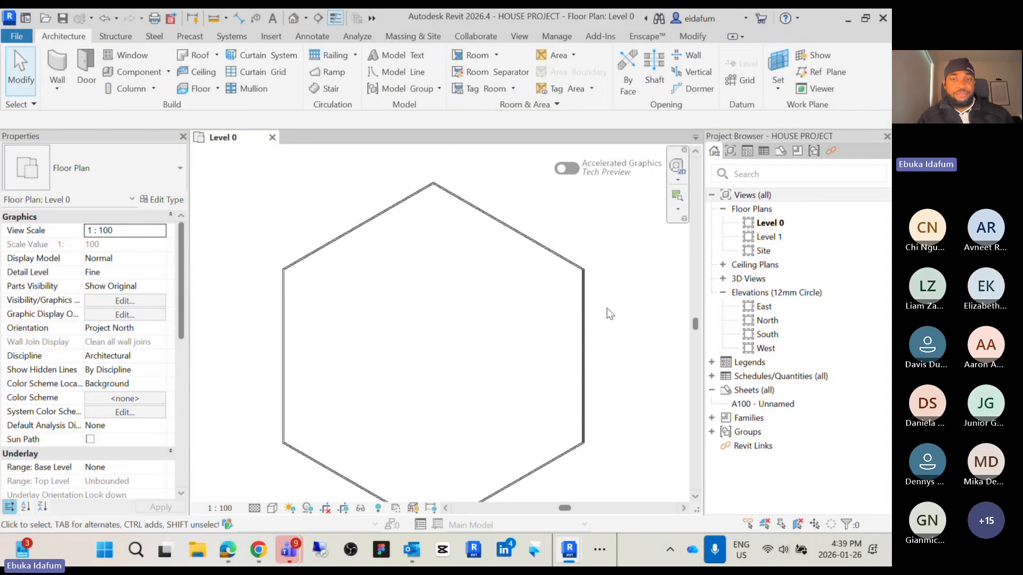
# Start a floor and set its type to Floor_Timber_22Cbd-225Joist
pyautogui.scroll(-2, 610, 313)
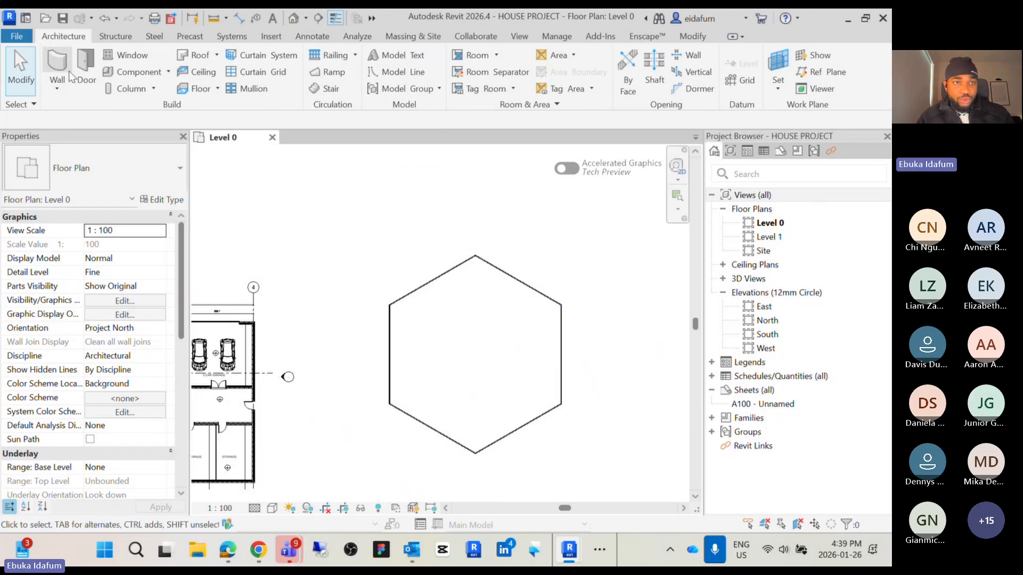
pyautogui.click(193, 88)
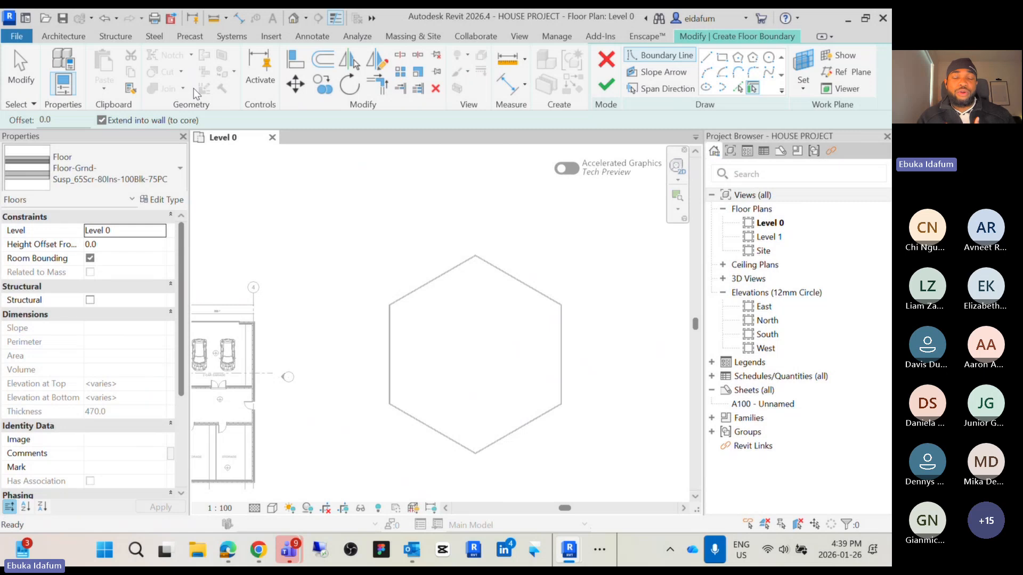
pyautogui.click(171, 180)
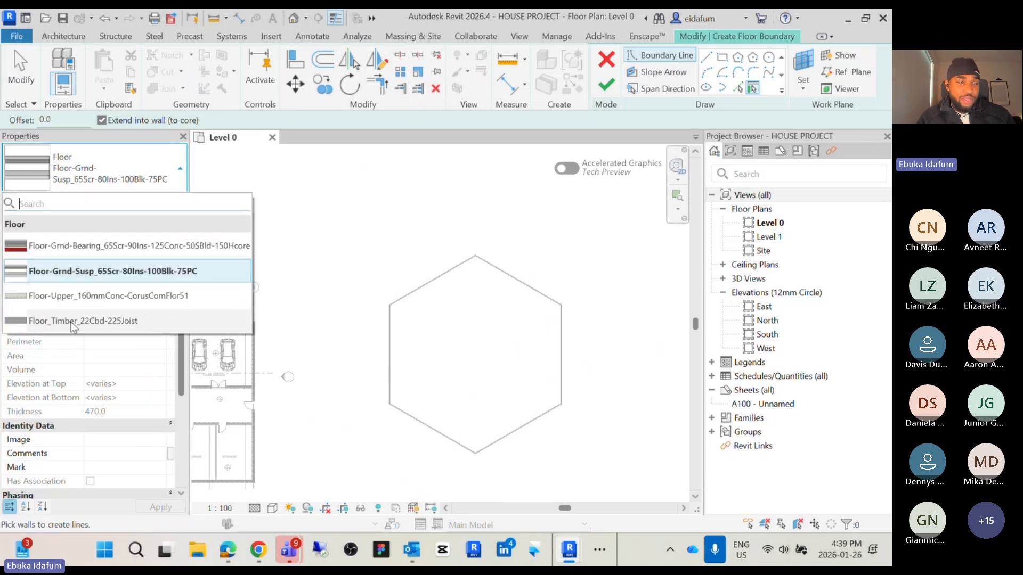
pyautogui.moveTo(150, 247)
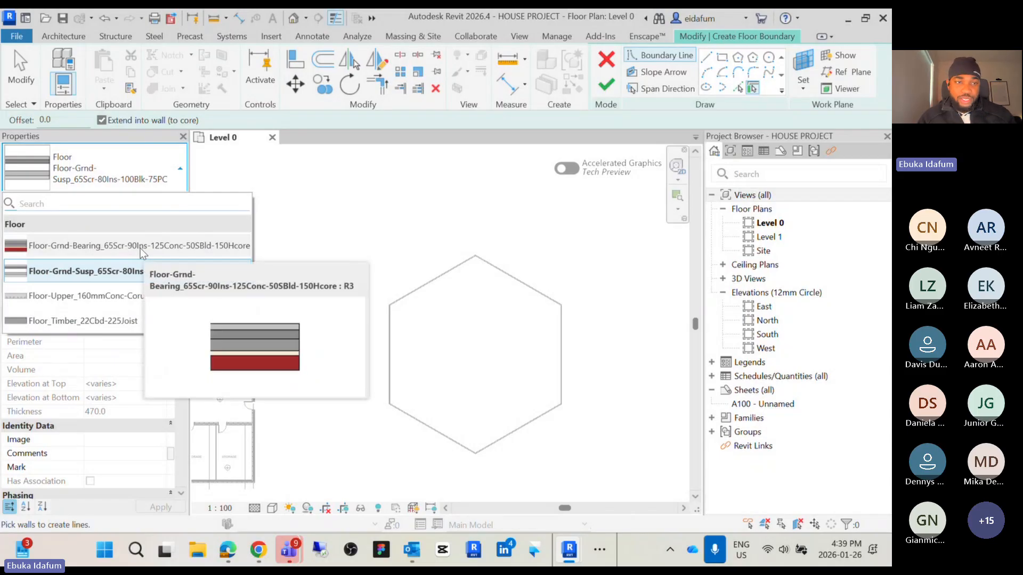
pyautogui.click(73, 321)
pyautogui.scroll(-3, 490, 270)
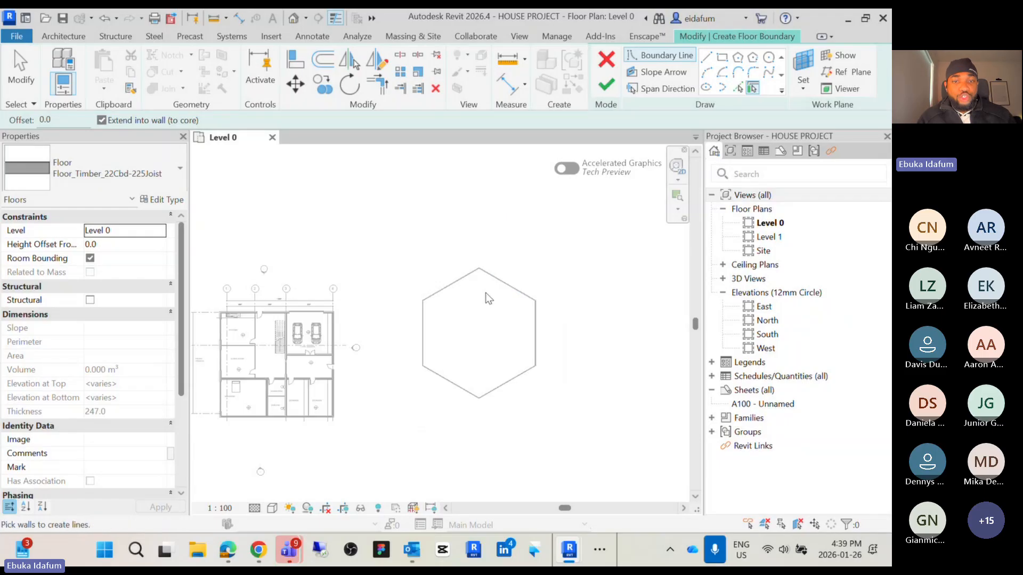
pyautogui.scroll(2, 439, 256)
pyautogui.scroll(2, 438, 254)
pyautogui.moveTo(451, 251); pyautogui.dragTo(444, 284, button='middle')
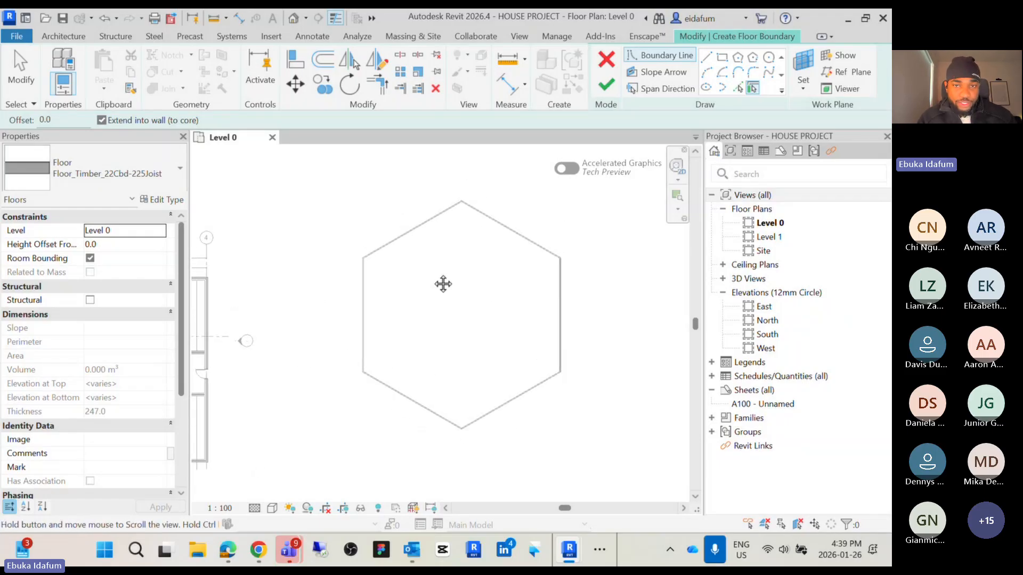
# Try sketching floor boundary lines by tracing the sides of the hexagonal wall
pyautogui.click(707, 57)
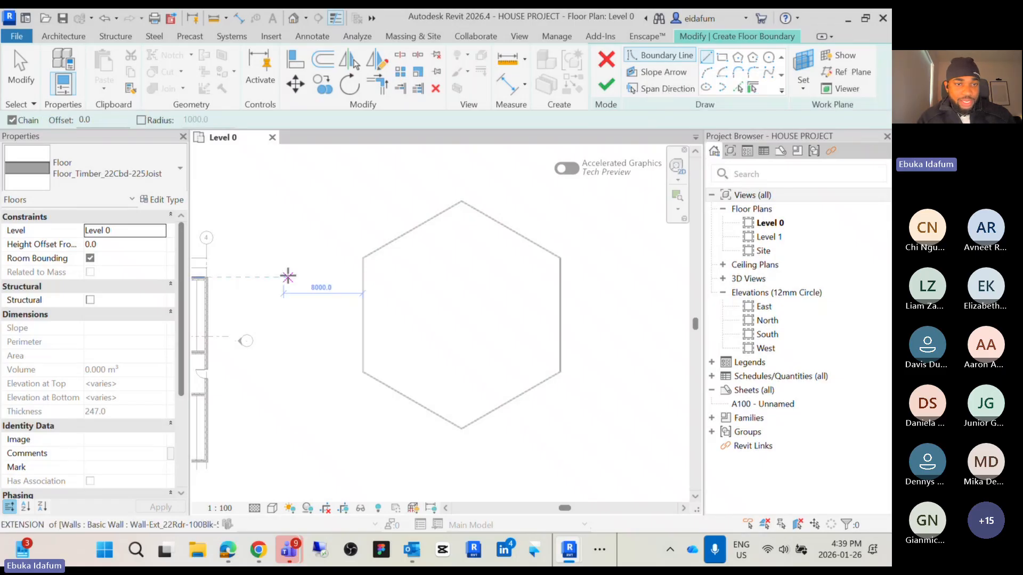
pyautogui.scroll(3, 287, 276)
pyautogui.click(242, 195)
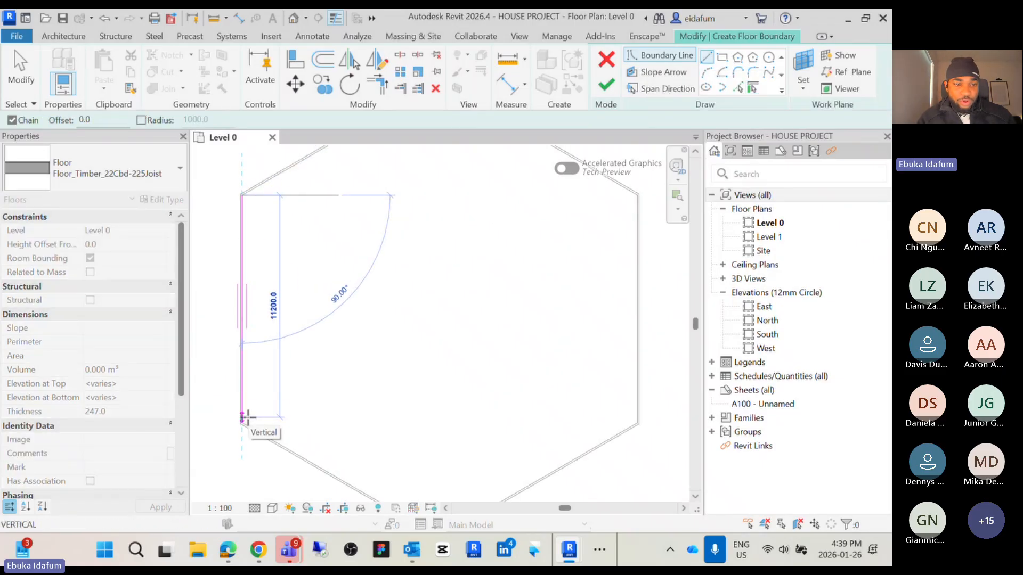
pyautogui.click(242, 418)
pyautogui.scroll(-3, 242, 417)
pyautogui.click(330, 468)
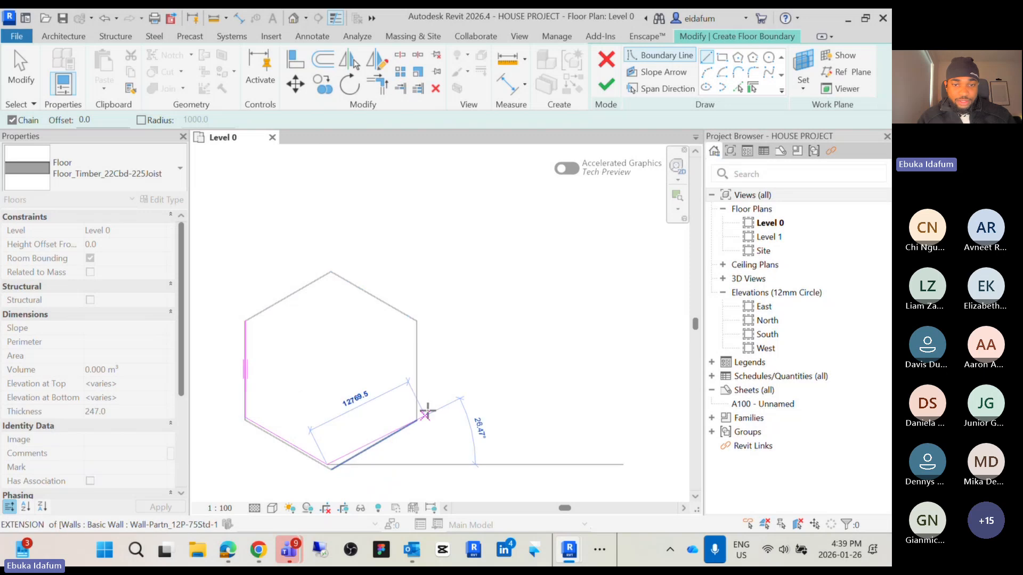
pyautogui.scroll(3, 424, 414)
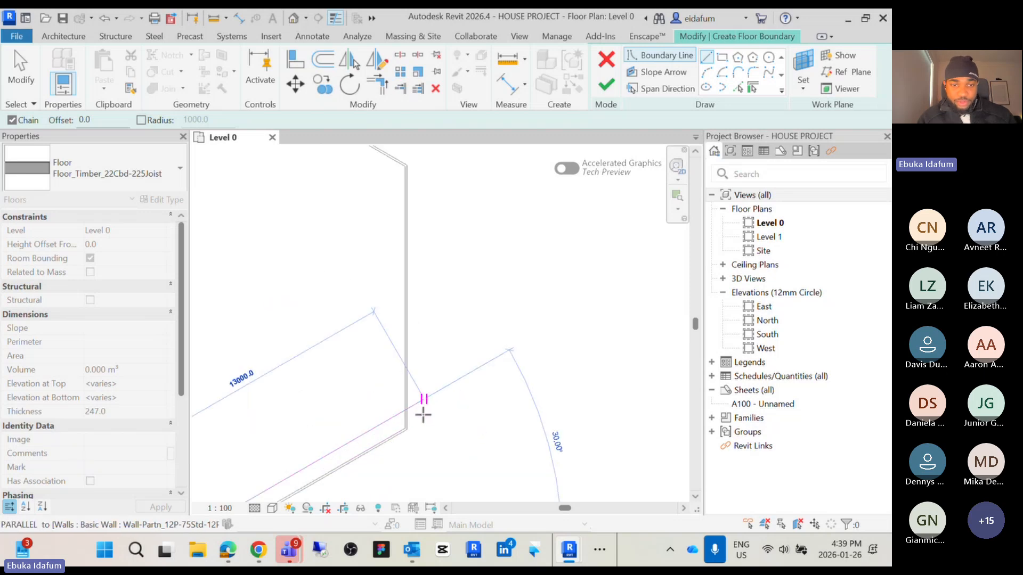
pyautogui.click(406, 427)
pyautogui.scroll(-3, 402, 352)
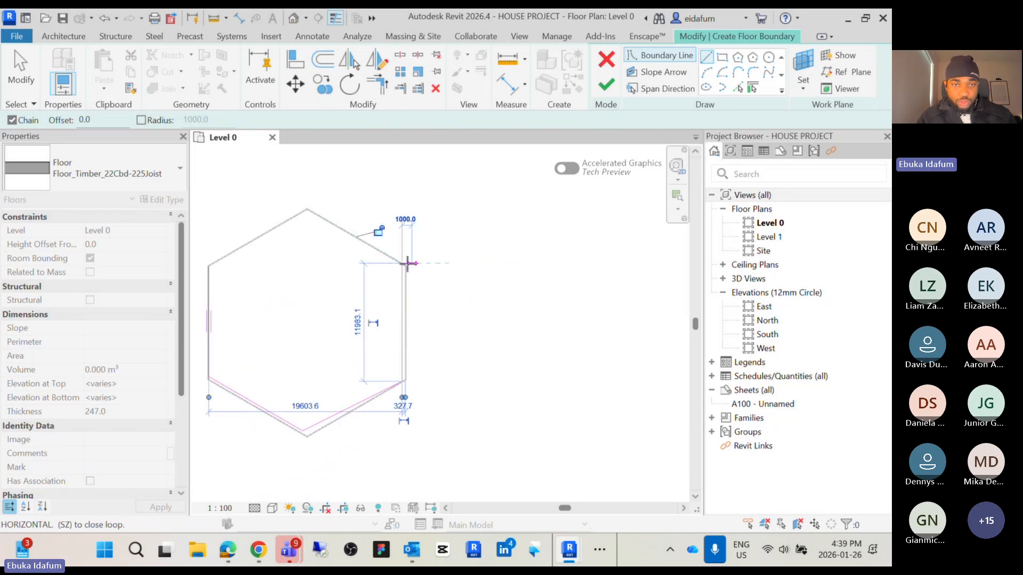
pyautogui.click(407, 264)
pyautogui.click(307, 210)
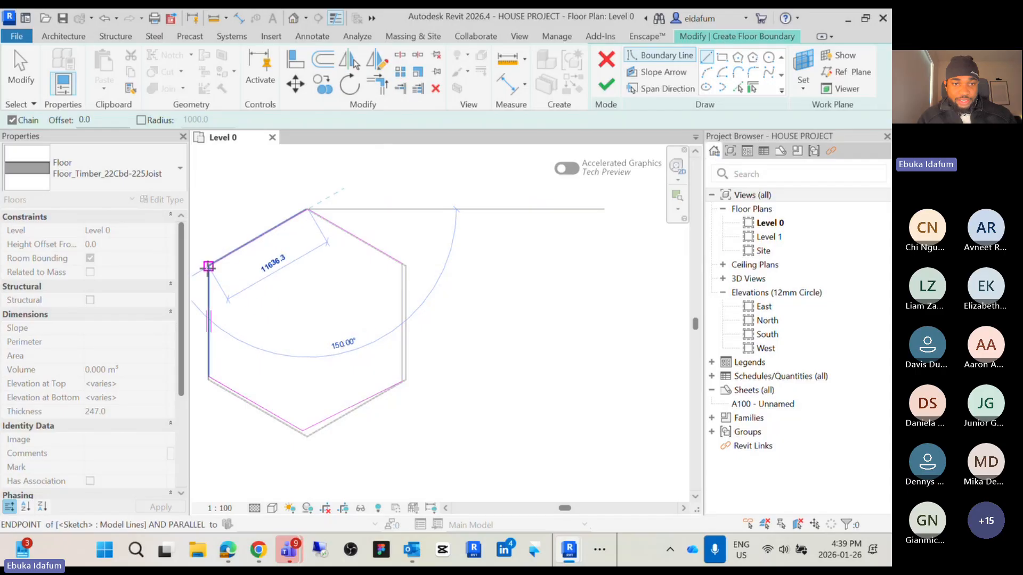
pyautogui.click(208, 266)
pyautogui.press('Escape')
pyautogui.press('Escape')
pyautogui.scroll(-2, 302, 313)
pyautogui.moveTo(432, 421); pyautogui.dragTo(249, 250)
pyautogui.press('Escape')
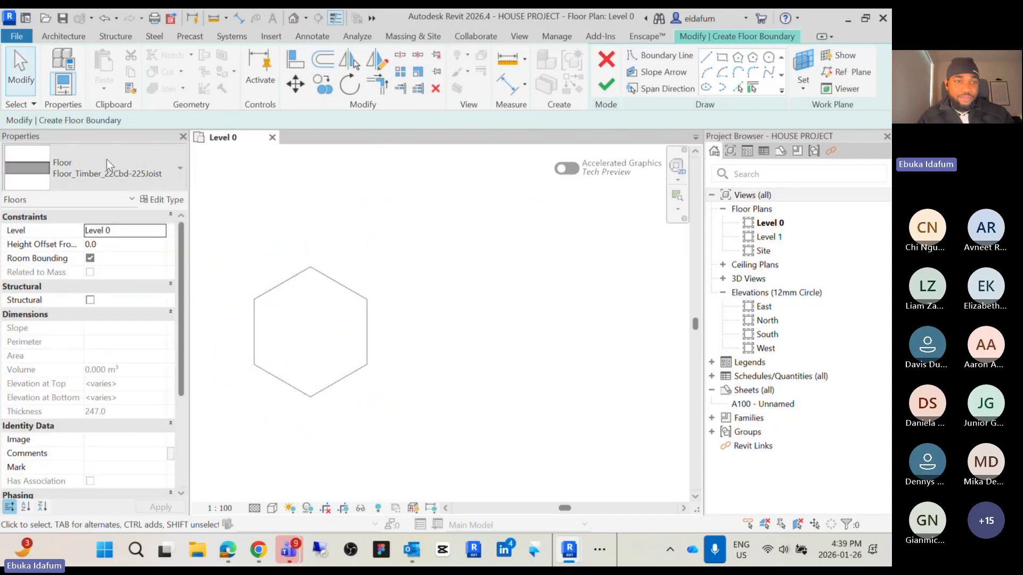
# Try picking the hexagonal wall's sides as floor boundary lines with Pick Lines
pyautogui.click(737, 89)
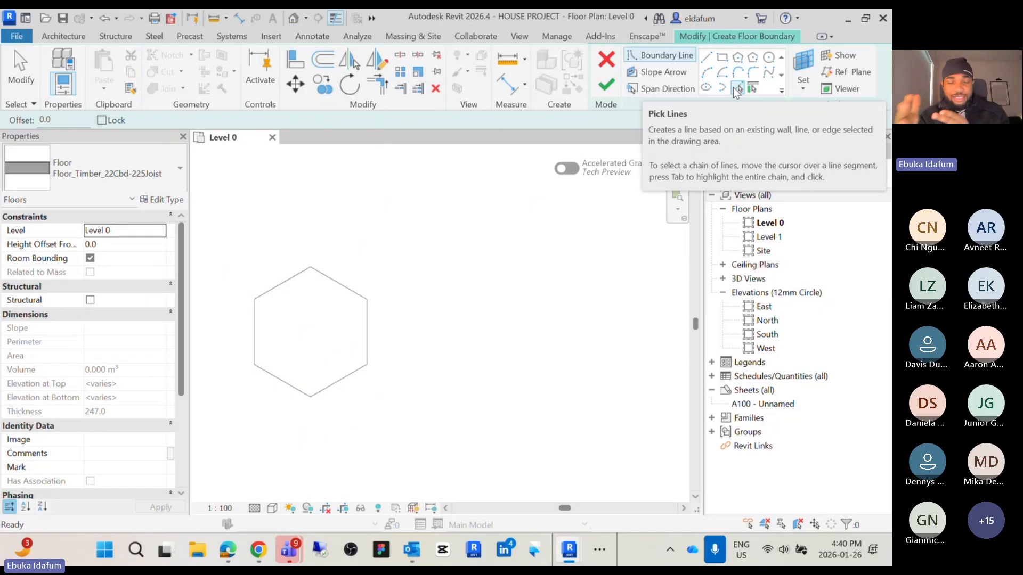
pyautogui.click(736, 89)
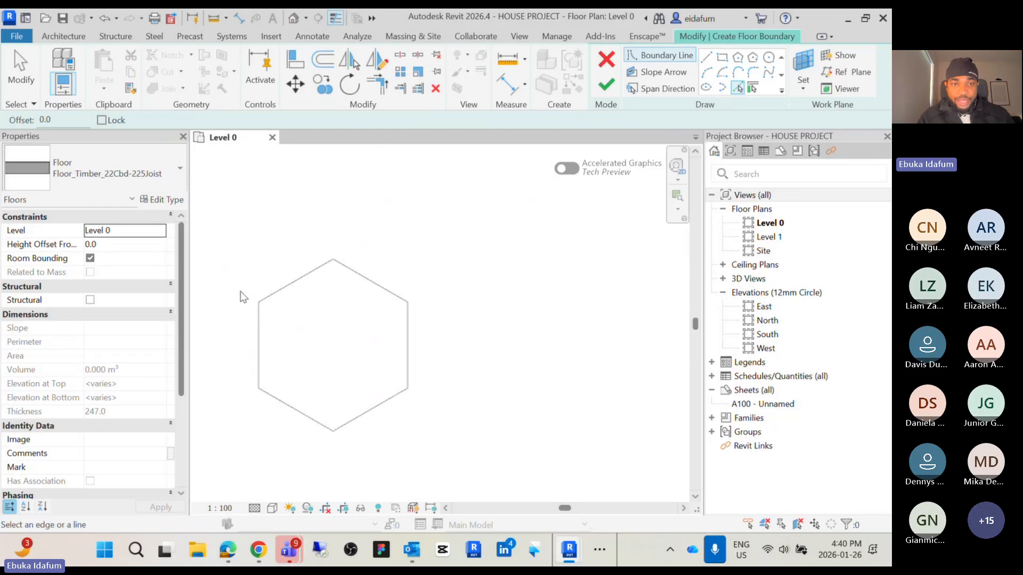
pyautogui.scroll(5, 363, 289)
pyautogui.scroll(-5, 314, 245)
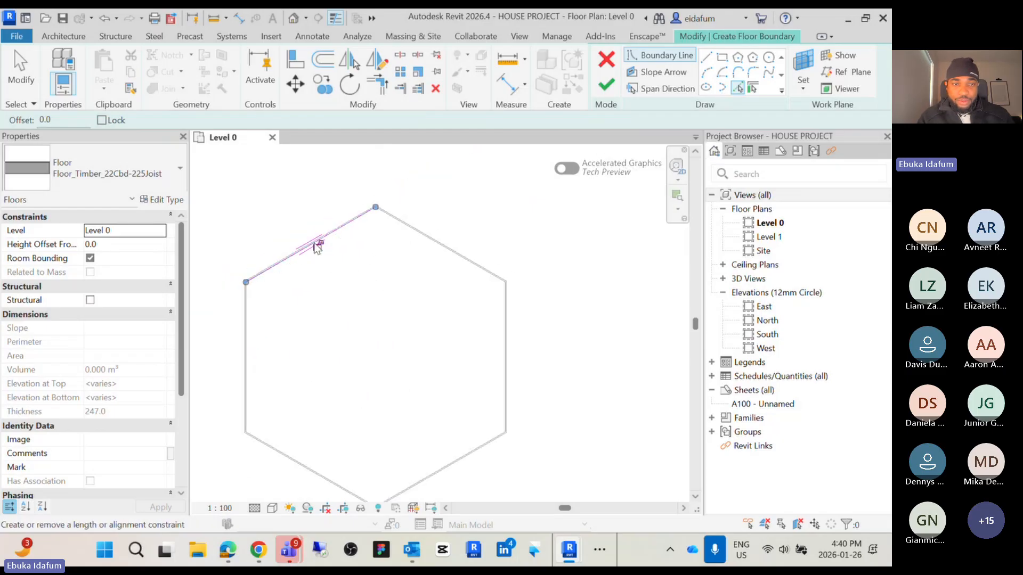
pyautogui.scroll(5, 288, 229)
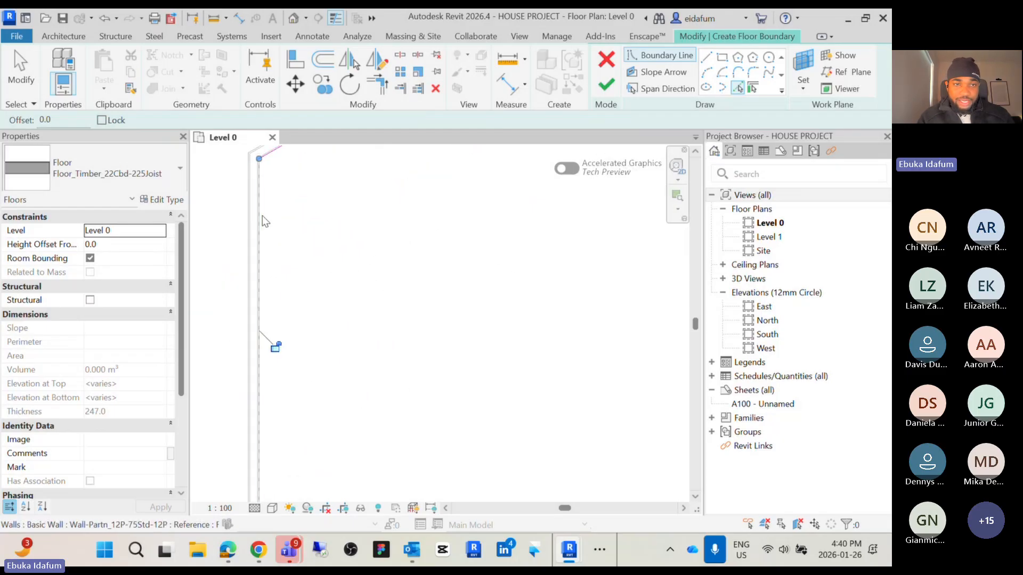
pyautogui.scroll(-3, 262, 216)
pyautogui.scroll(5, 283, 346)
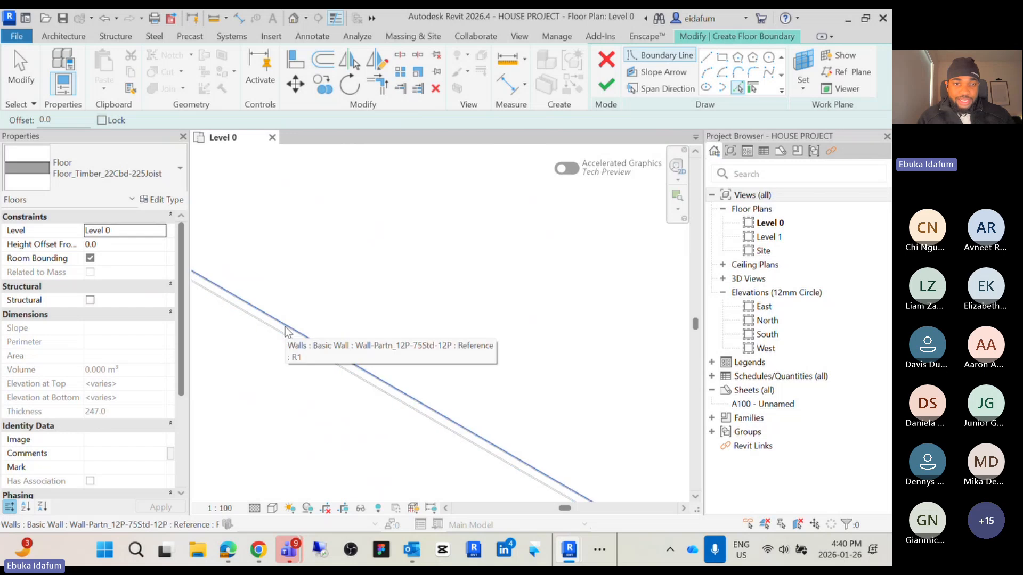
pyautogui.scroll(-4, 288, 332)
pyautogui.scroll(4, 352, 373)
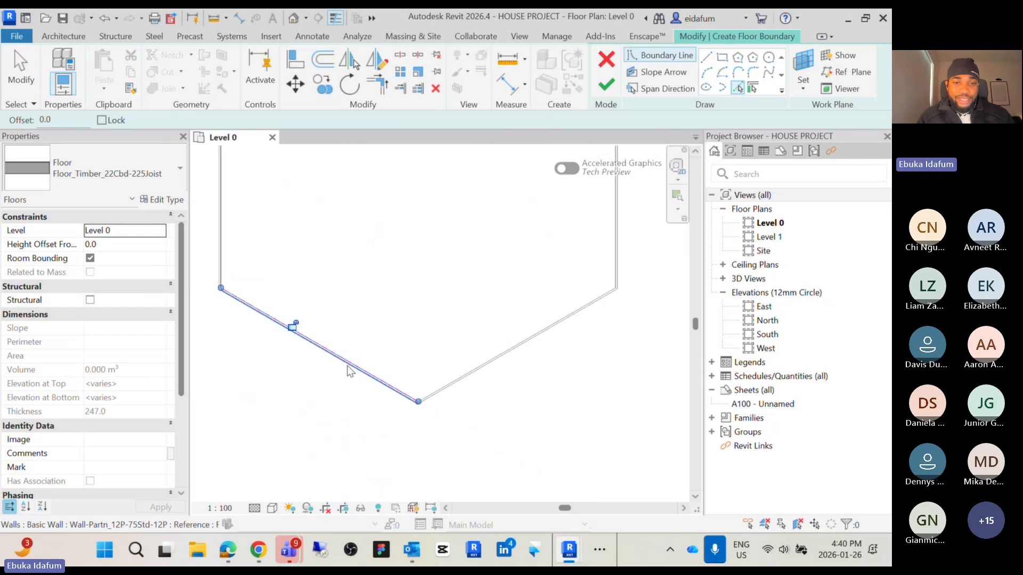
pyautogui.scroll(3, 482, 405)
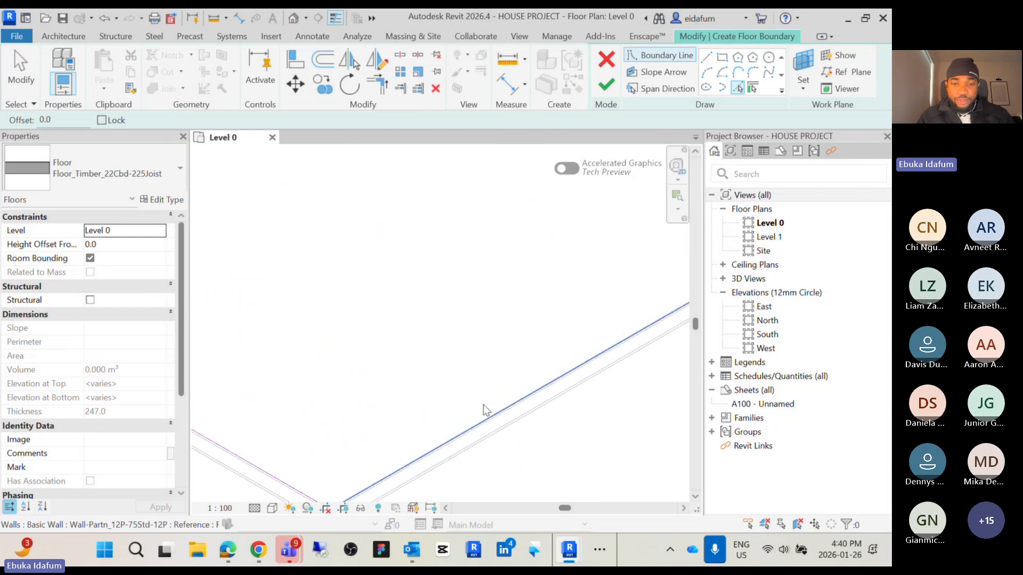
pyautogui.scroll(-5, 486, 418)
pyautogui.scroll(5, 575, 299)
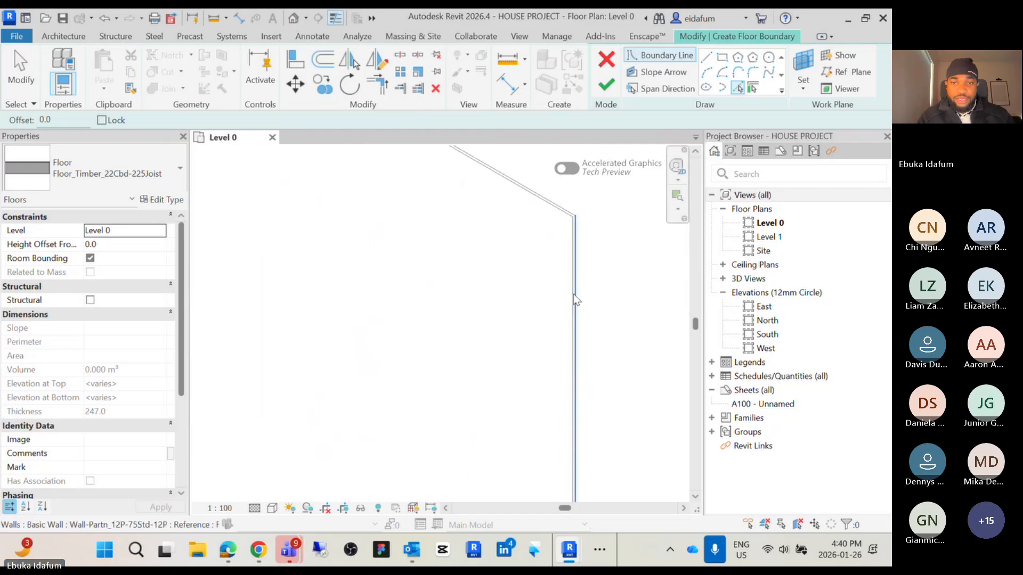
pyautogui.click(572, 298)
pyautogui.scroll(2, 520, 222)
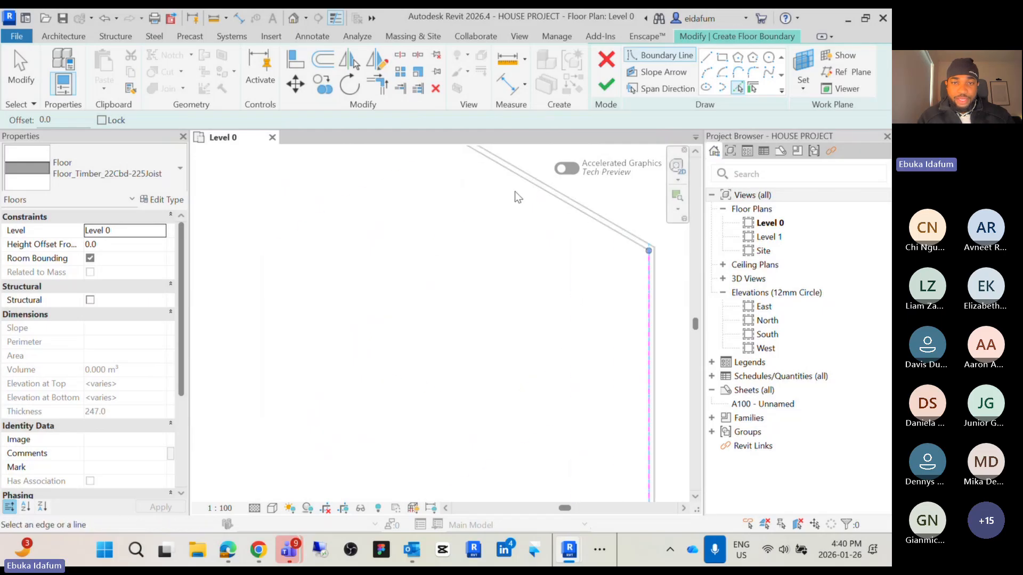
pyautogui.click(530, 181)
pyautogui.scroll(-3, 553, 264)
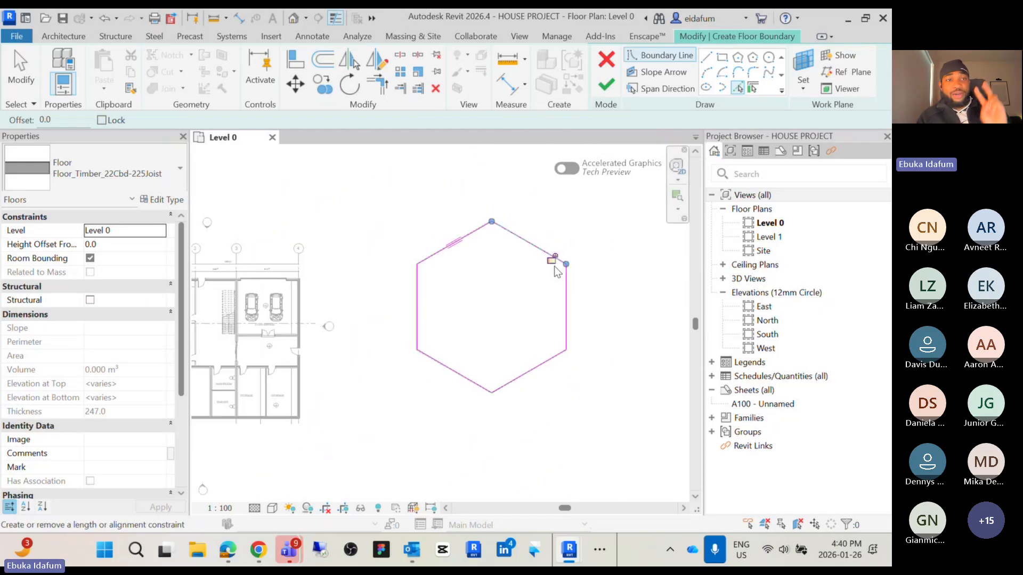
pyautogui.moveTo(542, 297); pyautogui.dragTo(513, 320, button='middle')
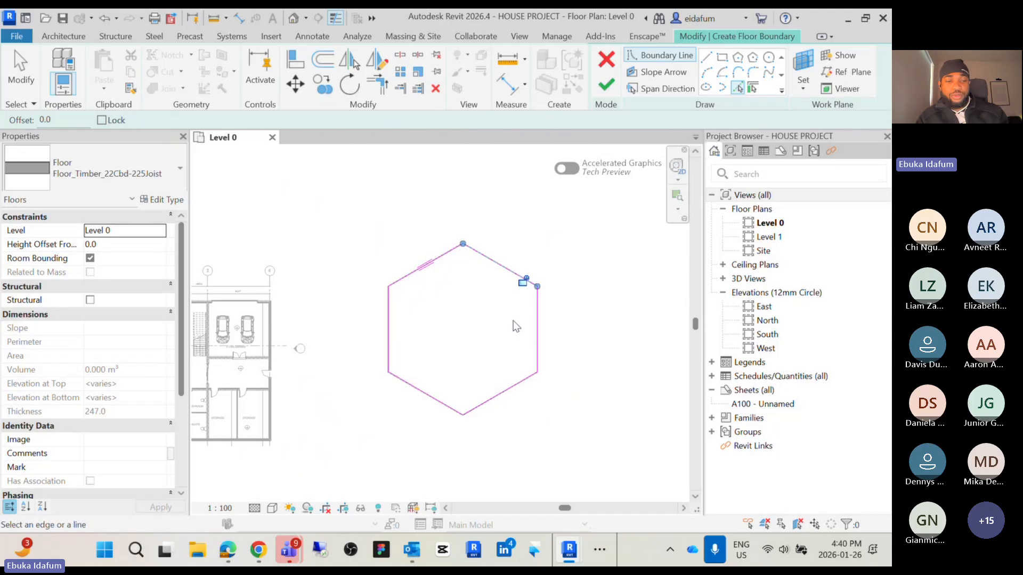
pyautogui.press('Escape')
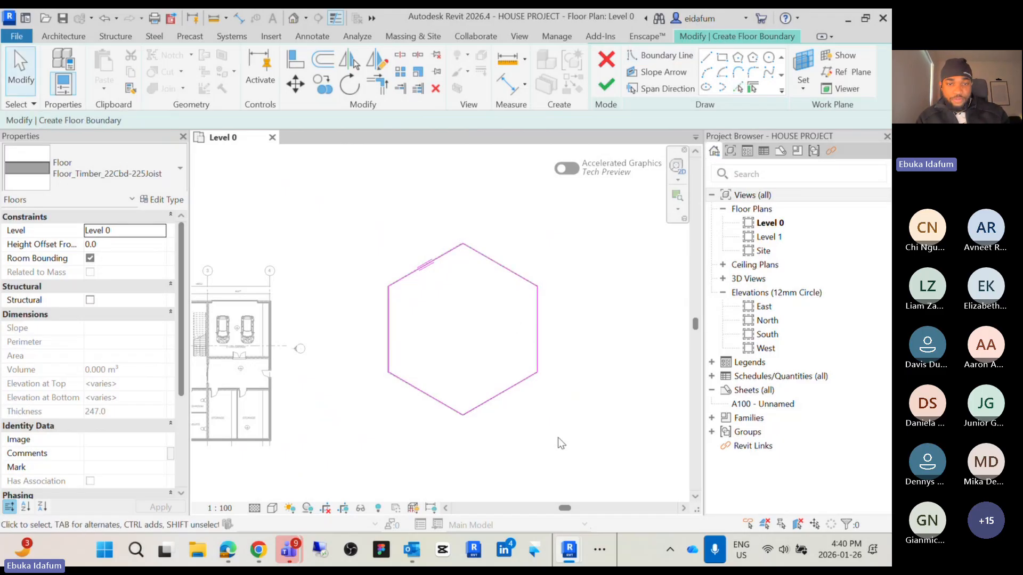
pyautogui.moveTo(558, 447); pyautogui.dragTo(349, 232)
pyautogui.press('Escape')
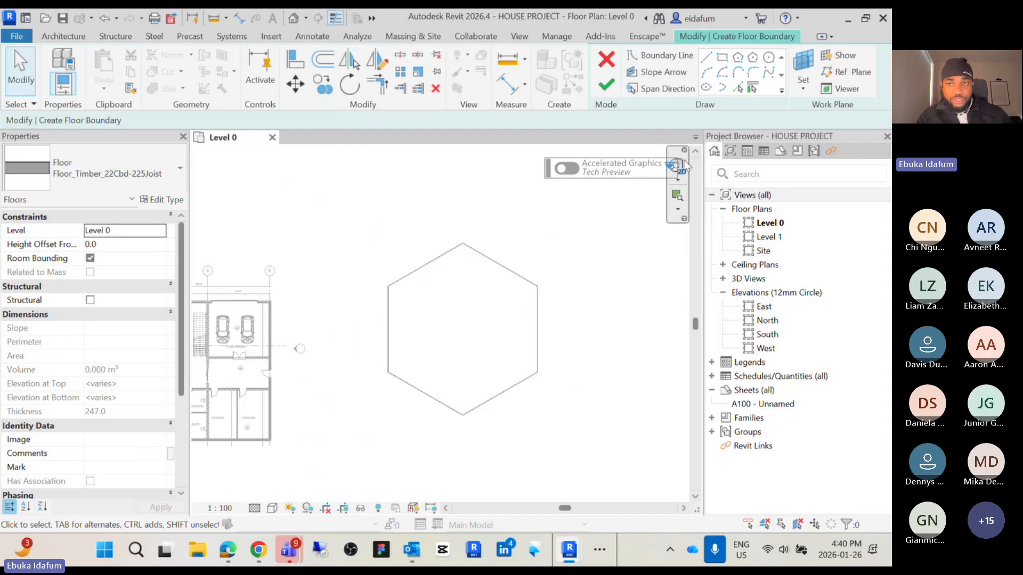
# Pick the six sides of the hexagonal wall as floor boundary lines and finish the floor
pyautogui.click(753, 88)
pyautogui.scroll(2, 417, 342)
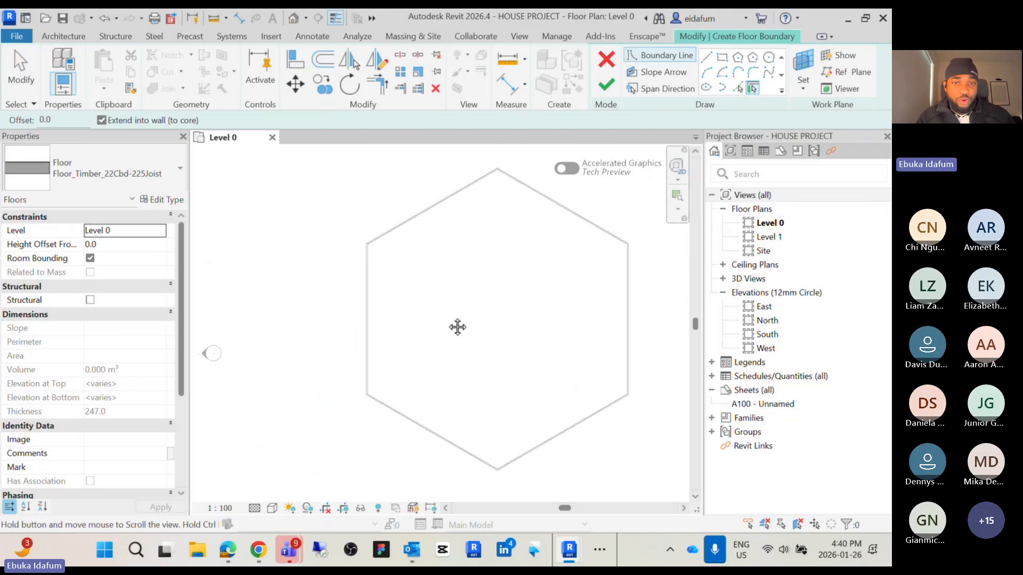
pyautogui.moveTo(457, 327); pyautogui.dragTo(421, 326, button='middle')
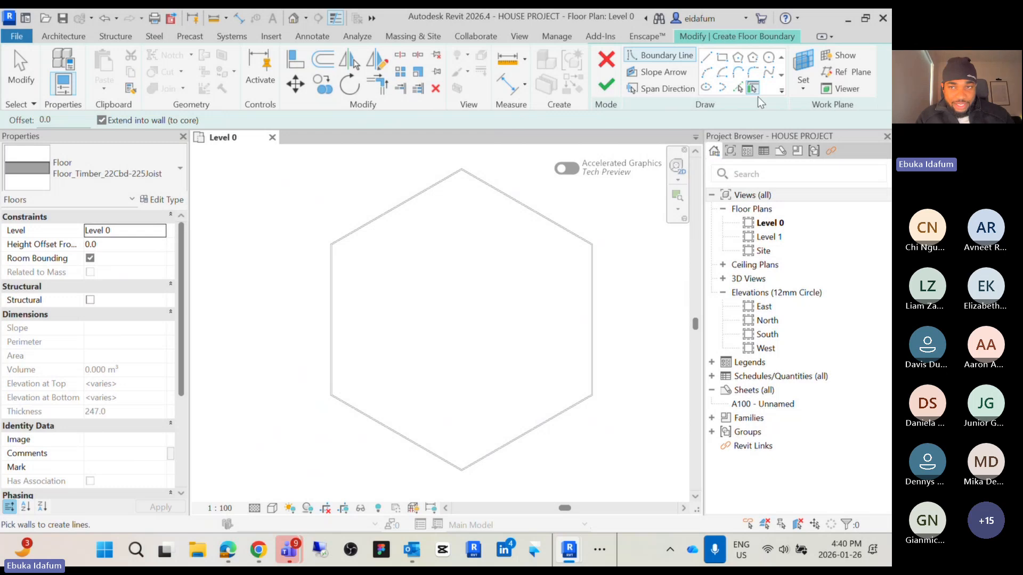
pyautogui.click(397, 211)
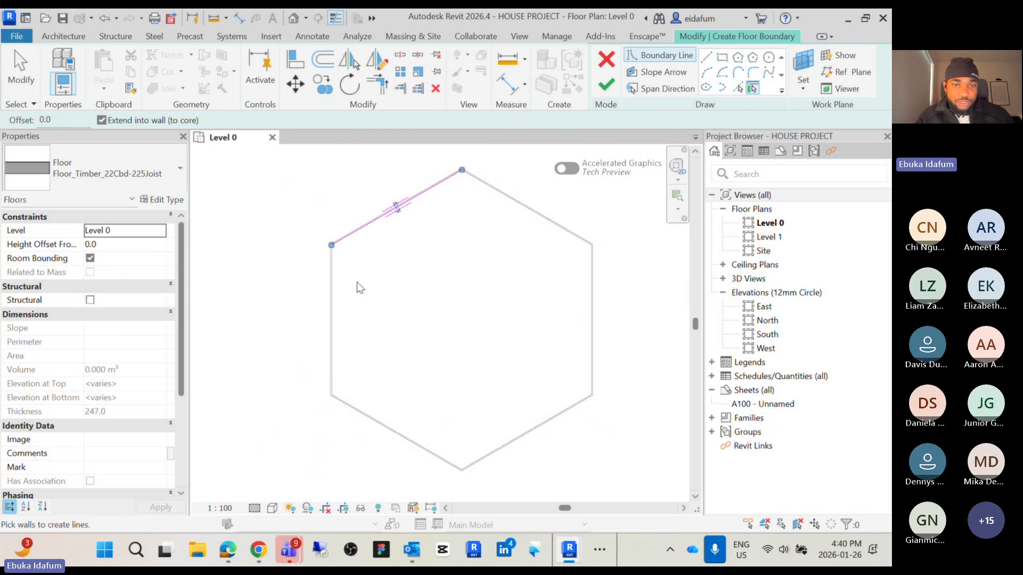
pyautogui.click(326, 303)
pyautogui.click(427, 432)
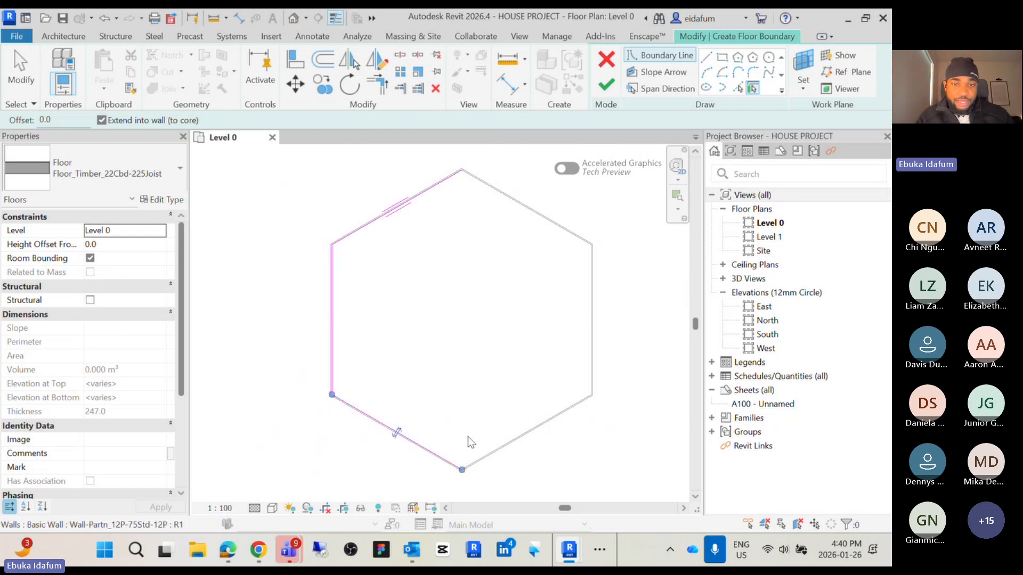
pyautogui.click(531, 436)
pyautogui.click(588, 327)
pyautogui.click(526, 212)
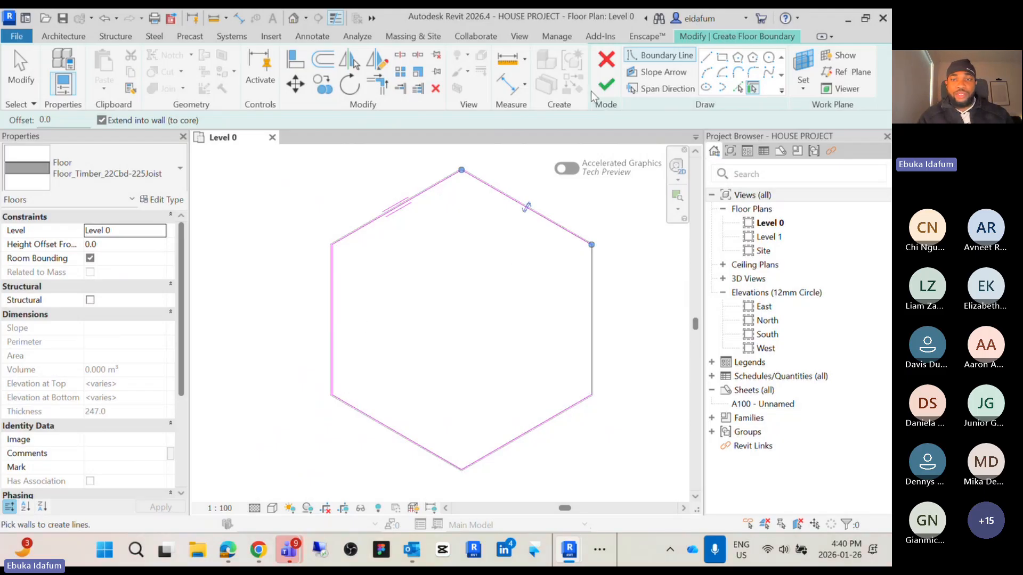
pyautogui.click(606, 85)
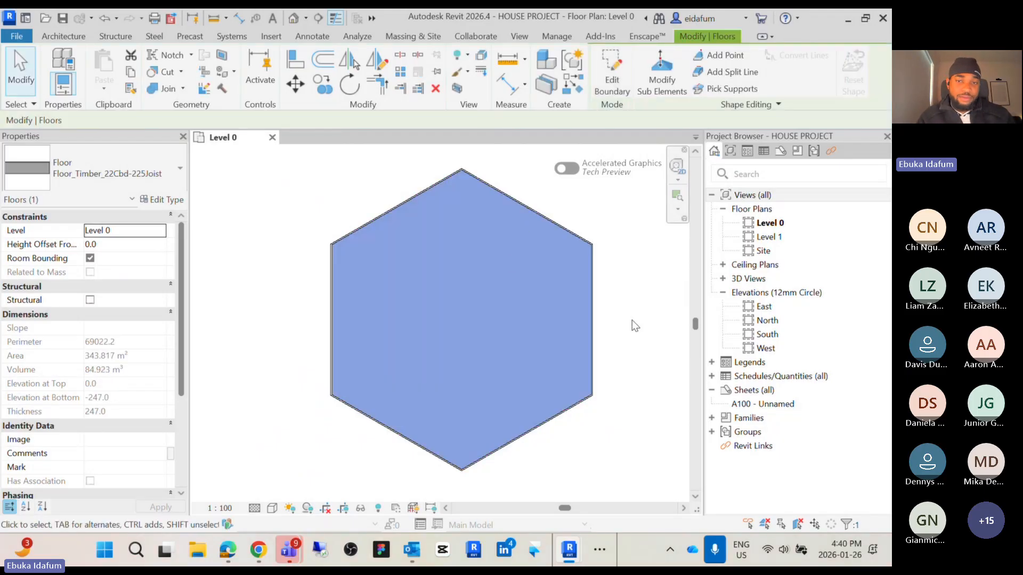
pyautogui.click(632, 321)
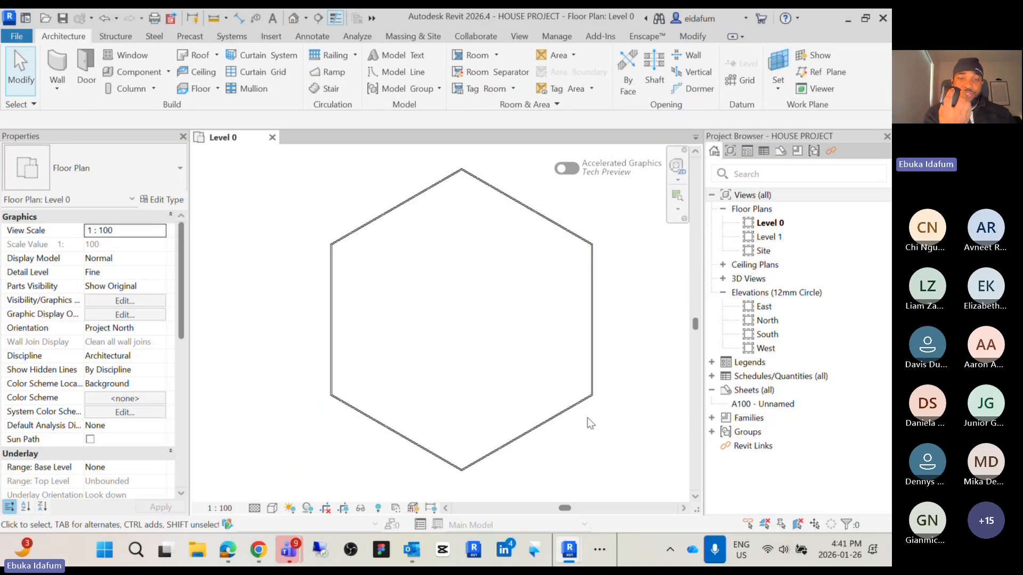
# Select the hexagonal walls and their floor with a window selection and delete them
pyautogui.scroll(5, 446, 305)
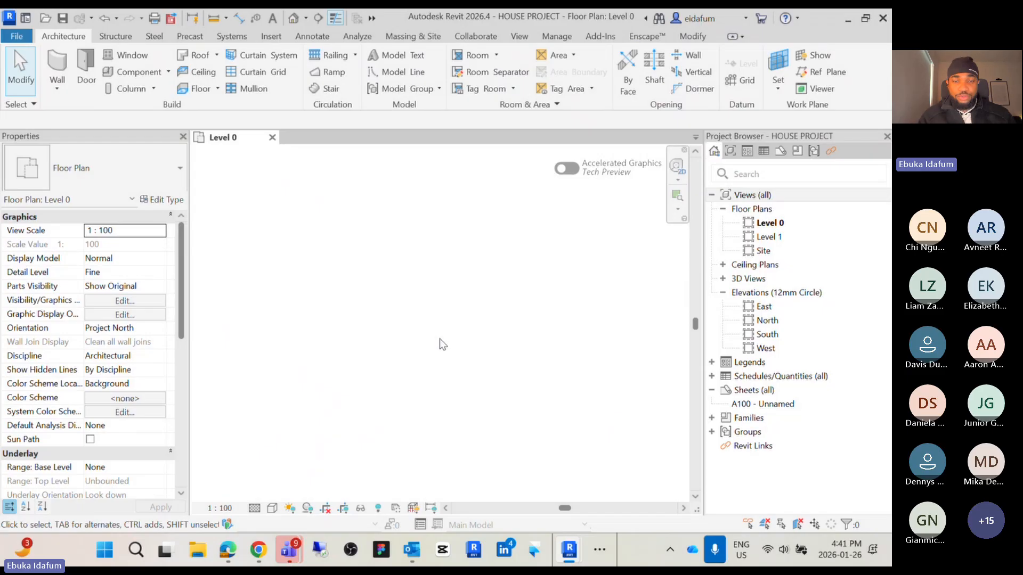
pyautogui.scroll(-5, 292, 355)
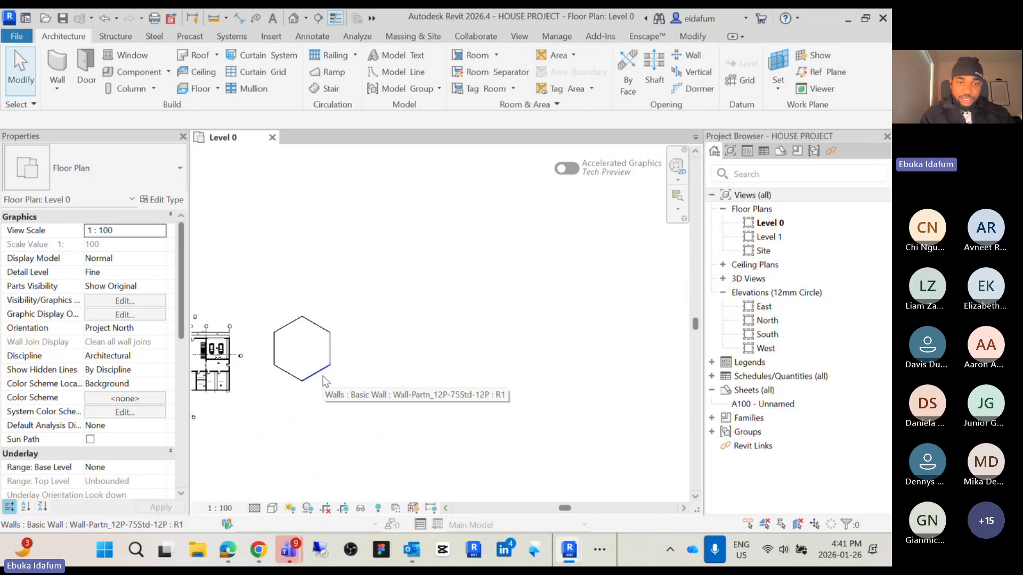
pyautogui.moveTo(349, 294); pyautogui.dragTo(494, 303, button='middle')
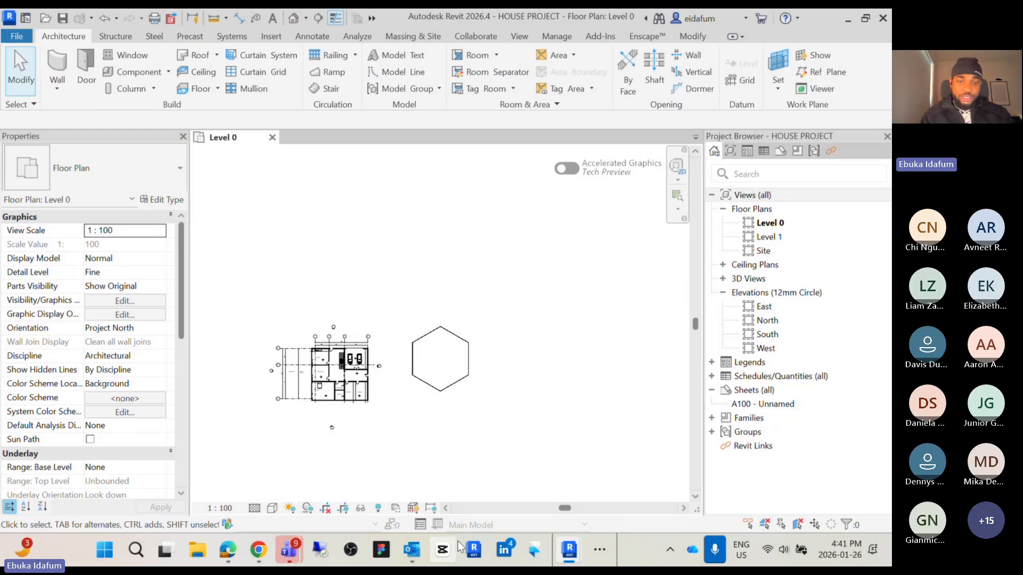
pyautogui.scroll(6, 433, 360)
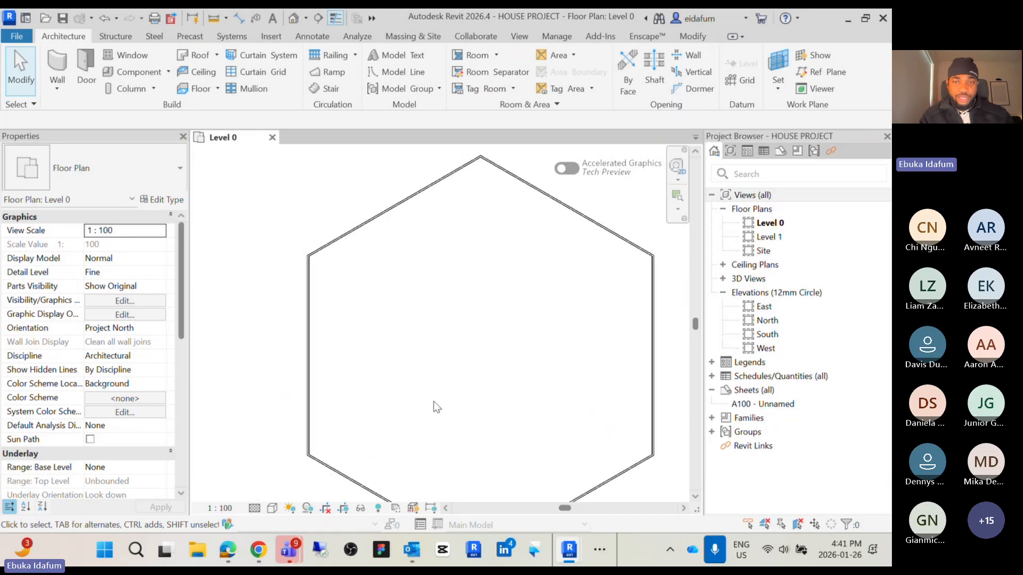
pyautogui.scroll(-10, 400, 477)
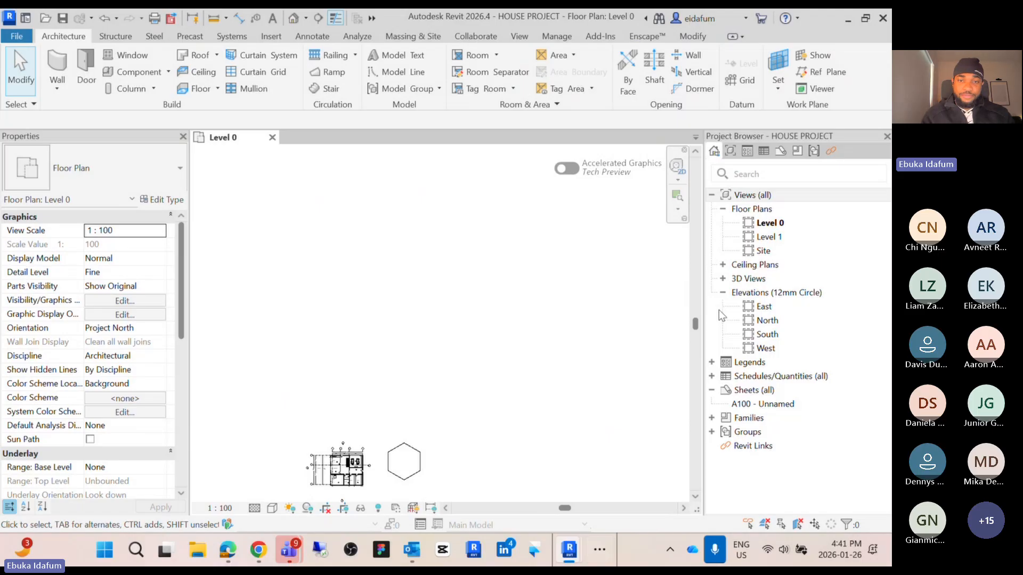
pyautogui.moveTo(455, 342); pyautogui.dragTo(454, 240, button='middle')
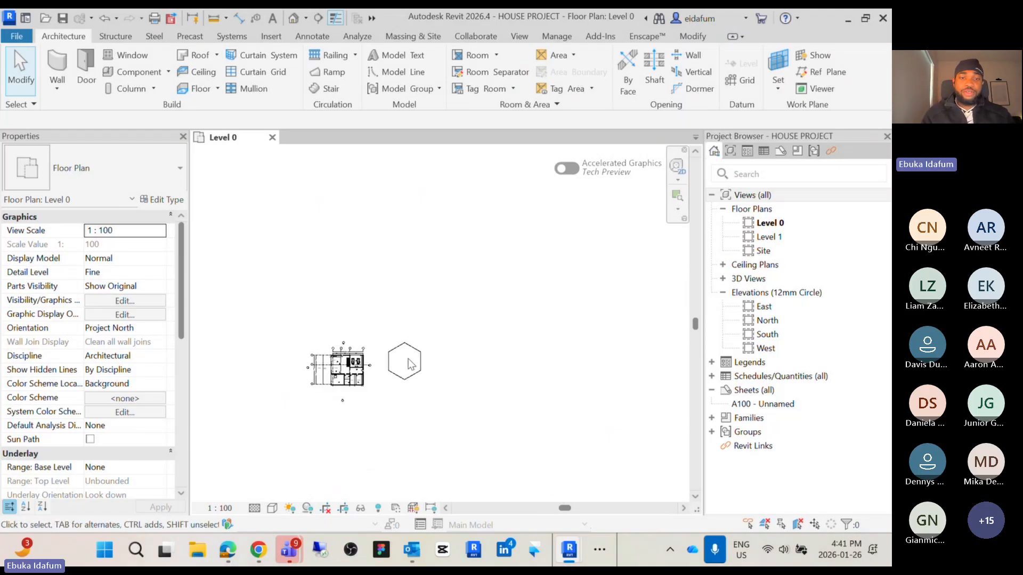
pyautogui.moveTo(417, 364); pyautogui.dragTo(480, 363, button='middle')
pyautogui.scroll(3, 442, 316)
pyautogui.scroll(-2, 442, 313)
pyautogui.scroll(5, 442, 314)
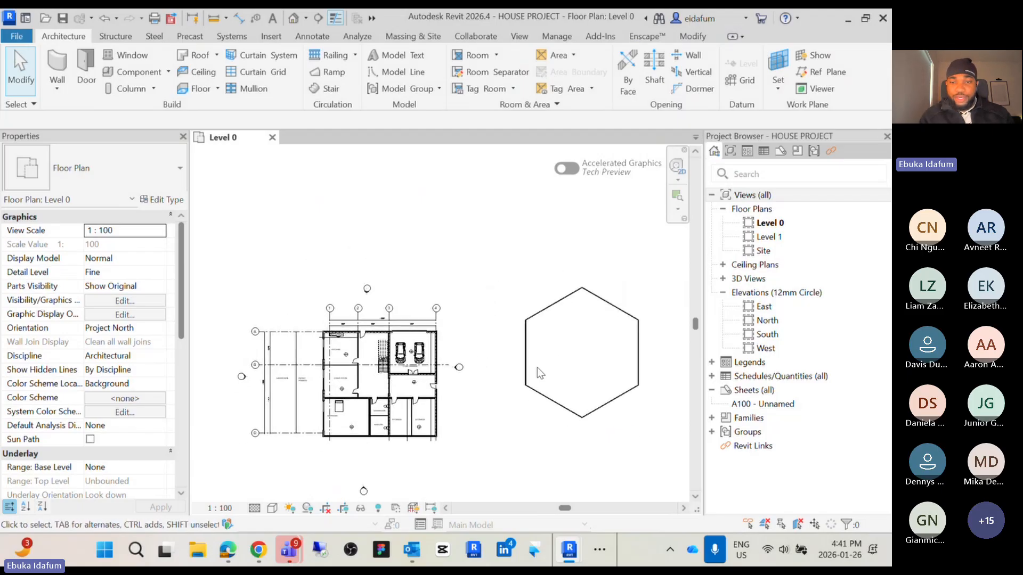
pyautogui.moveTo(655, 444); pyautogui.dragTo(524, 282)
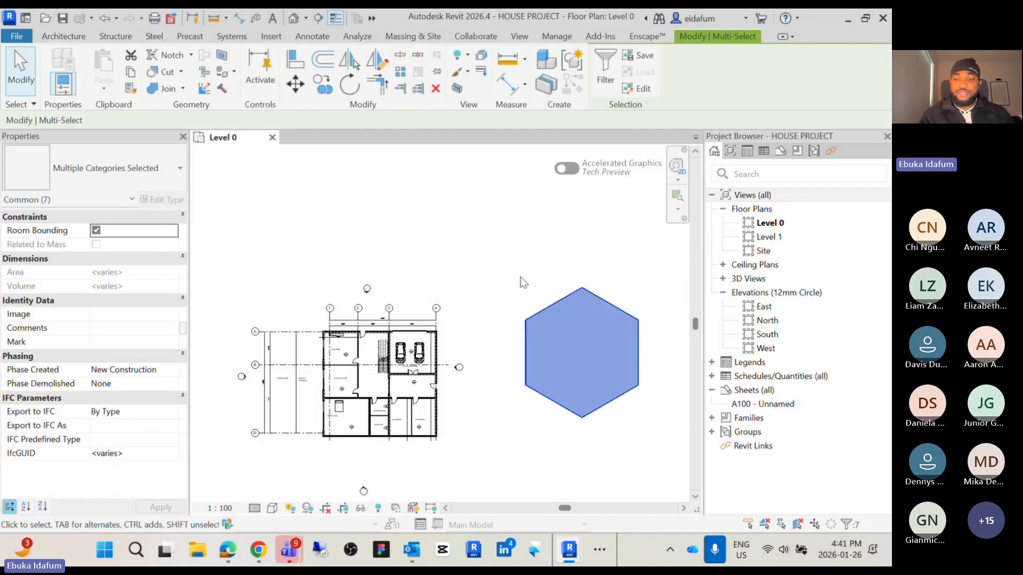
pyautogui.press('Delete')
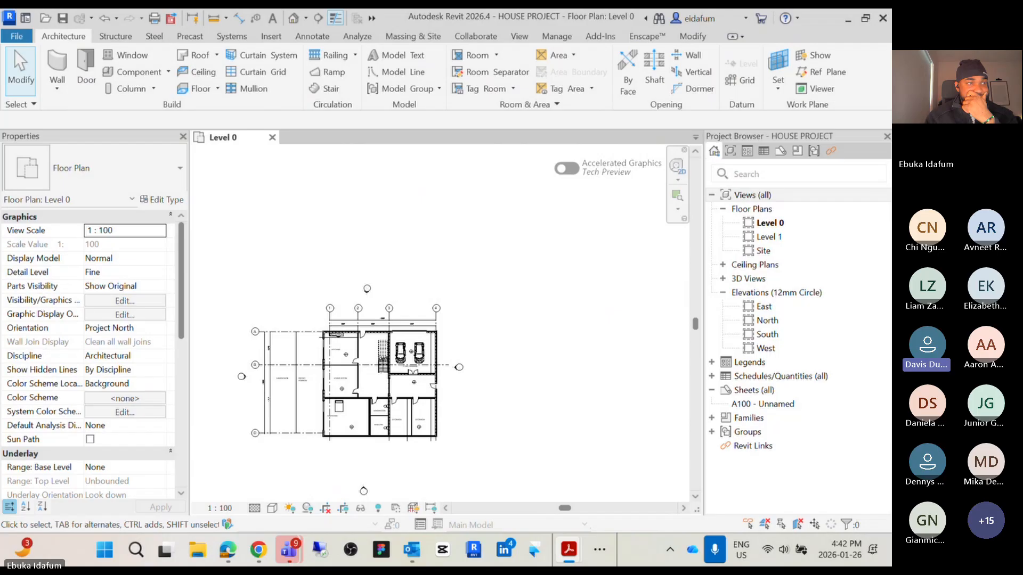
# Rename the Level 0 floor plan to level Bijaya, also renaming the corresponding level and views
pyautogui.click(389, 254)
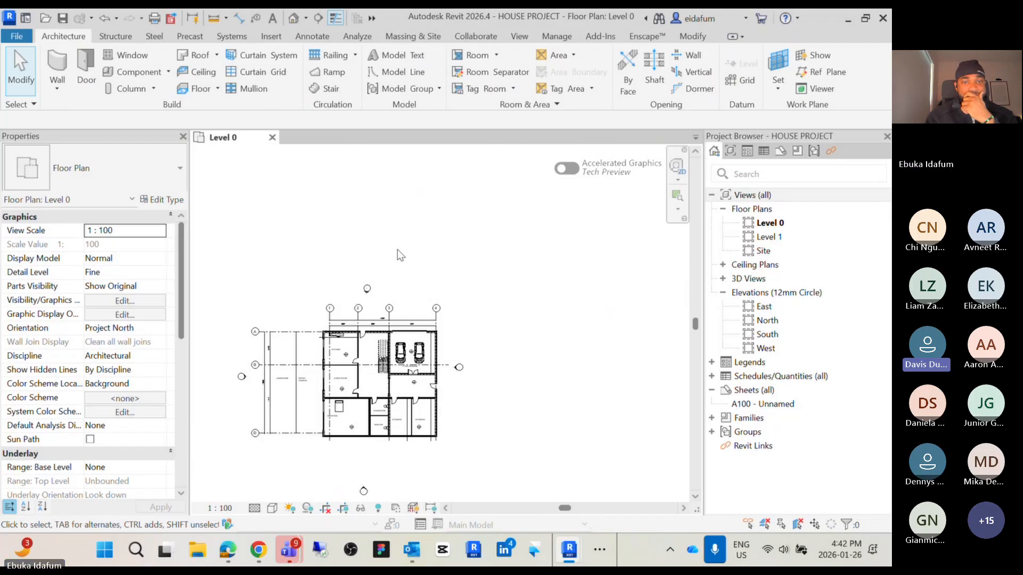
pyautogui.moveTo(409, 256); pyautogui.dragTo(428, 230, button='middle')
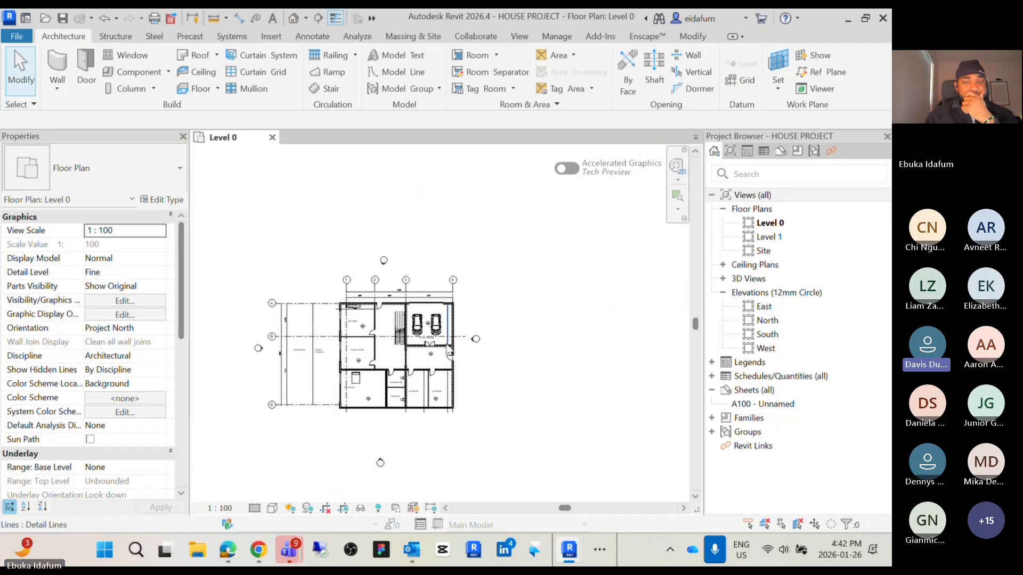
pyautogui.scroll(4, 476, 345)
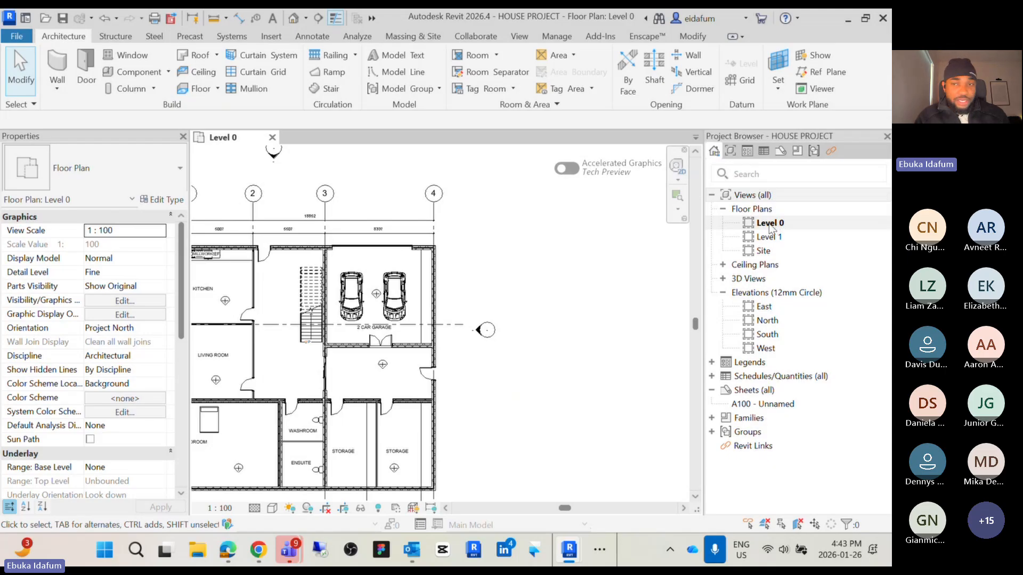
pyautogui.rightClick(768, 223)
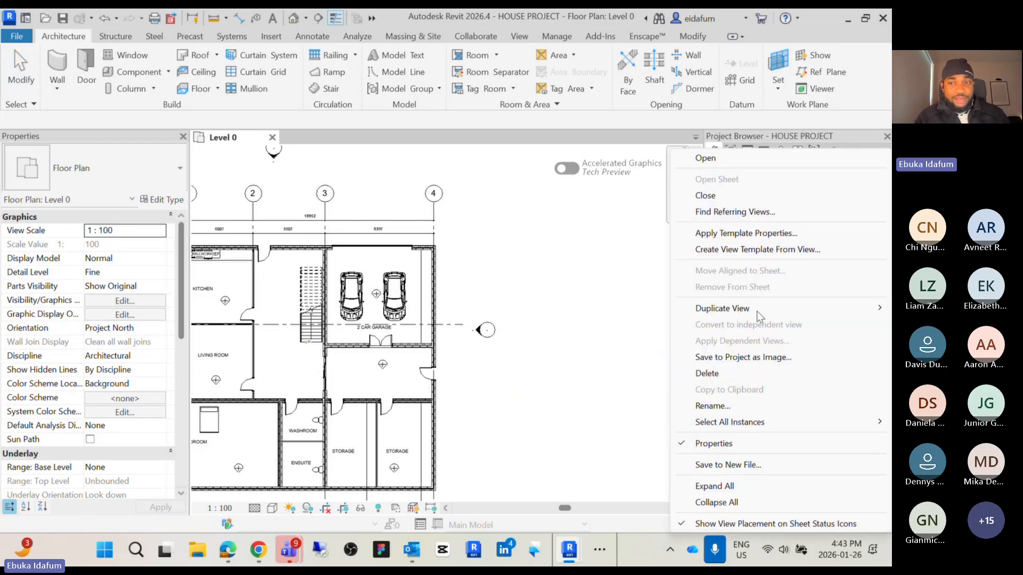
pyautogui.click(711, 406)
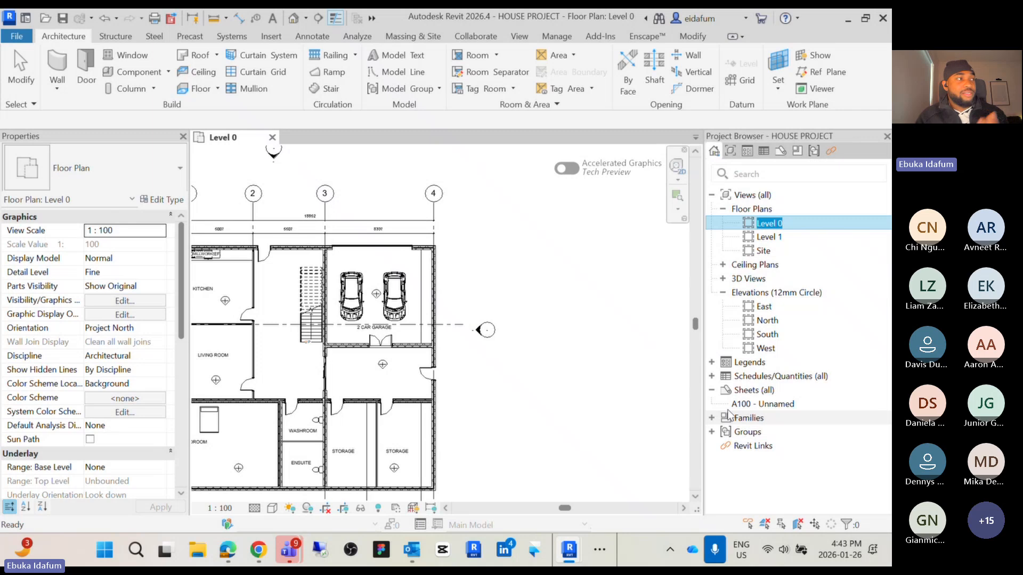
pyautogui.write('l')
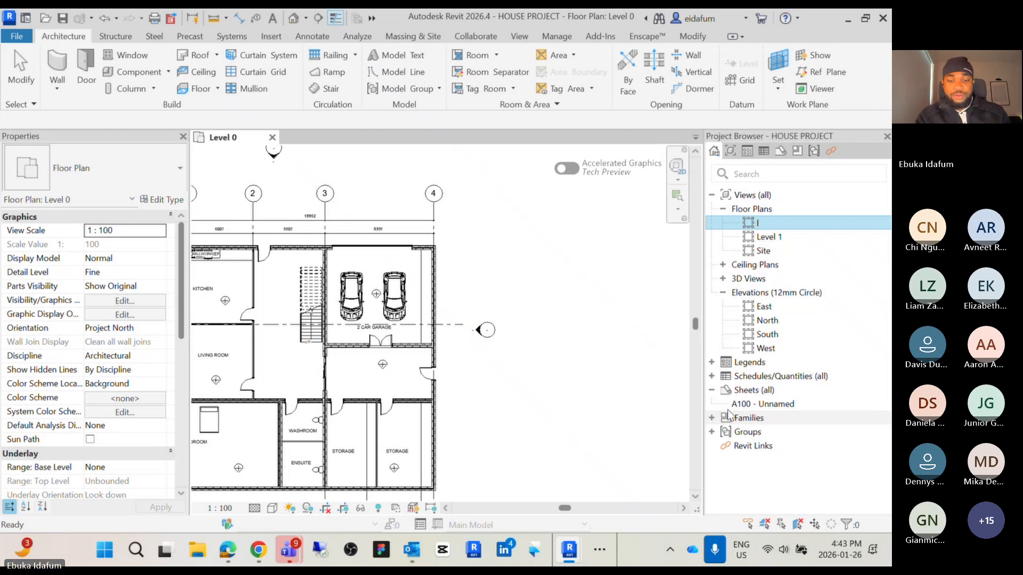
pyautogui.write('evek')
pyautogui.press('BackSpace')
pyautogui.write('l')
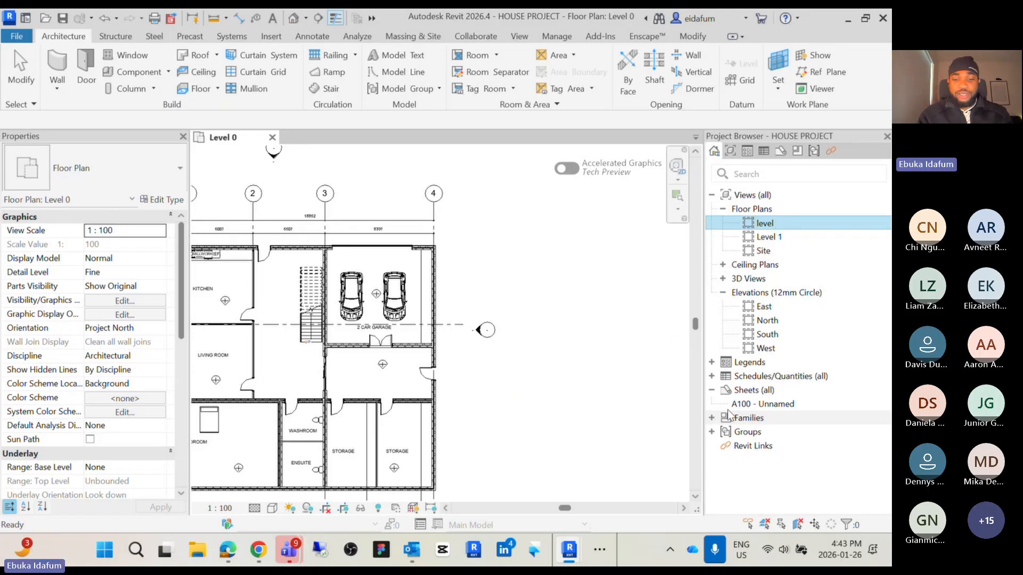
pyautogui.write(' Bijaya')
pyautogui.press('Return')
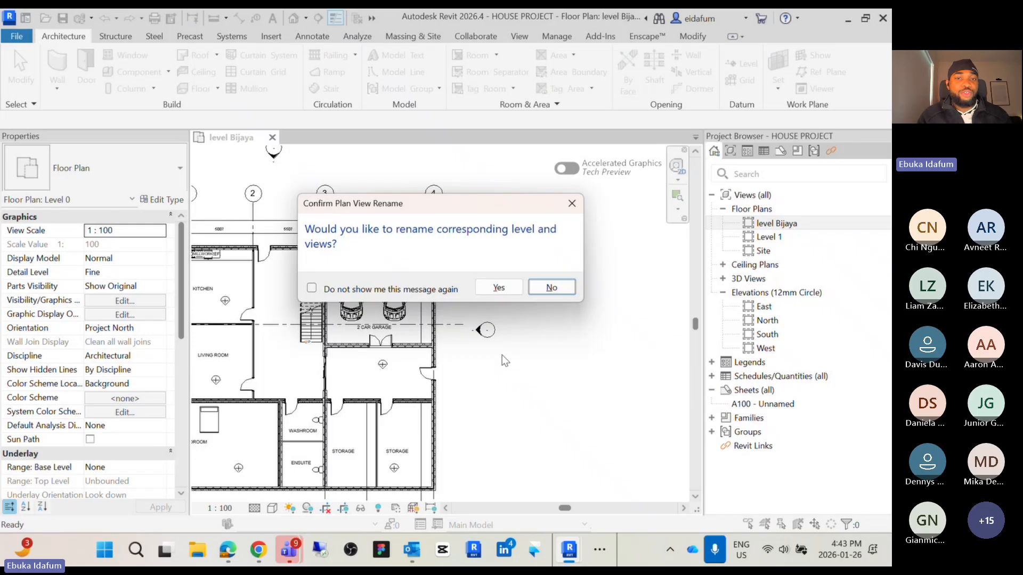
pyautogui.click(500, 287)
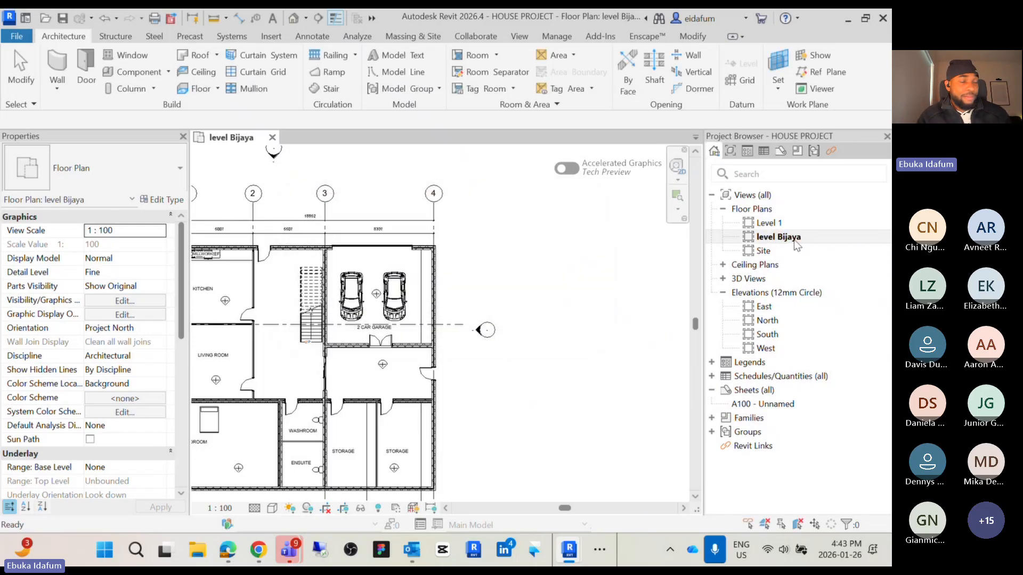
# Undo the floor plan rename
pyautogui.hotkey('ctrl', 'z')
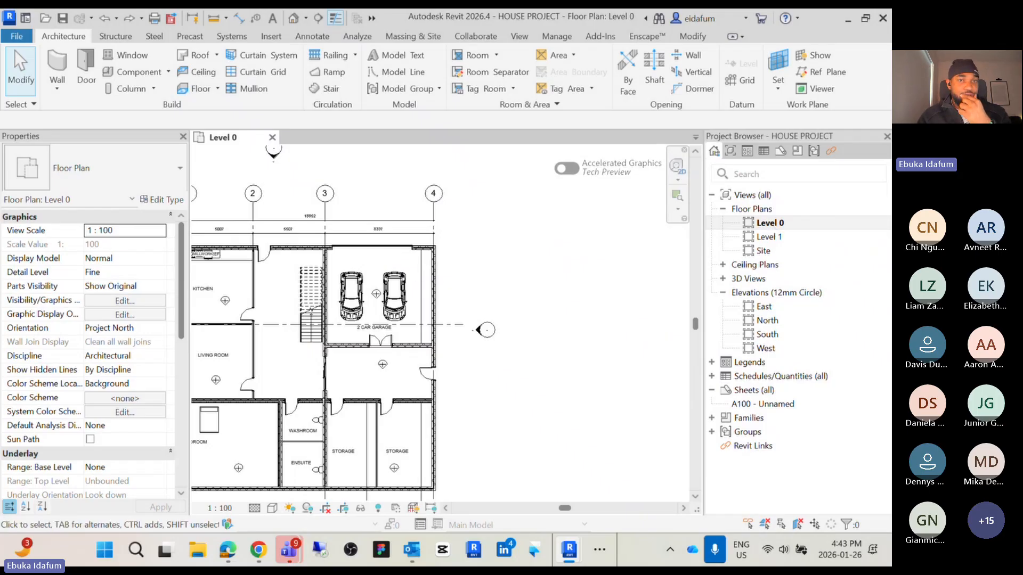
pyautogui.scroll(-4, 537, 251)
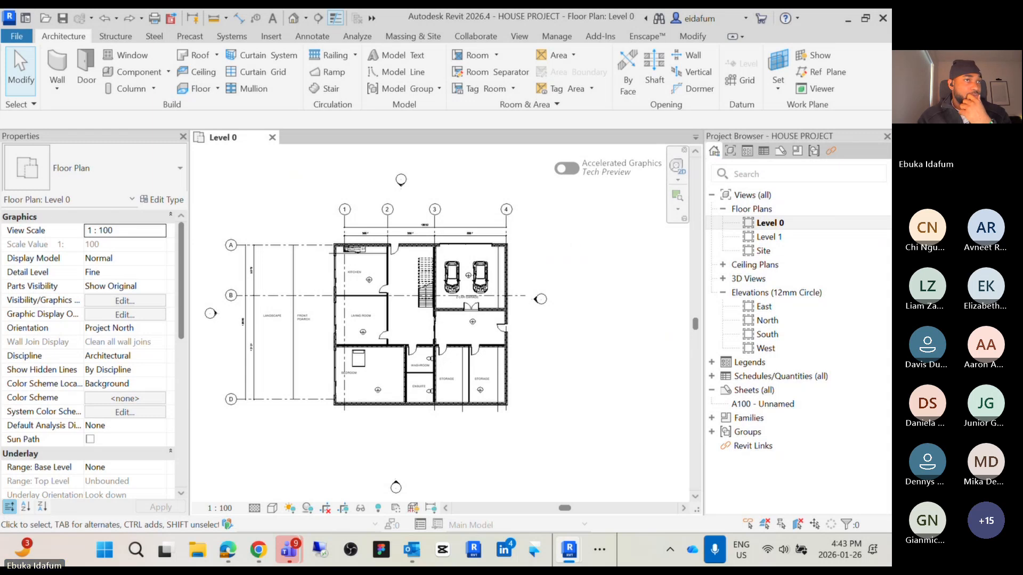
# Switch to the ARC 212 Week 2 presentation PDF, review the Week 1 questions, and return to Revit
pyautogui.moveTo(1, 101); pyautogui.dragTo(682, 62)
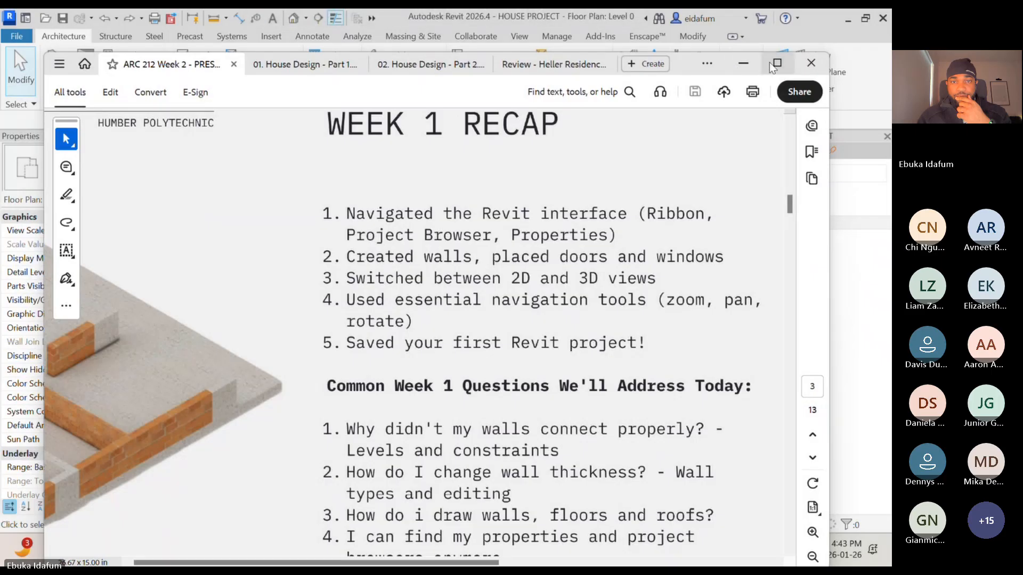
pyautogui.click(773, 64)
pyautogui.scroll(-1, 378, 347)
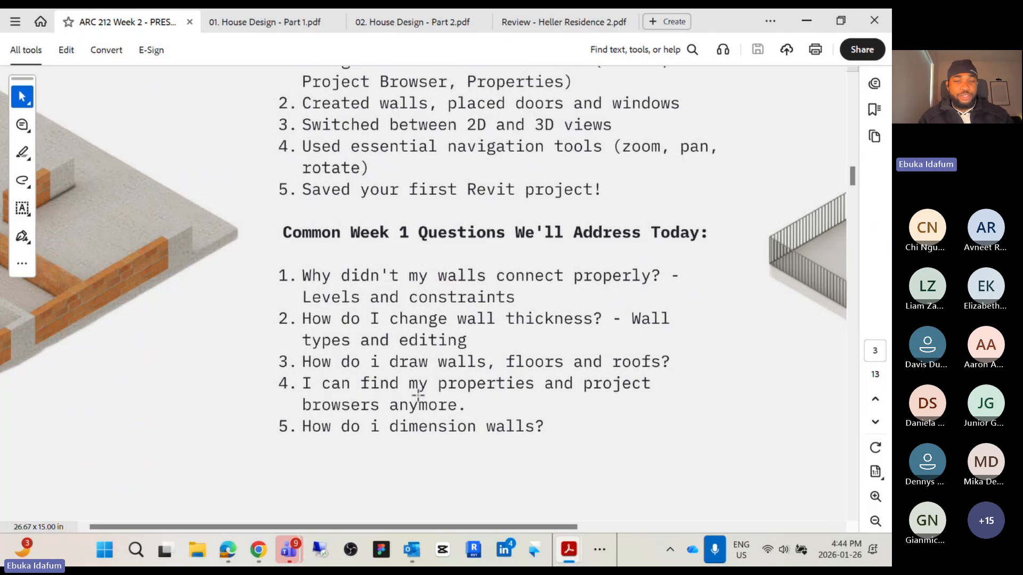
pyautogui.click(805, 22)
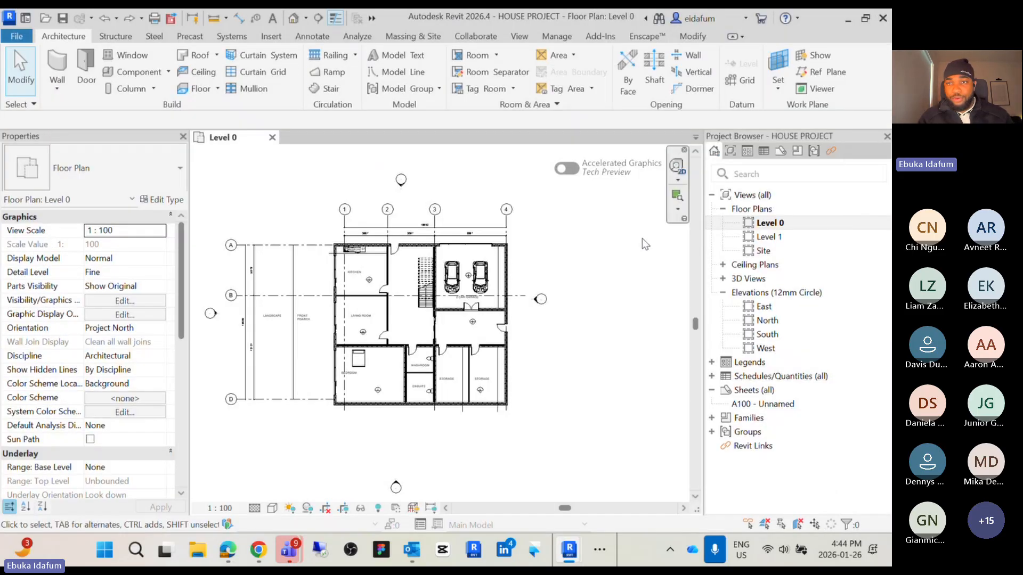
# Close the Properties palette and the Project Browser
pyautogui.click(182, 137)
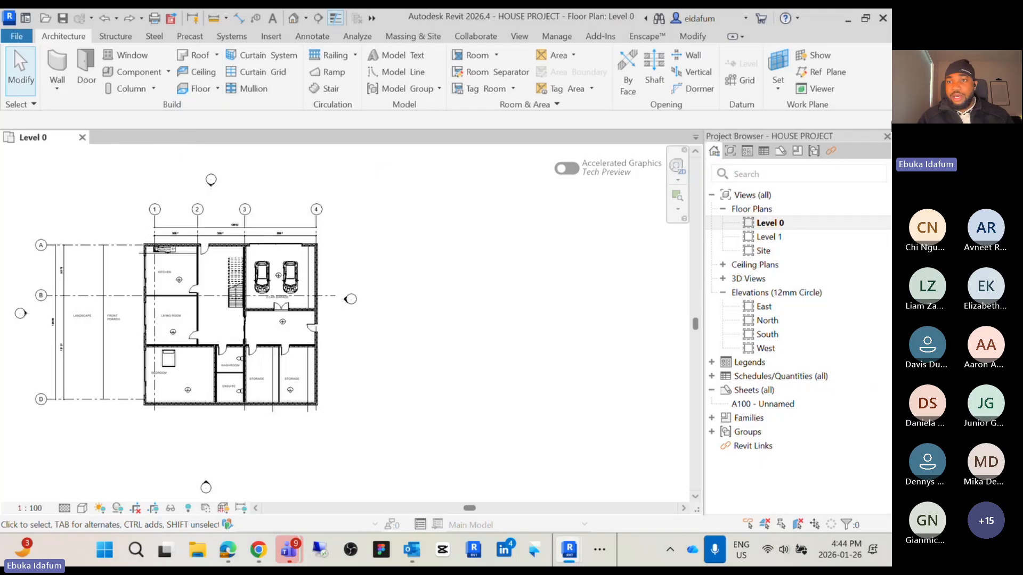
pyautogui.click(887, 137)
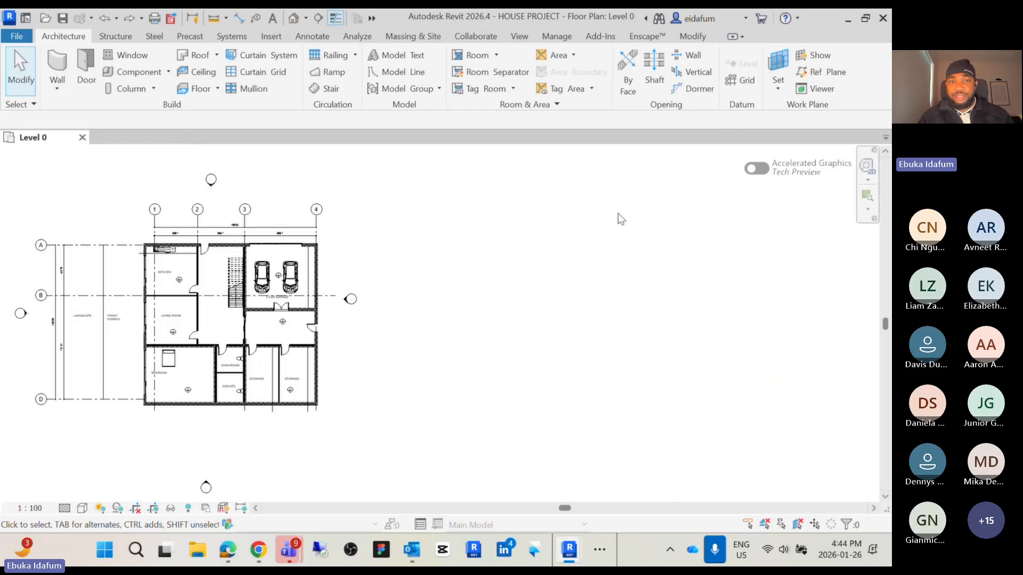
# Turn the Project Browser back on through the user interface settings
pyautogui.moveTo(440, 213); pyautogui.dragTo(600, 216, button='middle')
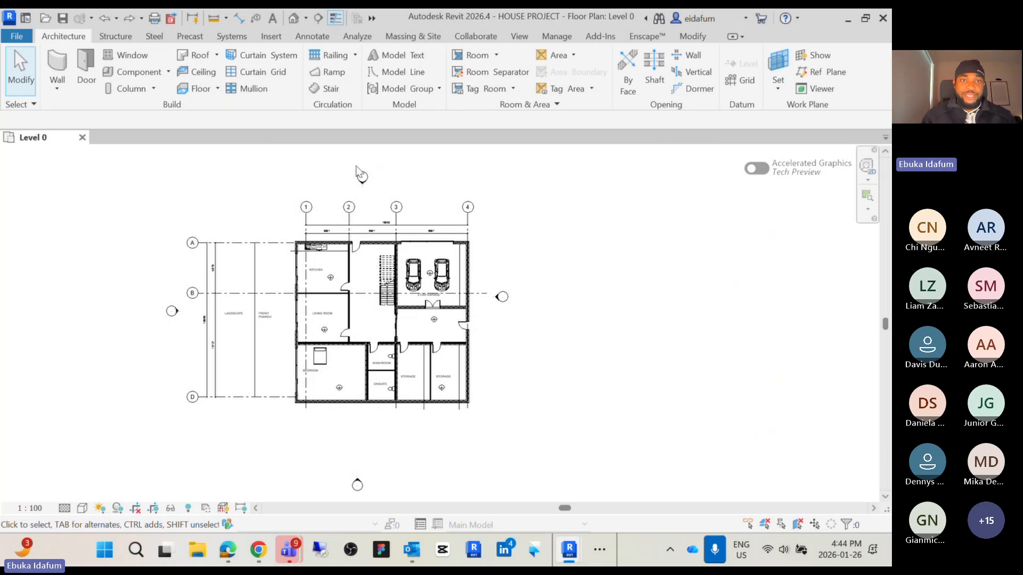
pyautogui.click(518, 36)
pyautogui.click(785, 84)
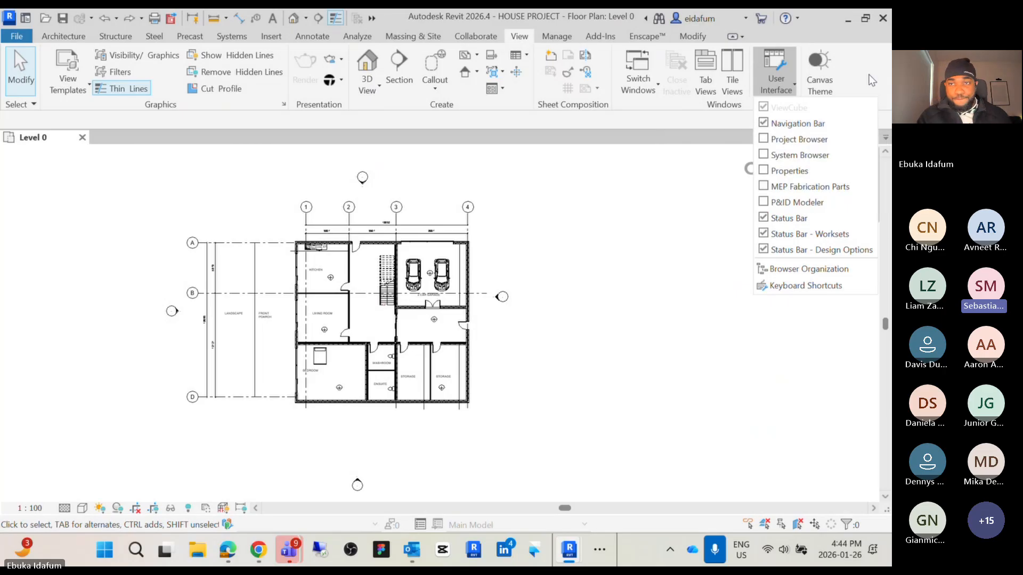
pyautogui.click(765, 143)
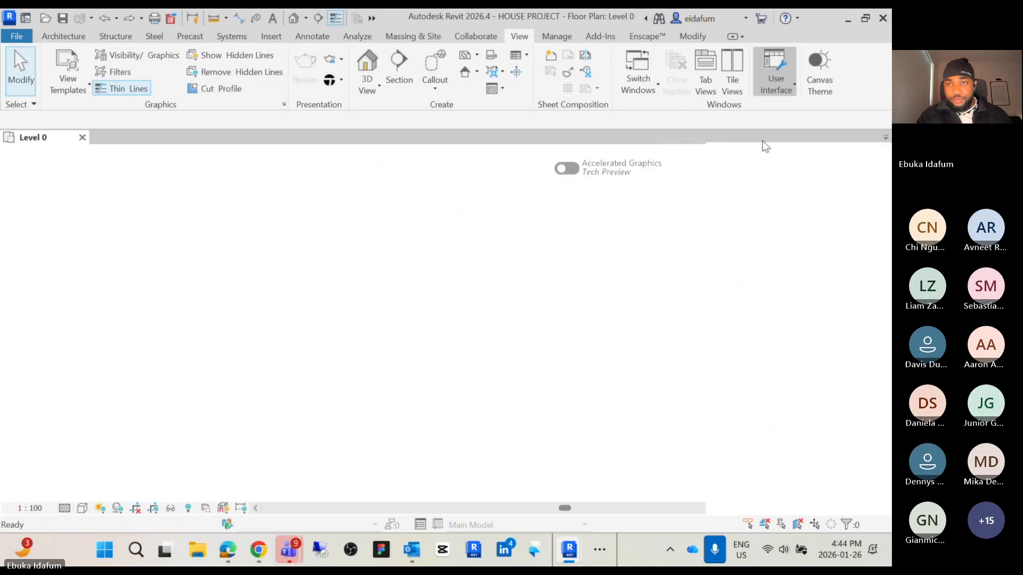
# Turn the Properties palette back on through the user interface settings
pyautogui.click(776, 80)
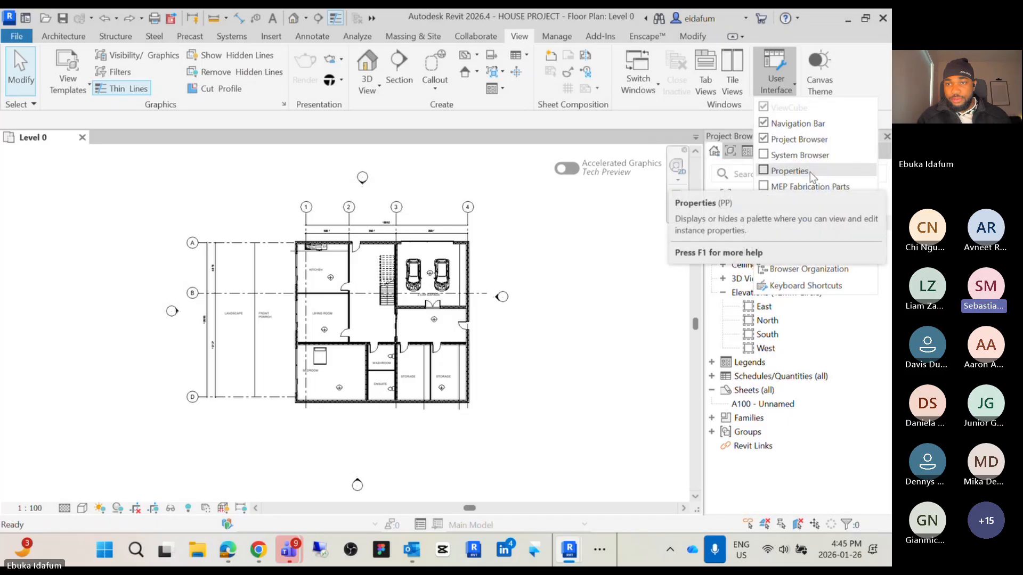
pyautogui.click(764, 170)
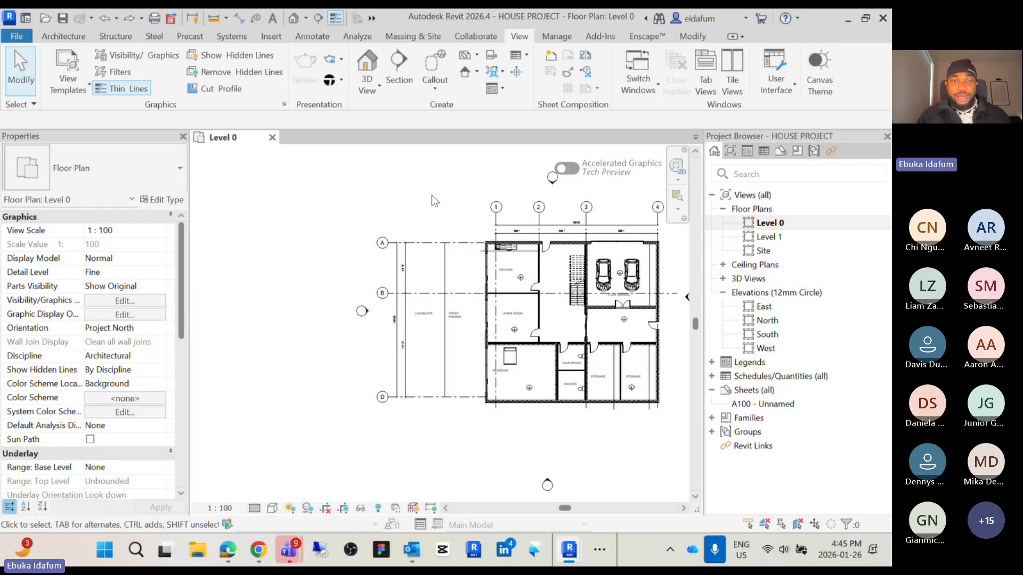
pyautogui.moveTo(435, 198); pyautogui.dragTo(338, 231, button='middle')
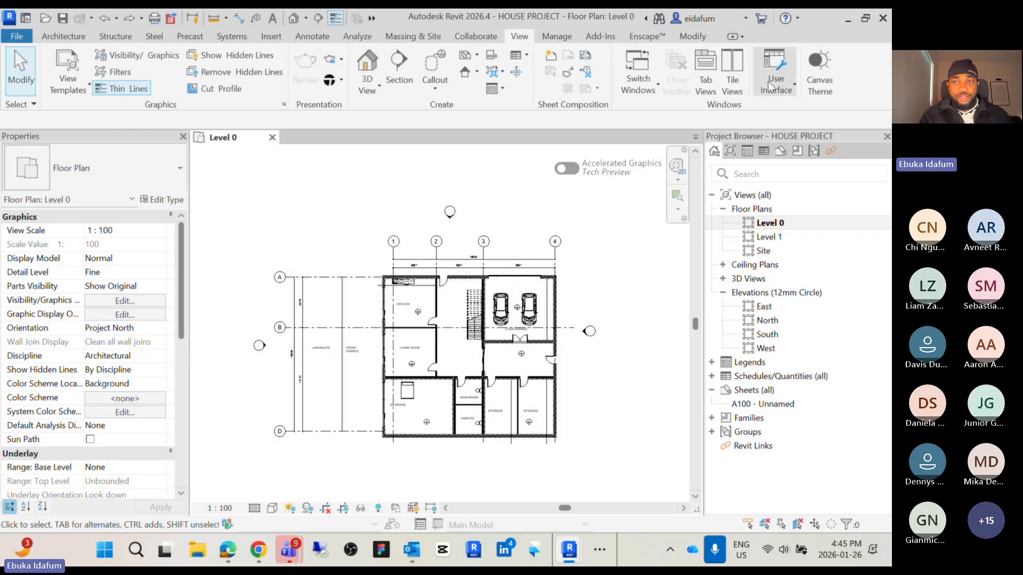
pyautogui.click(785, 92)
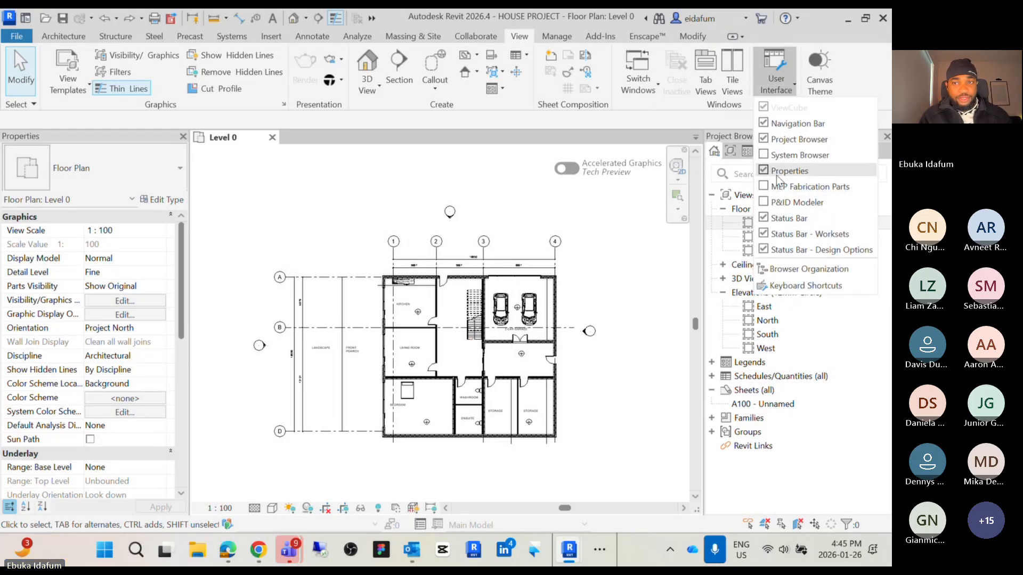
pyautogui.click(617, 228)
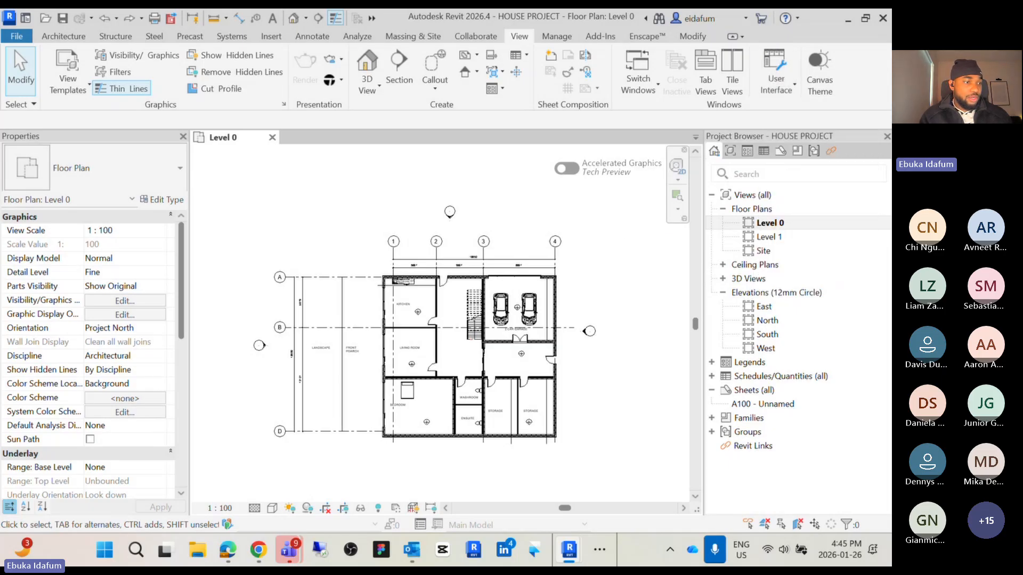
# Switch to the ARC 212 Week 2 presentation PDF and scroll to the Week 2 Learning Objectives slide
pyautogui.hotkey('alt', 'Tab')
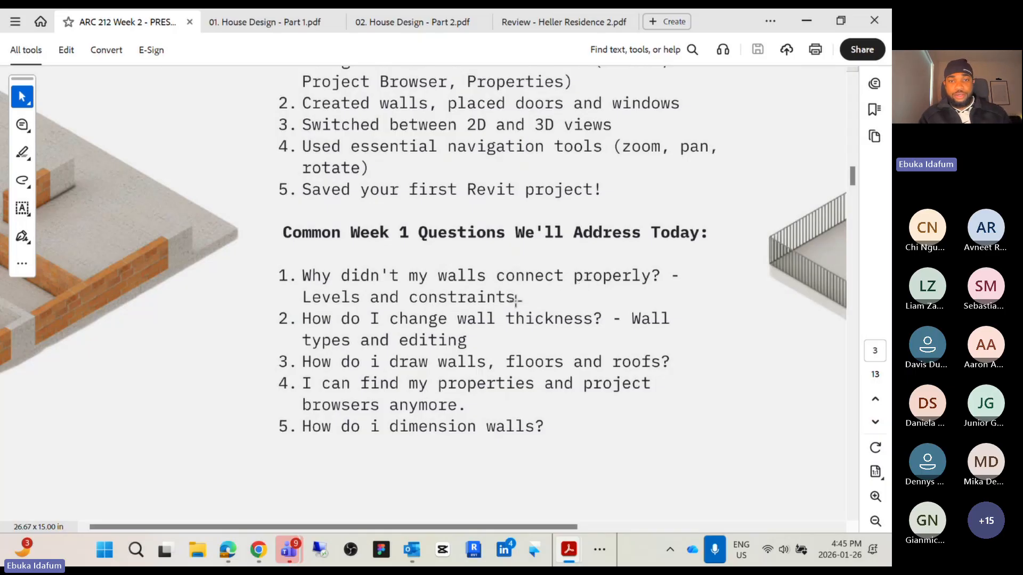
pyautogui.keyDown('ctrl'); pyautogui.scroll(-5, 531, 301); pyautogui.keyUp('ctrl')
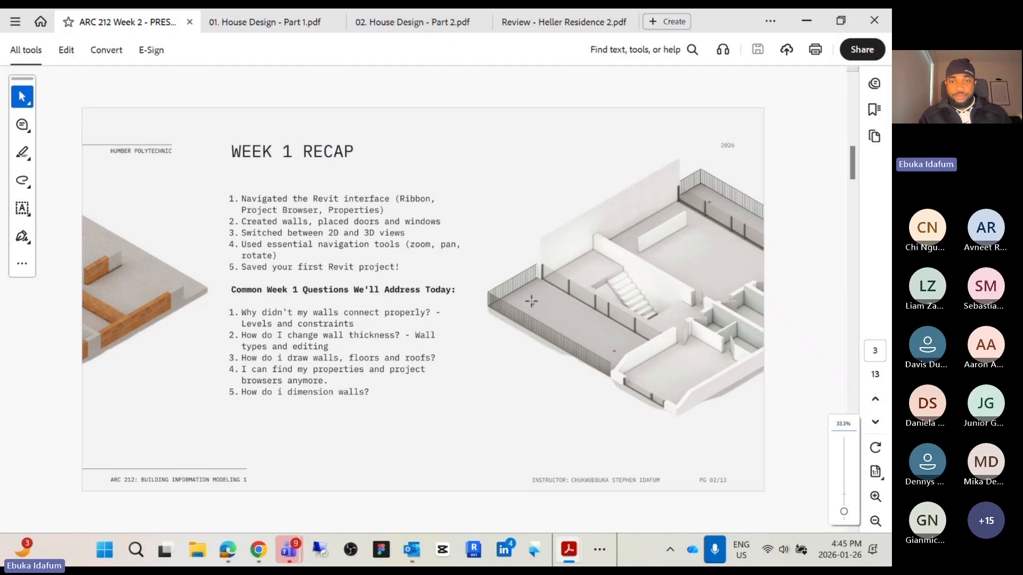
pyautogui.scroll(-2, 532, 301)
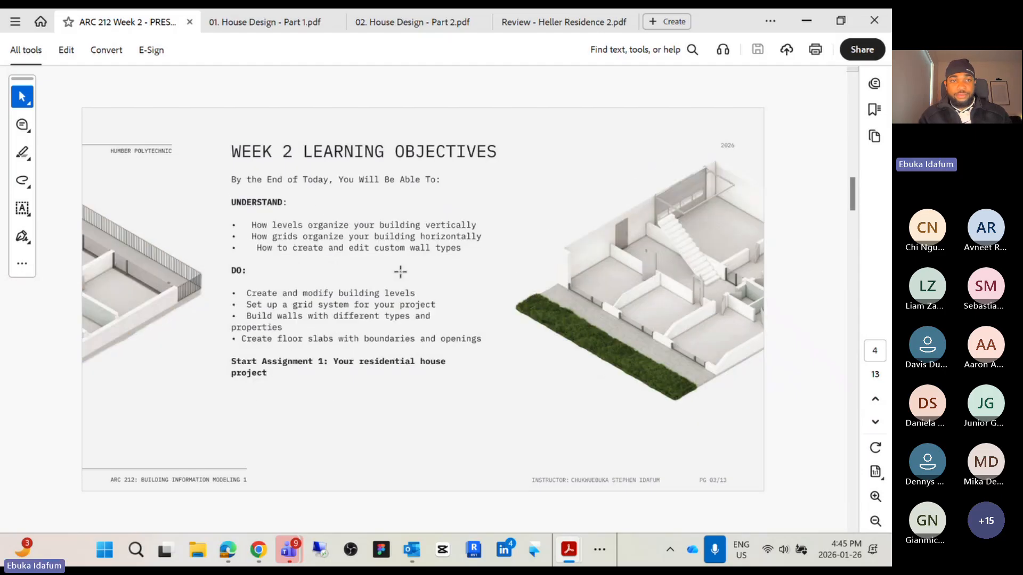
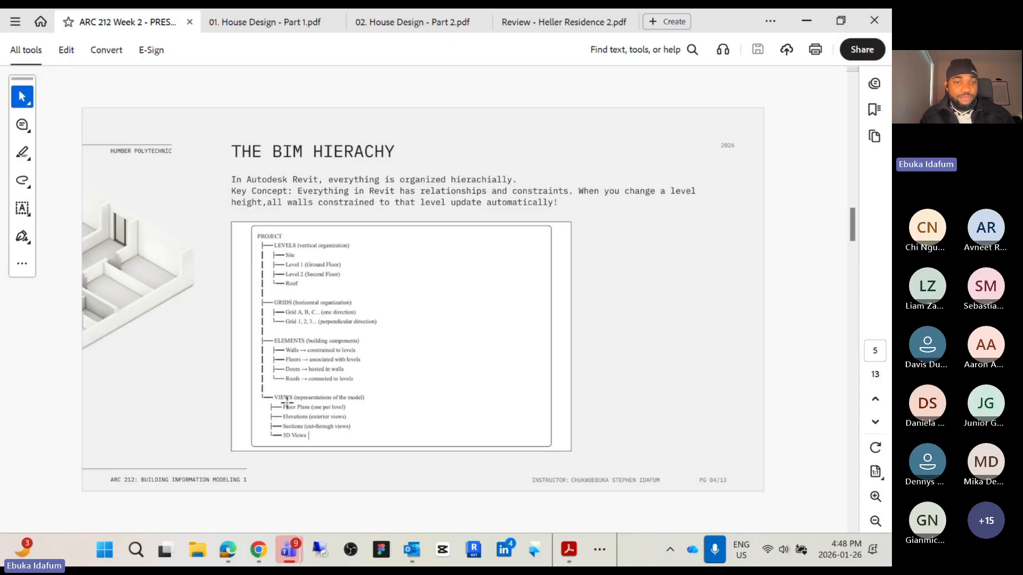
# Switch back to the HOUSE PROJECT in Revit, minimizing the presentation PDF window
pyautogui.click(475, 552)
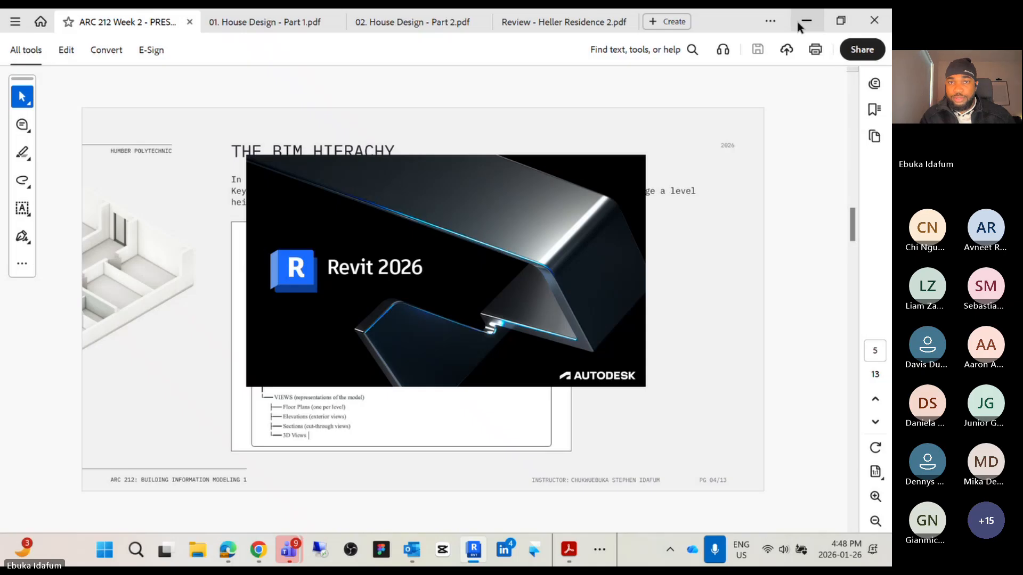
pyautogui.moveTo(740, 24); pyautogui.dragTo(670, 186)
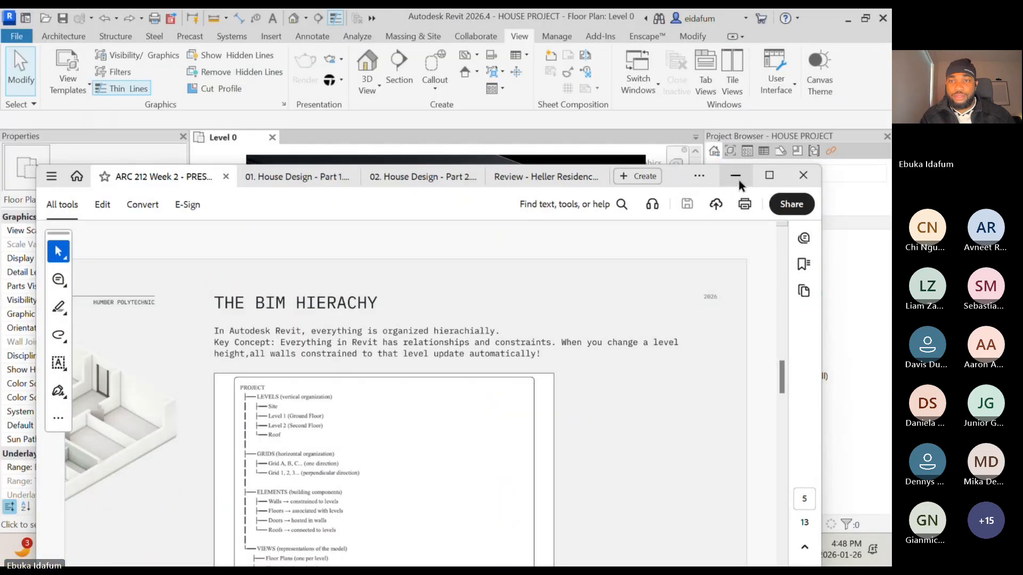
pyautogui.click(724, 188)
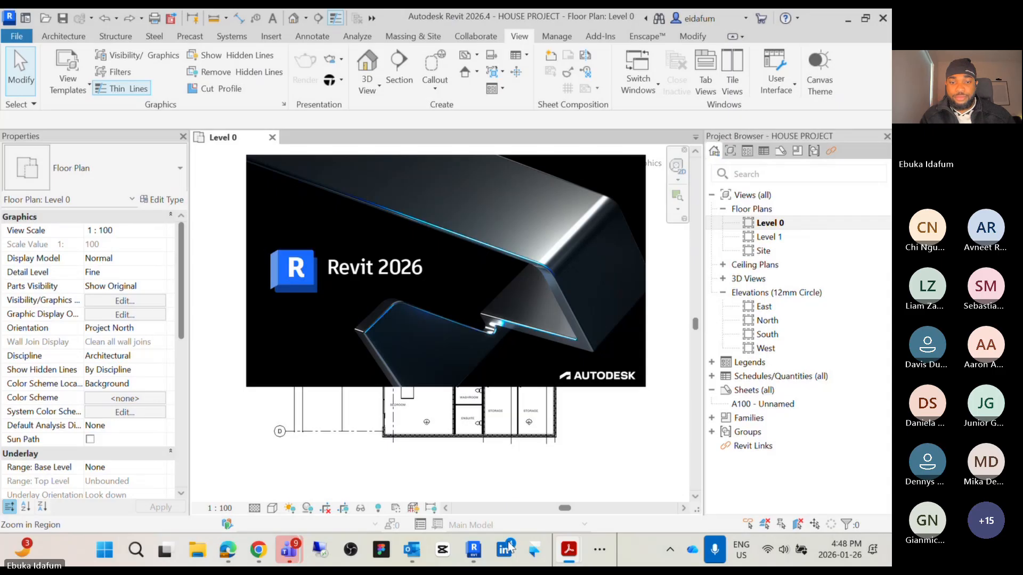
pyautogui.click(472, 554)
pyautogui.moveTo(472, 557)
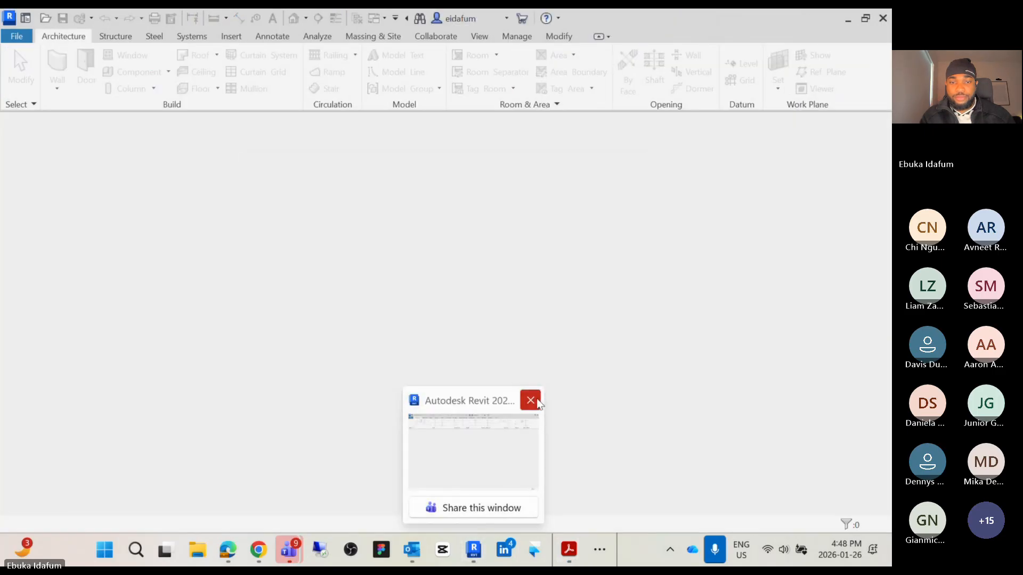
pyautogui.click(479, 551)
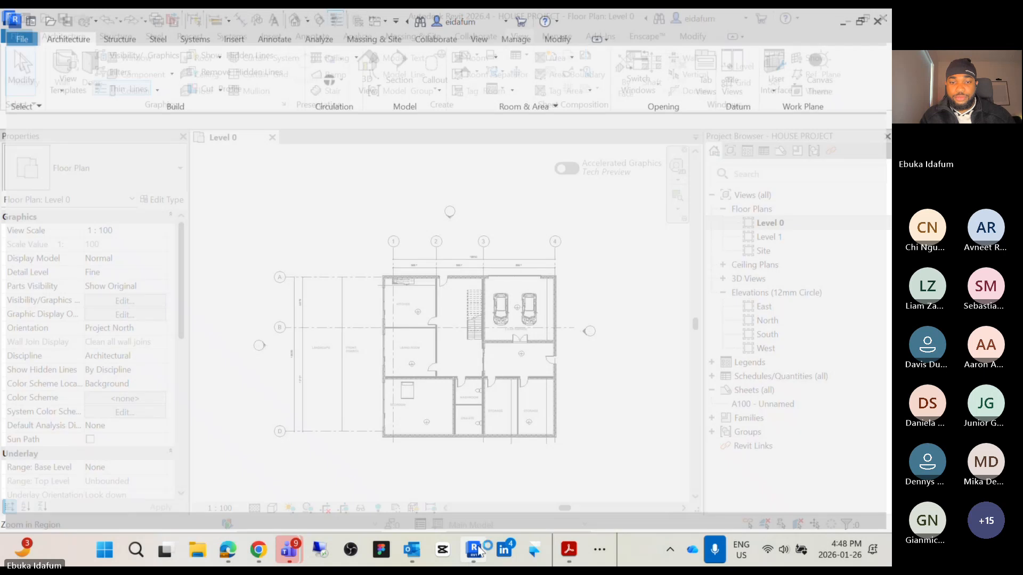
# Expand the Ceiling Plans group of views in the project's view list
pyautogui.scroll(-2, 636, 261)
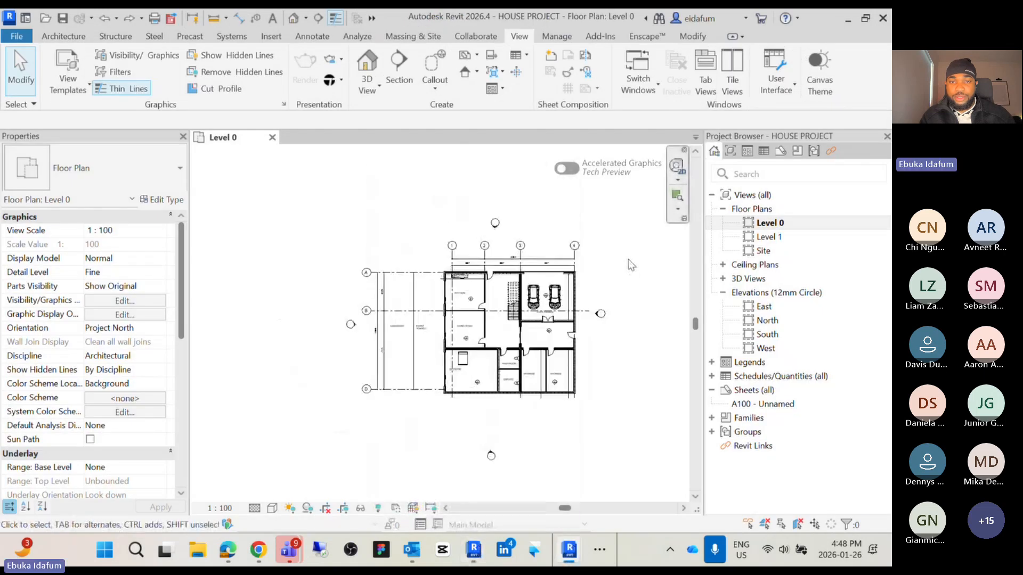
pyautogui.moveTo(596, 267); pyautogui.dragTo(543, 255, button='middle')
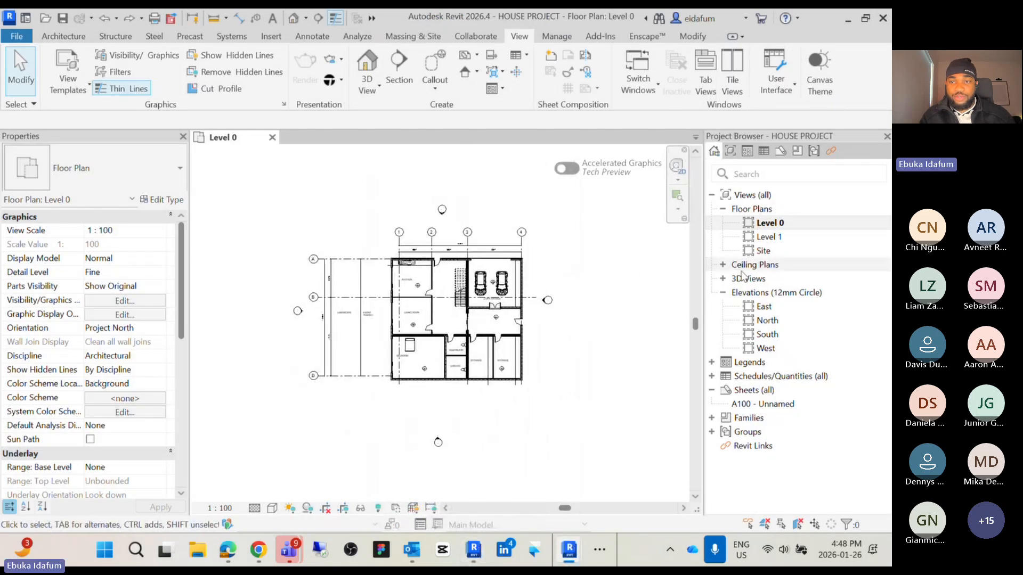
pyautogui.click(724, 264)
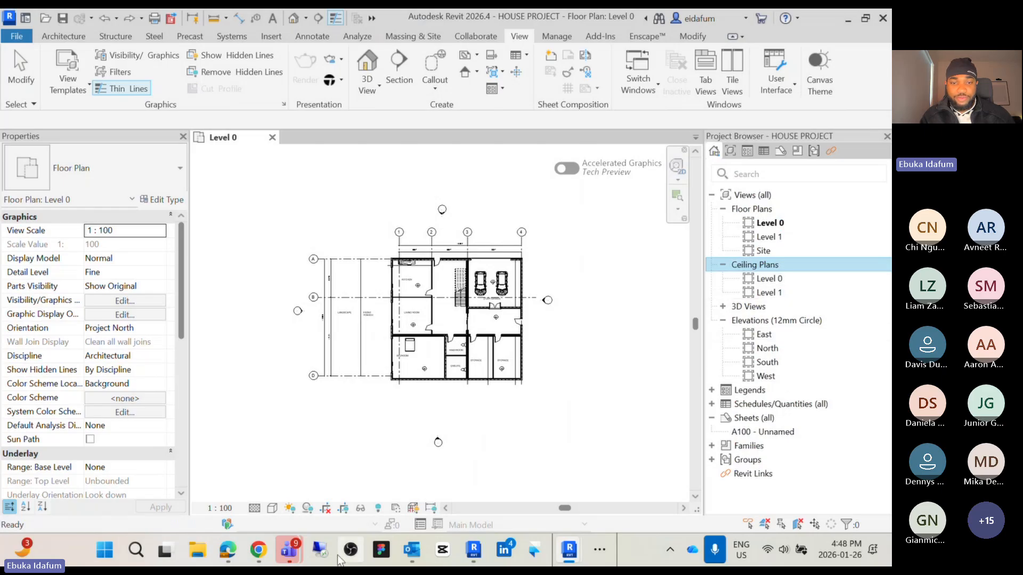
# Switch to the presentation PDF, advance to the Levels in Revit slide and zoom in to examine it
pyautogui.click(599, 550)
pyautogui.moveTo(525, 508)
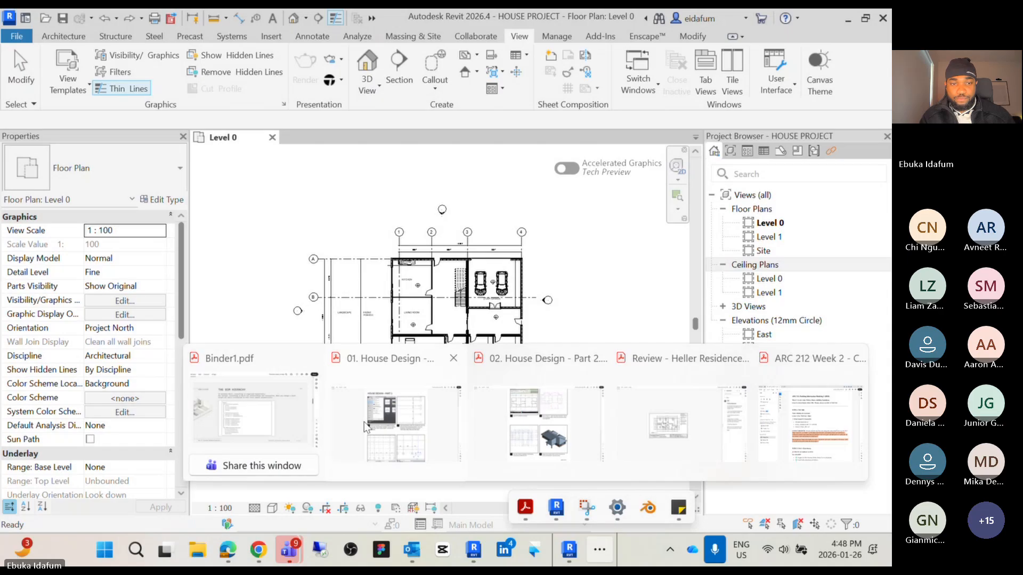
pyautogui.click(277, 415)
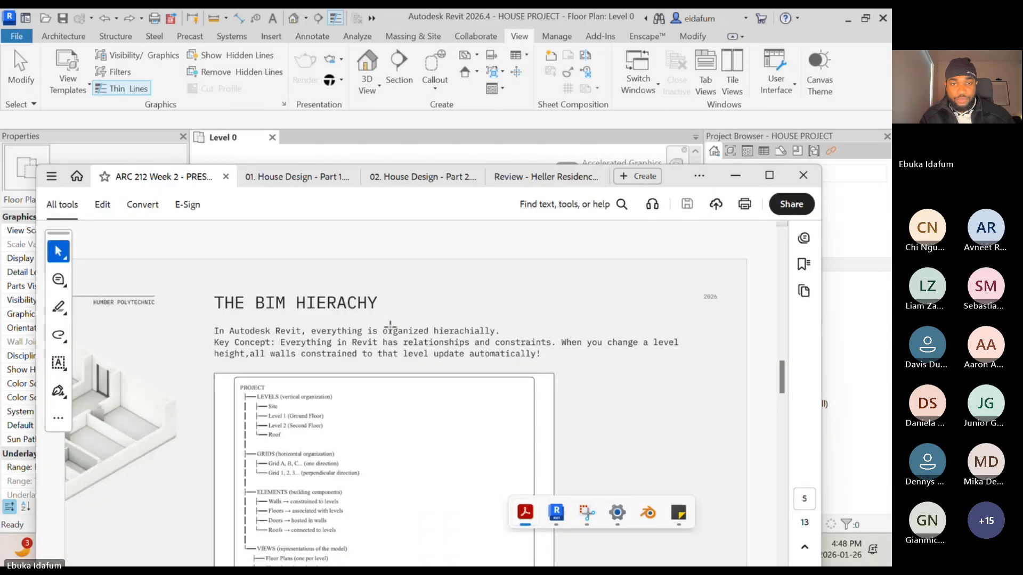
pyautogui.click(770, 174)
pyautogui.press('Right')
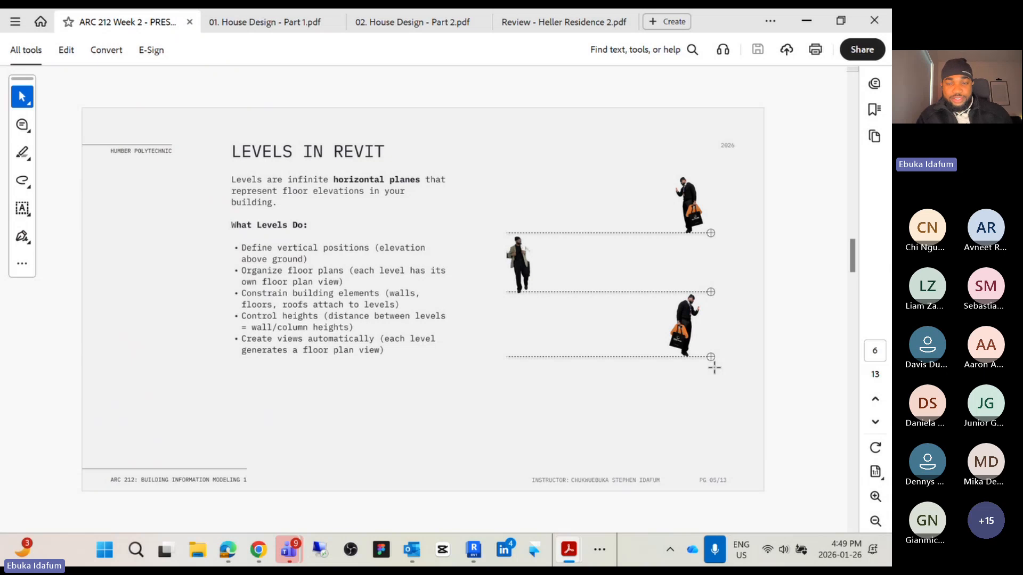
pyautogui.keyDown('ctrl'); pyautogui.scroll(3, 713, 357); pyautogui.keyUp('ctrl')
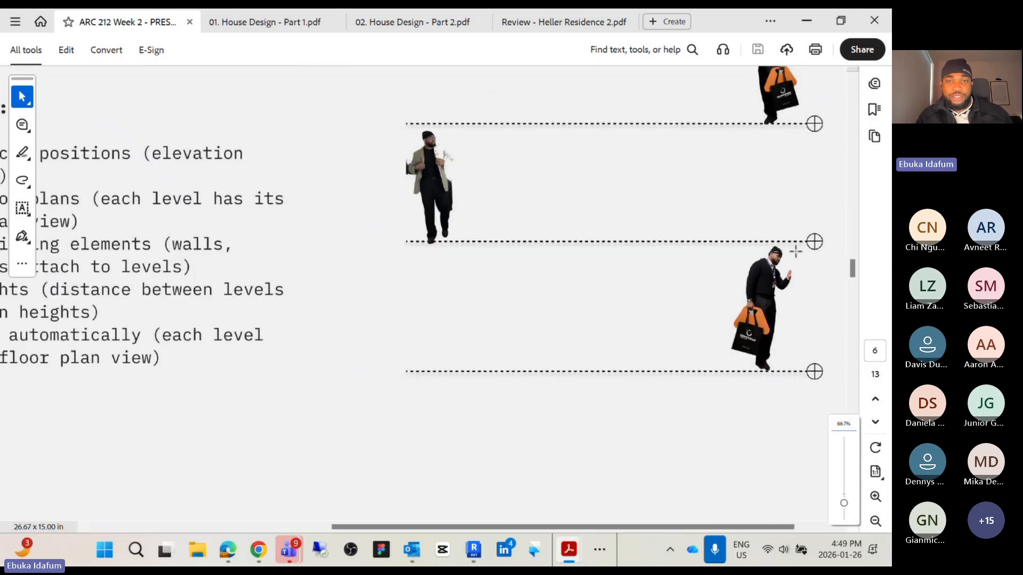
pyautogui.keyDown('ctrl'); pyautogui.scroll(-3, 475, 209); pyautogui.keyUp('ctrl')
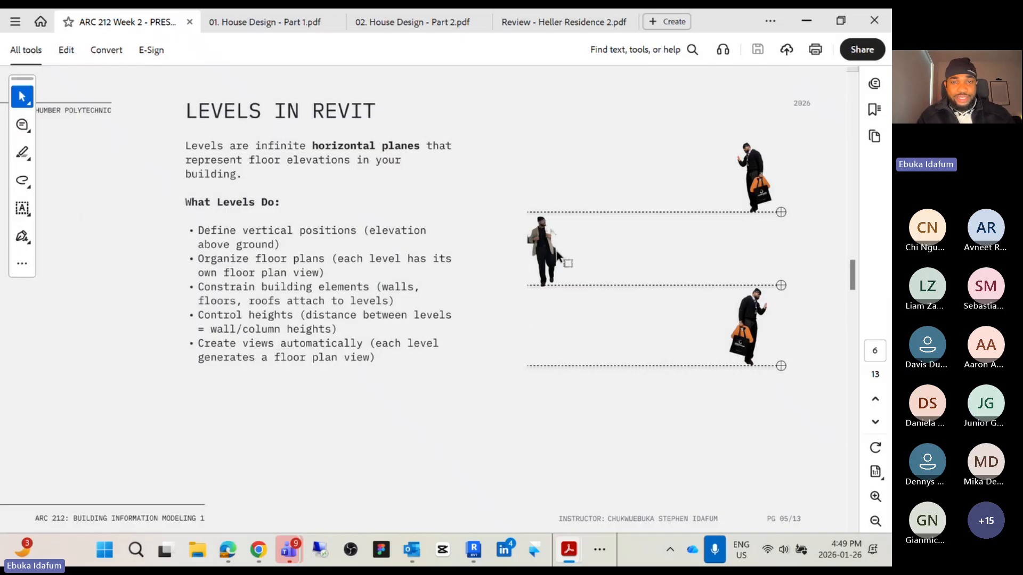
pyautogui.keyDown('ctrl'); pyautogui.scroll(-1, 565, 261); pyautogui.keyUp('ctrl')
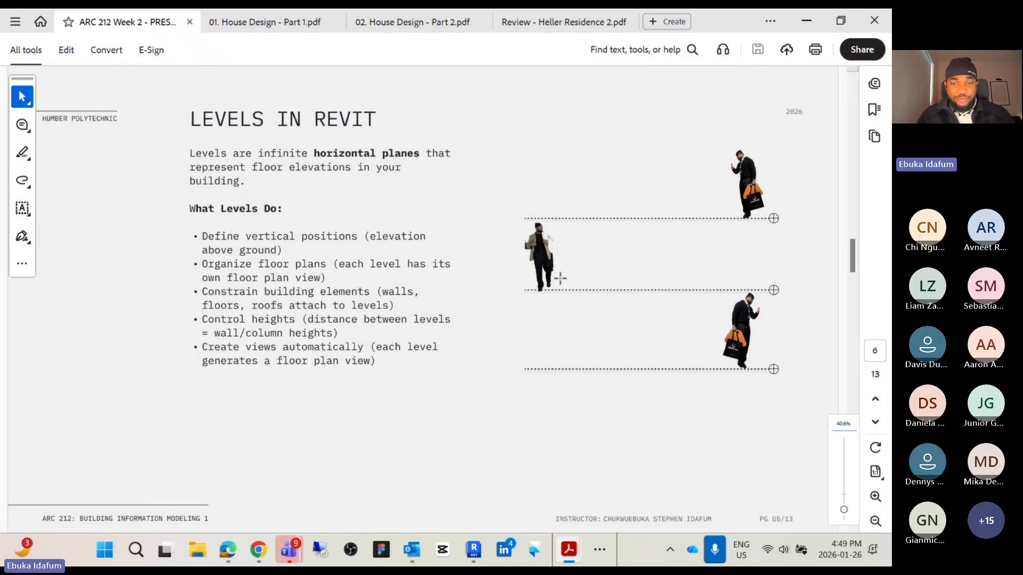
# Return to Revit and open the East elevation view
pyautogui.click(474, 550)
pyautogui.click(536, 306)
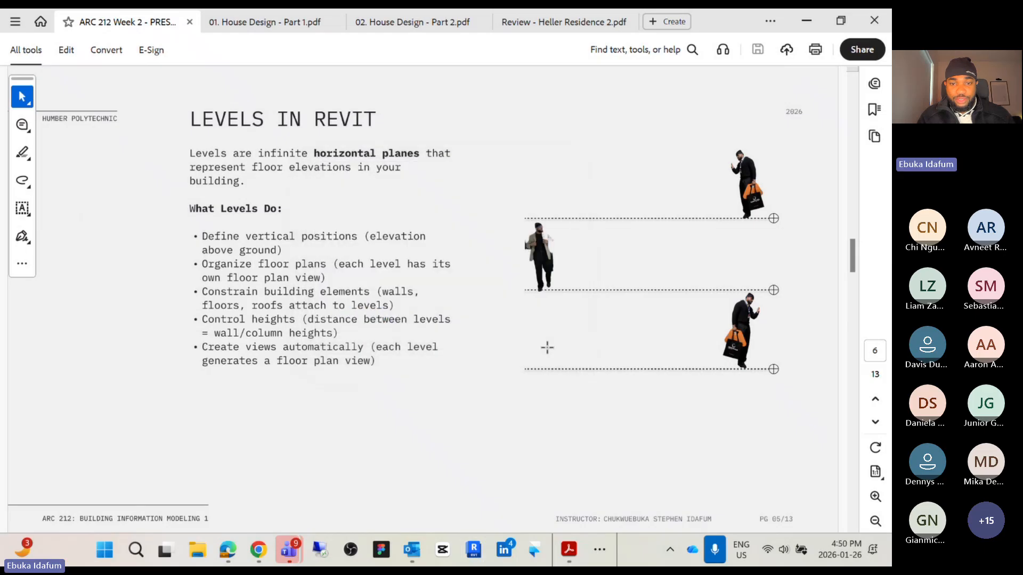
pyautogui.click(806, 20)
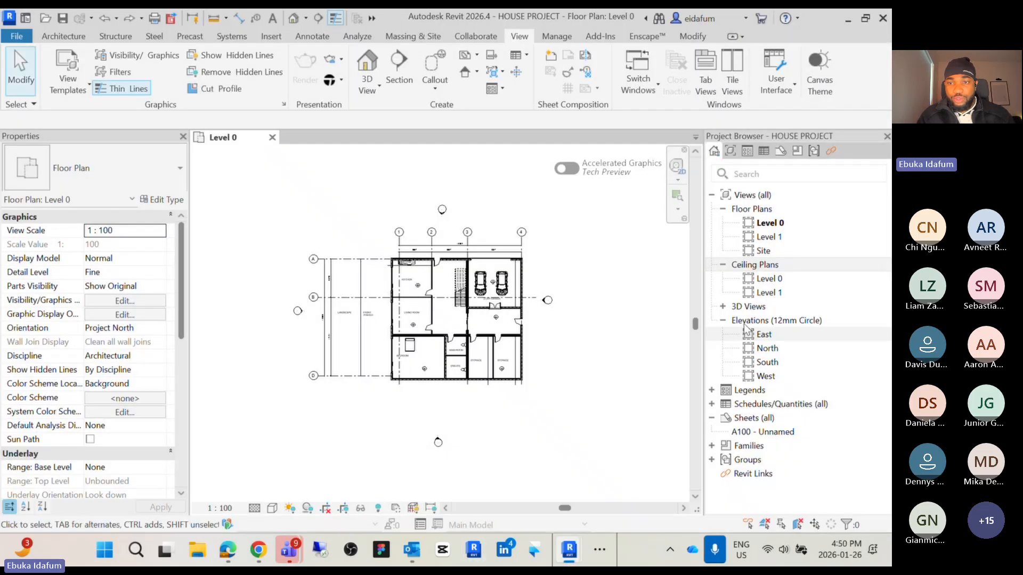
pyautogui.click(764, 336)
pyautogui.doubleClick(764, 336)
pyautogui.scroll(-3, 580, 317)
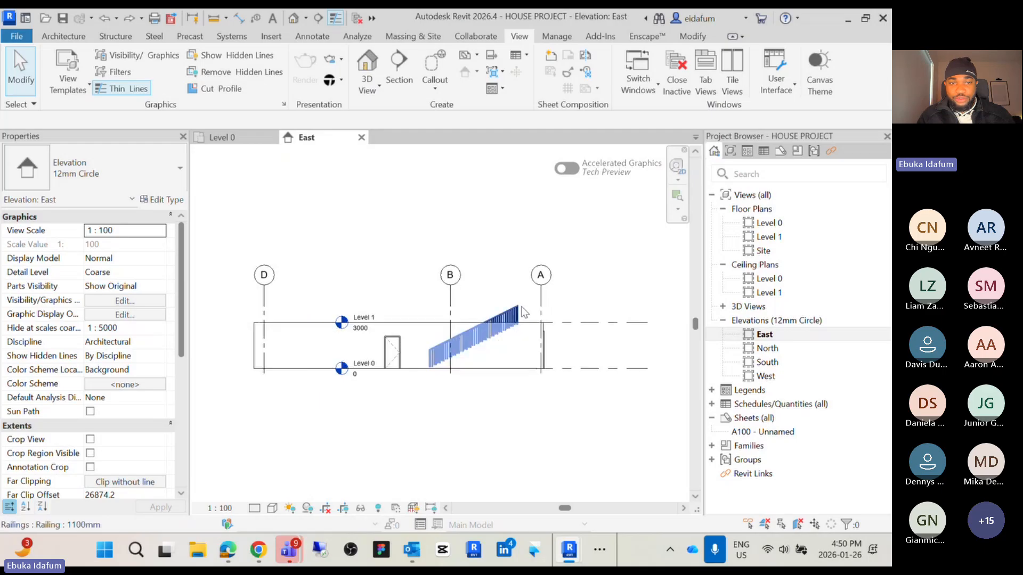
# Select Level 1 in the East elevation to examine its elevation and properties
pyautogui.click(580, 317)
pyautogui.scroll(3, 407, 314)
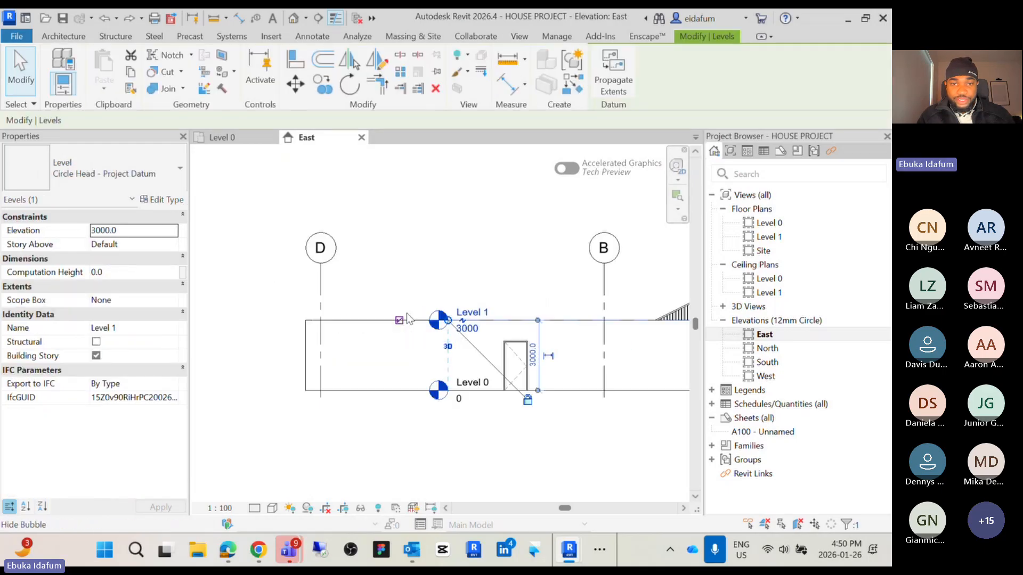
pyautogui.moveTo(449, 322); pyautogui.dragTo(207, 321)
pyautogui.scroll(-3, 274, 361)
pyautogui.moveTo(273, 362); pyautogui.dragTo(359, 348, button='middle')
pyautogui.scroll(4, 346, 347)
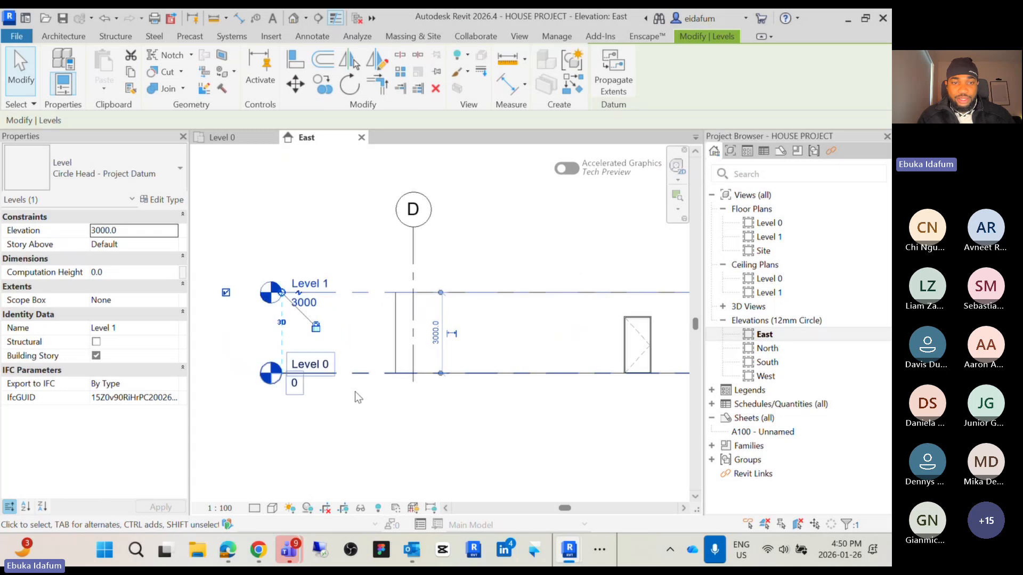
pyautogui.click(356, 395)
# Raise Level 1 to an elevation of 4800 mm
pyautogui.scroll(-3, 318, 283)
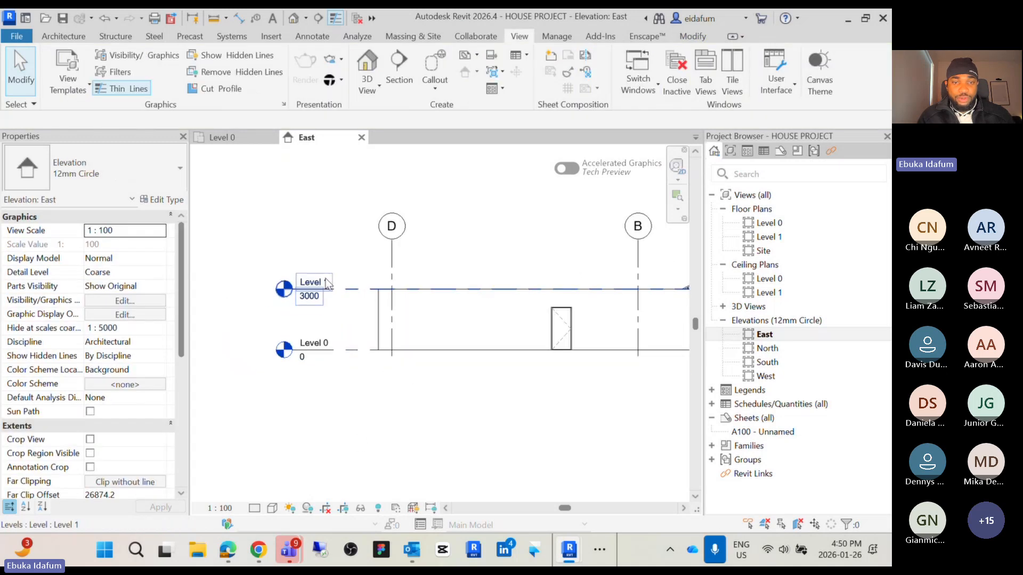
pyautogui.click(347, 288)
pyautogui.scroll(1, 348, 287)
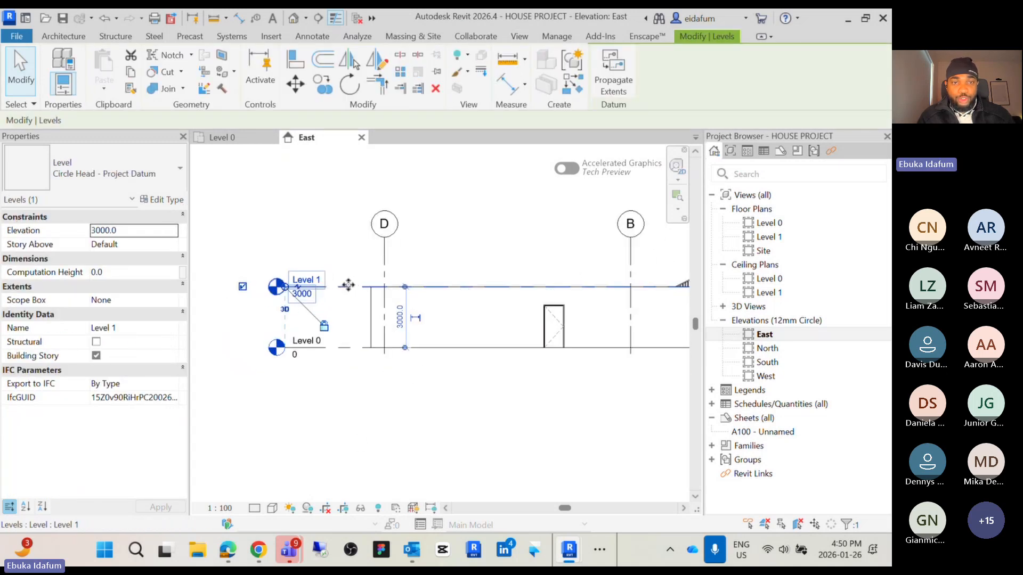
pyautogui.scroll(-2, 358, 291)
pyautogui.moveTo(358, 292); pyautogui.dragTo(321, 312, button='middle')
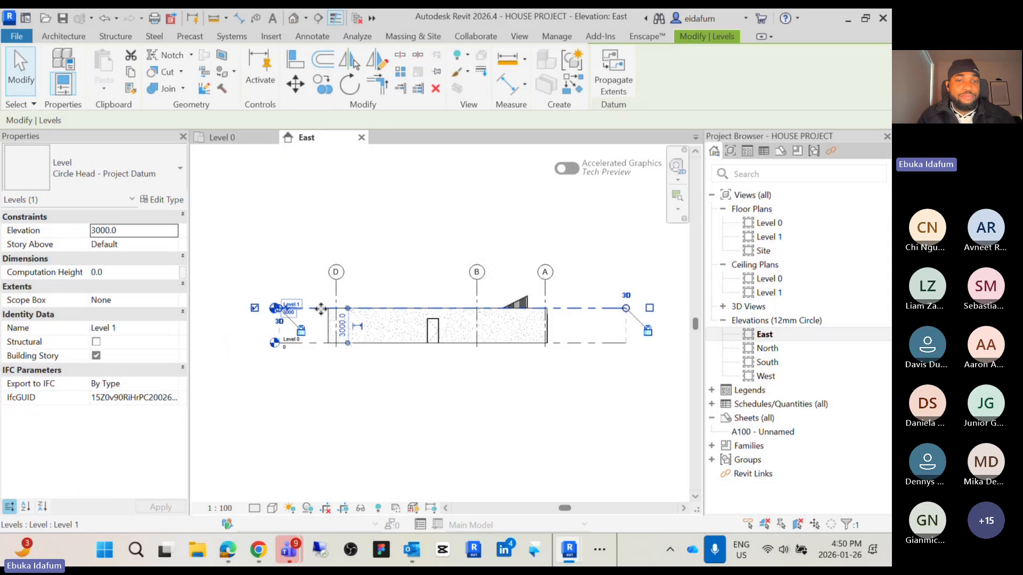
pyautogui.scroll(3, 320, 311)
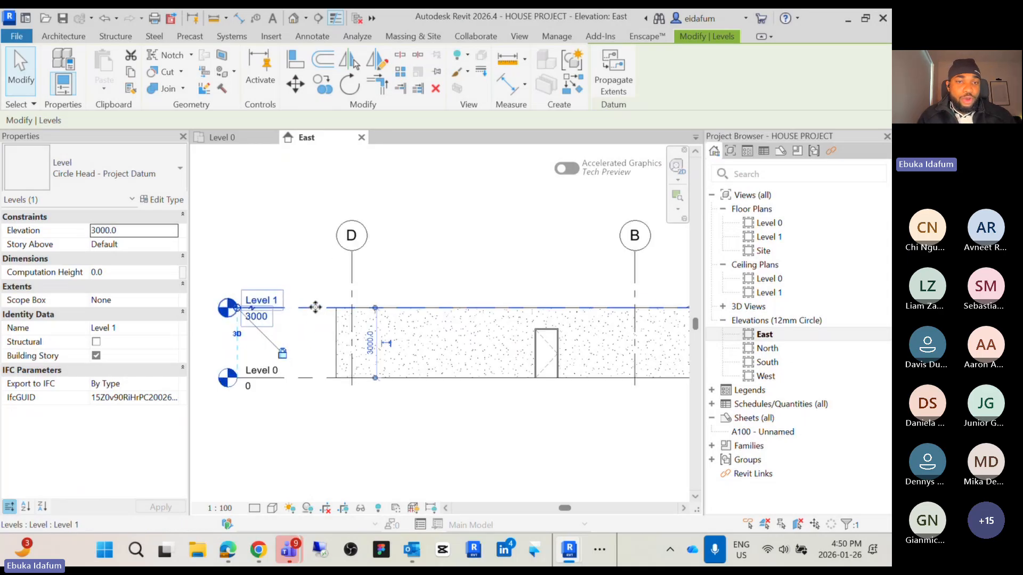
pyautogui.moveTo(317, 308); pyautogui.dragTo(314, 266)
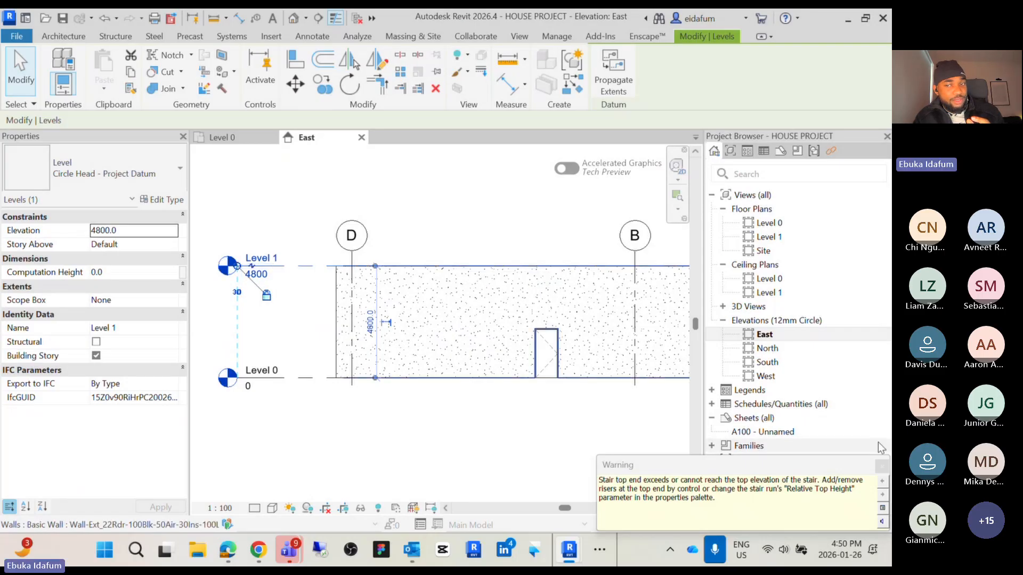
pyautogui.click(373, 429)
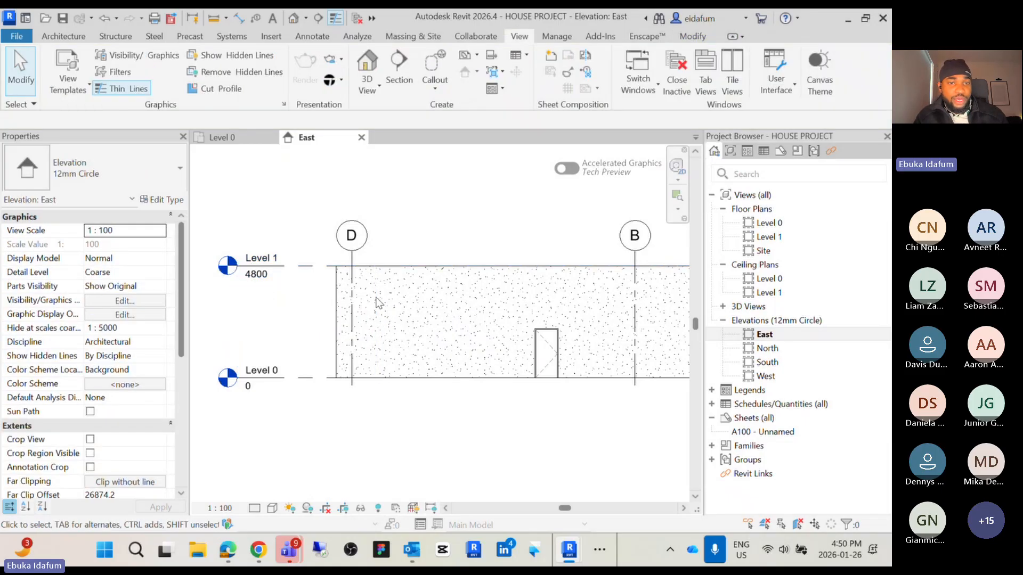
# Select the east exterior wall to examine its base and top constraints tied to the levels
pyautogui.click(416, 275)
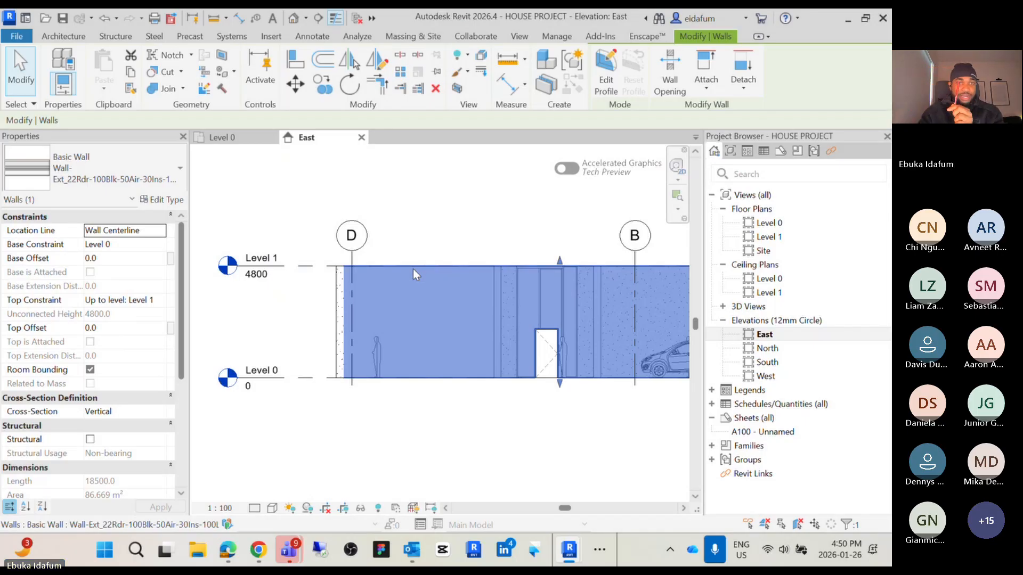
pyautogui.click(262, 382)
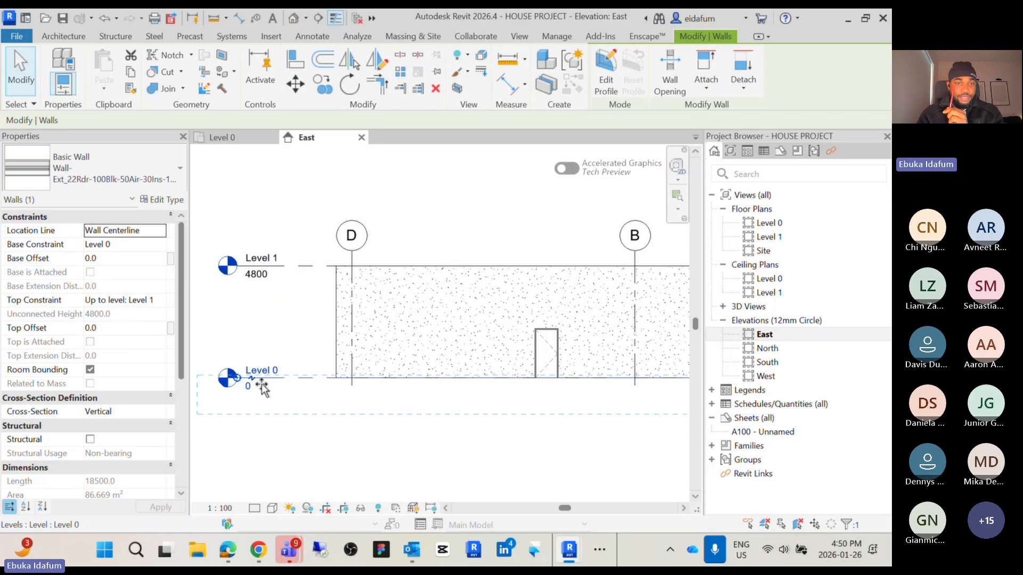
pyautogui.click(368, 429)
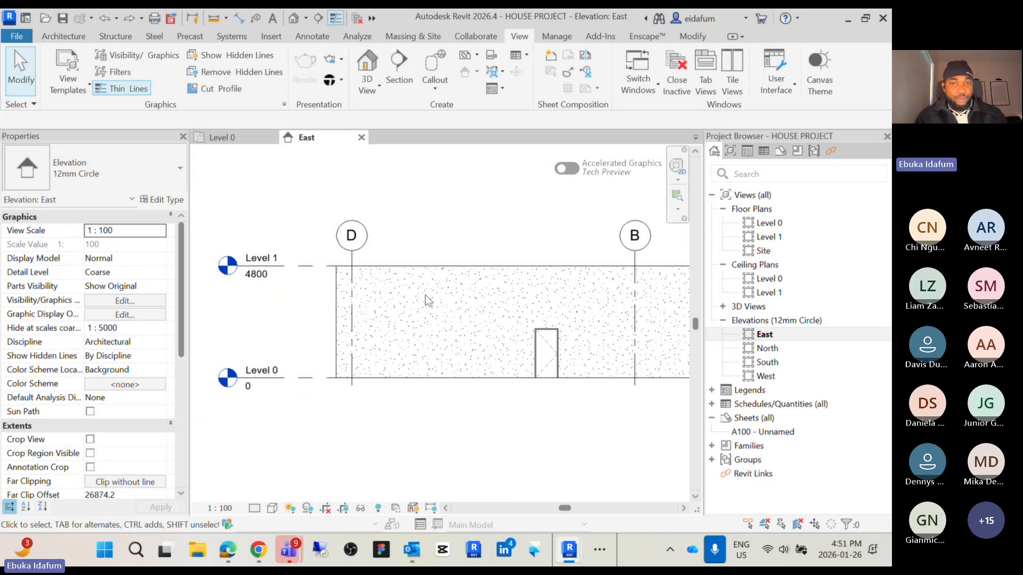
pyautogui.click(443, 372)
pyautogui.scroll(-3, 444, 371)
pyautogui.moveTo(453, 381); pyautogui.dragTo(452, 402, button='middle')
pyautogui.scroll(4, 418, 408)
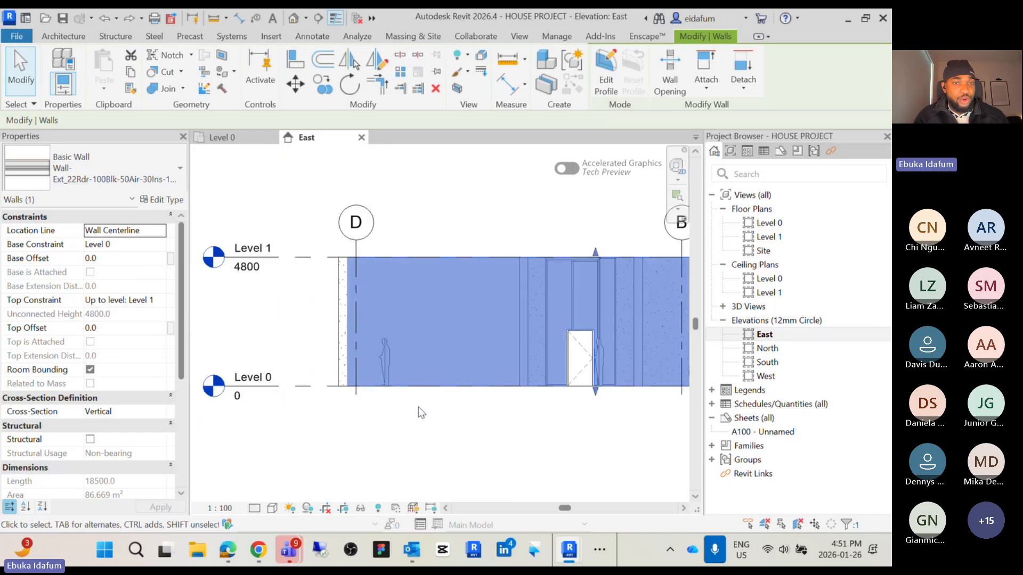
pyautogui.click(419, 407)
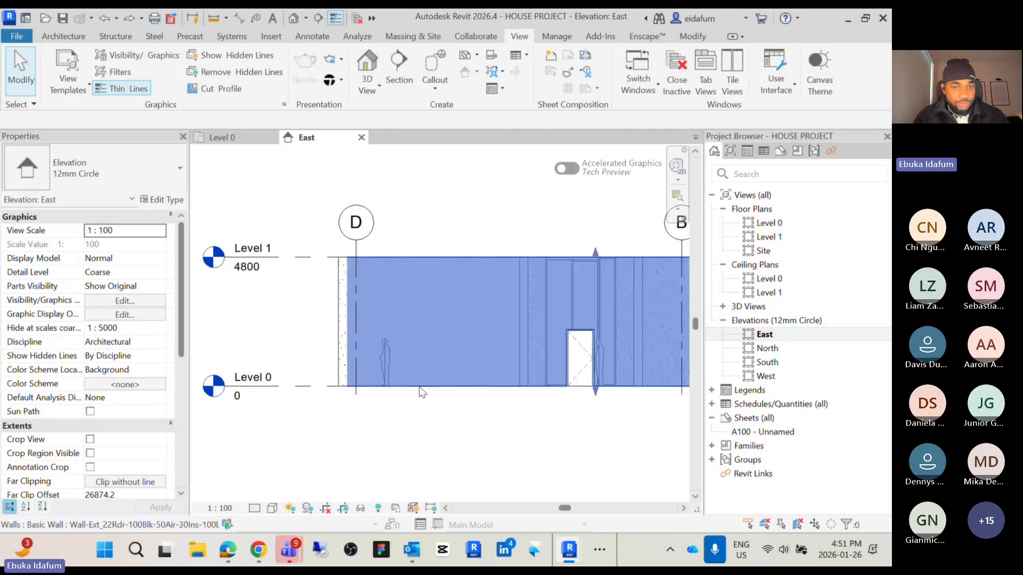
pyautogui.click(422, 393)
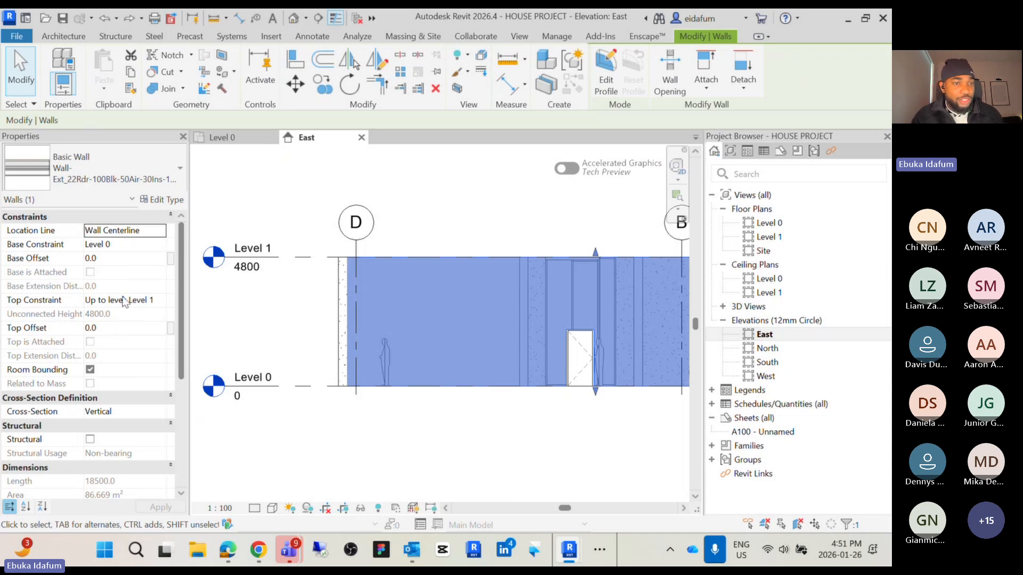
# Set the wall's top constraint to Unconnected and stretch its height to about 7200 mm
pyautogui.click(161, 301)
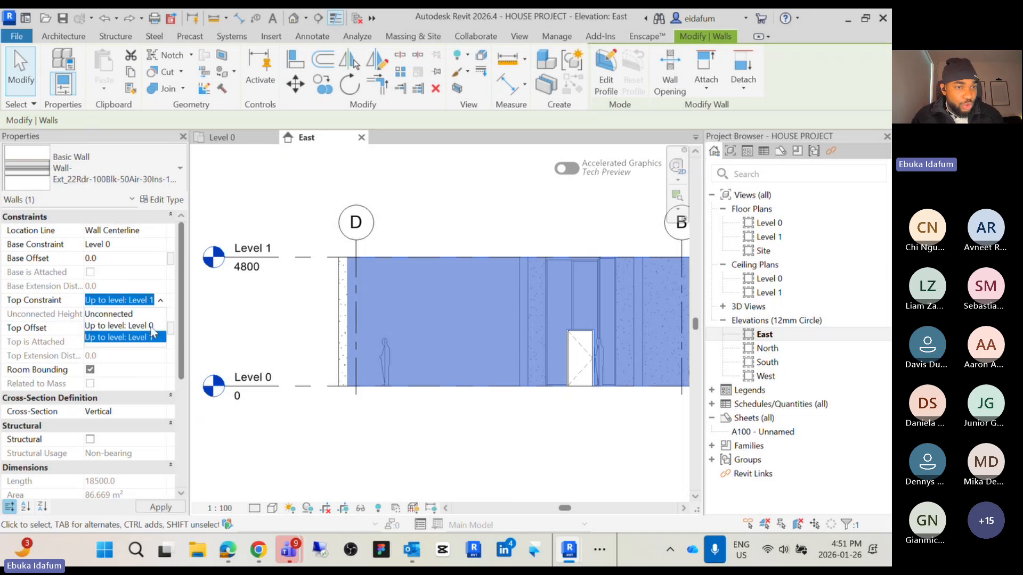
pyautogui.click(142, 316)
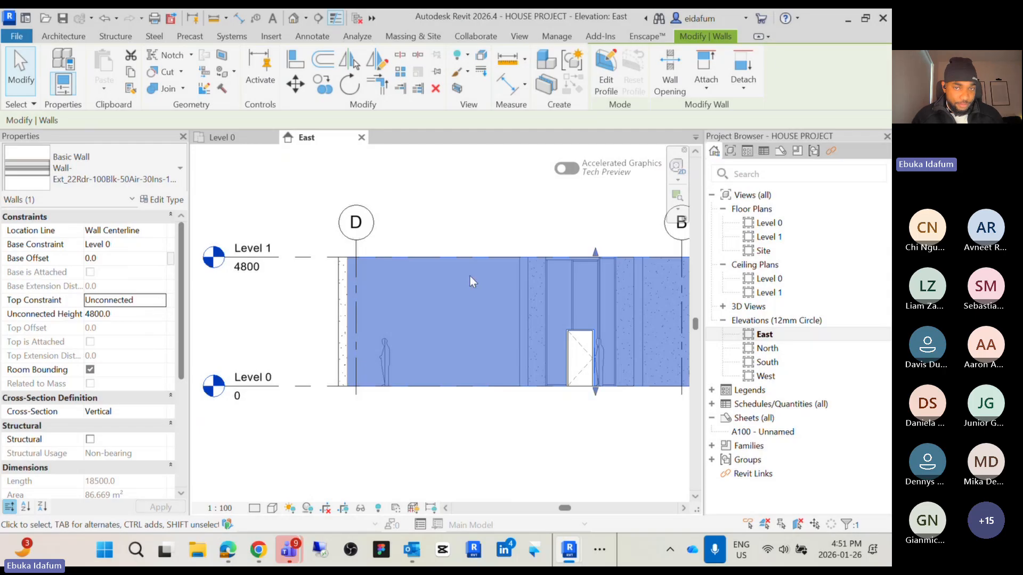
pyautogui.moveTo(593, 258); pyautogui.dragTo(601, 194)
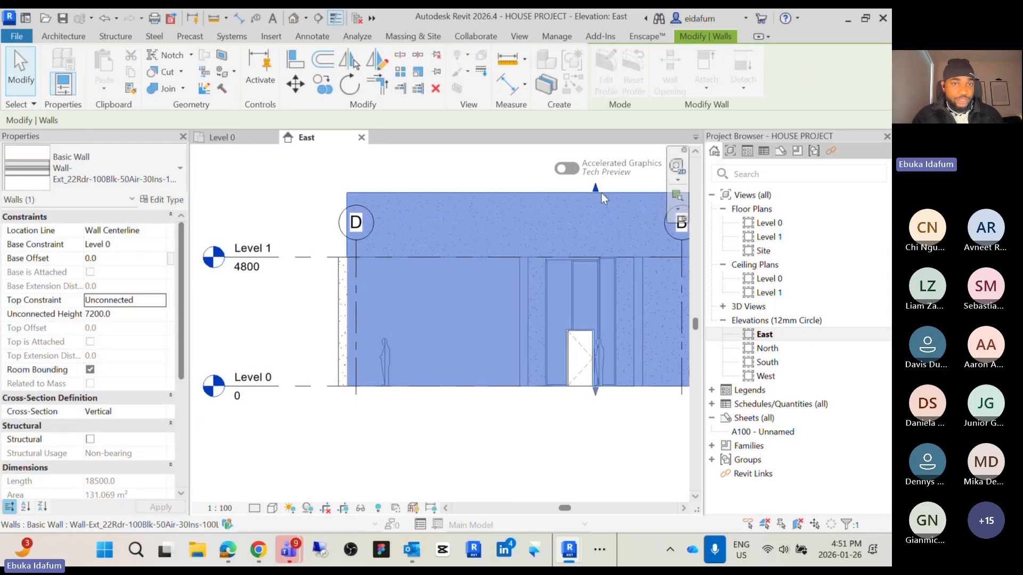
pyautogui.scroll(-3, 486, 234)
pyautogui.click(477, 225)
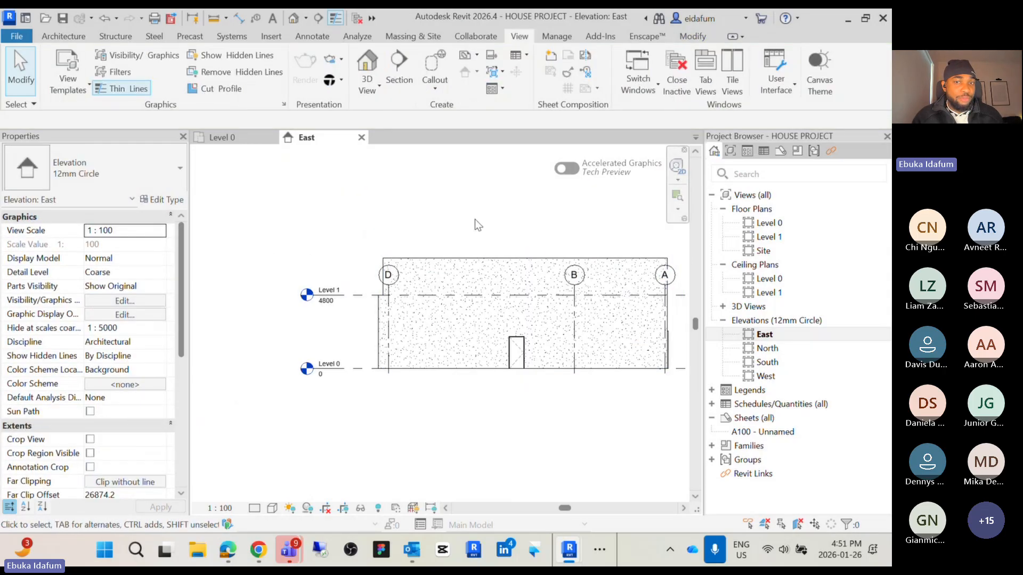
# Stretch the east wall's unconnected top upward to a height of about 10900 mm
pyautogui.click(528, 256)
pyautogui.moveTo(528, 257); pyautogui.dragTo(527, 202)
pyautogui.click(462, 185)
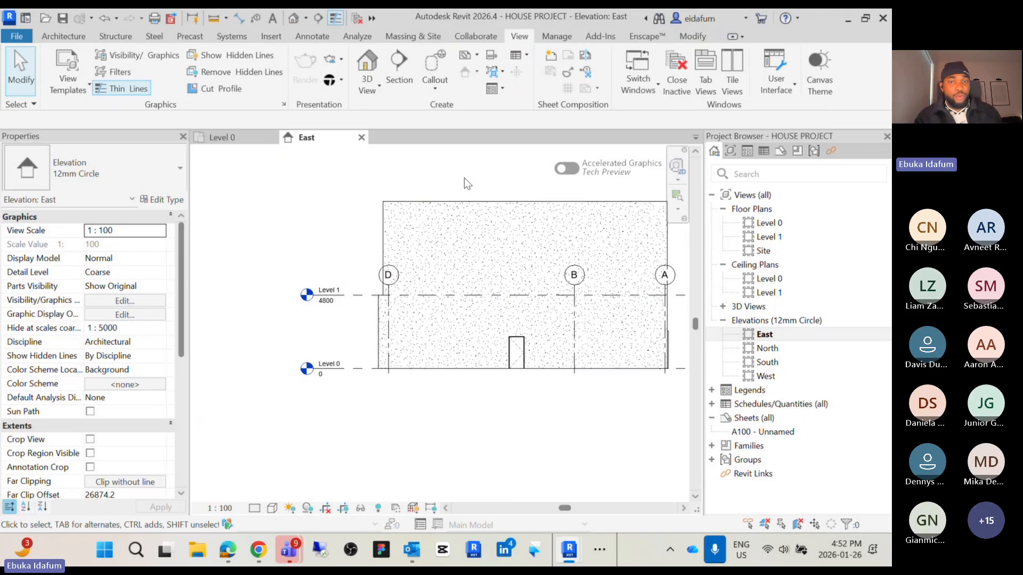
# Set the east wall's top constraint to Up to level: Level 1
pyautogui.click(503, 202)
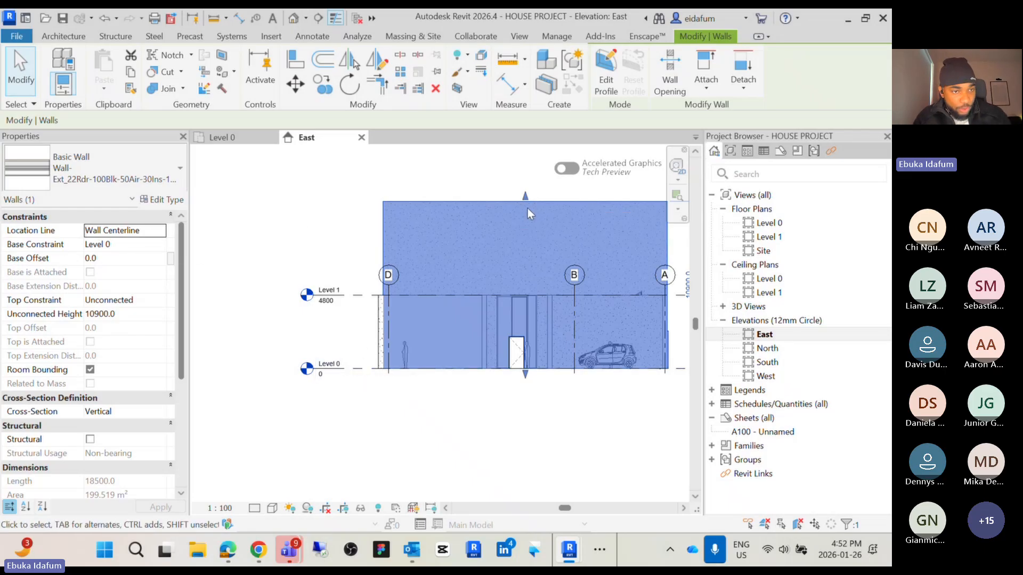
pyautogui.click(165, 301)
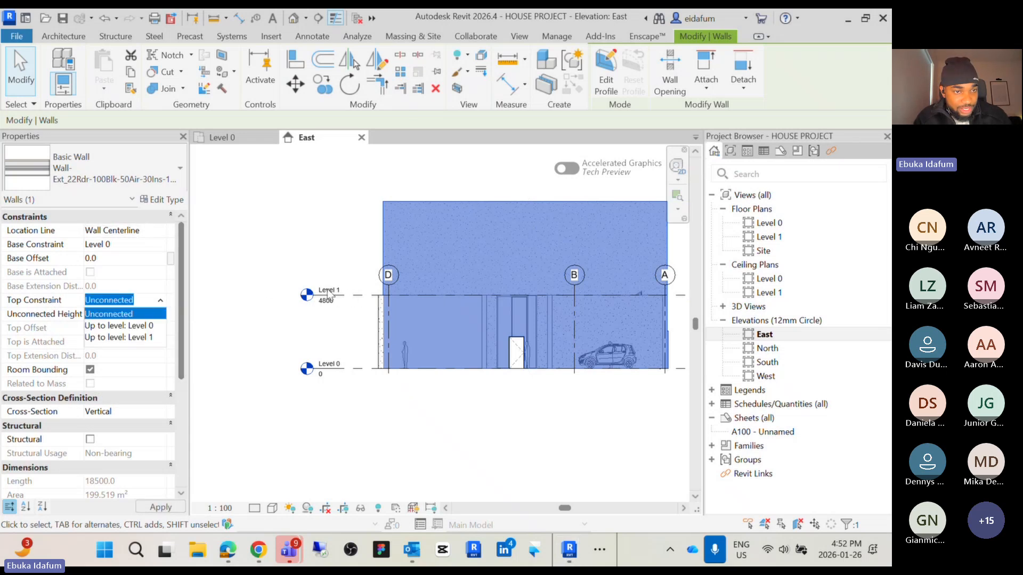
pyautogui.click(150, 339)
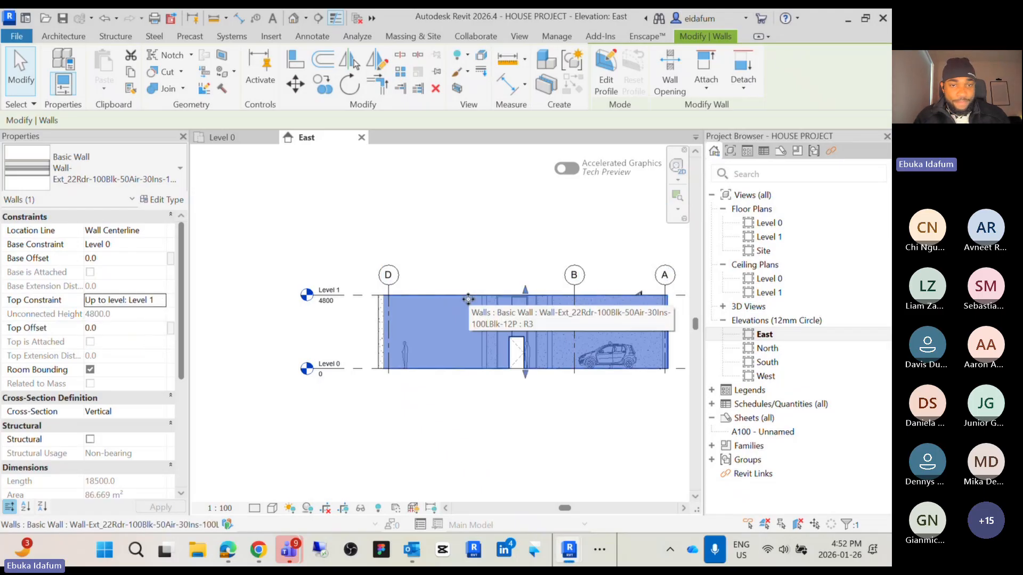
pyautogui.click(504, 248)
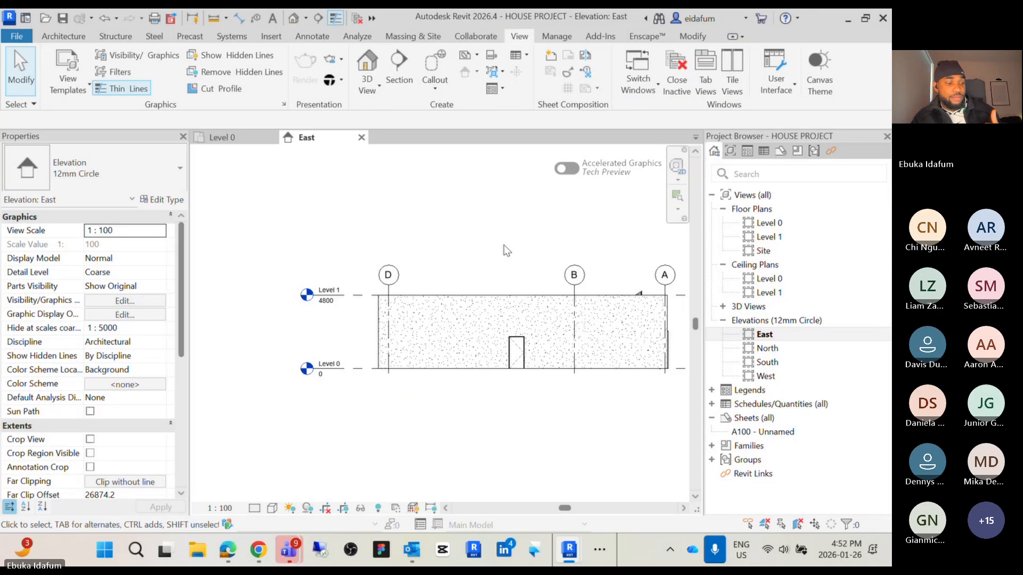
# Switch to the ARC 212 Week 2 presentation PDF and review the slides on levels and creating levels
pyautogui.click(849, 20)
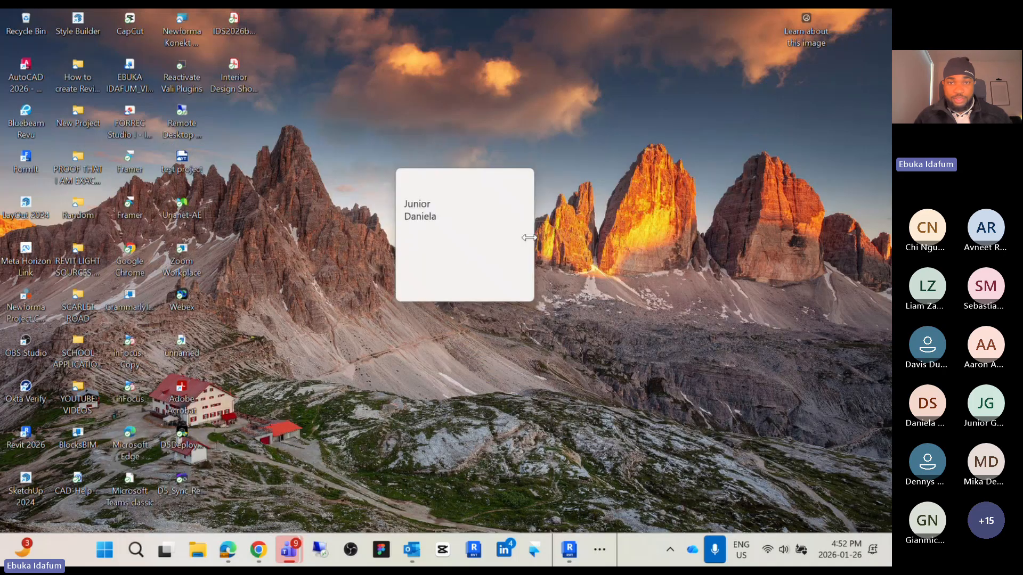
pyautogui.click(600, 550)
pyautogui.moveTo(541, 507)
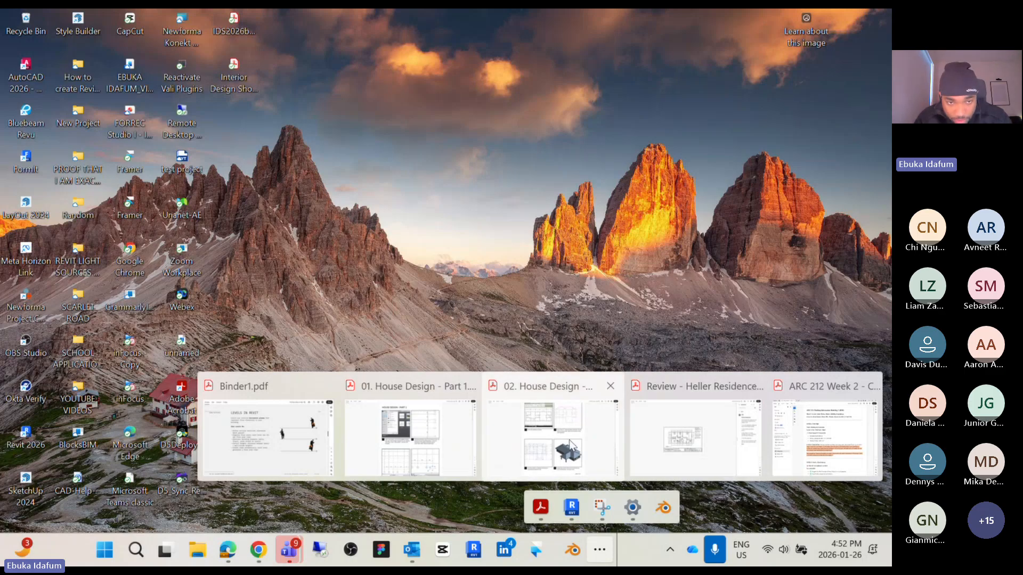
pyautogui.click(288, 440)
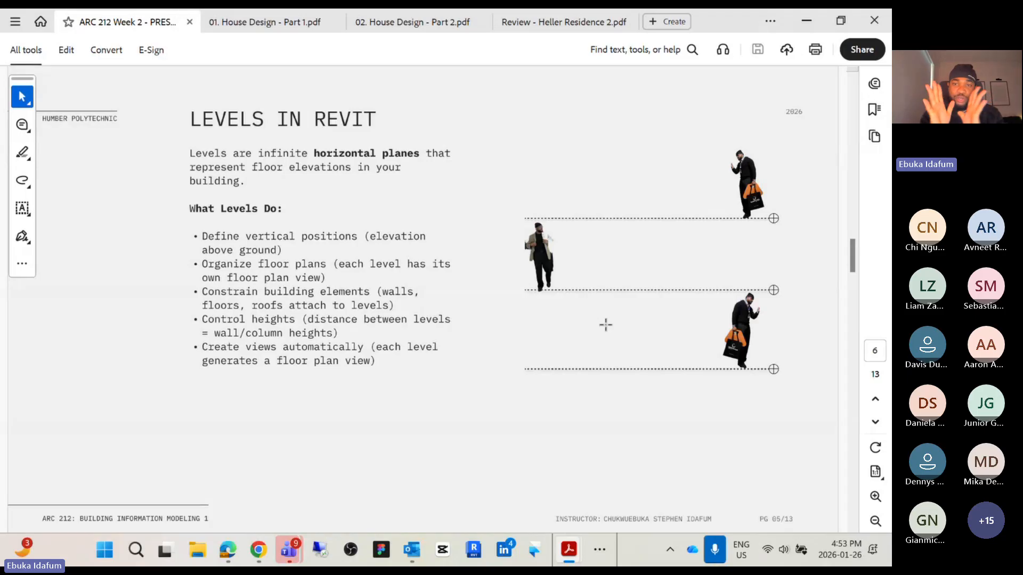
pyautogui.scroll(-1, 510, 292)
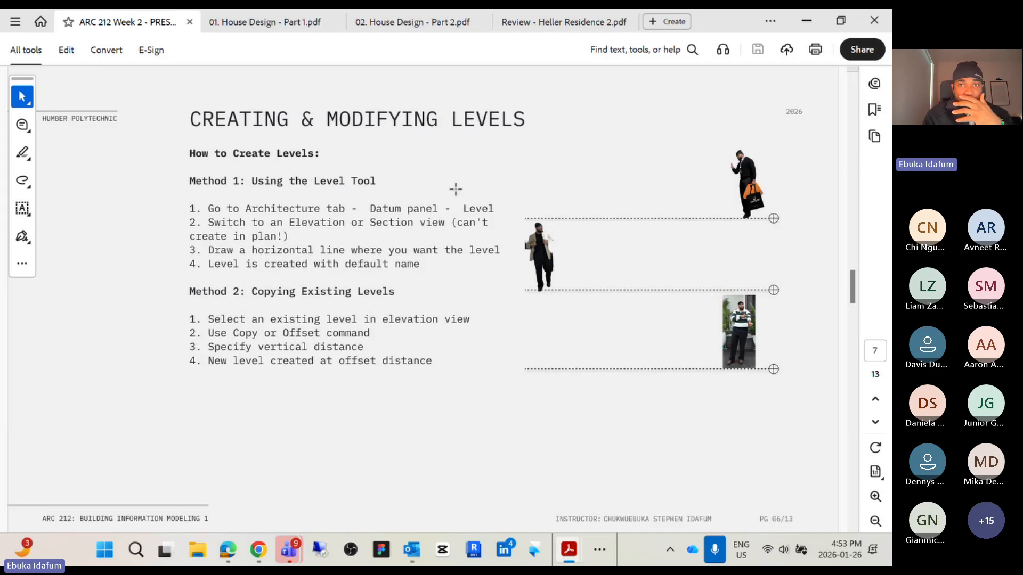
# Launch Revit 2026 from the taskbar
pyautogui.moveTo(717, 14); pyautogui.dragTo(277, 565)
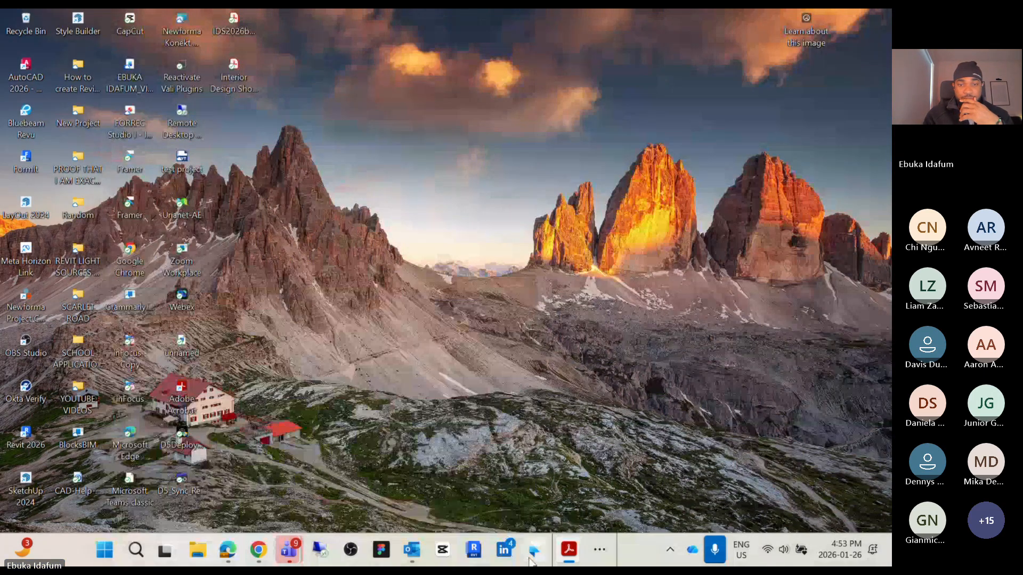
pyautogui.rightClick(477, 553)
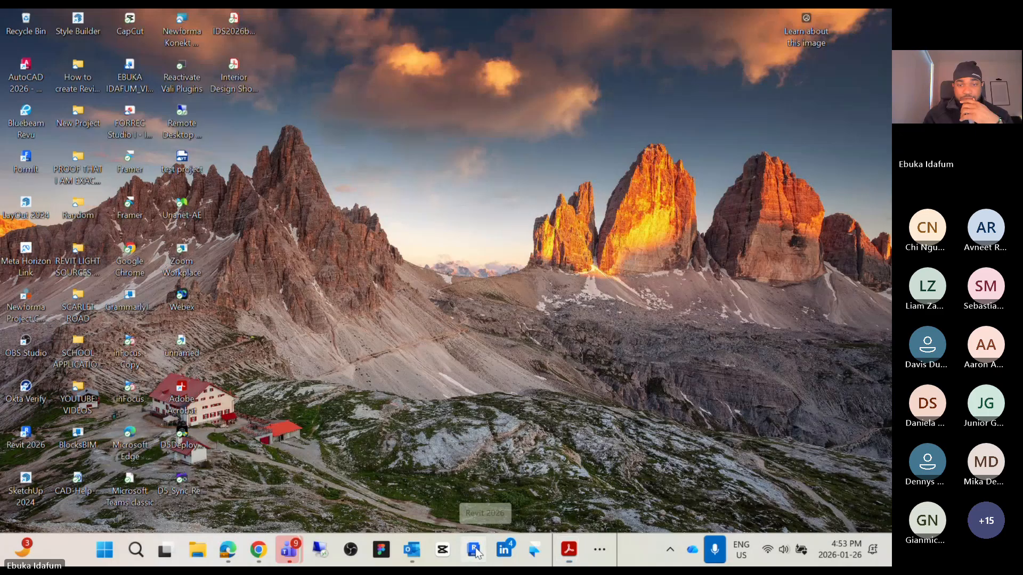
pyautogui.click(660, 463)
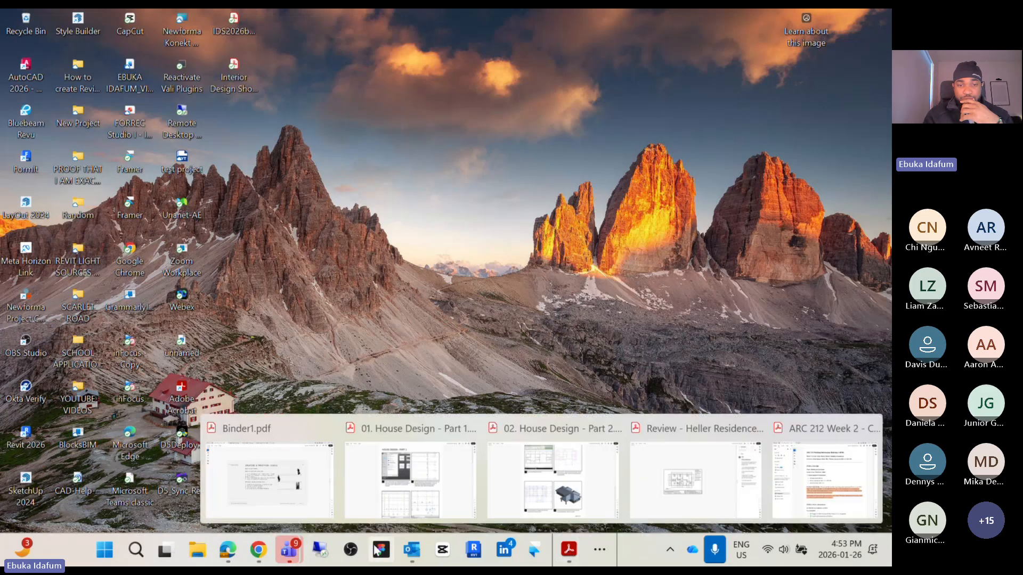
pyautogui.click(472, 554)
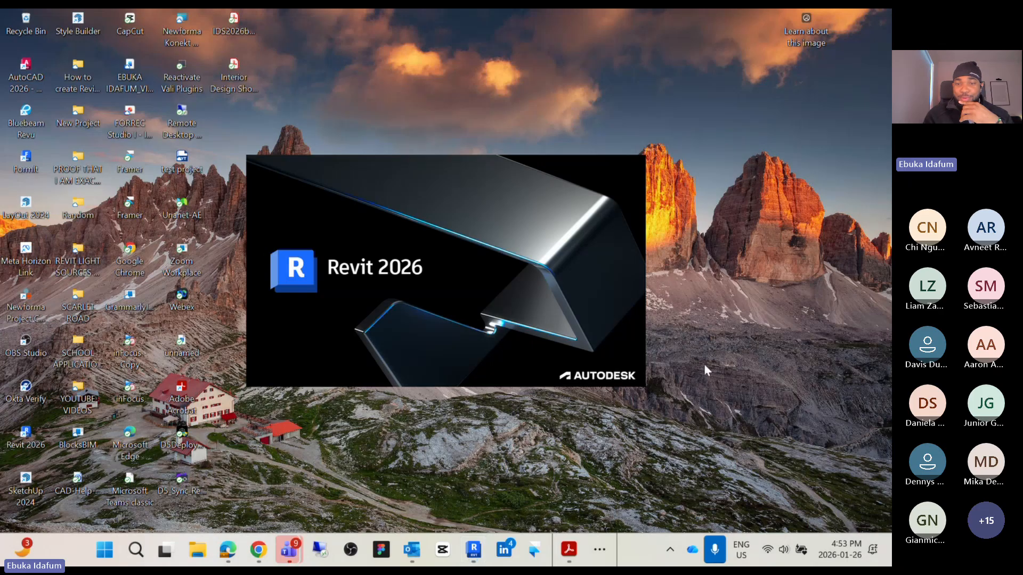
pyautogui.moveTo(421, 551)
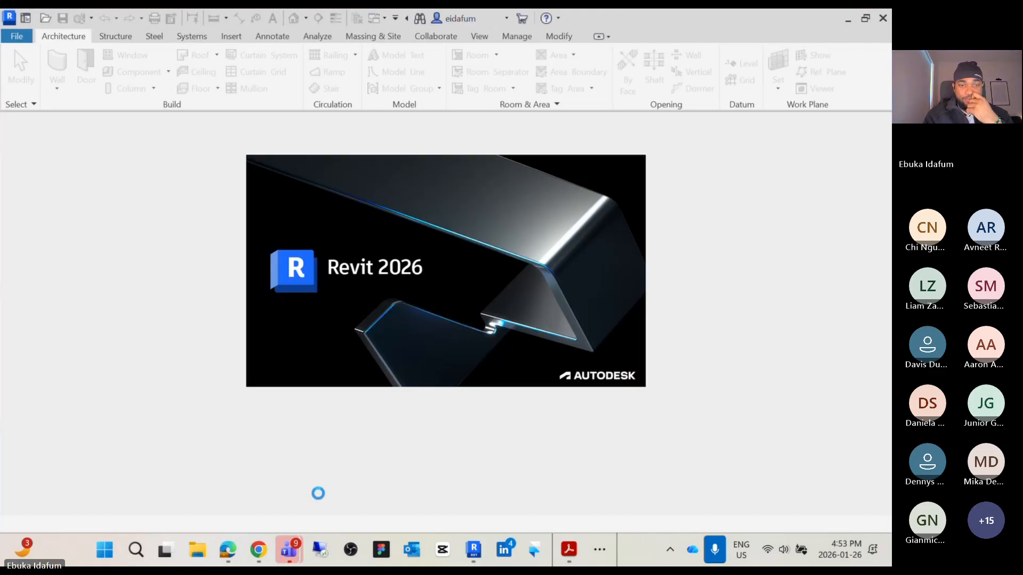
pyautogui.click(288, 549)
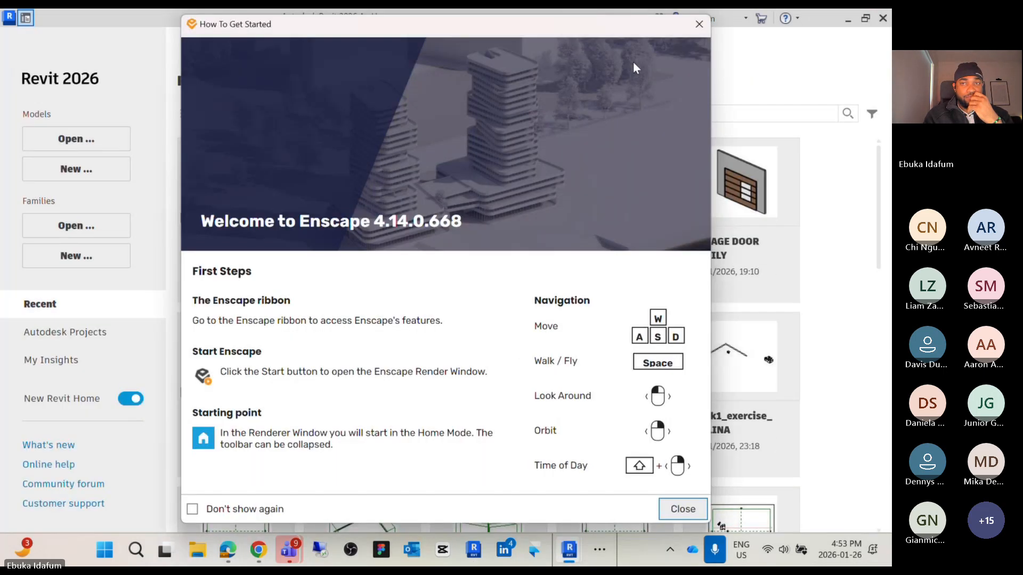
# Open HOUSE PROJECT from the recent files, continuing to open it although another user has it open
pyautogui.click(699, 24)
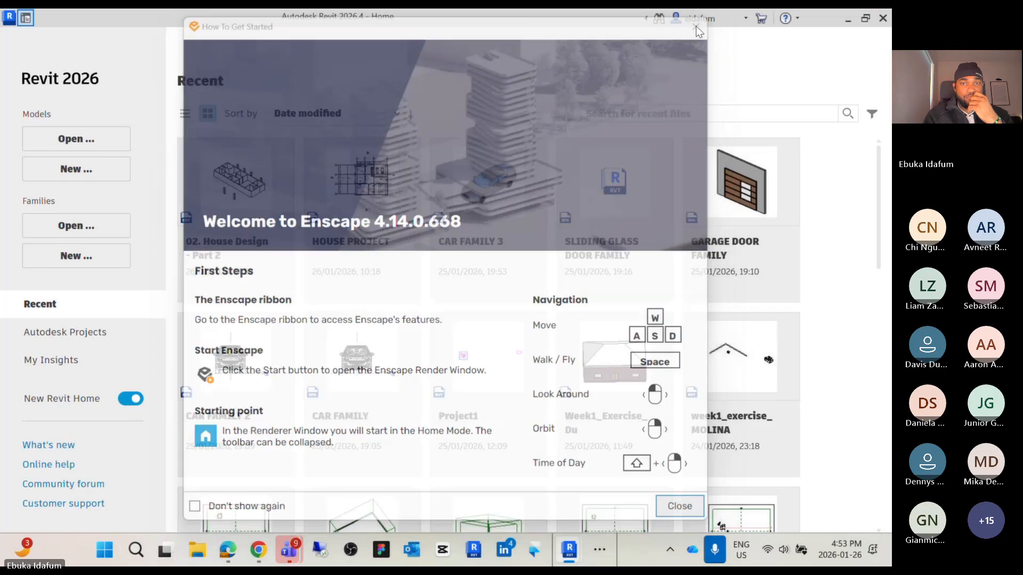
pyautogui.click(350, 197)
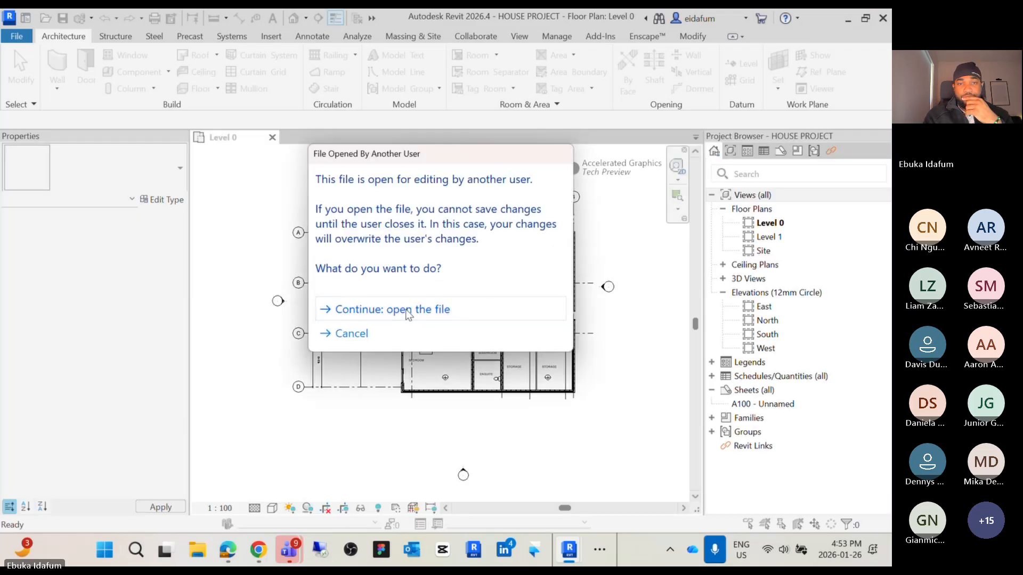
pyautogui.click(408, 312)
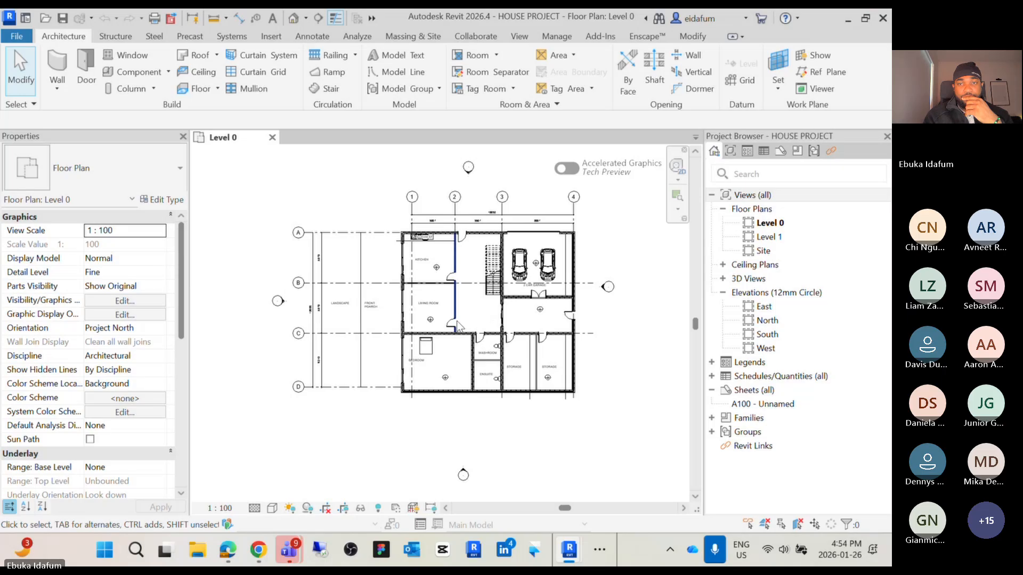
# Open the East elevation and drag the level heads left so they clear the building
pyautogui.scroll(2, 458, 326)
pyautogui.moveTo(468, 310); pyautogui.dragTo(436, 348, button='middle')
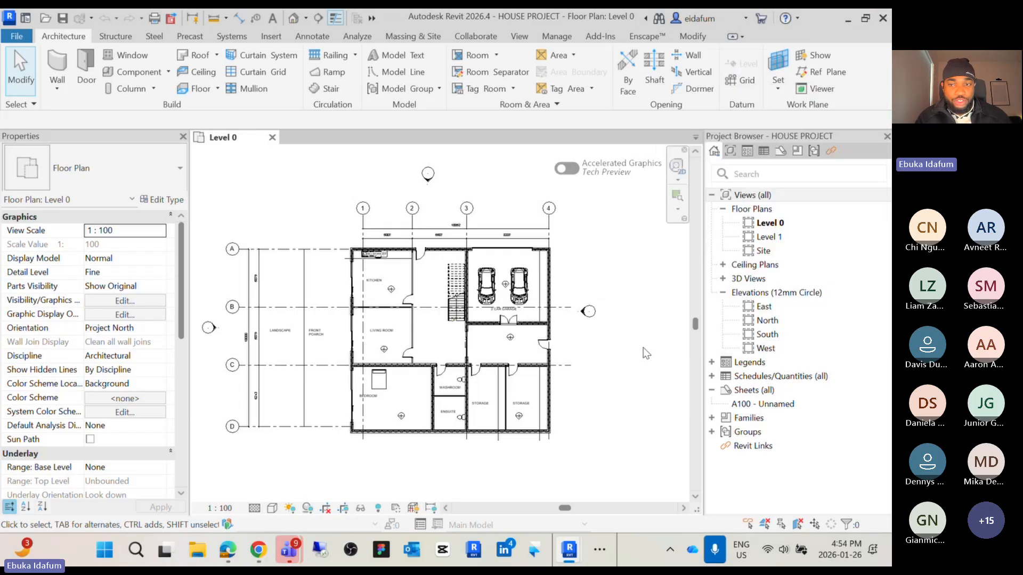
pyautogui.doubleClick(764, 307)
pyautogui.scroll(-2, 609, 309)
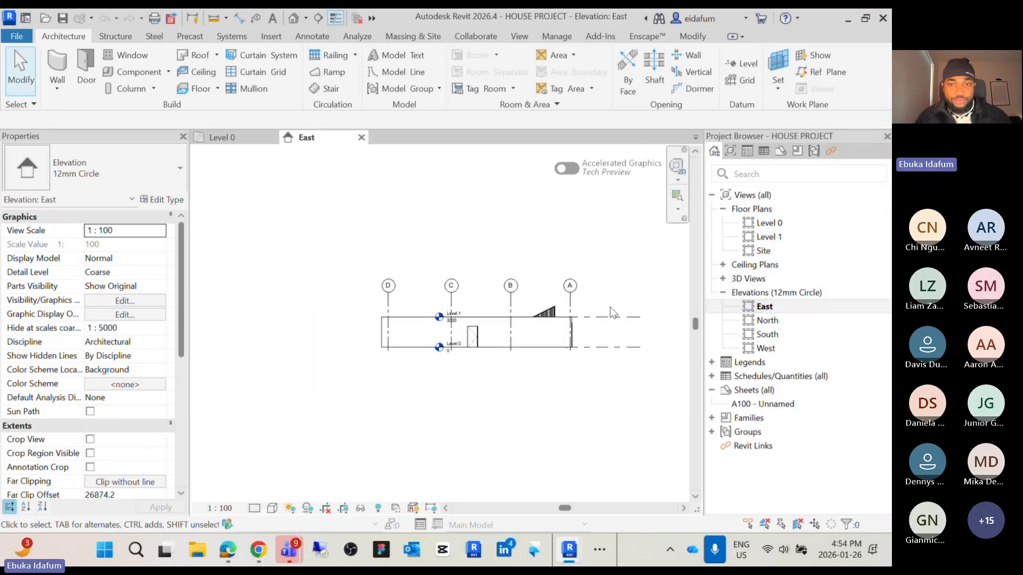
pyautogui.click(632, 319)
pyautogui.scroll(4, 441, 322)
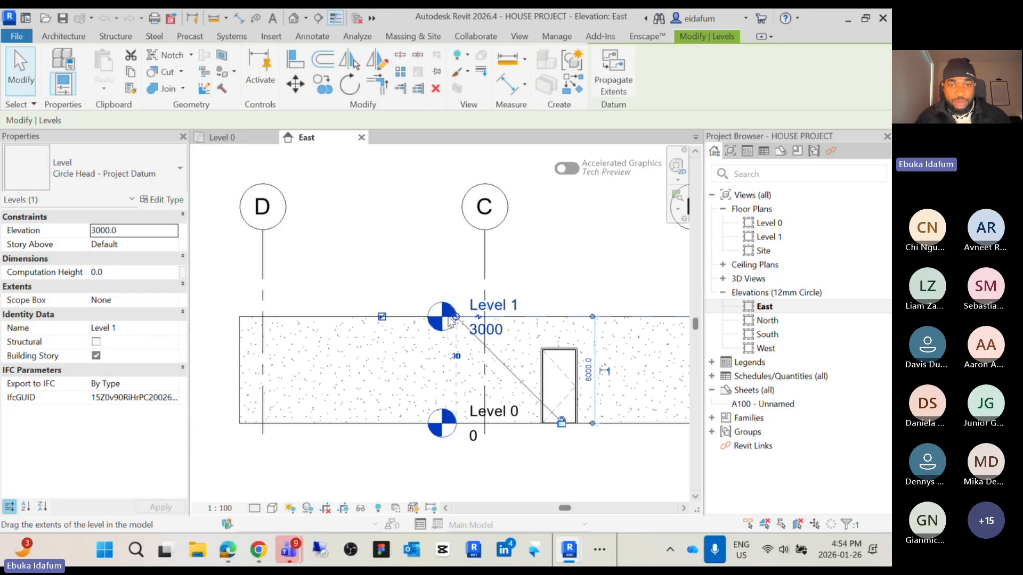
pyautogui.moveTo(456, 317); pyautogui.dragTo(238, 308)
pyautogui.scroll(-4, 359, 307)
pyautogui.click(391, 395)
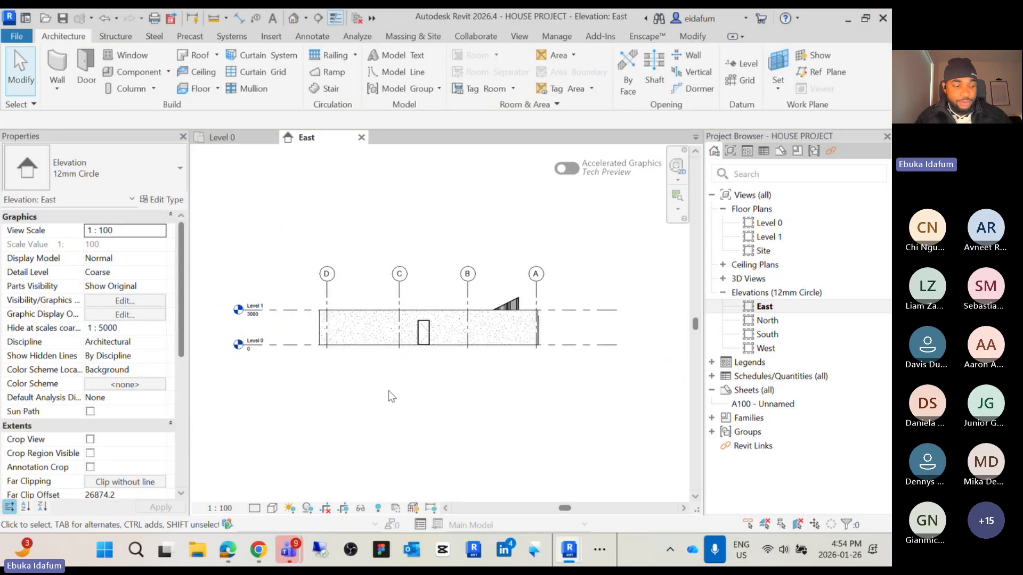
# Copy Level 1 vertically upward by 4700 mm with the Multiple option to create a level at 7700
pyautogui.scroll(2, 409, 421)
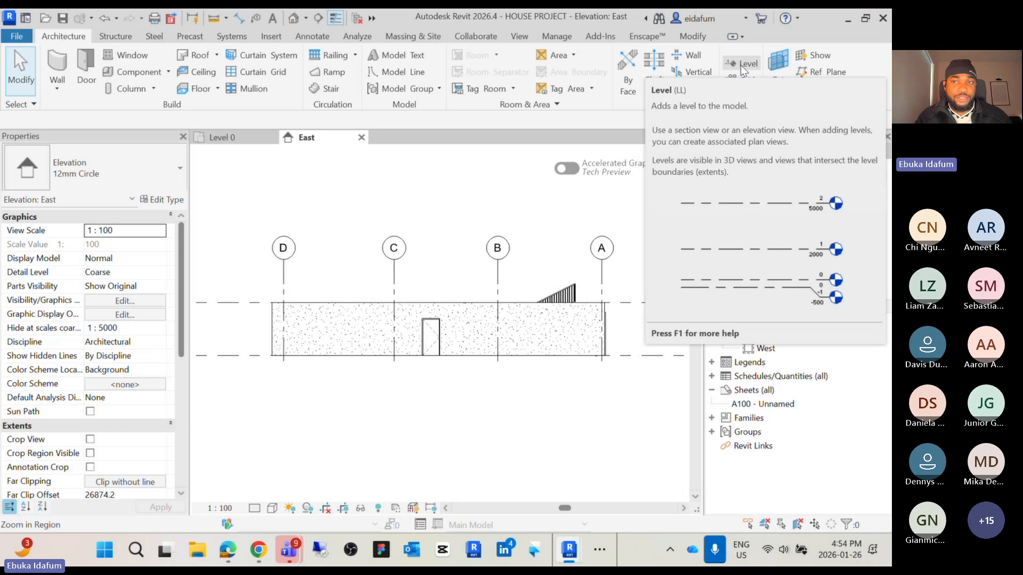
pyautogui.scroll(-3, 501, 268)
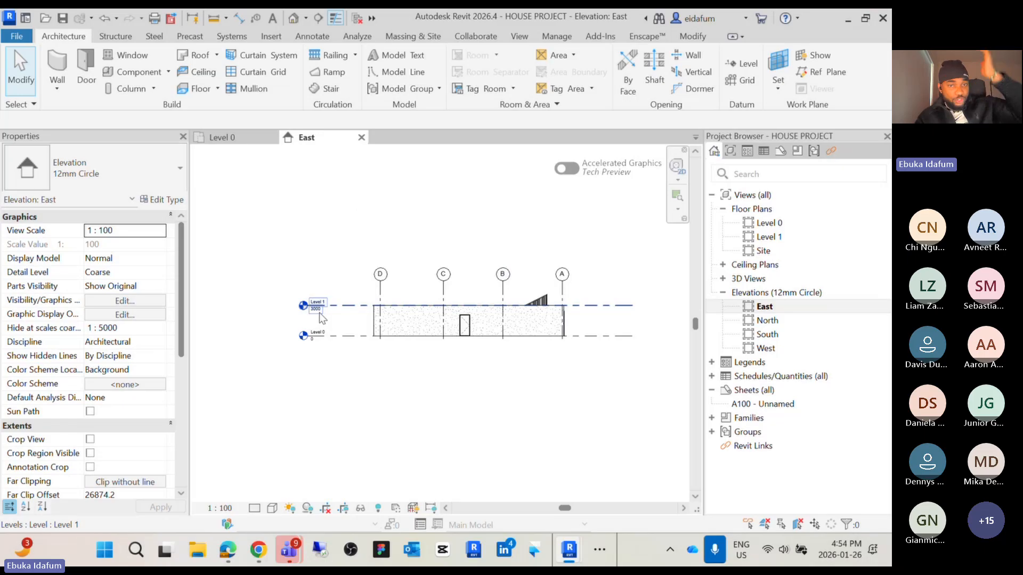
pyautogui.scroll(3, 319, 314)
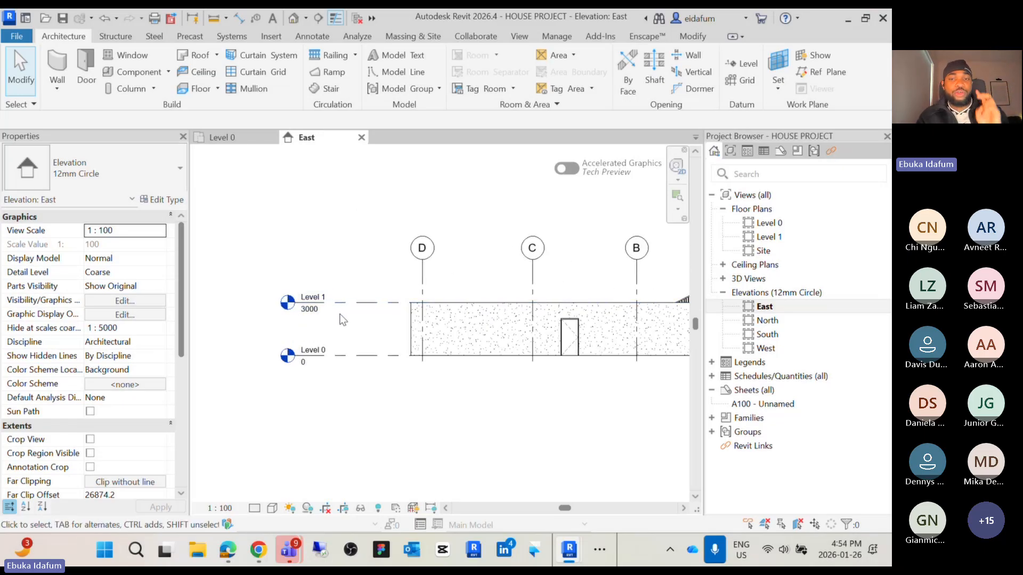
pyautogui.scroll(-3, 333, 315)
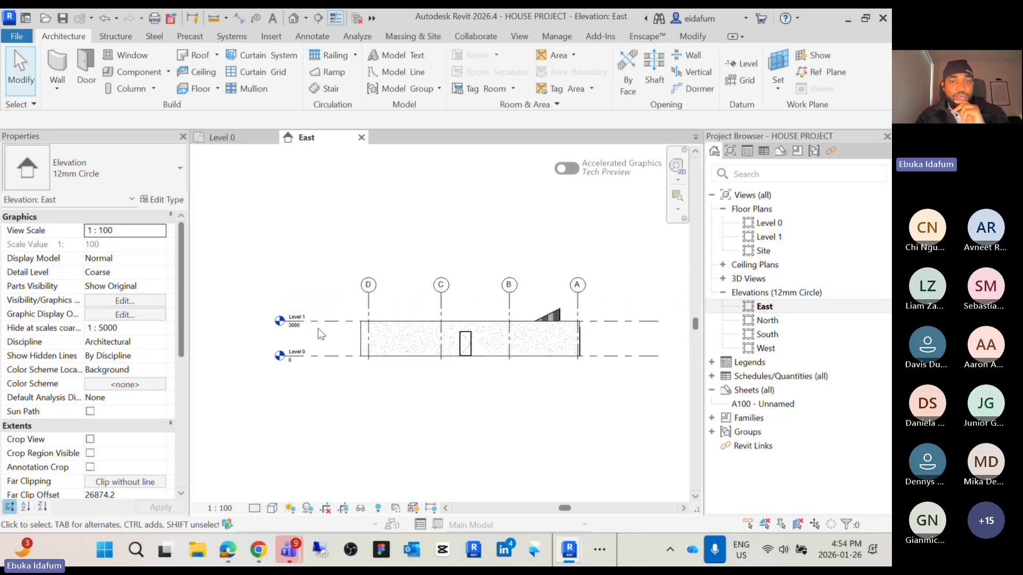
pyautogui.scroll(2, 323, 338)
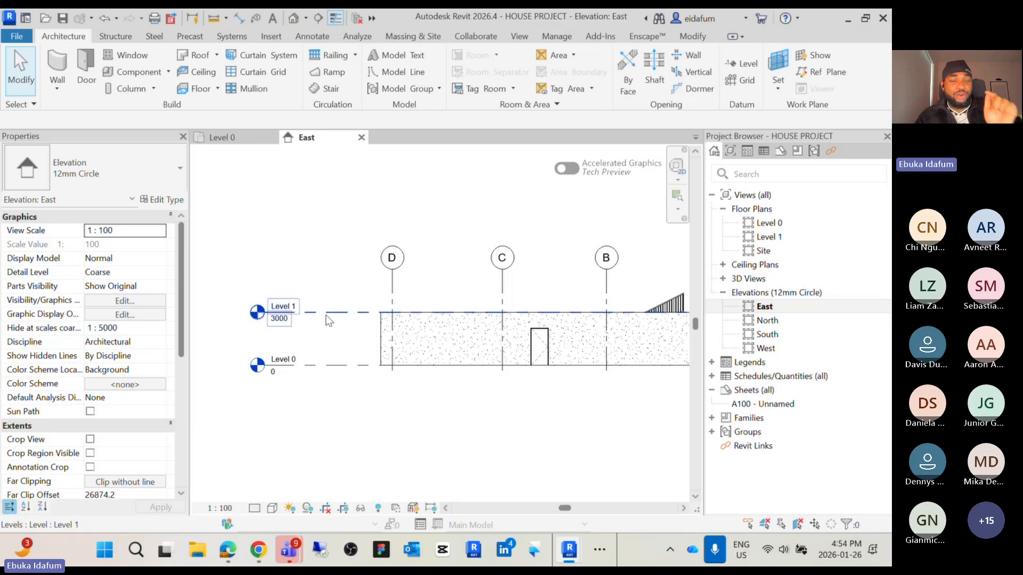
pyautogui.click(325, 314)
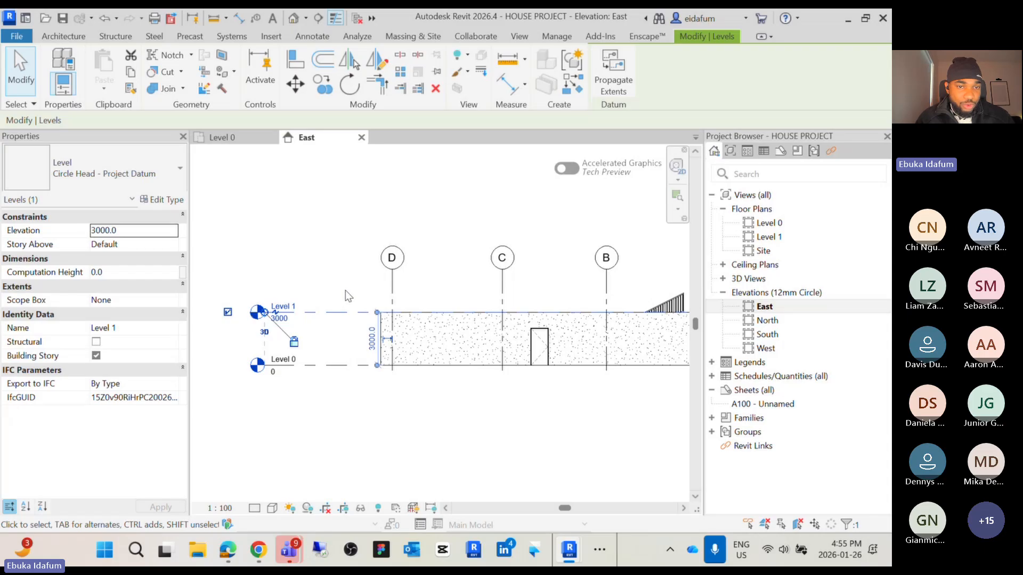
pyautogui.click(345, 289)
pyautogui.click(331, 312)
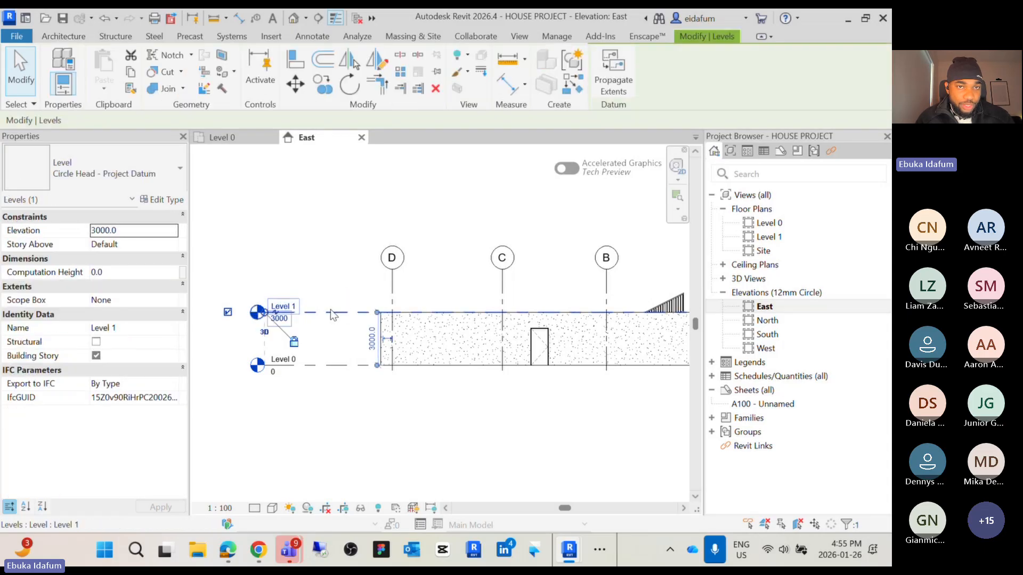
pyautogui.click(322, 84)
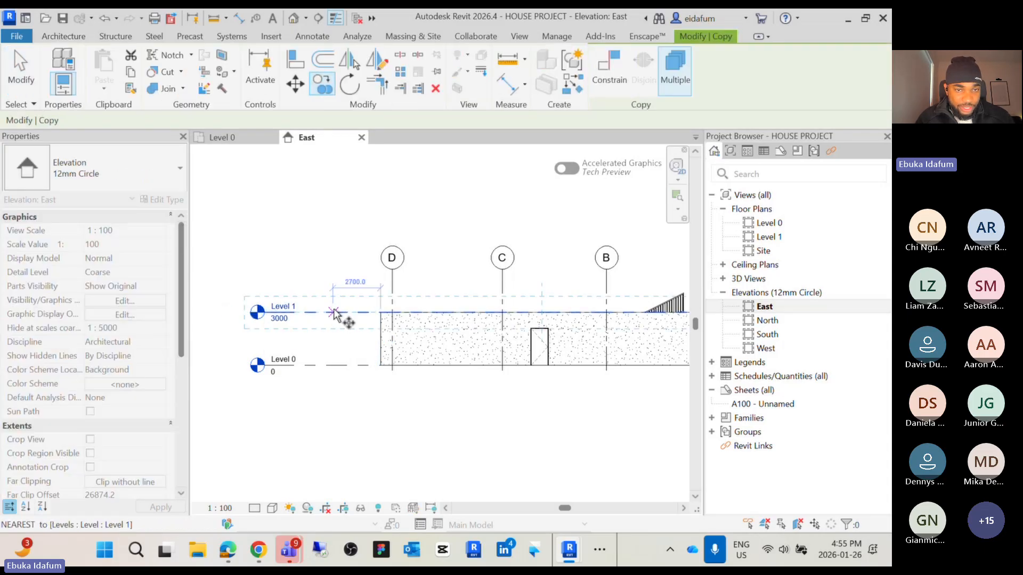
pyautogui.click(333, 313)
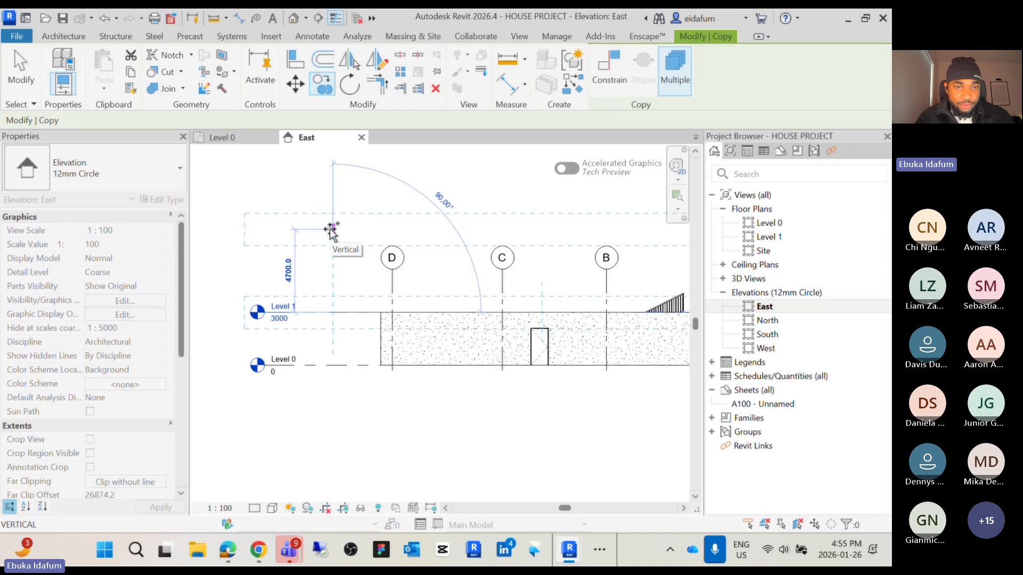
pyautogui.click(331, 229)
# Place further level copies at elevations 10700, 13700, 15700, 17700 and 19700 mm, then exit the Copy command
pyautogui.scroll(-3, 331, 251)
pyautogui.click(331, 278)
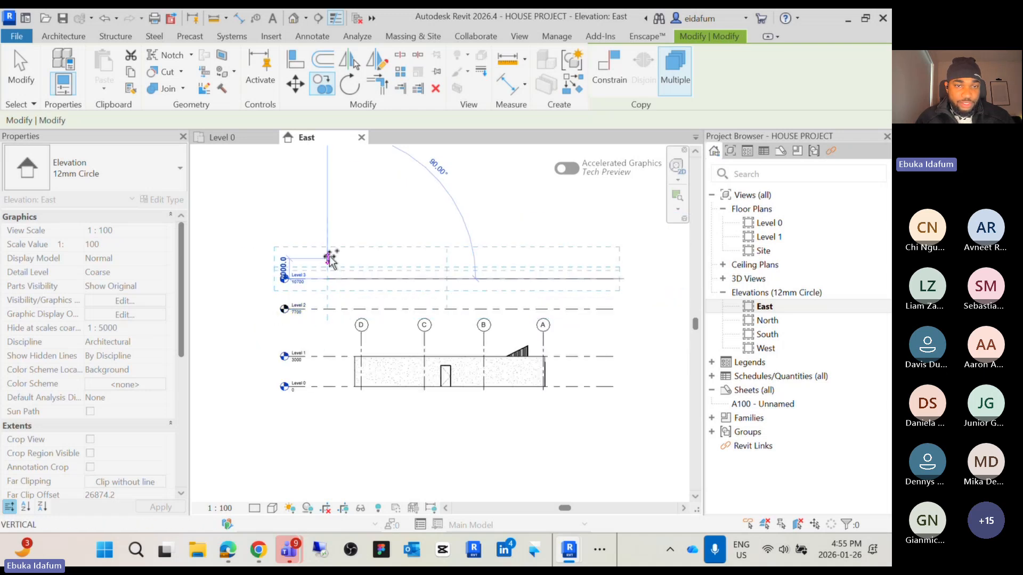
pyautogui.click(328, 248)
pyautogui.click(326, 228)
pyautogui.click(326, 207)
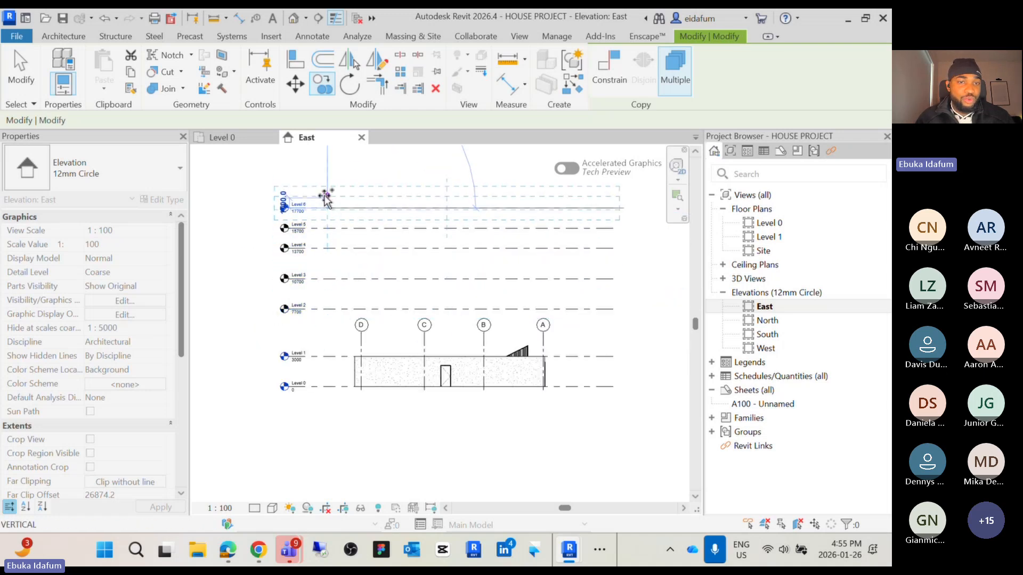
pyautogui.click(326, 188)
pyautogui.scroll(1, 326, 190)
pyautogui.press('Escape')
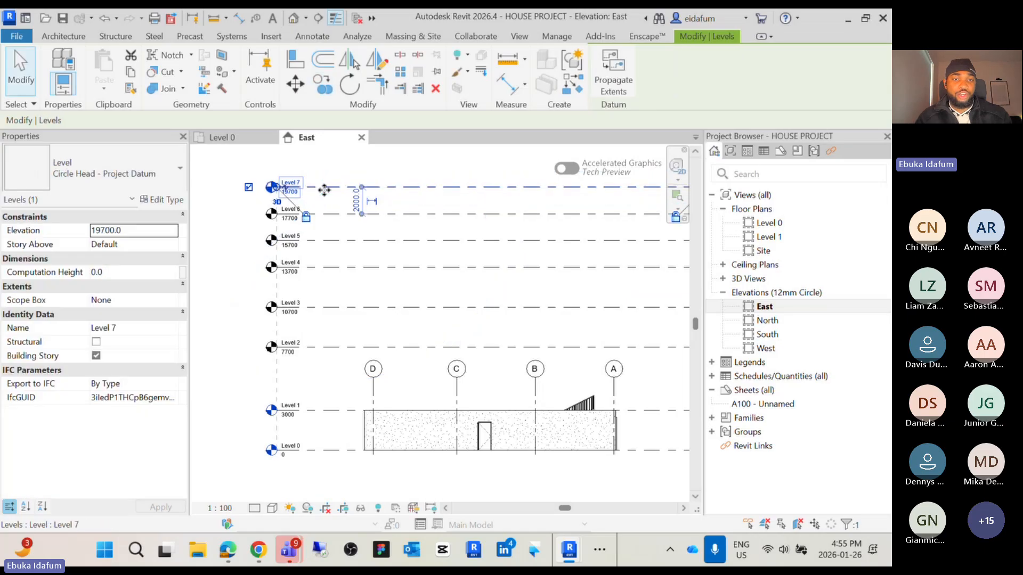
pyautogui.press('Escape')
pyautogui.scroll(1, 301, 429)
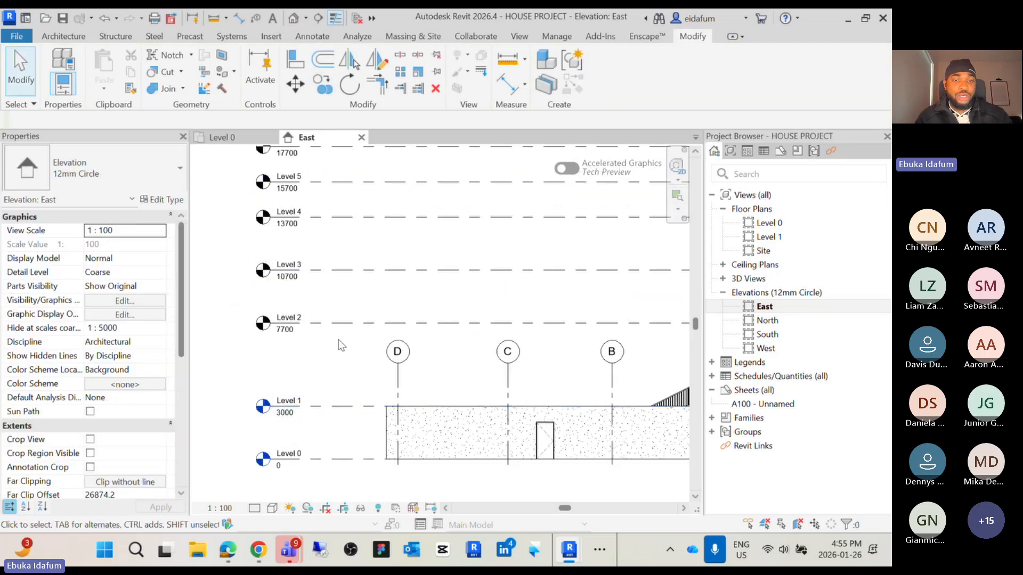
pyautogui.press('d')
pyautogui.press('i')
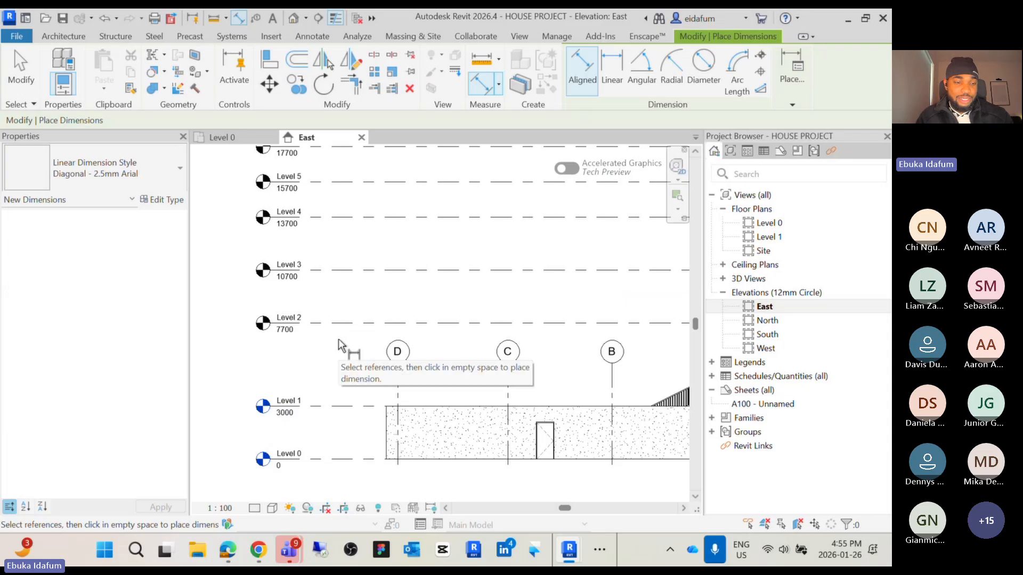
pyautogui.press('Escape')
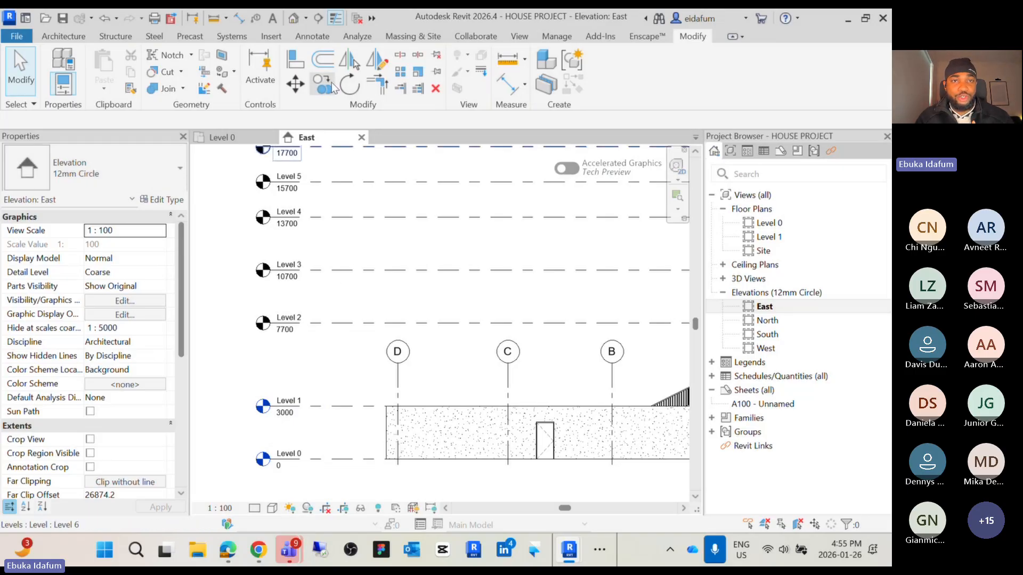
# Add an aligned dimension string across Level 1, Level 2, Level 3 and Level 4 beside the level heads
pyautogui.click(312, 37)
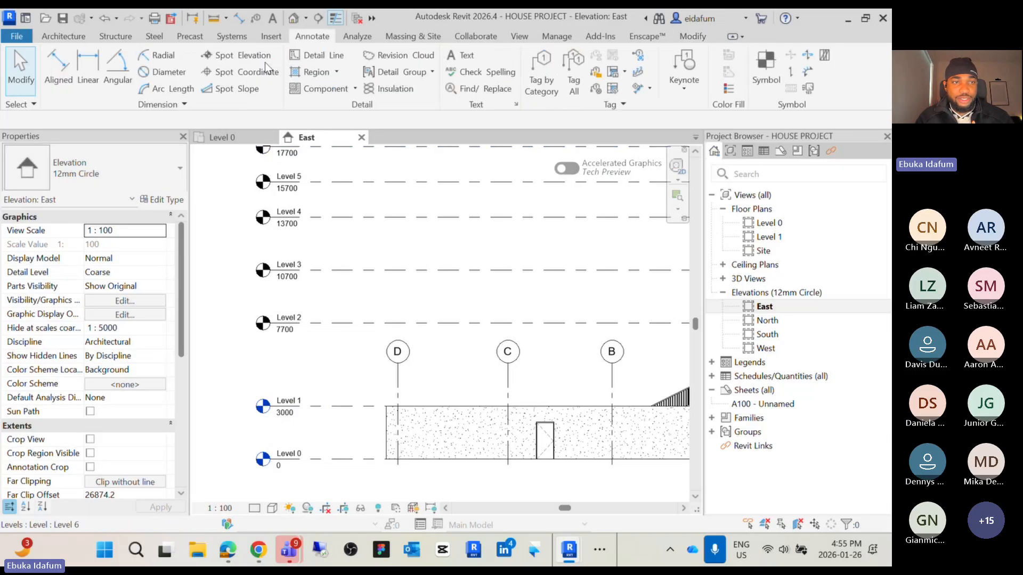
pyautogui.click(58, 63)
pyautogui.click(349, 395)
pyautogui.click(350, 323)
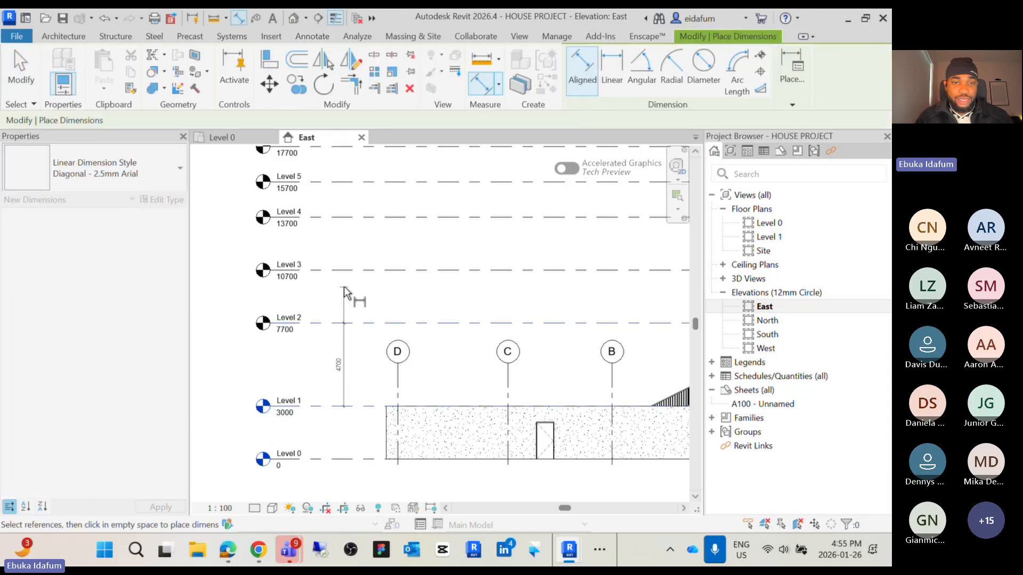
pyautogui.click(350, 271)
pyautogui.click(351, 218)
pyautogui.scroll(2, 353, 232)
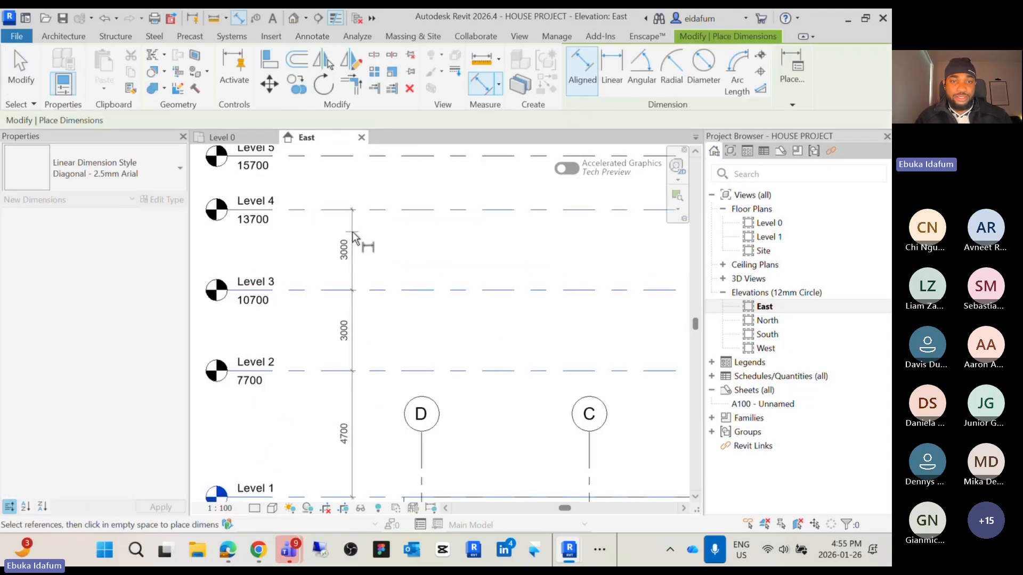
pyautogui.click(357, 245)
pyautogui.press('Escape')
pyautogui.press('Escape')
# Select Level 2 and set its temporary dimension from Level 1 to 3000 mm
pyautogui.moveTo(360, 252); pyautogui.dragTo(404, 121, button='middle')
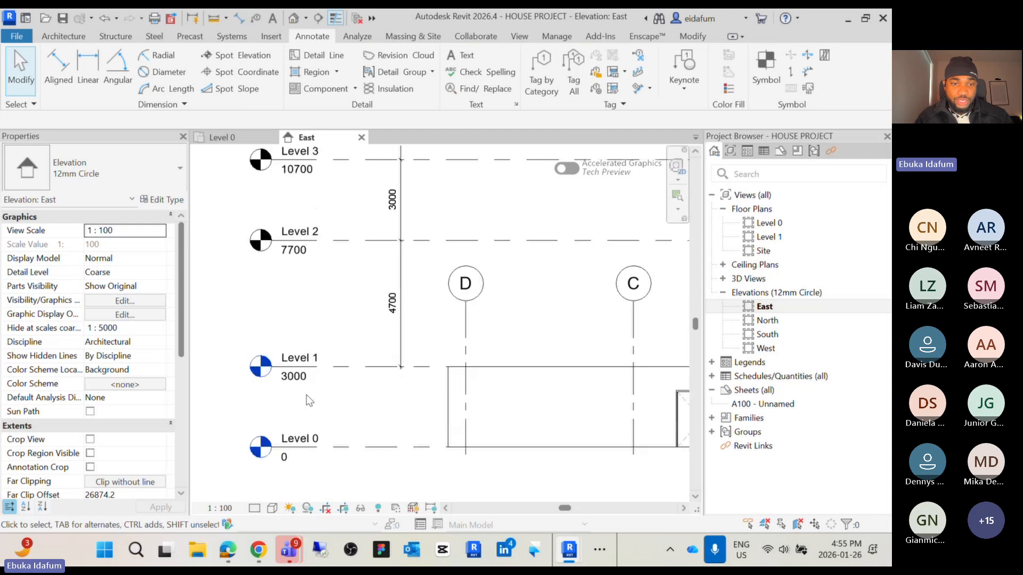
pyautogui.click(287, 379)
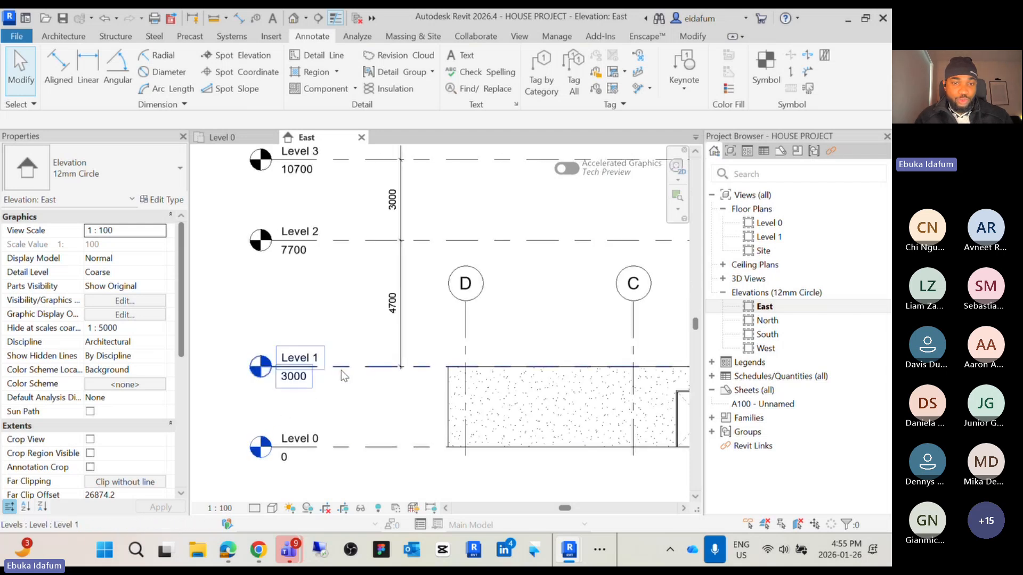
pyautogui.press('Escape')
pyautogui.click(355, 244)
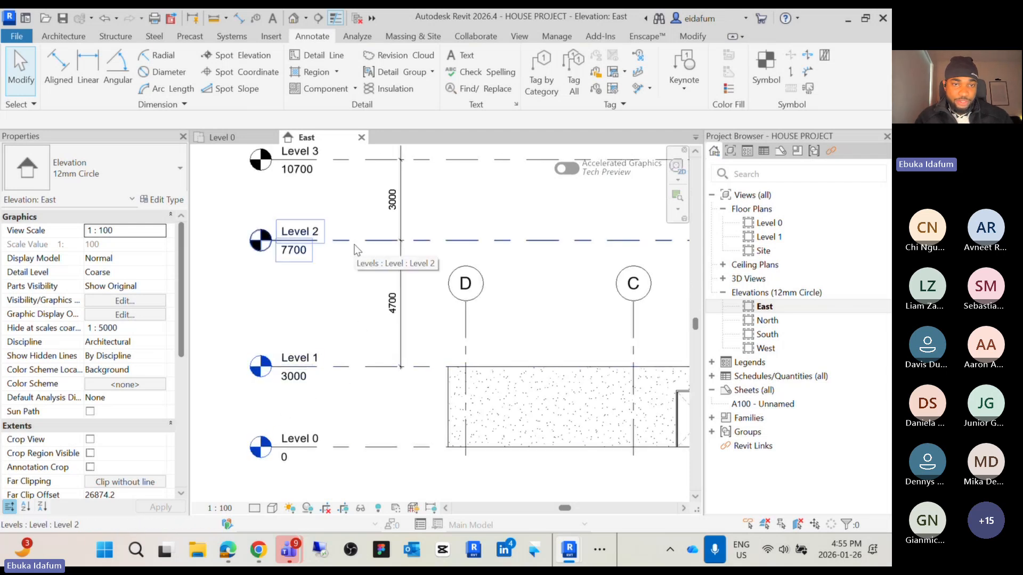
pyautogui.press('Escape')
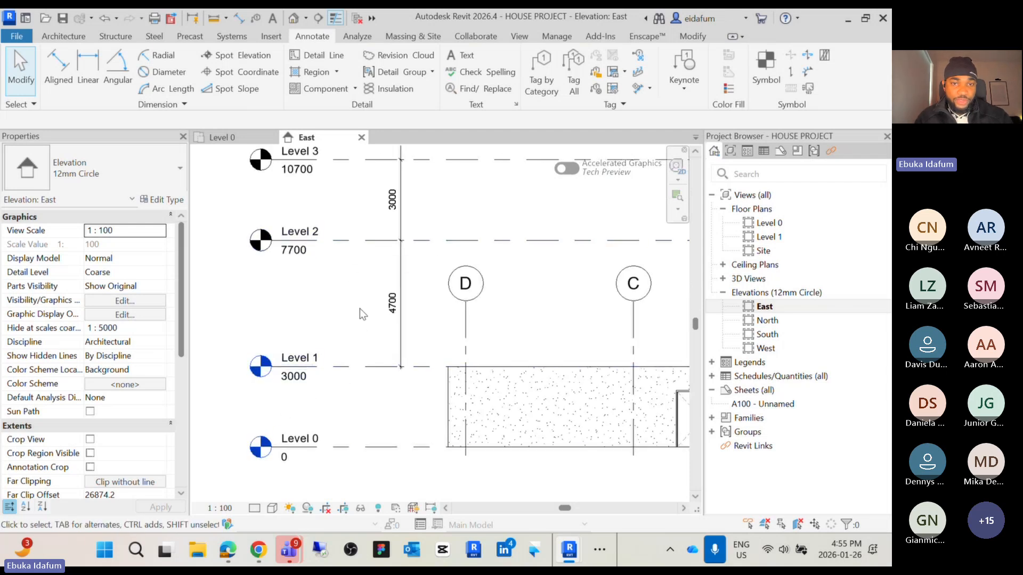
pyautogui.click(350, 239)
pyautogui.click(391, 302)
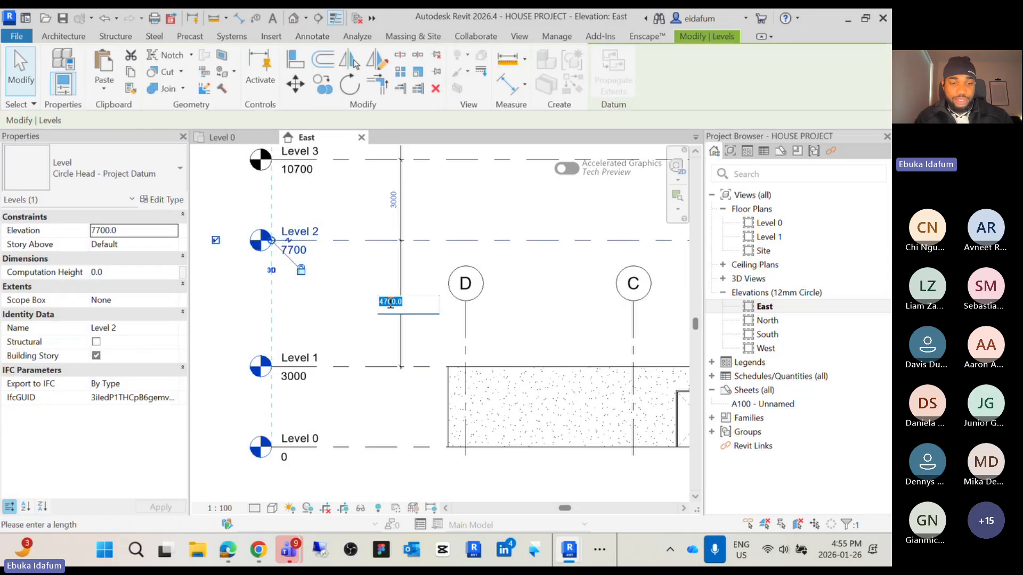
pyautogui.write('300')
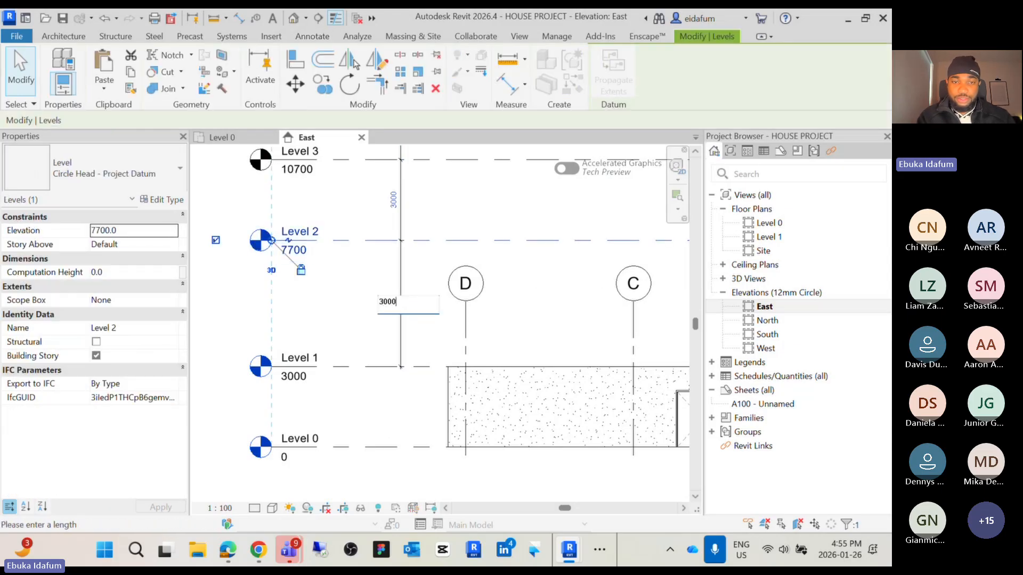
pyautogui.write('0')
pyautogui.press('Return')
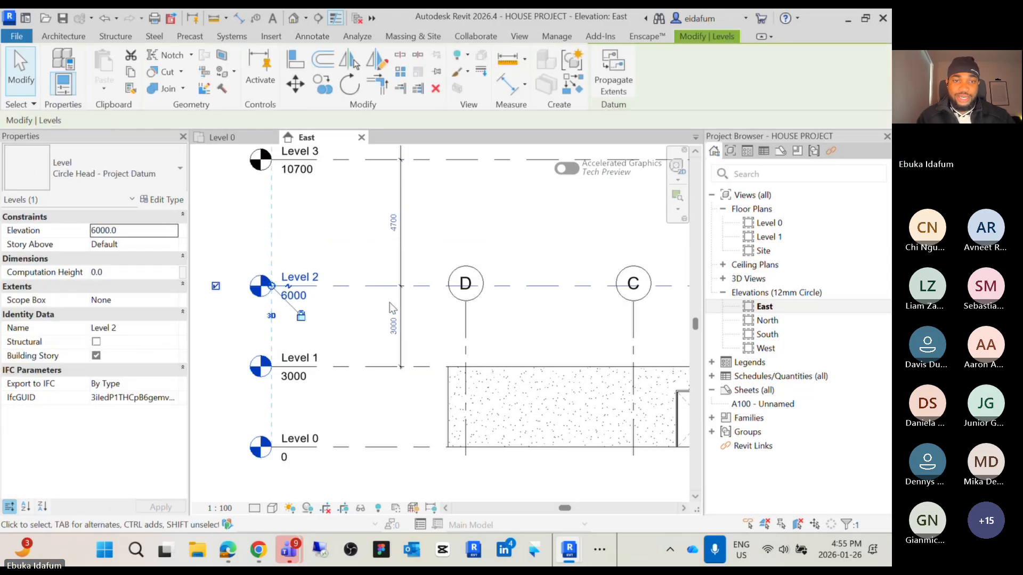
# Change Level 3's elevation value to 9000 directly in its level head
pyautogui.click(353, 227)
pyautogui.scroll(-3, 342, 290)
pyautogui.scroll(3, 276, 387)
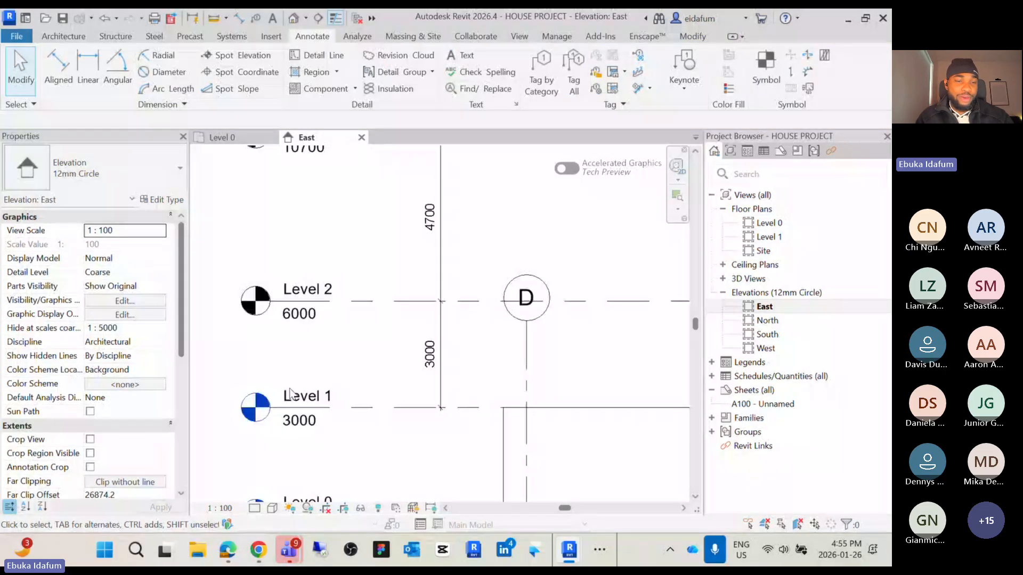
pyautogui.scroll(-1, 297, 420)
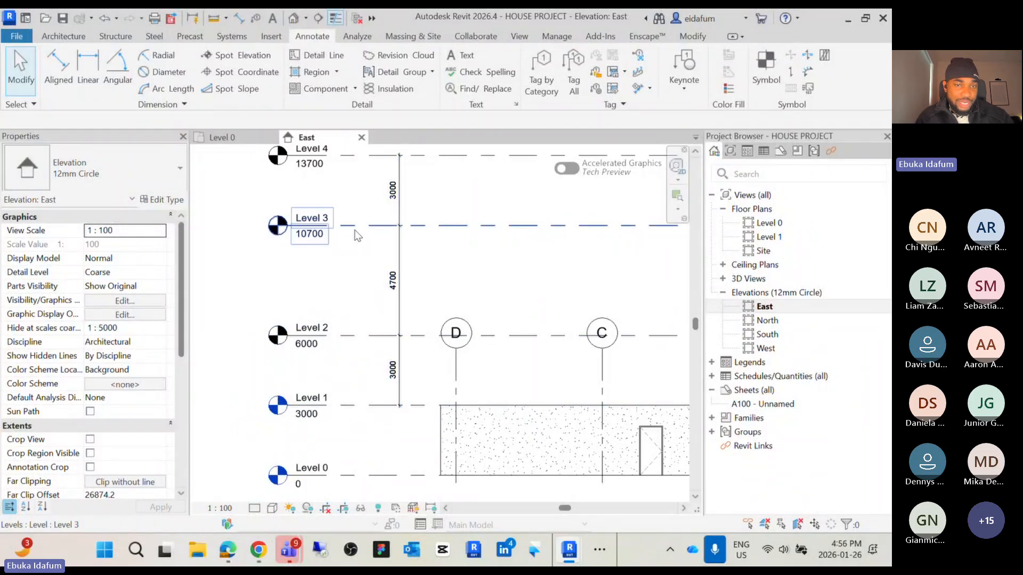
pyautogui.click(311, 234)
pyautogui.click(311, 234)
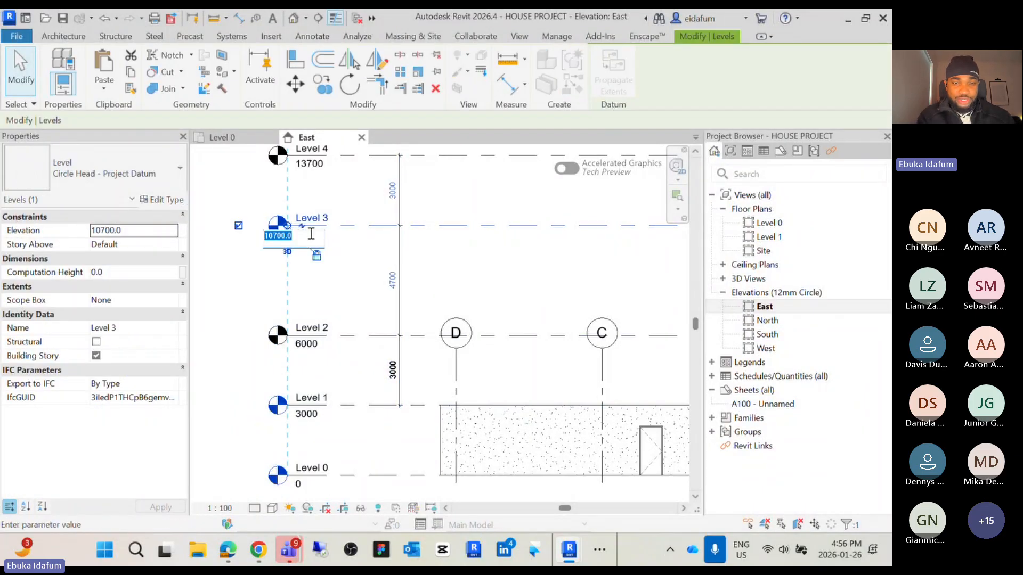
pyautogui.write('9000')
pyautogui.press('Return')
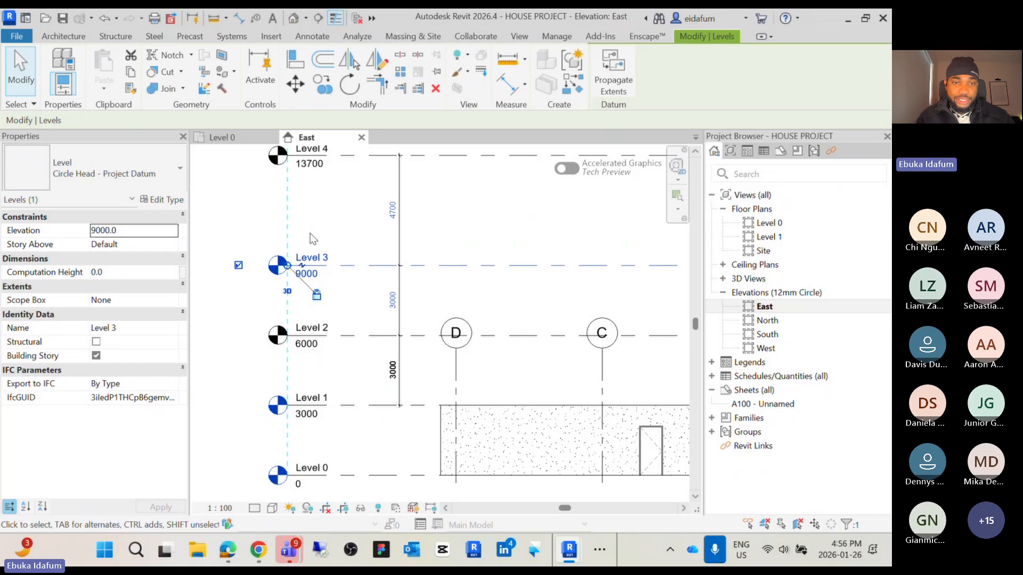
# Window-select Levels 3 through 7 together with the dimension string and delete them
pyautogui.scroll(-3, 426, 298)
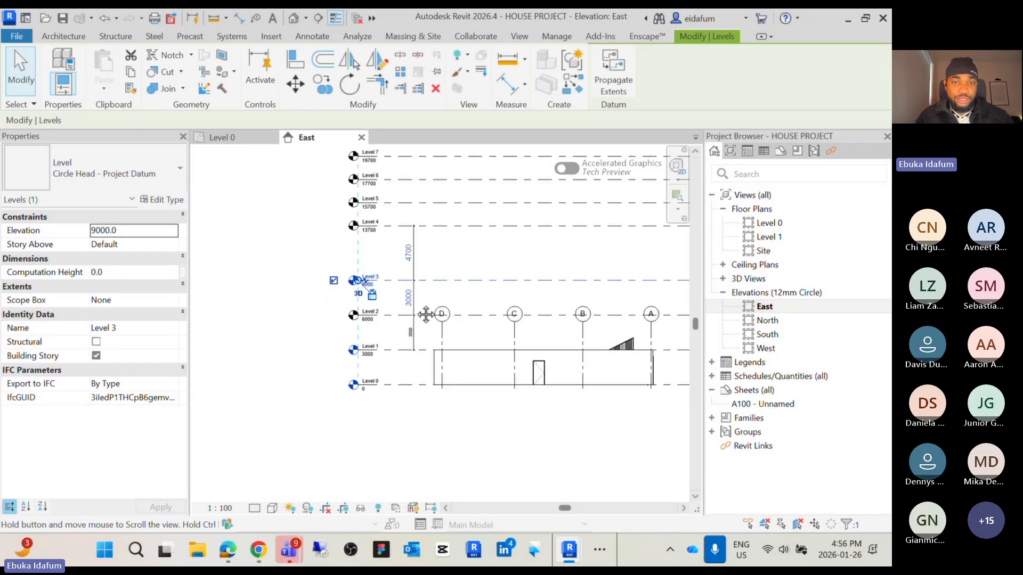
pyautogui.click(370, 331)
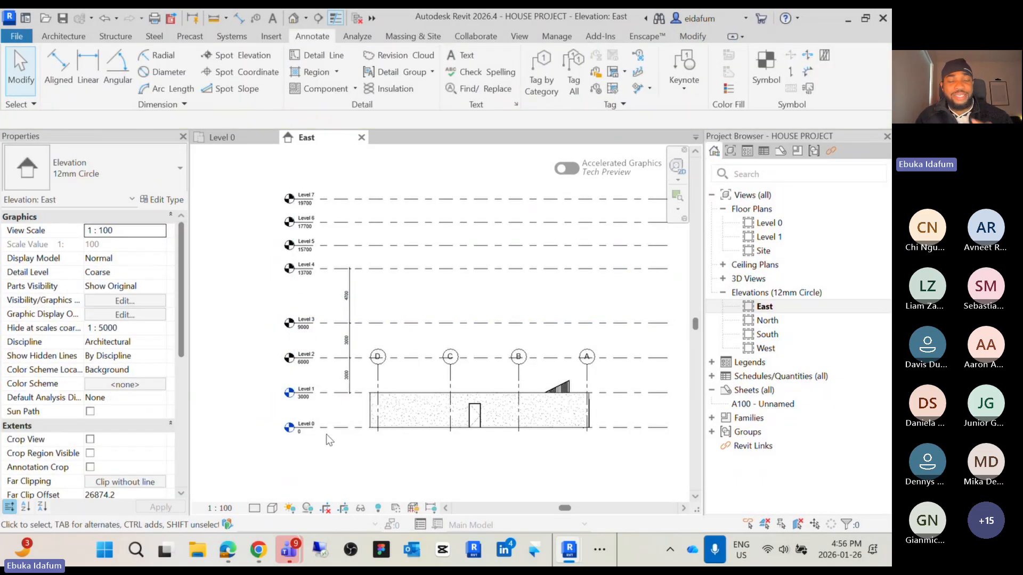
pyautogui.moveTo(368, 334); pyautogui.dragTo(283, 175)
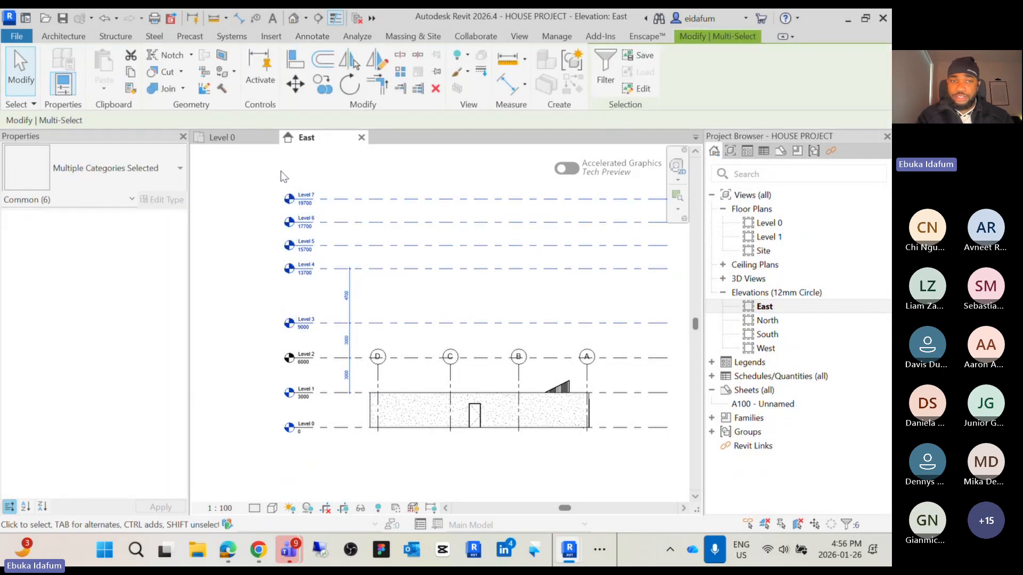
pyautogui.press('Delete')
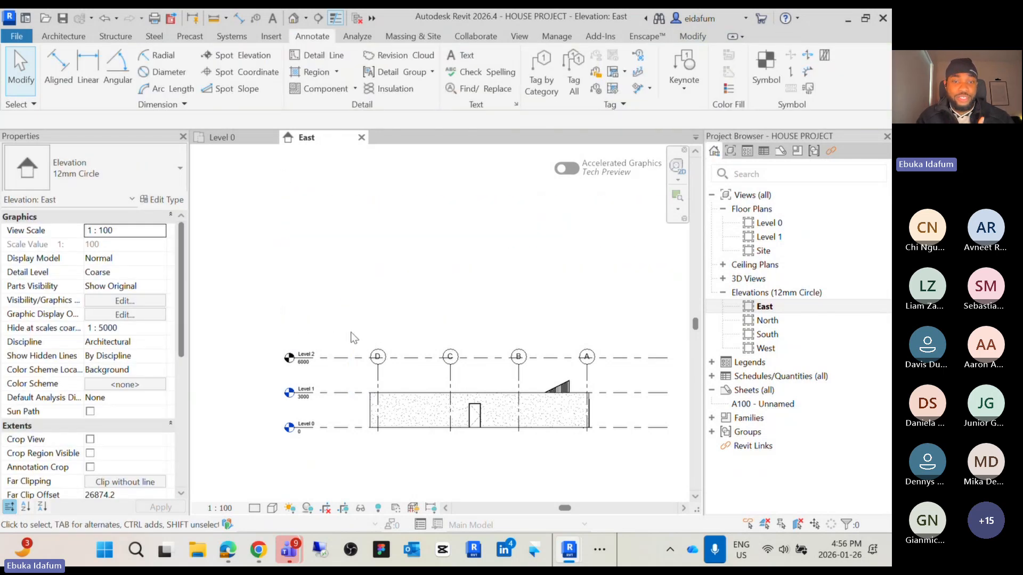
# Draw a new level with the Level tool at elevation 9000 above Level 2
pyautogui.moveTo(354, 337); pyautogui.dragTo(351, 305, button='middle')
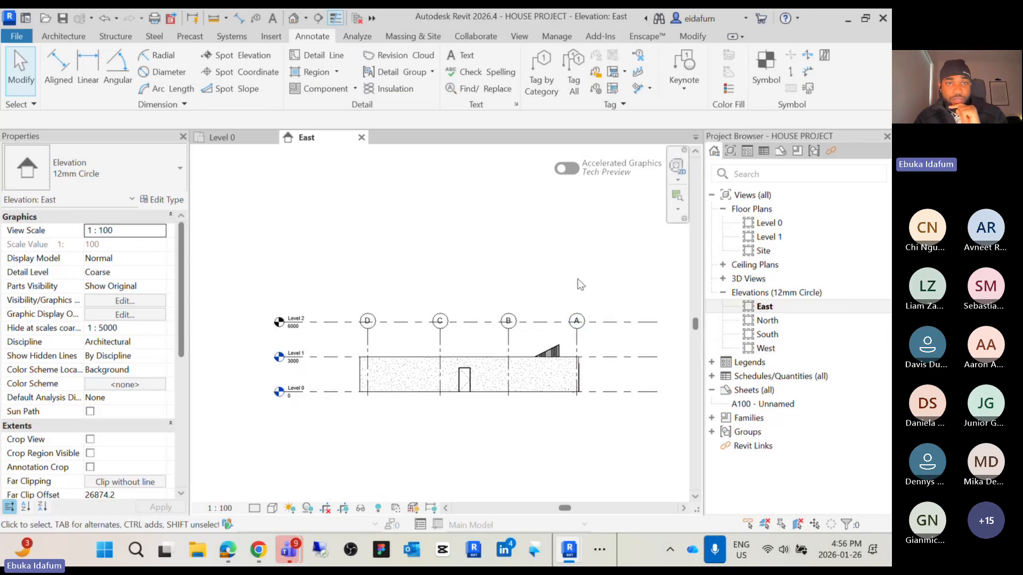
pyautogui.click(66, 38)
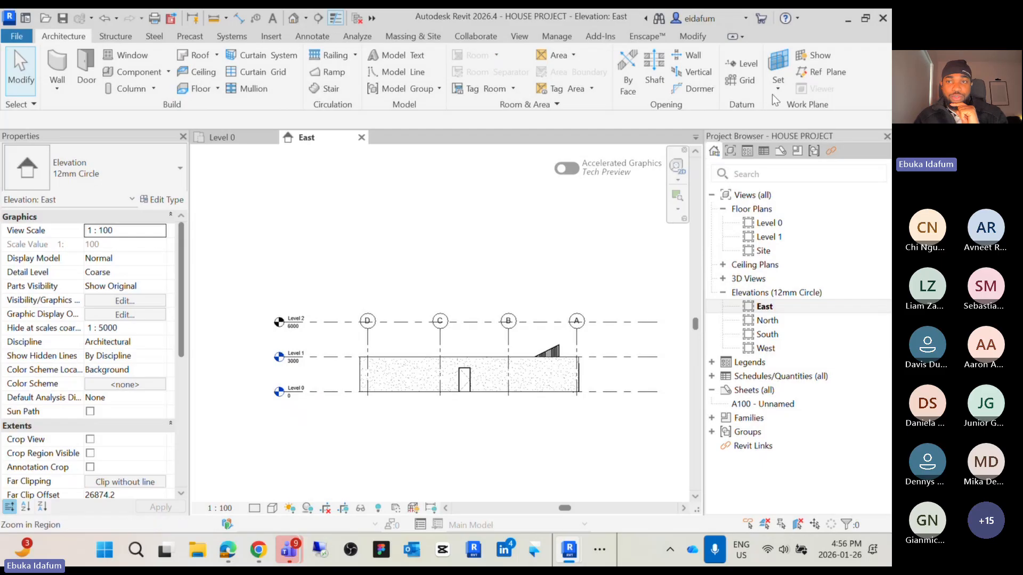
pyautogui.click(749, 64)
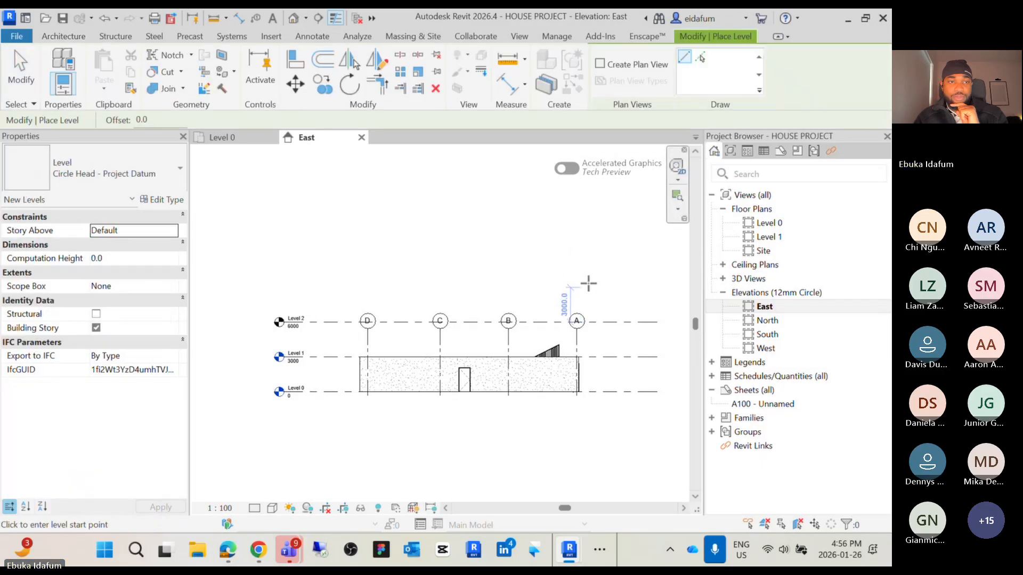
pyautogui.click(283, 288)
pyautogui.press('Escape')
pyautogui.press('Escape')
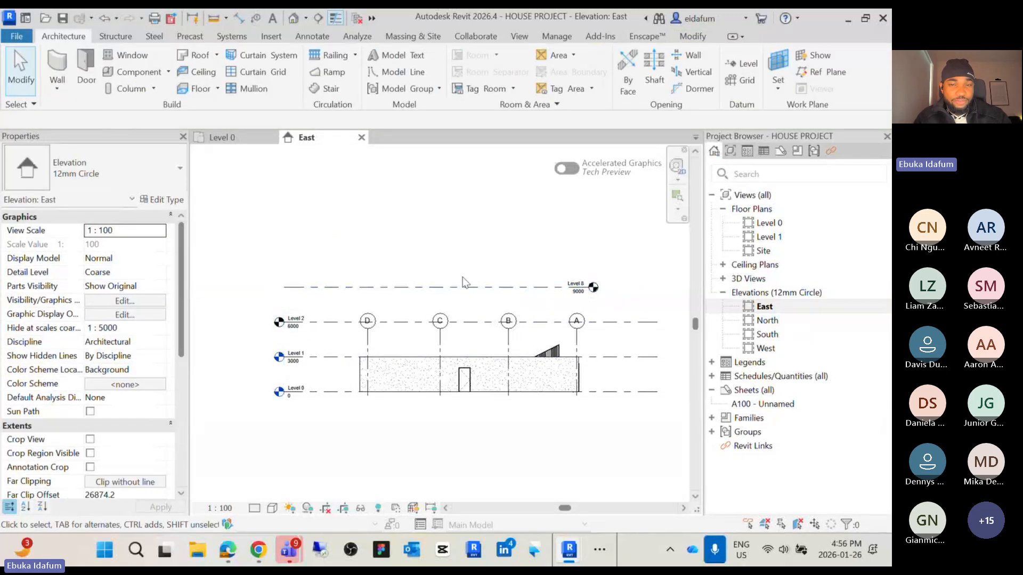
# Select Level 8 and turn on the bubble at its left end
pyautogui.click(488, 296)
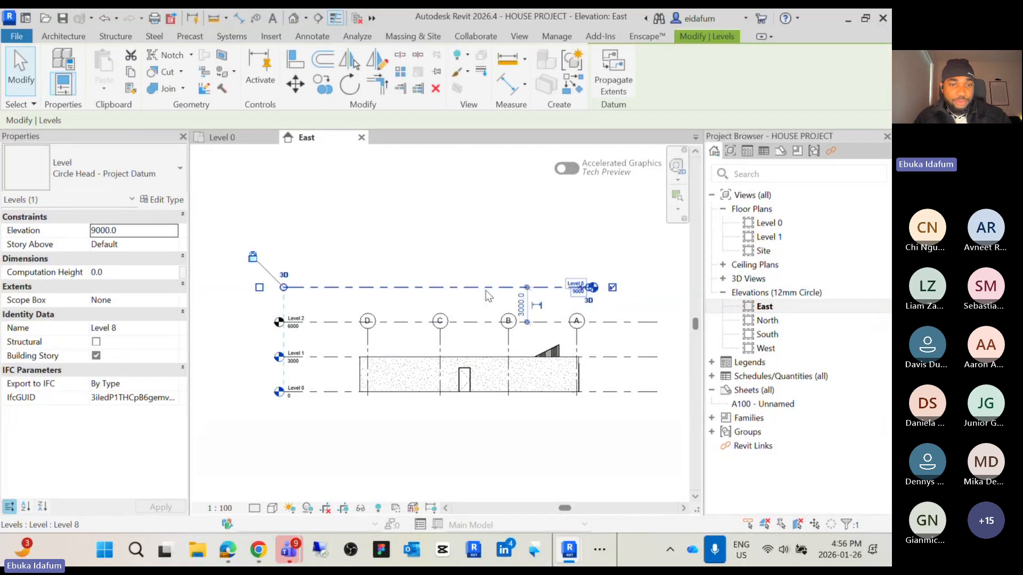
pyautogui.scroll(3, 261, 306)
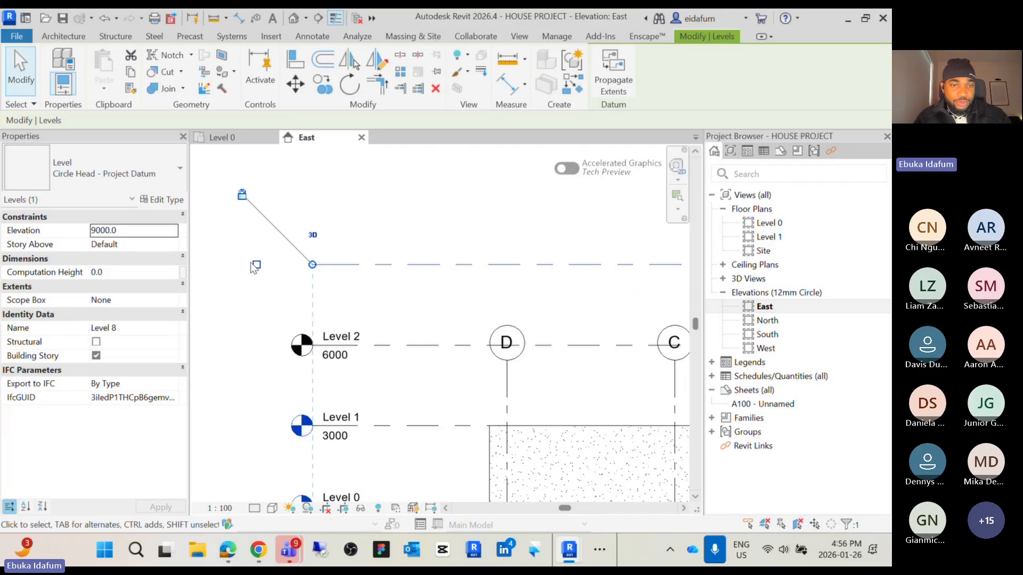
pyautogui.click(256, 265)
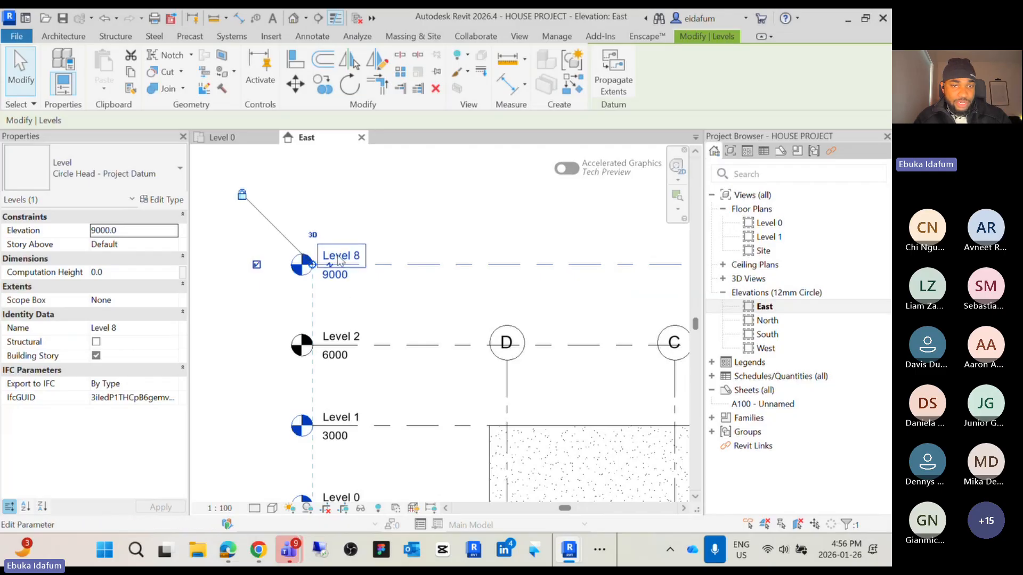
pyautogui.scroll(-5, 341, 262)
pyautogui.scroll(5, 538, 279)
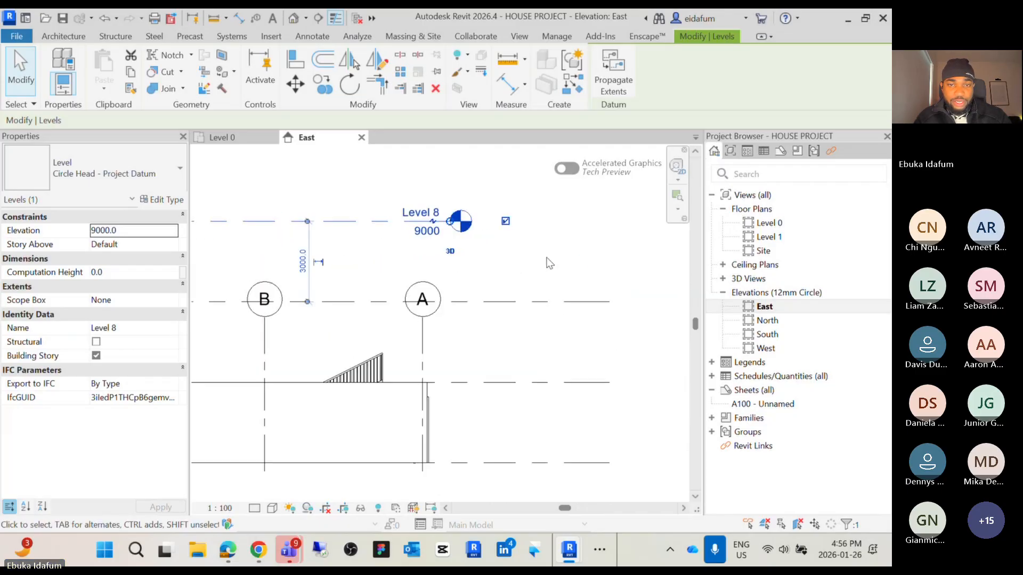
# Hide Level 8's right-end bubble and drag its right endpoint out to line up with the other levels
pyautogui.click(545, 259)
pyautogui.click(373, 222)
pyautogui.click(505, 222)
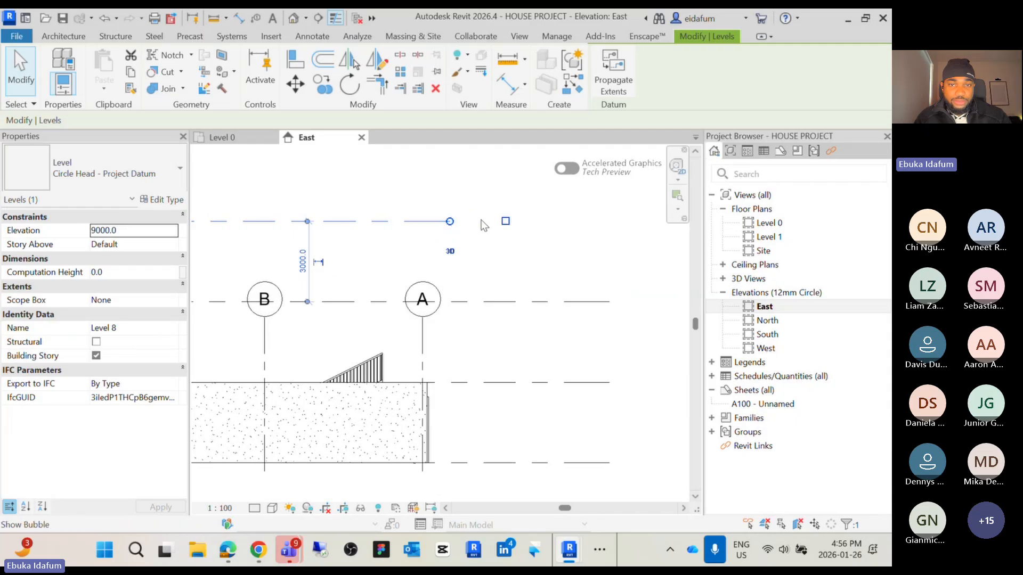
pyautogui.moveTo(450, 221); pyautogui.dragTo(603, 222)
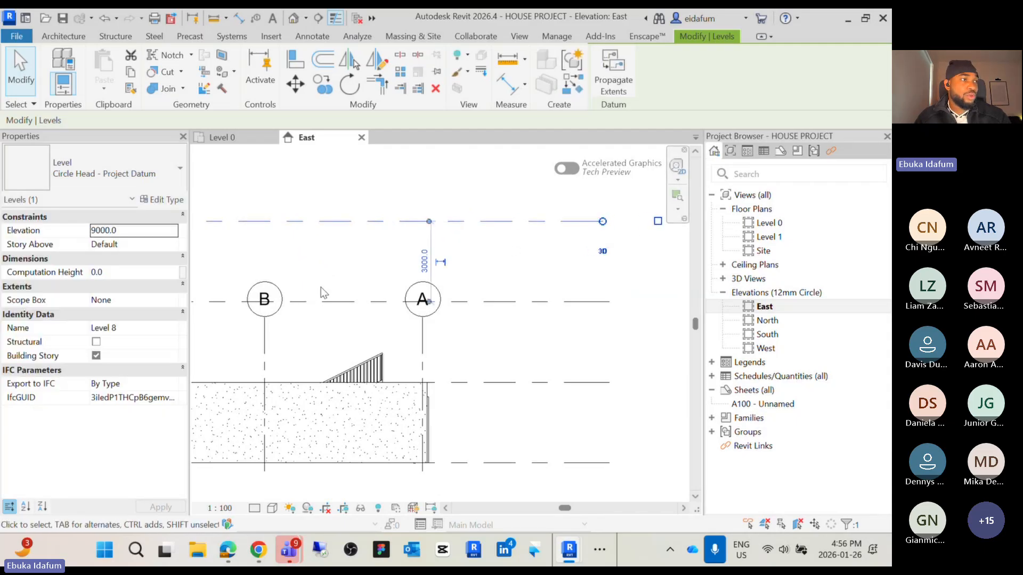
pyautogui.scroll(-3, 533, 255)
pyautogui.moveTo(545, 262); pyautogui.dragTo(549, 300, button='middle')
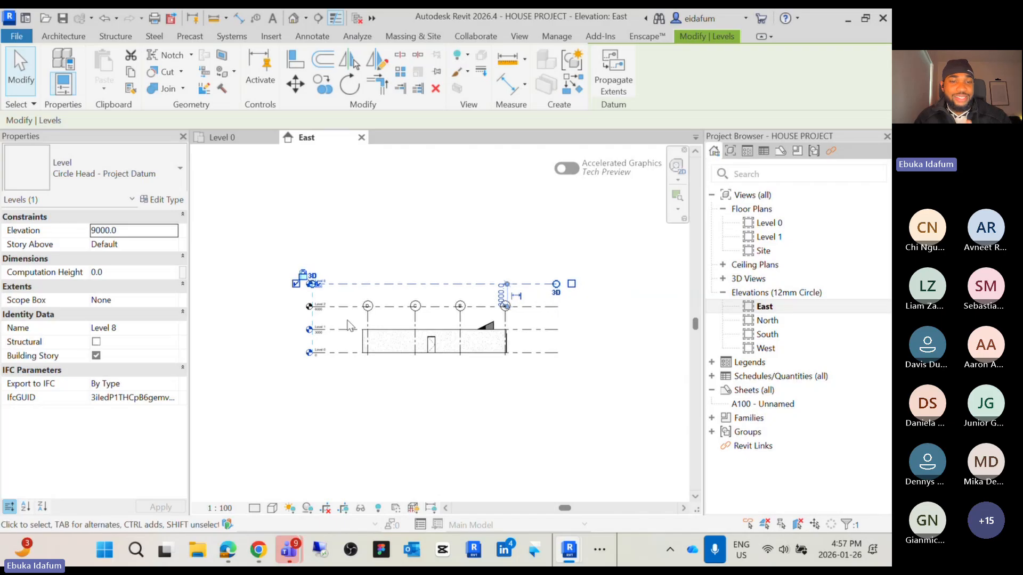
pyautogui.scroll(2, 316, 348)
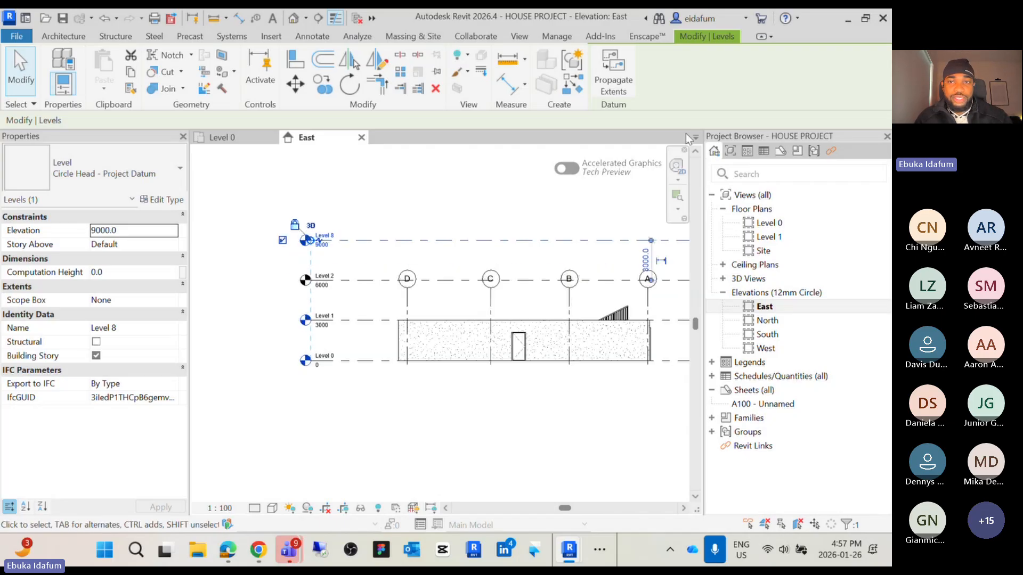
pyautogui.click(393, 263)
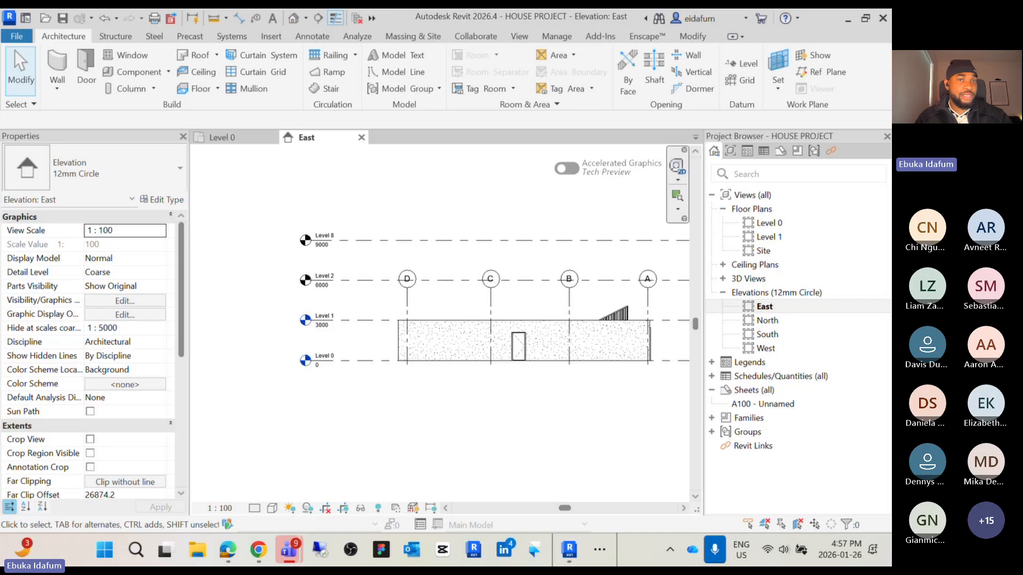
# Switch to the ARC 212 Week 2 presentation PDF on the Creating & Modifying Levels slide and restore its window
pyautogui.moveTo(0, 240); pyautogui.dragTo(464, 94)
pyautogui.click(805, 97)
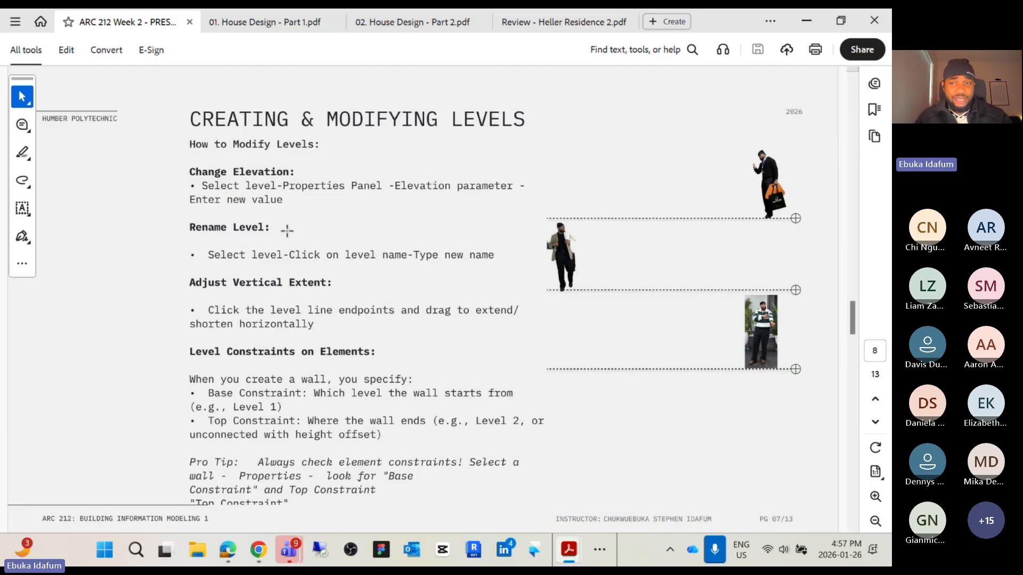
pyautogui.doubleClick(720, 20)
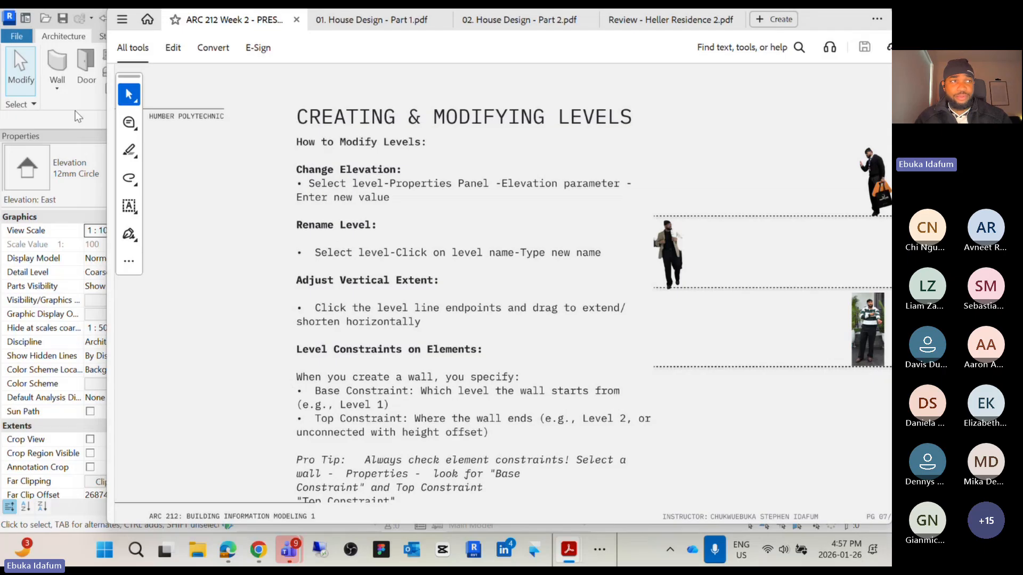
# Return to Revit and rename Level 0 as 1 in the East elevation
pyautogui.click(78, 116)
pyautogui.scroll(3, 351, 416)
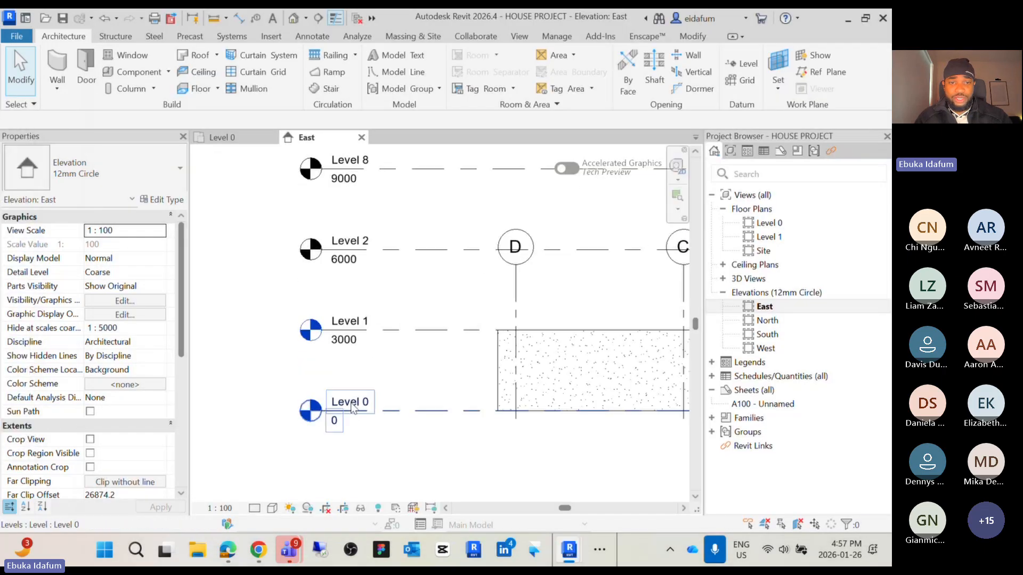
pyautogui.doubleClick(351, 405)
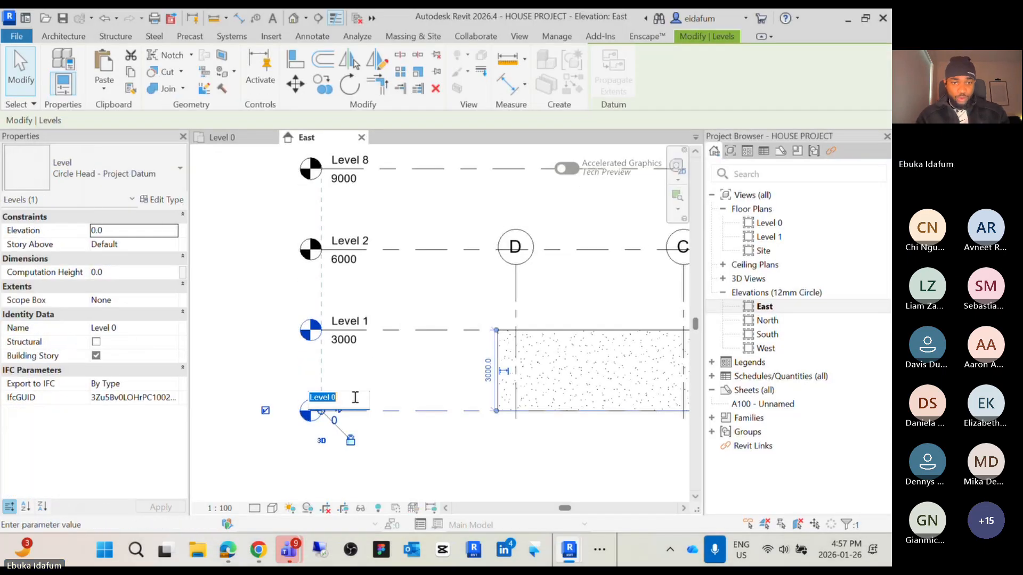
pyautogui.write('1')
pyautogui.press('Return')
pyautogui.click(495, 280)
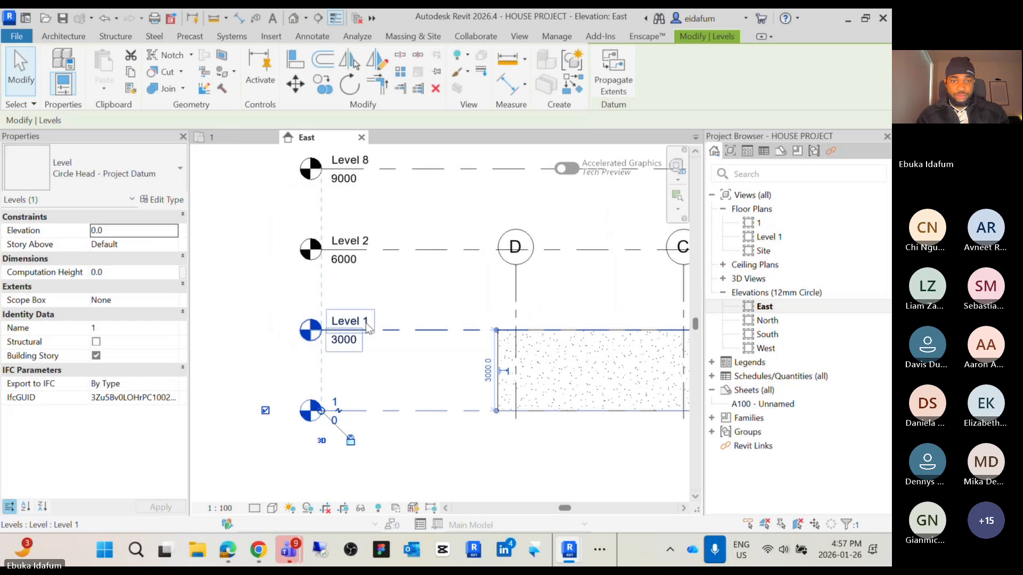
# Rename Level 1 as 2
pyautogui.click(364, 322)
pyautogui.click(364, 322)
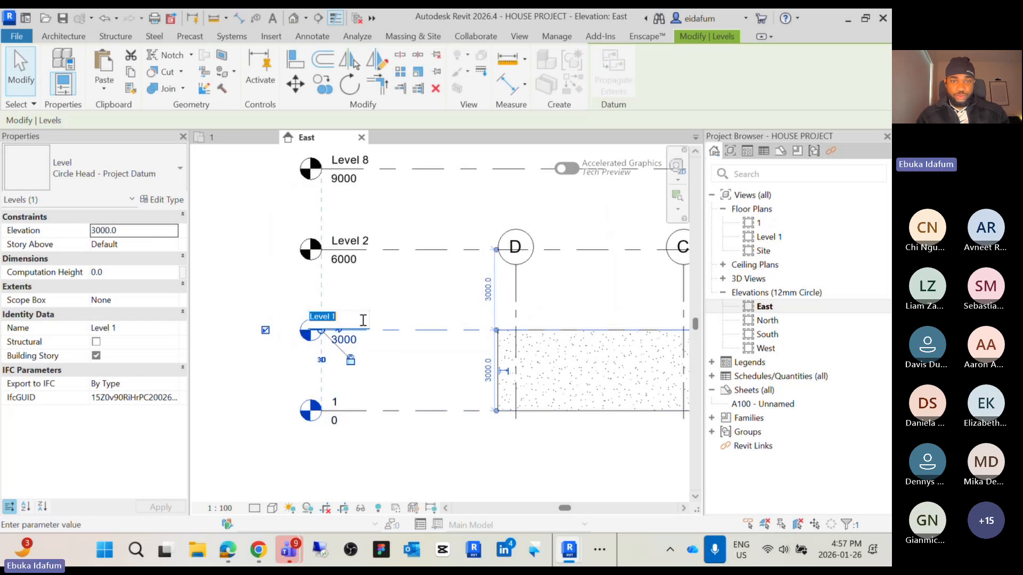
pyautogui.write('2')
pyautogui.press('Return')
pyautogui.click(498, 279)
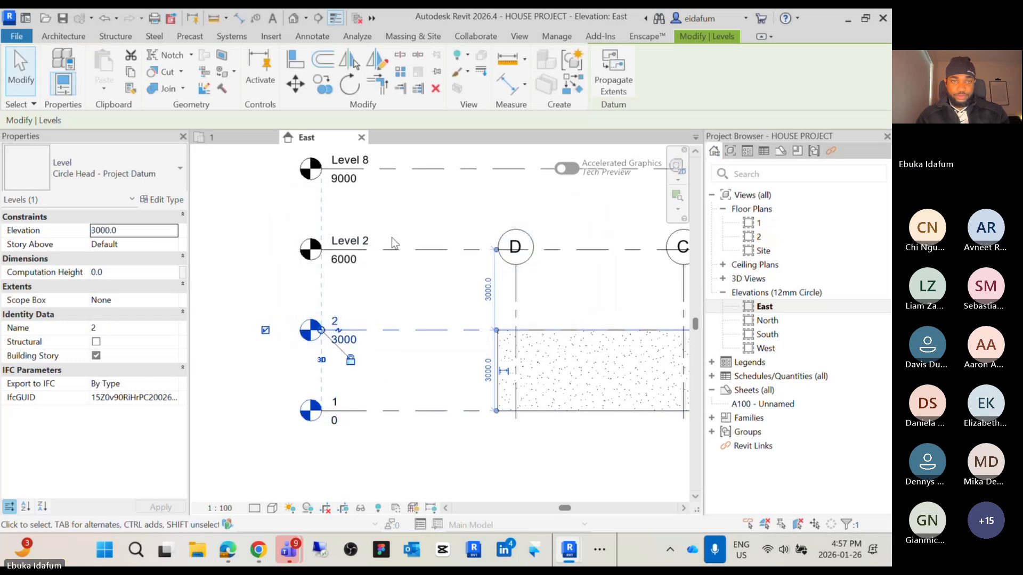
# Rename Level 2 as 3
pyautogui.click(365, 244)
pyautogui.click(365, 244)
pyautogui.write('3')
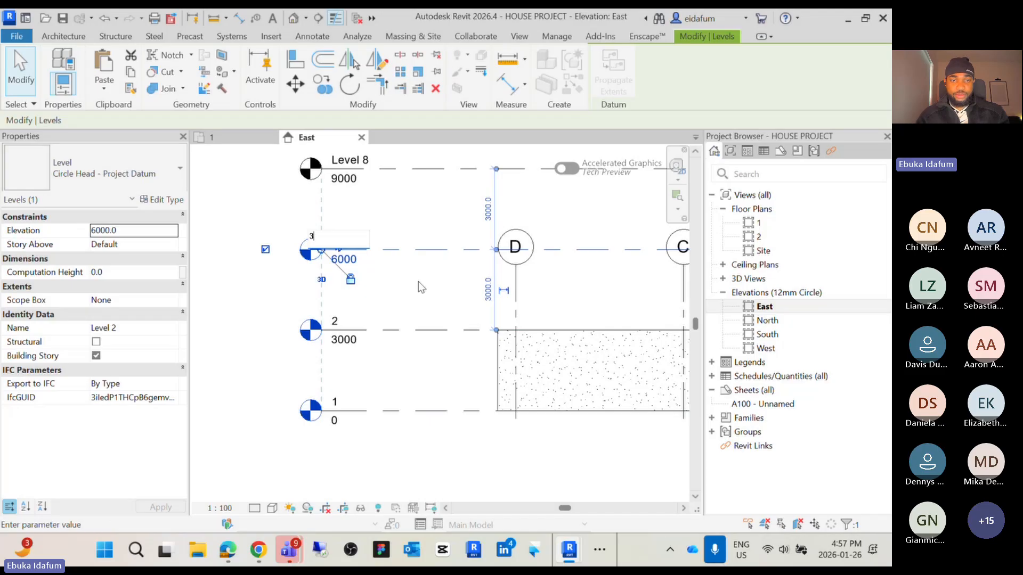
pyautogui.click(418, 282)
pyautogui.scroll(-2, 387, 341)
pyautogui.moveTo(388, 364); pyautogui.dragTo(362, 422, button='middle')
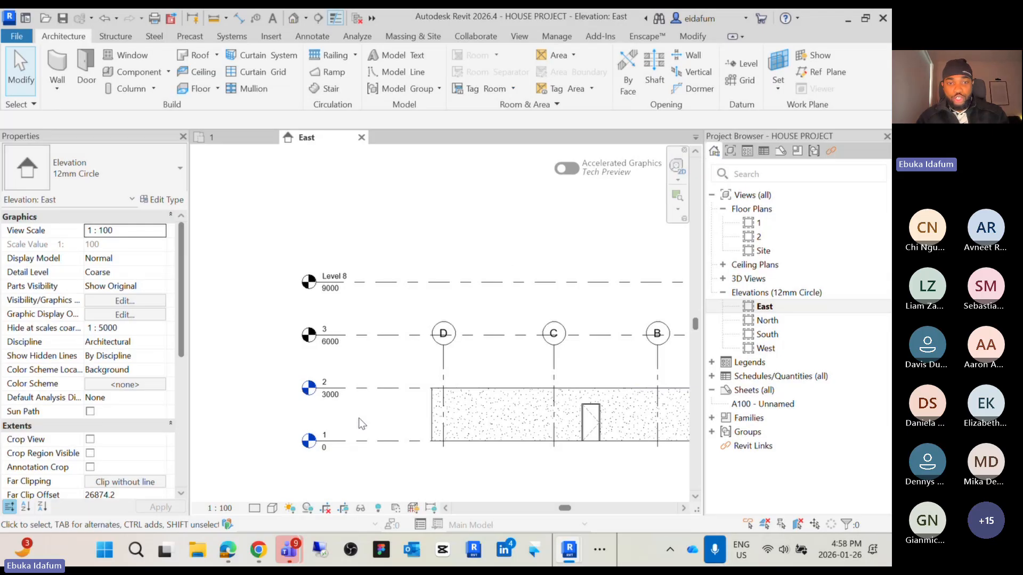
# Undo the three level renames
pyautogui.hotkey('ctrl', 'z')
pyautogui.hotkey('ctrl', 'z')
pyautogui.hotkey('ctrl', 'z')
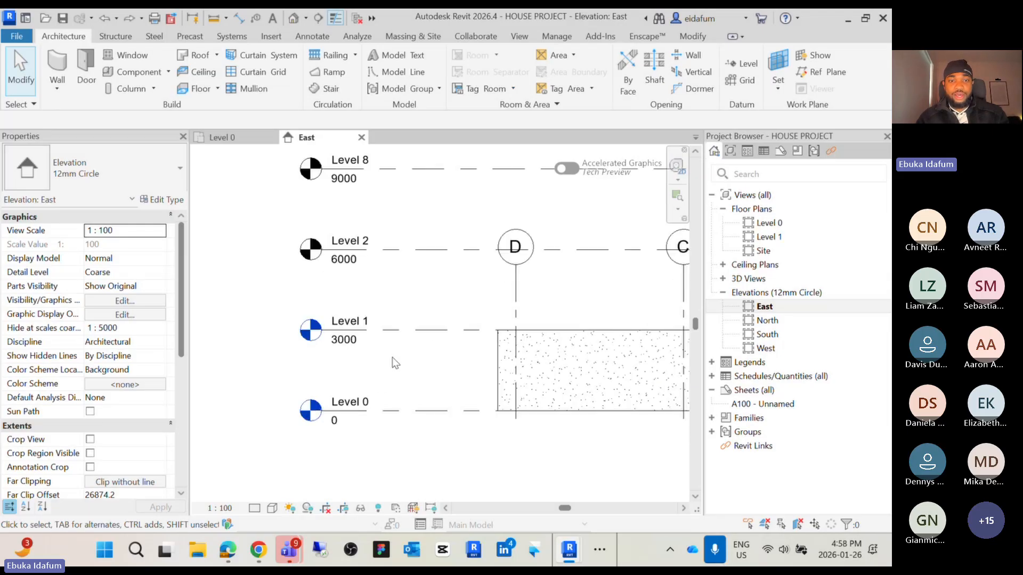
# Select Level 8 and Level 2 with a crossing window and delete them
pyautogui.scroll(-2, 393, 357)
pyautogui.moveTo(393, 358); pyautogui.dragTo(375, 417, button='middle')
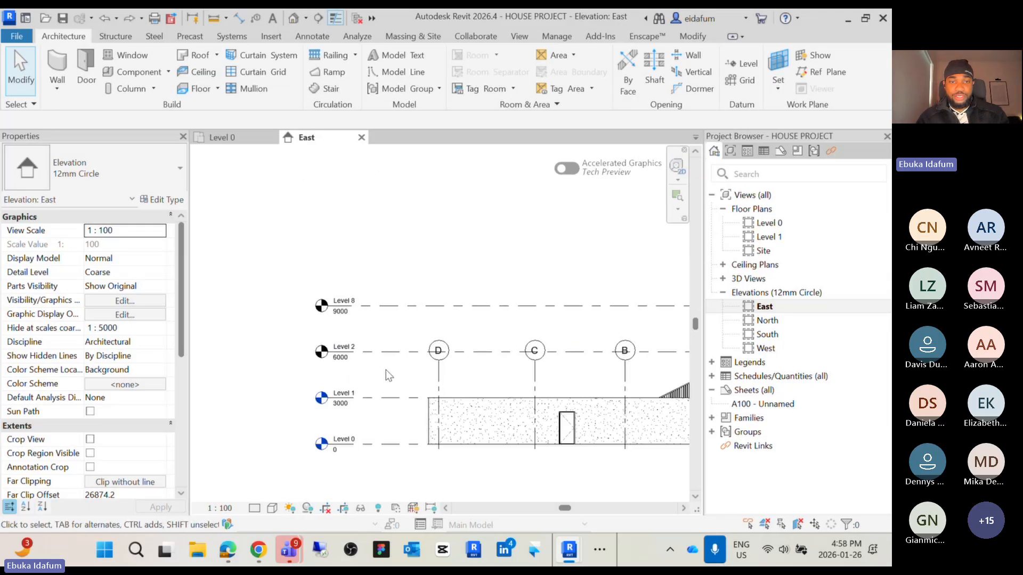
pyautogui.moveTo(385, 370); pyautogui.dragTo(314, 271)
pyautogui.press('Delete')
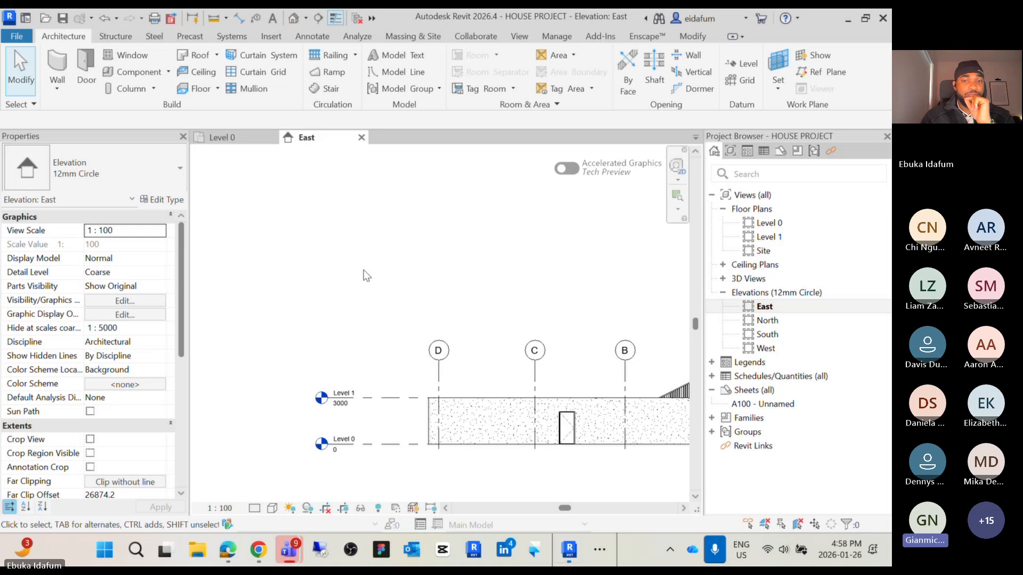
# Copy Level 1 upward with multiple placement, placing copies at 6000 and 9700
pyautogui.scroll(-2, 411, 295)
pyautogui.moveTo(412, 295); pyautogui.dragTo(340, 297, button='middle')
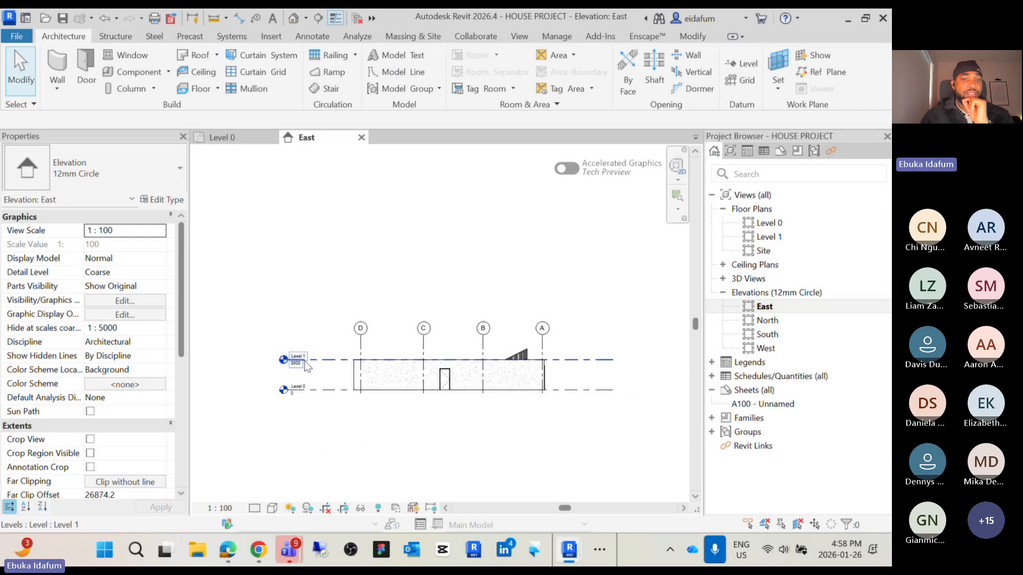
pyautogui.moveTo(307, 376); pyautogui.dragTo(331, 370, button='middle')
pyautogui.scroll(2, 327, 364)
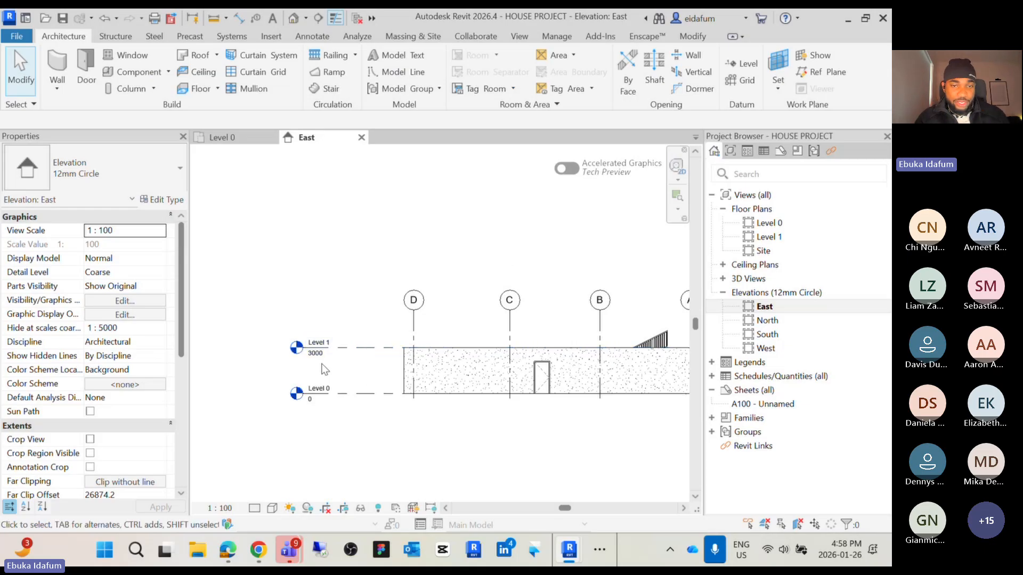
pyautogui.click(361, 348)
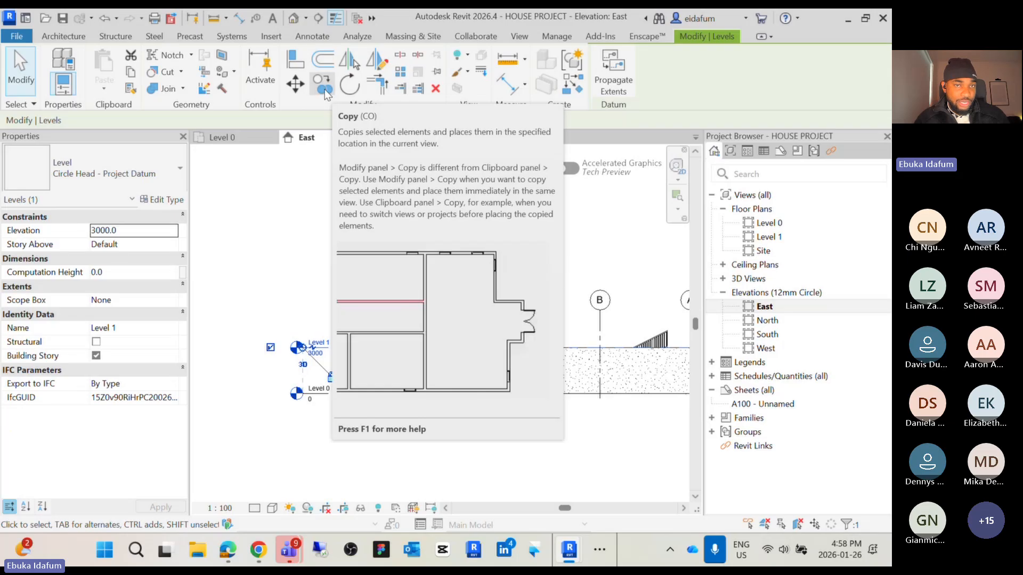
pyautogui.click(323, 85)
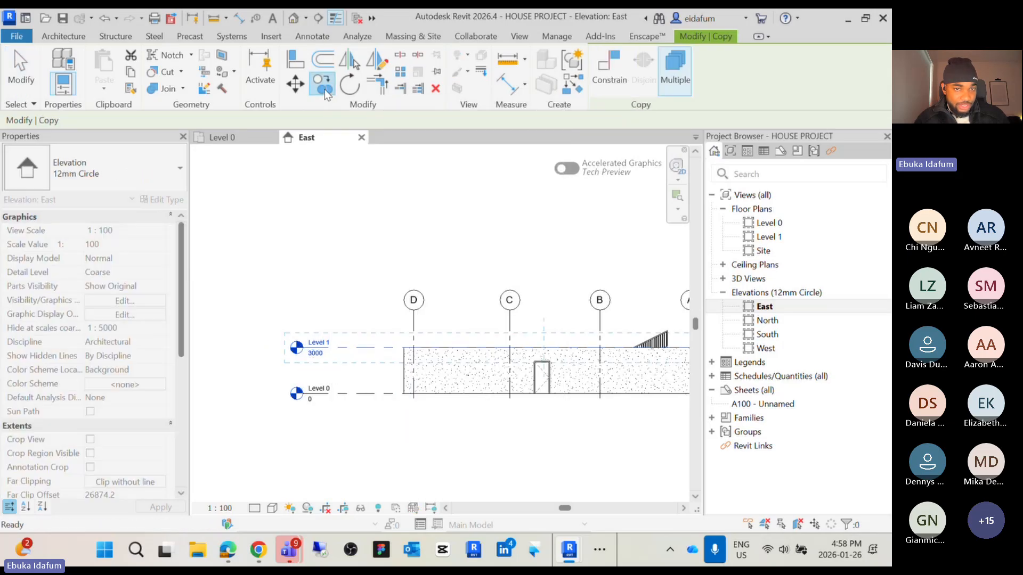
pyautogui.click(354, 349)
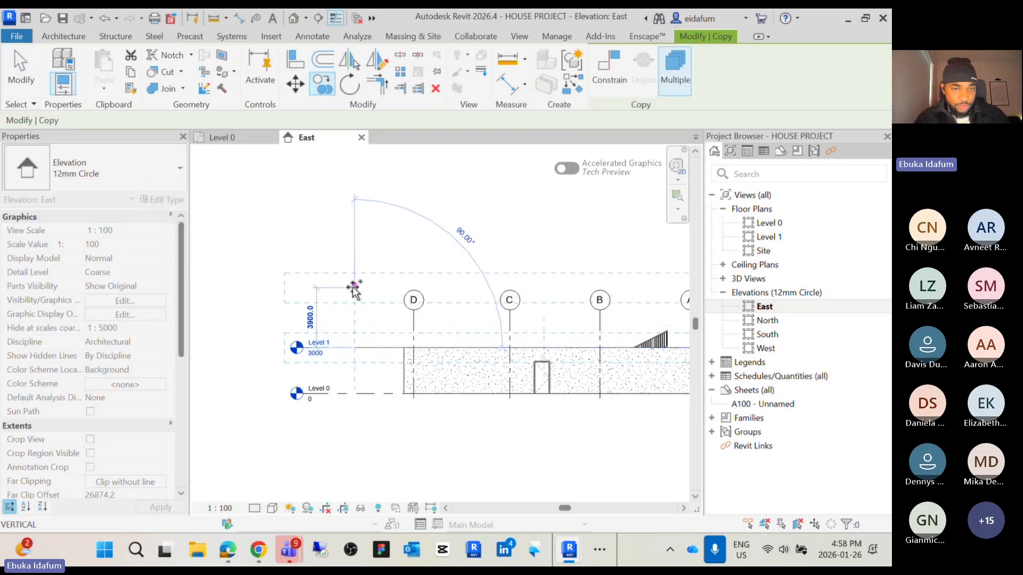
pyautogui.scroll(4, 445, 272)
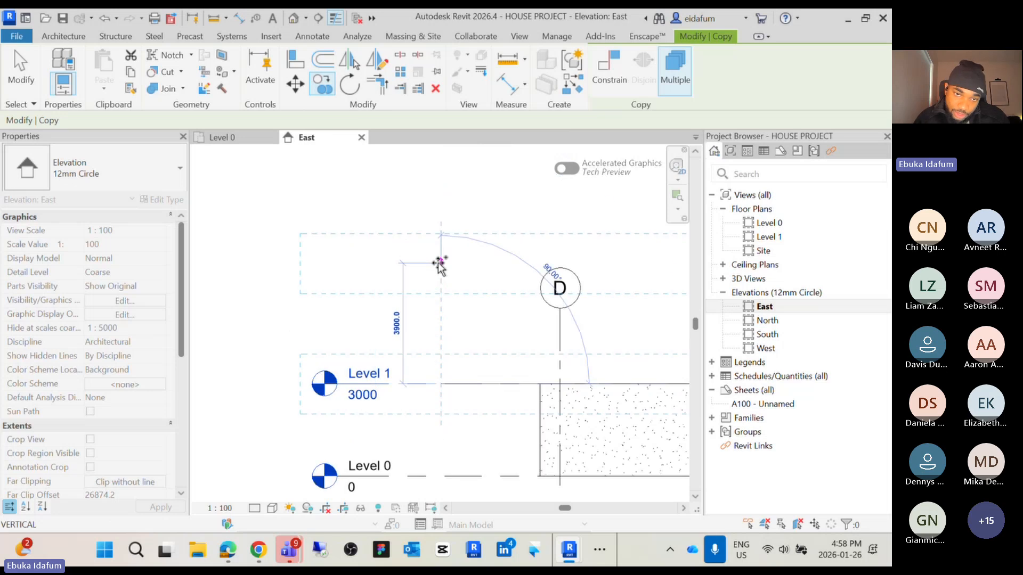
pyautogui.click(440, 291)
pyautogui.scroll(-2, 439, 291)
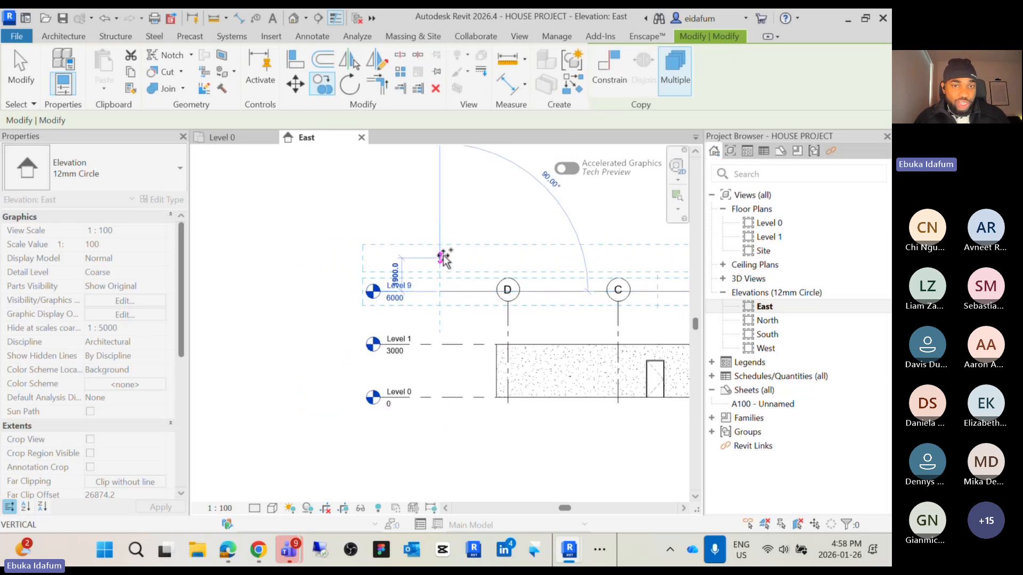
pyautogui.click(443, 225)
# Place three more copies of Level 1 at 13700, 17700 and 20700, then exit Copy
pyautogui.scroll(-2, 442, 227)
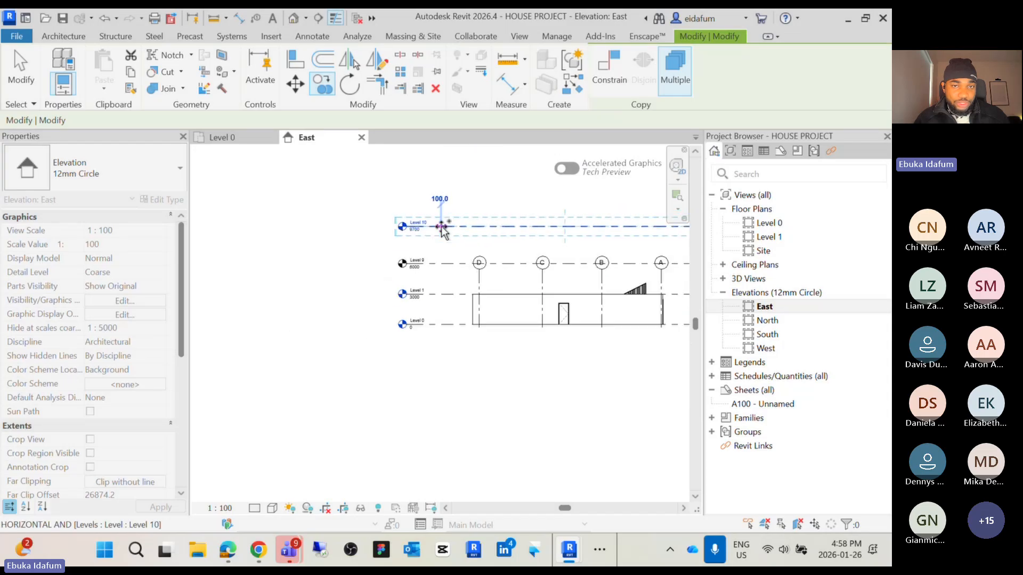
pyautogui.moveTo(442, 227); pyautogui.dragTo(420, 328, button='middle')
pyautogui.click(420, 287)
pyautogui.click(420, 246)
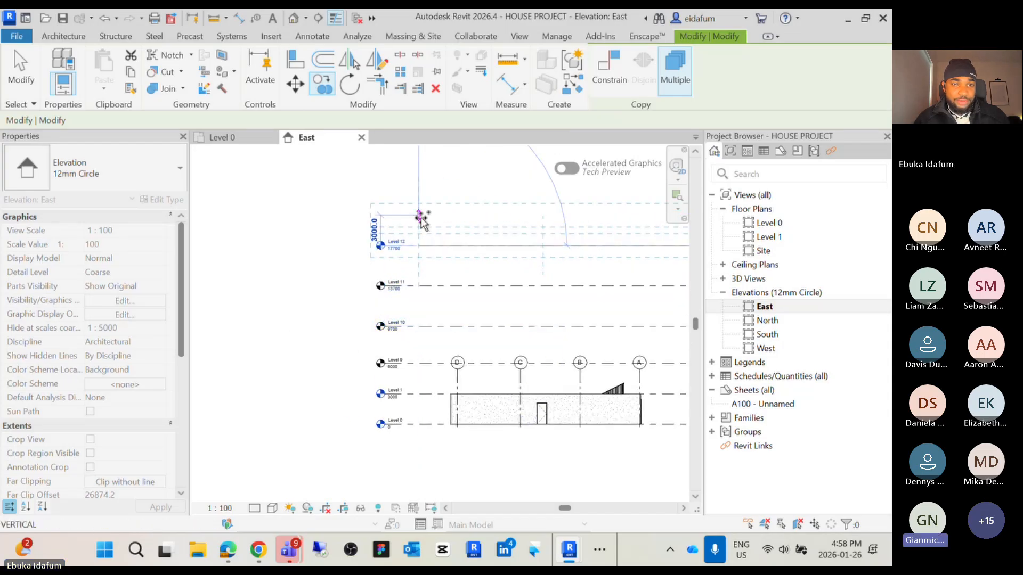
pyautogui.click(421, 217)
pyautogui.press('Escape')
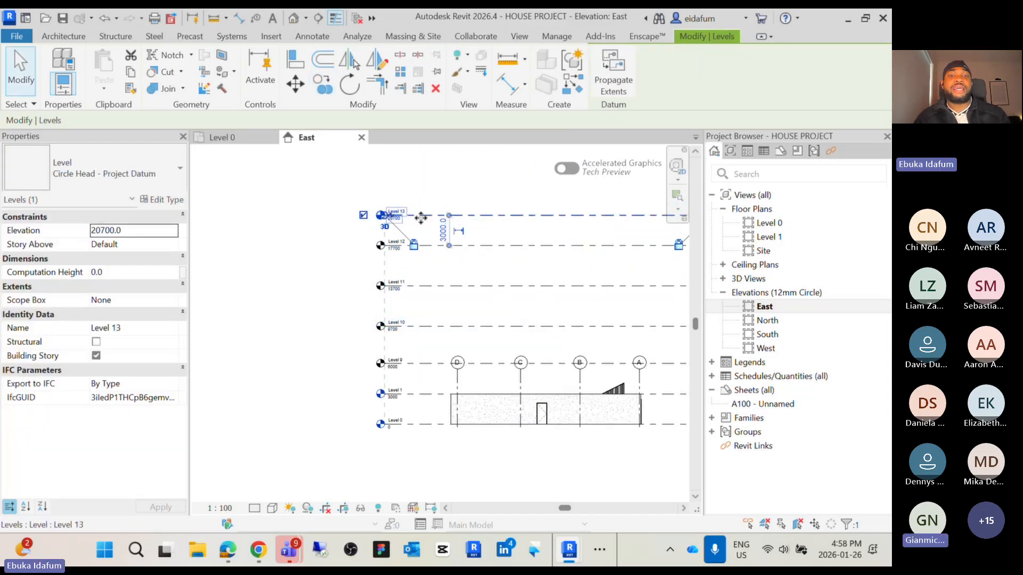
pyautogui.press('Escape')
# Select the five copied levels, Levels 9 to 13, with a crossing window and delete them
pyautogui.scroll(2, 409, 376)
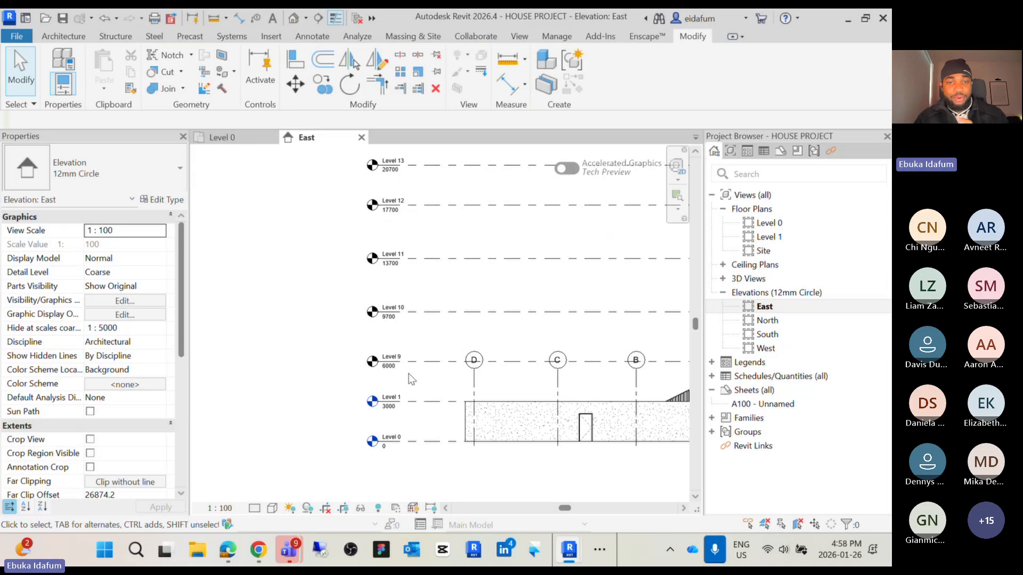
pyautogui.moveTo(409, 376); pyautogui.dragTo(339, 421, button='middle')
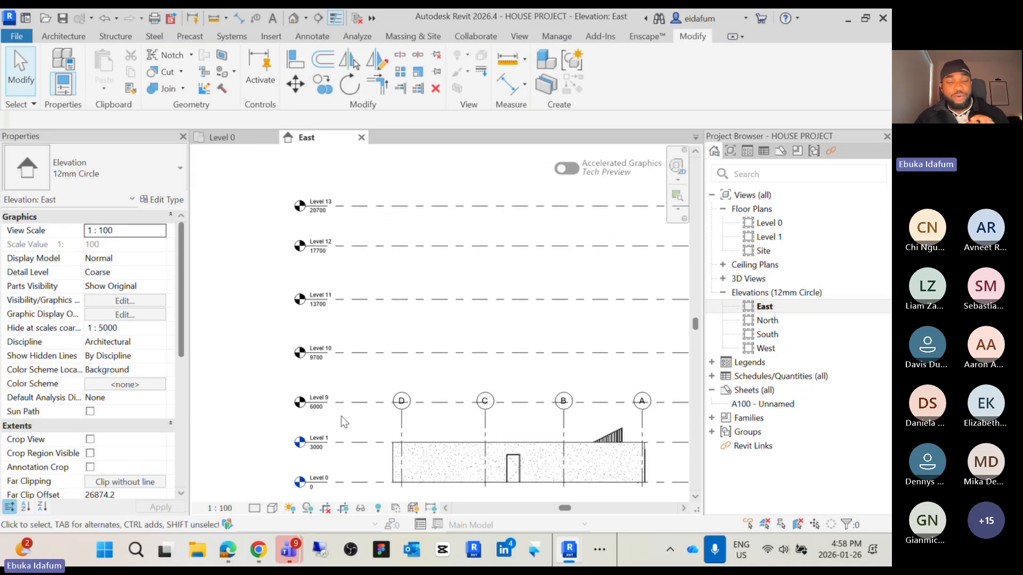
pyautogui.moveTo(359, 415); pyautogui.dragTo(286, 187)
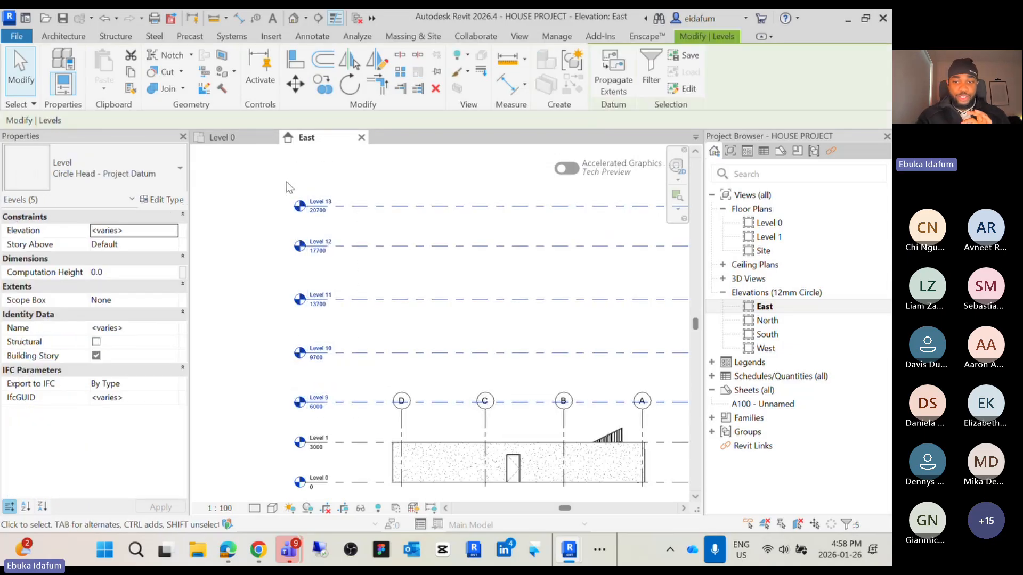
pyautogui.press('Delete')
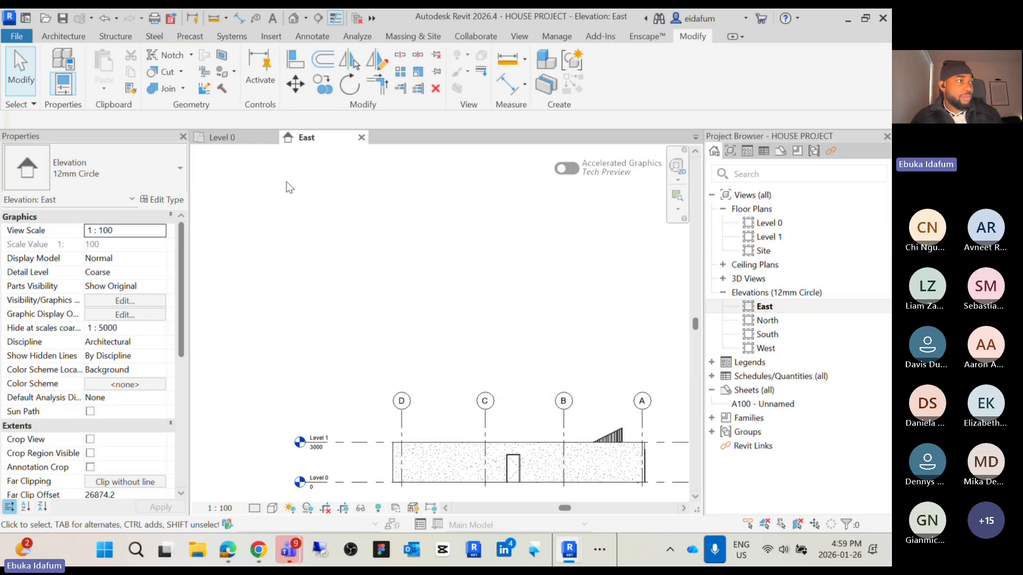
# Try to offset Level 1 by 3000 with the Offset tool in numerical mode with Copy on
pyautogui.moveTo(353, 368); pyautogui.dragTo(365, 359, button='middle')
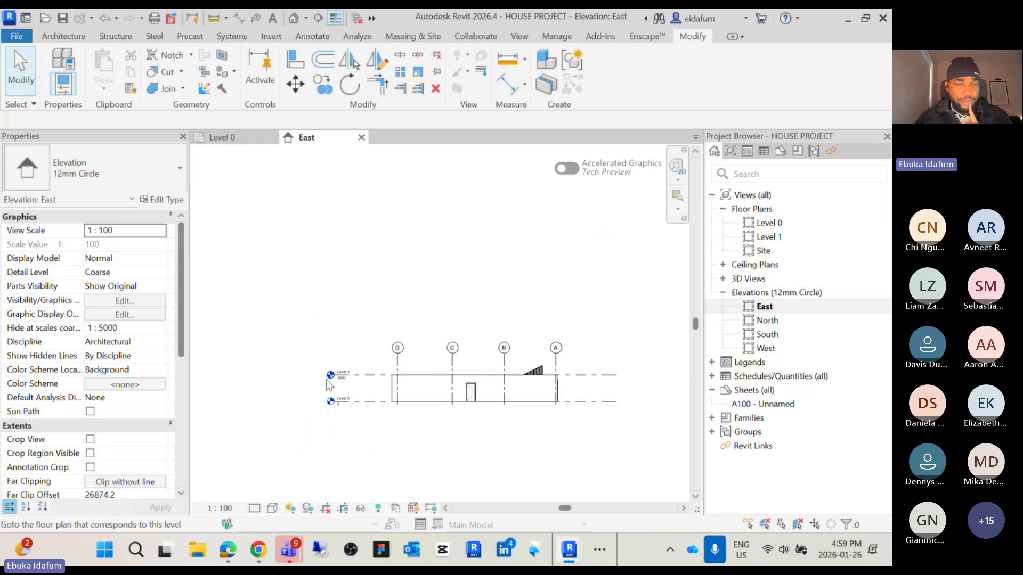
pyautogui.scroll(3, 429, 397)
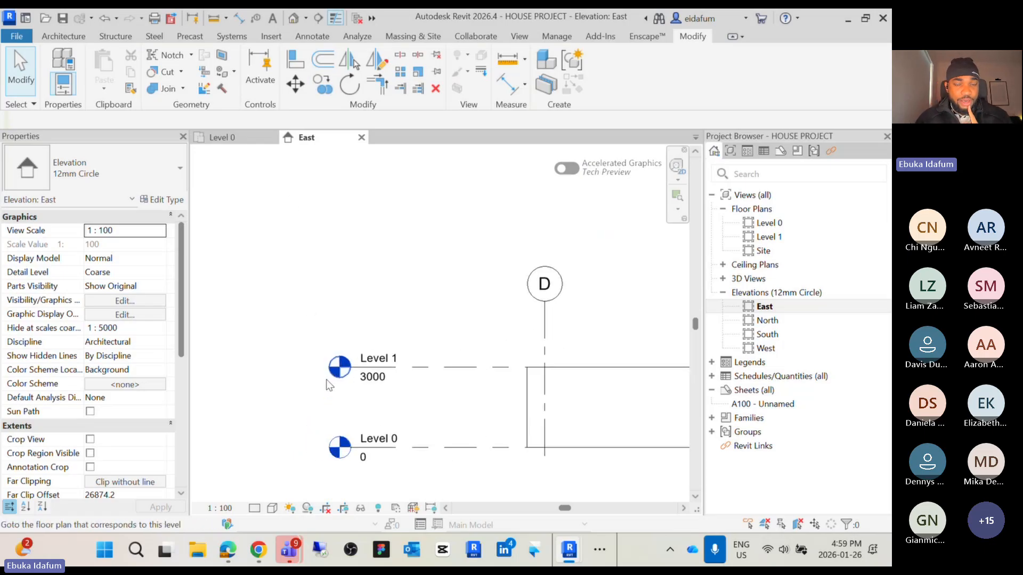
pyautogui.click(447, 366)
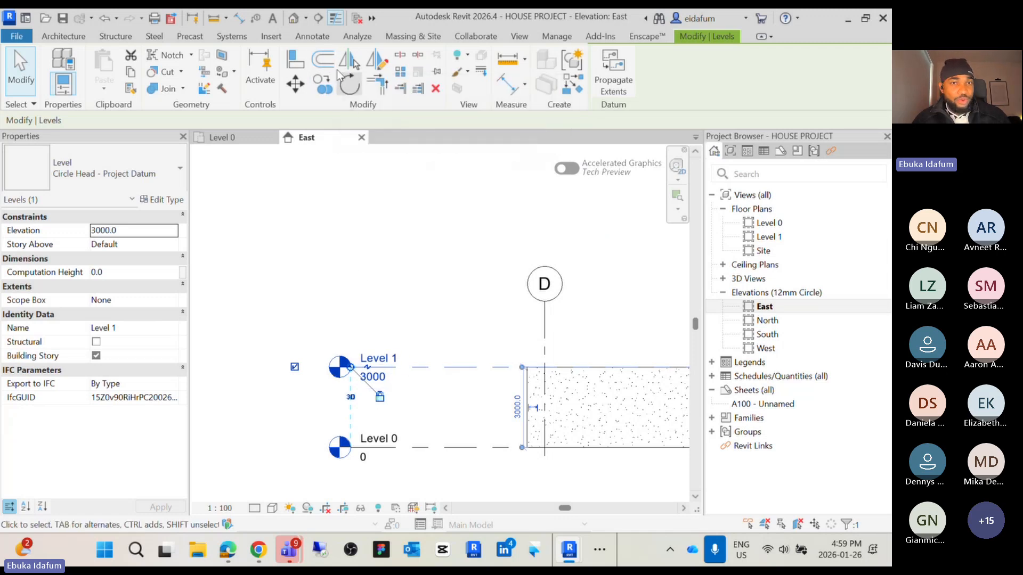
pyautogui.click(323, 60)
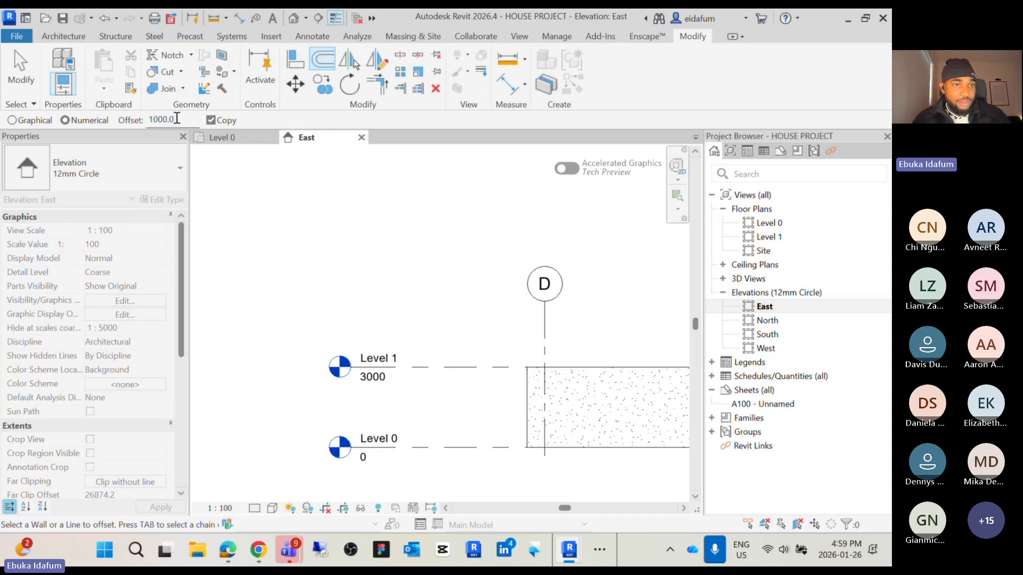
pyautogui.moveTo(177, 118); pyautogui.dragTo(149, 120)
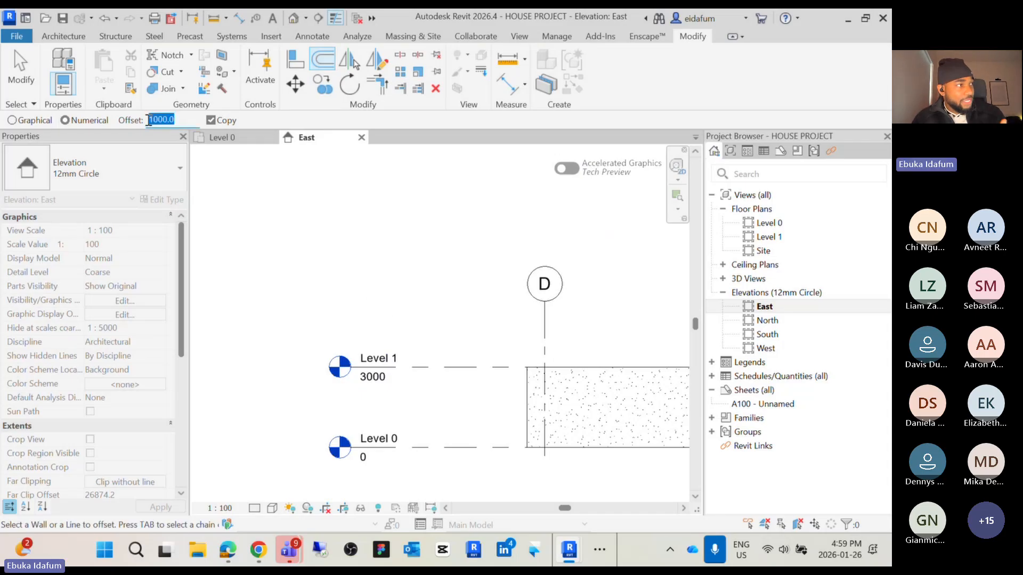
pyautogui.click(151, 119)
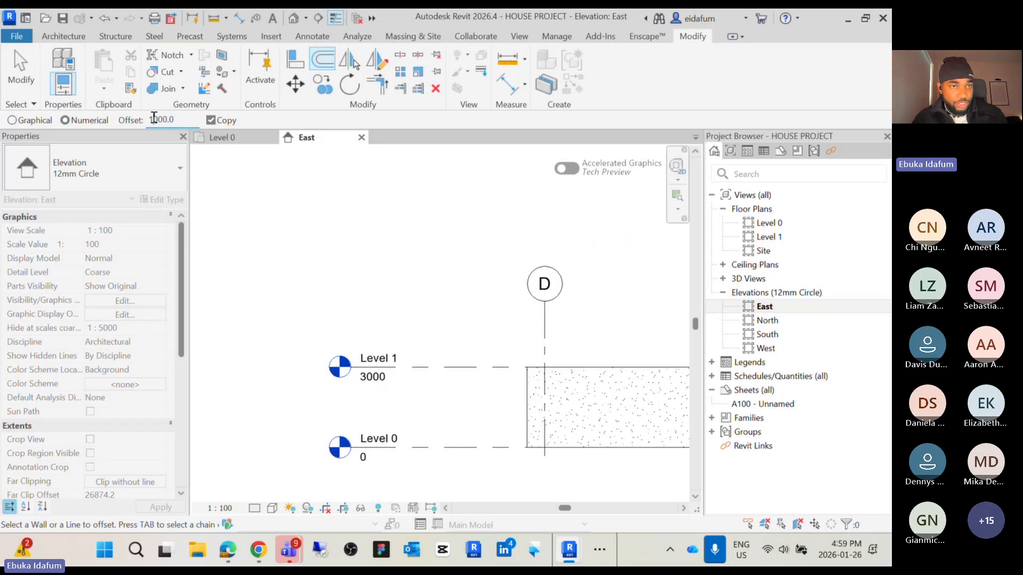
pyautogui.press('BackSpace')
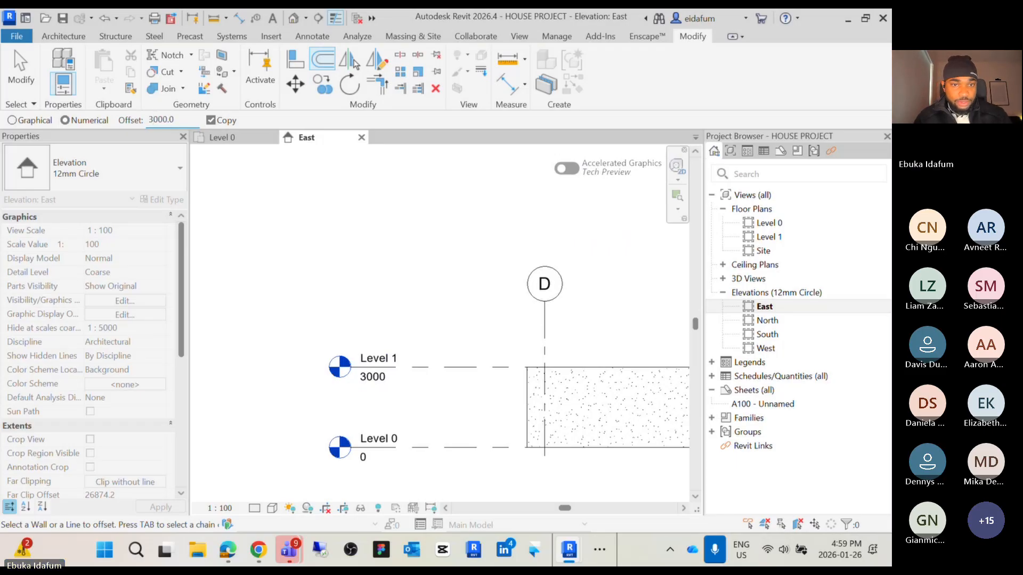
pyautogui.scroll(-3, 471, 378)
pyautogui.moveTo(471, 379); pyautogui.dragTo(435, 379, button='middle')
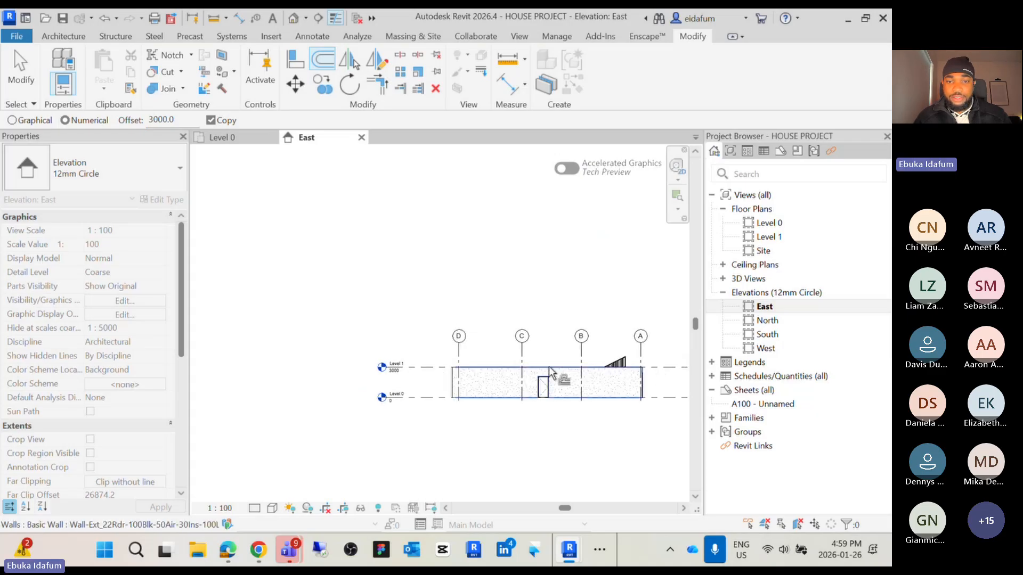
pyautogui.click(523, 372)
pyautogui.scroll(2, 442, 373)
pyautogui.scroll(1, 442, 373)
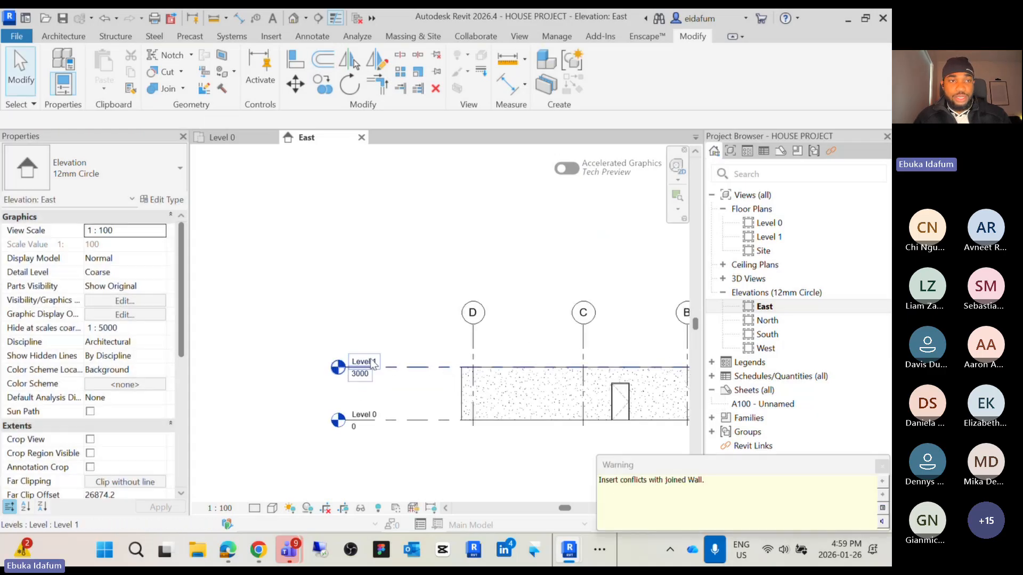
pyautogui.press('Escape')
# Draw a detail line along the Level 1 line, extending it across the elevation to the left
pyautogui.click(403, 368)
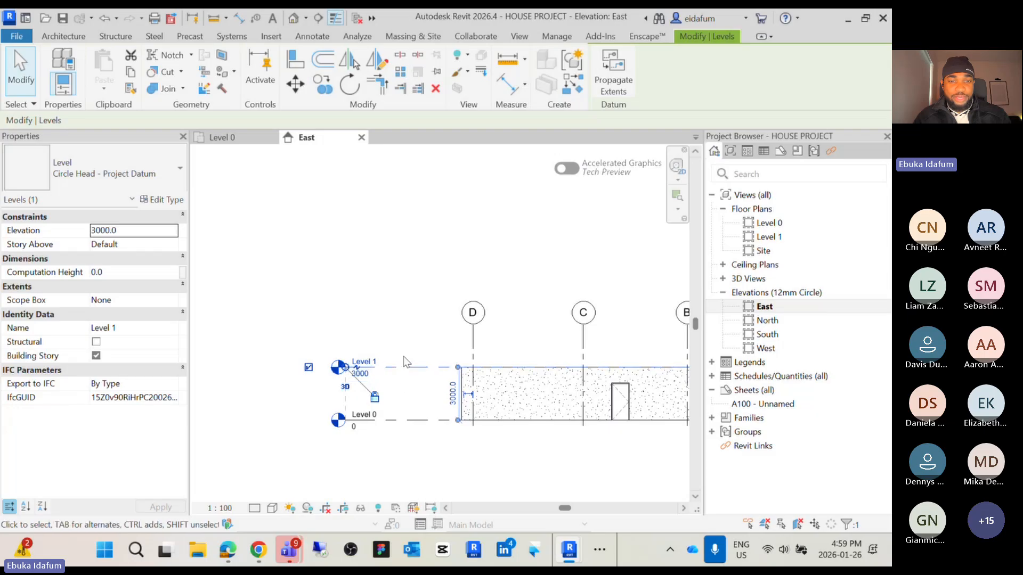
pyautogui.click(423, 342)
pyautogui.press('d')
pyautogui.press('l')
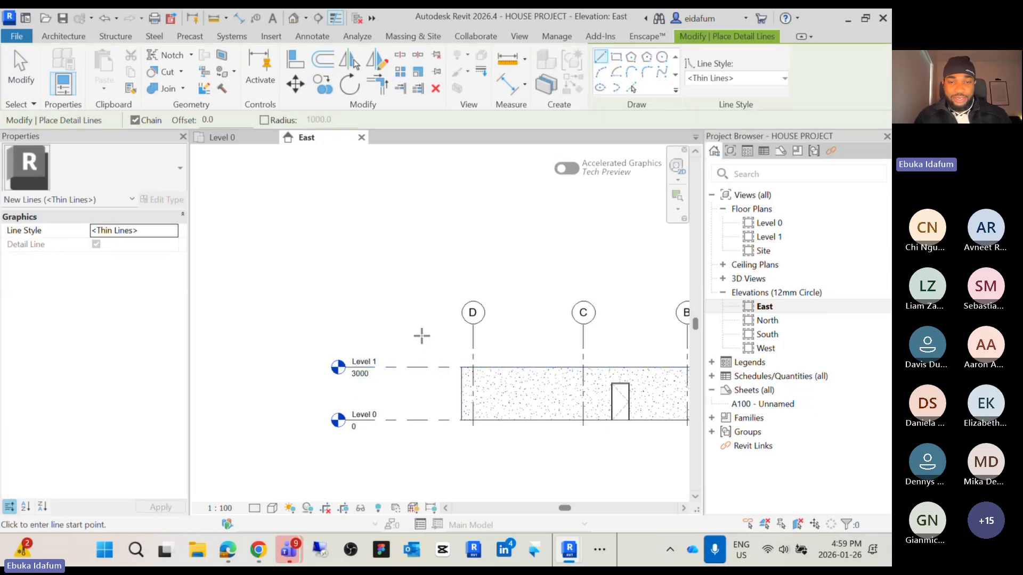
pyautogui.click(432, 367)
pyautogui.click(223, 367)
pyautogui.press('Escape')
pyautogui.press('Escape')
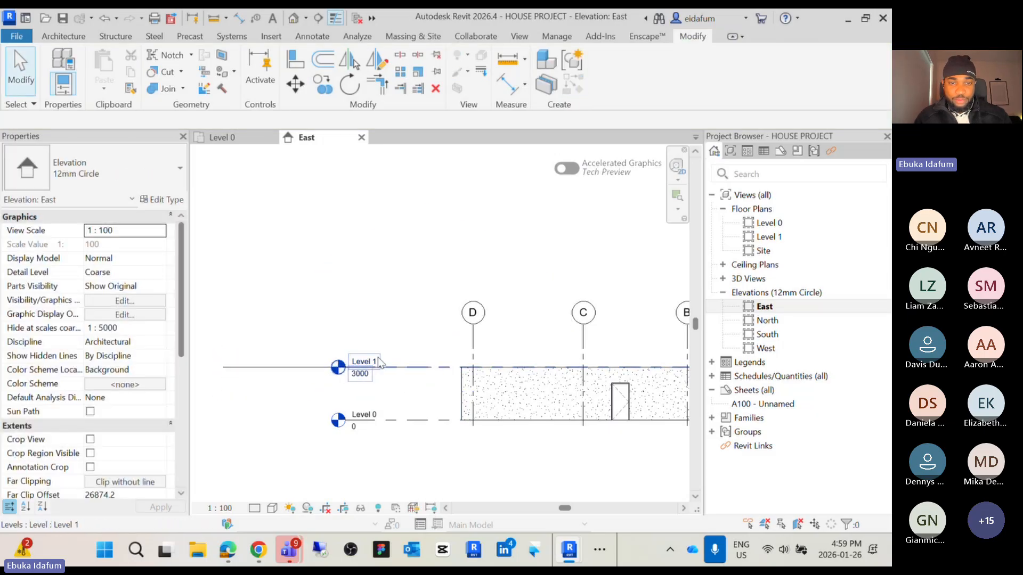
# Offset the detail line upward by 3000 as a copy using the Offset tool
pyautogui.click(346, 367)
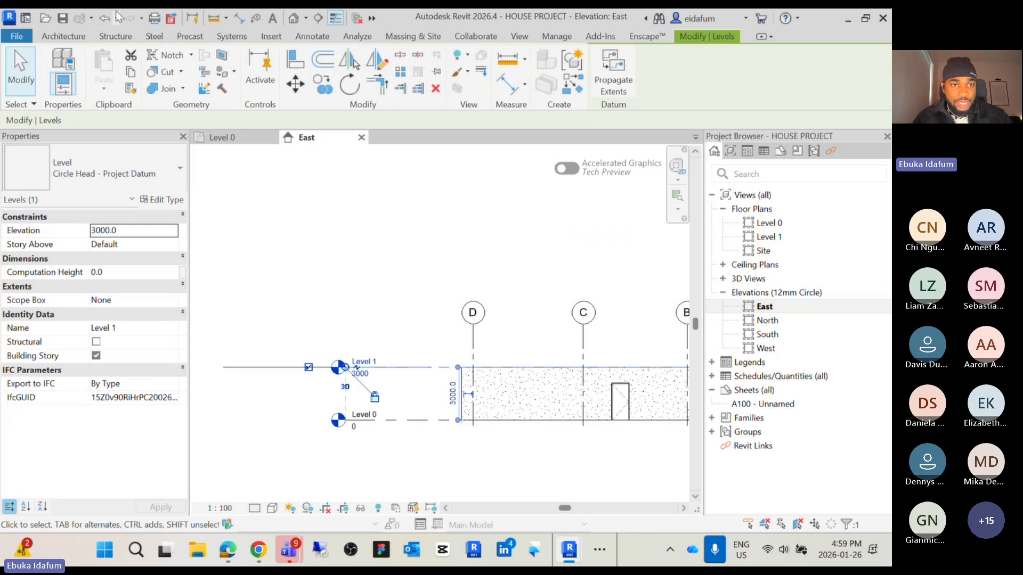
pyautogui.click(296, 60)
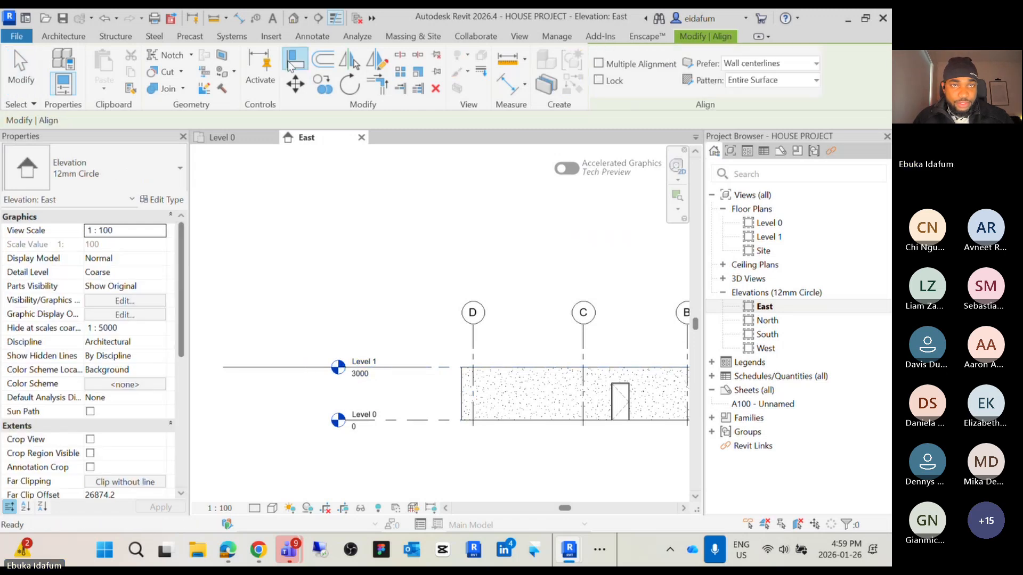
pyautogui.click(324, 60)
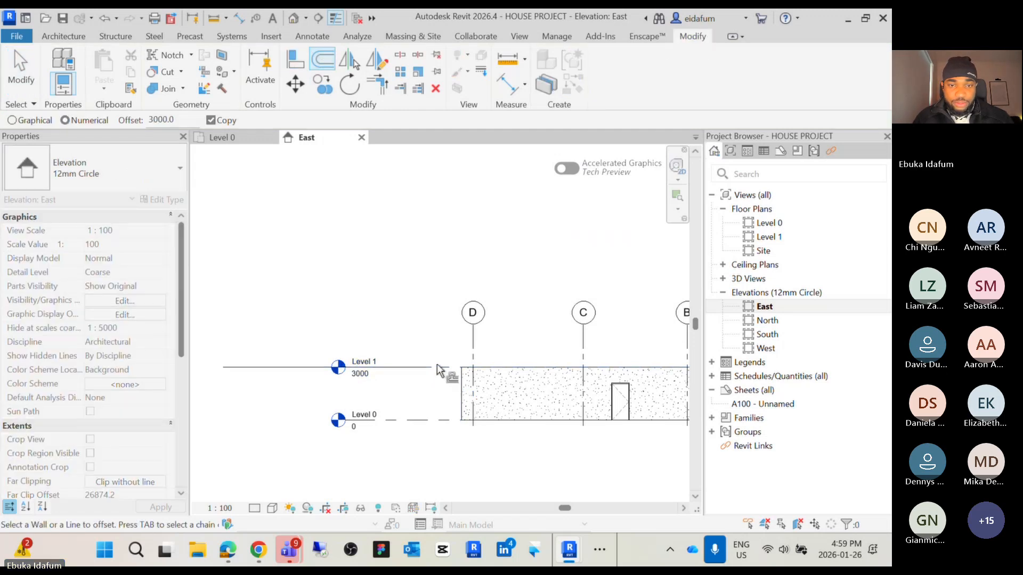
pyautogui.click(399, 367)
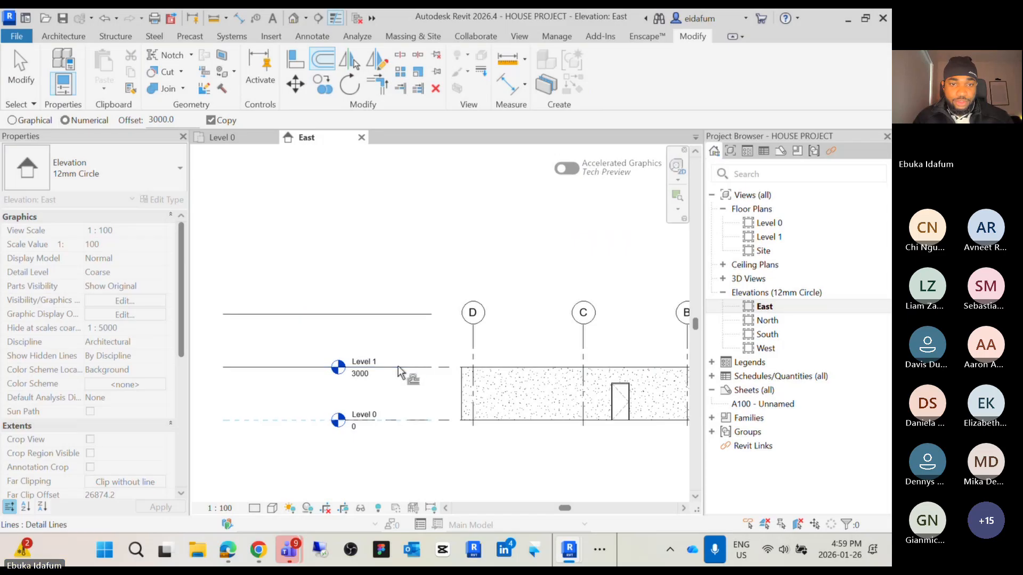
# Select both detail lines with a window and delete them
pyautogui.press('Escape')
pyautogui.moveTo(264, 394); pyautogui.dragTo(237, 298)
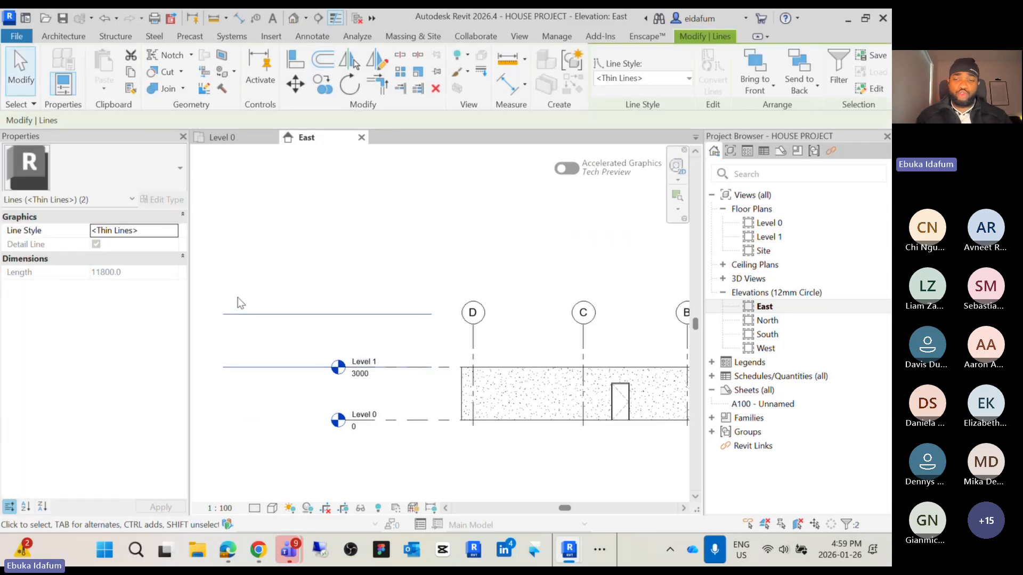
pyautogui.press('Delete')
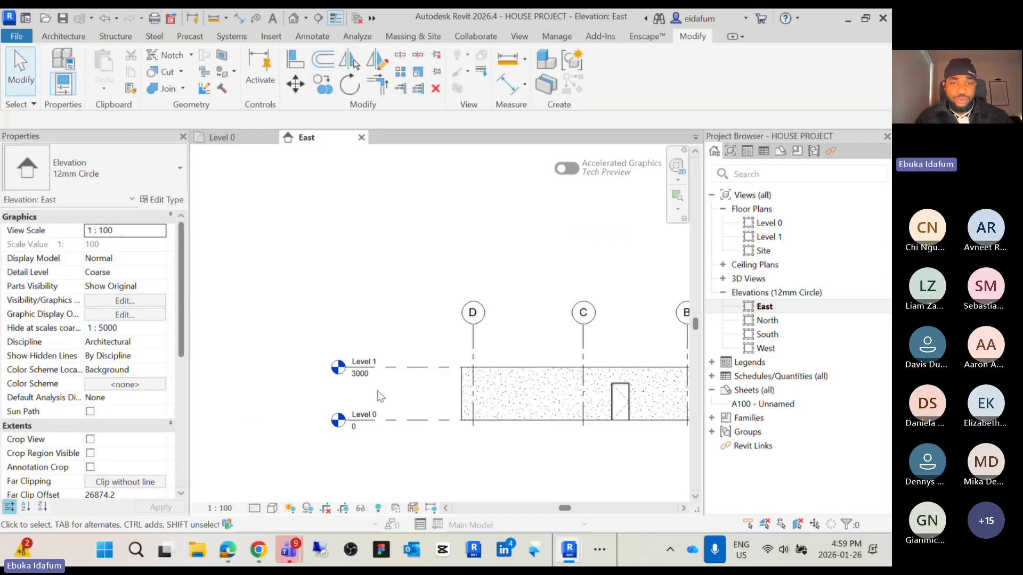
# In the East elevation, draw three new levels with the Level tool at 6000, 13000 and 17000
pyautogui.scroll(-3, 392, 377)
pyautogui.scroll(3, 389, 376)
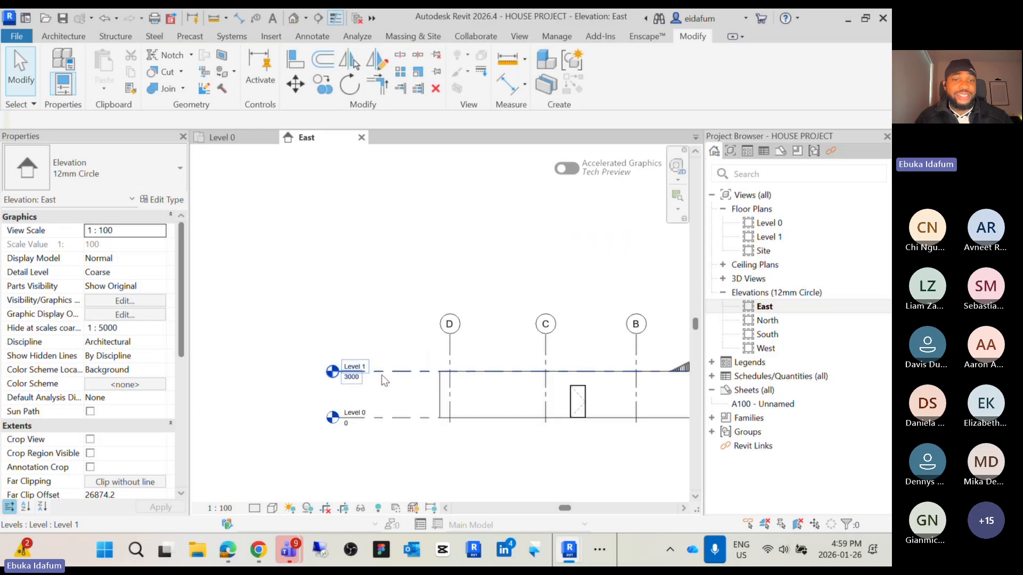
pyautogui.moveTo(368, 387); pyautogui.dragTo(341, 394, button='middle')
pyautogui.scroll(-2, 302, 373)
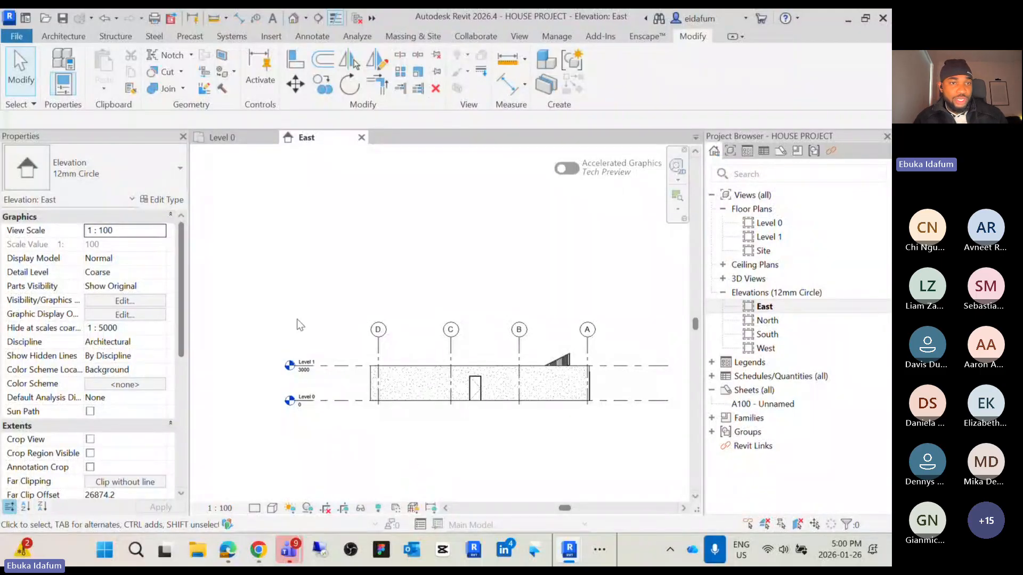
pyautogui.click(63, 35)
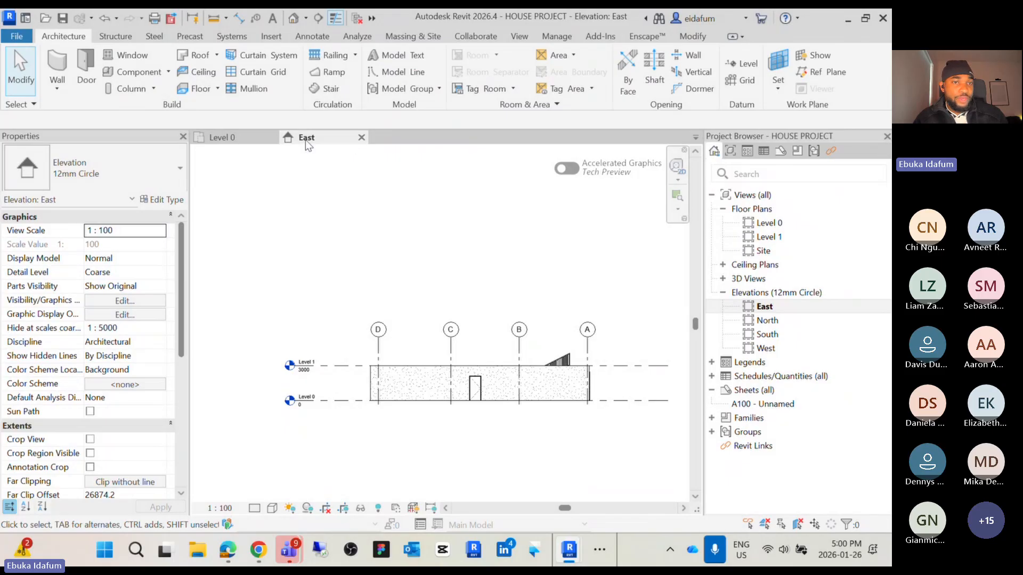
pyautogui.click(244, 140)
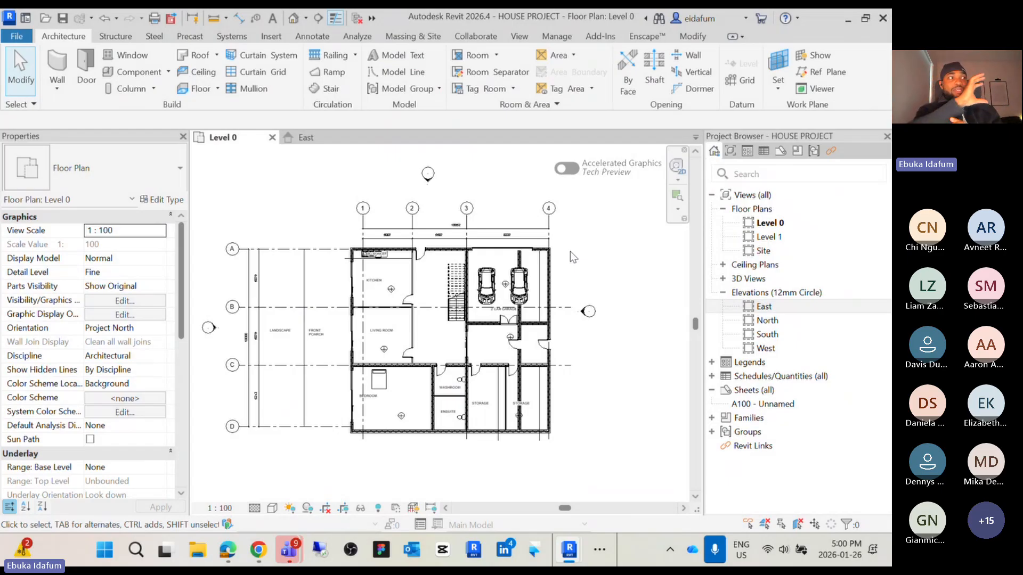
pyautogui.doubleClick(778, 308)
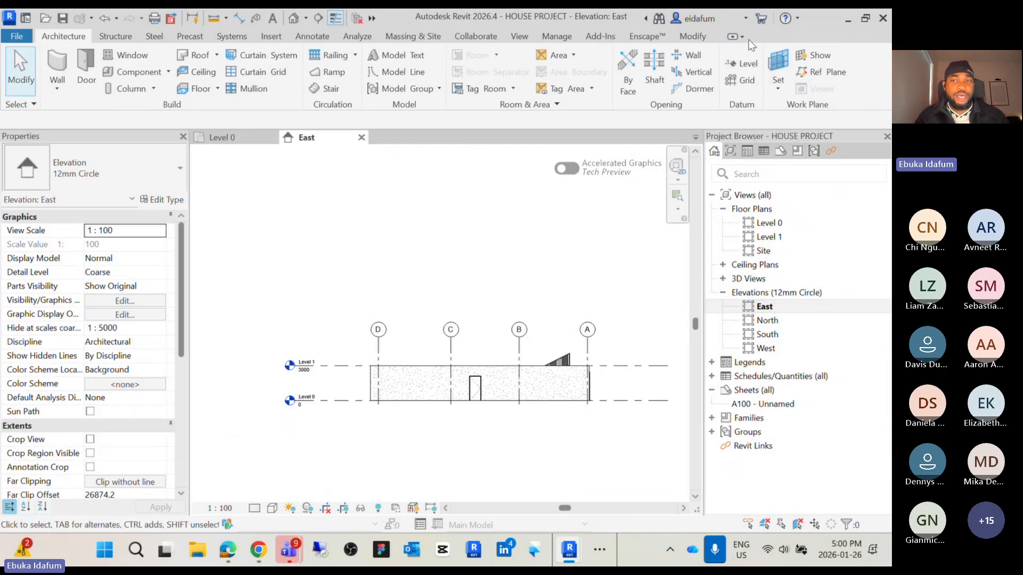
pyautogui.click(742, 64)
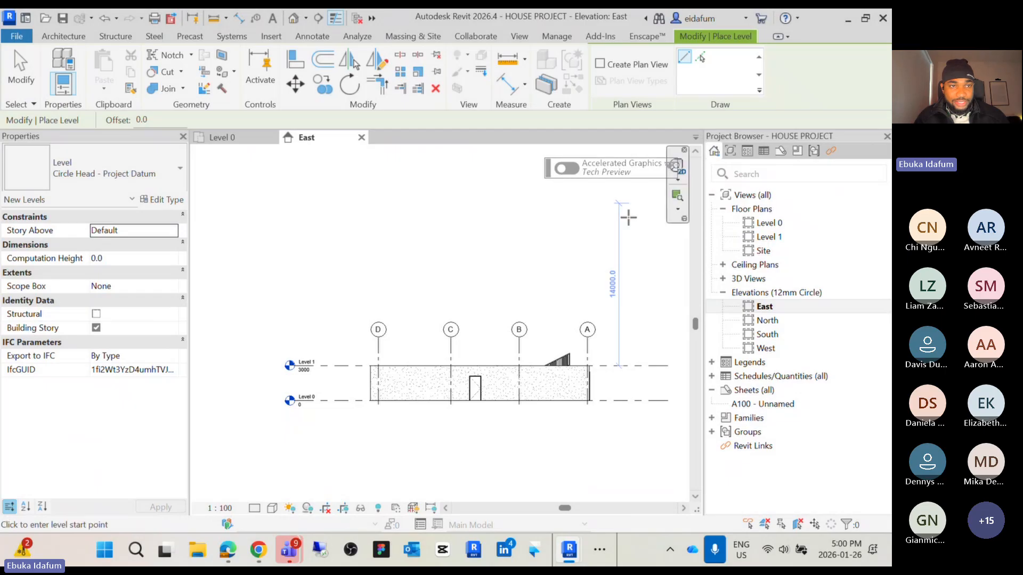
pyautogui.click(601, 307)
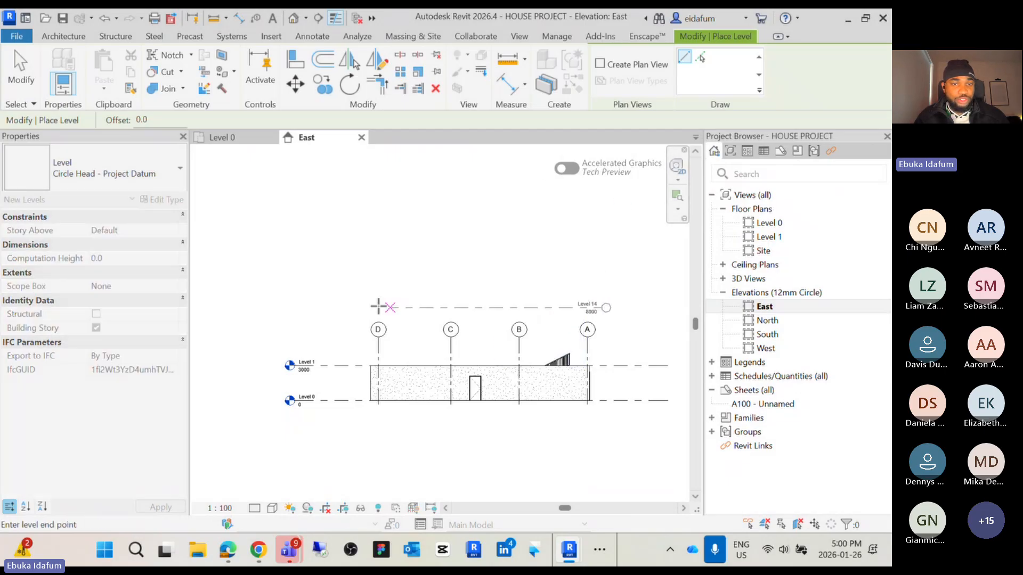
pyautogui.click(288, 308)
pyautogui.click(604, 248)
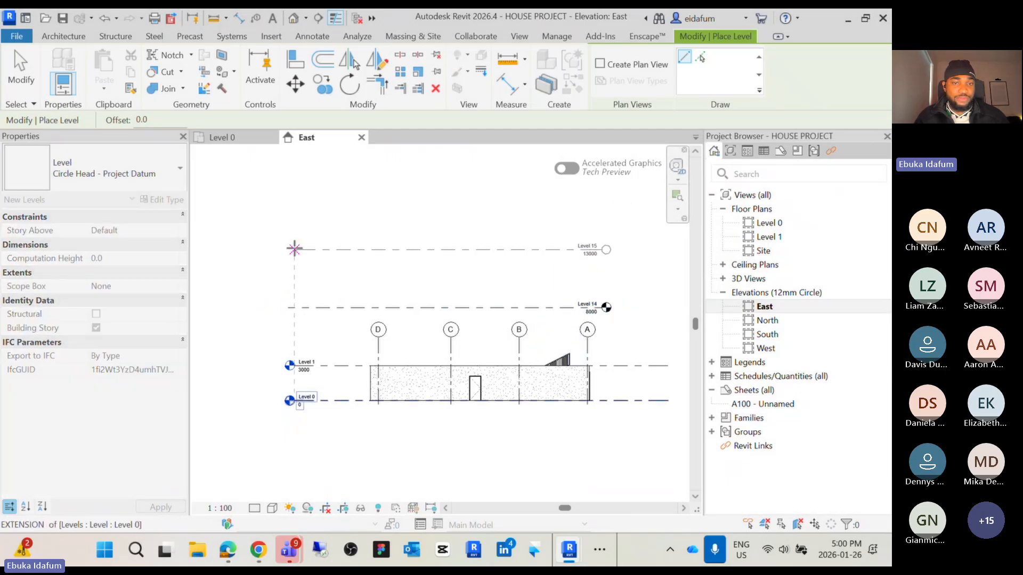
pyautogui.click(294, 248)
pyautogui.click(604, 203)
pyautogui.click(287, 203)
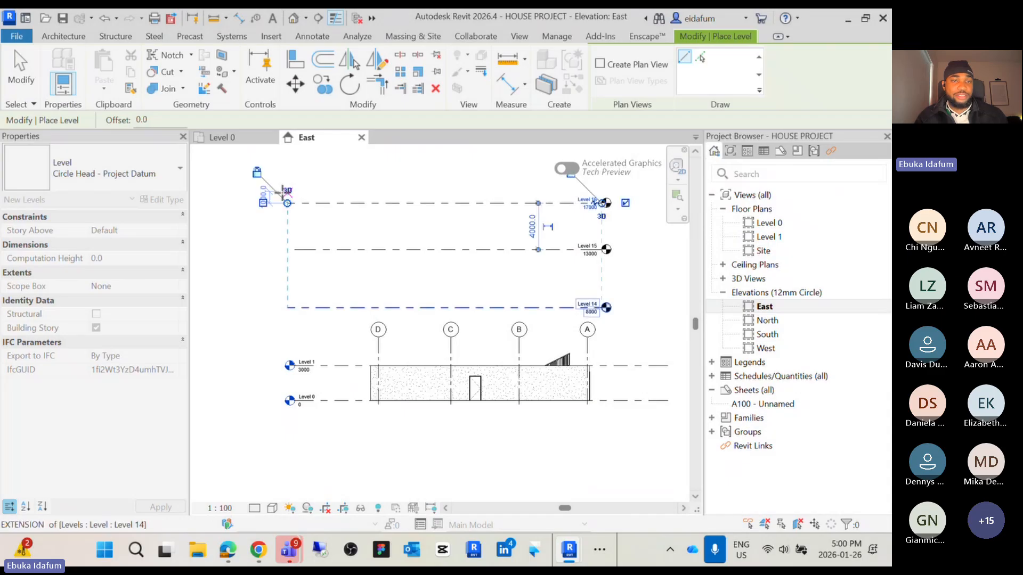
# Exit the Level tool and delete the three newly drawn levels
pyautogui.press('Escape')
pyautogui.press('Escape')
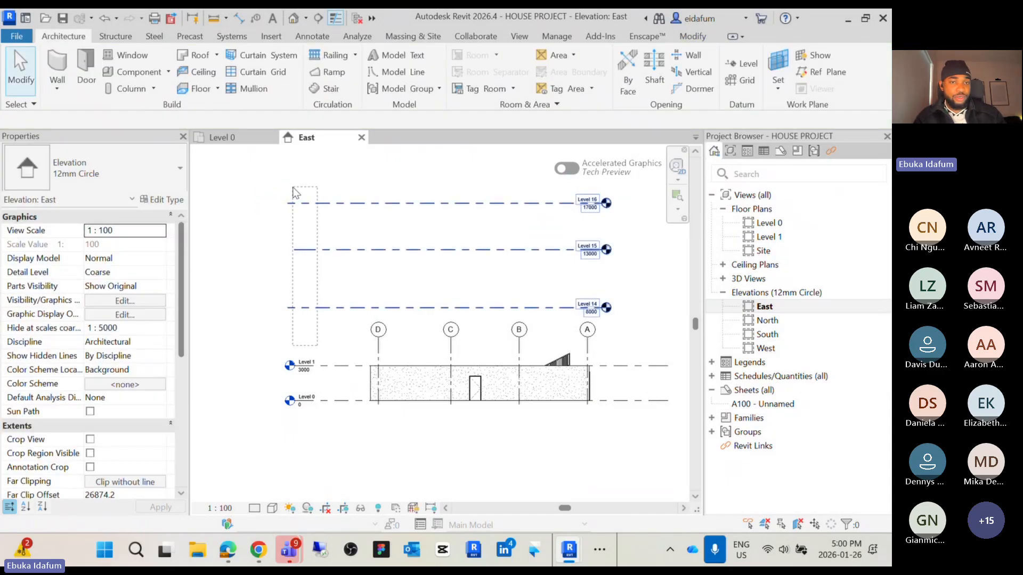
pyautogui.moveTo(296, 193); pyautogui.dragTo(296, 193)
pyautogui.press('Delete')
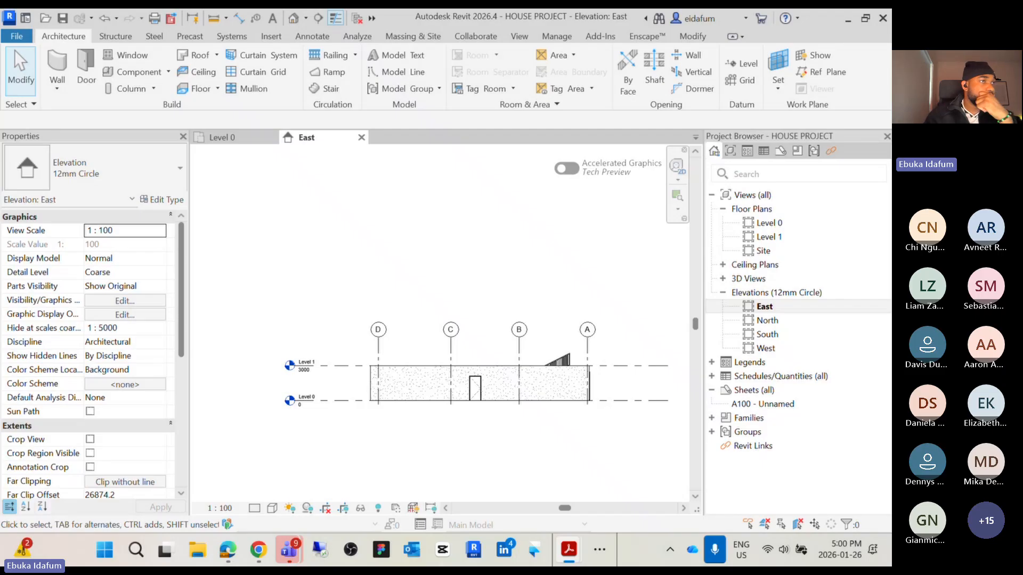
# Switch to the ARC 212 Week 2 presentation PDF showing the Creating & Modifying Levels slide
pyautogui.moveTo(1, 154); pyautogui.dragTo(610, 105)
pyautogui.click(698, 109)
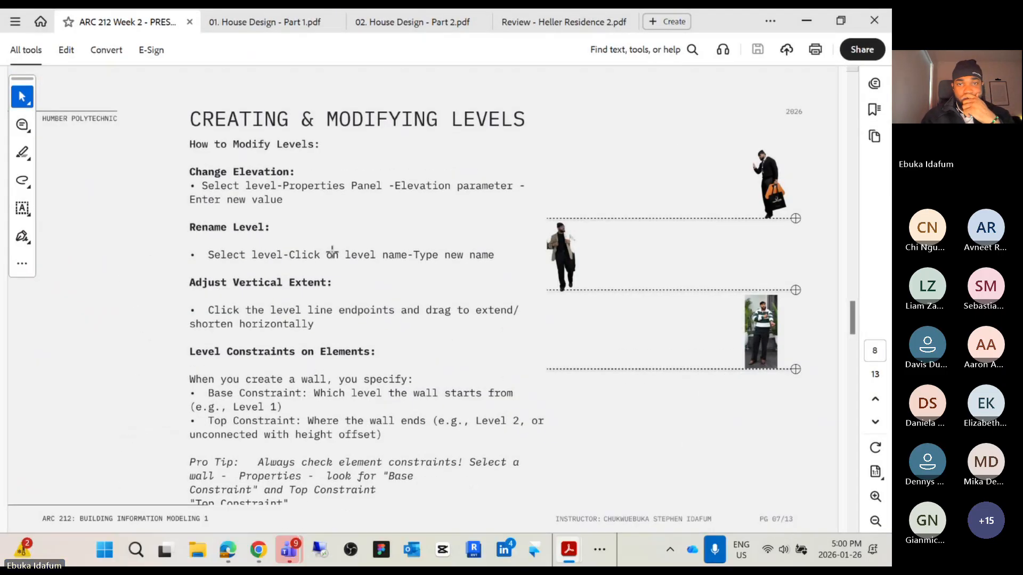
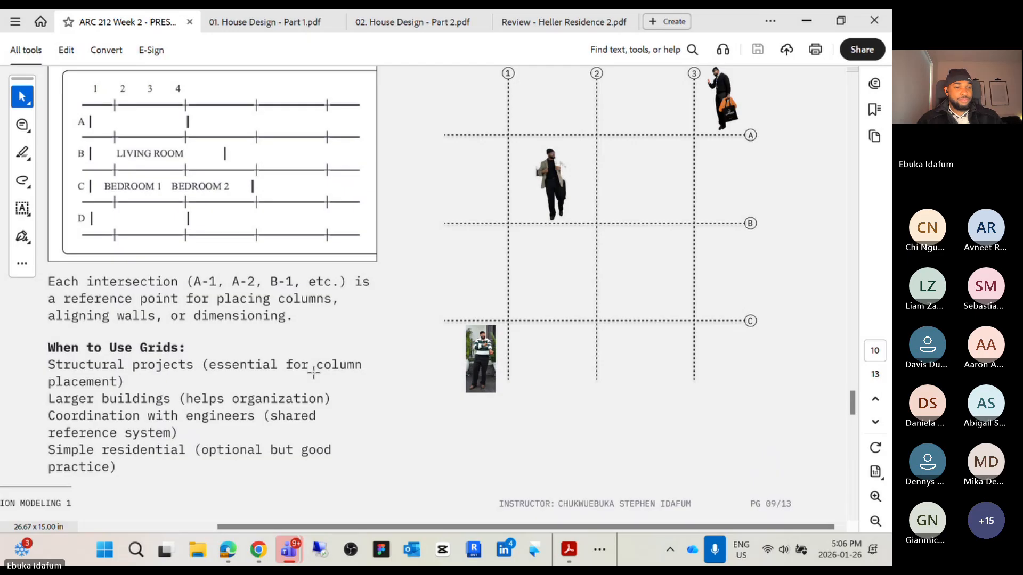
# Scroll the presentation to the Creating Grids slide
pyautogui.scroll(-2, 314, 373)
pyautogui.scroll(3, 317, 368)
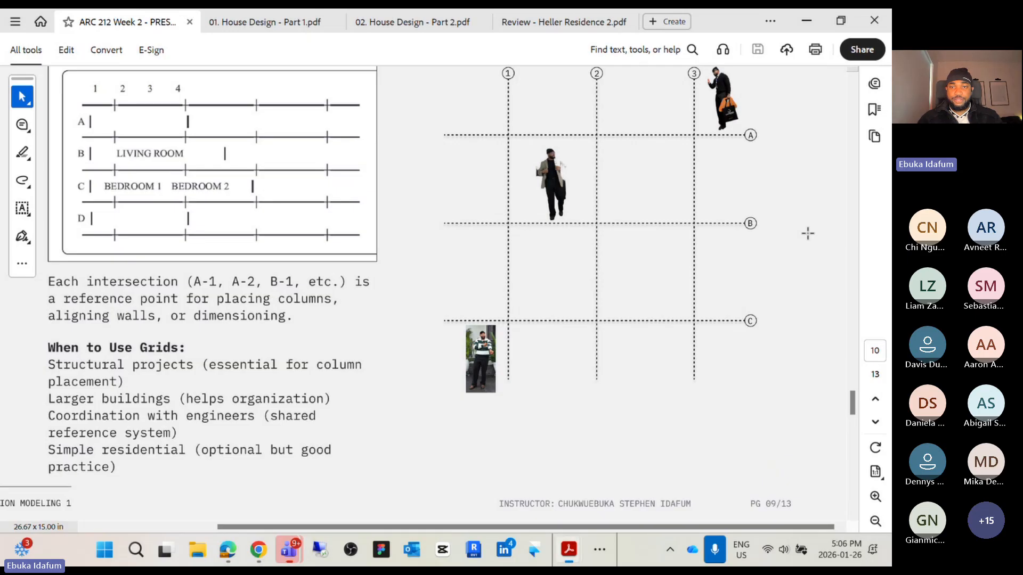
pyautogui.scroll(-2, 808, 233)
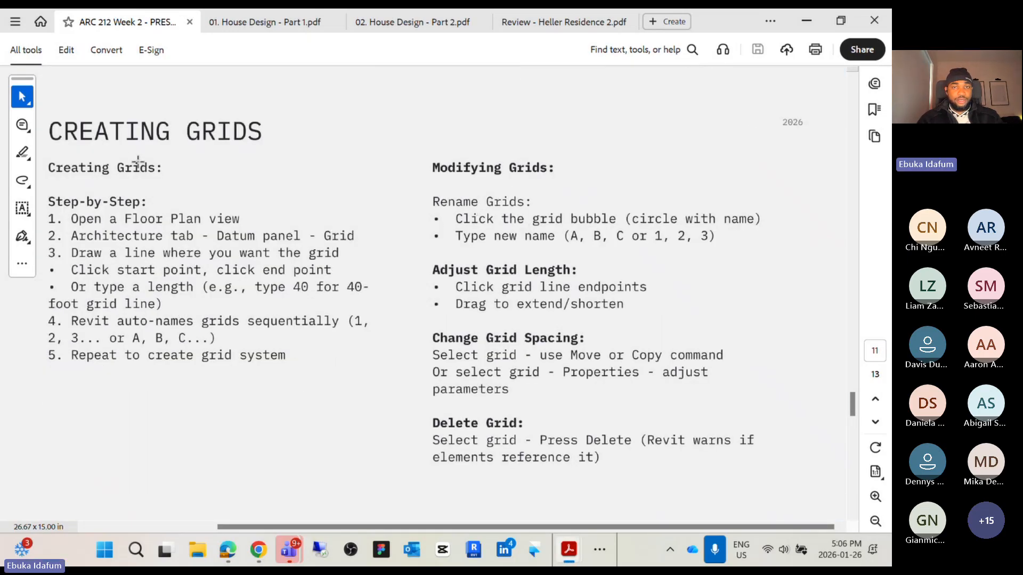
# Open the HOUSE PROJECT from the recent Revit files, choosing to continue opening it although it is in use
pyautogui.click(808, 26)
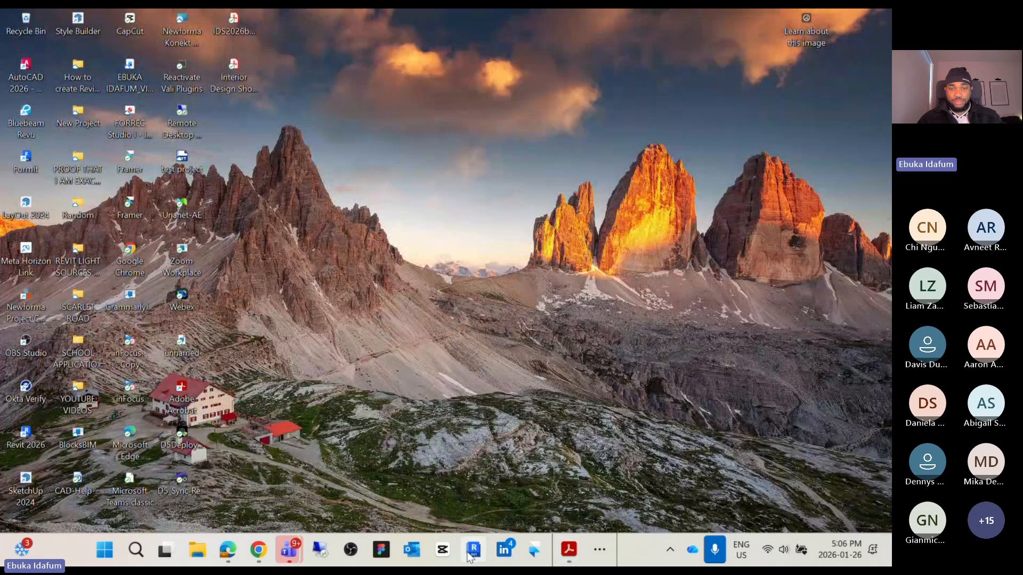
pyautogui.rightClick(471, 554)
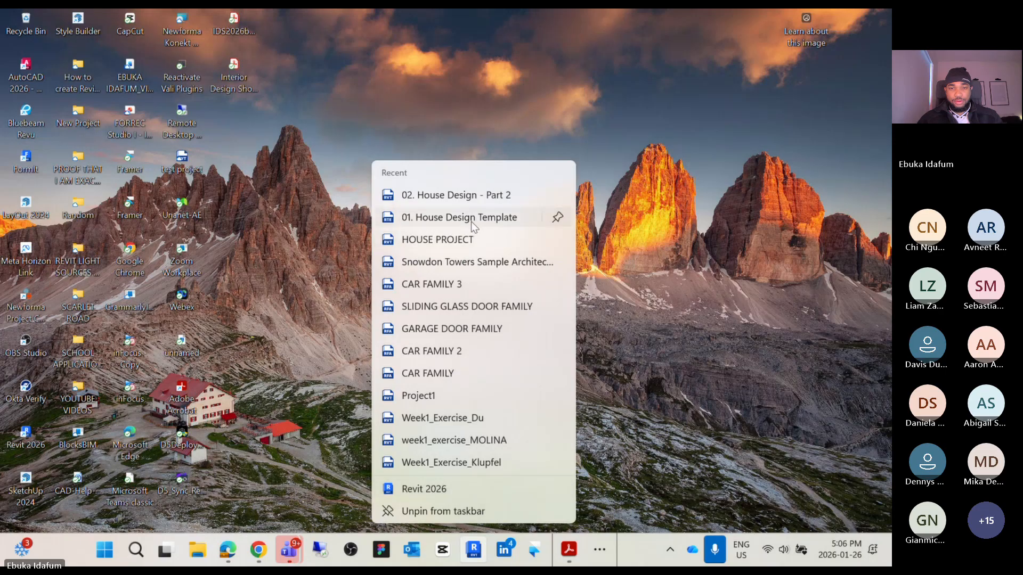
pyautogui.click(466, 241)
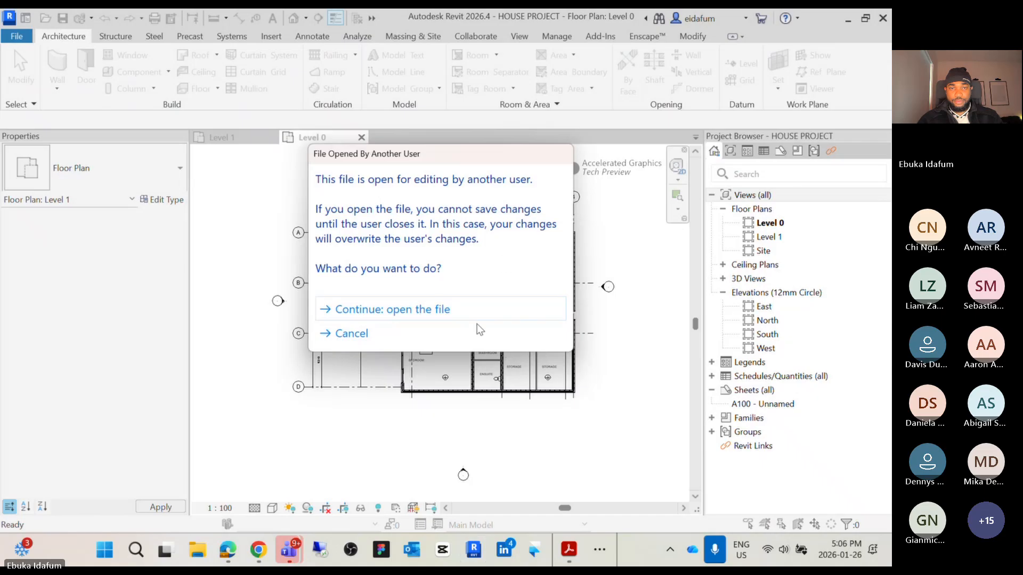
pyautogui.click(382, 318)
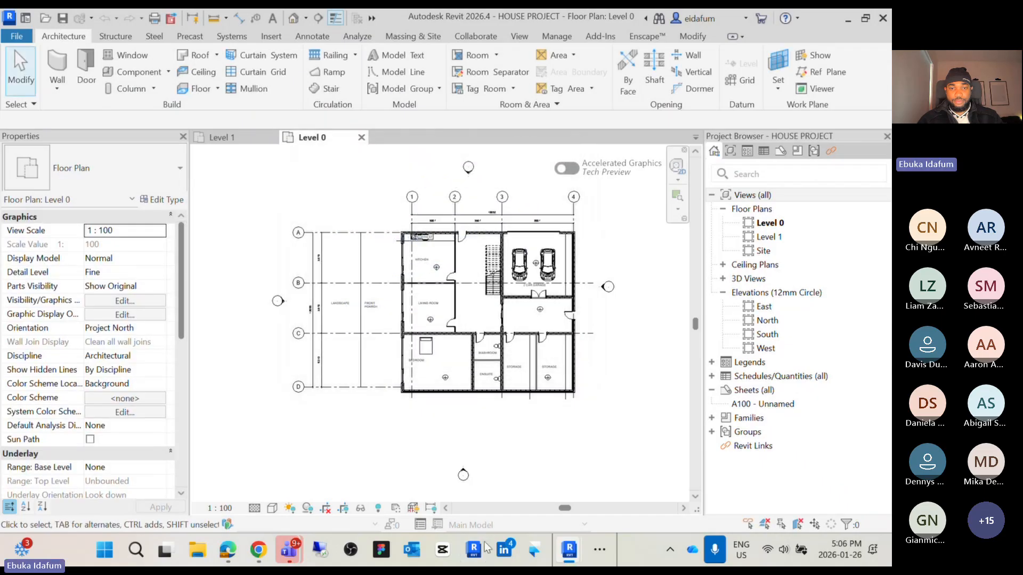
# Close the other Revit window showing the East elevation without saving changes to HOUSE PROJECT
pyautogui.moveTo(570, 558)
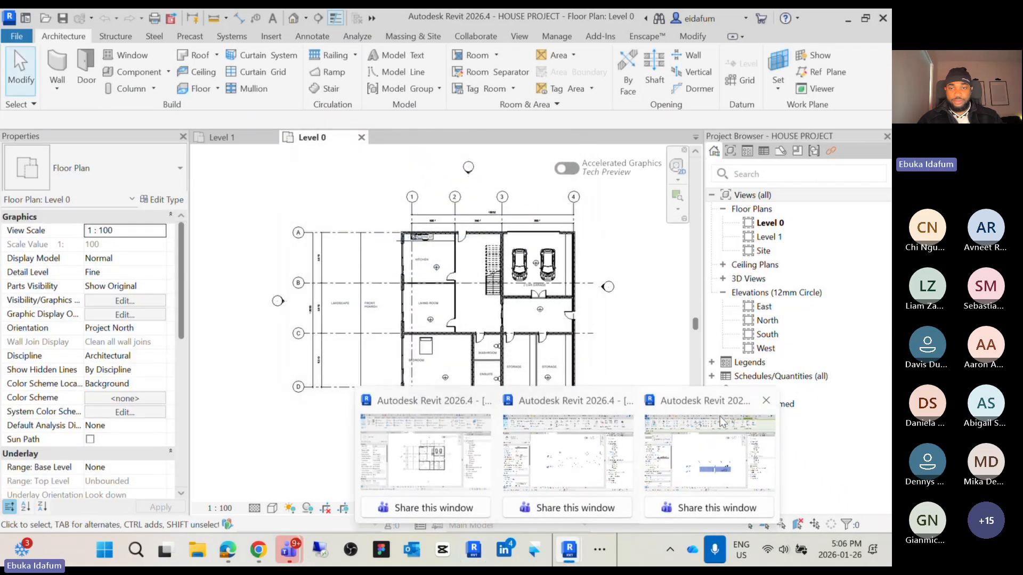
pyautogui.click(679, 420)
pyautogui.click(477, 287)
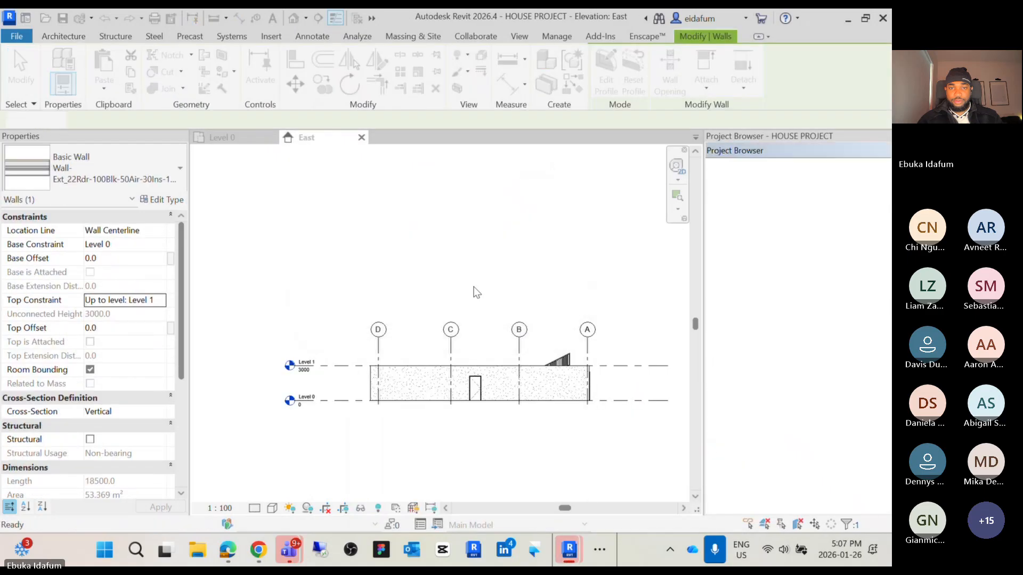
pyautogui.moveTo(571, 552)
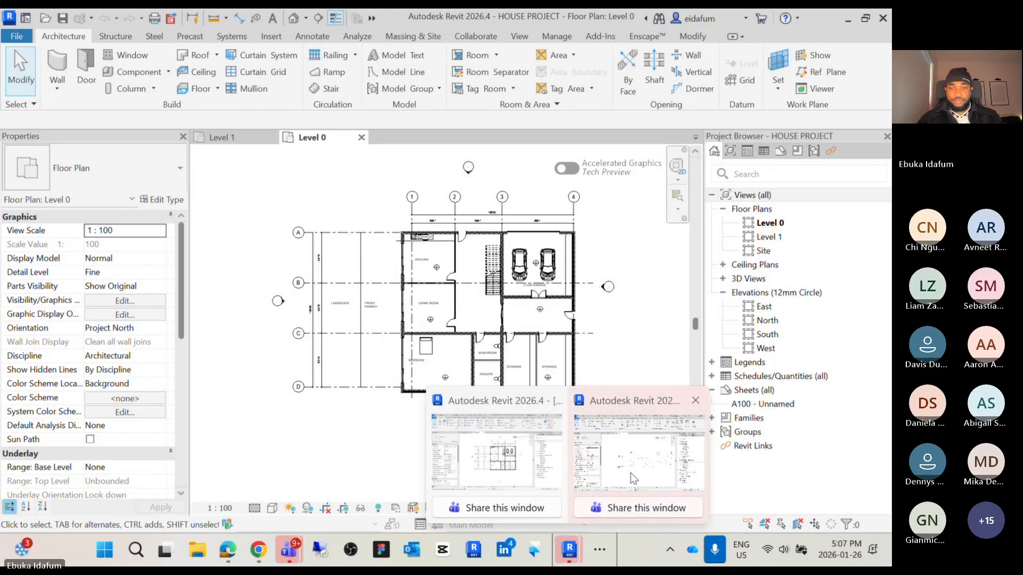
pyautogui.click(695, 400)
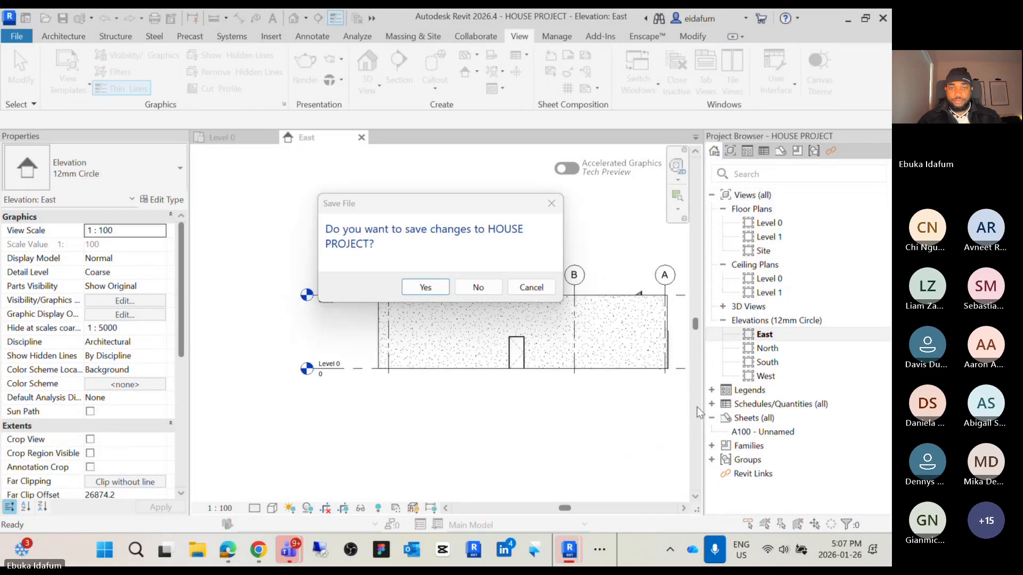
pyautogui.click(479, 286)
# Examine the Level 0 floor plan and its grid lines
pyautogui.moveTo(570, 554)
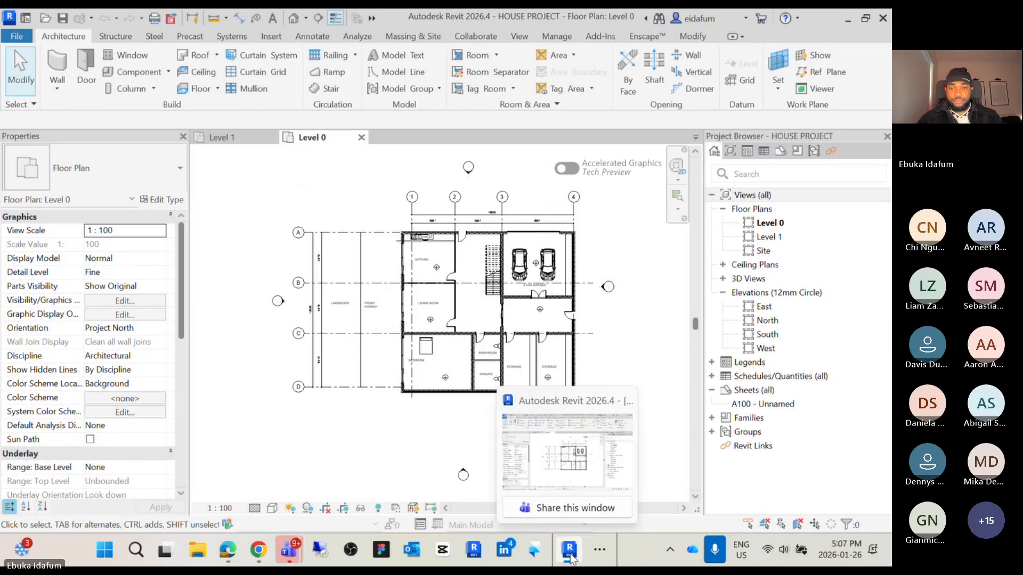
pyautogui.scroll(-1, 435, 329)
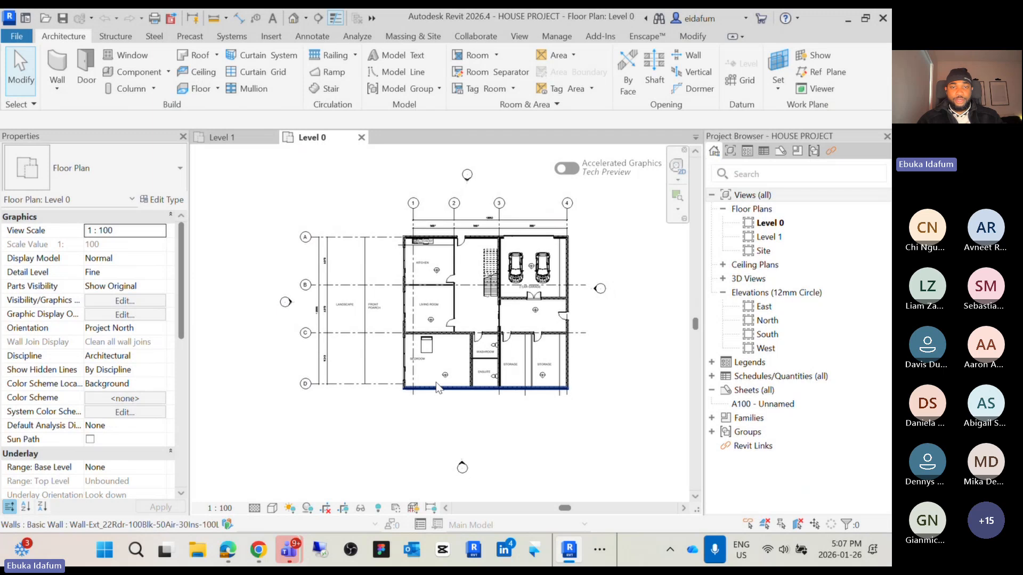
pyautogui.scroll(3, 616, 333)
pyautogui.scroll(-2, 634, 427)
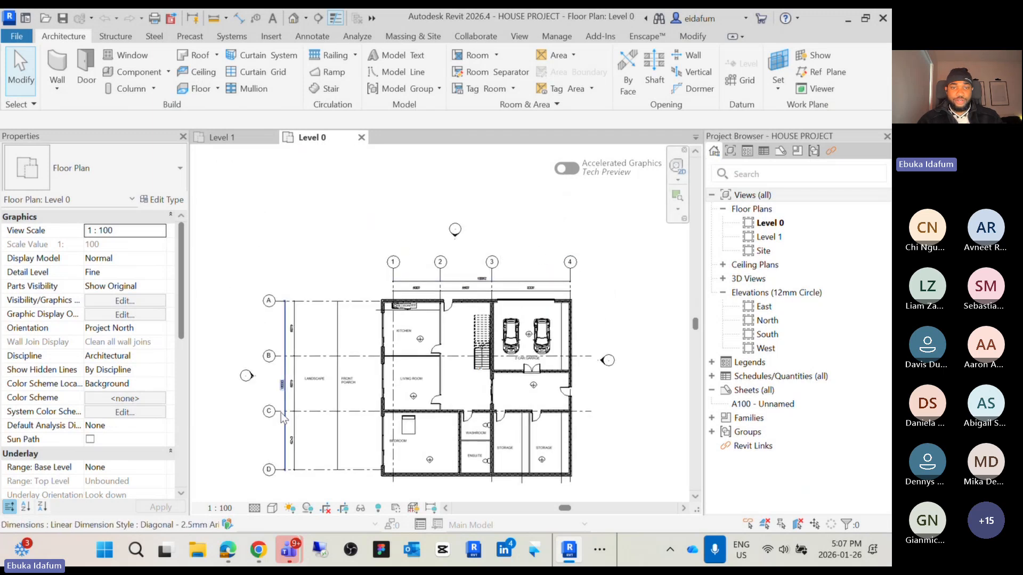
pyautogui.scroll(-3, 505, 392)
pyautogui.moveTo(505, 392); pyautogui.dragTo(353, 348, button='middle')
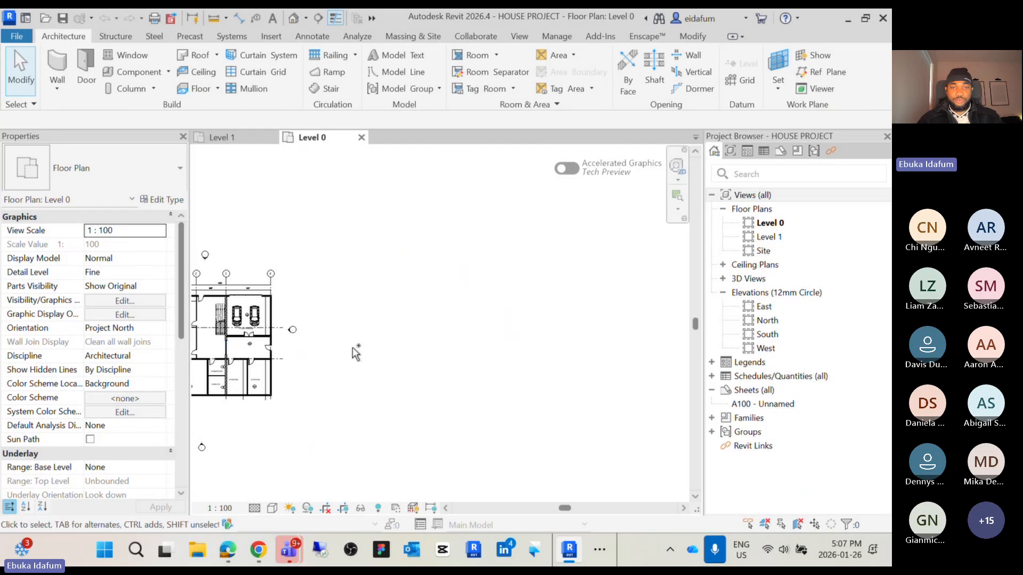
pyautogui.scroll(1, 450, 346)
pyautogui.scroll(3, 445, 346)
pyautogui.moveTo(442, 344); pyautogui.dragTo(539, 310, button='middle')
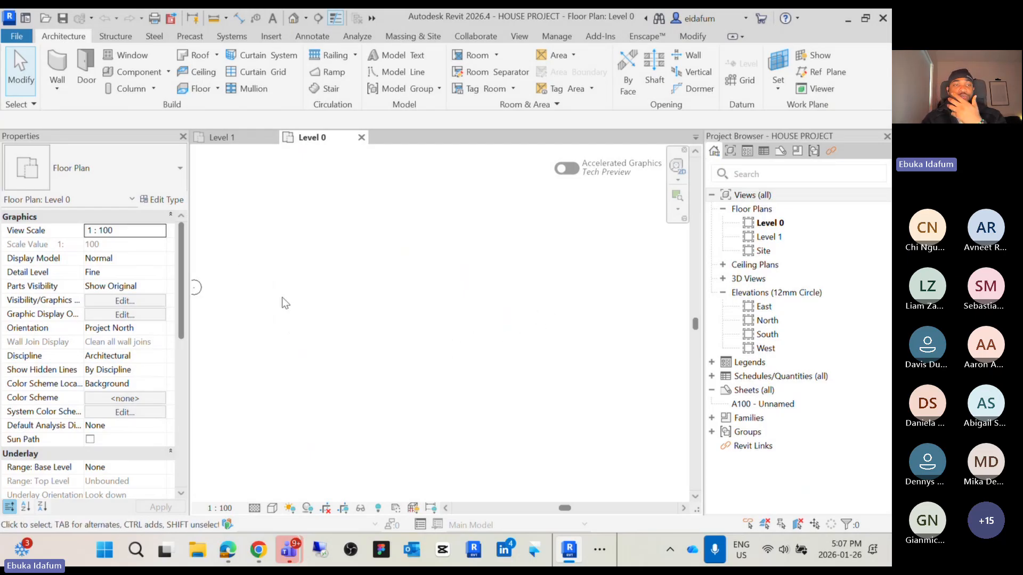
pyautogui.moveTo(285, 303); pyautogui.dragTo(646, 312, button='middle')
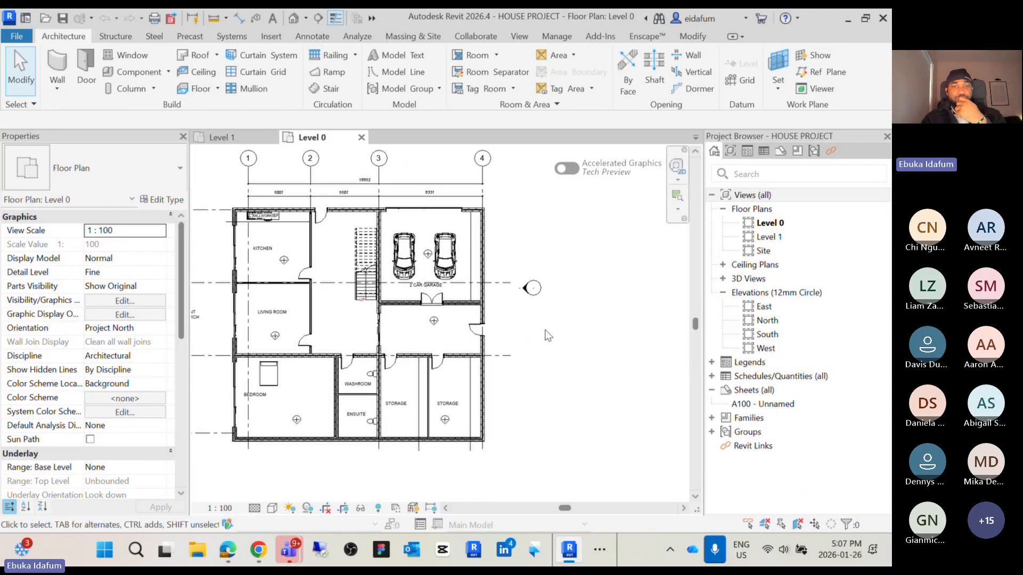
pyautogui.moveTo(545, 330); pyautogui.dragTo(677, 363, button='middle')
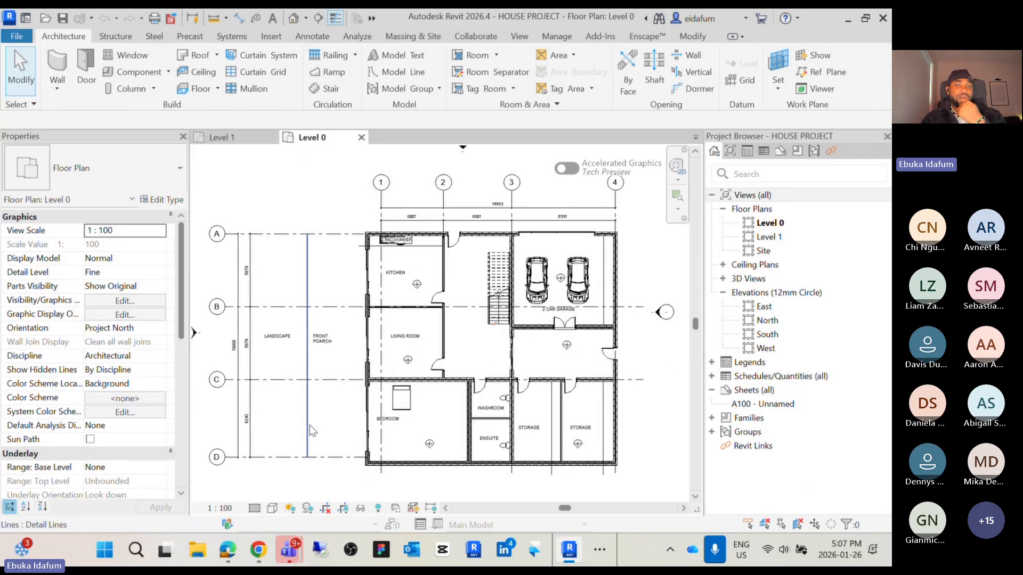
pyautogui.scroll(1, 299, 426)
pyautogui.scroll(-3, 401, 309)
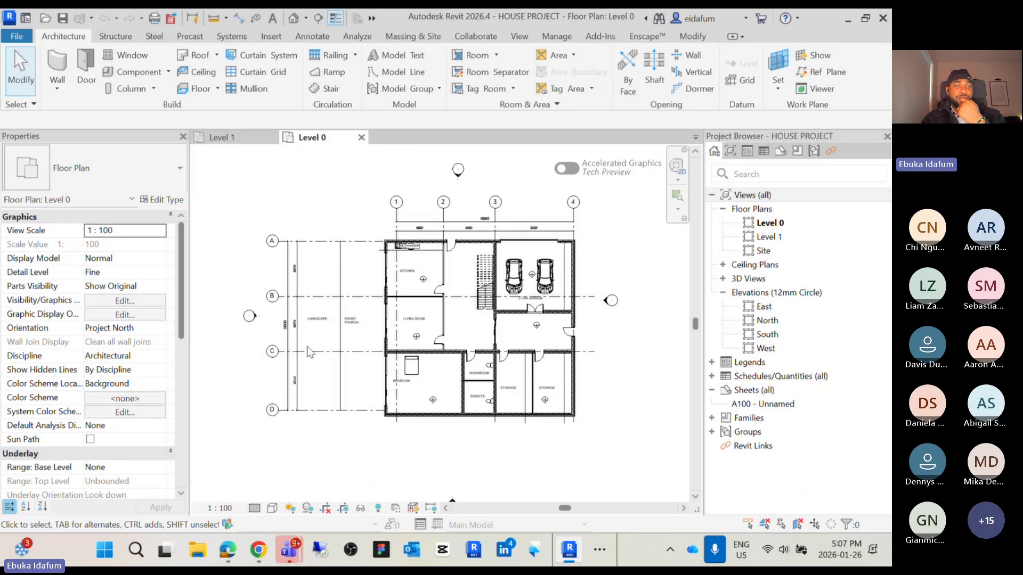
# Align grid 1 to the kitchen's exterior wall with the Align tool
pyautogui.scroll(2, 298, 351)
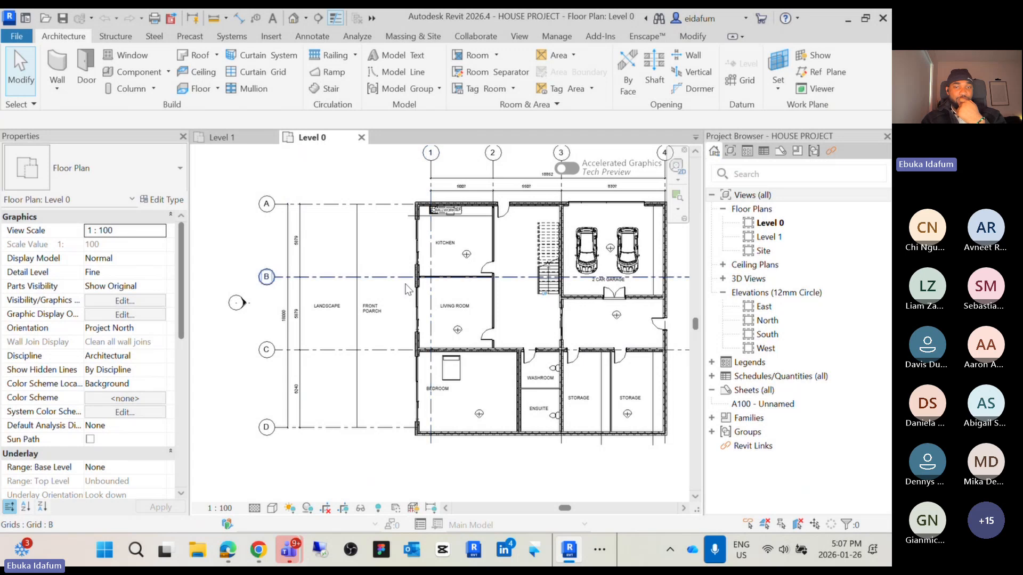
pyautogui.scroll(5, 432, 195)
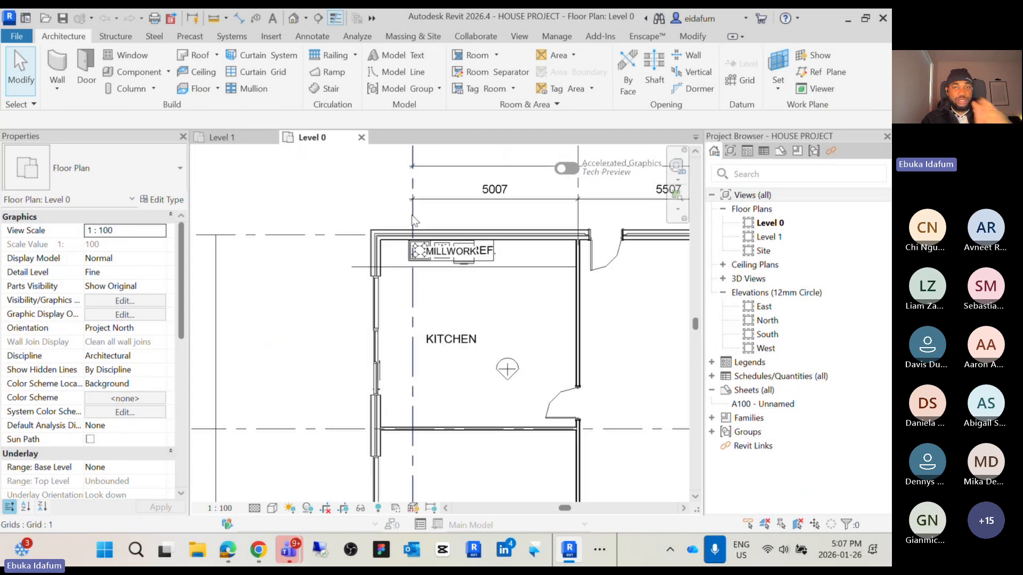
pyautogui.press('a')
pyautogui.press('l')
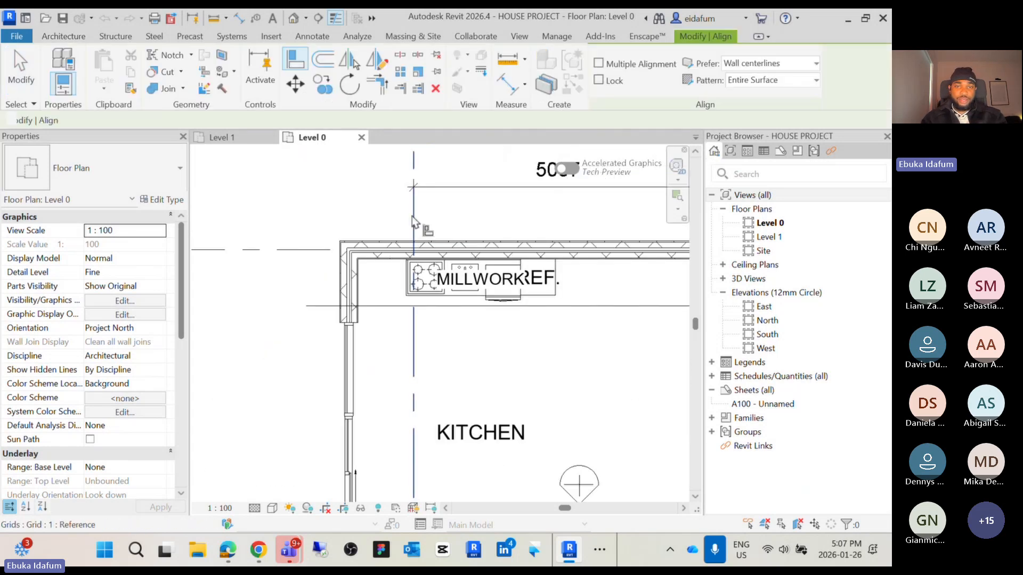
pyautogui.click(349, 297)
pyautogui.click(414, 333)
pyautogui.scroll(-8, 421, 336)
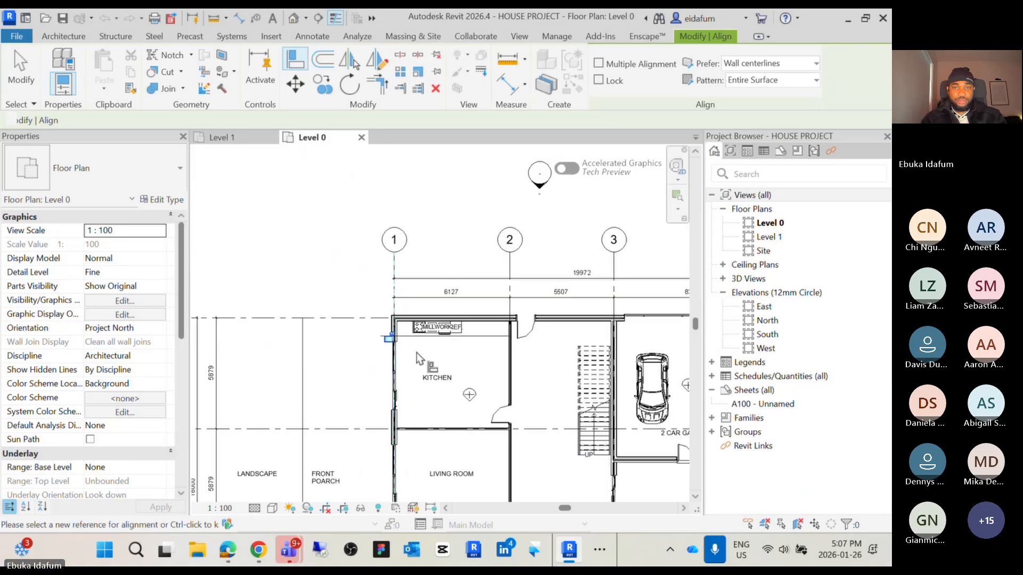
pyautogui.press('Escape')
pyautogui.press('Escape')
# Draw three vertical grids east of the floor plan with the Grid tool
pyautogui.moveTo(573, 393); pyautogui.dragTo(471, 390, button='middle')
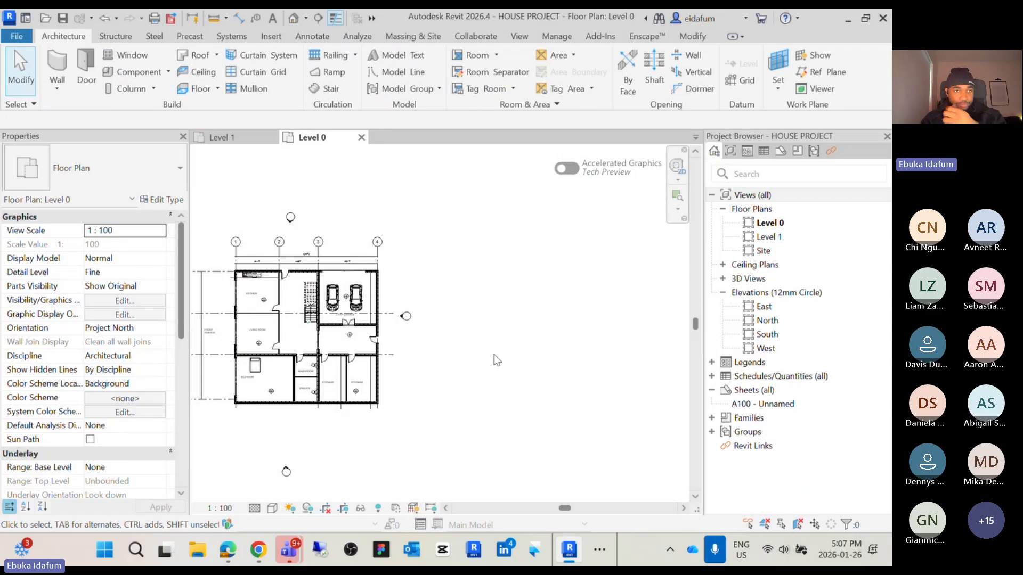
pyautogui.click(747, 81)
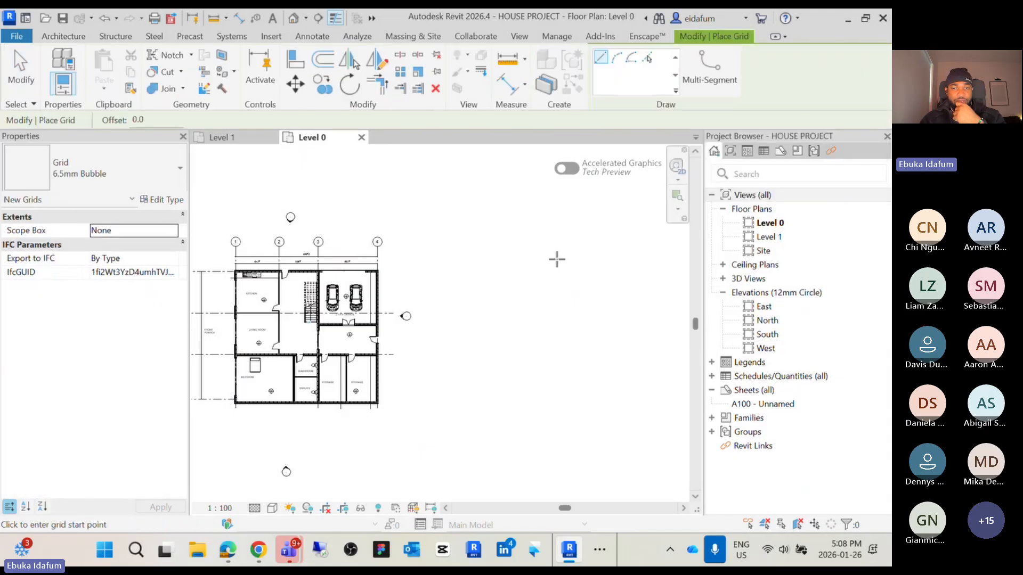
pyautogui.click(542, 236)
pyautogui.click(541, 399)
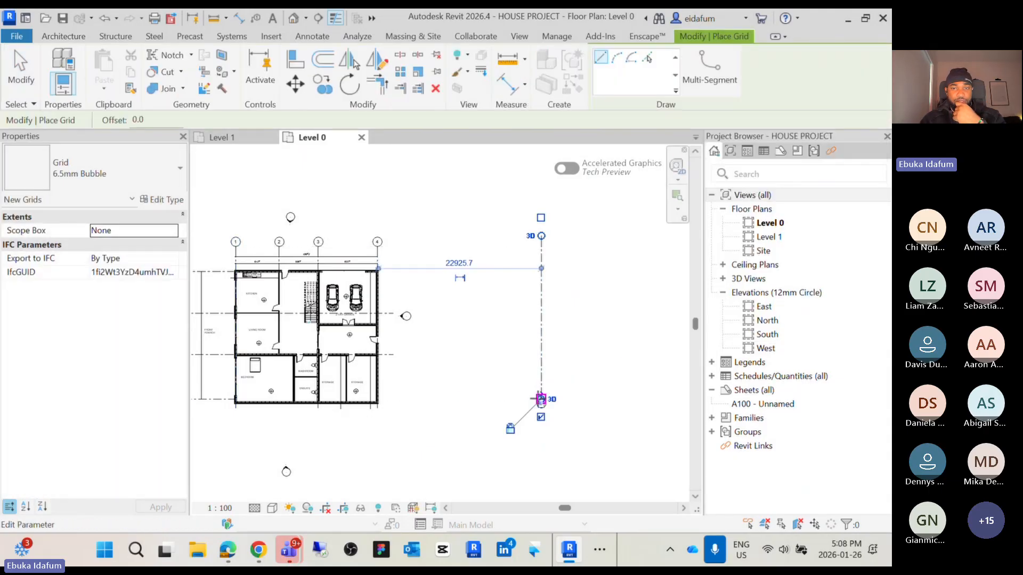
pyautogui.click(585, 236)
pyautogui.click(584, 399)
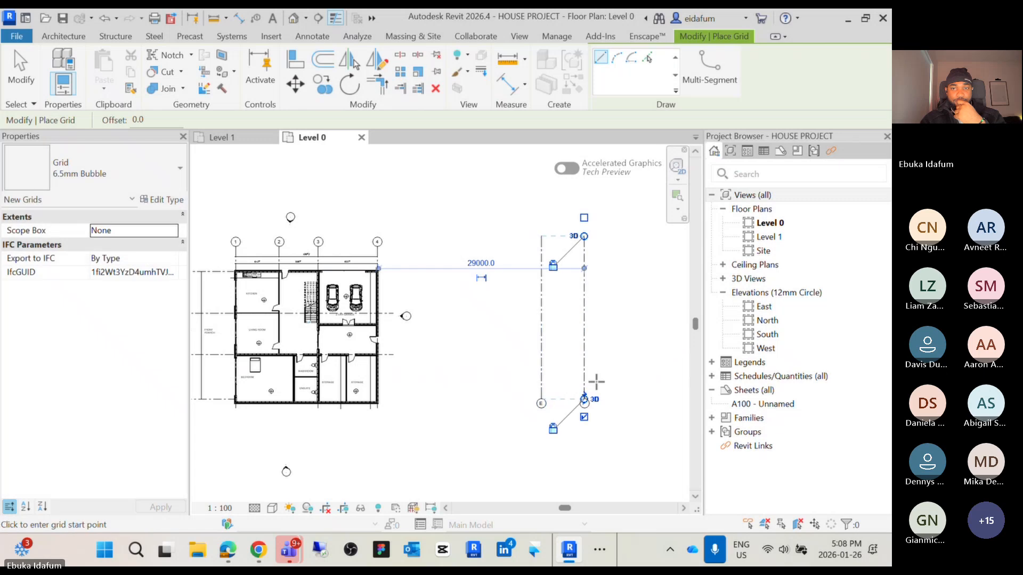
pyautogui.click(620, 247)
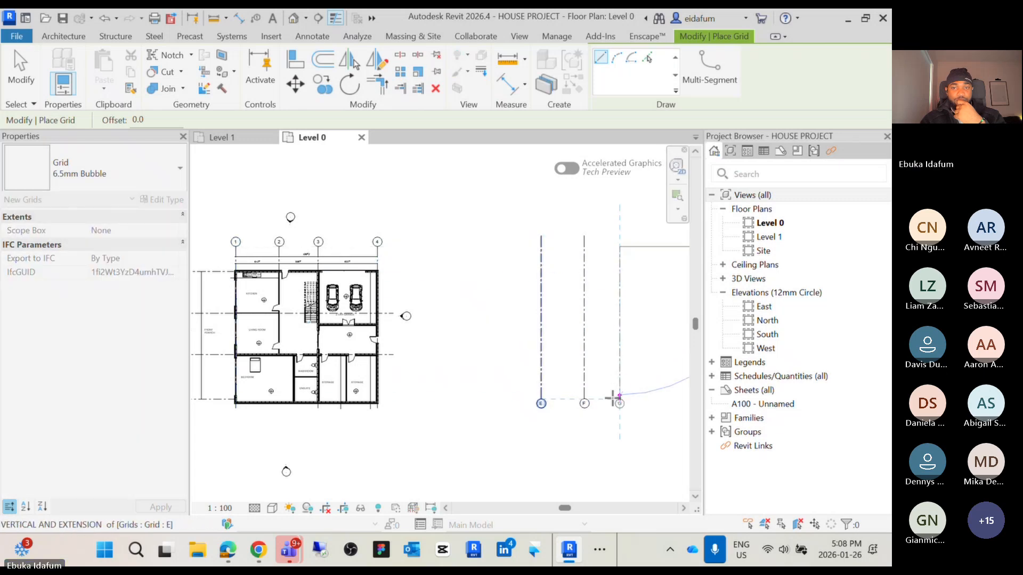
pyautogui.click(620, 399)
# Draw three horizontal grids crossing the new vertical grids, then exit the Grid tool
pyautogui.scroll(3, 586, 392)
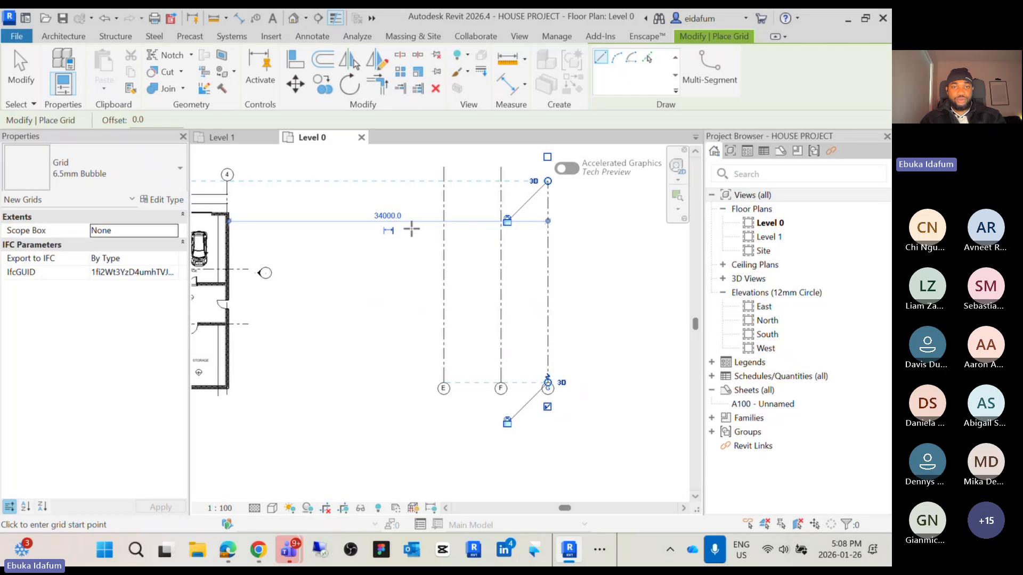
pyautogui.scroll(-2, 412, 229)
pyautogui.click(401, 250)
pyautogui.click(540, 249)
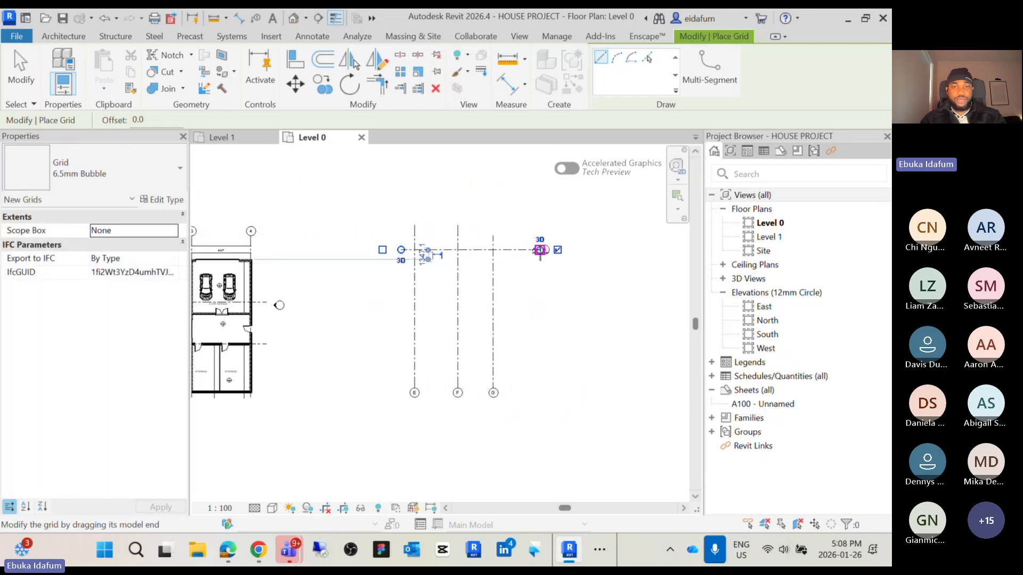
pyautogui.click(392, 296)
pyautogui.click(547, 295)
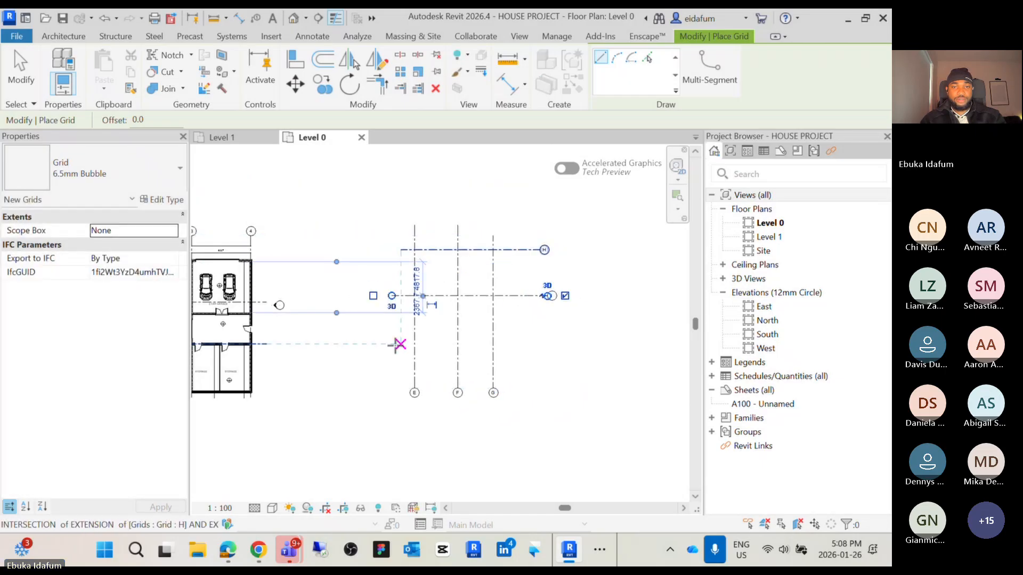
pyautogui.click(391, 358)
pyautogui.click(547, 359)
pyautogui.press('Escape')
pyautogui.press('Escape')
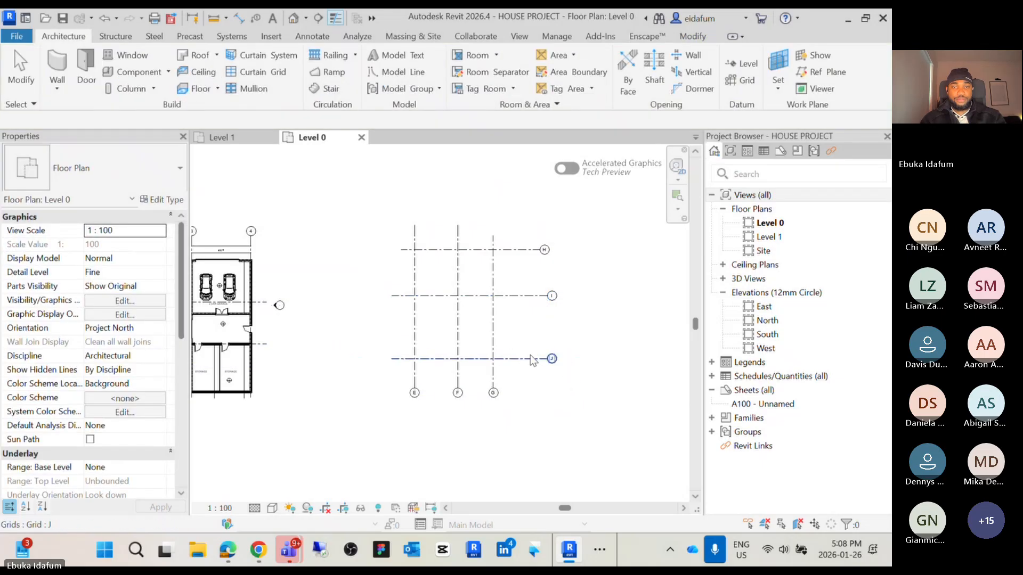
# Select grids H and I together and delete them
pyautogui.scroll(1, 510, 350)
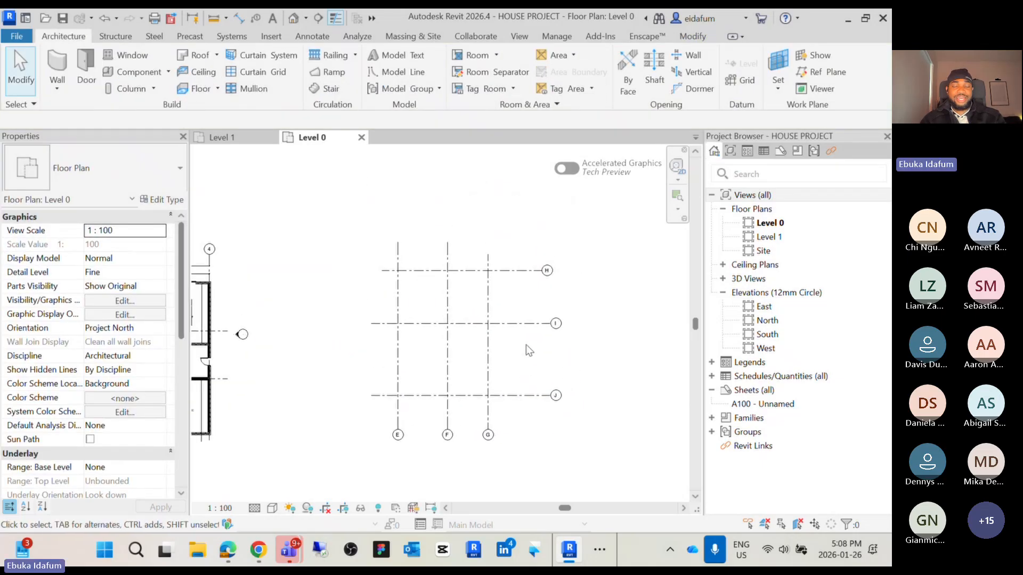
pyautogui.scroll(1, 527, 345)
pyautogui.moveTo(576, 353); pyautogui.dragTo(524, 233)
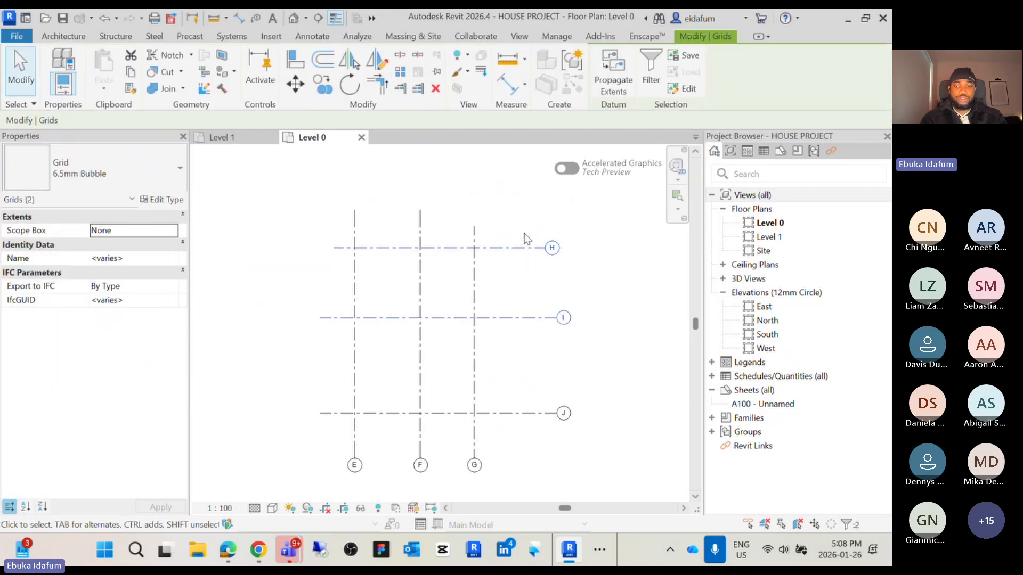
pyautogui.press('Delete')
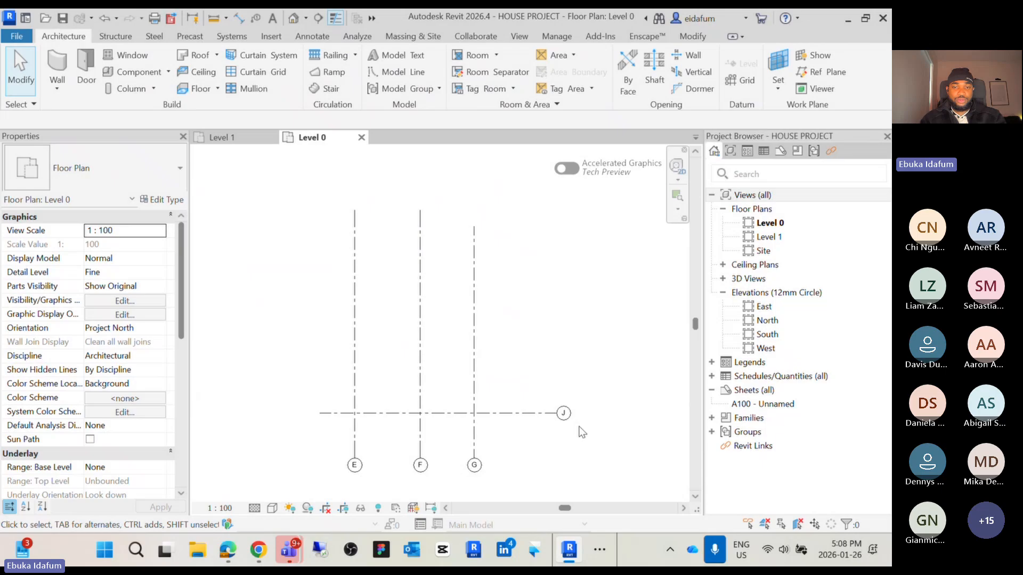
# Copy grid J upward several times with the multiple Copy option to create grids K, L and M
pyautogui.click(512, 416)
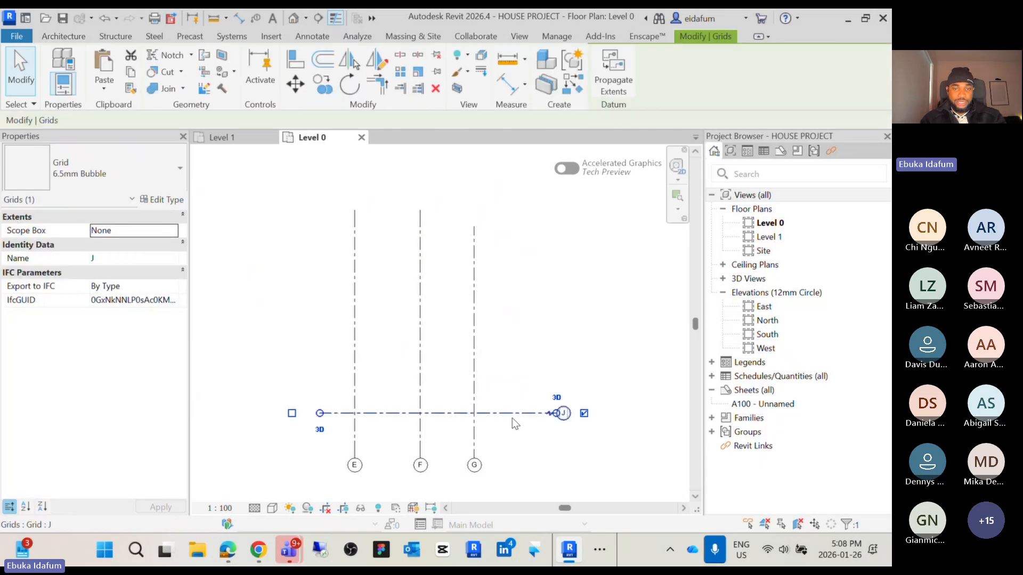
pyautogui.click(322, 84)
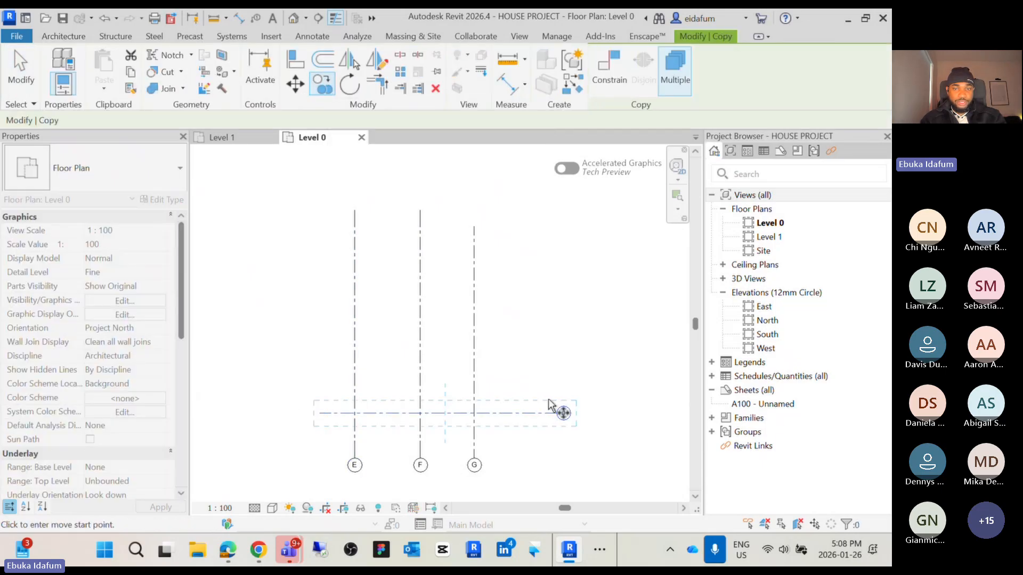
pyautogui.click(517, 413)
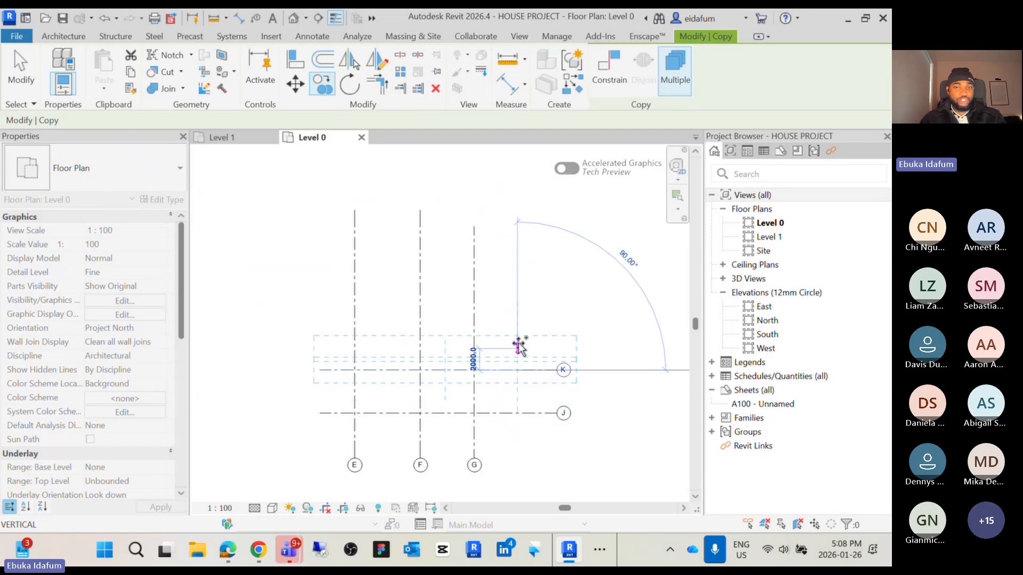
pyautogui.click(517, 370)
pyautogui.click(519, 261)
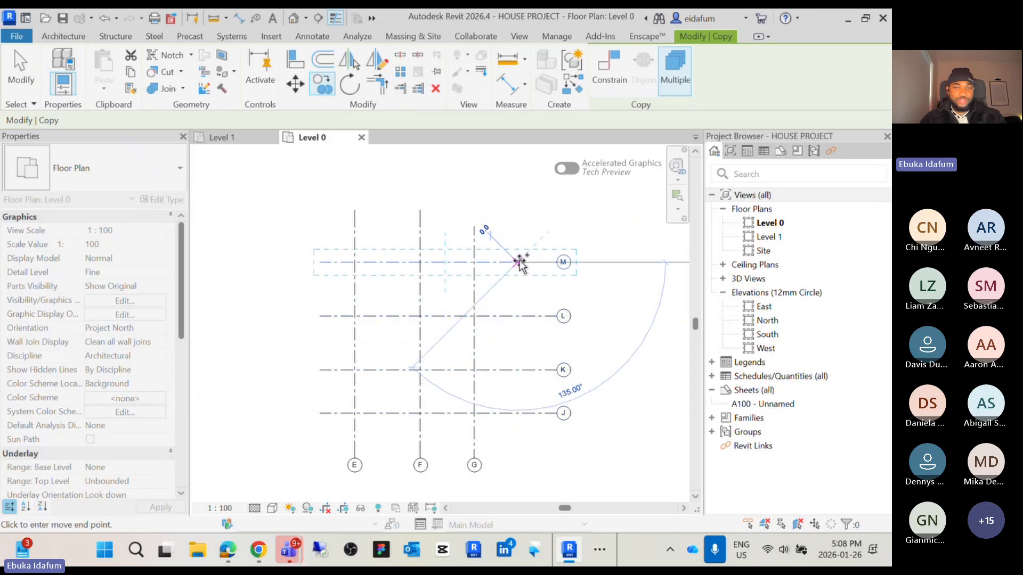
pyautogui.press('Escape')
pyautogui.press('Escape')
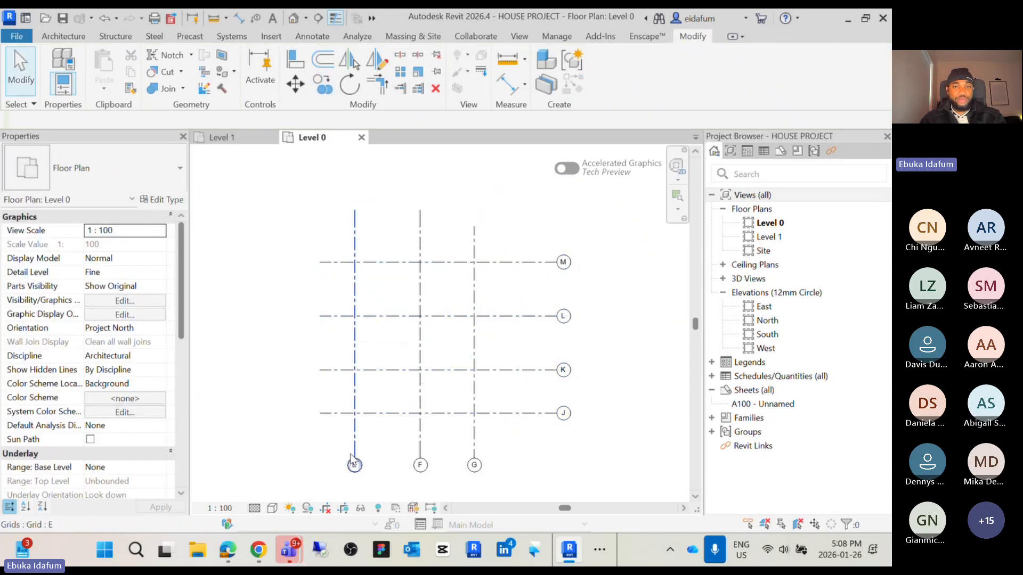
# Turn on the top-end bubbles of vertical grids E, F and G
pyautogui.click(355, 228)
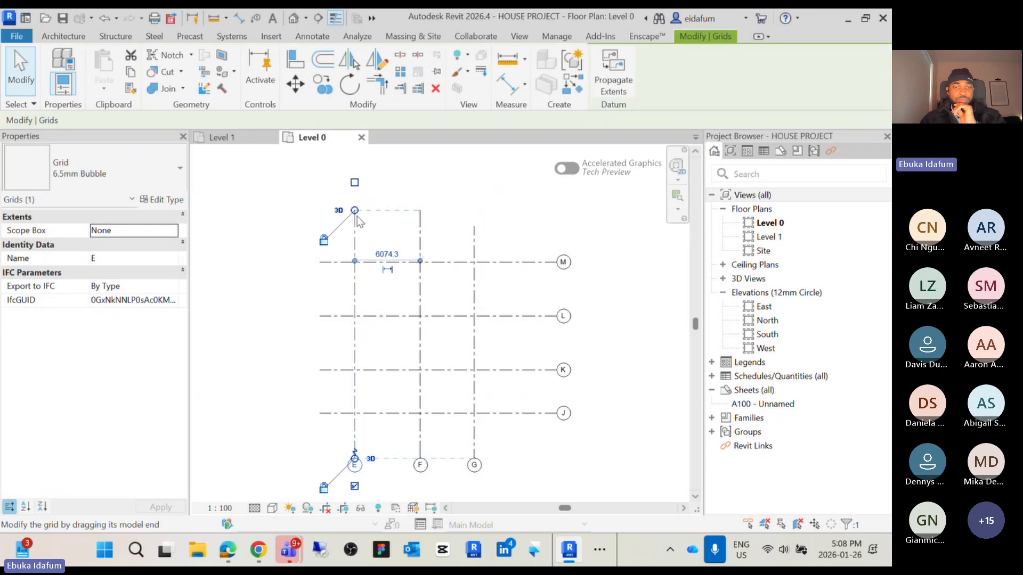
pyautogui.click(420, 240)
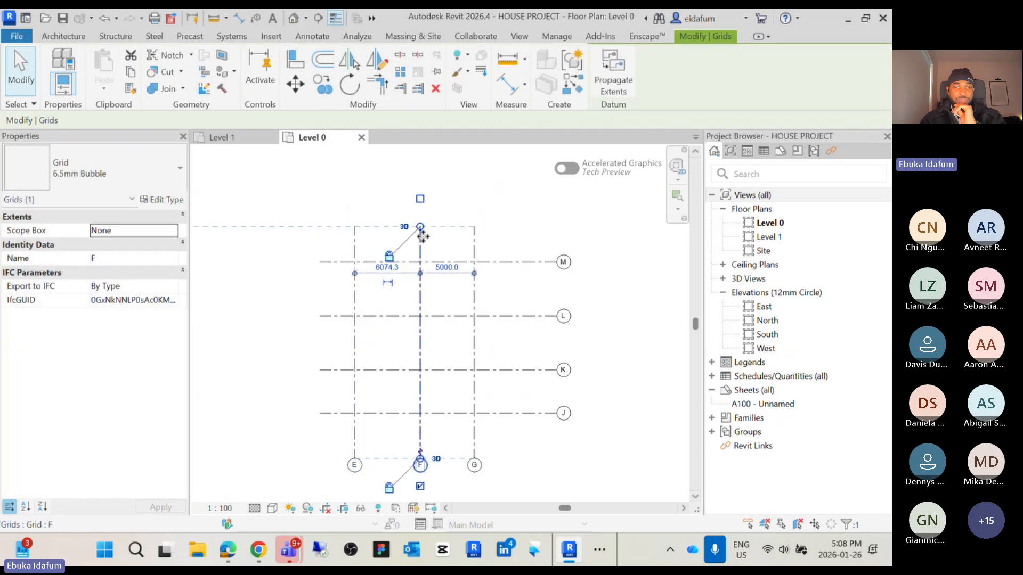
pyautogui.click(356, 242)
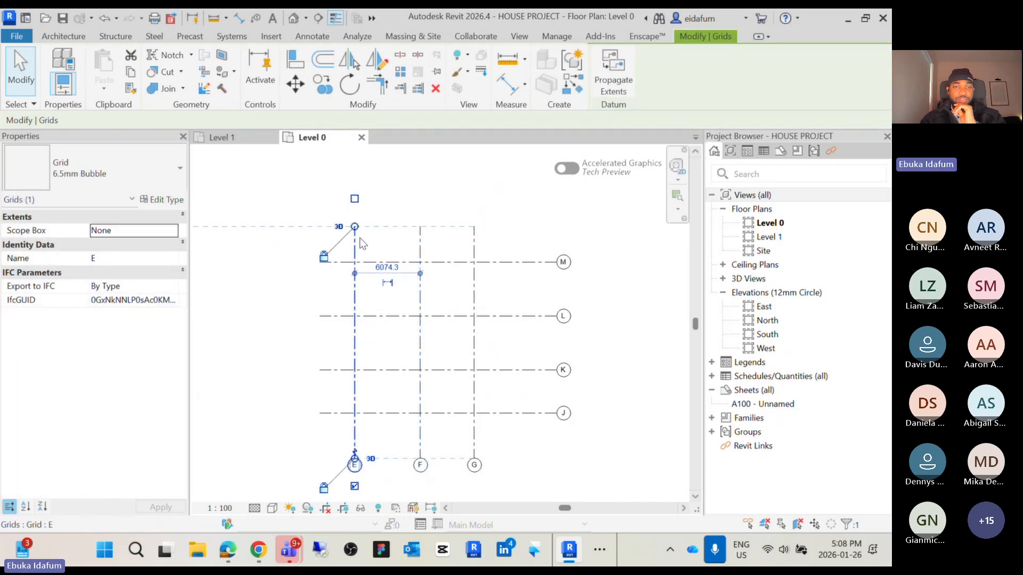
pyautogui.click(355, 198)
pyautogui.click(420, 237)
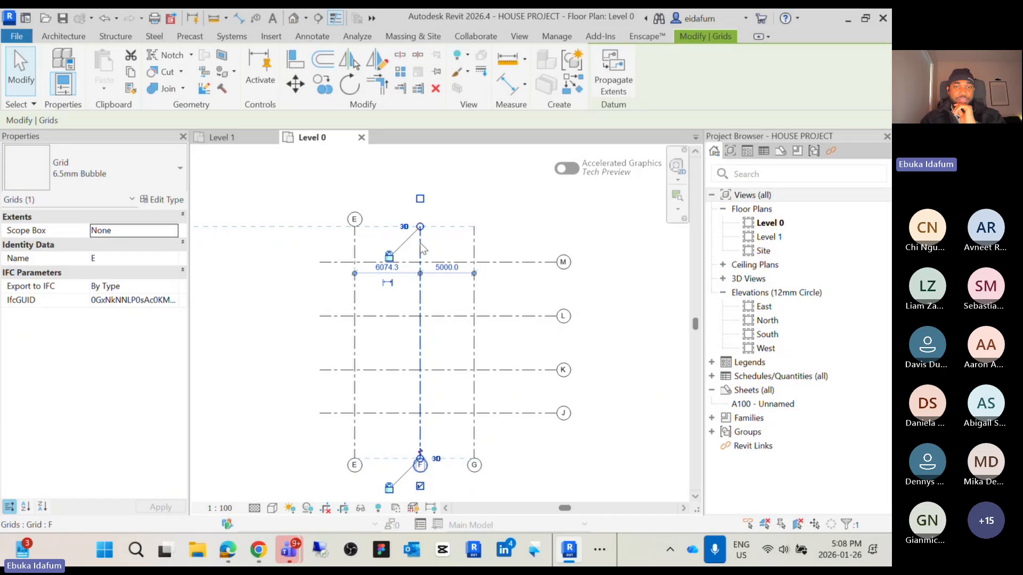
pyautogui.click(420, 199)
pyautogui.click(474, 237)
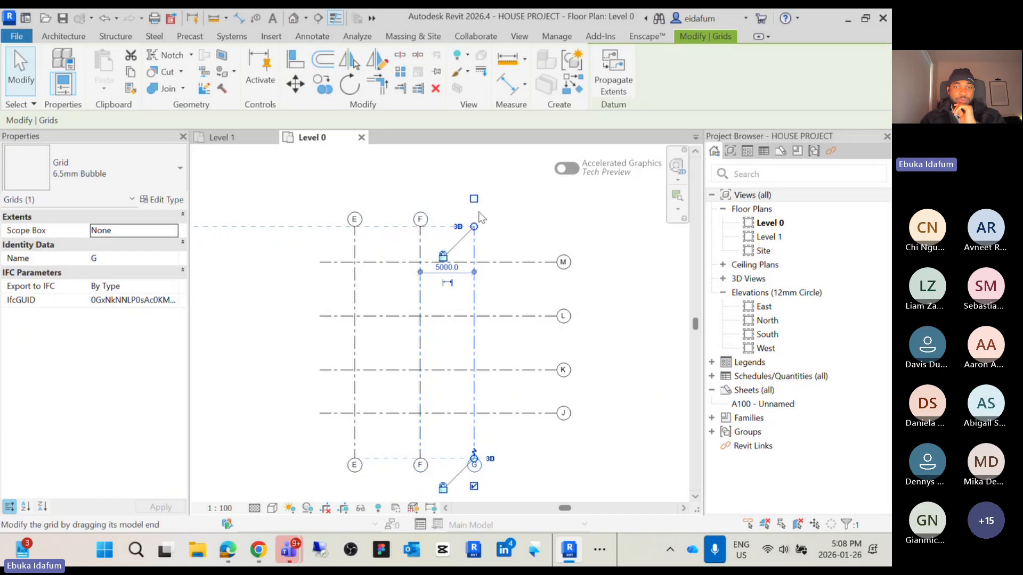
pyautogui.click(473, 198)
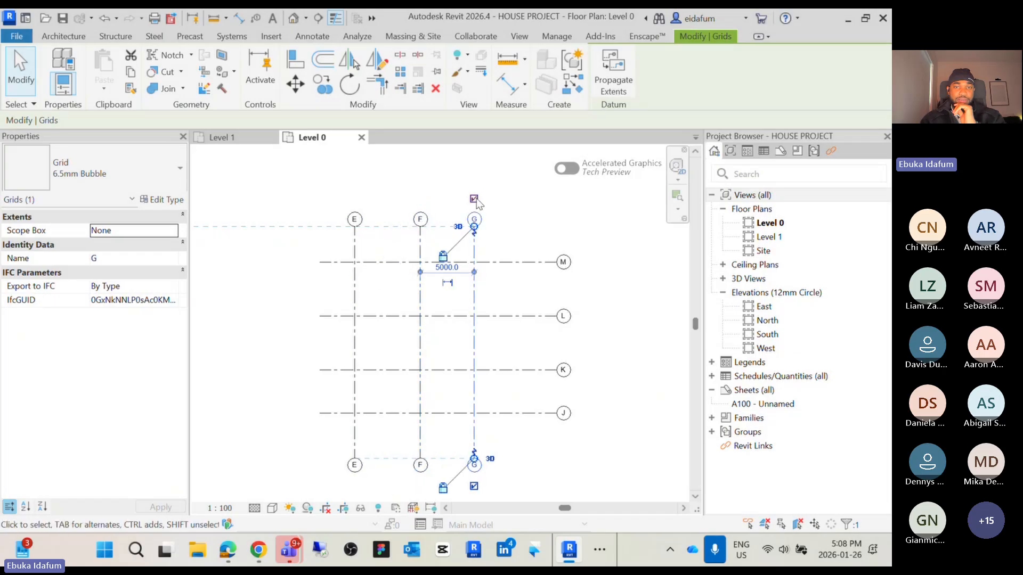
# Turn on the left-end bubbles of horizontal grids M, L, K and J
pyautogui.click(338, 263)
pyautogui.click(292, 262)
pyautogui.click(341, 316)
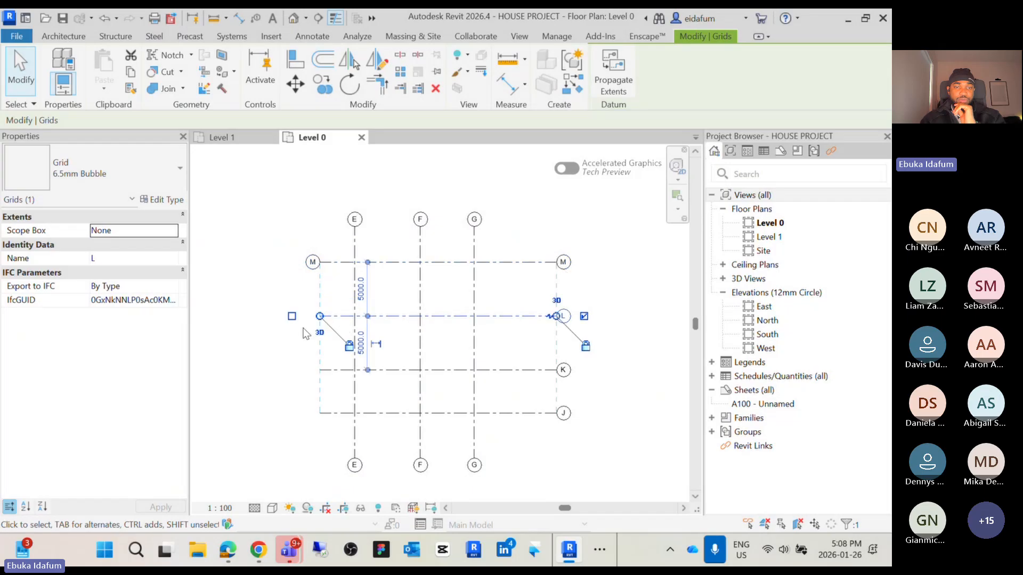
pyautogui.click(292, 316)
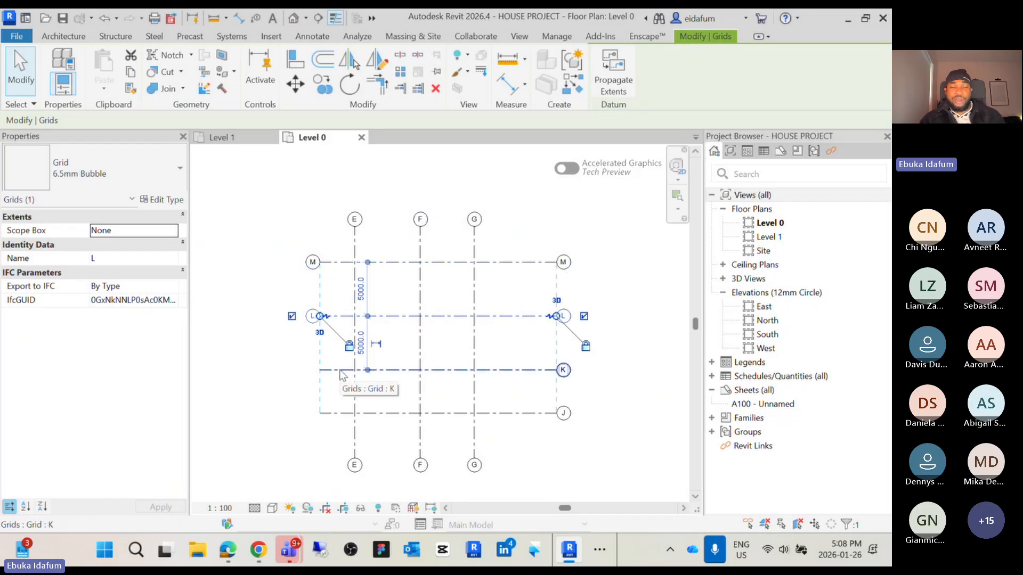
pyautogui.click(340, 371)
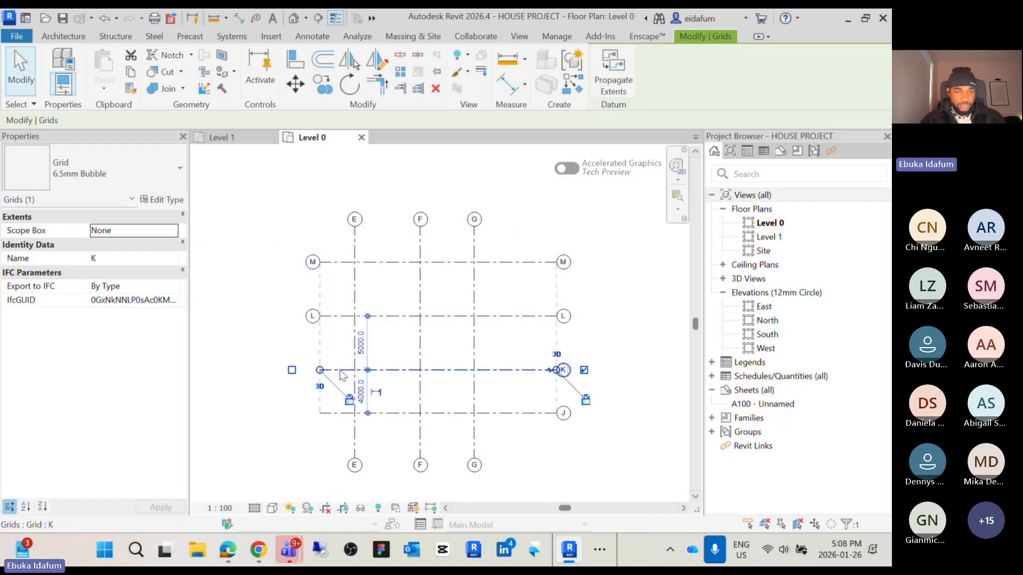
pyautogui.click(292, 370)
pyautogui.click(333, 421)
pyautogui.click(335, 414)
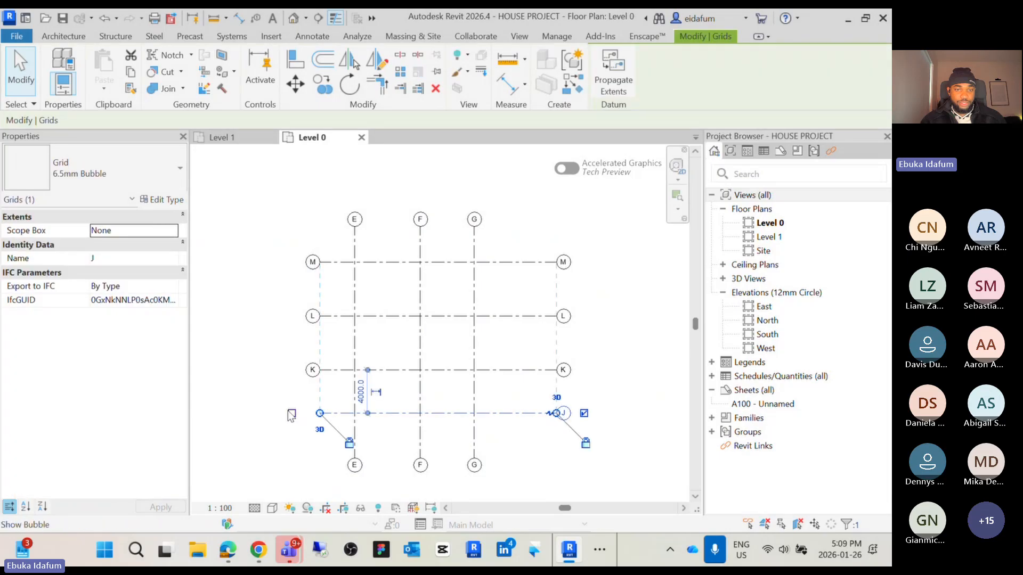
pyautogui.click(306, 417)
pyautogui.click(352, 414)
pyautogui.click(292, 413)
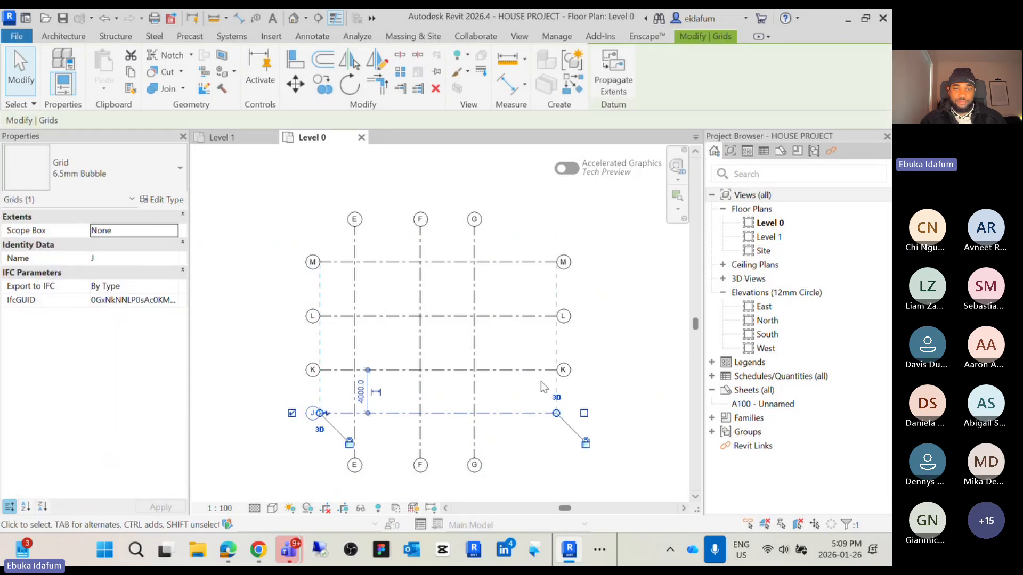
# Hide the right-end bubbles of horizontal grids K, L and M
pyautogui.click(554, 370)
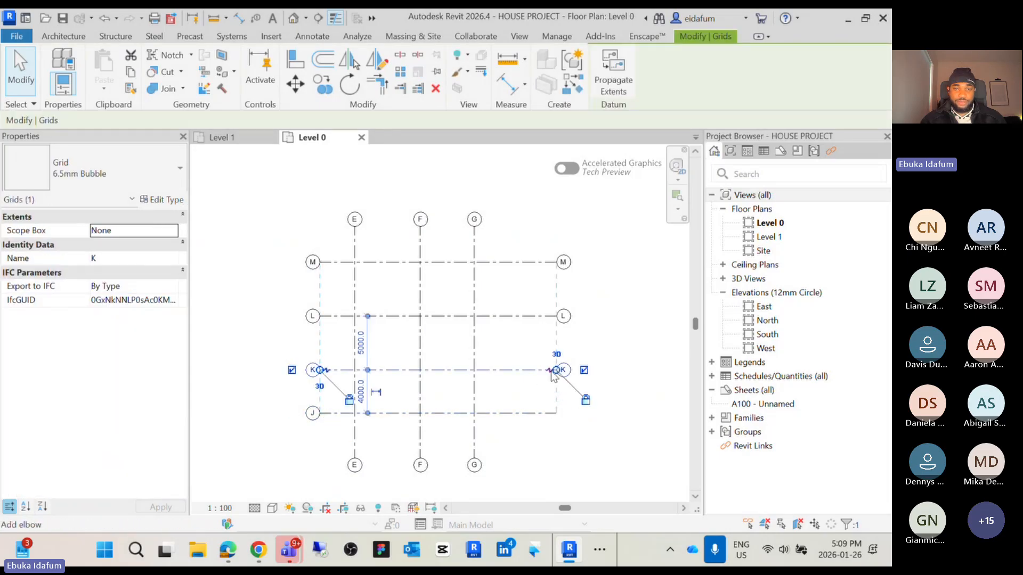
pyautogui.click(534, 317)
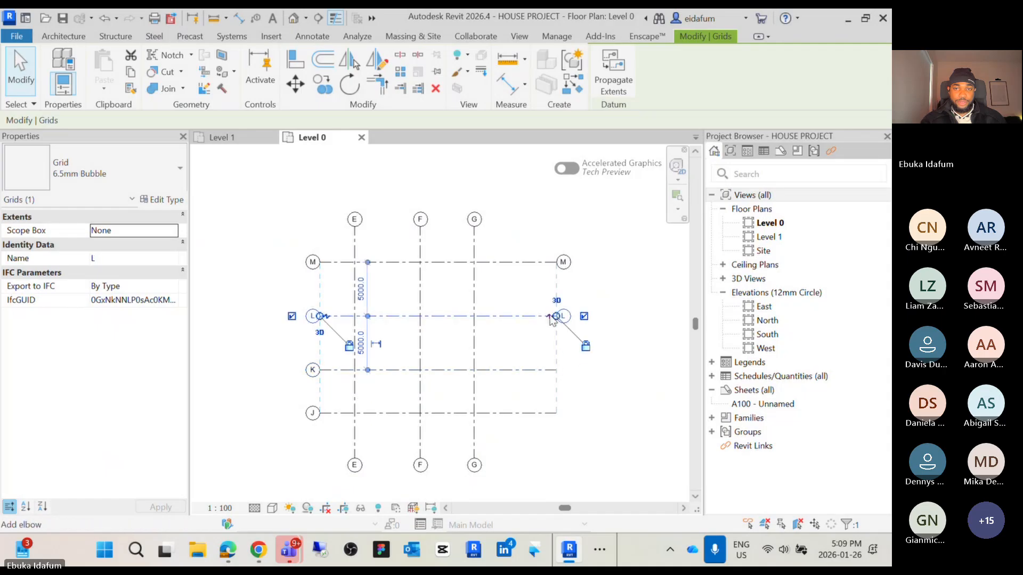
pyautogui.click(519, 263)
pyautogui.click(584, 263)
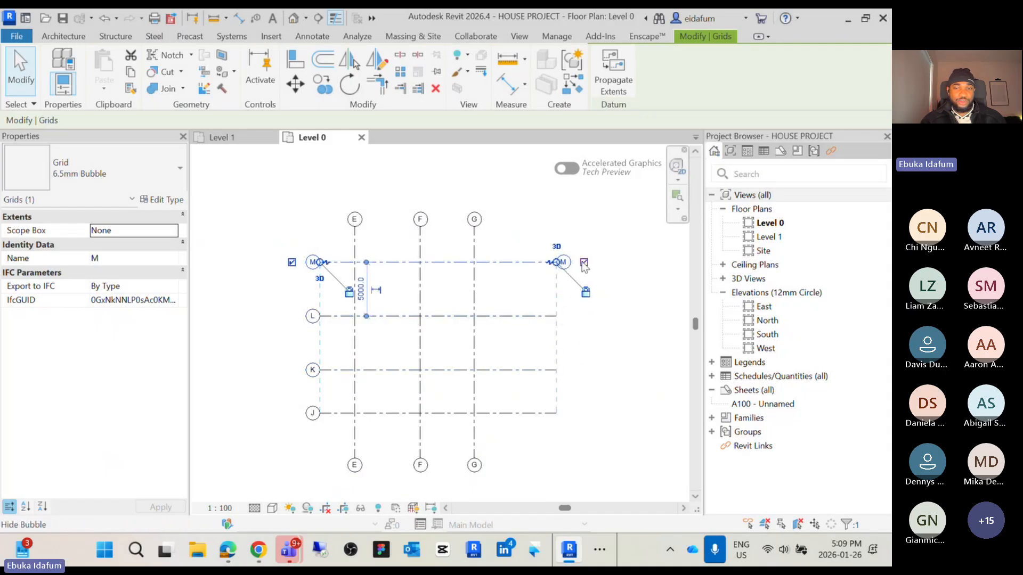
# Hide the bottom-end bubbles of vertical grids E, F and G
pyautogui.click(357, 446)
pyautogui.click(355, 487)
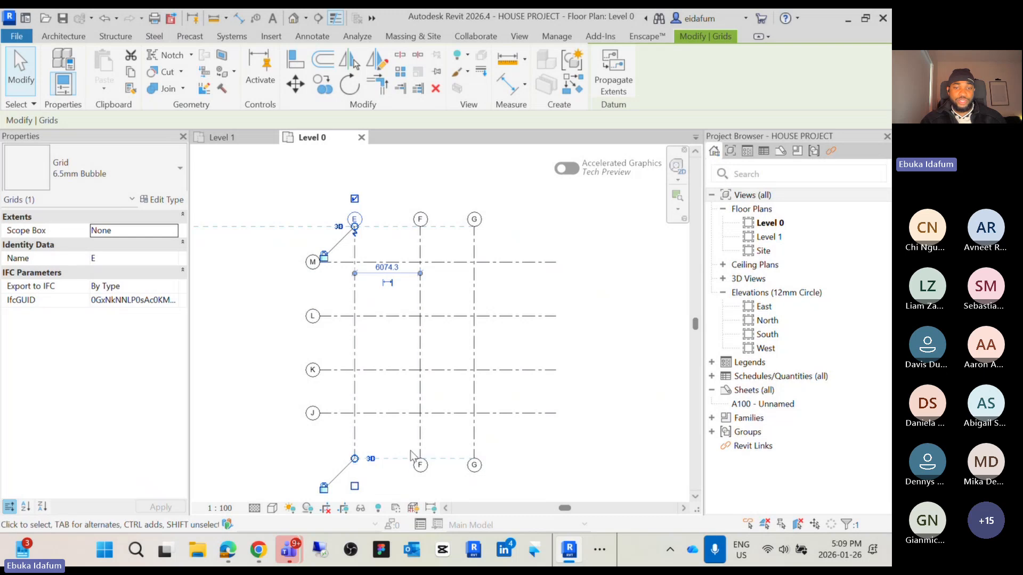
pyautogui.click(420, 451)
pyautogui.click(474, 446)
pyautogui.click(474, 486)
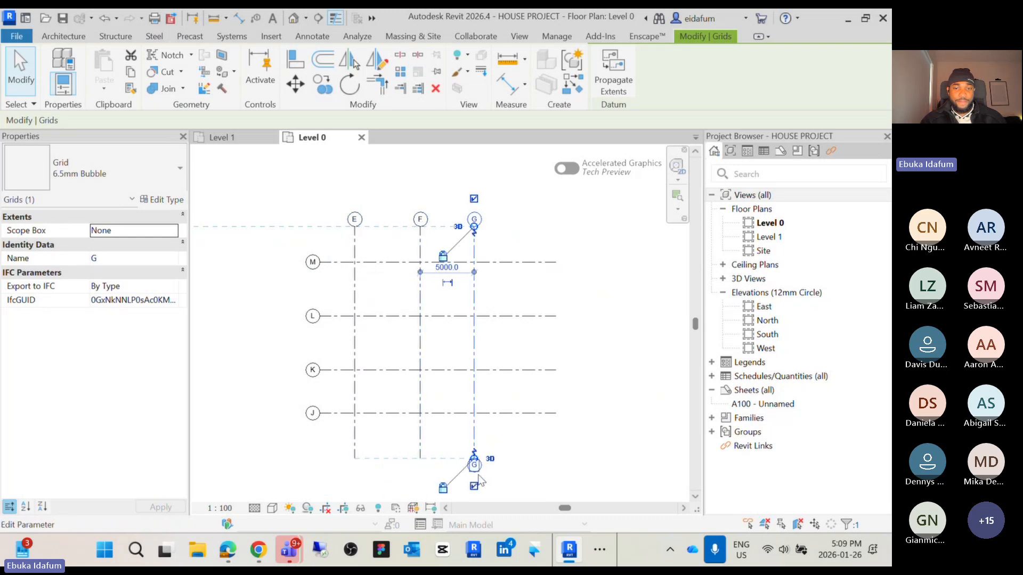
pyautogui.click(519, 483)
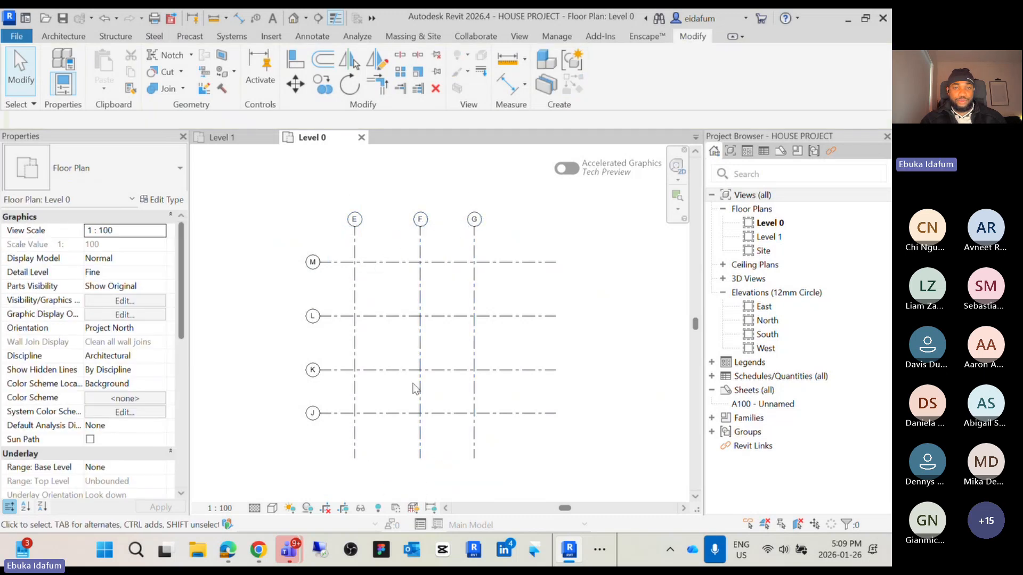
# Switch to the ARC 212 Week 2 slides, review the Creating Grids and Understanding Grids pages, and return to Revit
pyautogui.moveTo(410, 265); pyautogui.dragTo(408, 310, button='middle')
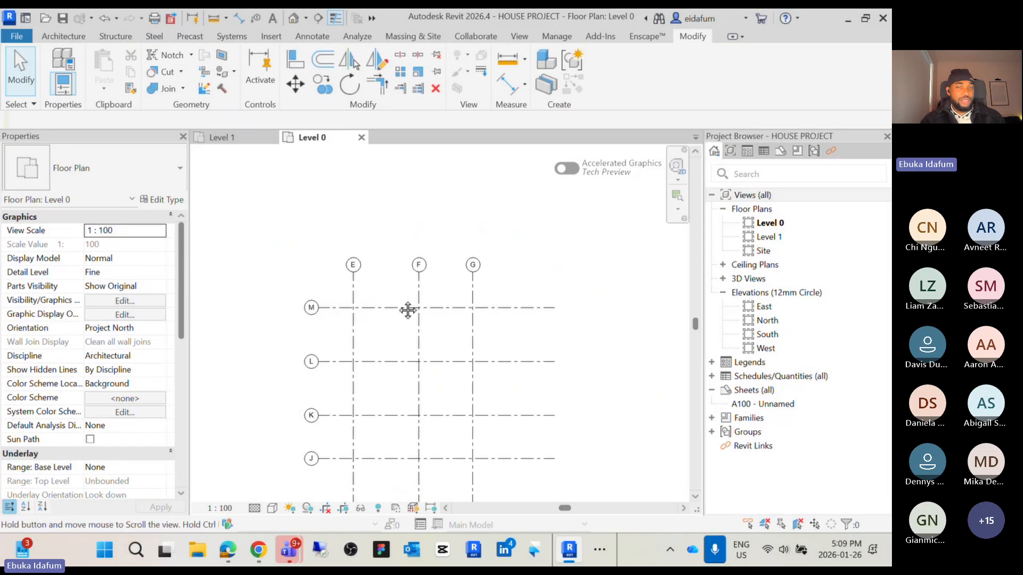
pyautogui.scroll(2, 364, 302)
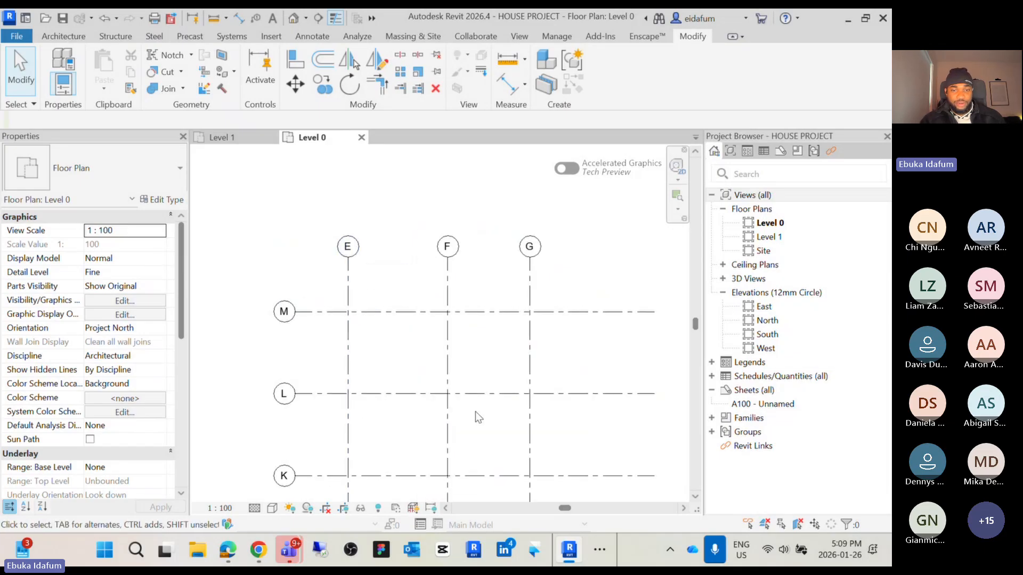
pyautogui.click(604, 551)
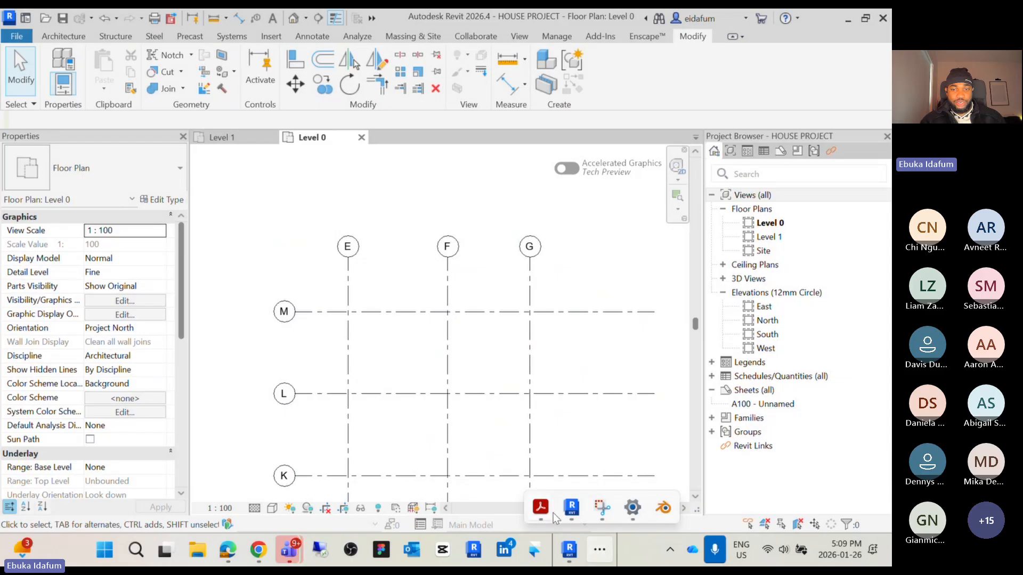
pyautogui.moveTo(553, 513)
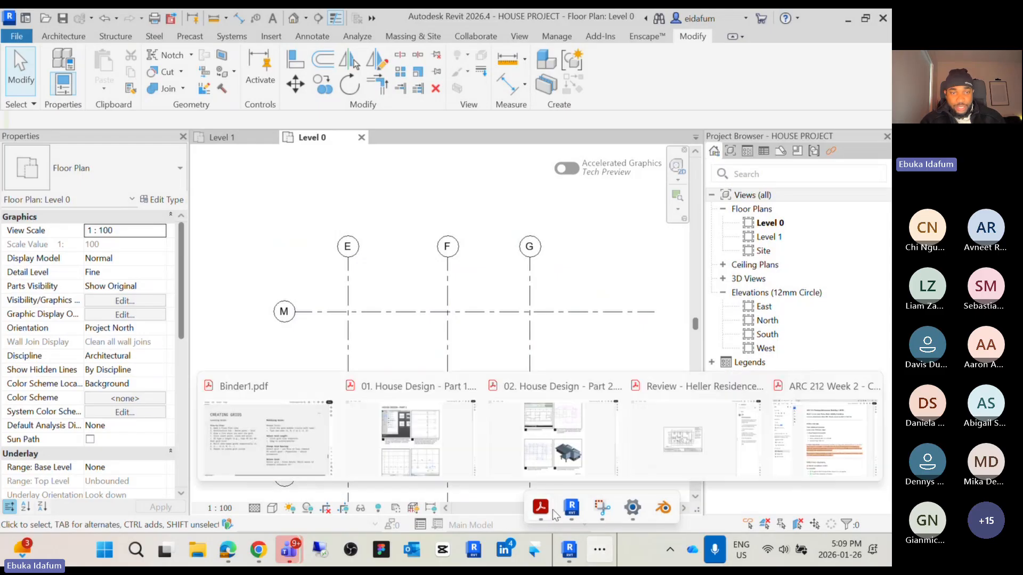
pyautogui.click(321, 433)
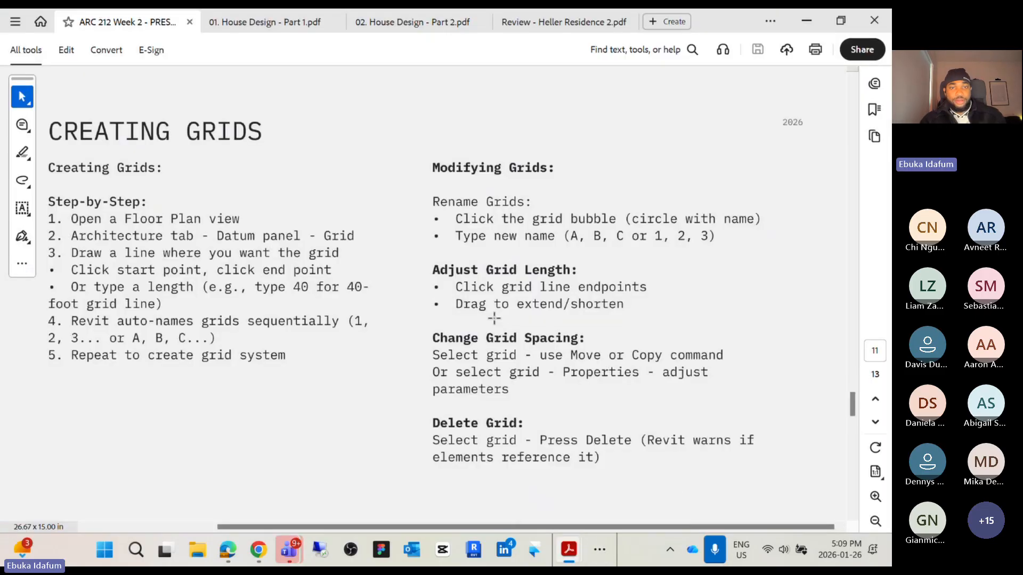
pyautogui.keyDown('ctrl'); pyautogui.scroll(-2, 493, 318); pyautogui.keyUp('ctrl')
pyautogui.scroll(1, 494, 318)
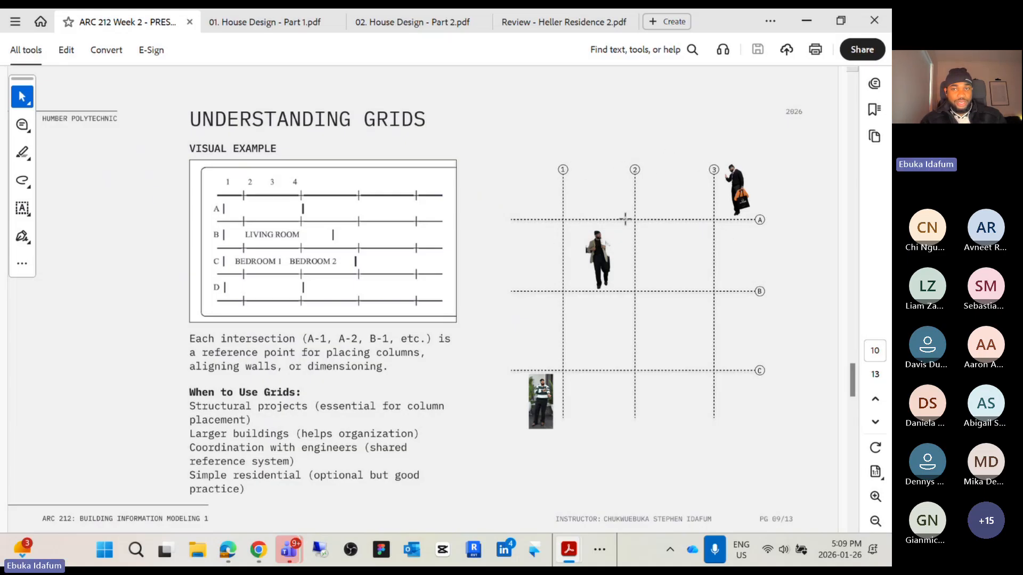
pyautogui.click(809, 28)
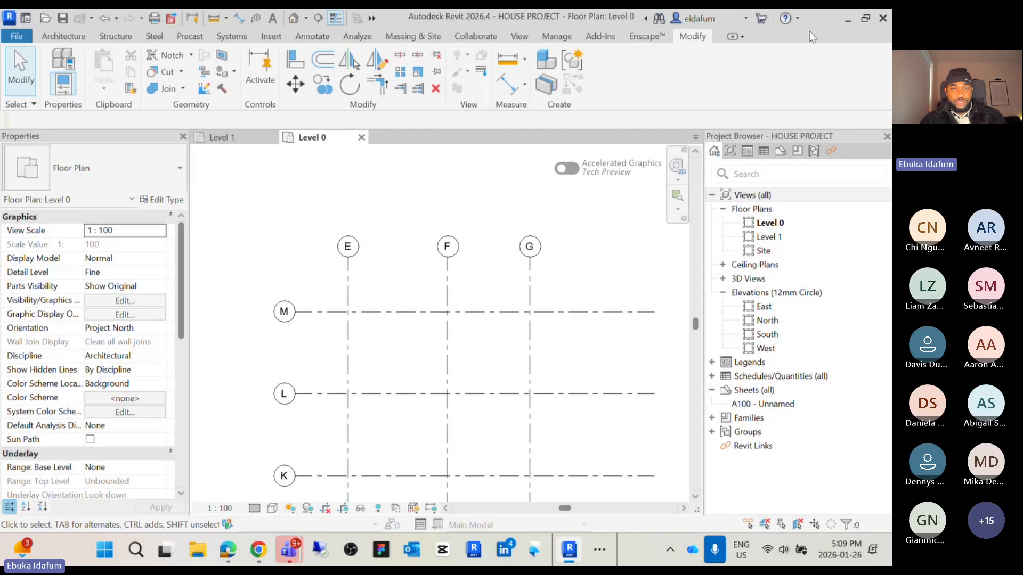
# Try twice to rename grid E by editing its bubble label
pyautogui.scroll(3, 352, 261)
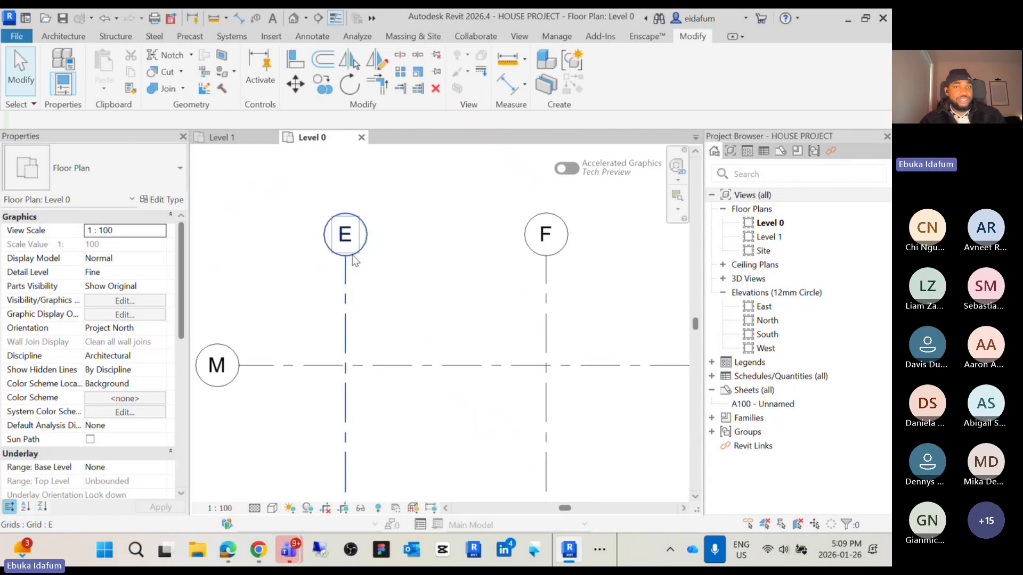
pyautogui.doubleClick(347, 236)
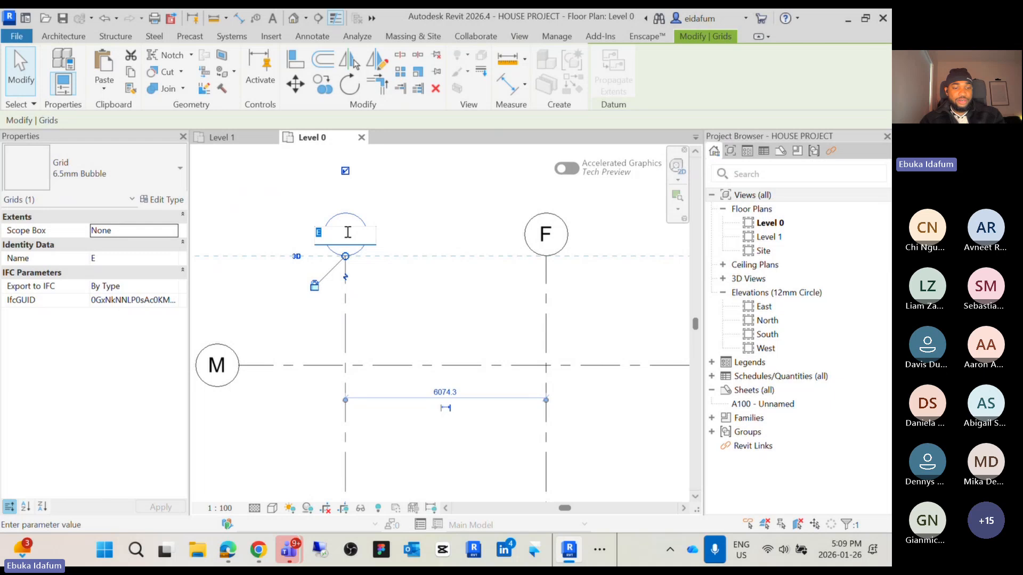
pyautogui.press('Return')
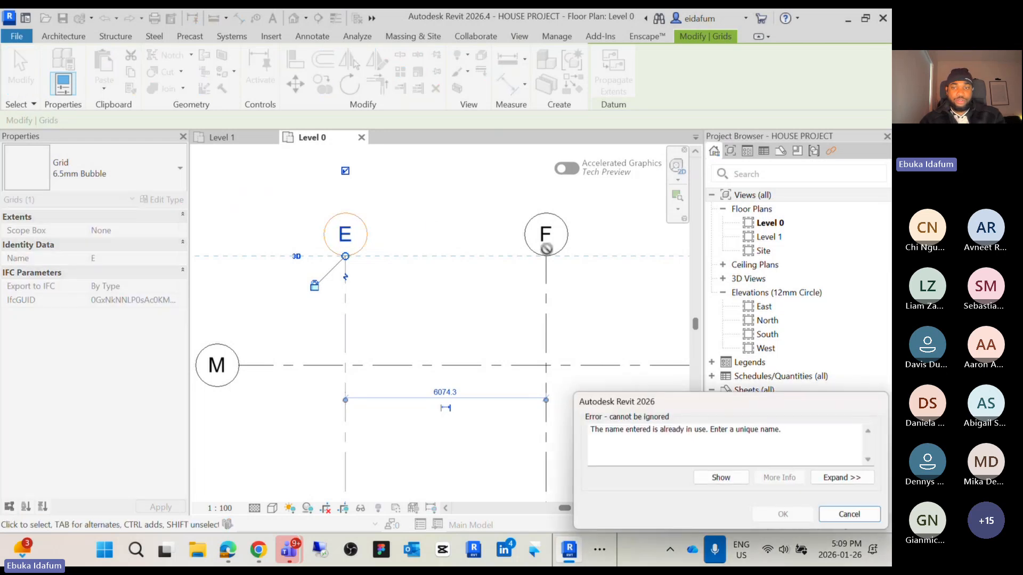
pyautogui.click(840, 515)
pyautogui.doubleClick(356, 236)
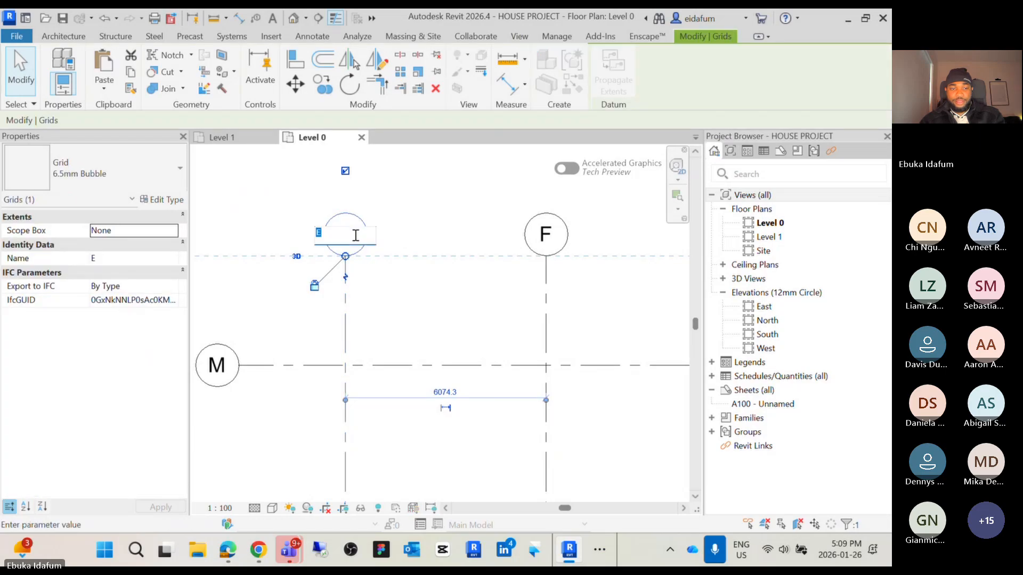
pyautogui.press('Return')
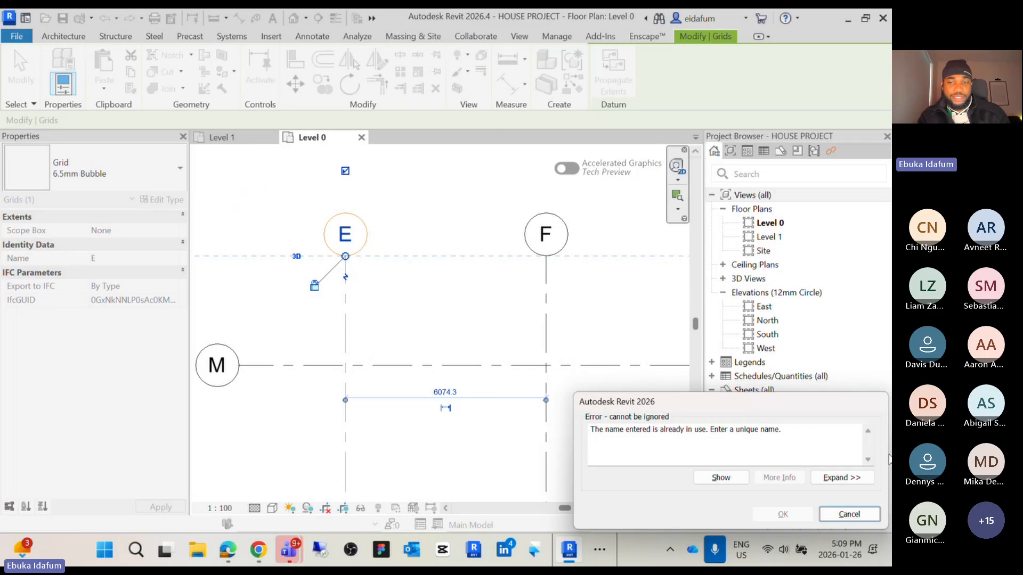
pyautogui.click(867, 518)
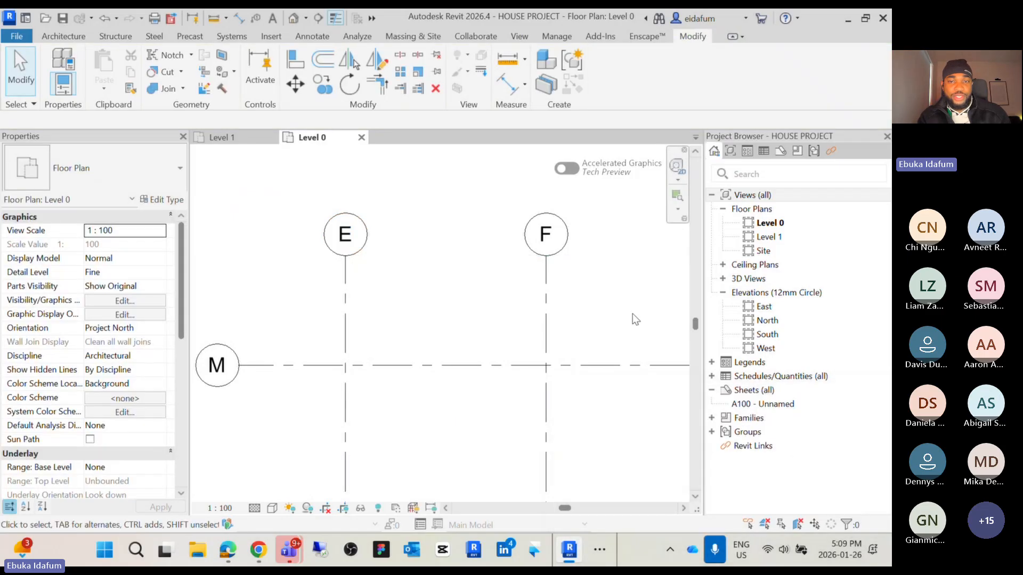
# Select all the house floor plan elements with a window and delete them, leaving the grids
pyautogui.scroll(-5, 373, 308)
pyautogui.scroll(3, 318, 306)
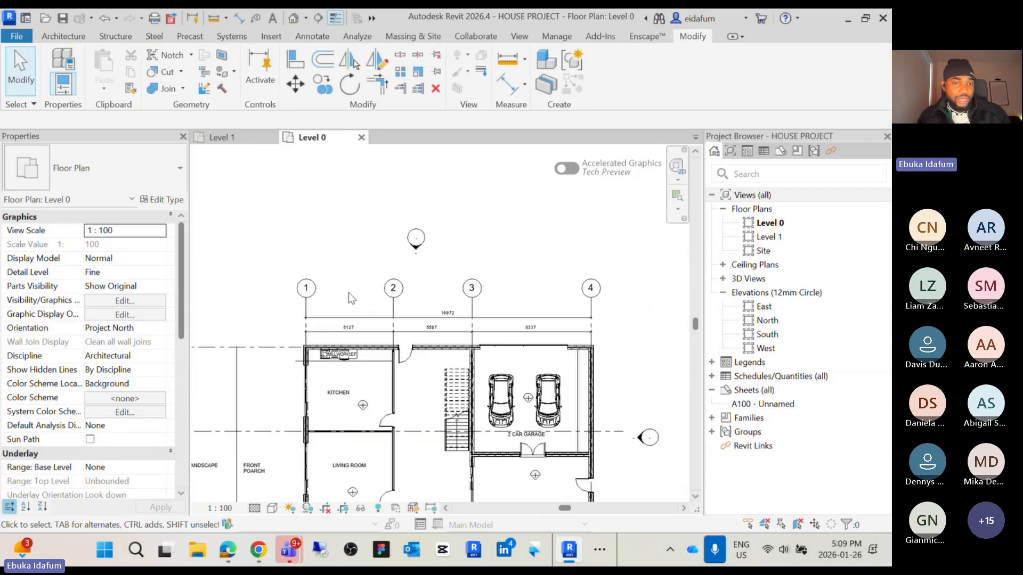
pyautogui.scroll(-2, 317, 294)
pyautogui.moveTo(319, 297); pyautogui.dragTo(386, 261, button='middle')
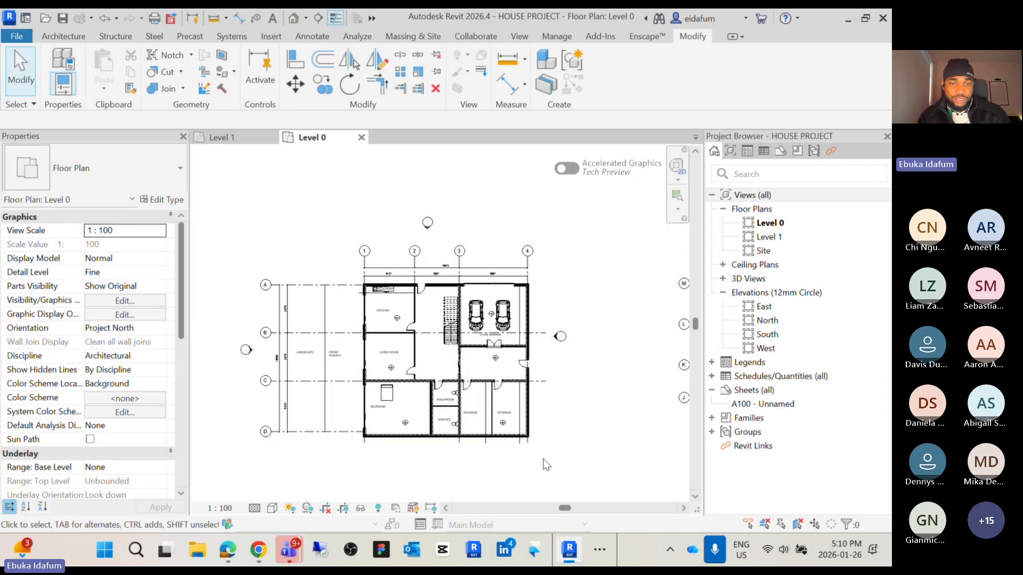
pyautogui.moveTo(543, 459); pyautogui.dragTo(256, 246)
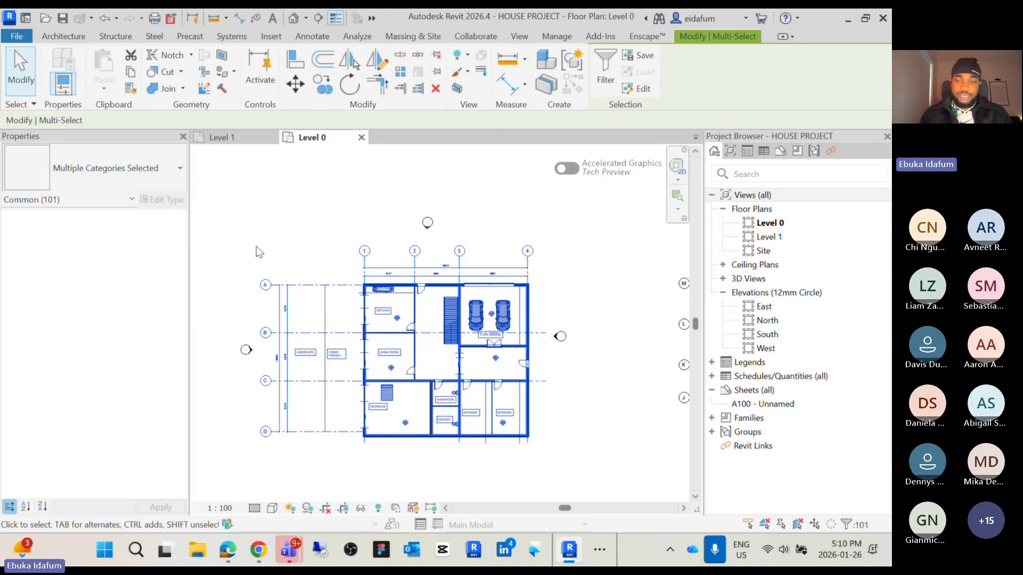
pyautogui.press('Delete')
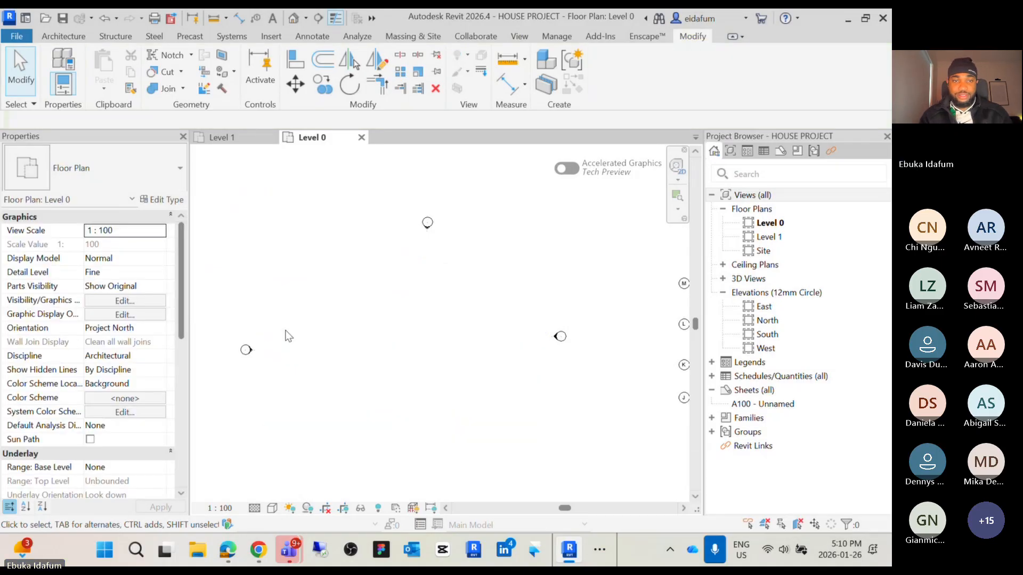
# Rename grid E as 1, then undo the last two changes
pyautogui.scroll(-3, 288, 336)
pyautogui.scroll(8, 468, 298)
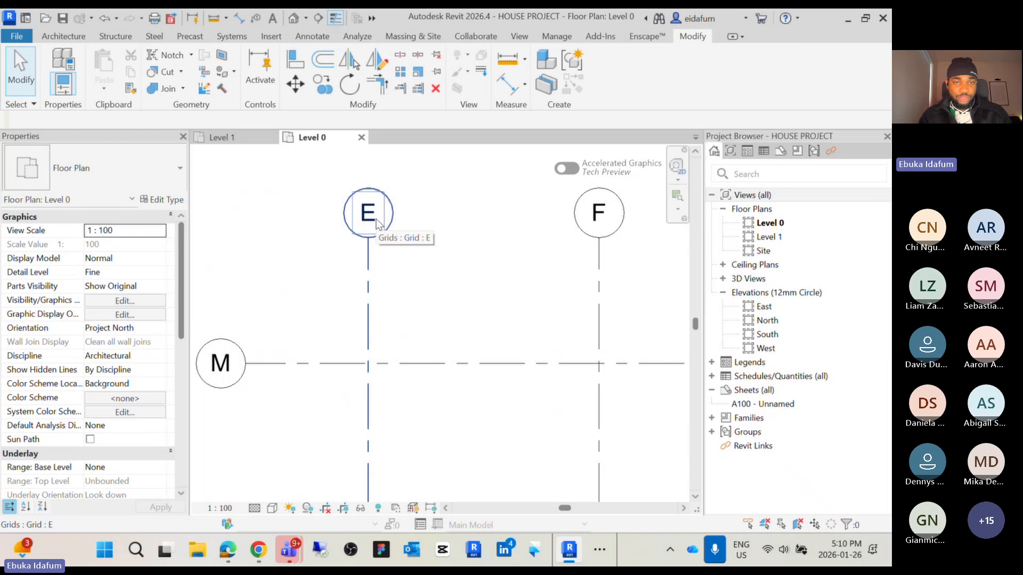
pyautogui.doubleClick(369, 214)
pyautogui.write('1')
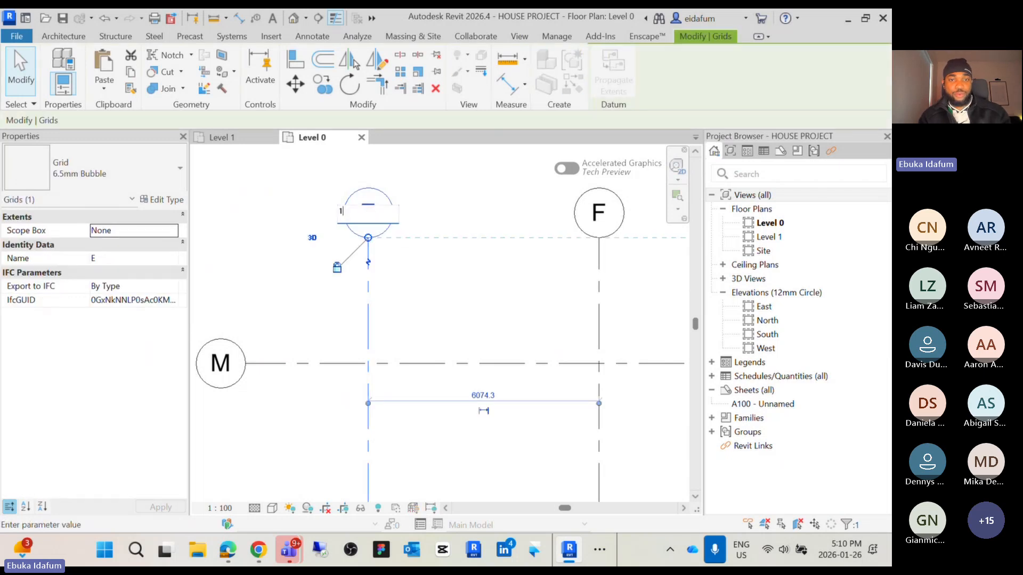
pyautogui.click(436, 278)
pyautogui.scroll(-6, 438, 285)
pyautogui.moveTo(468, 292); pyautogui.dragTo(560, 275, button='middle')
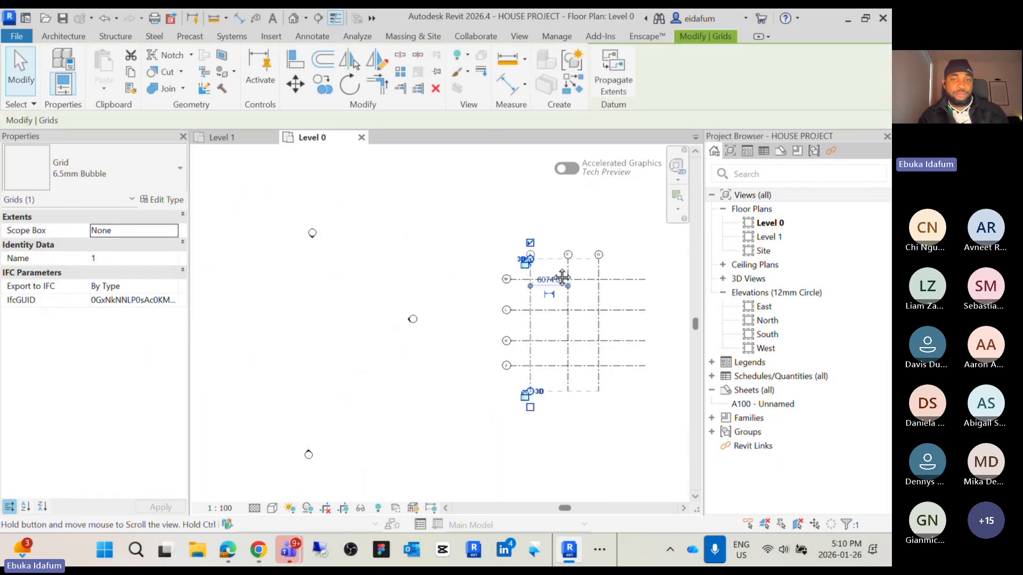
pyautogui.click(442, 356)
pyautogui.scroll(-2, 442, 356)
pyautogui.moveTo(443, 356); pyautogui.dragTo(467, 381, button='middle')
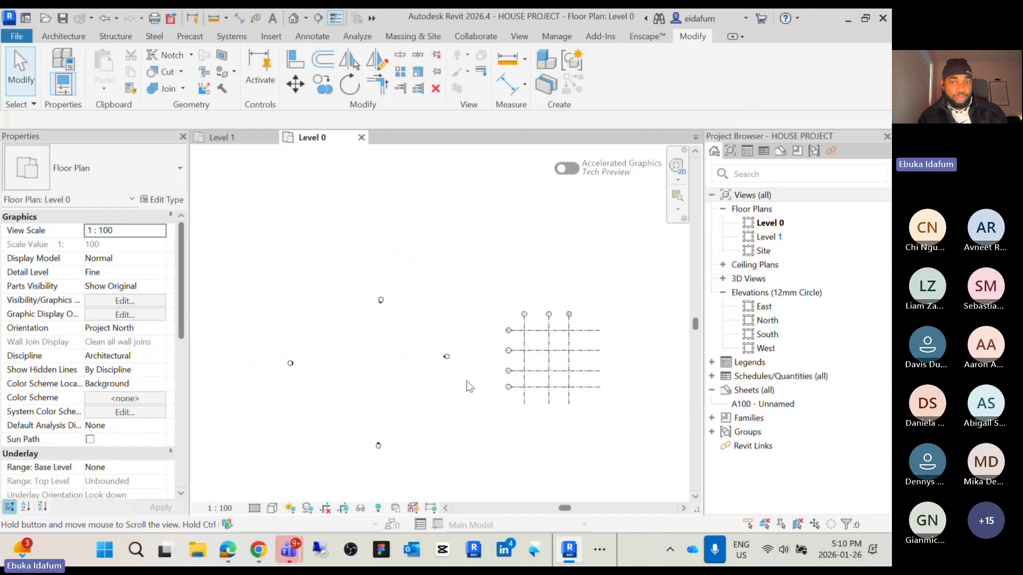
pyautogui.hotkey('ctrl', 'z')
pyautogui.hotkey('ctrl', 'z')
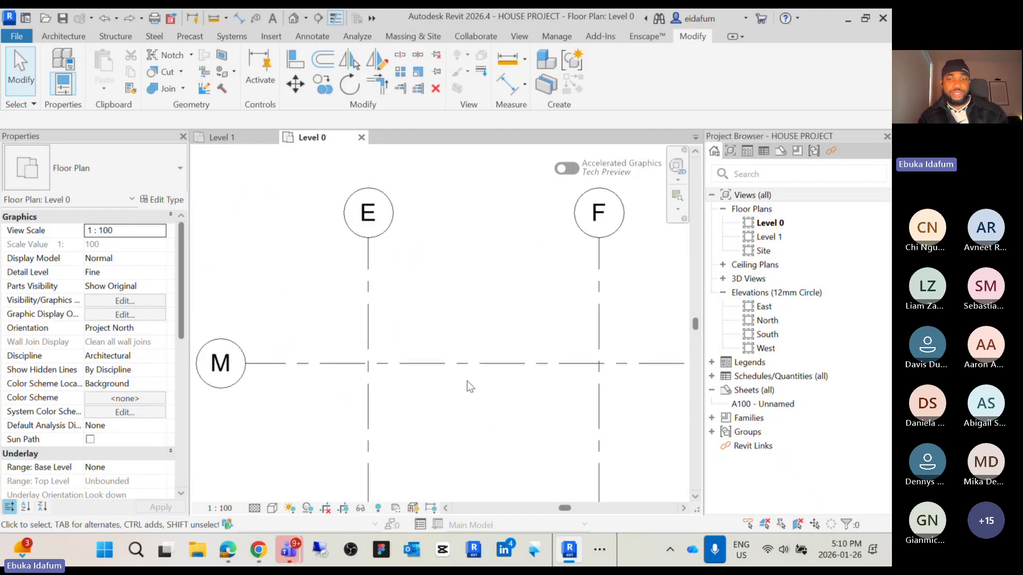
# Rename vertical grid E as 1.1 by editing its bubble label
pyautogui.moveTo(581, 305); pyautogui.dragTo(447, 296, button='middle')
pyautogui.moveTo(578, 275); pyautogui.dragTo(486, 272, button='middle')
pyautogui.scroll(1, 516, 247)
pyautogui.scroll(5, 515, 247)
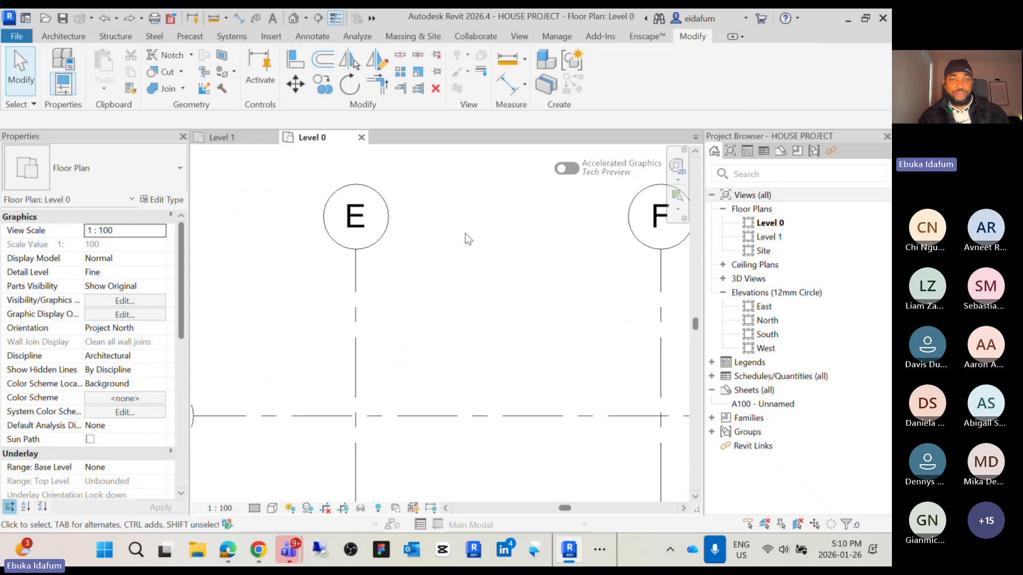
pyautogui.doubleClick(347, 224)
pyautogui.write('1.1')
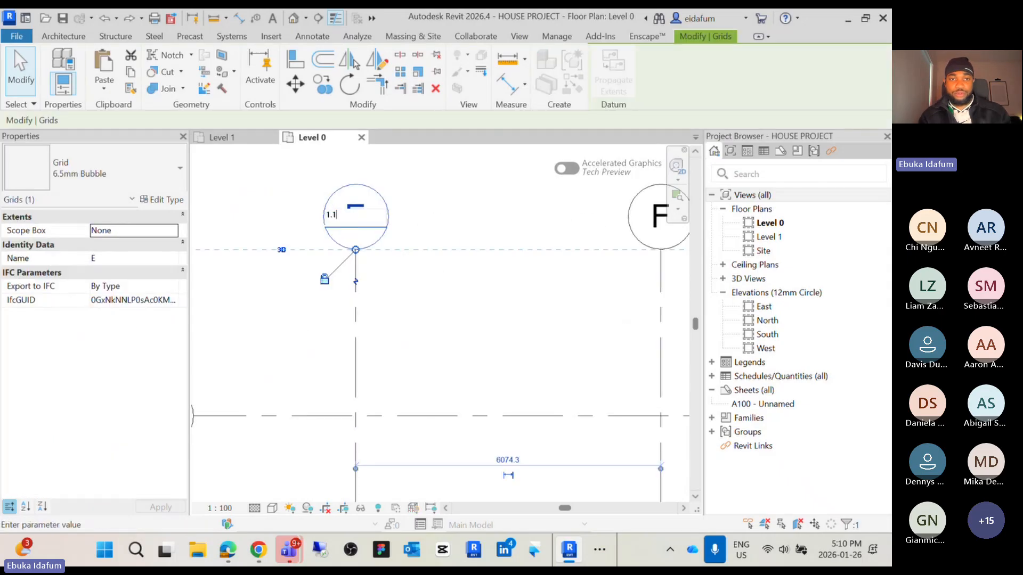
pyautogui.click(475, 299)
# Rename vertical grid F as 1.2 by editing its bubble label
pyautogui.scroll(-5, 514, 342)
pyautogui.moveTo(522, 352); pyautogui.dragTo(385, 361, button='middle')
pyautogui.scroll(1, 466, 288)
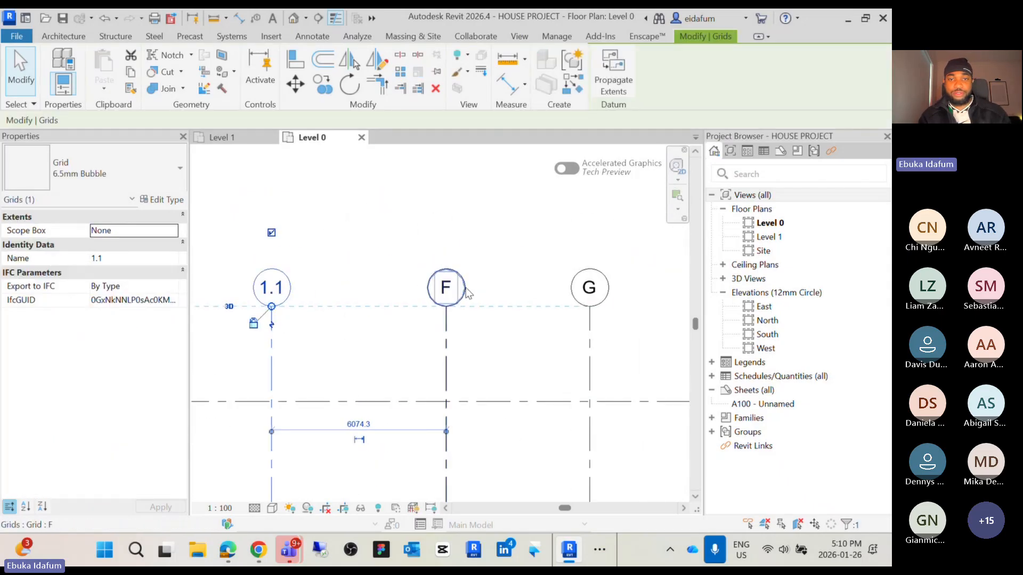
pyautogui.scroll(2, 467, 292)
pyautogui.doubleClick(438, 288)
pyautogui.write('1')
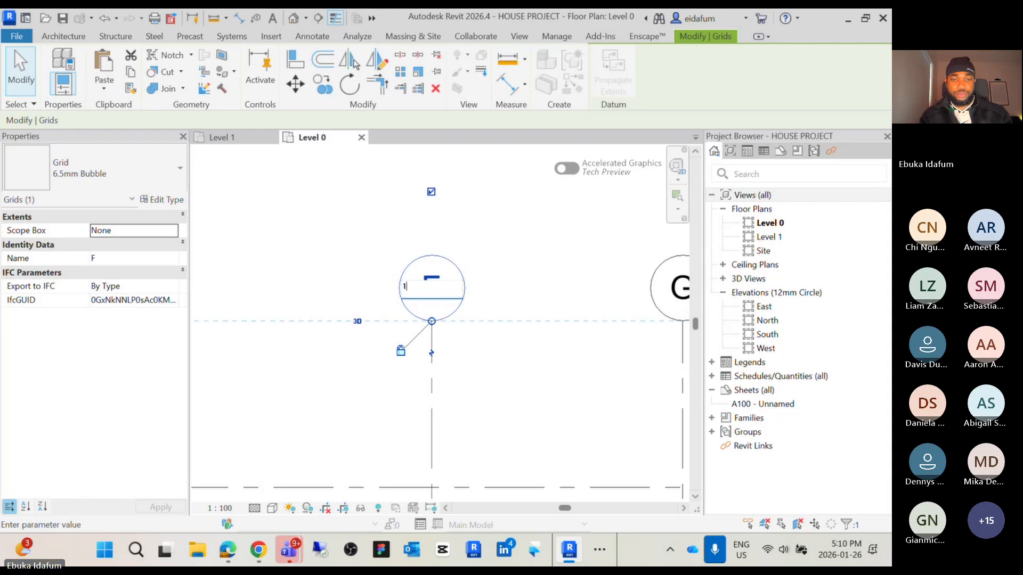
pyautogui.write('.2')
pyautogui.press('Return')
# Rename vertical grid G as 1.3 by editing its bubble label
pyautogui.scroll(-2, 541, 369)
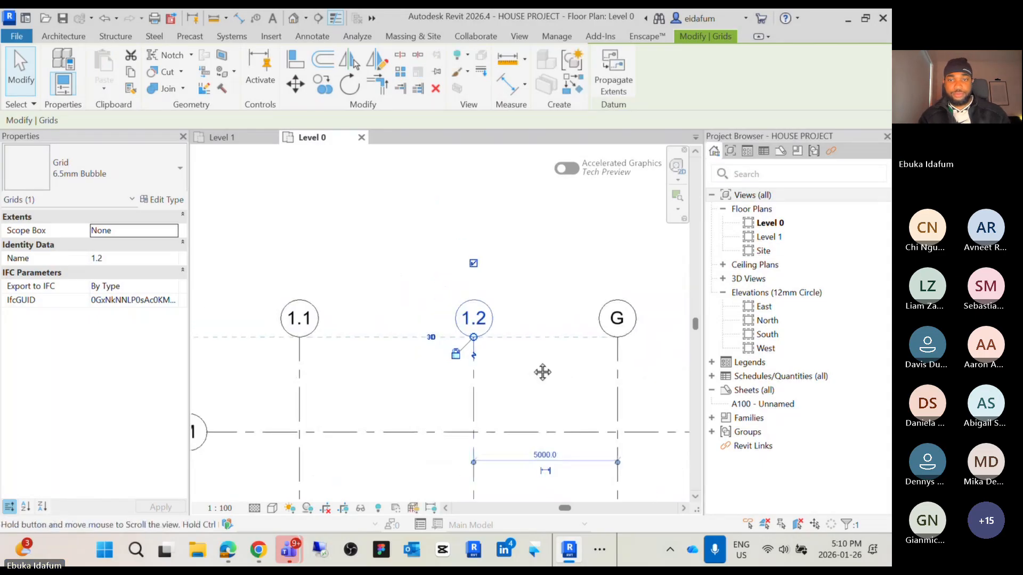
pyautogui.scroll(2, 560, 325)
pyautogui.click(564, 320)
pyautogui.click(563, 320)
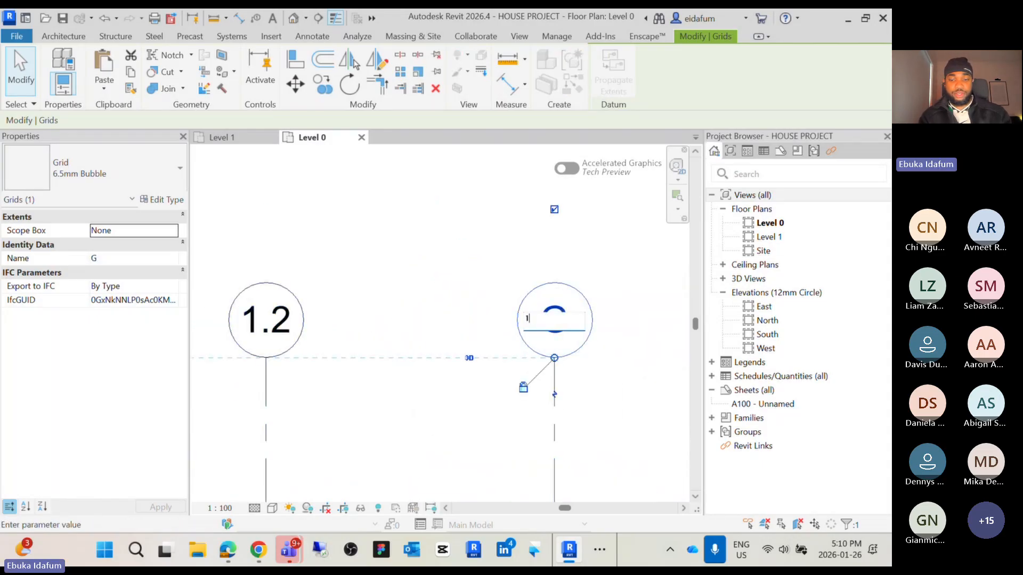
pyautogui.write('1.3')
pyautogui.press('Return')
# Rename horizontal grid M as AX by editing its bubble label
pyautogui.scroll(-2, 610, 244)
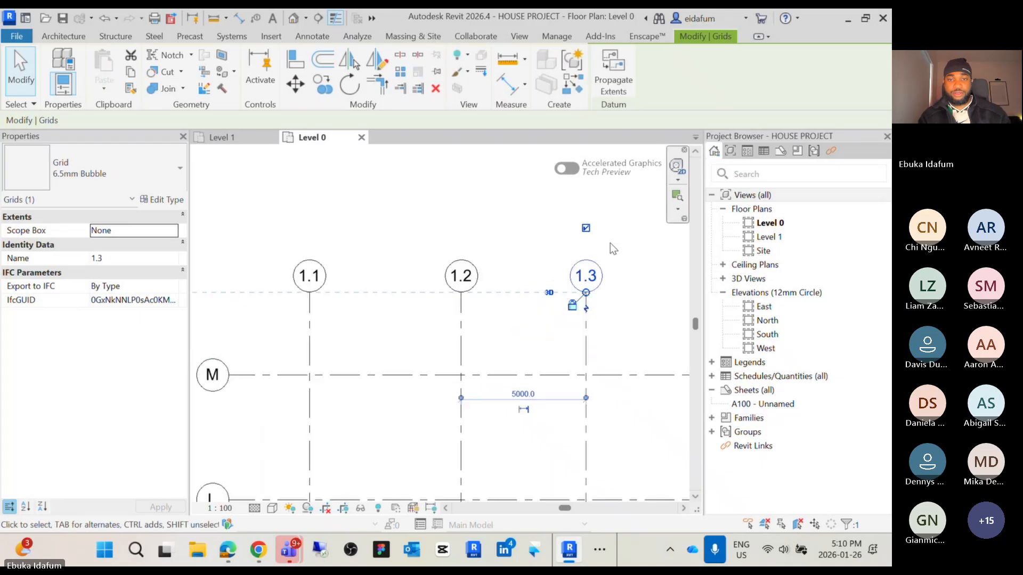
pyautogui.scroll(-2, 610, 243)
pyautogui.scroll(4, 482, 285)
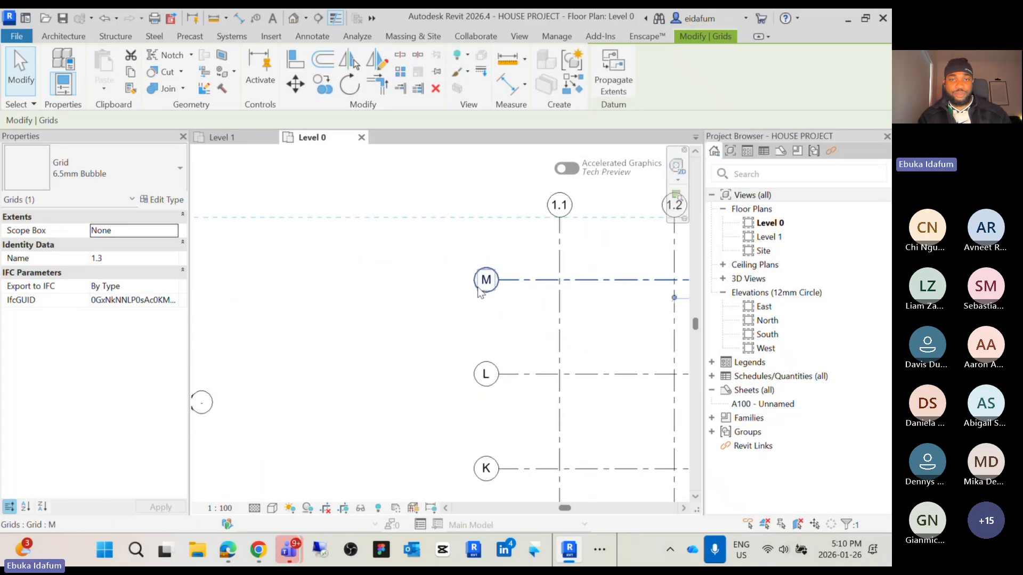
pyautogui.click(512, 364)
pyautogui.click(489, 282)
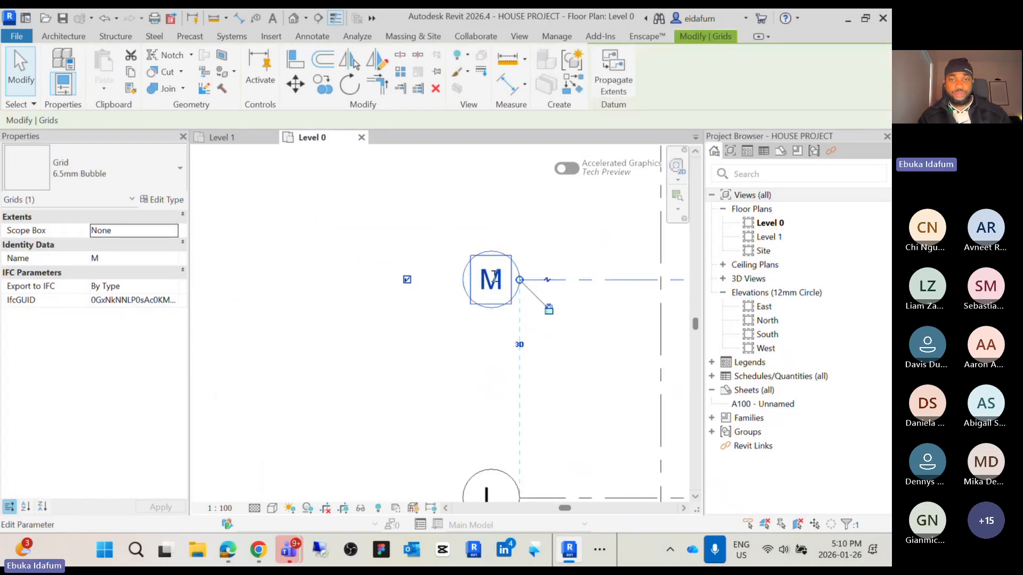
pyautogui.click(495, 276)
pyautogui.doubleClick(465, 276)
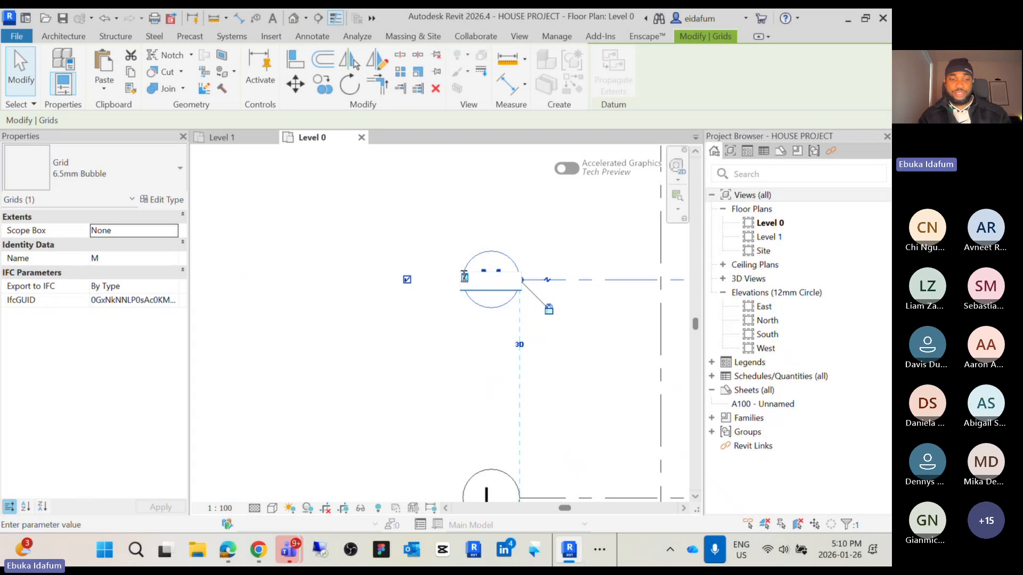
pyautogui.write('a')
pyautogui.press('BackSpace')
pyautogui.press('capslock')
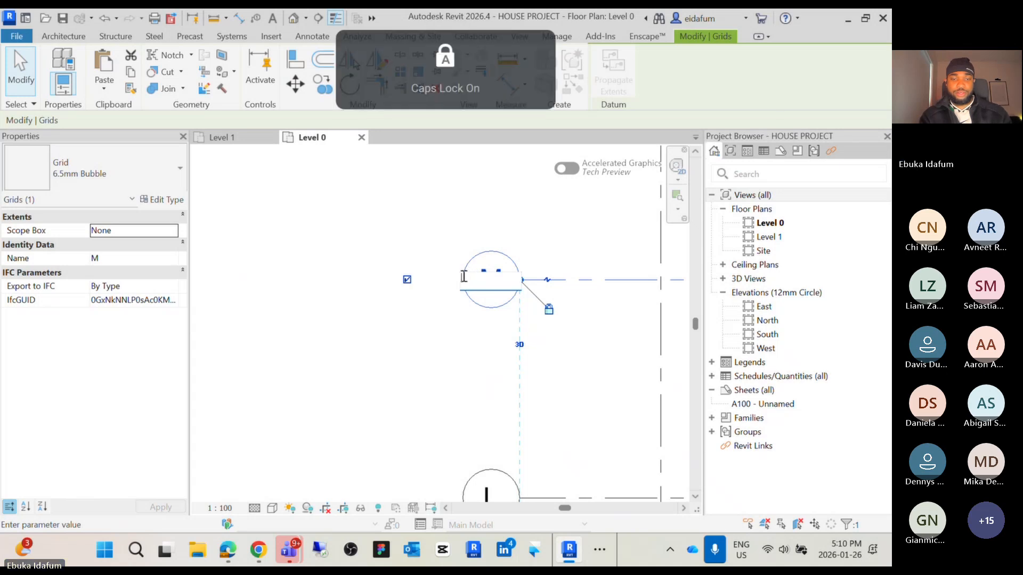
pyautogui.click(574, 416)
# Rename horizontal grid L as BX by editing its bubble label
pyautogui.scroll(-6, 574, 415)
pyautogui.scroll(3, 279, 415)
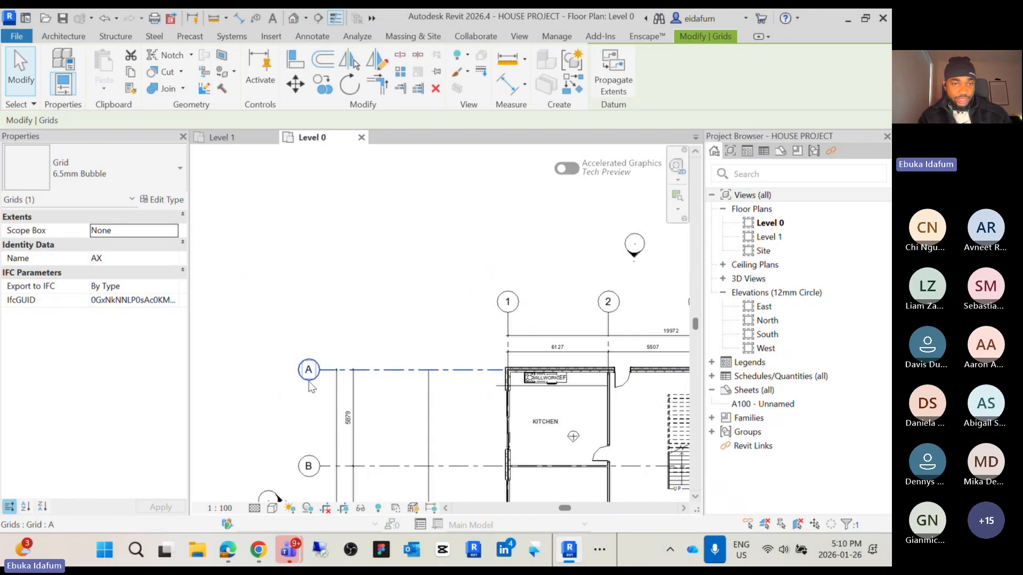
pyautogui.scroll(-4, 442, 399)
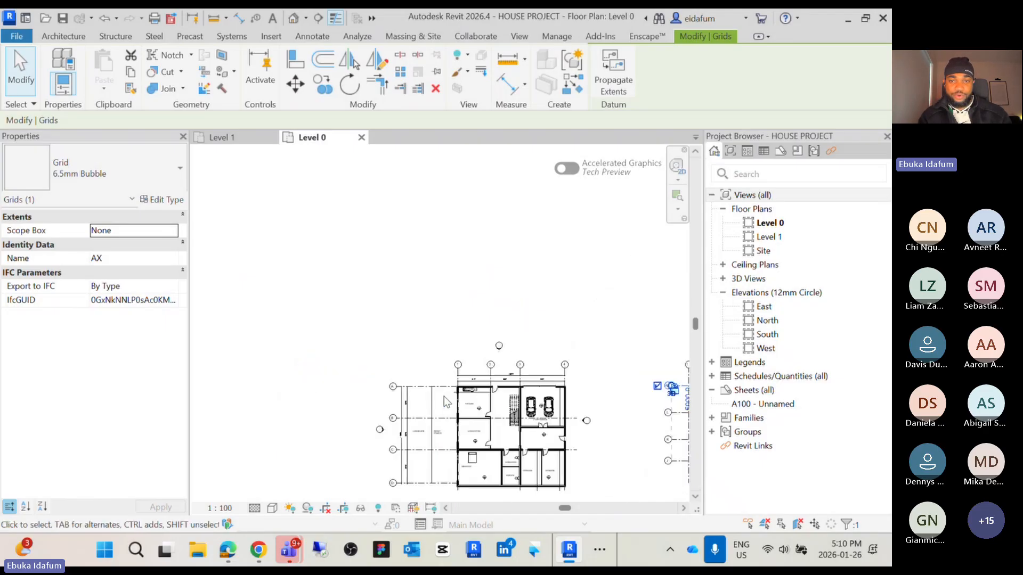
pyautogui.scroll(-2, 447, 402)
pyautogui.moveTo(584, 402); pyautogui.dragTo(476, 307, button='middle')
pyautogui.scroll(7, 469, 312)
pyautogui.moveTo(602, 300); pyautogui.dragTo(504, 337, button='middle')
pyautogui.scroll(3, 487, 342)
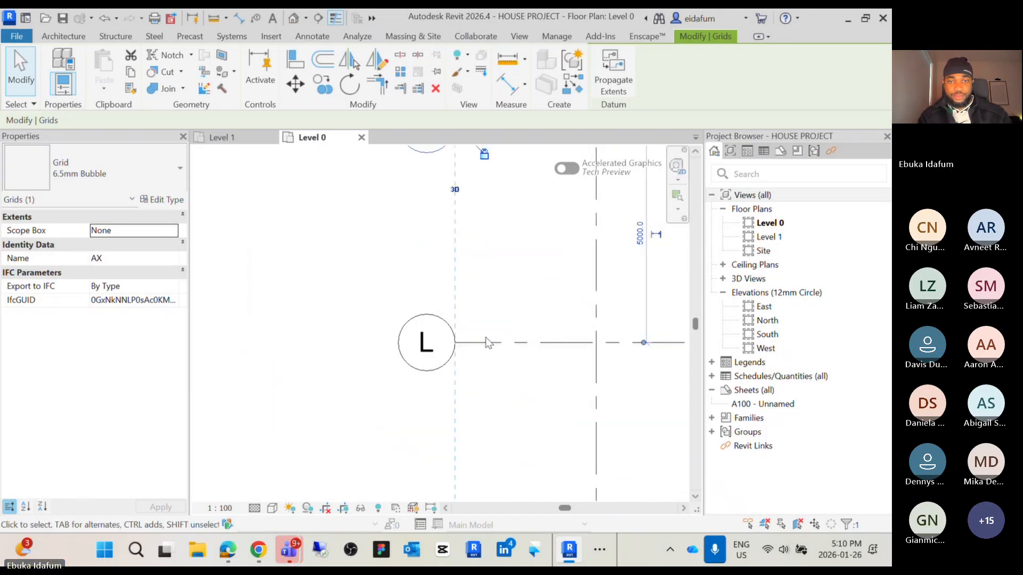
pyautogui.click(488, 343)
pyautogui.click(422, 342)
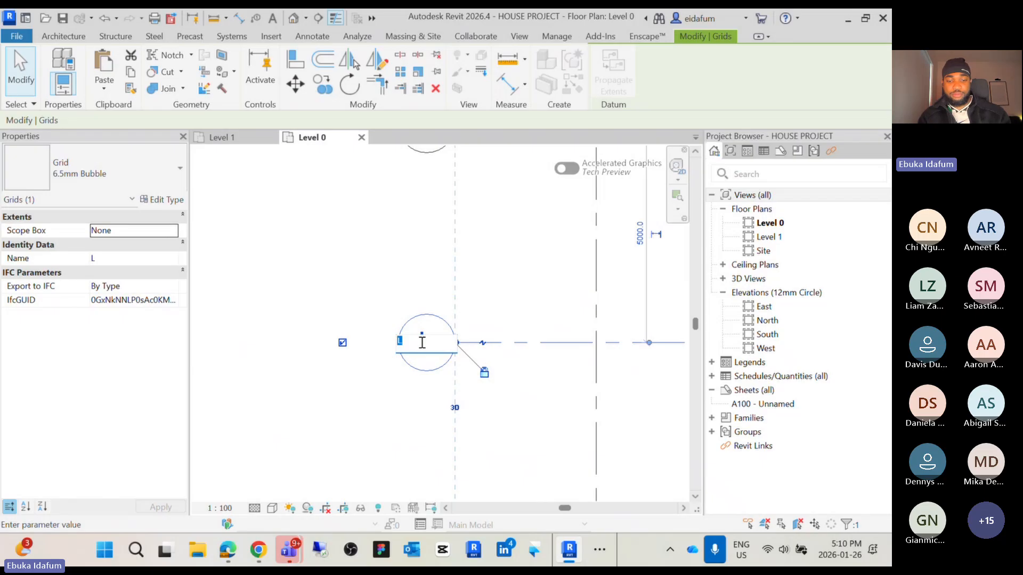
pyautogui.write('BX')
pyautogui.press('Return')
# Rename horizontal grid K as CX by editing its bubble label
pyautogui.scroll(-2, 454, 407)
pyautogui.moveTo(454, 406); pyautogui.dragTo(478, 255, button='middle')
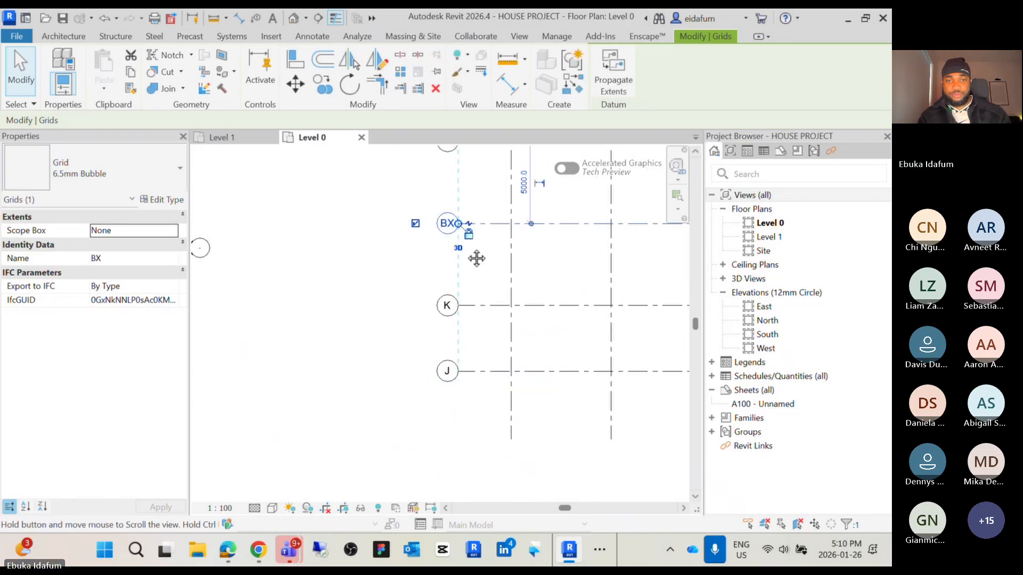
pyautogui.scroll(4, 451, 308)
pyautogui.doubleClick(462, 307)
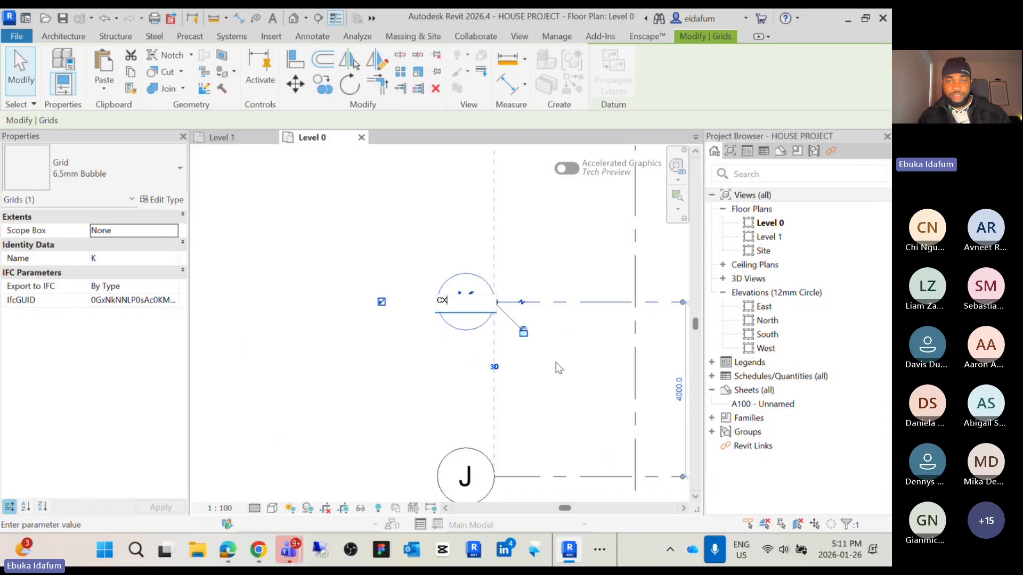
pyautogui.press('Return')
# Rename horizontal grid J as DX and clear the selection
pyautogui.scroll(-3, 556, 363)
pyautogui.scroll(4, 532, 352)
pyautogui.doubleClick(550, 319)
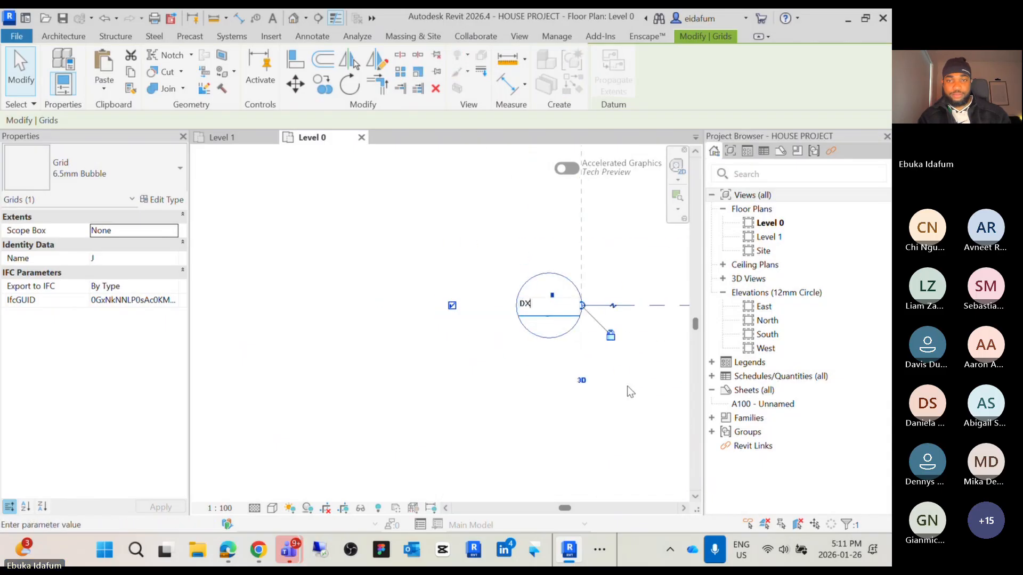
pyautogui.press('Return')
pyautogui.scroll(-3, 560, 397)
pyautogui.scroll(-3, 553, 397)
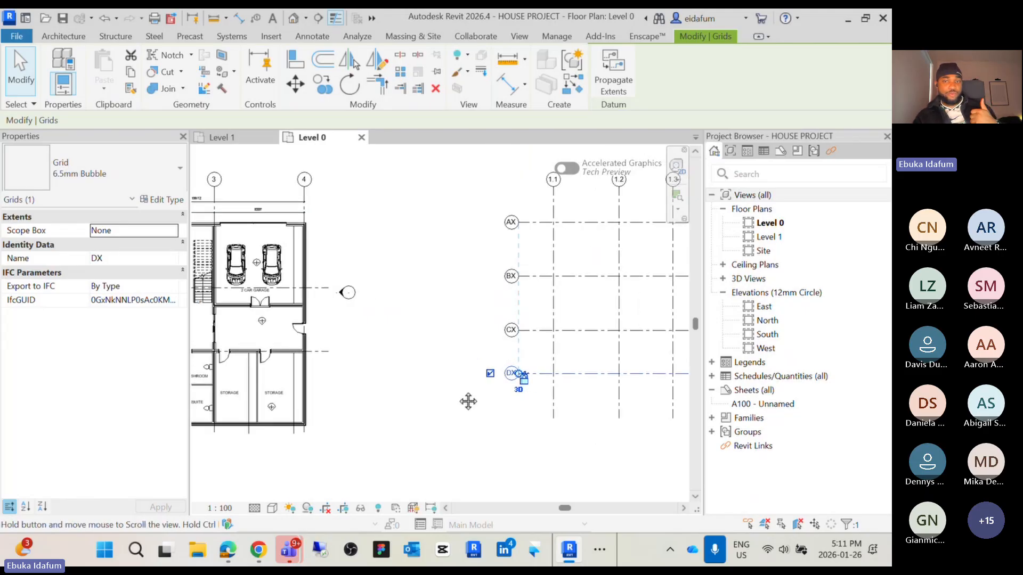
pyautogui.click(555, 435)
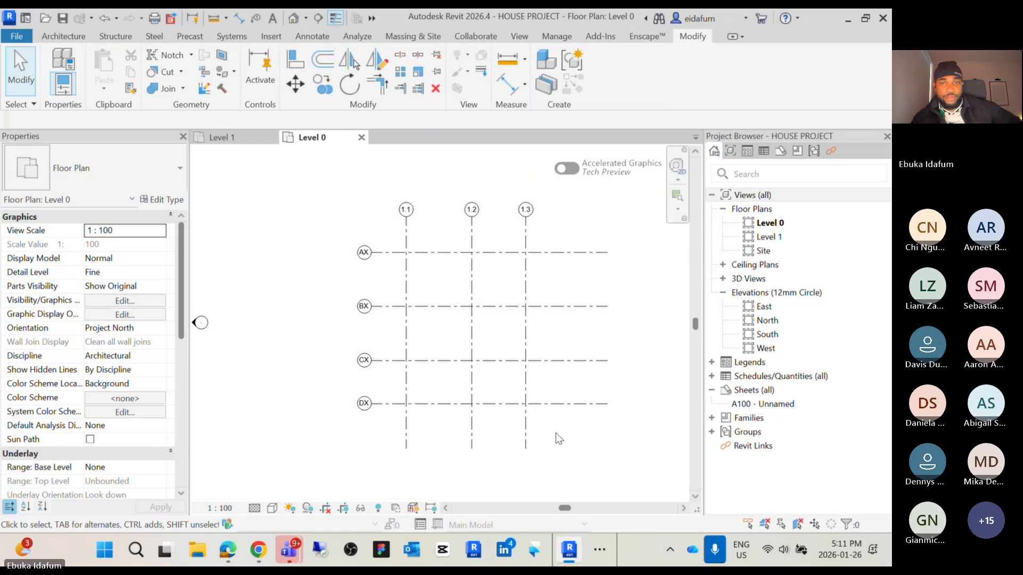
# Place an aligned dimension string across vertical grids 1.1, 1.2 and 1.3 above the grid intersections
pyautogui.scroll(2, 454, 229)
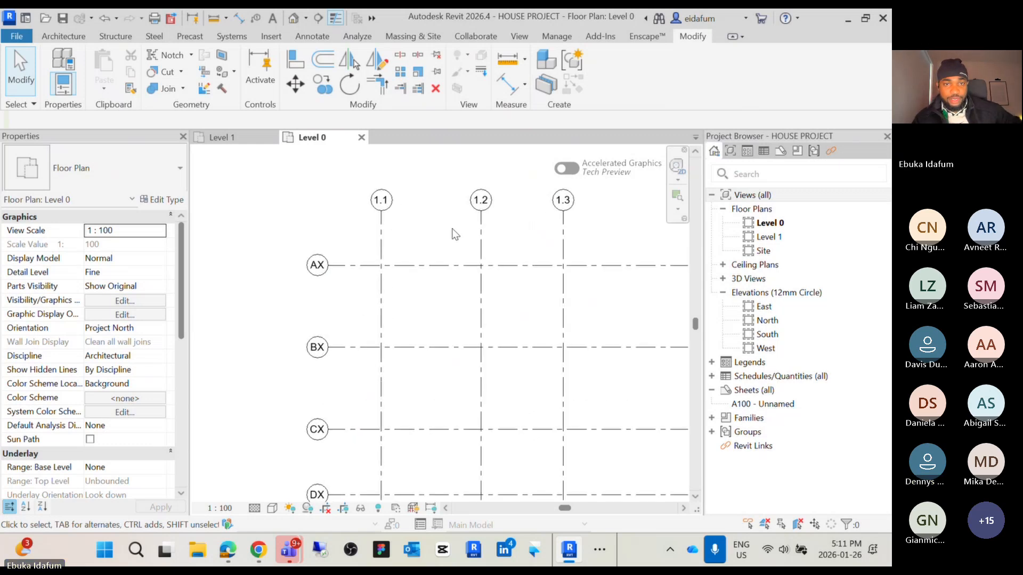
pyautogui.scroll(-3, 392, 242)
pyautogui.scroll(4, 389, 232)
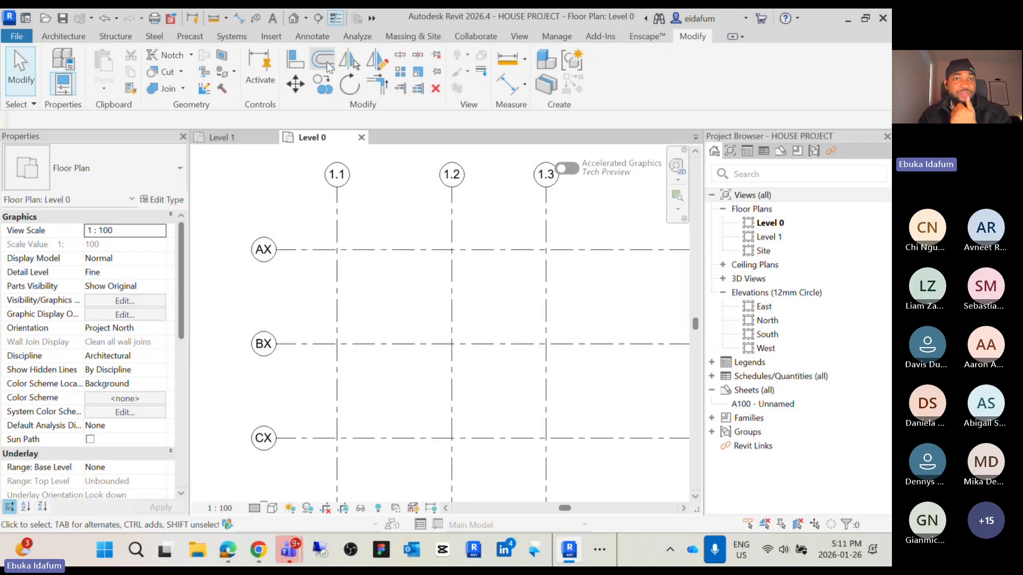
pyautogui.click(314, 40)
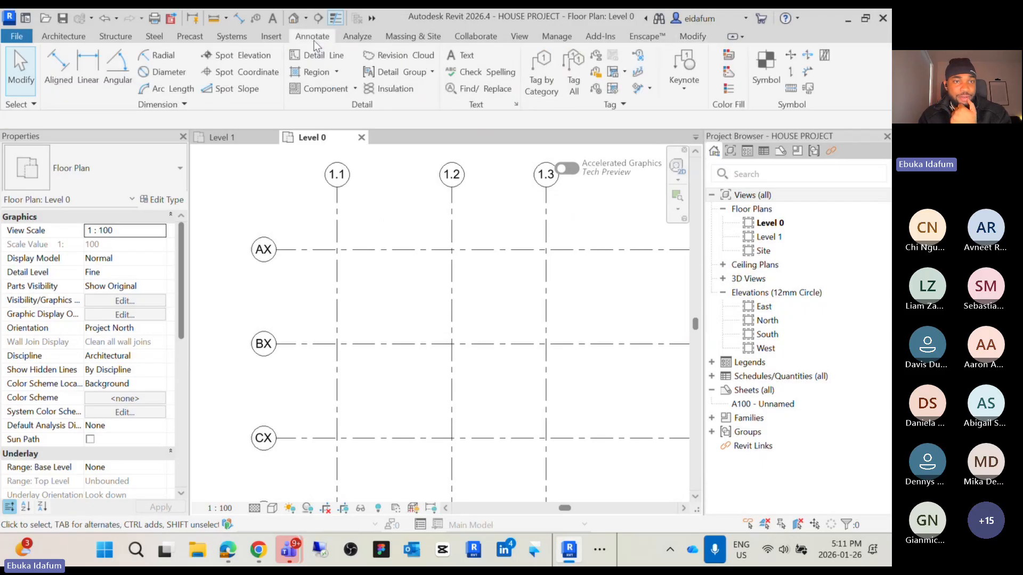
pyautogui.click(60, 78)
pyautogui.click(337, 221)
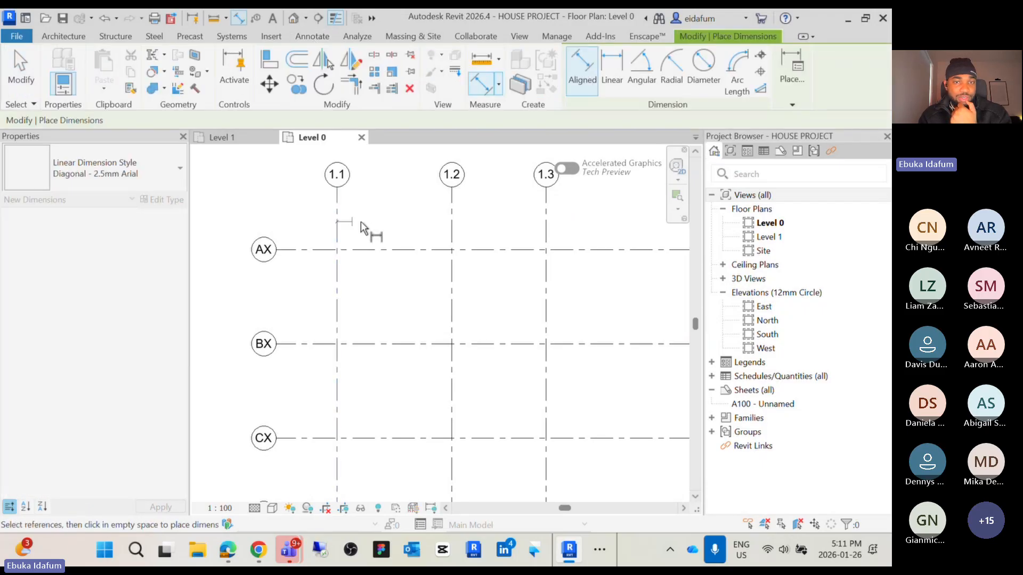
pyautogui.click(452, 224)
pyautogui.click(548, 224)
pyautogui.scroll(-3, 581, 228)
pyautogui.scroll(4, 475, 220)
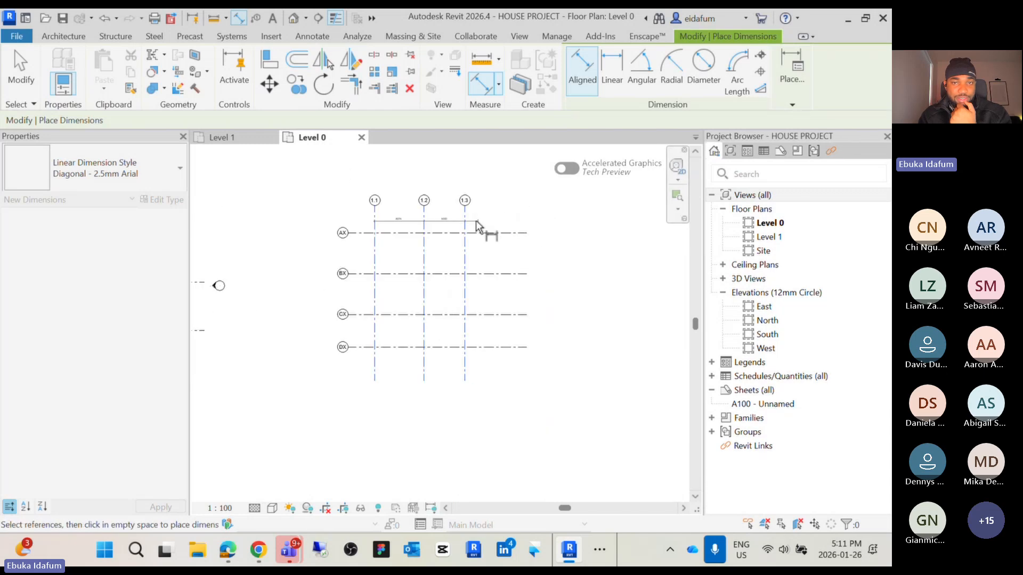
pyautogui.scroll(-3, 510, 220)
pyautogui.click(529, 219)
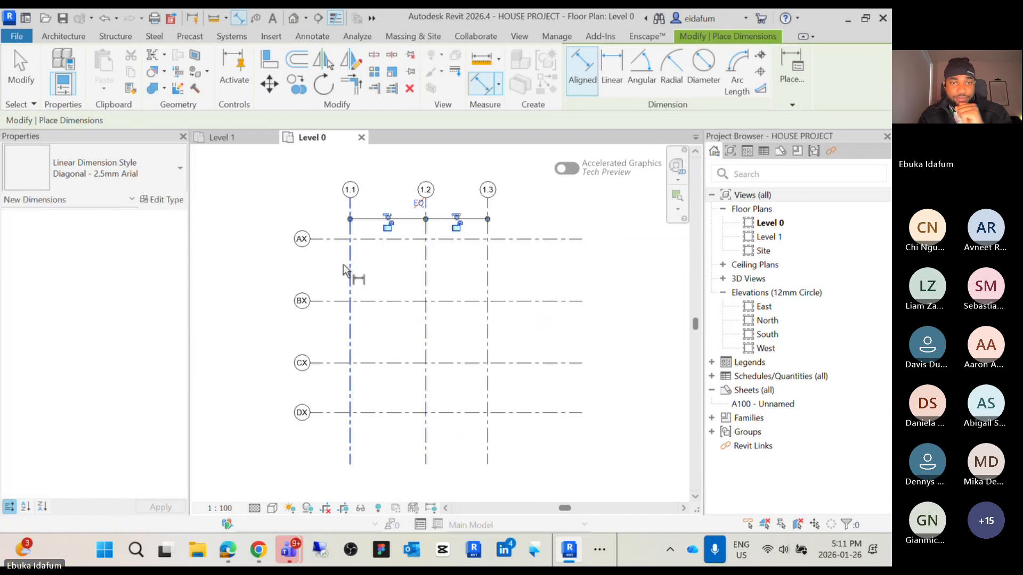
# Place an aligned dimension string across horizontal grids AX, BX, CX and DX, left of the grid intersections
pyautogui.click(324, 248)
pyautogui.click(328, 301)
pyautogui.click(328, 364)
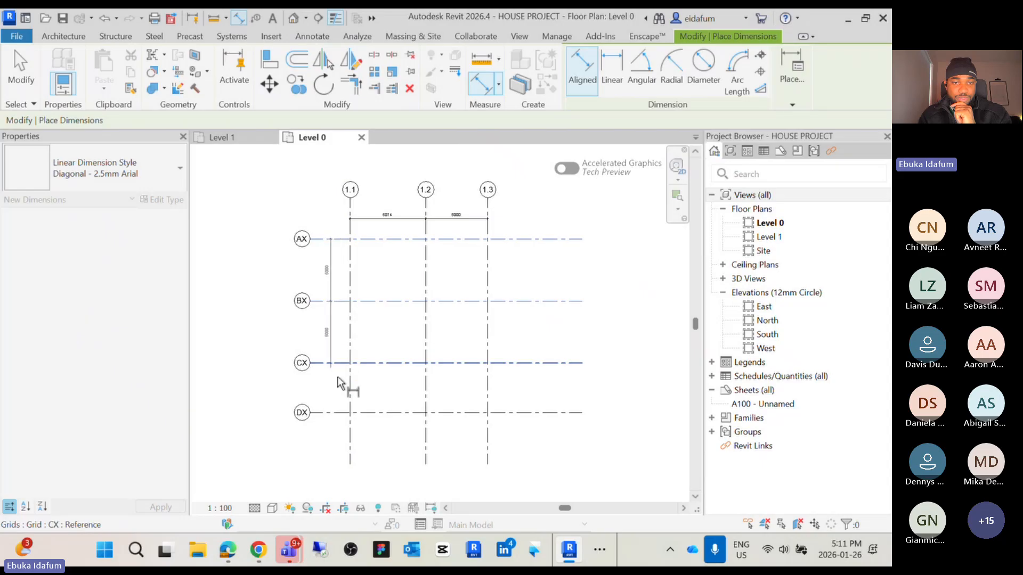
pyautogui.click(329, 413)
pyautogui.click(324, 462)
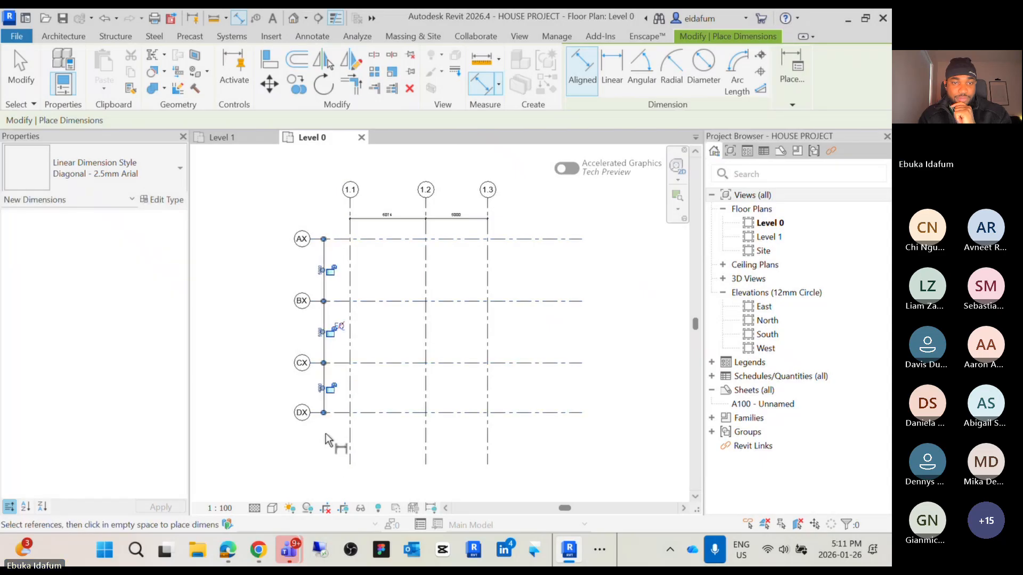
# Toggle dimension equality on the AX–DX dimension string so the horizontal grids are equally spaced
pyautogui.scroll(2, 325, 433)
pyautogui.scroll(1, 308, 353)
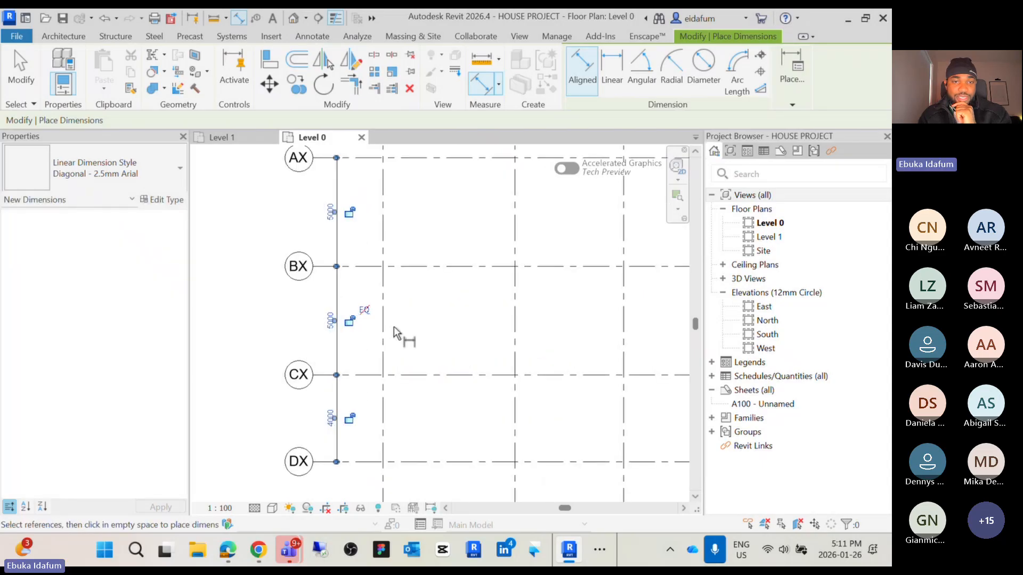
pyautogui.click(364, 310)
pyautogui.scroll(-3, 365, 310)
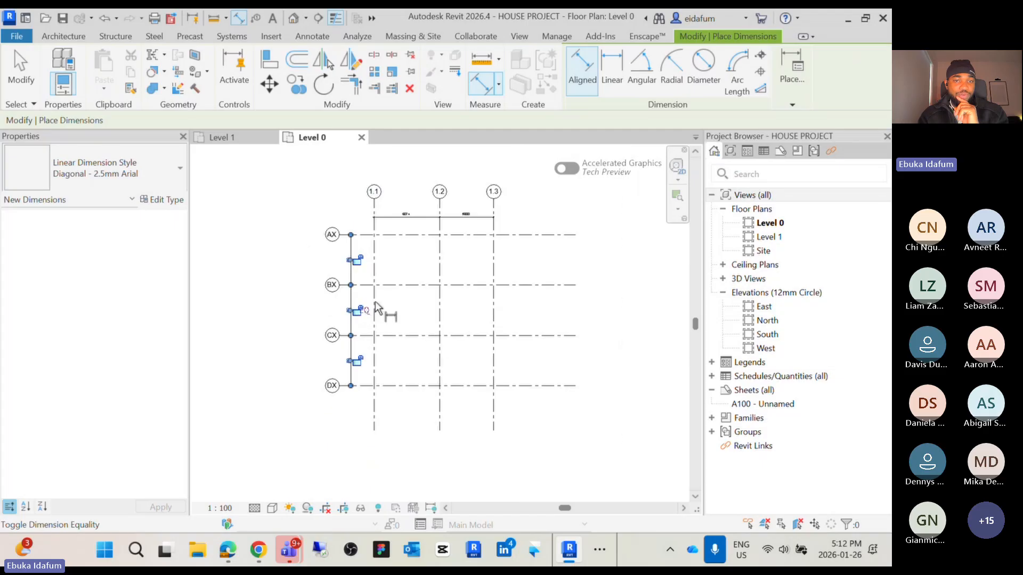
pyautogui.scroll(3, 328, 256)
# Delete the equality dimension string while leaving the grids constrained
pyautogui.press('Escape')
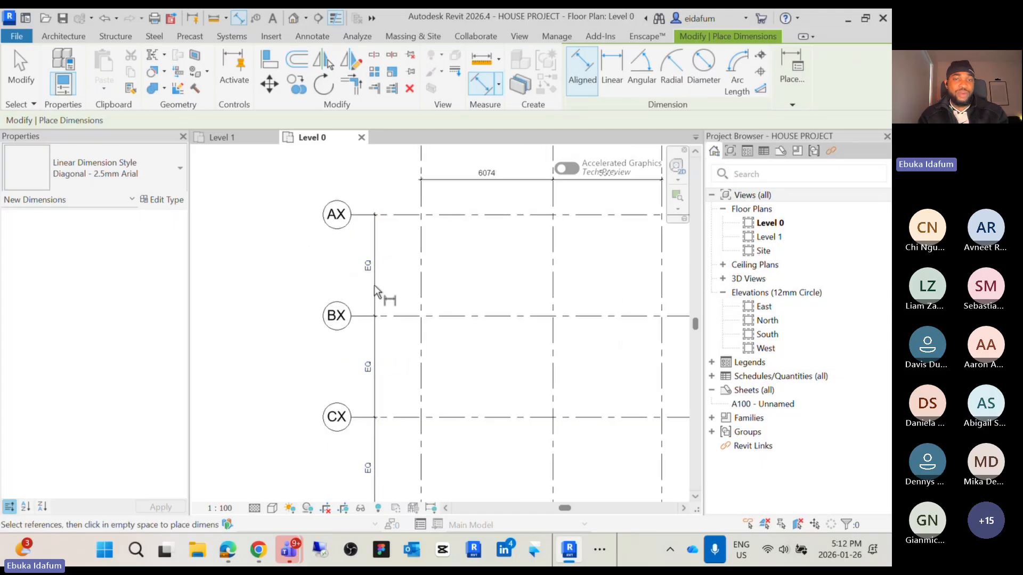
pyautogui.press('Escape')
pyautogui.click(371, 274)
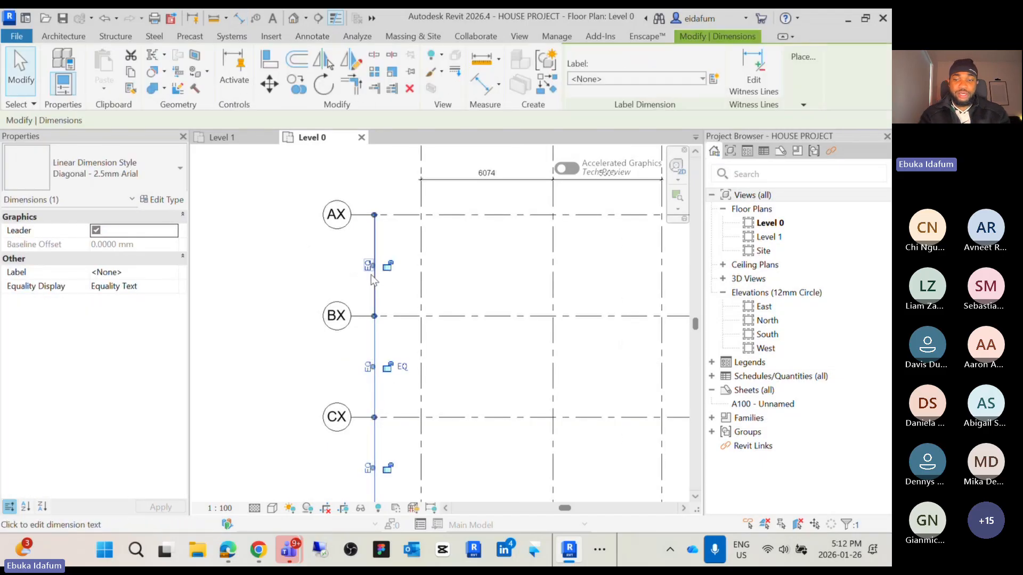
pyautogui.press('Delete')
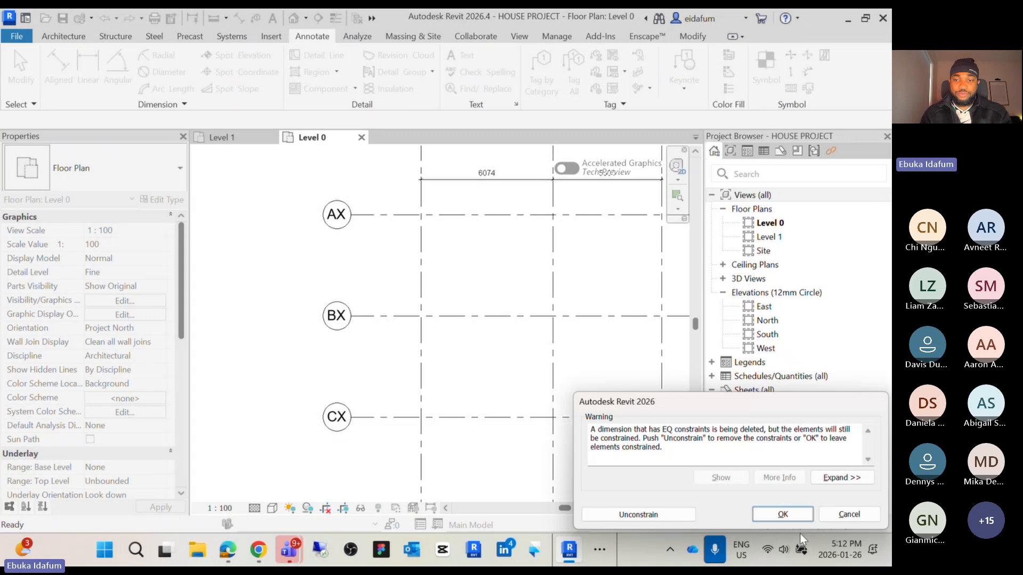
pyautogui.click(788, 514)
# Place an aligned dimension string across horizontal grids CX, BX and AX
pyautogui.press('d')
pyautogui.press('i')
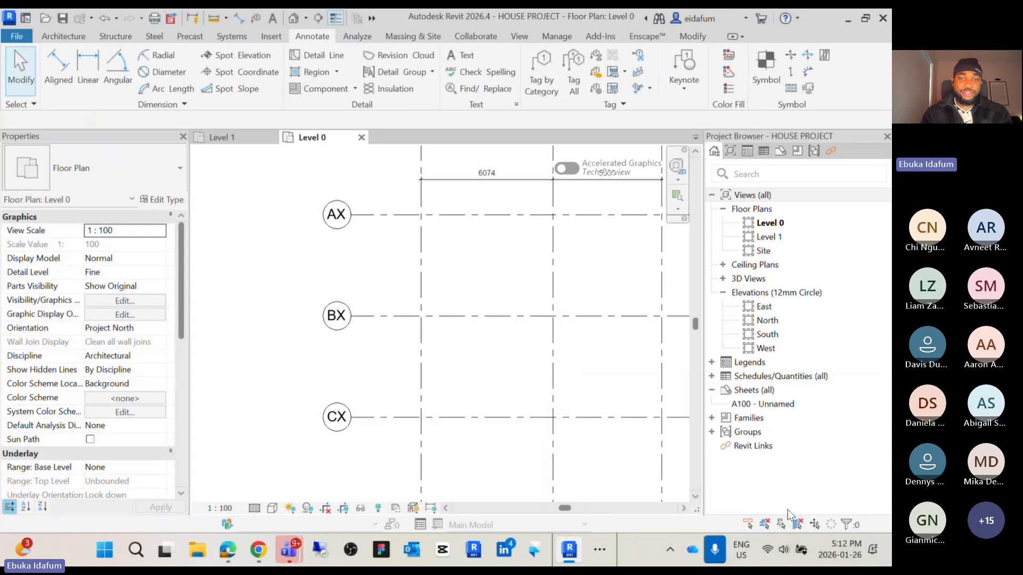
pyautogui.click(398, 418)
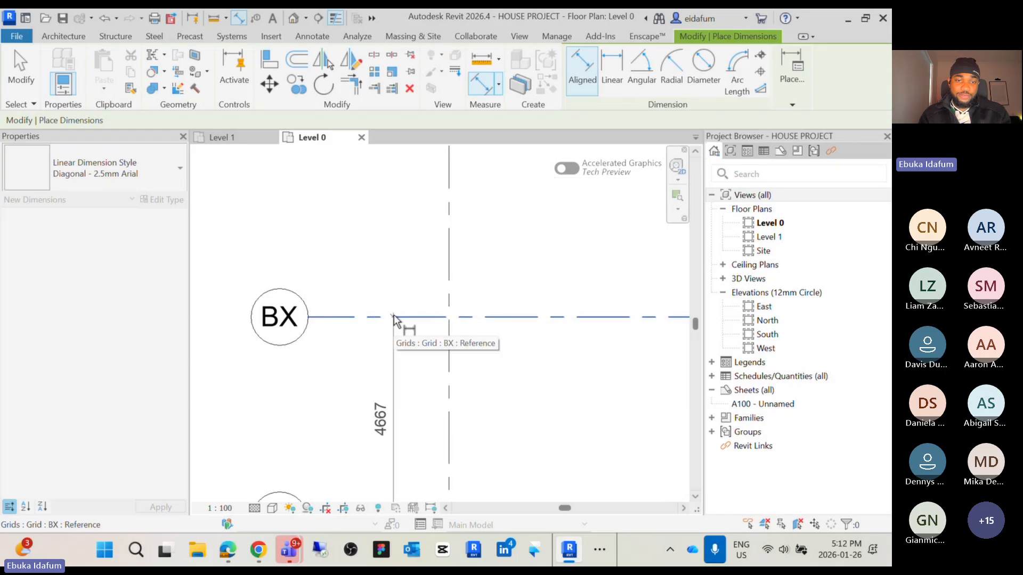
pyautogui.click(394, 317)
pyautogui.click(402, 215)
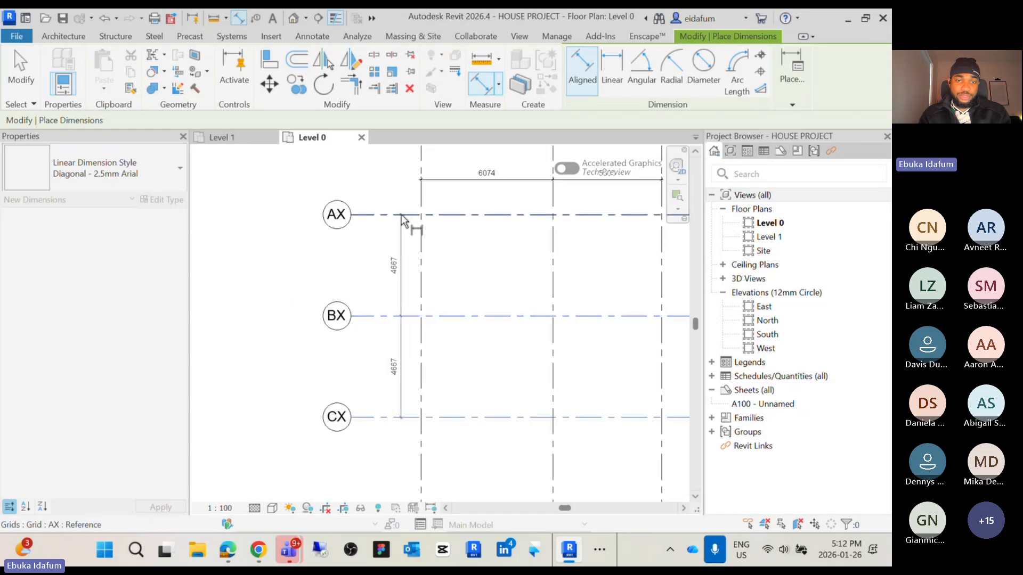
pyautogui.scroll(2, 408, 231)
pyautogui.click(401, 270)
# Add an aligned dimension between horizontal grids CX and DX
pyautogui.scroll(-4, 397, 265)
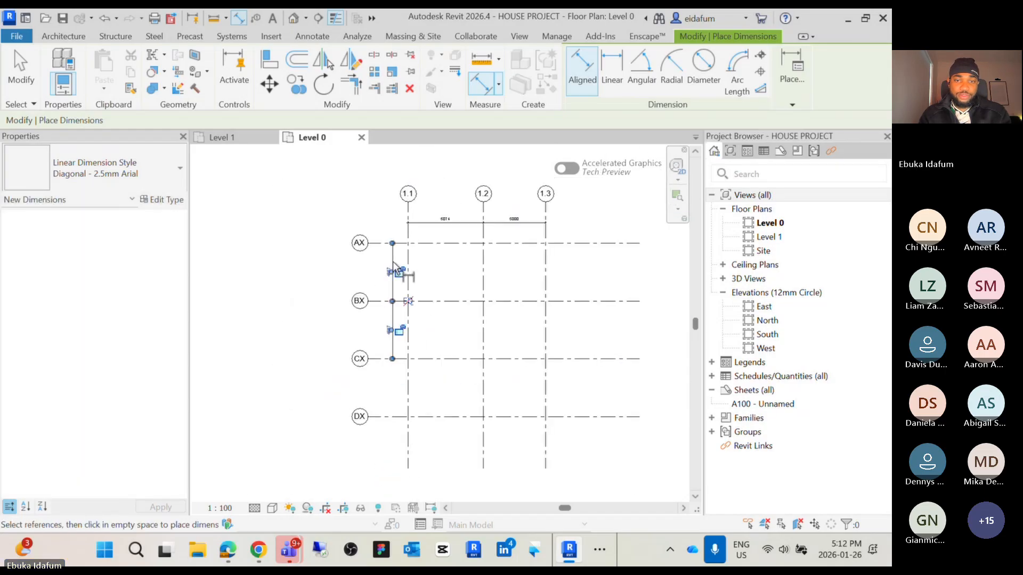
pyautogui.click(392, 417)
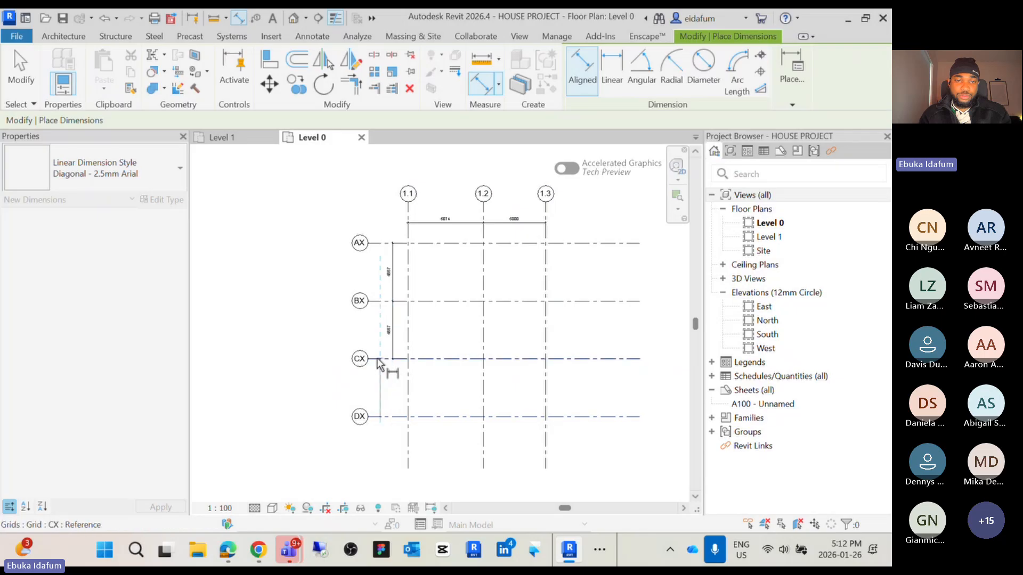
pyautogui.click(391, 360)
pyautogui.scroll(2, 384, 368)
pyautogui.scroll(-2, 400, 392)
pyautogui.moveTo(398, 394); pyautogui.dragTo(388, 404, button='middle')
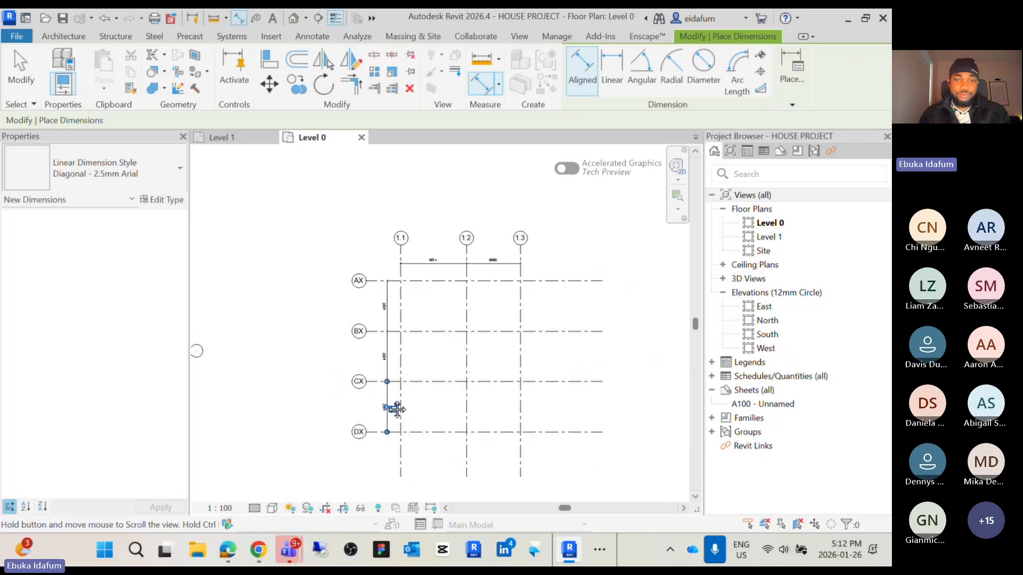
pyautogui.press('Escape')
pyautogui.press('Escape')
# Select grid 1.1 and set its distance to grid 1.2 to 5000 by editing the temporary dimension
pyautogui.scroll(2, 424, 275)
pyautogui.moveTo(422, 272); pyautogui.dragTo(450, 276, button='middle')
pyautogui.scroll(-2, 502, 298)
pyautogui.scroll(4, 501, 293)
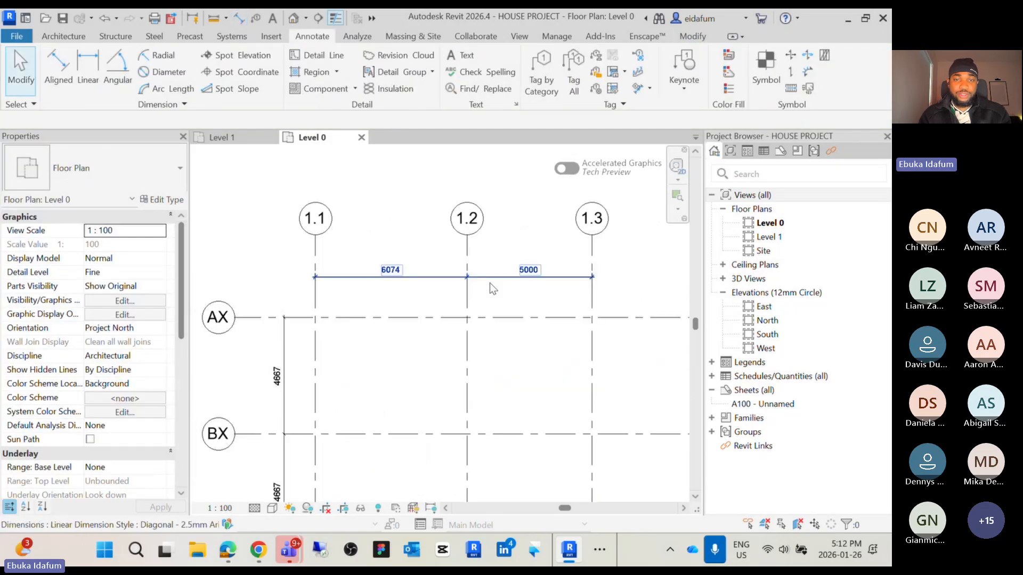
pyautogui.click(610, 298)
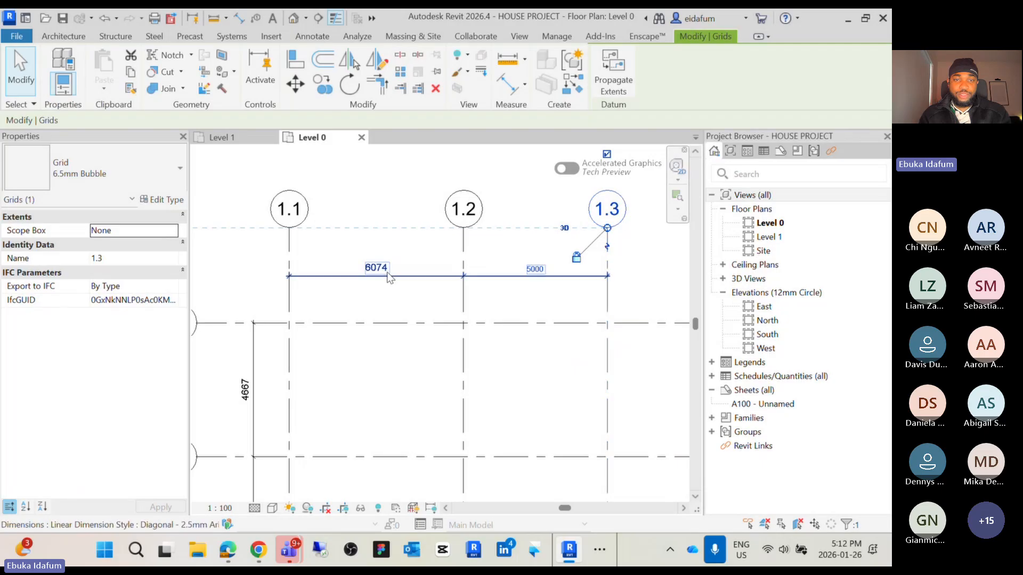
pyautogui.click(343, 280)
pyautogui.click(289, 250)
pyautogui.click(376, 269)
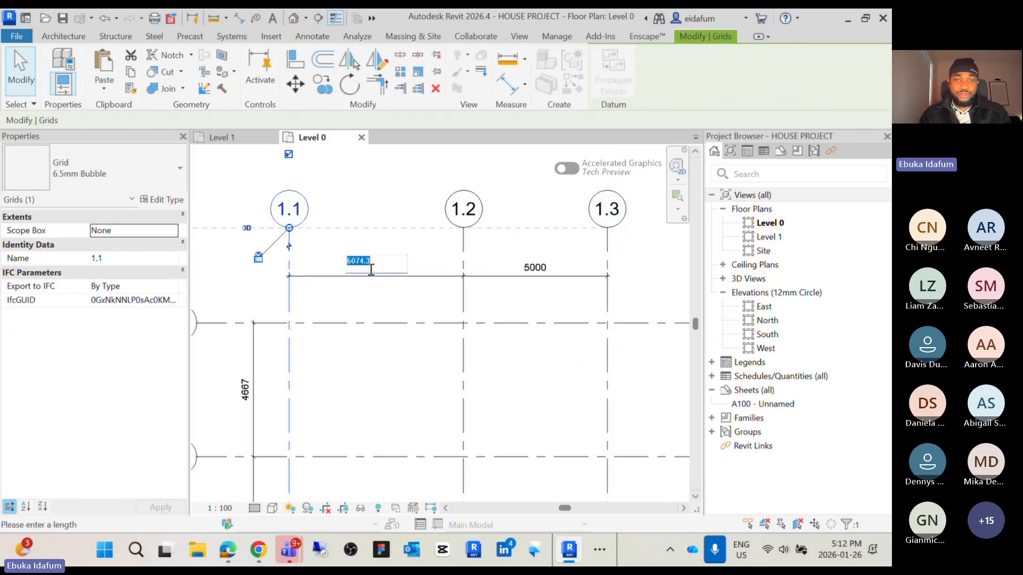
pyautogui.write('5000')
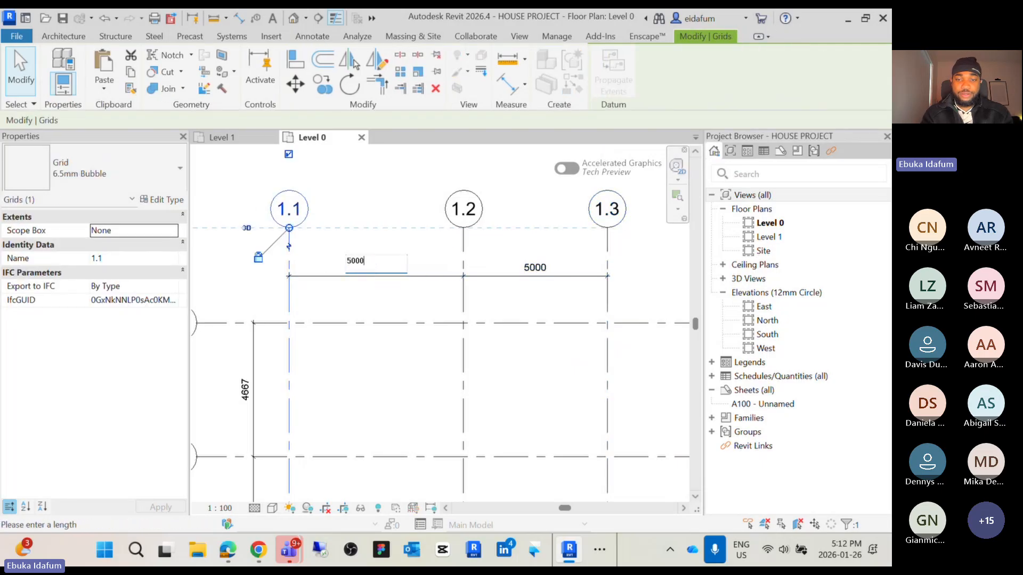
pyautogui.press('Return')
pyautogui.press('Escape')
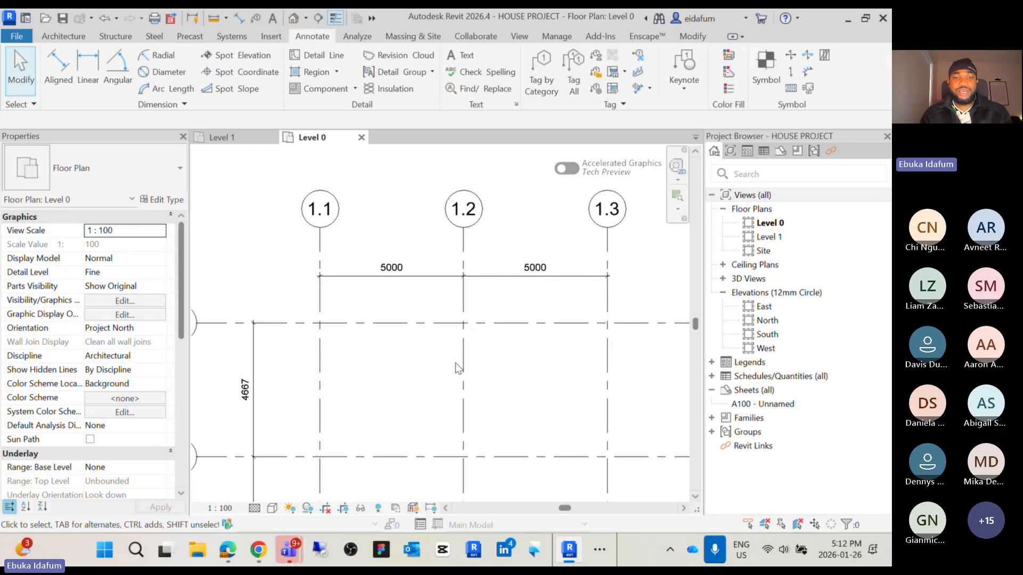
# Switch to the Binder1.pdf slides and read the Creating Grids page, then return to Revit
pyautogui.scroll(-4, 459, 368)
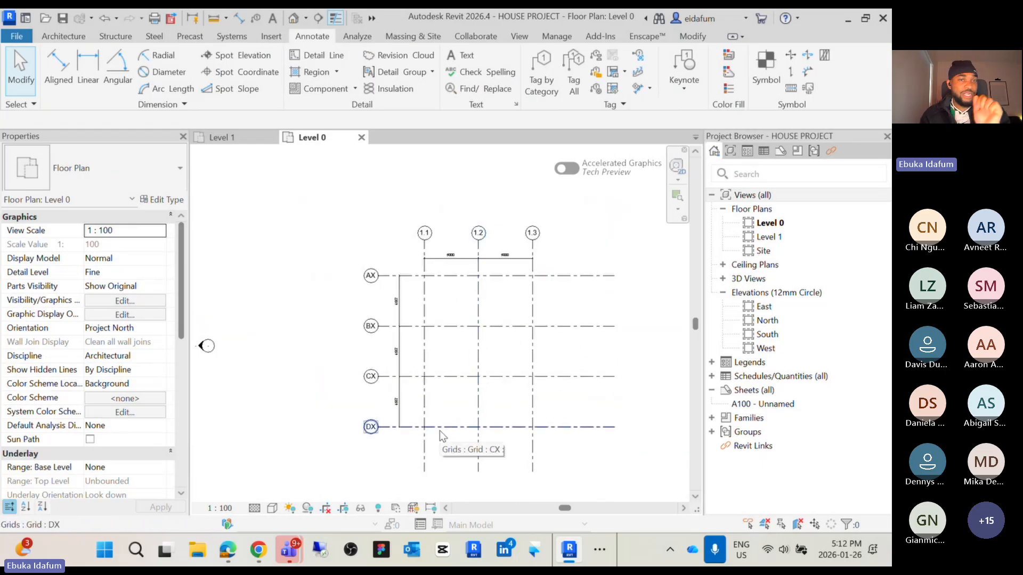
pyautogui.click(598, 552)
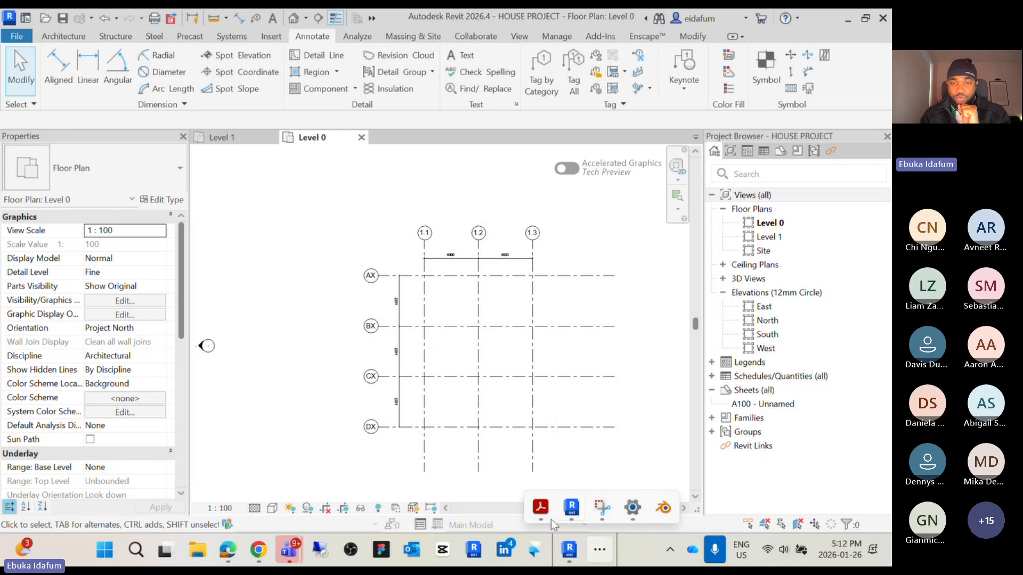
pyautogui.moveTo(542, 510)
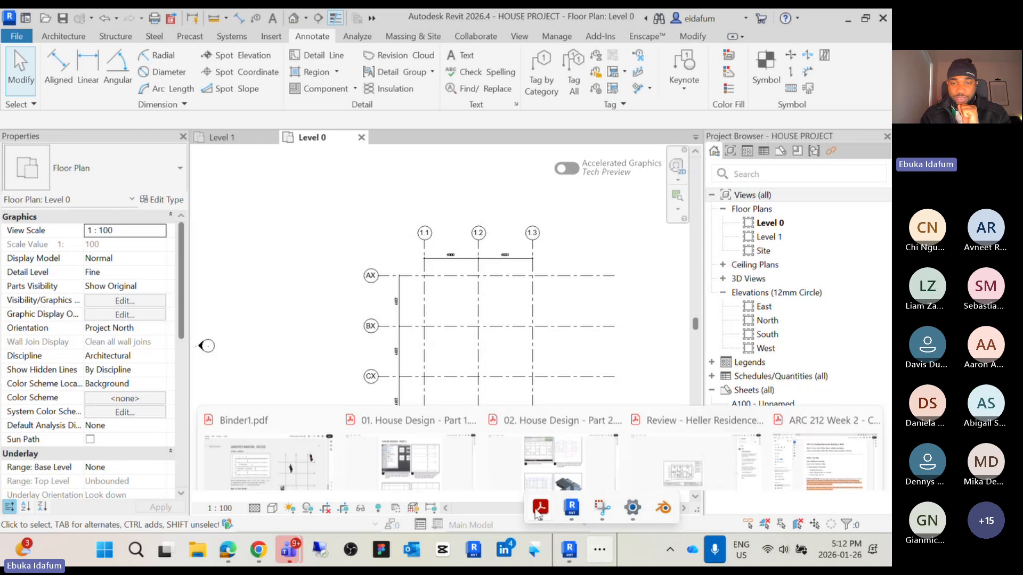
pyautogui.click(297, 443)
pyautogui.press('Right')
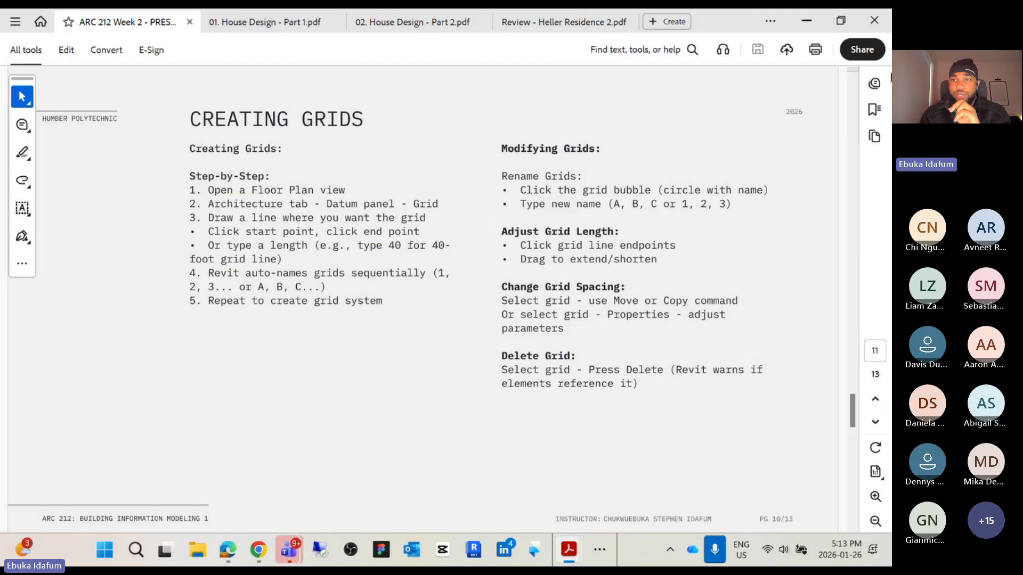
pyautogui.click(807, 22)
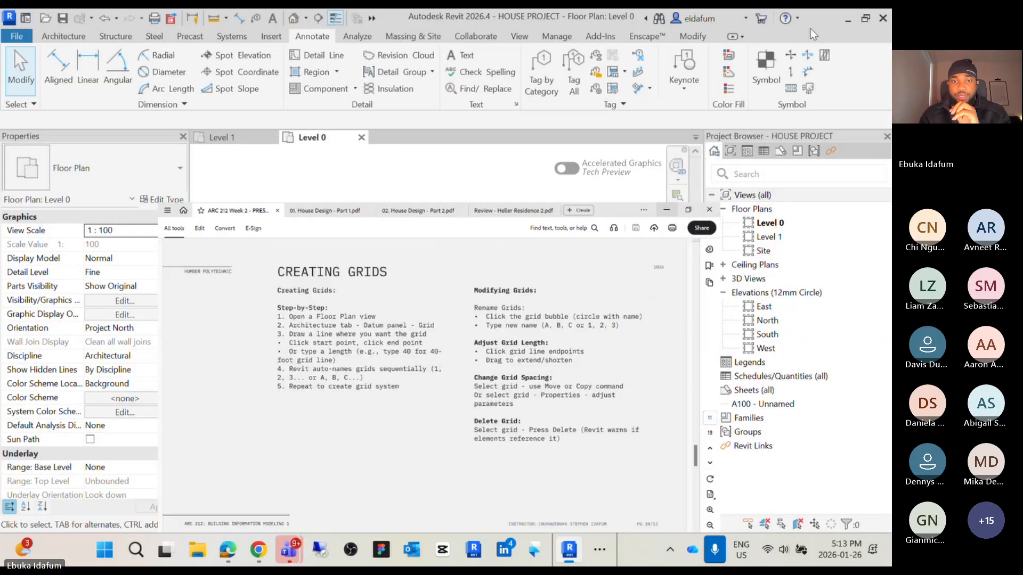
# Window-select the practice grids and dimensions and delete them
pyautogui.moveTo(452, 353); pyautogui.dragTo(448, 361, button='middle')
pyautogui.moveTo(556, 443); pyautogui.dragTo(367, 270)
pyautogui.press('Delete')
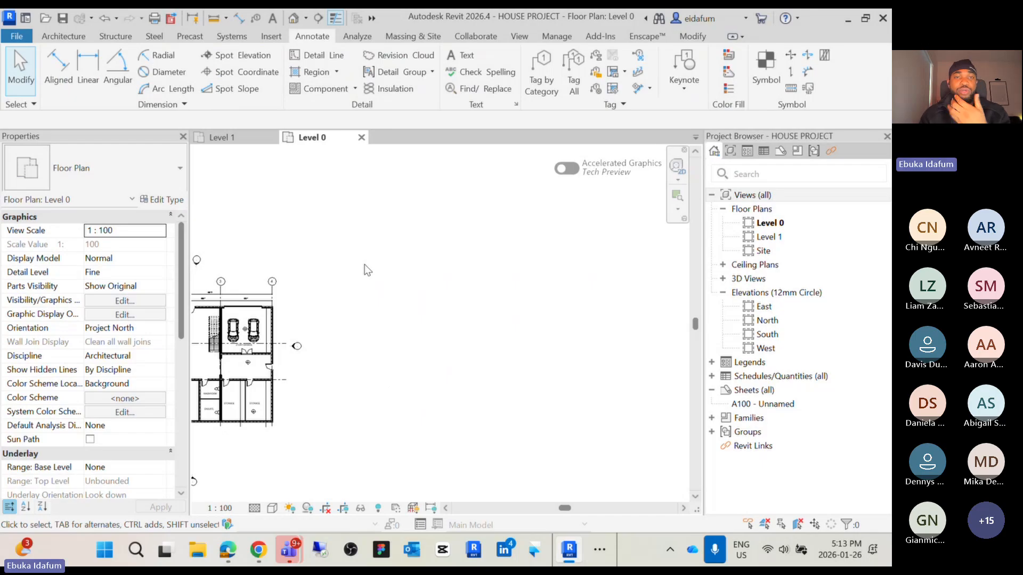
# Examine the house floor plan and its existing grid layout
pyautogui.scroll(-1, 382, 335)
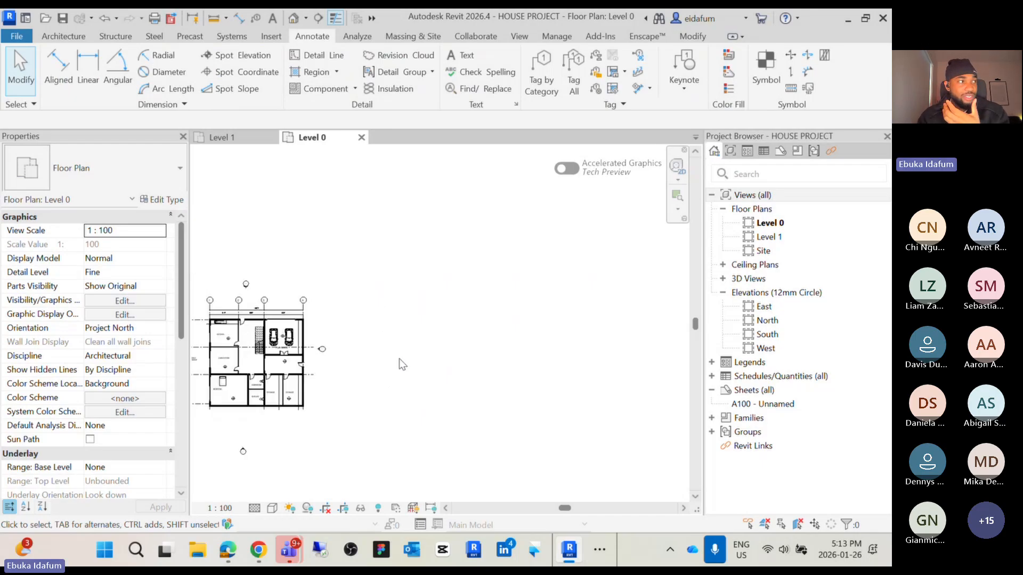
pyautogui.moveTo(399, 359); pyautogui.dragTo(546, 307, button='middle')
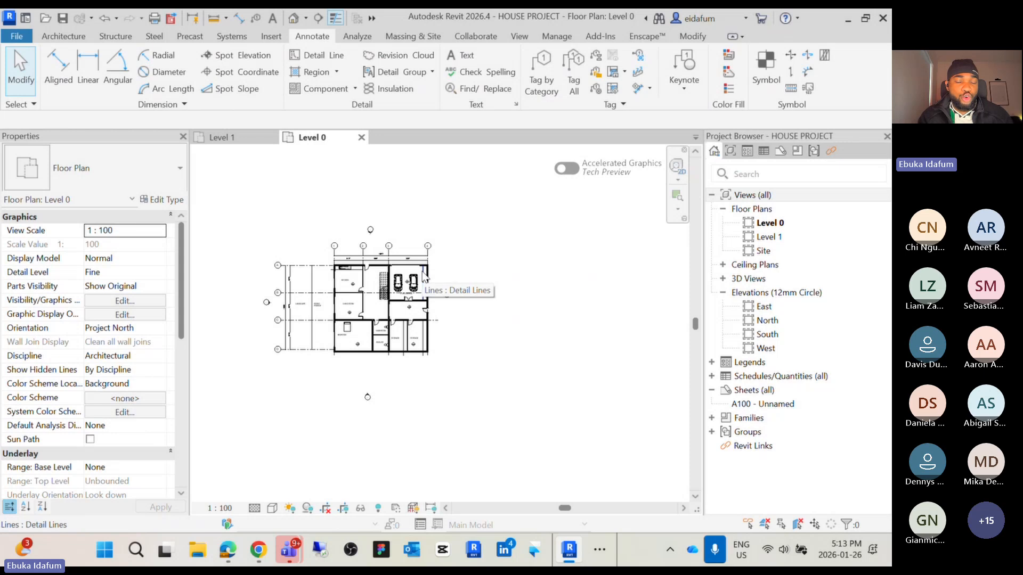
pyautogui.scroll(2, 425, 277)
pyautogui.moveTo(473, 278); pyautogui.dragTo(551, 278, button='middle')
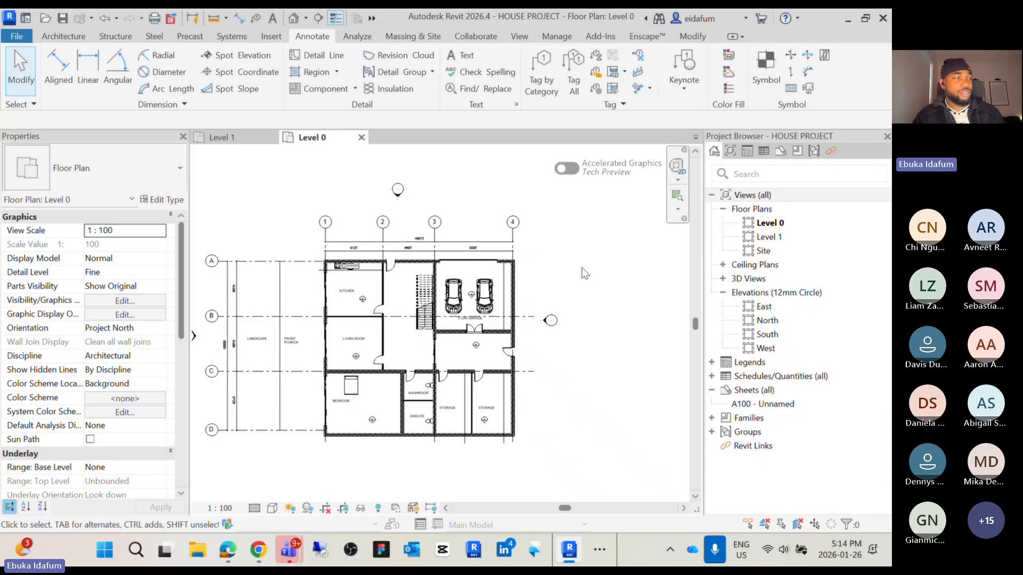
pyautogui.moveTo(582, 268); pyautogui.dragTo(471, 273, button='middle')
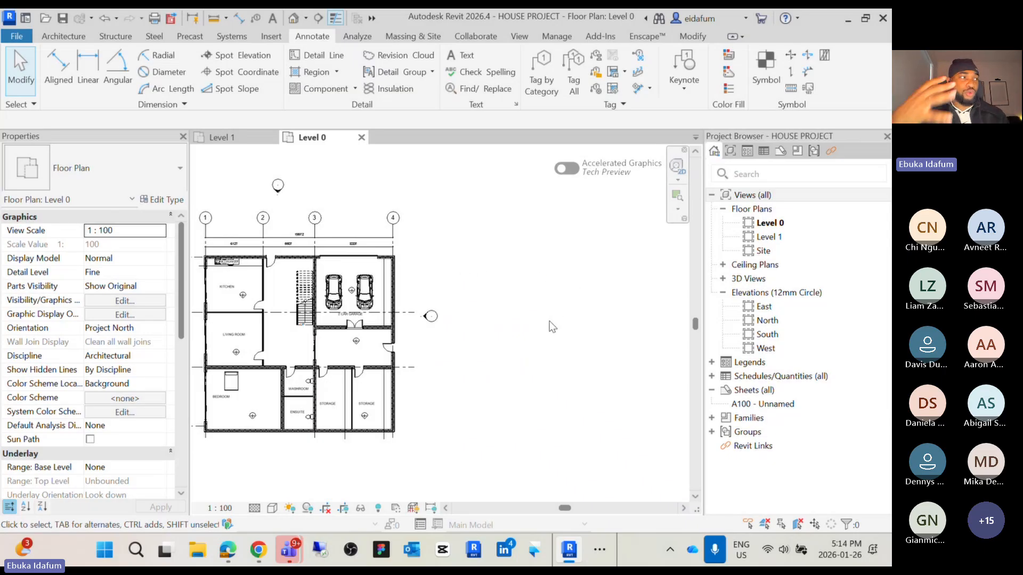
pyautogui.scroll(-1, 549, 321)
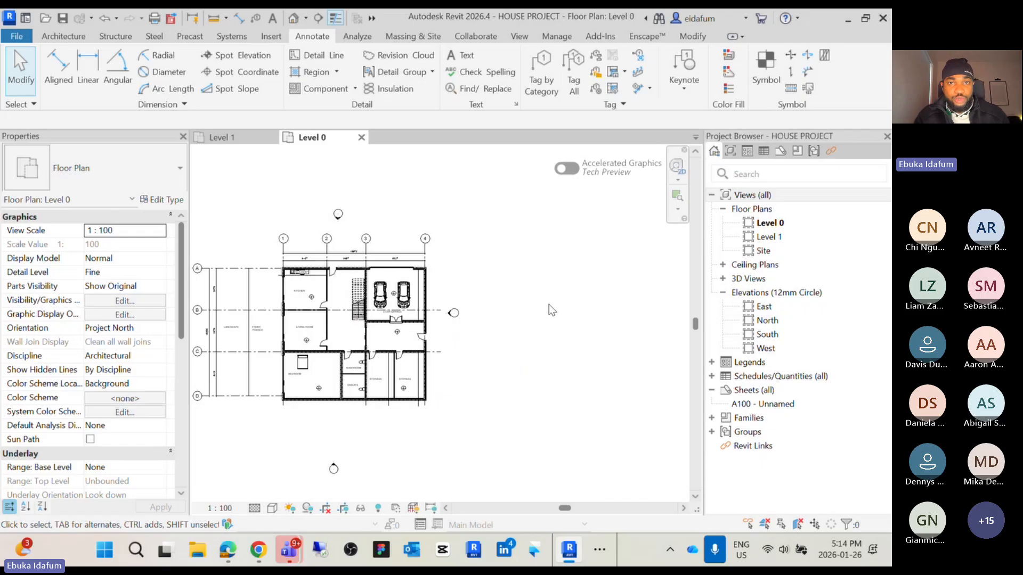
# Draw a start-end-radius arc grid east of the house with a radius of about 14030 mm
pyautogui.click(68, 36)
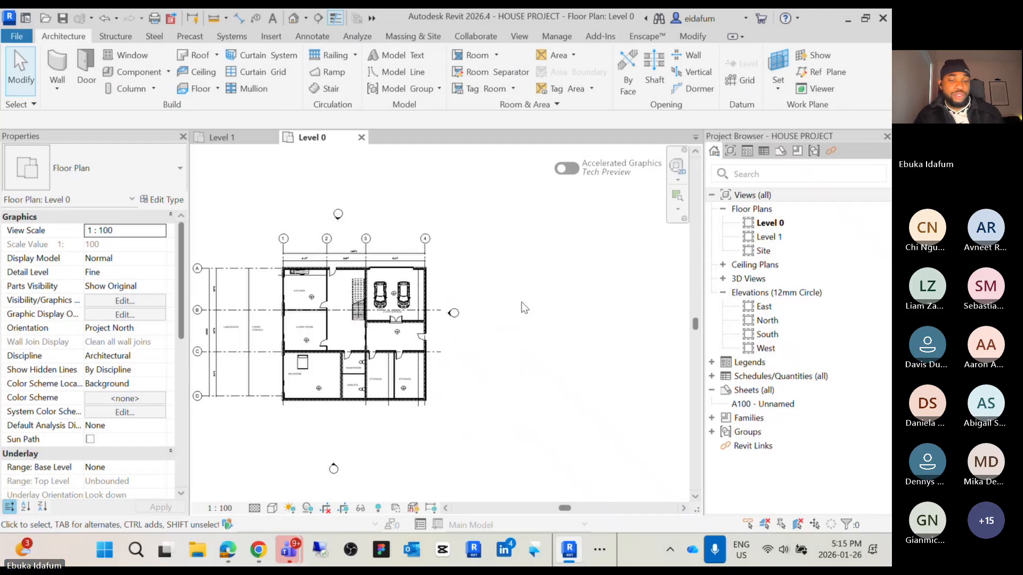
pyautogui.press('g')
pyautogui.press('r')
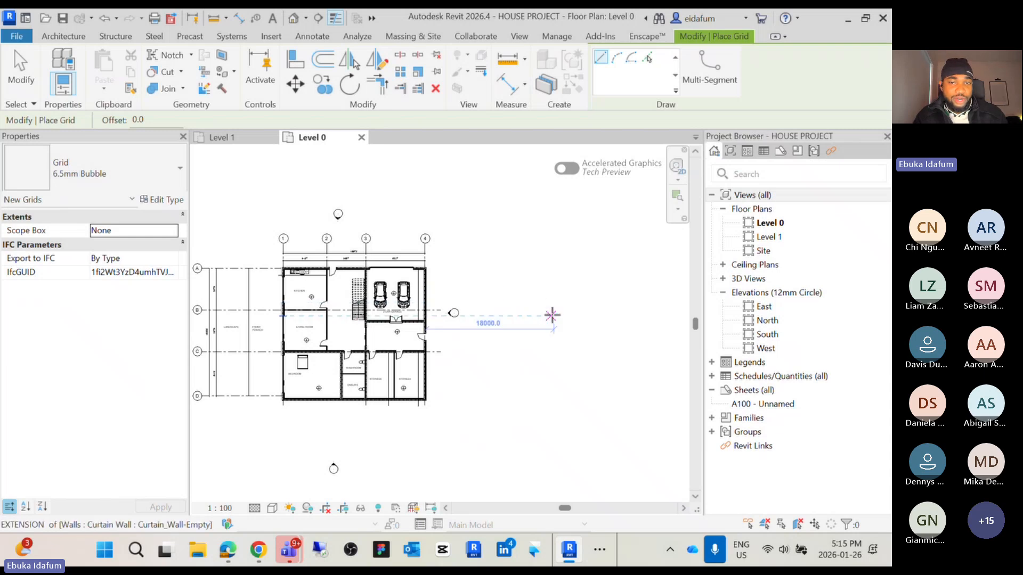
pyautogui.moveTo(577, 321); pyautogui.dragTo(473, 314, button='middle')
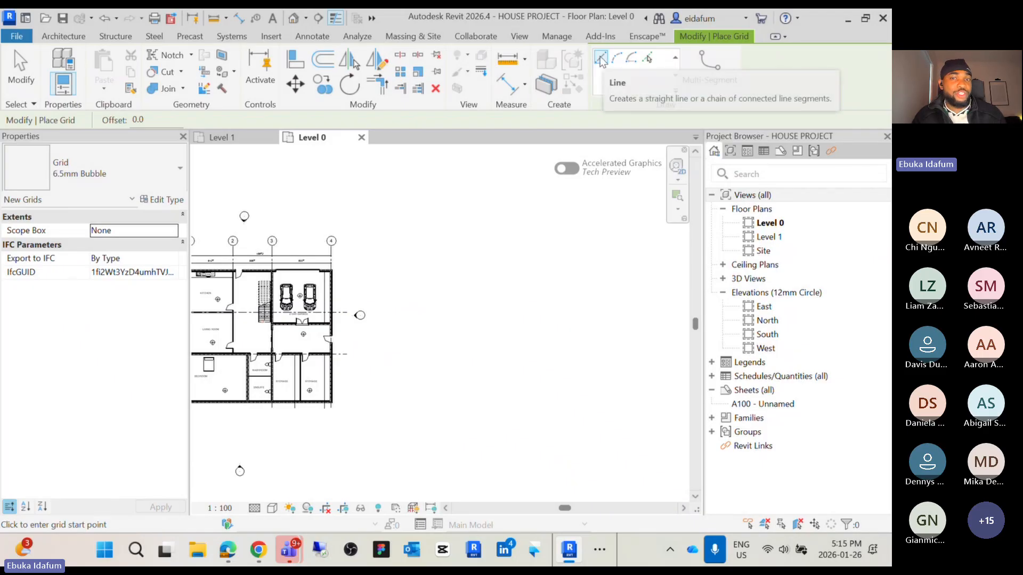
pyautogui.scroll(-2, 555, 243)
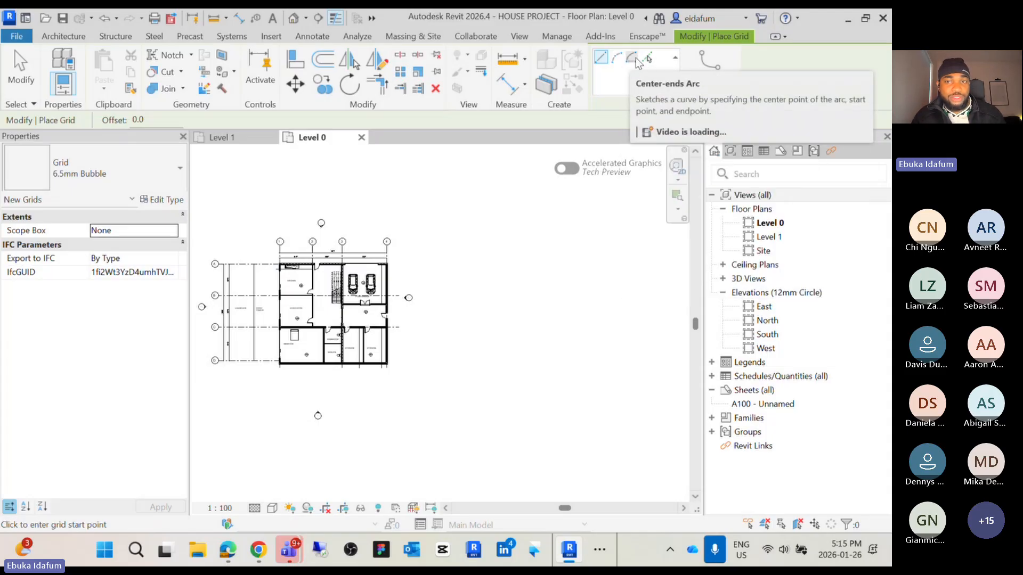
pyautogui.click(617, 57)
pyautogui.click(489, 300)
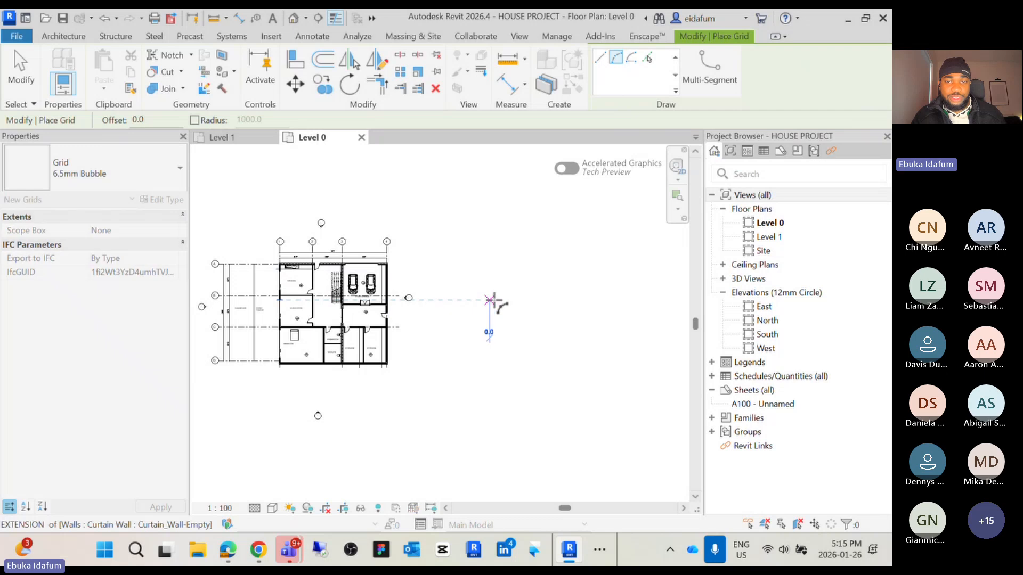
pyautogui.click(635, 304)
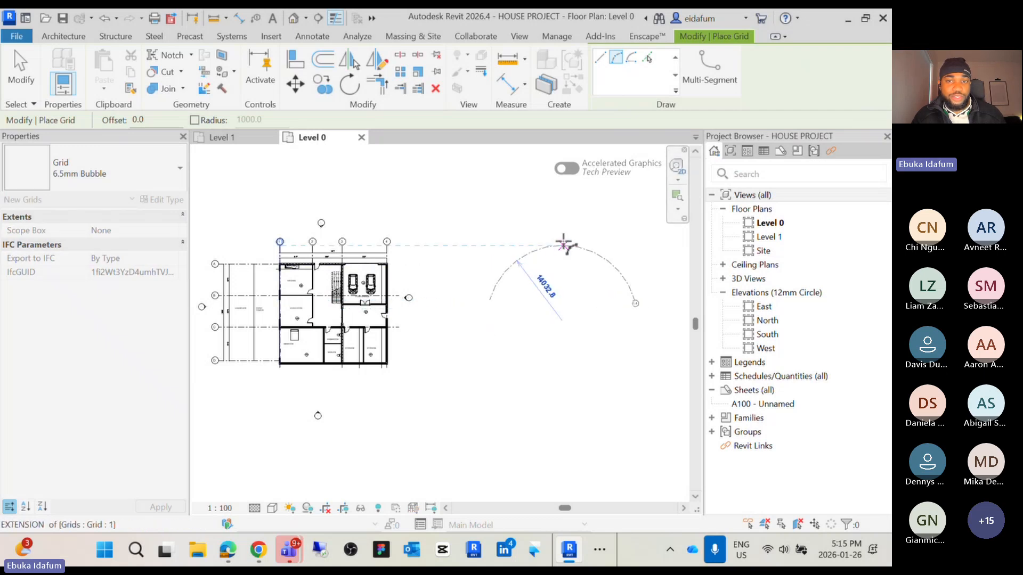
pyautogui.click(563, 245)
pyautogui.scroll(2, 568, 277)
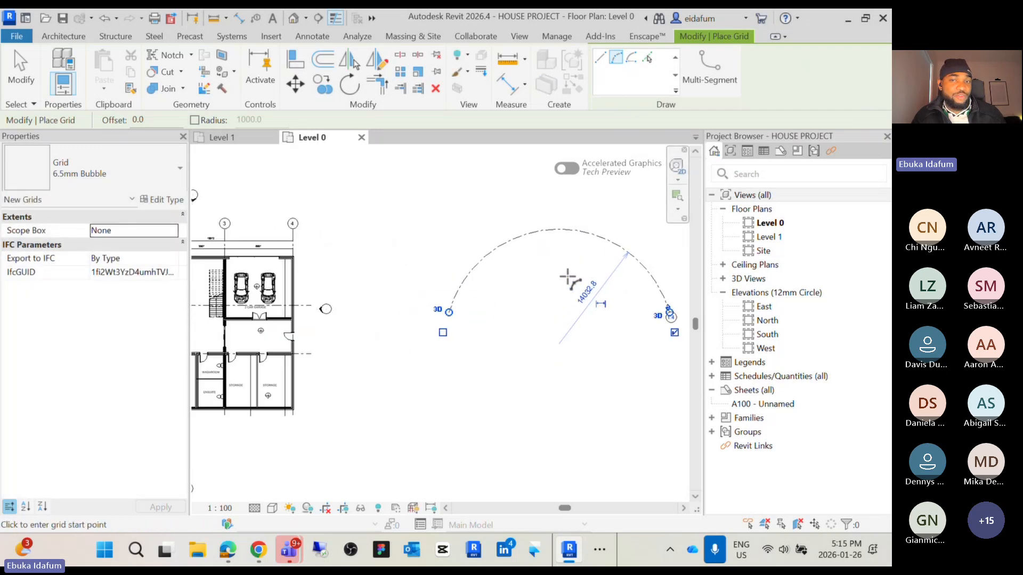
pyautogui.scroll(-2, 567, 278)
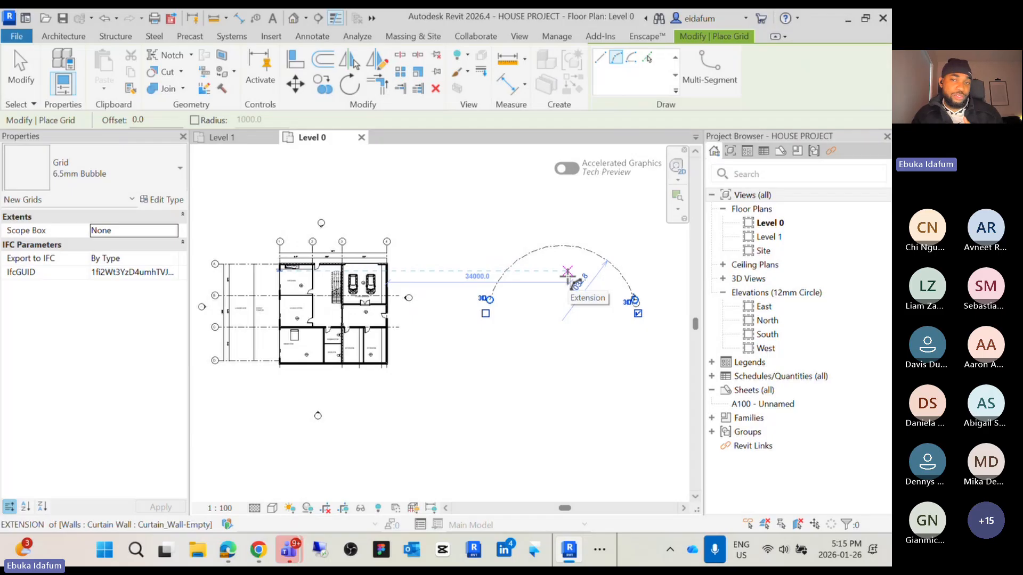
pyautogui.press('Escape')
pyautogui.press('Escape')
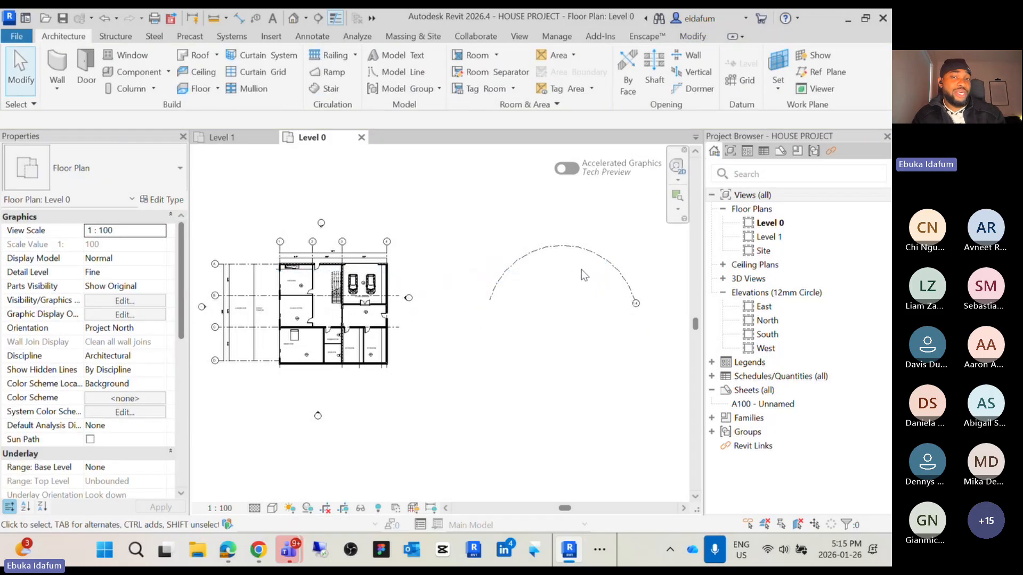
# Select the new arc grid and delete it
pyautogui.click(592, 255)
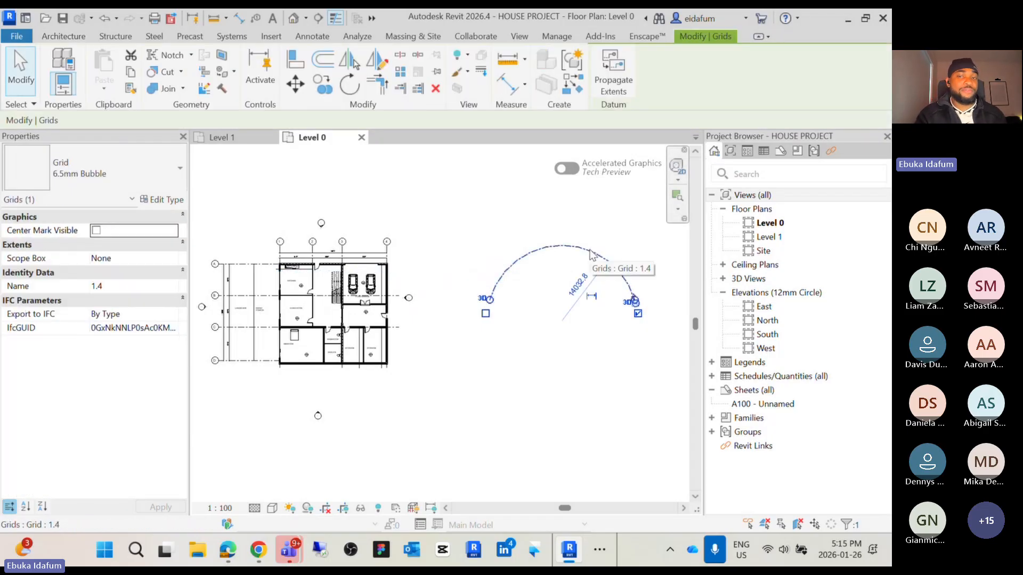
pyautogui.press('Delete')
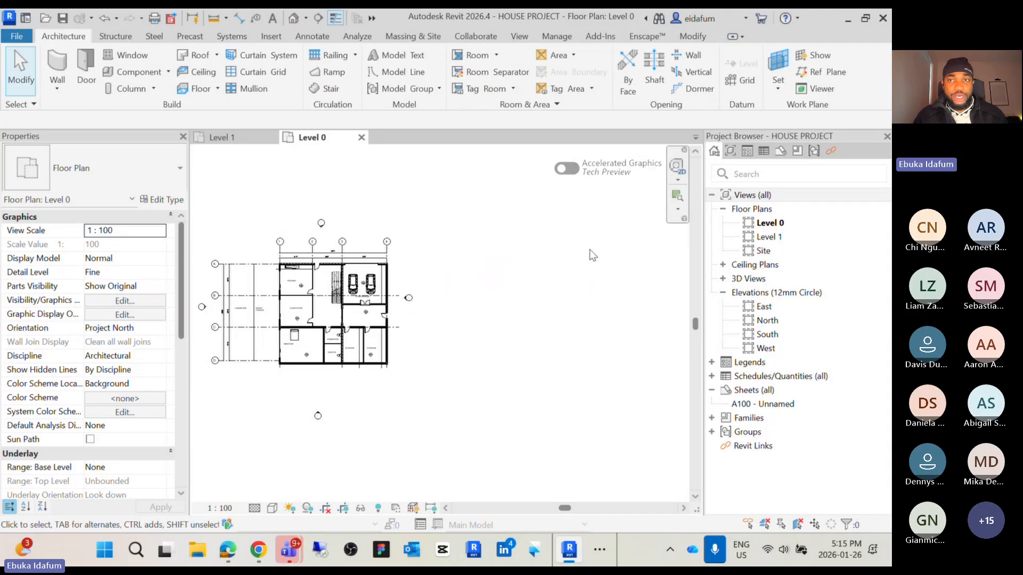
# Draw three vertical grids east of the house, about 6000 mm and 7000 mm apart
pyautogui.moveTo(527, 332); pyautogui.dragTo(518, 335, button='middle')
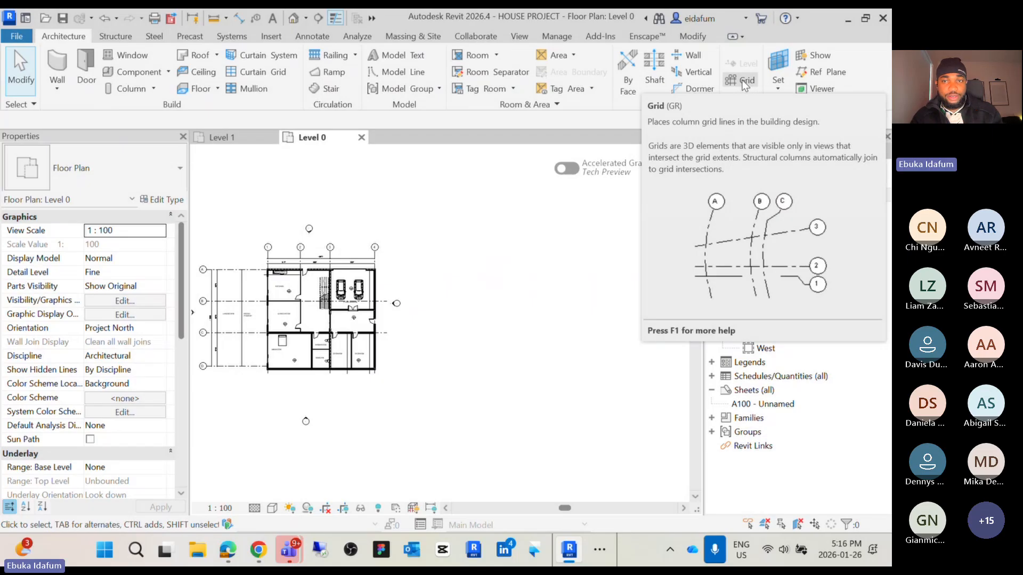
pyautogui.press('g')
pyautogui.press('r')
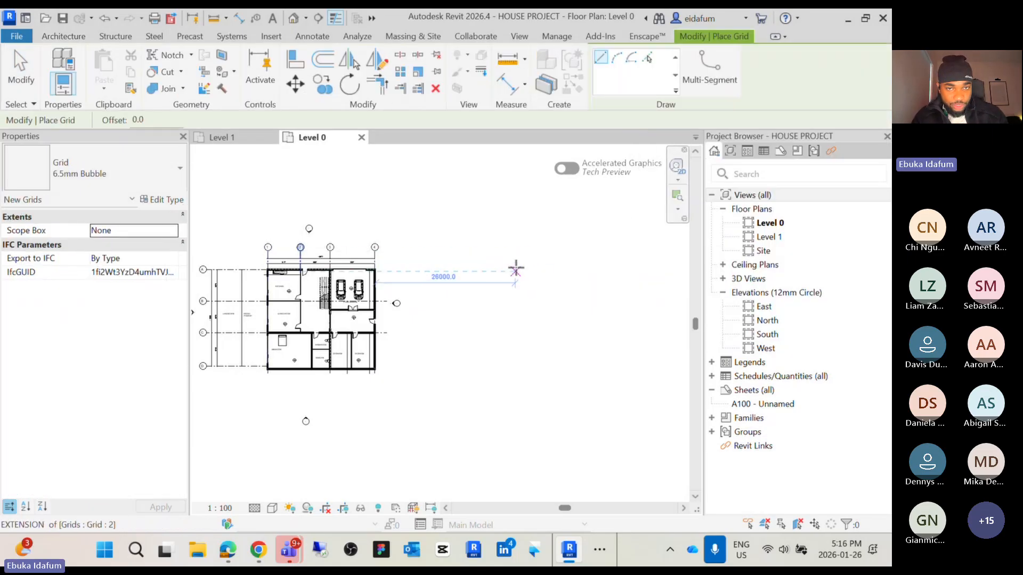
pyautogui.click(515, 268)
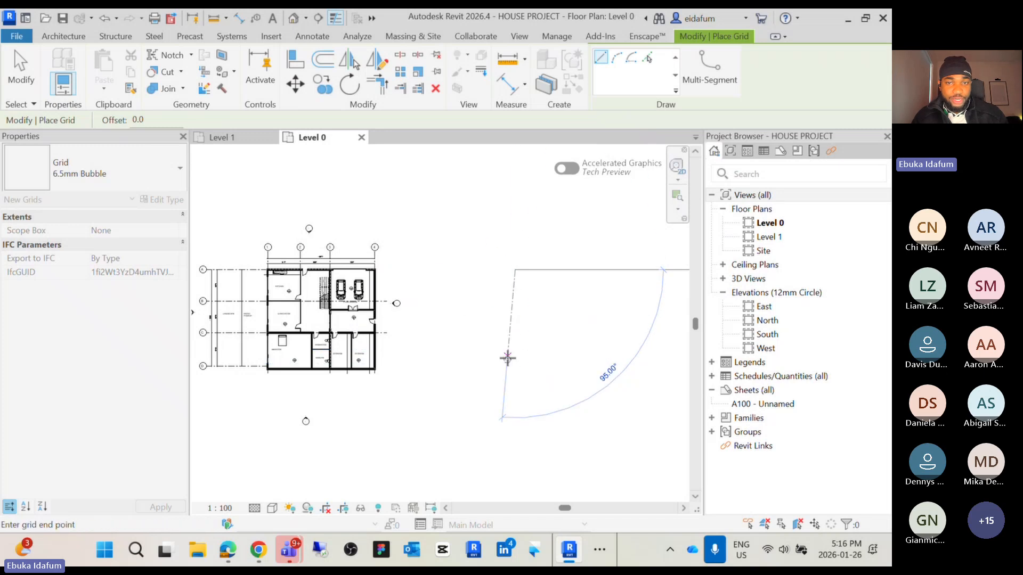
pyautogui.click(515, 363)
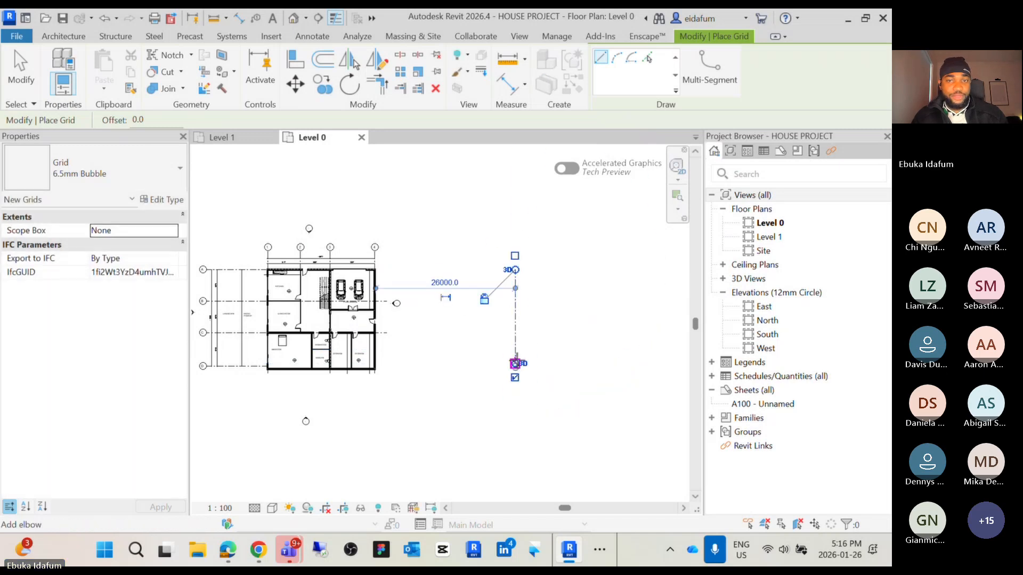
pyautogui.scroll(3, 468, 320)
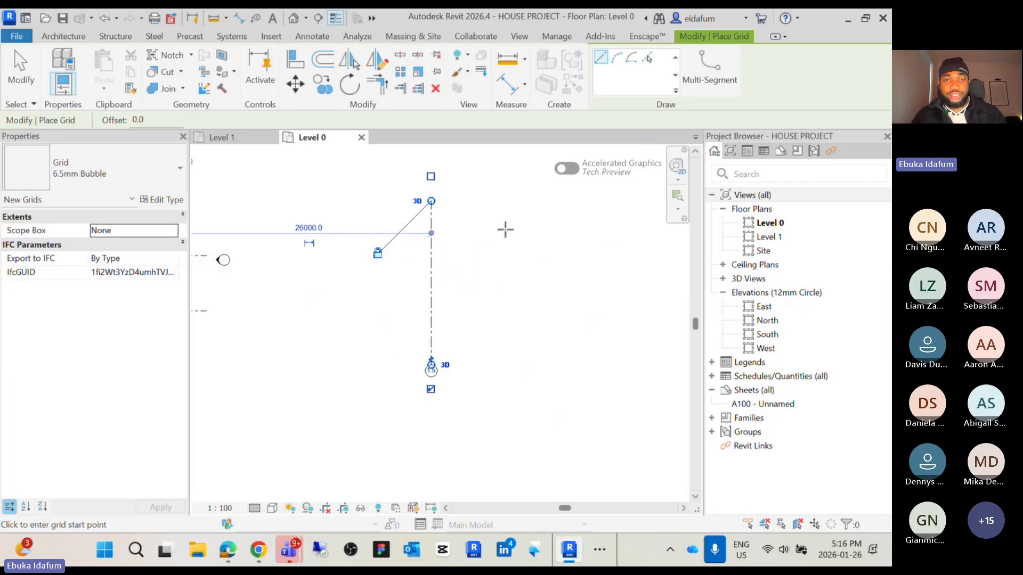
pyautogui.click(487, 201)
pyautogui.click(487, 366)
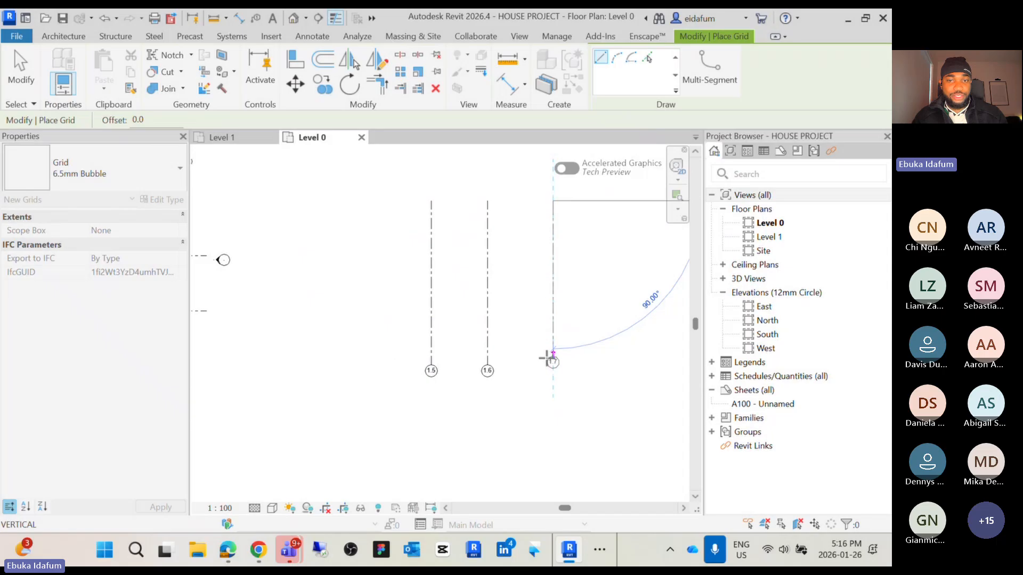
pyautogui.click(552, 364)
pyautogui.scroll(-3, 533, 372)
pyautogui.scroll(3, 520, 377)
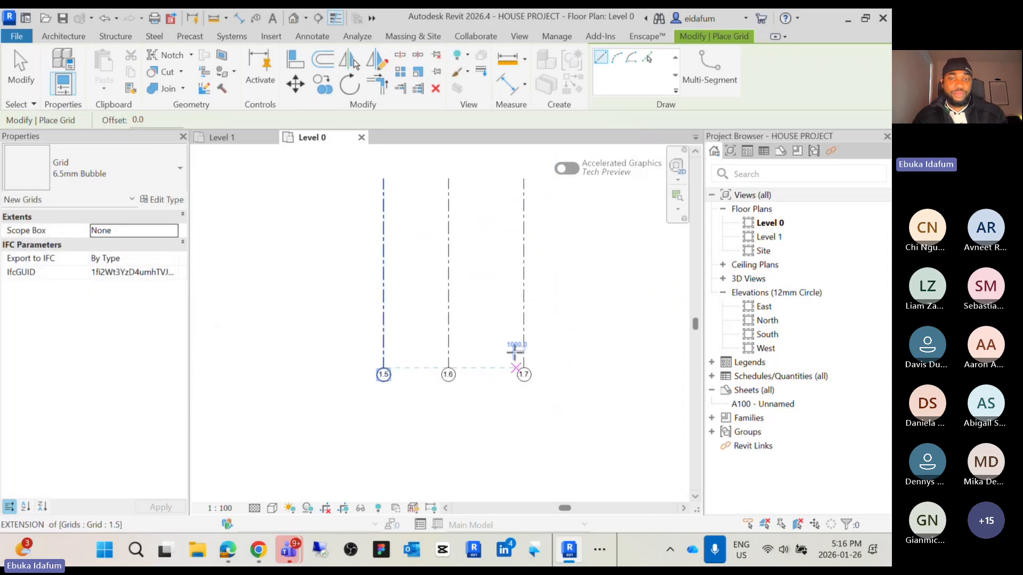
pyautogui.press('Escape')
pyautogui.press('Escape')
# Copy grid 1.7 repeatedly eastward at about 8000 mm spacing to add three more parallel grids
pyautogui.scroll(-3, 520, 320)
pyautogui.moveTo(520, 320); pyautogui.dragTo(496, 362, button='middle')
pyautogui.scroll(3, 416, 336)
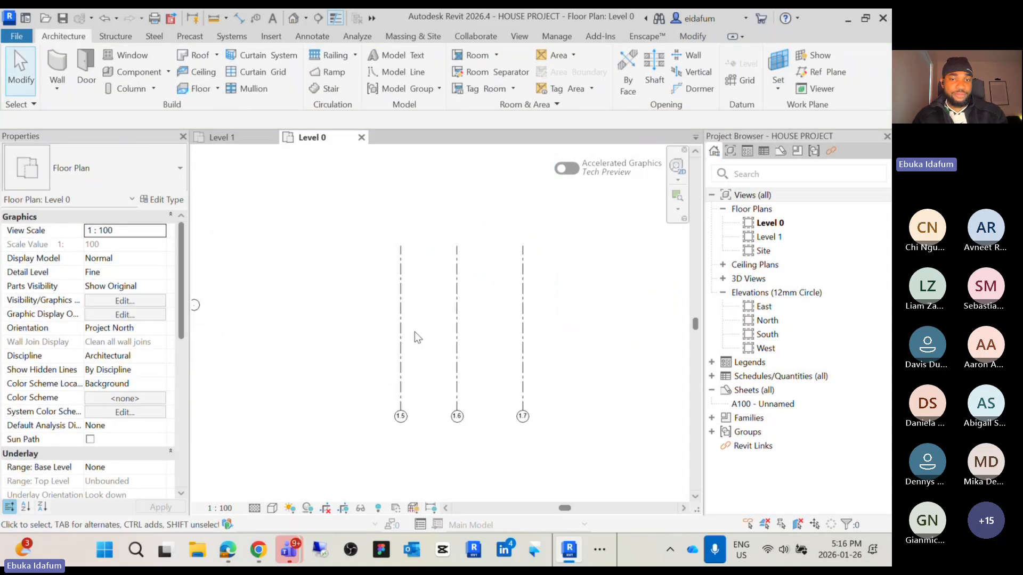
pyautogui.click(464, 304)
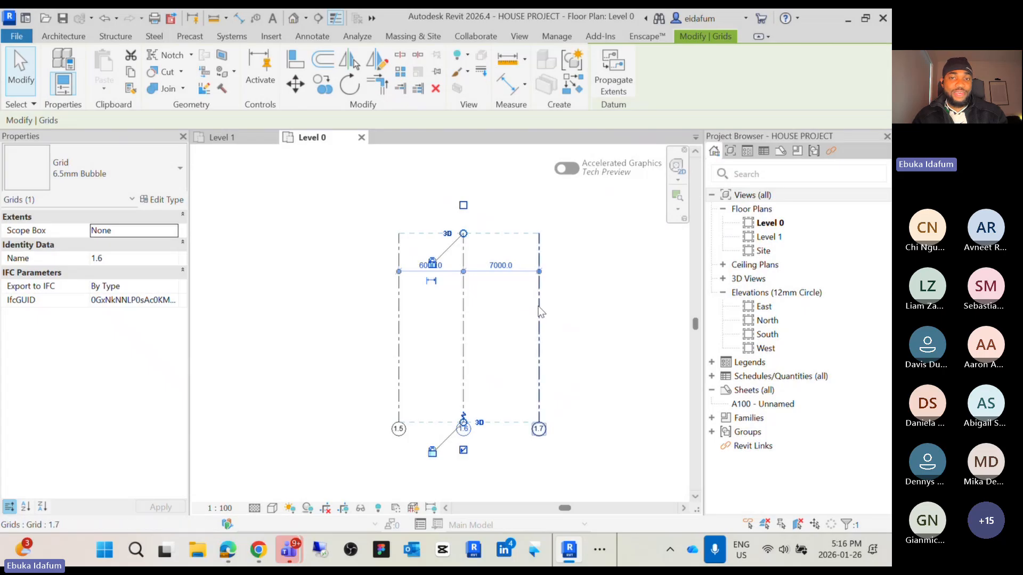
pyautogui.scroll(-5, 540, 313)
pyautogui.moveTo(540, 313); pyautogui.dragTo(479, 316, button='middle')
pyautogui.scroll(6, 433, 318)
pyautogui.click(554, 315)
pyautogui.scroll(-2, 554, 316)
pyautogui.moveTo(553, 326); pyautogui.dragTo(480, 311, button='middle')
pyautogui.click(473, 291)
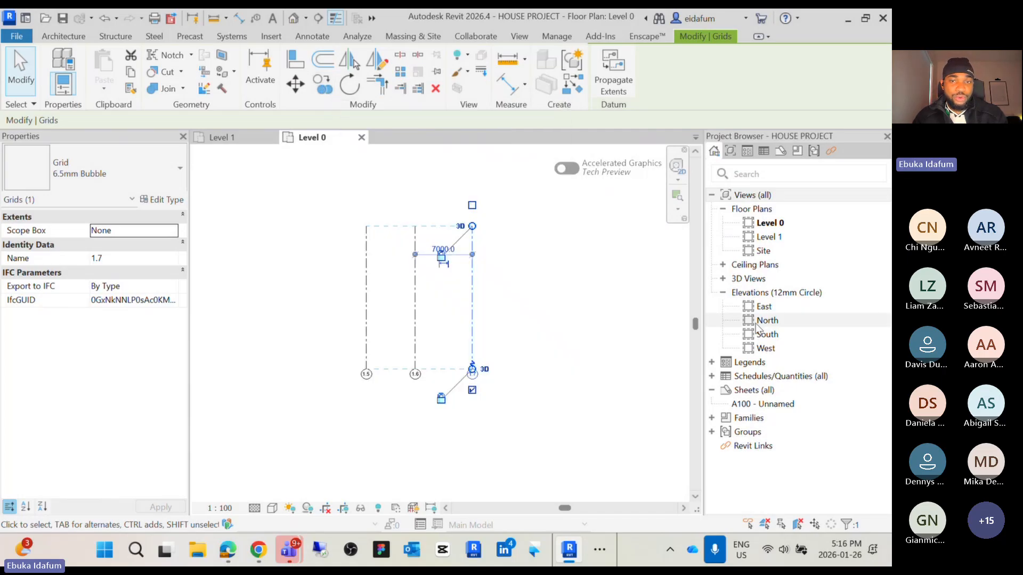
pyautogui.press('c')
pyautogui.press('o')
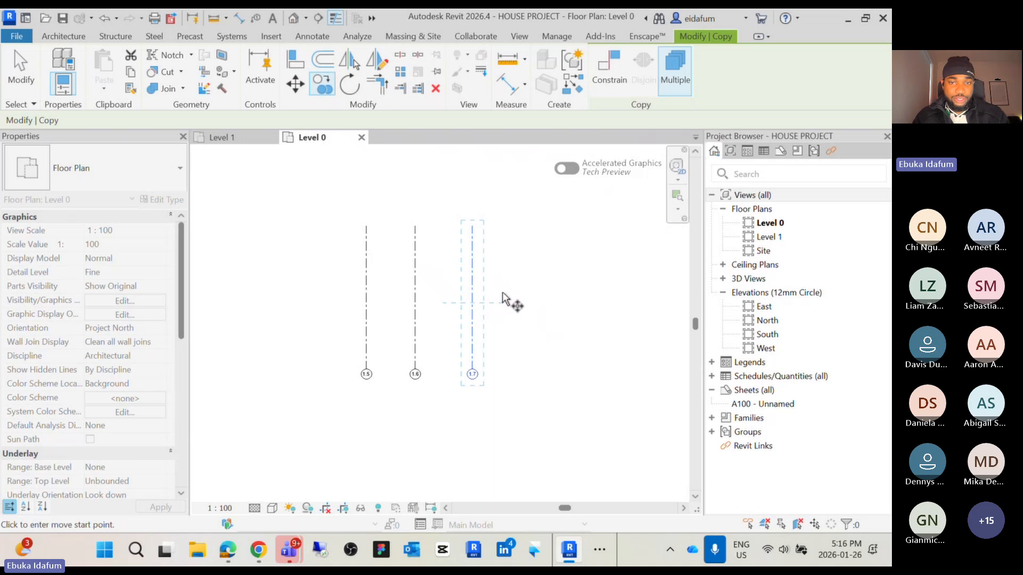
pyautogui.click(472, 293)
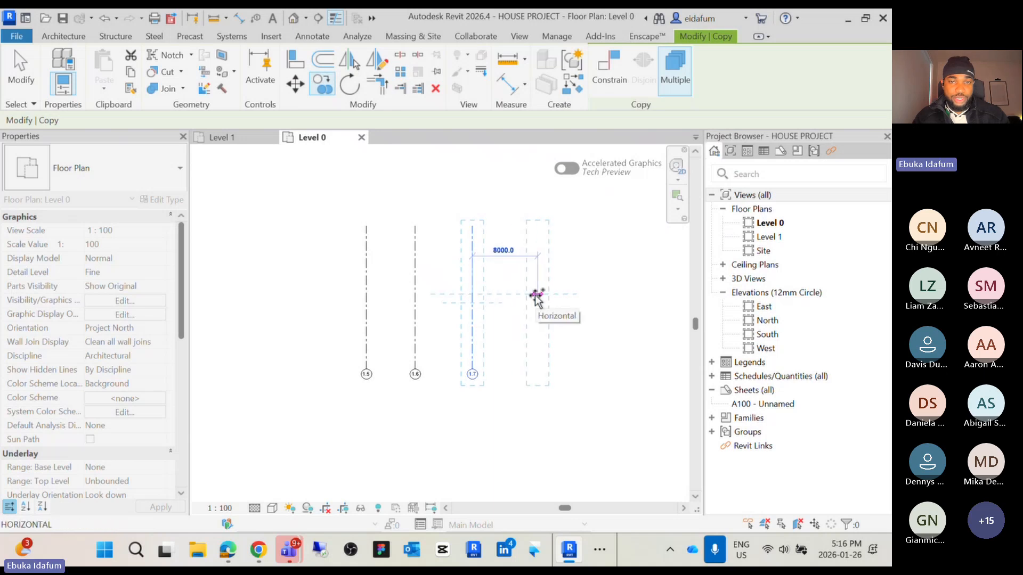
pyautogui.scroll(-2, 602, 297)
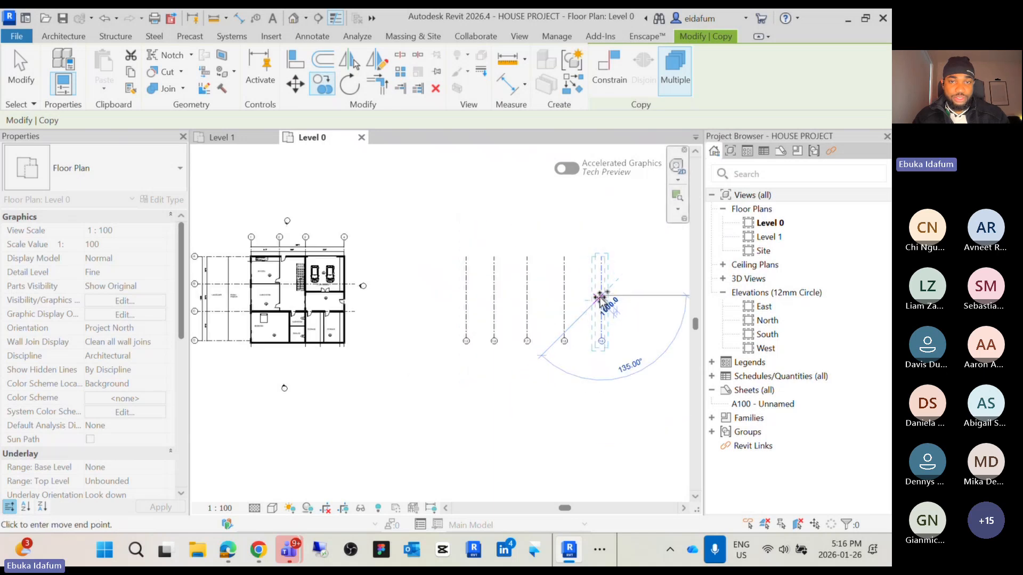
pyautogui.click(554, 294)
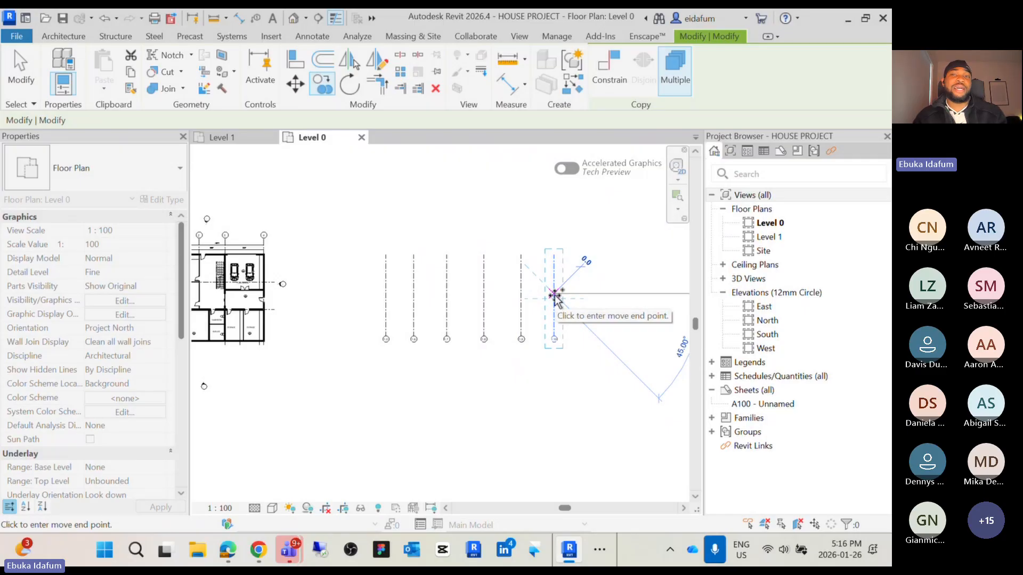
pyautogui.scroll(1, 555, 294)
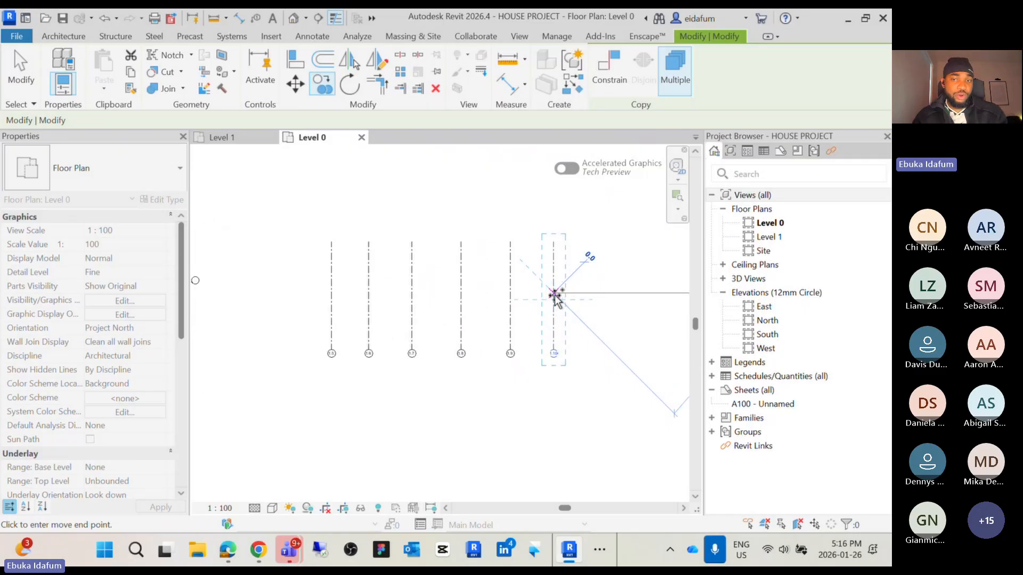
pyautogui.press('Escape')
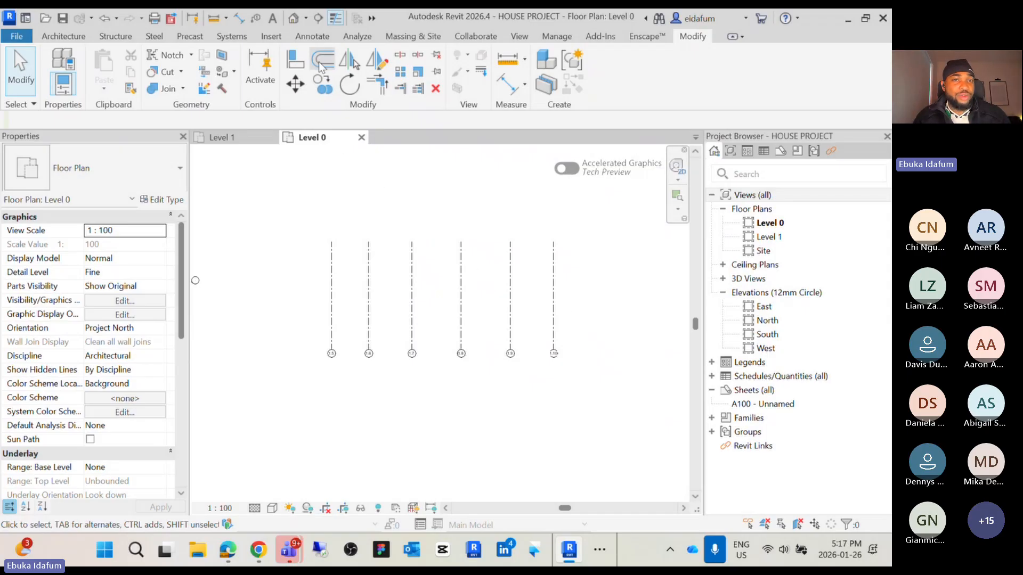
# Place one continuous aligned dimension across all six vertical grids
pyautogui.click(313, 36)
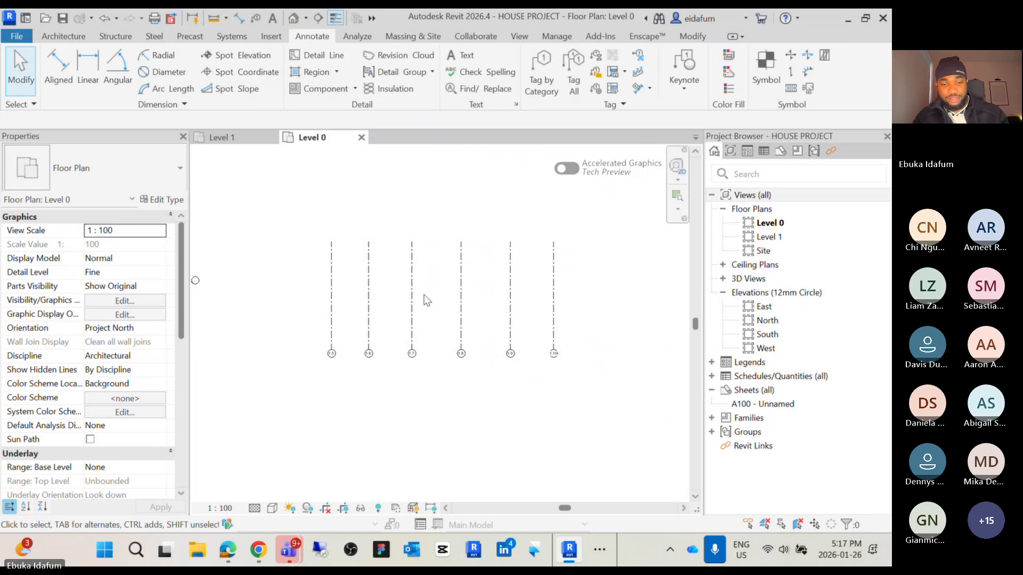
pyautogui.press('d')
pyautogui.press('i')
pyautogui.click(332, 321)
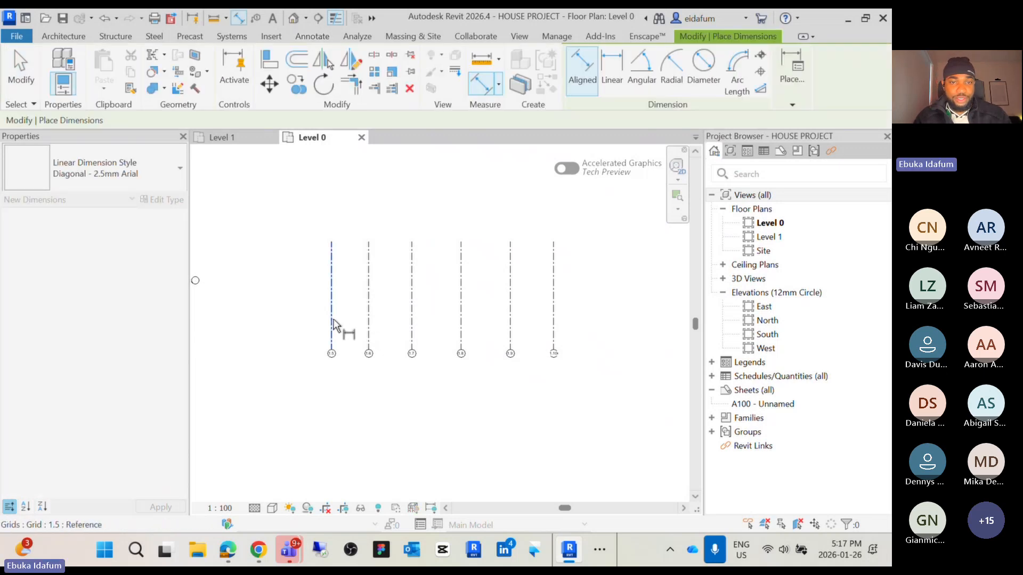
pyautogui.click(368, 322)
pyautogui.click(412, 323)
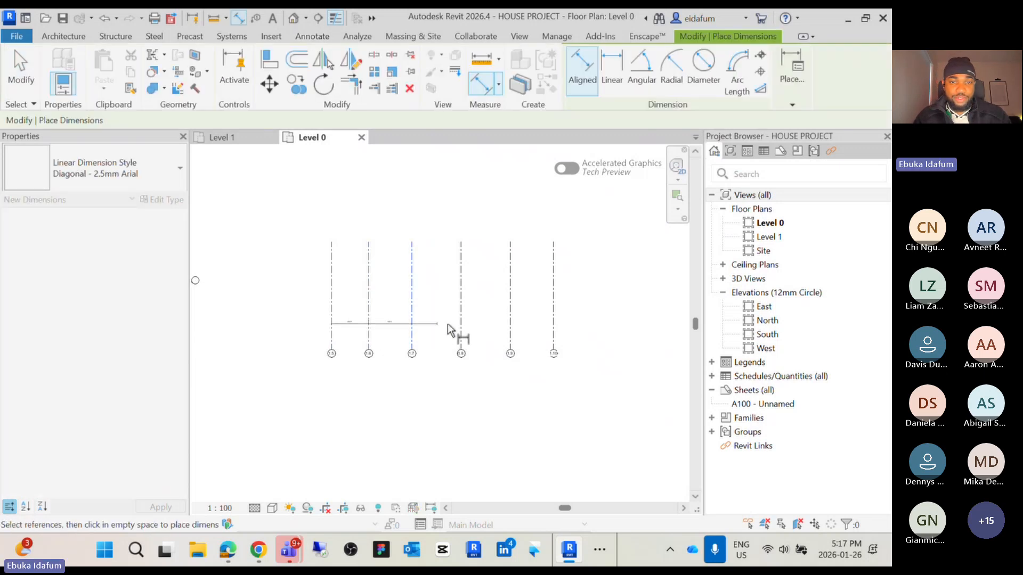
pyautogui.click(461, 325)
pyautogui.click(509, 335)
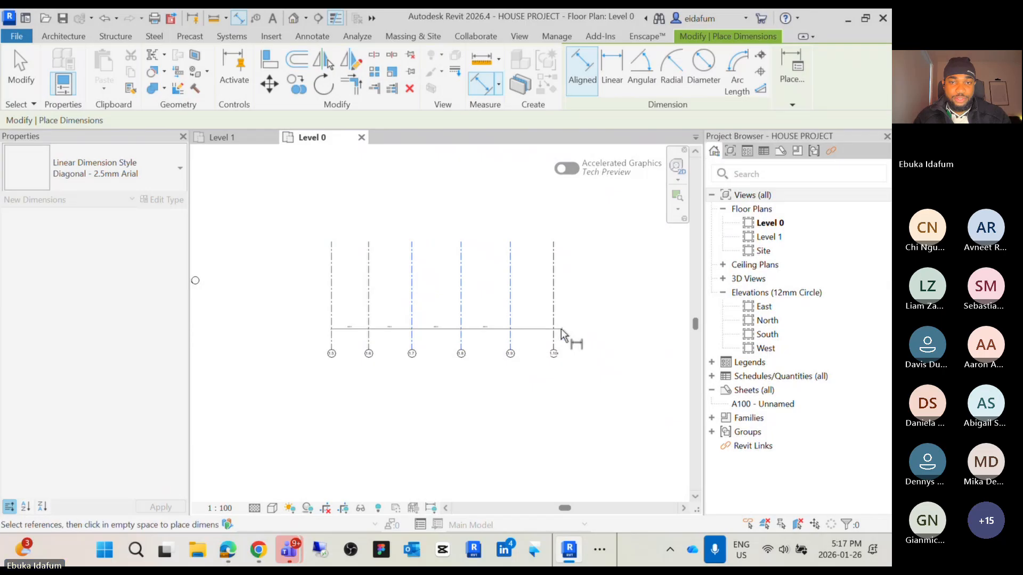
pyautogui.click(605, 341)
pyautogui.scroll(3, 410, 352)
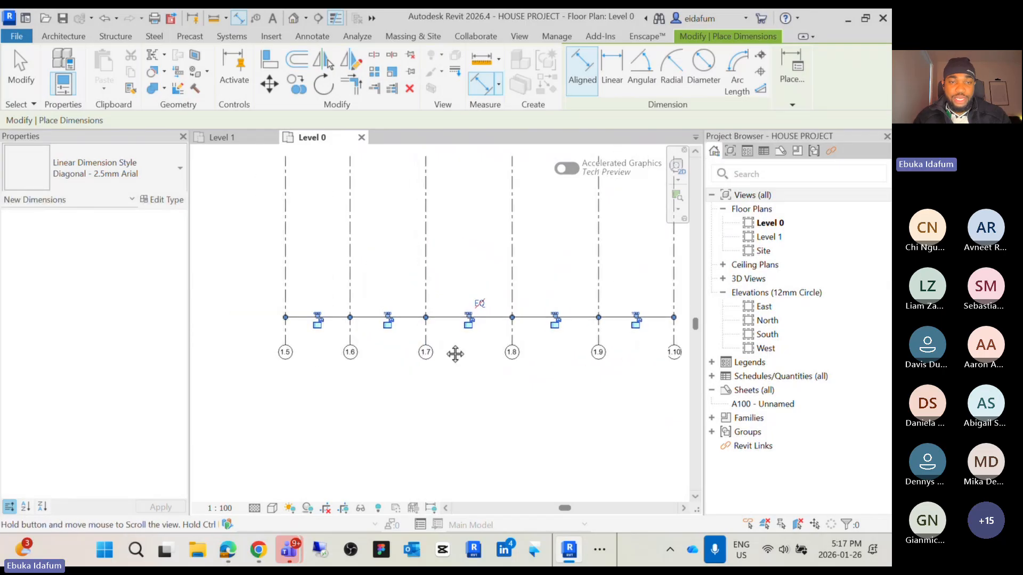
pyautogui.scroll(2, 309, 330)
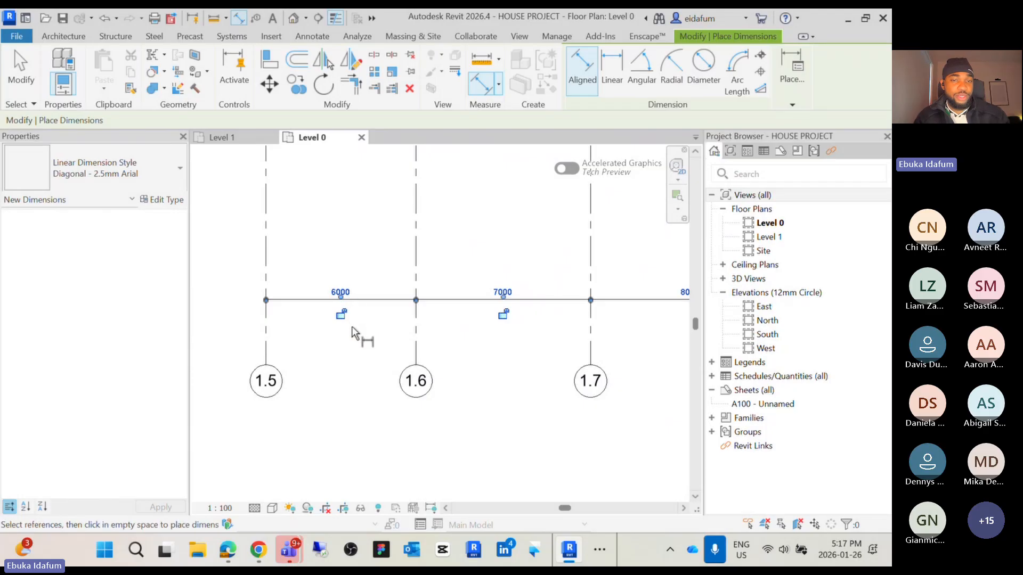
pyautogui.press('Escape')
pyautogui.press('Escape')
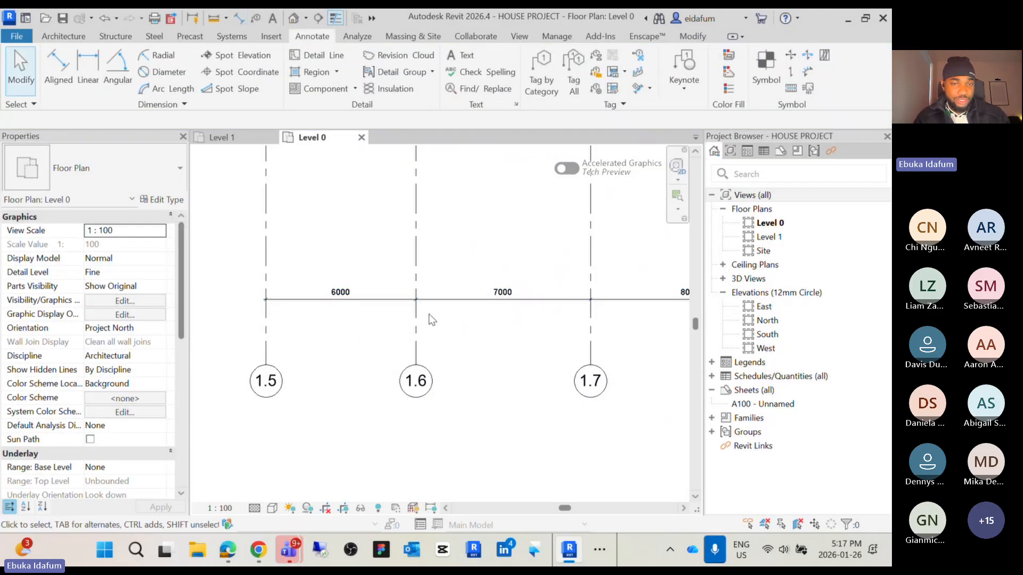
# Equalize the spacing of the six vertical grids using the dimension's equality toggle
pyautogui.click(419, 322)
pyautogui.scroll(-3, 341, 296)
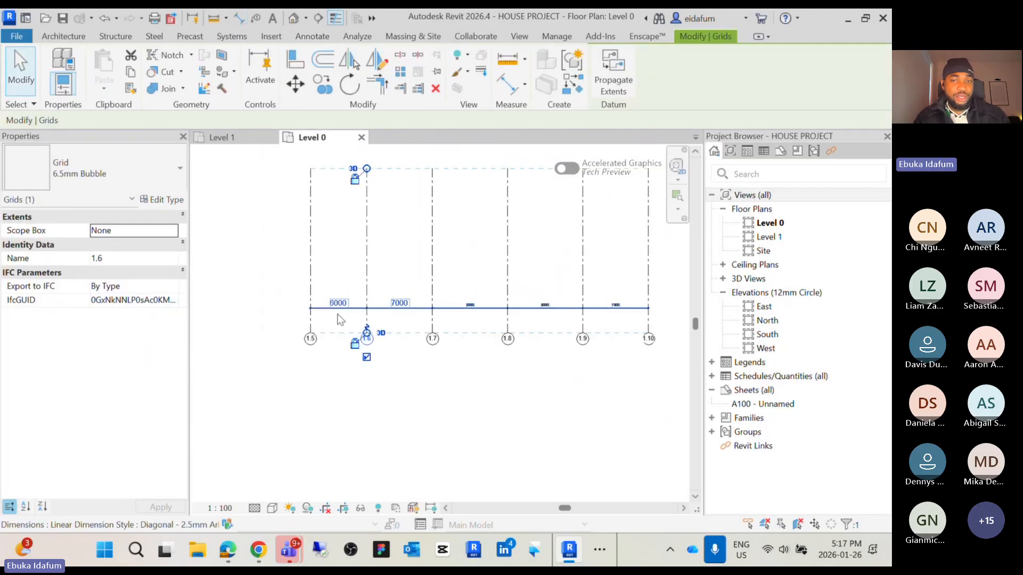
pyautogui.click(494, 403)
pyautogui.click(477, 313)
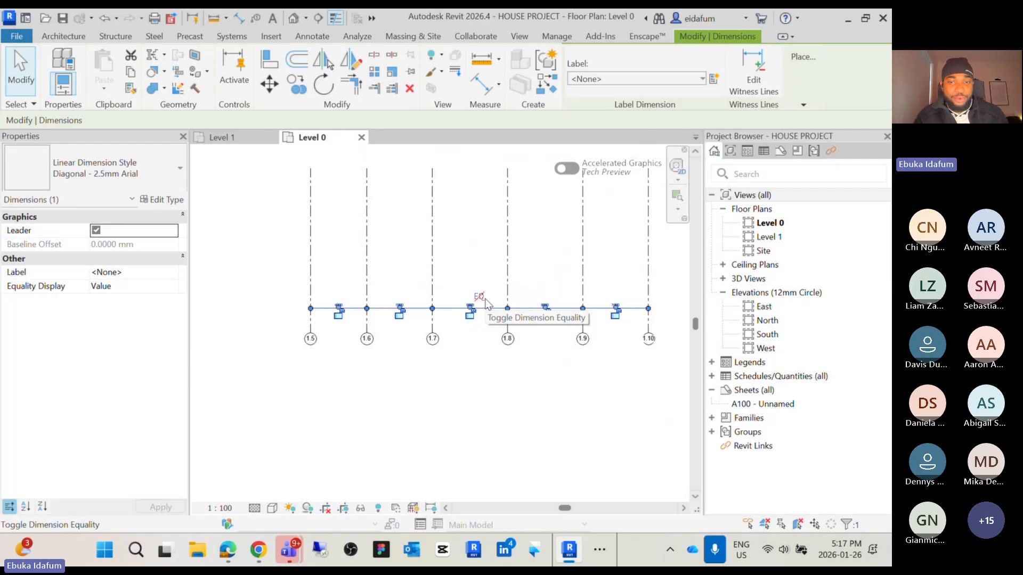
pyautogui.click(482, 298)
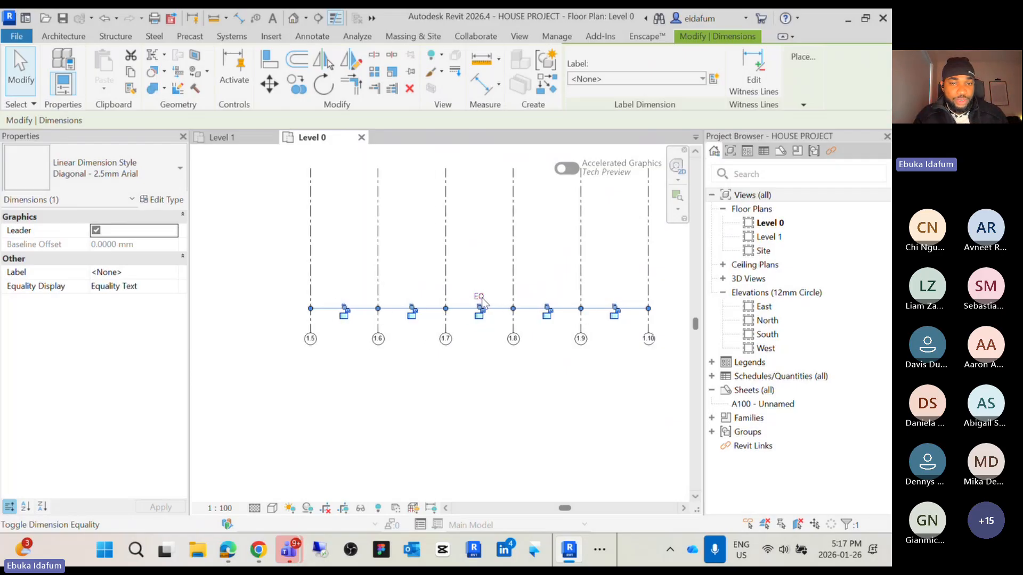
pyautogui.click(557, 375)
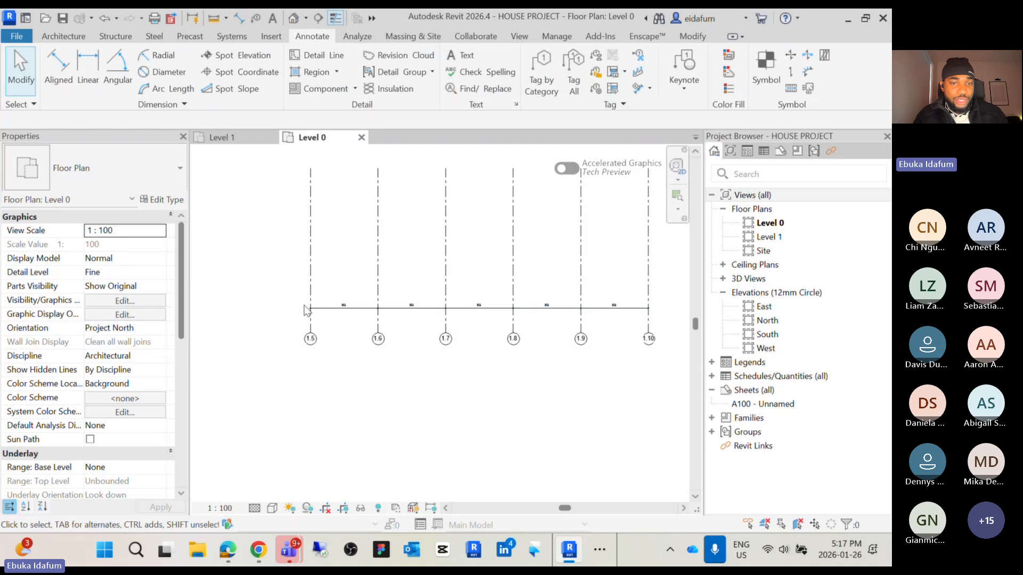
# Delete the equality dimension while leaving the grids constrained
pyautogui.scroll(3, 318, 316)
pyautogui.scroll(-3, 368, 311)
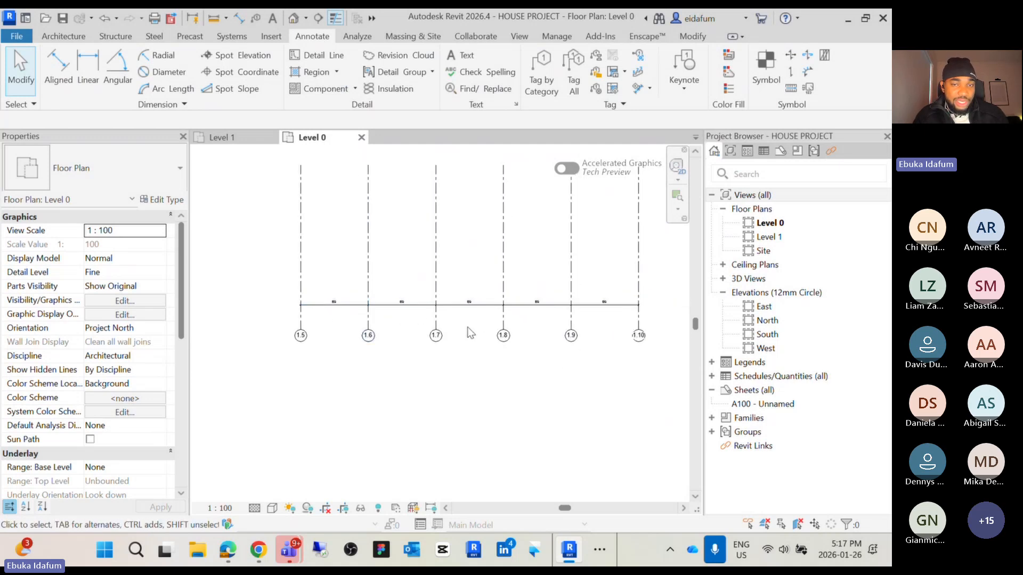
pyautogui.click(474, 304)
pyautogui.press('Delete')
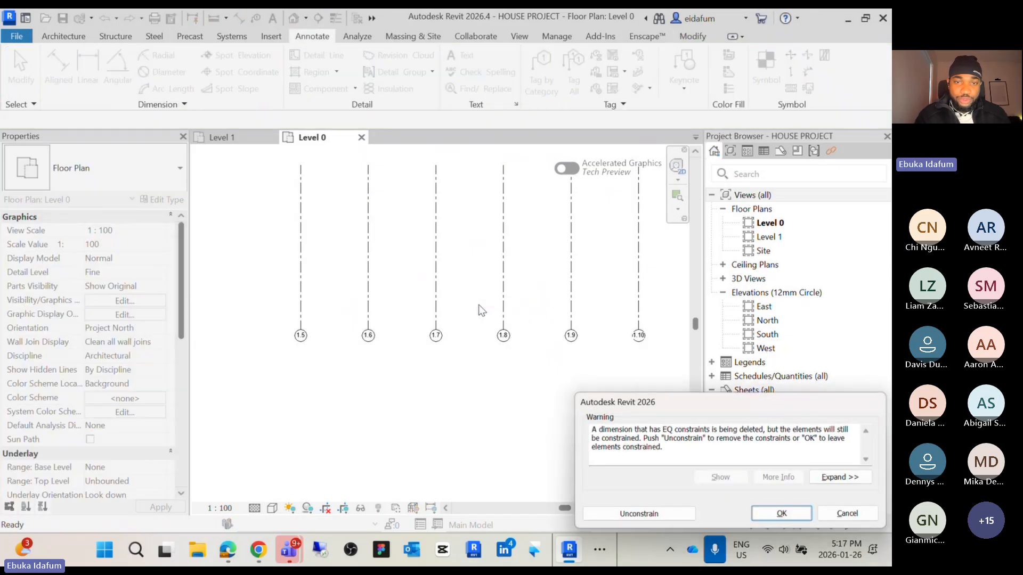
pyautogui.click(785, 514)
# Place a new continuous aligned dimension across grids 1.5 through 1.10
pyautogui.press('d')
pyautogui.press('i')
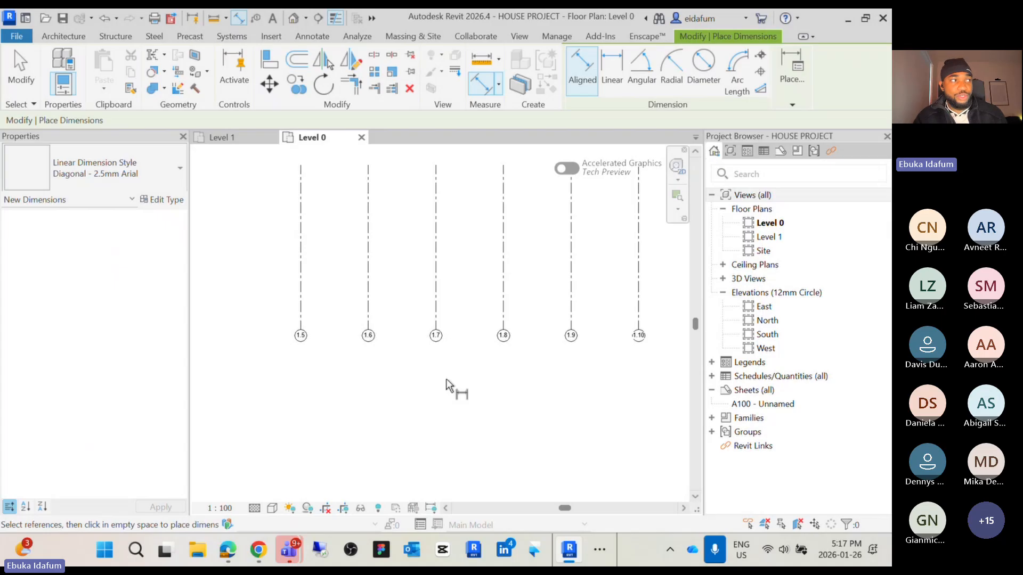
pyautogui.scroll(2, 446, 379)
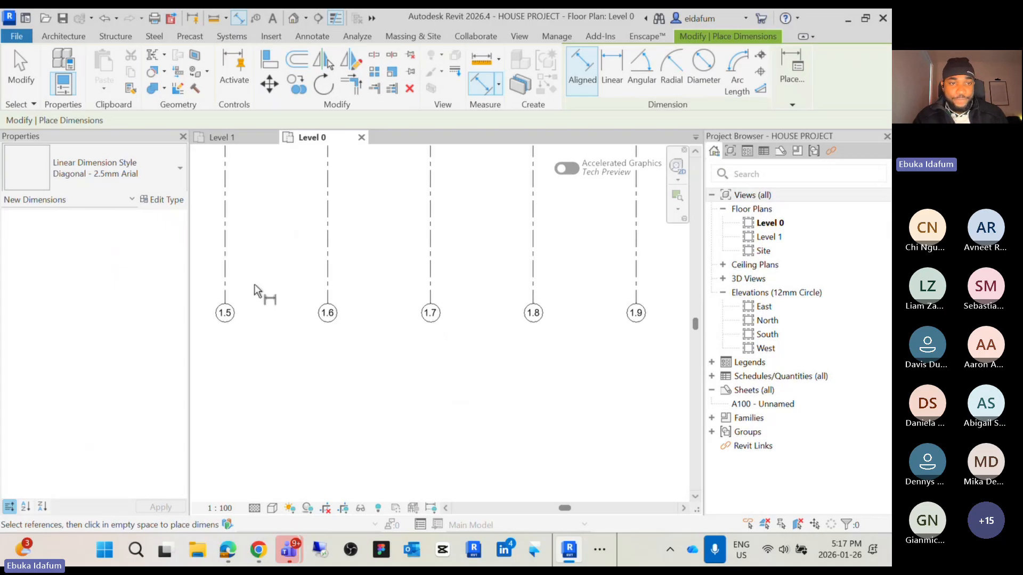
pyautogui.click(225, 269)
pyautogui.scroll(2, 330, 281)
pyautogui.click(328, 281)
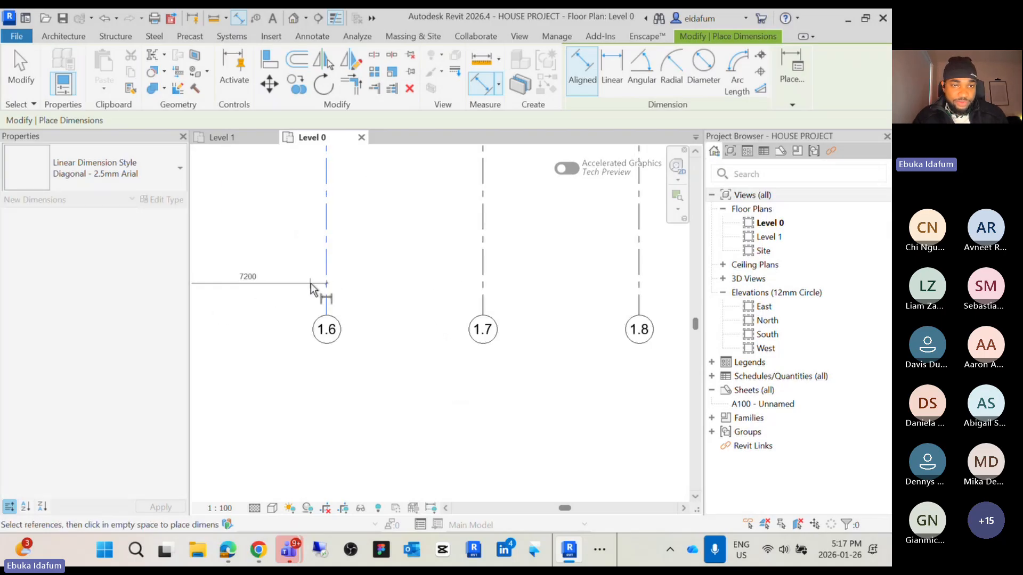
pyautogui.click(486, 281)
pyautogui.click(641, 282)
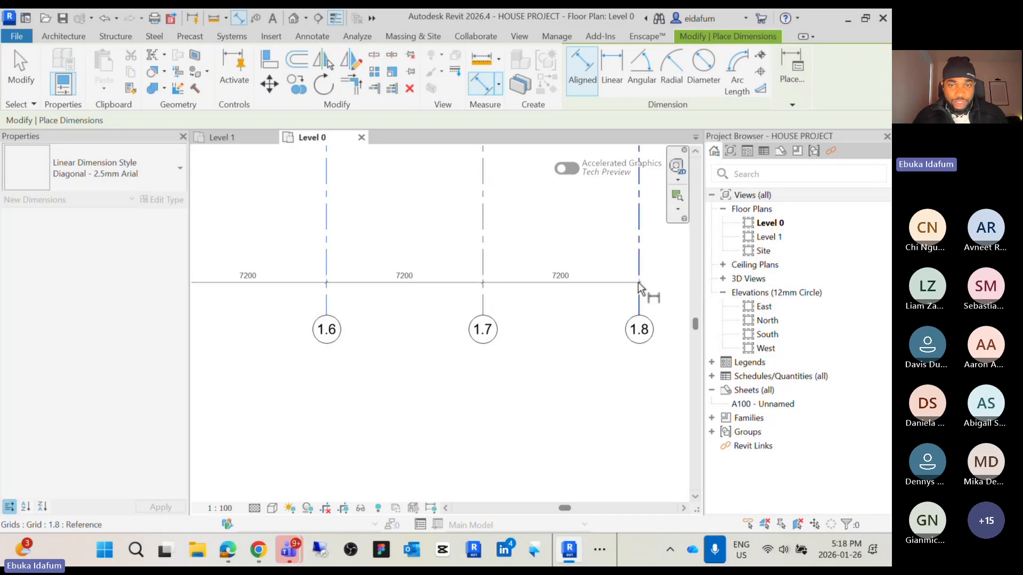
pyautogui.scroll(-2, 642, 288)
pyautogui.moveTo(643, 288); pyautogui.dragTo(407, 306, button='middle')
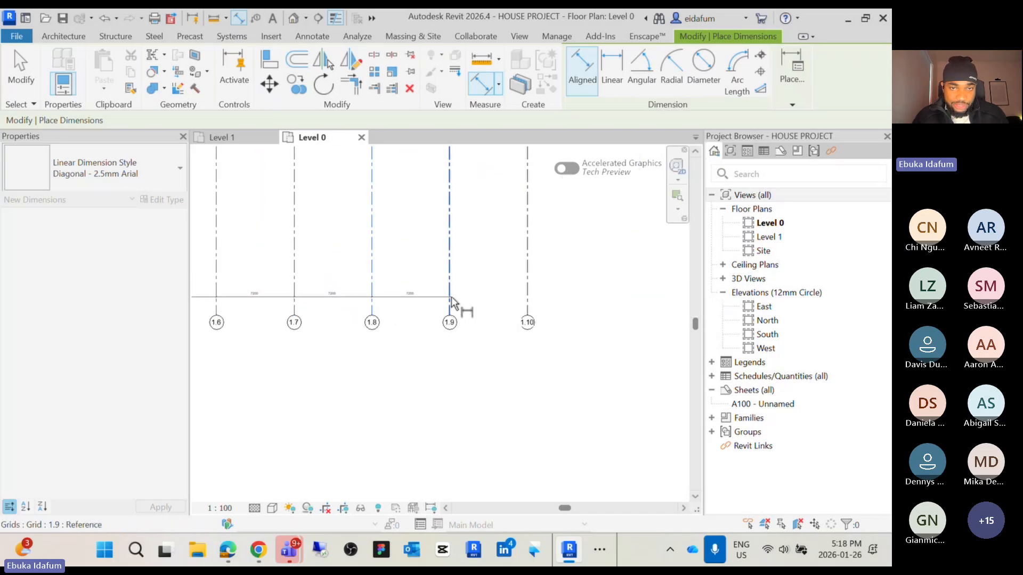
pyautogui.click(452, 296)
pyautogui.click(535, 299)
pyautogui.scroll(-2, 565, 314)
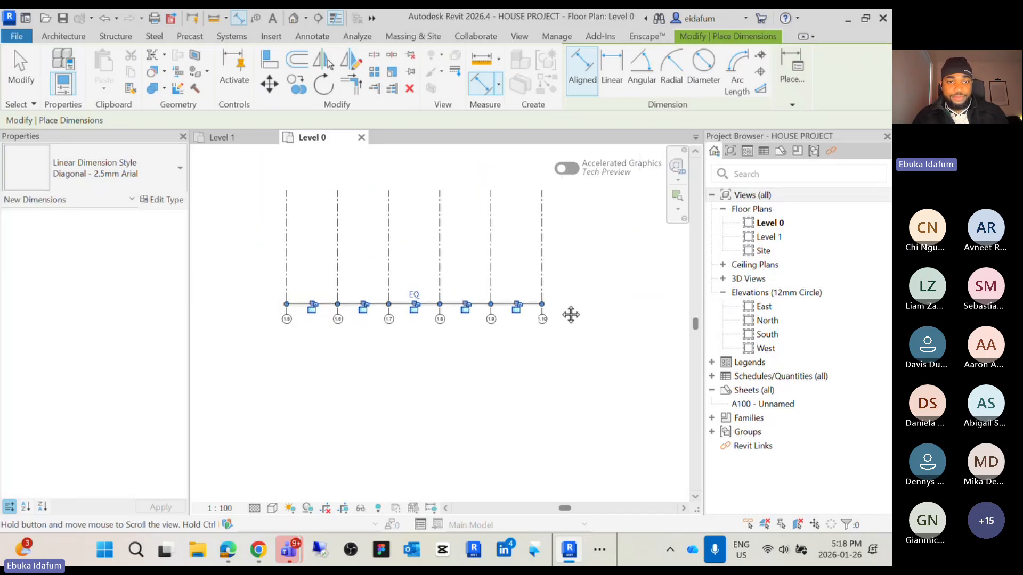
pyautogui.press('Escape')
pyautogui.scroll(5, 400, 330)
pyautogui.scroll(-4, 399, 331)
pyautogui.moveTo(400, 331); pyautogui.dragTo(400, 397, button='middle')
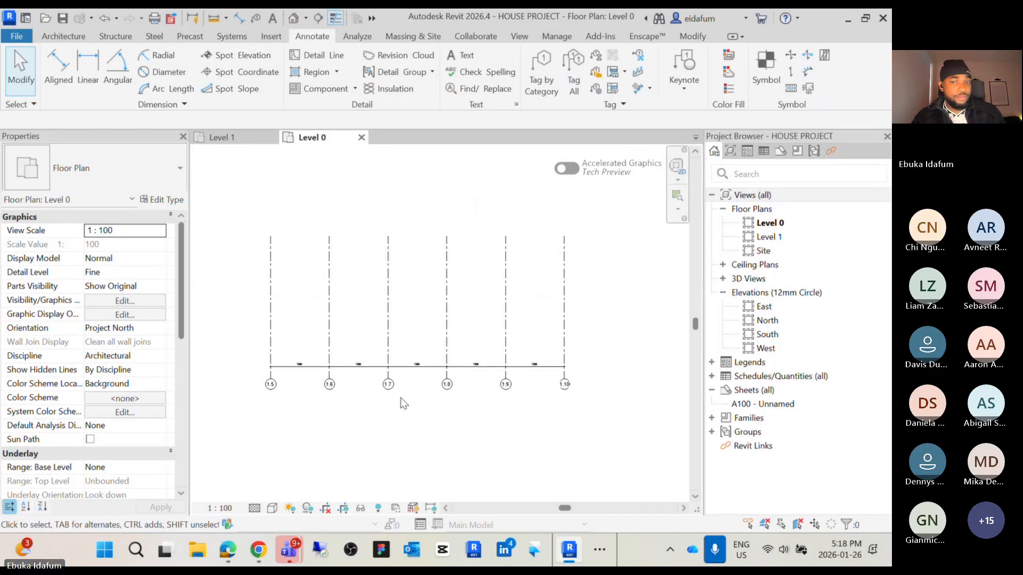
pyautogui.scroll(-3, 595, 307)
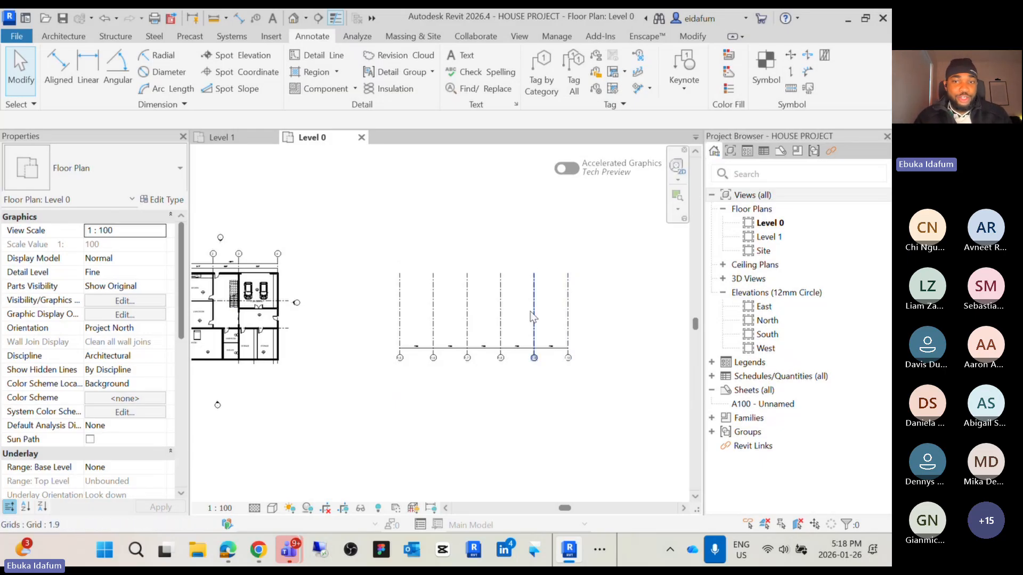
pyautogui.scroll(2, 532, 313)
# Rotate a copy of the six vertical grids about grid 1.5's bubble to form six horizontal grids
pyautogui.moveTo(629, 292); pyautogui.dragTo(324, 237)
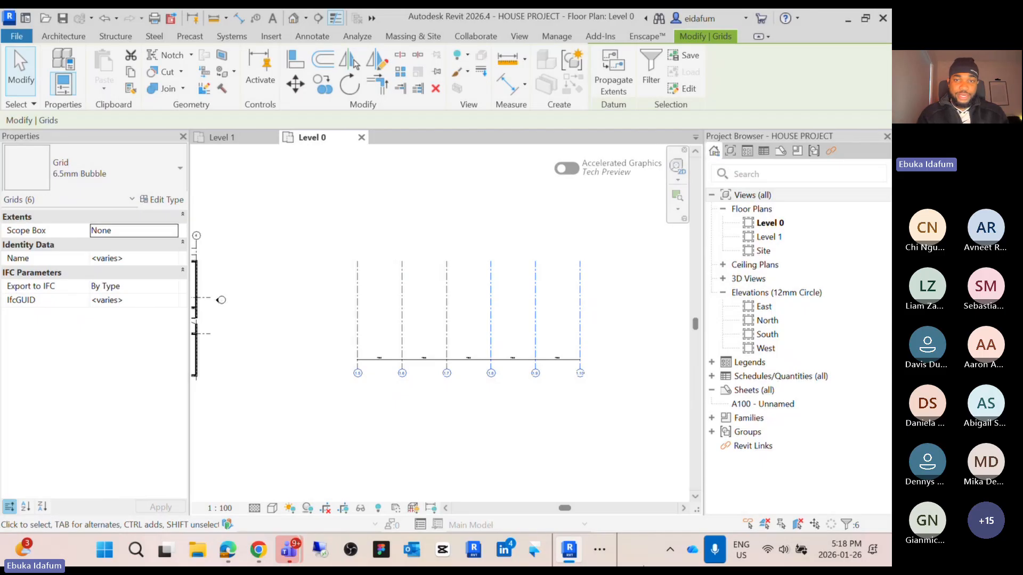
pyautogui.click(555, 426)
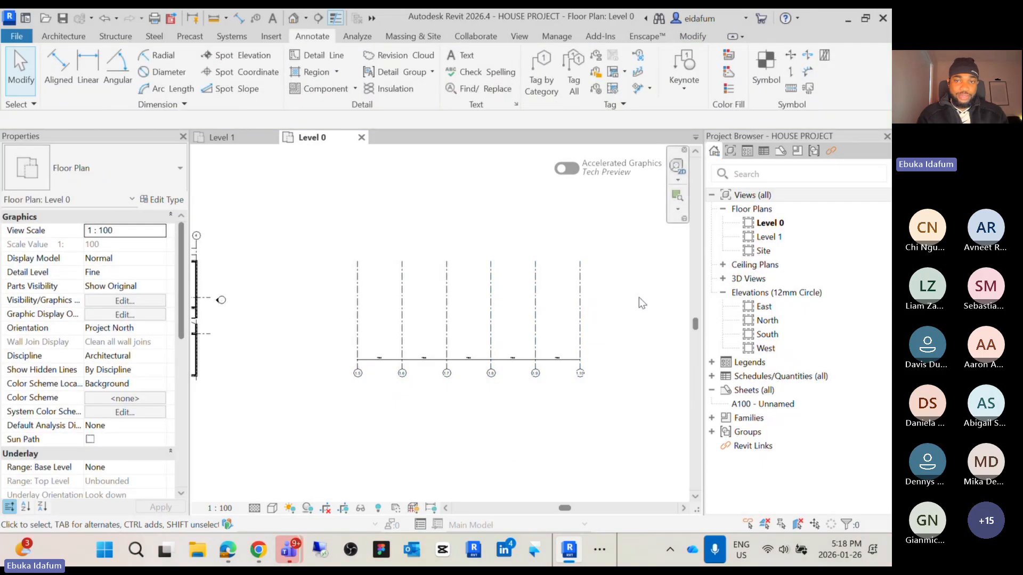
pyautogui.moveTo(639, 297)
pyautogui.mouseDown()
pyautogui.moveTo(560, 269)
pyautogui.moveTo(332, 258)
pyautogui.mouseUp()
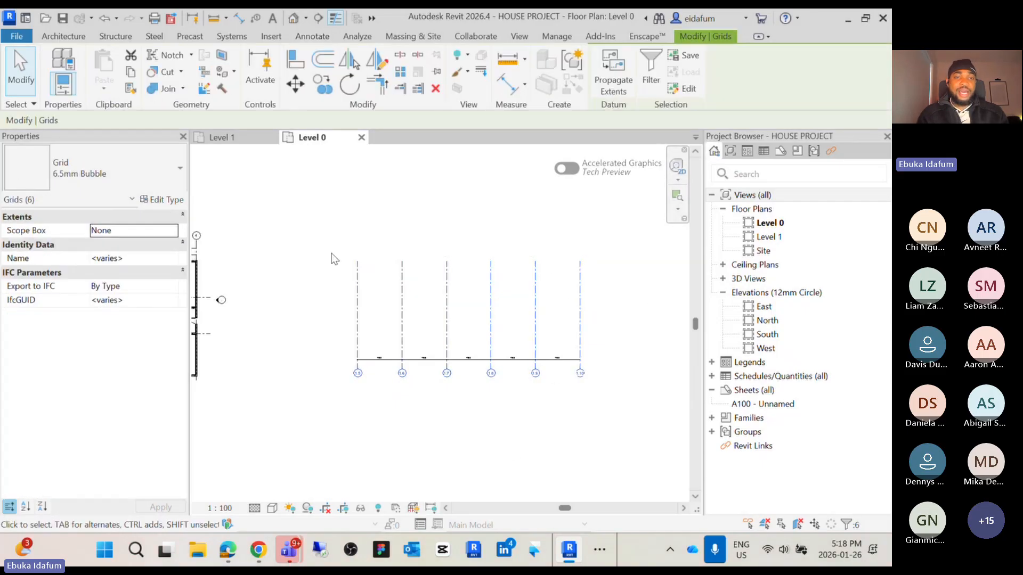
pyautogui.scroll(-3, 340, 274)
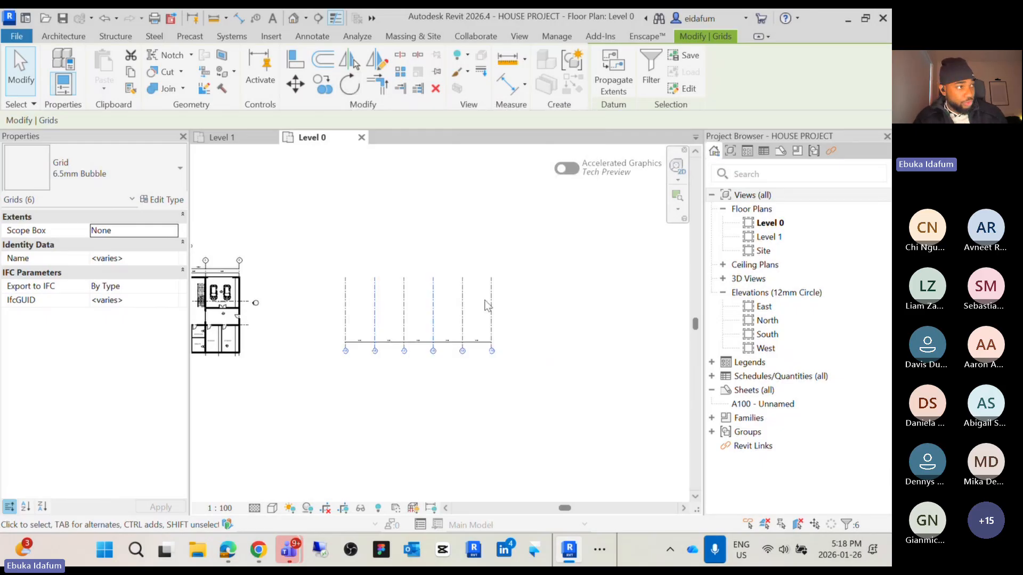
pyautogui.click(356, 89)
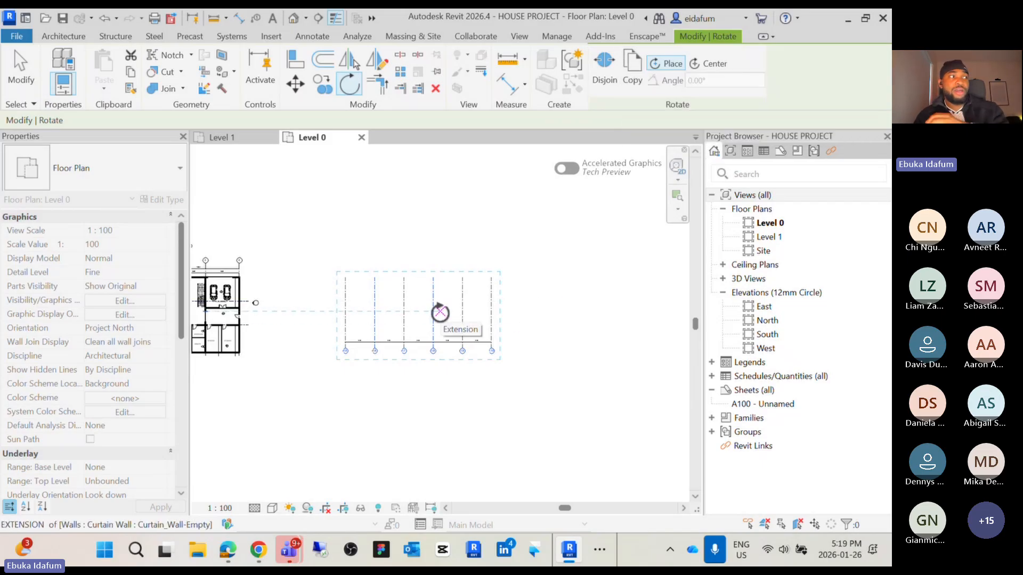
pyautogui.click(631, 79)
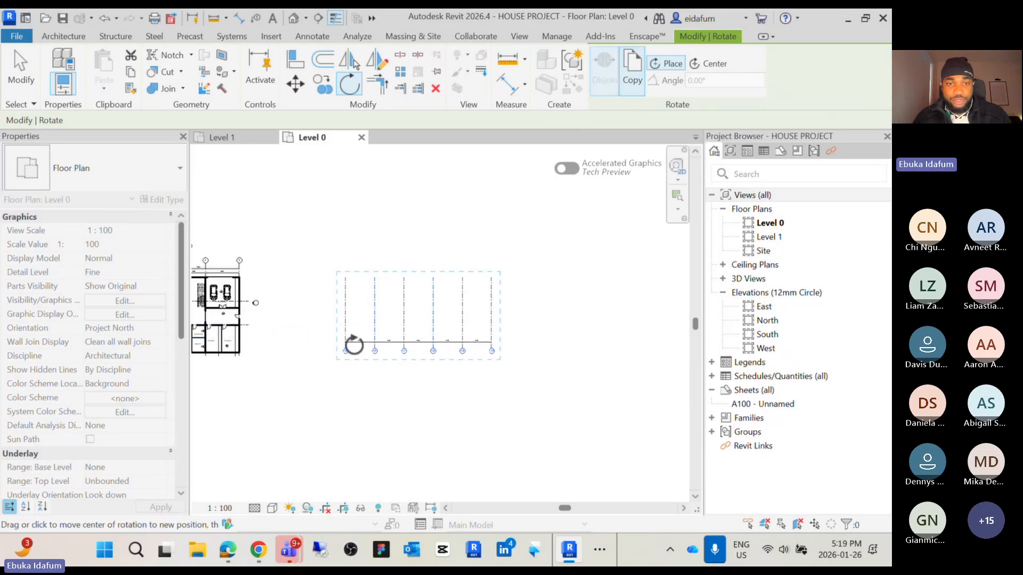
pyautogui.click(345, 341)
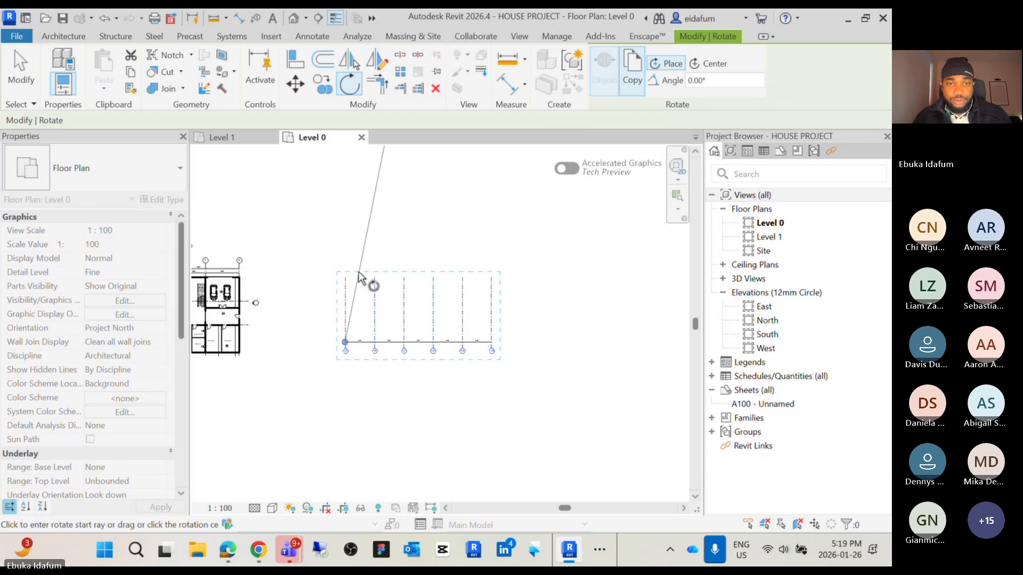
pyautogui.click(345, 276)
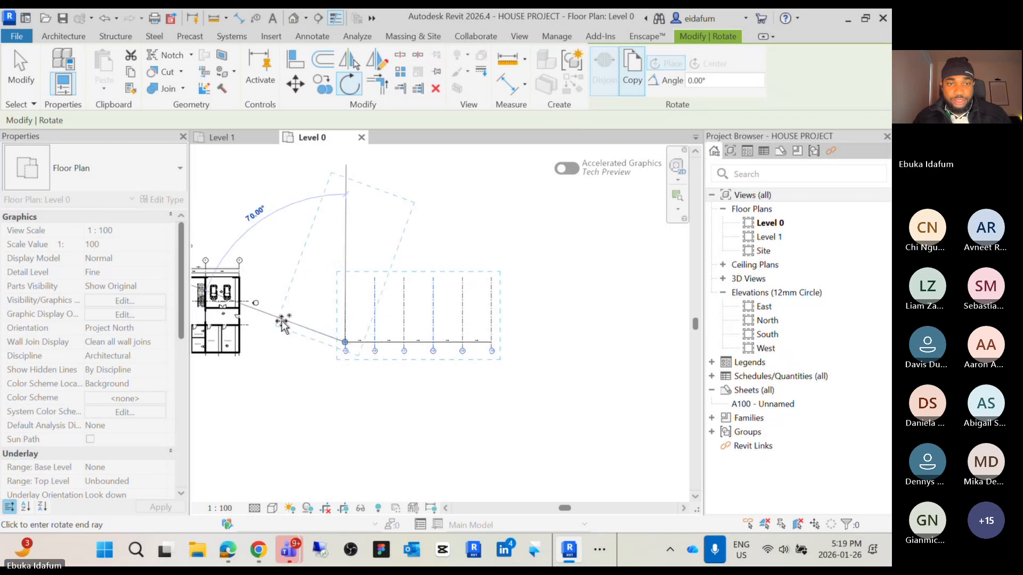
pyautogui.click(277, 345)
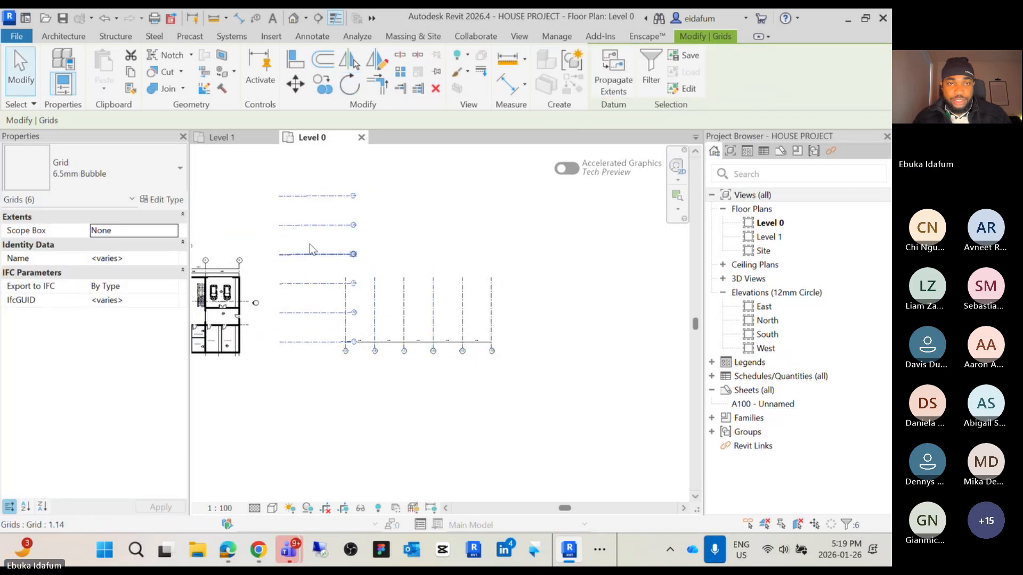
pyautogui.scroll(3, 319, 195)
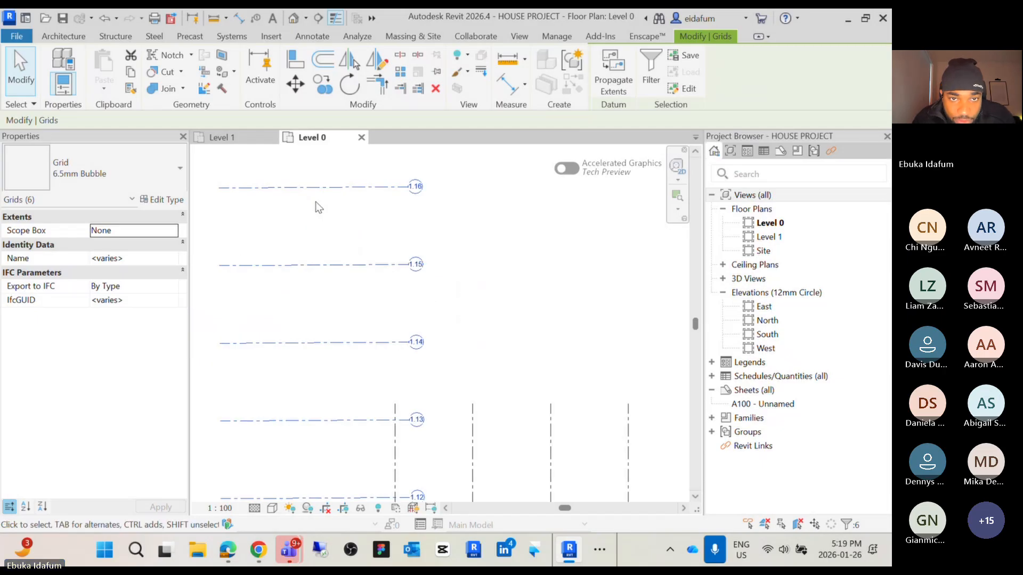
pyautogui.scroll(-3, 326, 204)
pyautogui.moveTo(327, 197); pyautogui.dragTo(442, 294)
pyautogui.press('Escape')
pyautogui.scroll(3, 482, 324)
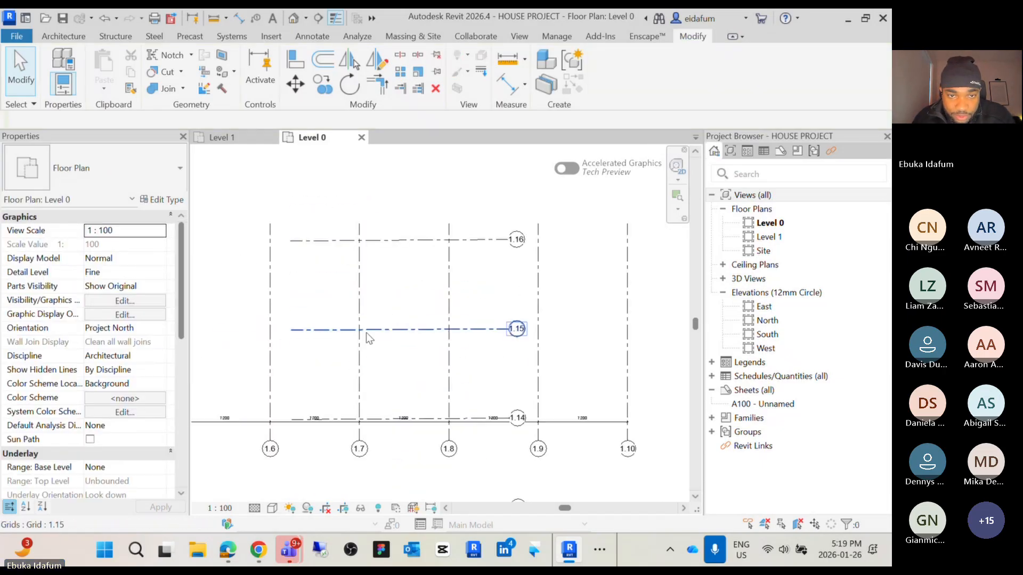
pyautogui.scroll(-5, 366, 332)
pyautogui.scroll(6, 392, 333)
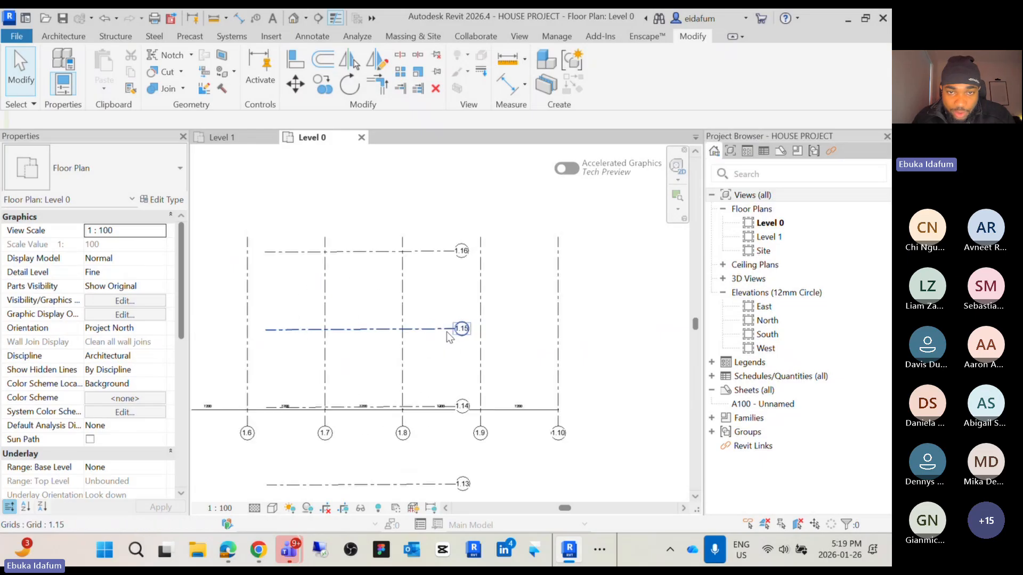
pyautogui.click(479, 261)
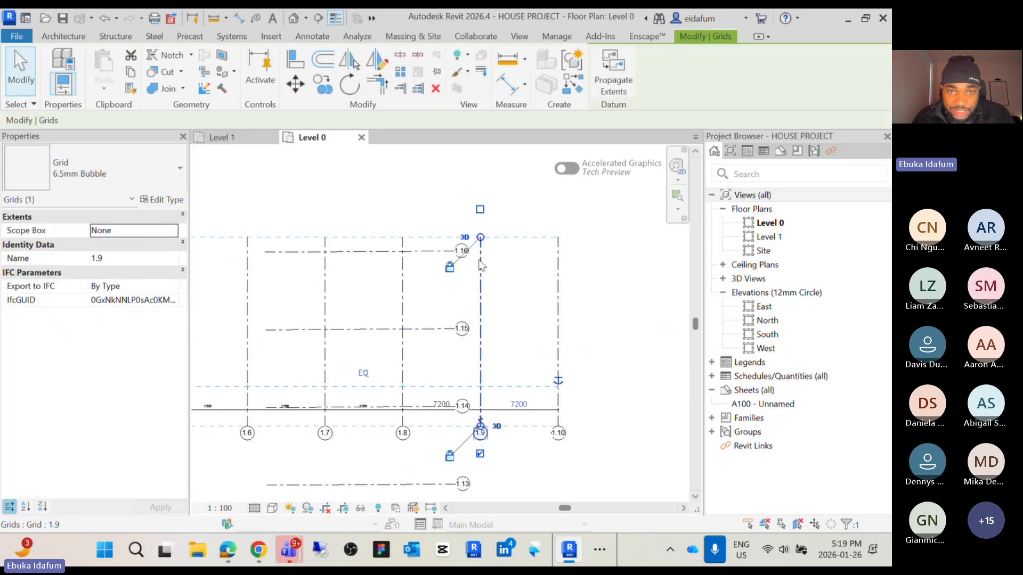
pyautogui.click(425, 252)
pyautogui.scroll(-3, 424, 252)
pyautogui.moveTo(328, 247); pyautogui.dragTo(242, 250)
pyautogui.click(430, 266)
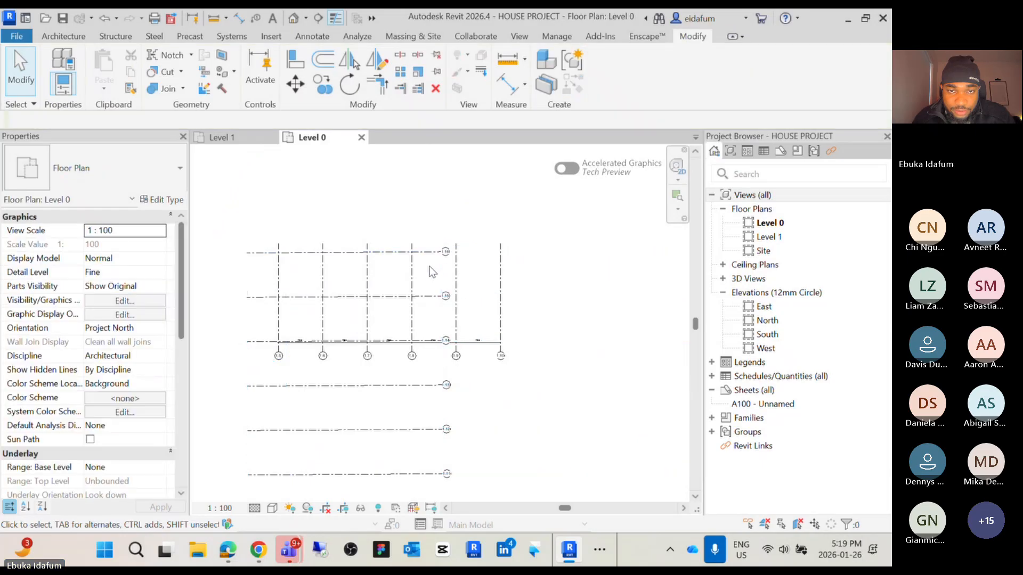
pyautogui.click(429, 252)
pyautogui.click(438, 253)
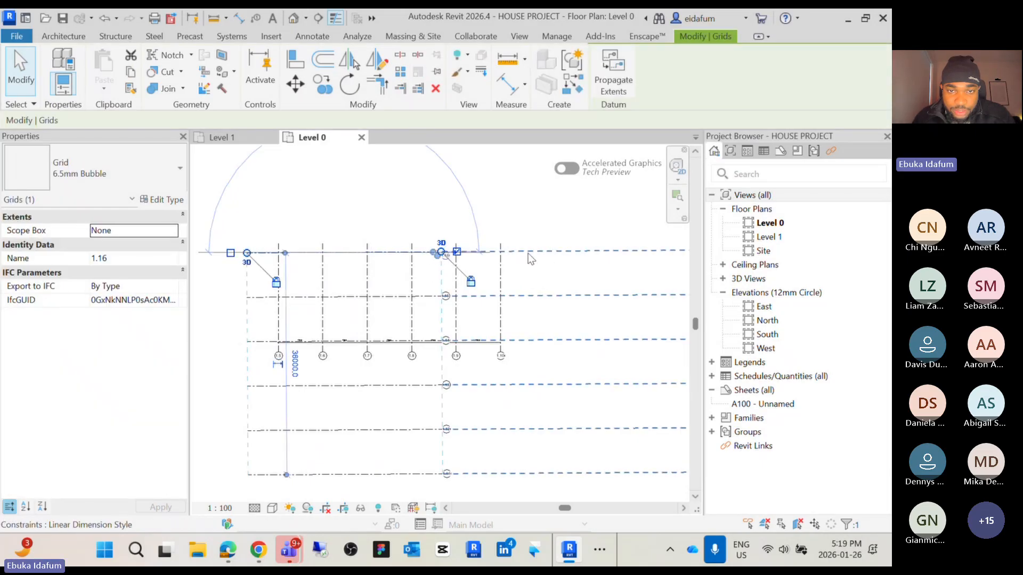
pyautogui.click(473, 190)
# Extend the horizontal grids' ends eastward past the last vertical grid
pyautogui.scroll(-1, 472, 185)
pyautogui.scroll(2, 472, 212)
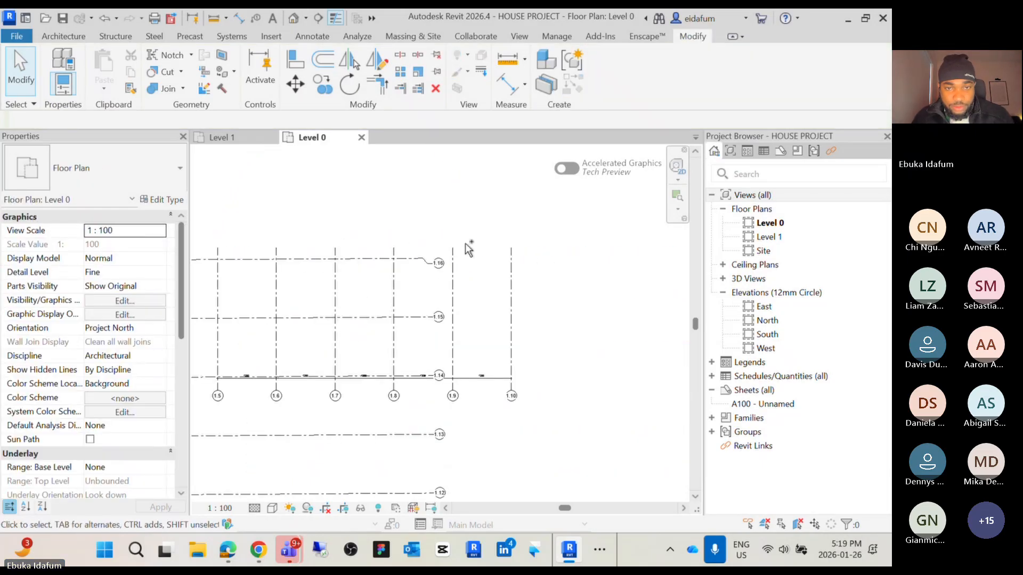
pyautogui.scroll(2, 469, 249)
pyautogui.click(447, 242)
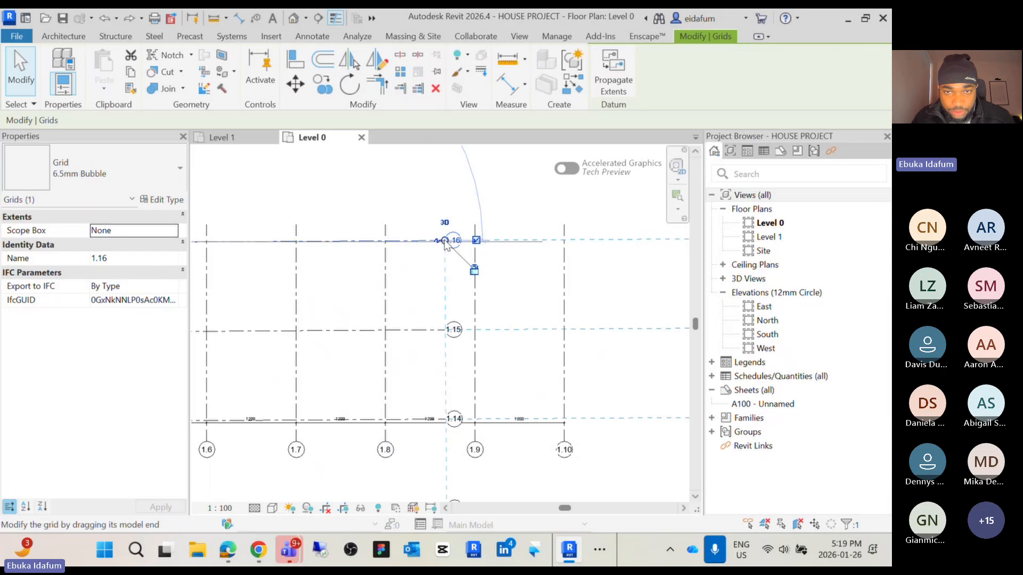
pyautogui.moveTo(446, 242); pyautogui.dragTo(646, 241)
pyautogui.scroll(-4, 597, 274)
pyautogui.moveTo(607, 282); pyautogui.dragTo(591, 269, button='middle')
# Extend the vertical grids' ends southward so they cross all the horizontal grids
pyautogui.click(572, 297)
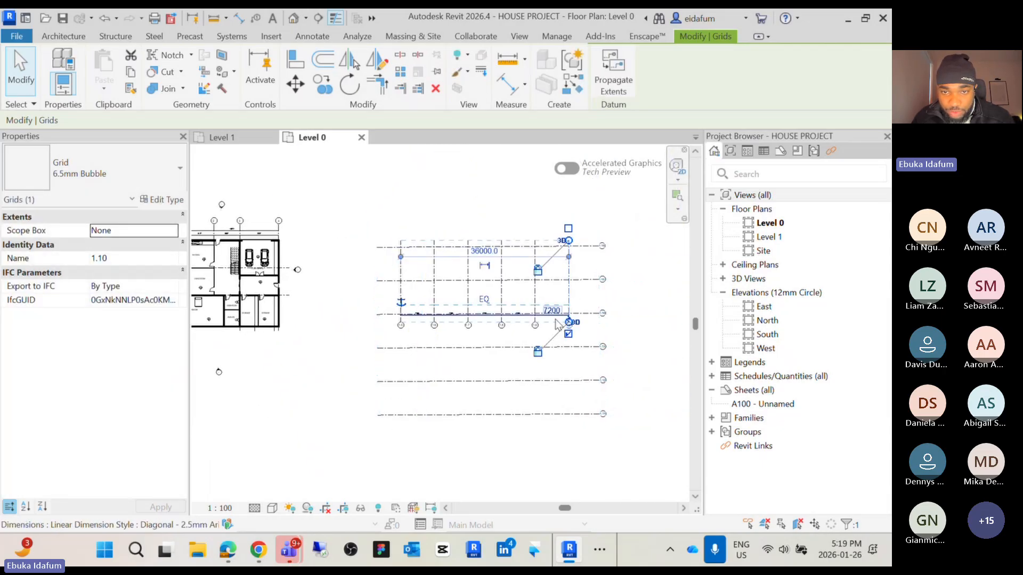
pyautogui.scroll(3, 492, 326)
pyautogui.moveTo(611, 322); pyautogui.dragTo(590, 387)
pyautogui.moveTo(591, 380); pyautogui.dragTo(594, 460)
pyautogui.click(653, 384)
pyautogui.scroll(3, 634, 314)
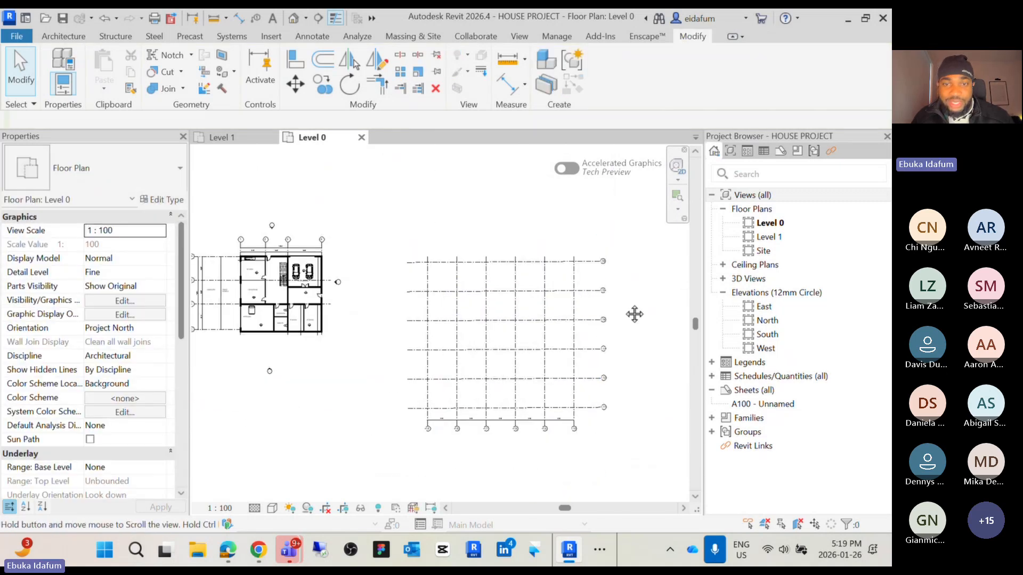
# Select all the grids east of the house and delete them
pyautogui.moveTo(599, 320); pyautogui.dragTo(616, 309, button='middle')
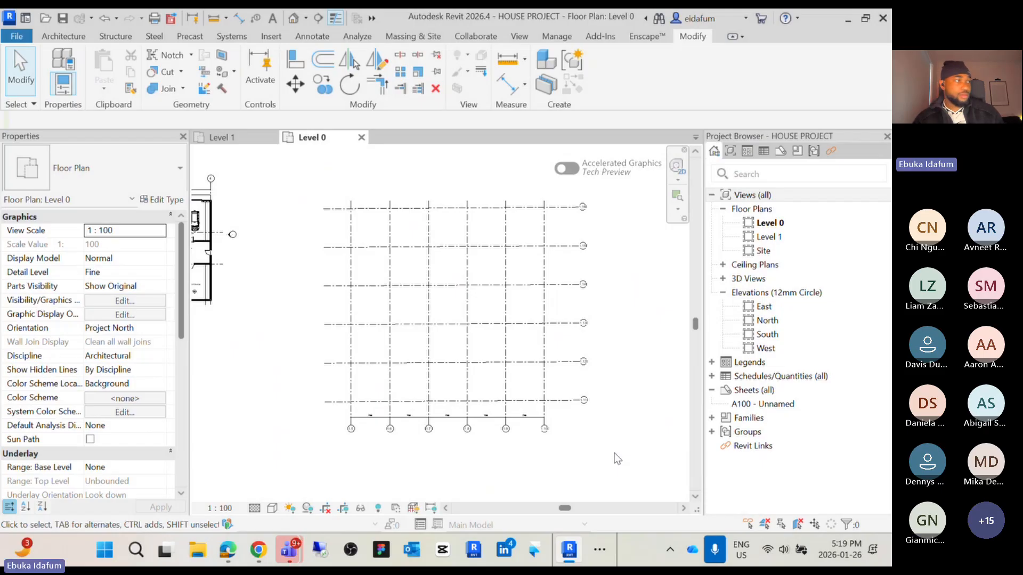
pyautogui.moveTo(614, 453); pyautogui.dragTo(319, 189)
pyautogui.press('Delete')
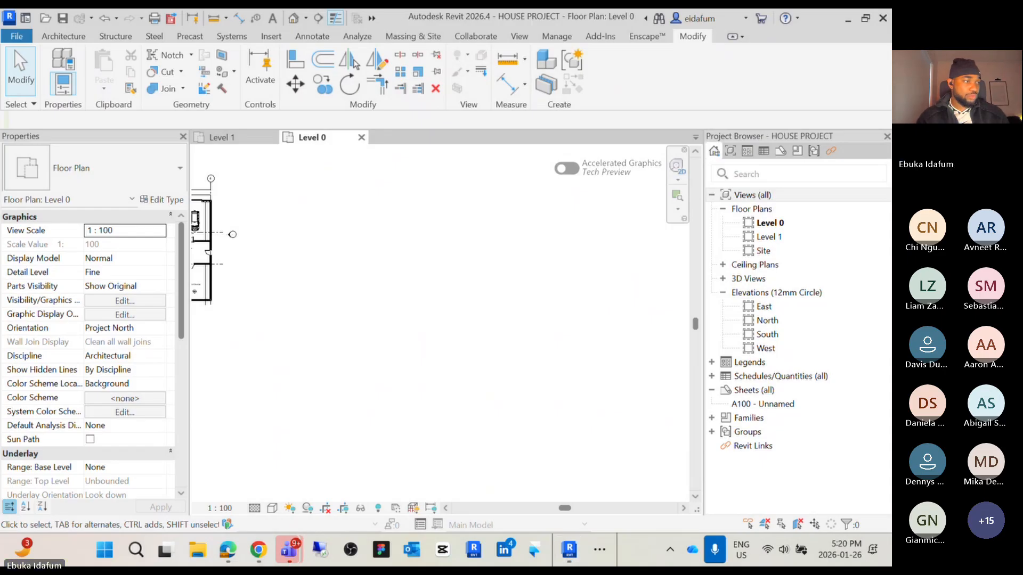
# Review the Creating Grids slide in the presentation and return to the Level 0 plan
pyautogui.hotkey('alt', 'Tab')
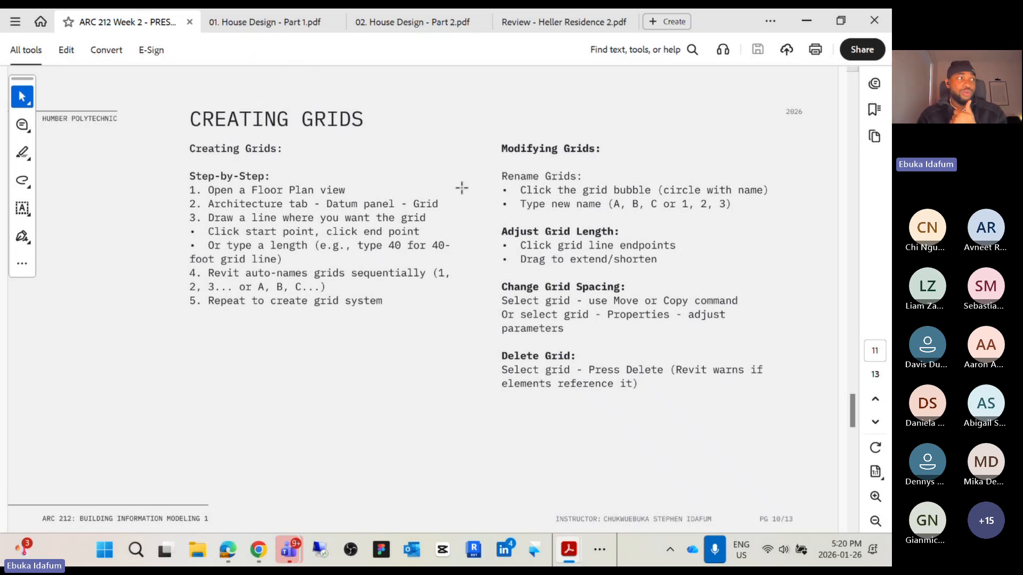
pyautogui.click(809, 21)
pyautogui.click(767, 73)
pyautogui.scroll(2, 415, 203)
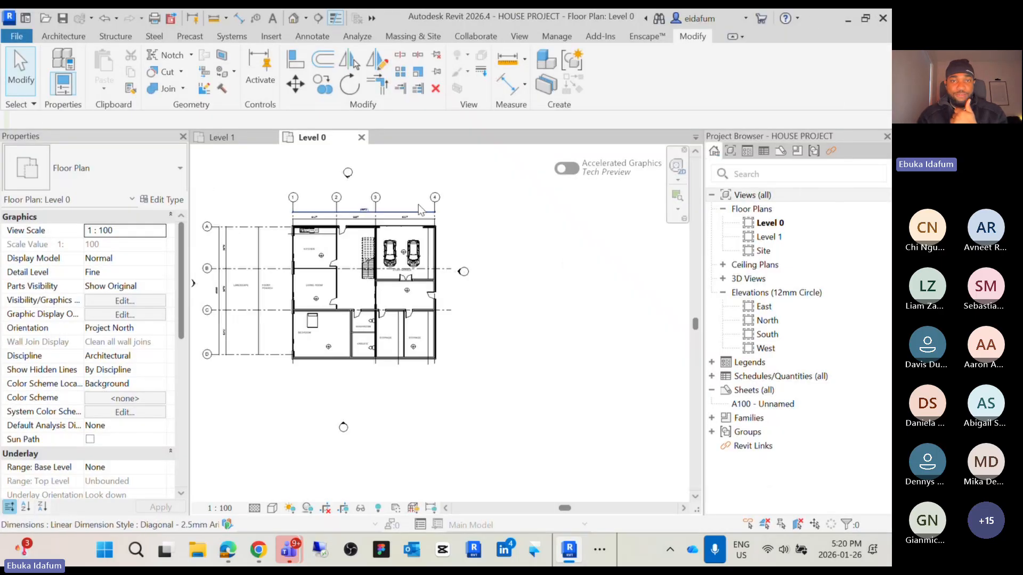
pyautogui.scroll(5, 245, 190)
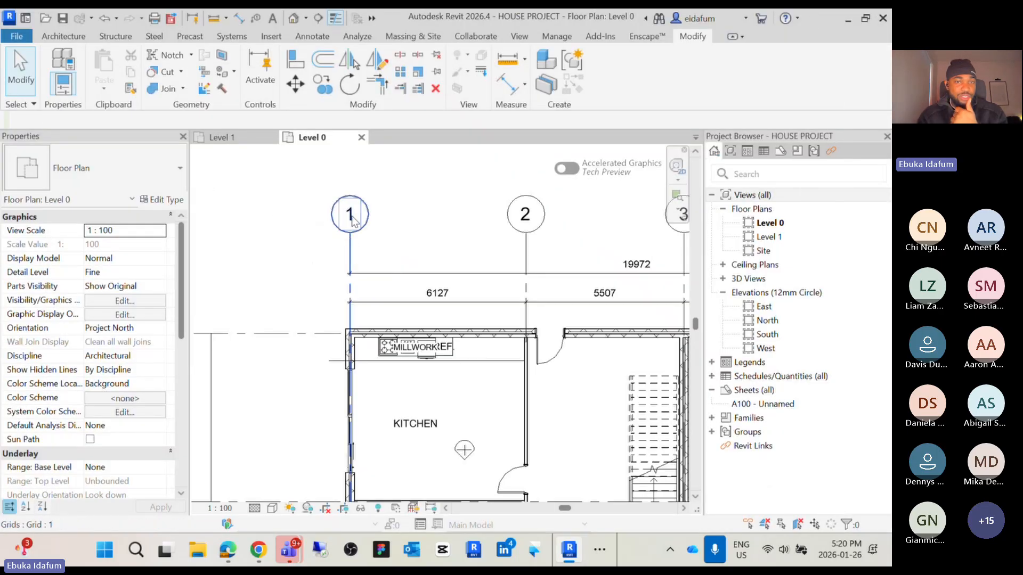
# Select grid 1 and open its bubble name for editing
pyautogui.click(350, 246)
pyautogui.click(351, 214)
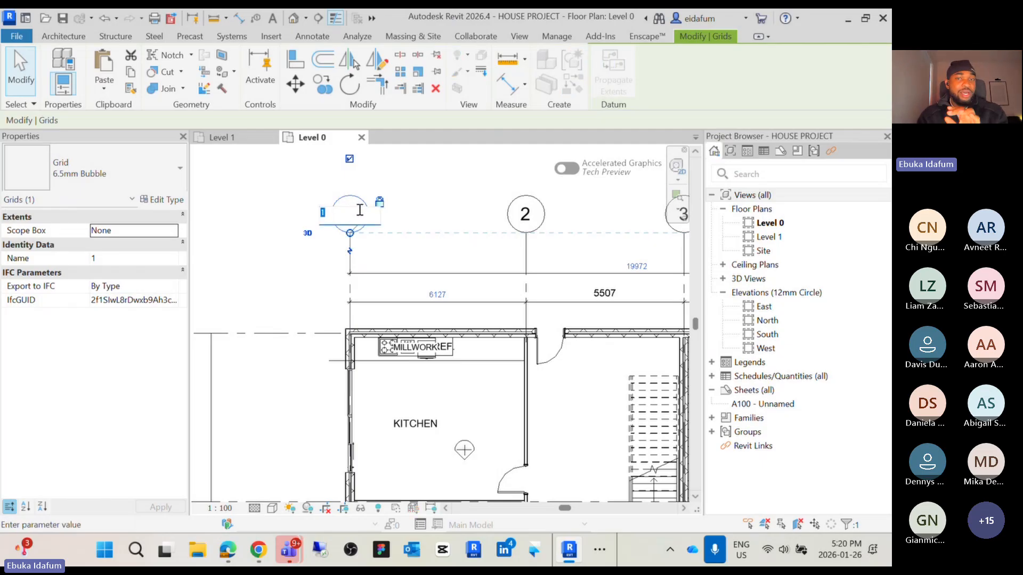
pyautogui.scroll(-3, 360, 210)
pyautogui.click(387, 204)
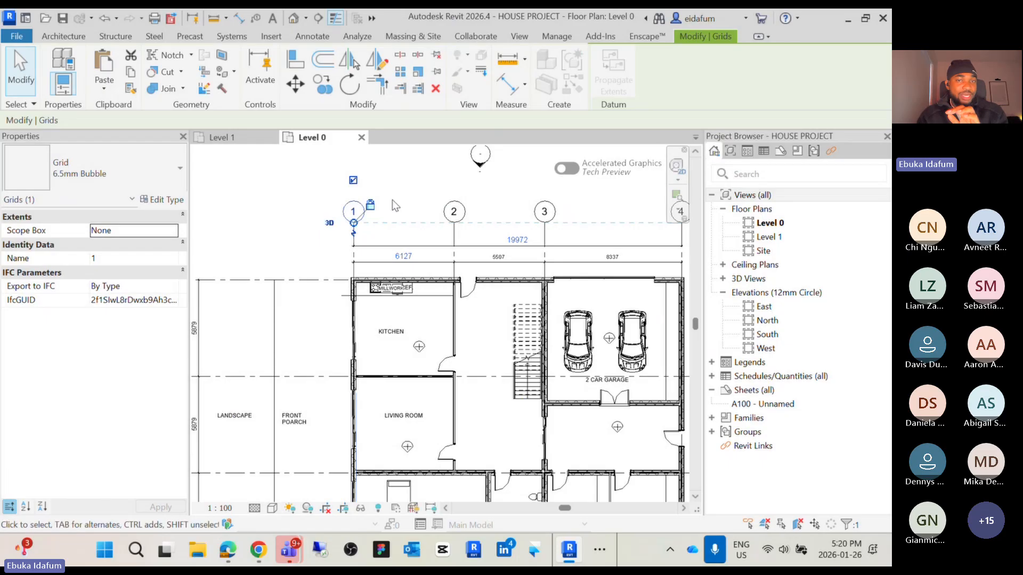
# Examine the grid layout around the house plan at different zoom levels
pyautogui.scroll(-3, 378, 221)
pyautogui.scroll(5, 294, 213)
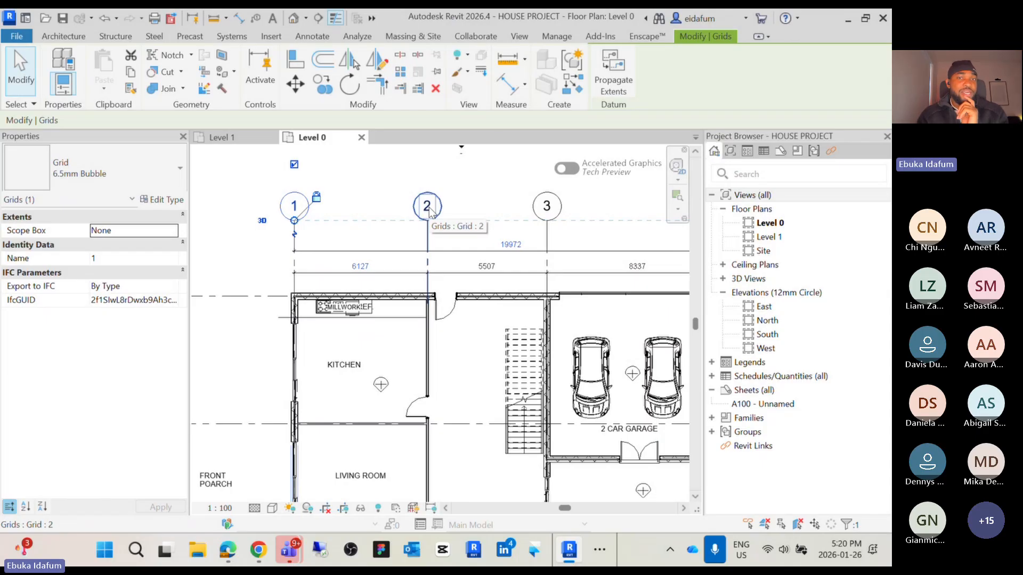
pyautogui.scroll(-3, 543, 210)
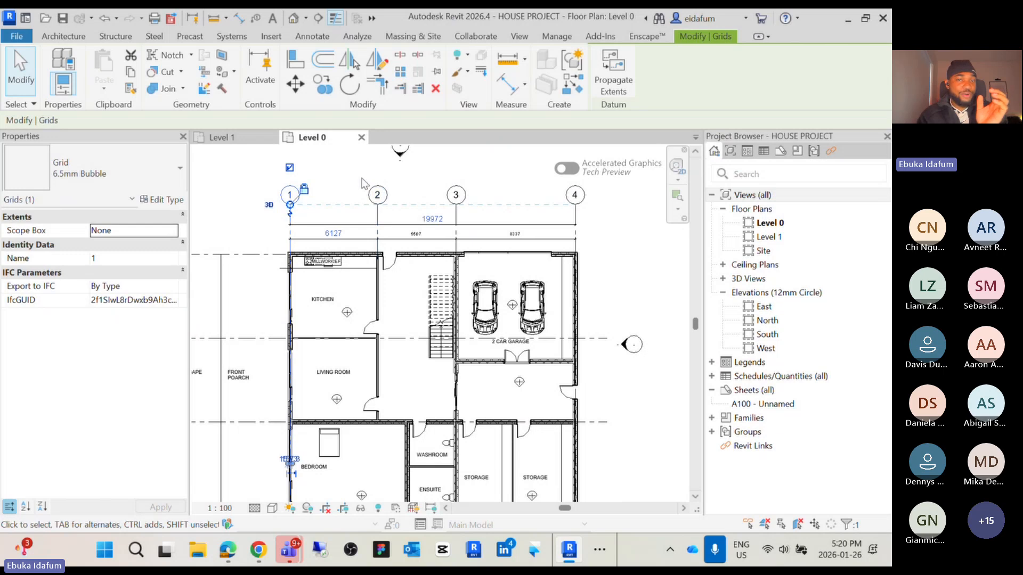
pyautogui.click(362, 184)
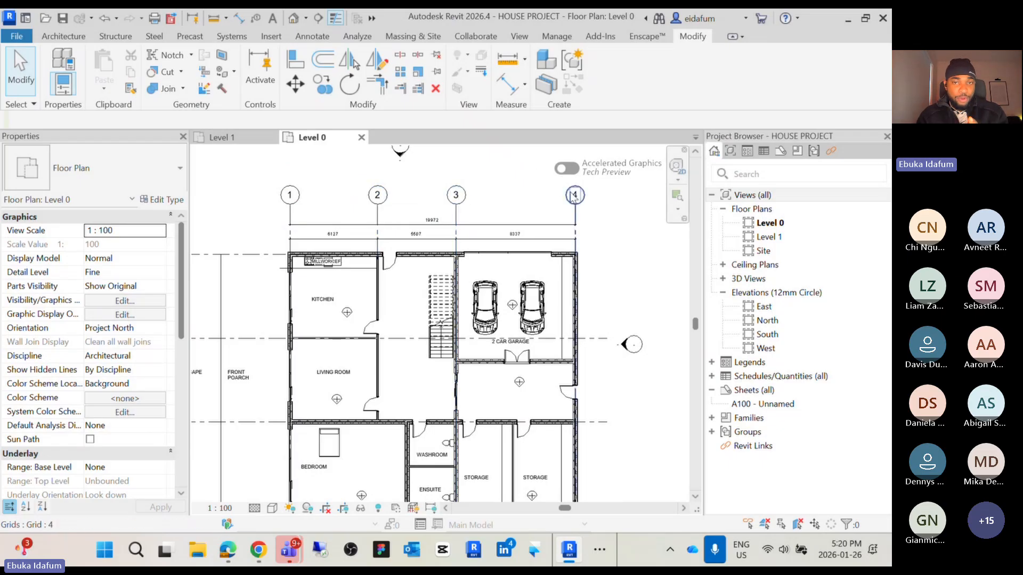
pyautogui.scroll(-2, 564, 191)
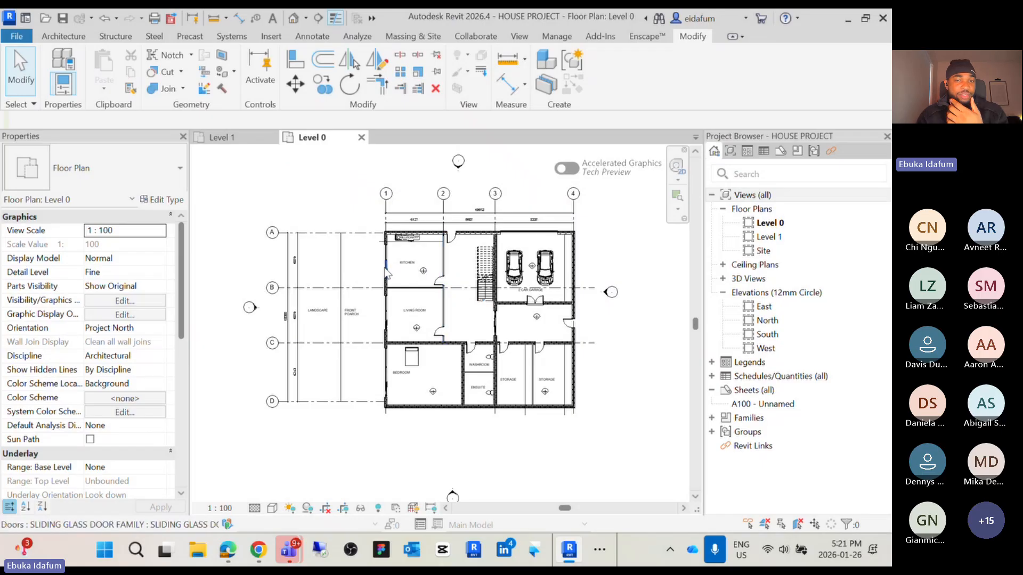
pyautogui.scroll(2, 331, 261)
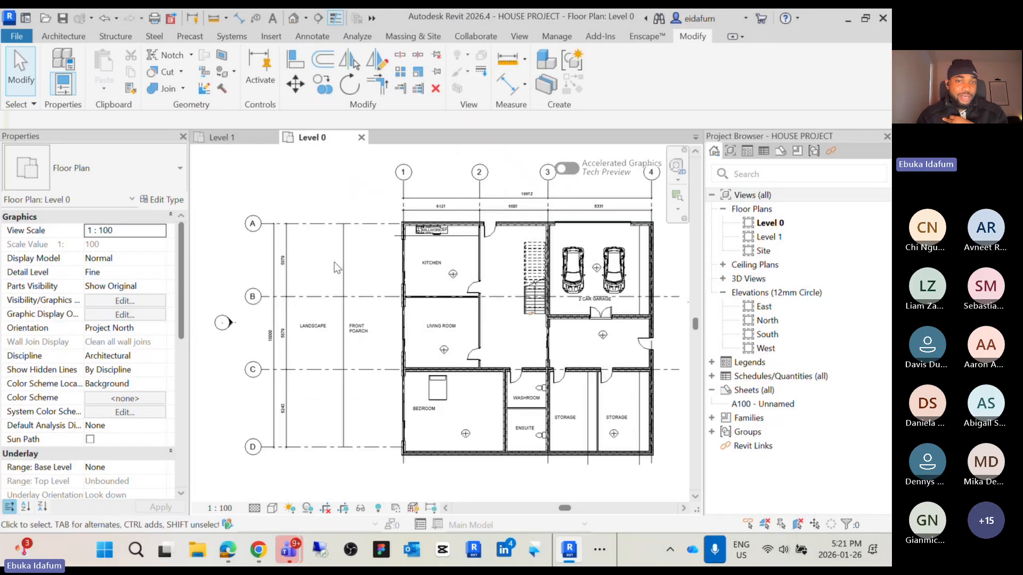
pyautogui.moveTo(380, 284); pyautogui.dragTo(335, 313, button='middle')
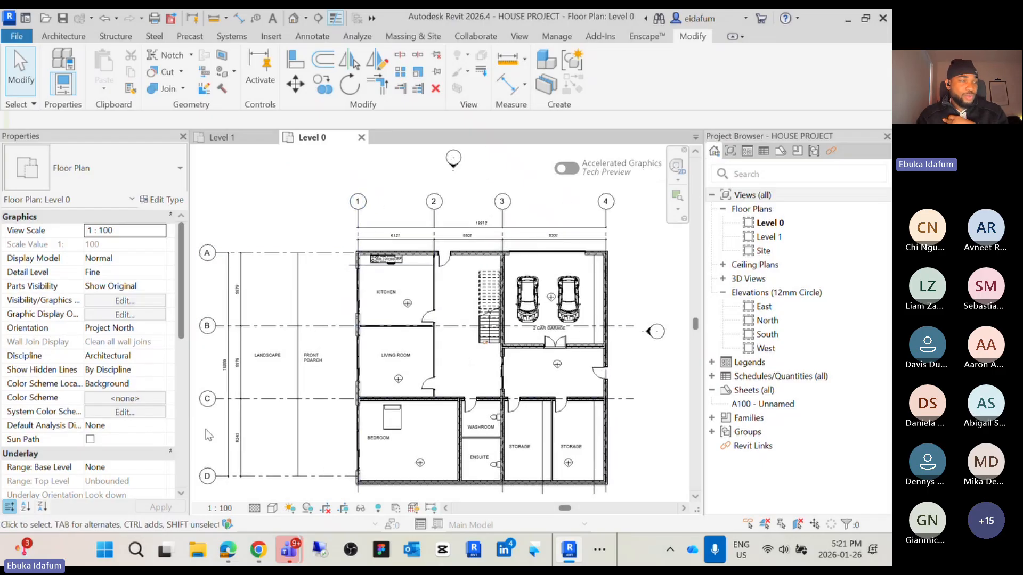
pyautogui.moveTo(379, 371); pyautogui.dragTo(377, 362, button='middle')
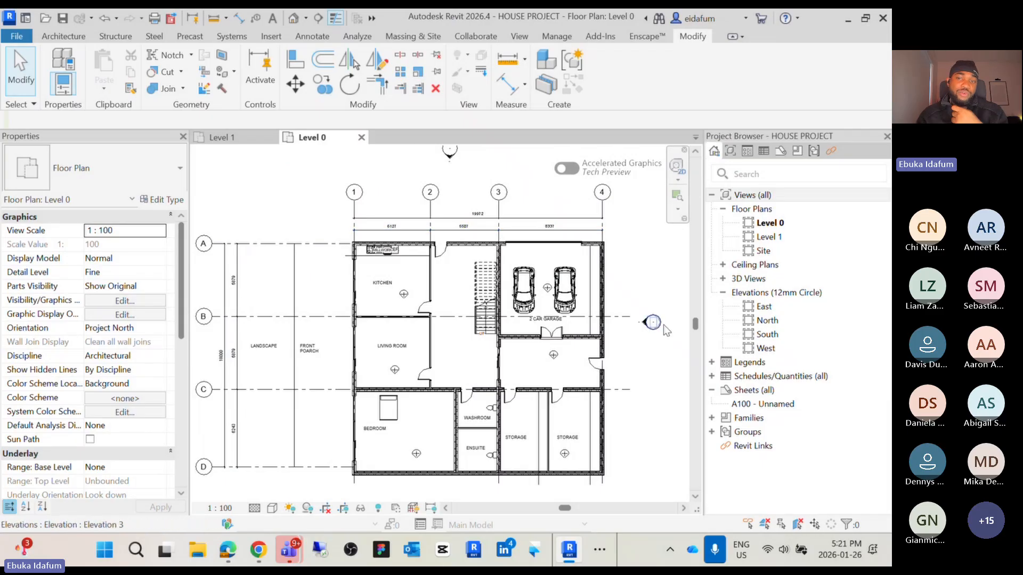
pyautogui.scroll(-3, 639, 320)
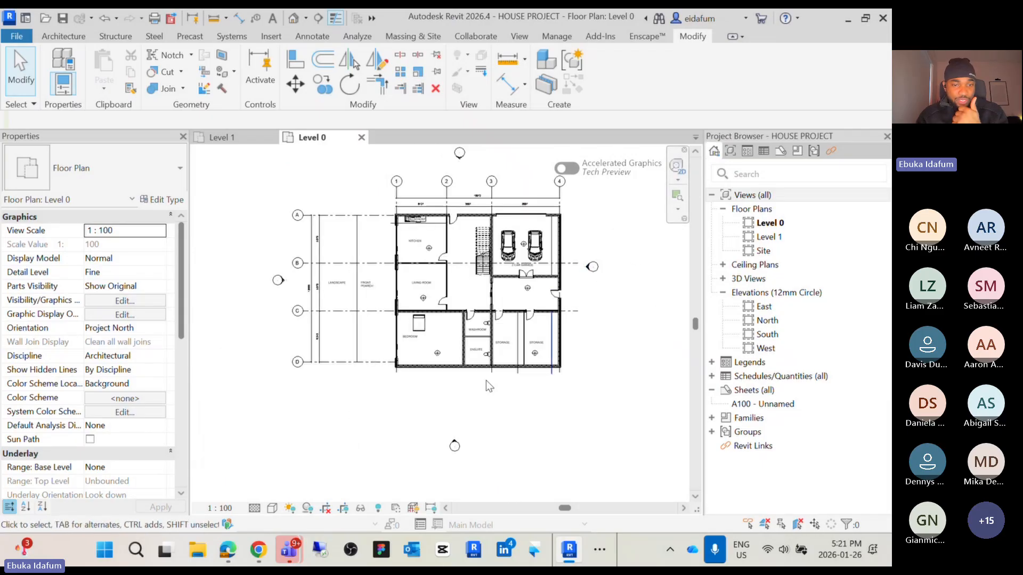
# Leaf through the presentation slides to the Creating Custom Walls pages and return to the plan
pyautogui.click(599, 549)
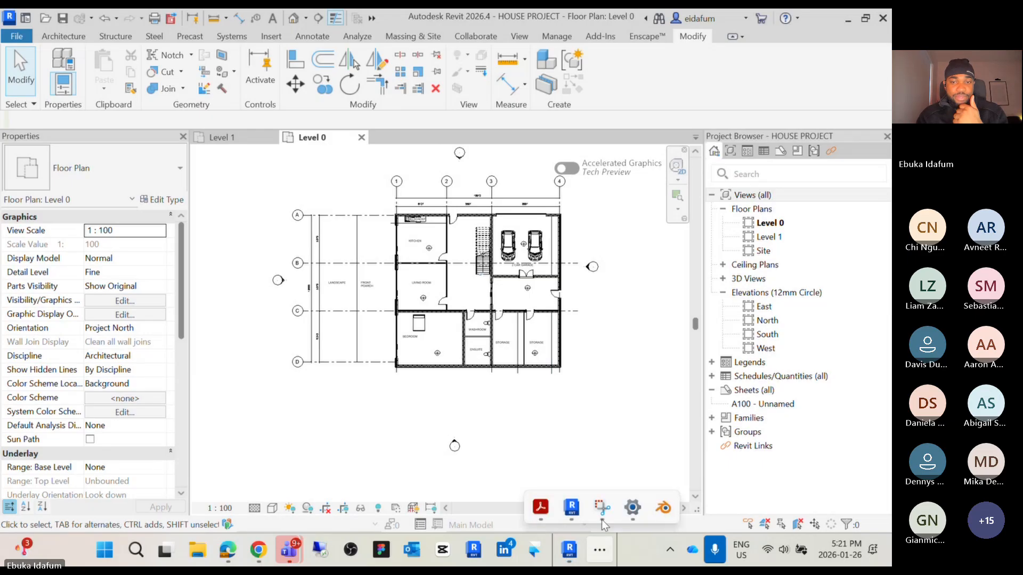
pyautogui.moveTo(541, 507)
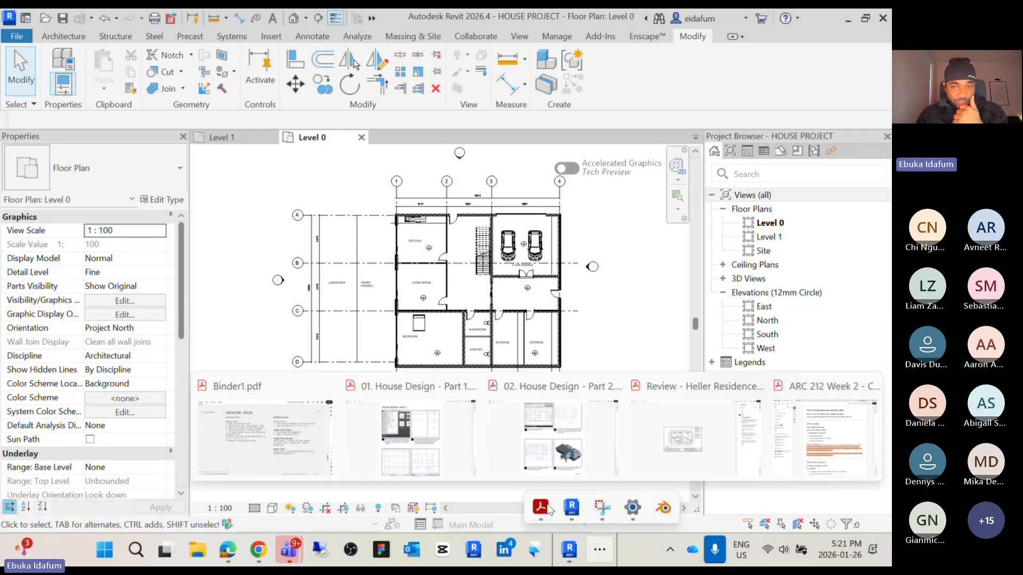
pyautogui.click(294, 450)
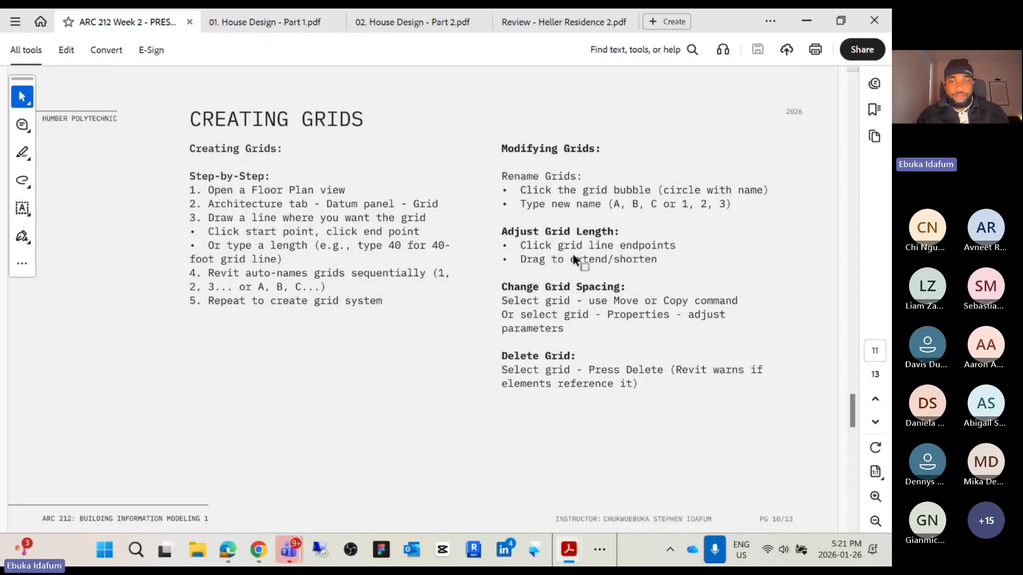
pyautogui.keyDown('ctrl'); pyautogui.scroll(-3, 578, 259); pyautogui.keyUp('ctrl')
pyautogui.scroll(-3, 554, 256)
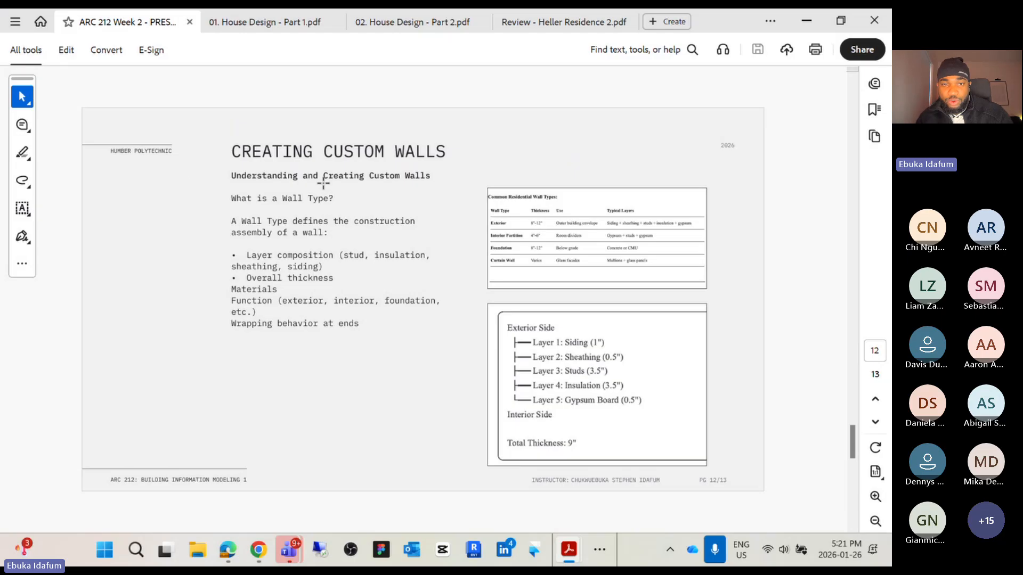
pyautogui.scroll(-1, 346, 183)
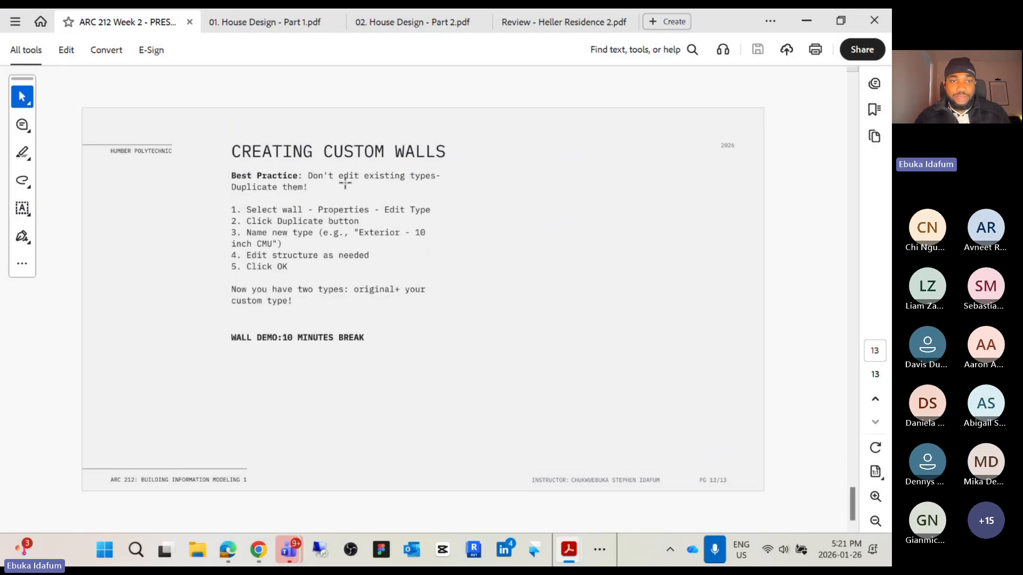
pyautogui.scroll(1, 345, 183)
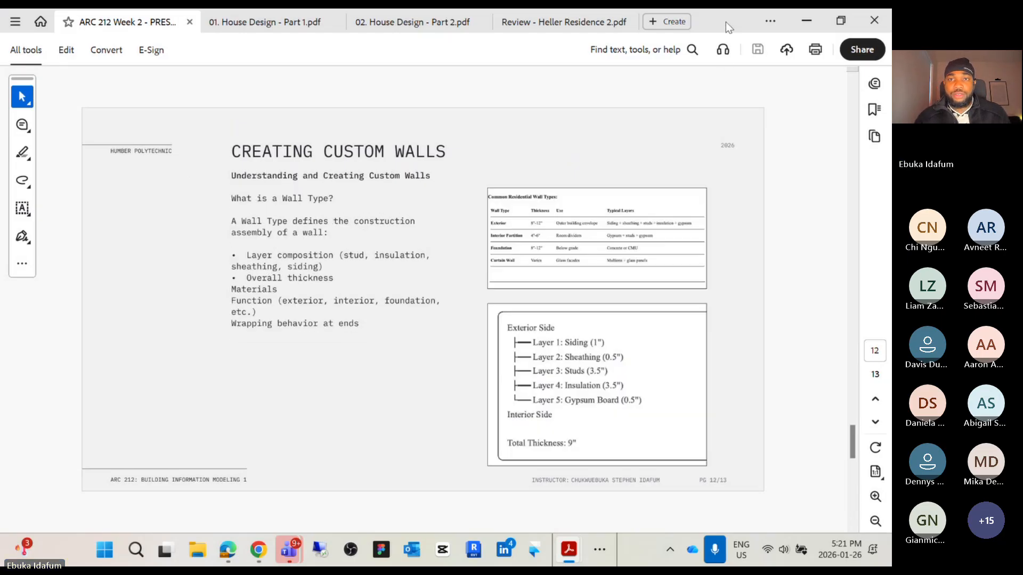
pyautogui.hotkey('alt', 'Tab')
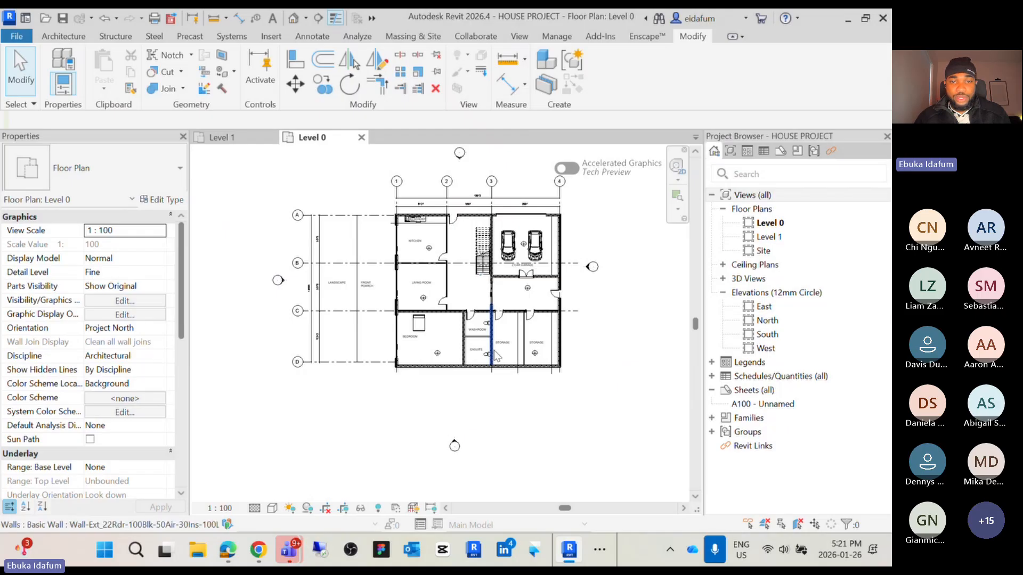
# Start the Wall tool for architectural walls in the Level 0 plan
pyautogui.moveTo(538, 403); pyautogui.dragTo(473, 382, button='middle')
pyautogui.scroll(-1, 452, 363)
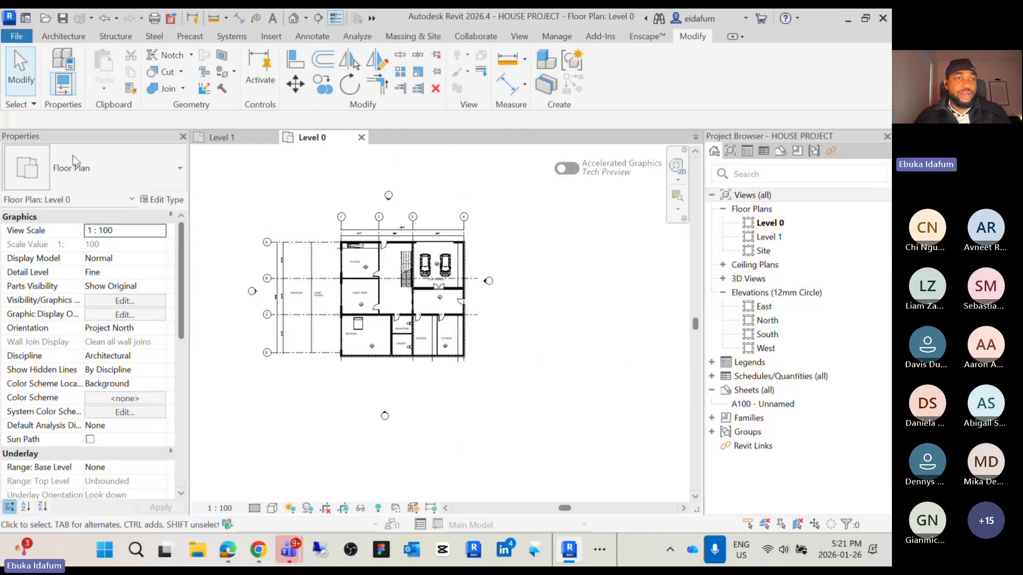
pyautogui.click(63, 37)
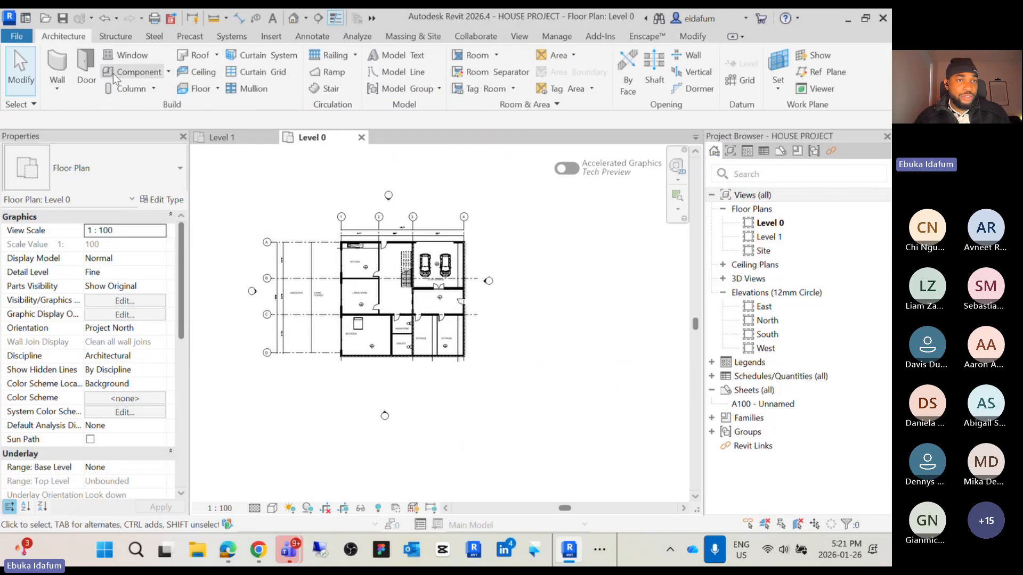
pyautogui.click(64, 94)
pyautogui.click(97, 111)
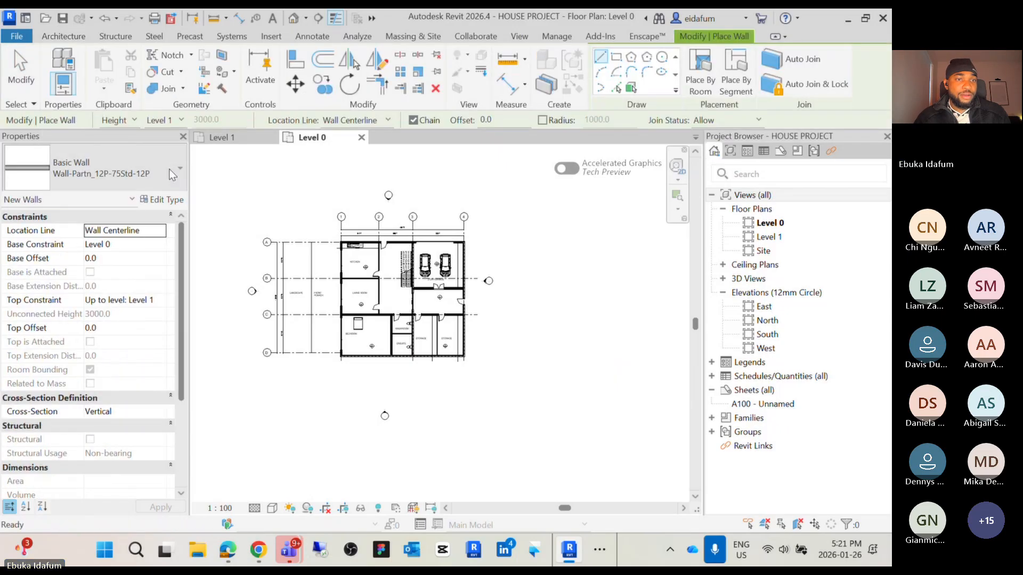
# Browse the wall types in the type selector
pyautogui.click(178, 170)
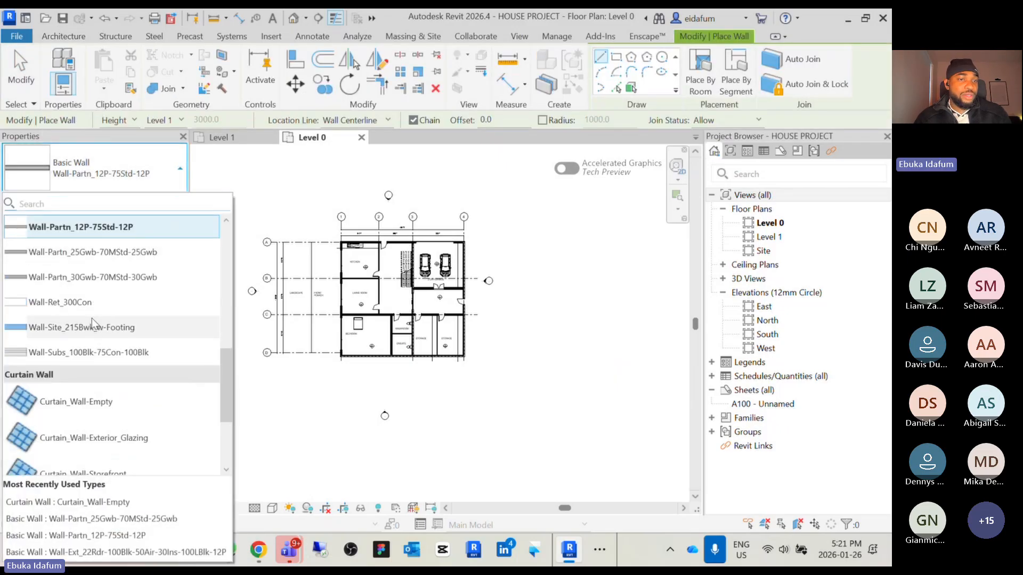
pyautogui.scroll(2, 92, 323)
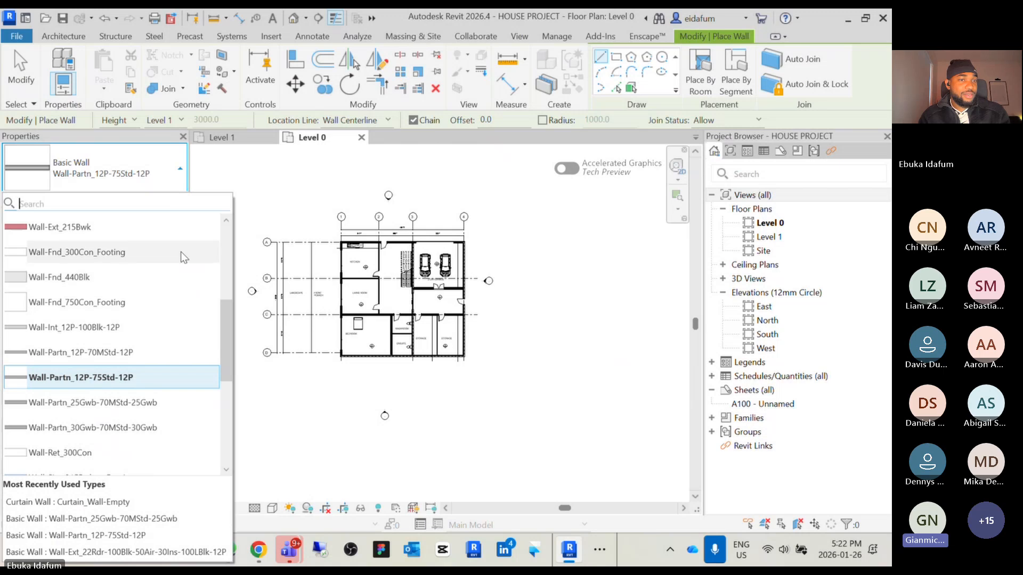
pyautogui.moveTo(164, 236)
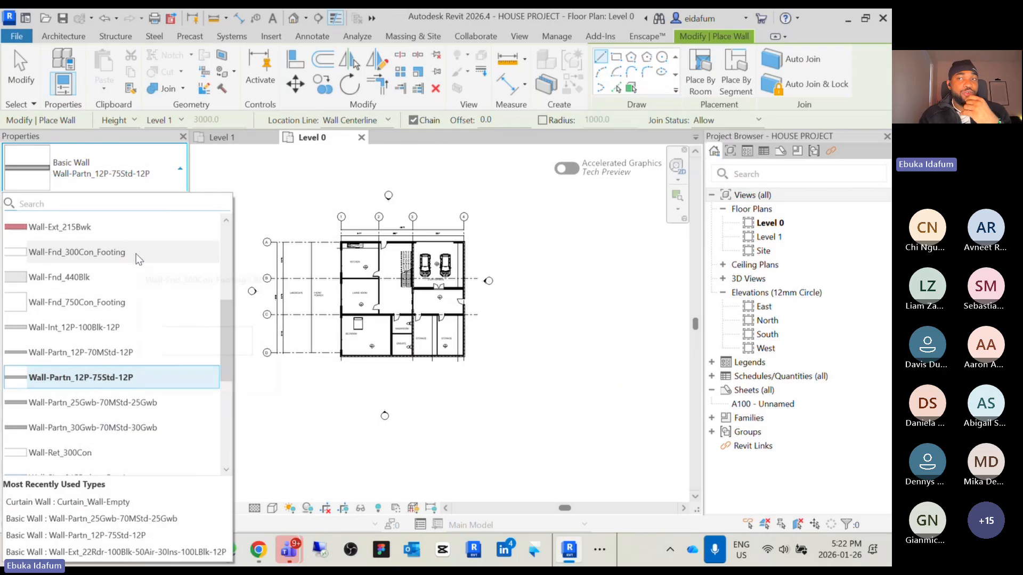
pyautogui.moveTo(139, 258)
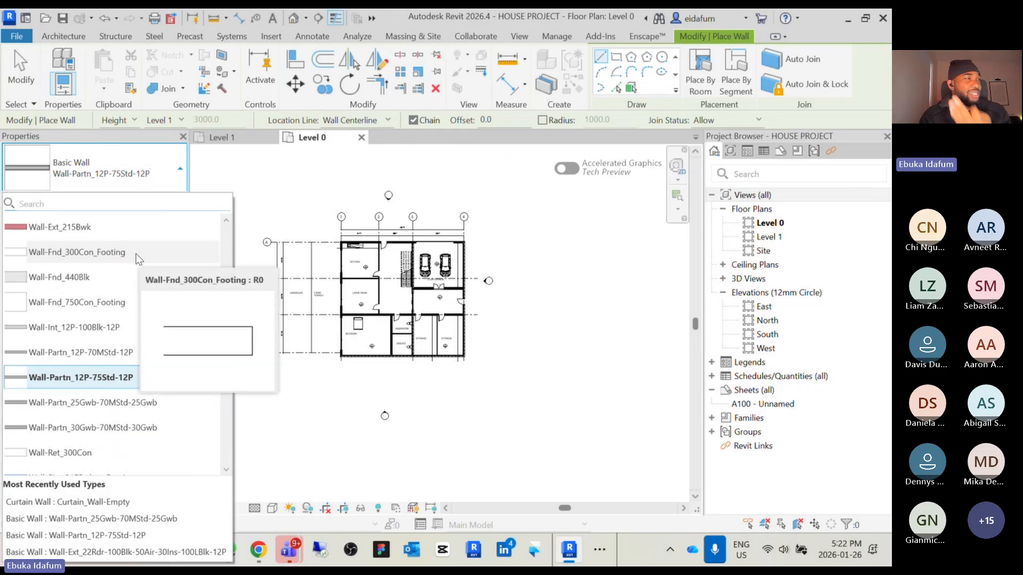
pyautogui.click(248, 177)
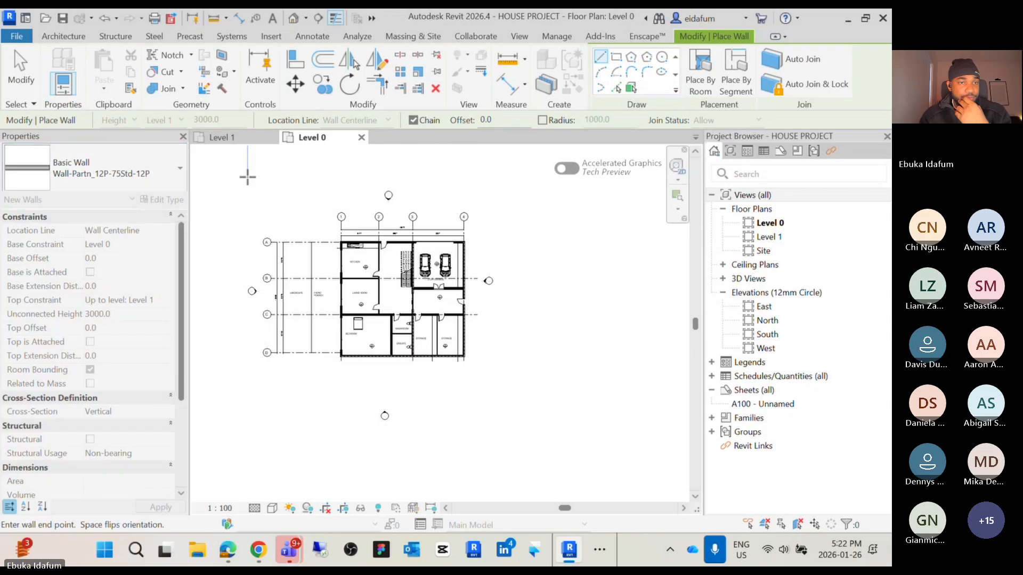
pyautogui.press('Escape')
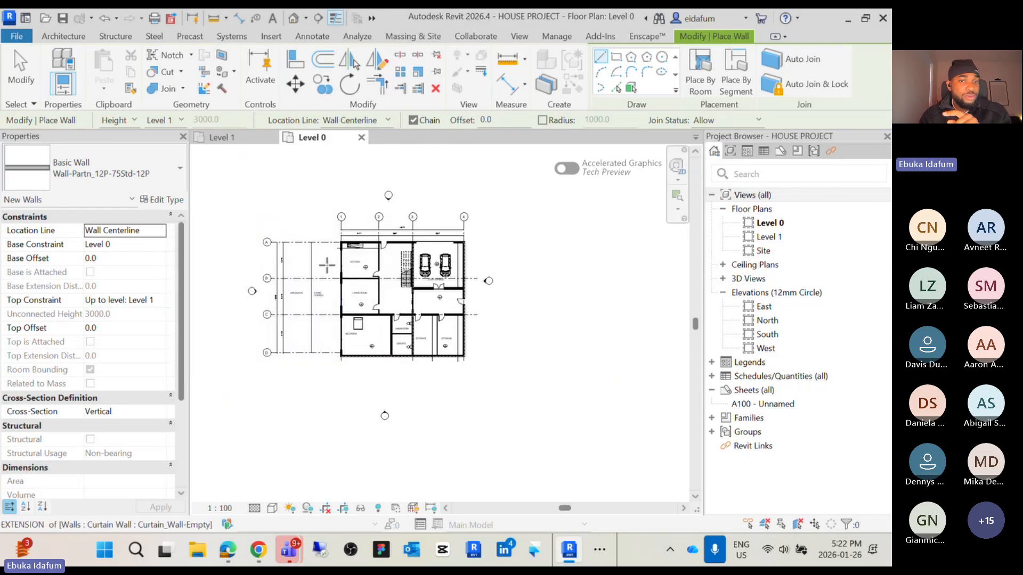
pyautogui.click(172, 174)
pyautogui.scroll(5, 107, 287)
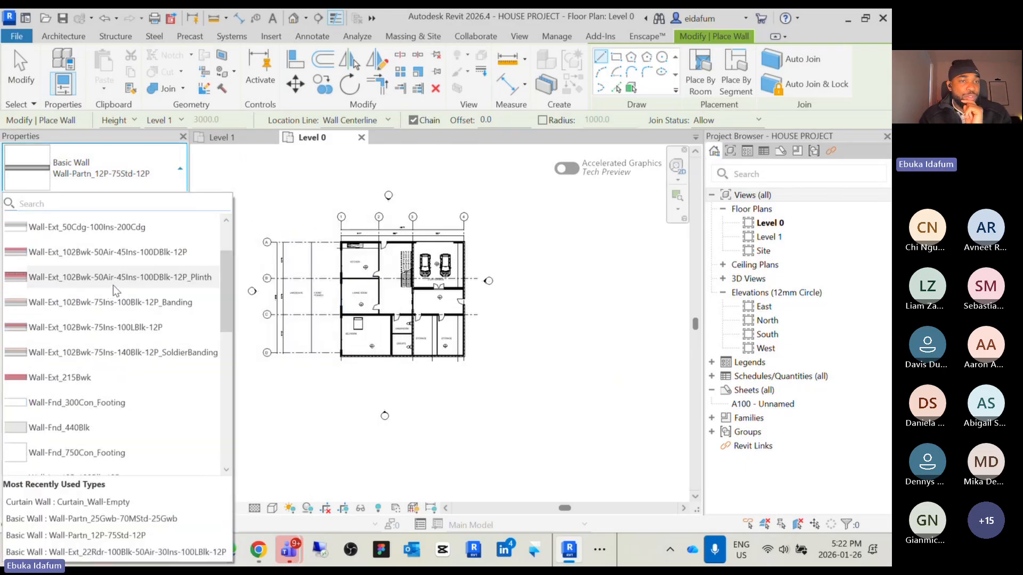
pyautogui.scroll(-3, 113, 393)
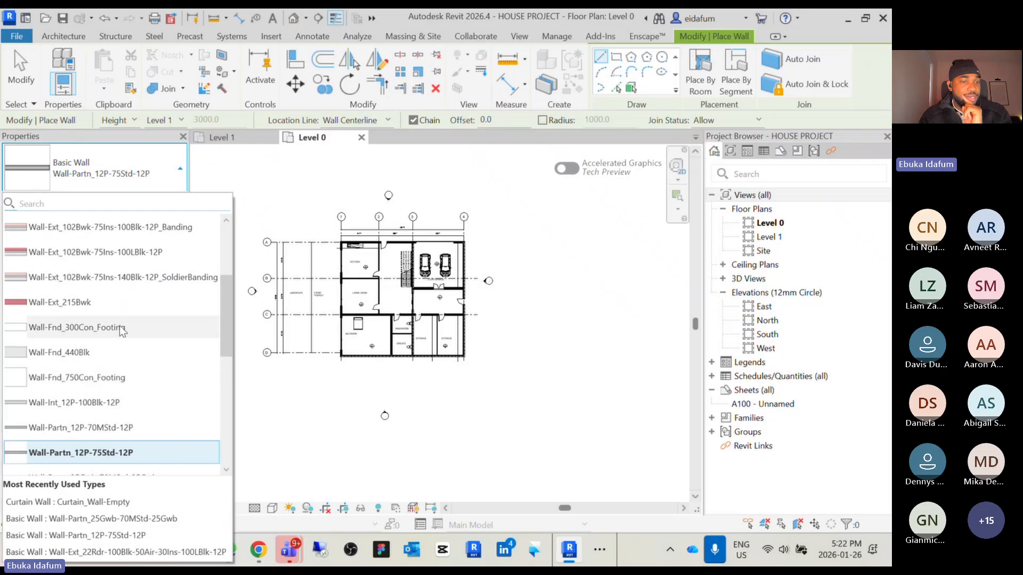
pyautogui.scroll(-2, 134, 397)
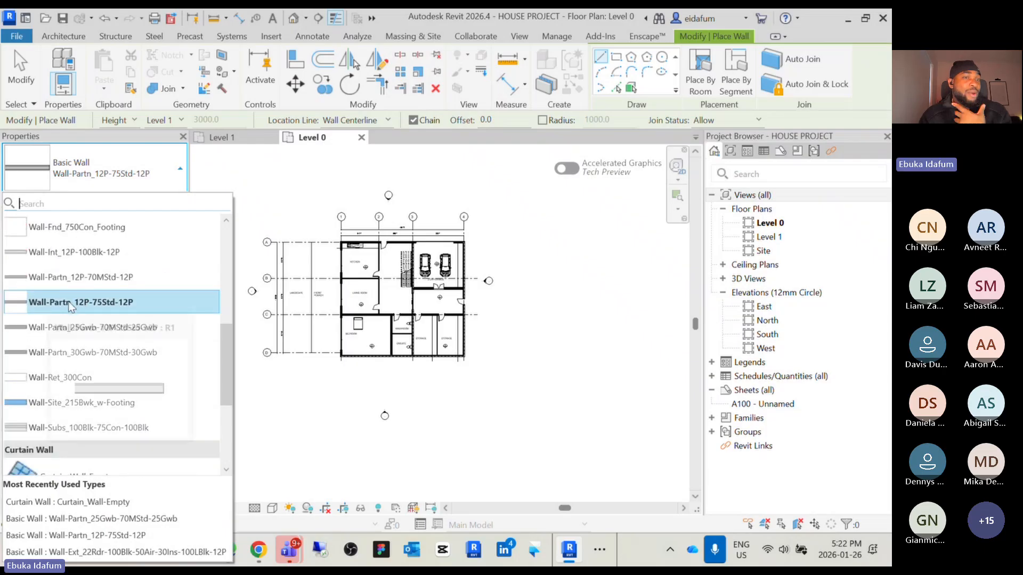
pyautogui.click(106, 302)
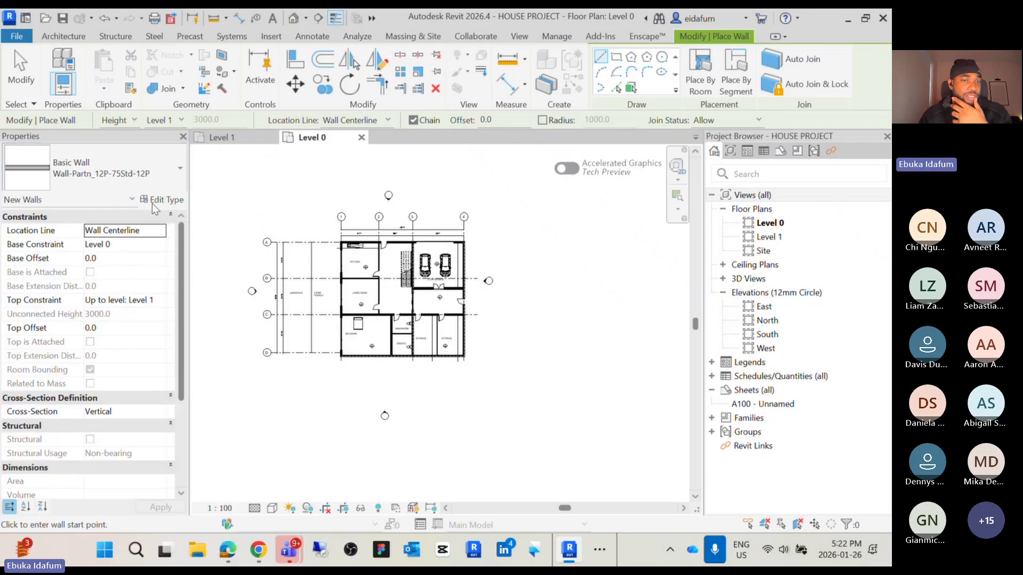
pyautogui.click(172, 201)
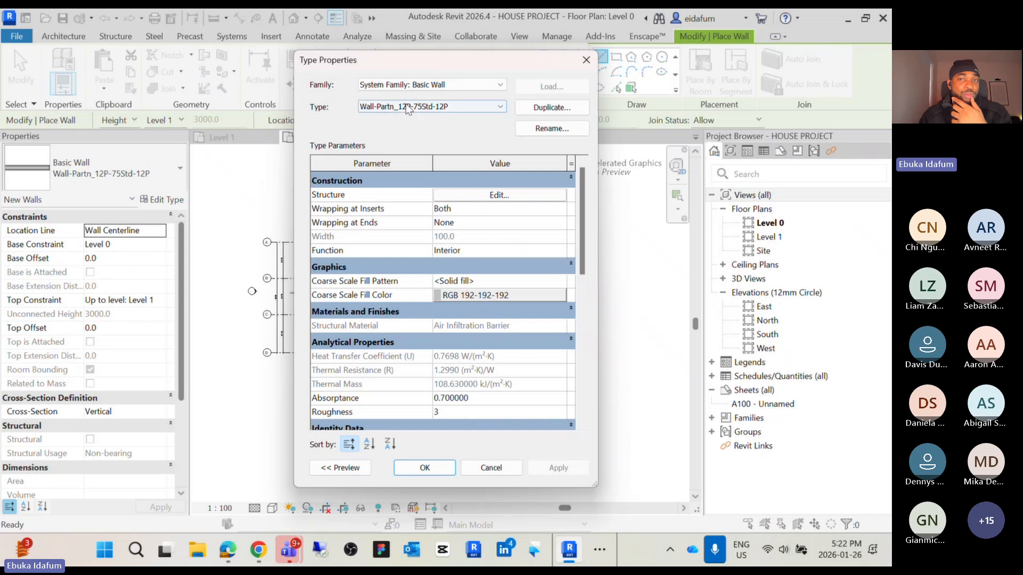
pyautogui.click(551, 108)
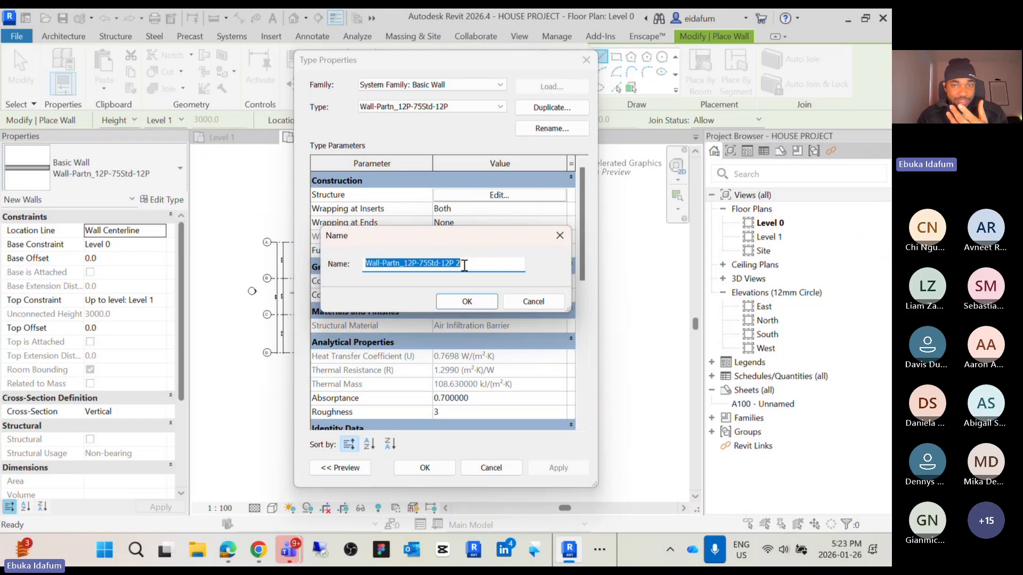
pyautogui.click(532, 301)
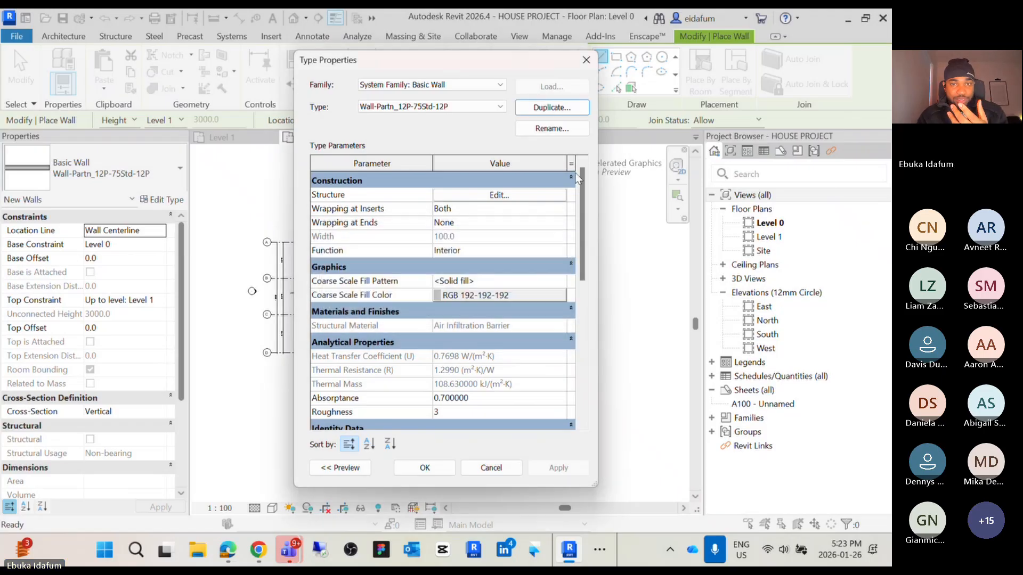
pyautogui.click(585, 66)
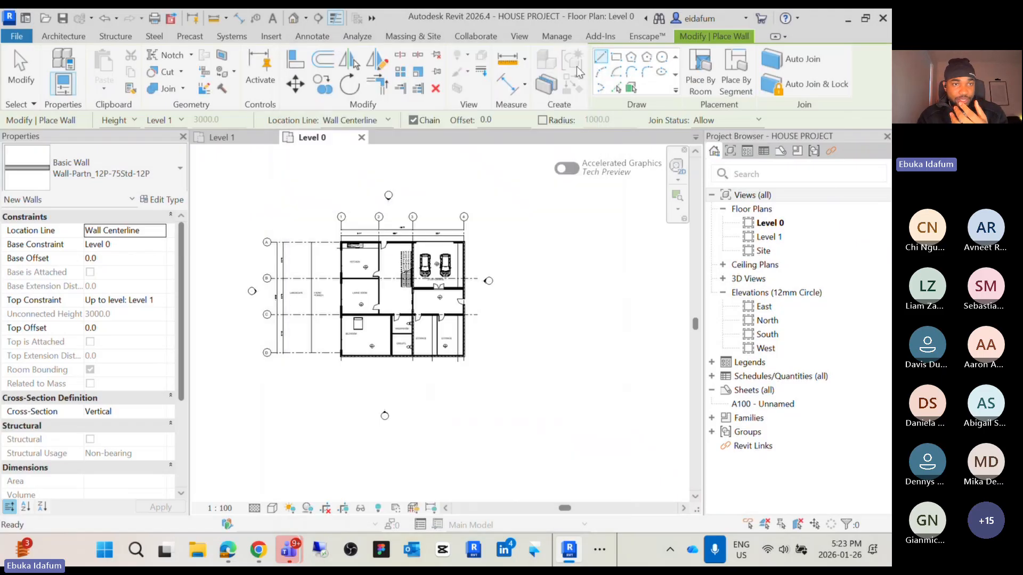
# Select the Wall-Partn_12P-70MStd-12P wall type and start duplicating it from its type properties
pyautogui.click(65, 36)
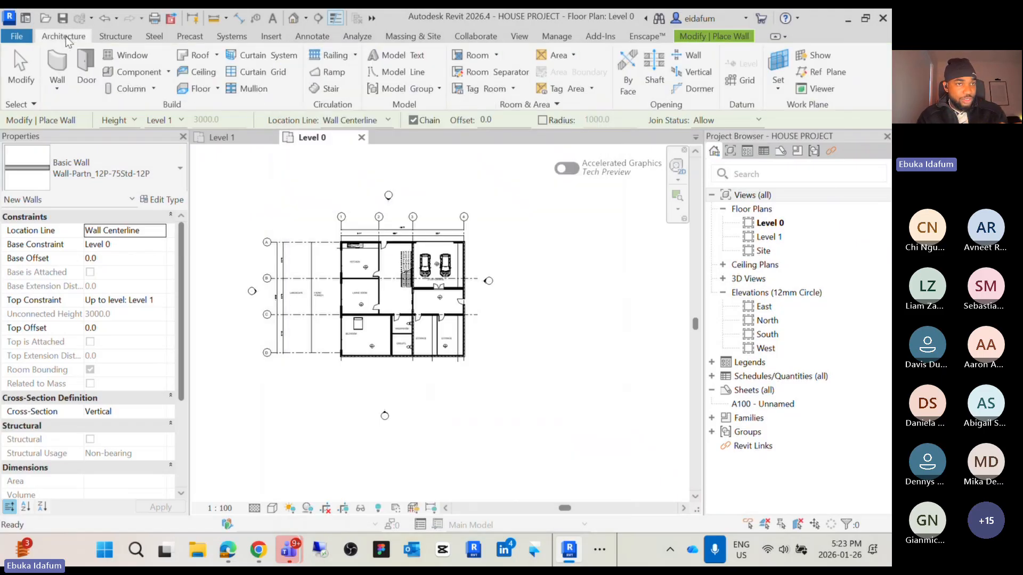
pyautogui.click(182, 169)
pyautogui.scroll(3, 117, 282)
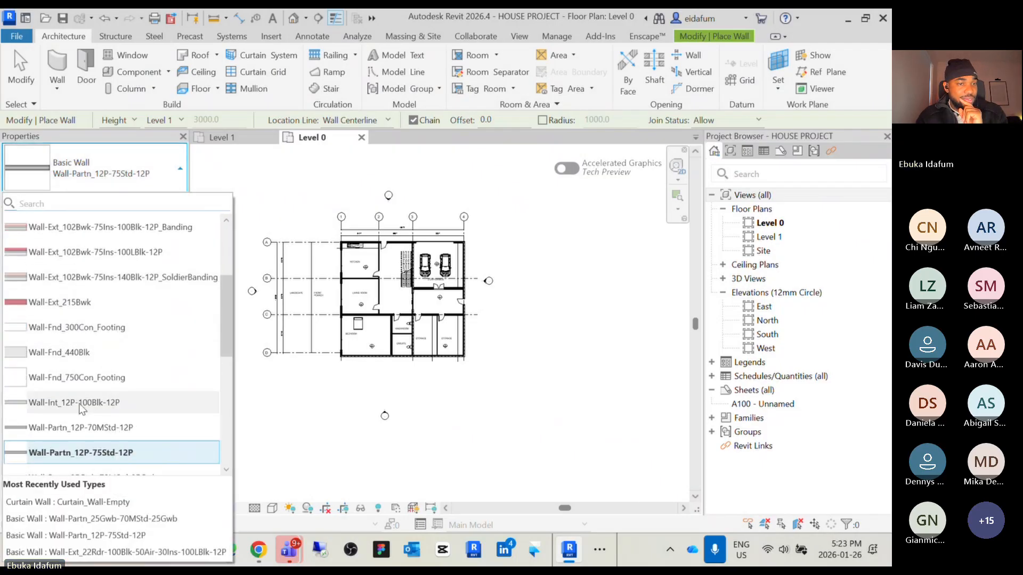
pyautogui.click(79, 427)
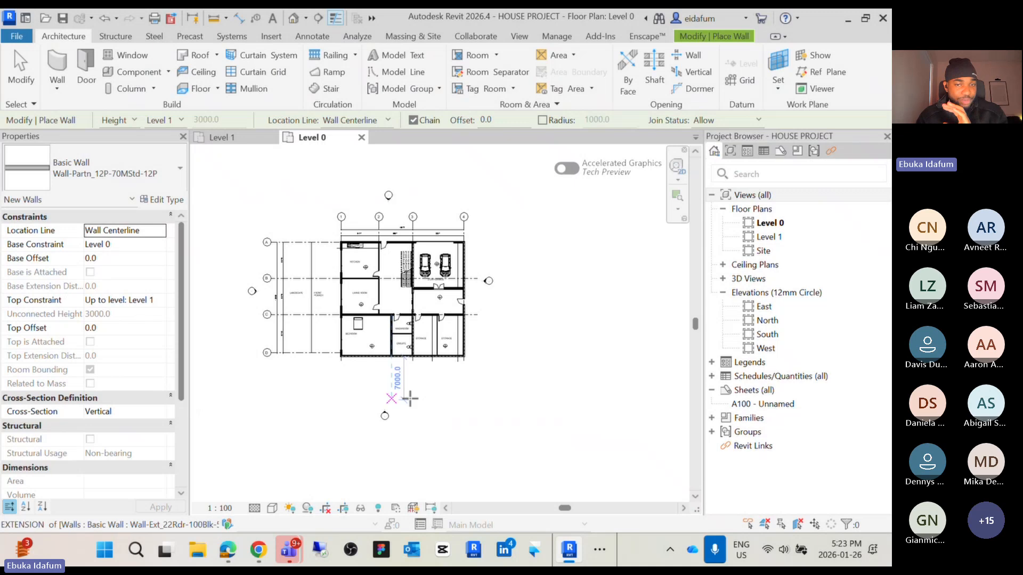
pyautogui.click(169, 201)
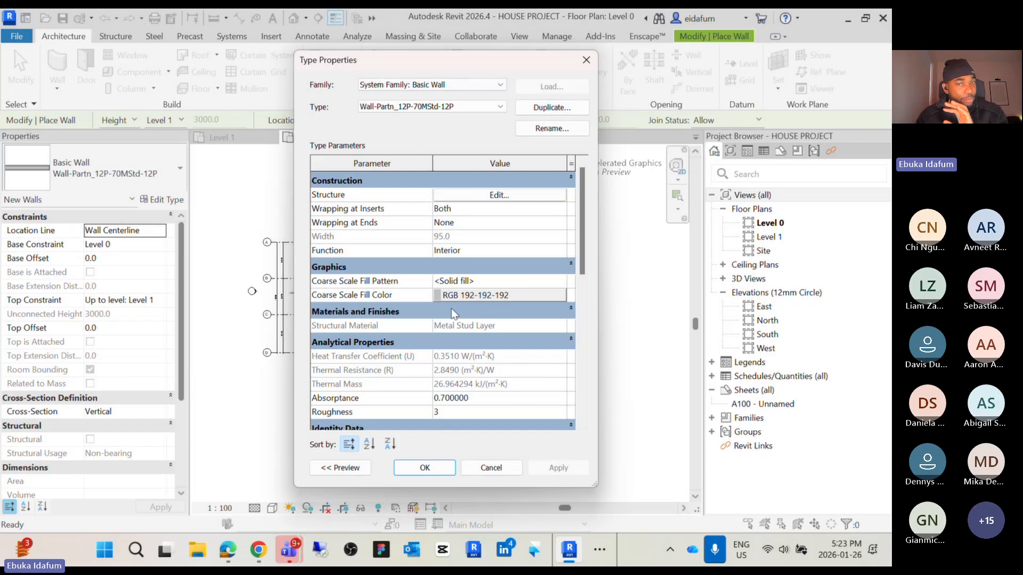
pyautogui.click(538, 109)
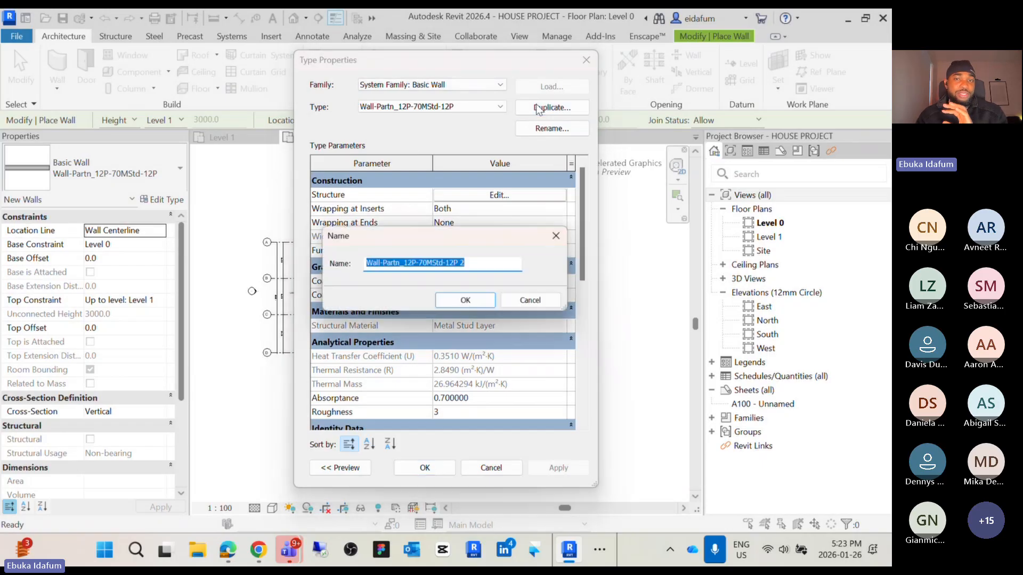
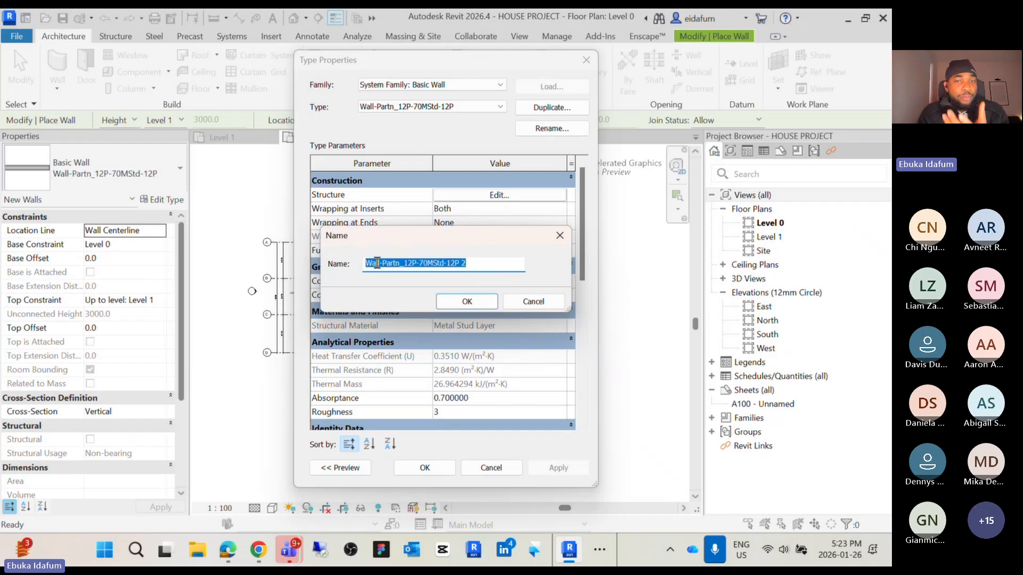
# Name the duplicated wall type Wall-Partn_6" and confirm the type properties
pyautogui.click(409, 265)
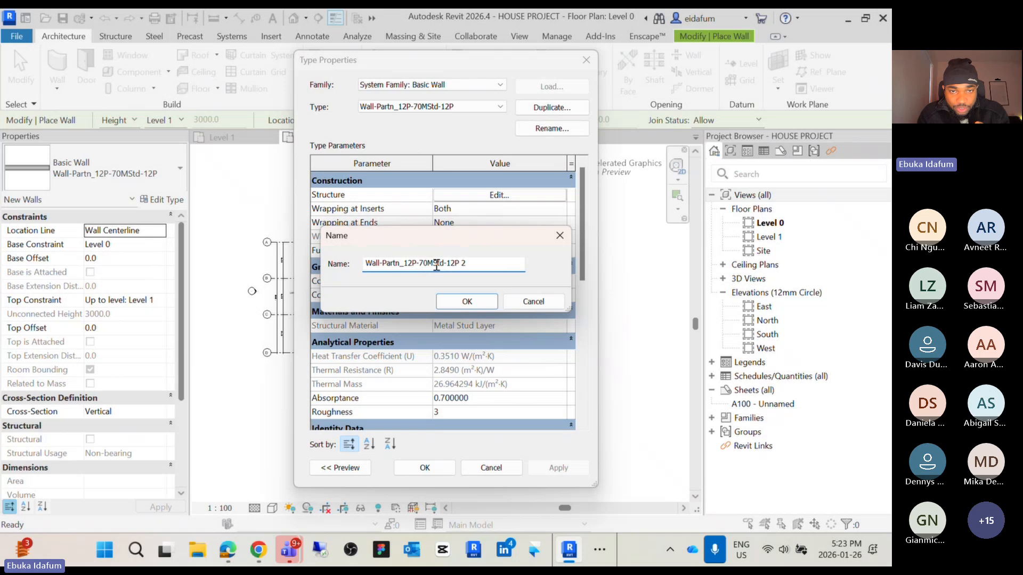
pyautogui.moveTo(469, 264); pyautogui.dragTo(408, 266)
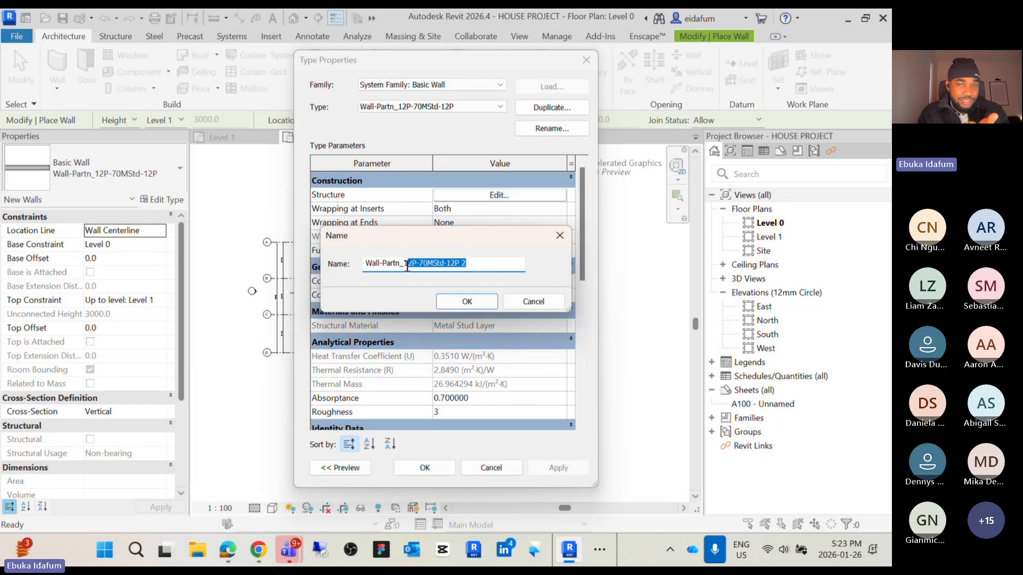
pyautogui.moveTo(407, 265); pyautogui.dragTo(405, 260)
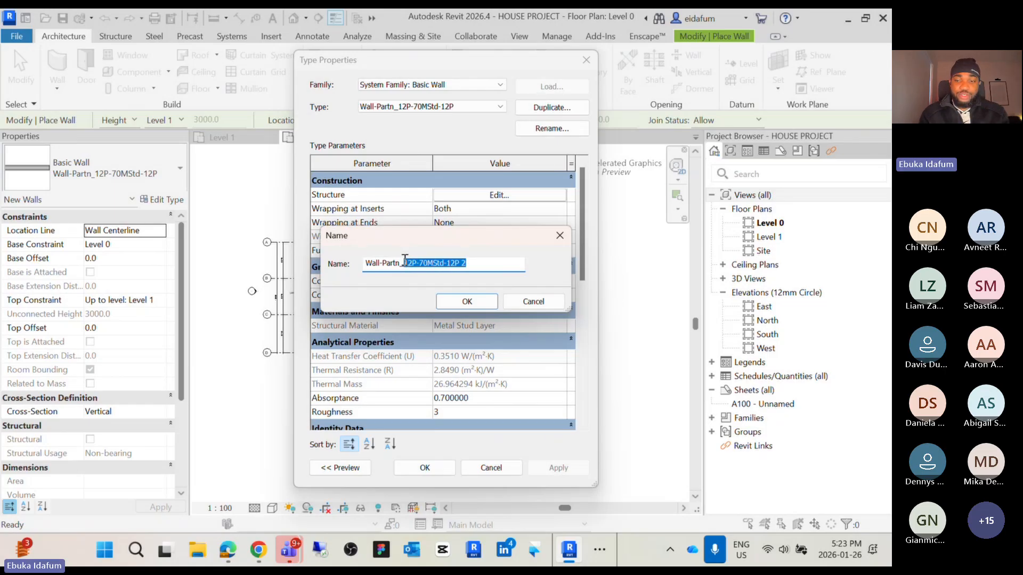
pyautogui.write('6')
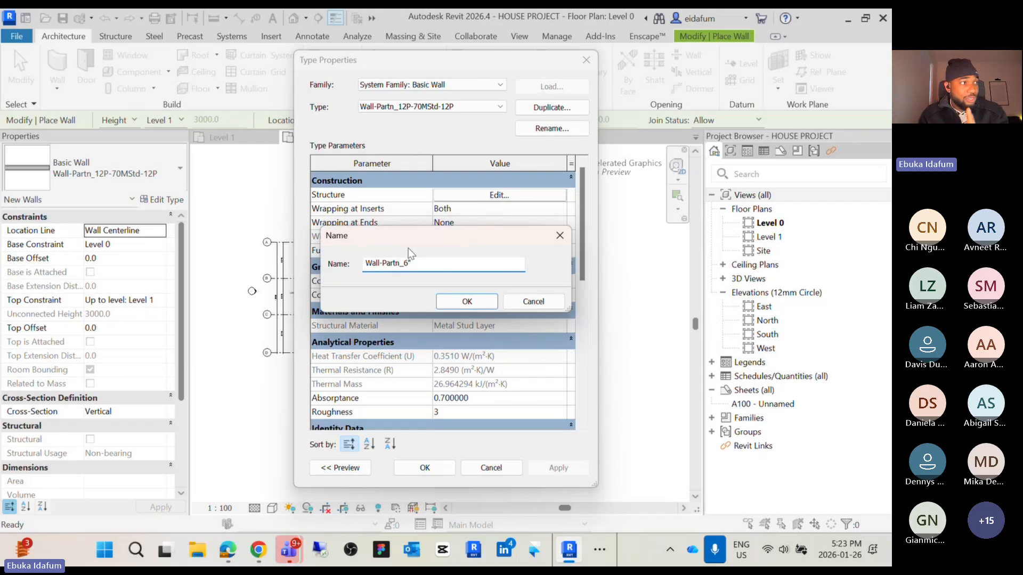
pyautogui.click(467, 301)
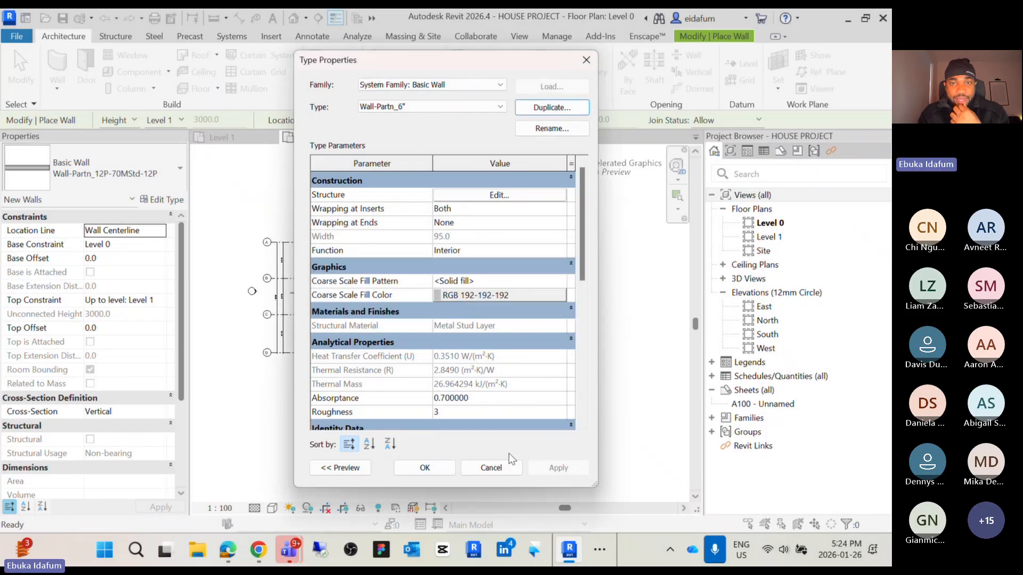
pyautogui.click(429, 467)
# Draw a horizontal wall about 3600 mm long with the new Wall-Partn_6" type
pyautogui.scroll(-2, 420, 454)
pyautogui.moveTo(431, 458); pyautogui.dragTo(316, 417, button='middle')
pyautogui.scroll(6, 406, 322)
pyautogui.click(397, 319)
pyautogui.click(476, 319)
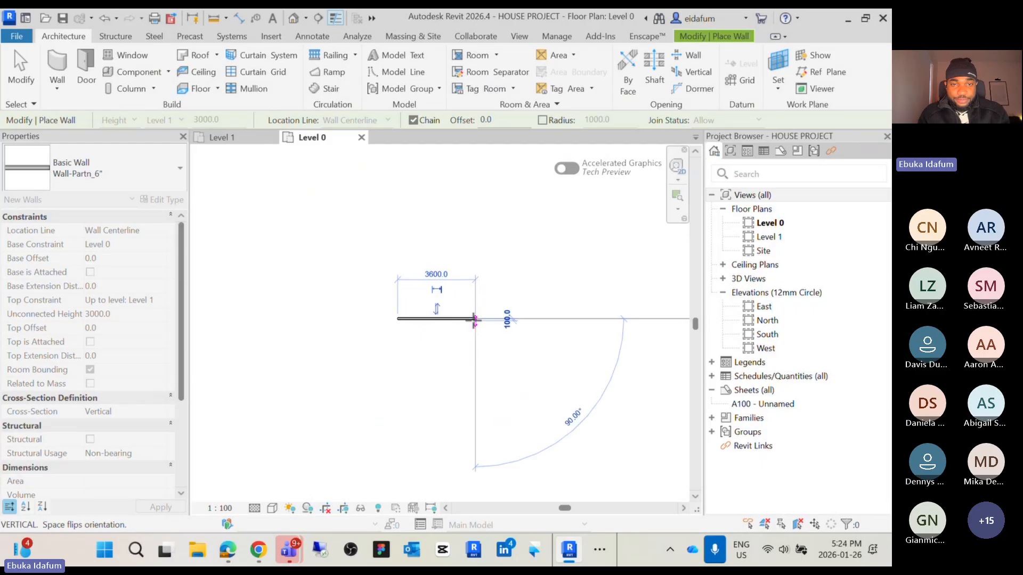
pyautogui.press('Escape')
pyautogui.press('Escape')
# Open the new wall's type structure assembly to inspect its layers, then close it without changes
pyautogui.scroll(4, 419, 318)
pyautogui.click(399, 319)
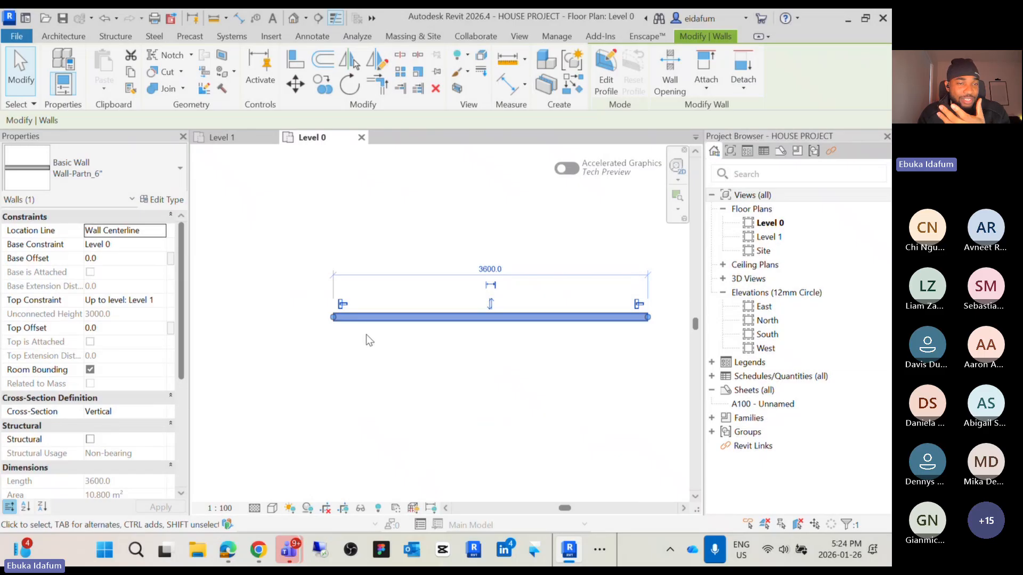
pyautogui.click(162, 200)
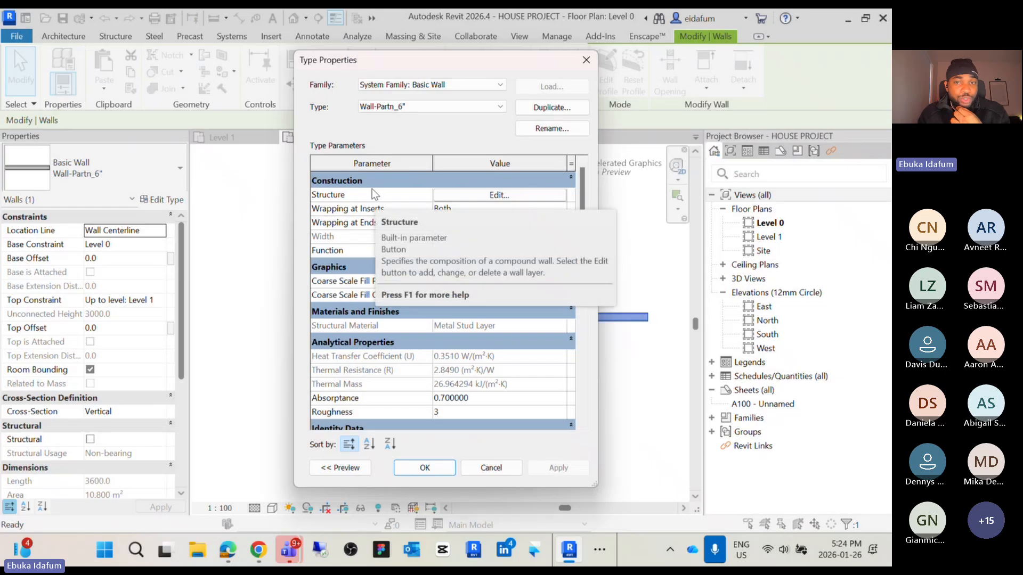
pyautogui.click(495, 196)
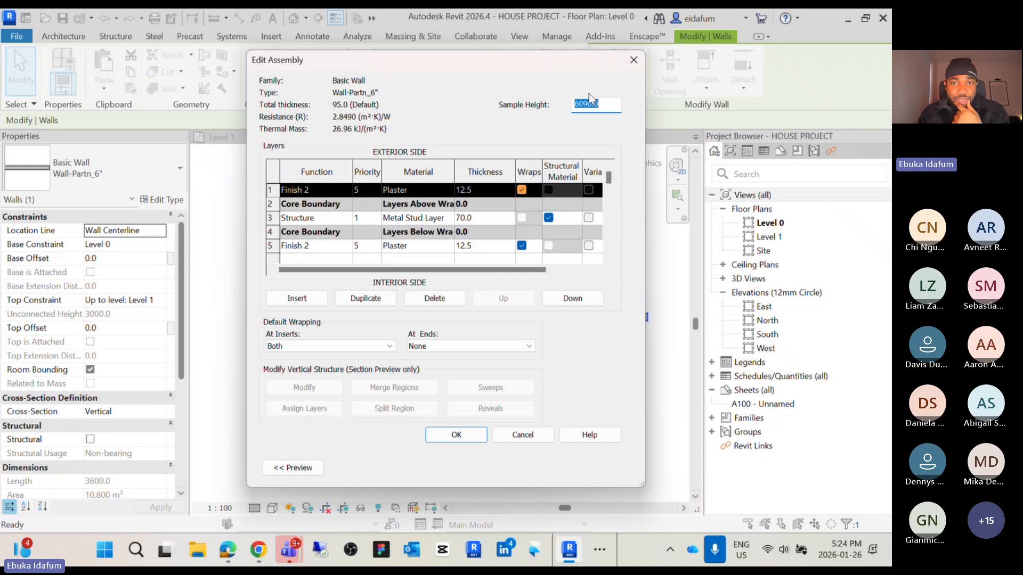
pyautogui.click(633, 61)
pyautogui.click(585, 61)
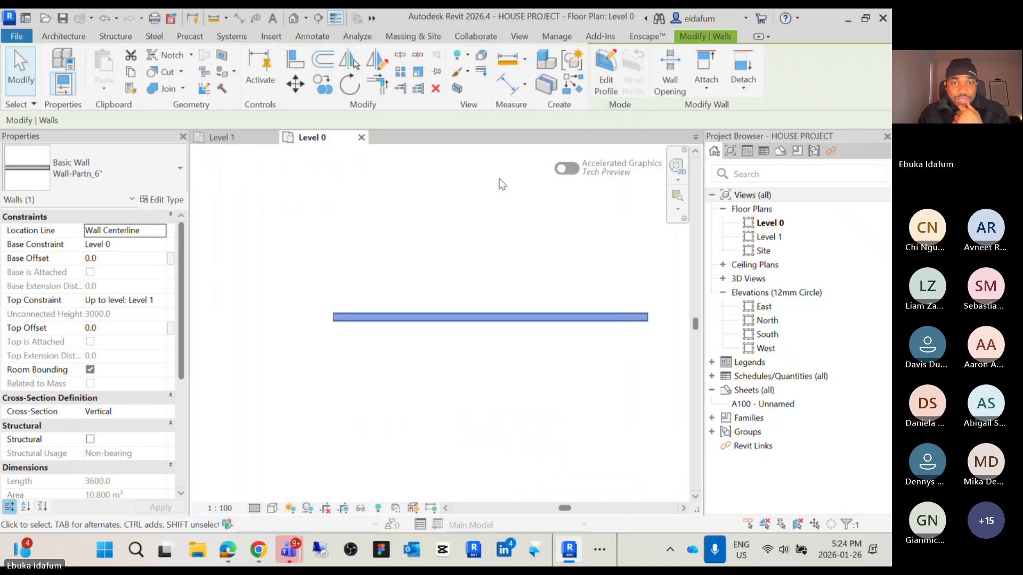
pyautogui.click(452, 231)
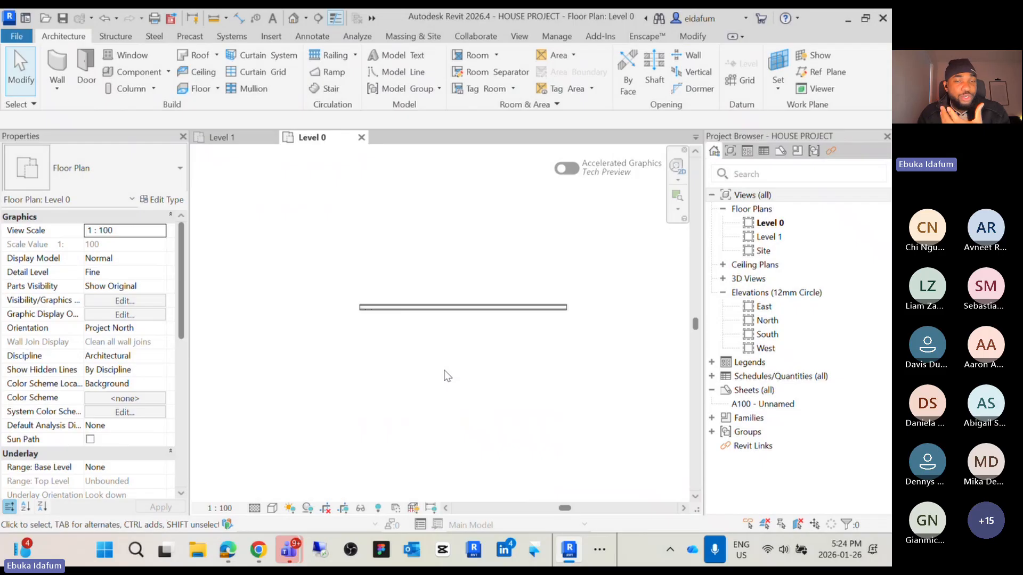
# Set the project length units to Feet and fractional inches
pyautogui.press('u')
pyautogui.press('n')
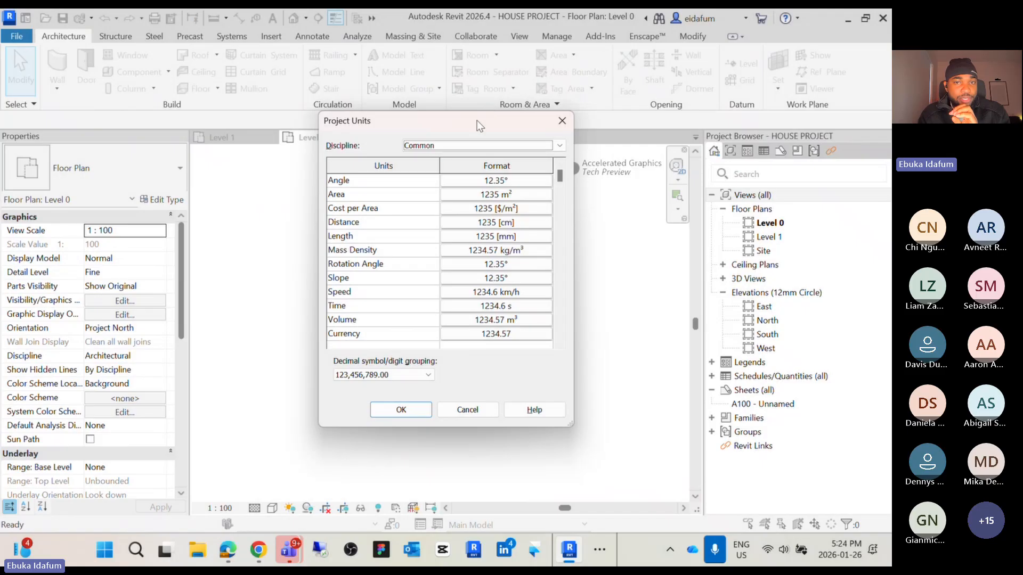
pyautogui.moveTo(477, 120); pyautogui.dragTo(500, 146)
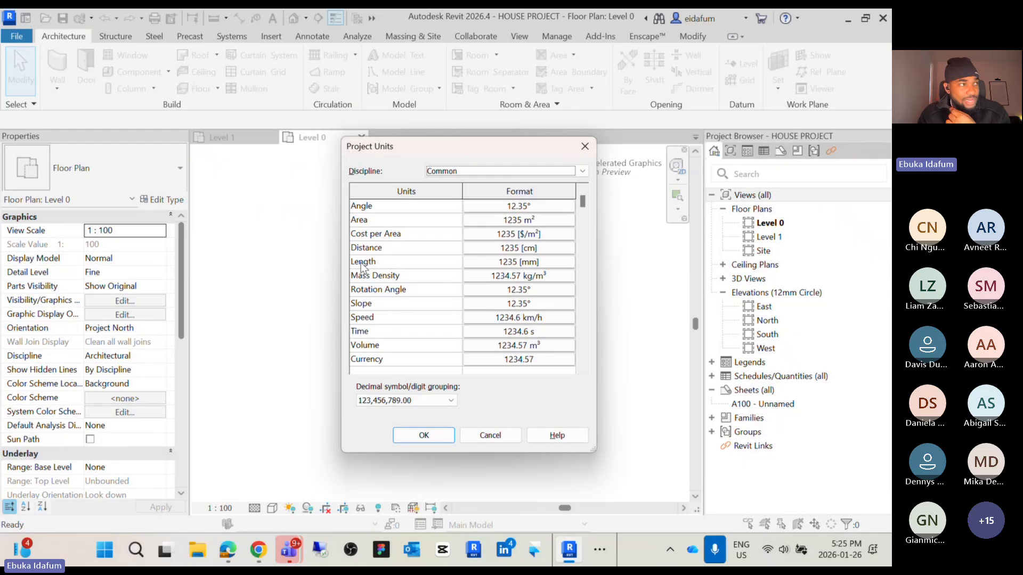
pyautogui.click(506, 265)
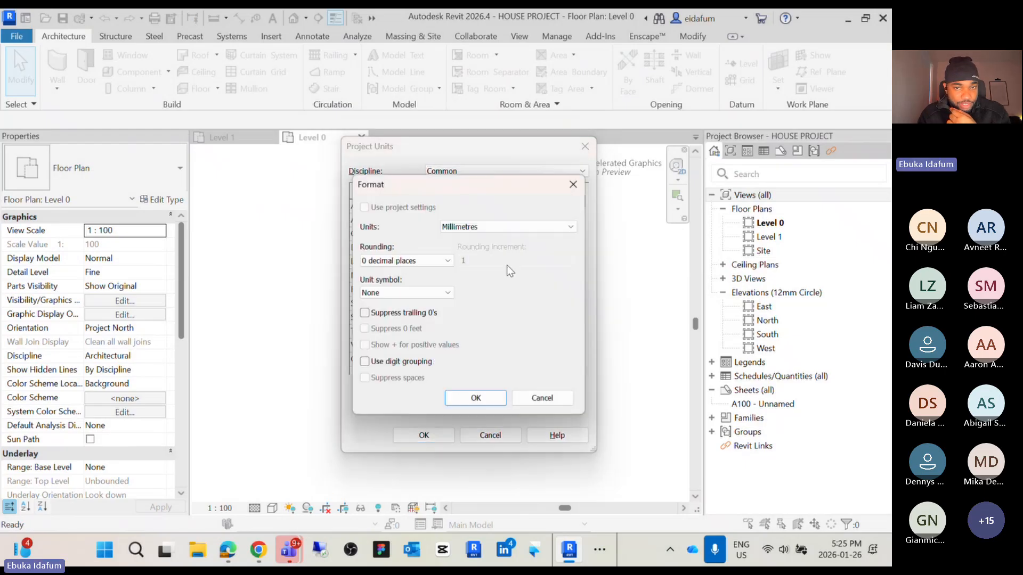
pyautogui.click(571, 228)
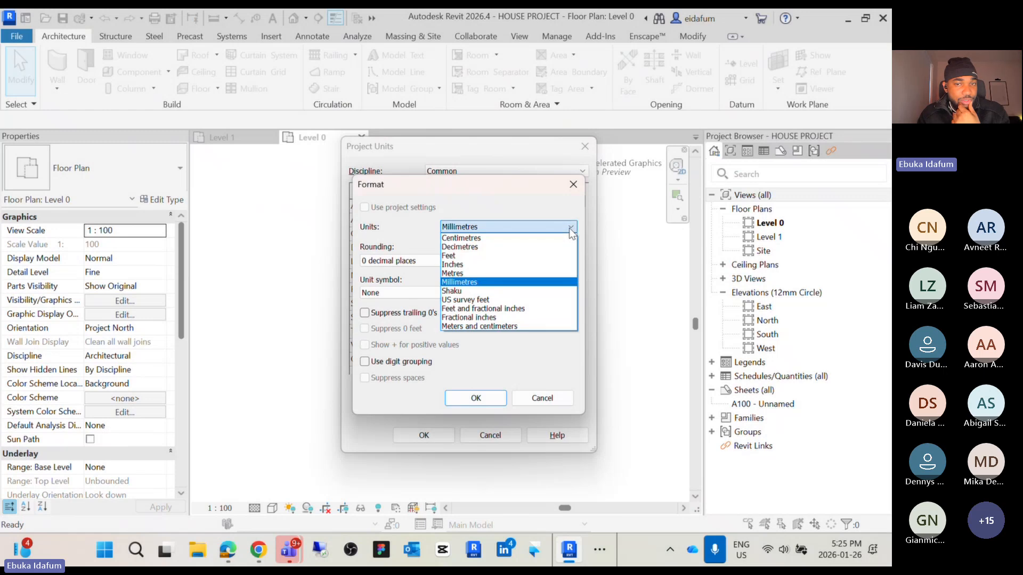
pyautogui.click(524, 308)
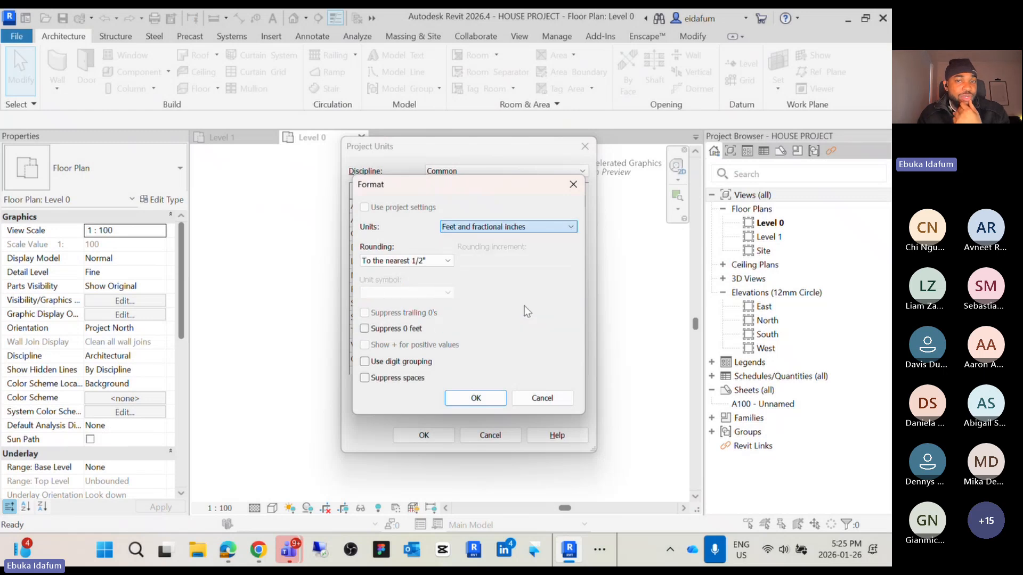
pyautogui.click(476, 399)
pyautogui.click(446, 436)
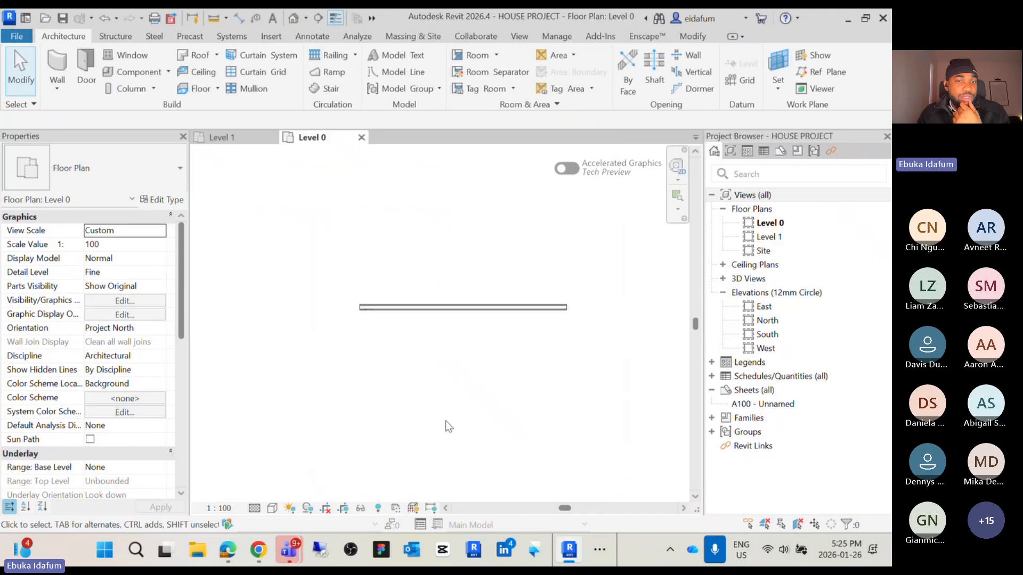
# Reopen the wall type's structure assembly to review the layer thicknesses in imperial units, then close it
pyautogui.scroll(3, 409, 372)
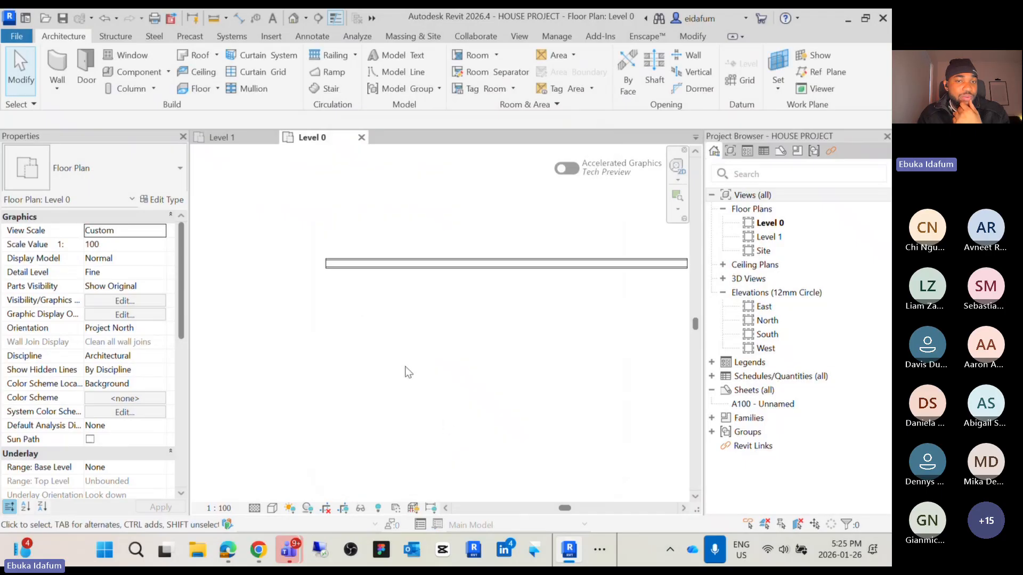
pyautogui.click(401, 269)
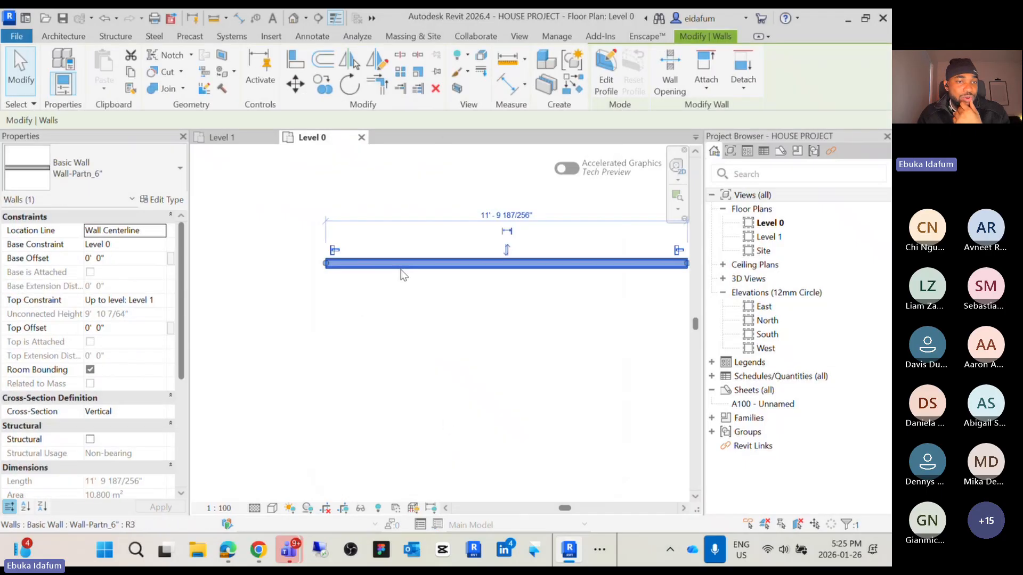
pyautogui.click(161, 200)
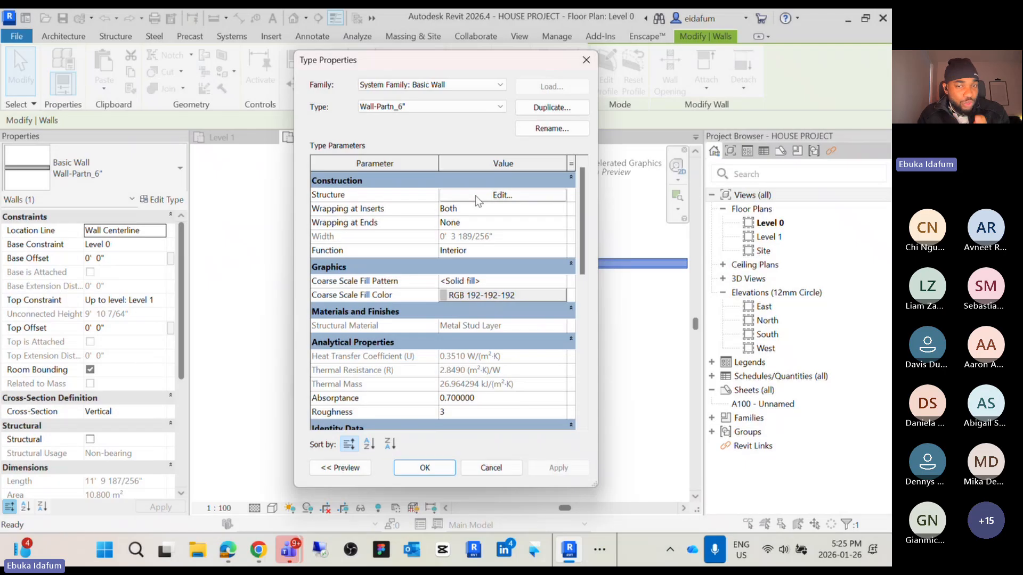
pyautogui.click(476, 195)
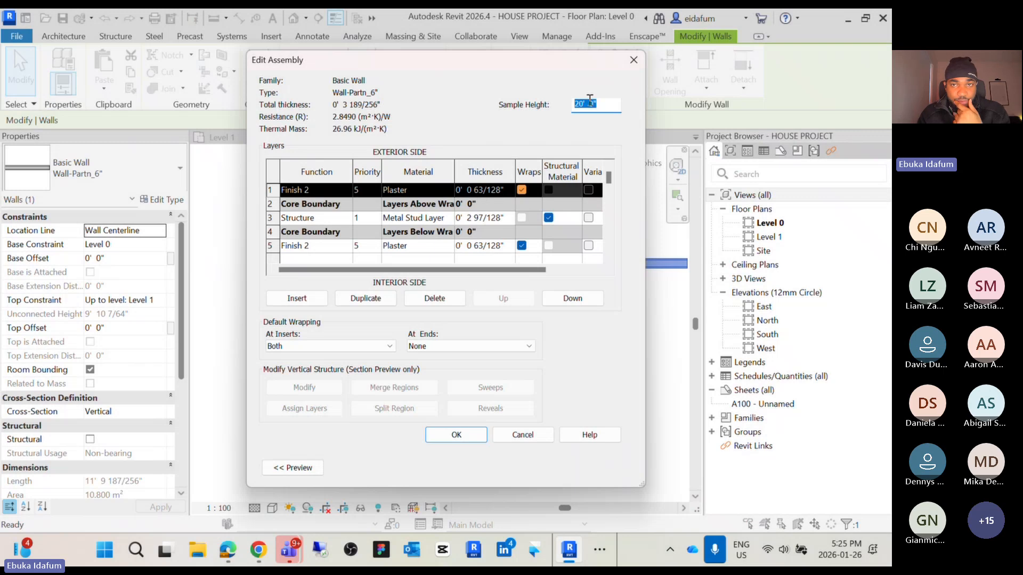
pyautogui.click(633, 59)
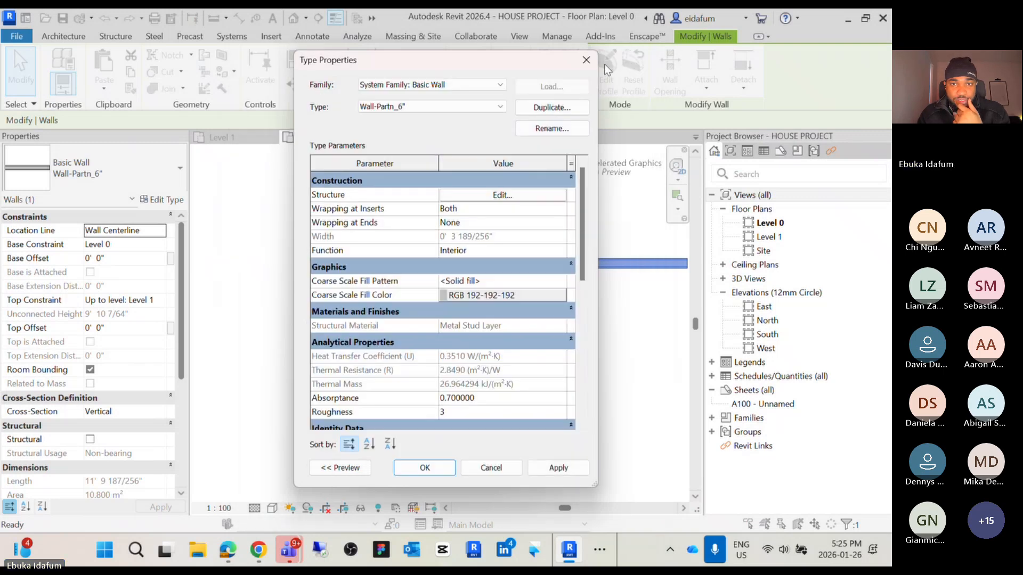
pyautogui.click(586, 60)
pyautogui.click(391, 334)
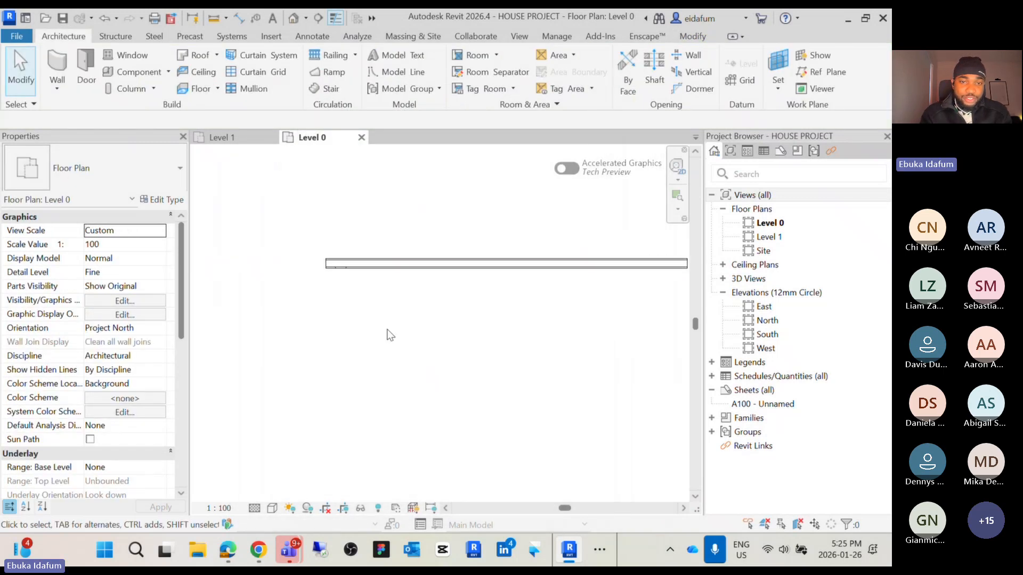
# Dimension the wall's thickness with the Faces of core preference and move the dimension beside the wall
pyautogui.press('d')
pyautogui.press('i')
pyautogui.scroll(2, 338, 274)
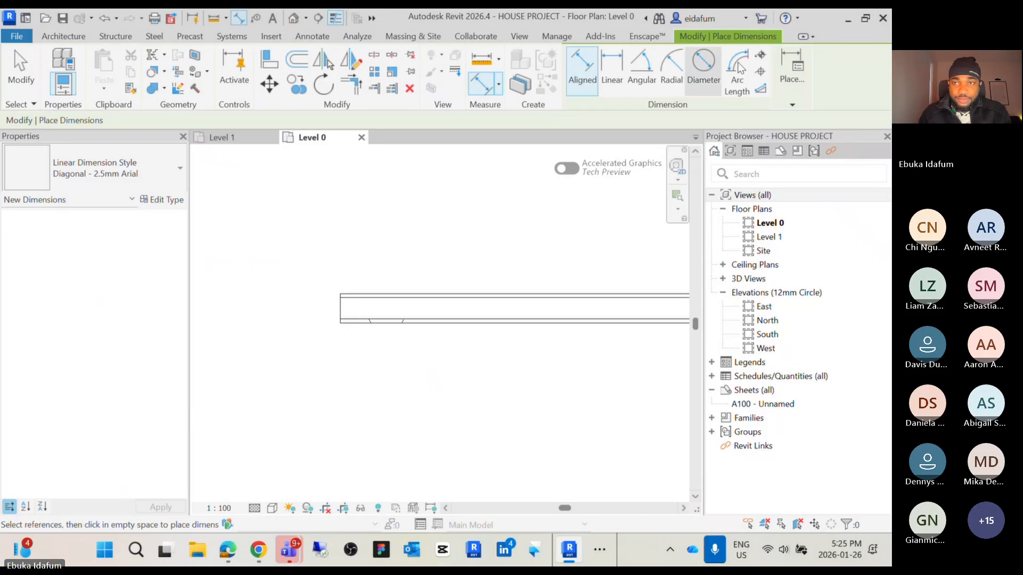
pyautogui.click(792, 105)
pyautogui.click(819, 132)
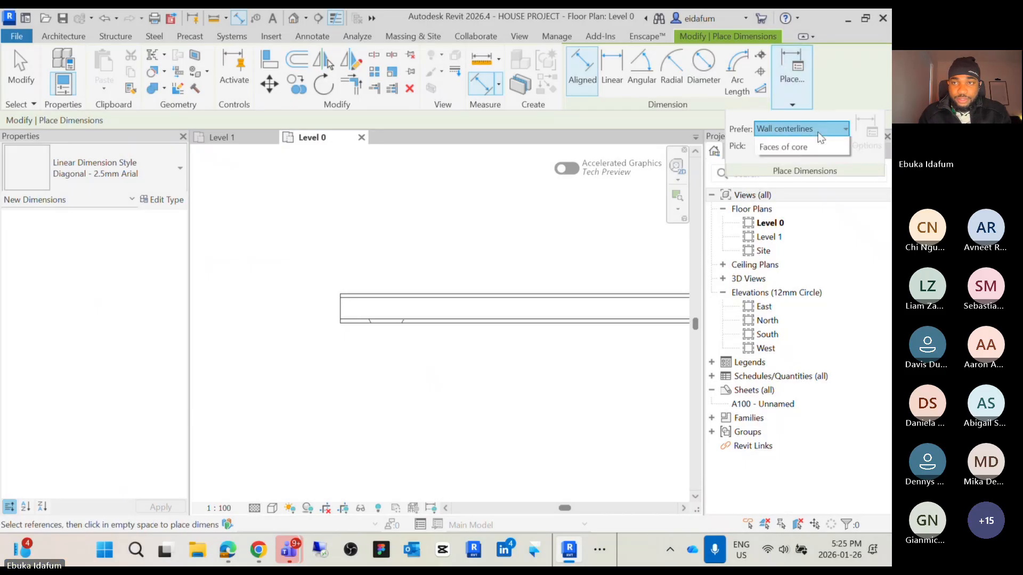
pyautogui.click(799, 160)
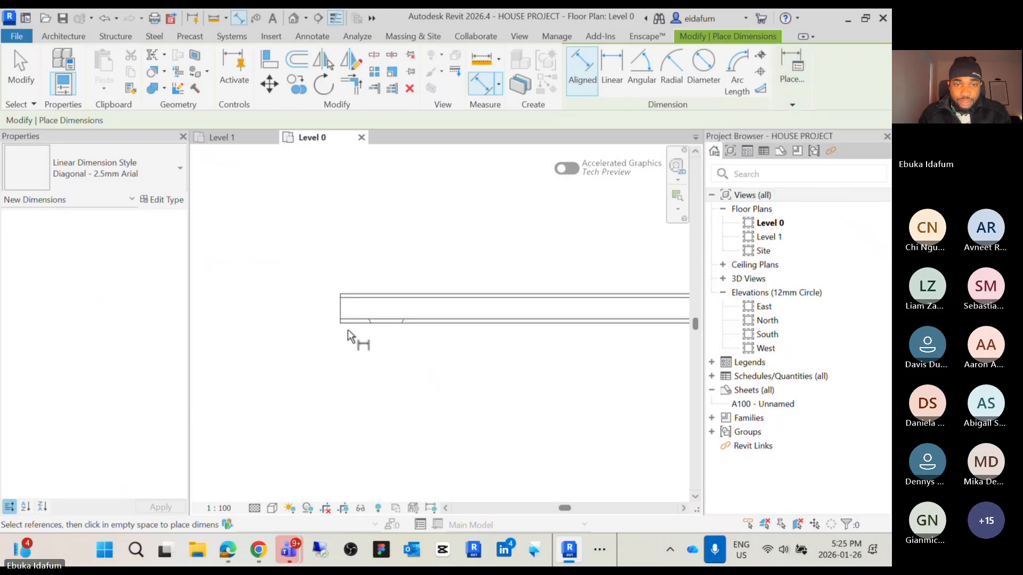
pyautogui.click(351, 323)
pyautogui.click(357, 291)
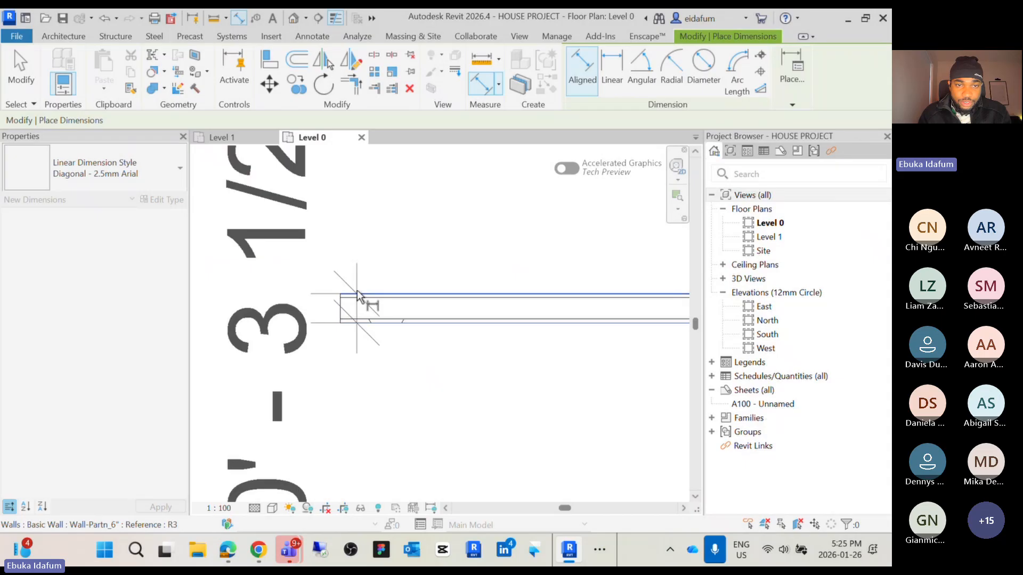
pyautogui.scroll(-3, 357, 295)
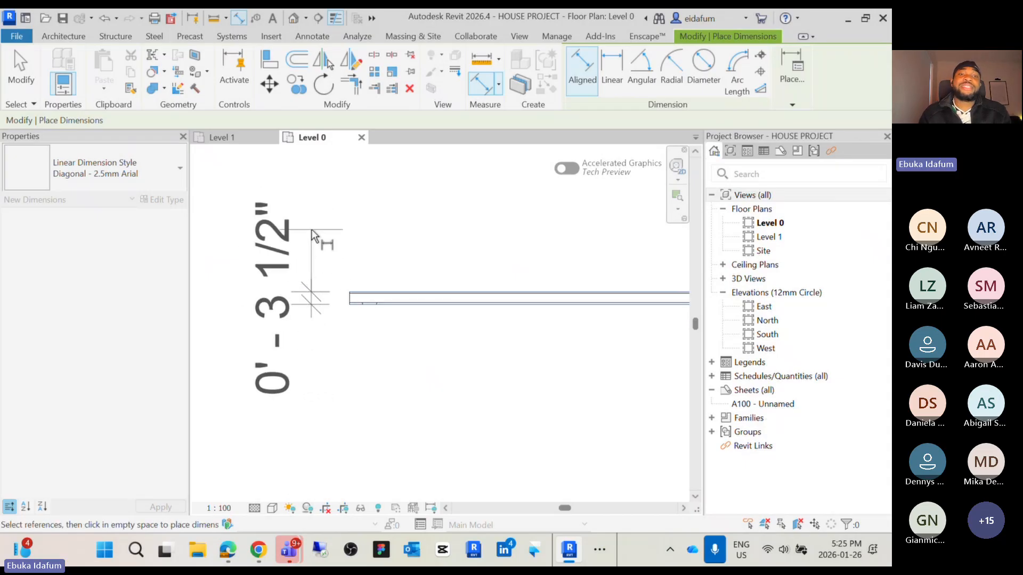
pyautogui.click(311, 229)
pyautogui.press('Escape')
pyautogui.press('Escape')
pyautogui.scroll(-2, 311, 229)
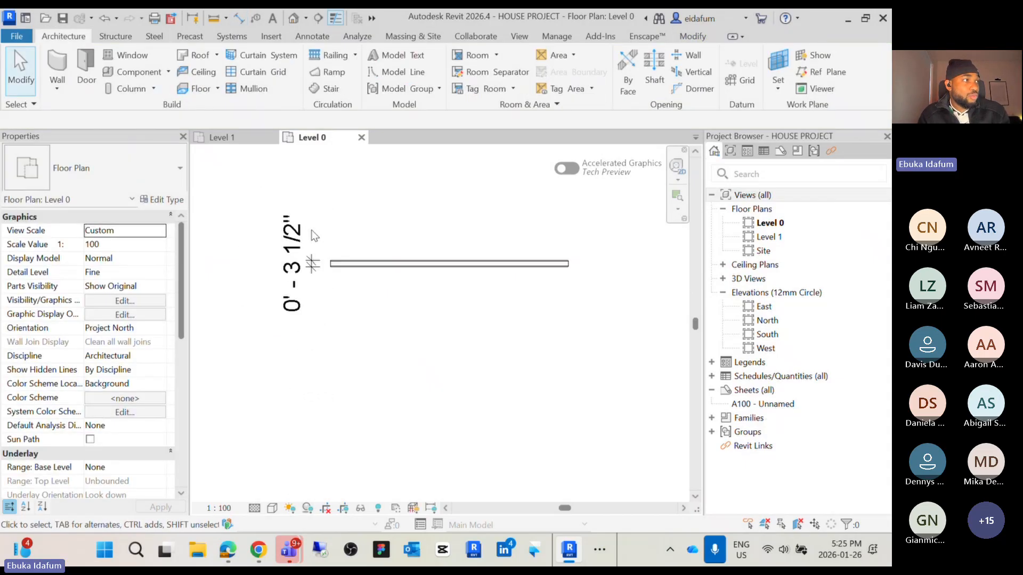
pyautogui.scroll(-1, 312, 231)
pyautogui.moveTo(312, 231); pyautogui.dragTo(312, 268, button='middle')
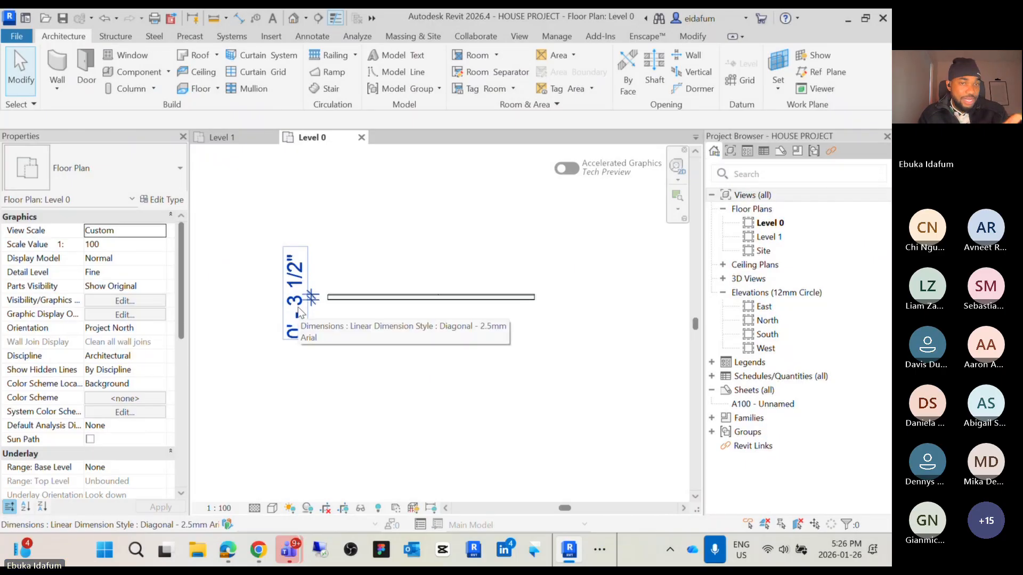
# Set the wall type's Metal Stud Layer structure thickness to 3 1/2" and apply the type change
pyautogui.click(367, 297)
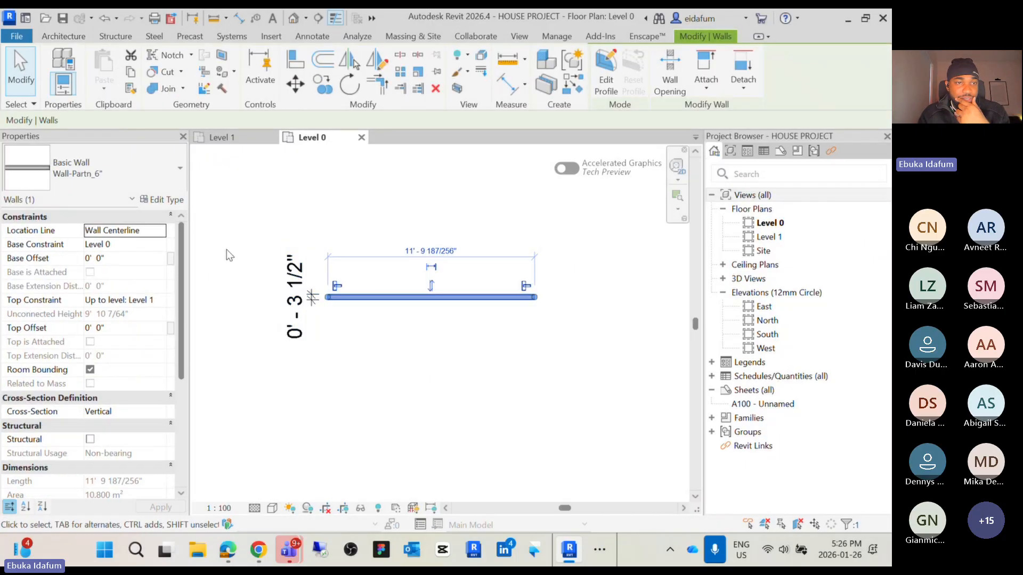
pyautogui.click(159, 199)
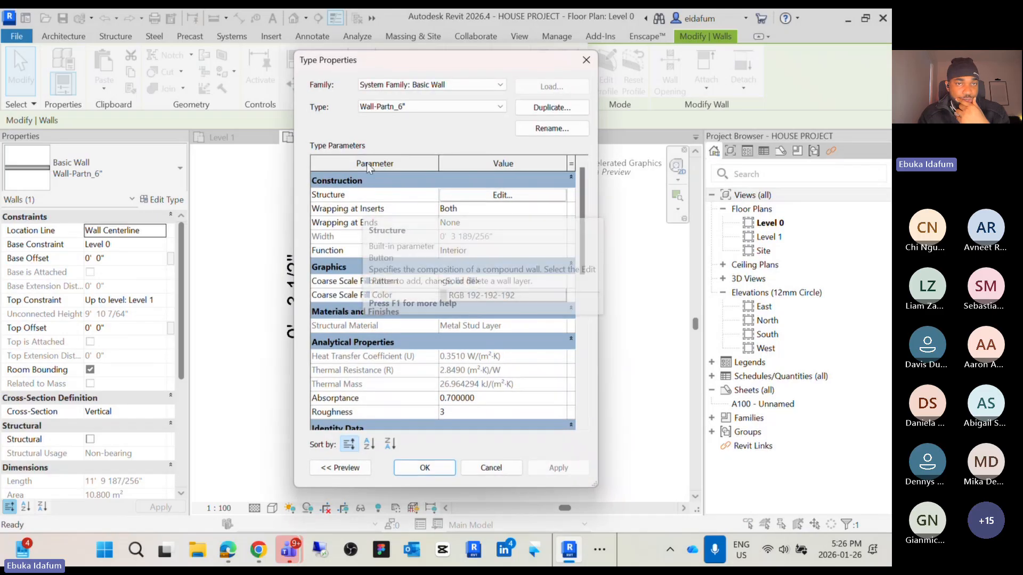
pyautogui.click(496, 197)
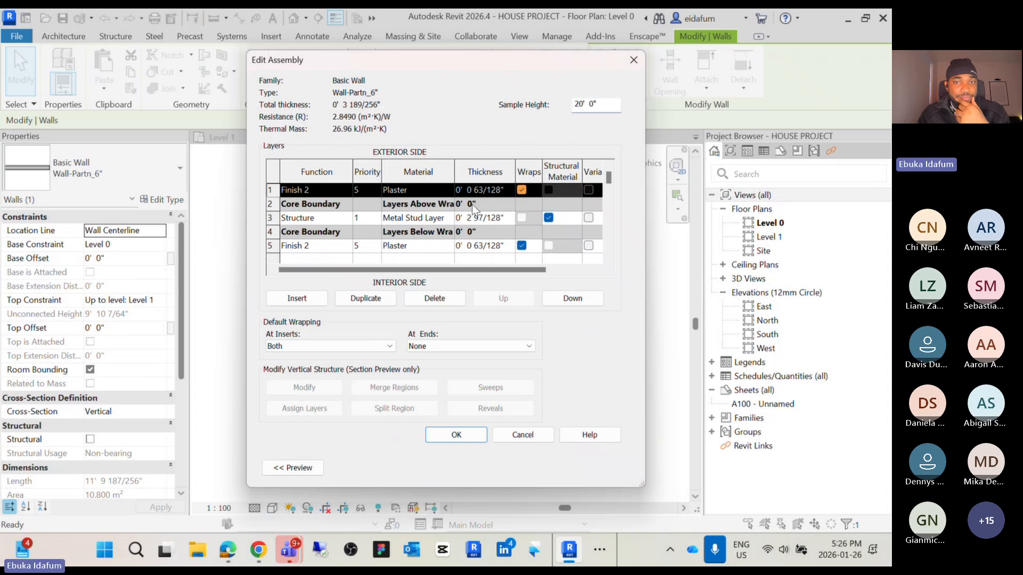
pyautogui.click(493, 218)
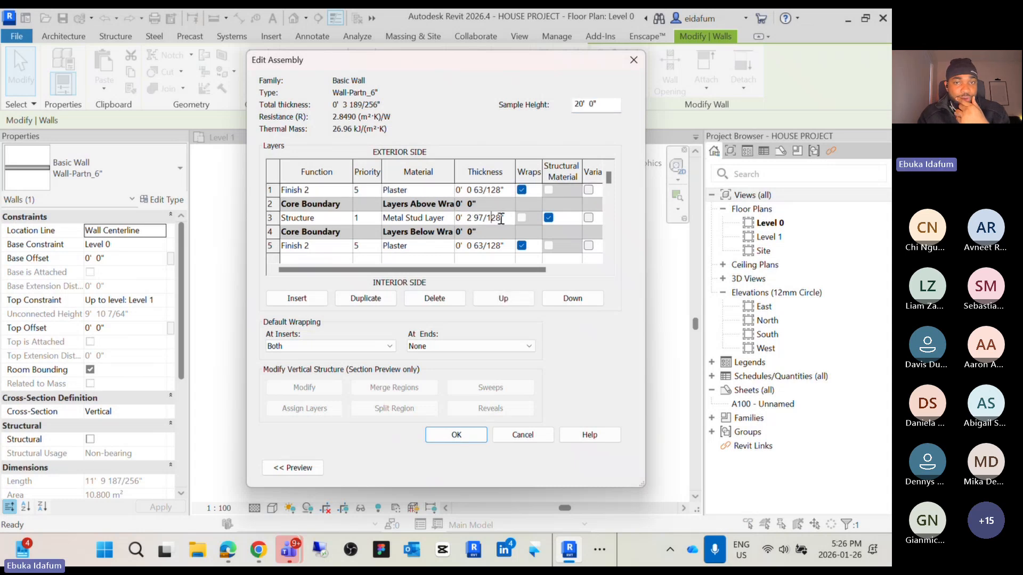
pyautogui.moveTo(500, 219); pyautogui.dragTo(468, 220)
pyautogui.write('3')
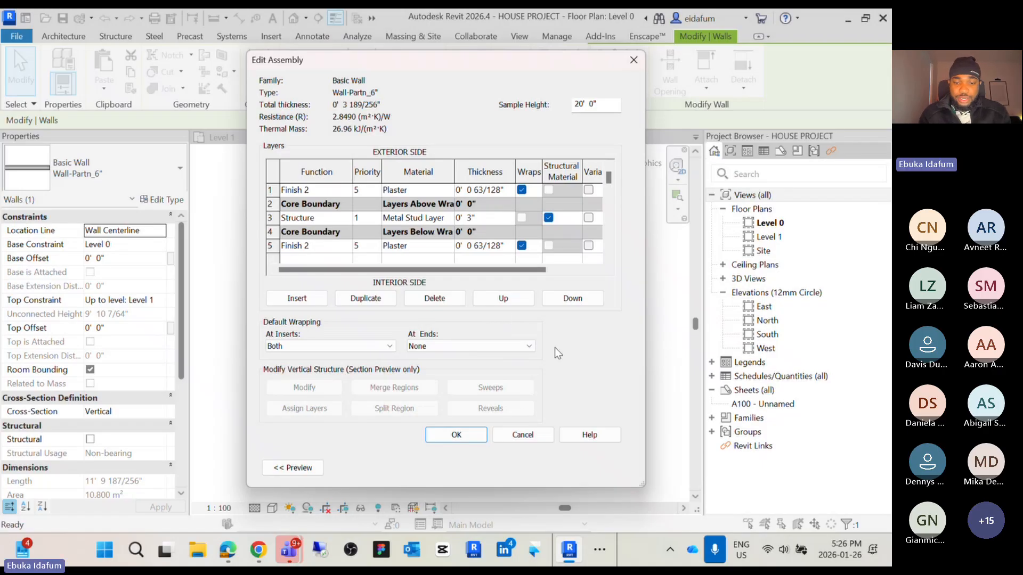
pyautogui.write('.5')
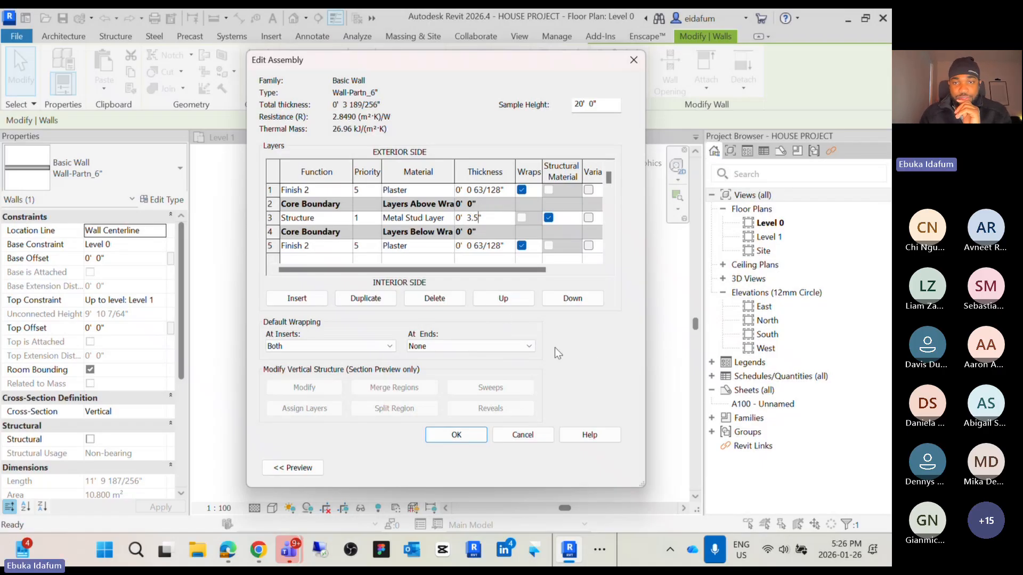
pyautogui.click(457, 435)
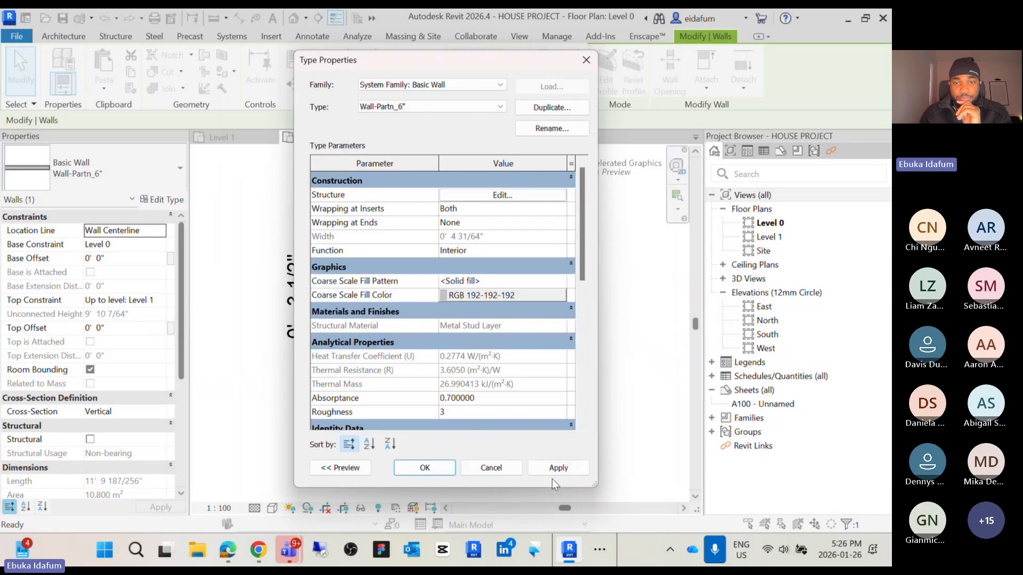
pyautogui.click(564, 468)
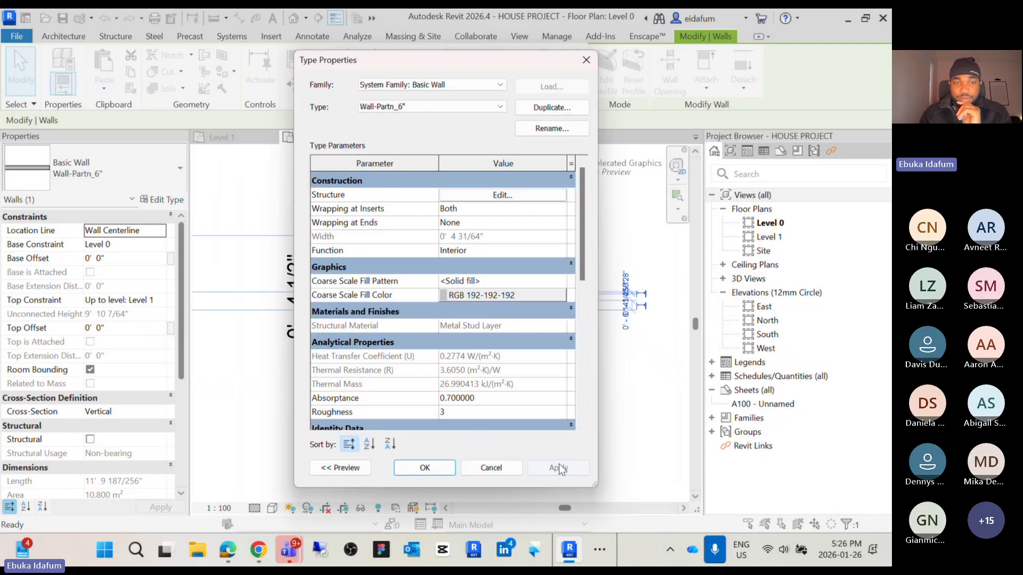
pyautogui.click(449, 471)
pyautogui.click(394, 384)
pyautogui.click(295, 274)
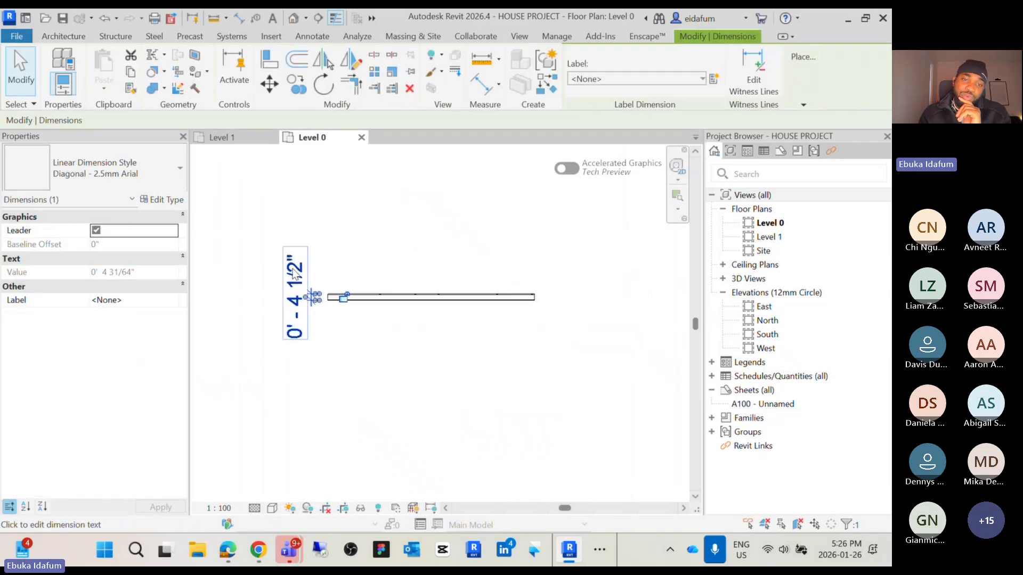
pyautogui.click(392, 344)
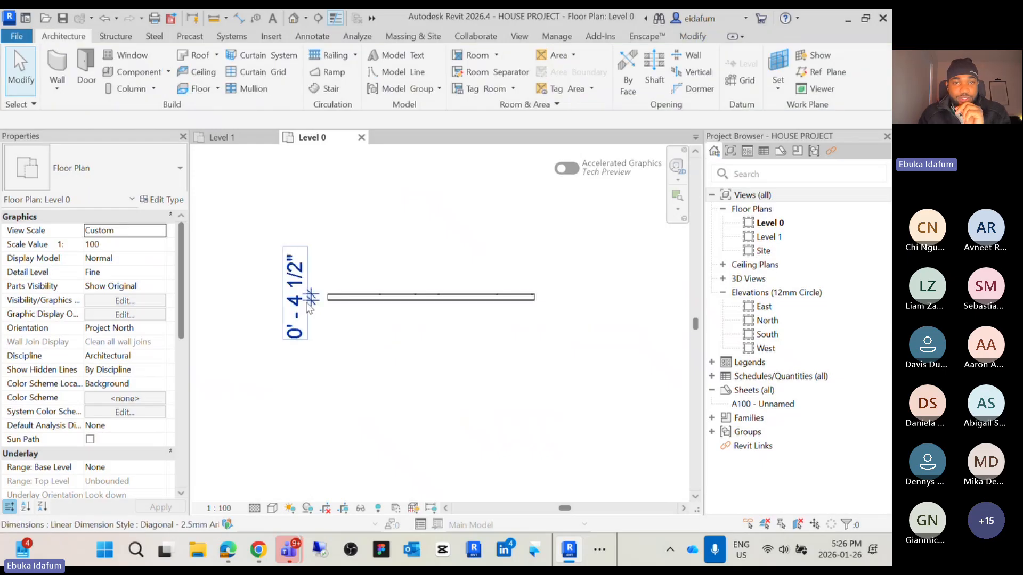
# Set both Finish 2 plaster layers of the wall type to 1 1/2" thick and apply
pyautogui.click(336, 297)
pyautogui.click(162, 200)
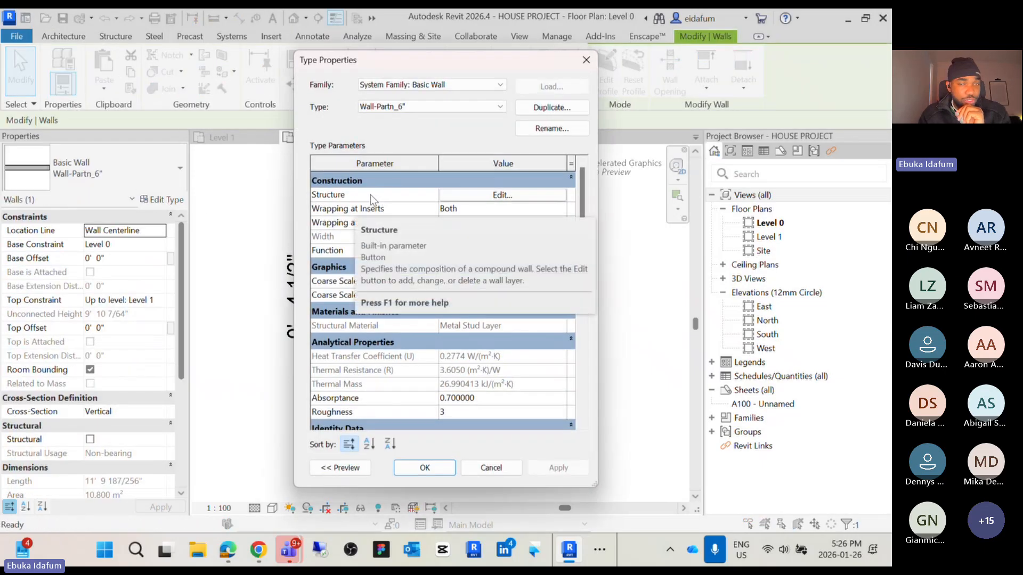
pyautogui.click(482, 197)
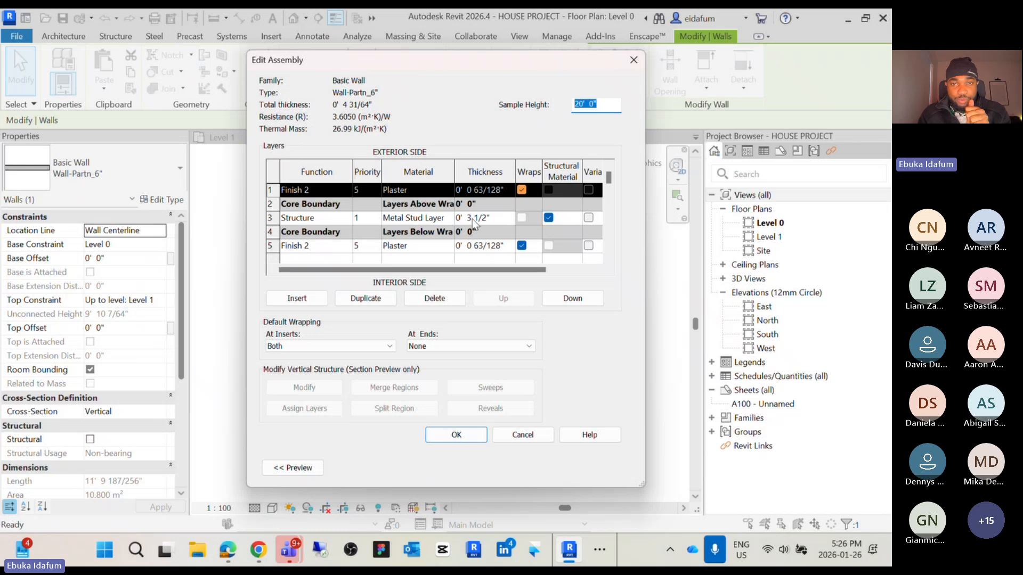
pyautogui.click(493, 193)
pyautogui.moveTo(503, 191); pyautogui.dragTo(468, 193)
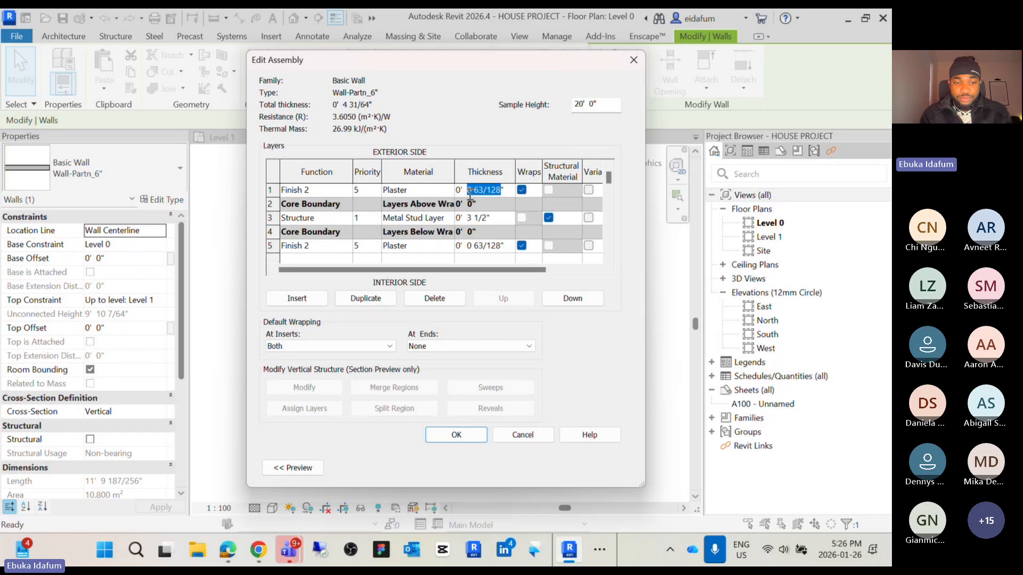
pyautogui.write('1.5')
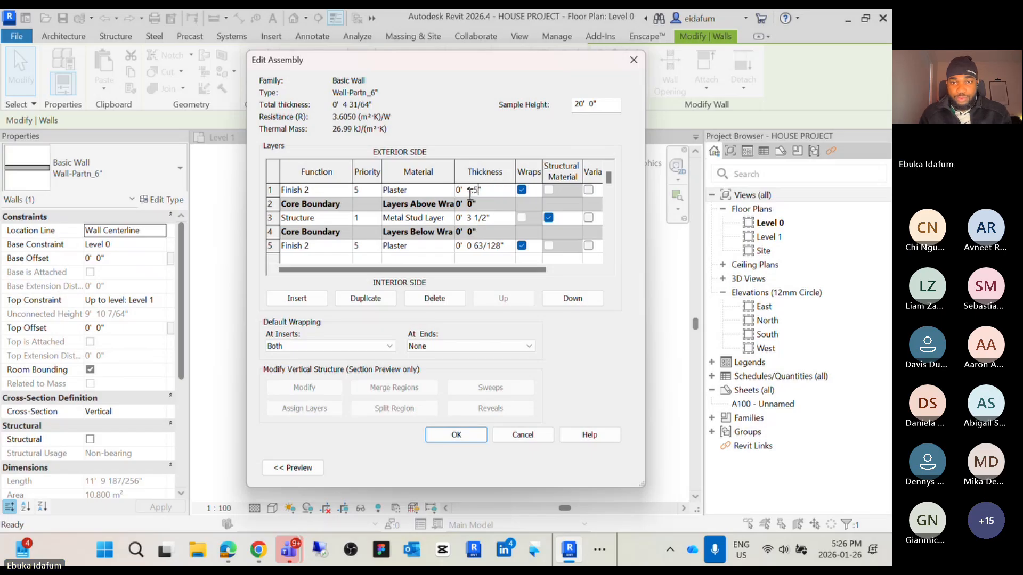
pyautogui.click(498, 245)
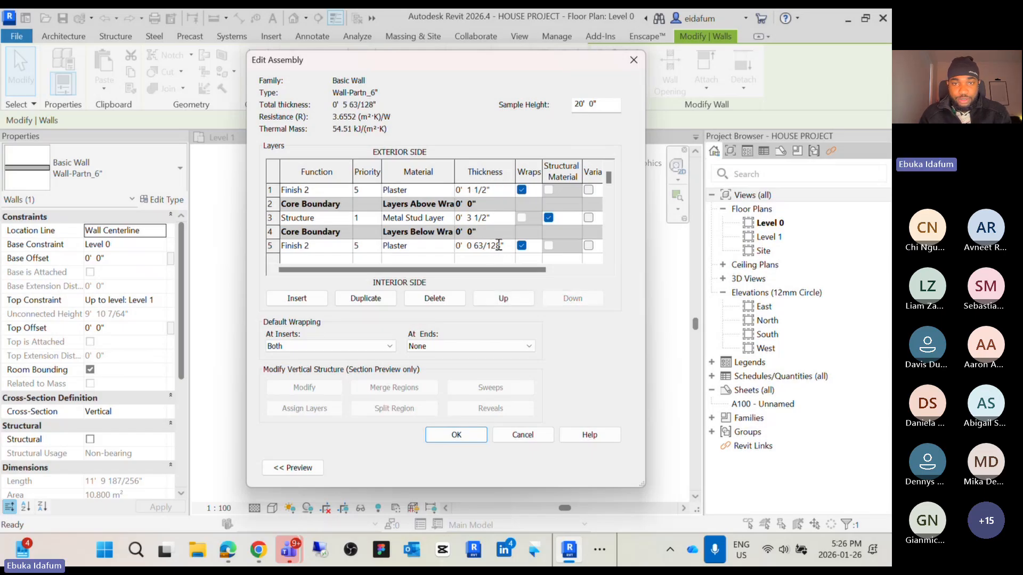
pyautogui.moveTo(502, 245); pyautogui.dragTo(470, 245)
pyautogui.press('BackSpace')
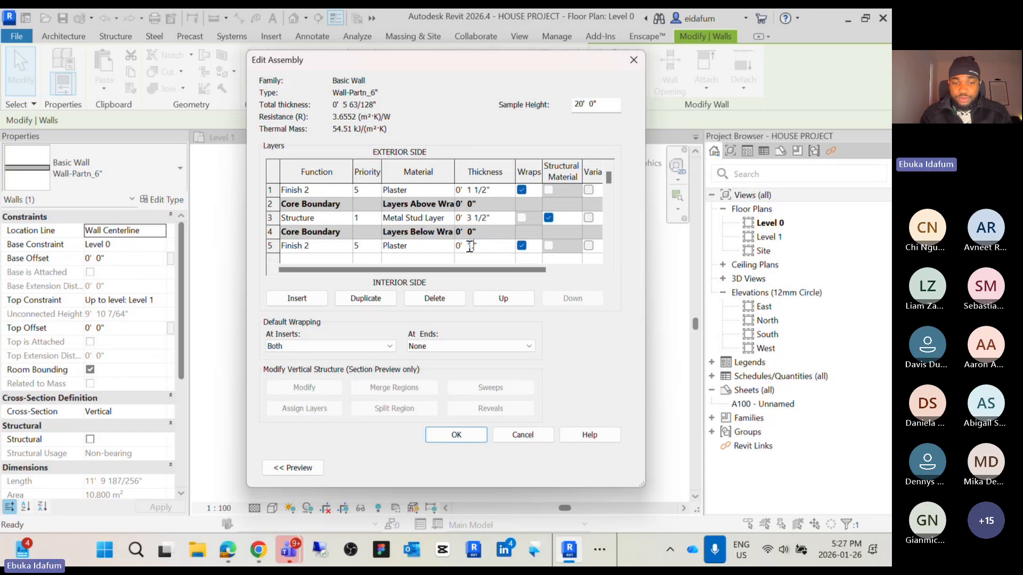
pyautogui.write('1.5')
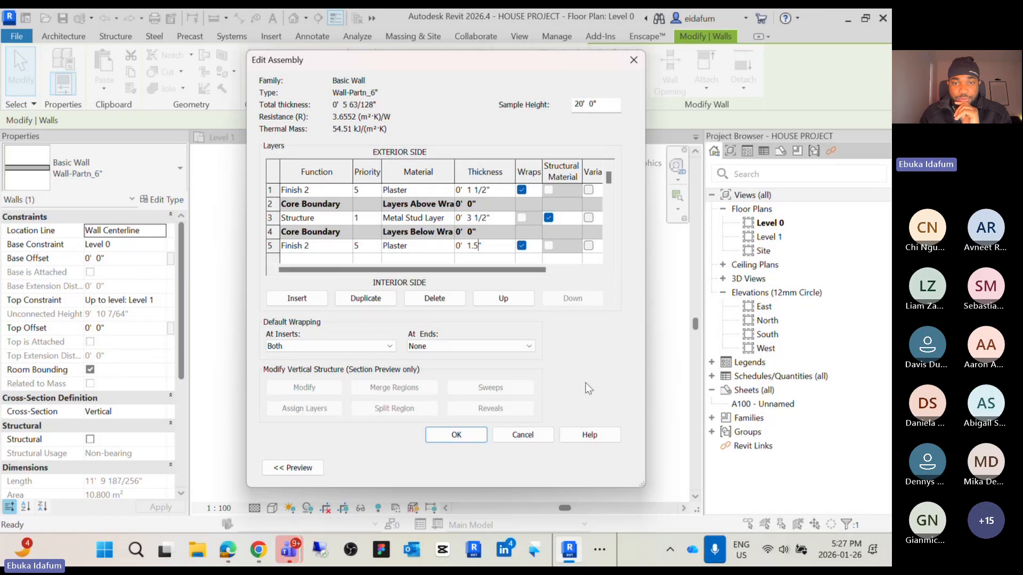
pyautogui.click(473, 440)
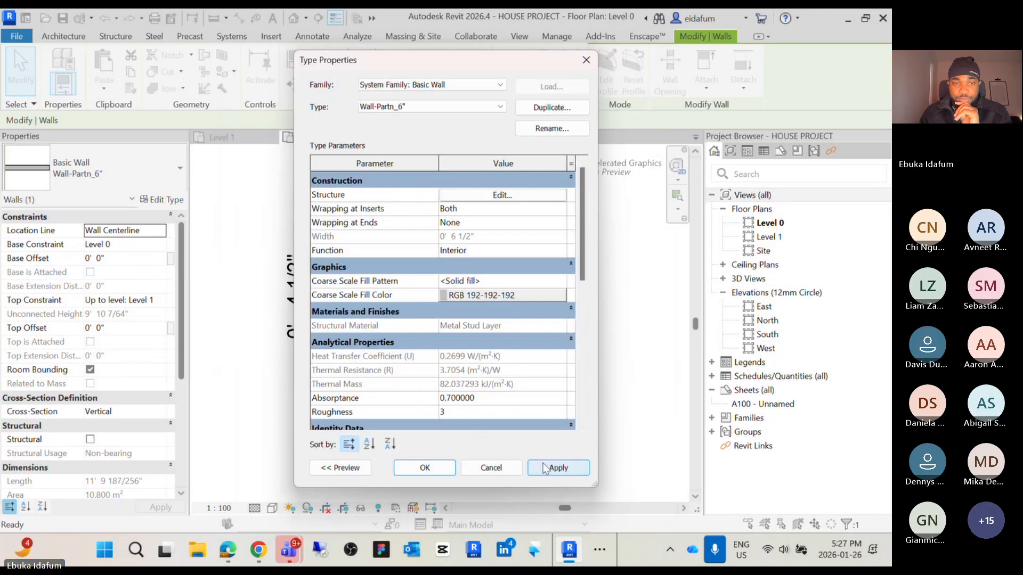
pyautogui.click(544, 468)
pyautogui.click(435, 466)
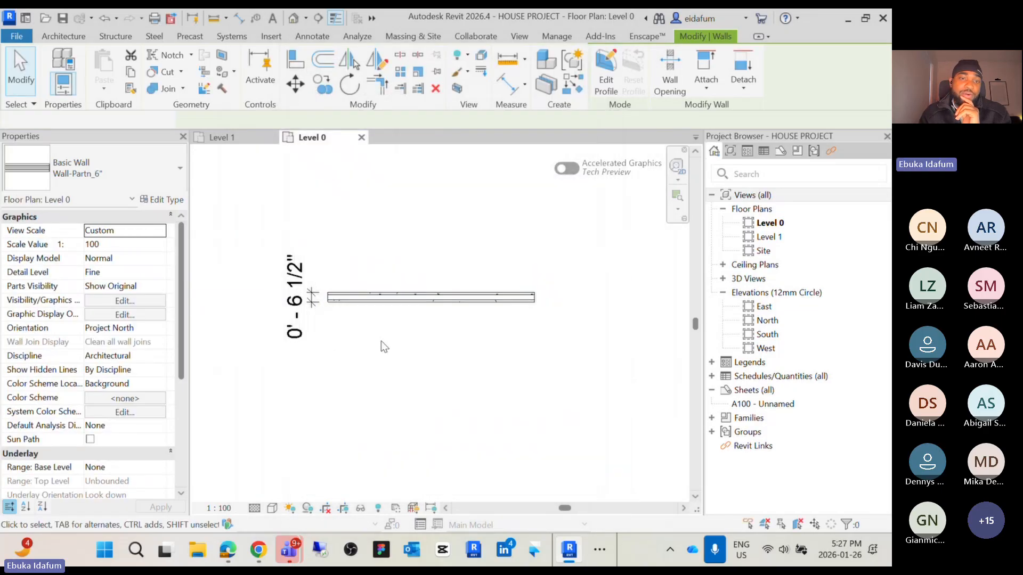
# Change the Metal Stud Layer thickness to 3" so the Wall-Partn_6" type totals 6"
pyautogui.scroll(3, 298, 288)
pyautogui.click(386, 327)
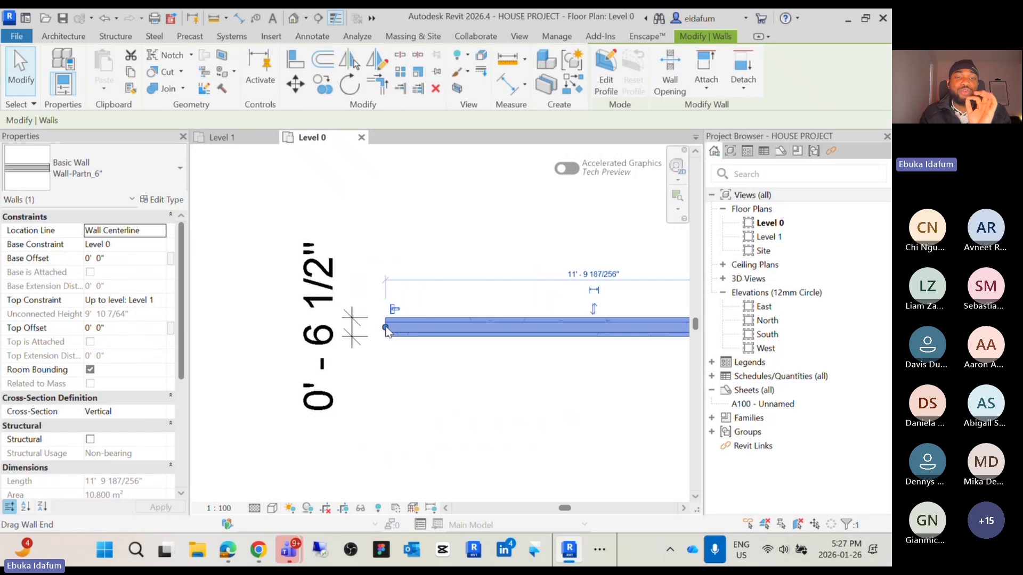
pyautogui.click(150, 199)
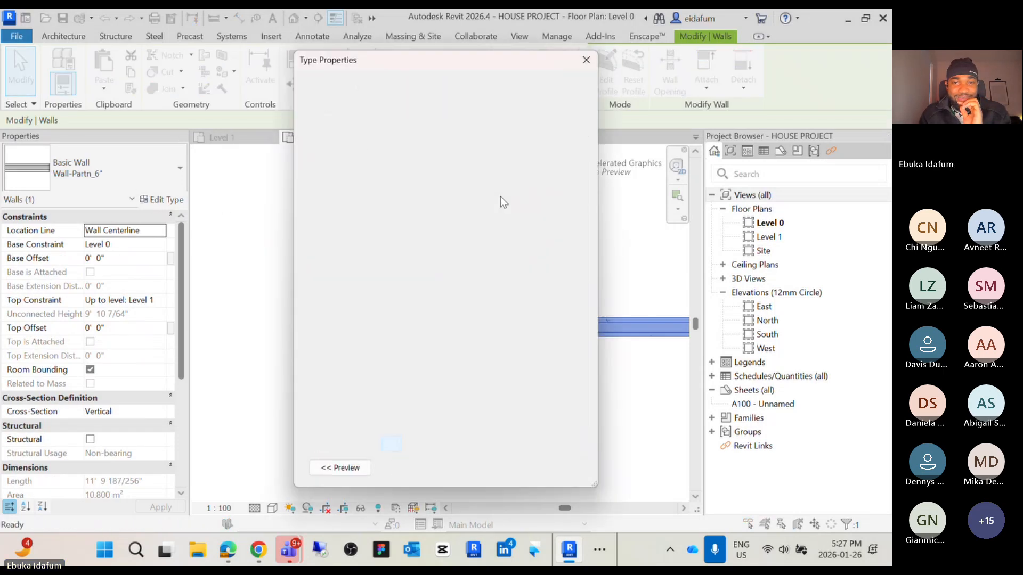
pyautogui.click(500, 202)
pyautogui.click(486, 220)
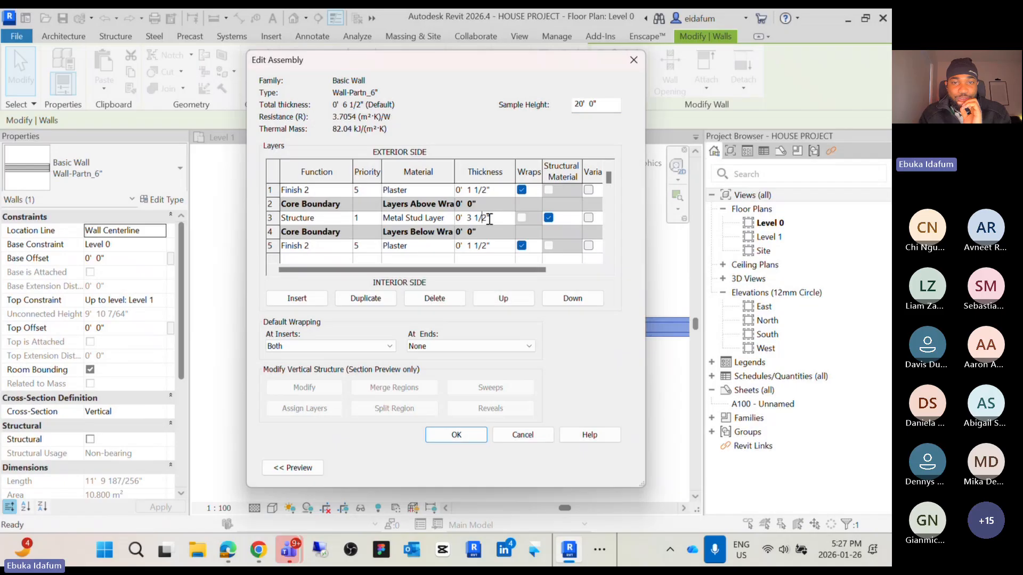
pyautogui.moveTo(486, 218); pyautogui.dragTo(472, 218)
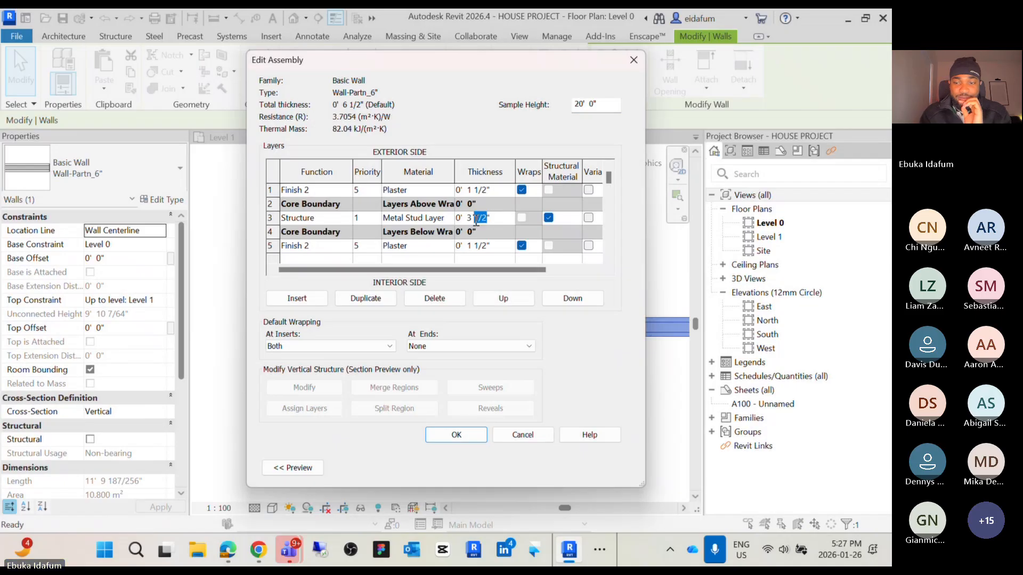
pyautogui.press('BackSpace')
pyautogui.click(469, 434)
pyautogui.click(556, 468)
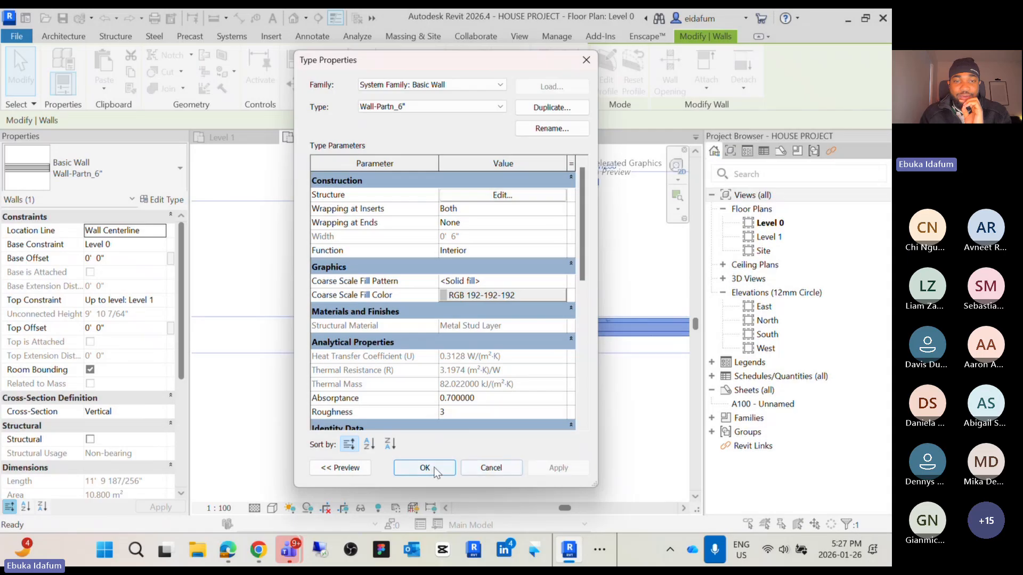
pyautogui.click(425, 468)
pyautogui.click(468, 377)
pyautogui.scroll(-1, 466, 372)
pyautogui.moveTo(466, 372); pyautogui.dragTo(359, 333, button='middle')
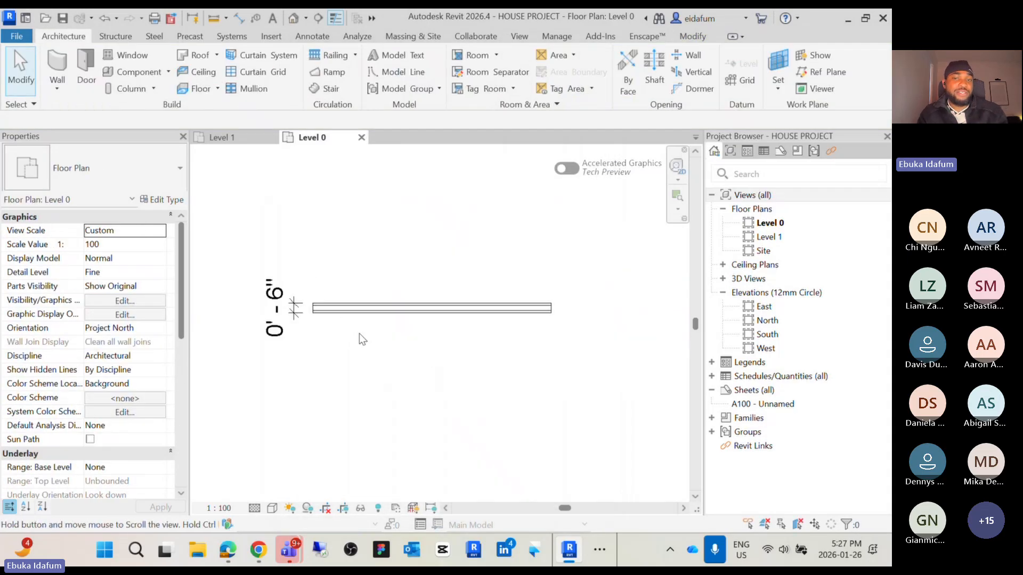
pyautogui.click(416, 304)
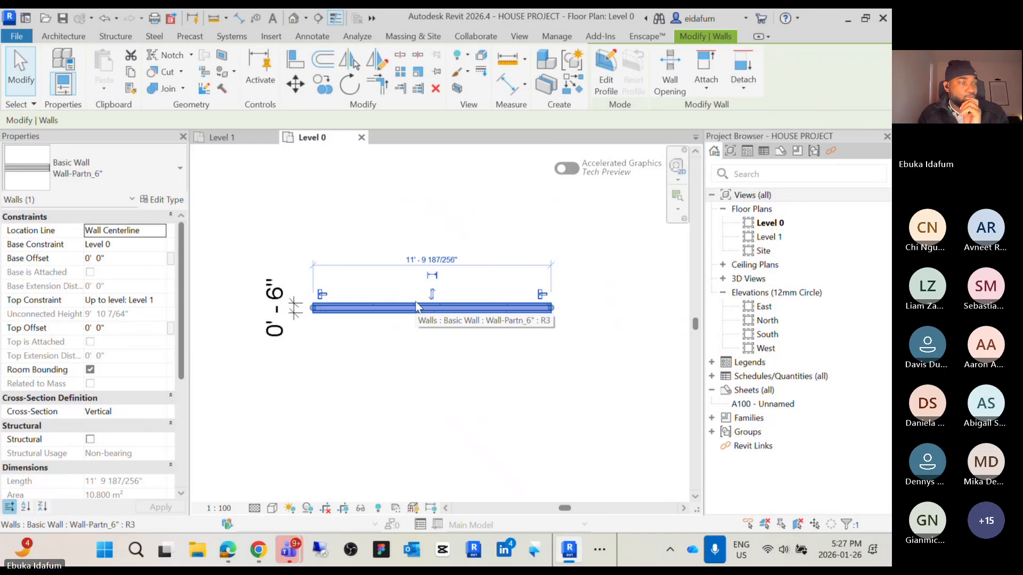
pyautogui.click(341, 321)
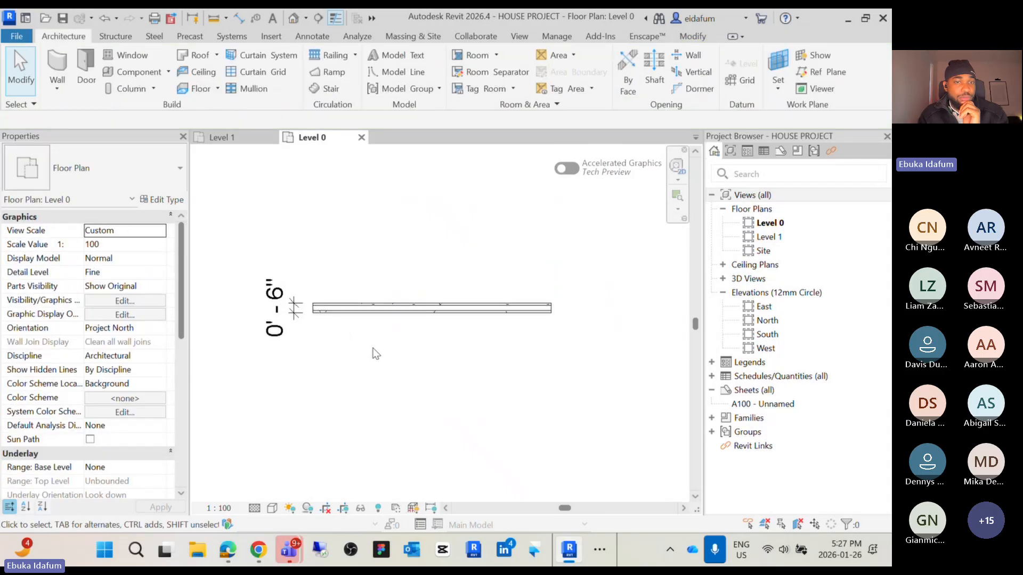
pyautogui.click(352, 314)
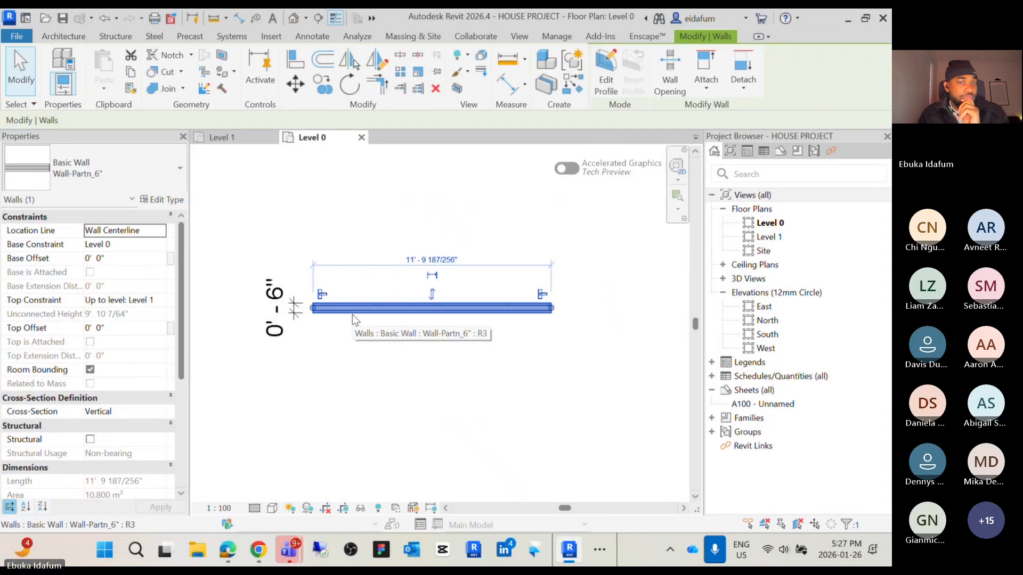
pyautogui.click(362, 358)
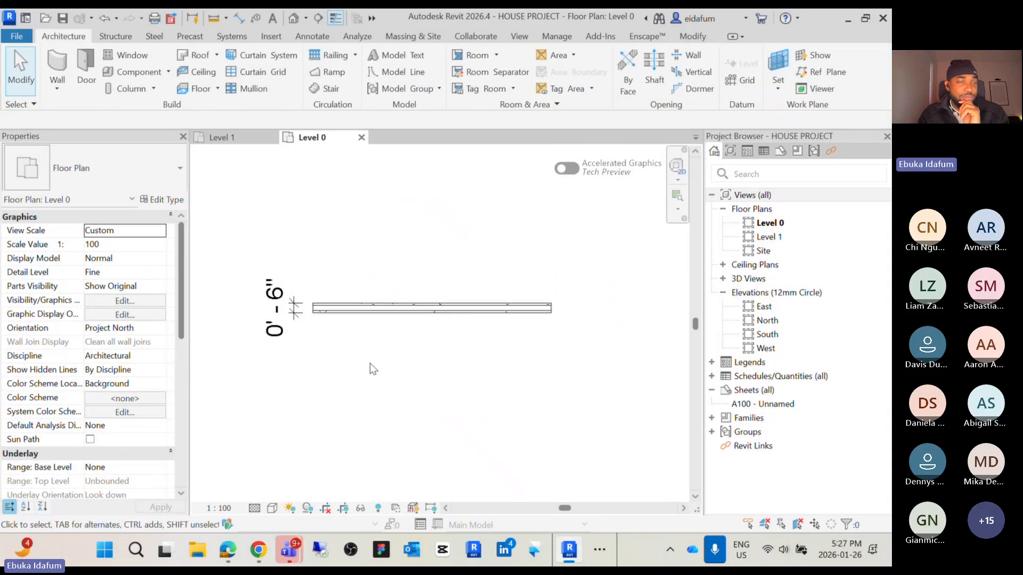
# Delete the test wall and its thickness dimension from the Level 0 plan
pyautogui.moveTo(370, 364); pyautogui.dragTo(315, 347)
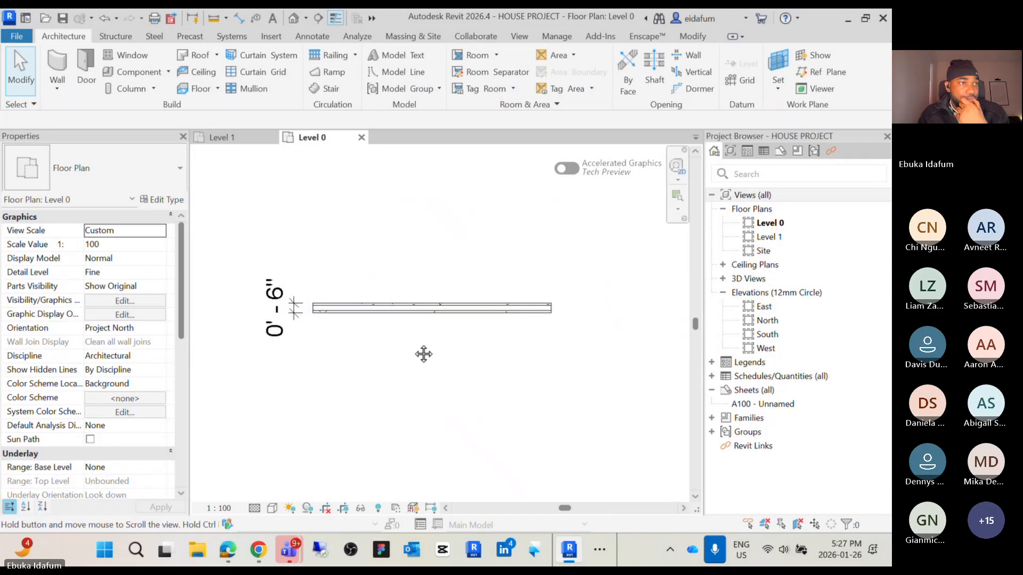
pyautogui.moveTo(423, 354); pyautogui.dragTo(447, 357, button='middle')
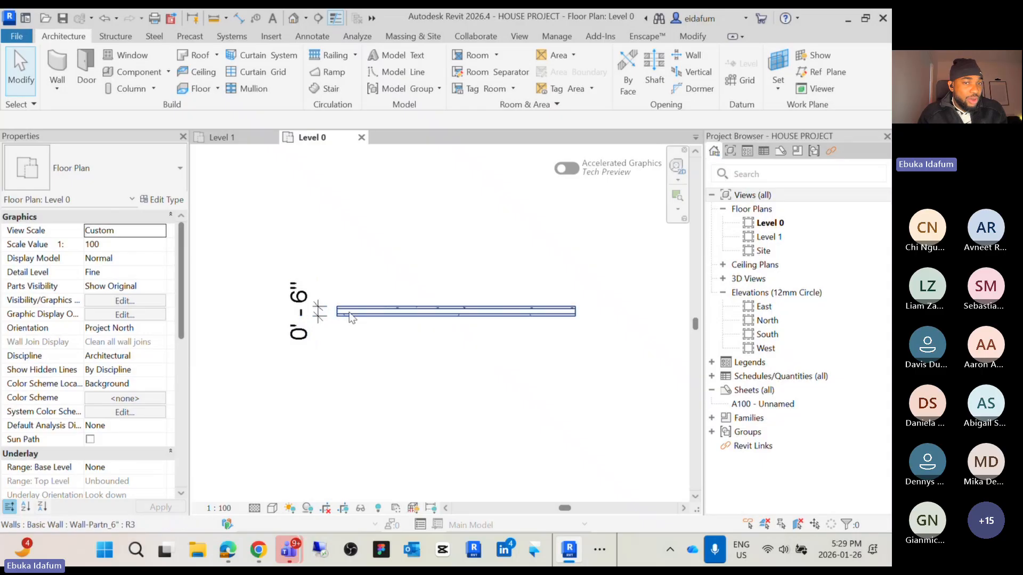
pyautogui.moveTo(441, 407); pyautogui.dragTo(272, 262)
pyautogui.press('Delete')
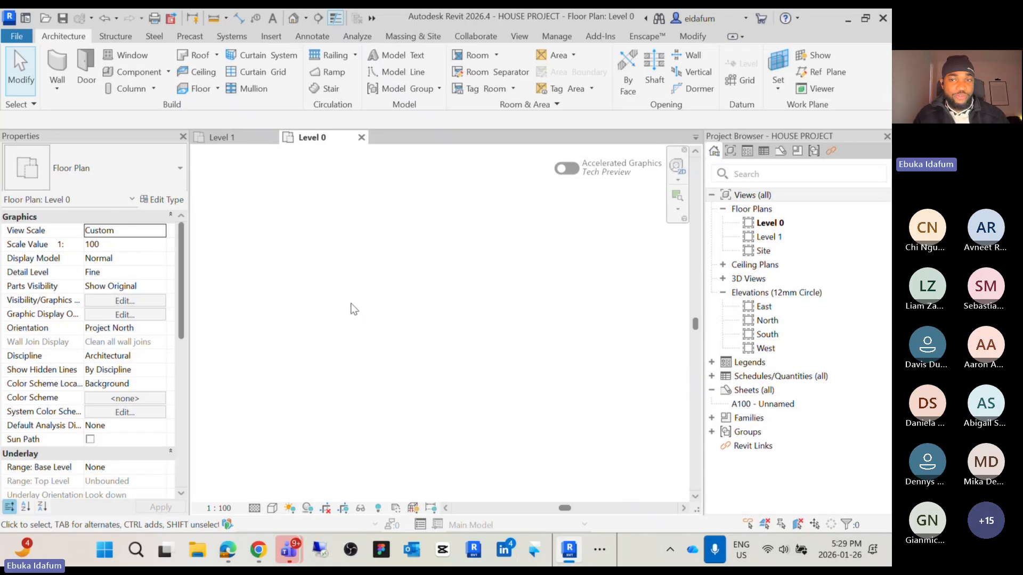
# Start a wall using the Wall-Partn_6" type and duplicate that type as Wall-Partn_8"
pyautogui.click(52, 61)
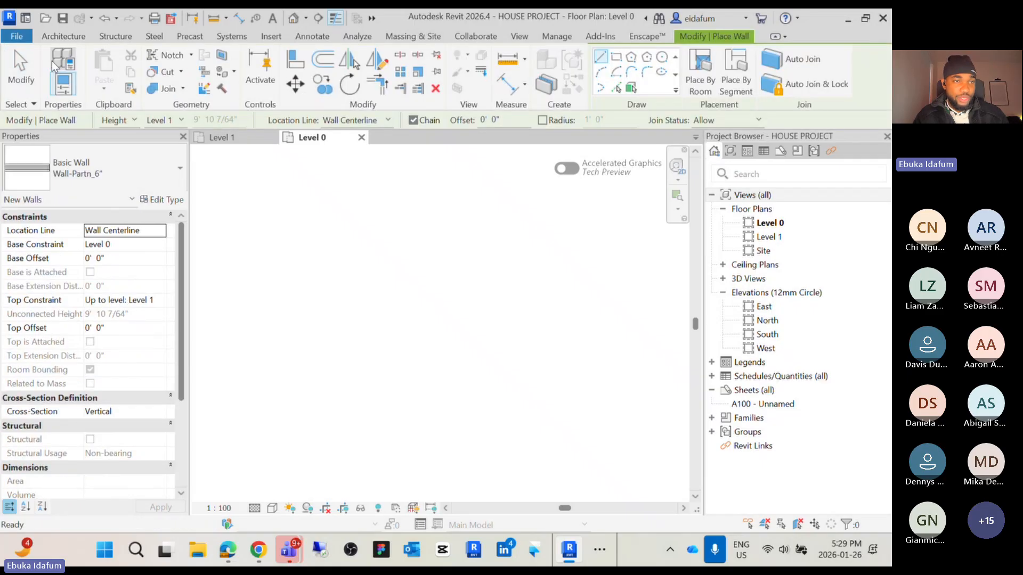
pyautogui.click(168, 168)
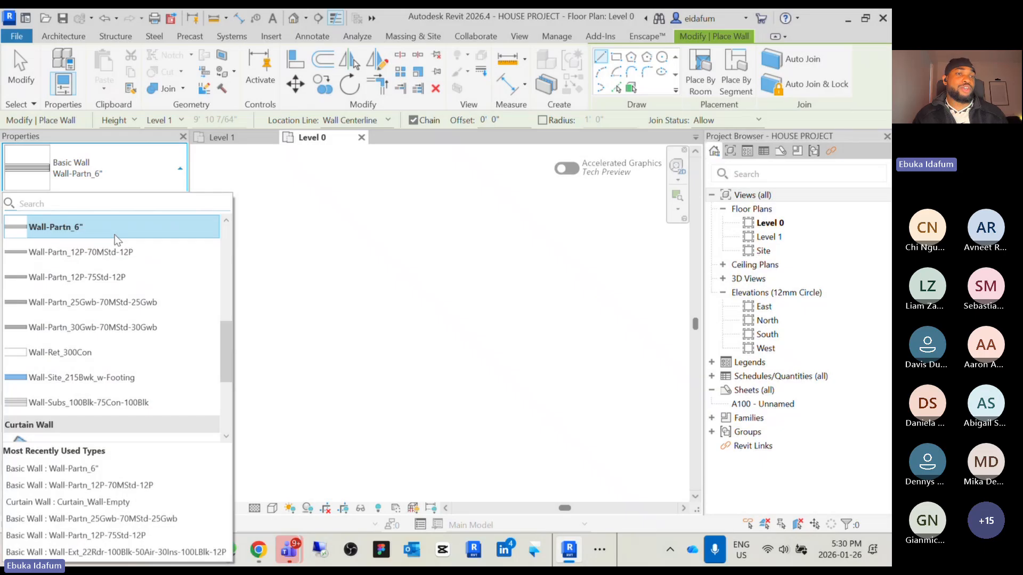
pyautogui.moveTo(111, 231)
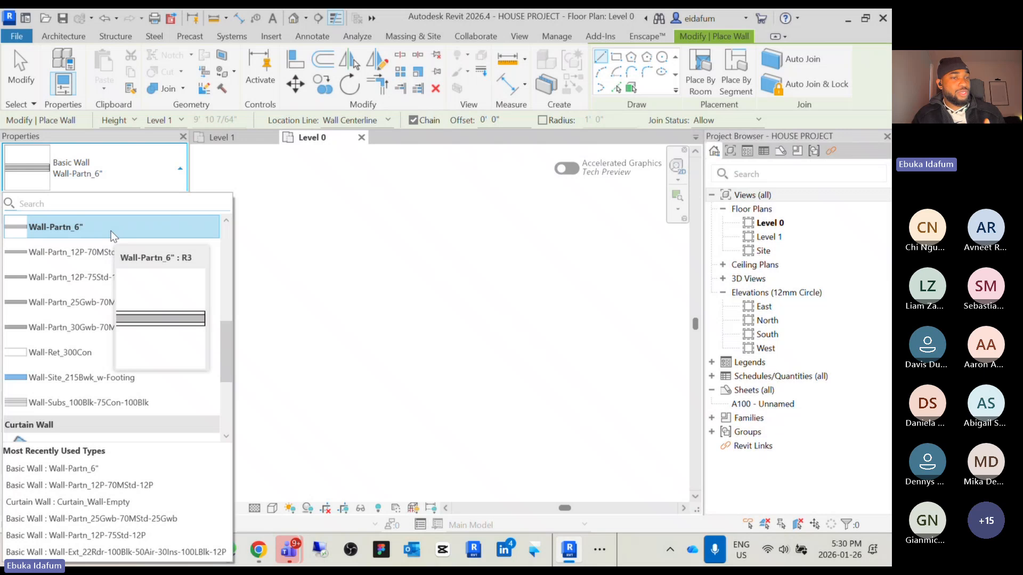
pyautogui.click(113, 235)
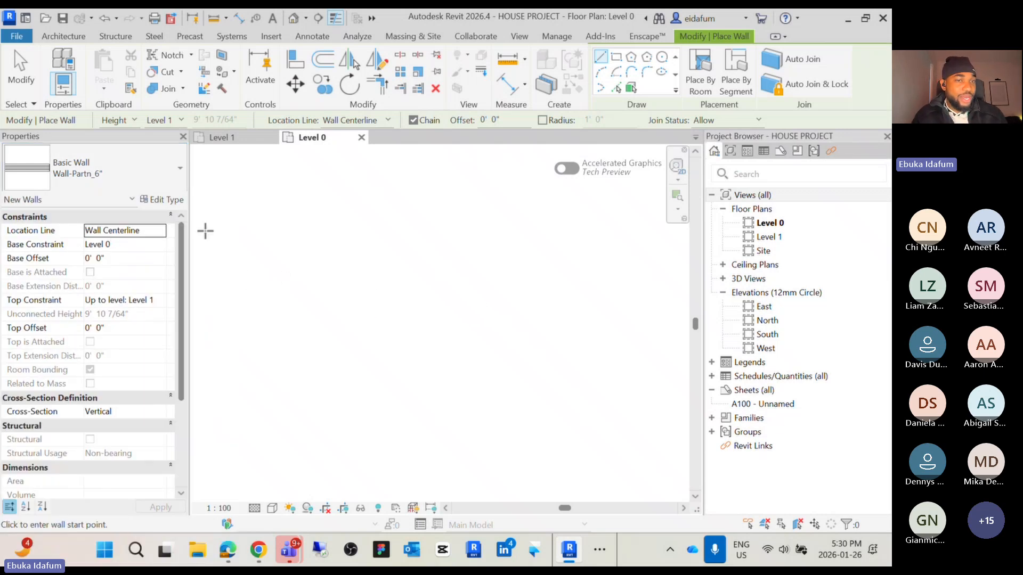
pyautogui.click(163, 201)
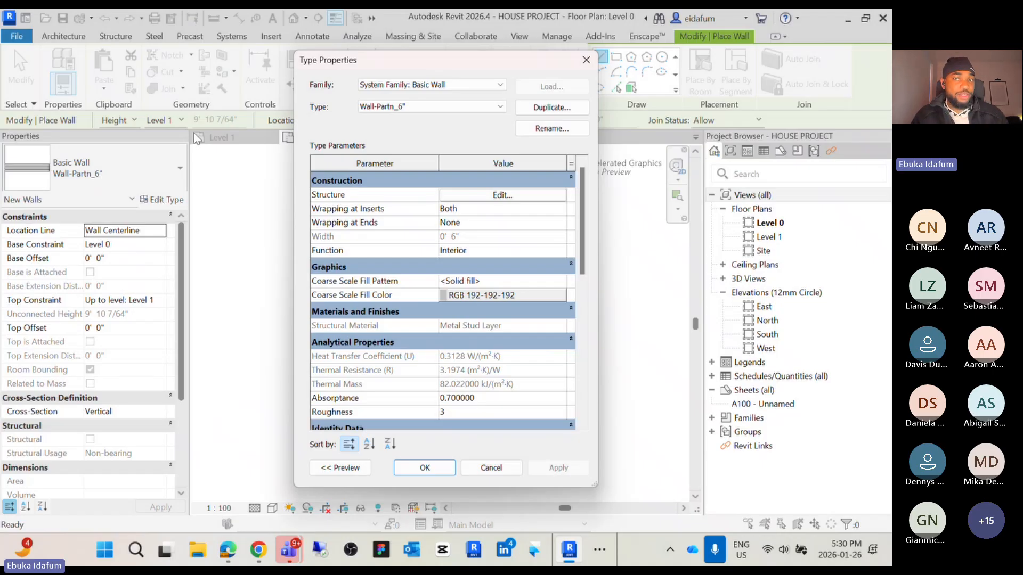
pyautogui.click(541, 109)
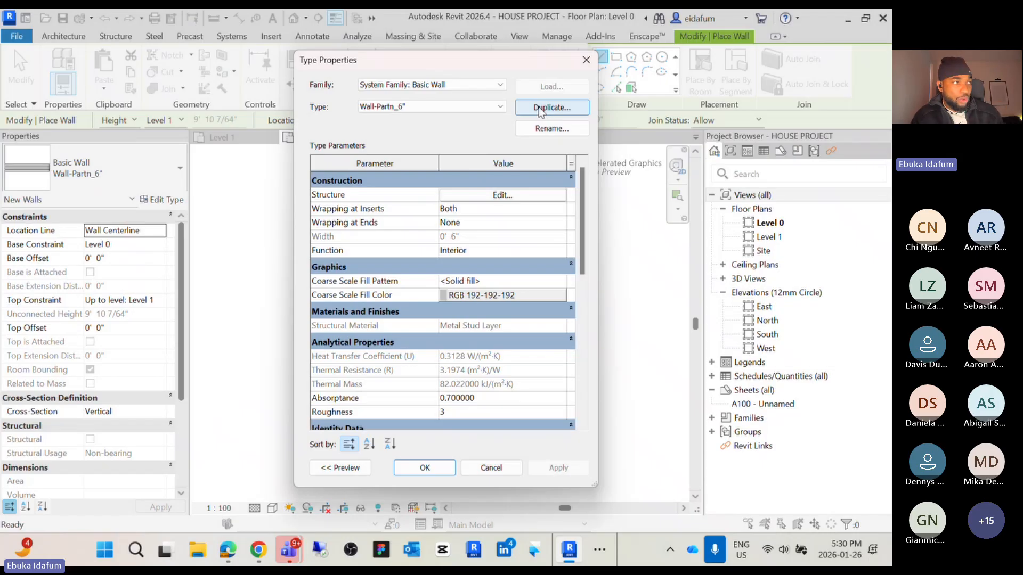
pyautogui.click(553, 110)
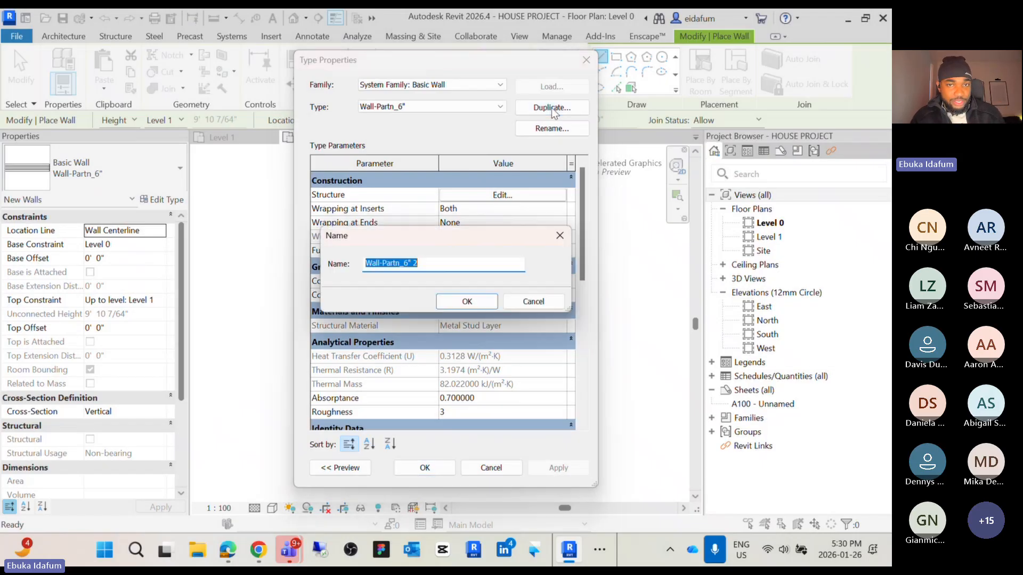
pyautogui.click(420, 267)
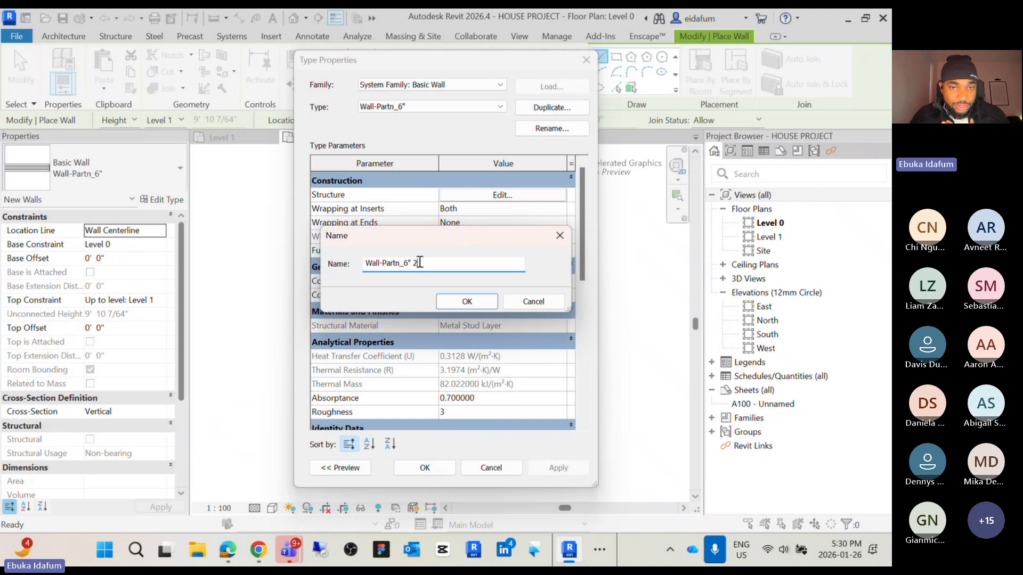
pyautogui.moveTo(420, 262); pyautogui.dragTo(406, 260)
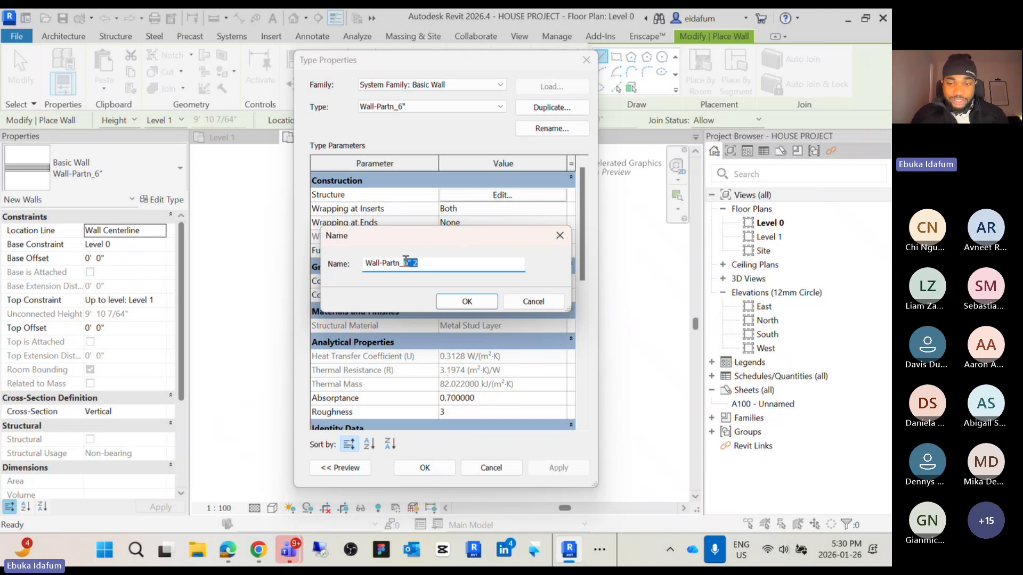
pyautogui.write('8"')
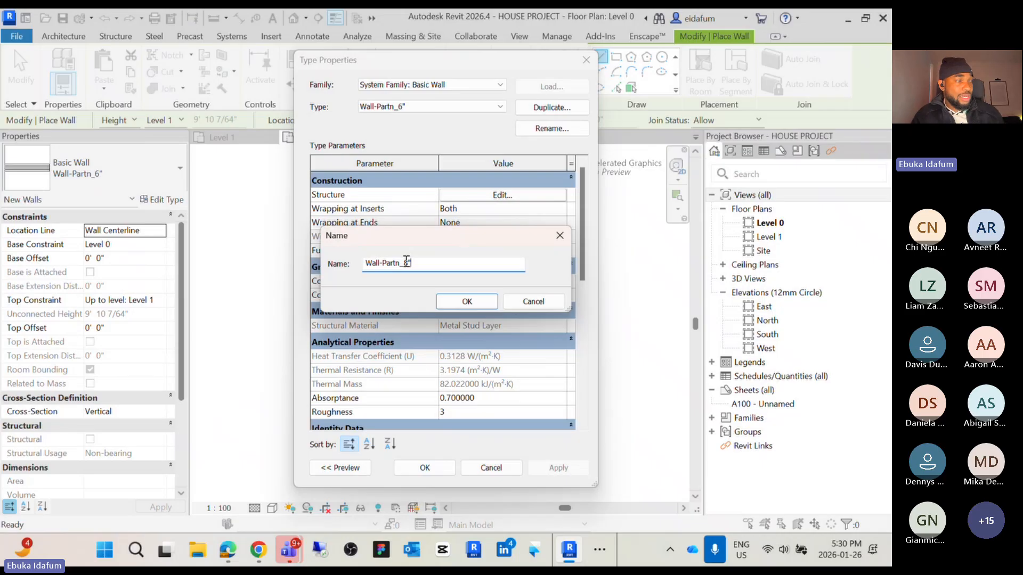
pyautogui.click(468, 304)
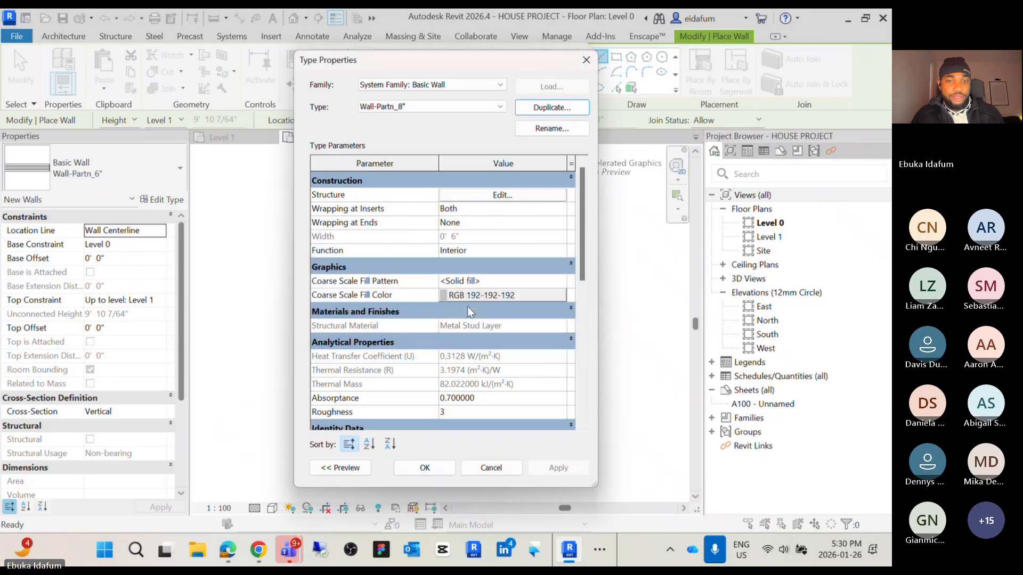
pyautogui.click(425, 468)
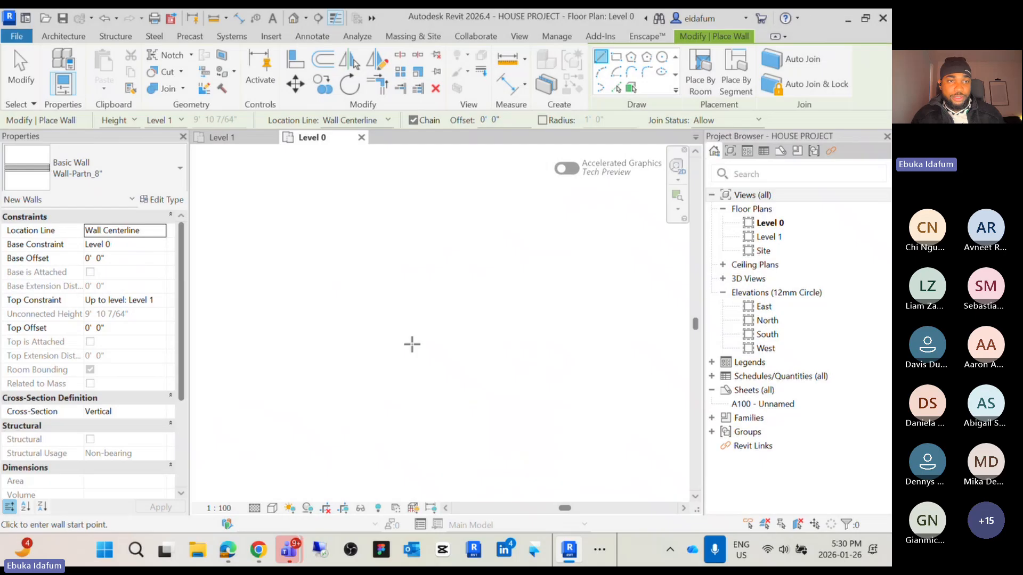
# Draw a horizontal Wall-Partn_8" wall about 8' - 6" long on Level 0
pyautogui.click(381, 312)
pyautogui.click(462, 312)
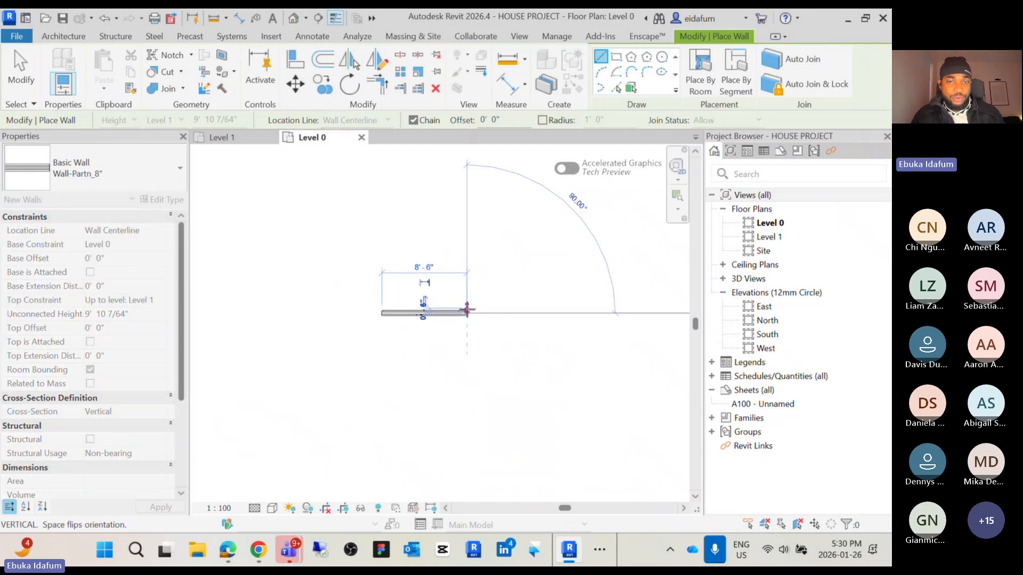
pyautogui.press('Escape')
pyautogui.press('Escape')
# Zoom in and inspect the new wall's properties
pyautogui.scroll(3, 381, 318)
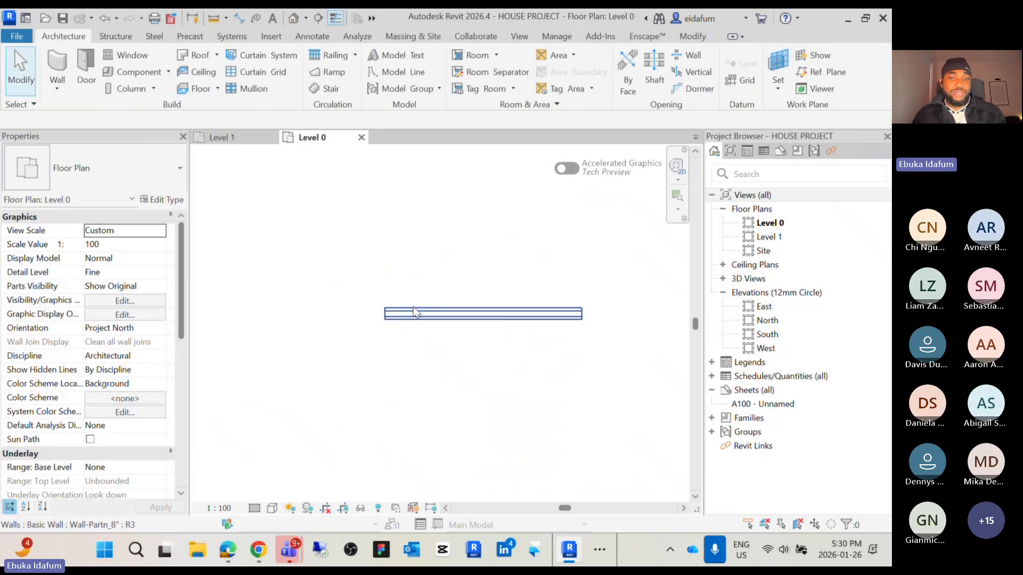
pyautogui.scroll(2, 420, 323)
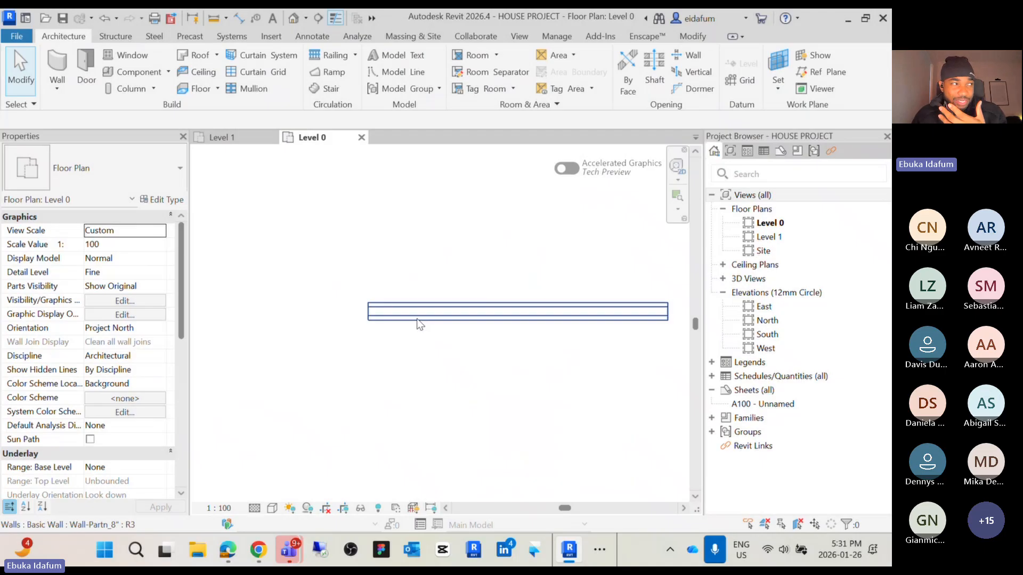
pyautogui.scroll(2, 347, 330)
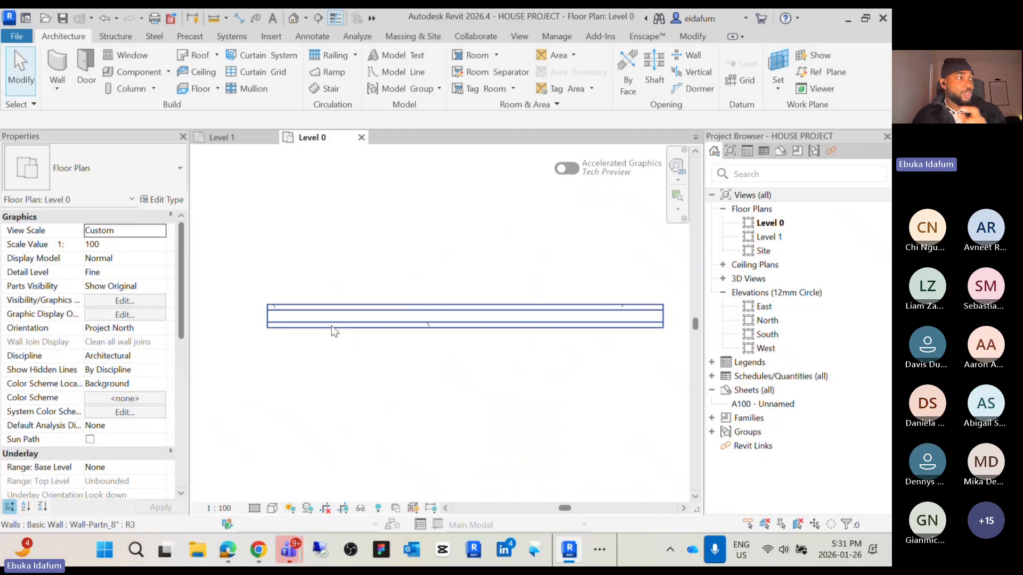
pyautogui.click(324, 321)
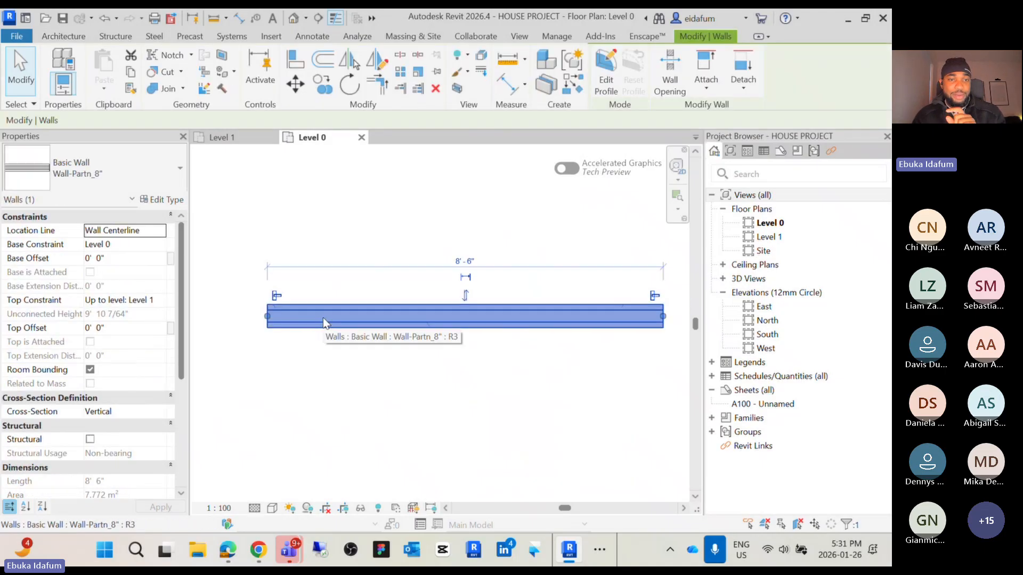
pyautogui.scroll(-3, 336, 347)
pyautogui.click(351, 341)
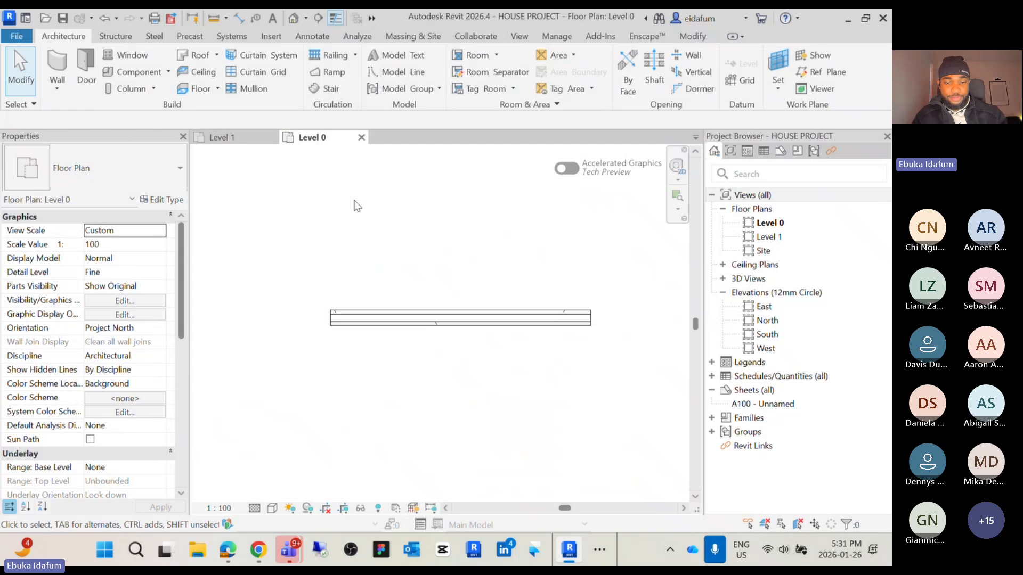
# Add a text note reading DI above the wall
pyautogui.press('t')
pyautogui.press('x')
pyautogui.moveTo(333, 175); pyautogui.dragTo(388, 270)
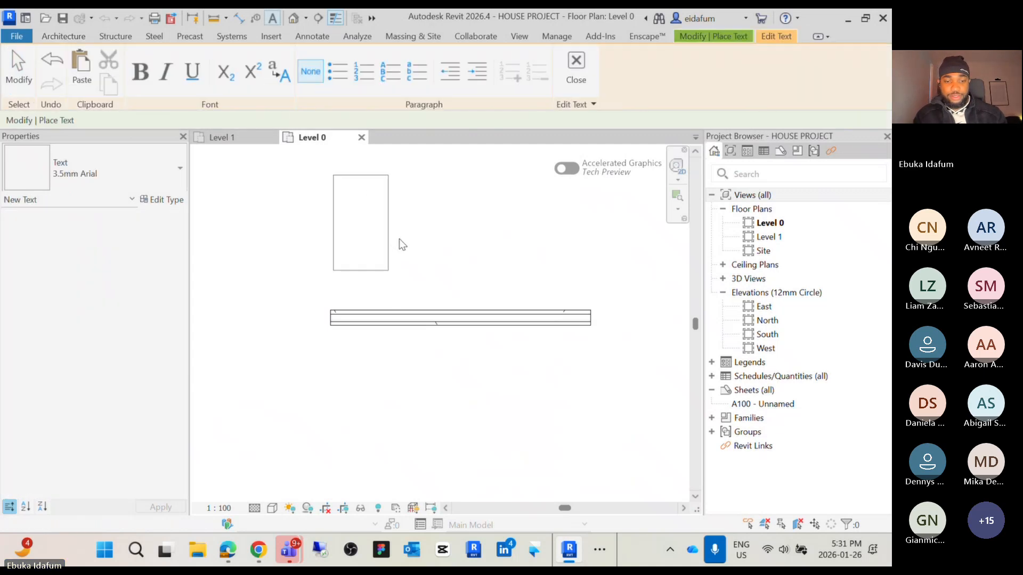
pyautogui.write('DQ')
pyautogui.press('BackSpace')
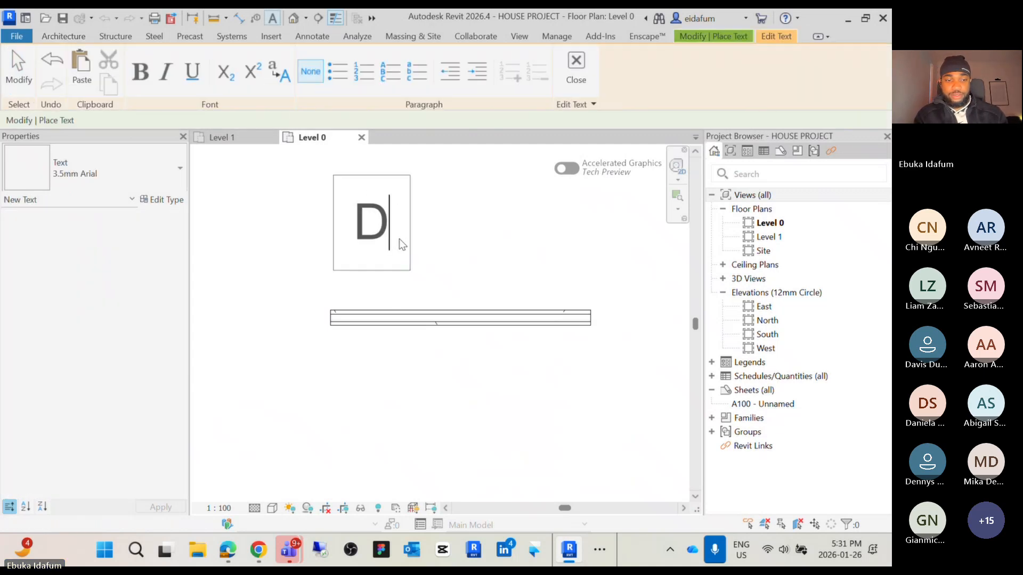
pyautogui.write('I')
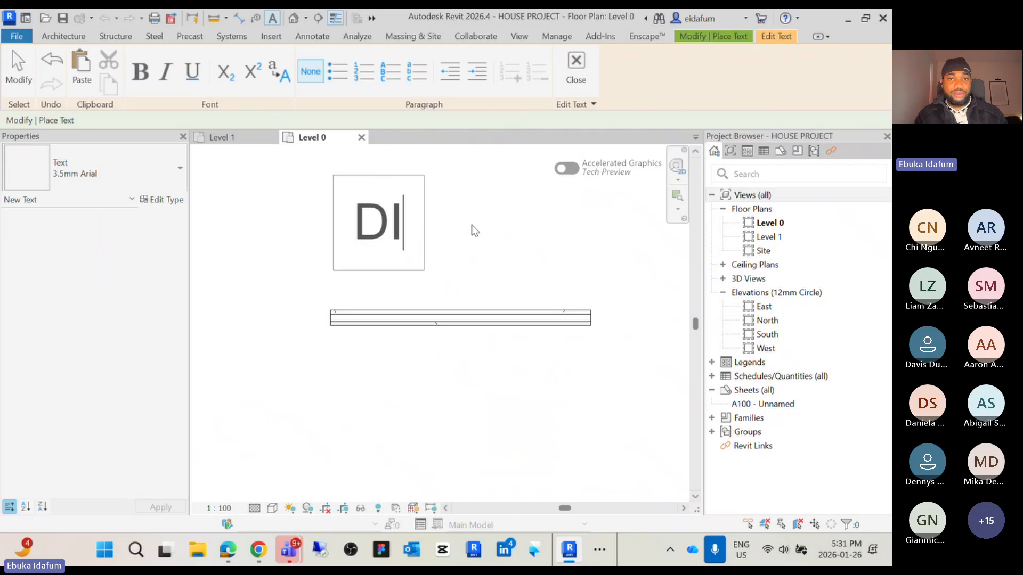
pyautogui.click(474, 228)
pyautogui.scroll(-2, 481, 222)
pyautogui.moveTo(480, 222); pyautogui.dragTo(453, 250, button='middle')
pyautogui.scroll(3, 408, 237)
pyautogui.press('Escape')
# Move the DI text note and change its type to 2.5mm Arial
pyautogui.click(391, 240)
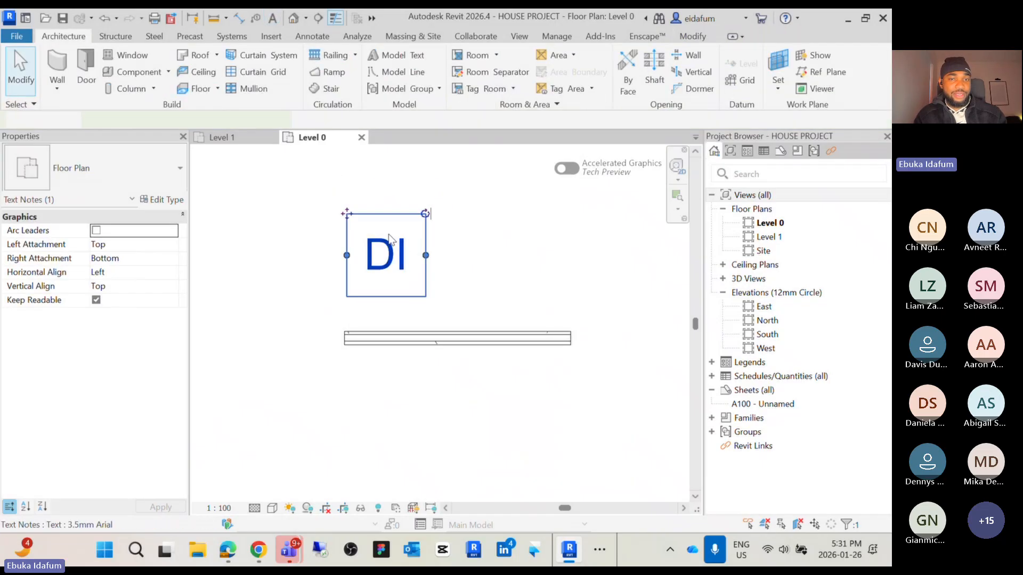
pyautogui.moveTo(347, 214); pyautogui.dragTo(427, 200)
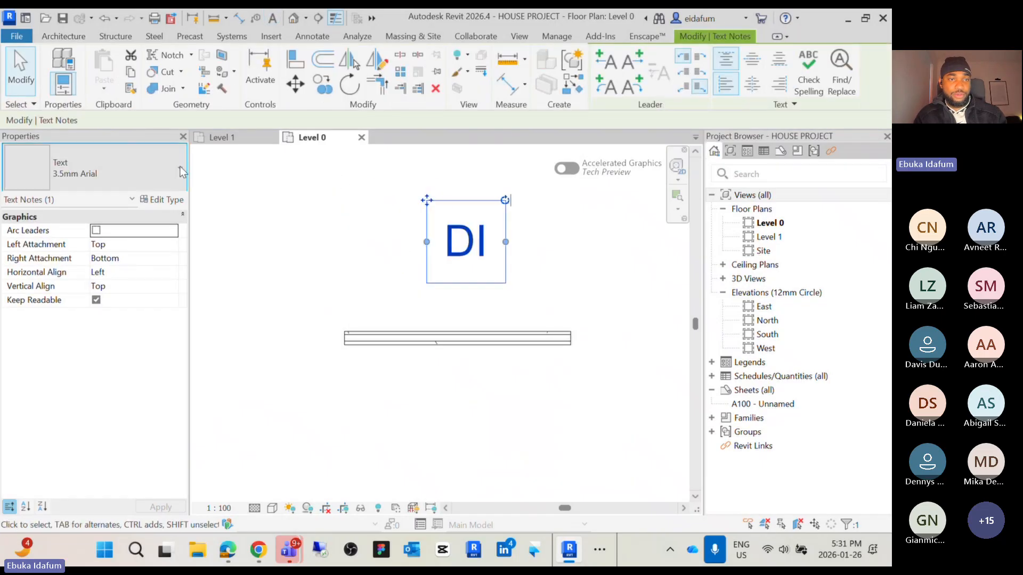
pyautogui.click(106, 170)
pyautogui.click(101, 241)
pyautogui.click(494, 279)
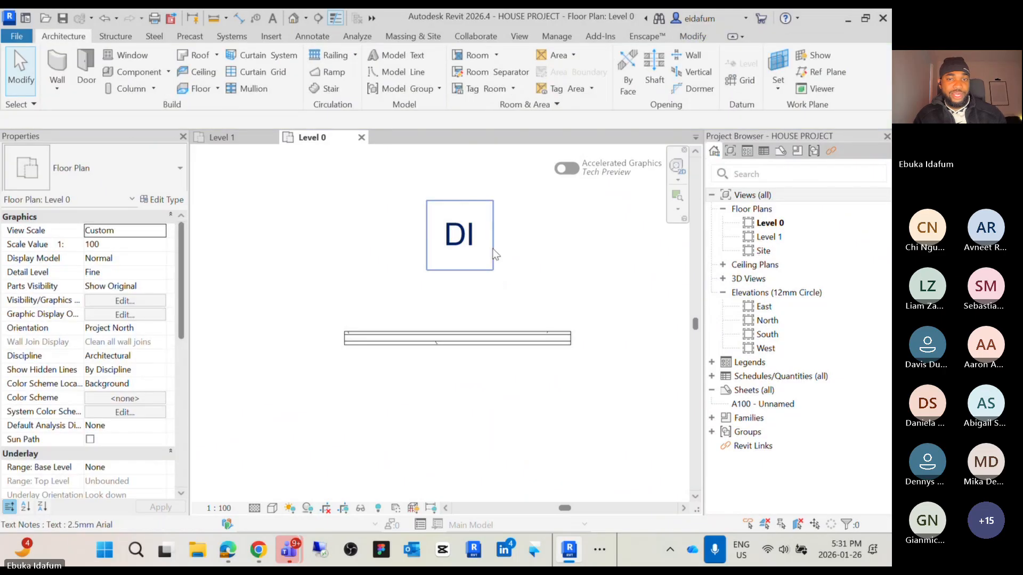
pyautogui.click(476, 259)
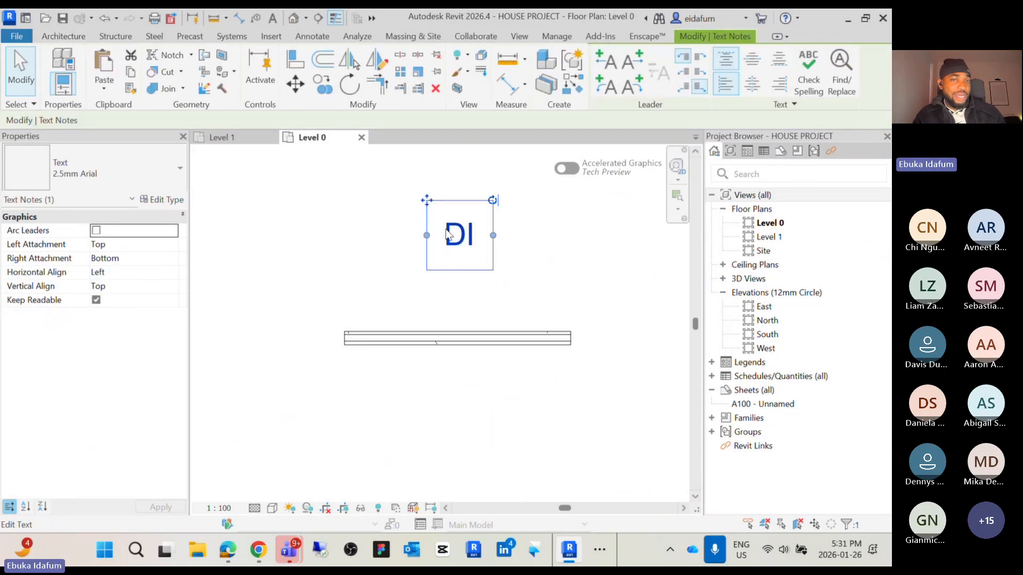
pyautogui.click(437, 289)
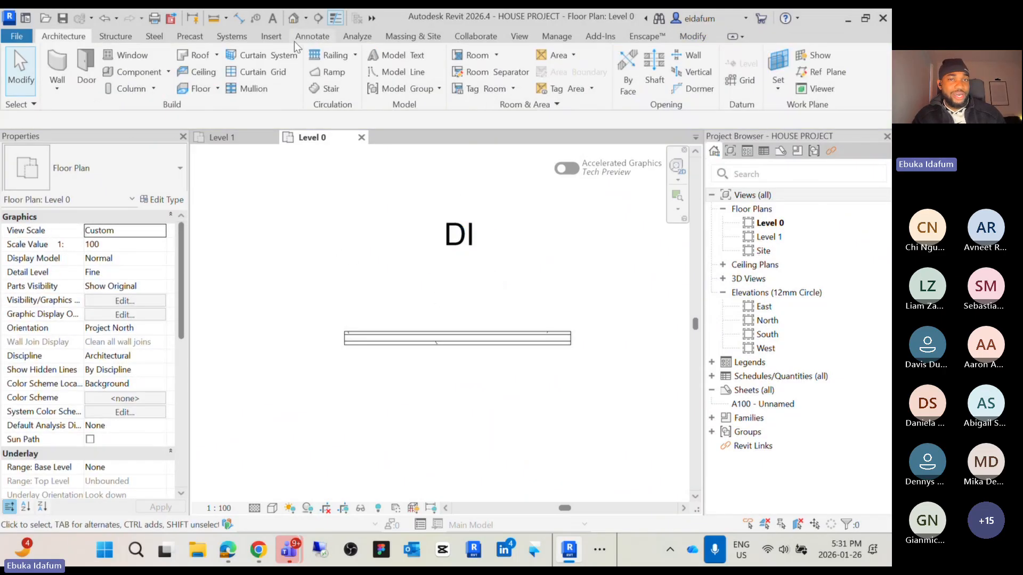
# Dimension the new wall's thickness with an aligned dimension
pyautogui.click(314, 37)
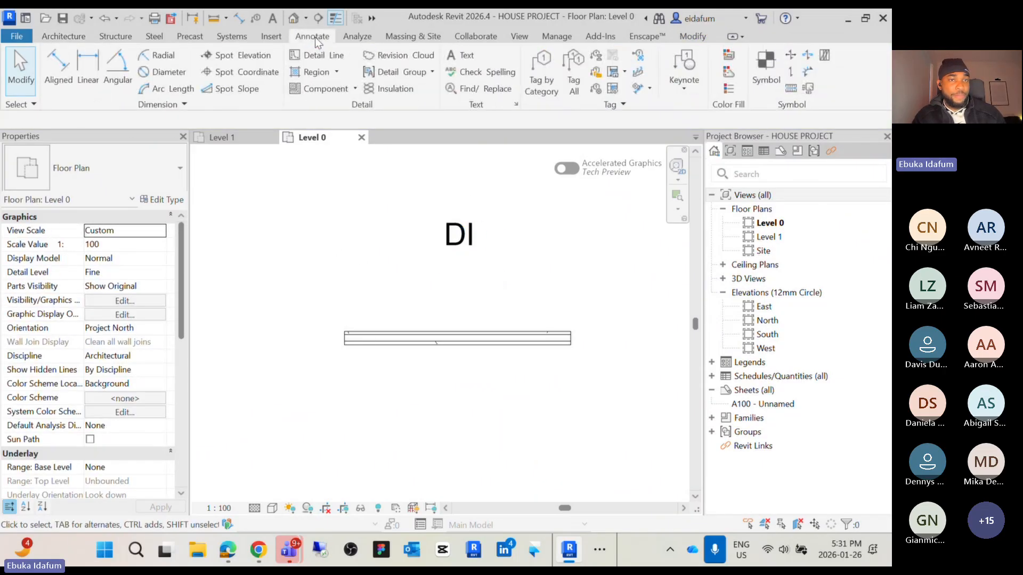
pyautogui.click(64, 79)
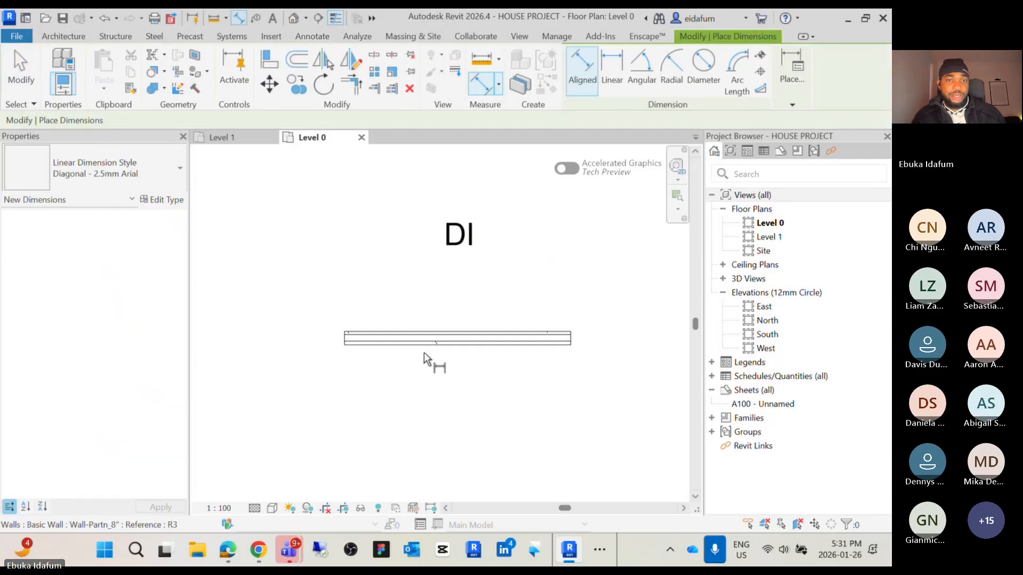
pyautogui.scroll(3, 366, 342)
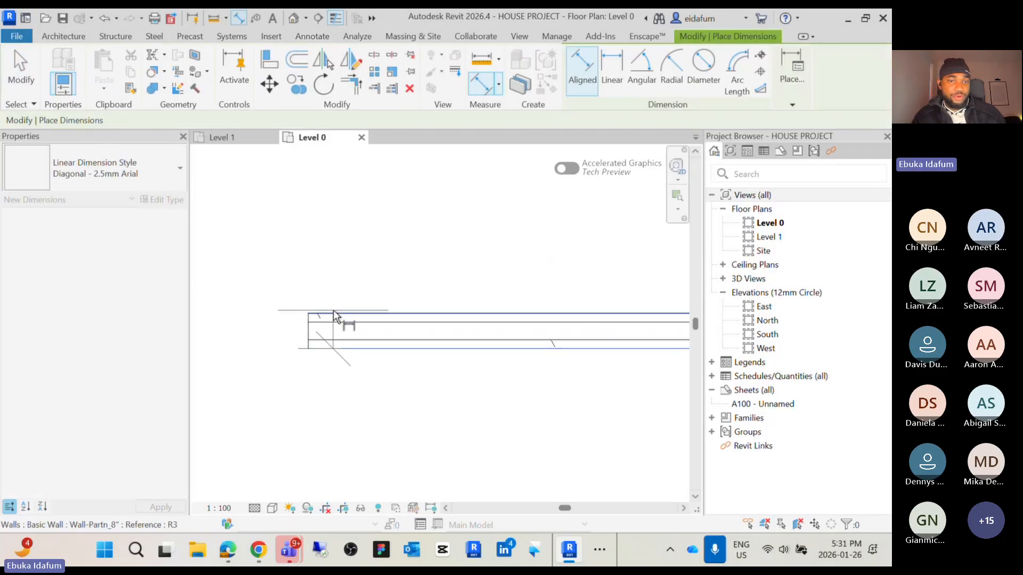
pyautogui.scroll(-3, 334, 315)
pyautogui.click(289, 258)
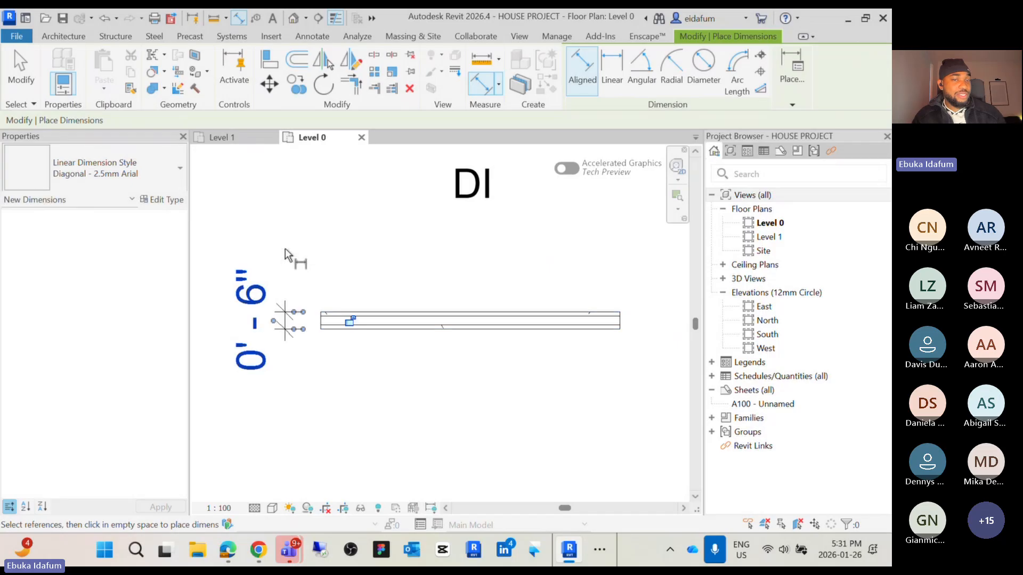
pyautogui.moveTo(295, 260); pyautogui.dragTo(353, 271, button='middle')
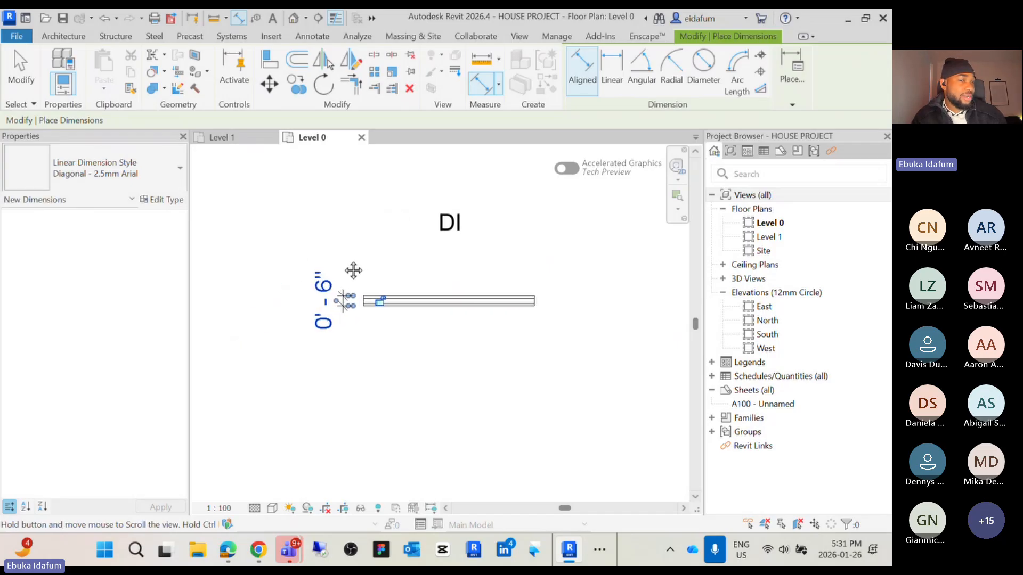
pyautogui.press('Escape')
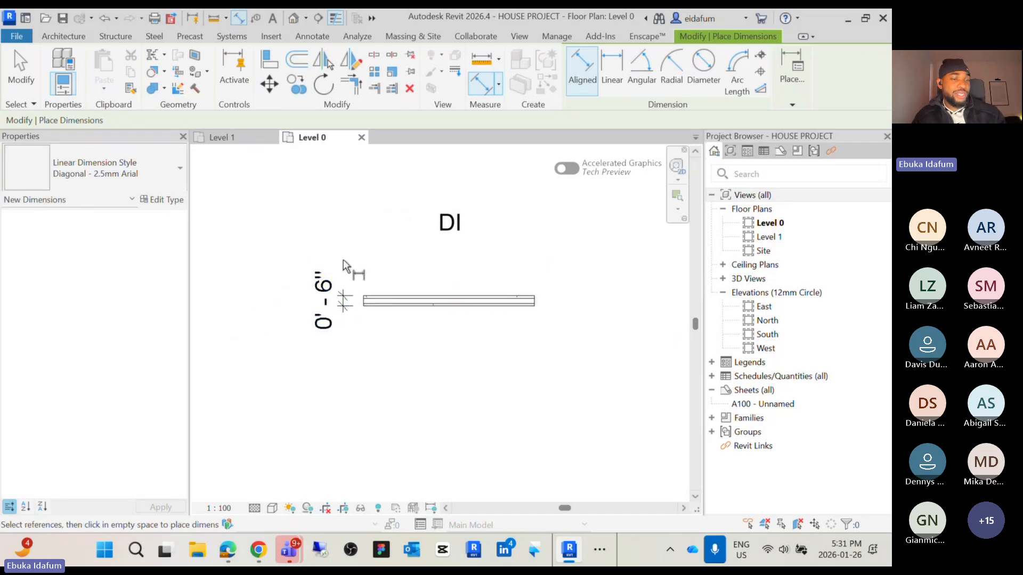
pyautogui.press('Escape')
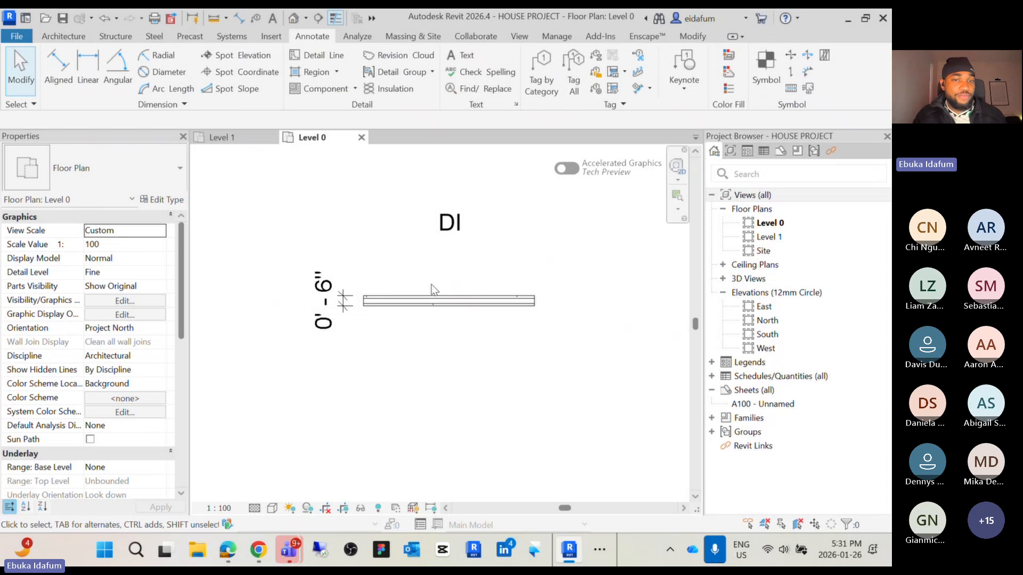
# Edit the Wall-Partn_8" type's structure, setting the Metal Stud Layer thickness to 5" and applying the change
pyautogui.click(396, 302)
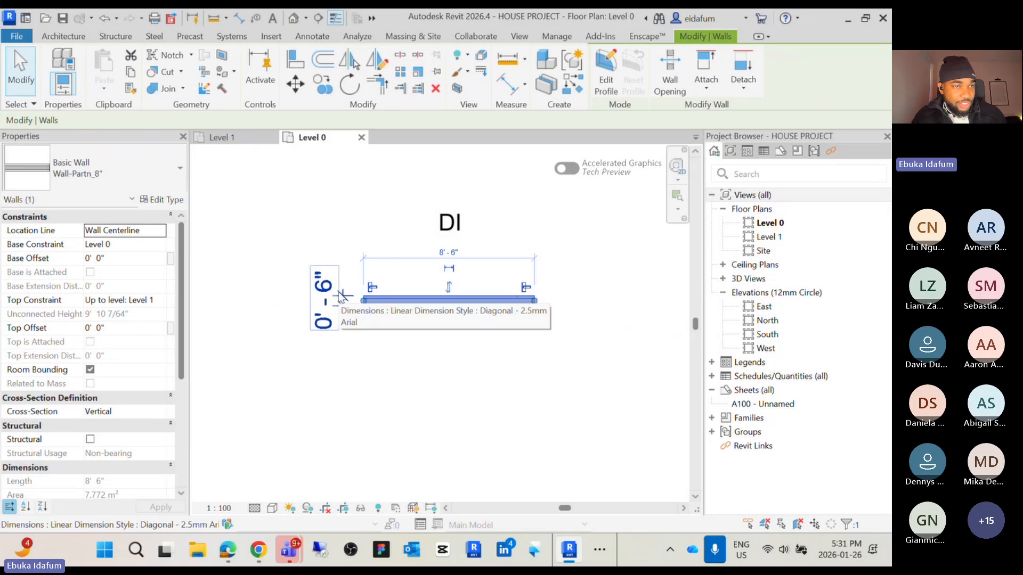
pyautogui.click(161, 202)
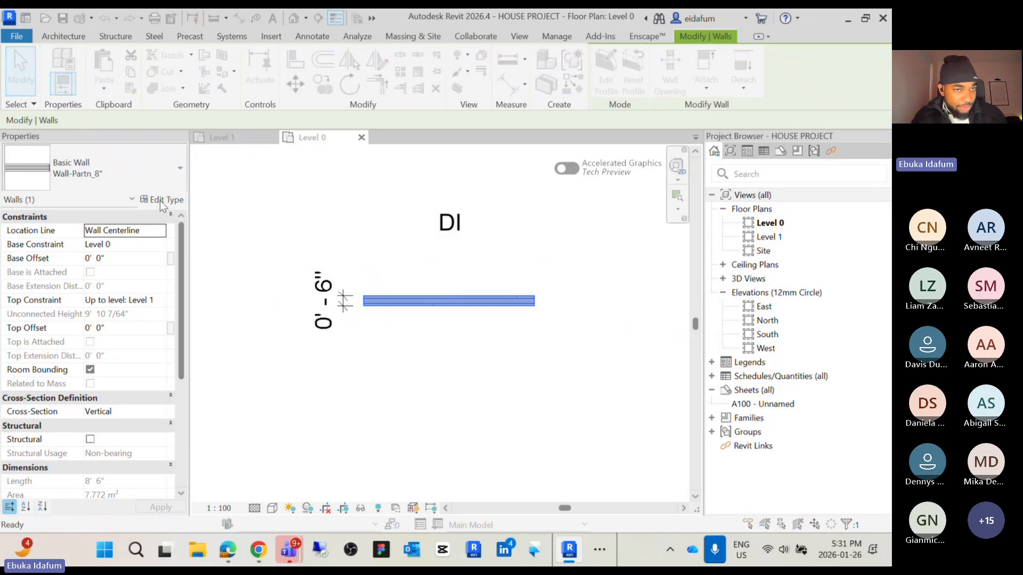
pyautogui.moveTo(416, 63); pyautogui.dragTo(440, 71)
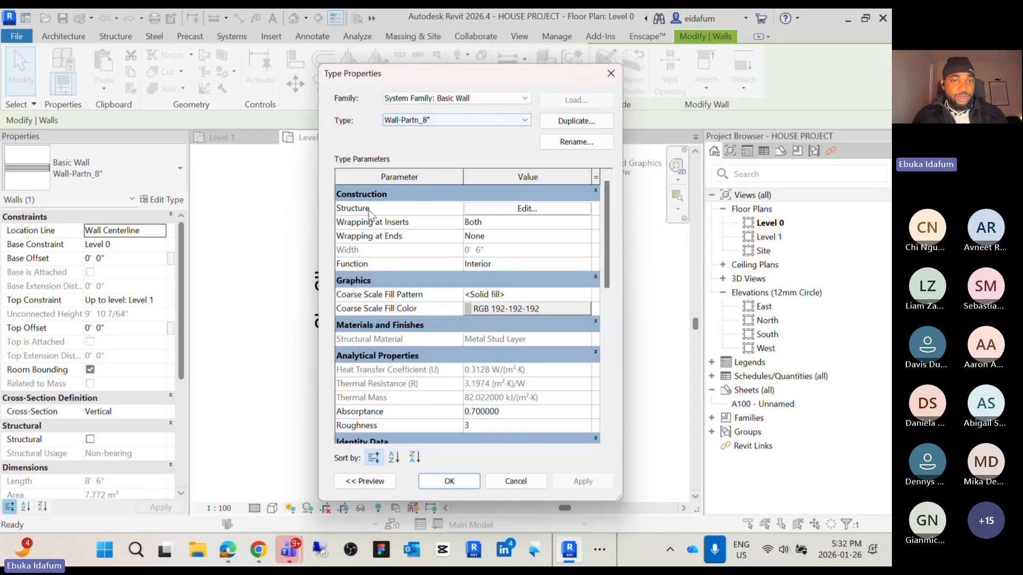
pyautogui.click(507, 212)
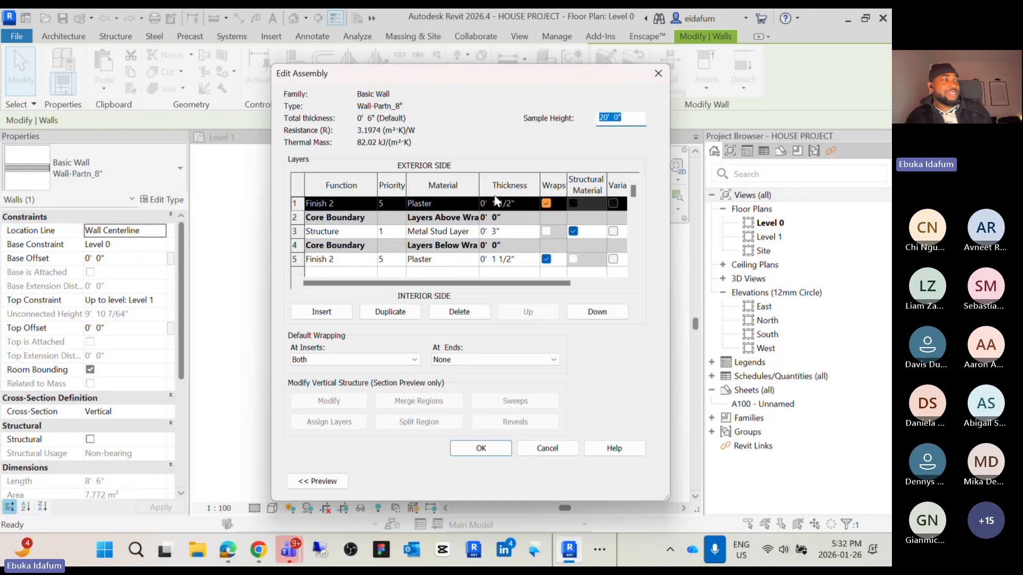
pyautogui.click(497, 231)
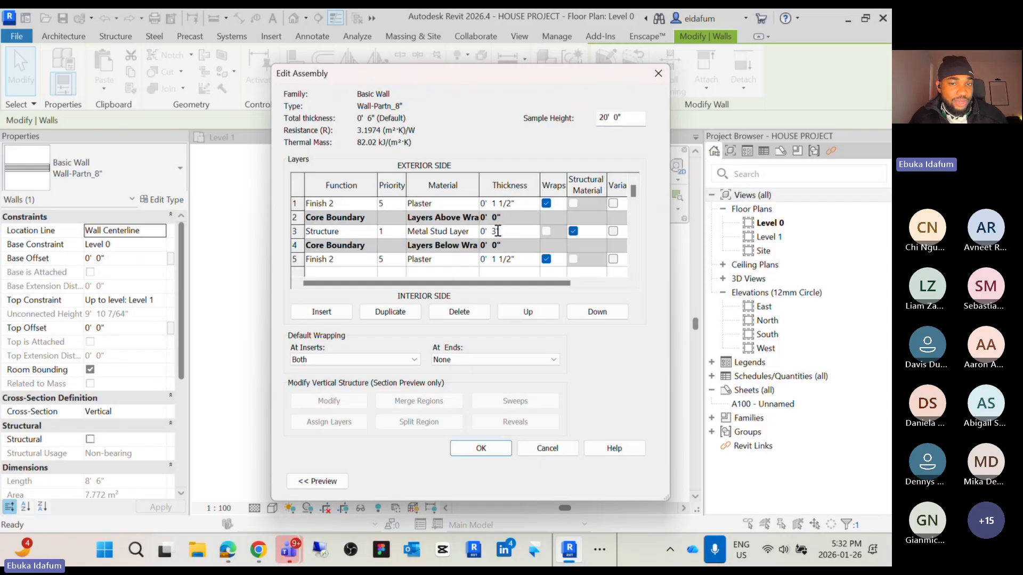
pyautogui.moveTo(498, 231); pyautogui.dragTo(489, 231)
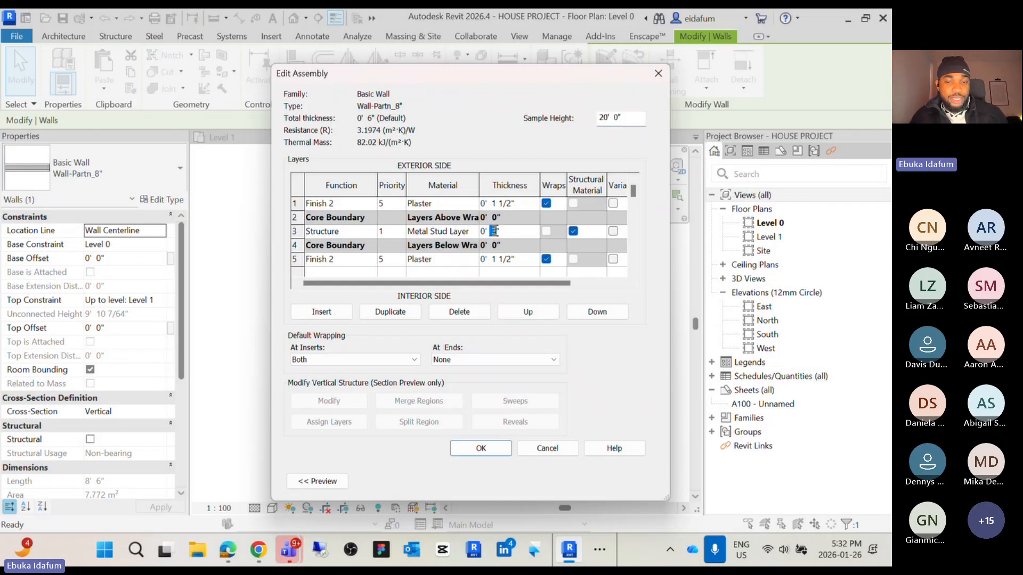
pyautogui.write('5')
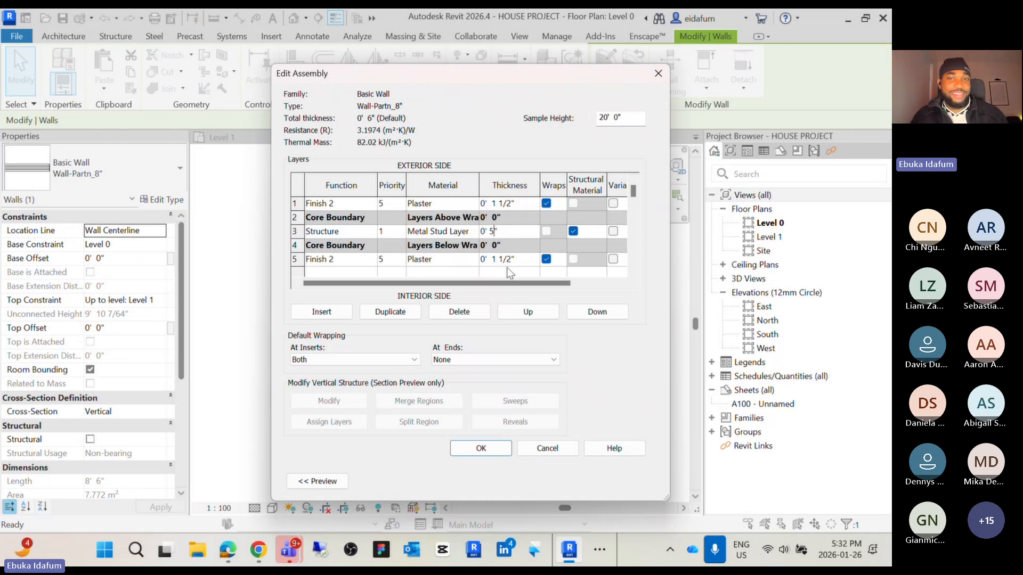
pyautogui.click(487, 449)
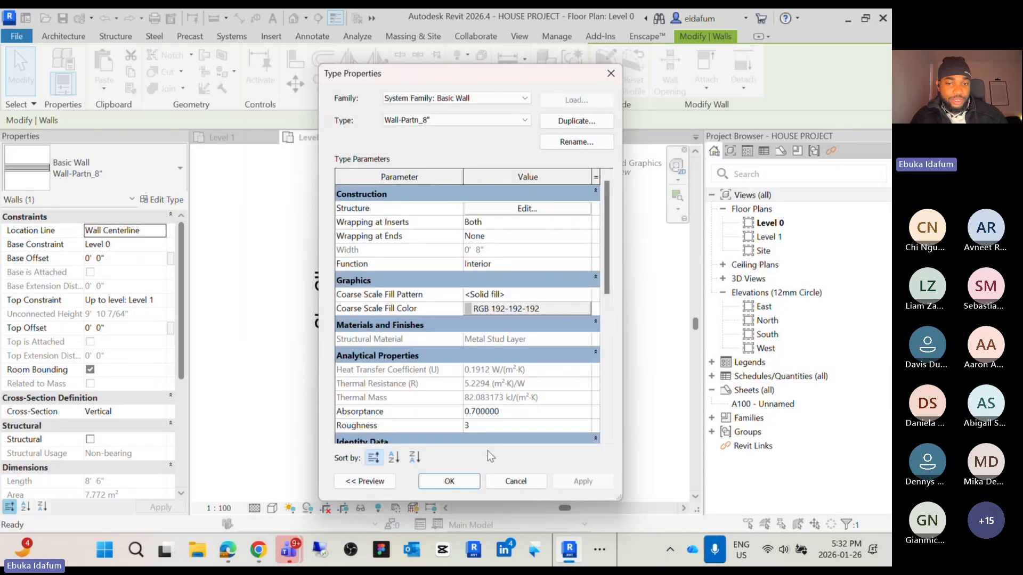
pyautogui.click(585, 481)
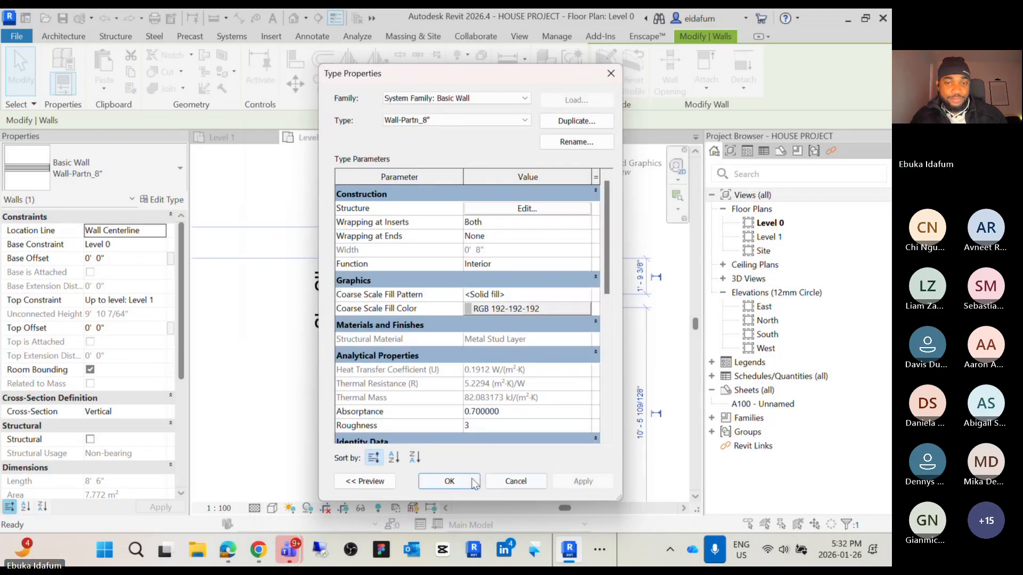
pyautogui.click(449, 481)
# Delete the old thickness dimension beside the wall
pyautogui.press('d')
pyautogui.press('i')
pyautogui.press('Escape')
pyautogui.scroll(3, 302, 298)
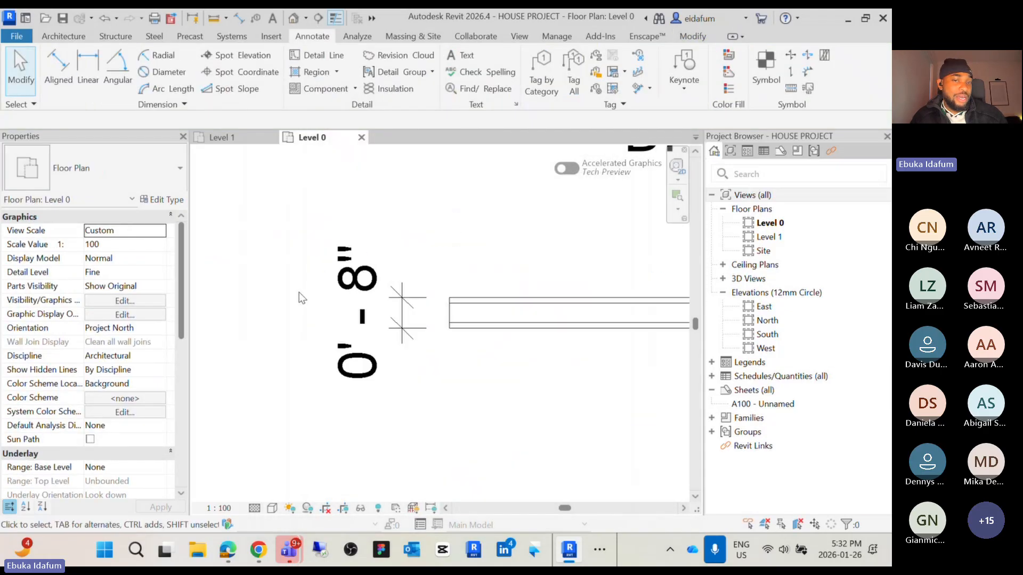
pyautogui.click(451, 302)
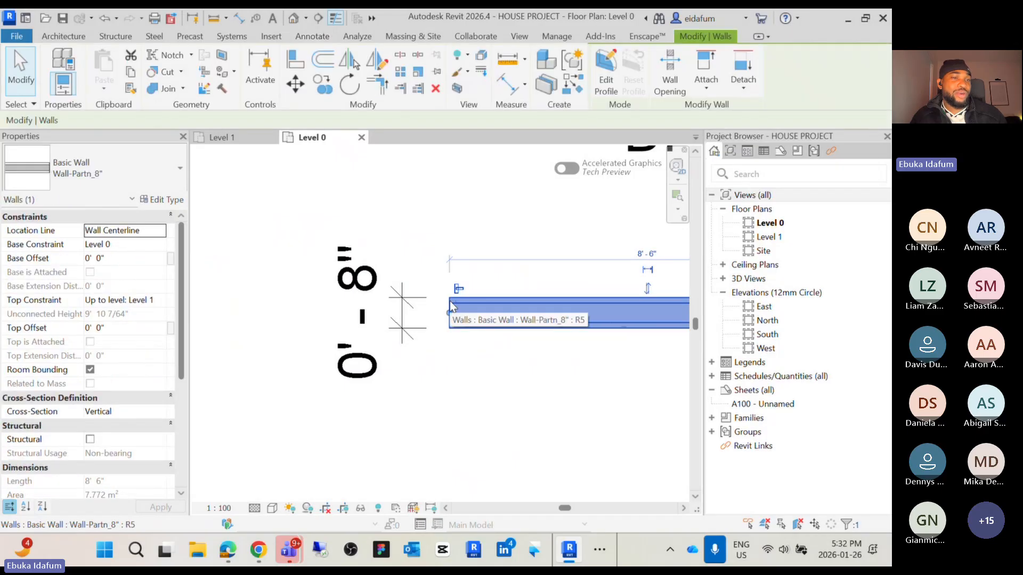
pyautogui.click(470, 387)
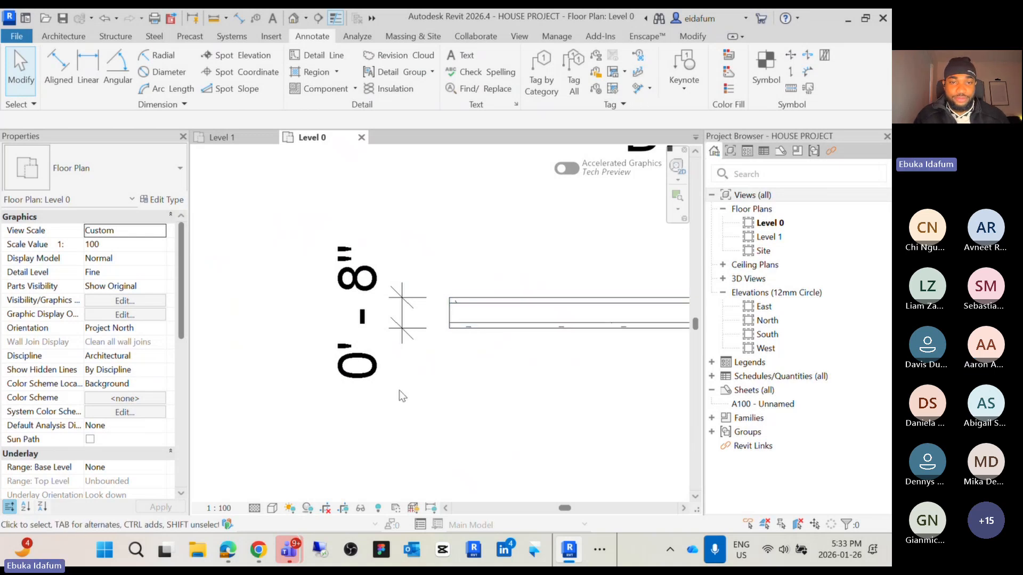
pyautogui.click(331, 291)
pyautogui.press('Delete')
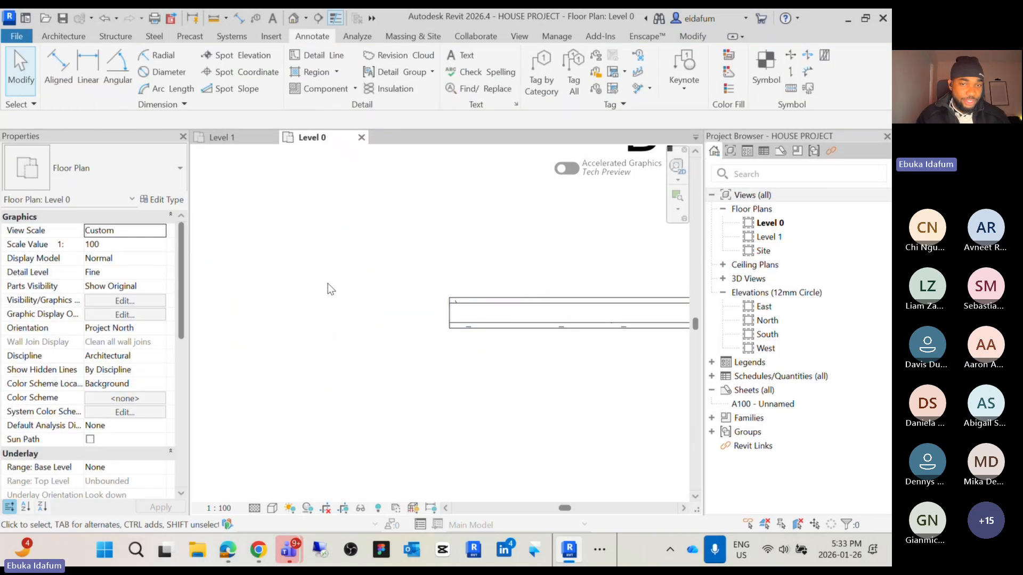
# Dimension the wall's thickness and its 8' - 6" length with aligned dimensions
pyautogui.scroll(-1, 330, 288)
pyautogui.scroll(-2, 330, 288)
pyautogui.moveTo(326, 285); pyautogui.dragTo(322, 345, button='middle')
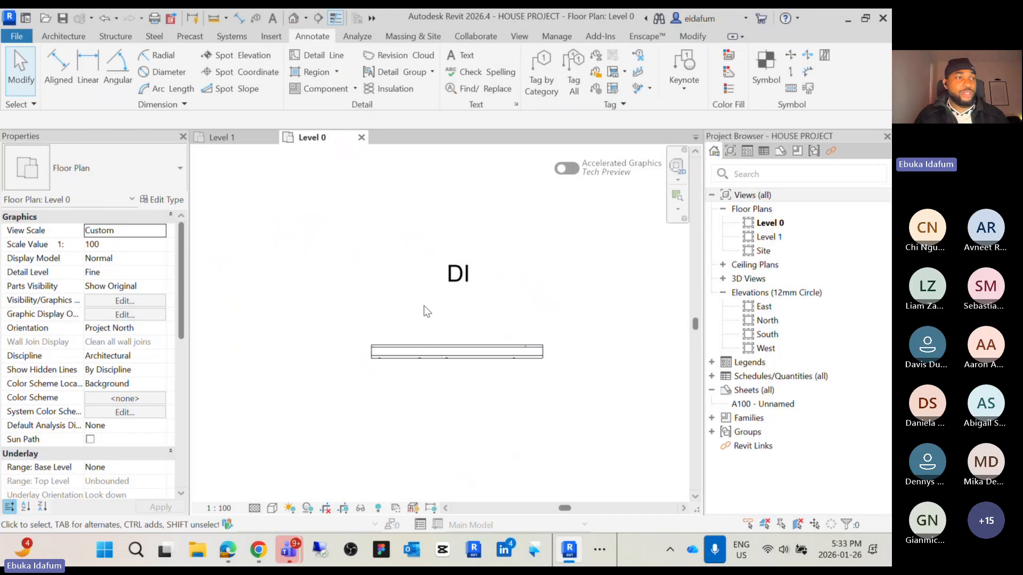
pyautogui.click(460, 265)
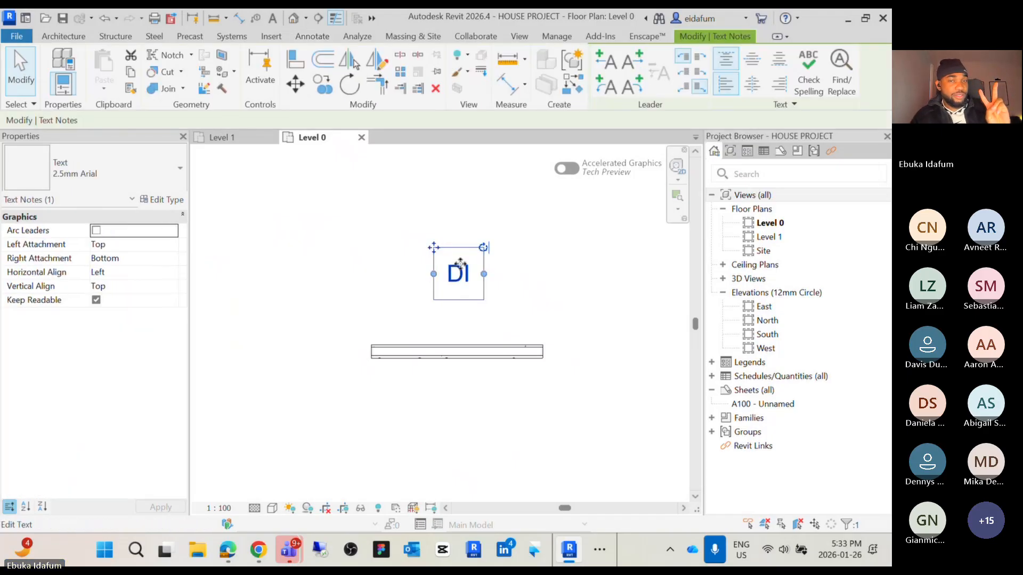
pyautogui.click(420, 320)
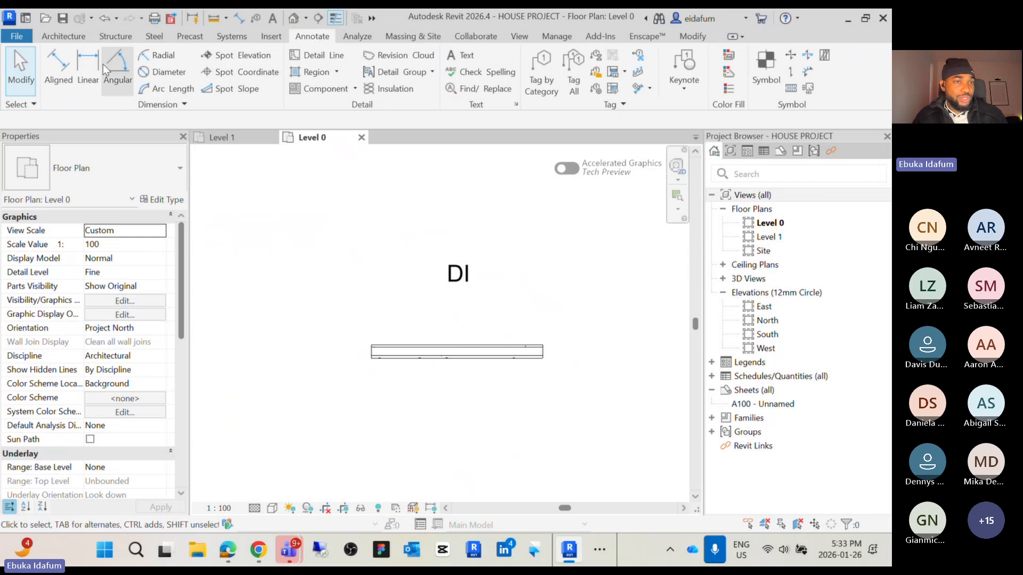
pyautogui.click(66, 79)
pyautogui.scroll(4, 418, 395)
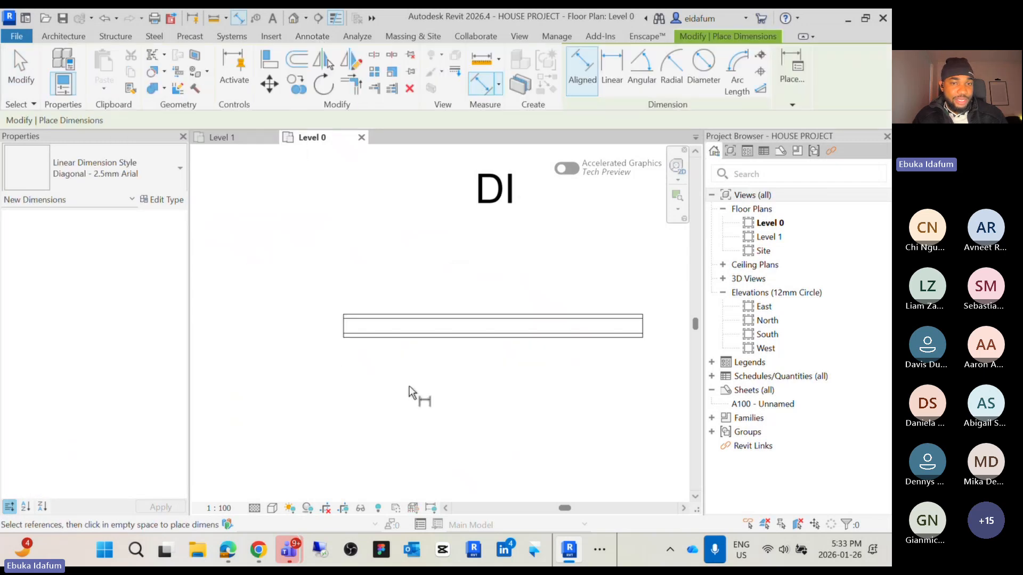
pyautogui.click(299, 241)
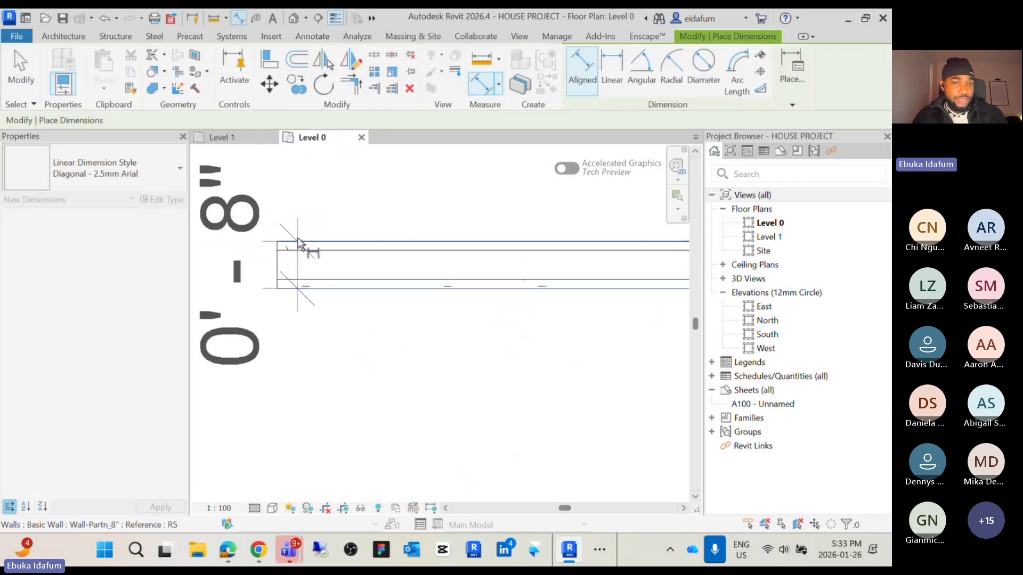
pyautogui.scroll(-2, 299, 242)
pyautogui.moveTo(309, 251); pyautogui.dragTo(397, 320, button='middle')
pyautogui.click(297, 291)
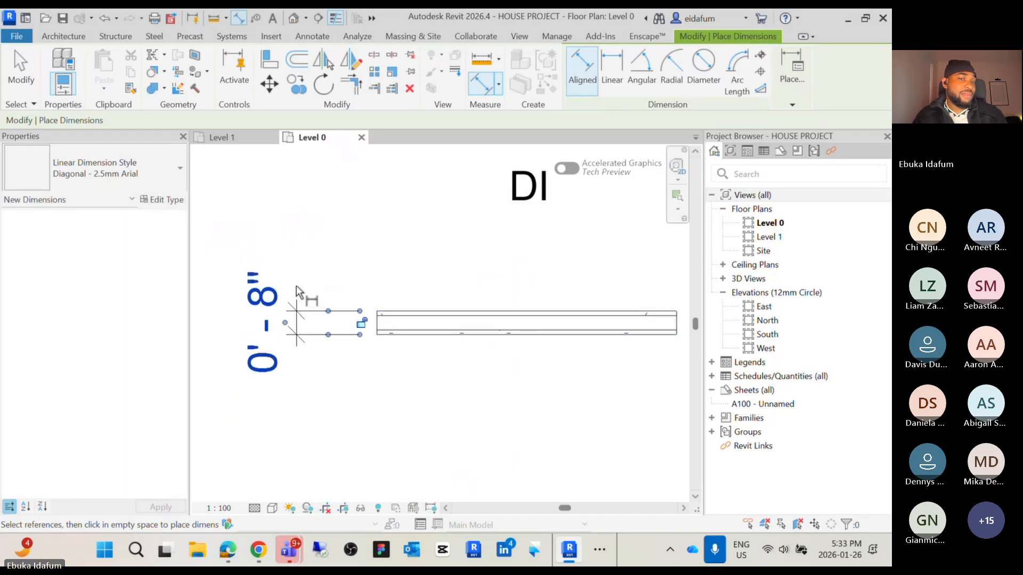
pyautogui.scroll(2, 420, 352)
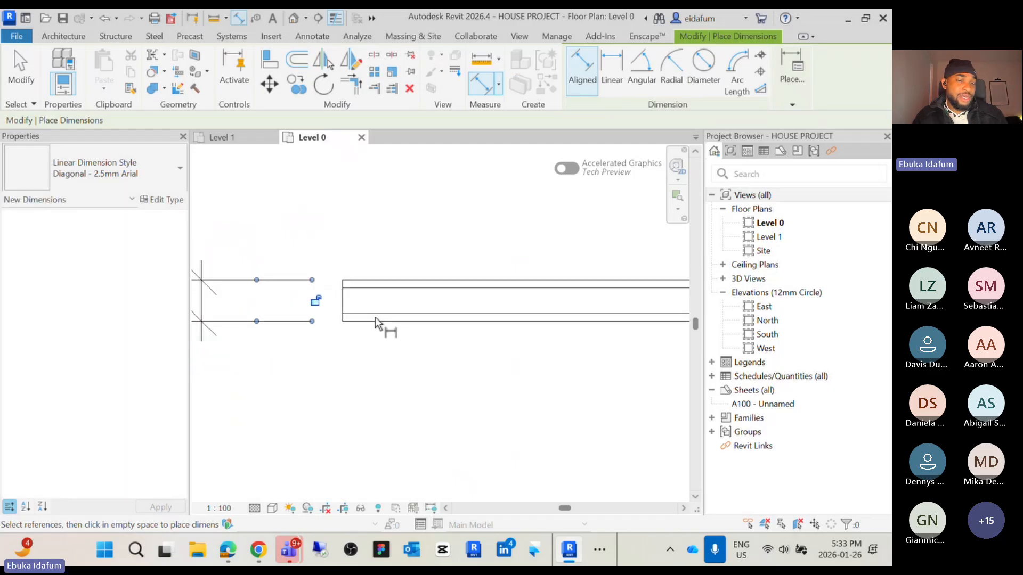
pyautogui.click(340, 307)
pyautogui.scroll(-4, 340, 307)
pyautogui.scroll(2, 490, 312)
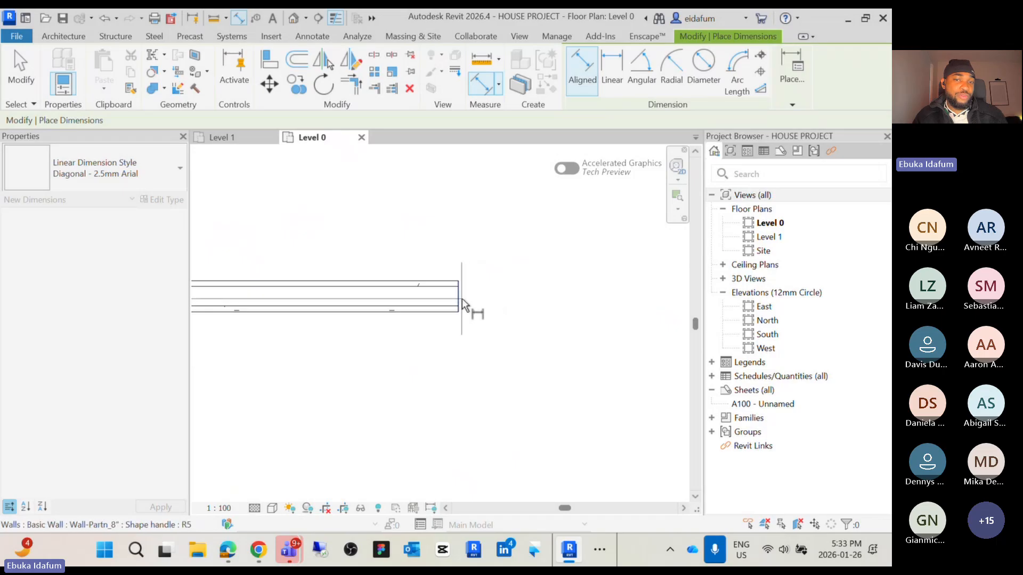
pyautogui.scroll(-2, 462, 304)
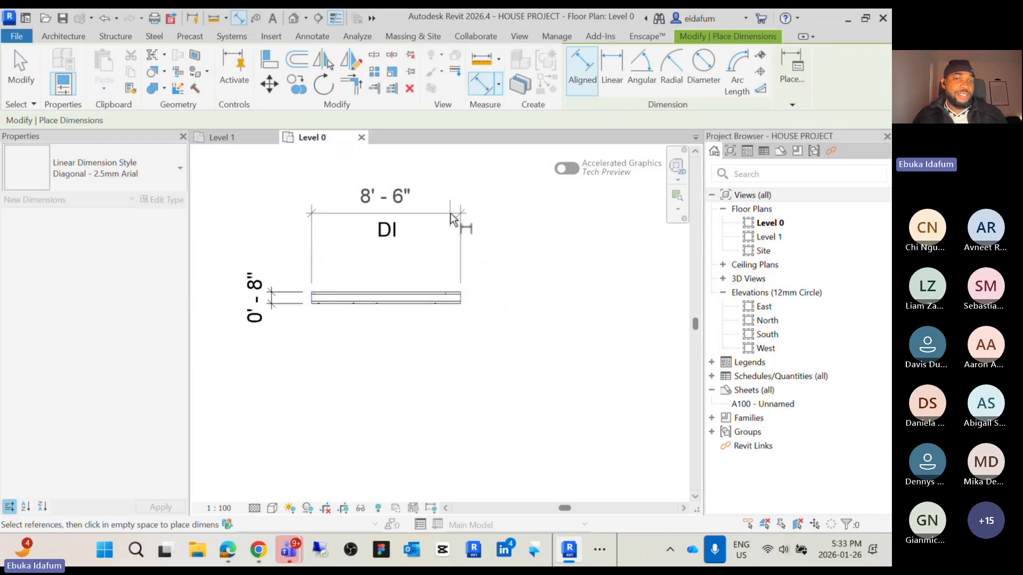
pyautogui.click(454, 207)
pyautogui.scroll(-2, 454, 205)
pyautogui.scroll(2, 367, 266)
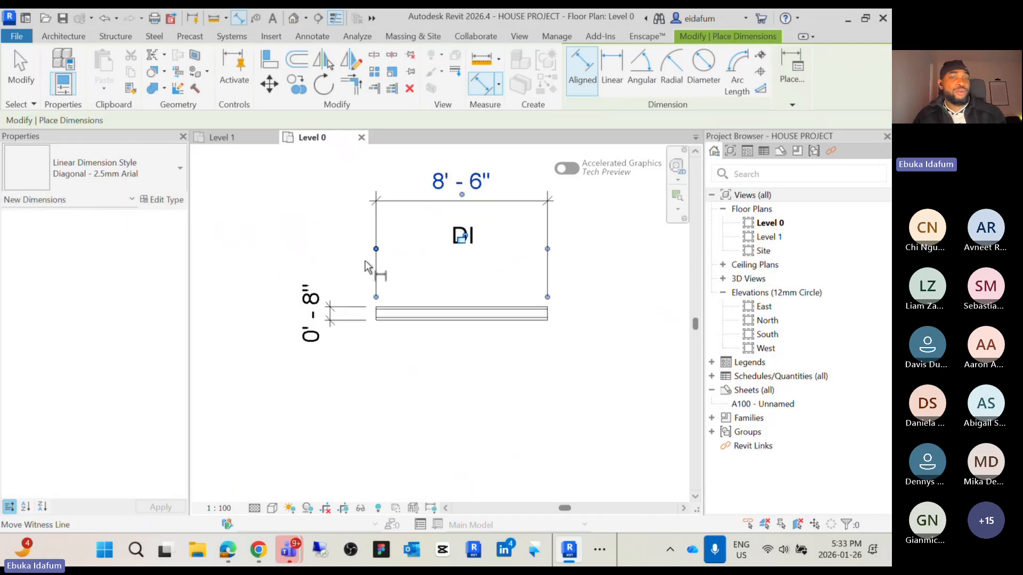
pyautogui.press('Escape')
pyautogui.press('Escape')
# Select the dimensions together with the DI text note and delete them
pyautogui.click(292, 270)
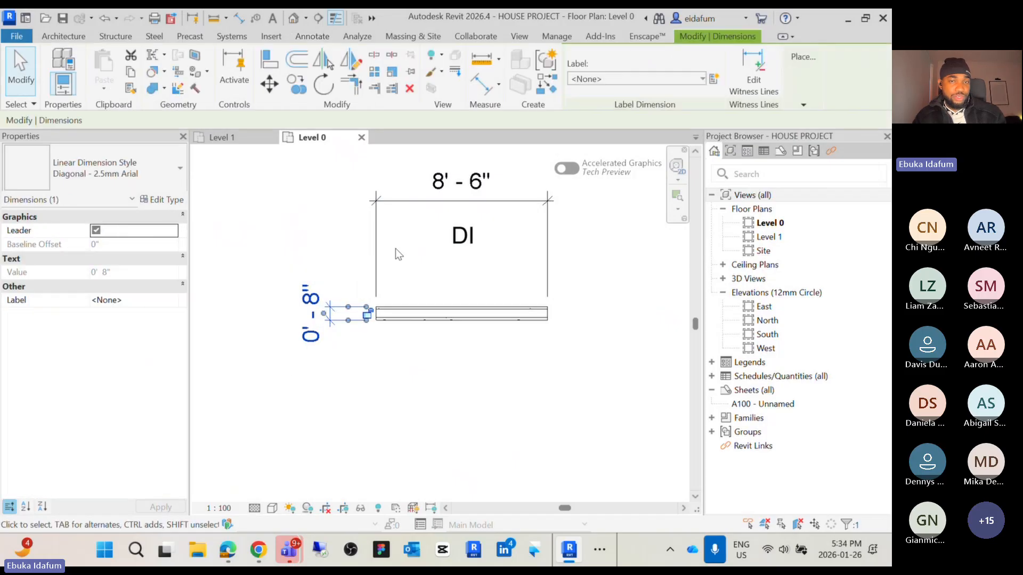
pyautogui.keyDown('ctrl'); pyautogui.moveTo(389, 195); pyautogui.dragTo(357, 184); pyautogui.keyUp('ctrl')
pyautogui.press('Delete')
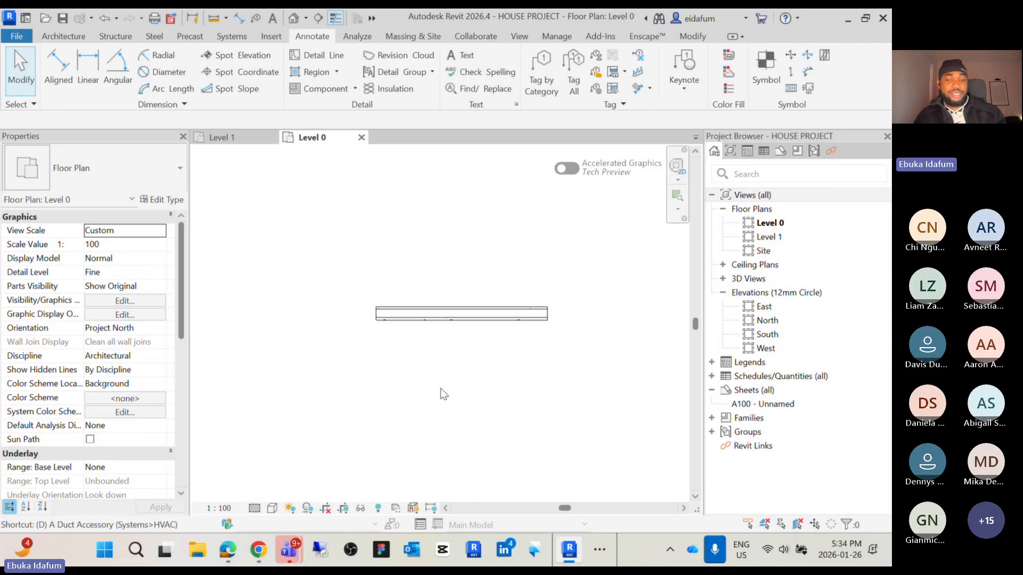
# Dimension the wall's thickness again with an aligned dimension placed to its left
pyautogui.press('d')
pyautogui.press('i')
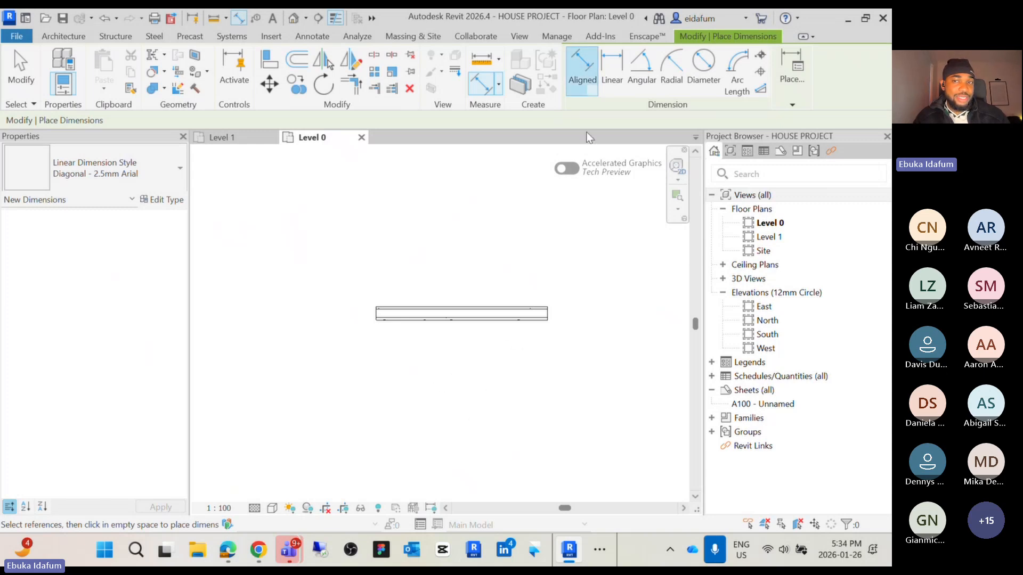
pyautogui.scroll(5, 389, 330)
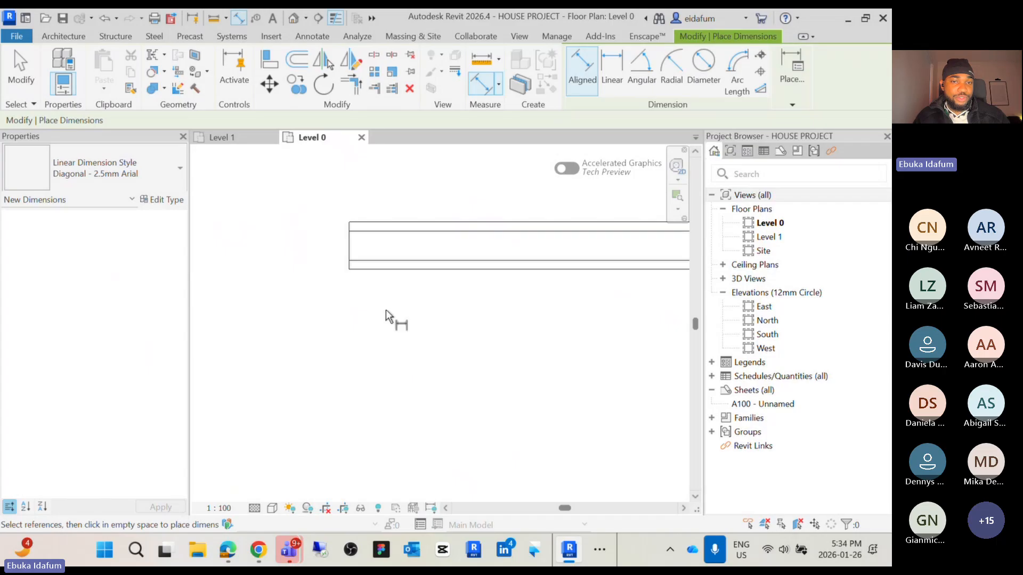
pyautogui.click(387, 270)
pyautogui.scroll(-3, 388, 235)
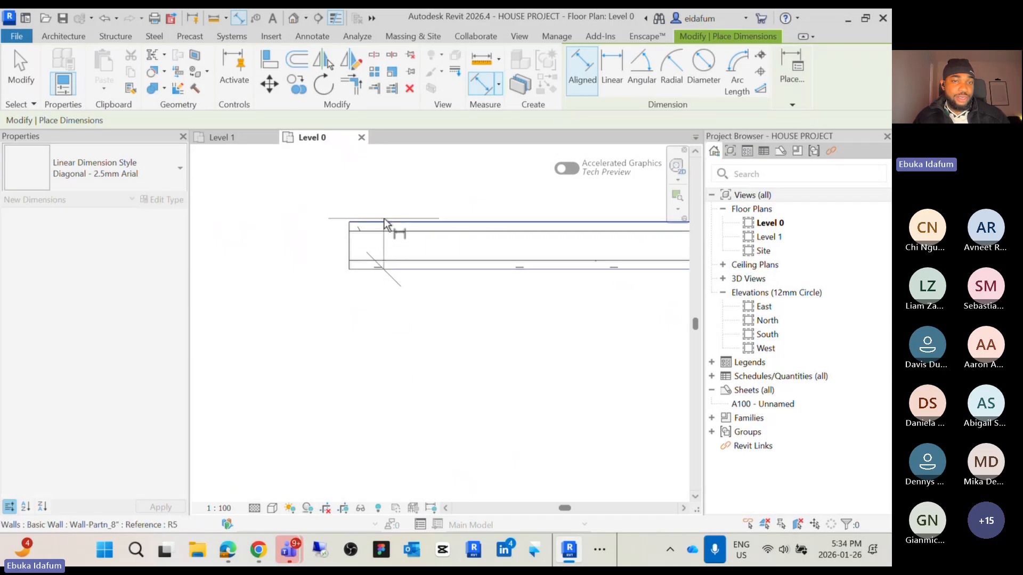
pyautogui.click(384, 219)
pyautogui.click(308, 249)
pyautogui.scroll(-2, 316, 299)
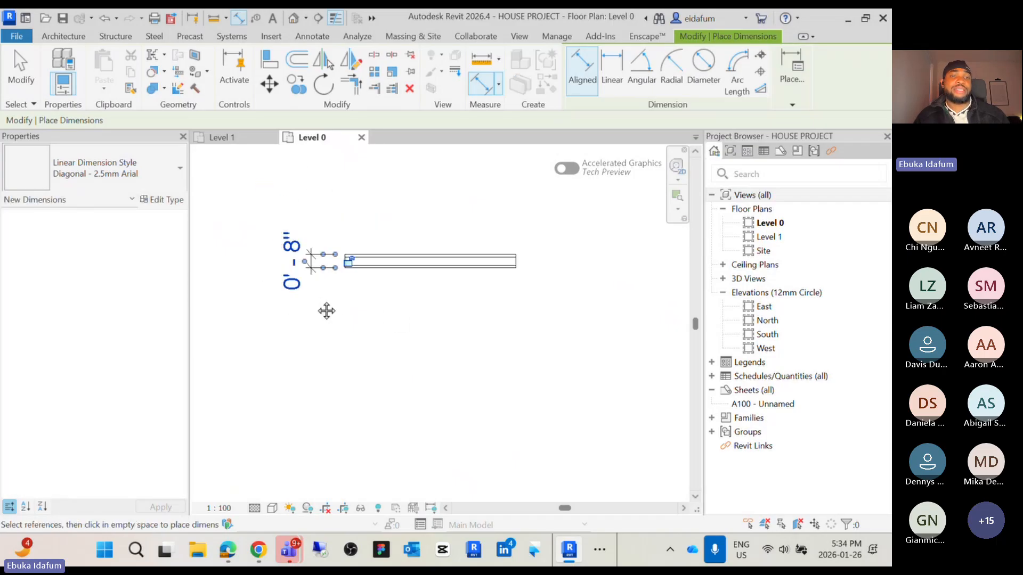
pyautogui.moveTo(327, 310); pyautogui.dragTo(326, 347, button='middle')
pyautogui.press('Escape')
pyautogui.press('Escape')
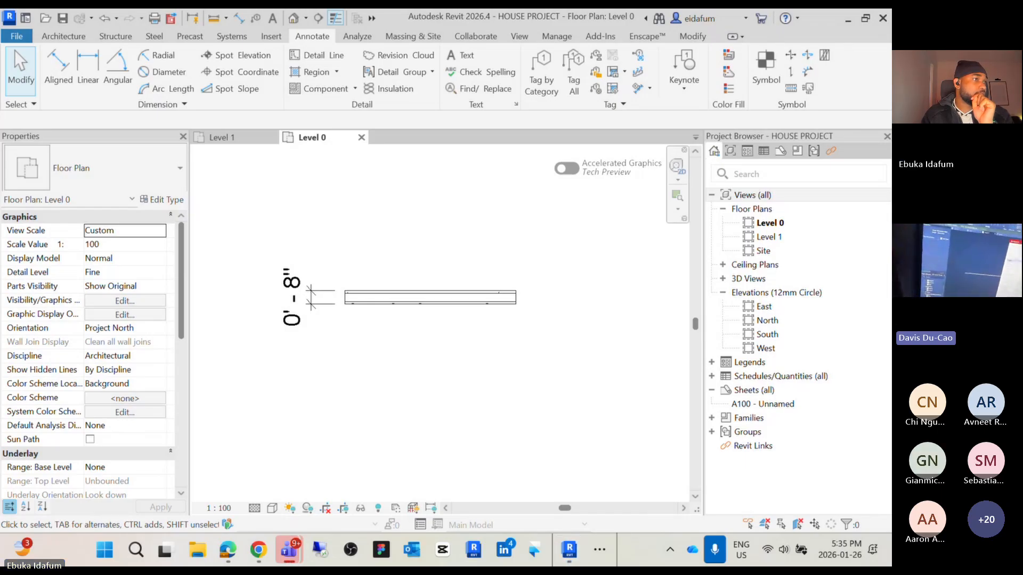
# Switch to Microsoft Teams, maximize the meeting window, and spotlight a participant's shared video for everyone
pyautogui.moveTo(0, 155); pyautogui.dragTo(393, 100)
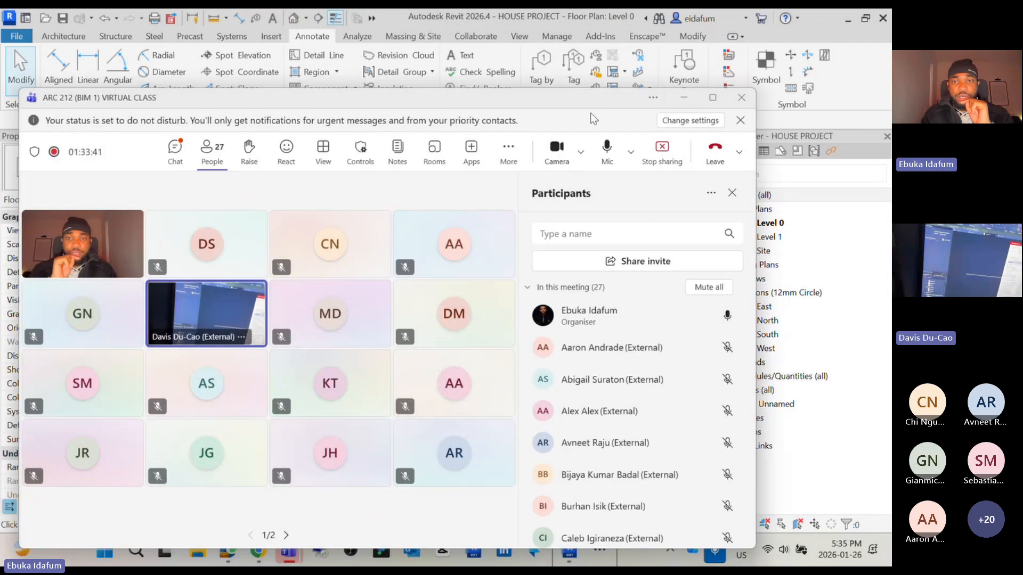
pyautogui.click(713, 98)
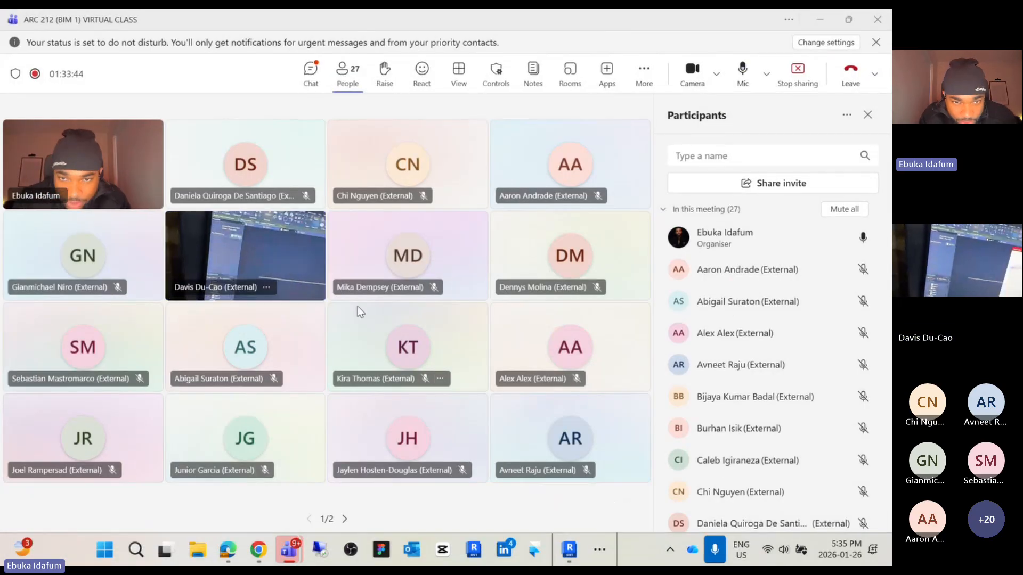
pyautogui.click(266, 289)
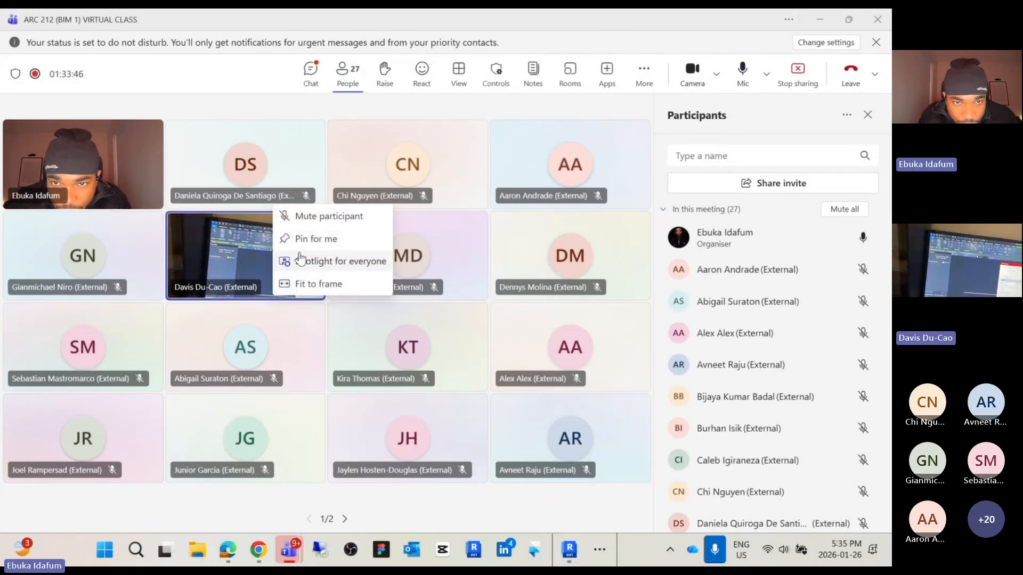
pyautogui.click(341, 261)
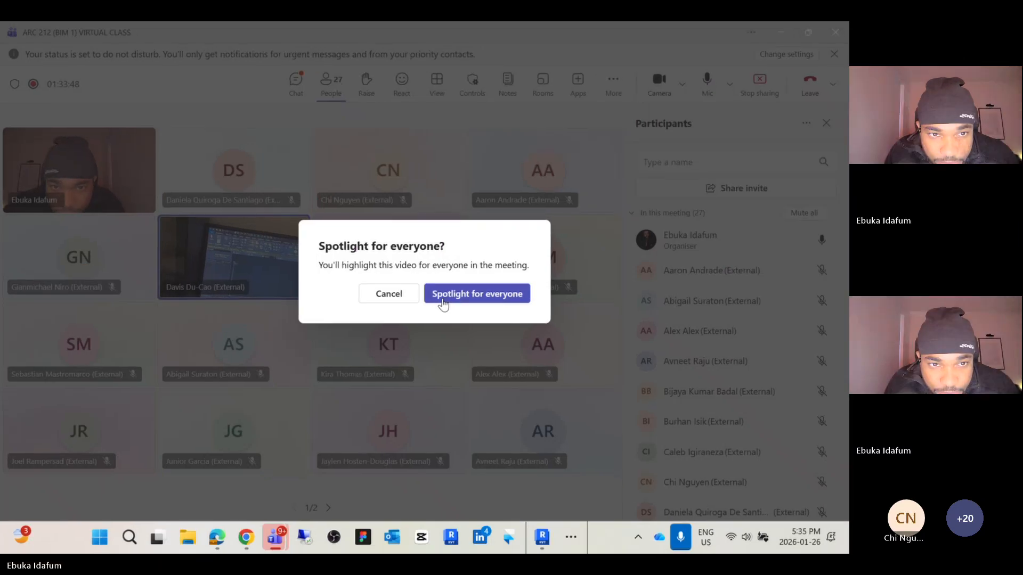
pyautogui.click(442, 300)
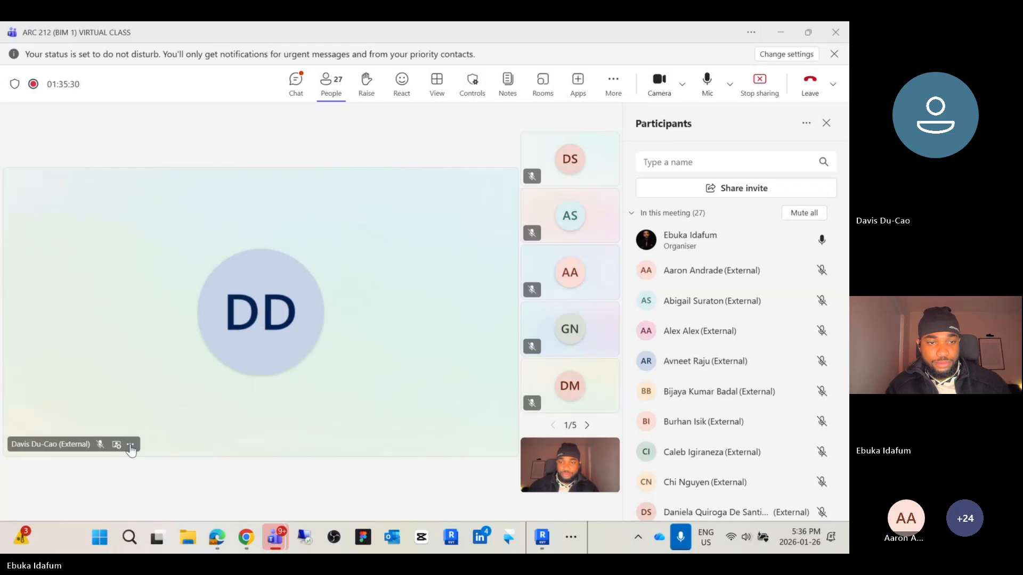
# Stop spotlighting the participant's video and return the meeting to the gallery view of all participants
pyautogui.click(132, 444)
pyautogui.click(179, 444)
pyautogui.click(514, 294)
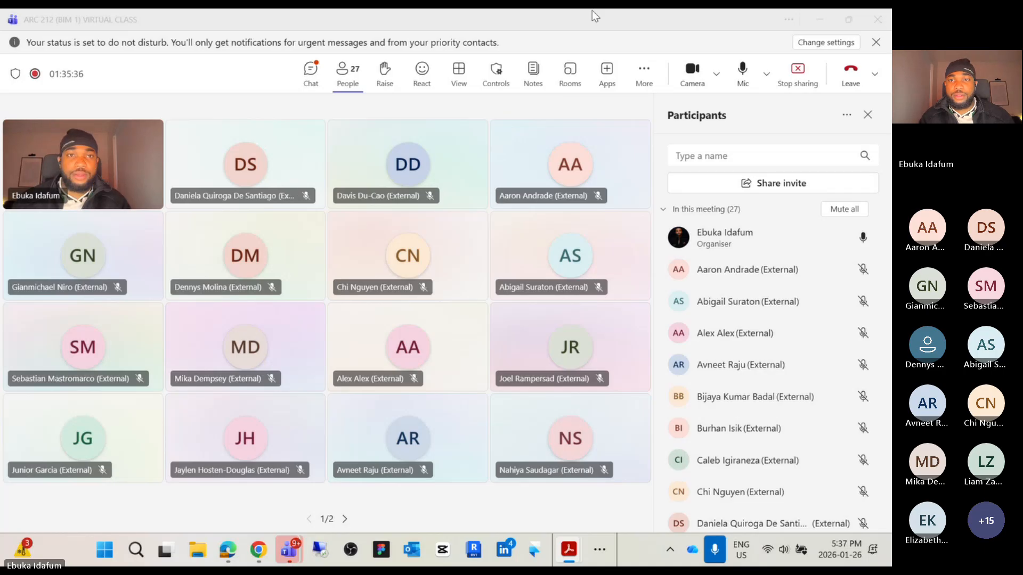
# Move the meeting window aside and review the Creating Custom Walls slide in the presentation PDF before returning to Revit
pyautogui.moveTo(596, 20); pyautogui.dragTo(2, 203)
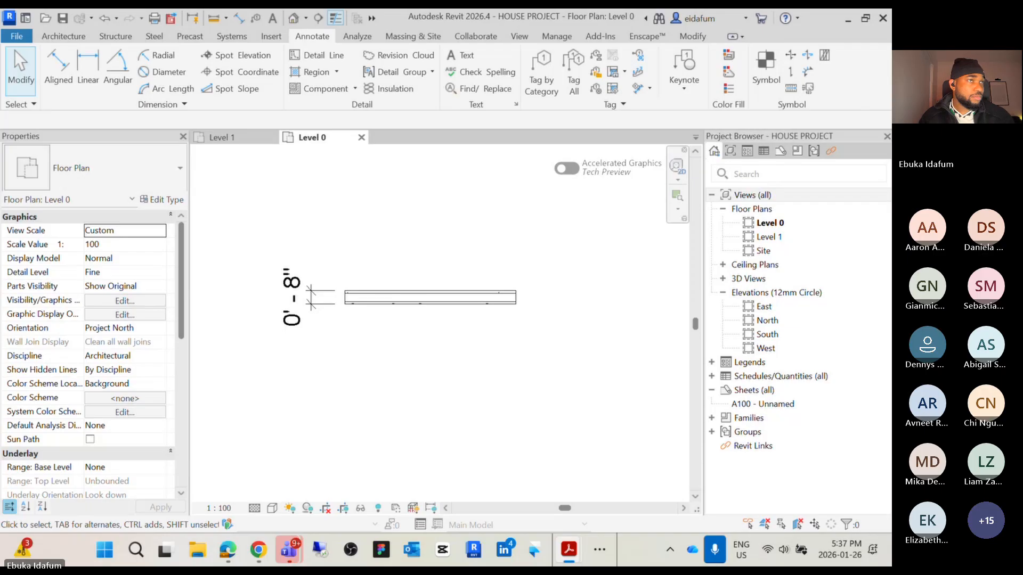
pyautogui.moveTo(0, 101); pyautogui.dragTo(598, 68)
pyautogui.click(779, 64)
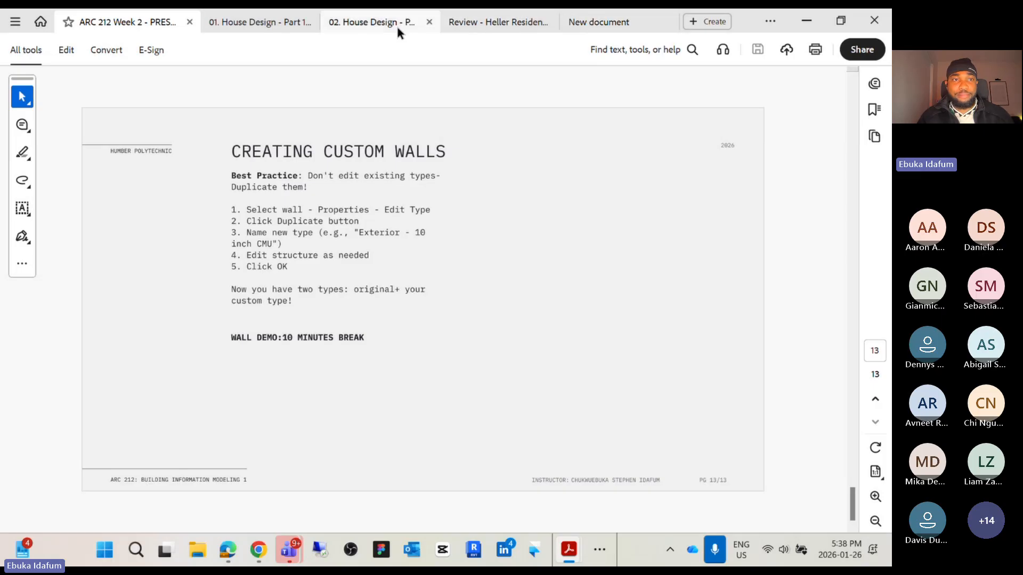
pyautogui.click(807, 20)
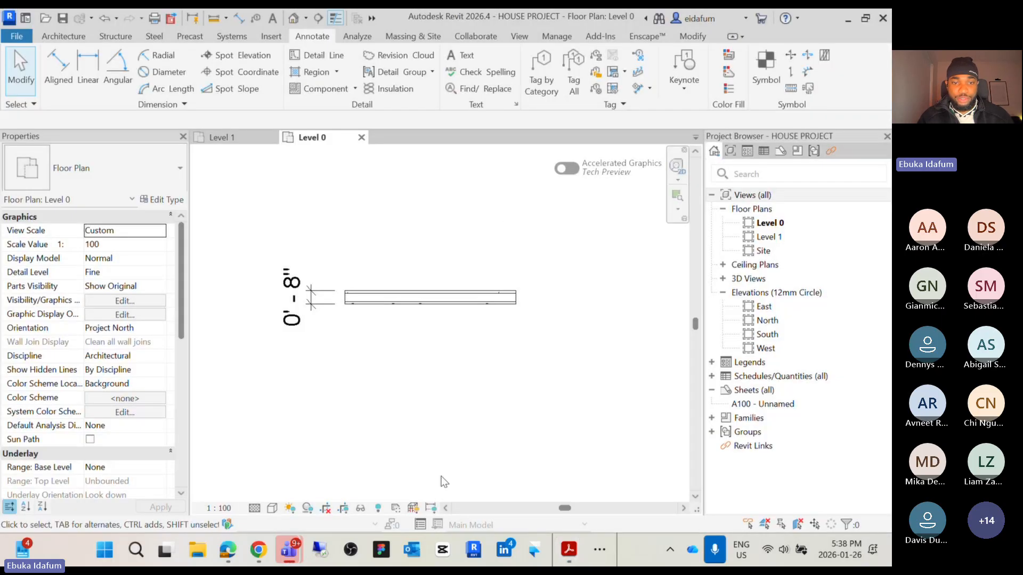
# In the browser, close the attendance view, open the course Content page and expand the WEEK 2 SUPPLEMENRARY FILES folder
pyautogui.moveTo(288, 551)
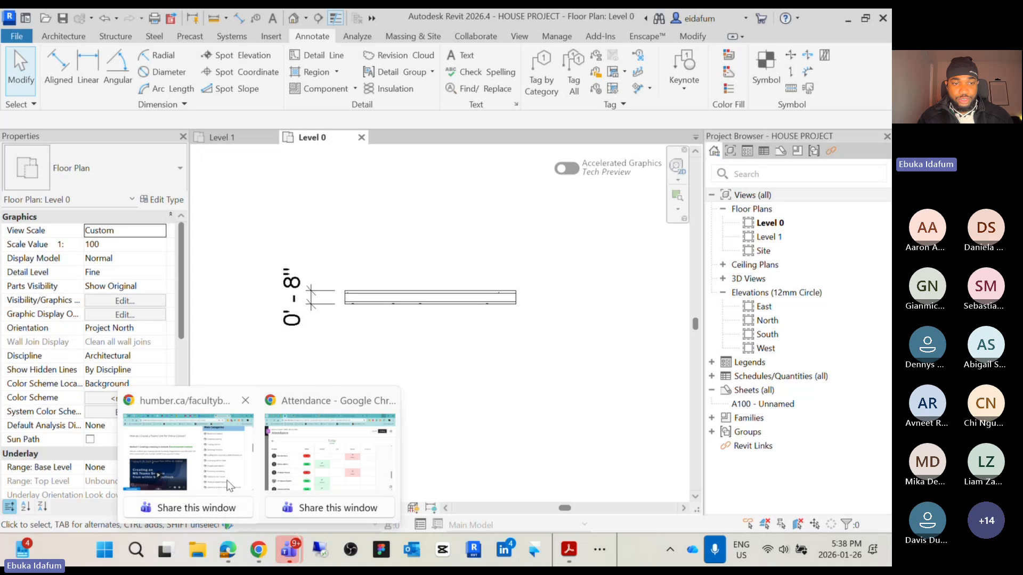
pyautogui.click(278, 478)
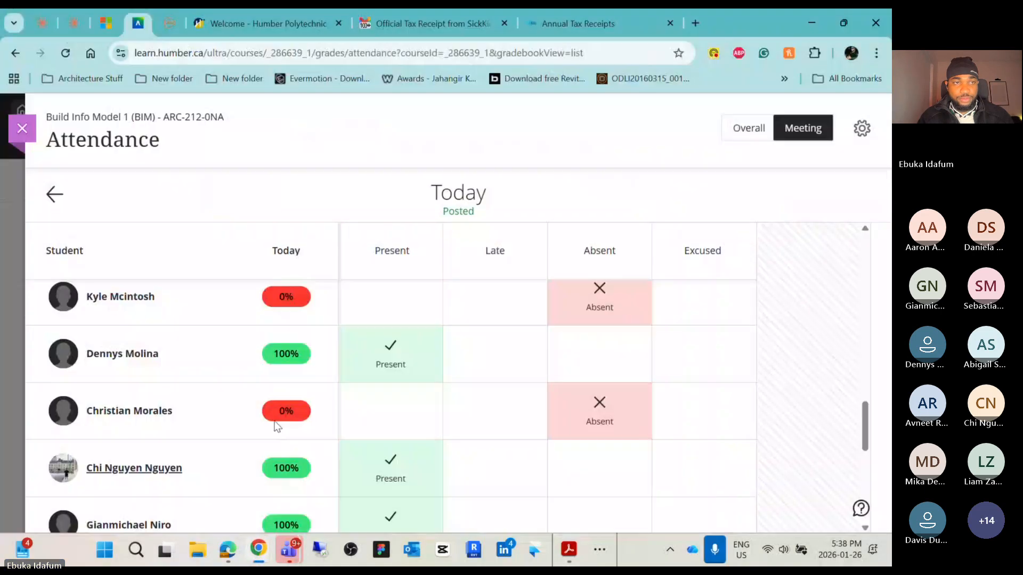
pyautogui.click(22, 130)
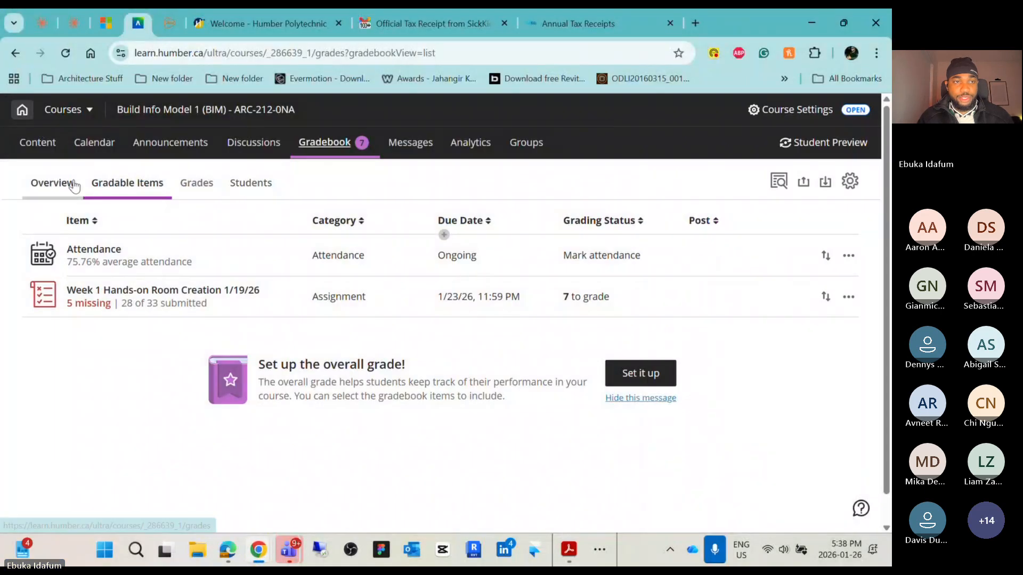
pyautogui.click(54, 155)
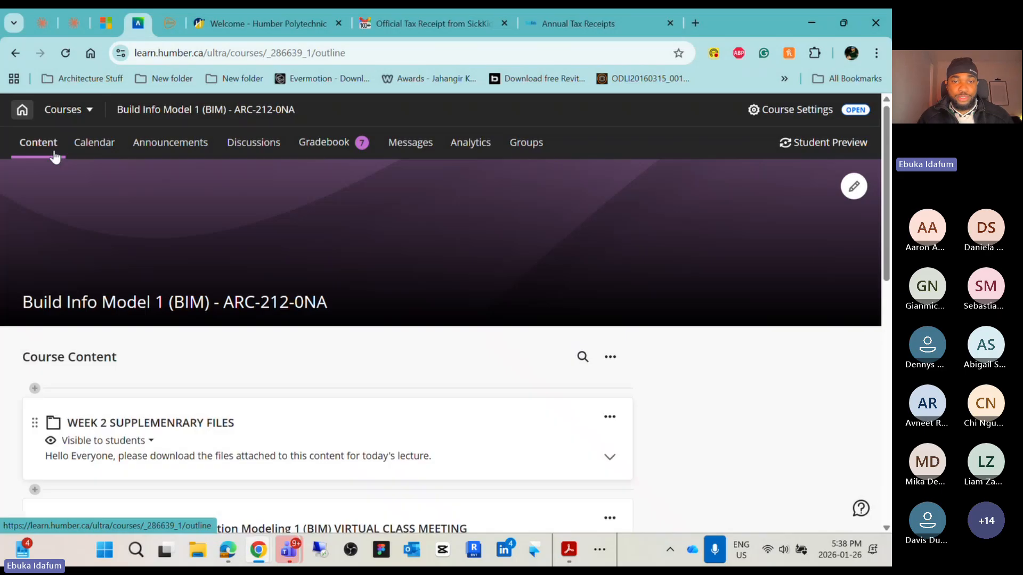
pyautogui.scroll(-5, 330, 365)
pyautogui.scroll(3, 309, 343)
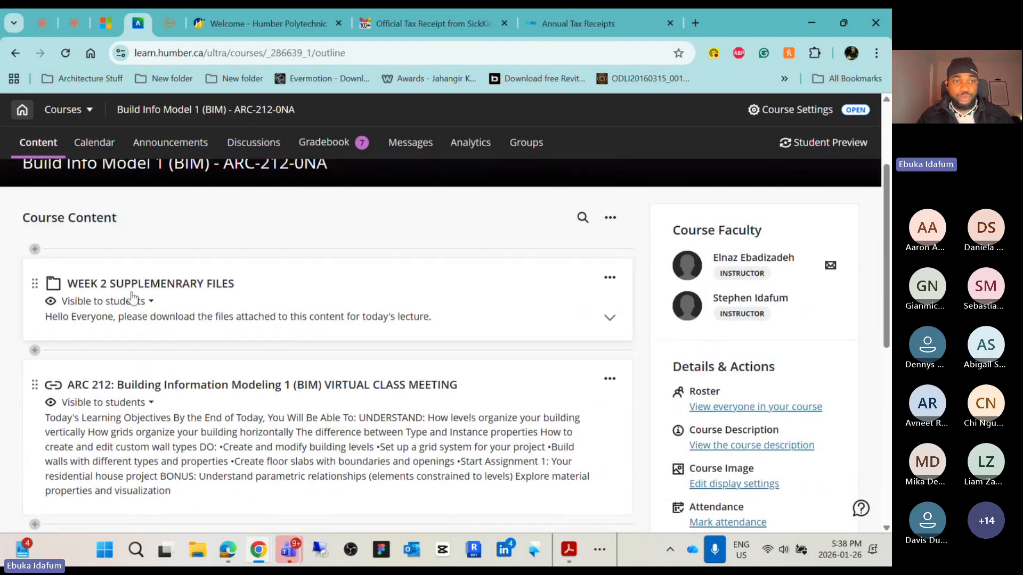
pyautogui.click(611, 317)
# Open File Explorer and move its window off the shared screen
pyautogui.scroll(-1, 261, 373)
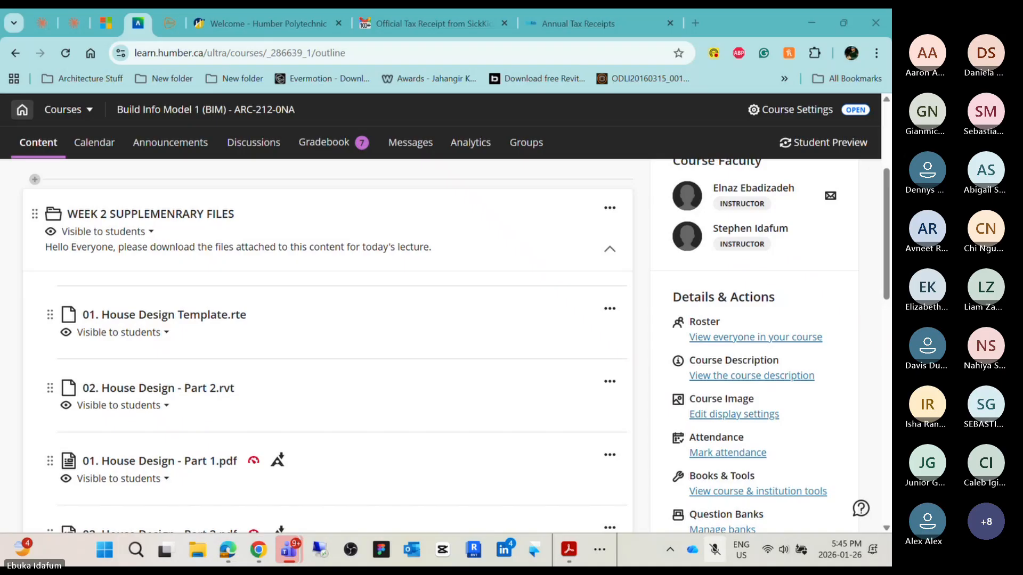
pyautogui.moveTo(248, 551)
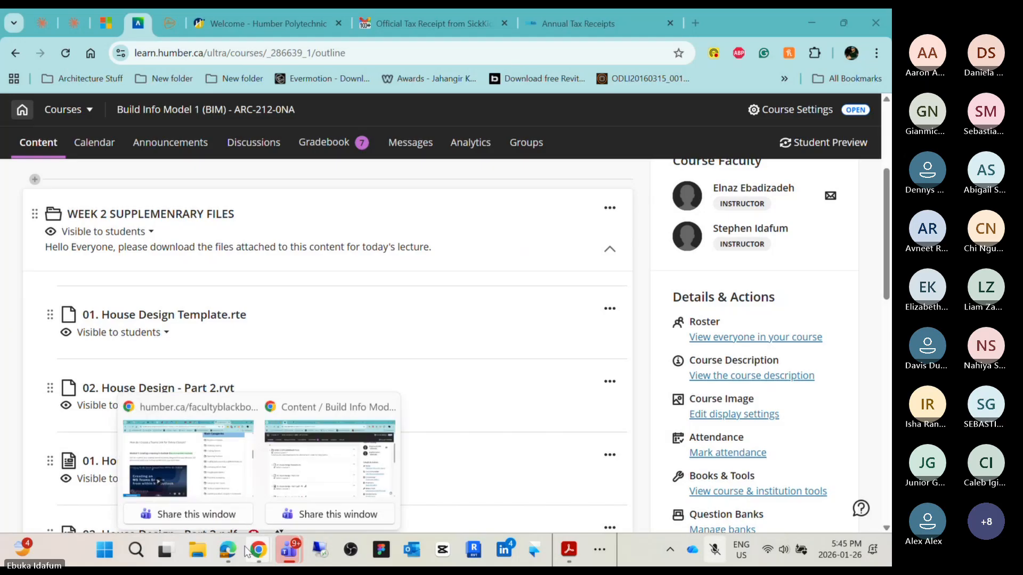
pyautogui.click(197, 554)
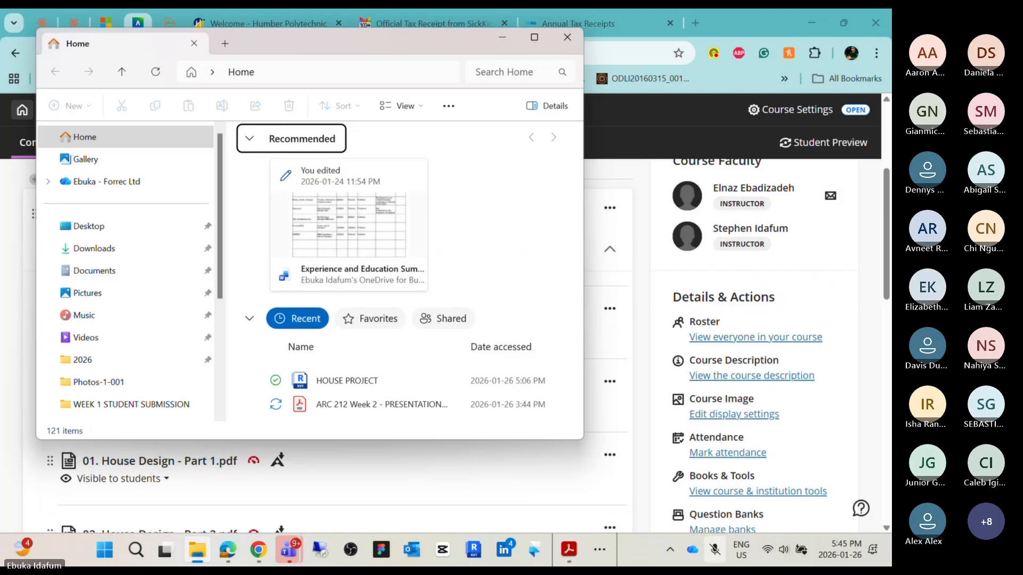
pyautogui.moveTo(407, 42); pyautogui.dragTo(0, 198)
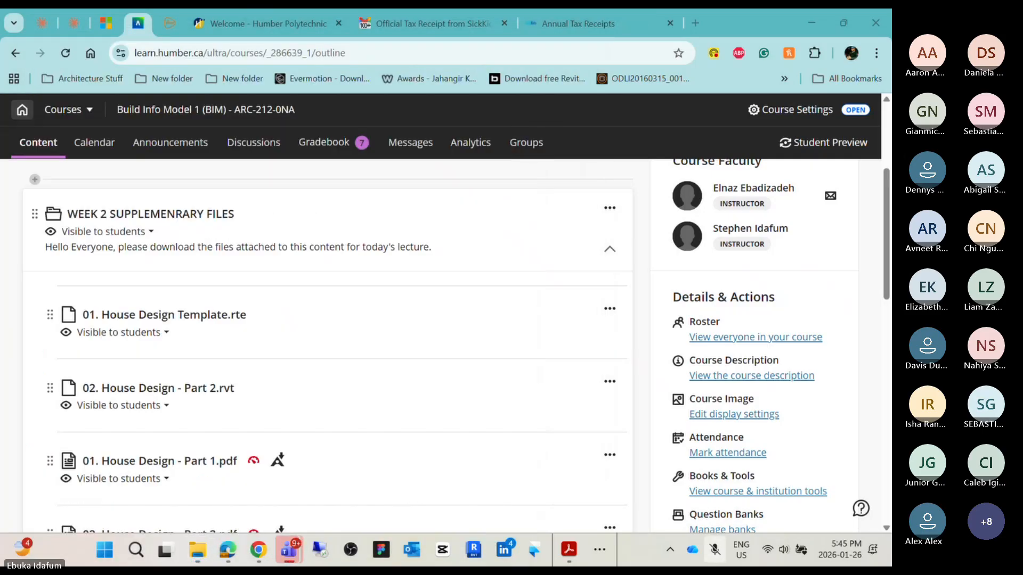
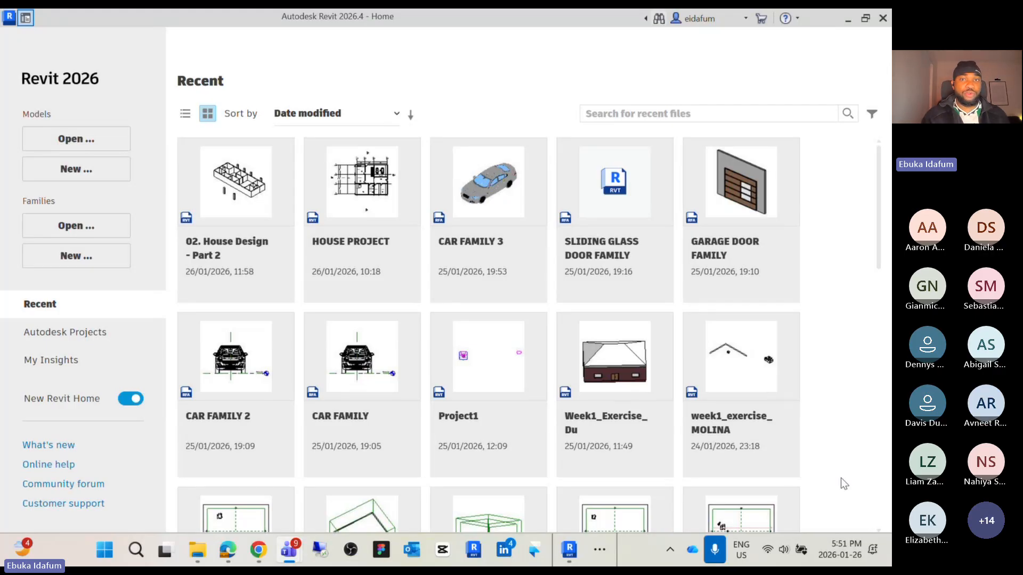
# Switch to the browser's course Content page and expand the WEEK 2 SUPPLEMENRARY FILES folder to review its files
pyautogui.click(485, 68)
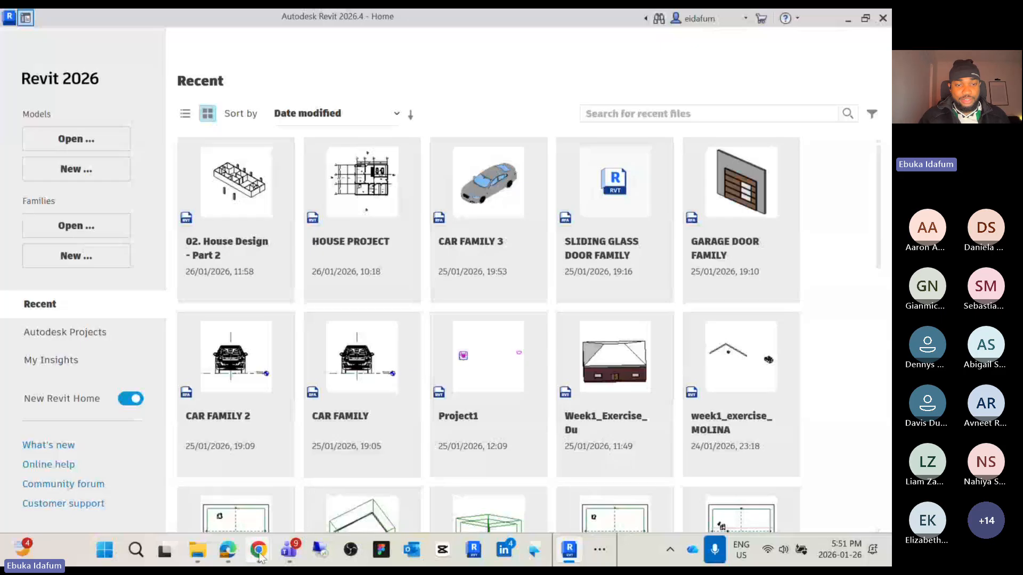
pyautogui.moveTo(259, 550)
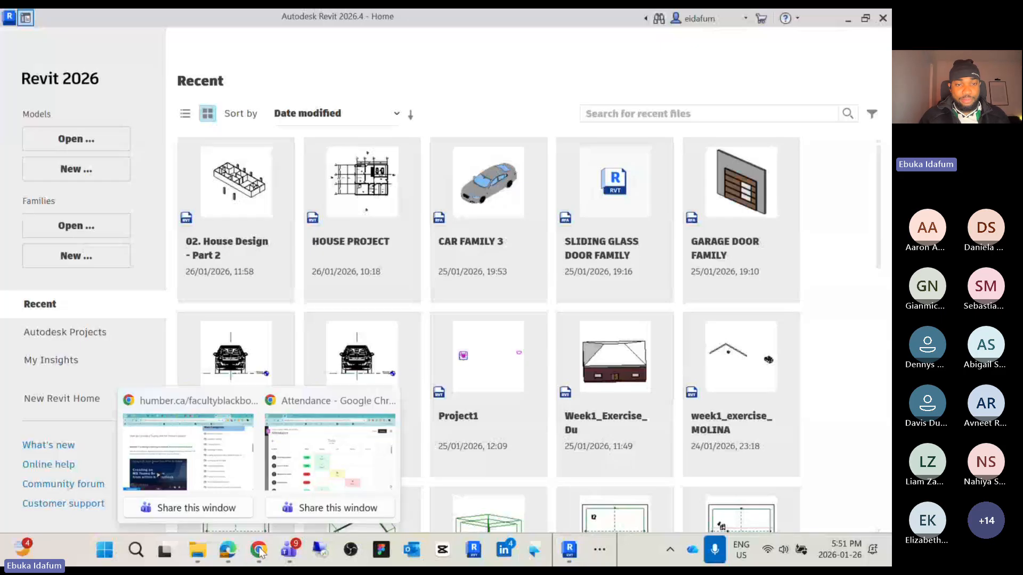
pyautogui.click(212, 474)
pyautogui.click(35, 142)
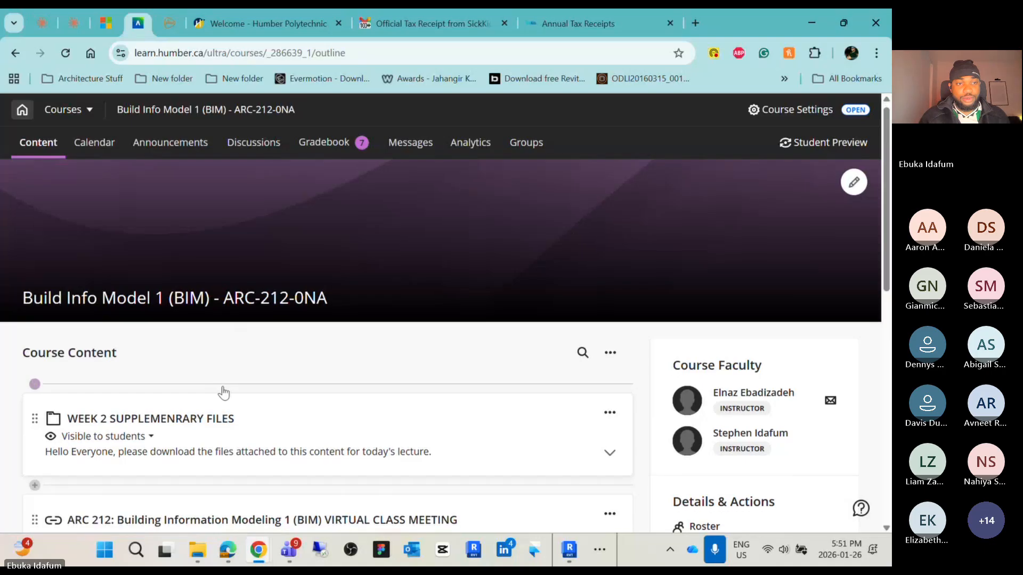
pyautogui.scroll(-4, 222, 393)
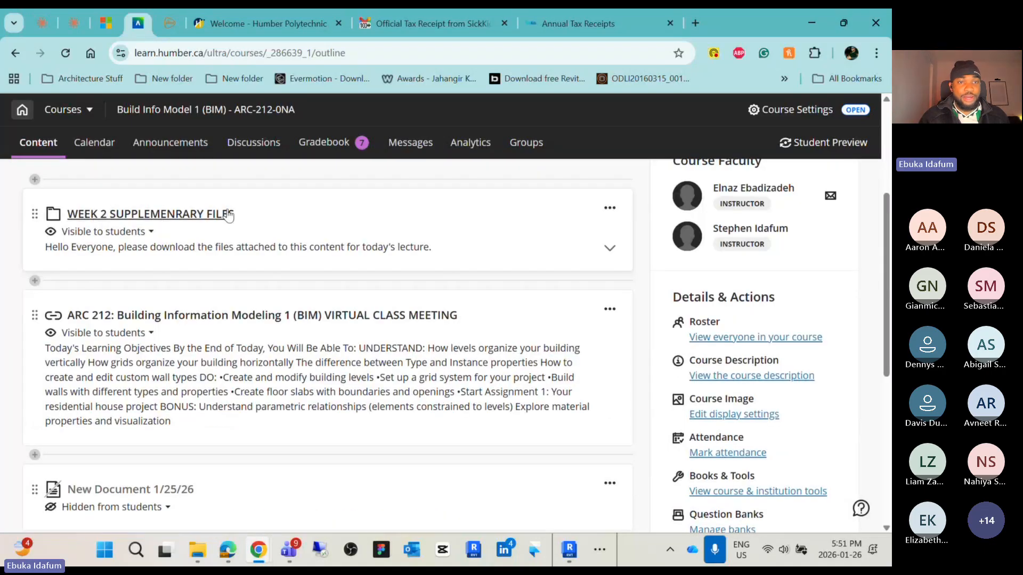
pyautogui.click(610, 248)
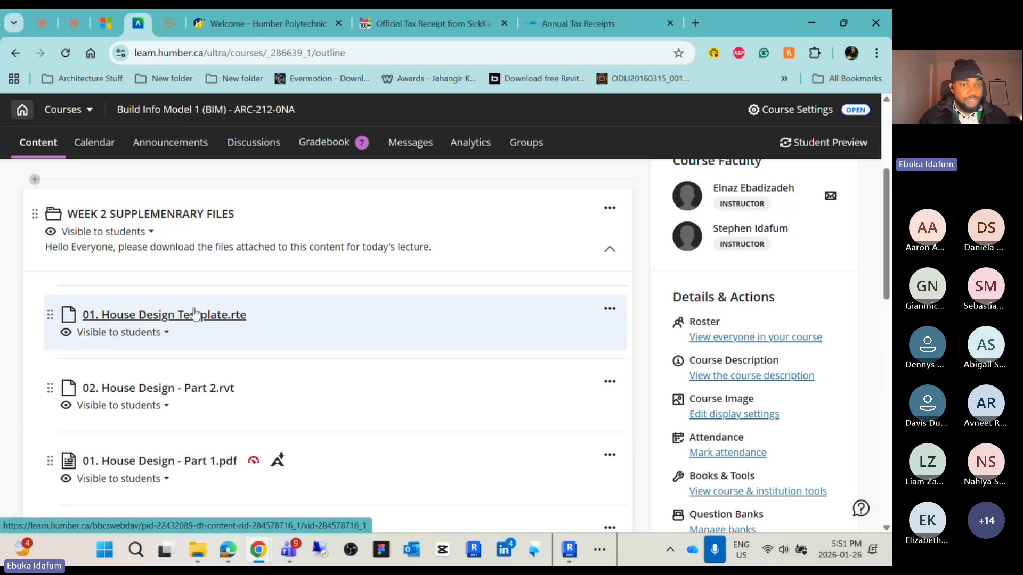
pyautogui.scroll(-3, 195, 314)
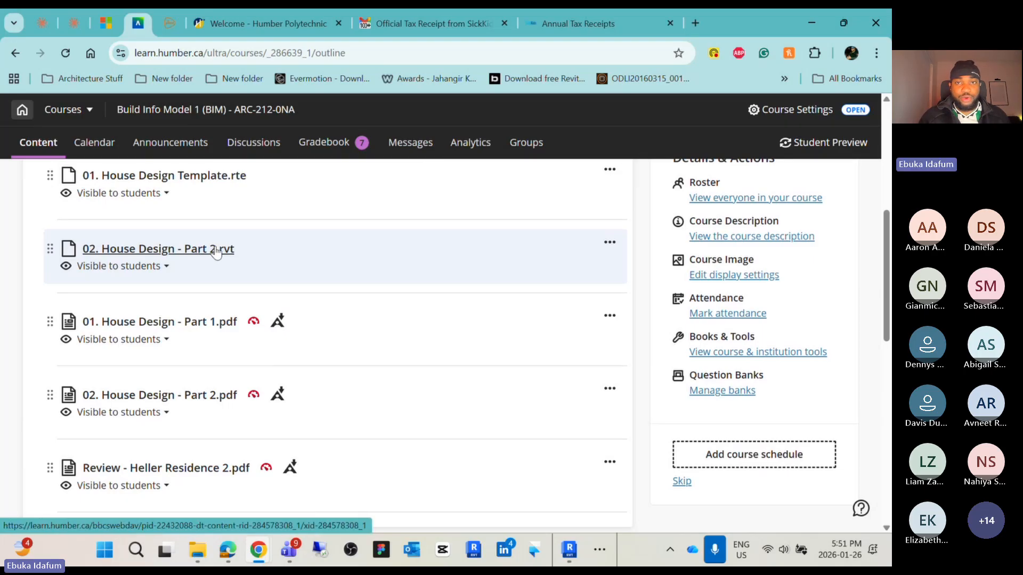
pyautogui.click(810, 24)
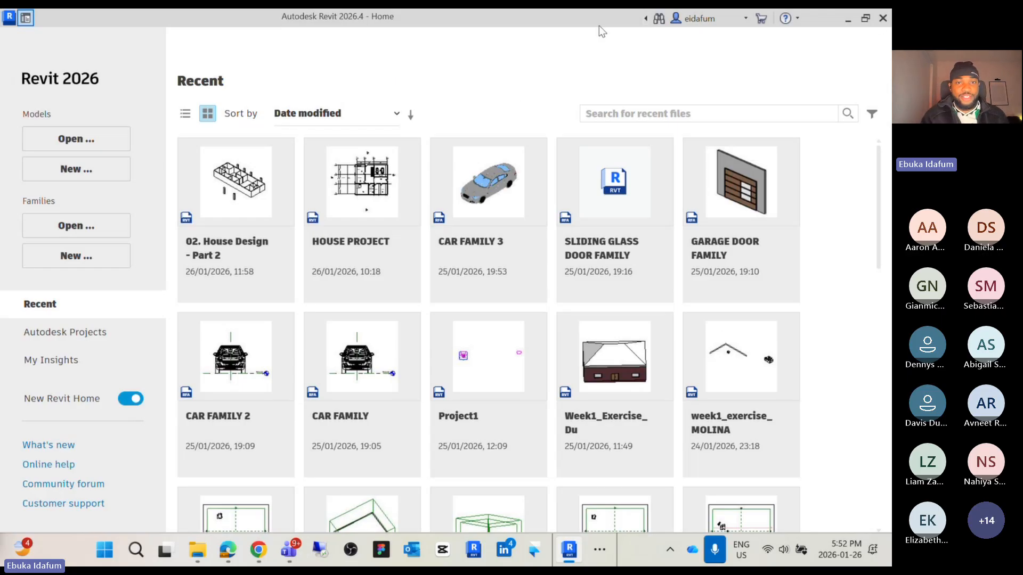
# Review the files listed in the WEEK 2 SUPPLEMENRARY FILES folder on the course Content page
pyautogui.scroll(-5, 538, 503)
pyautogui.scroll(4, 538, 503)
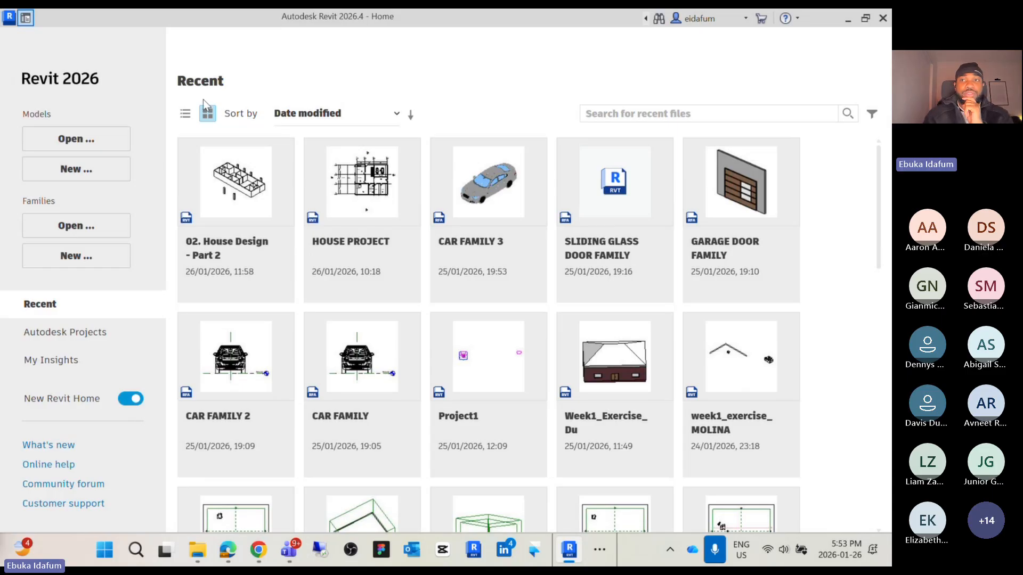
pyautogui.click(854, 22)
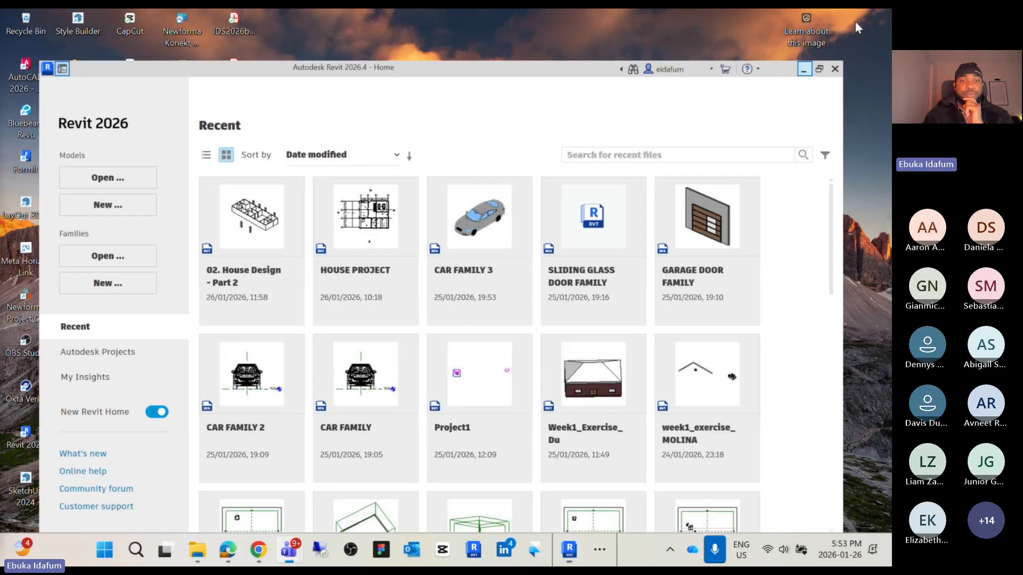
pyautogui.moveTo(258, 557)
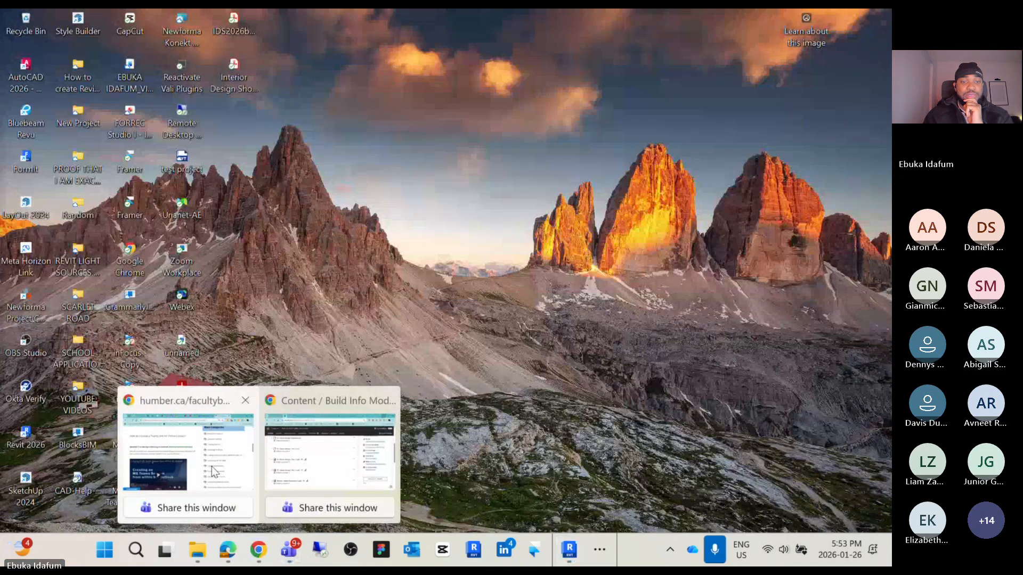
pyautogui.click(321, 442)
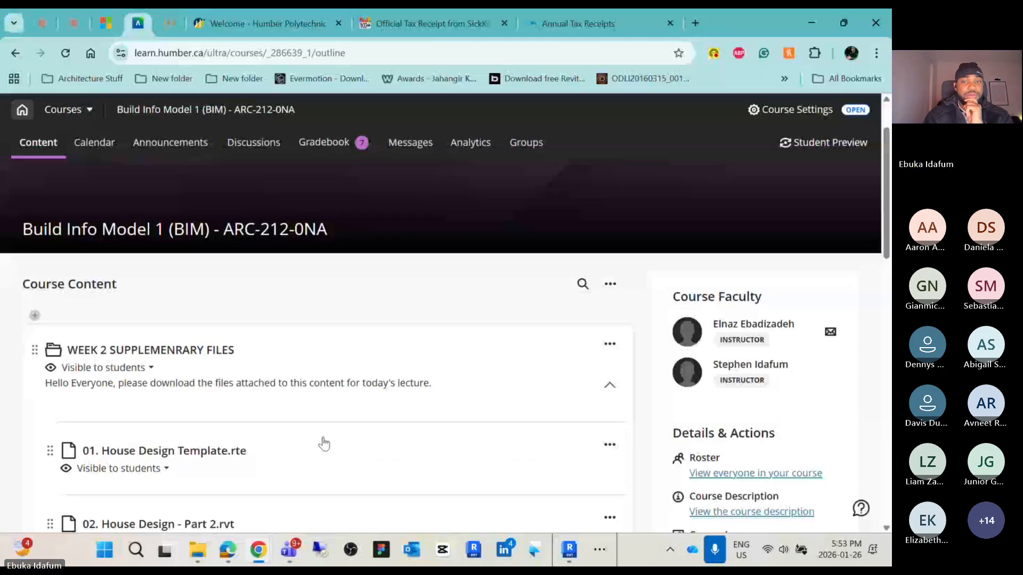
pyautogui.scroll(-3, 611, 249)
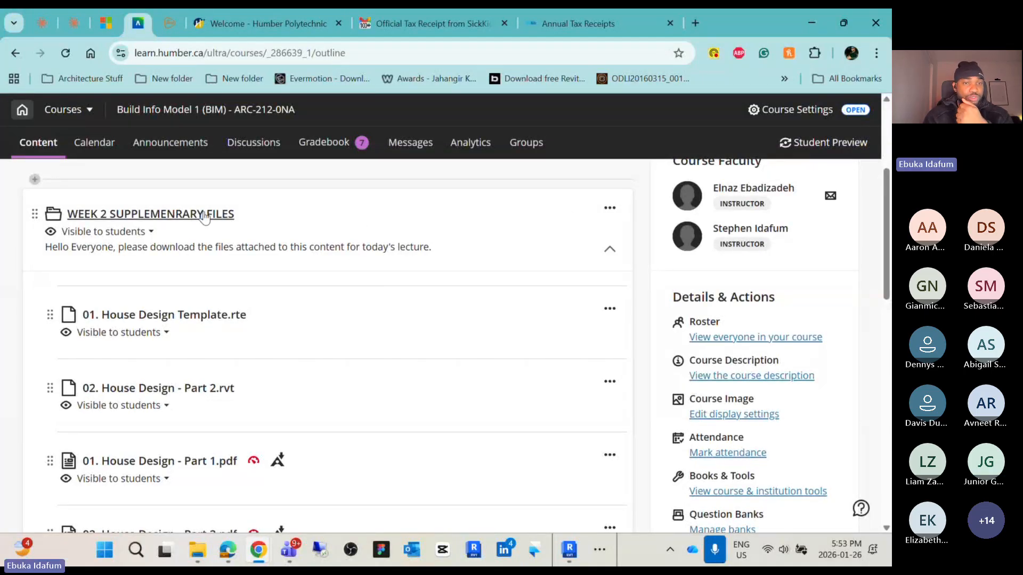
pyautogui.scroll(-1, 176, 221)
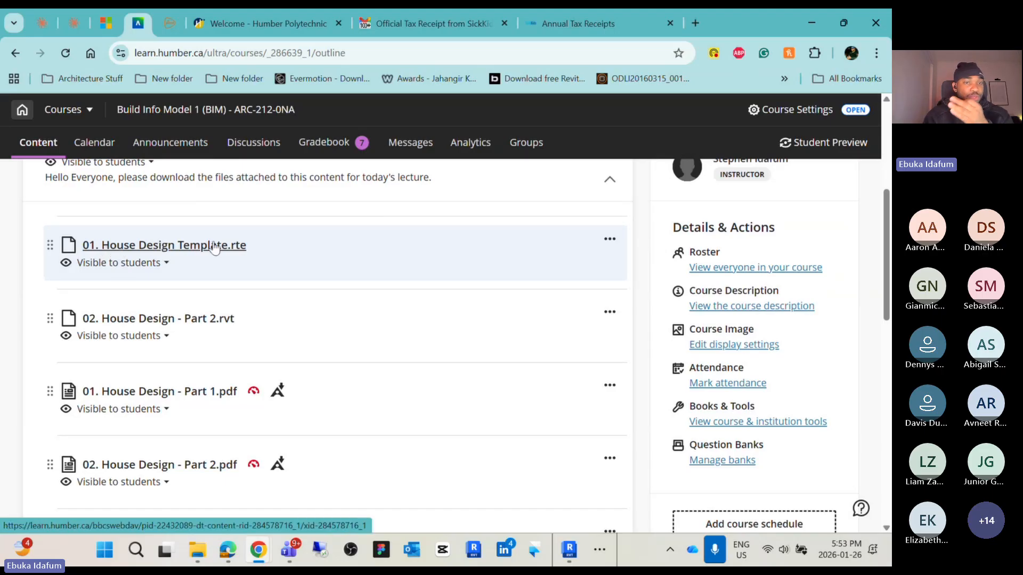
pyautogui.scroll(-1, 216, 248)
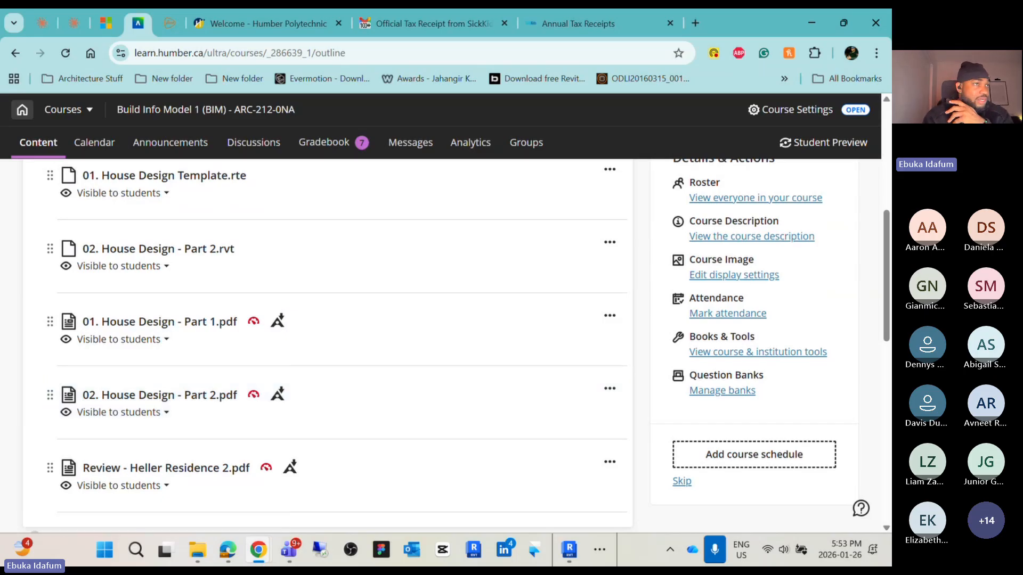
pyautogui.scroll(1, 160, 224)
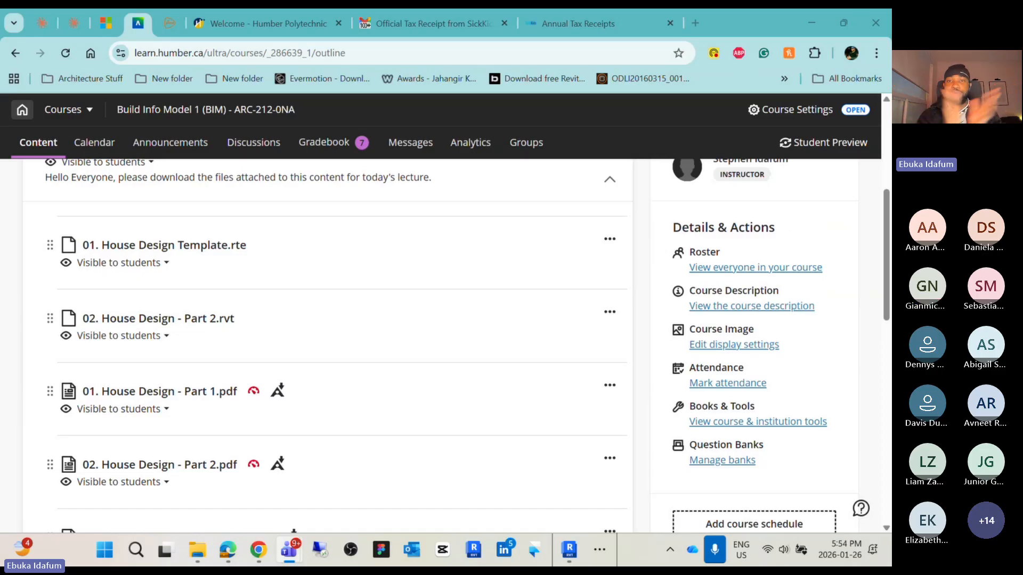
pyautogui.click(824, 23)
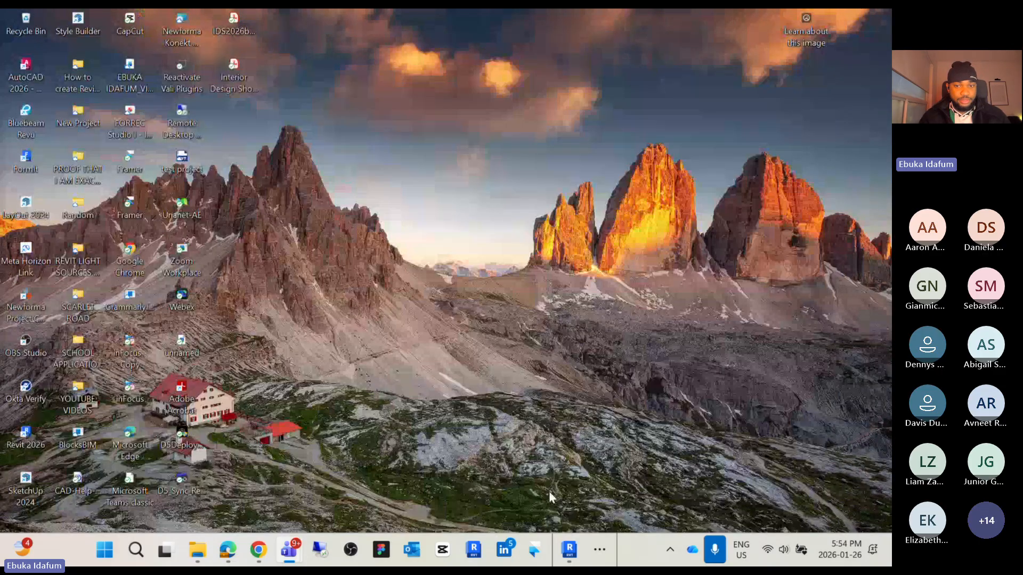
pyautogui.click(569, 549)
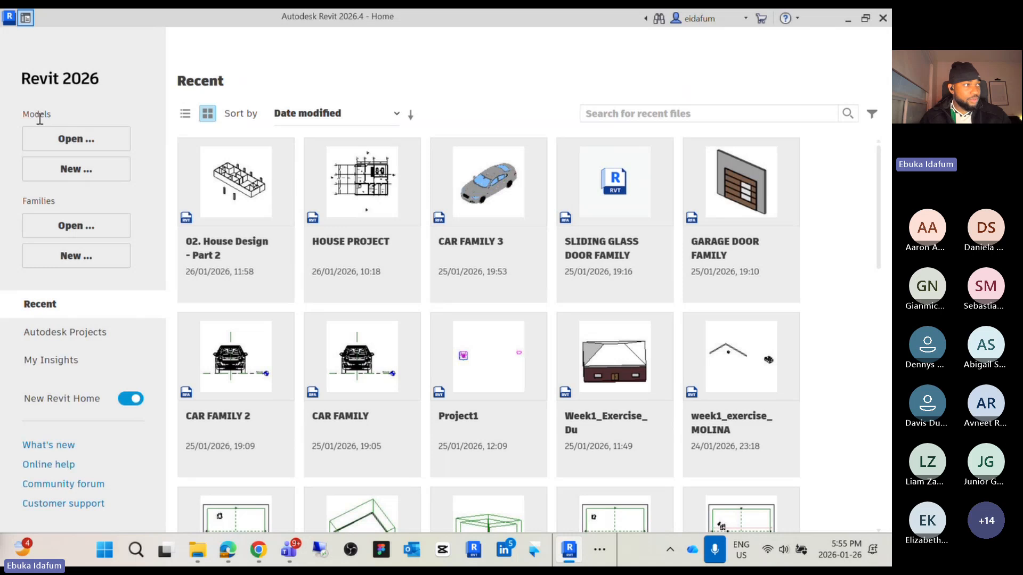
pyautogui.click(90, 139)
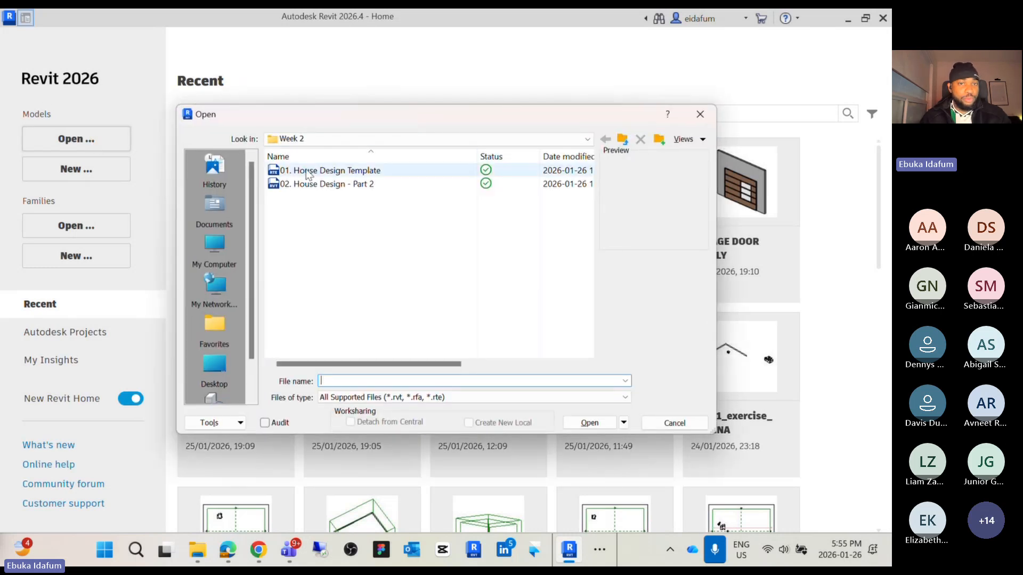
pyautogui.click(334, 173)
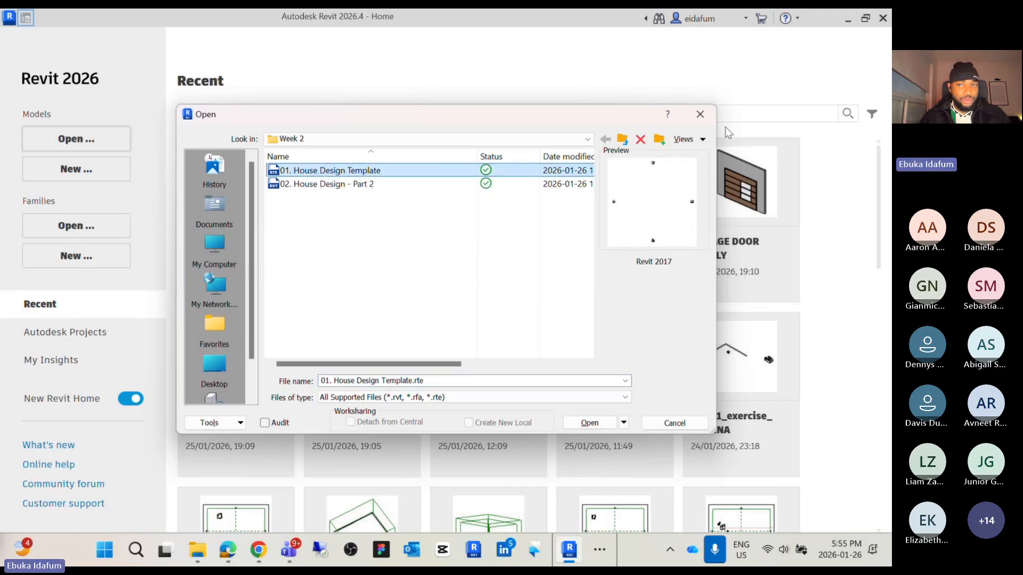
pyautogui.click(700, 114)
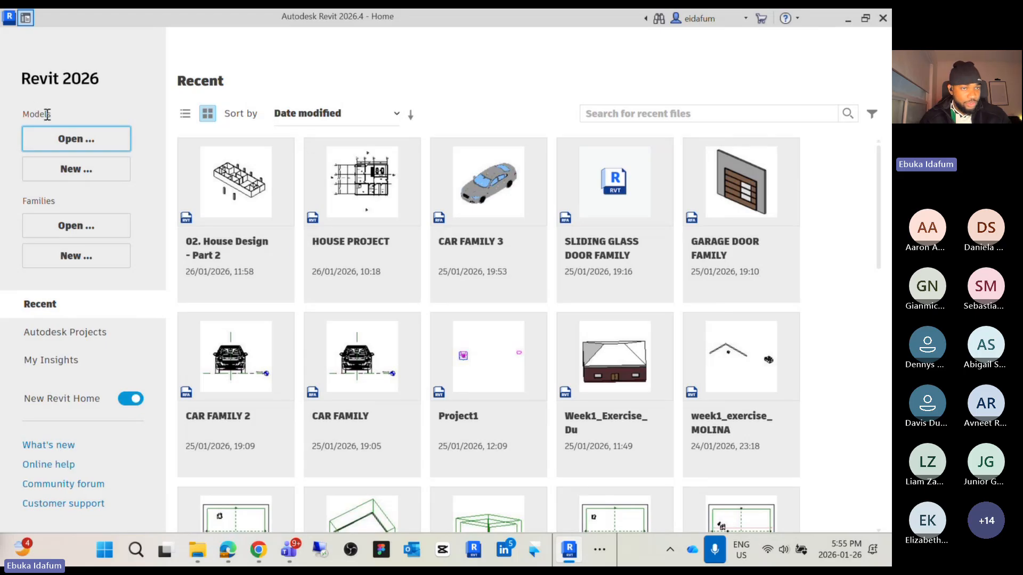
# Open the 01. House Design Template.rte file from the Week 2 folder
pyautogui.click(85, 139)
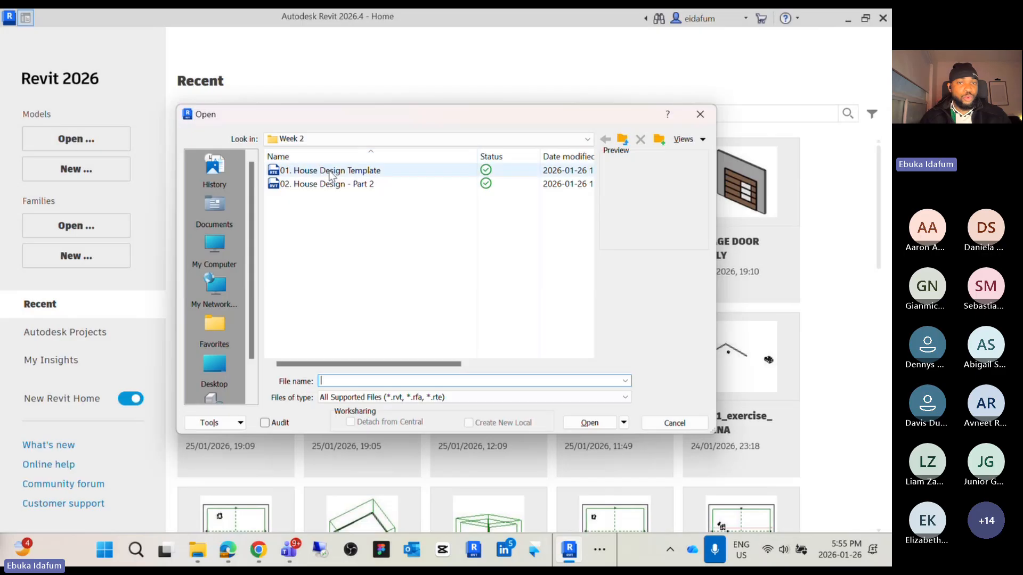
pyautogui.click(331, 174)
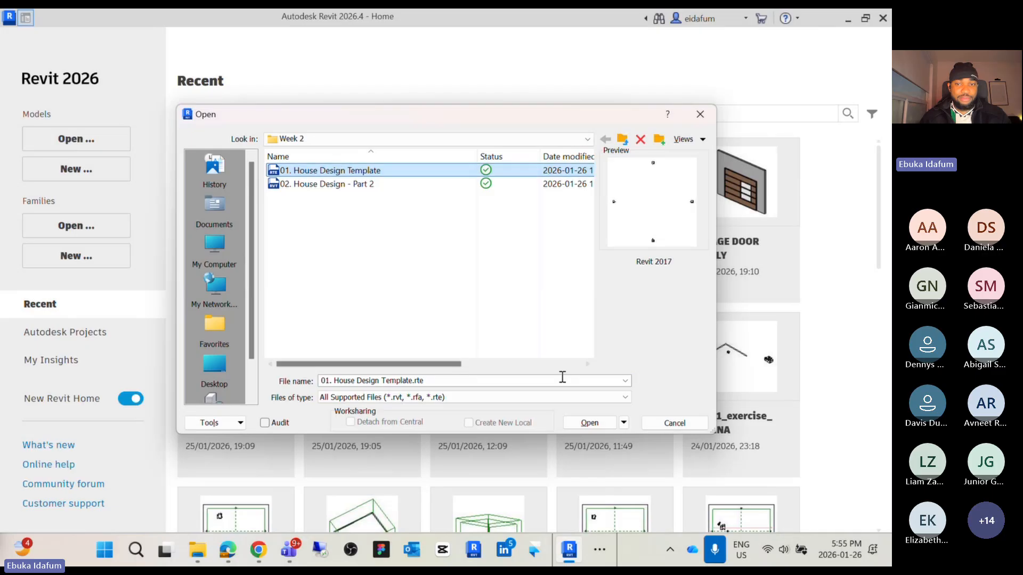
pyautogui.click(589, 423)
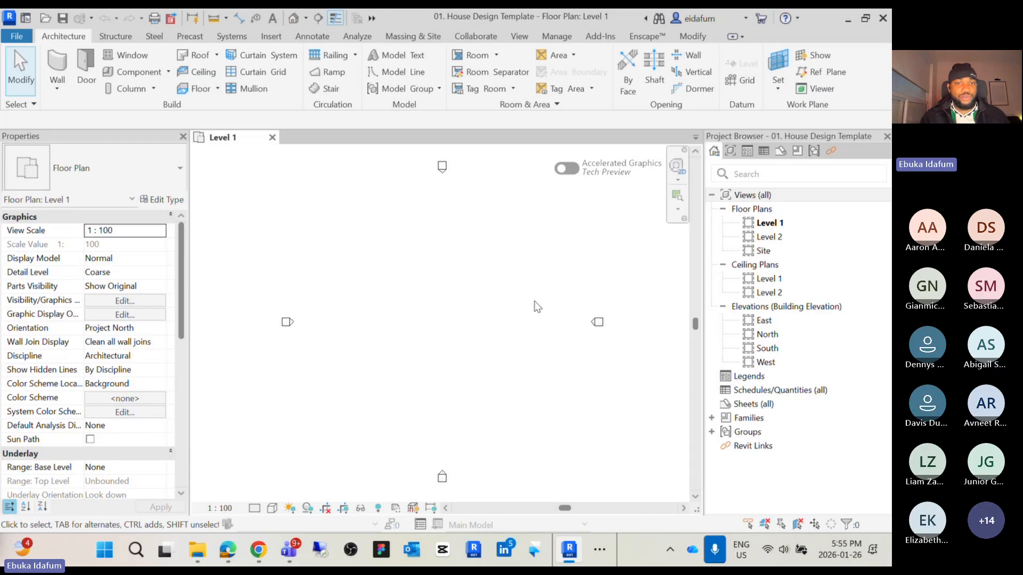
pyautogui.scroll(-2, 523, 343)
pyautogui.moveTo(523, 346); pyautogui.dragTo(486, 346, button='middle')
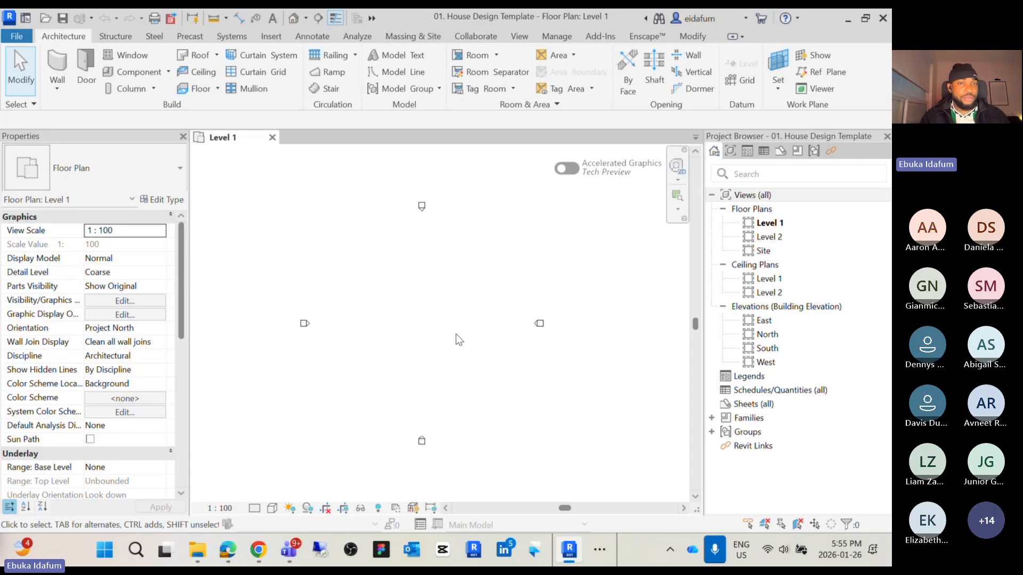
pyautogui.scroll(3, 379, 324)
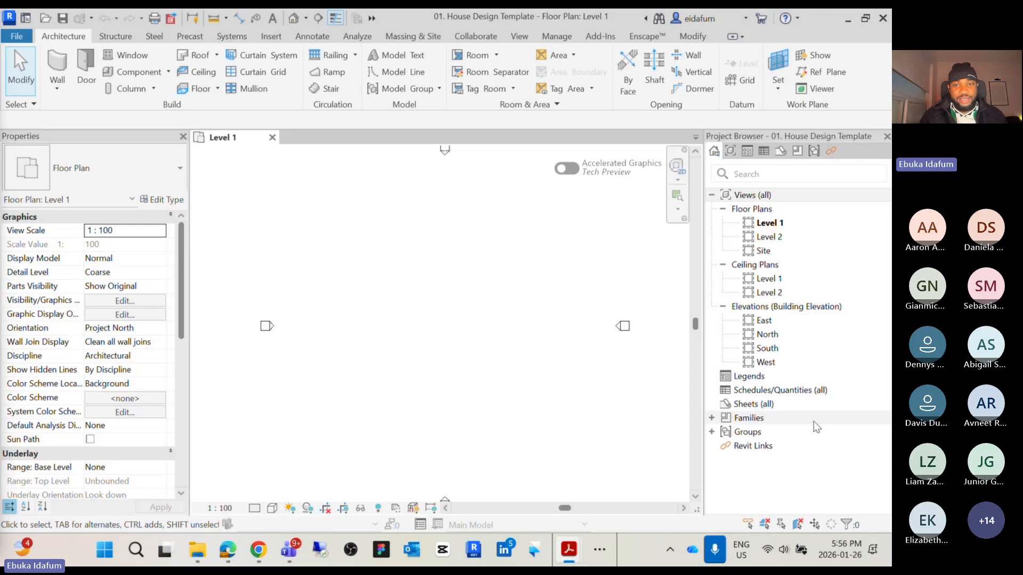
pyautogui.scroll(-2, 468, 348)
pyautogui.scroll(2, 470, 347)
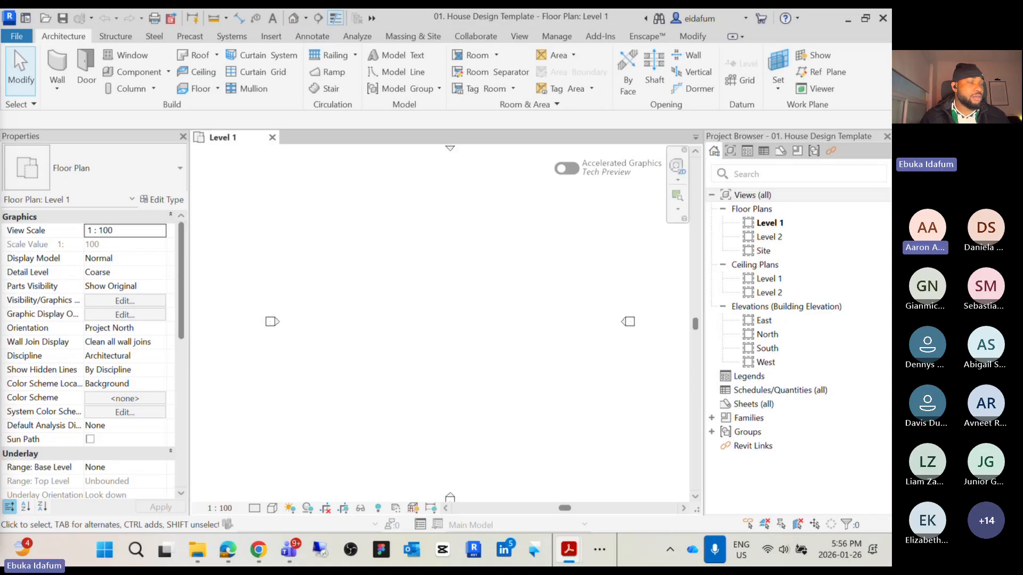
pyautogui.scroll(-3, 361, 326)
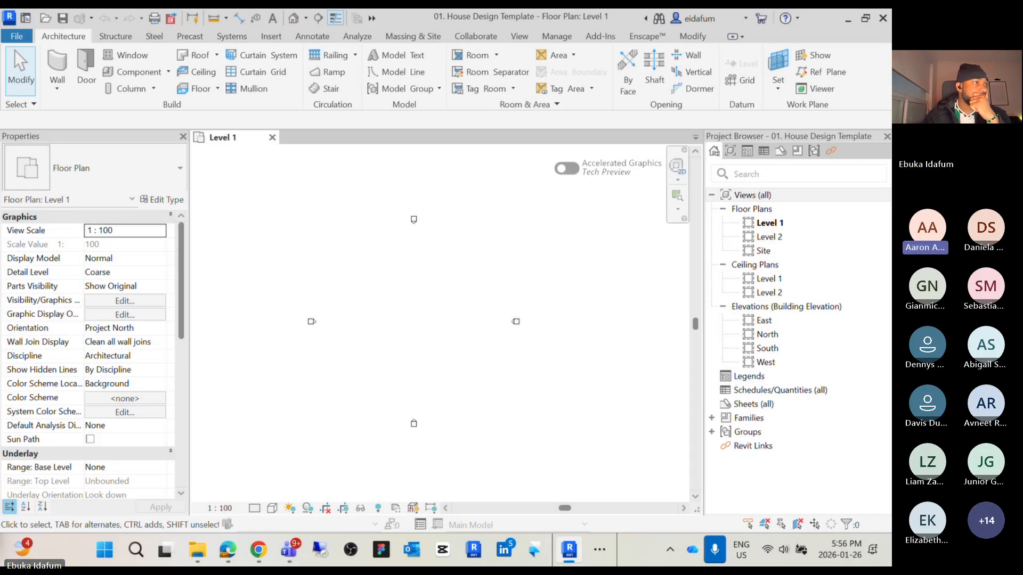
# Bring the meeting window forward to view the participant gallery, then move it off screen
pyautogui.moveTo(0, 131); pyautogui.dragTo(575, 80)
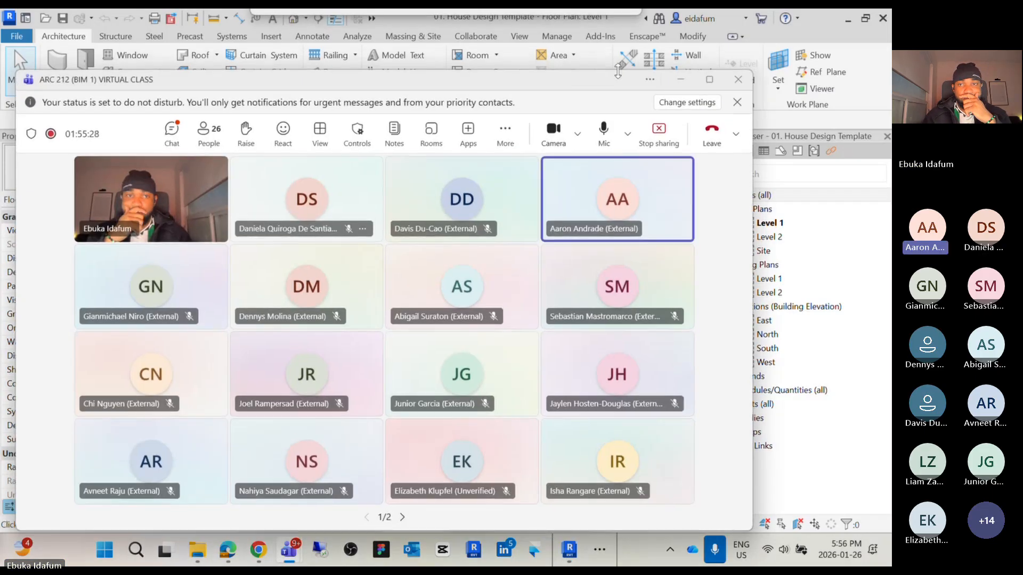
pyautogui.click(709, 79)
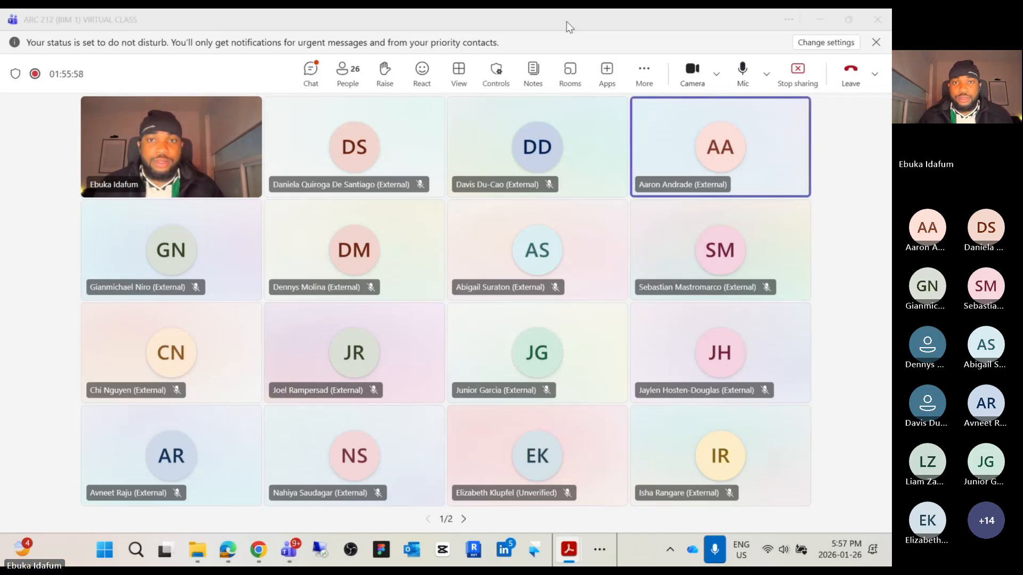
pyautogui.moveTo(576, 21); pyautogui.dragTo(0, 144)
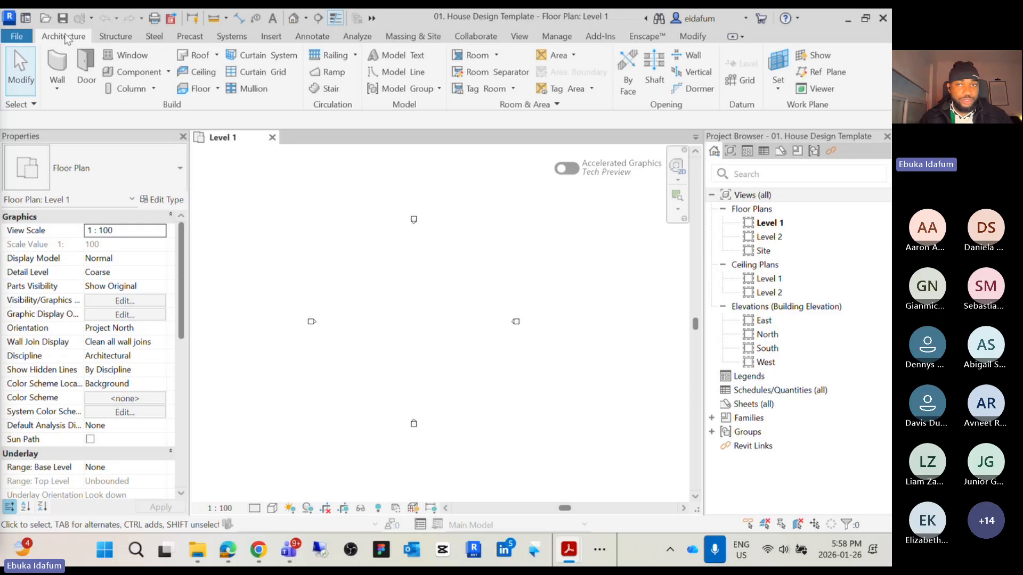
# Start the Grid tool in the Level 1 floor plan
pyautogui.click(744, 82)
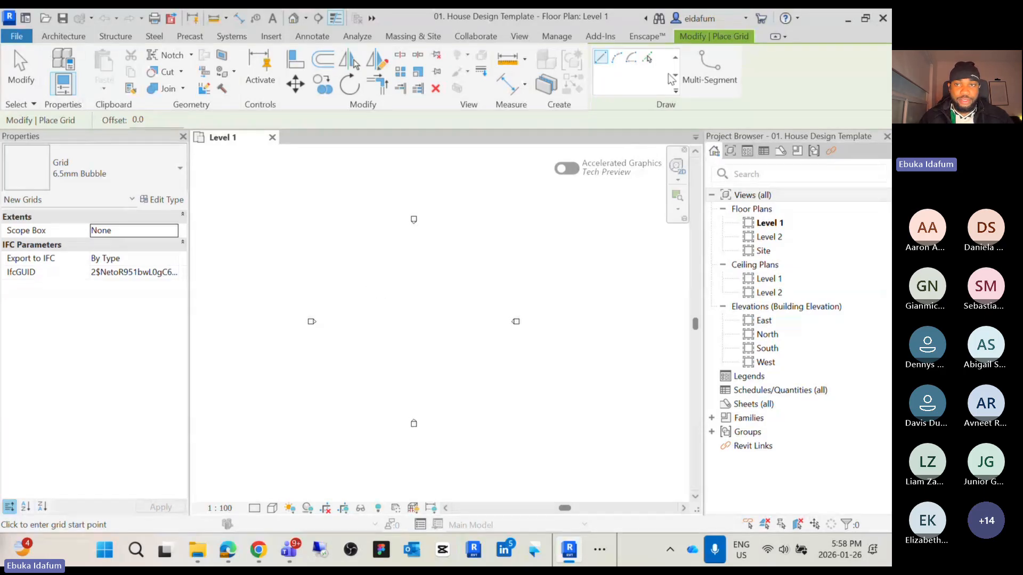
pyautogui.press('Escape')
pyautogui.press('Escape')
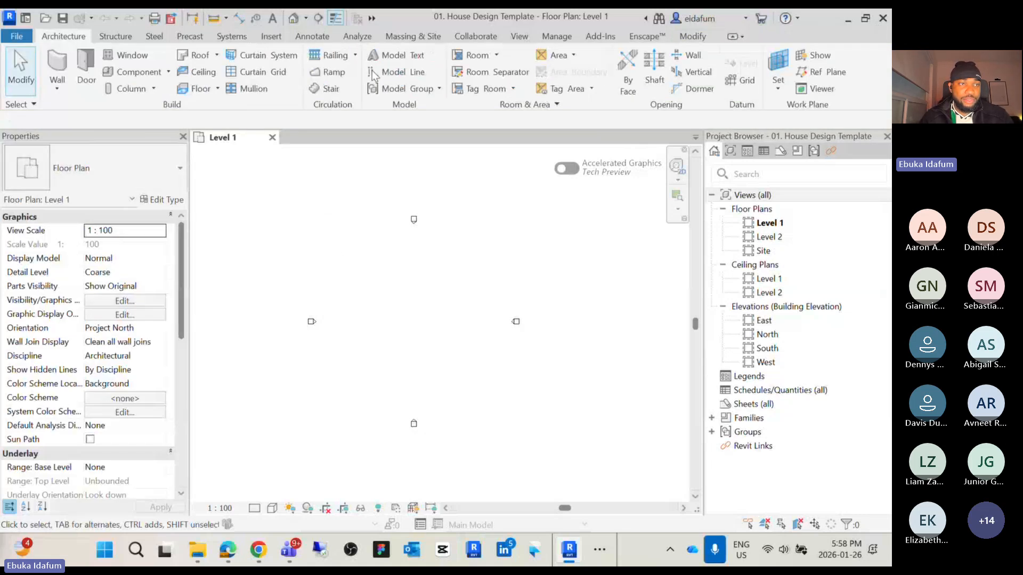
pyautogui.click(747, 78)
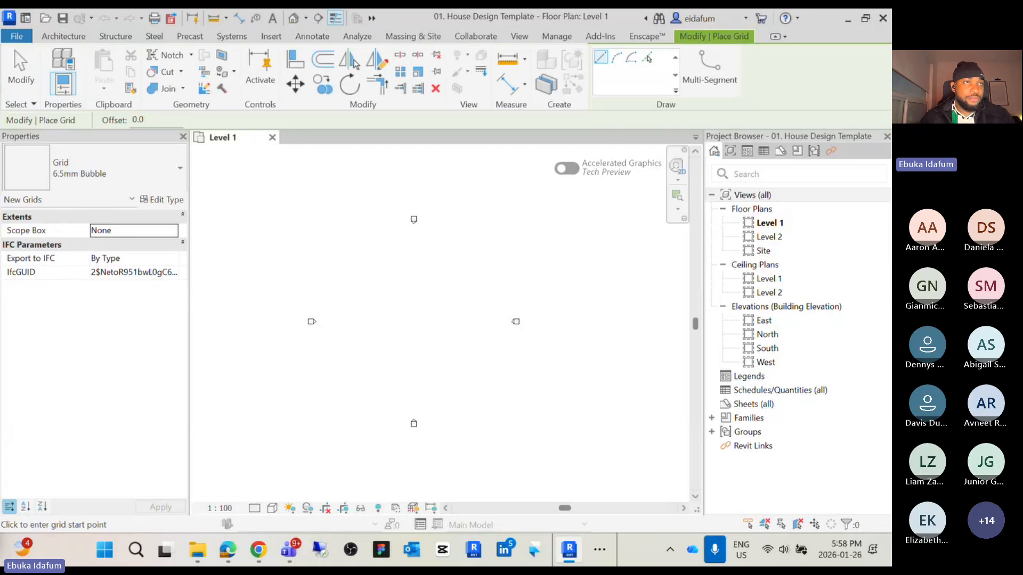
# Bring the House Design - Part 1 PDF forward and review its grid layout diagram
pyautogui.moveTo(0, 48); pyautogui.dragTo(615, 140)
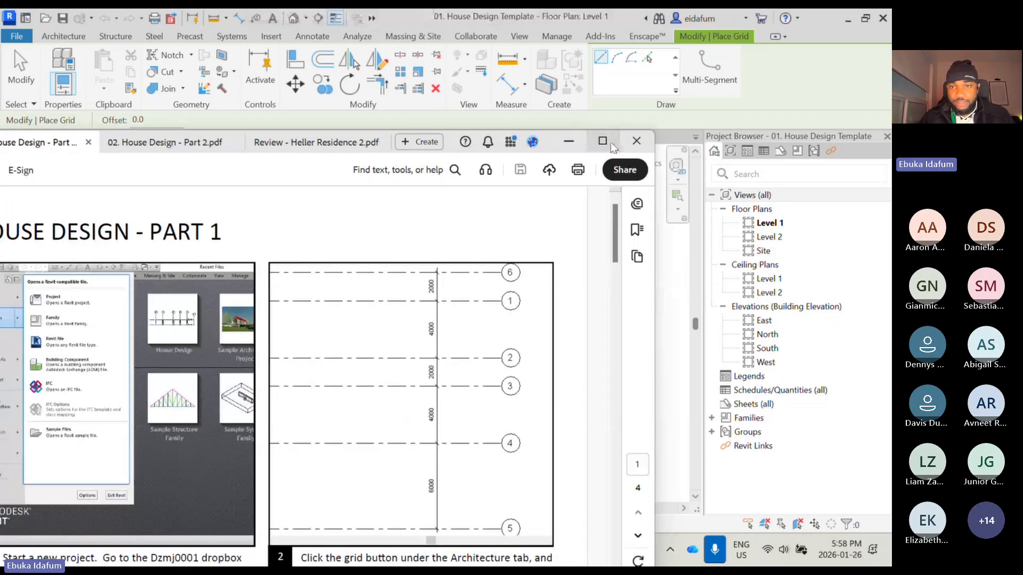
pyautogui.click(610, 143)
pyautogui.scroll(-1, 654, 213)
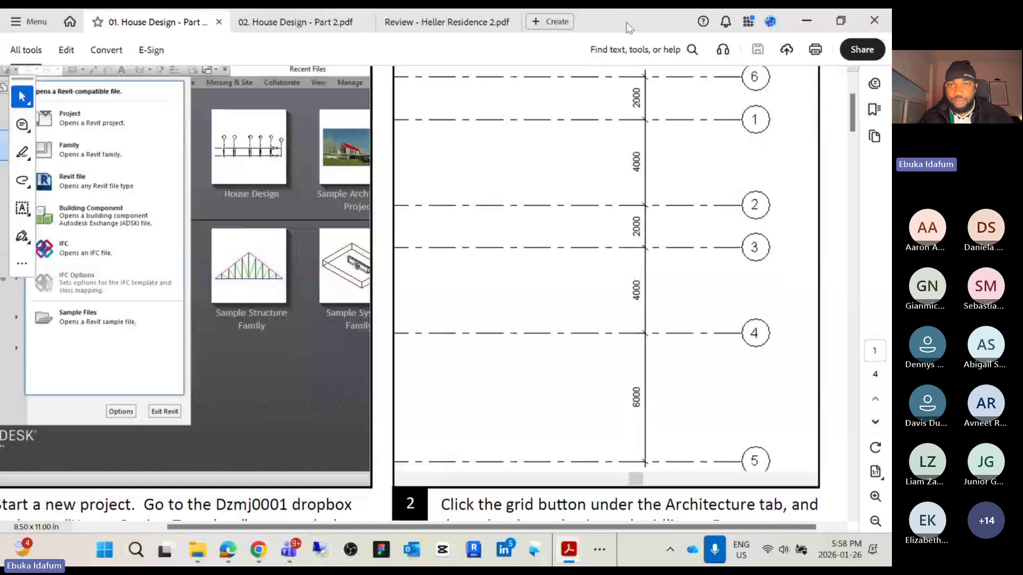
# Return to Revit and draw six horizontal grid lines stacked in the Level 1 floor plan
pyautogui.hotkey('alt', 'Tab')
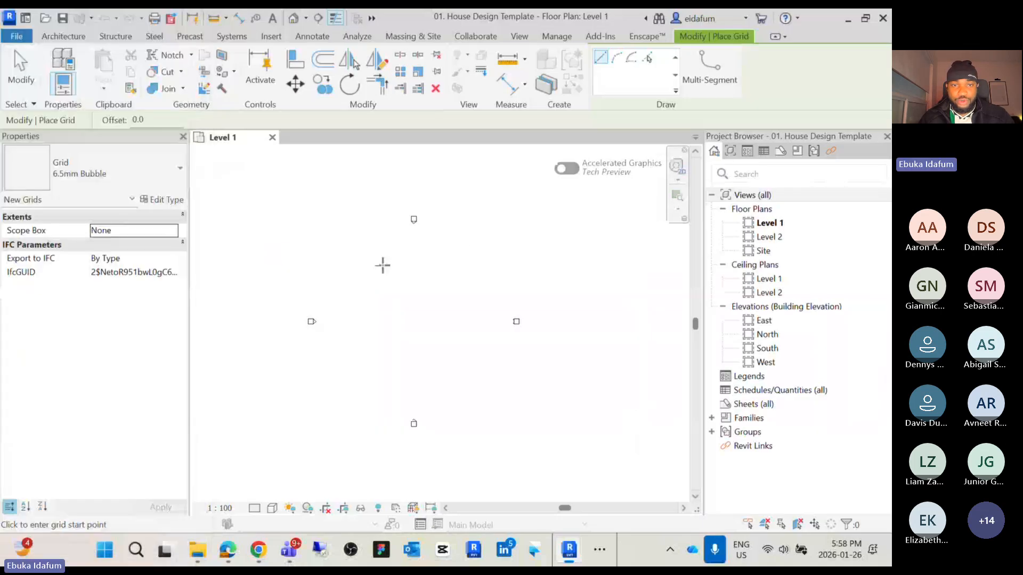
pyautogui.click(346, 251)
pyautogui.click(480, 250)
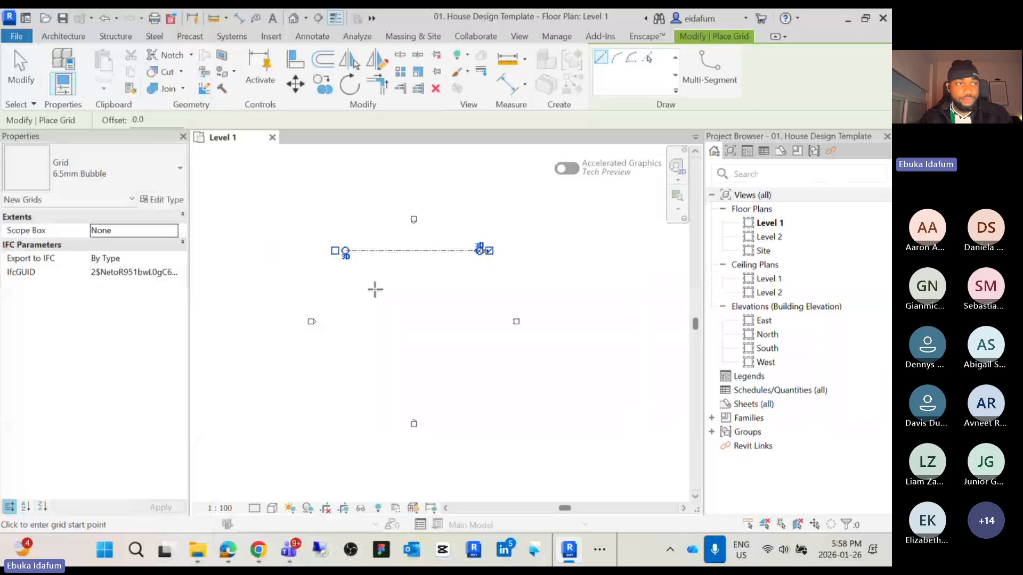
pyautogui.click(348, 278)
pyautogui.click(478, 278)
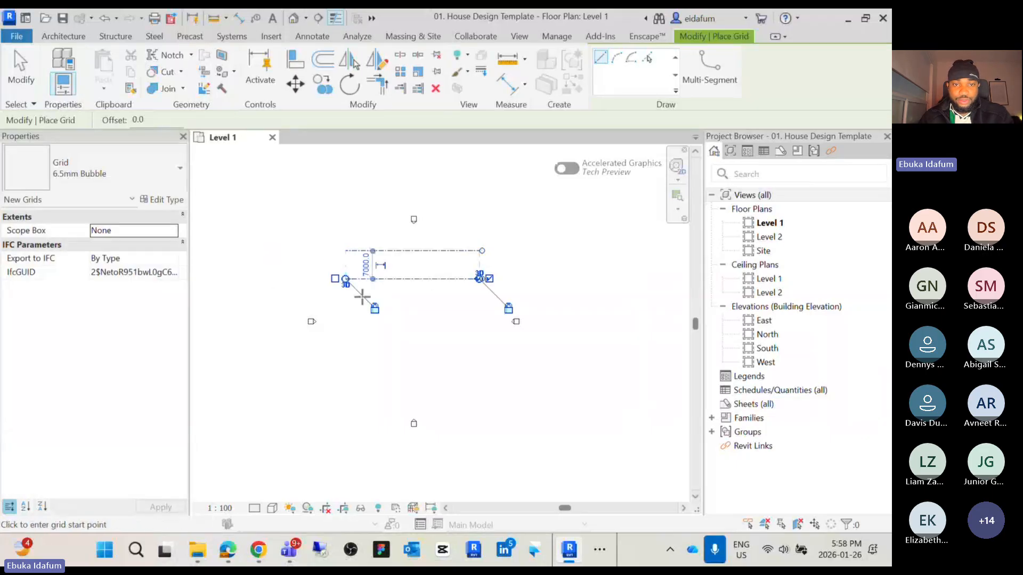
pyautogui.click(347, 298)
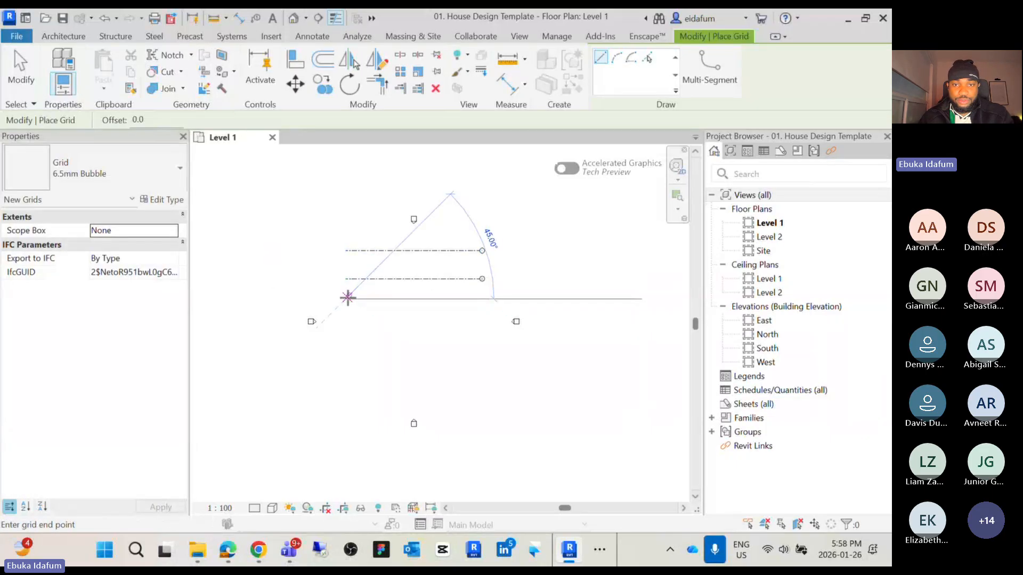
pyautogui.click(482, 299)
pyautogui.click(346, 319)
pyautogui.click(482, 318)
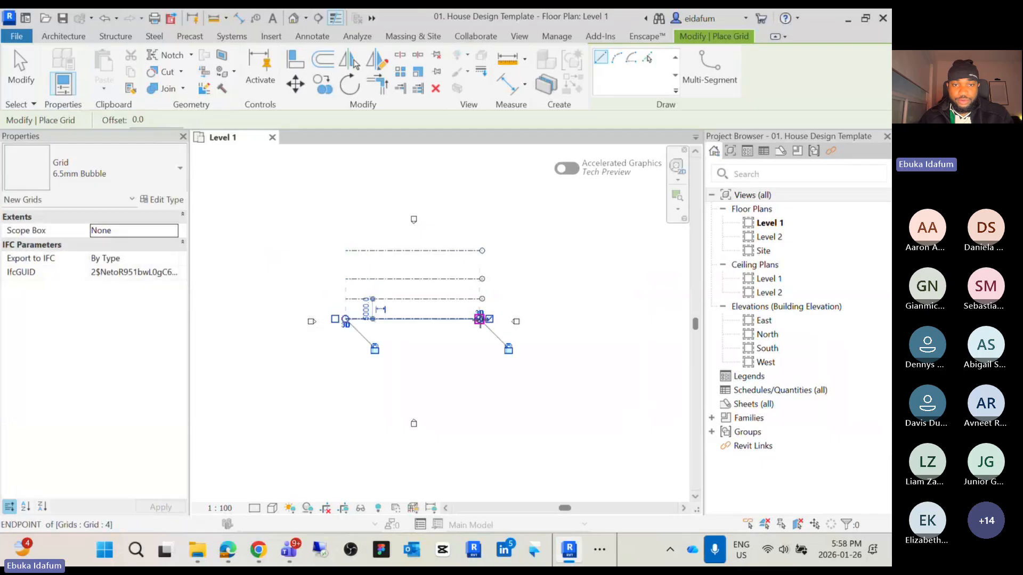
pyautogui.click(346, 335)
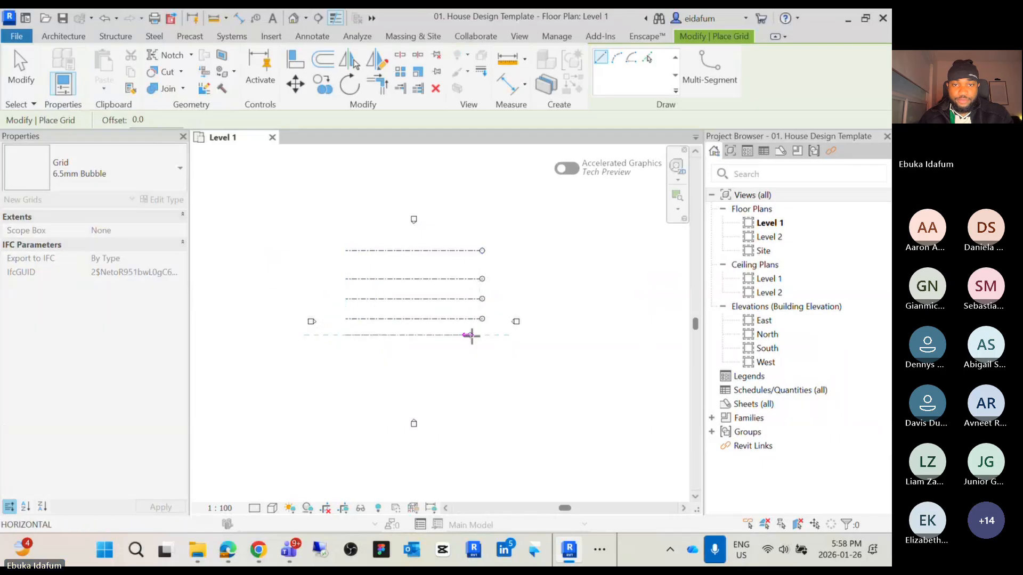
pyautogui.click(479, 335)
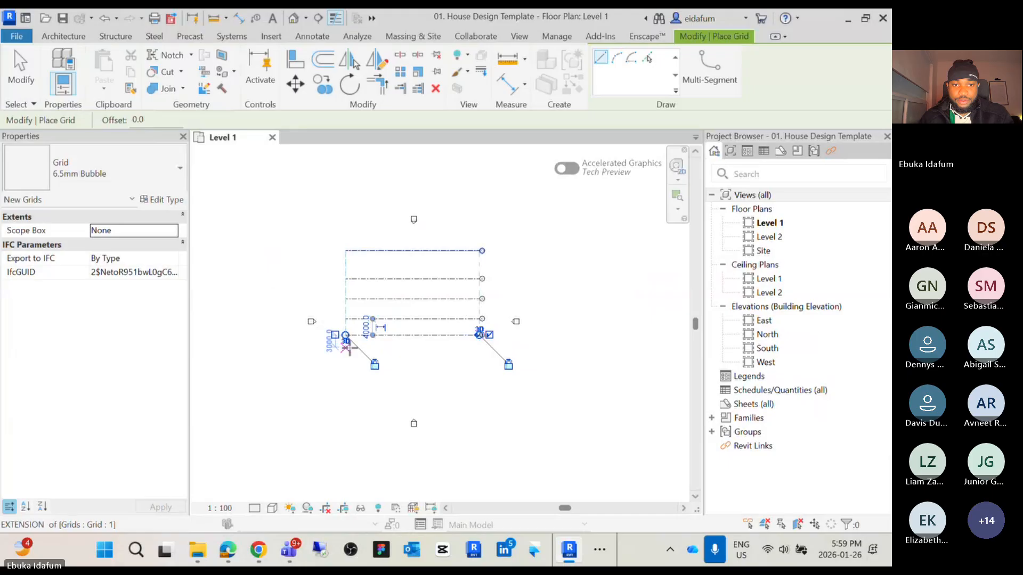
pyautogui.click(346, 355)
pyautogui.click(482, 354)
pyautogui.press('Escape')
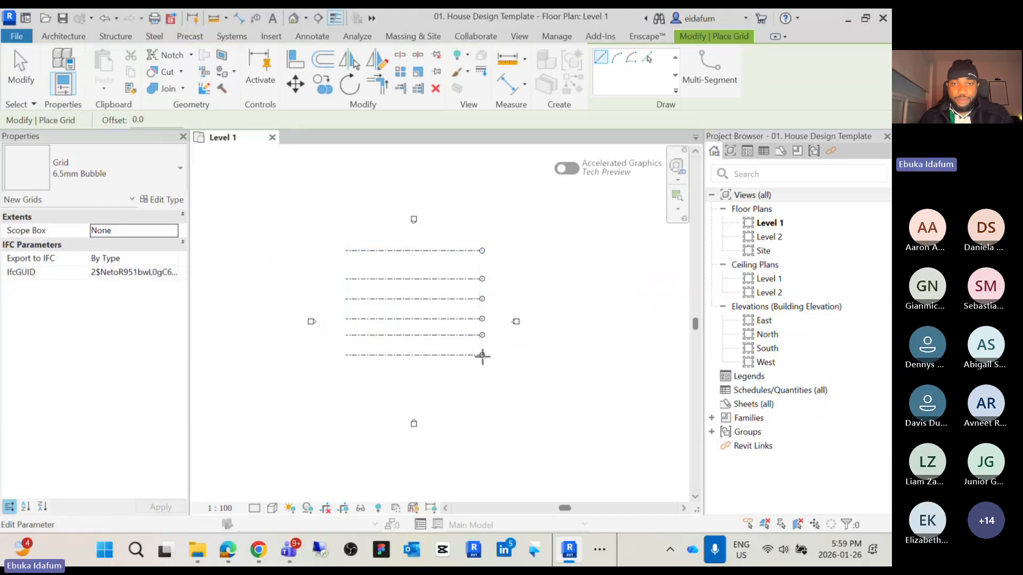
pyautogui.press('Escape')
# Select all the newly drawn grid lines and delete them
pyautogui.scroll(2, 481, 356)
pyautogui.moveTo(482, 356); pyautogui.dragTo(484, 406, button='middle')
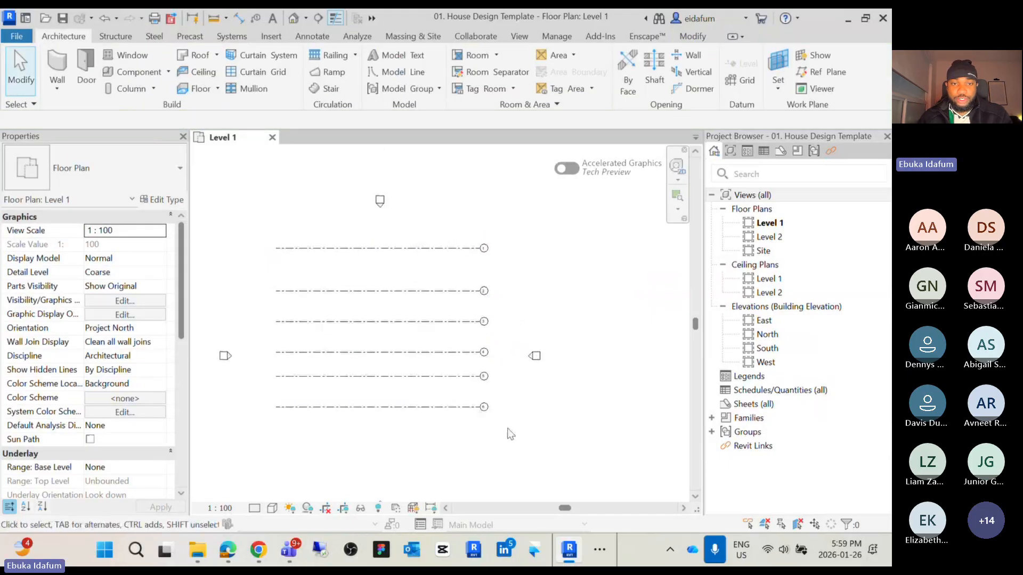
pyautogui.moveTo(288, 238); pyautogui.dragTo(354, 291)
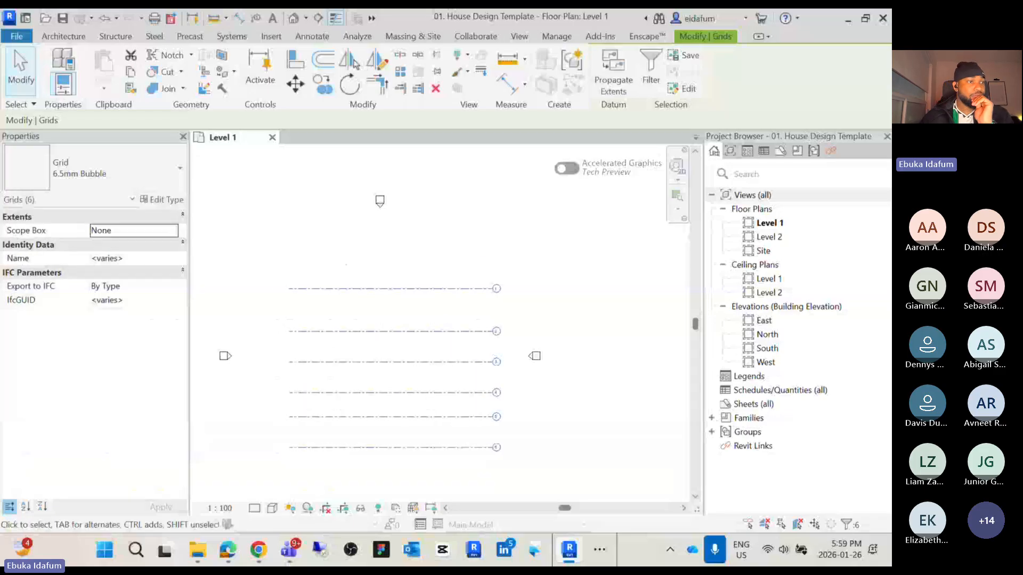
pyautogui.click(441, 320)
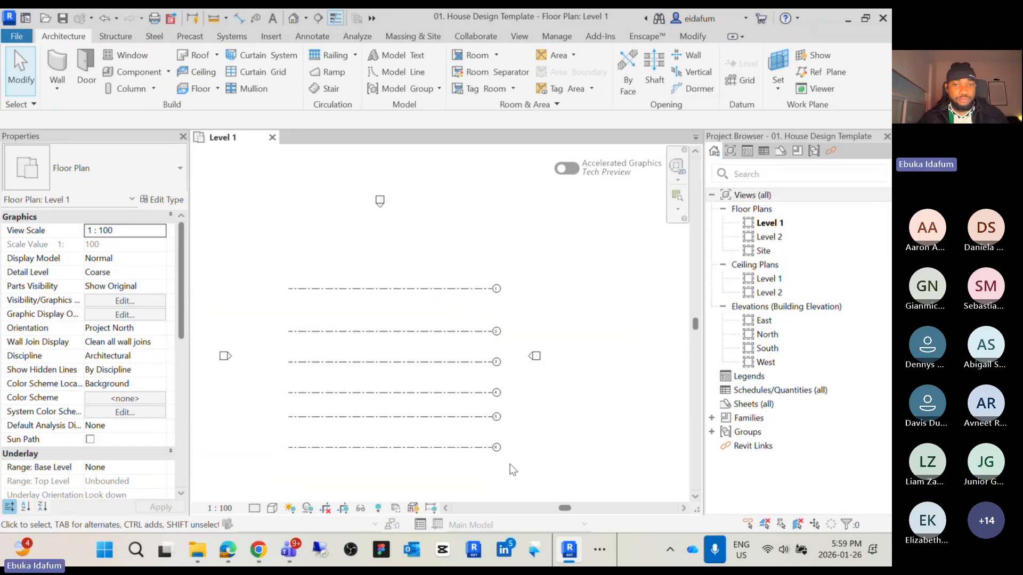
pyautogui.moveTo(512, 470); pyautogui.dragTo(277, 275)
pyautogui.press('Delete')
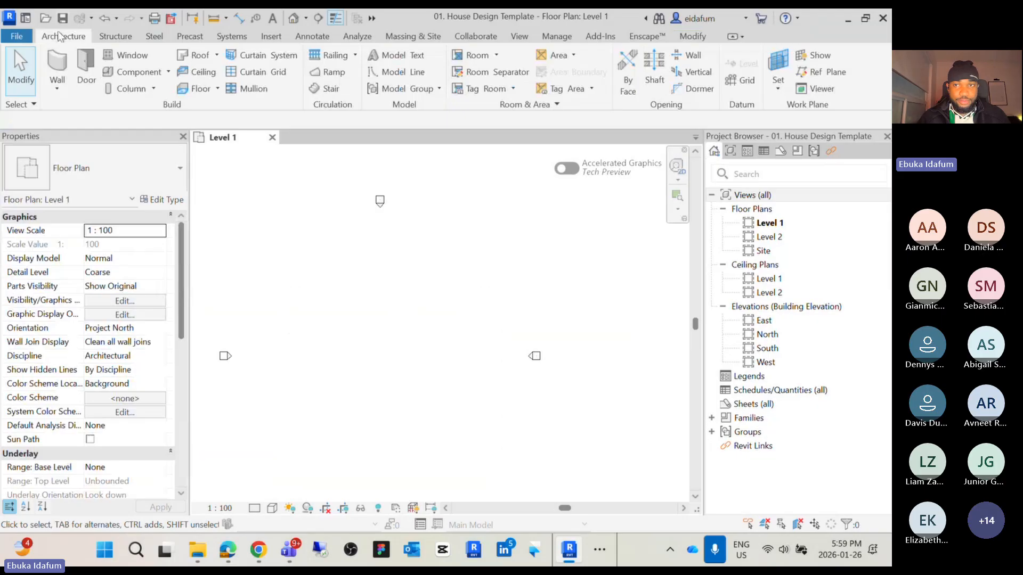
# Start the Grid tool again and draw two horizontal grid lines about 5000 mm apart
pyautogui.click(729, 79)
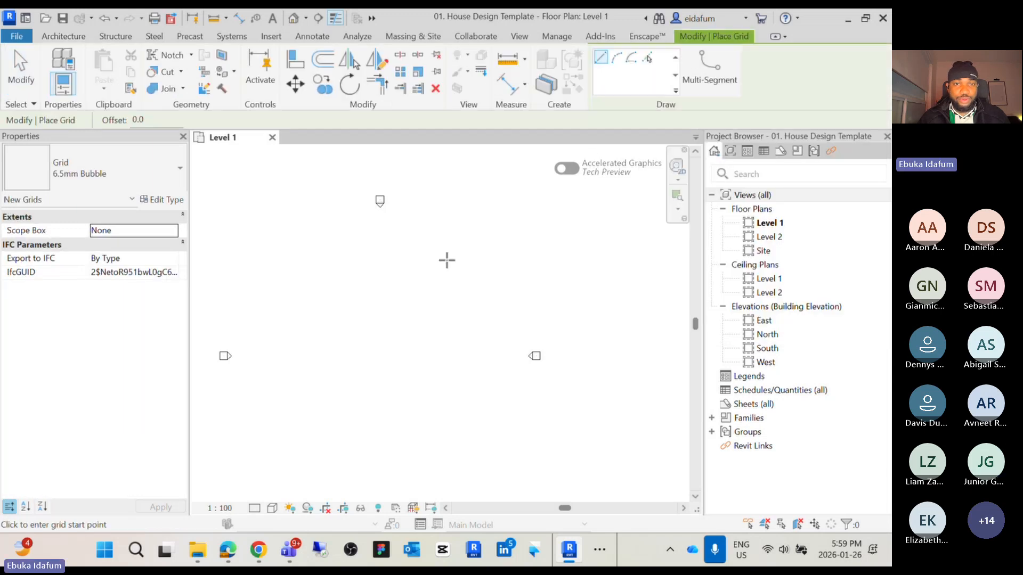
pyautogui.click(265, 260)
pyautogui.click(467, 260)
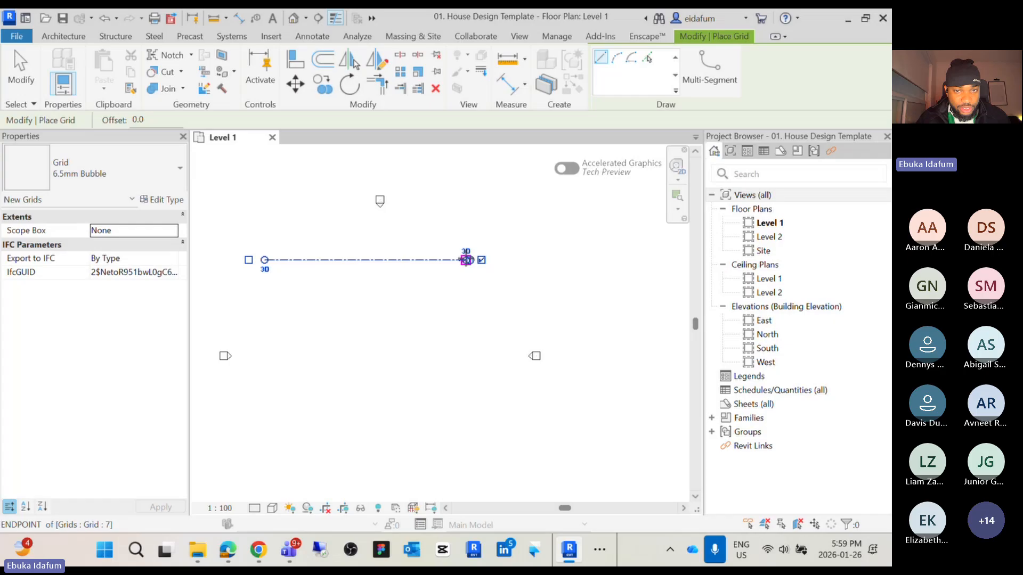
pyautogui.click(265, 291)
pyautogui.click(467, 291)
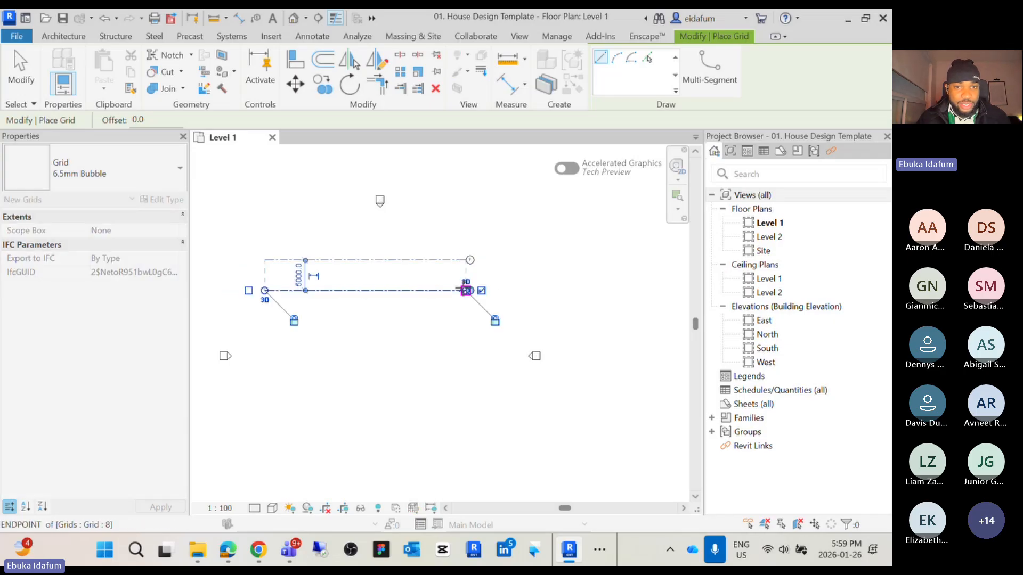
pyautogui.press('Escape')
pyautogui.press('Escape')
# Copy both grid lines downward with multiple copies to add four more horizontal grids
pyautogui.moveTo(433, 343); pyautogui.dragTo(375, 249)
pyautogui.press('c')
pyautogui.press('o')
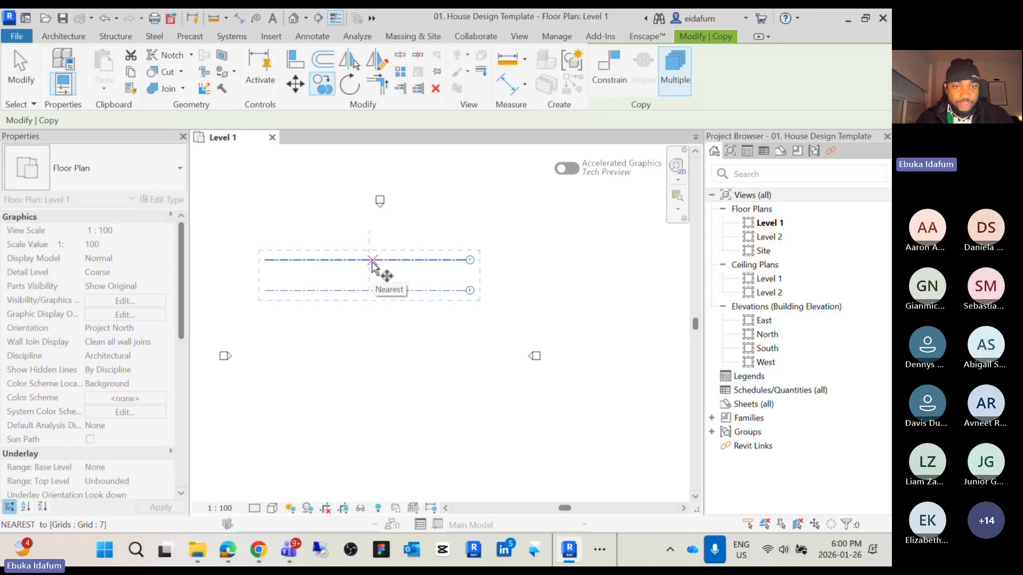
pyautogui.click(375, 261)
pyautogui.click(375, 327)
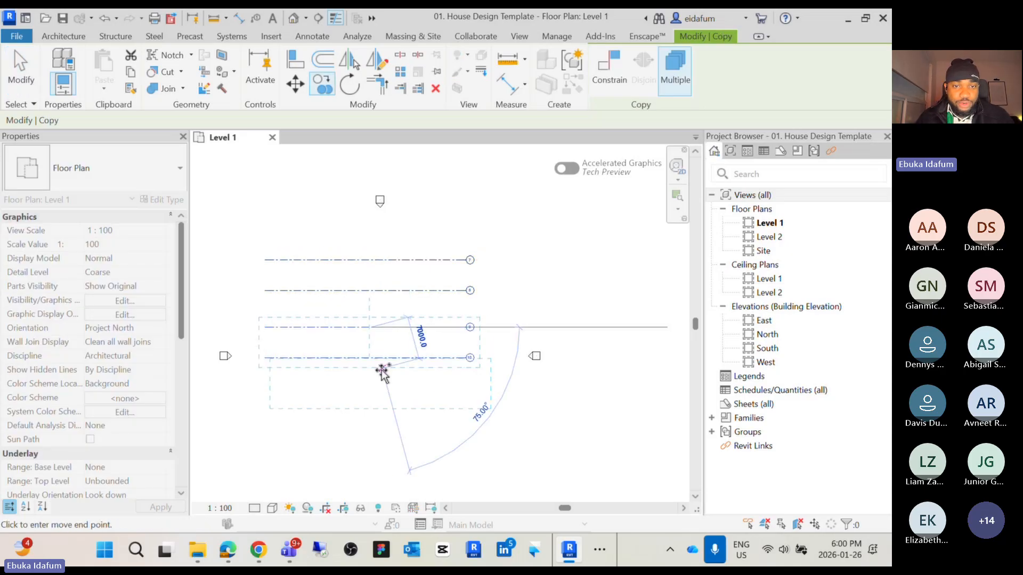
pyautogui.click(373, 388)
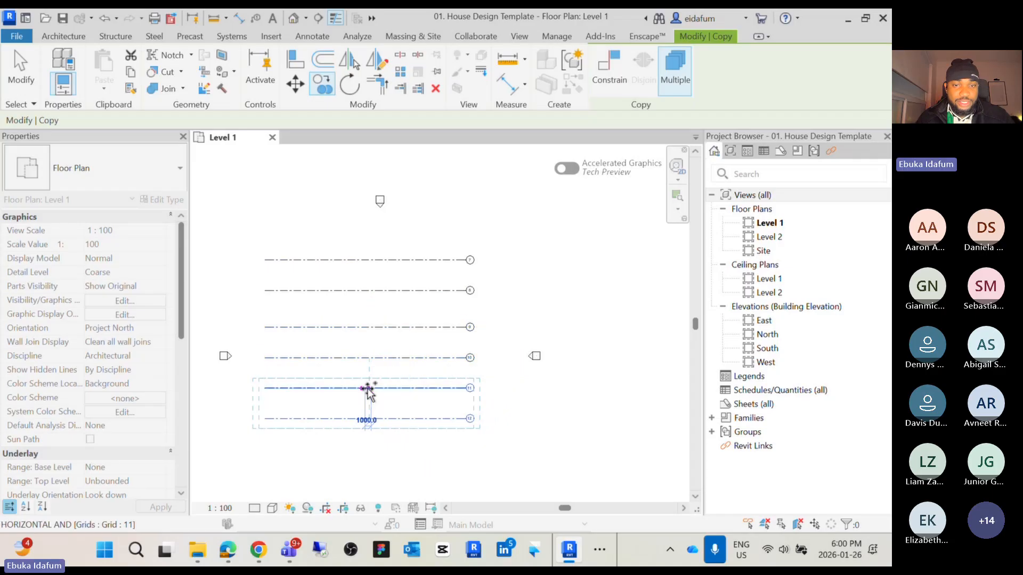
pyautogui.press('Escape')
# Rename the top grid's bubble to 6 and the second grid's bubble to 1
pyautogui.click(403, 354)
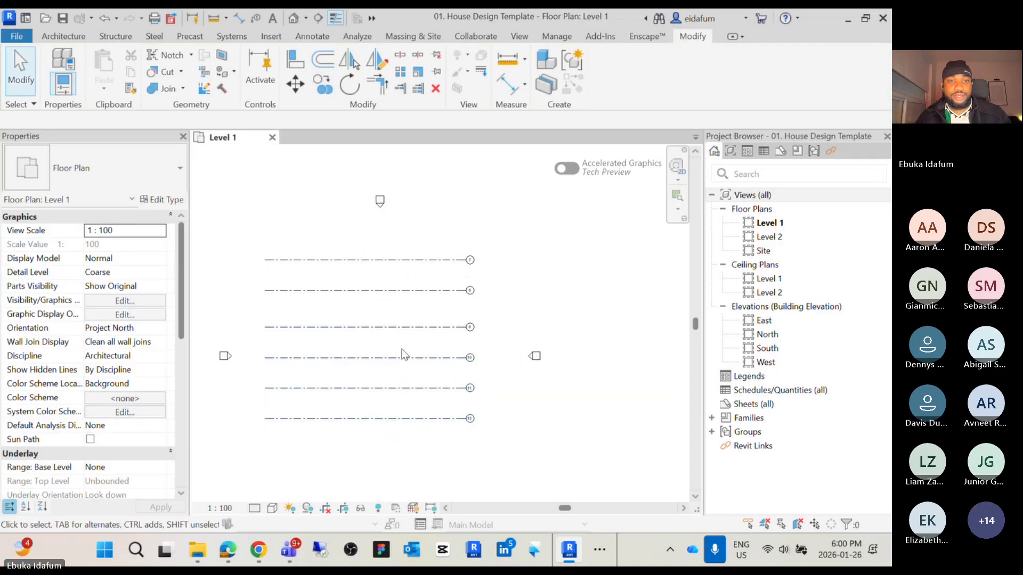
pyautogui.moveTo(403, 356); pyautogui.dragTo(472, 320, button='middle')
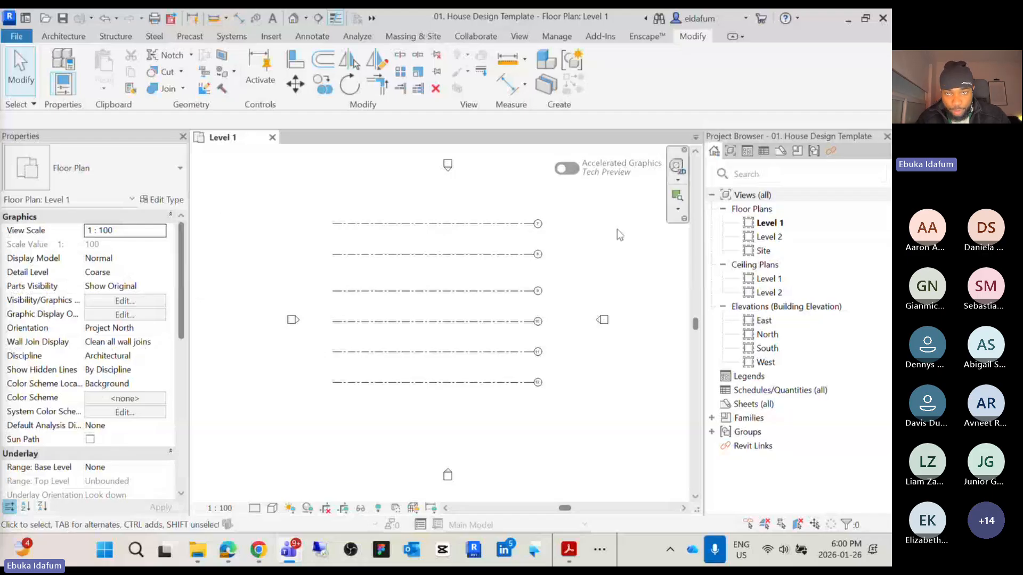
pyautogui.scroll(5, 561, 221)
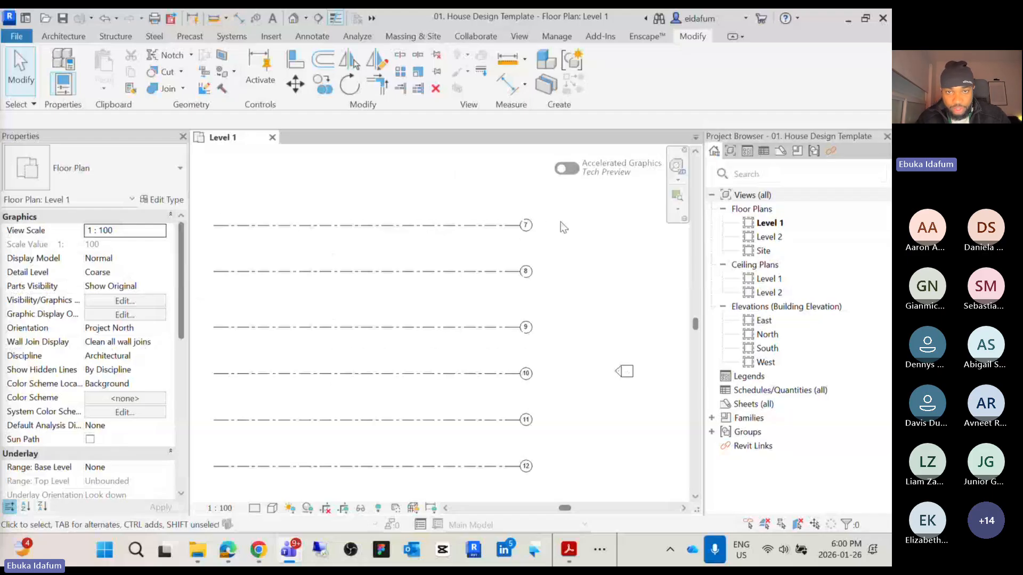
pyautogui.click(524, 229)
pyautogui.click(524, 226)
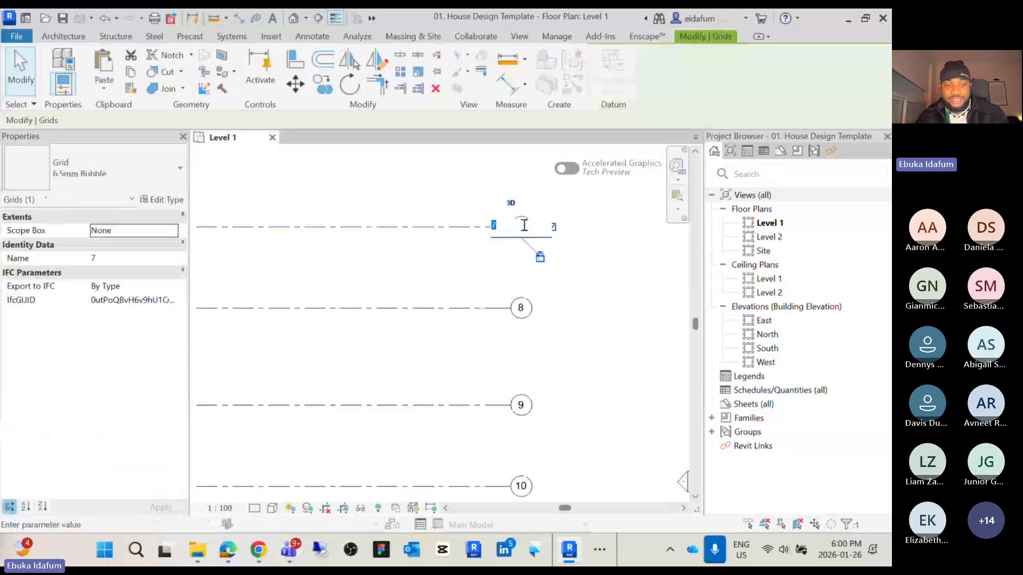
pyautogui.write('6')
pyautogui.press('Return')
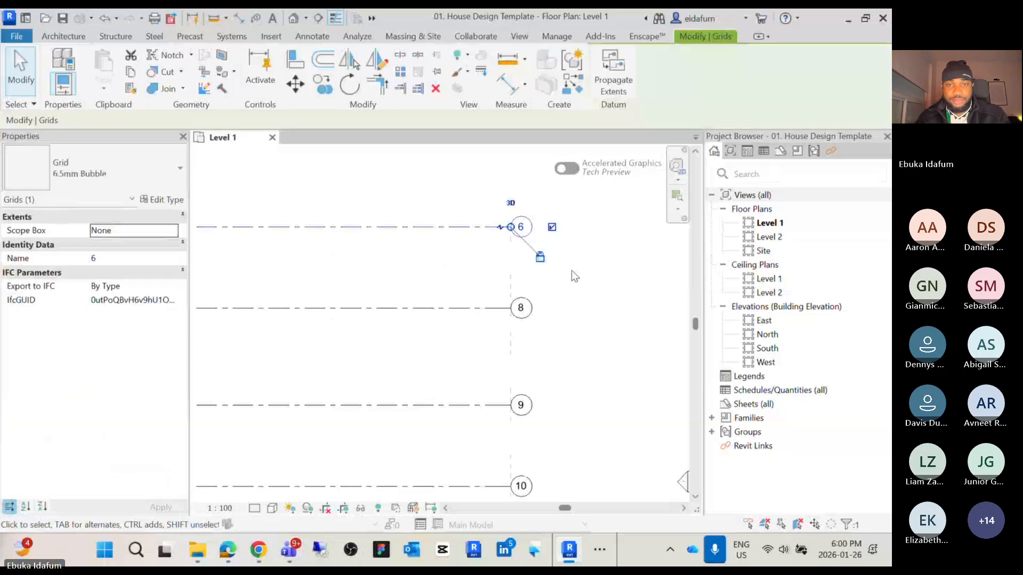
pyautogui.click(521, 309)
pyautogui.click(521, 308)
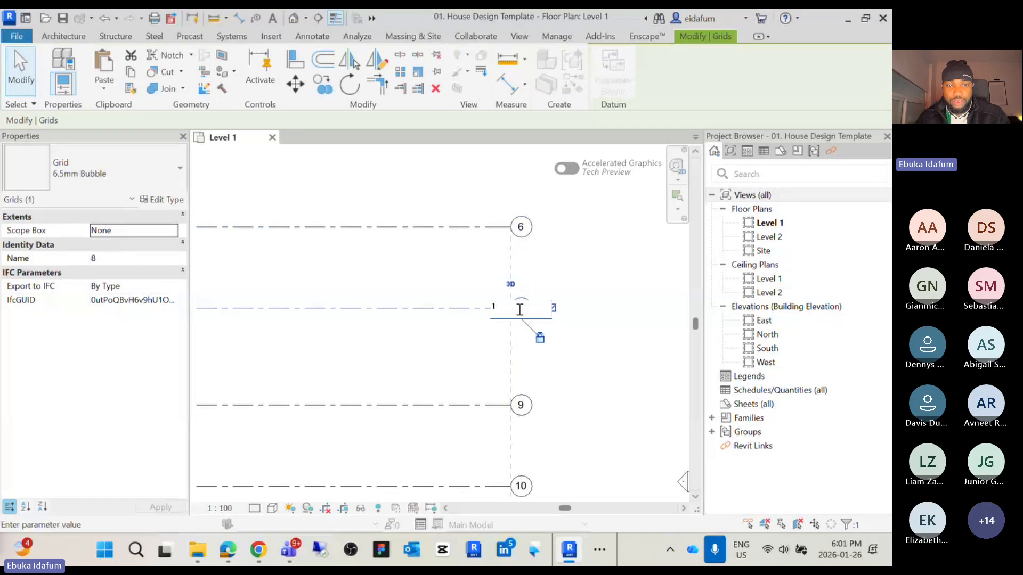
pyautogui.write('1')
pyautogui.press('Return')
# Rename the third and fourth grids' bubbles to 2 and 3
pyautogui.click(521, 406)
pyautogui.click(521, 406)
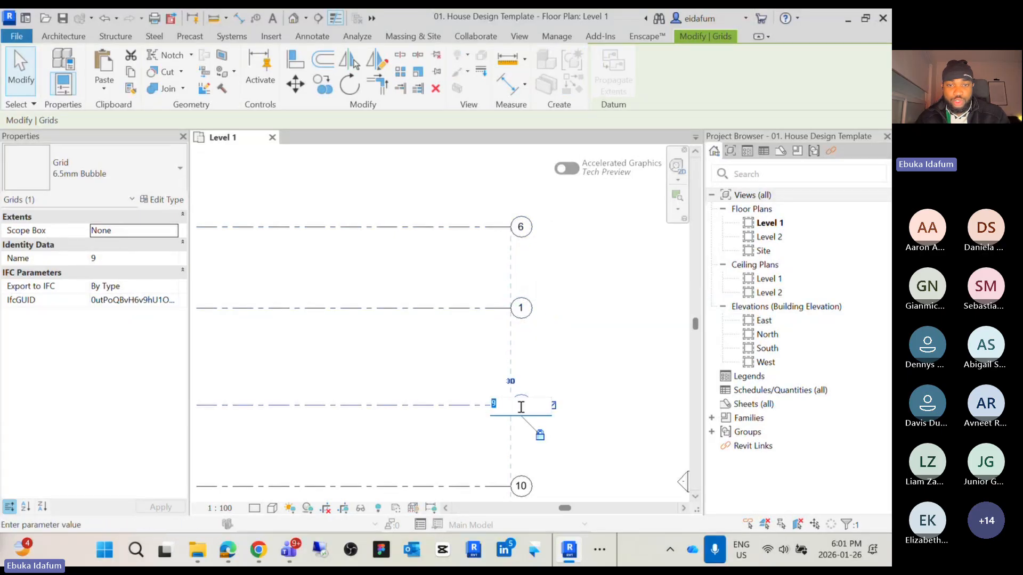
pyautogui.write('2')
pyautogui.press('Return')
pyautogui.scroll(-2, 598, 350)
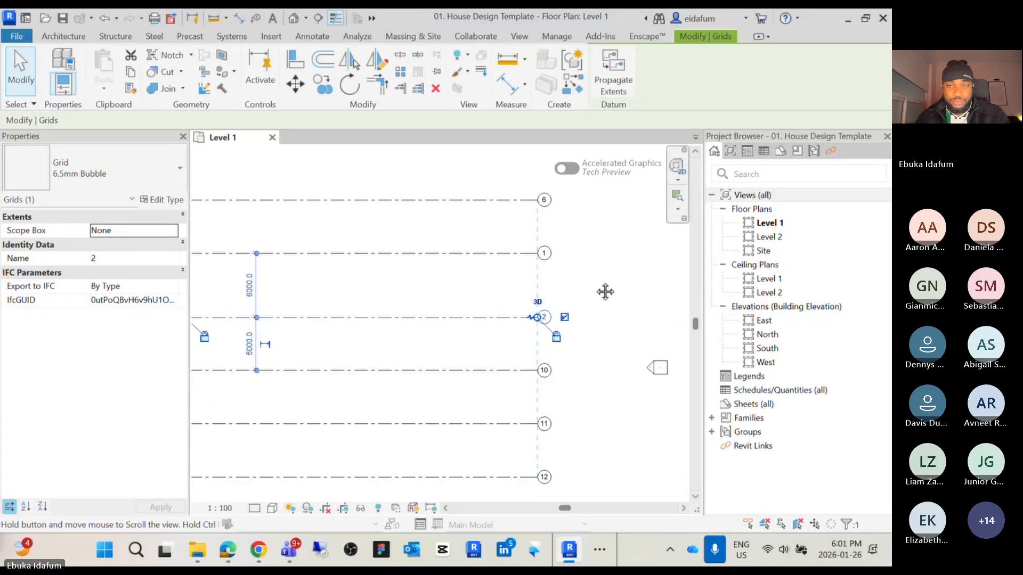
pyautogui.doubleClick(544, 370)
pyautogui.write('3')
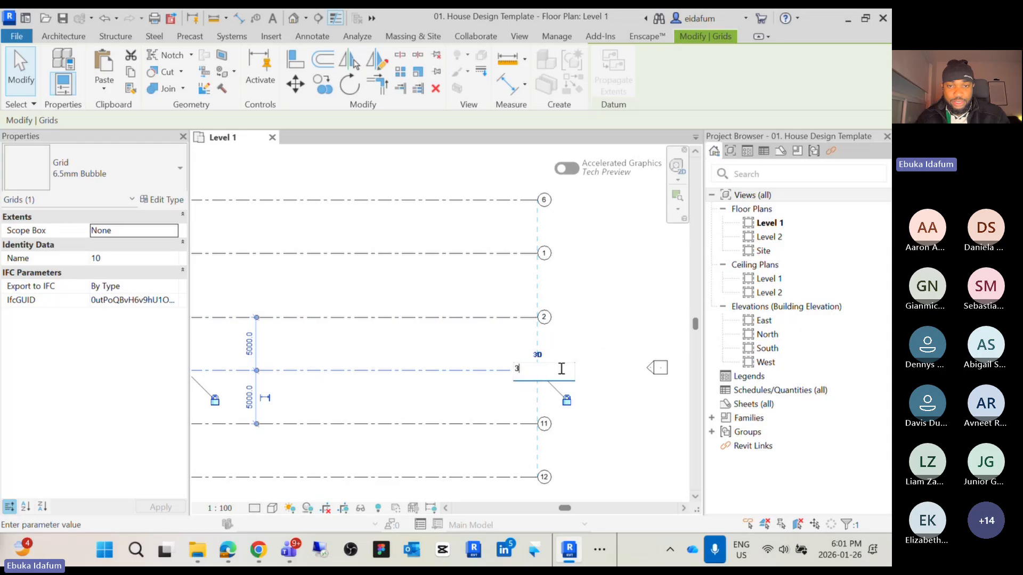
pyautogui.press('Return')
# Rename the fifth grid's bubble to 4
pyautogui.moveTo(588, 453); pyautogui.dragTo(587, 397, button='middle')
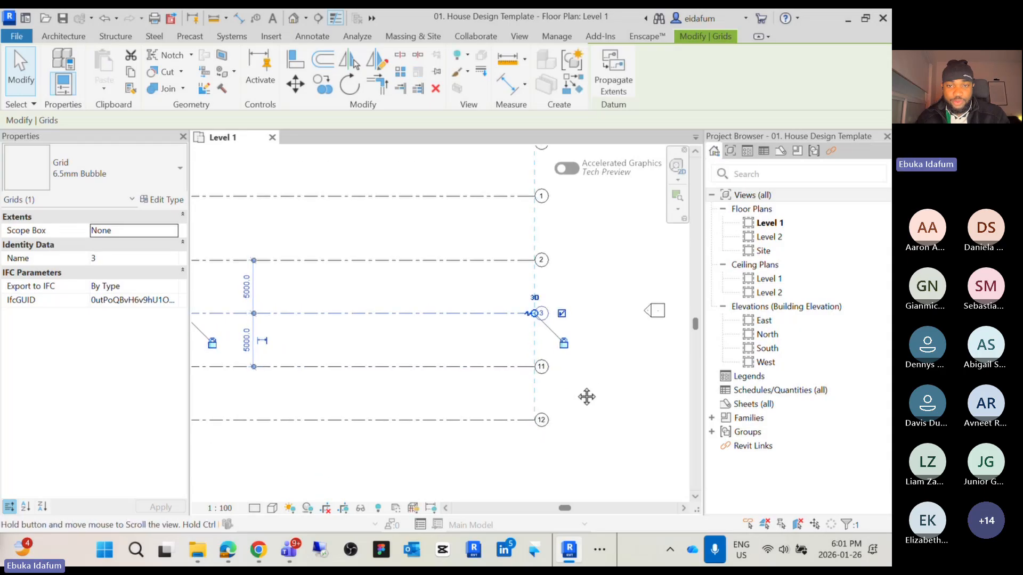
pyautogui.scroll(2, 535, 368)
pyautogui.doubleClick(546, 365)
pyautogui.write('4')
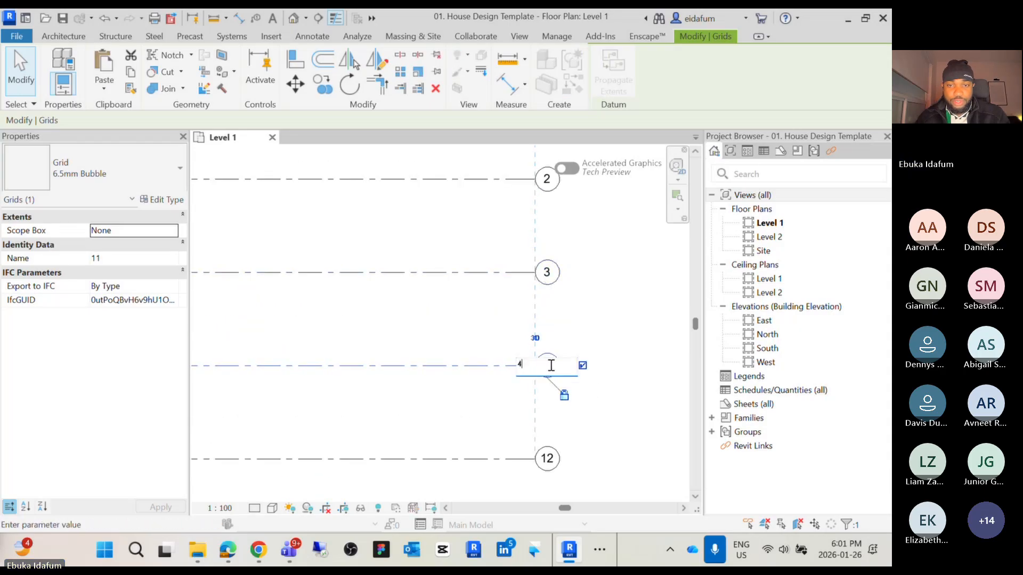
pyautogui.press('Return')
# Rename the bottom grid's bubble to 5 and clear the selection
pyautogui.click(544, 460)
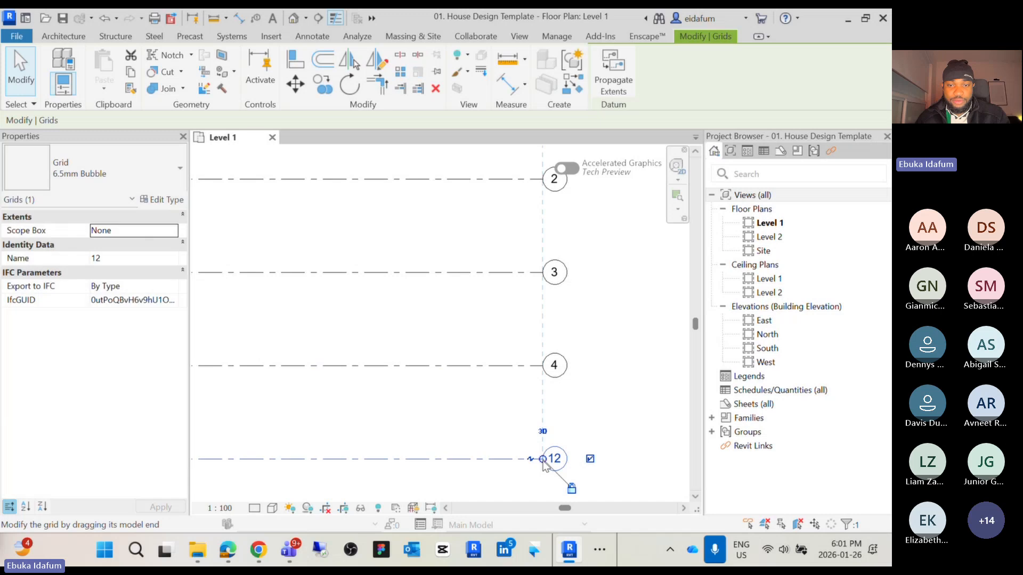
pyautogui.click(555, 459)
pyautogui.write('5')
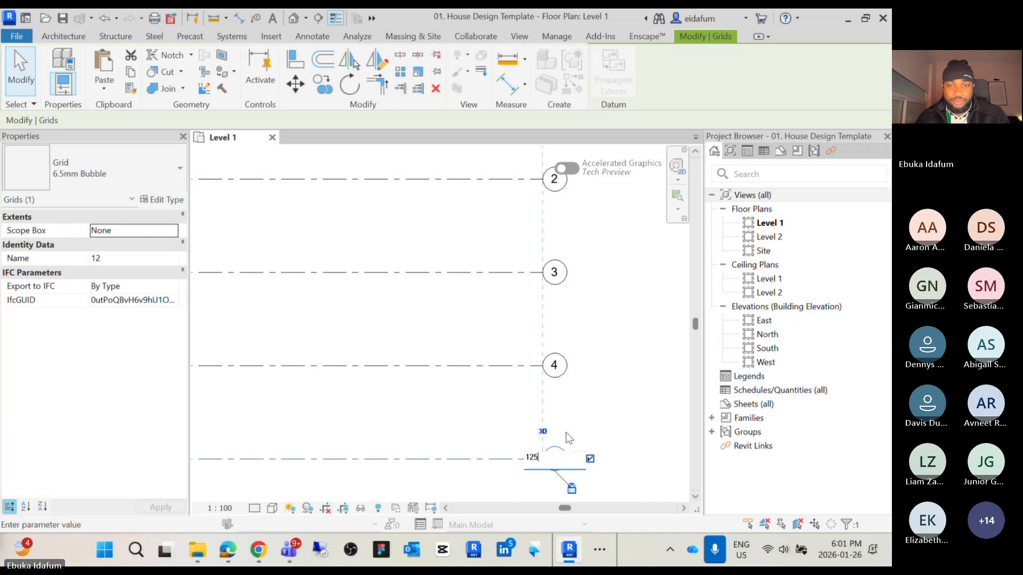
pyautogui.moveTo(546, 457); pyautogui.dragTo(524, 463)
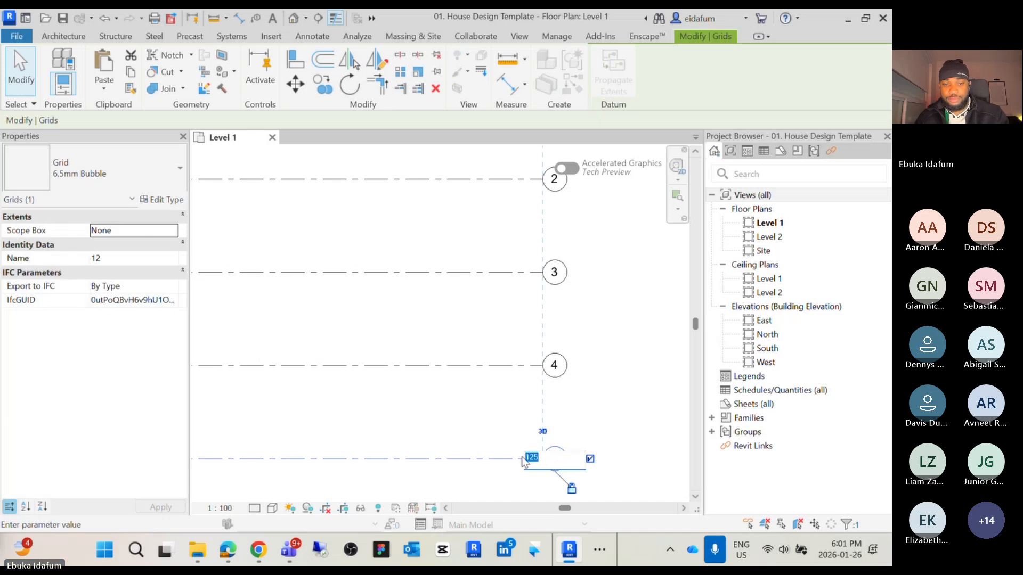
pyautogui.write('5')
pyautogui.press('Return')
pyautogui.scroll(-3, 610, 408)
pyautogui.moveTo(614, 417); pyautogui.dragTo(558, 449, button='middle')
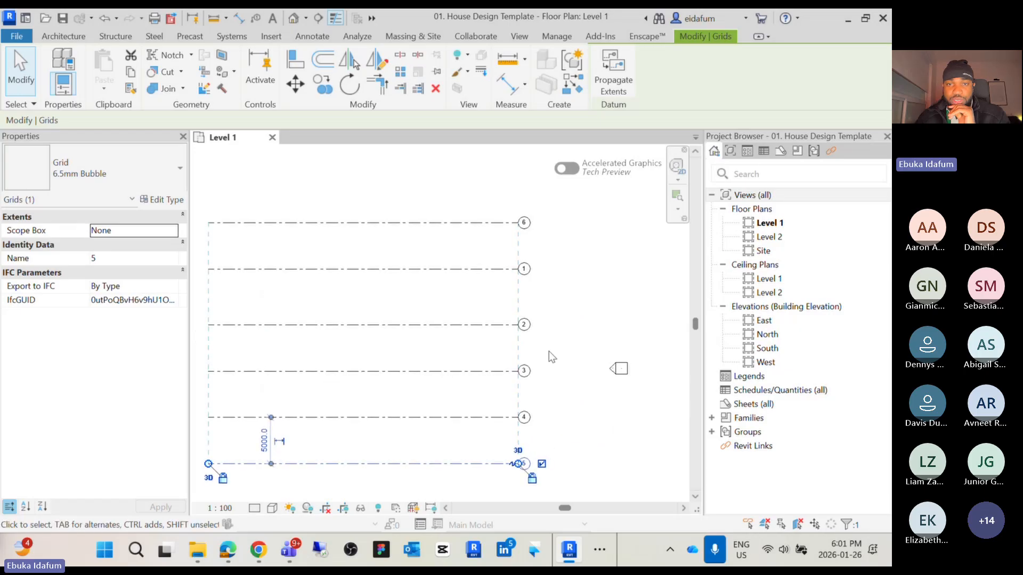
pyautogui.click(548, 341)
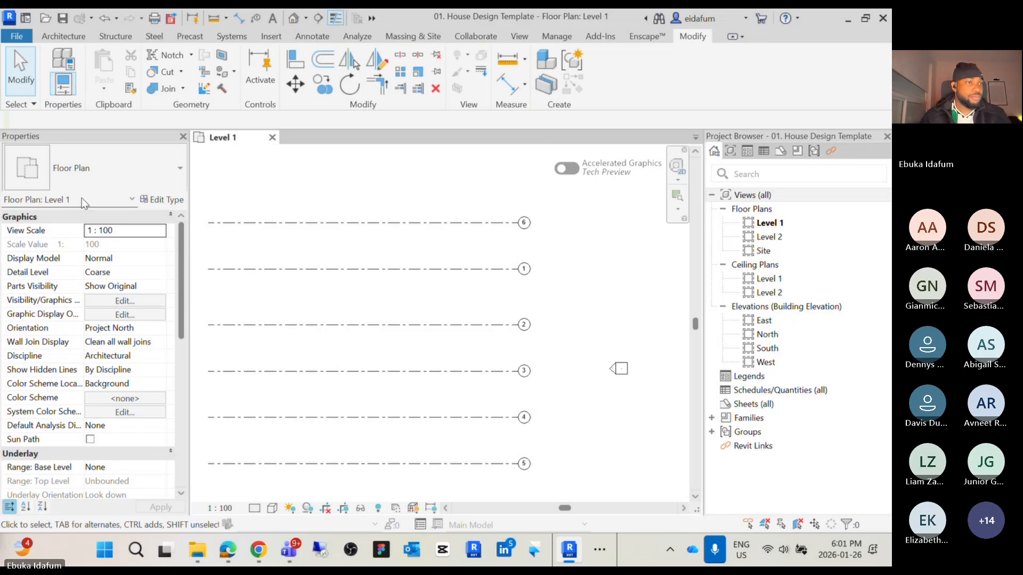
pyautogui.hotkey('alt', 'Tab')
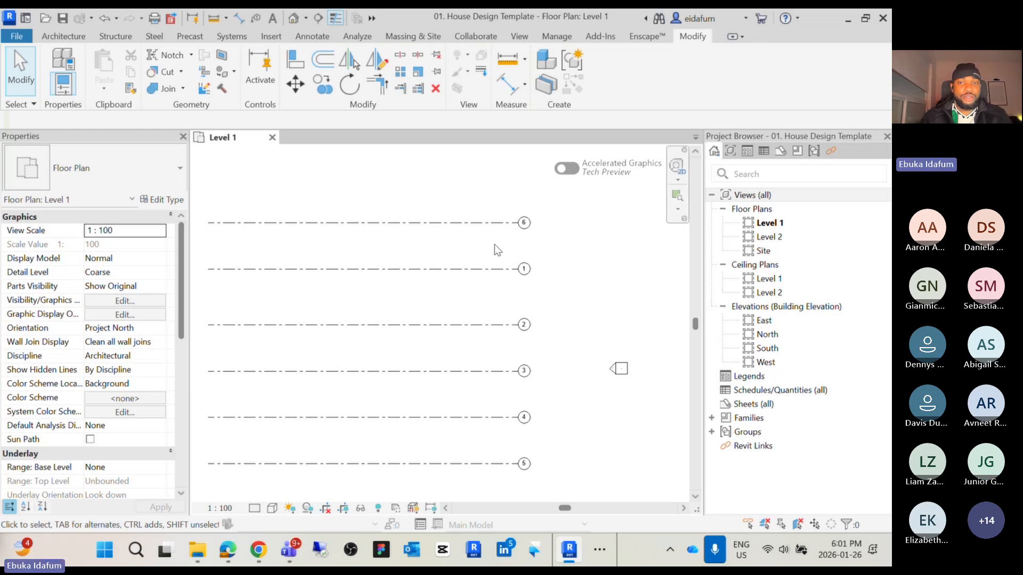
# Switch to the Teams meeting and spotlight a participant's video for everyone, then return to Revit
pyautogui.moveTo(484, 241); pyautogui.dragTo(488, 232, button='middle')
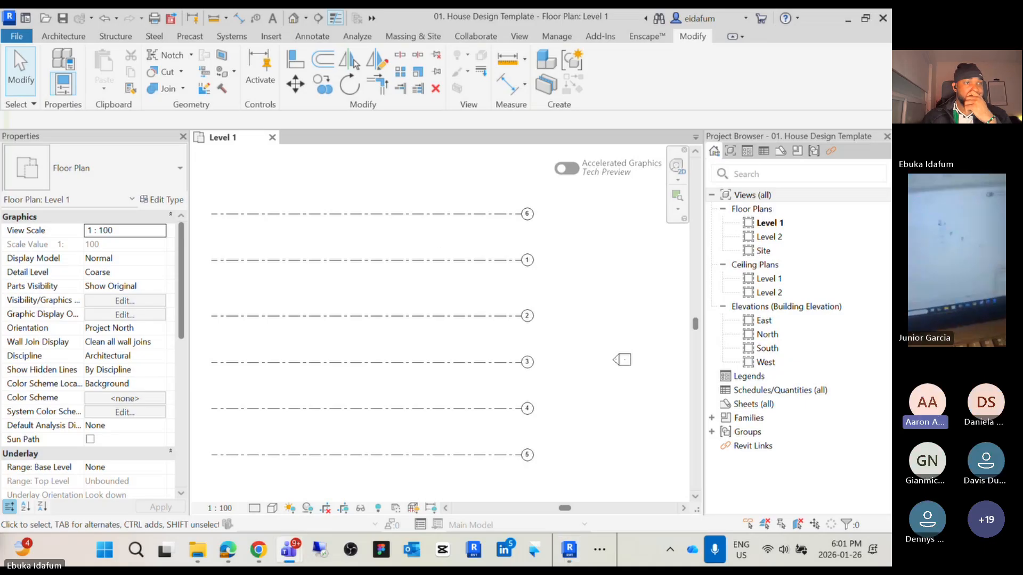
pyautogui.moveTo(0, 136); pyautogui.dragTo(434, 92)
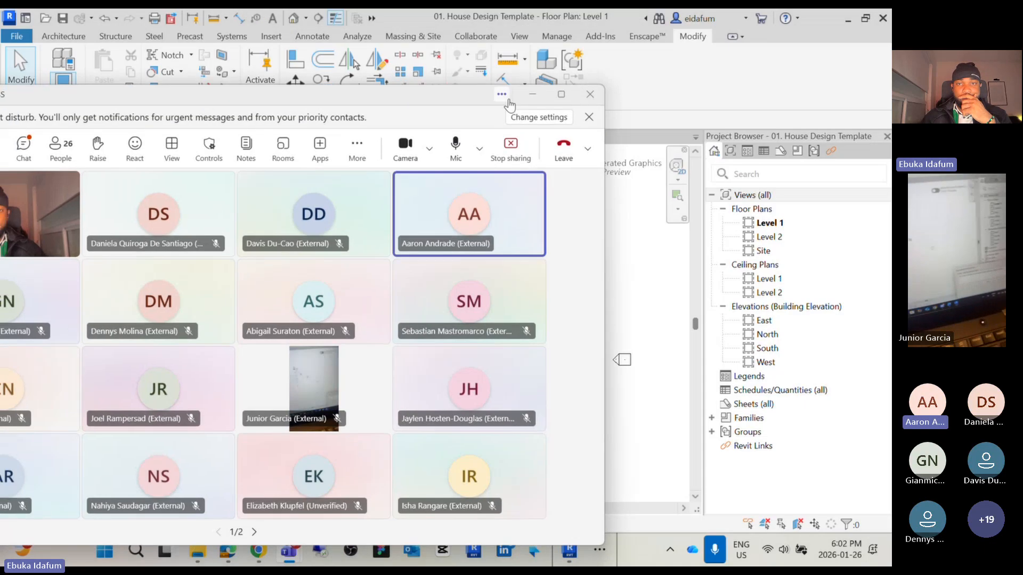
pyautogui.click(556, 96)
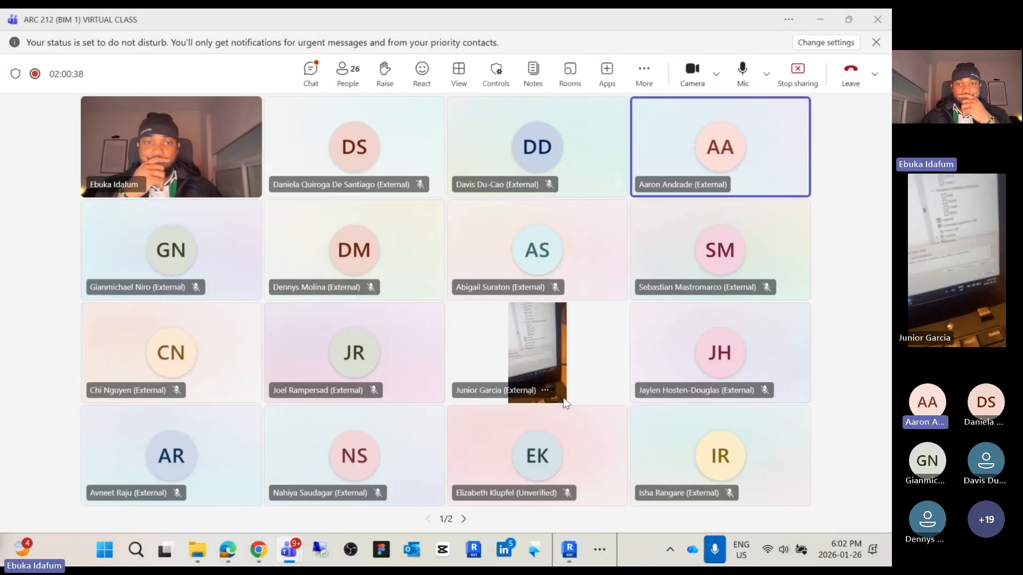
pyautogui.click(545, 390)
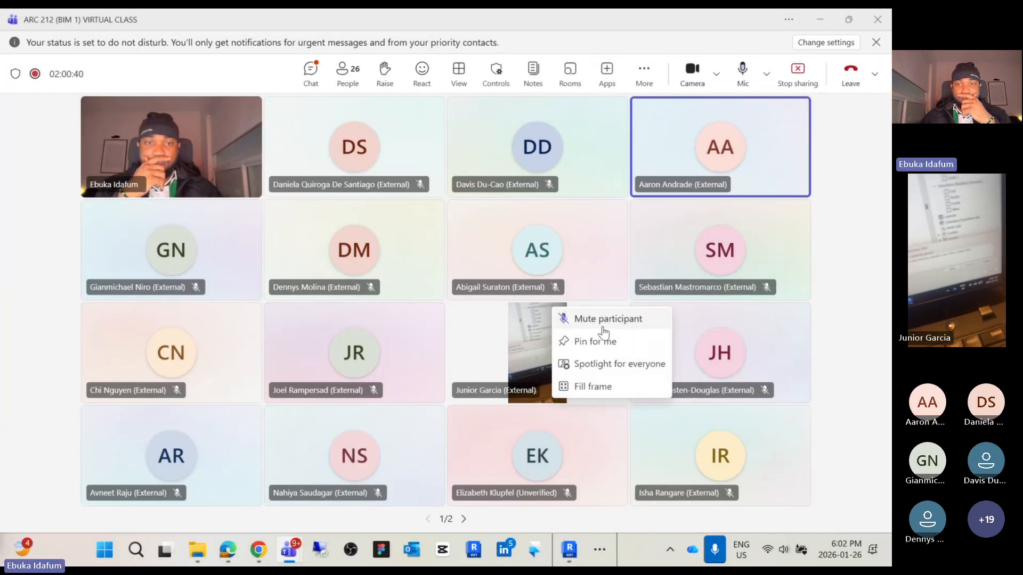
pyautogui.click(613, 365)
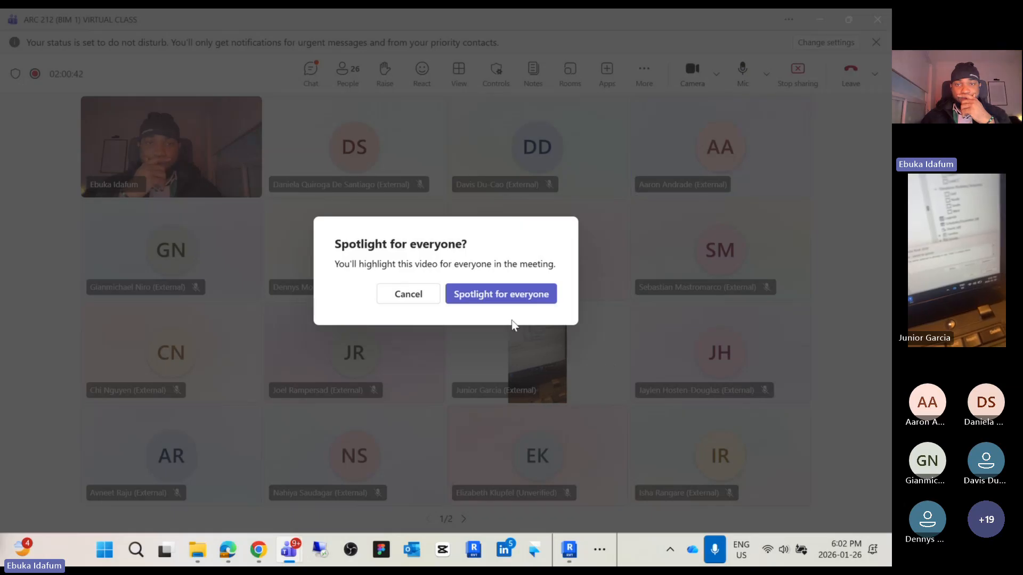
pyautogui.click(498, 296)
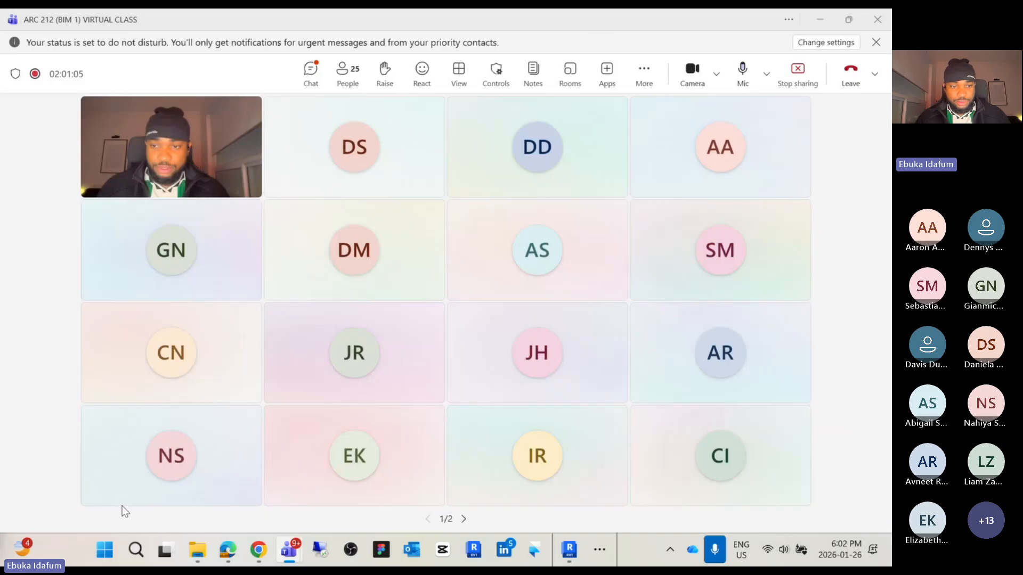
pyautogui.moveTo(563, 19); pyautogui.dragTo(564, 9)
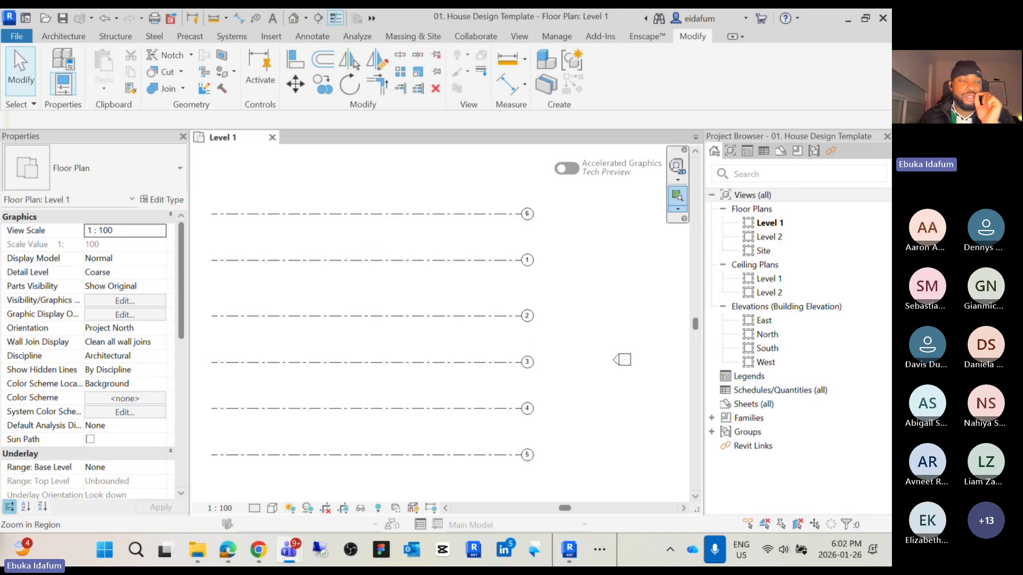
# Zoom in and inspect the grid bubbles' numbering along the horizontal grids
pyautogui.scroll(3, 527, 263)
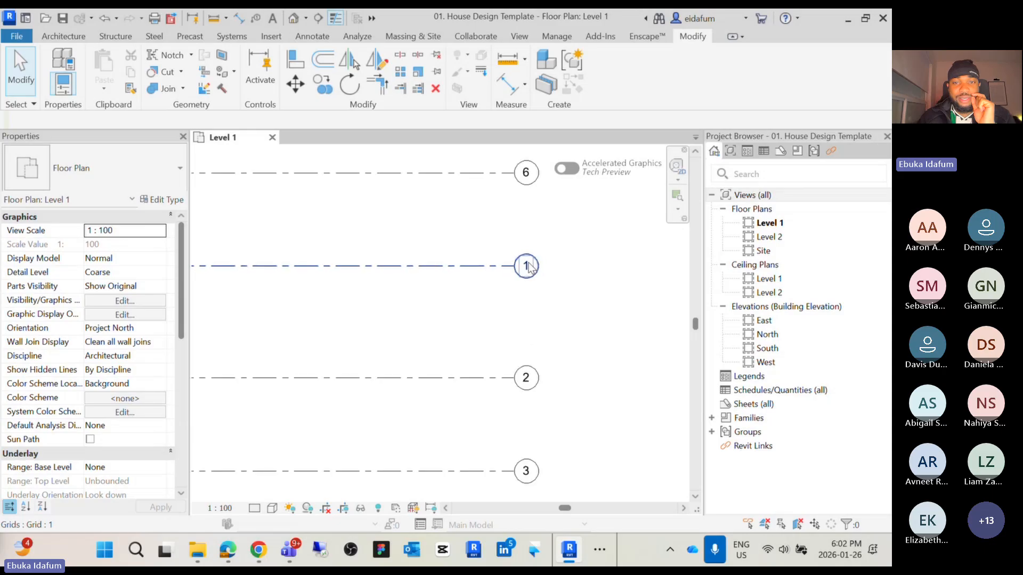
pyautogui.scroll(-2, 528, 264)
pyautogui.moveTo(539, 214); pyautogui.dragTo(525, 261, button='middle')
pyautogui.scroll(4, 522, 244)
pyautogui.doubleClick(510, 242)
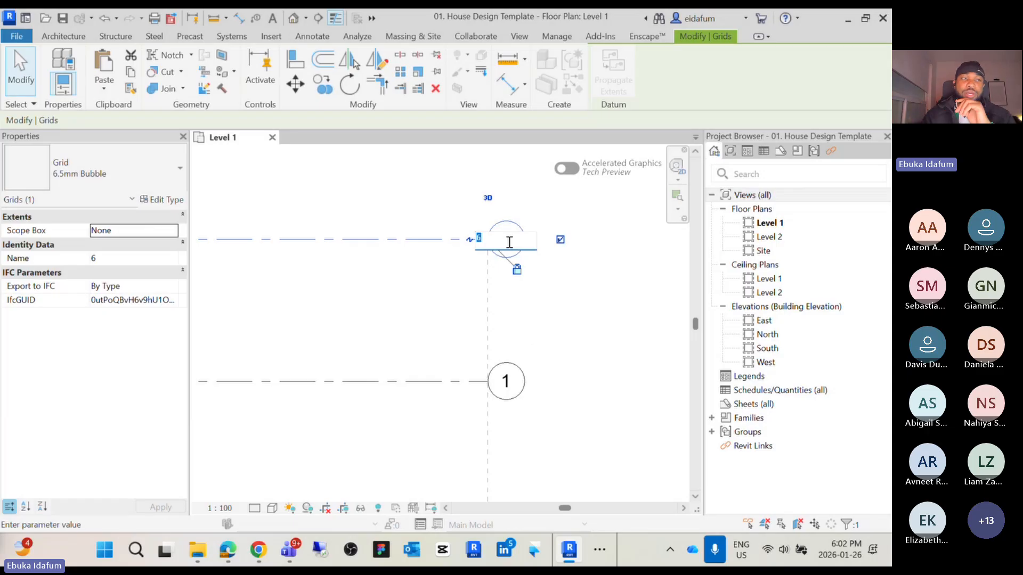
pyautogui.scroll(-3, 529, 306)
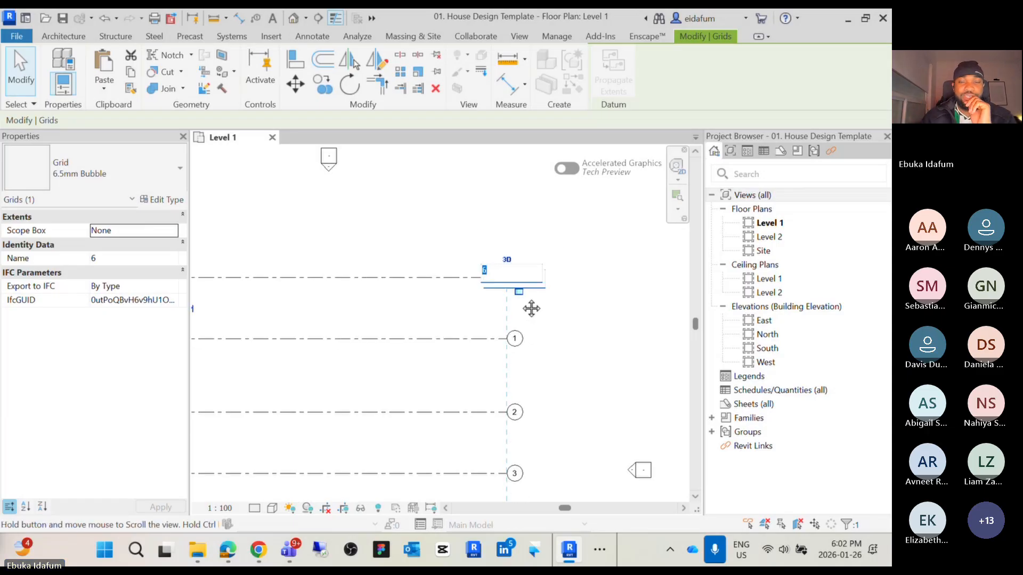
pyautogui.scroll(-3, 543, 255)
pyautogui.press('Return')
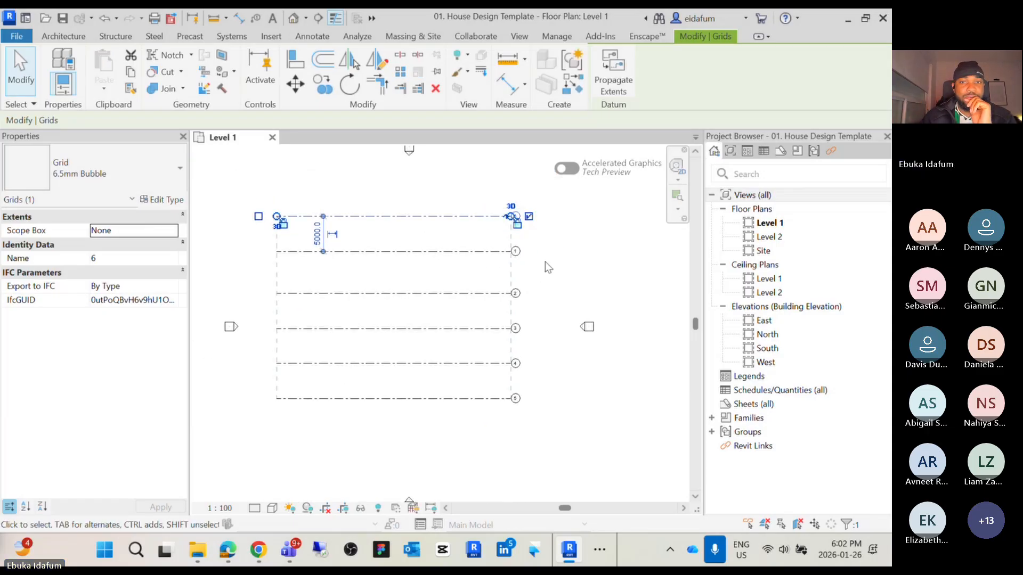
pyautogui.click(404, 270)
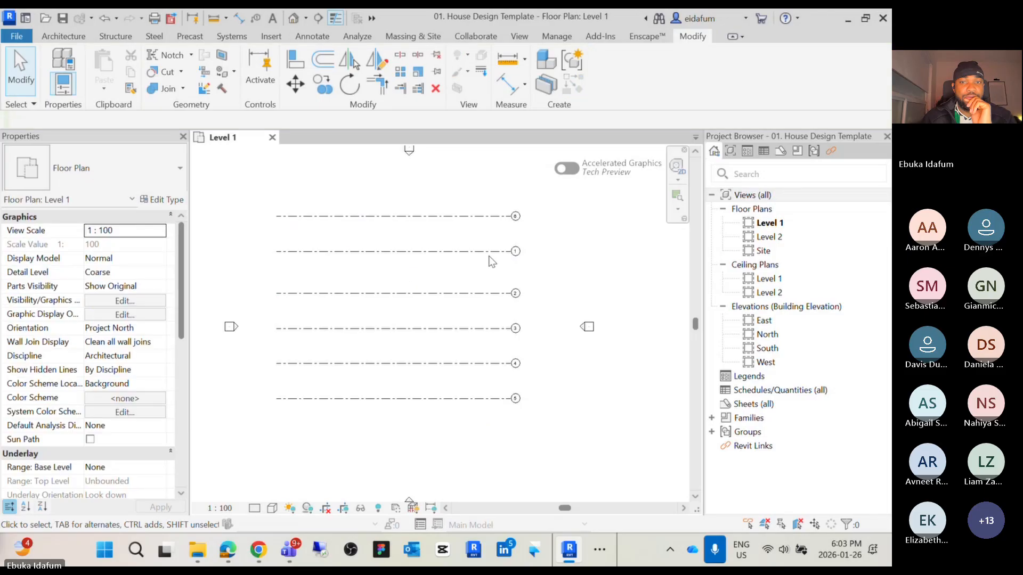
pyautogui.scroll(2, 517, 254)
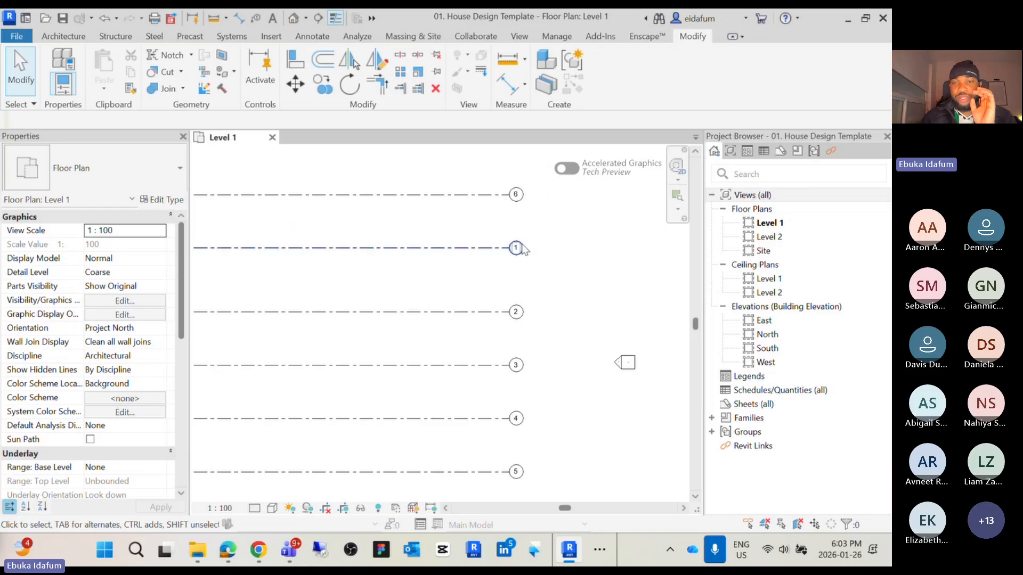
pyautogui.scroll(3, 514, 251)
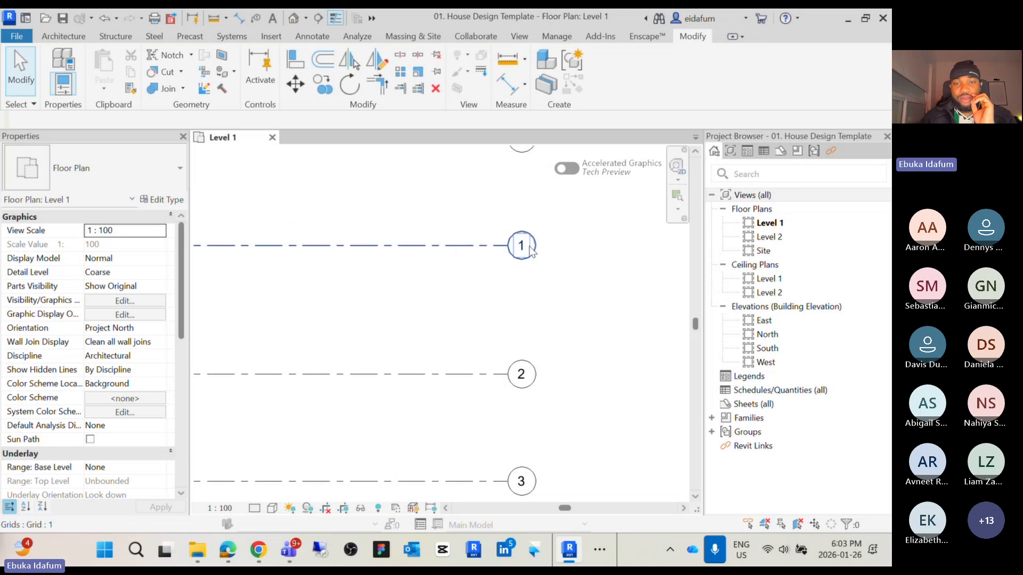
pyautogui.moveTo(526, 260)
pyautogui.mouseDown(button='middle')
pyautogui.moveTo(520, 338)
pyautogui.moveTo(522, 277)
pyautogui.mouseUp(button='middle')
pyautogui.scroll(-3, 518, 330)
pyautogui.scroll(2, 523, 277)
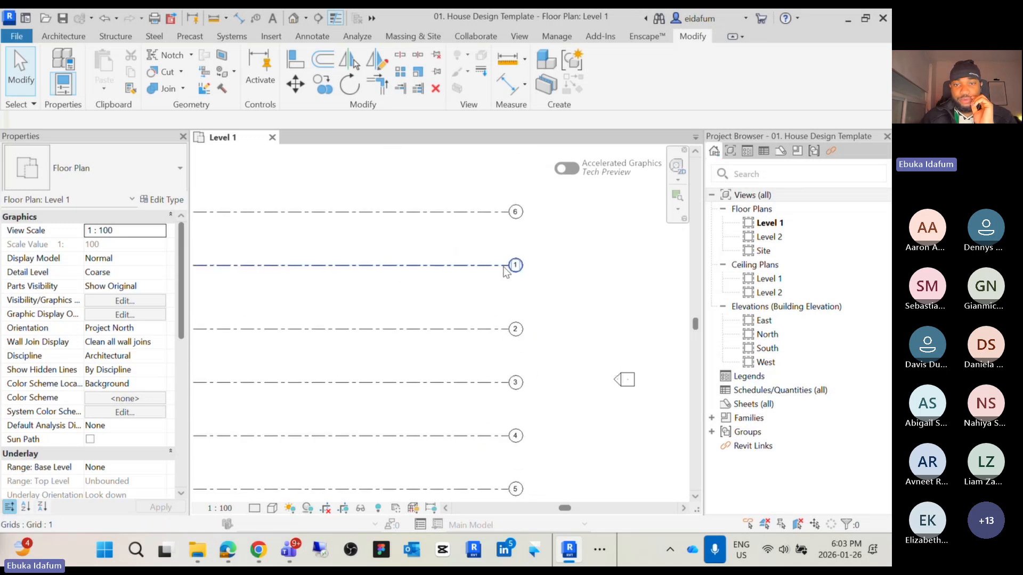
pyautogui.scroll(1, 512, 273)
pyautogui.scroll(-2, 510, 272)
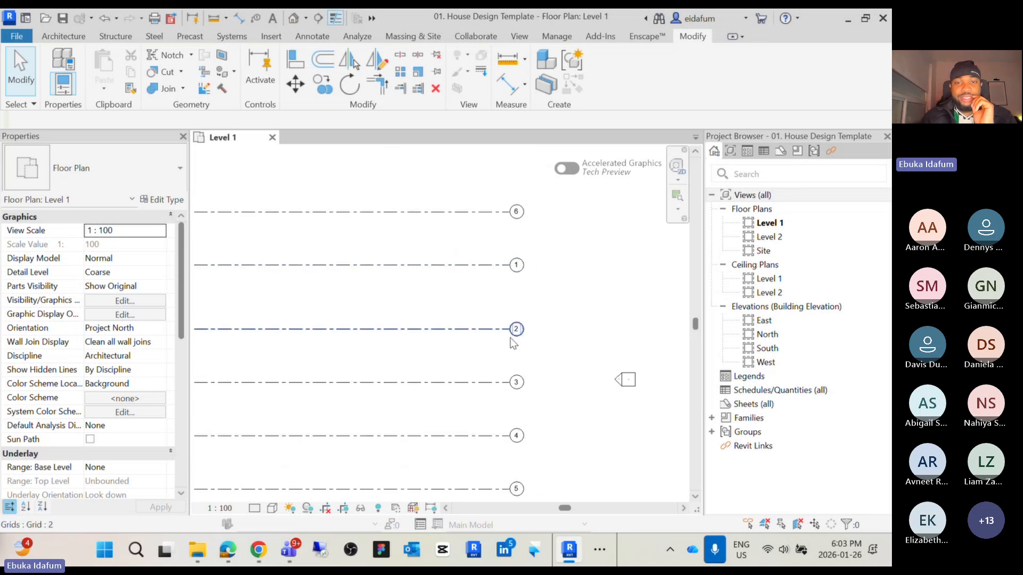
pyautogui.moveTo(512, 338); pyautogui.dragTo(544, 312, button='middle')
pyautogui.scroll(1, 544, 311)
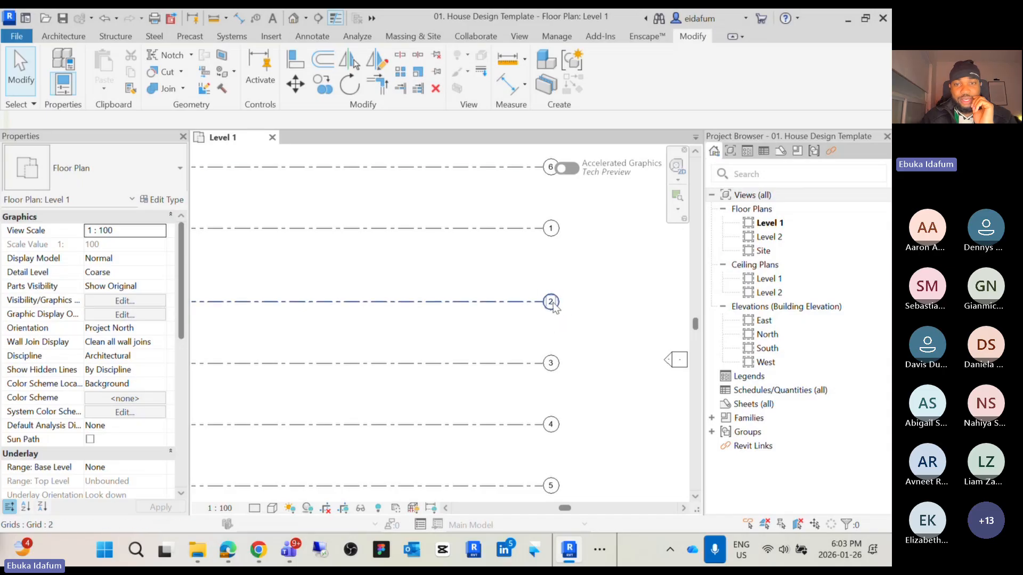
pyautogui.click(554, 308)
pyautogui.moveTo(548, 306); pyautogui.dragTo(558, 392, button='middle')
# Try to renumber the top grid's bubble as 2 and the third grid's bubble as 6
pyautogui.doubleClick(542, 220)
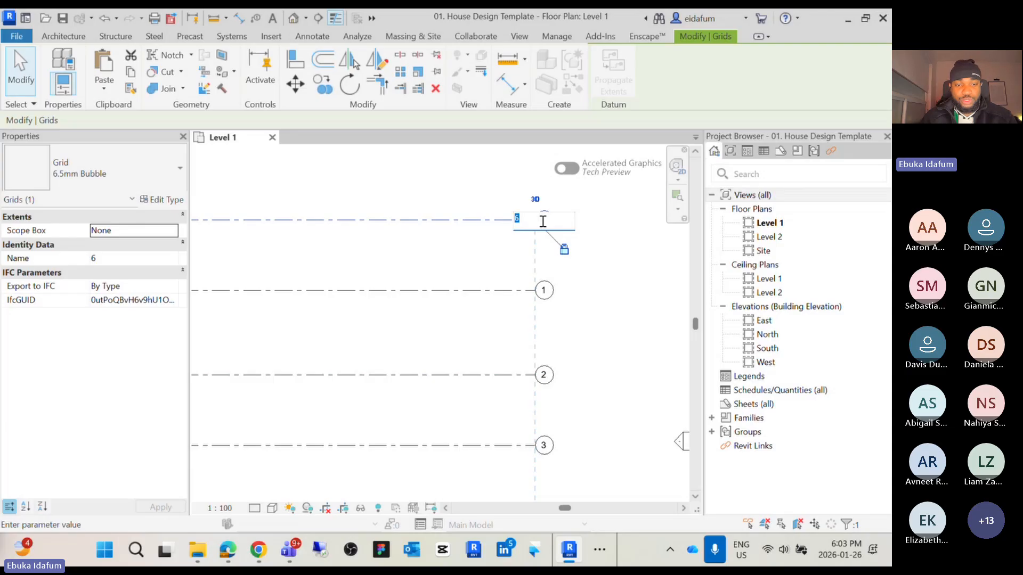
pyautogui.write('44')
pyautogui.press('Return')
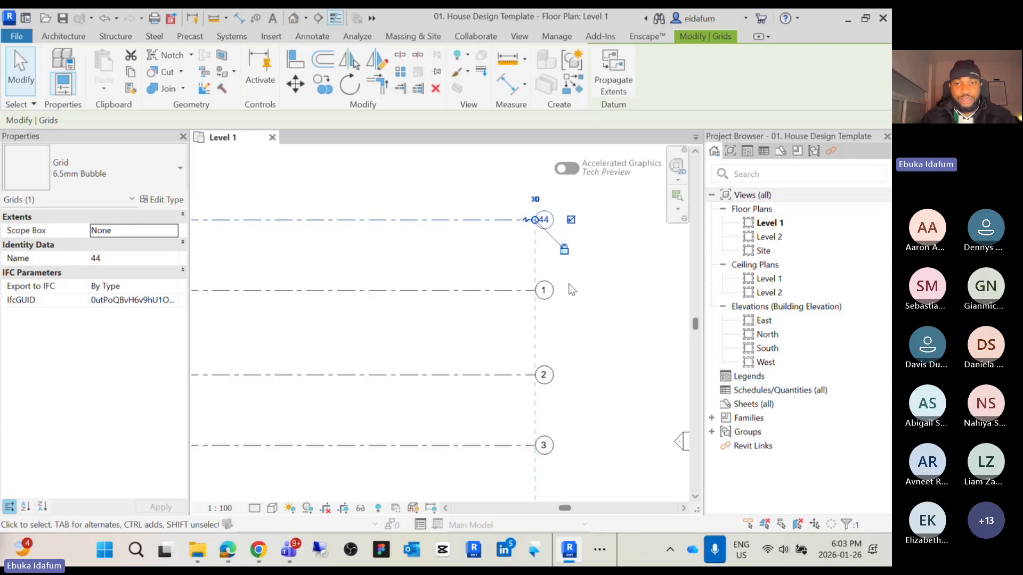
pyautogui.doubleClick(544, 374)
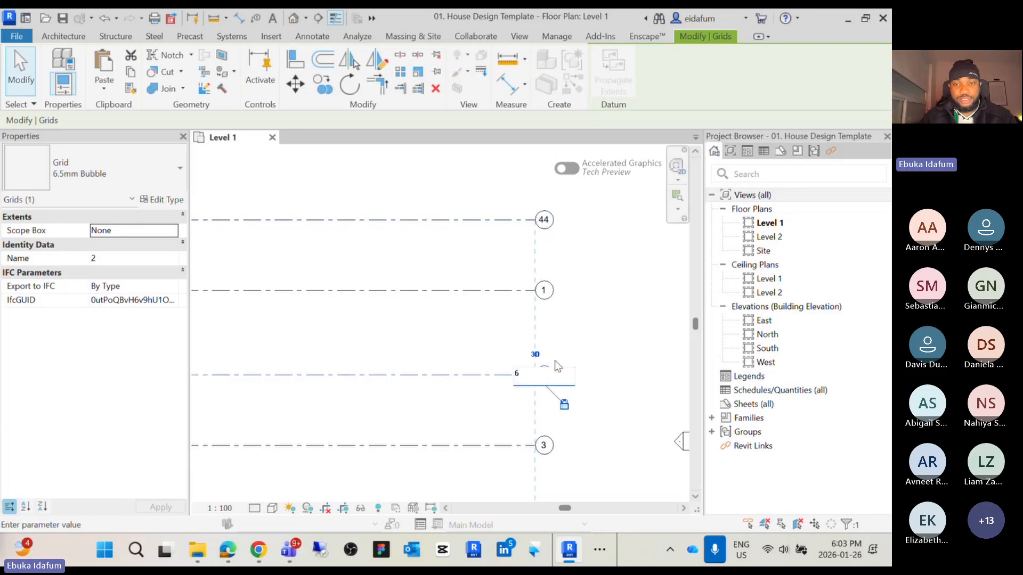
pyautogui.write('6')
pyautogui.press('Return')
pyautogui.click(543, 222)
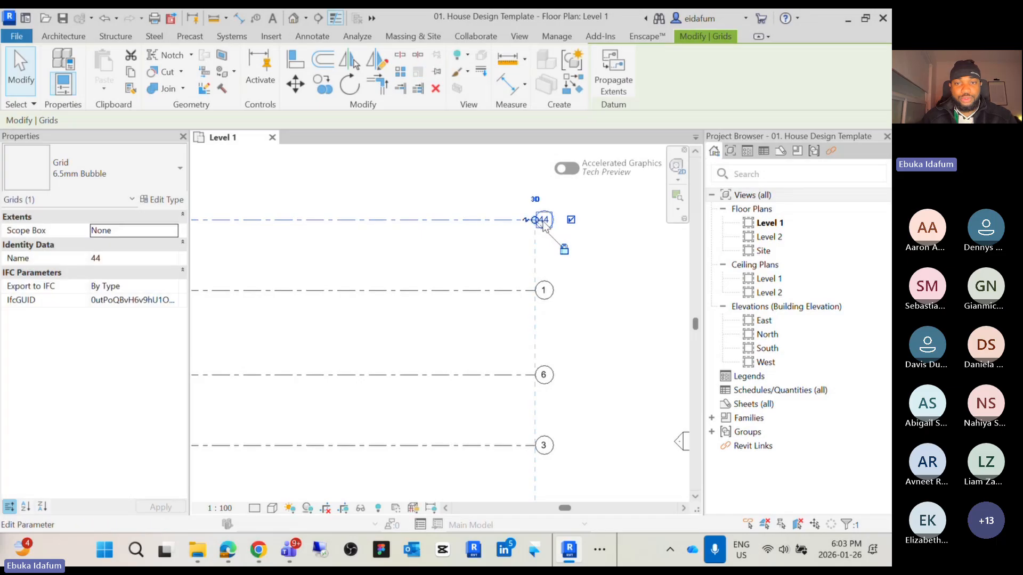
pyautogui.click(543, 222)
pyautogui.doubleClick(543, 222)
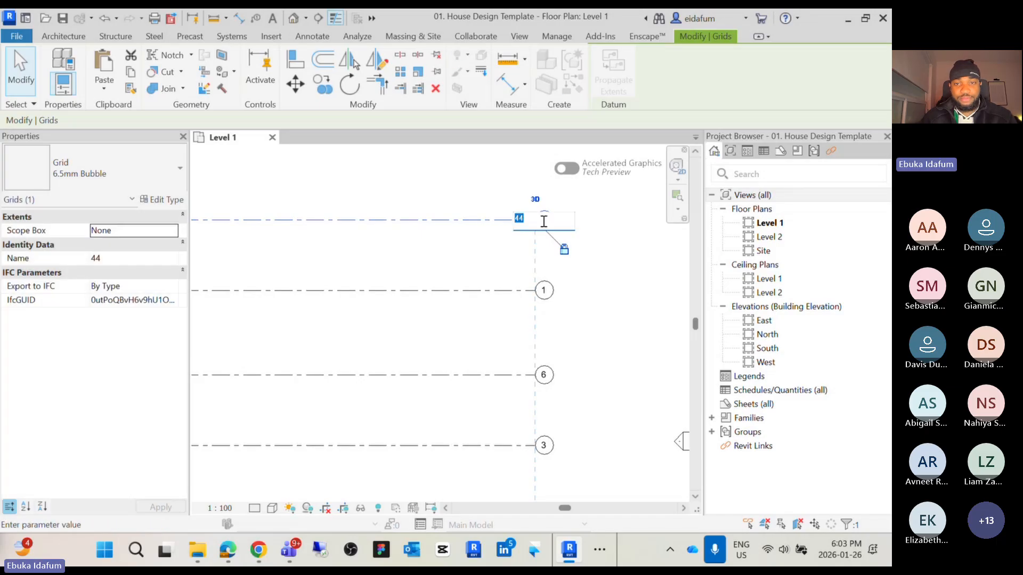
pyautogui.write('2')
pyautogui.click(604, 257)
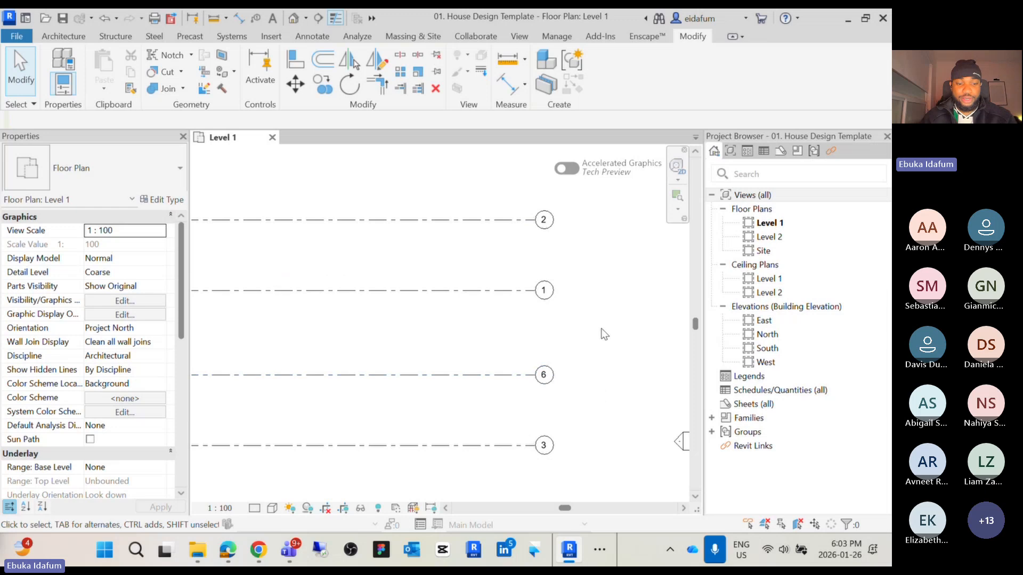
# Undo the last two bubble renaming changes
pyautogui.hotkey('ctrl', 'z')
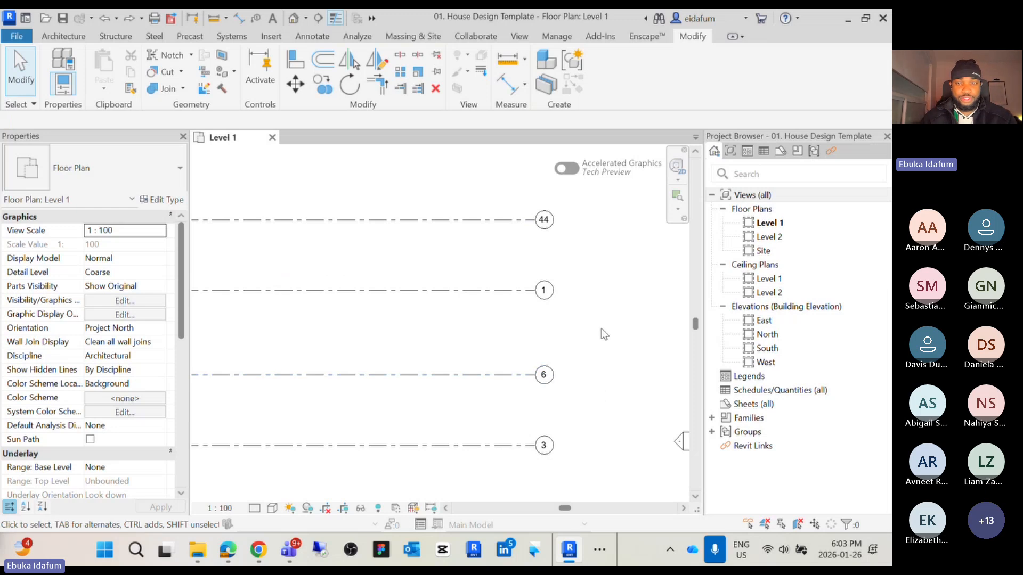
pyautogui.hotkey('ctrl', 'z')
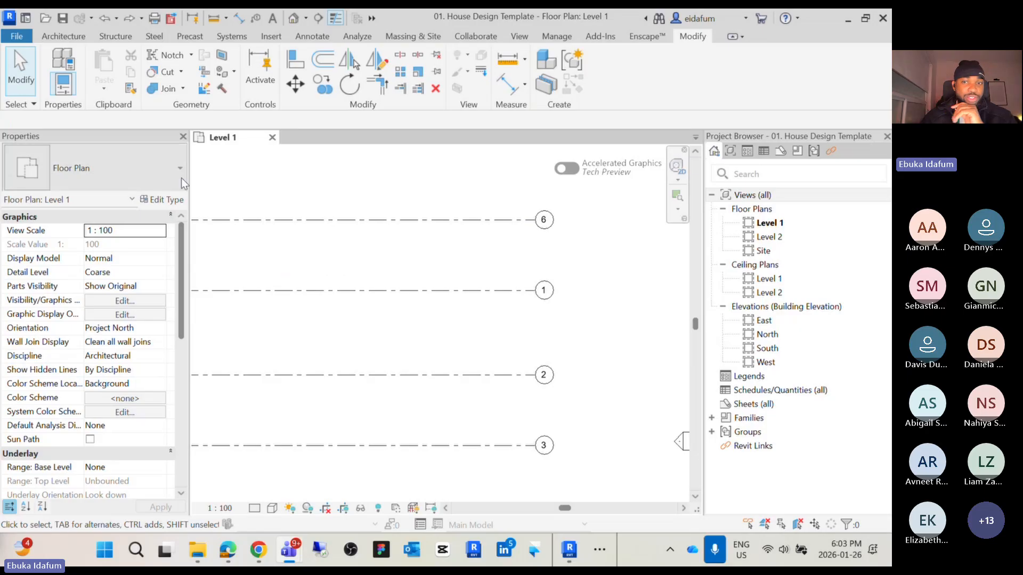
# Select a horizontal grid and drag its left end further left to lengthen the aligned grid lines
pyautogui.scroll(-3, 439, 257)
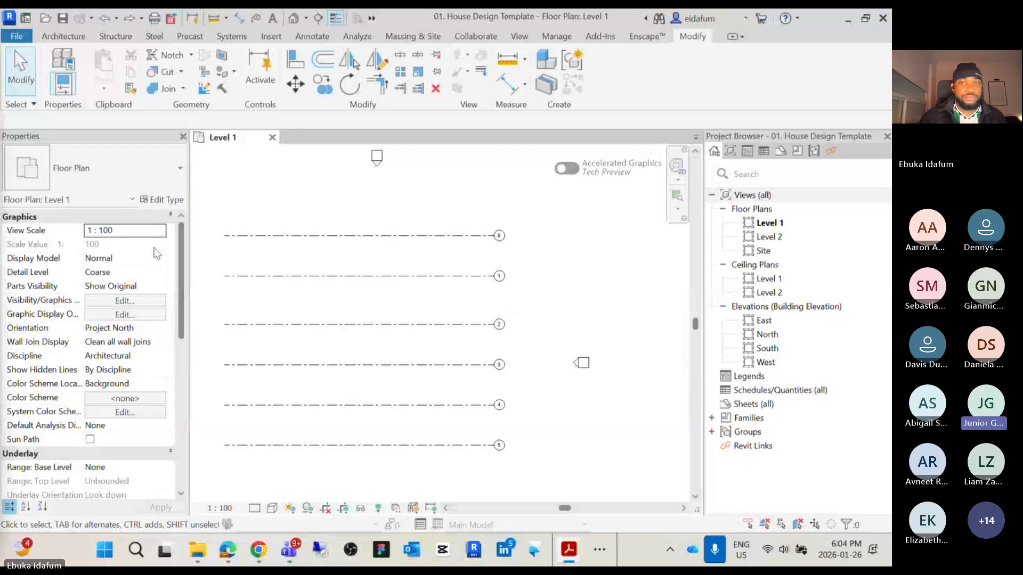
pyautogui.click(353, 258)
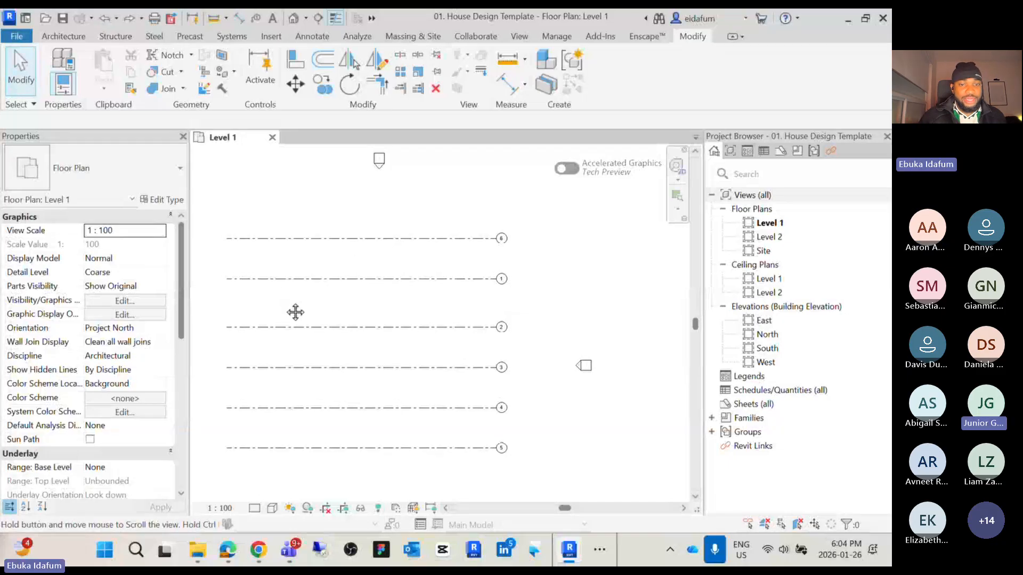
pyautogui.moveTo(294, 311); pyautogui.dragTo(335, 307, button='middle')
pyautogui.click(272, 323)
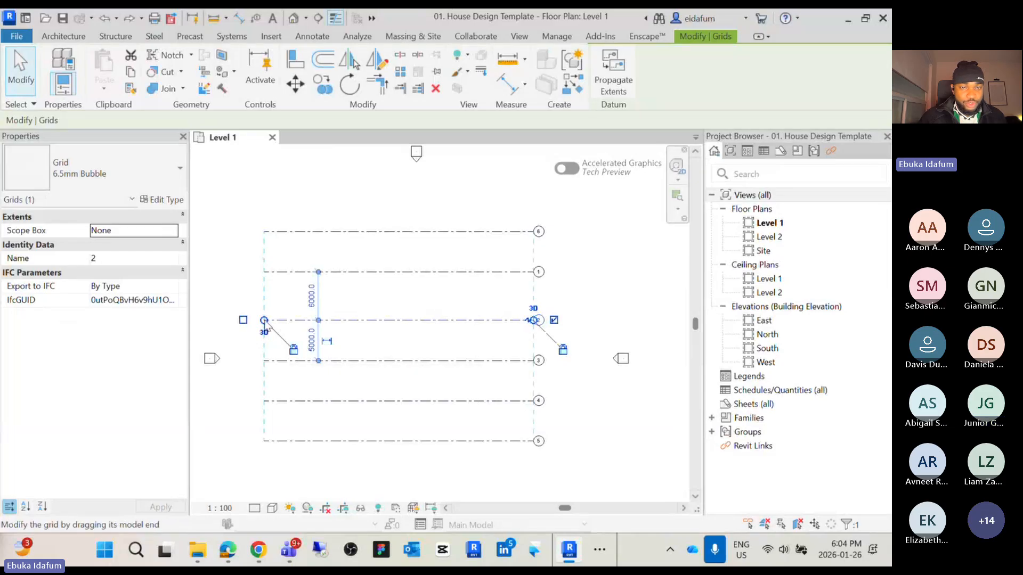
pyautogui.moveTo(265, 321); pyautogui.dragTo(242, 320)
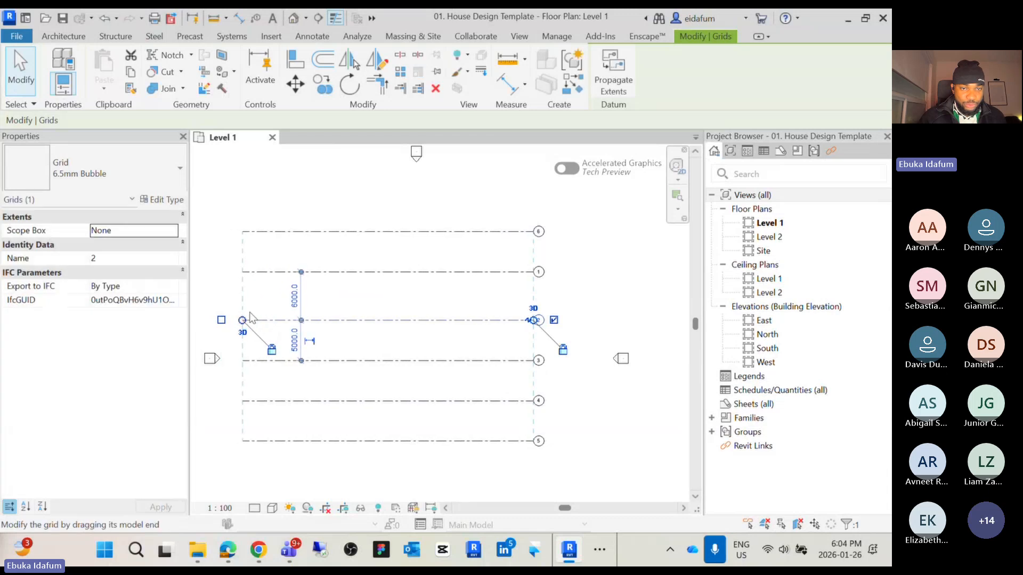
pyautogui.click(294, 212)
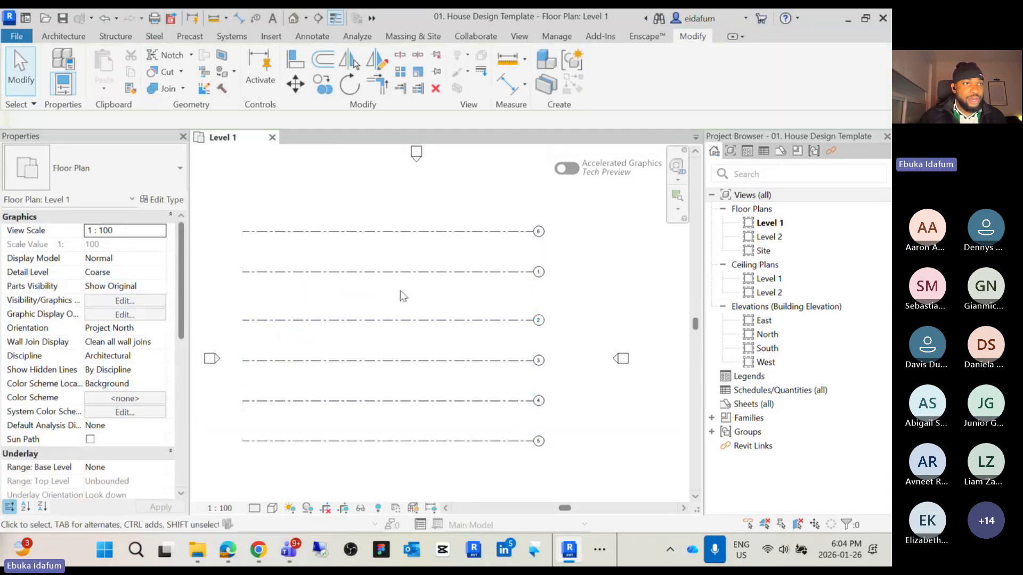
pyautogui.moveTo(400, 292); pyautogui.dragTo(380, 326, button='middle')
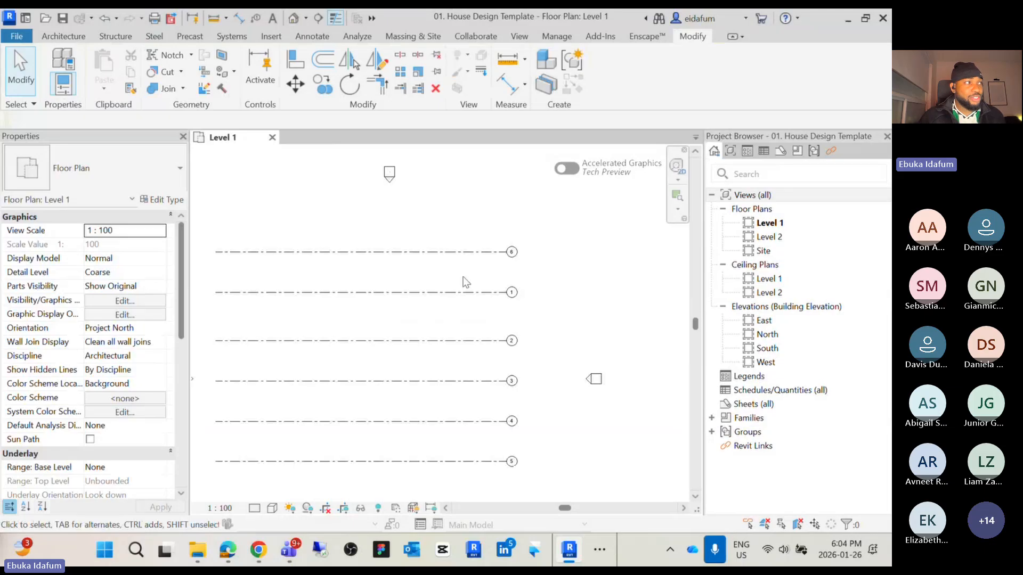
pyautogui.moveTo(466, 283); pyautogui.dragTo(463, 283, button='middle')
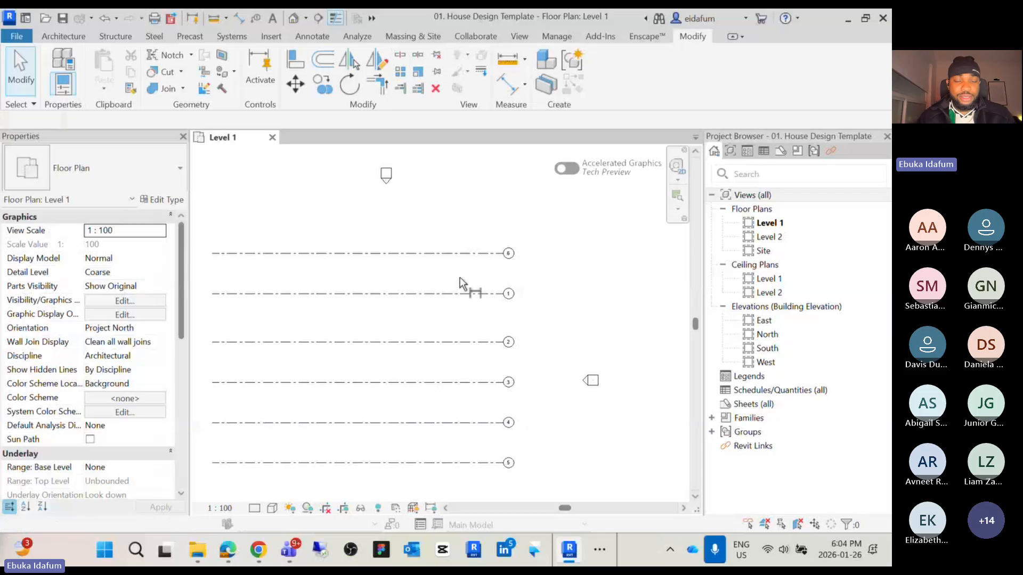
# Place a continuous aligned dimension string across the horizontal grids 6, 1, 2, 3, 4 and 5
pyautogui.press('d')
pyautogui.press('i')
pyautogui.scroll(3, 484, 269)
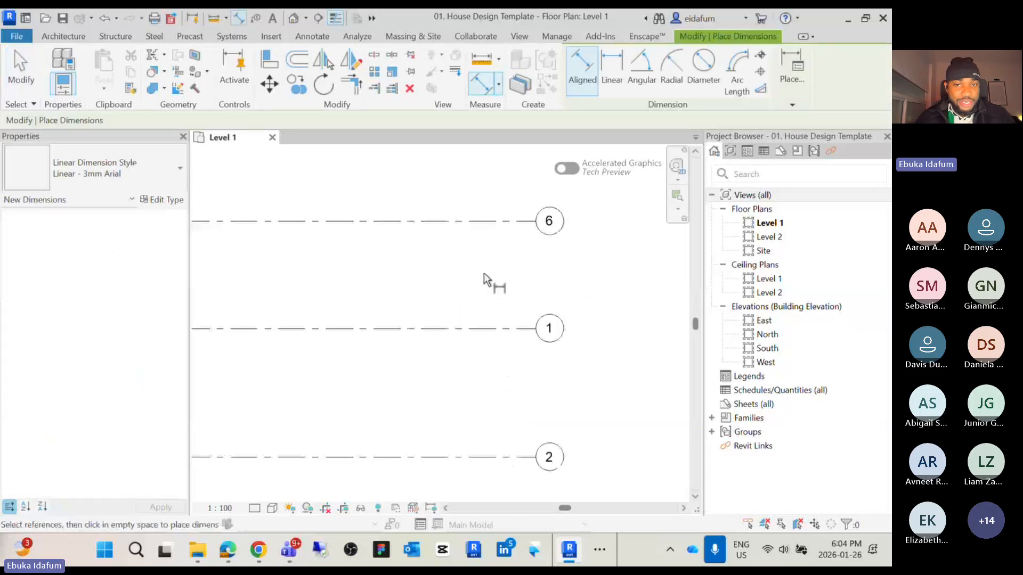
pyautogui.click(489, 221)
pyautogui.click(479, 334)
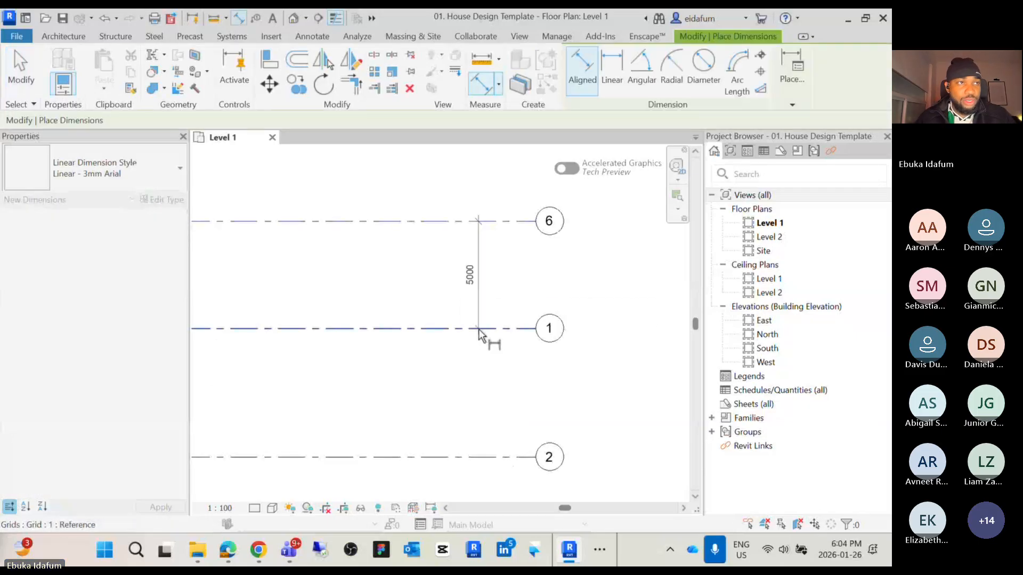
pyautogui.scroll(-1, 479, 332)
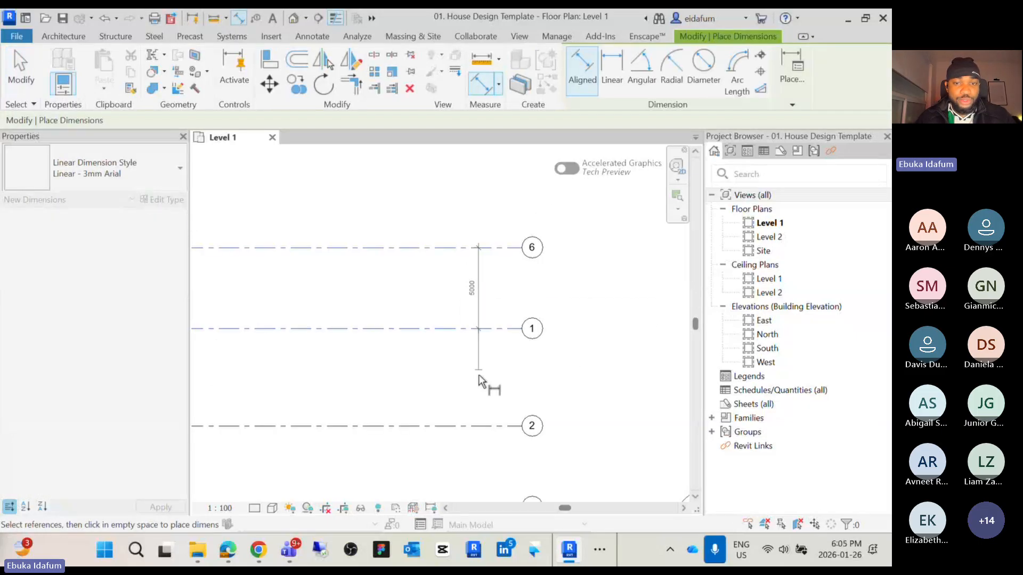
pyautogui.click(474, 425)
pyautogui.scroll(-2, 474, 426)
pyautogui.moveTo(483, 430); pyautogui.dragTo(472, 306, button='middle')
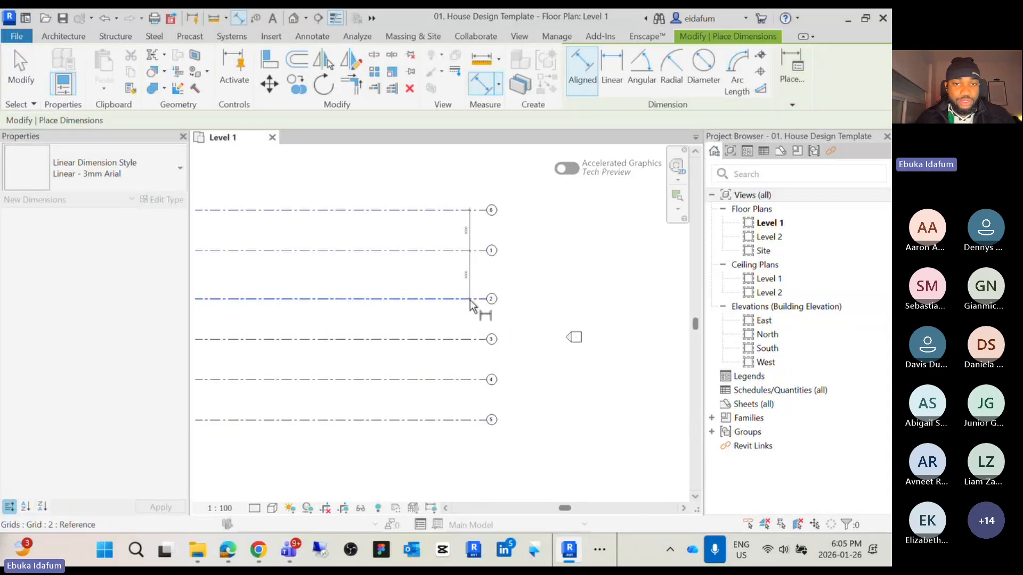
pyautogui.scroll(2, 470, 307)
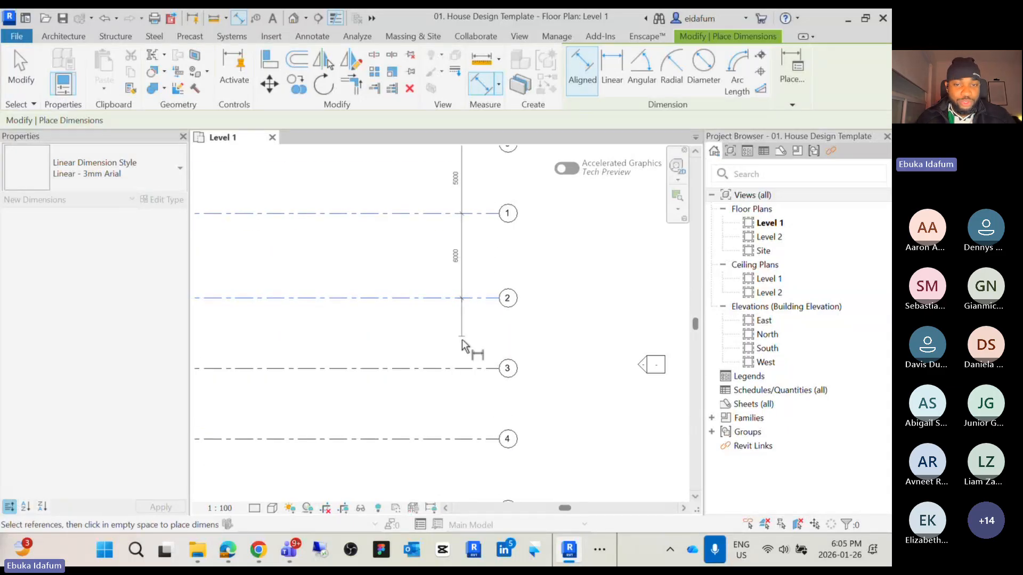
pyautogui.click(462, 368)
pyautogui.click(462, 440)
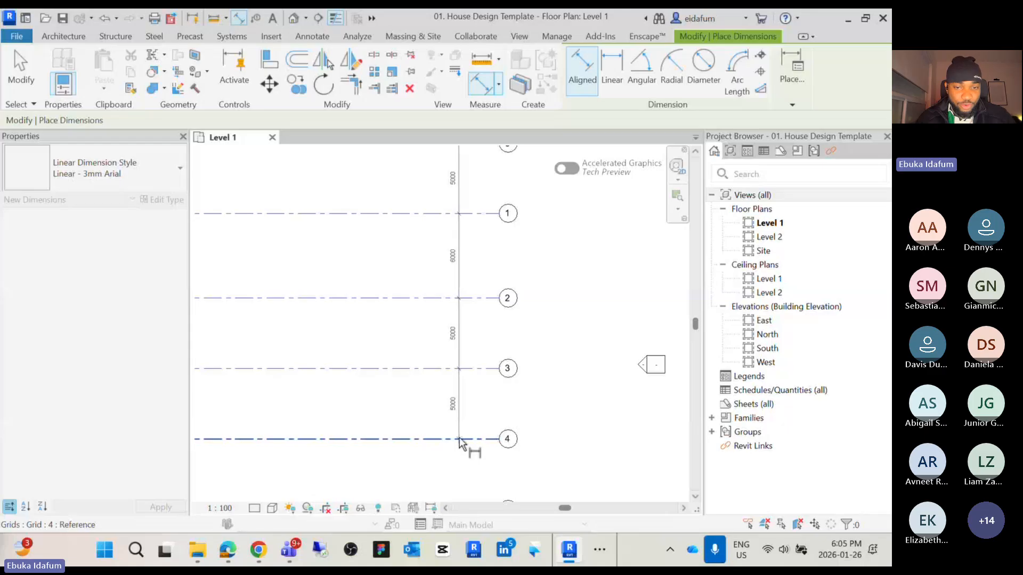
pyautogui.scroll(-2, 462, 440)
pyautogui.moveTo(462, 441); pyautogui.dragTo(469, 382, button='middle')
pyautogui.scroll(3, 467, 382)
pyautogui.click(458, 476)
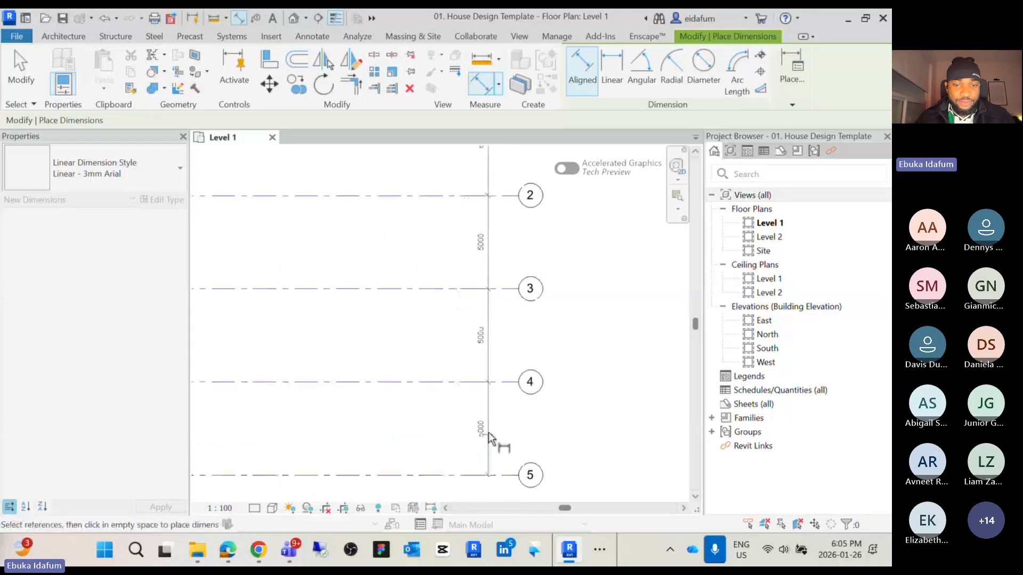
pyautogui.click(489, 438)
pyautogui.scroll(-2, 489, 430)
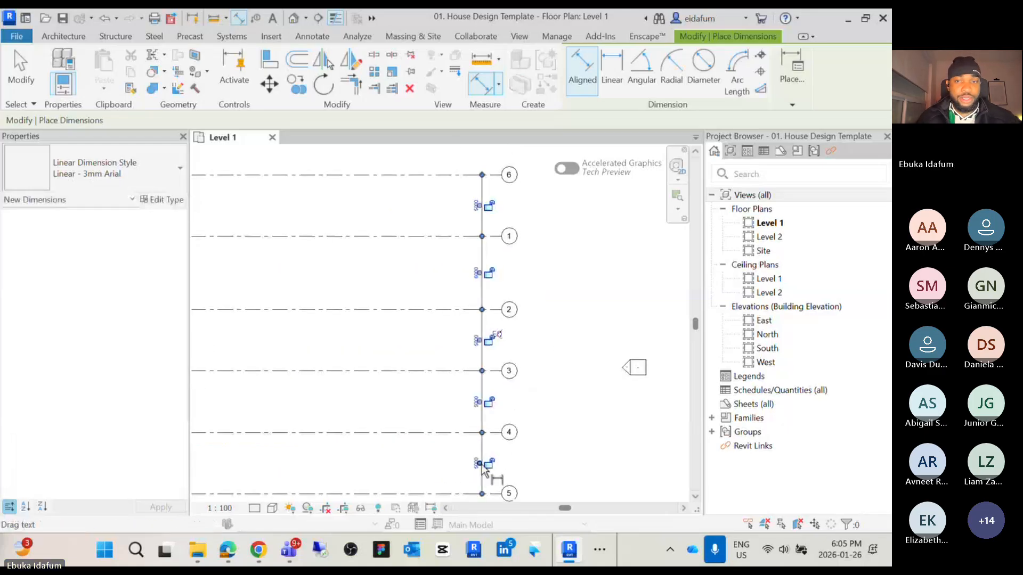
pyautogui.press('Escape')
# Select grid 1 and set its spacing from grid 6 to 2000 mm
pyautogui.moveTo(471, 196); pyautogui.dragTo(455, 325, button='middle')
pyautogui.scroll(4, 456, 324)
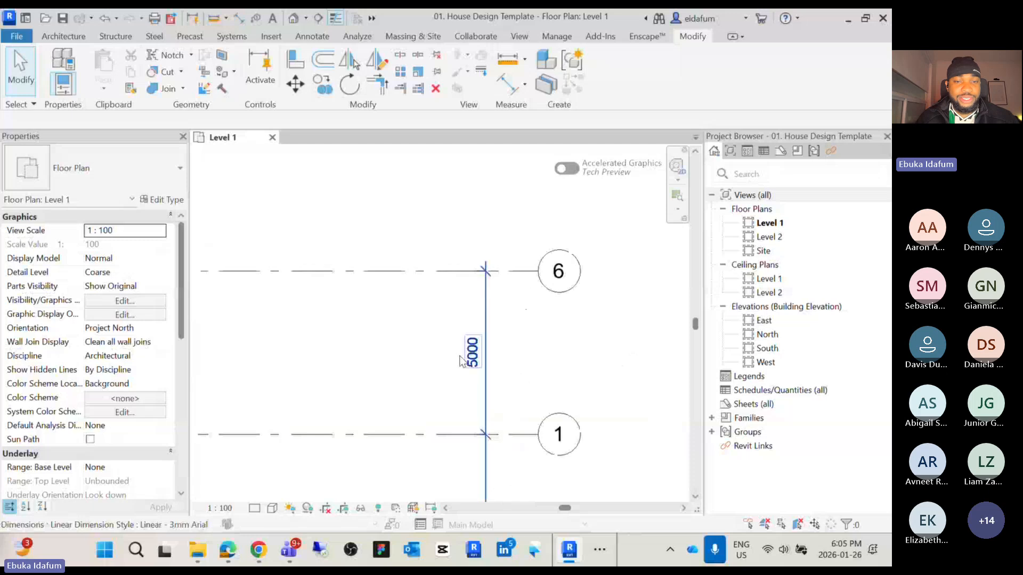
pyautogui.moveTo(446, 379); pyautogui.dragTo(445, 372, button='middle')
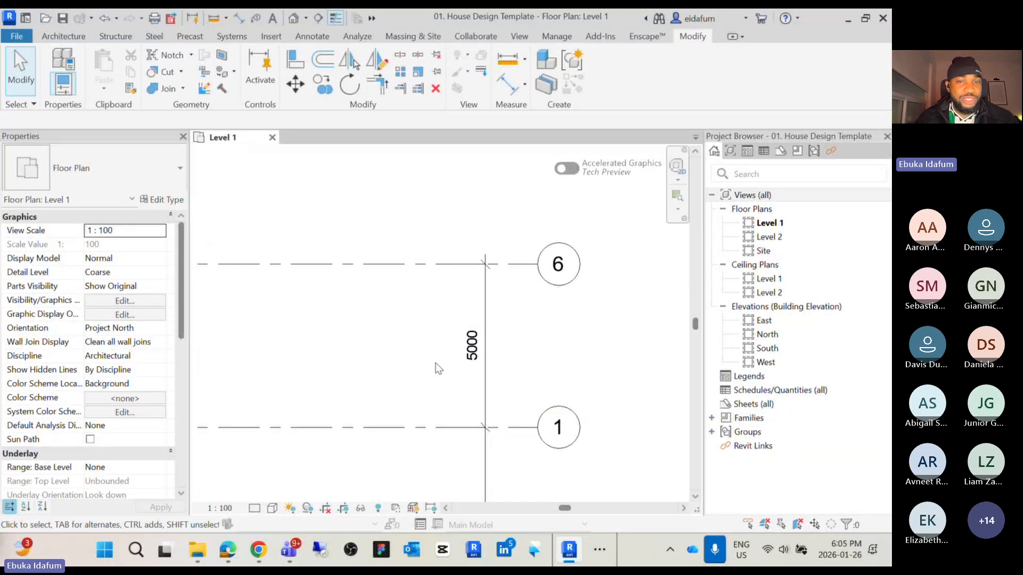
pyautogui.click(434, 427)
pyautogui.click(475, 346)
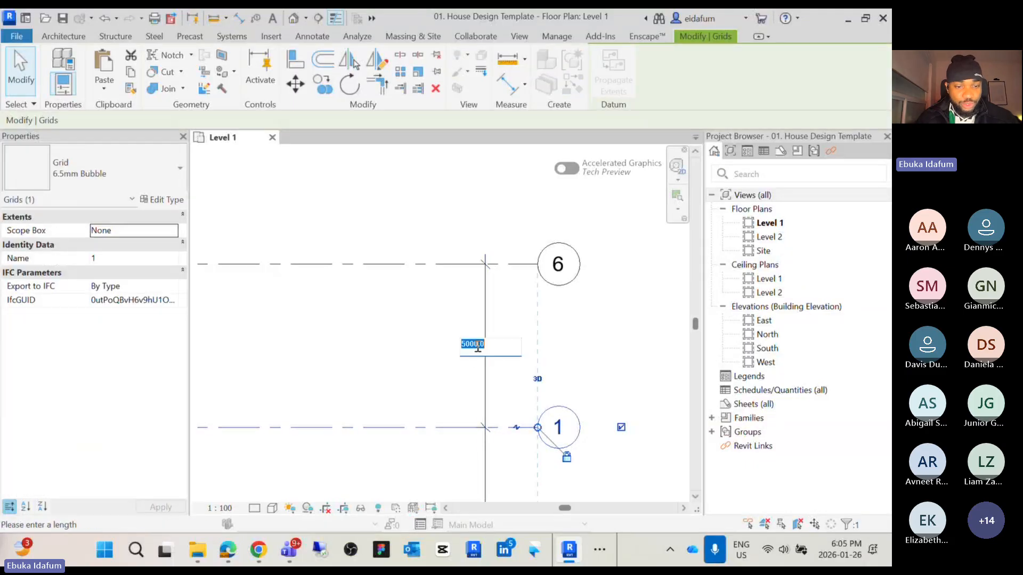
pyautogui.write('2000')
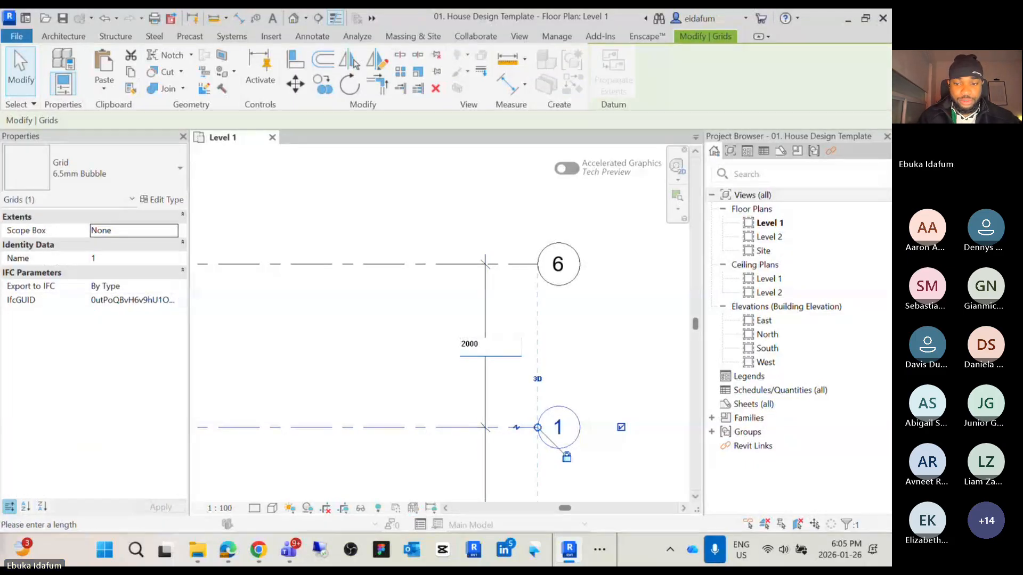
pyautogui.press('Return')
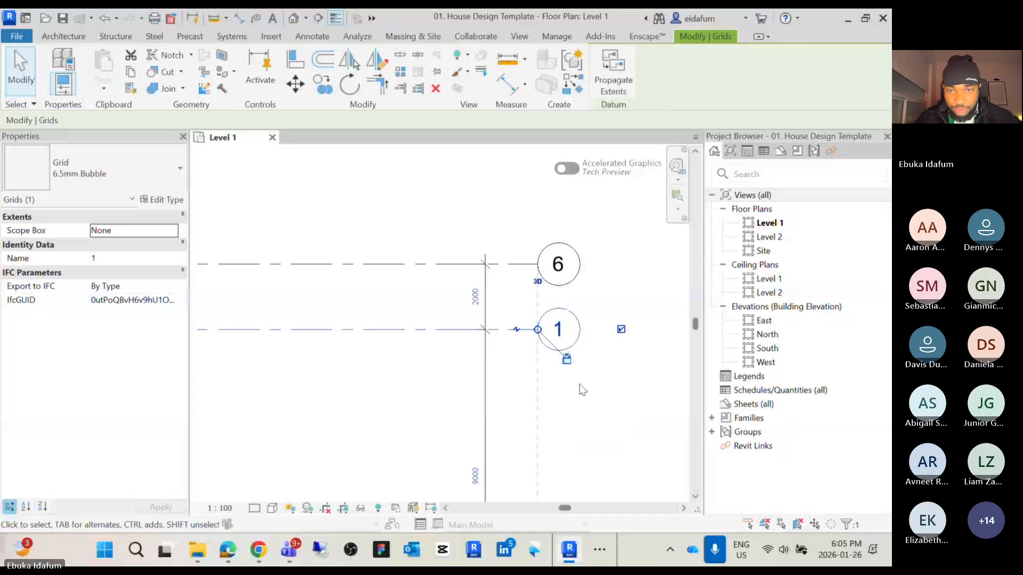
pyautogui.click(588, 415)
# Select grid 2 and set its spacing from grid 1 to 4000 mm
pyautogui.scroll(-2, 588, 415)
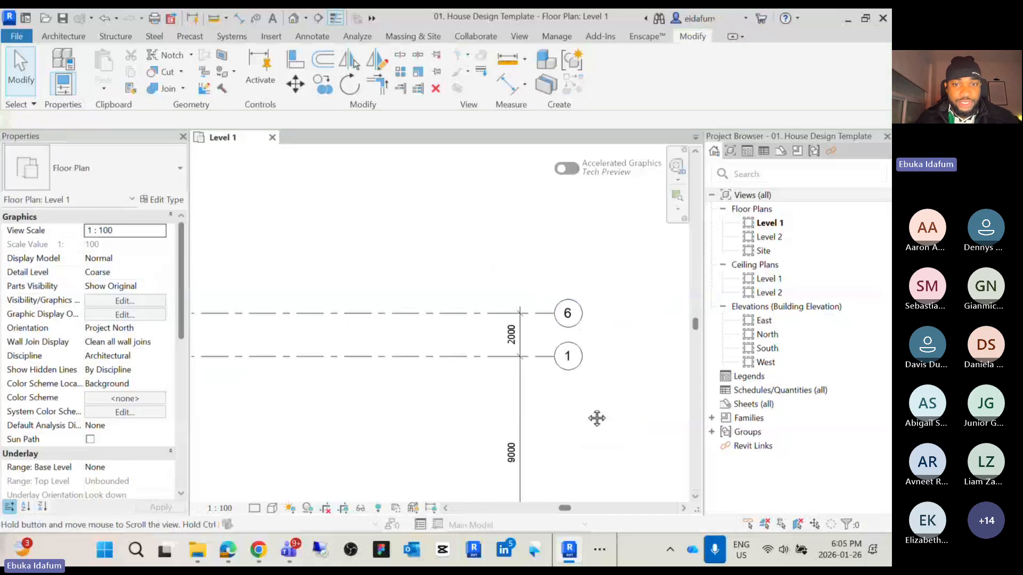
pyautogui.moveTo(596, 417); pyautogui.dragTo(591, 315, button='middle')
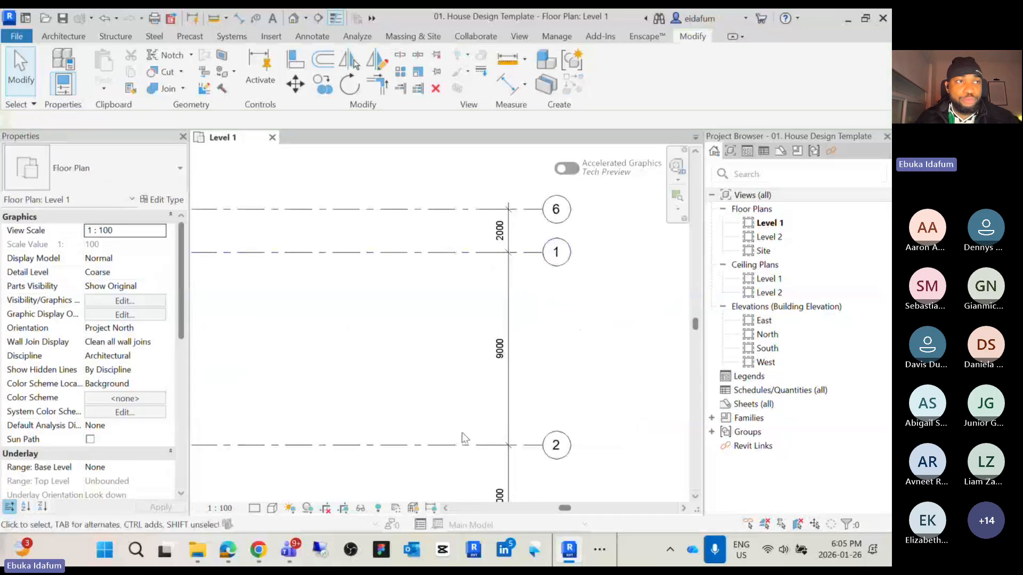
pyautogui.click(466, 446)
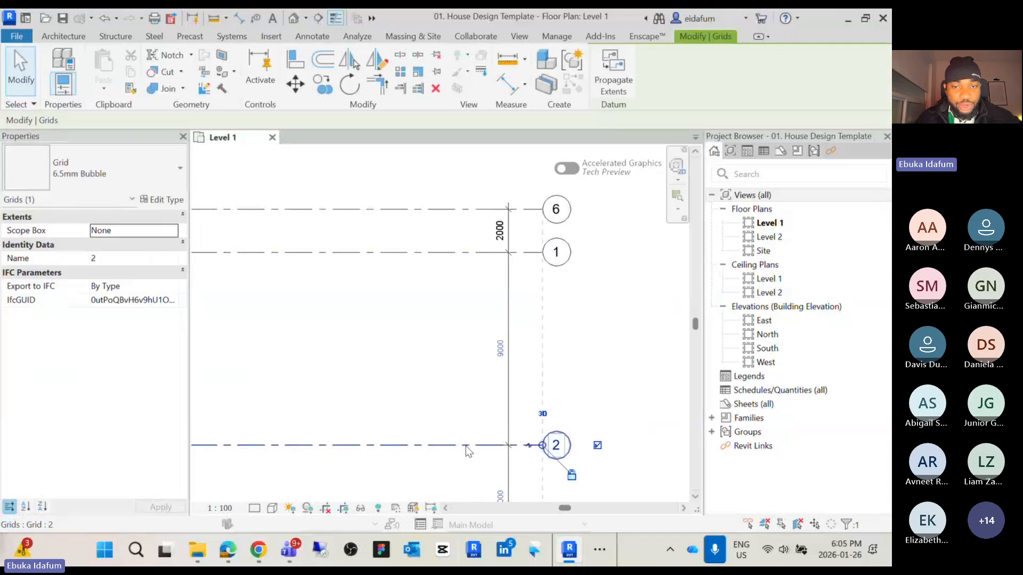
pyautogui.click(498, 347)
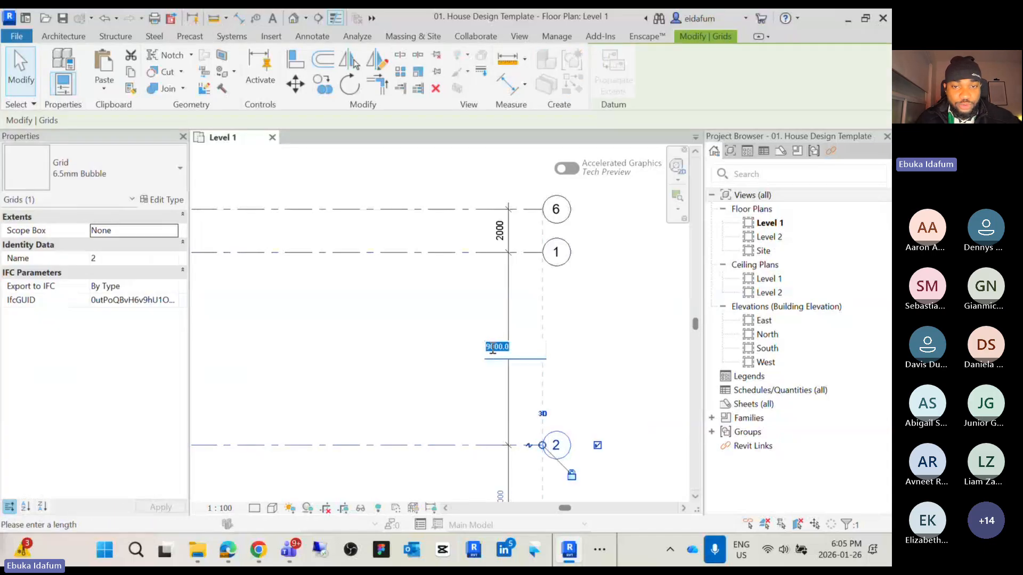
pyautogui.click(491, 348)
pyautogui.moveTo(486, 348); pyautogui.dragTo(489, 347)
pyautogui.write('4')
pyautogui.press('Return')
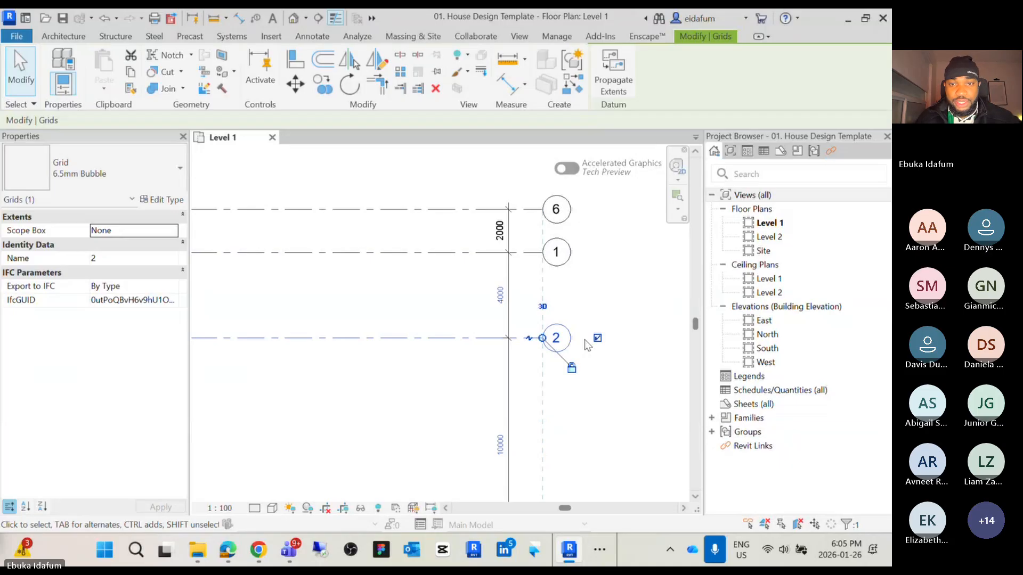
pyautogui.click(607, 424)
# Inspect the grid spacing dimensions between grids 6, 1 and 2
pyautogui.scroll(-3, 613, 429)
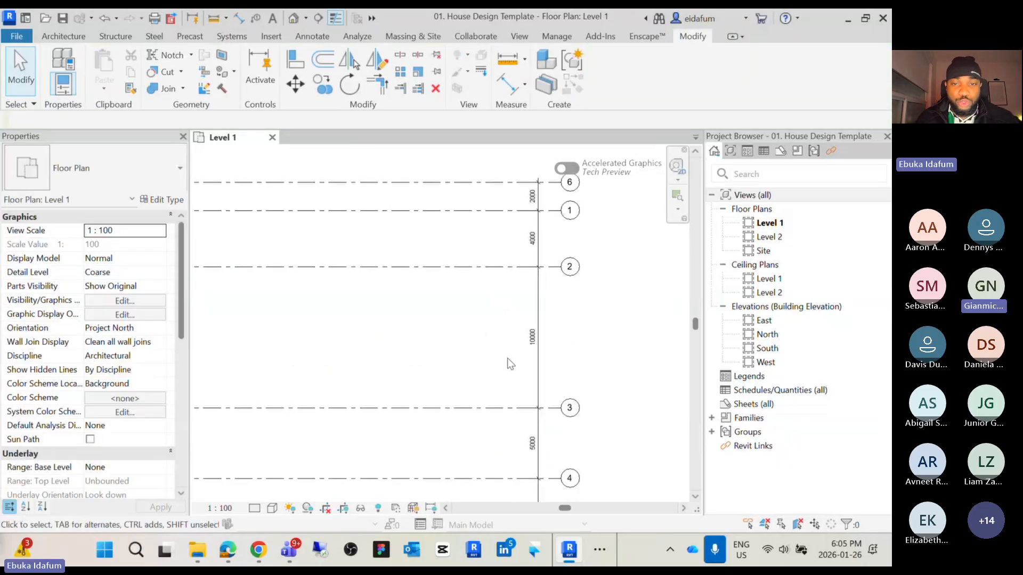
pyautogui.moveTo(513, 390); pyautogui.dragTo(490, 387, button='middle')
pyautogui.scroll(3, 495, 311)
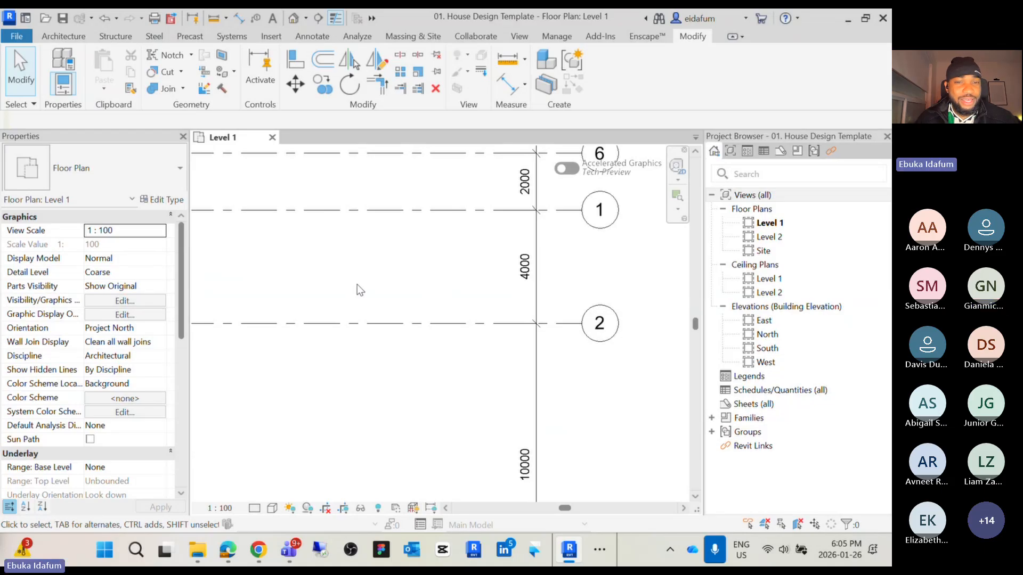
pyautogui.scroll(-3, 357, 284)
pyautogui.moveTo(428, 265); pyautogui.dragTo(434, 322, button='middle')
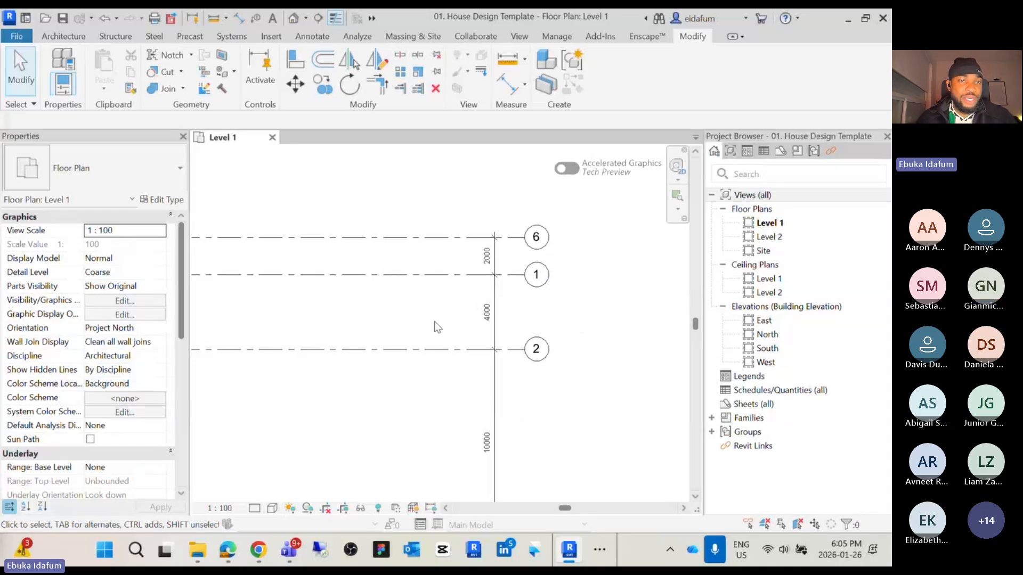
pyautogui.click(314, 37)
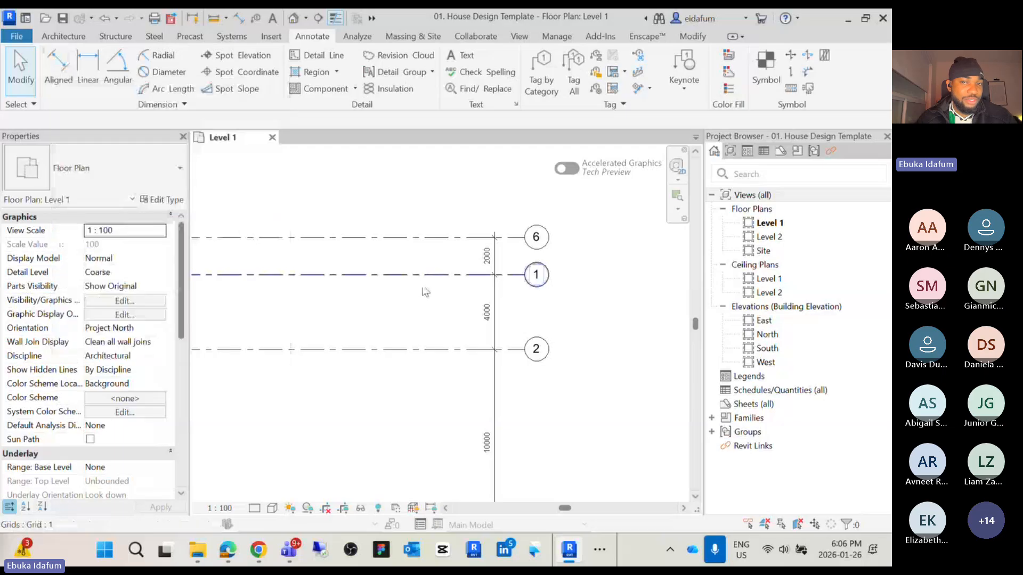
pyautogui.scroll(1, 447, 303)
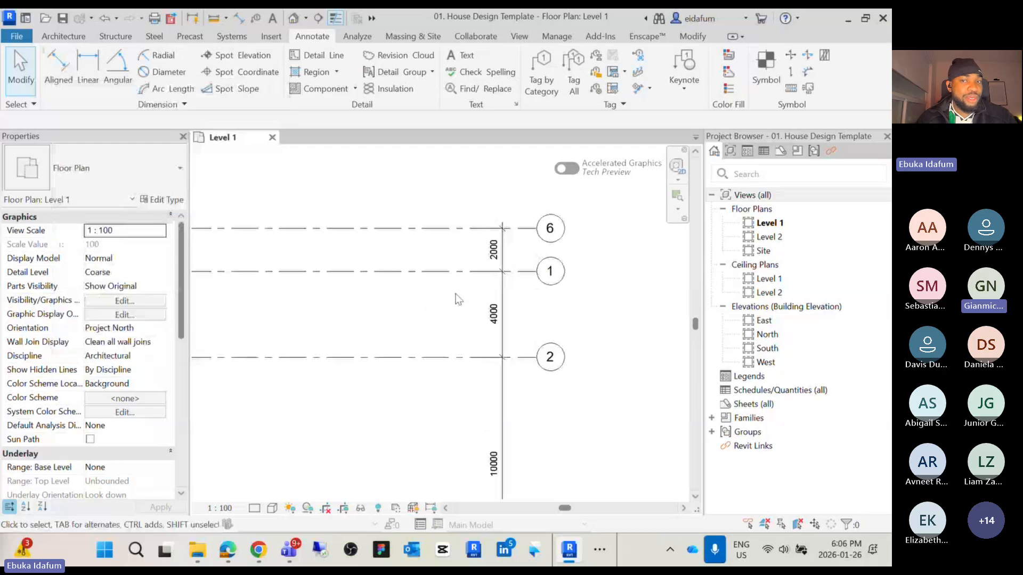
pyautogui.scroll(2, 453, 298)
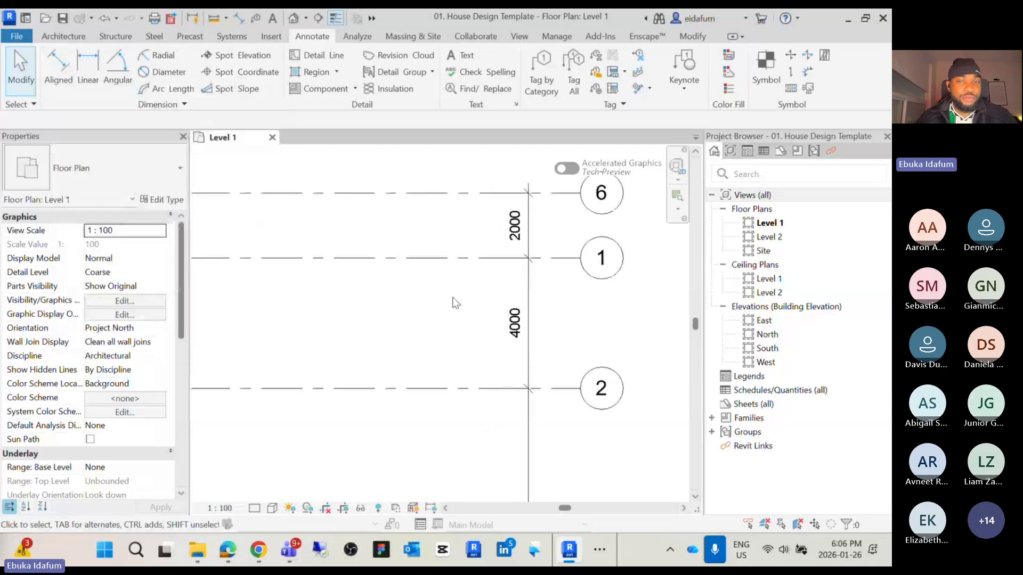
pyautogui.scroll(2, 452, 297)
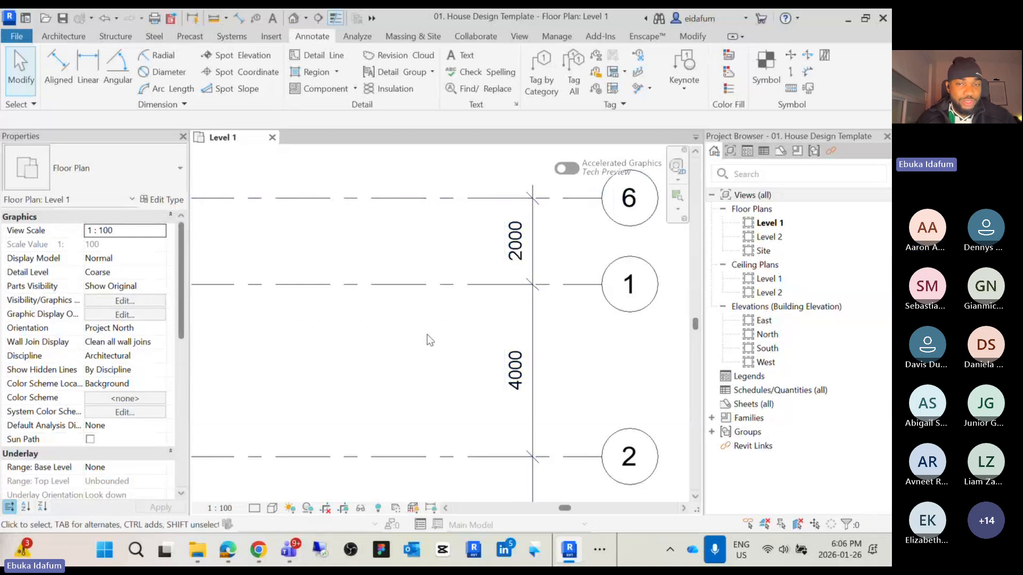
pyautogui.click(459, 284)
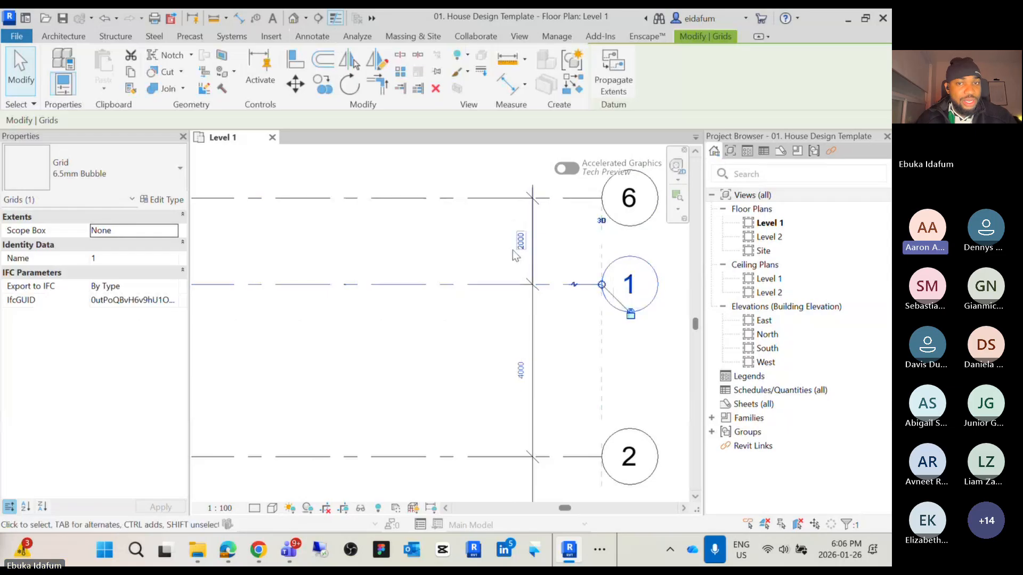
pyautogui.click(451, 344)
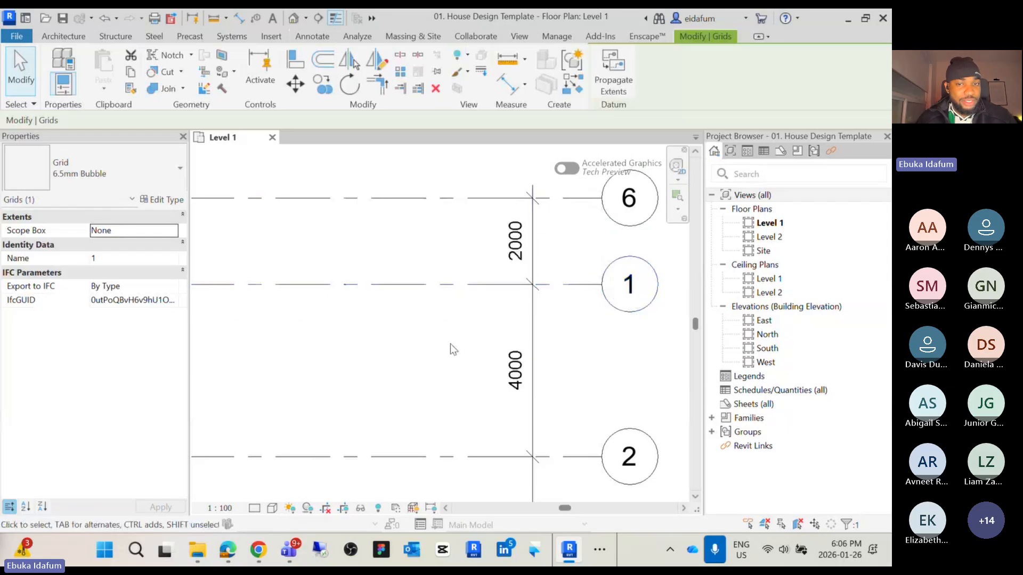
pyautogui.scroll(-1, 450, 344)
pyautogui.moveTo(461, 353); pyautogui.dragTo(427, 306, button='middle')
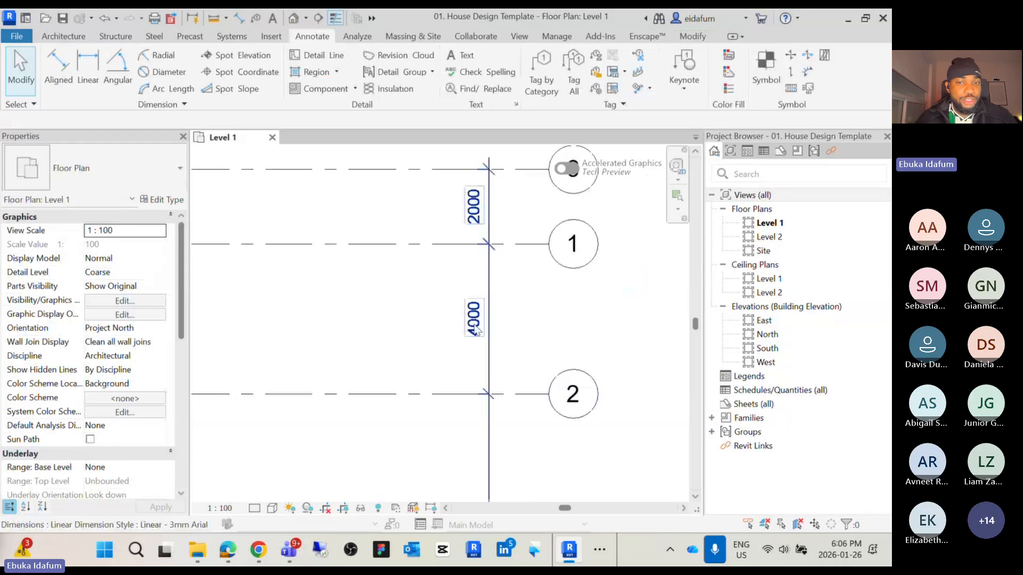
# Select grid 3 and set its spacing from grid 2 to 3000 mm
pyautogui.click(415, 394)
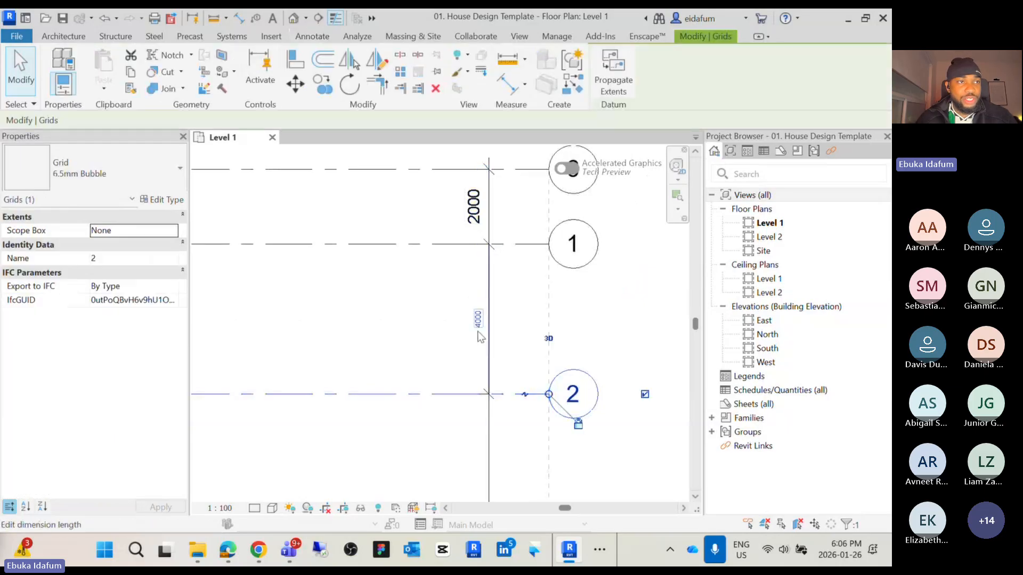
pyautogui.click(413, 450)
pyautogui.moveTo(413, 450)
pyautogui.mouseDown(button='middle')
pyautogui.moveTo(452, 246)
pyautogui.moveTo(440, 229)
pyautogui.moveTo(427, 258)
pyautogui.mouseUp(button='middle')
pyautogui.scroll(-3, 441, 230)
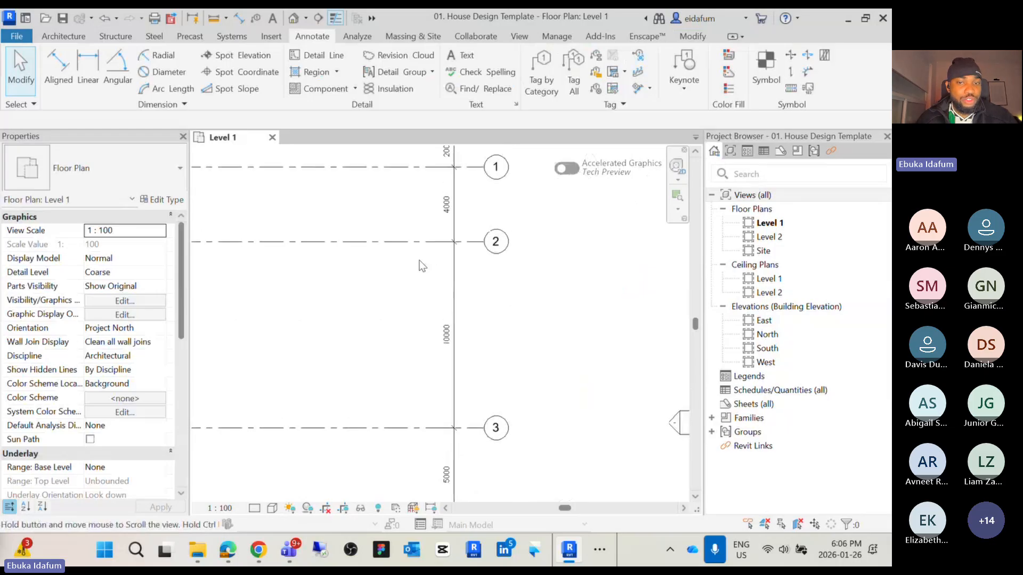
pyautogui.click(401, 428)
pyautogui.click(447, 333)
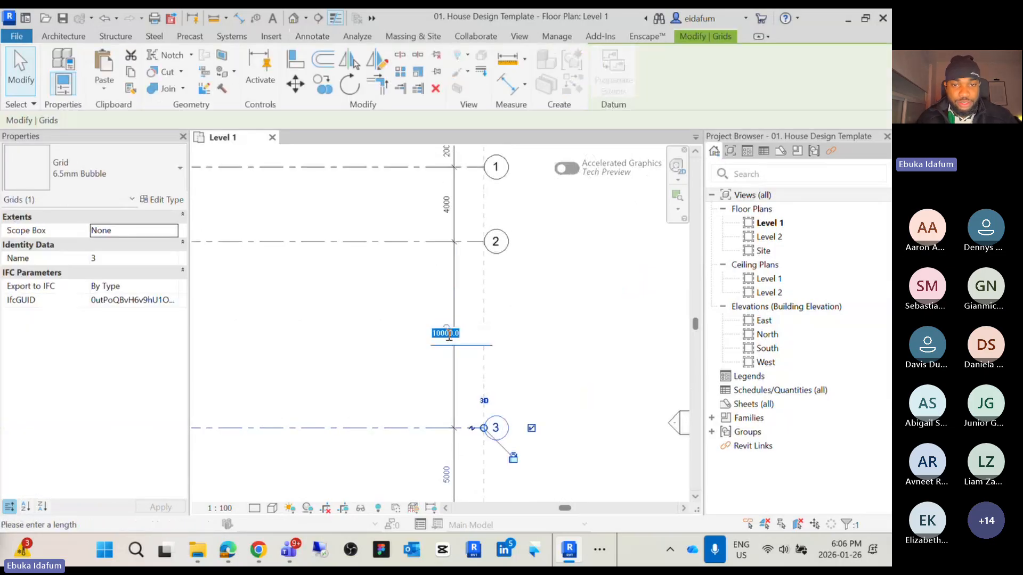
pyautogui.moveTo(441, 333); pyautogui.dragTo(430, 332)
pyautogui.write('3')
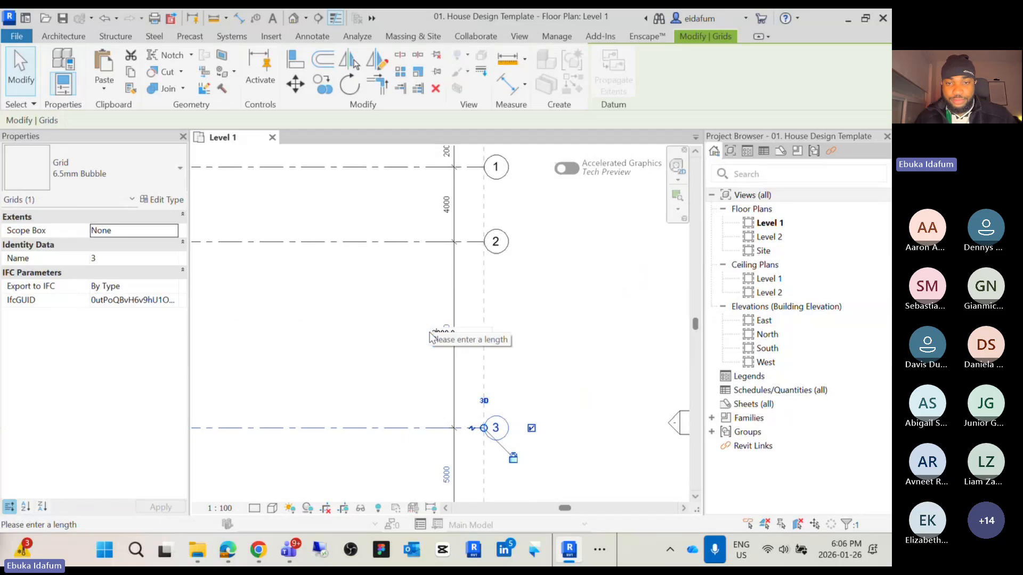
pyautogui.press('Return')
pyautogui.click(416, 399)
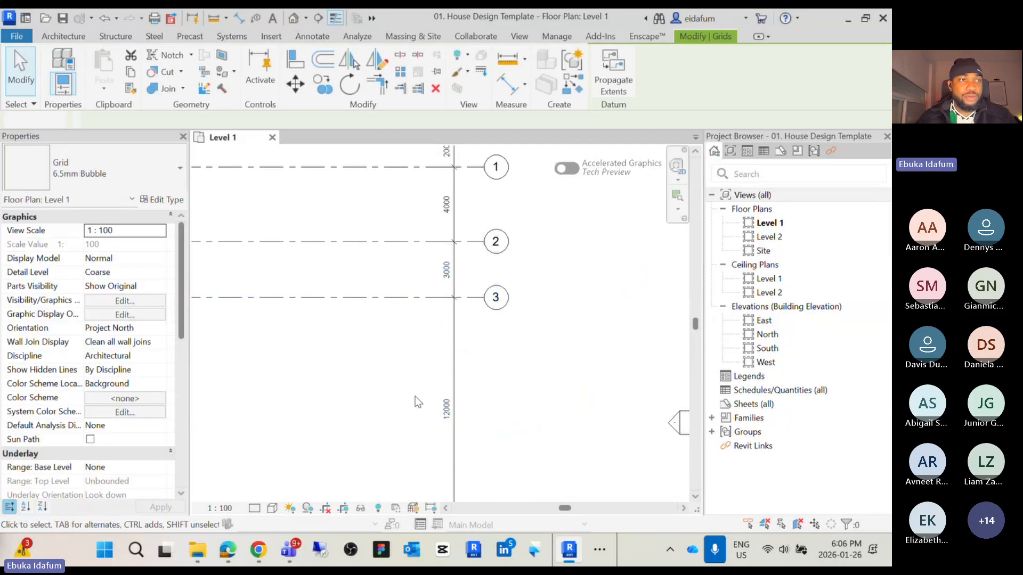
# Select grid 4 and set its spacing from grid 3 to 4000 mm
pyautogui.scroll(-1, 431, 360)
pyautogui.moveTo(440, 369)
pyautogui.mouseDown(button='middle')
pyautogui.moveTo(480, 300)
pyautogui.moveTo(450, 299)
pyautogui.mouseUp(button='middle')
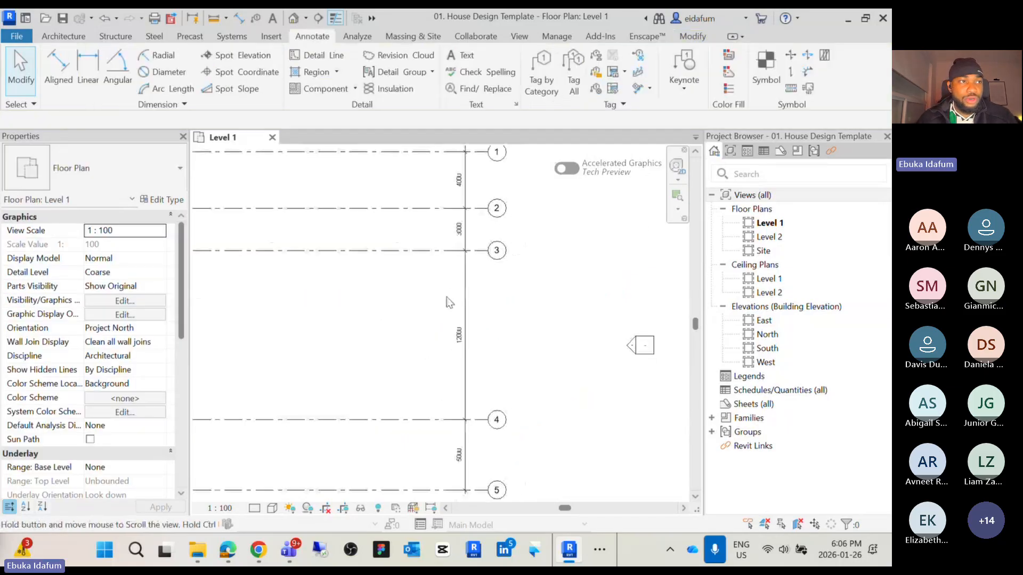
pyautogui.click(432, 420)
pyautogui.click(458, 335)
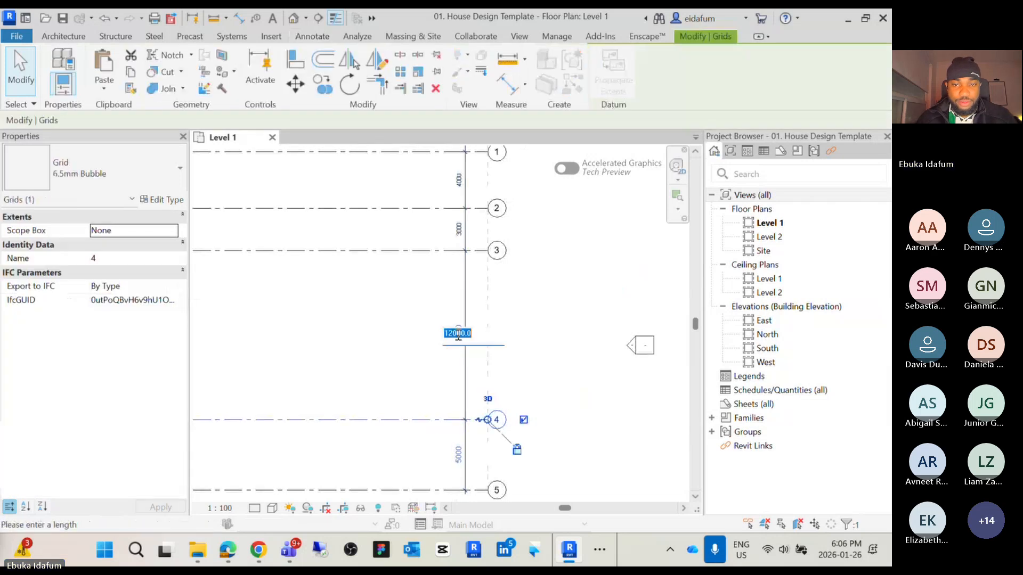
pyautogui.write('4000')
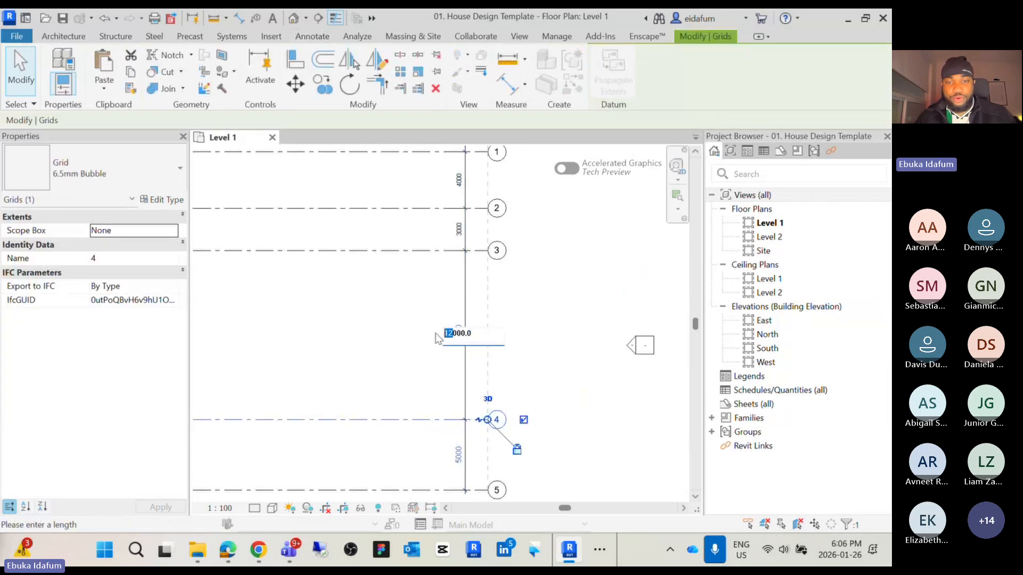
pyautogui.press('Return')
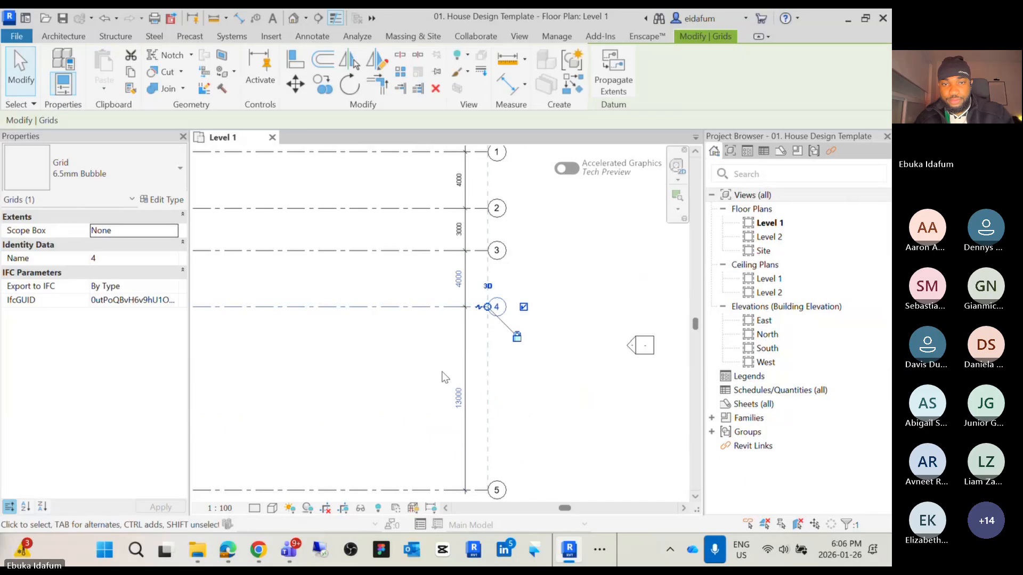
# Select grid 5 and set its spacing from grid 4 to 6000 mm
pyautogui.scroll(-2, 429, 368)
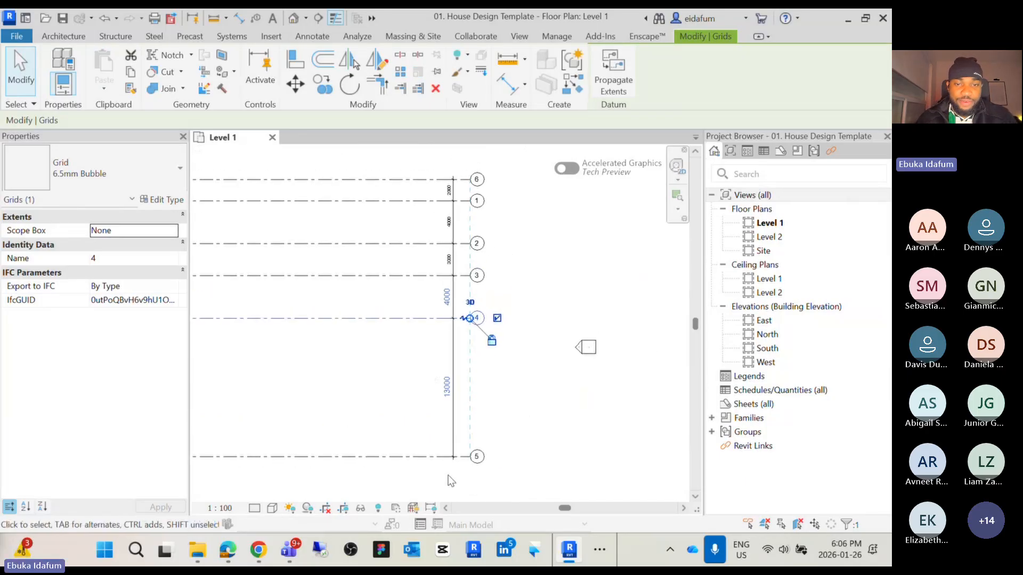
pyautogui.click(423, 459)
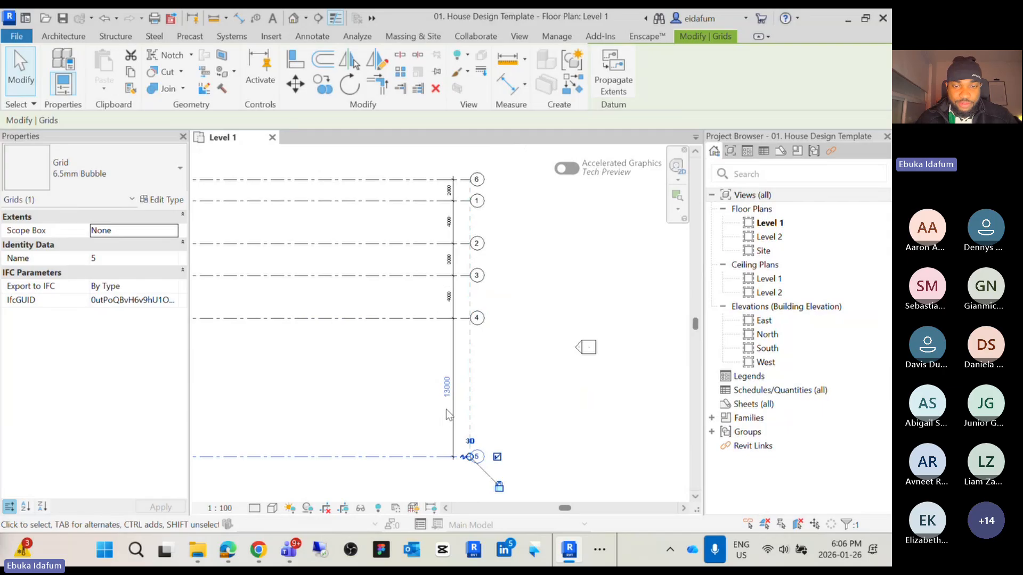
pyautogui.click(443, 386)
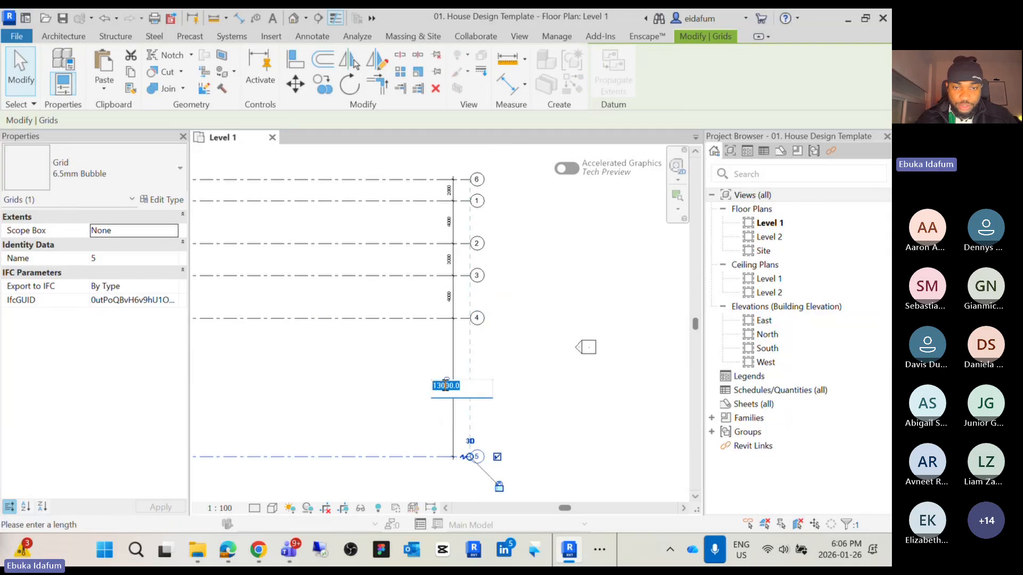
pyautogui.click(438, 385)
pyautogui.moveTo(438, 385); pyautogui.dragTo(435, 387)
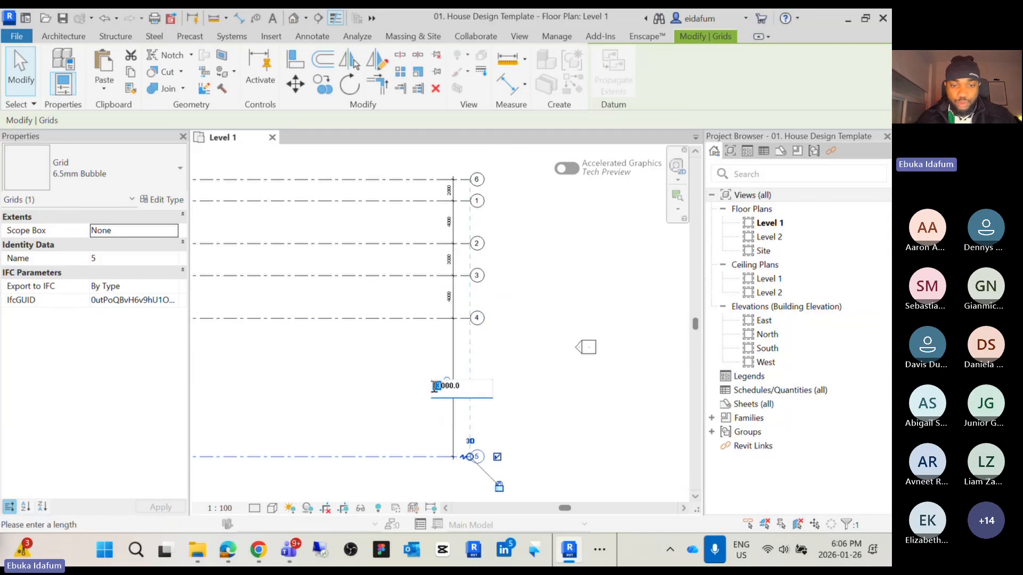
pyautogui.write('6')
pyautogui.press('Return')
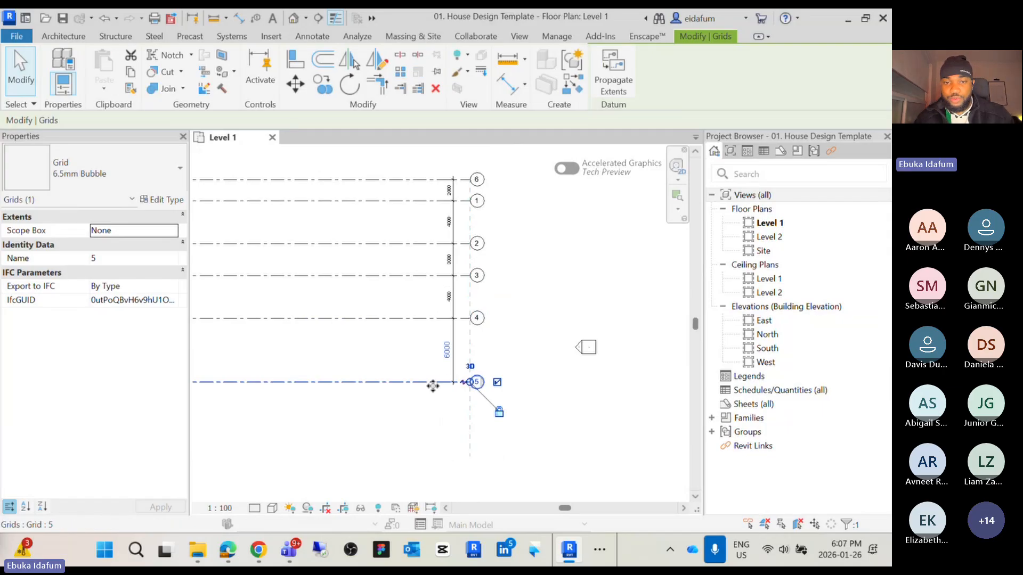
# Select all six grids together and move them slightly down and to the right within the elevation markers
pyautogui.click(543, 364)
pyautogui.scroll(-3, 543, 363)
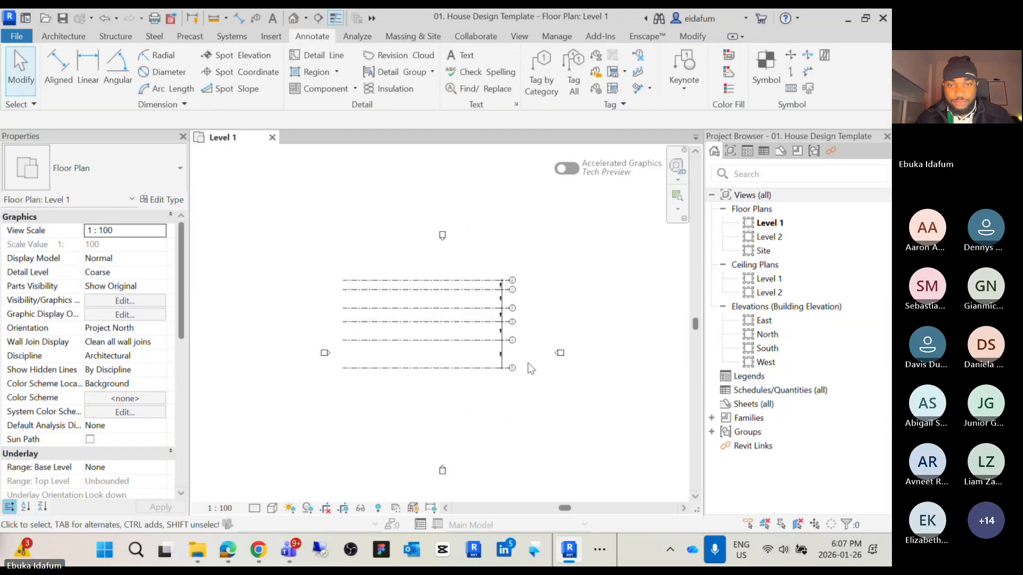
pyautogui.moveTo(522, 403); pyautogui.dragTo(333, 242)
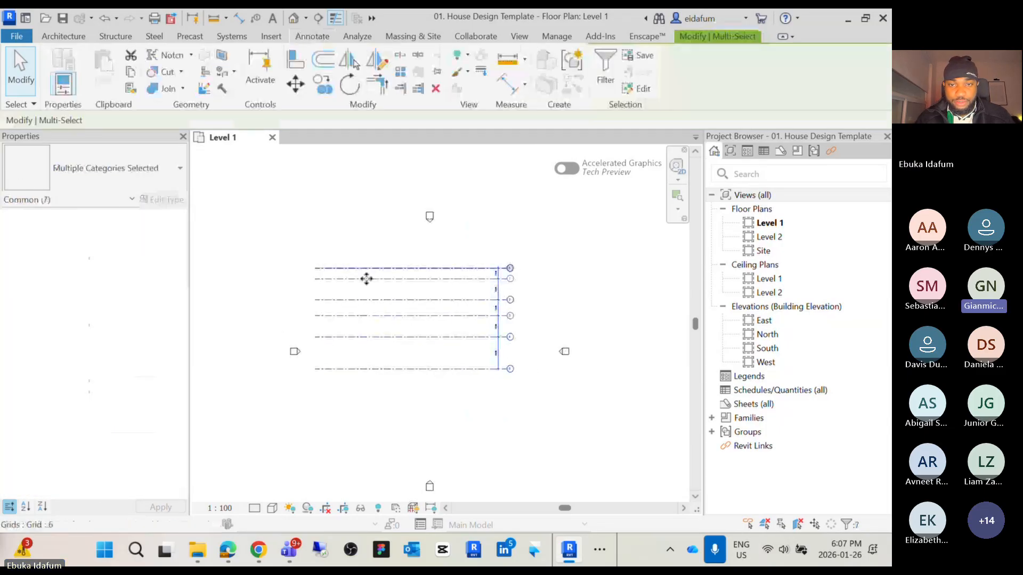
pyautogui.moveTo(365, 278); pyautogui.dragTo(382, 313)
pyautogui.click(398, 273)
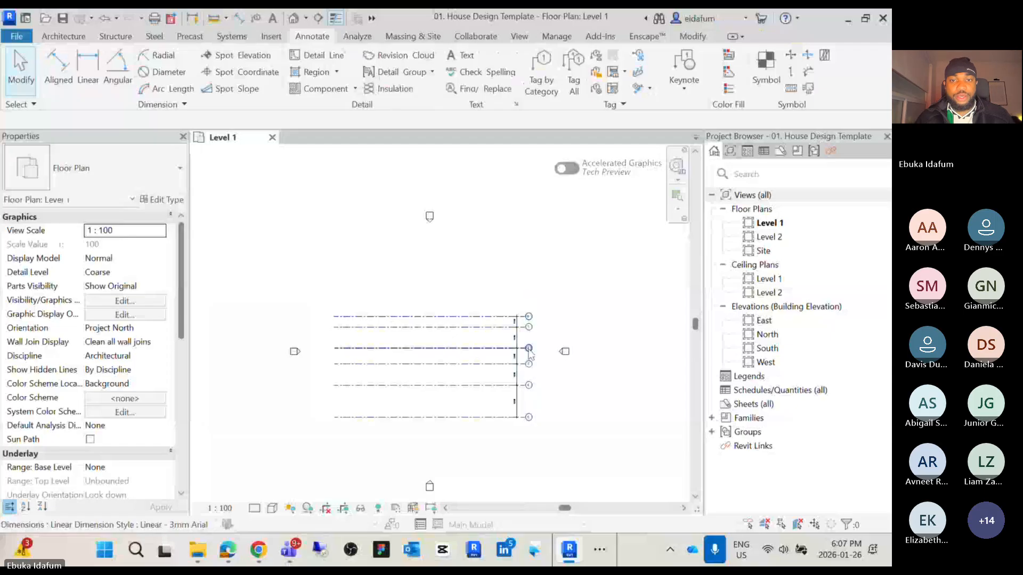
# Review the full set of grid spacing dimensions from grid 6 down to grid 5
pyautogui.scroll(2, 530, 349)
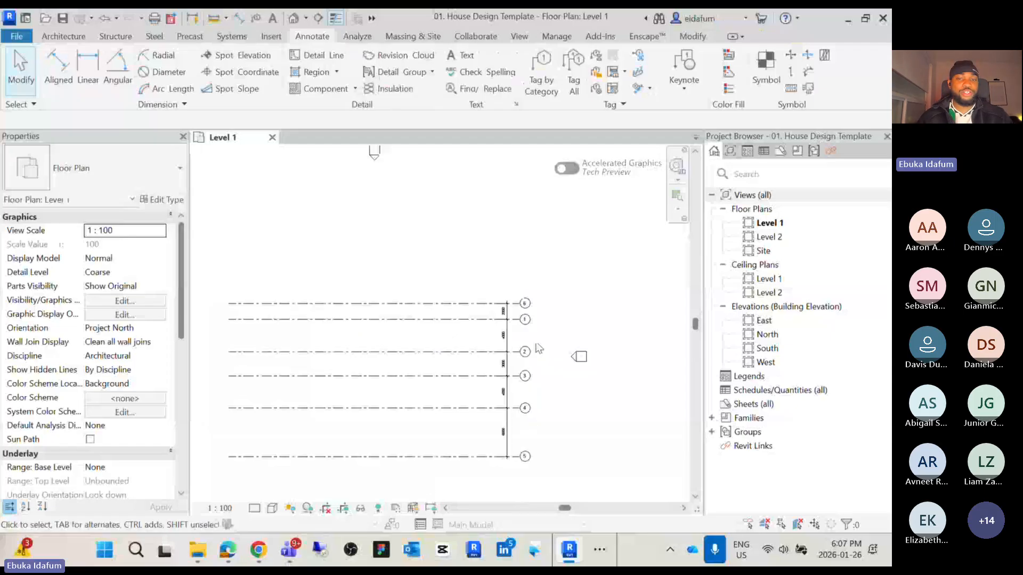
pyautogui.scroll(2, 515, 327)
pyautogui.scroll(3, 515, 328)
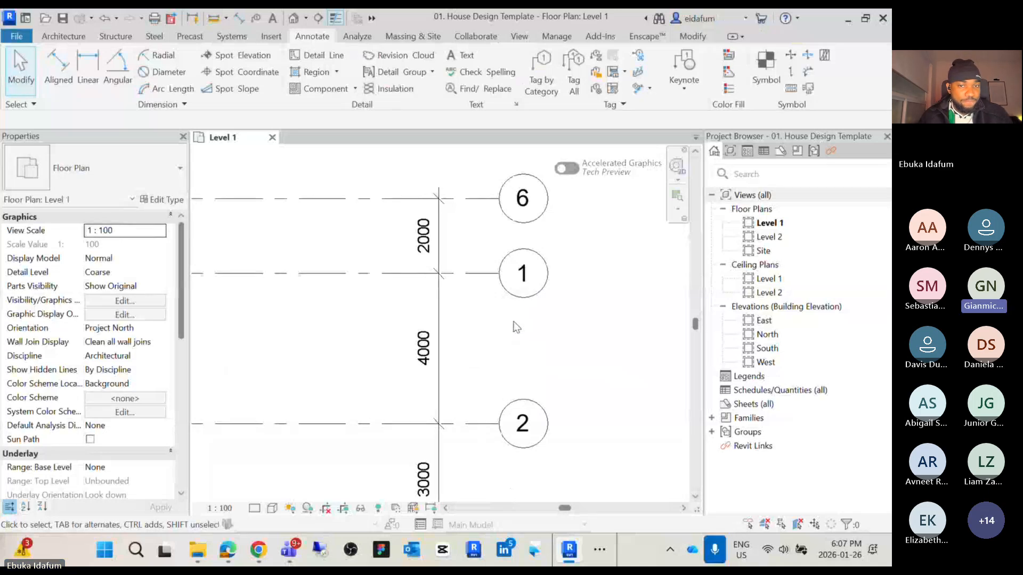
pyautogui.click(363, 274)
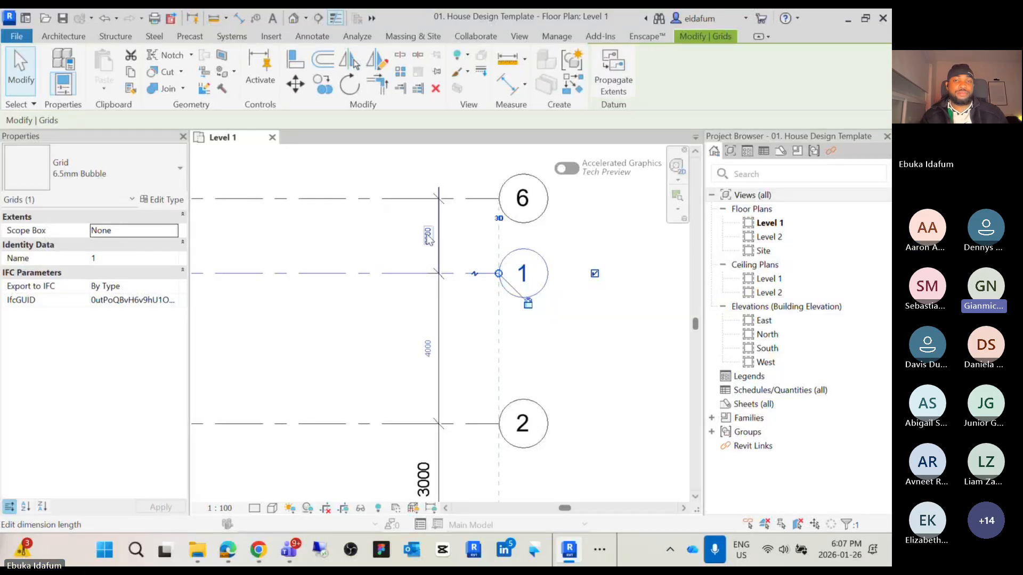
pyautogui.click(588, 332)
pyautogui.scroll(-3, 589, 335)
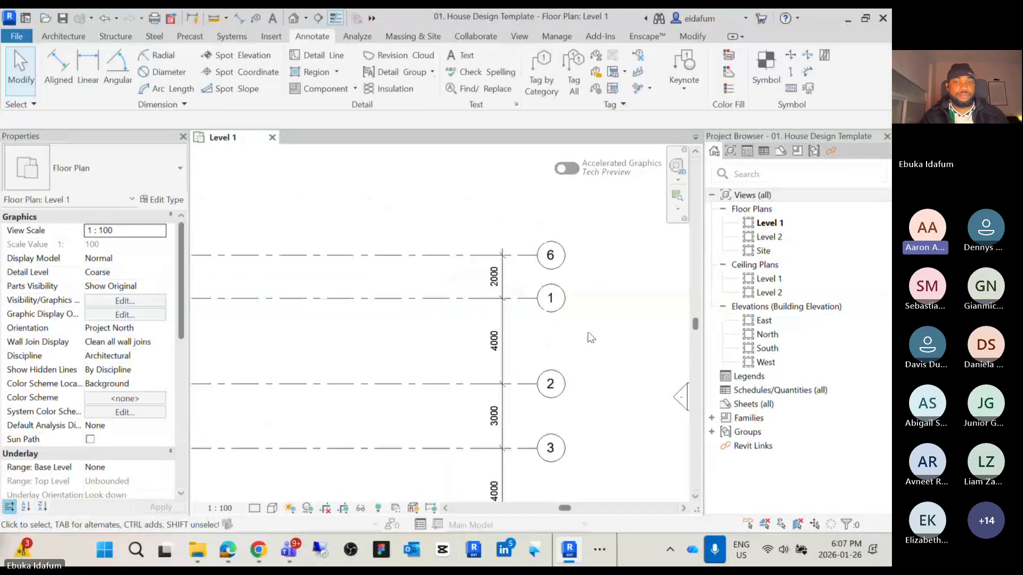
pyautogui.moveTo(598, 341); pyautogui.dragTo(591, 296, button='middle')
pyautogui.scroll(-2, 619, 294)
pyautogui.scroll(-3, 622, 290)
pyautogui.scroll(5, 581, 303)
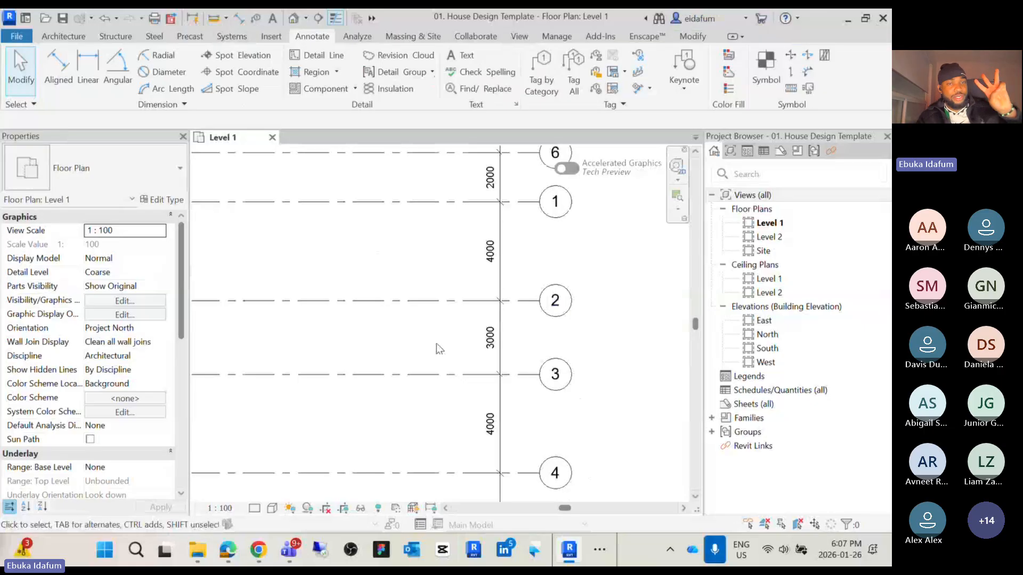
pyautogui.scroll(3, 479, 392)
pyautogui.moveTo(509, 316); pyautogui.dragTo(350, 379, button='middle')
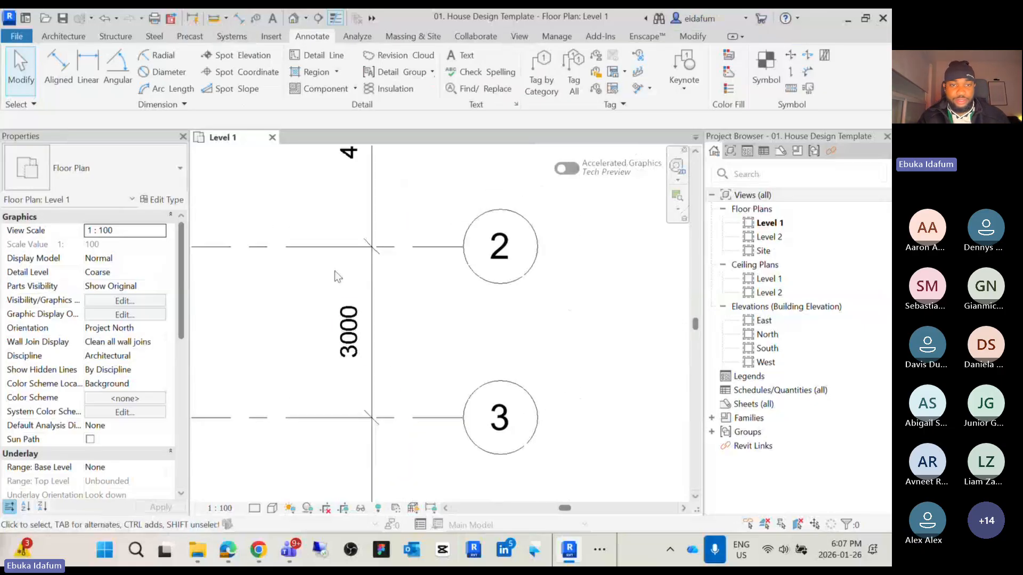
pyautogui.scroll(-3, 427, 333)
pyautogui.moveTo(427, 333); pyautogui.dragTo(495, 305, button='middle')
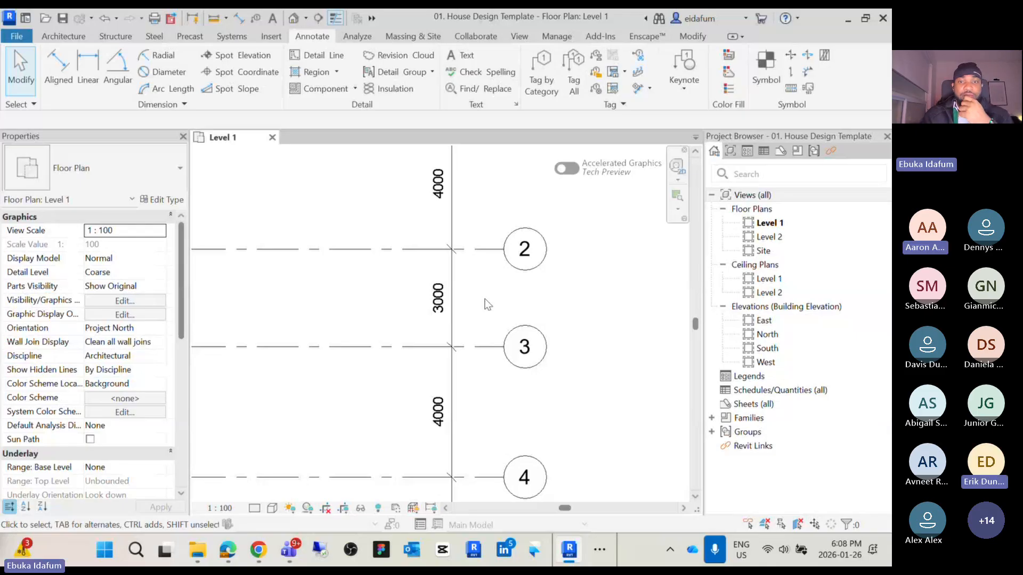
pyautogui.moveTo(497, 314); pyautogui.dragTo(488, 413, button='middle')
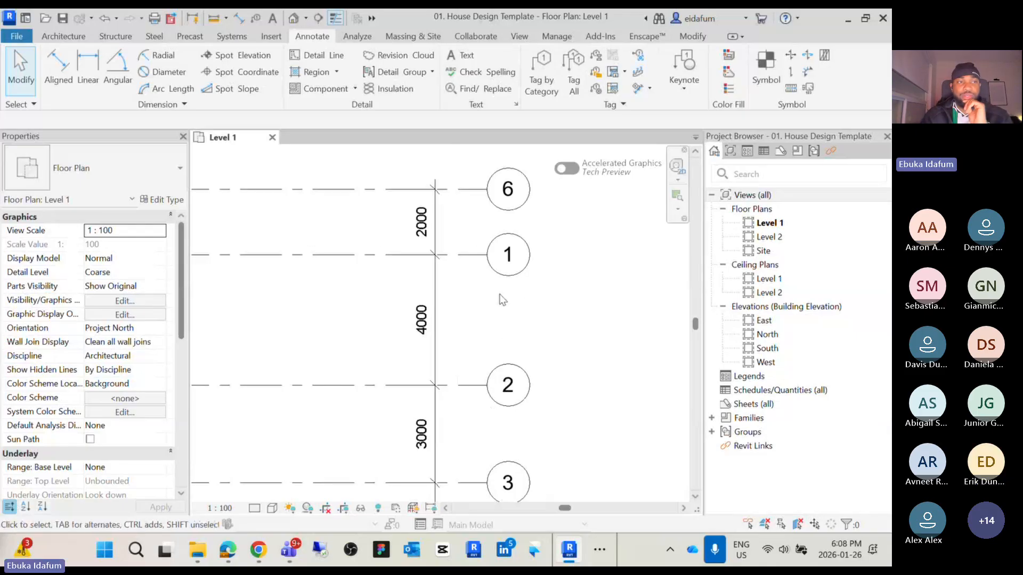
pyautogui.scroll(2, 495, 317)
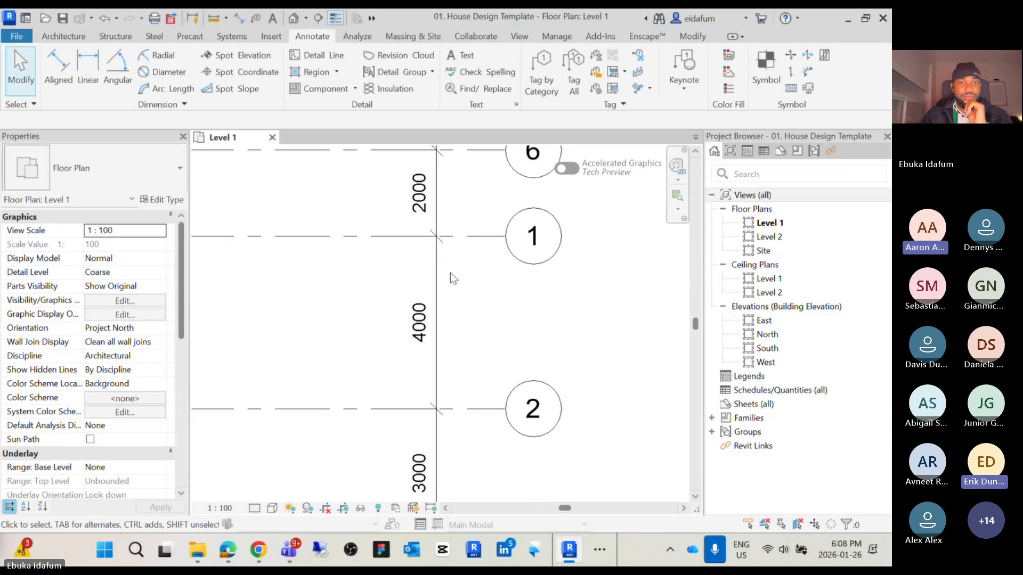
pyautogui.scroll(-3, 495, 285)
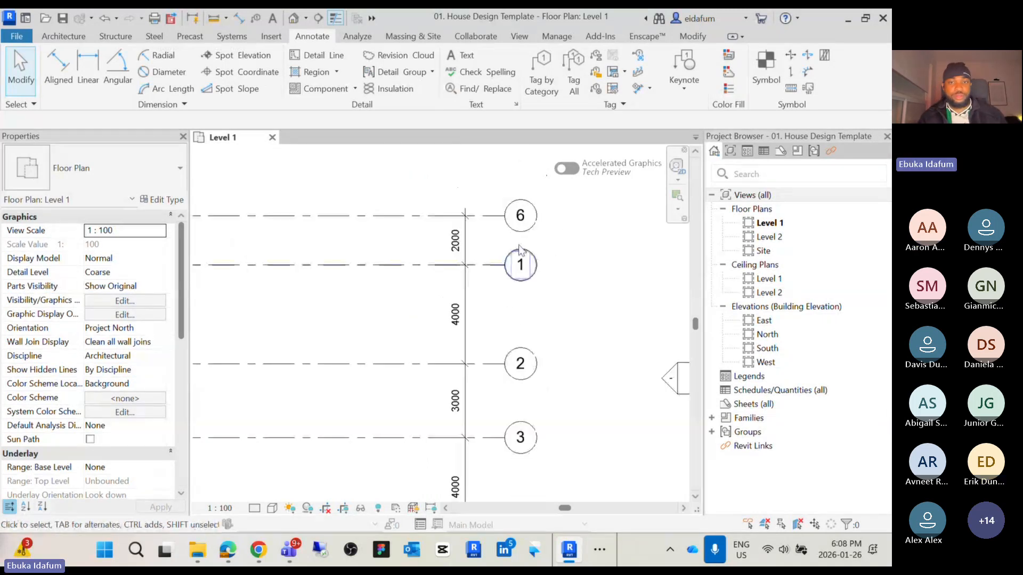
pyautogui.scroll(3, 466, 262)
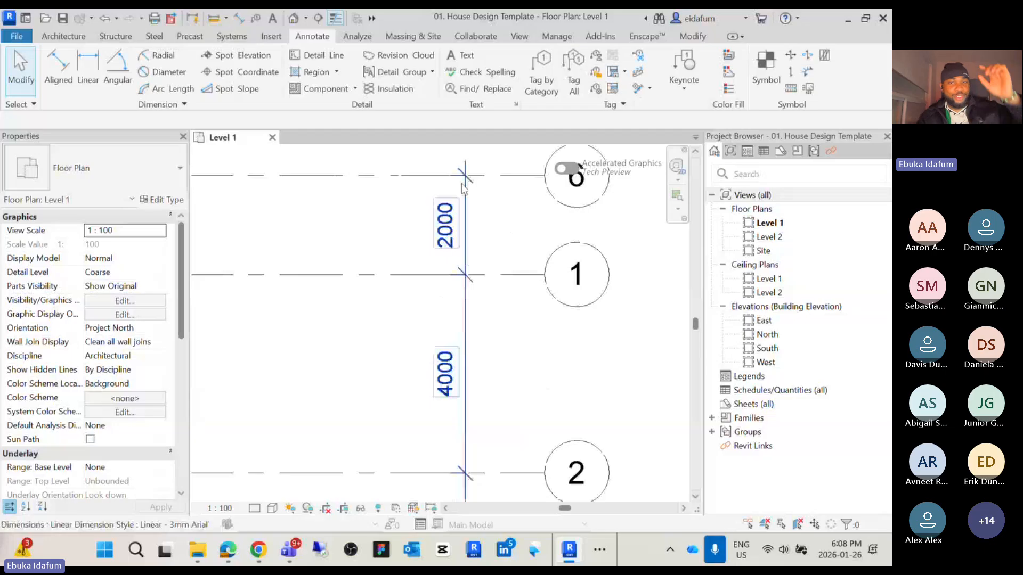
pyautogui.moveTo(452, 372)
pyautogui.mouseDown(button='middle')
pyautogui.moveTo(475, 269)
pyautogui.moveTo(473, 197)
pyautogui.mouseUp(button='middle')
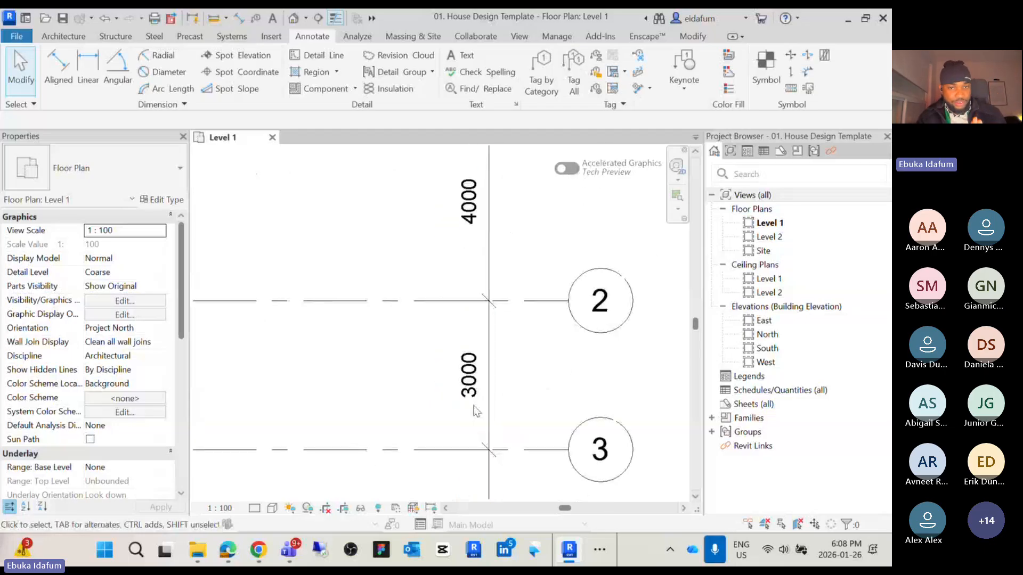
pyautogui.moveTo(482, 412); pyautogui.dragTo(486, 222, button='middle')
pyautogui.moveTo(476, 399)
pyautogui.mouseDown(button='middle')
pyautogui.moveTo(495, 241)
pyautogui.moveTo(480, 233)
pyautogui.mouseUp(button='middle')
pyautogui.scroll(-2, 487, 346)
pyautogui.moveTo(487, 349); pyautogui.dragTo(509, 324, button='middle')
pyautogui.scroll(-2, 444, 376)
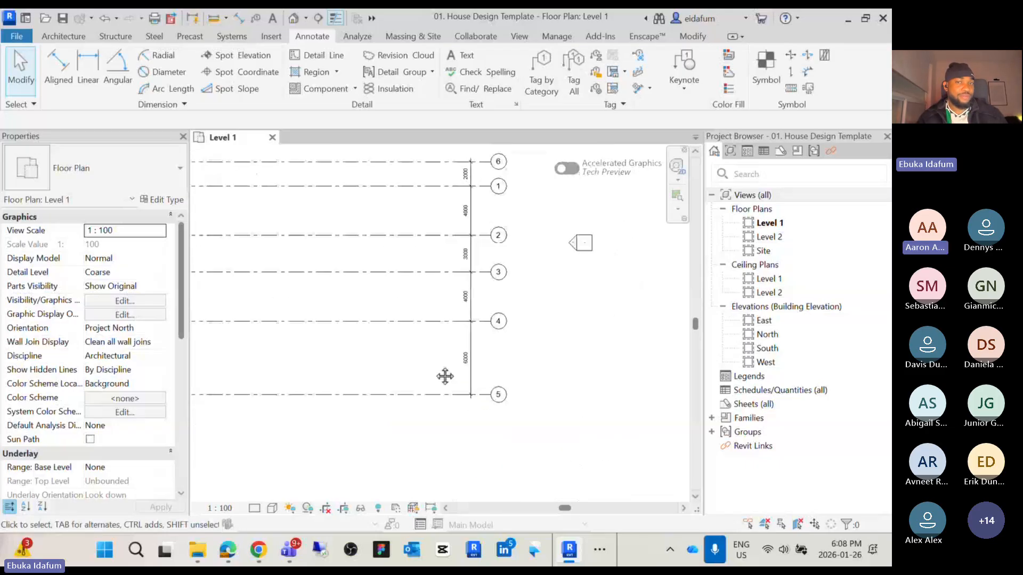
pyautogui.moveTo(445, 377); pyautogui.dragTo(447, 417, button='middle')
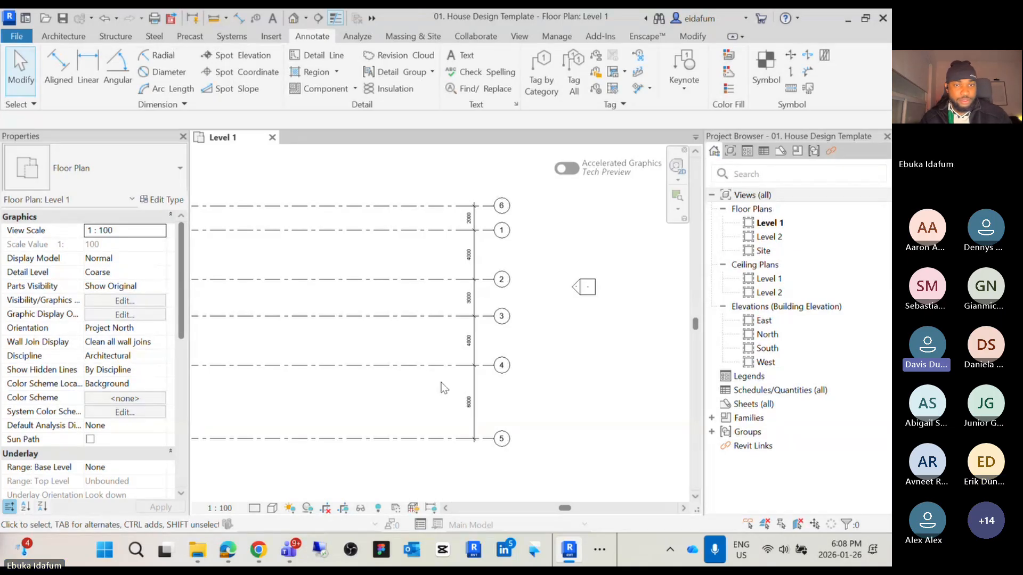
pyautogui.scroll(1, 471, 400)
pyautogui.click(470, 400)
pyautogui.moveTo(471, 401); pyautogui.dragTo(462, 426, button='middle')
pyautogui.scroll(1, 462, 427)
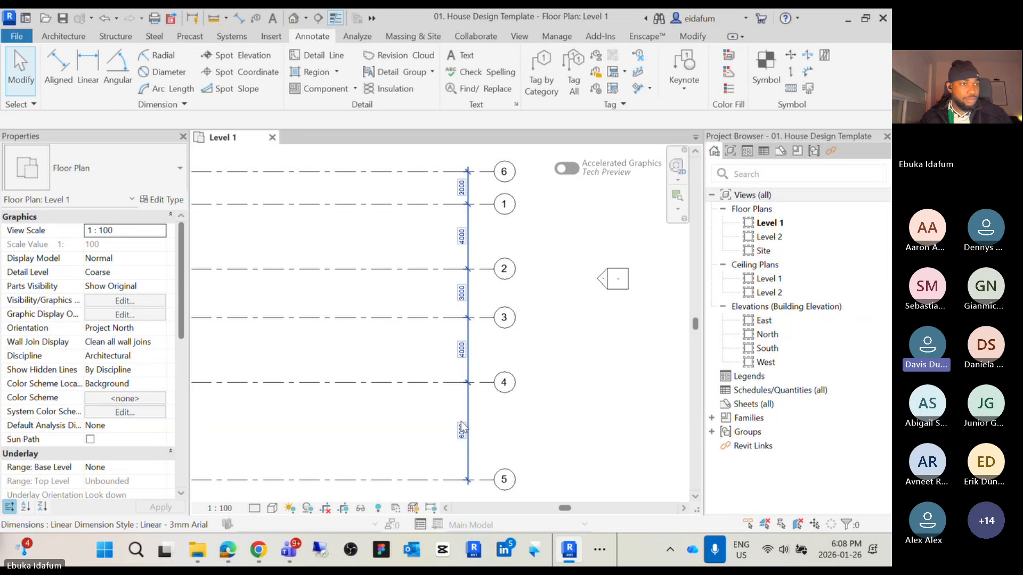
pyautogui.click(438, 429)
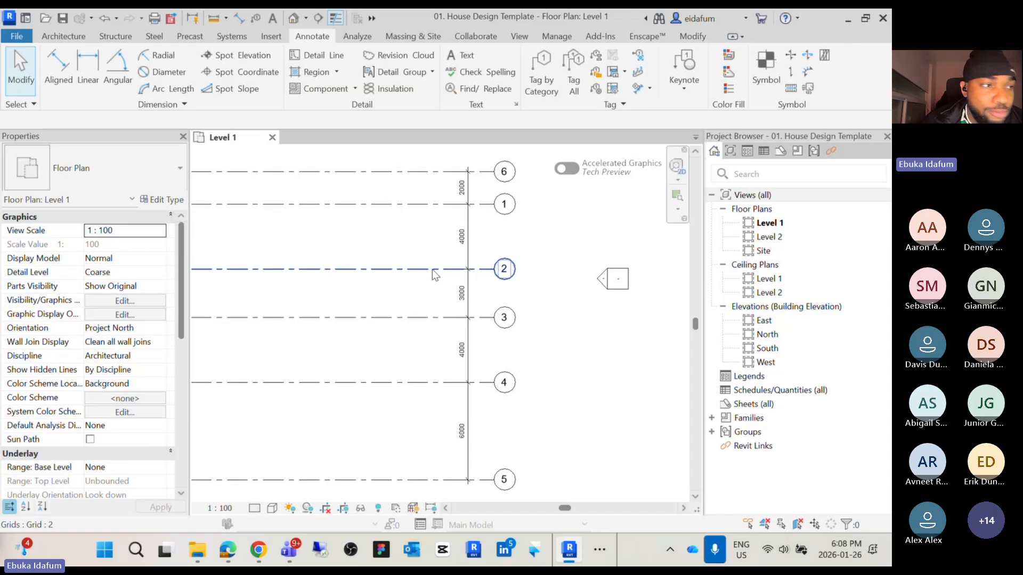
# Select grid 3 and set its spacing from grid 2 to 2000 mm
pyautogui.click(434, 317)
pyautogui.scroll(3, 462, 291)
pyautogui.click(457, 294)
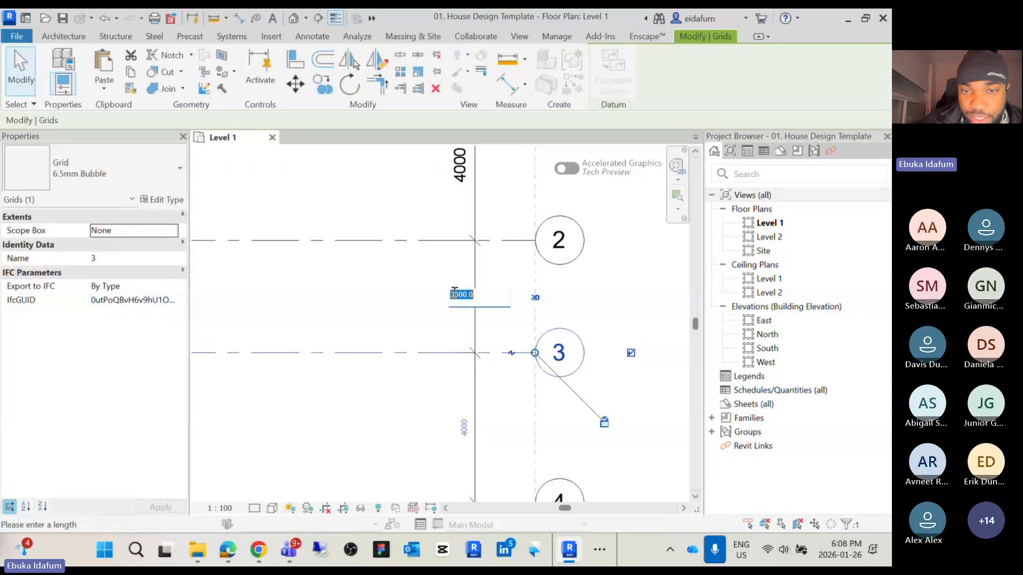
pyautogui.moveTo(455, 294); pyautogui.dragTo(443, 295)
pyautogui.write('2')
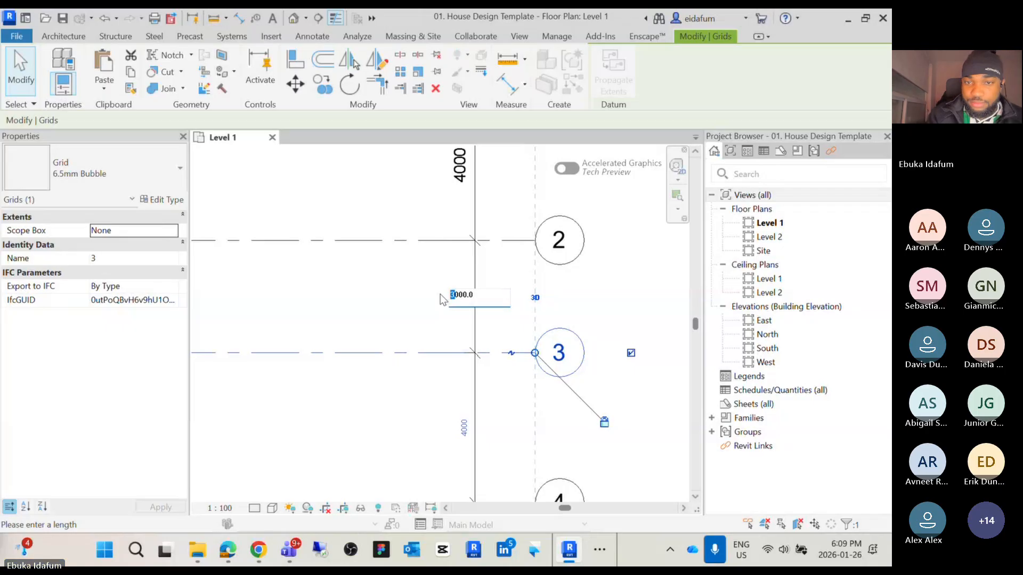
pyautogui.press('Return')
# Select grid 4 and set its spacing from grid 3 to 4000 mm
pyautogui.scroll(-4, 440, 294)
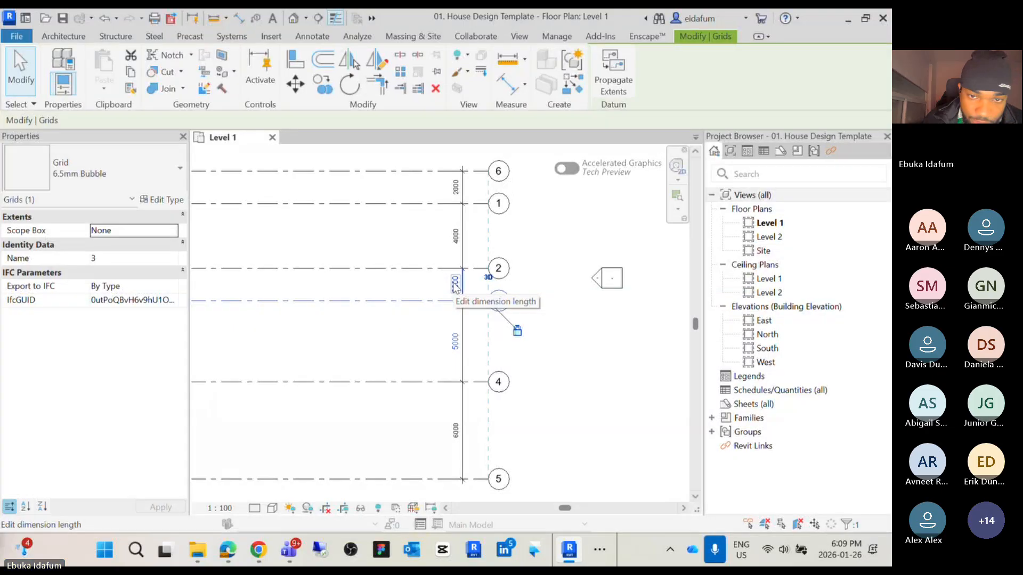
pyautogui.click(449, 382)
pyautogui.click(454, 341)
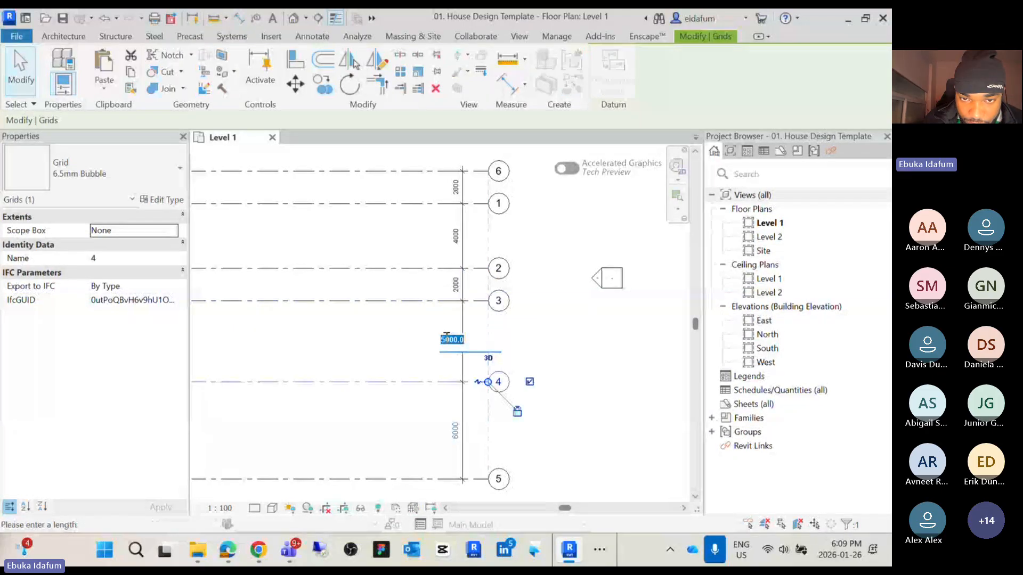
pyautogui.moveTo(445, 339); pyautogui.dragTo(432, 348)
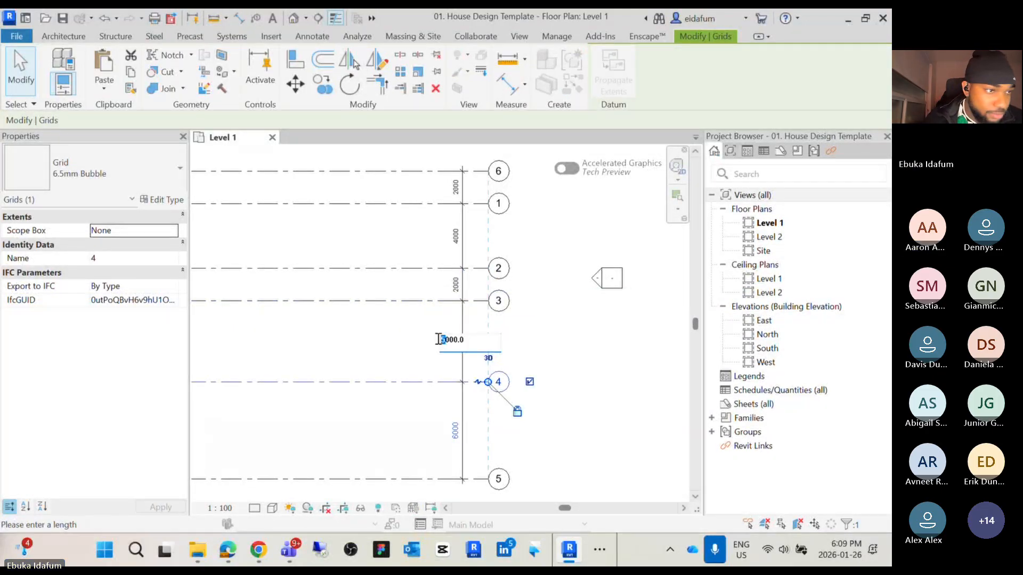
pyautogui.write('4')
pyautogui.press('Return')
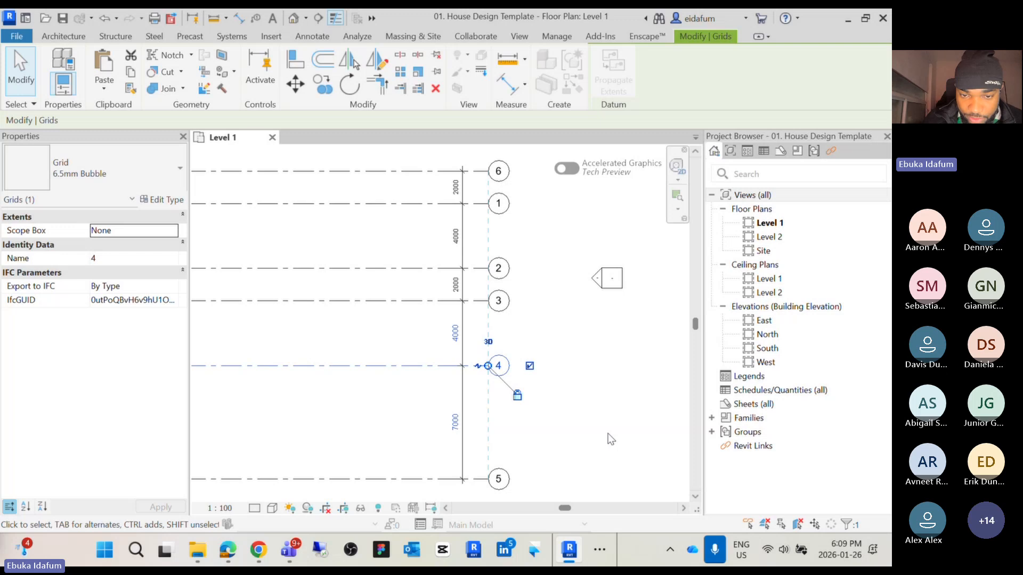
# Select grid 5 and set its spacing from grid 4 to 6000 mm
pyautogui.click(453, 479)
pyautogui.click(453, 422)
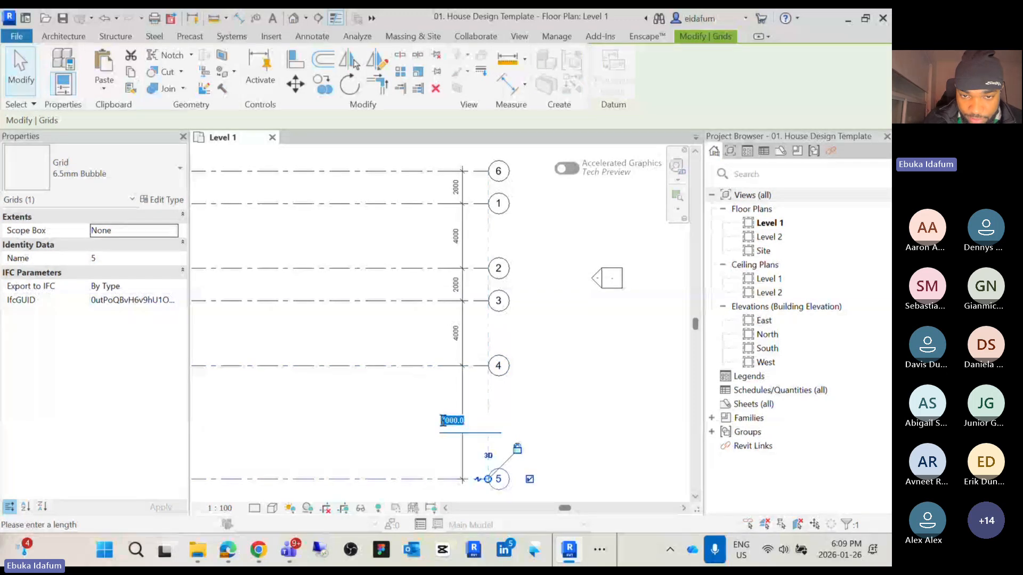
pyautogui.moveTo(443, 421); pyautogui.dragTo(445, 422)
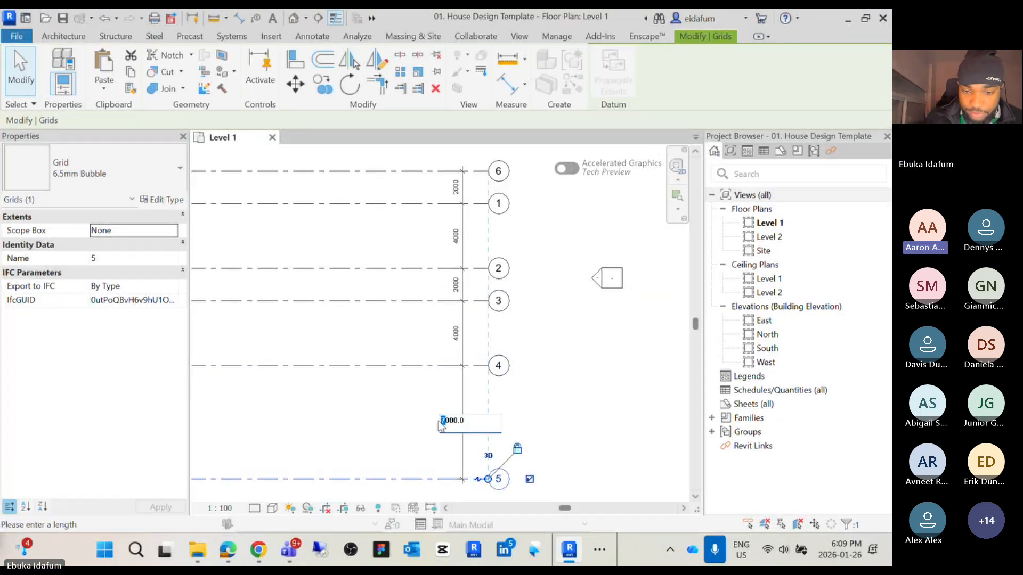
pyautogui.write('6')
pyautogui.press('Return')
pyautogui.click(555, 354)
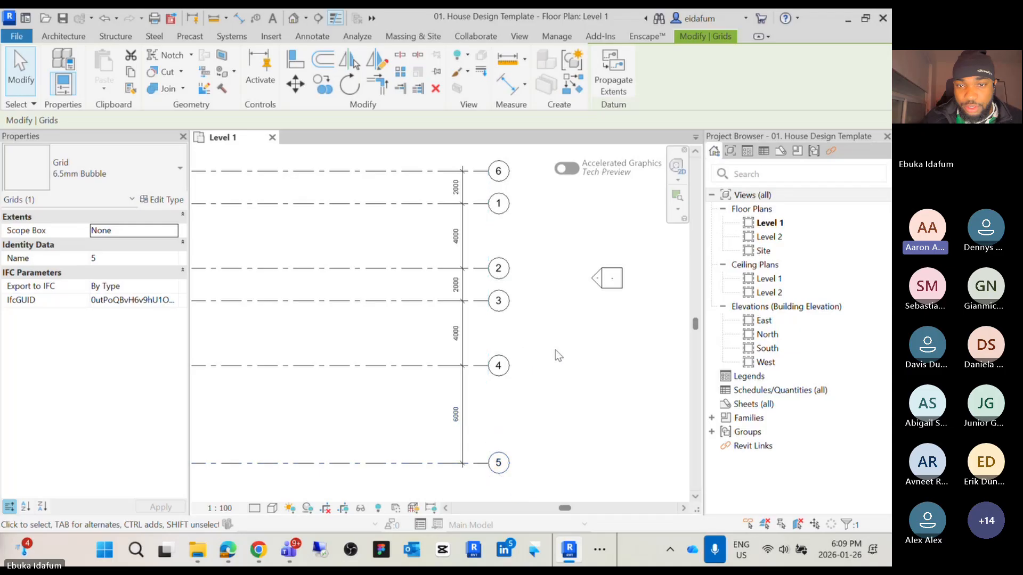
# Review the grid spacing dimensions along the full set of grids from 6 down to 5
pyautogui.moveTo(564, 359); pyautogui.dragTo(558, 373, button='middle')
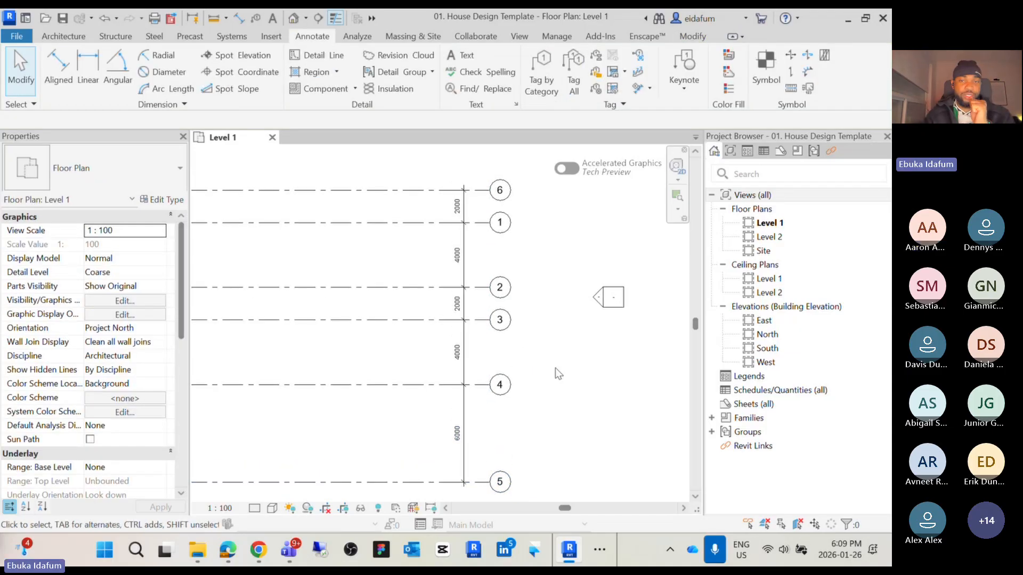
pyautogui.scroll(4, 497, 160)
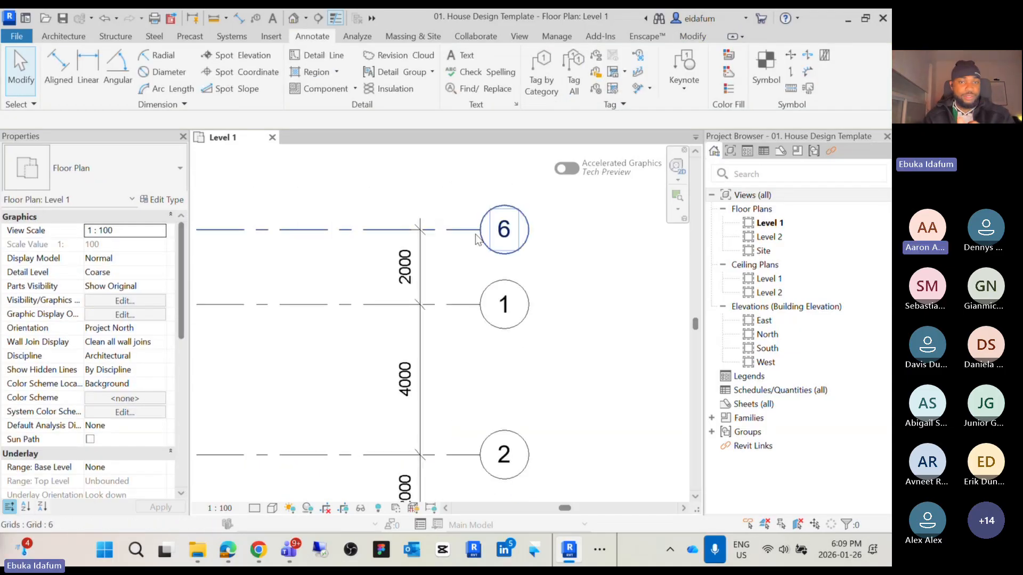
pyautogui.scroll(-1, 447, 244)
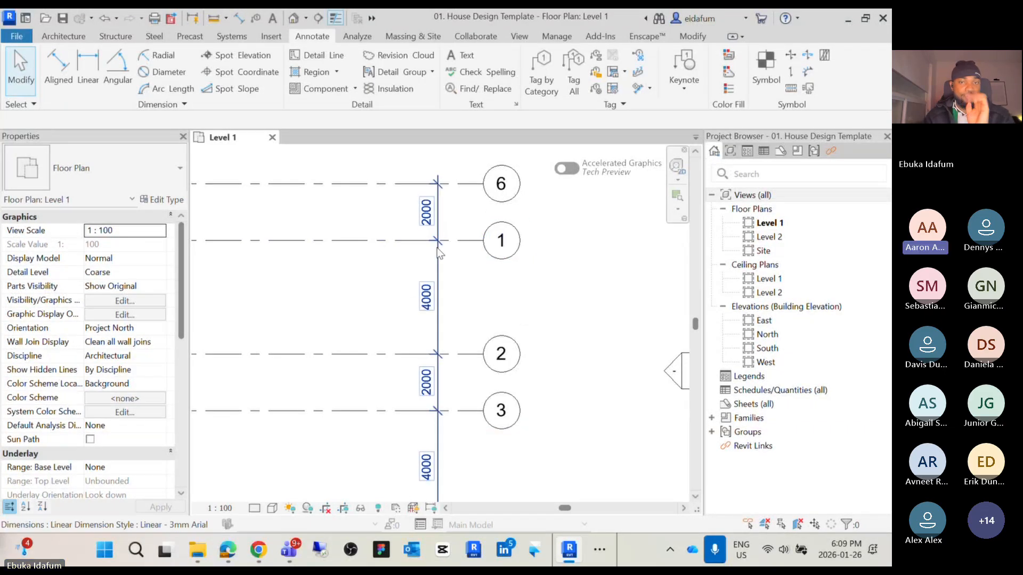
pyautogui.scroll(-3, 484, 282)
pyautogui.scroll(4, 469, 360)
pyautogui.scroll(-2, 469, 360)
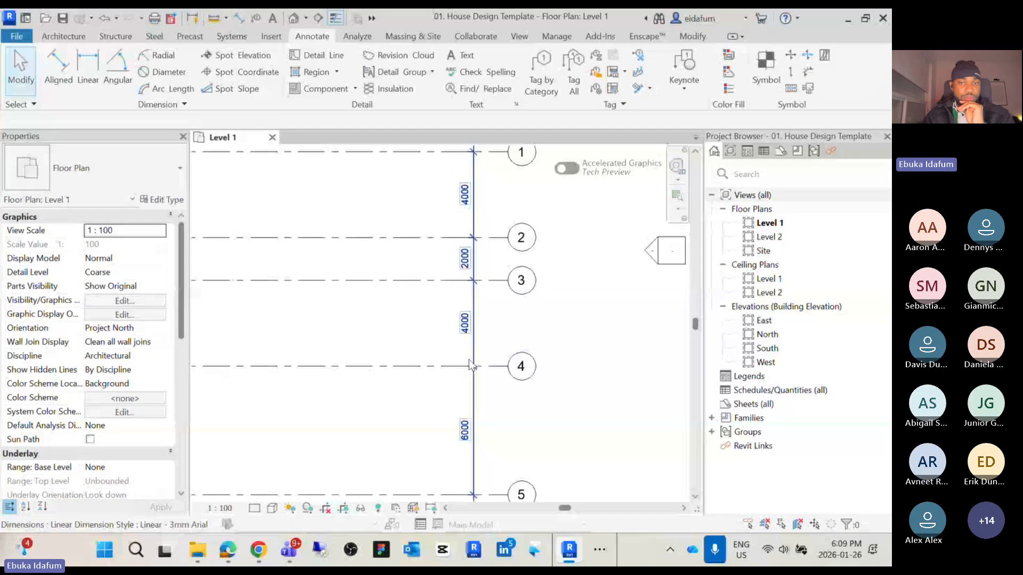
pyautogui.moveTo(471, 366); pyautogui.dragTo(468, 253, button='middle')
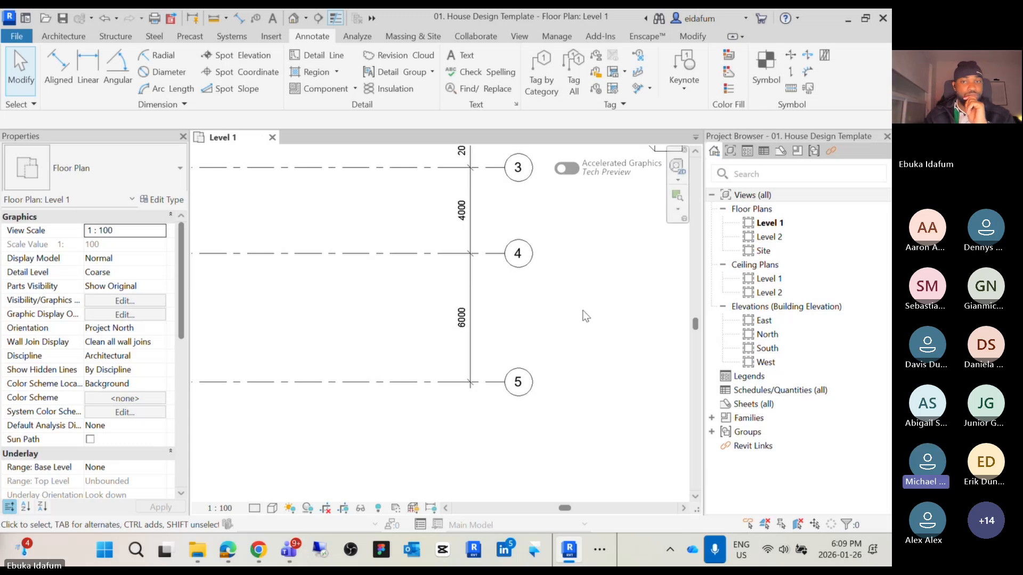
pyautogui.scroll(-2, 582, 311)
pyautogui.moveTo(593, 320); pyautogui.dragTo(575, 492, button='middle')
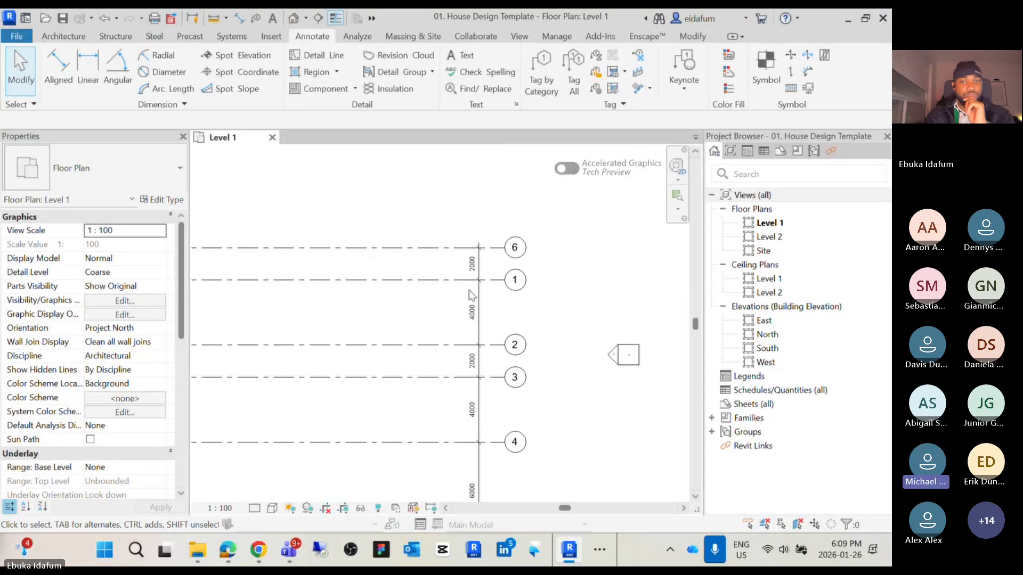
pyautogui.scroll(2, 469, 290)
pyautogui.click(512, 276)
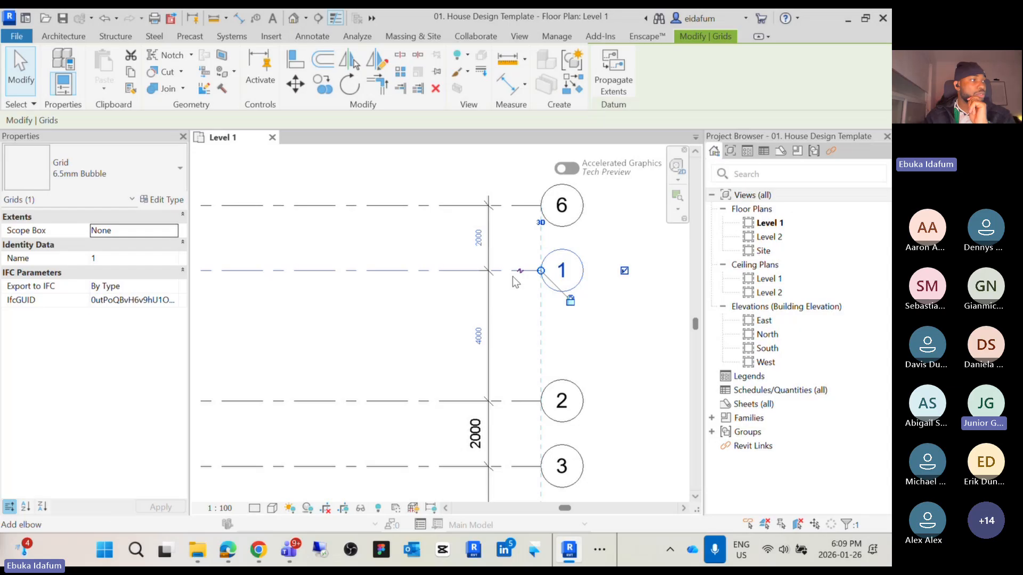
pyautogui.press('Escape')
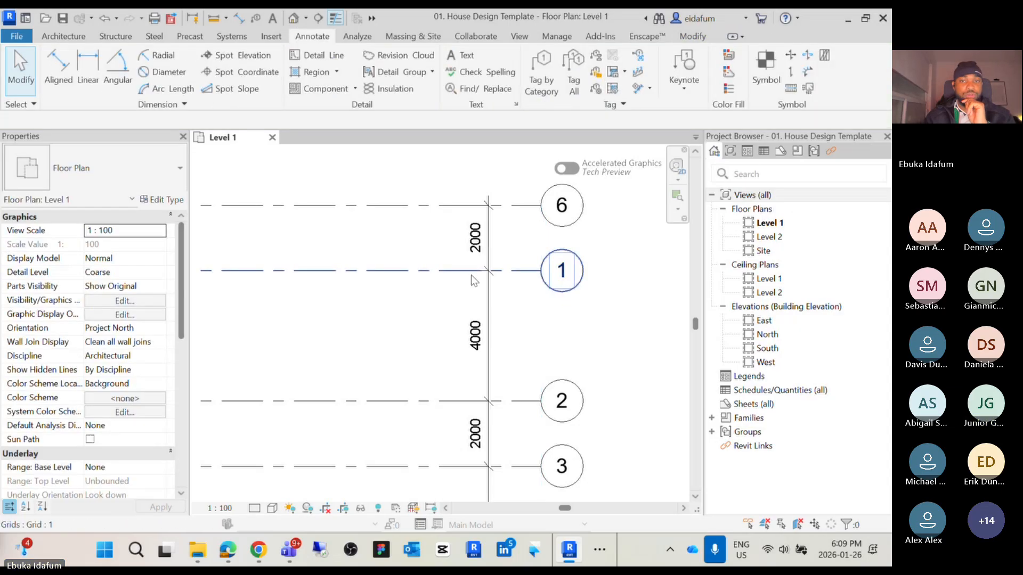
pyautogui.scroll(-3, 481, 307)
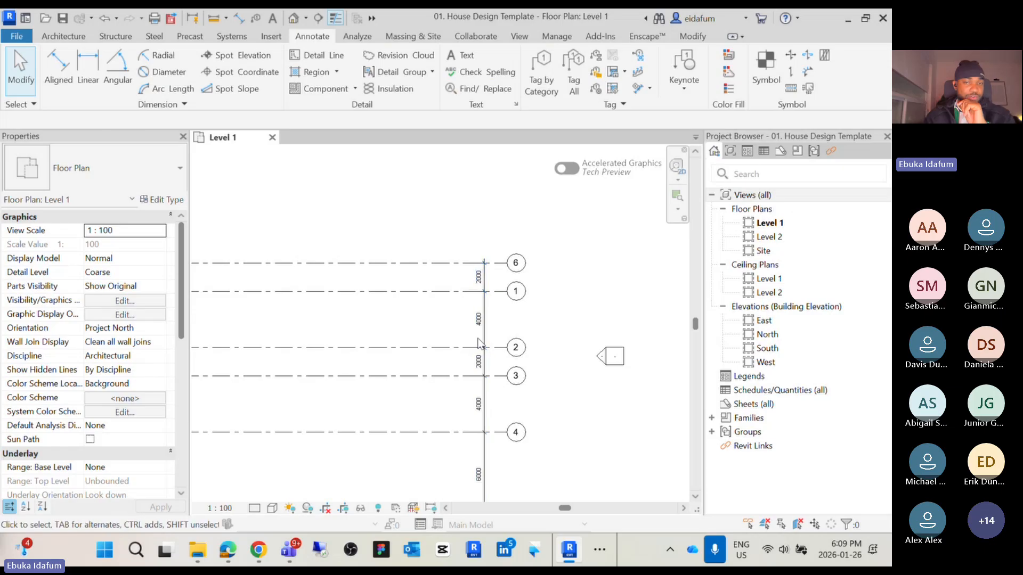
pyautogui.scroll(-2, 486, 316)
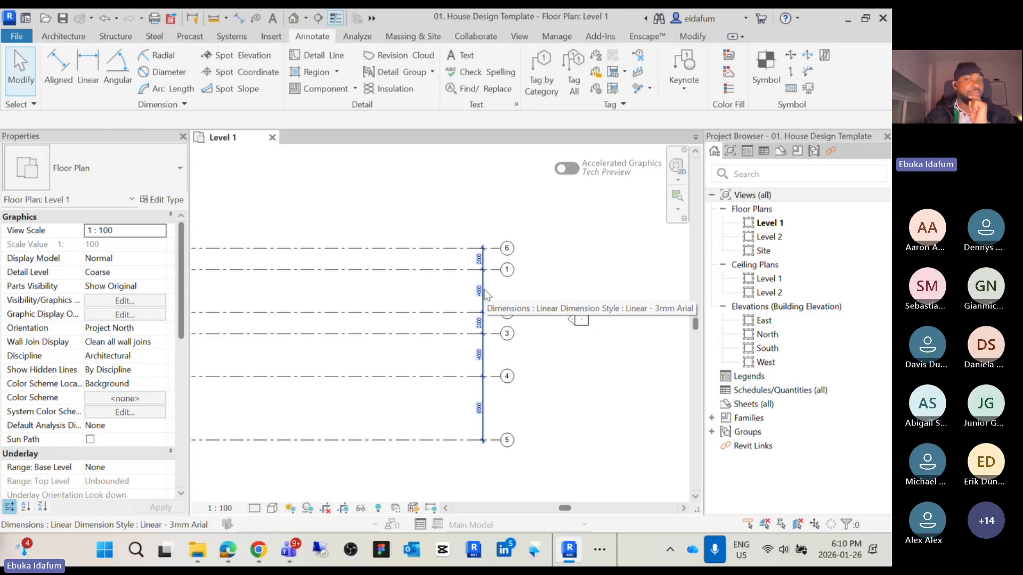
pyautogui.scroll(2, 485, 292)
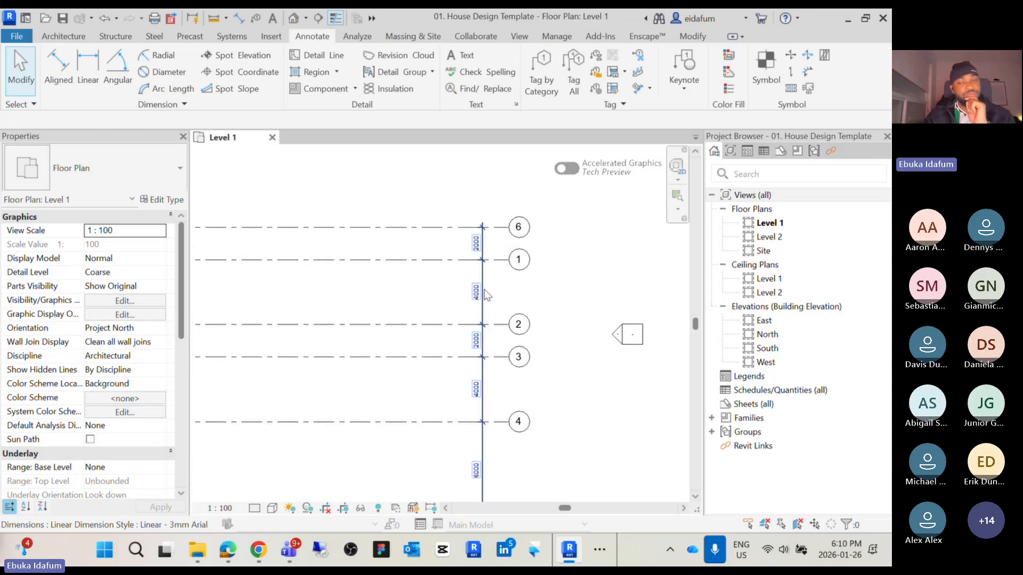
pyautogui.scroll(3, 493, 282)
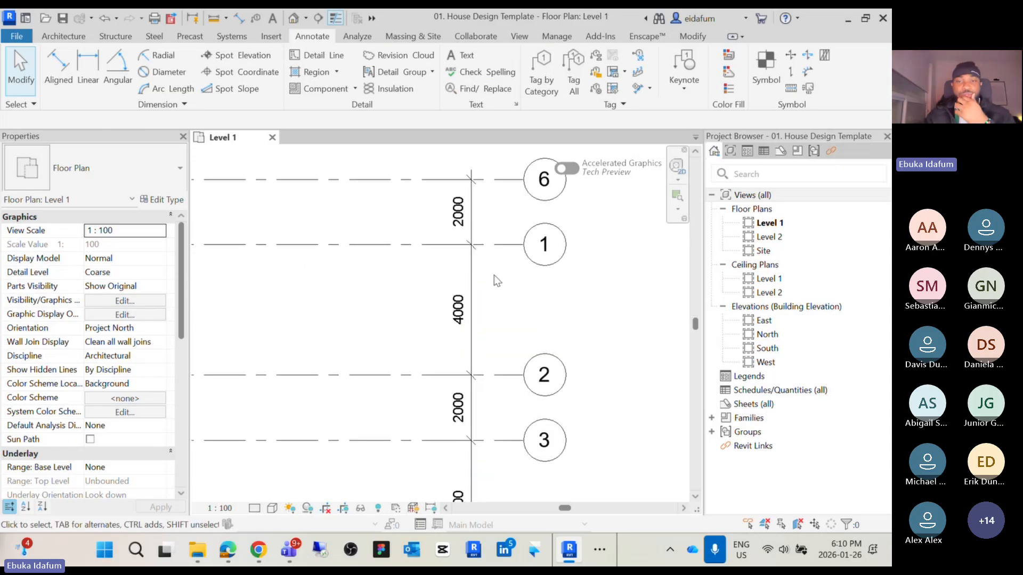
pyautogui.moveTo(532, 298); pyautogui.dragTo(521, 310, button='middle')
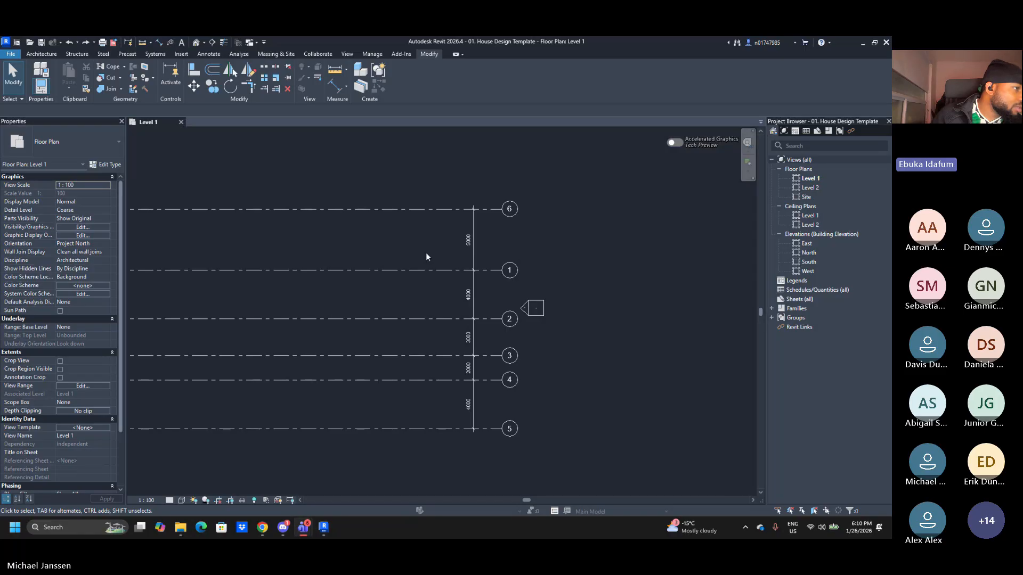
# Select grid 1 and set its spacing from grid 6 to 2000 mm
pyautogui.scroll(3, 443, 242)
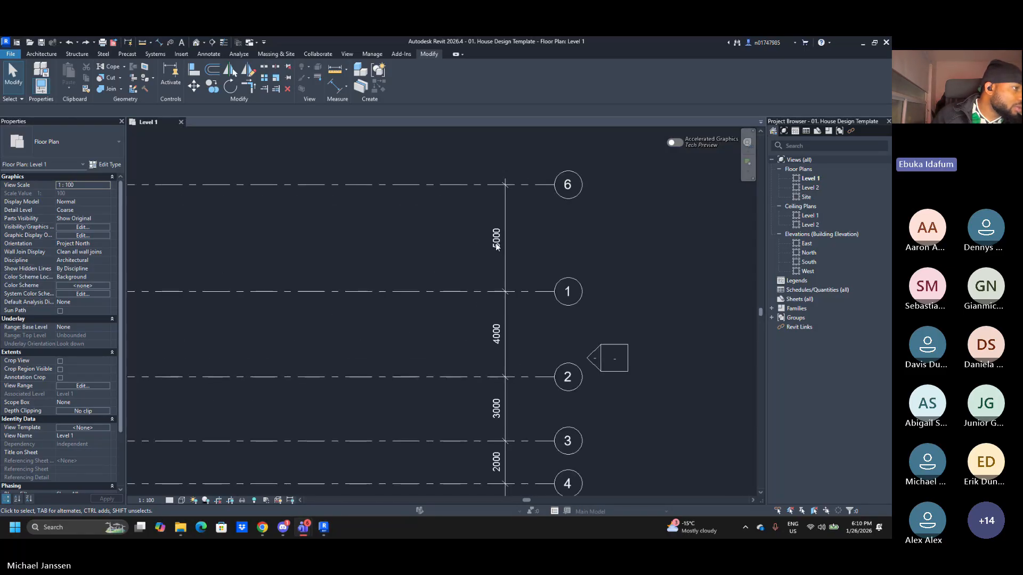
pyautogui.click(578, 193)
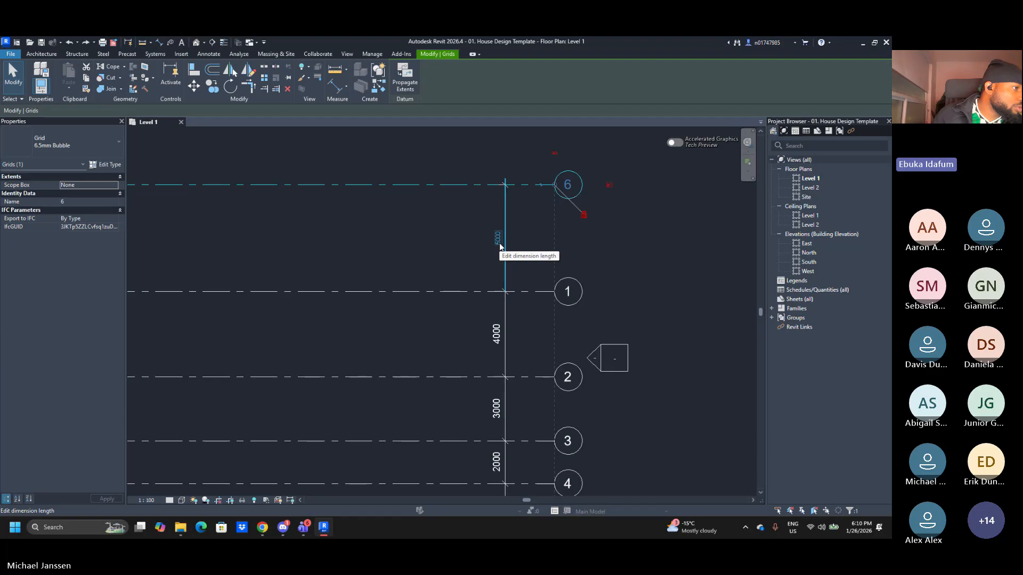
pyautogui.click(625, 292)
pyautogui.click(580, 292)
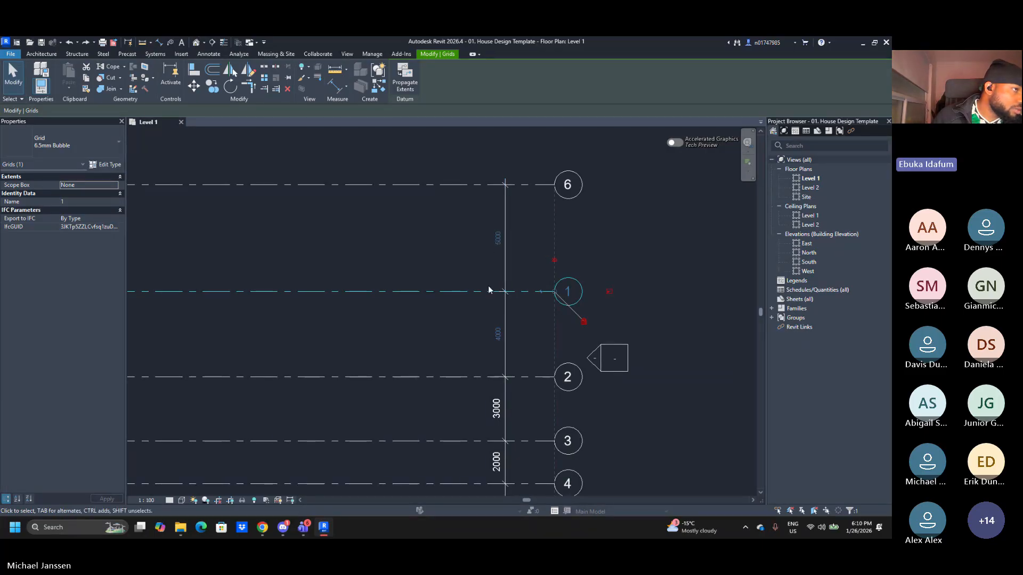
pyautogui.click(497, 238)
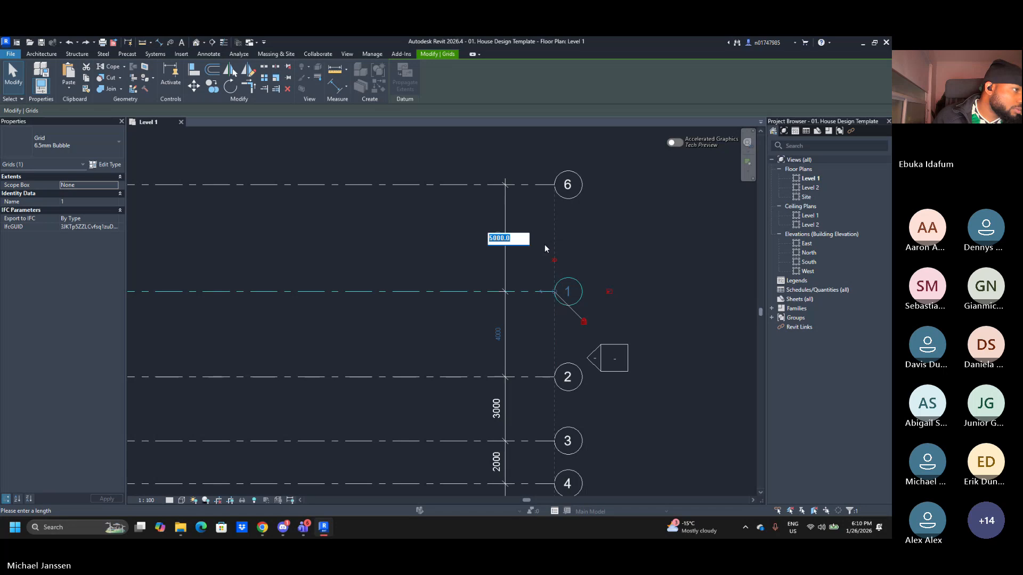
pyautogui.write('02')
pyautogui.write('000')
pyautogui.press('Return')
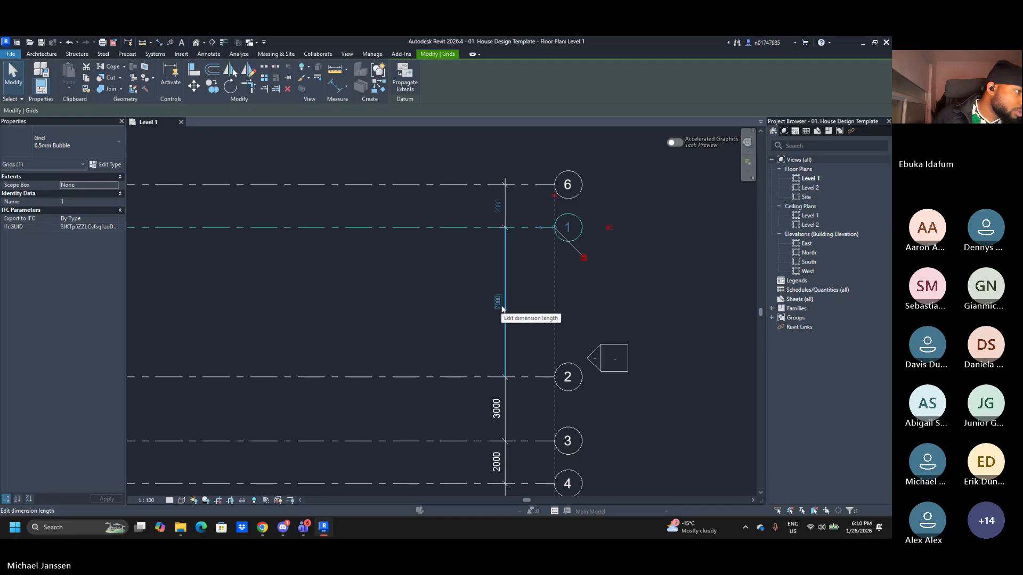
# Select grid 2 and set its spacing from grid 1 to 4000 mm
pyautogui.click(599, 306)
pyautogui.click(583, 380)
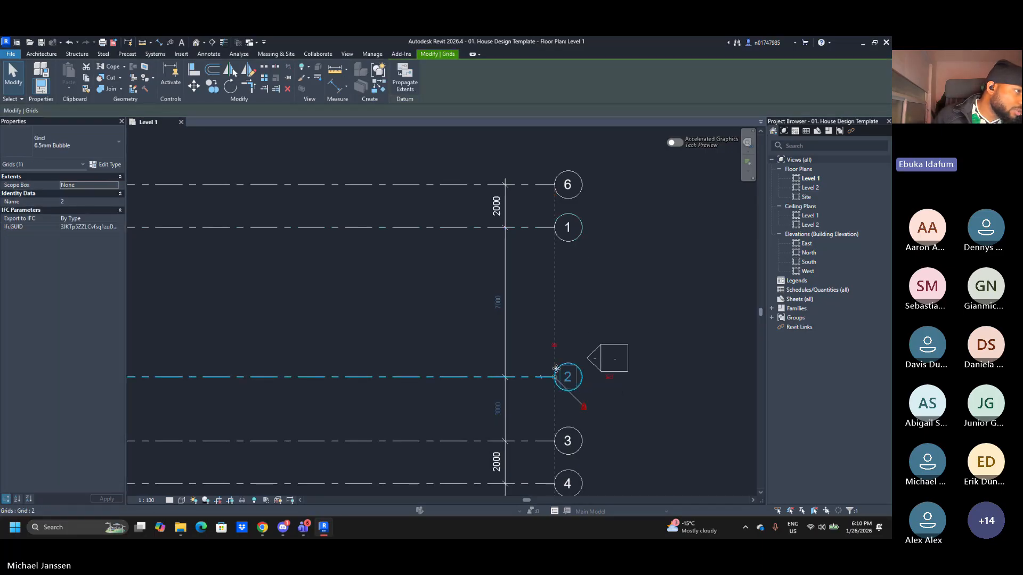
pyautogui.click(500, 303)
pyautogui.write('4')
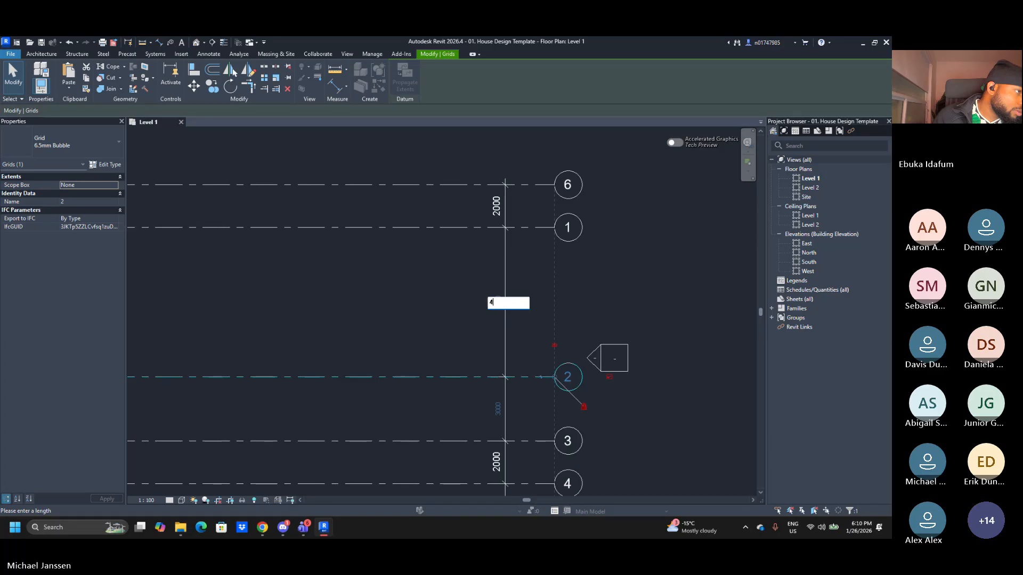
pyautogui.write('000')
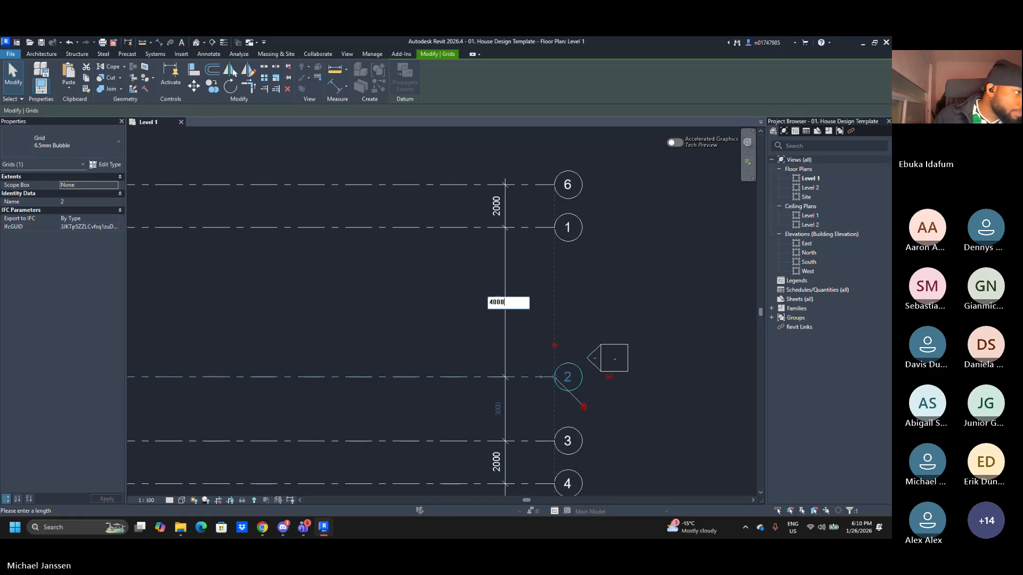
pyautogui.press('Return')
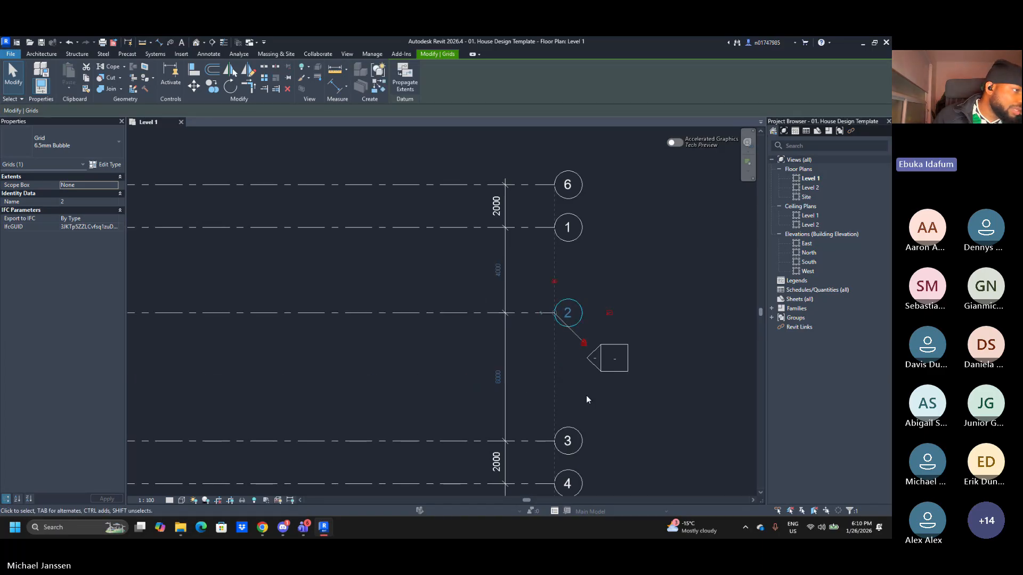
# Select grid 3 and set its spacing from grid 2 to 2000 mm
pyautogui.click(606, 414)
pyautogui.click(582, 441)
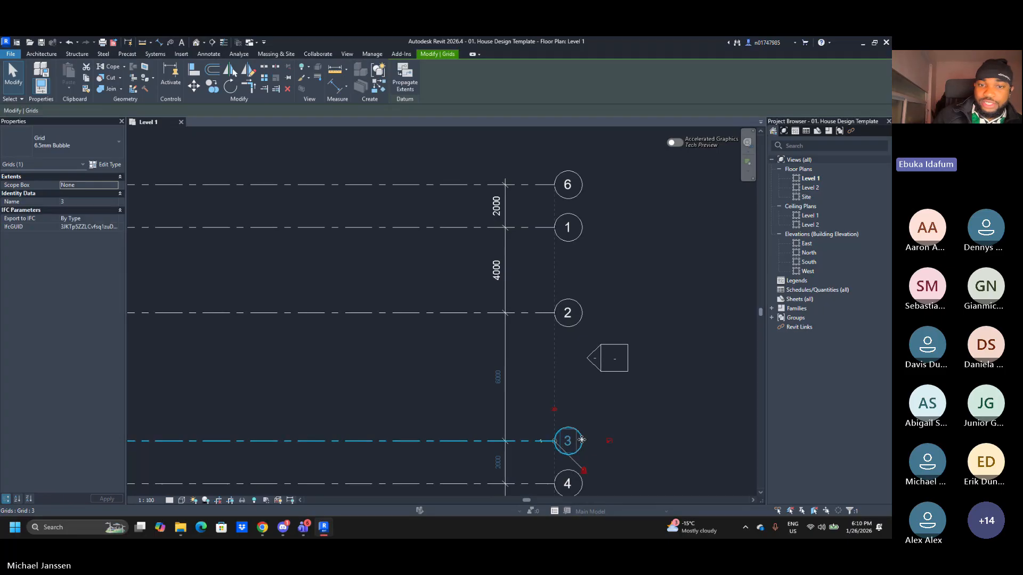
pyautogui.click(497, 383)
pyautogui.write('2')
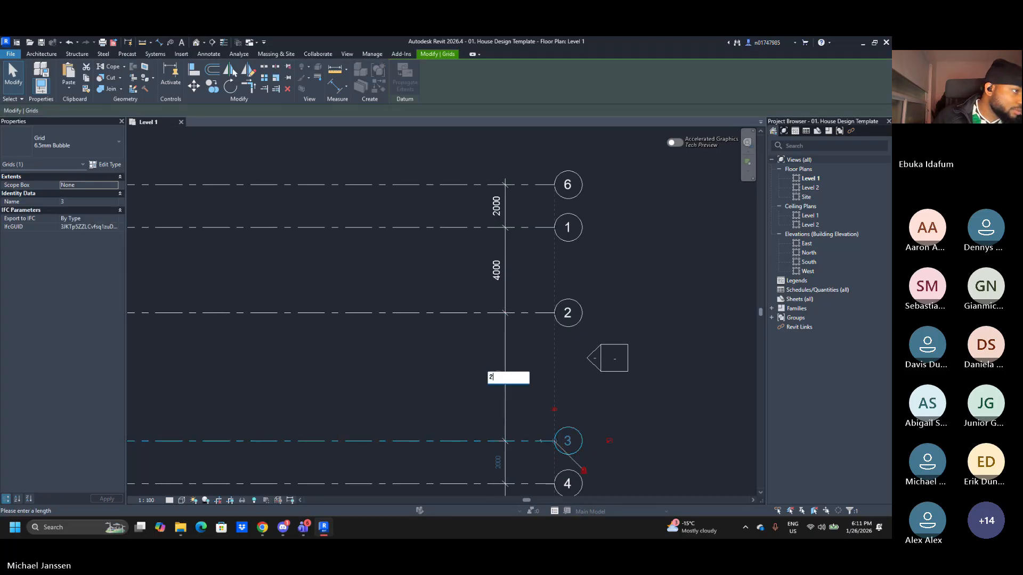
pyautogui.write('000')
pyautogui.press('Return')
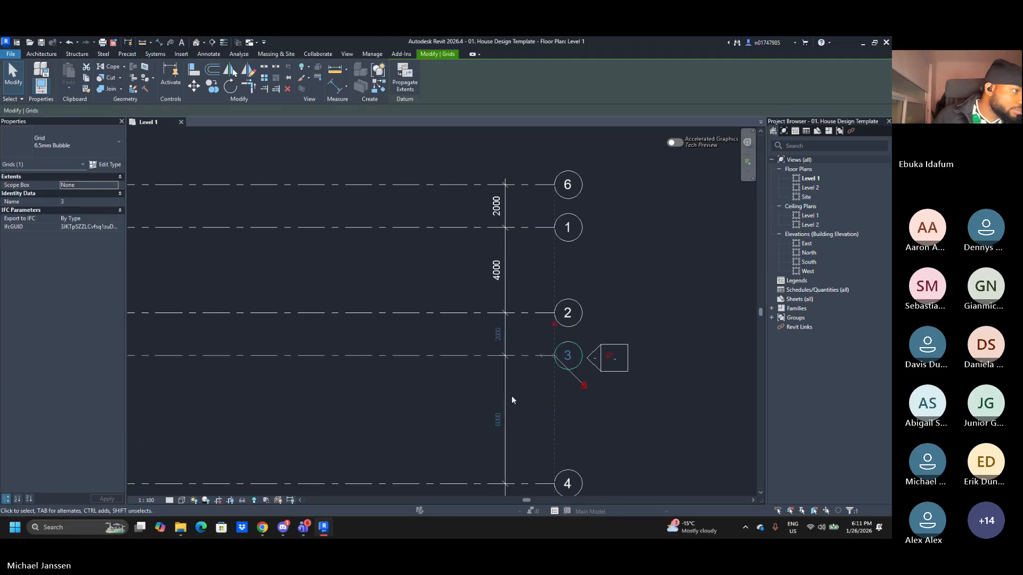
# Select grid 4 and set its spacing from grid 3 to 4000 mm
pyautogui.scroll(-1, 512, 400)
pyautogui.moveTo(519, 402); pyautogui.dragTo(526, 375, button='middle')
pyautogui.click(604, 414)
pyautogui.moveTo(605, 415); pyautogui.dragTo(593, 341, button='middle')
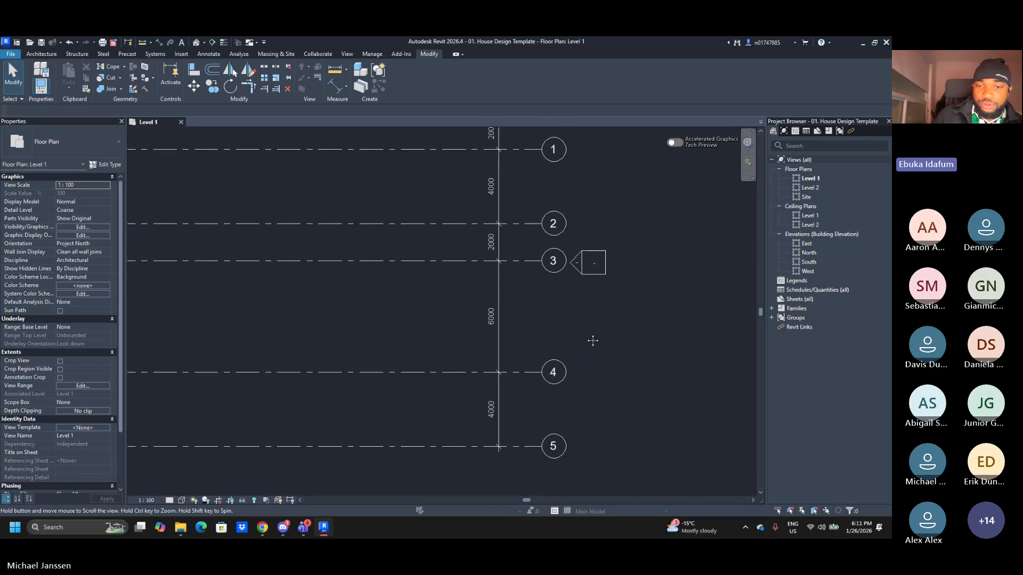
pyautogui.click(562, 368)
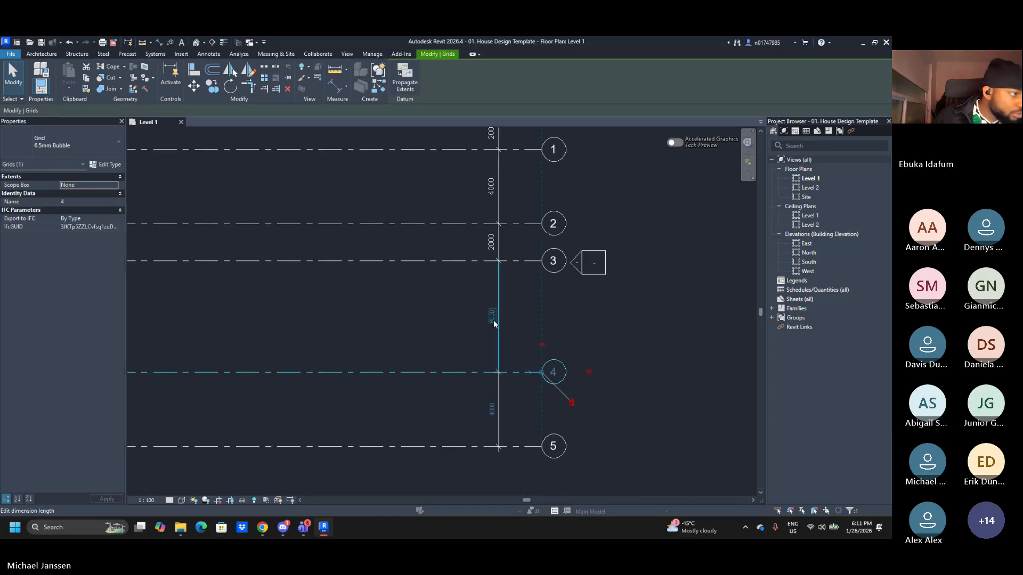
pyautogui.click(493, 320)
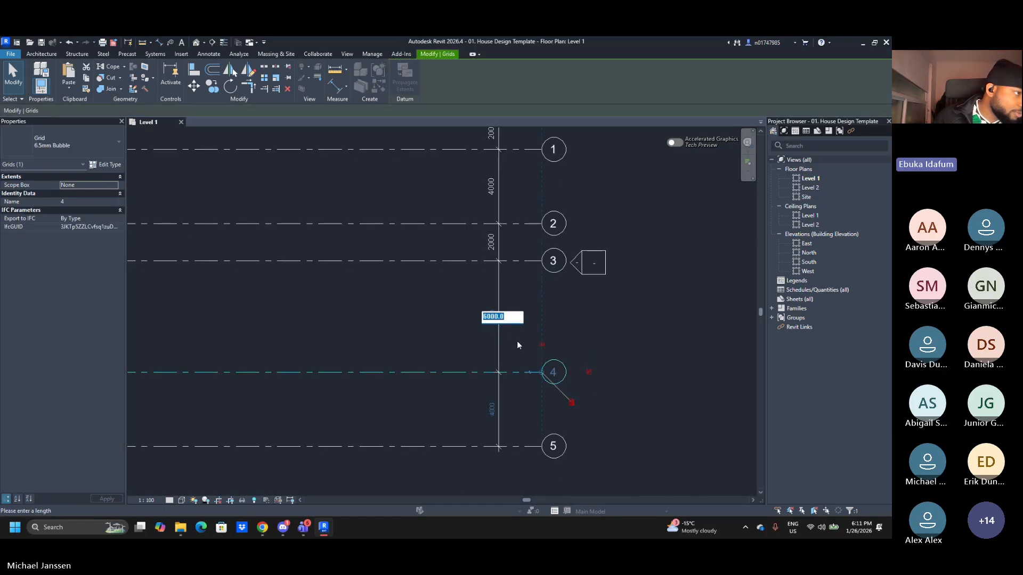
pyautogui.write('4000')
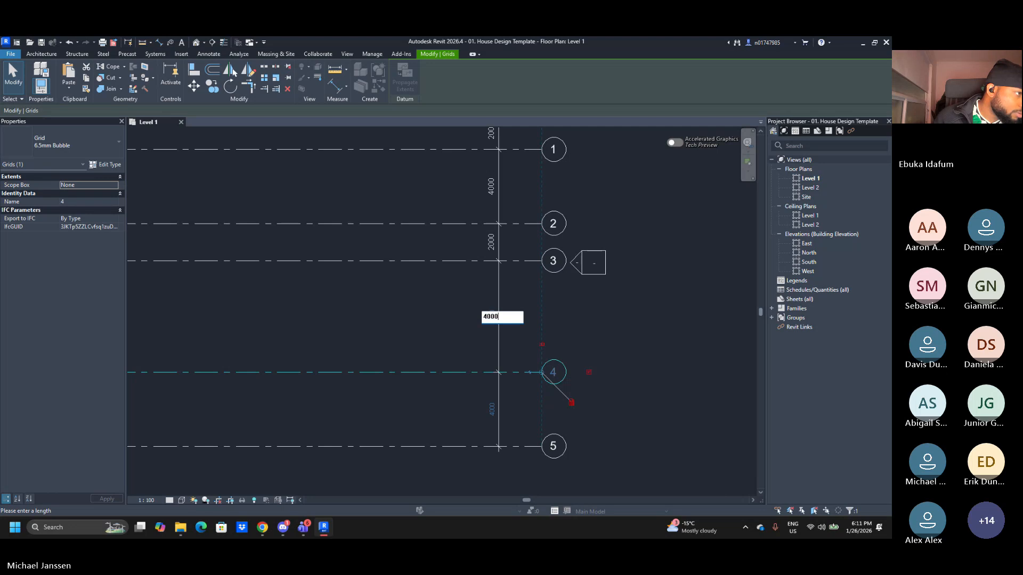
pyautogui.press('Return')
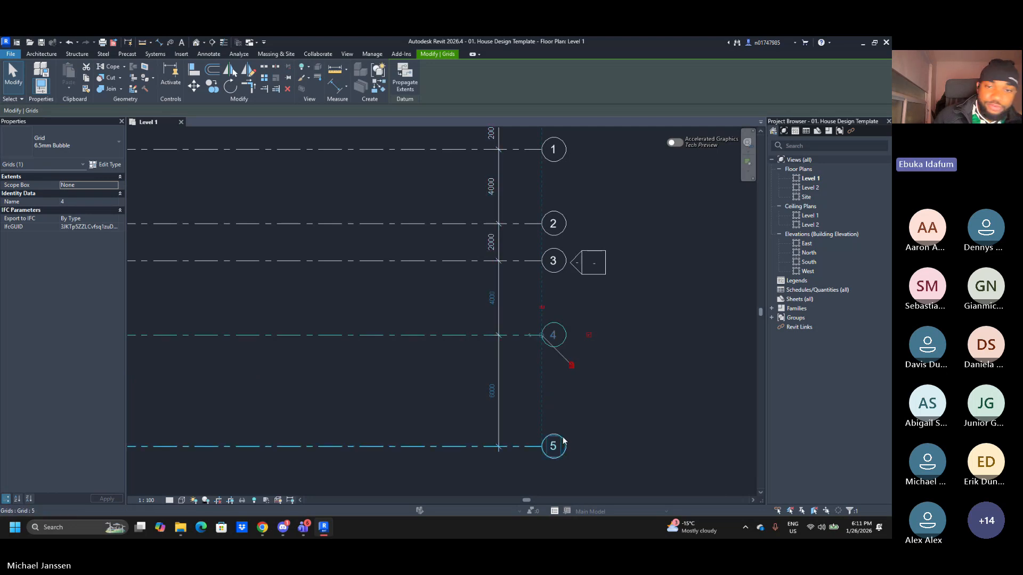
# Set grid 5's spacing from grid 4 to 6000 mm
pyautogui.click(496, 446)
pyautogui.click(491, 395)
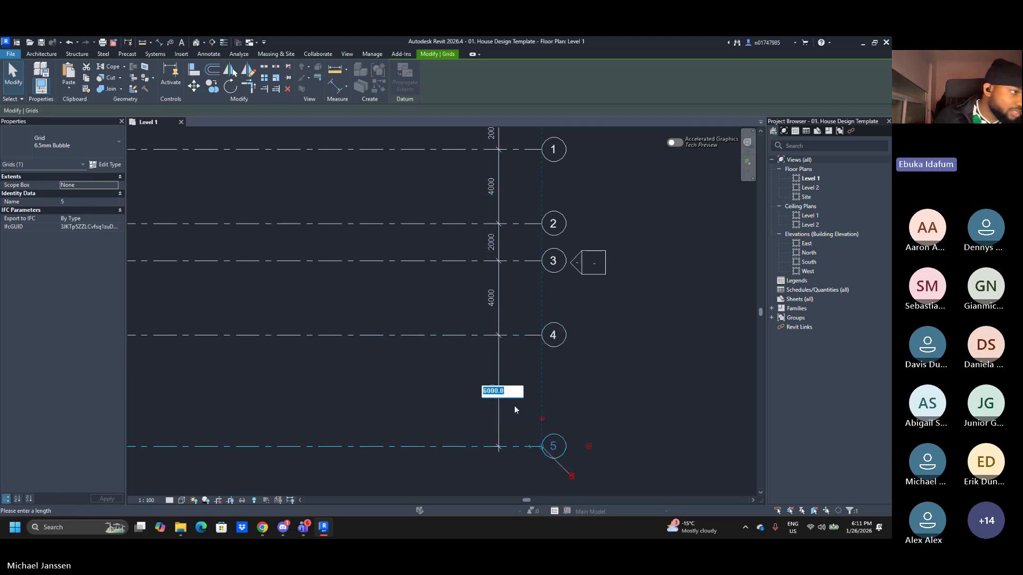
pyautogui.write('6000')
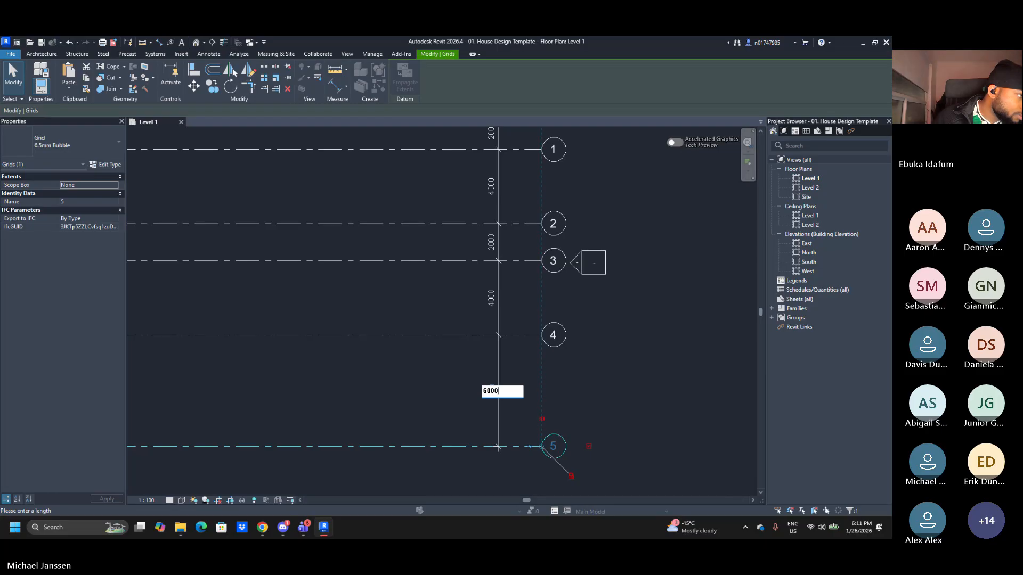
pyautogui.press('Return')
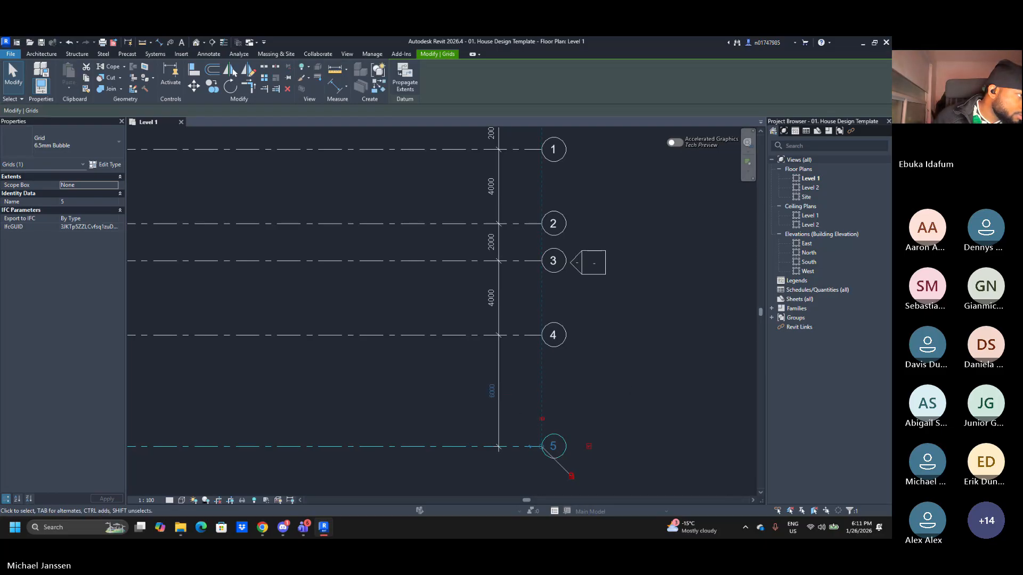
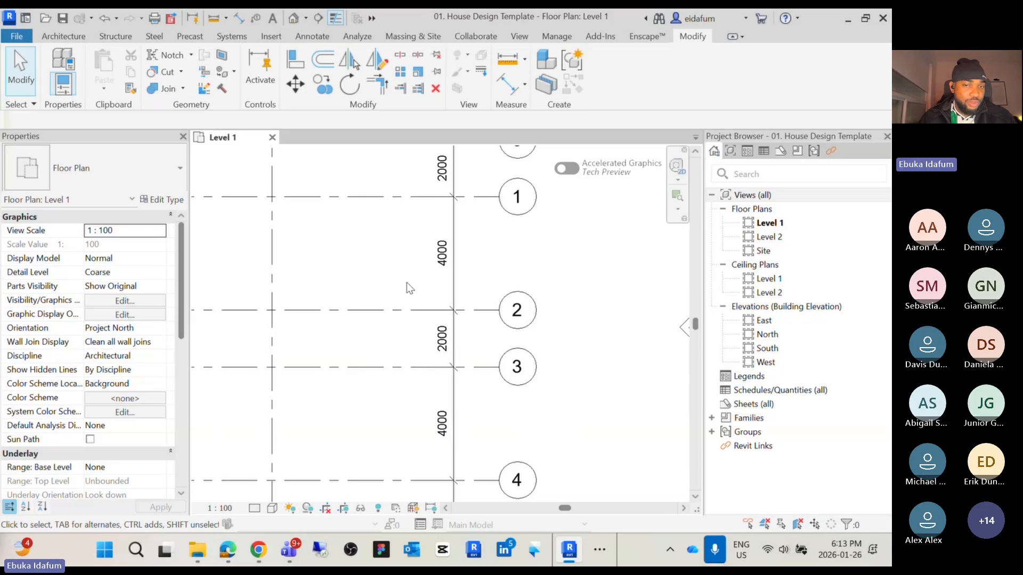
# Inspect the horizontal grid lines on Level 1 and the temporary spacing dimensions between grids 1 to 5
pyautogui.click(426, 367)
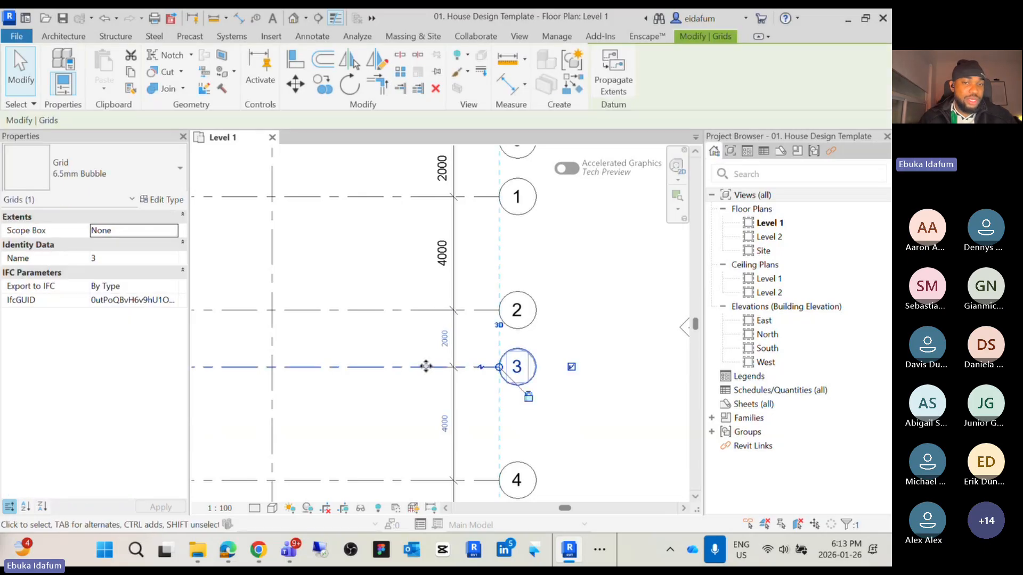
pyautogui.moveTo(426, 367); pyautogui.dragTo(451, 242, button='middle')
pyautogui.click(459, 356)
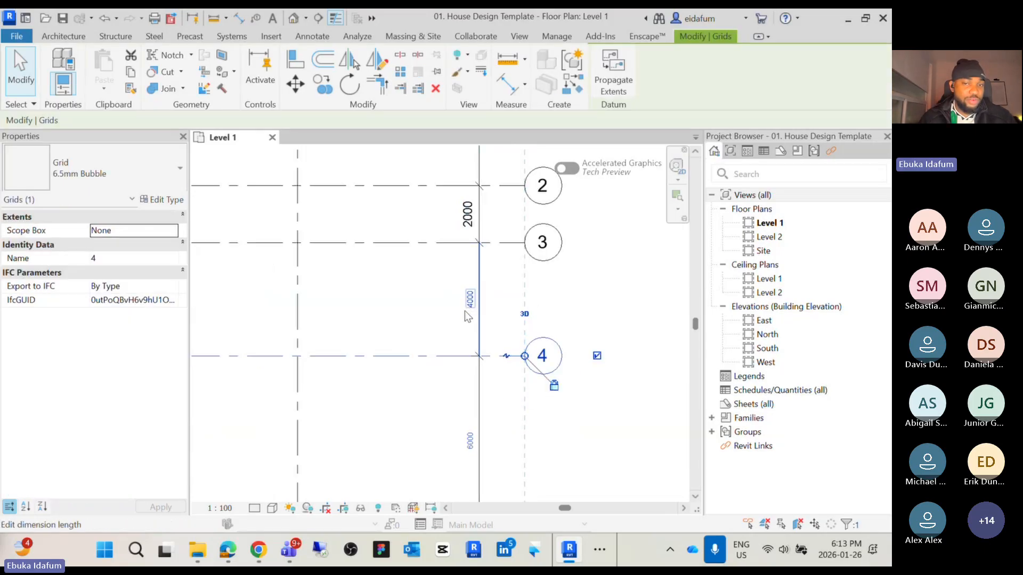
pyautogui.scroll(-2, 428, 387)
pyautogui.moveTo(437, 396); pyautogui.dragTo(445, 286, button='middle')
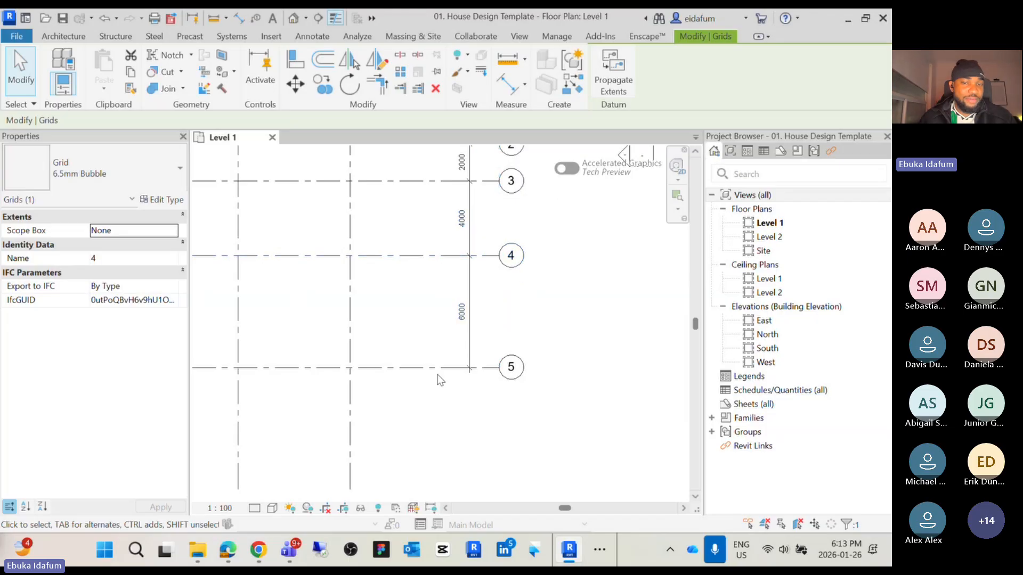
pyautogui.click(447, 326)
pyautogui.scroll(3, 448, 326)
pyautogui.scroll(-2, 416, 326)
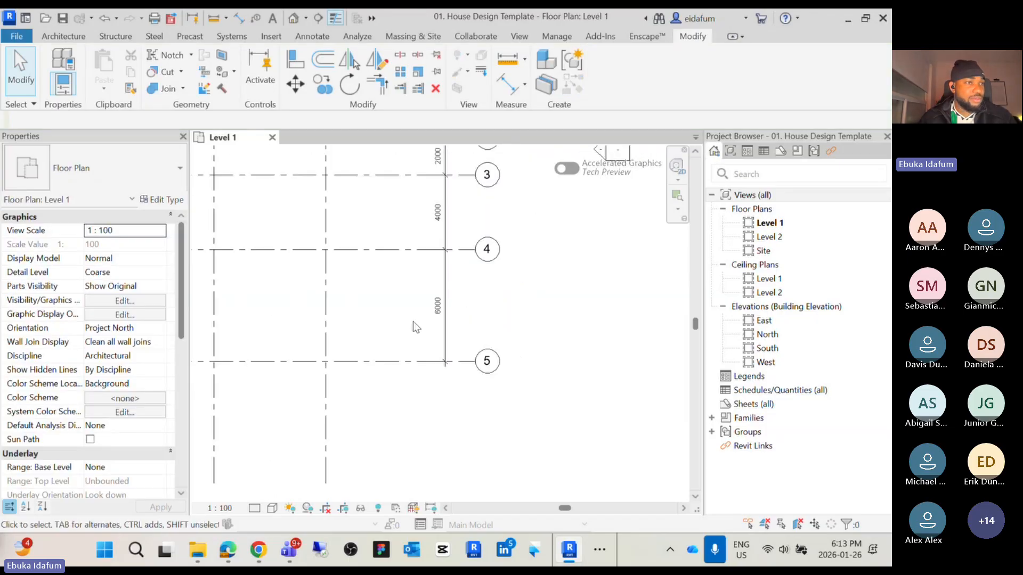
pyautogui.moveTo(416, 327); pyautogui.dragTo(457, 403, button='middle')
pyautogui.scroll(-3, 511, 392)
pyautogui.scroll(4, 450, 308)
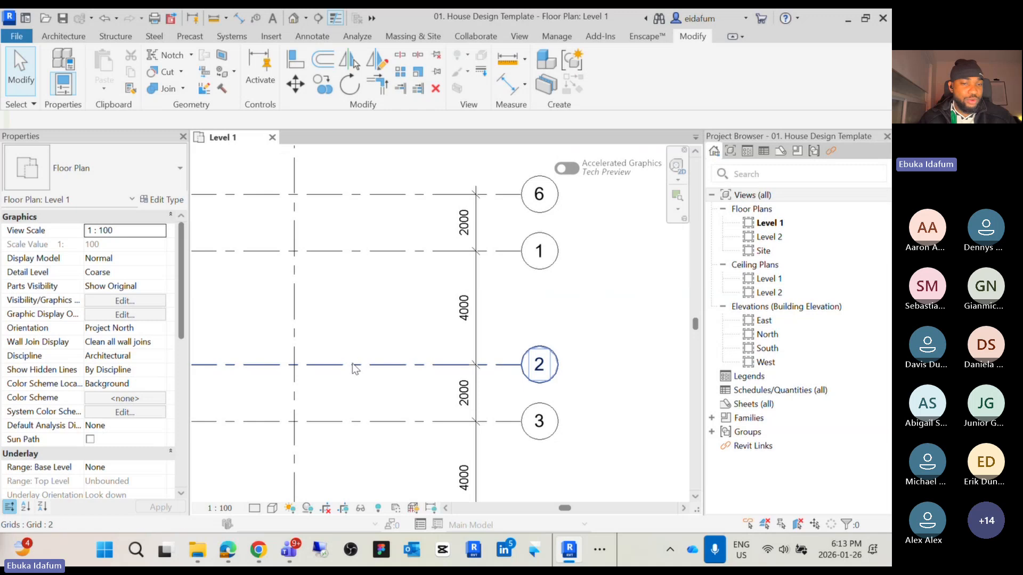
# Examine grid 2 and its position between grids 1 and 3 in the floor plan
pyautogui.click(504, 364)
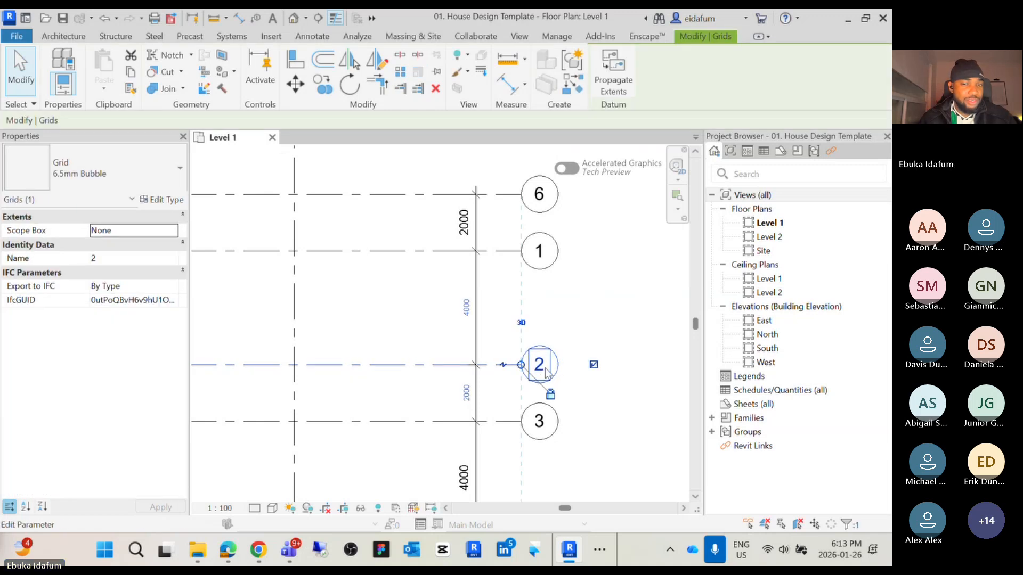
pyautogui.click(562, 322)
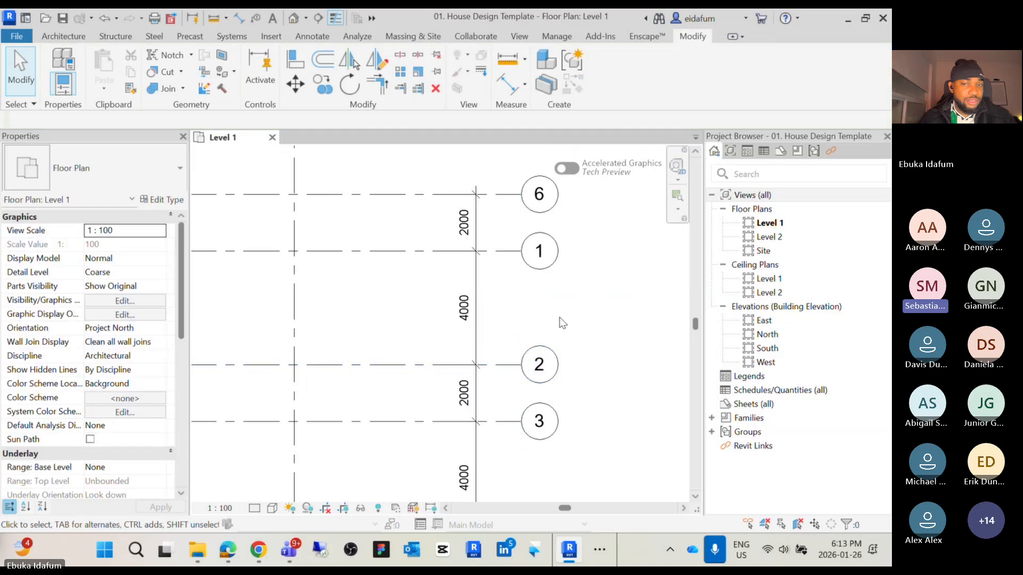
pyautogui.moveTo(563, 323); pyautogui.dragTo(575, 301, button='middle')
pyautogui.scroll(1, 567, 297)
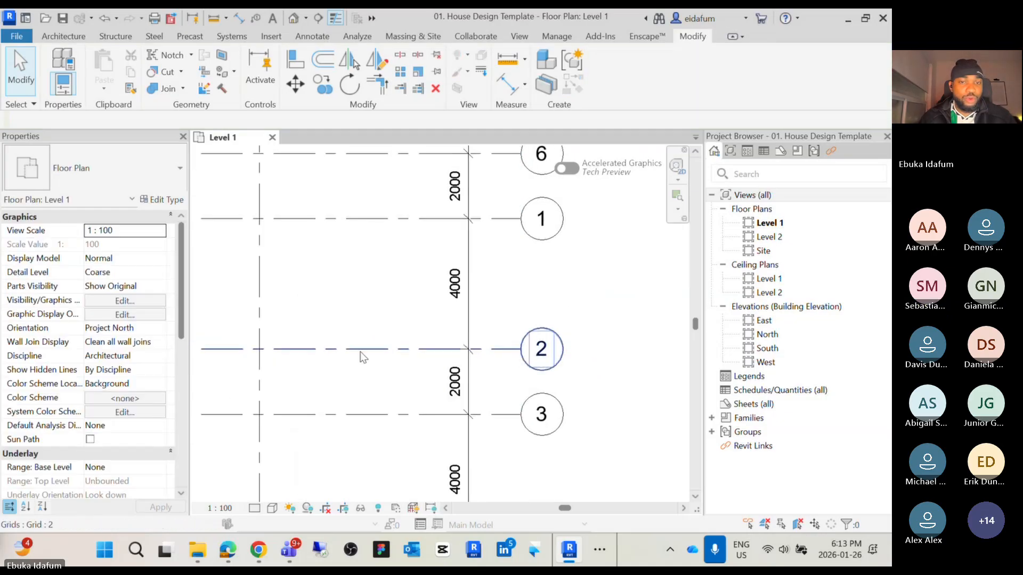
pyautogui.click(388, 349)
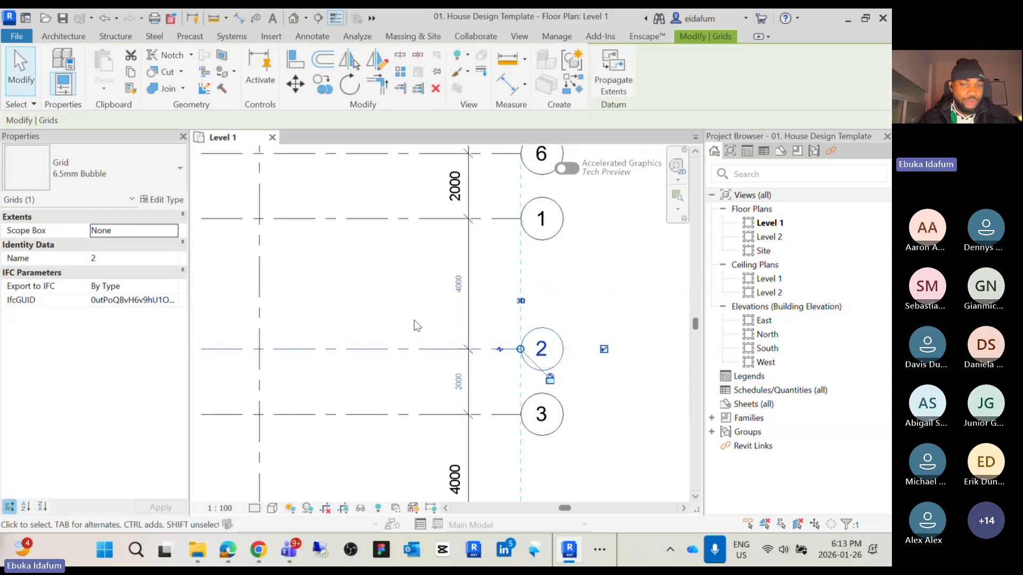
pyautogui.click(373, 304)
pyautogui.scroll(-1, 369, 383)
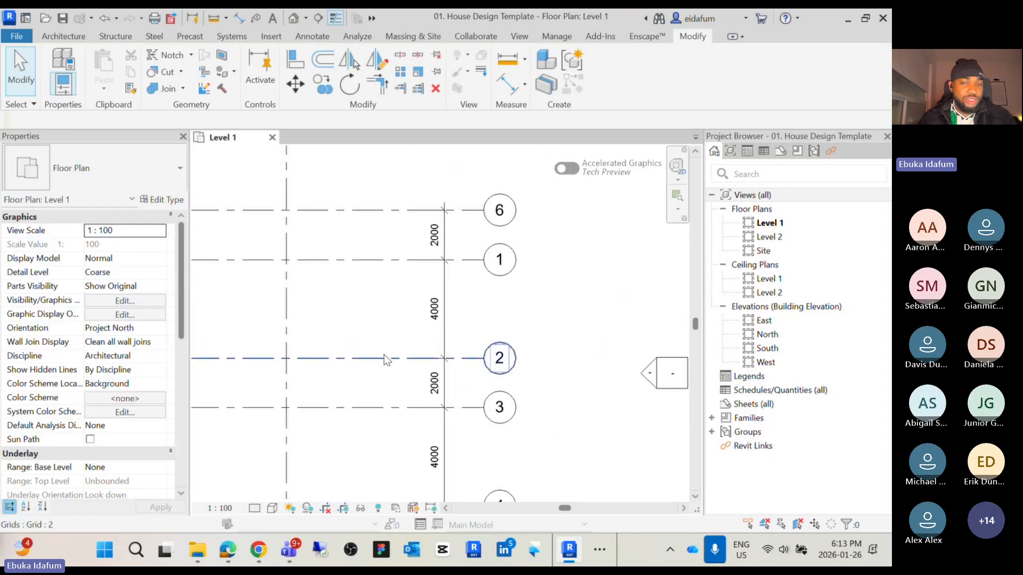
pyautogui.scroll(2, 384, 357)
pyautogui.scroll(1, 389, 363)
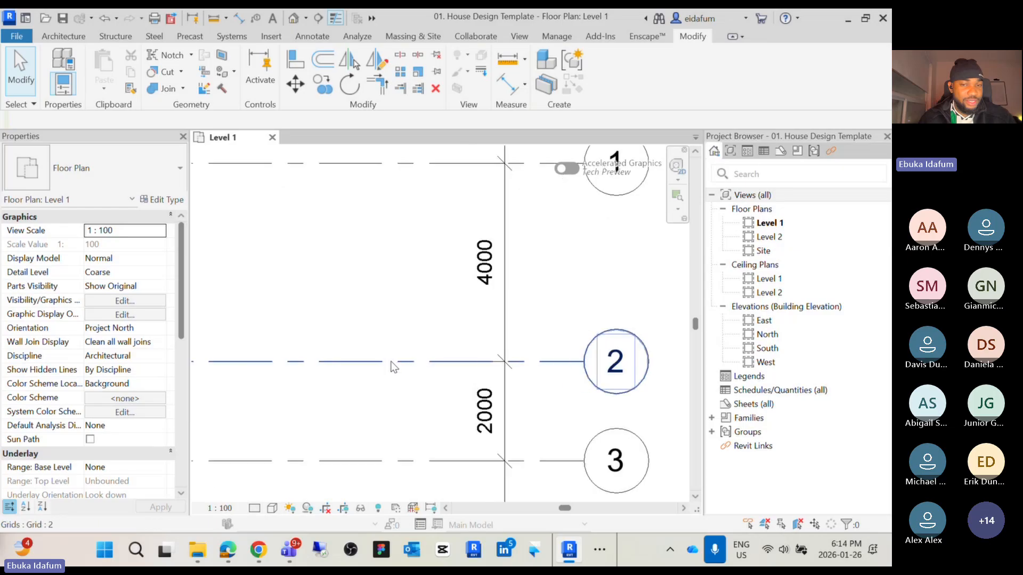
pyautogui.scroll(-1, 394, 367)
pyautogui.moveTo(390, 368); pyautogui.dragTo(377, 390, button='middle')
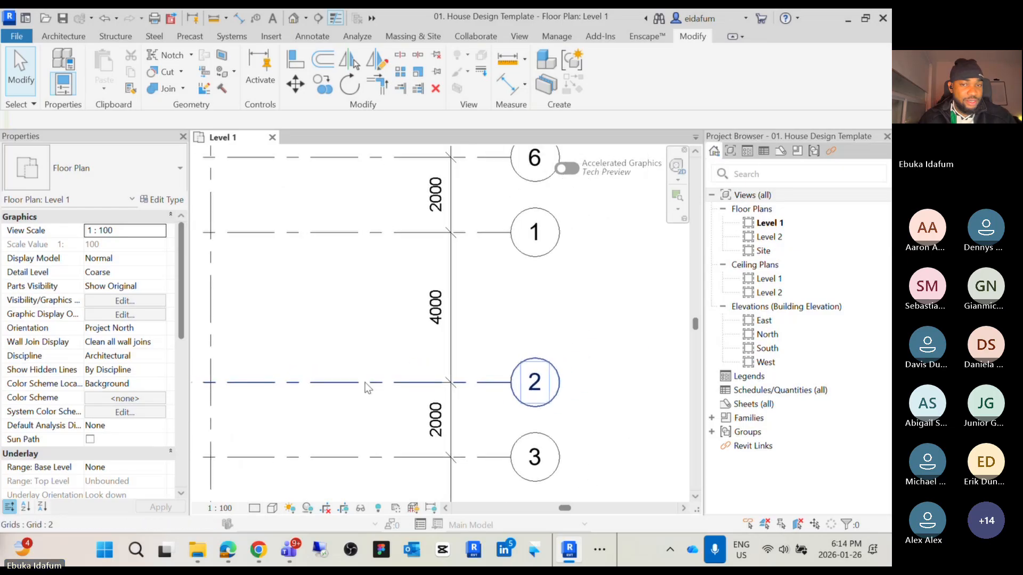
pyautogui.scroll(-1, 379, 378)
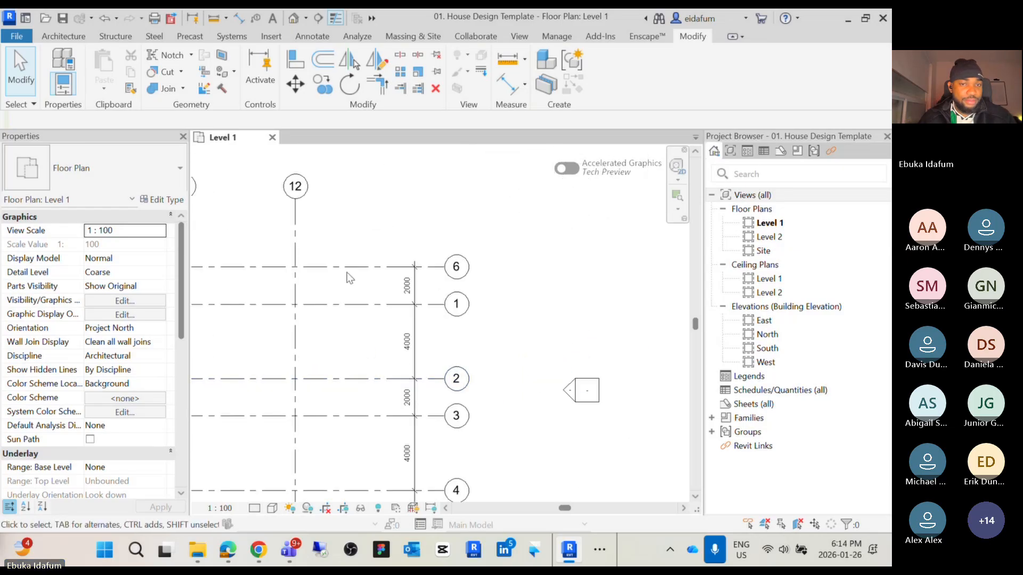
pyautogui.scroll(-1, 349, 278)
pyautogui.moveTo(377, 333); pyautogui.dragTo(463, 287, button='middle')
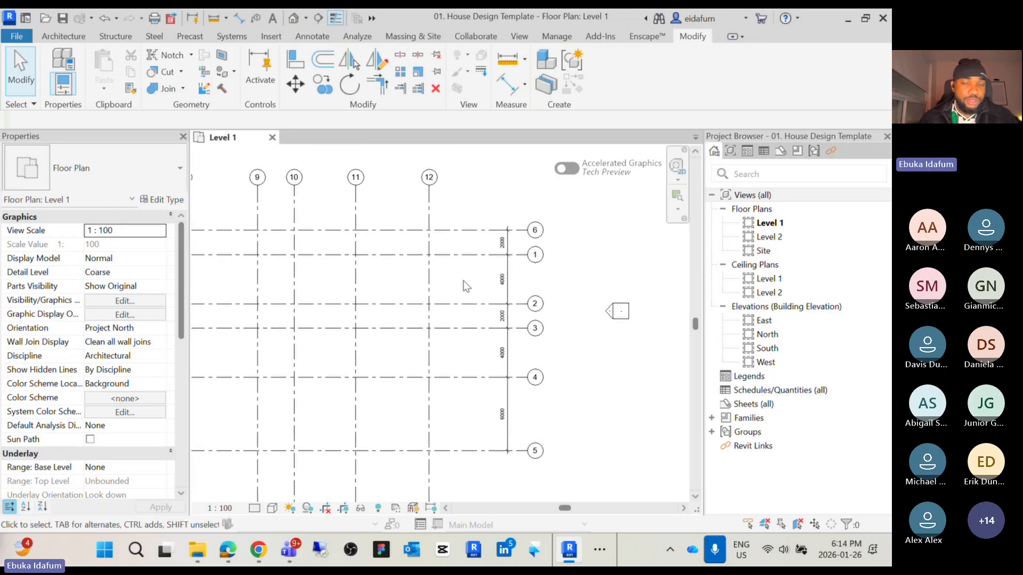
pyautogui.scroll(1, 474, 273)
pyautogui.moveTo(473, 273); pyautogui.dragTo(386, 332, button='middle')
pyautogui.scroll(1, 389, 362)
pyautogui.scroll(-1, 367, 383)
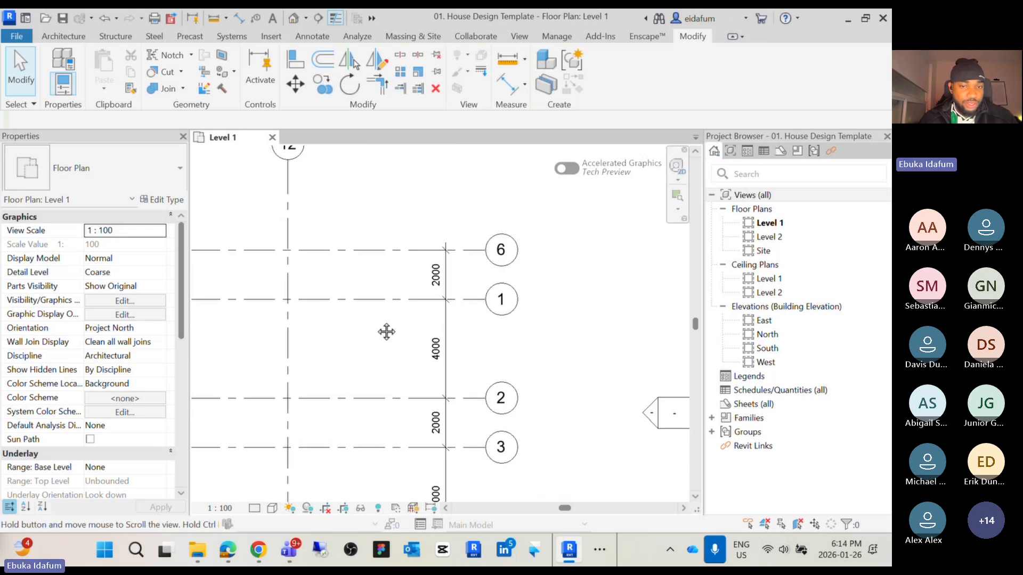
pyautogui.scroll(1, 441, 353)
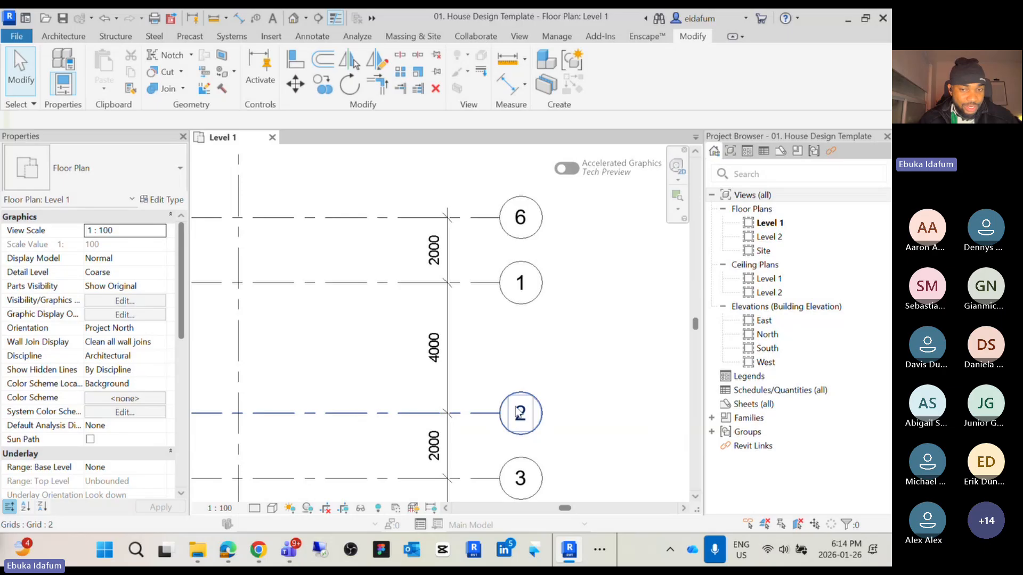
# Select grid 2 and open its temporary dimension to grid 1 for editing
pyautogui.click(535, 418)
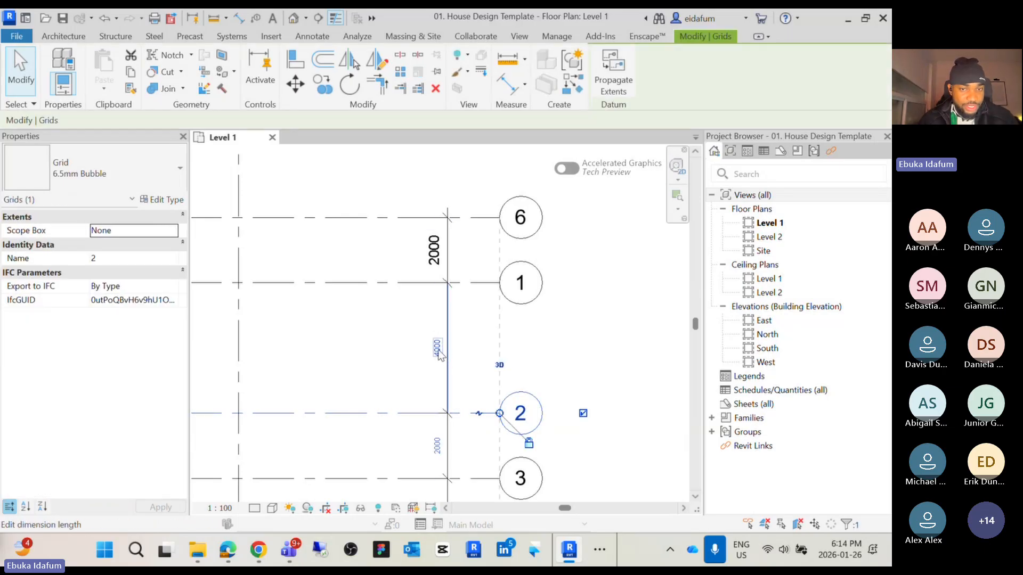
pyautogui.click(437, 347)
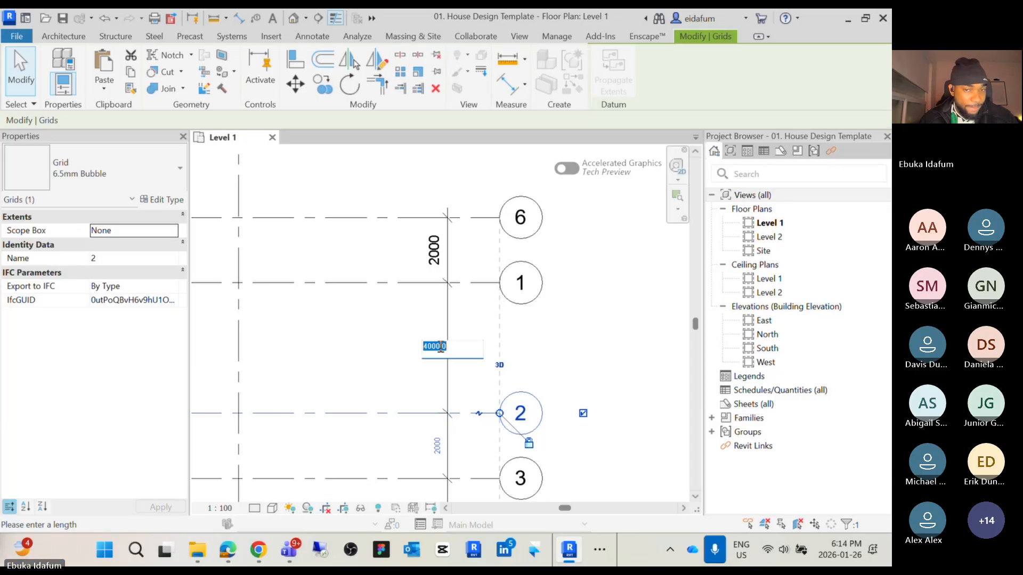
pyautogui.press('Return')
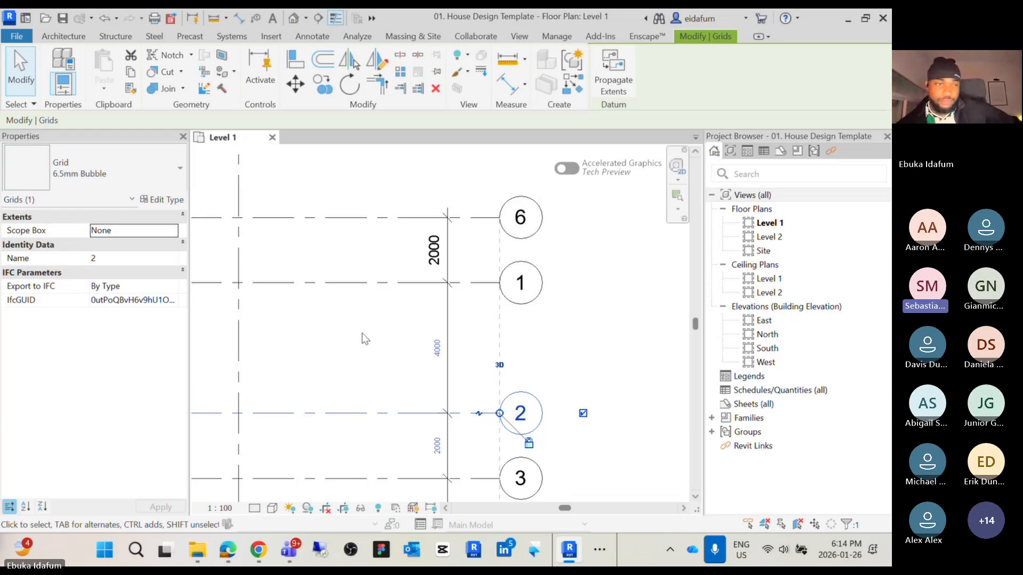
pyautogui.click(363, 455)
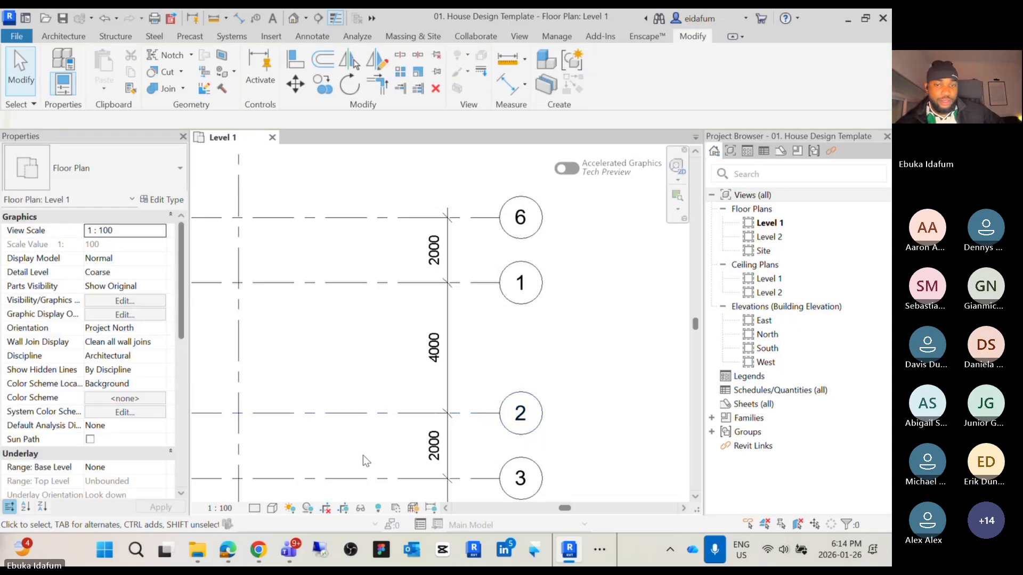
# Examine the overall grid layout, including the vertical grids 7 to 12
pyautogui.moveTo(382, 426); pyautogui.dragTo(382, 349, button='middle')
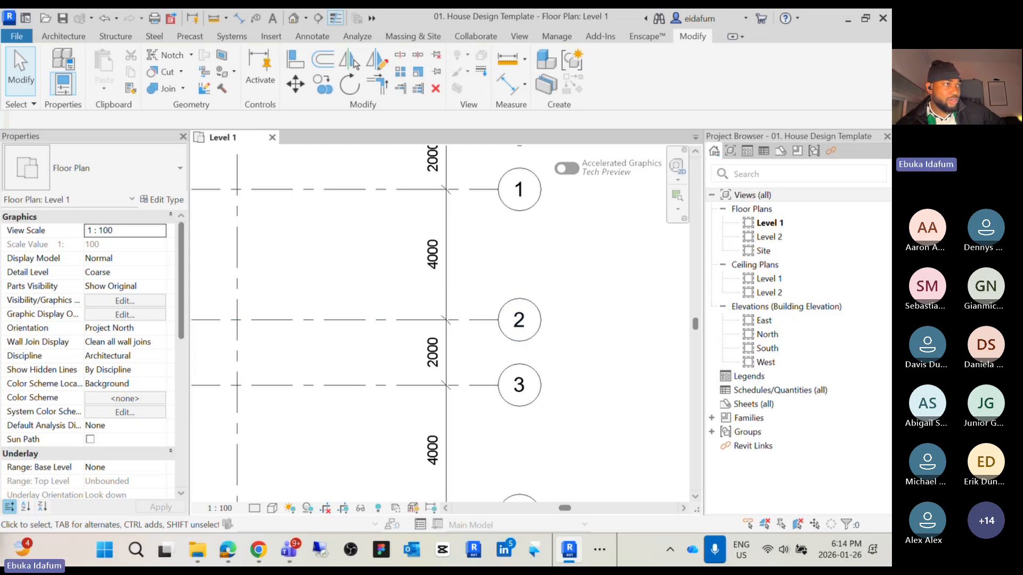
pyautogui.scroll(-2, 338, 418)
pyautogui.moveTo(338, 417); pyautogui.dragTo(530, 333, button='middle')
pyautogui.scroll(-3, 531, 394)
pyautogui.scroll(-2, 512, 368)
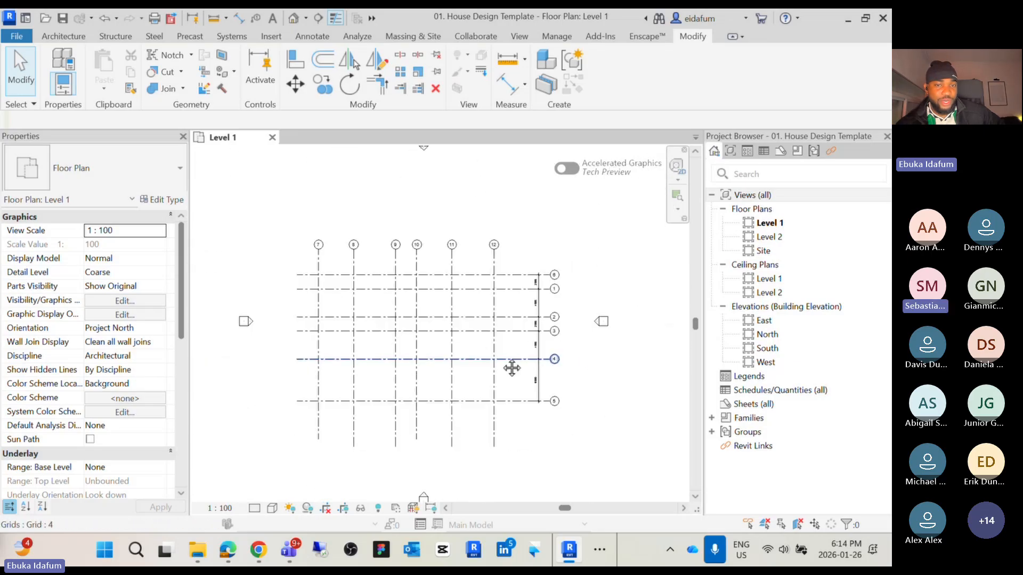
pyautogui.scroll(3, 320, 274)
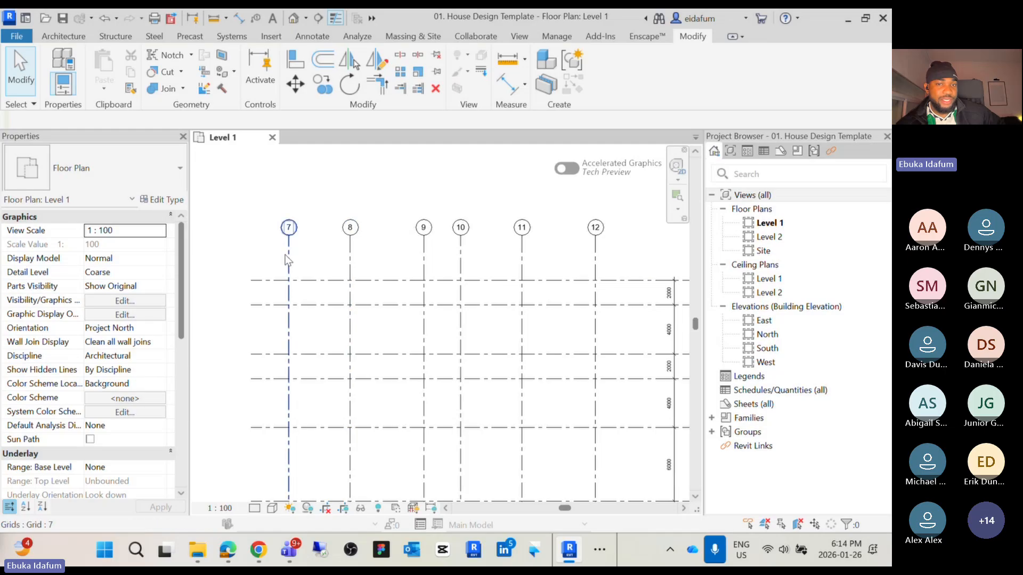
pyautogui.scroll(-2, 594, 261)
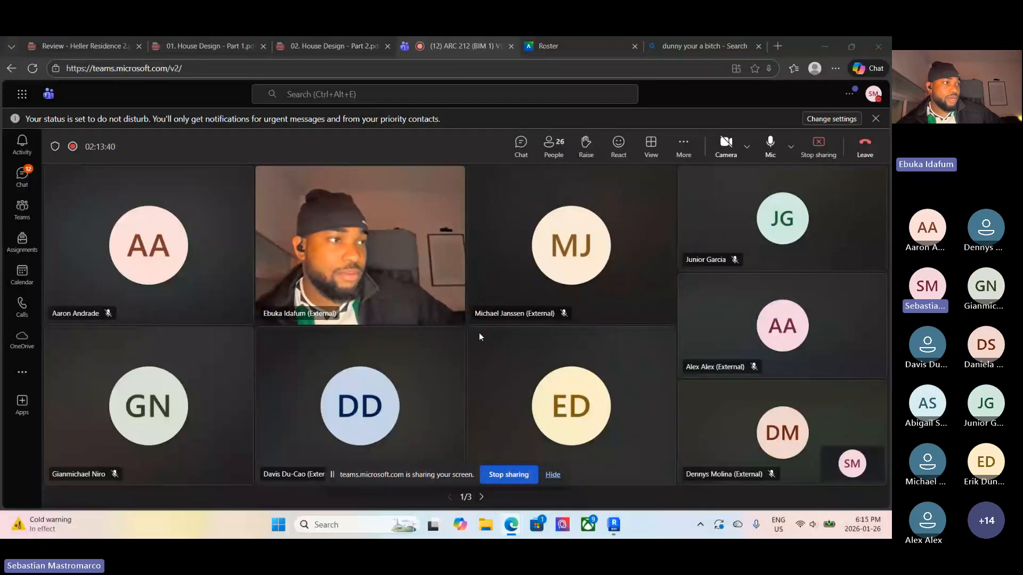
# Switch to the Revit window on the student's shared screen
pyautogui.moveTo(616, 528)
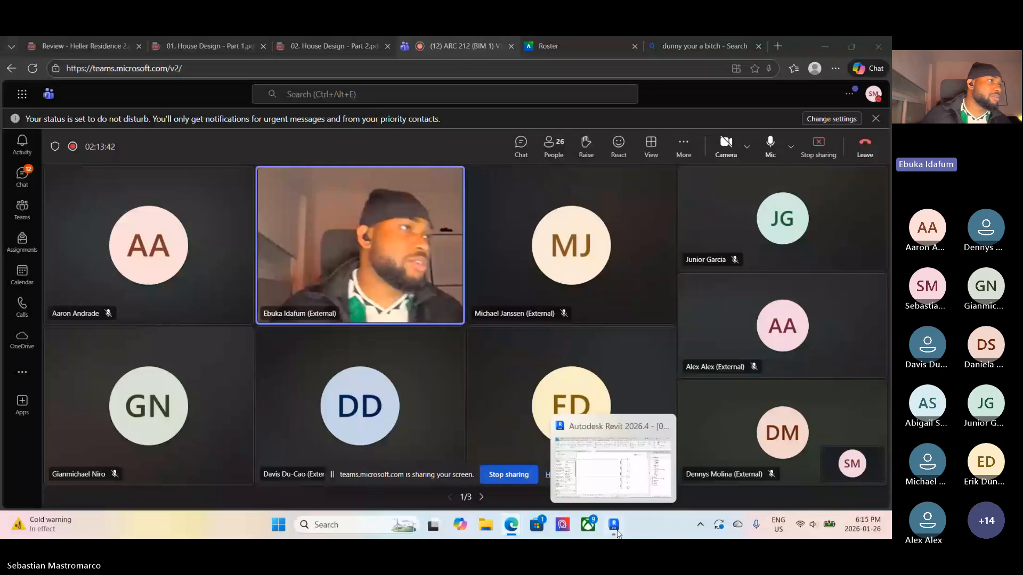
pyautogui.click(616, 527)
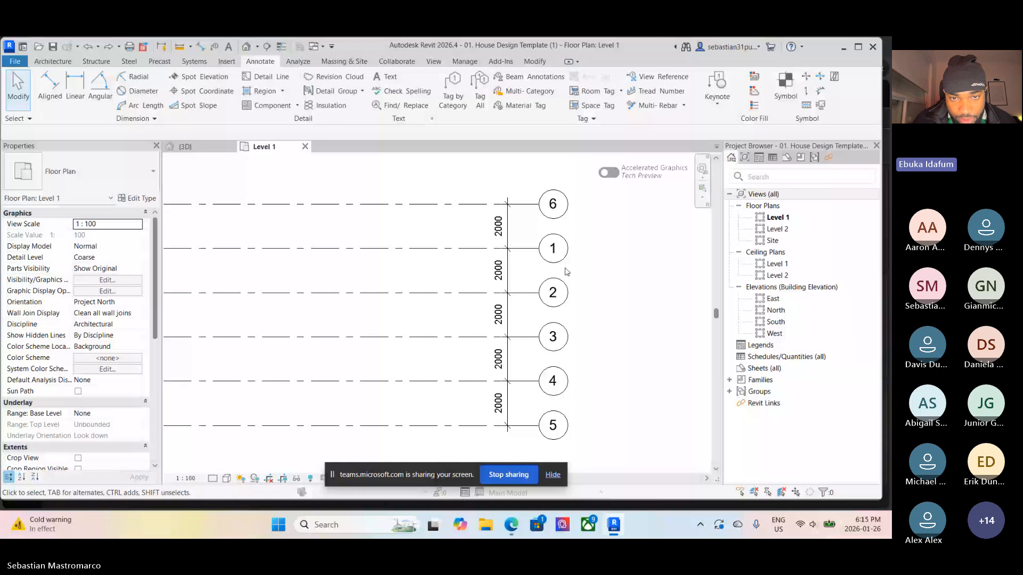
# Set grid 2's distance from grid 1 to 4000, then undo the change
pyautogui.click(556, 281)
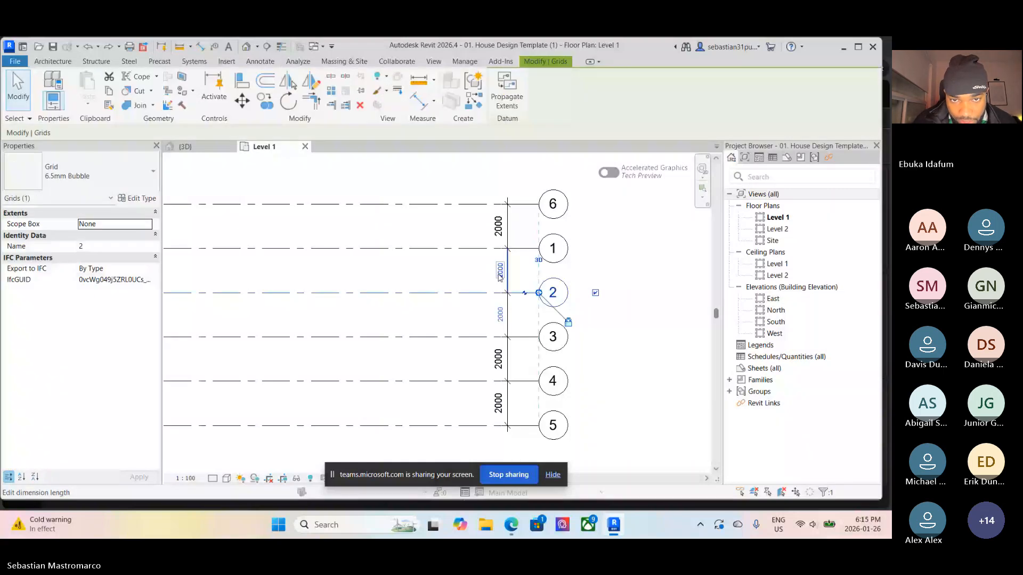
pyautogui.click(500, 277)
pyautogui.write('4000')
pyautogui.press('Return')
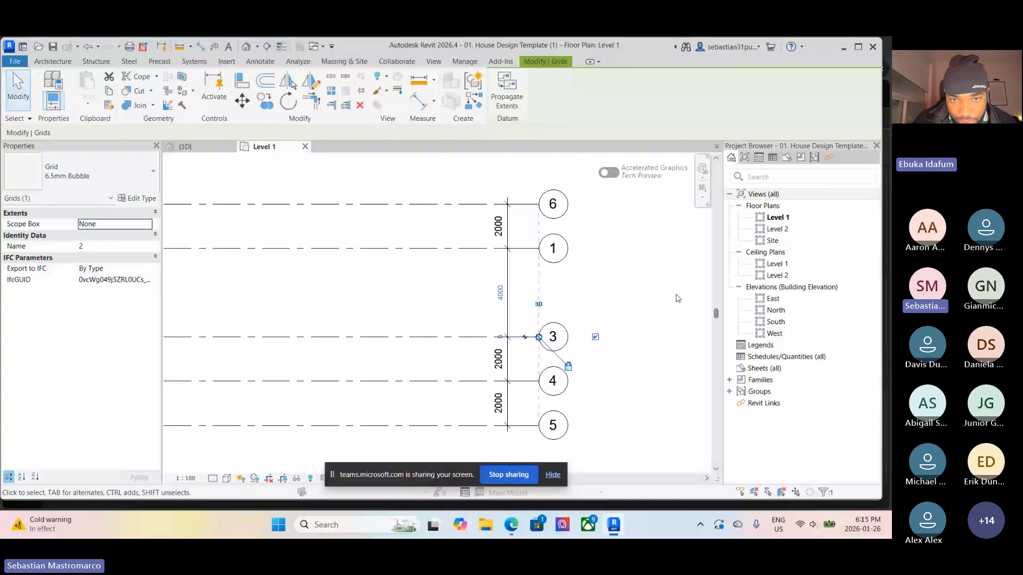
pyautogui.click(558, 297)
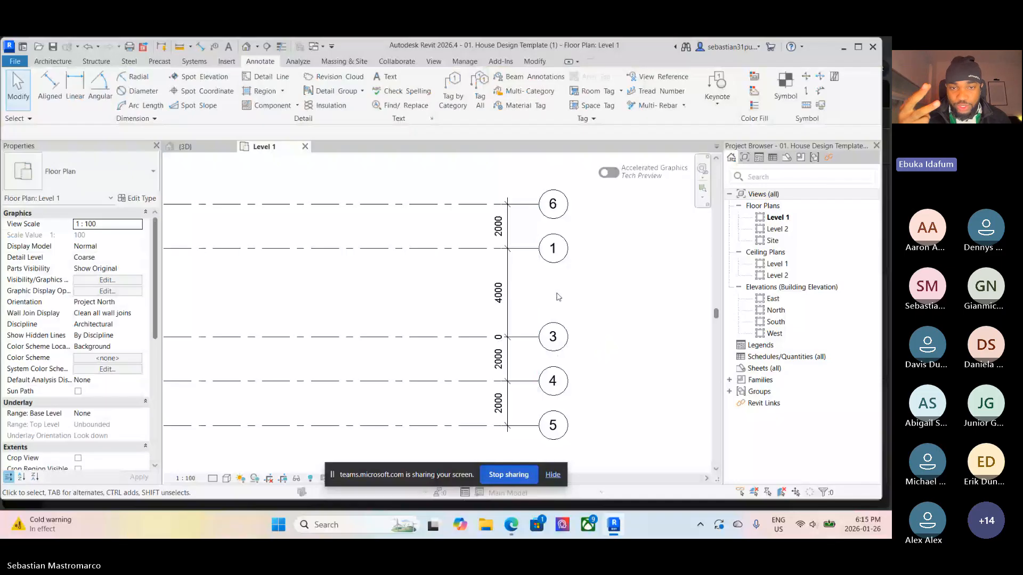
pyautogui.hotkey('ctrl', 'z')
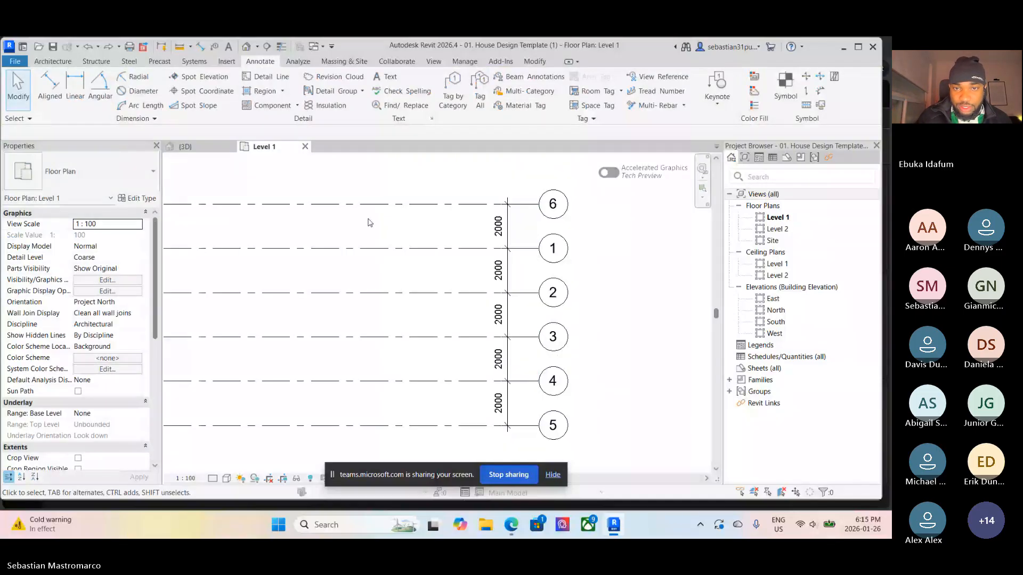
# Try moving grid 2 up toward grid 1, then undo the move
pyautogui.moveTo(534, 293); pyautogui.dragTo(529, 291, button='middle')
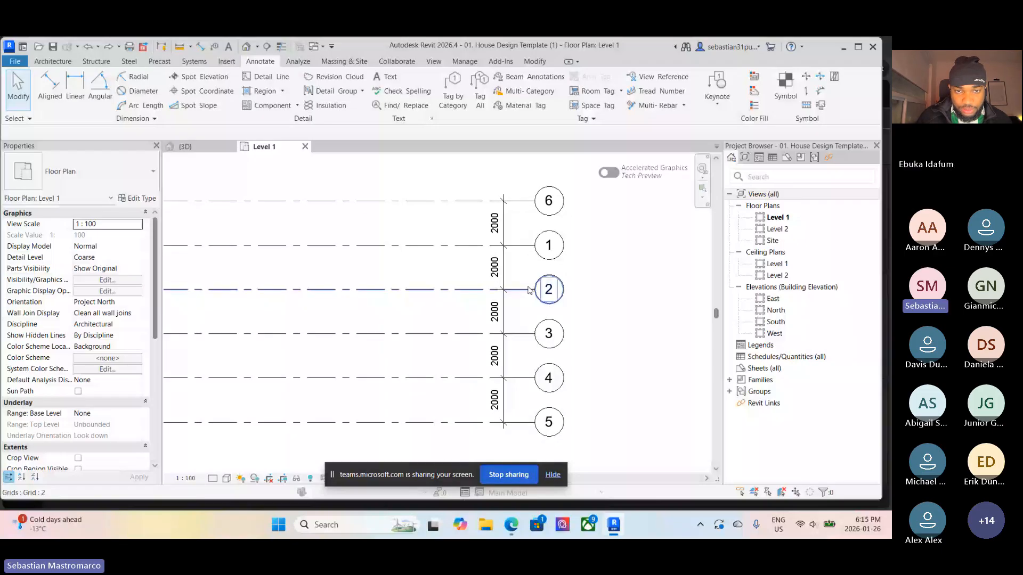
pyautogui.moveTo(529, 291); pyautogui.dragTo(529, 246)
pyautogui.click(522, 335)
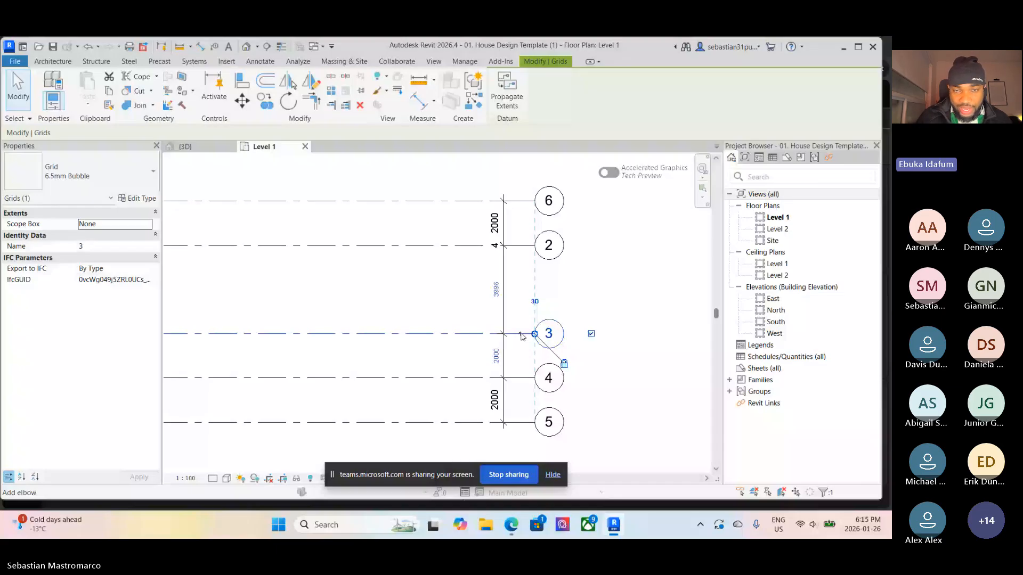
pyautogui.hotkey('ctrl', 'z')
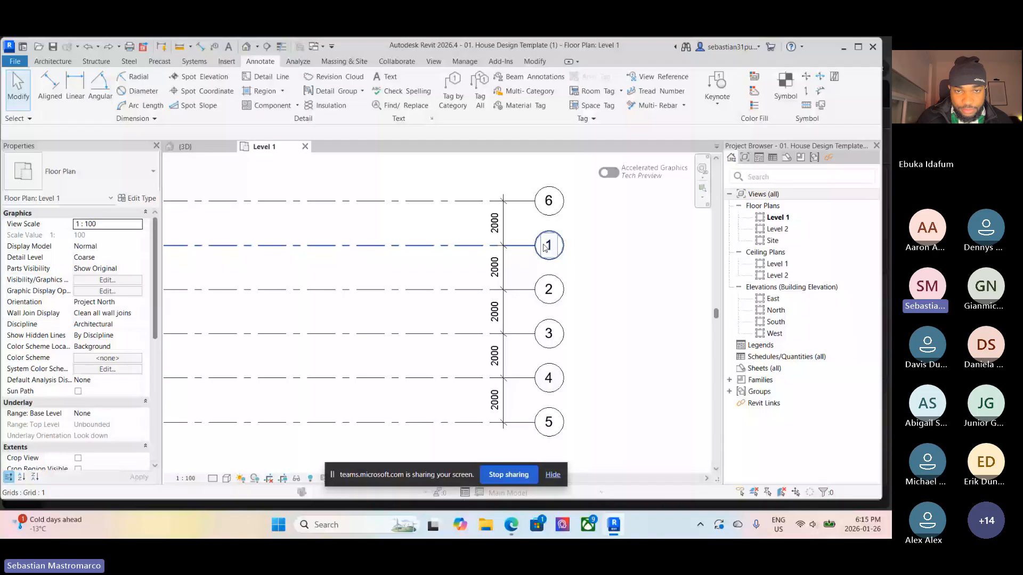
# Set grid 3's distance from grid 2 to 3300 using its temporary dimension
pyautogui.click(554, 324)
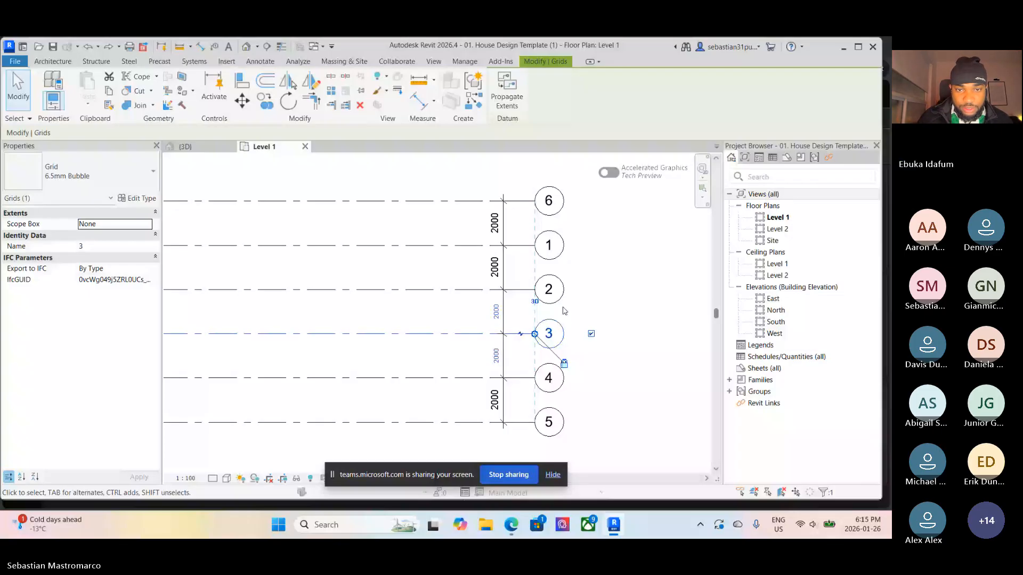
pyautogui.click(497, 315)
pyautogui.write('3300')
pyautogui.press('Return')
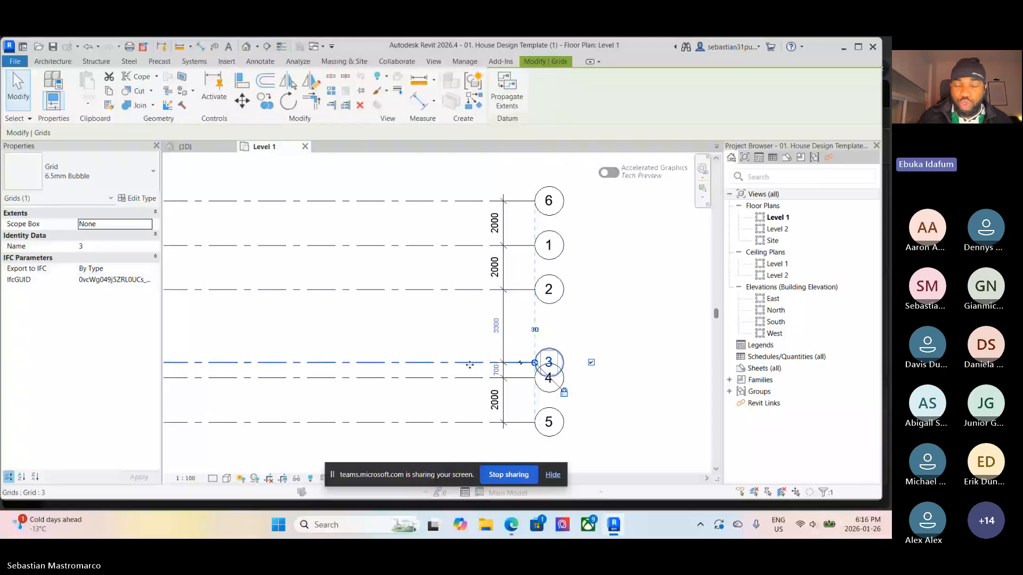
# Move grid 4 down so it sits about 2900 from grid 3 and 1800 from grid 5
pyautogui.press('Escape')
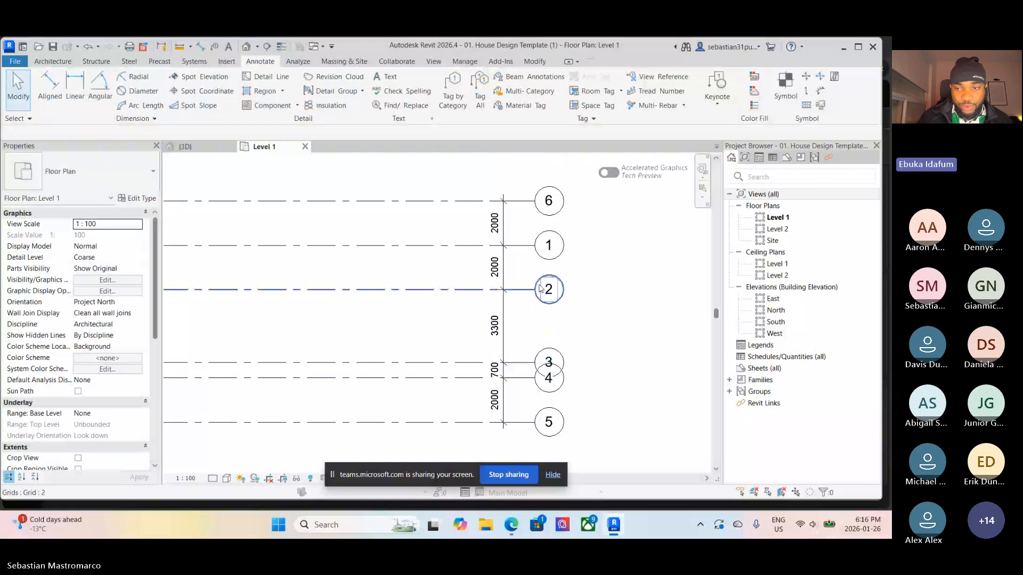
pyautogui.click(515, 378)
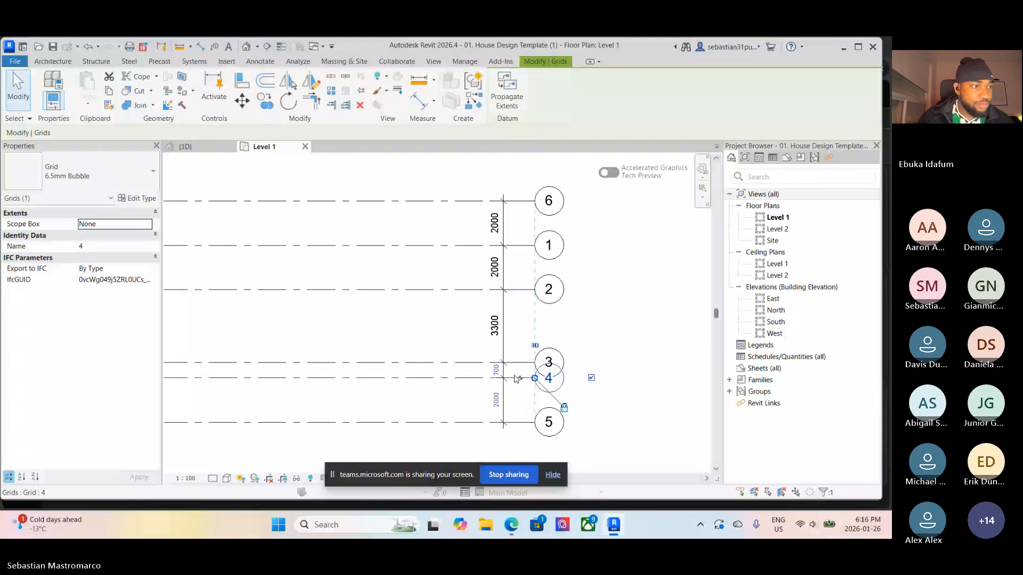
pyautogui.moveTo(516, 379); pyautogui.dragTo(520, 405)
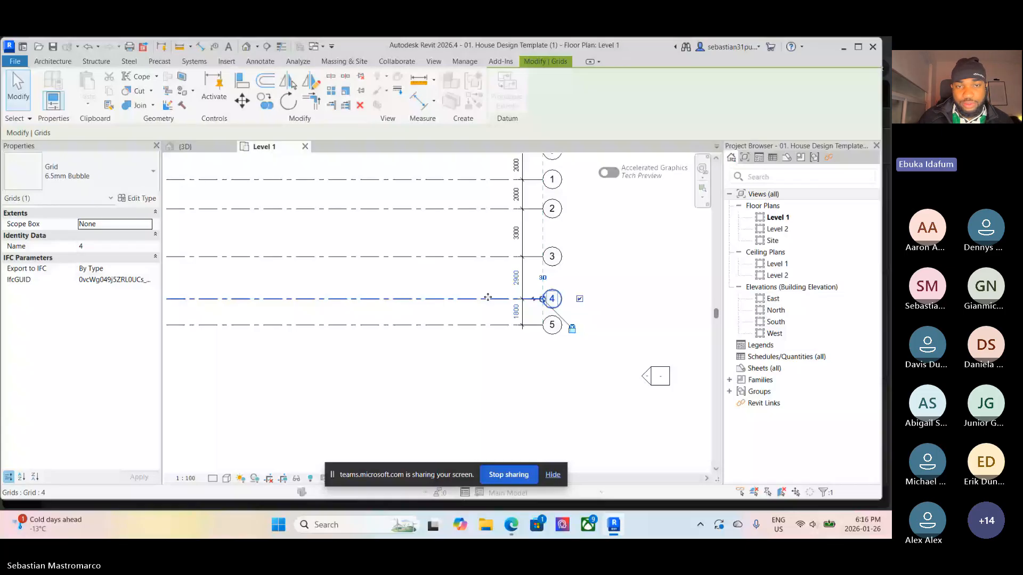
# Set grid 2's distance from grid 1 to 4000 using its temporary dimension
pyautogui.click(488, 209)
pyautogui.click(516, 194)
pyautogui.write('400')
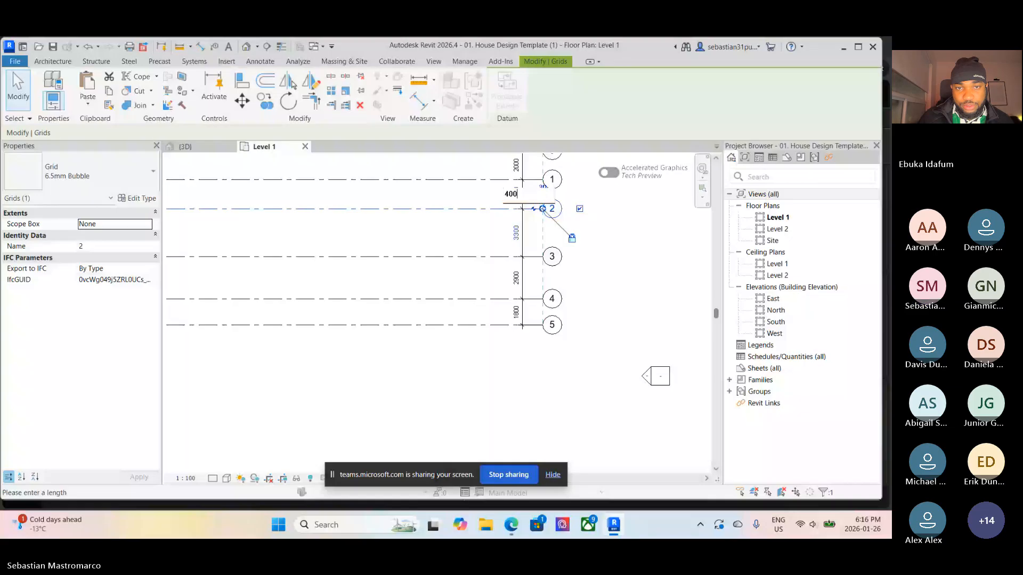
pyautogui.write('0')
pyautogui.press('Return')
pyautogui.moveTo(496, 241); pyautogui.dragTo(487, 268, button='middle')
pyautogui.click(488, 283)
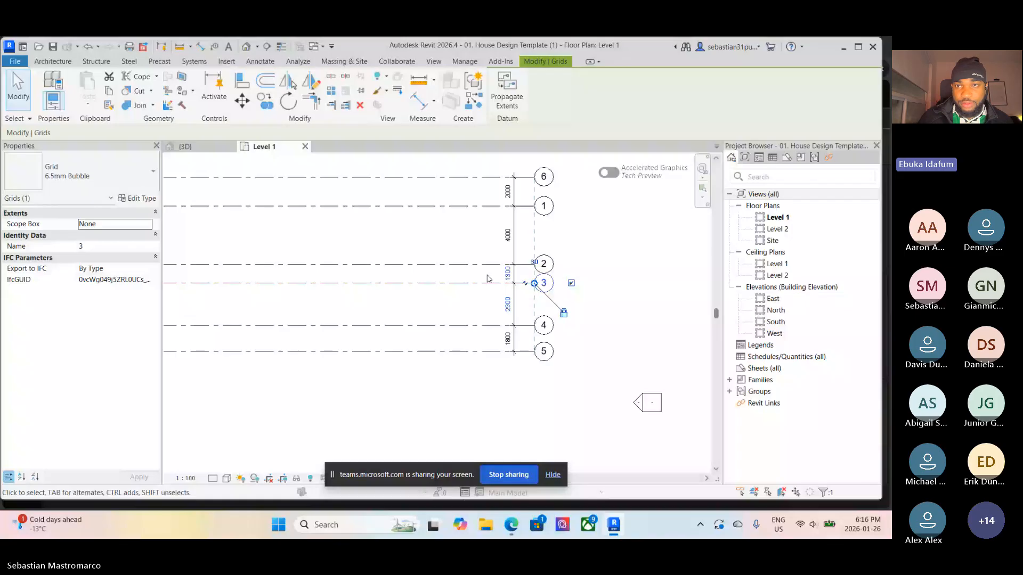
pyautogui.moveTo(482, 352); pyautogui.dragTo(482, 381)
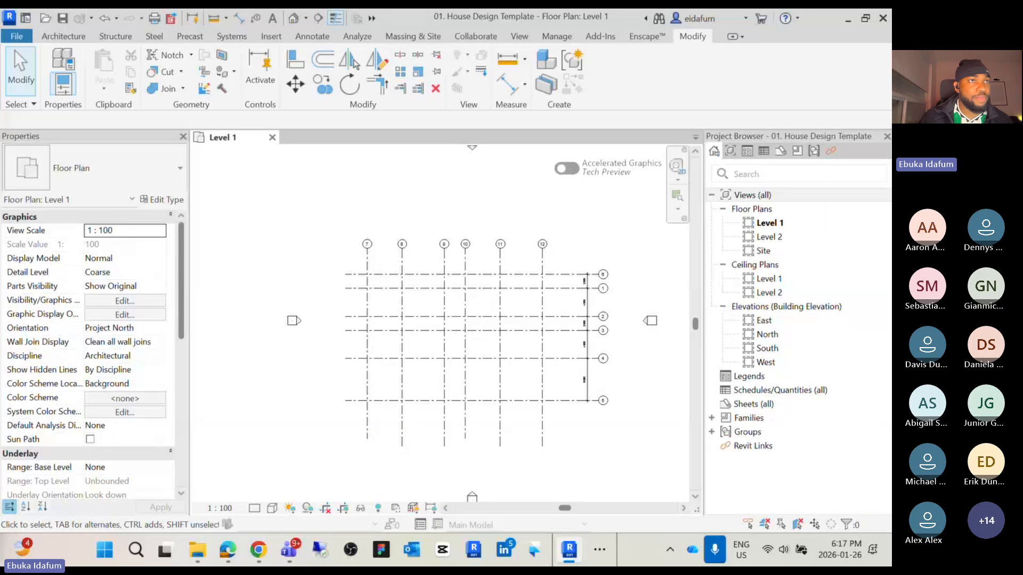
# Examine the horizontal grid spacing dimensions on the instructor's floor plan
pyautogui.scroll(3, 608, 331)
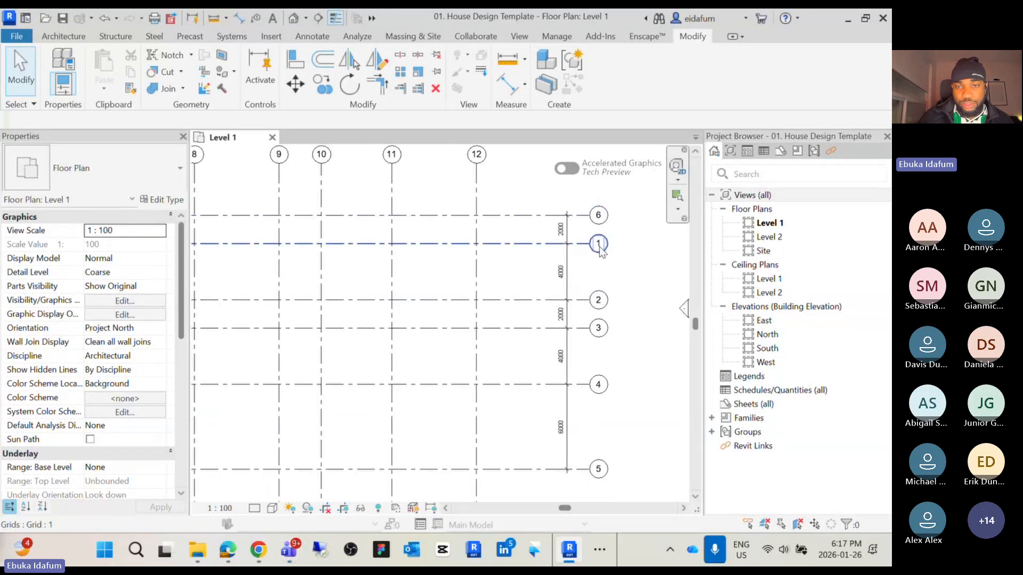
pyautogui.scroll(2, 584, 245)
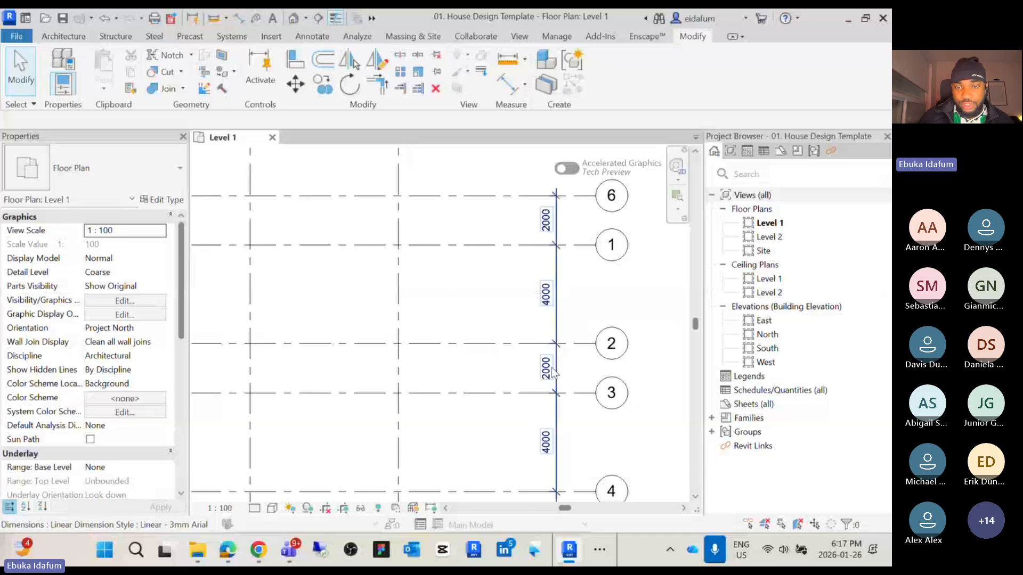
pyautogui.scroll(-1, 560, 367)
pyautogui.moveTo(561, 368); pyautogui.dragTo(536, 277, button='middle')
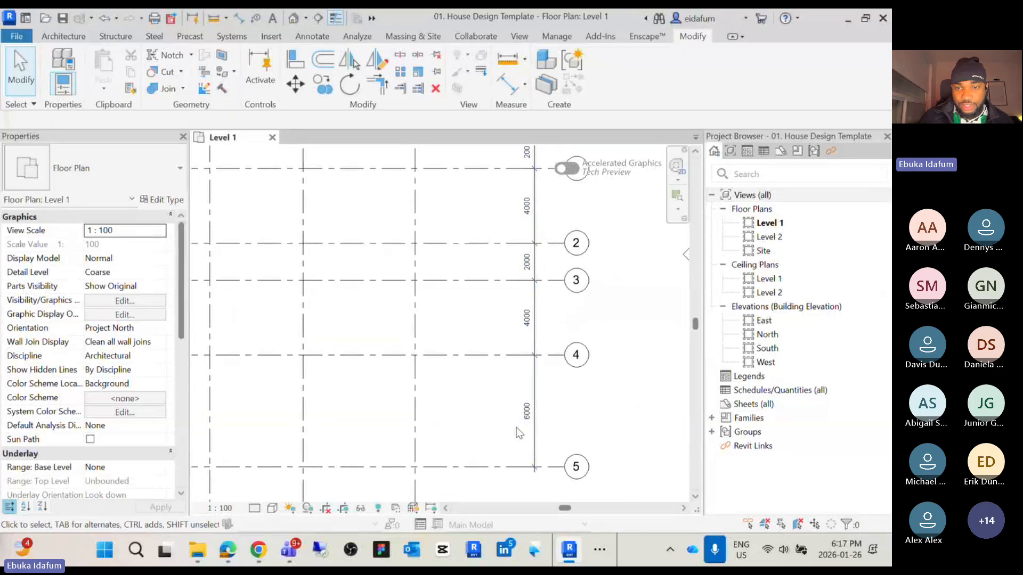
pyautogui.scroll(-1, 520, 431)
pyautogui.moveTo(520, 432); pyautogui.dragTo(595, 416, button='middle')
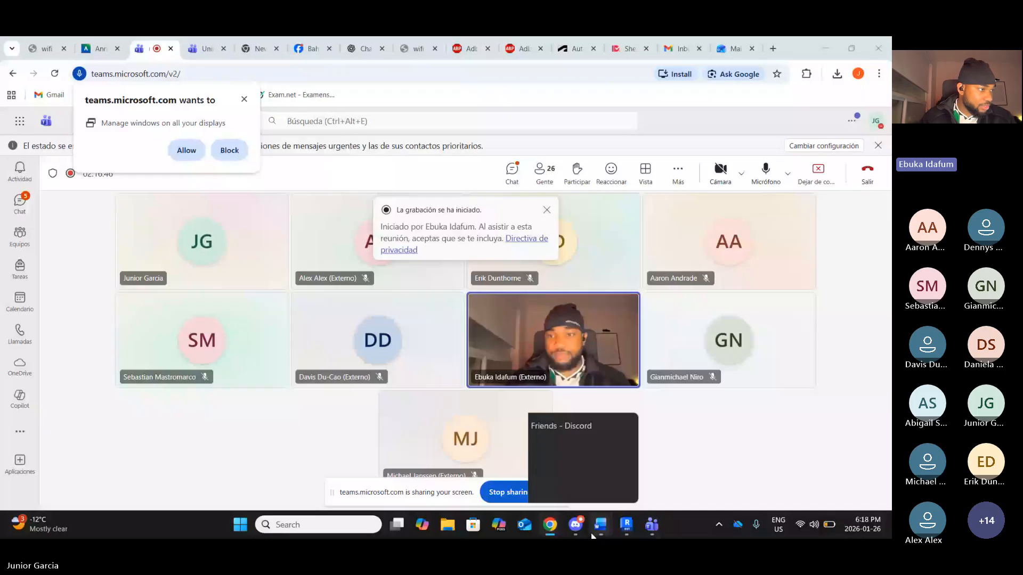
# Switch to Revit and place an aligned dimension string across vertical grids 9 through 14 above their bubbles
pyautogui.click(626, 524)
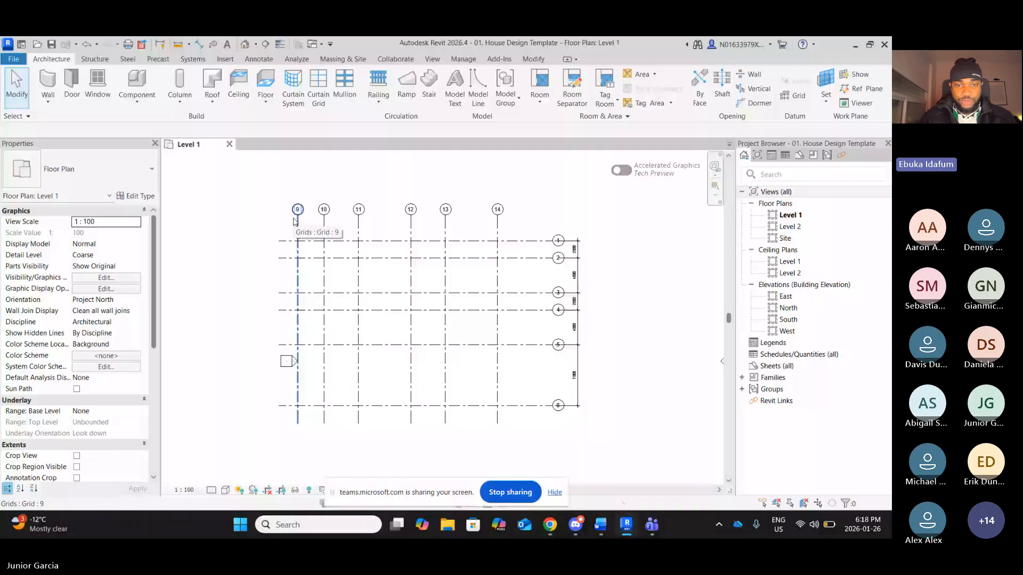
pyautogui.press('d')
pyautogui.press('i')
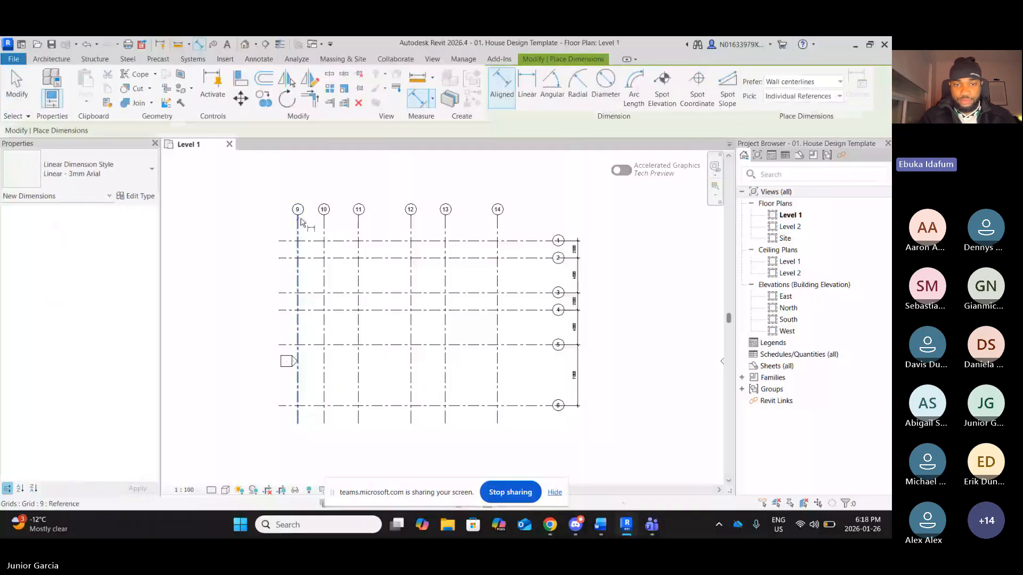
pyautogui.click(301, 219)
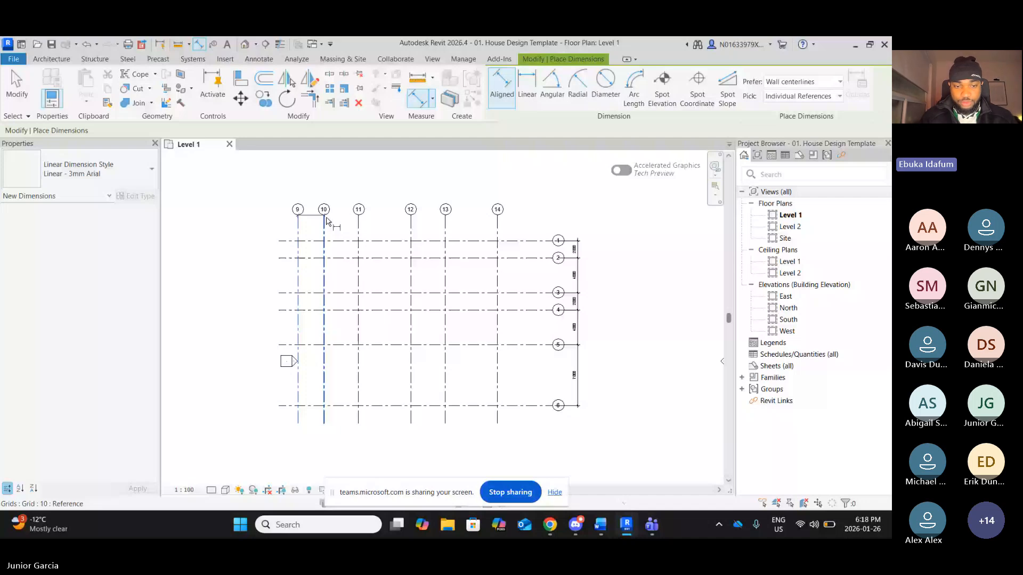
pyautogui.click(324, 221)
pyautogui.click(358, 222)
pyautogui.click(411, 223)
pyautogui.click(445, 224)
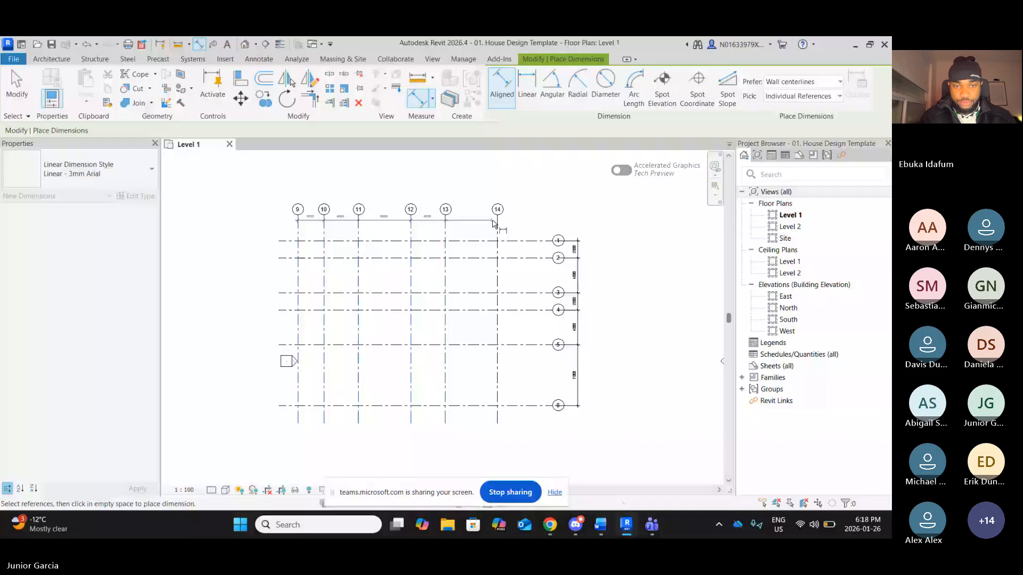
pyautogui.click(497, 221)
pyautogui.click(496, 187)
pyautogui.scroll(1, 297, 209)
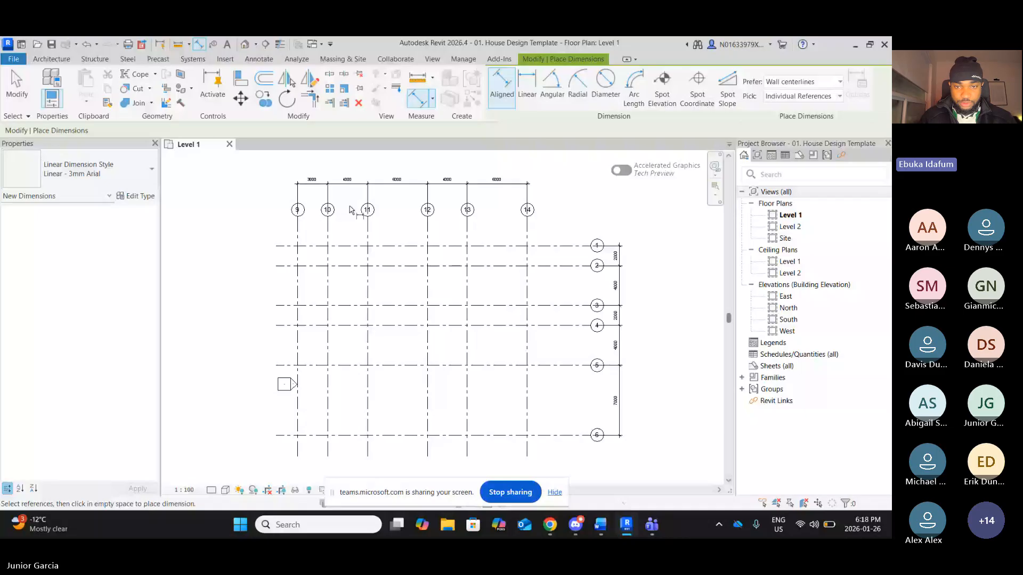
pyautogui.press('Escape')
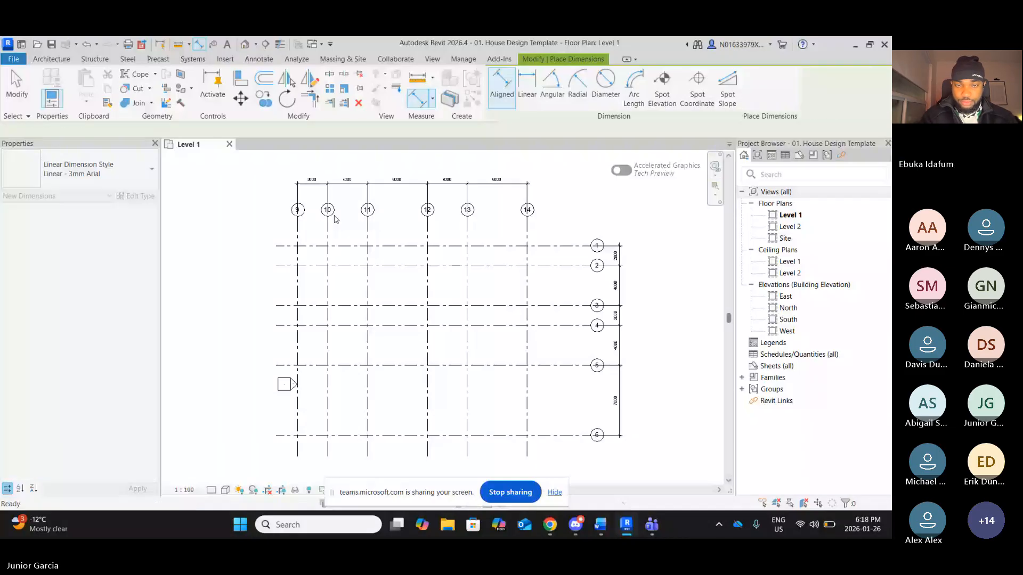
# Move grid 10 right so it sits 4000 from grid 9
pyautogui.scroll(1, 335, 218)
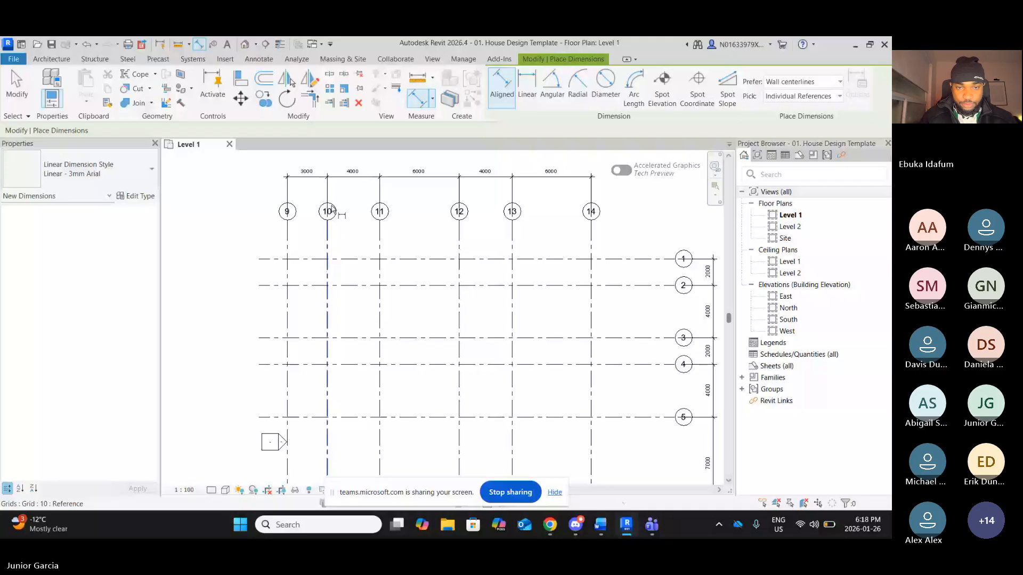
pyautogui.press('Escape')
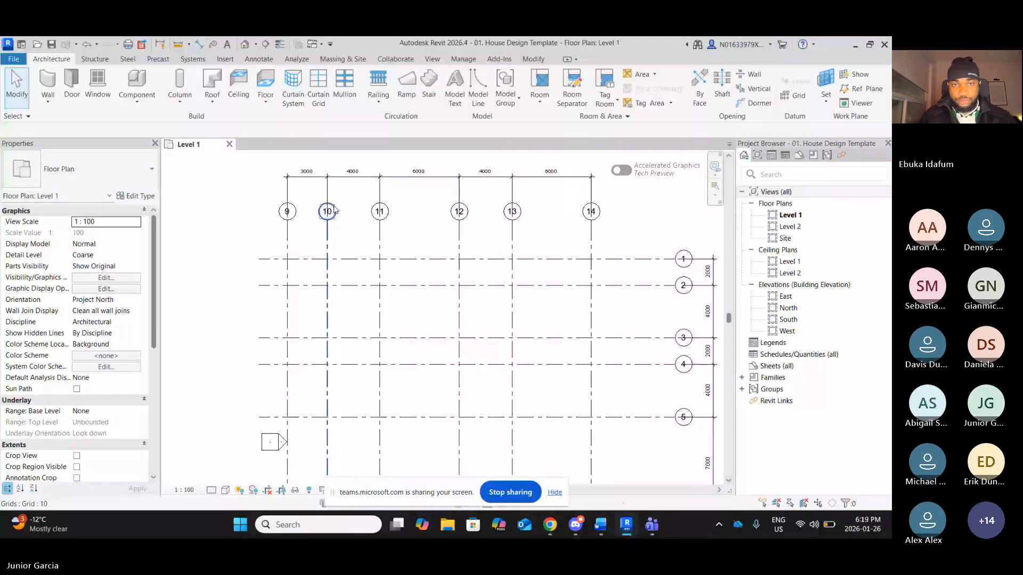
pyautogui.moveTo(335, 210); pyautogui.dragTo(348, 211)
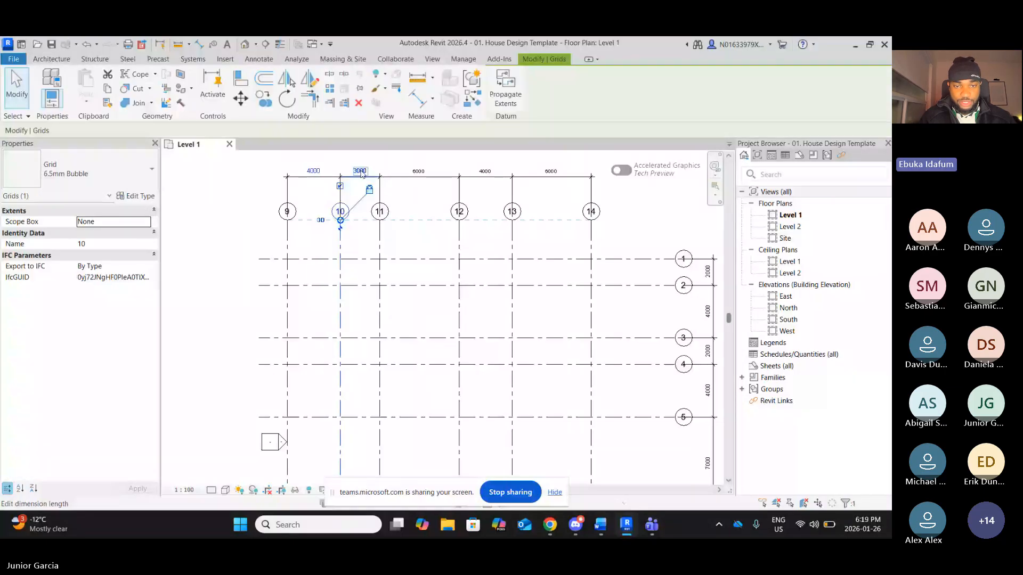
# Set the spacing between grids 10 and 11 to 4000 using the temporary dimension
pyautogui.click(361, 172)
pyautogui.write('4000')
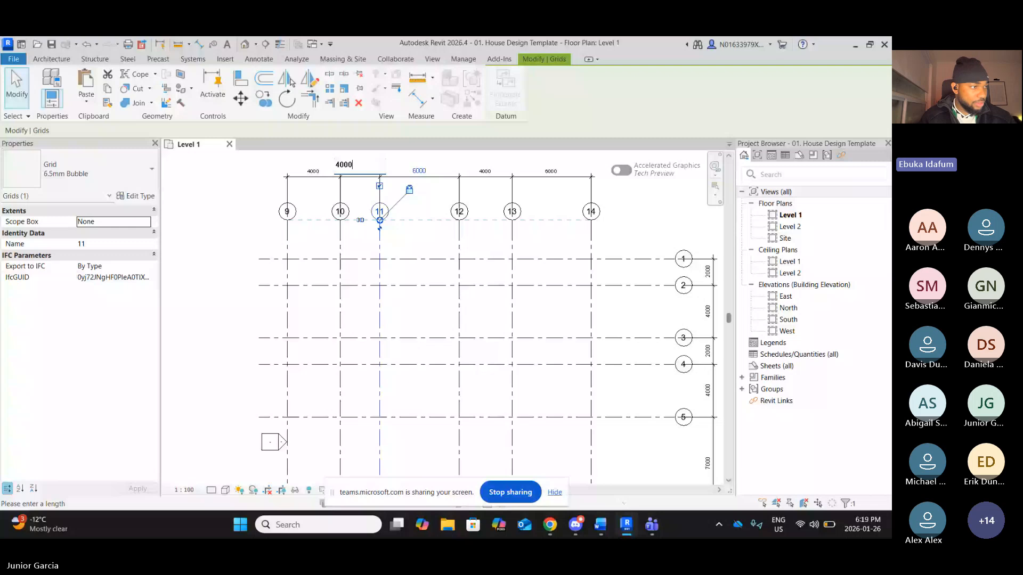
pyautogui.press('Return')
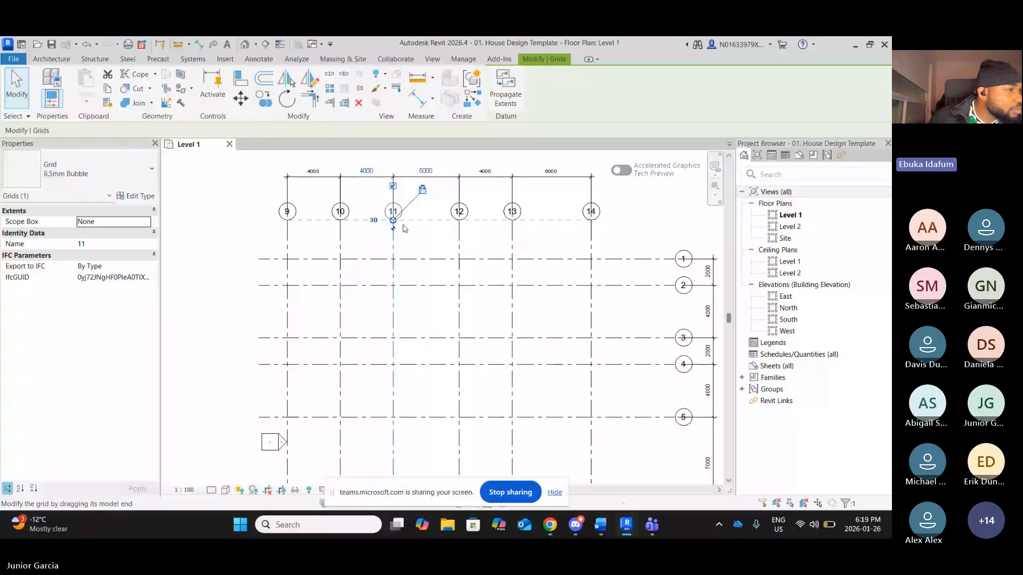
pyautogui.scroll(-1, 463, 247)
pyautogui.scroll(-1, 463, 248)
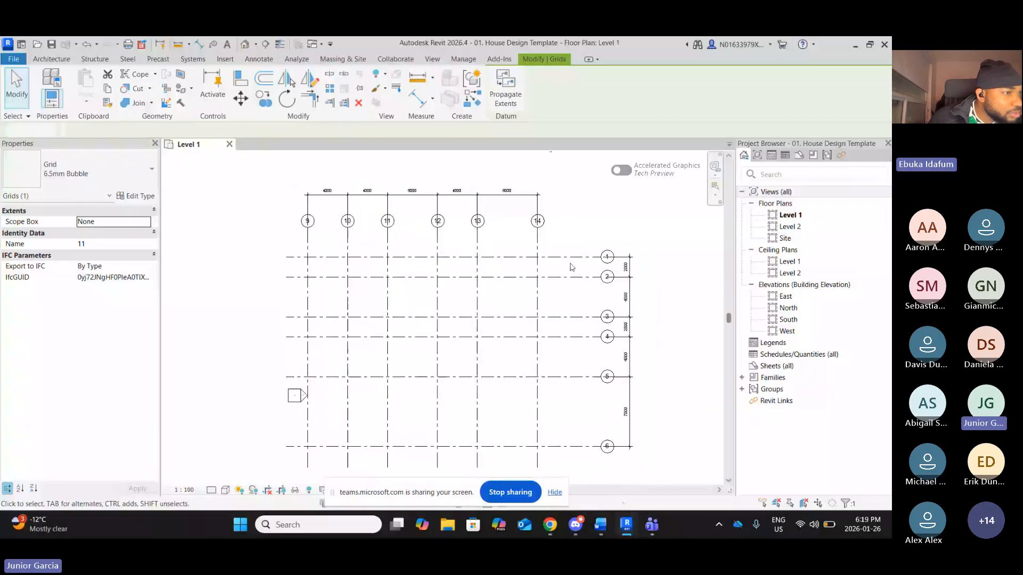
pyautogui.press('Escape')
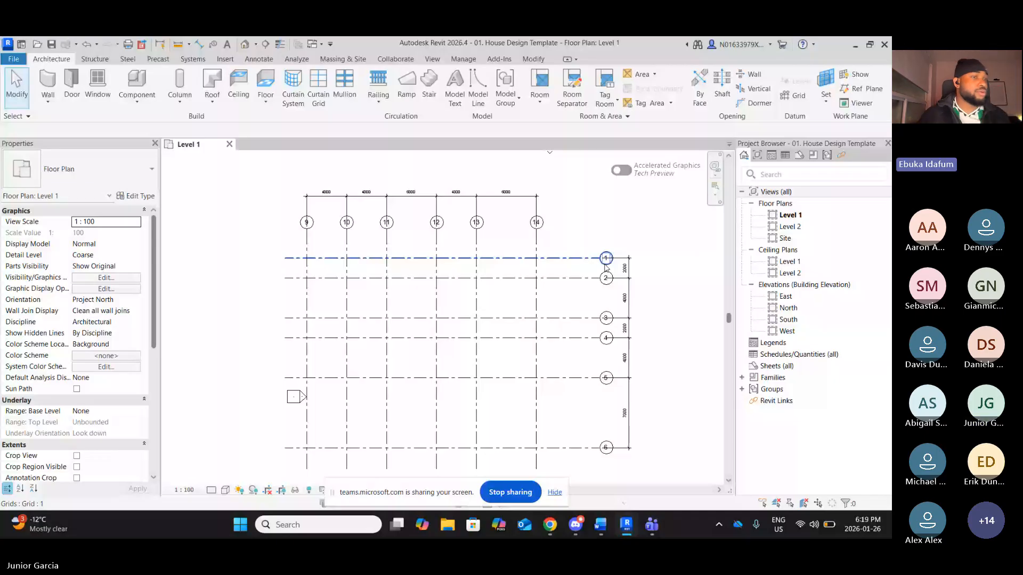
# Try to rename grid 6 as 11 and cancel the rename
pyautogui.click(606, 267)
pyautogui.scroll(3, 605, 266)
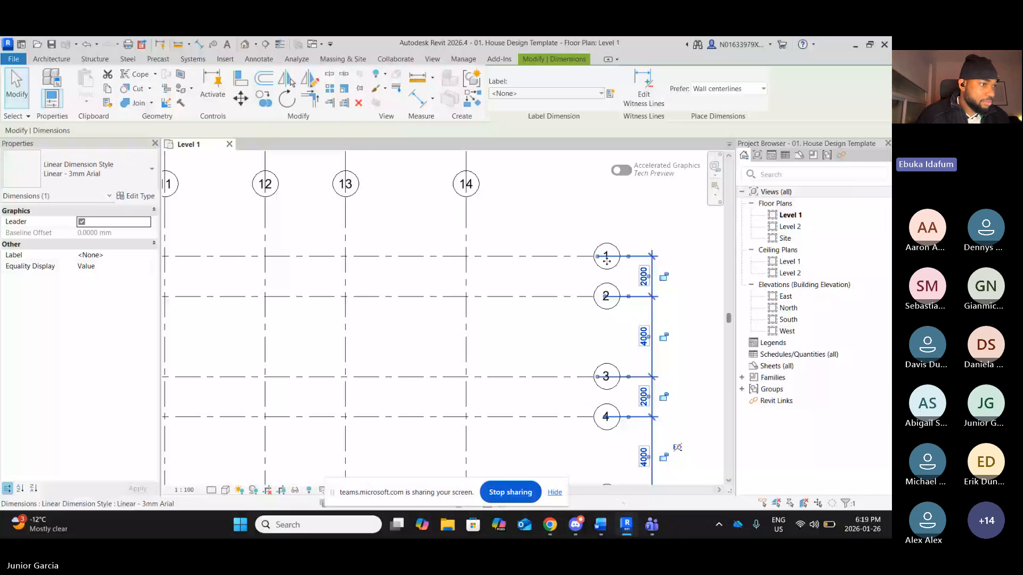
pyautogui.scroll(-2, 560, 272)
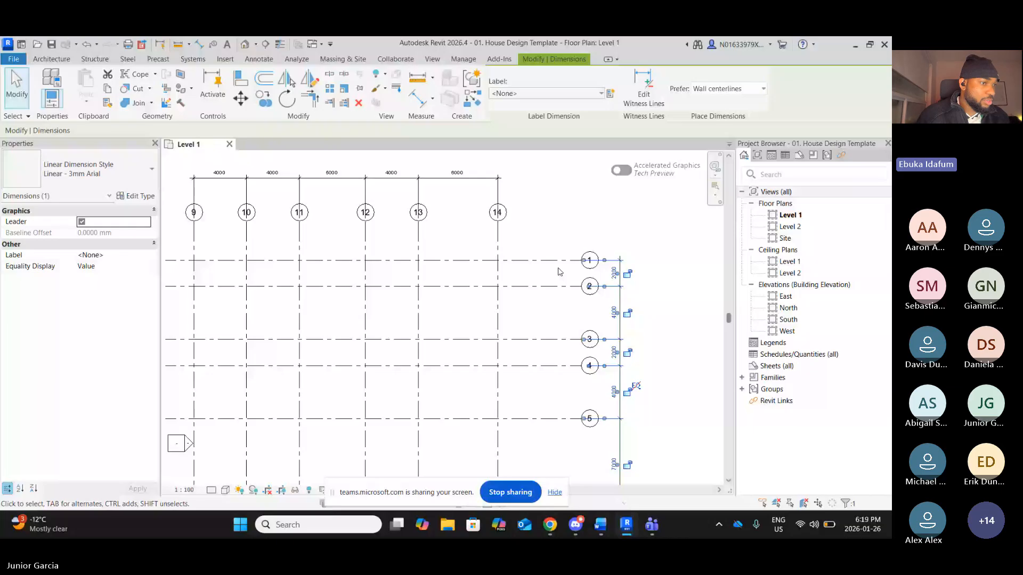
pyautogui.scroll(-2, 559, 272)
pyautogui.scroll(3, 583, 409)
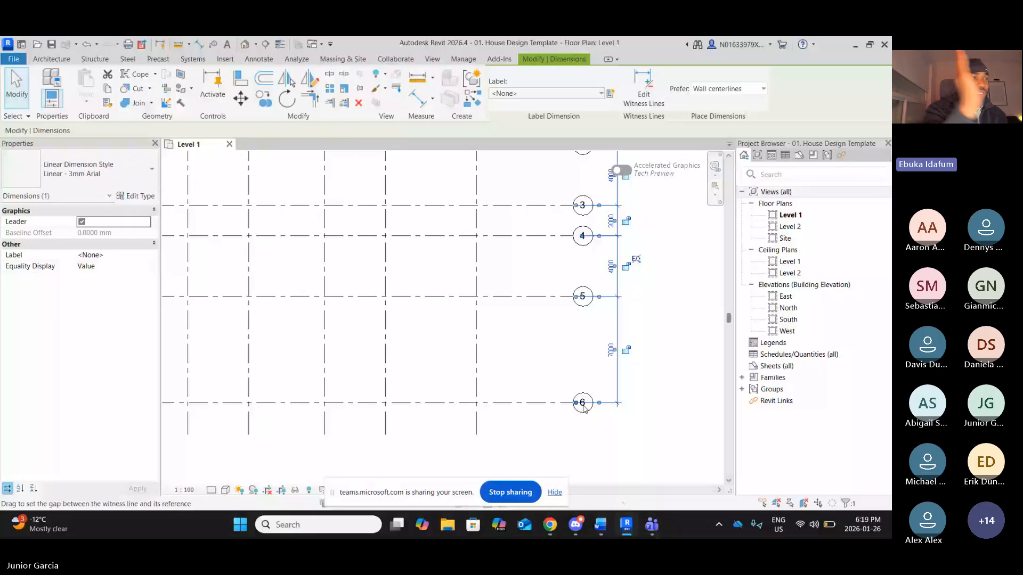
pyautogui.scroll(2, 584, 408)
pyautogui.doubleClick(585, 403)
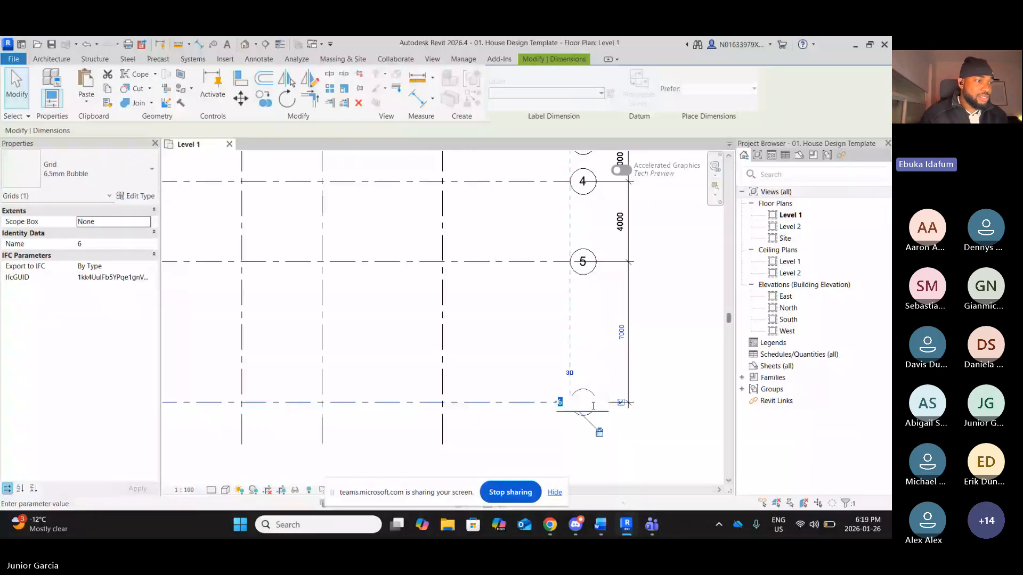
pyautogui.write('11')
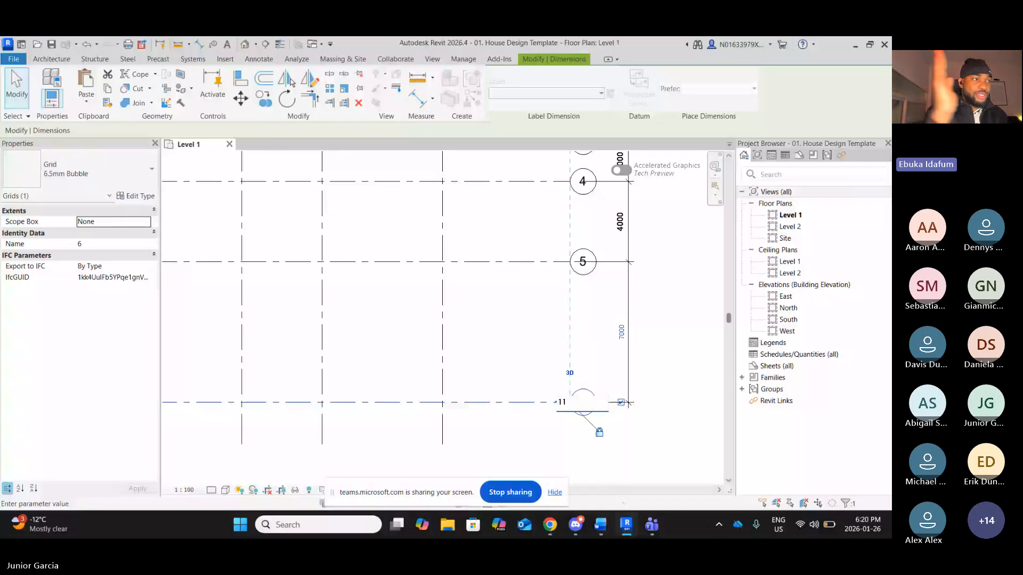
pyautogui.press('Return')
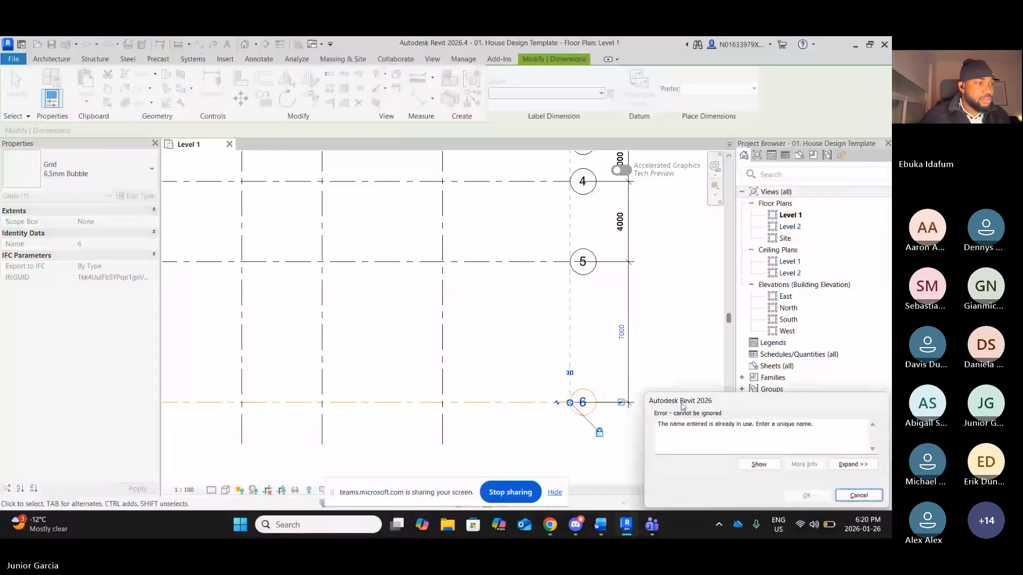
pyautogui.click(858, 496)
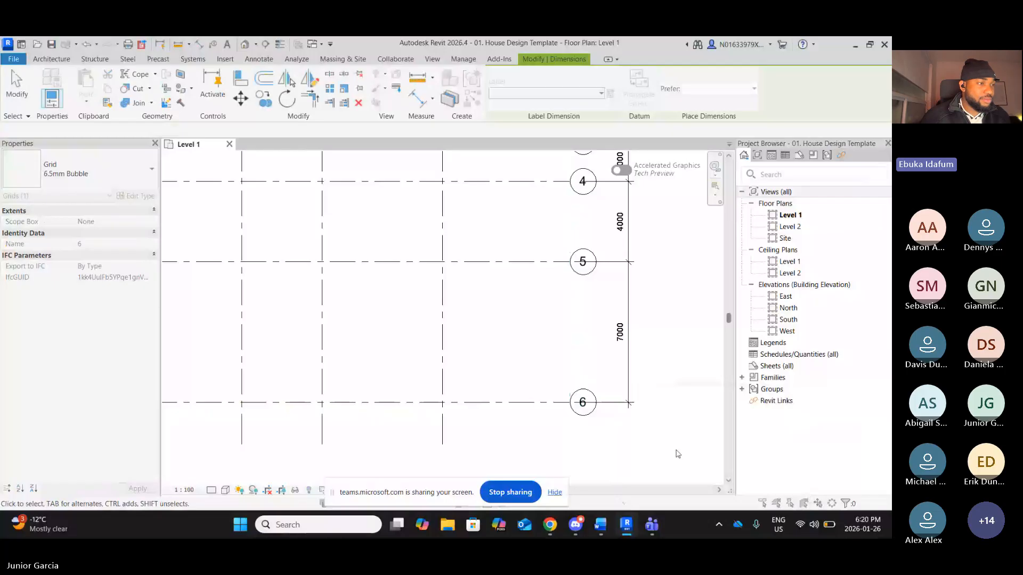
pyautogui.press('Escape')
pyautogui.scroll(-2, 595, 397)
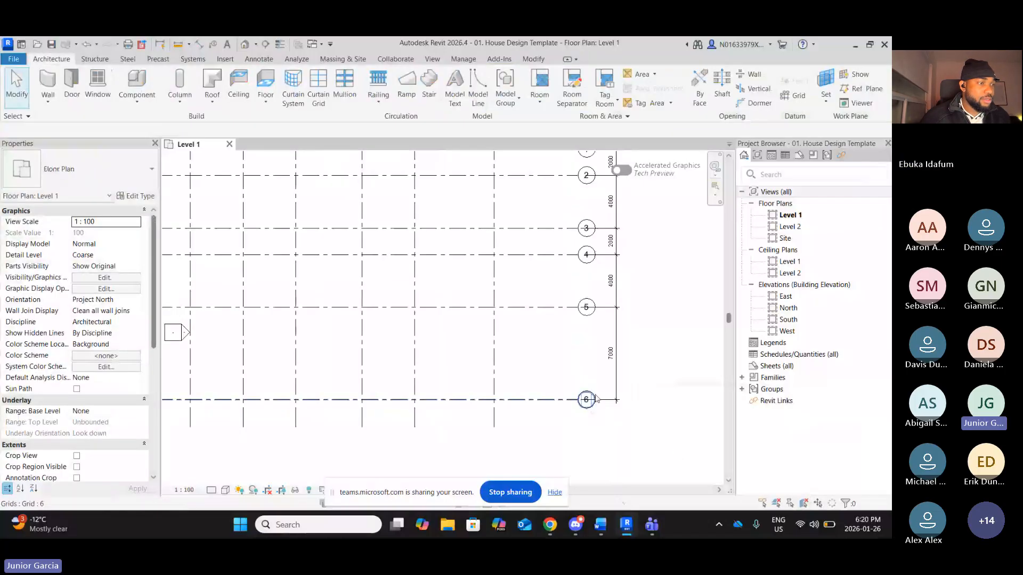
pyautogui.scroll(-1, 596, 398)
pyautogui.click(602, 400)
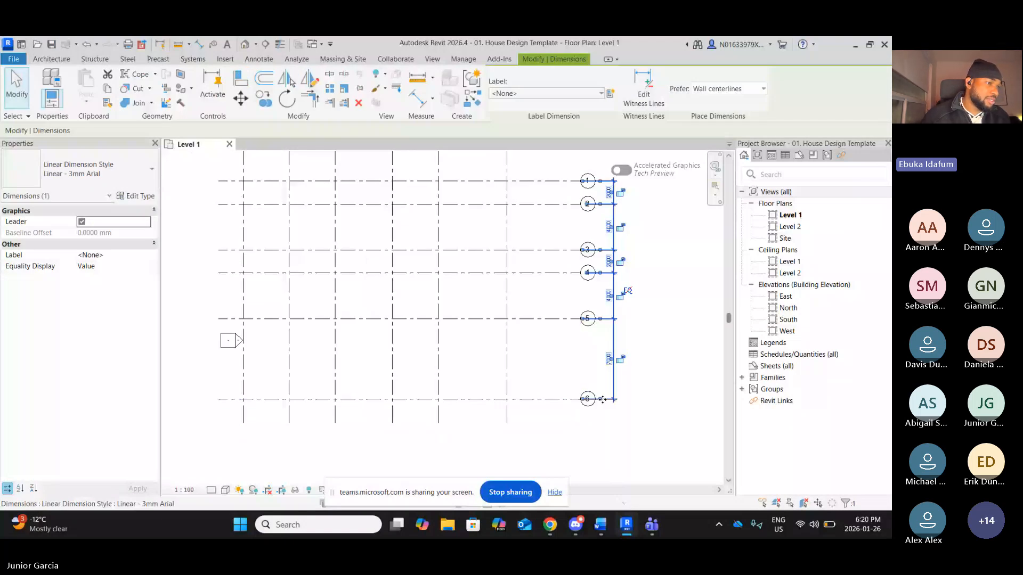
pyautogui.click(642, 403)
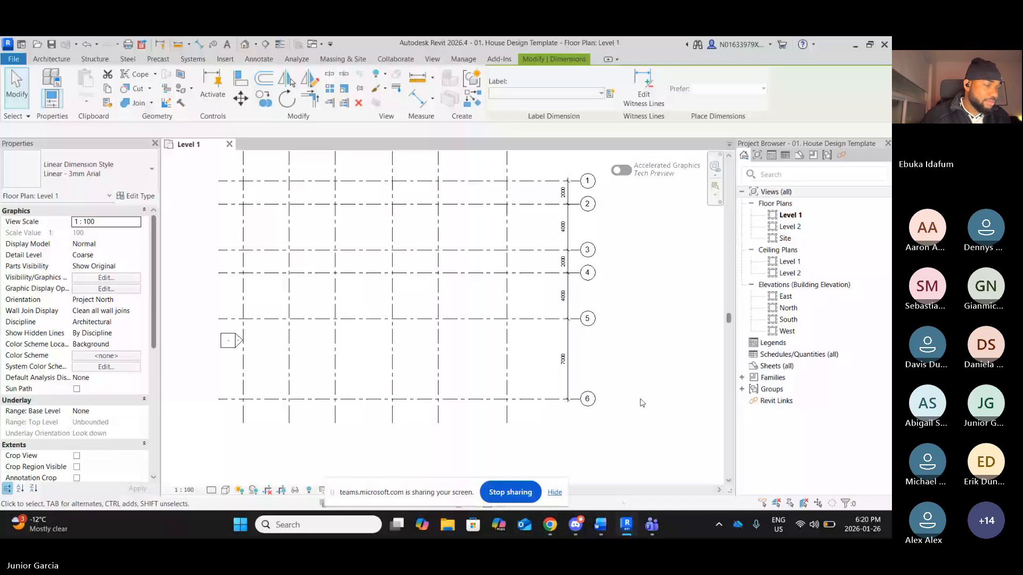
pyautogui.scroll(-2, 642, 403)
pyautogui.click(543, 218)
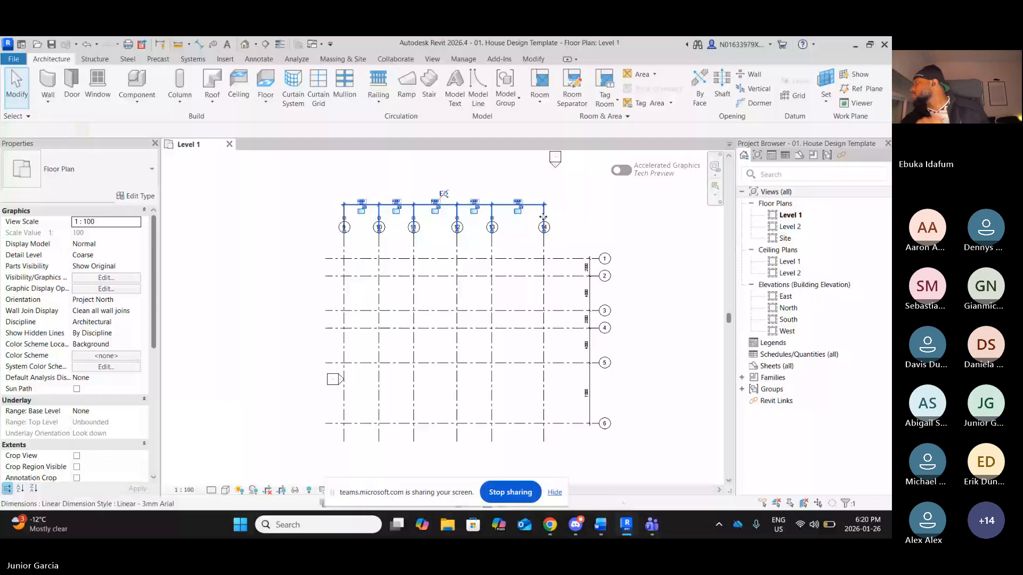
# Rename the bottom horizontal grid 6 as 21
pyautogui.scroll(2, 638, 445)
pyautogui.doubleClick(587, 413)
pyautogui.write('2')
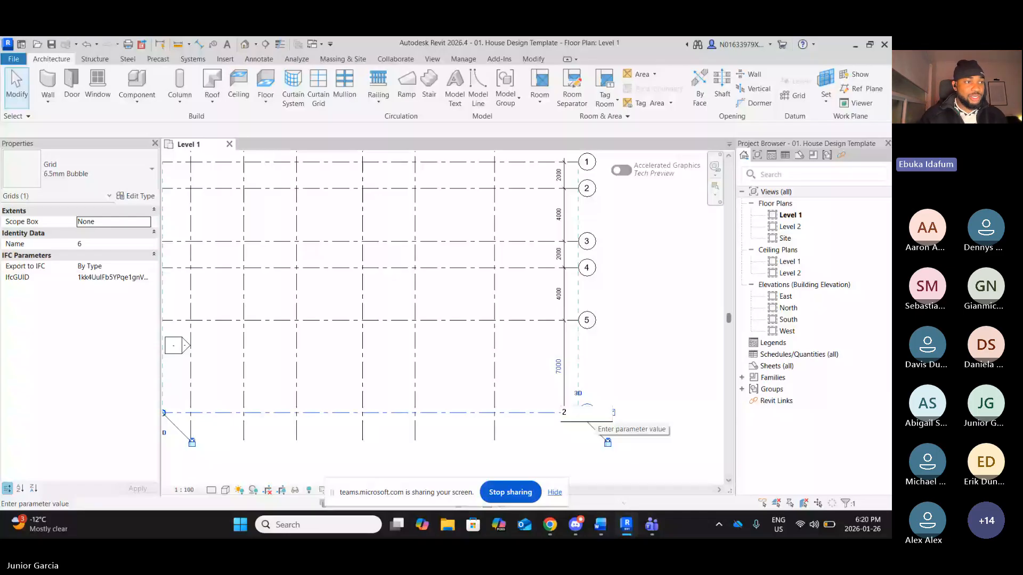
pyautogui.write('1')
pyautogui.press('Return')
# Rename the top horizontal grid 1 as 6
pyautogui.scroll(-1, 586, 453)
pyautogui.doubleClick(582, 262)
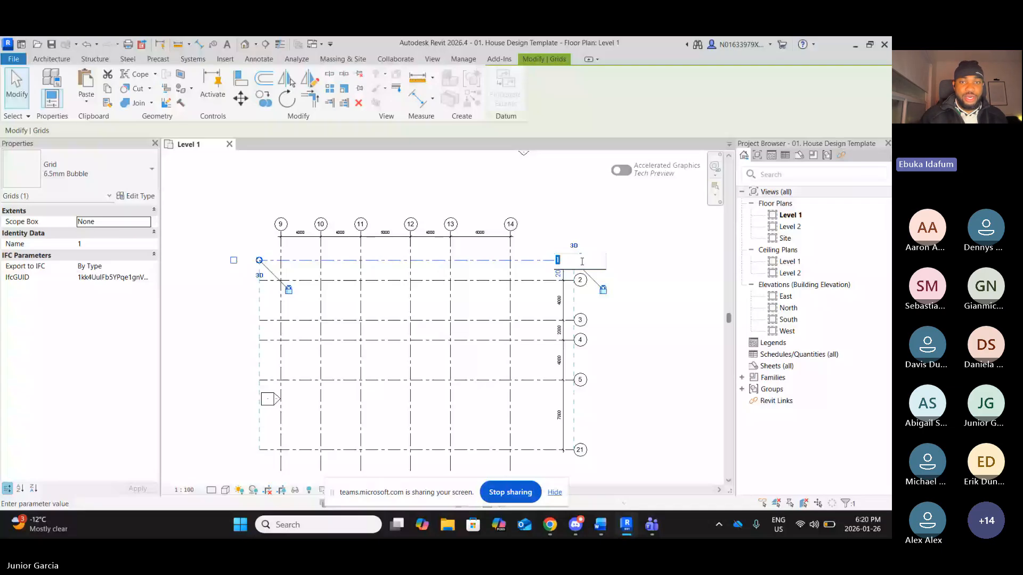
pyautogui.write('6')
pyautogui.press('Return')
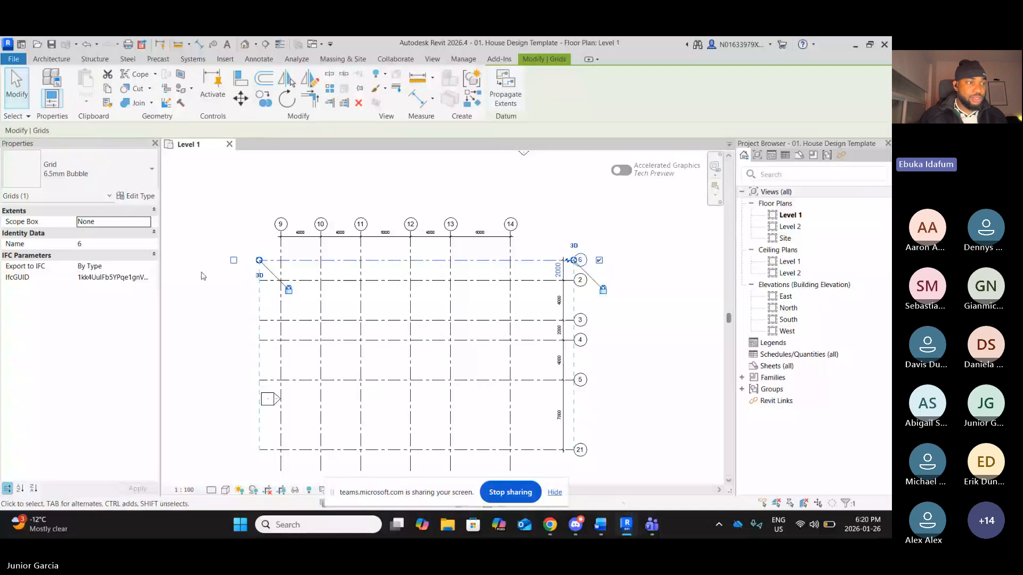
pyautogui.click(241, 276)
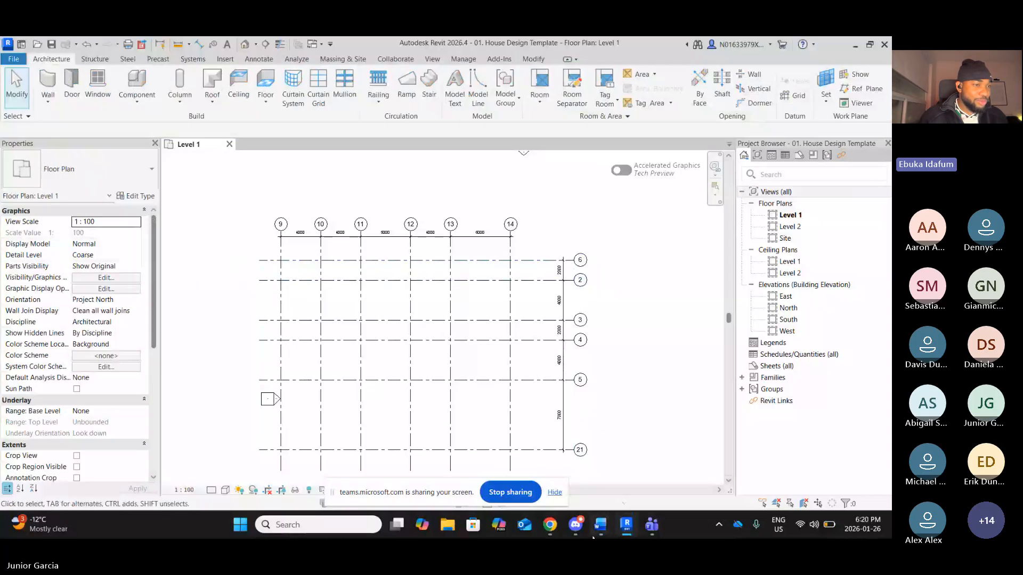
# Rename horizontal grid 2 as 1
pyautogui.moveTo(605, 532)
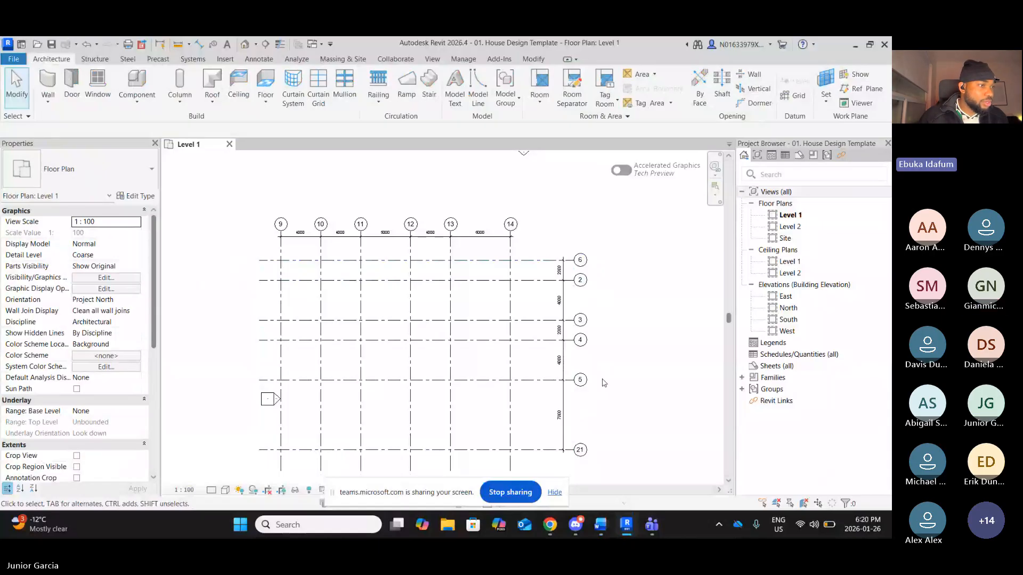
pyautogui.doubleClick(580, 281)
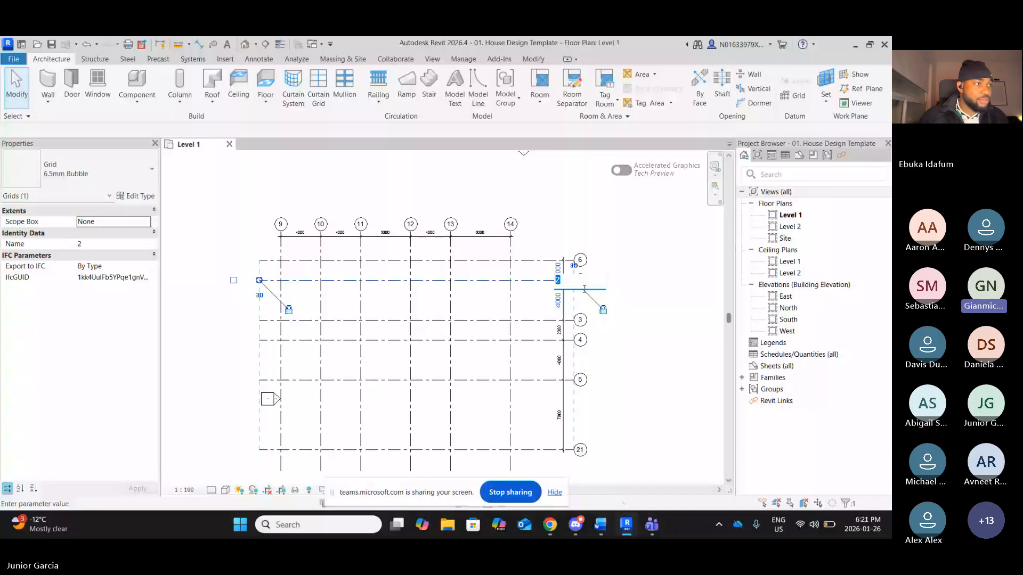
pyautogui.write('1')
pyautogui.press('Return')
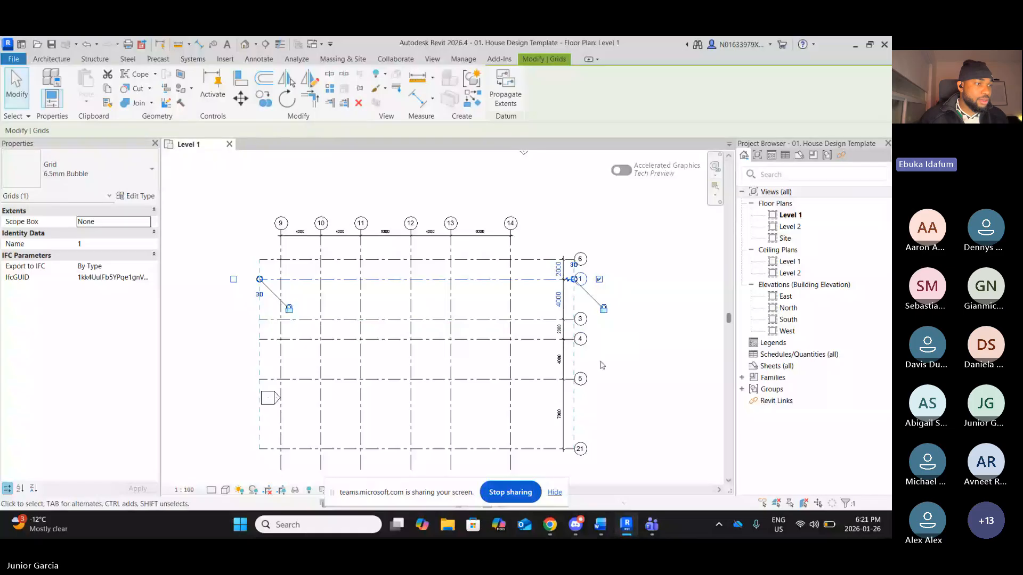
pyautogui.click(609, 330)
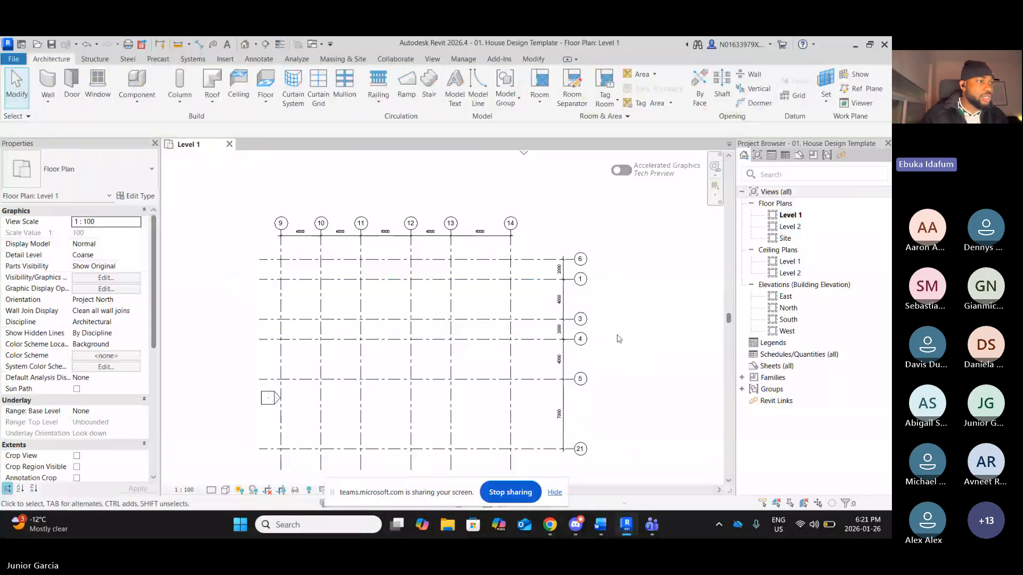
# Rename horizontal grid 3 as 2
pyautogui.doubleClick(579, 320)
pyautogui.write('2')
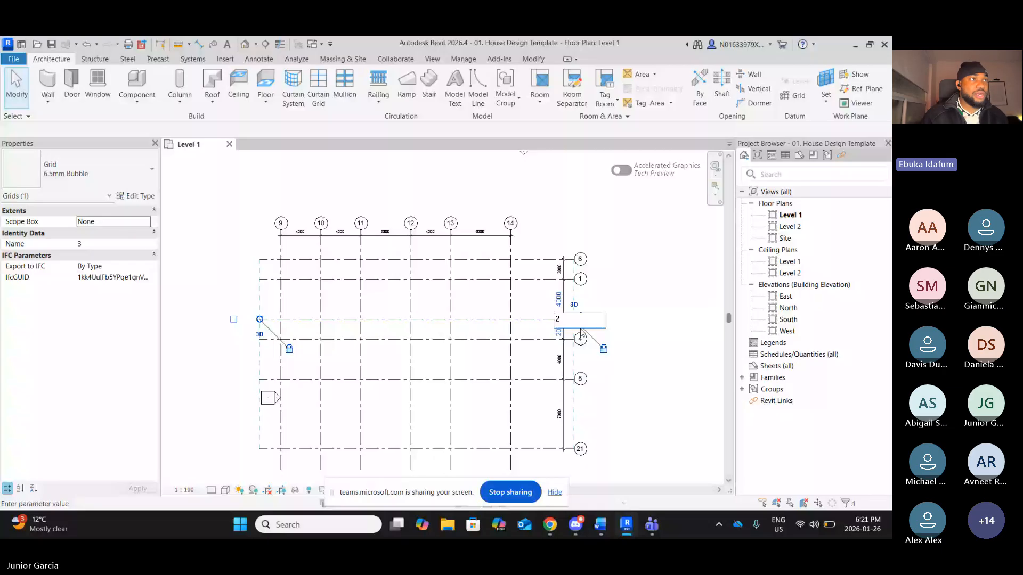
pyautogui.click(583, 333)
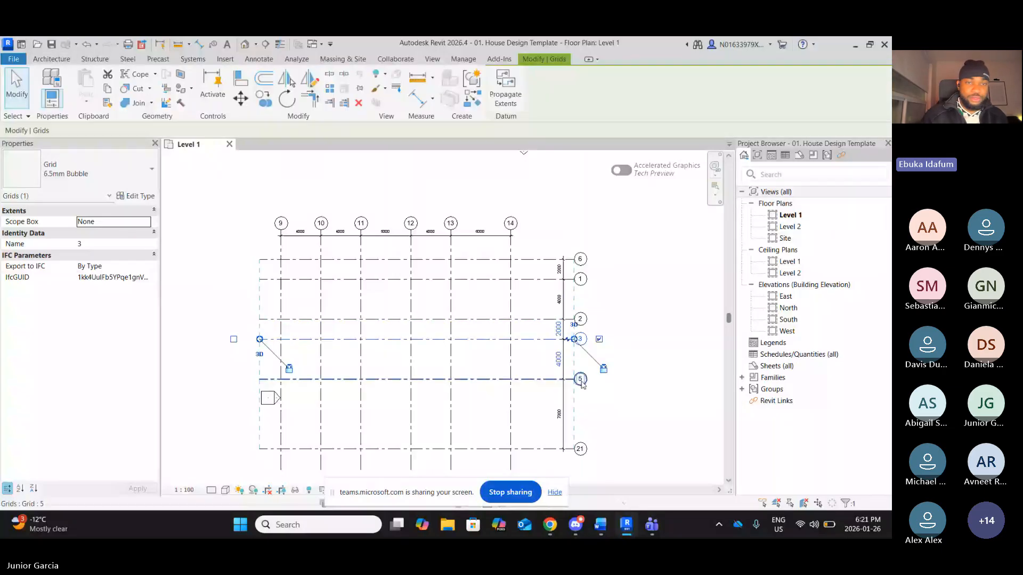
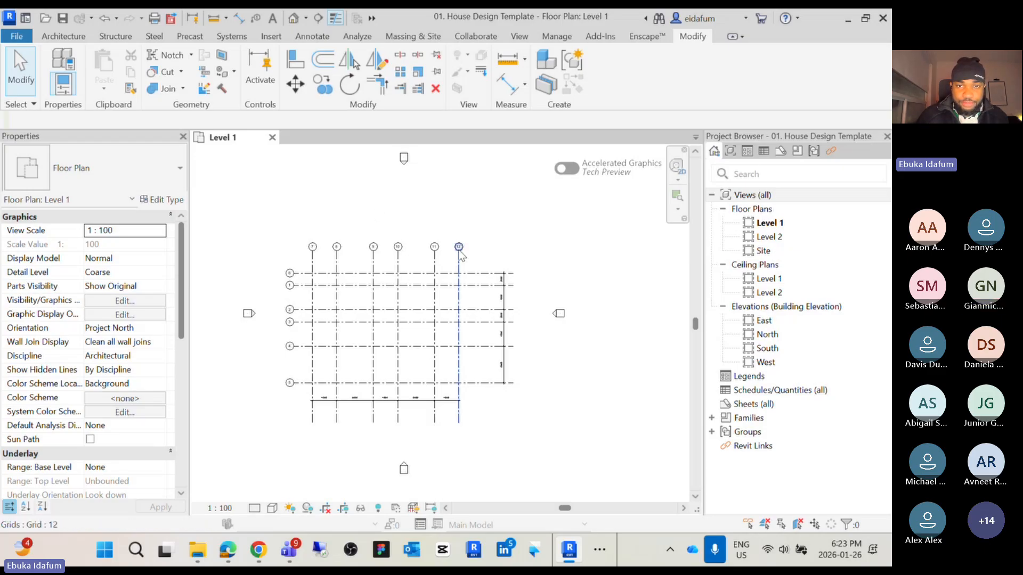
pyautogui.moveTo(439, 220); pyautogui.dragTo(431, 229, button='middle')
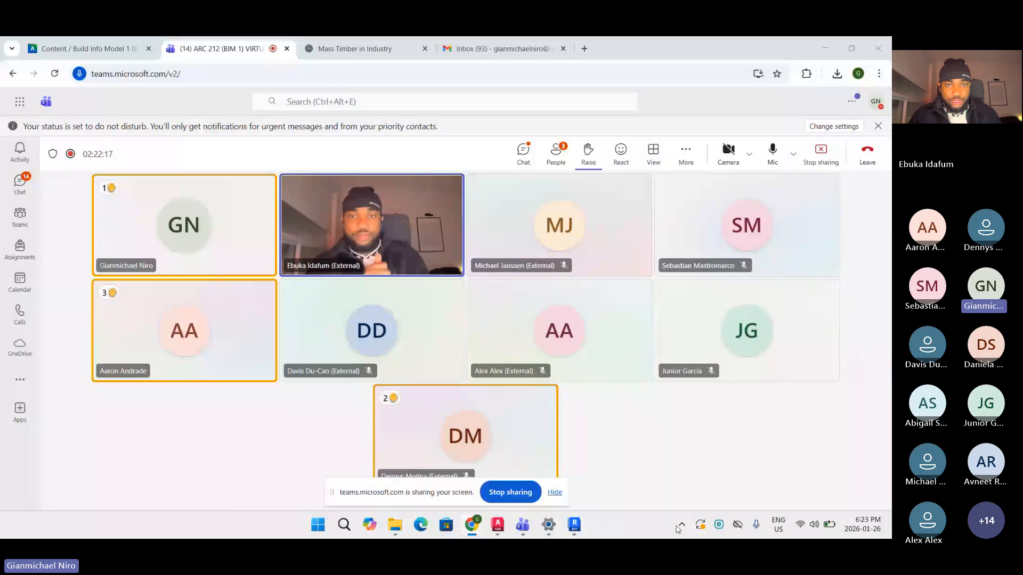
pyautogui.click(575, 526)
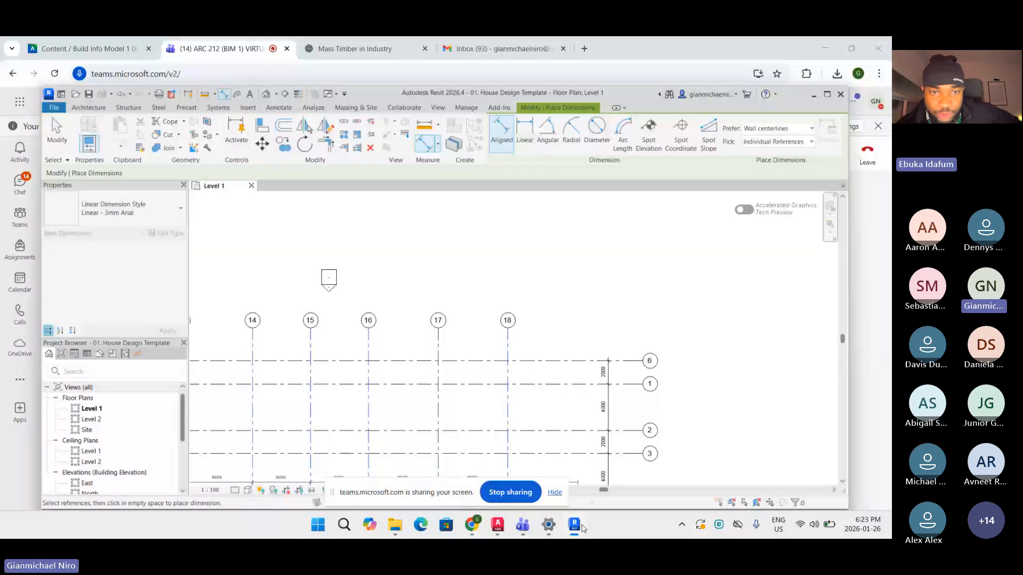
pyautogui.scroll(-1, 494, 222)
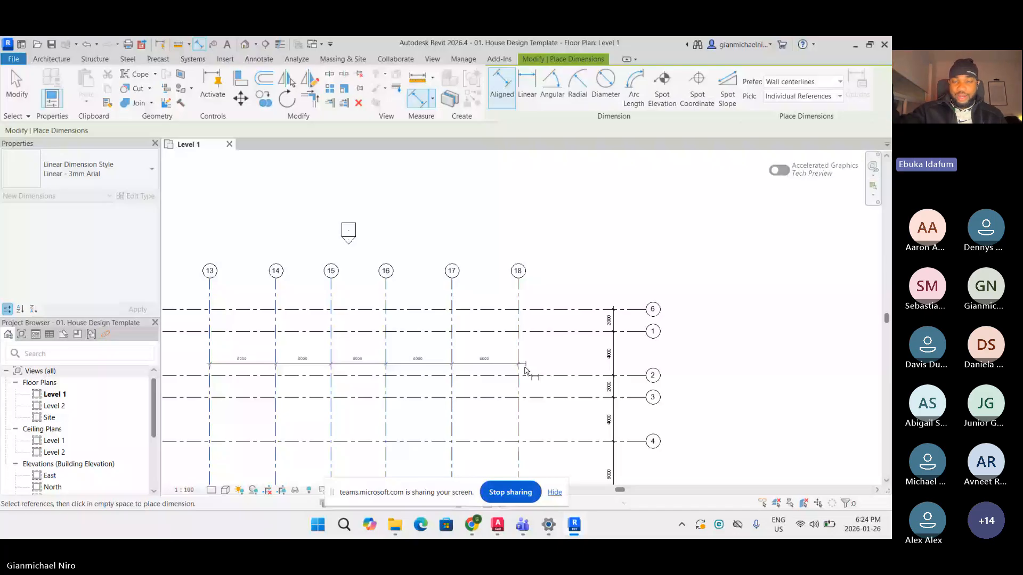
# Place an aligned dimension string across vertical grids 13 to 18, just below the bottom horizontal grid
pyautogui.press('Escape')
pyautogui.scroll(-1, 525, 367)
pyautogui.moveTo(525, 367); pyautogui.dragTo(645, 298, button='middle')
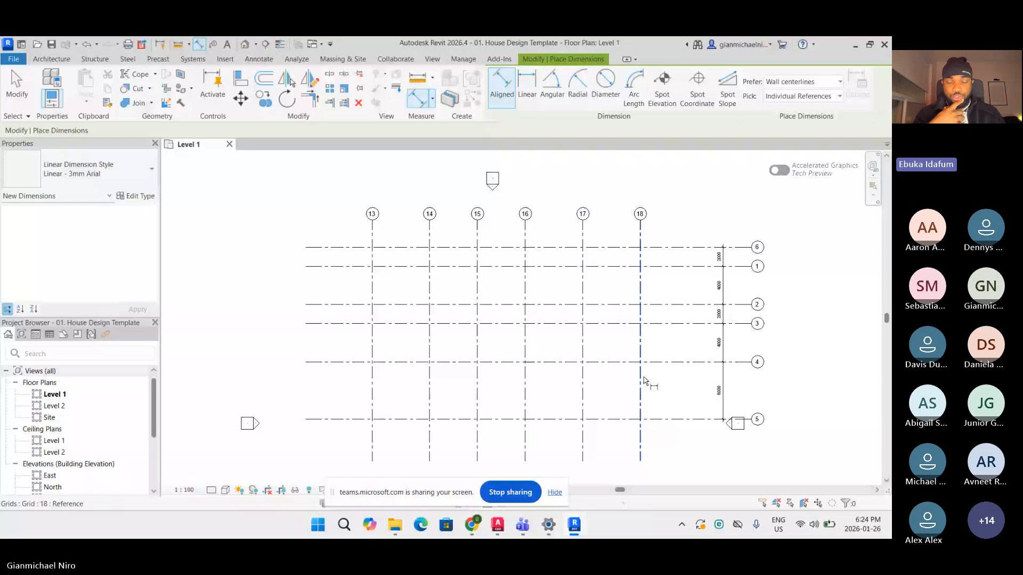
pyautogui.moveTo(364, 445); pyautogui.dragTo(307, 429, button='middle')
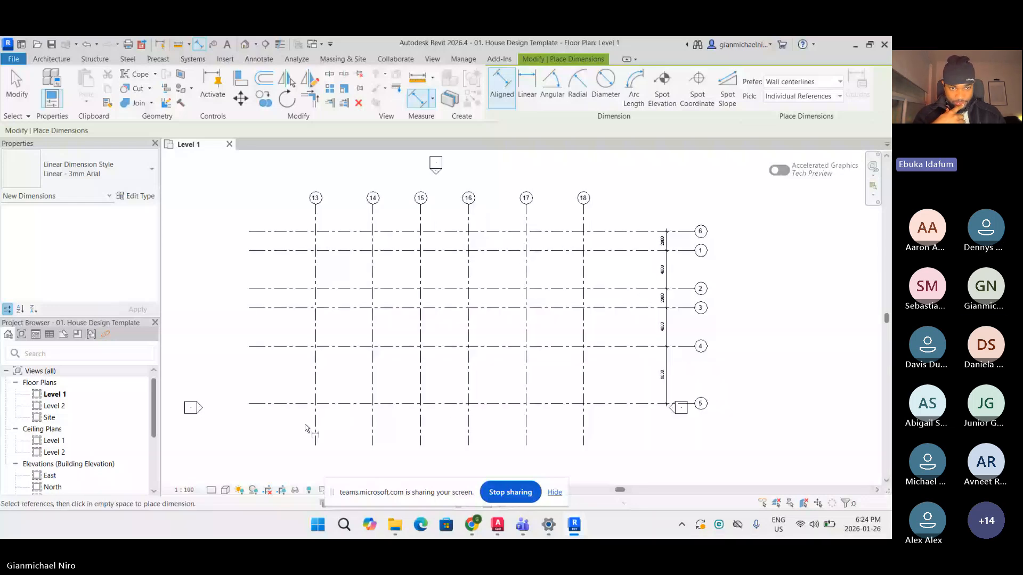
pyautogui.click(314, 428)
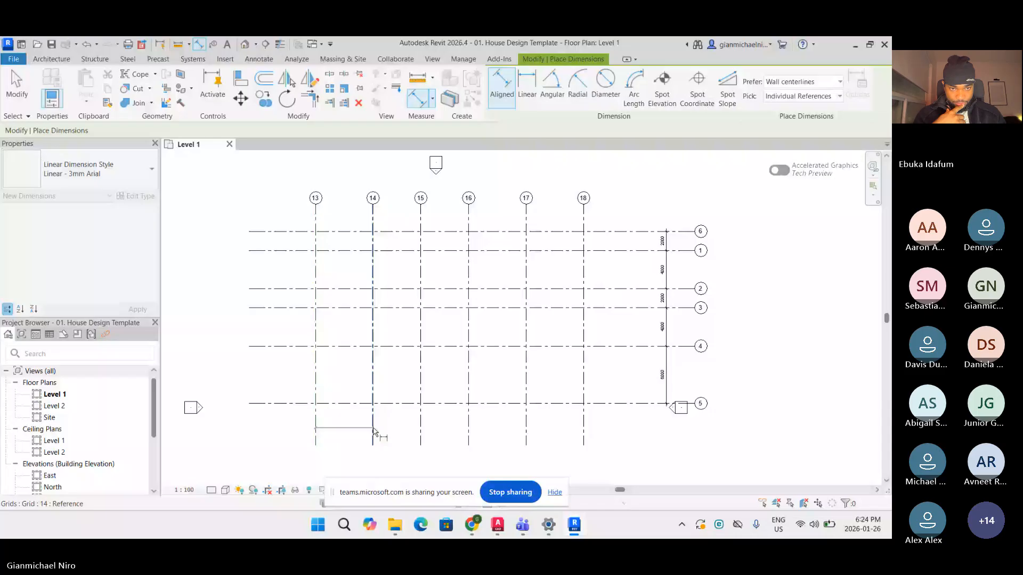
pyautogui.click(373, 430)
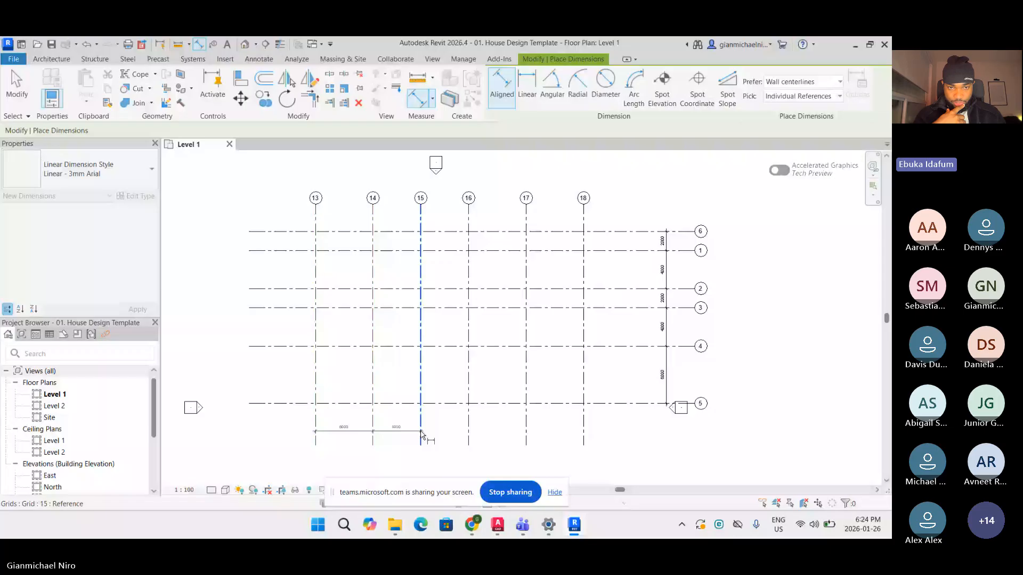
pyautogui.click(421, 433)
pyautogui.click(469, 433)
pyautogui.click(527, 433)
pyautogui.click(584, 433)
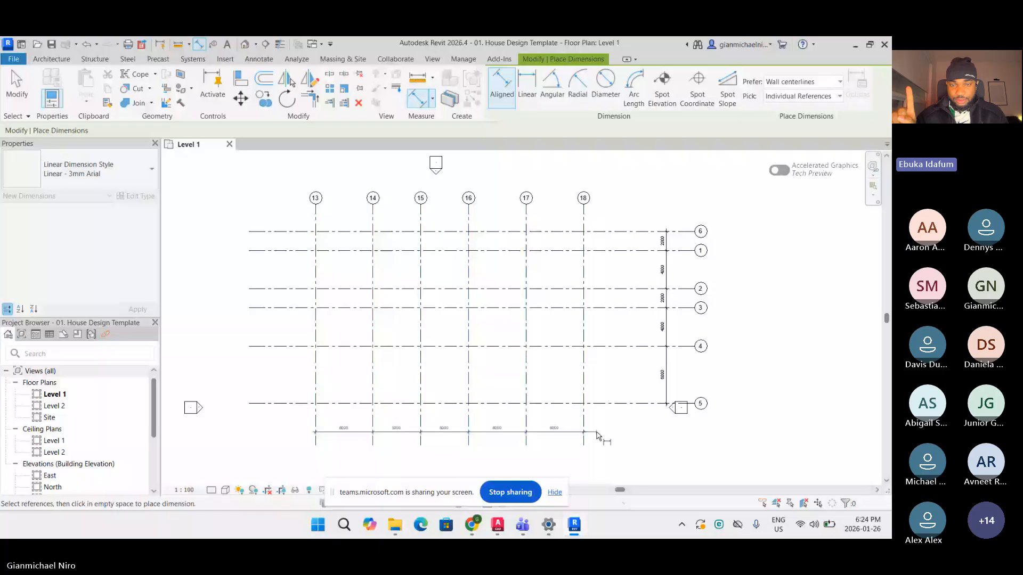
pyautogui.scroll(-1, 668, 431)
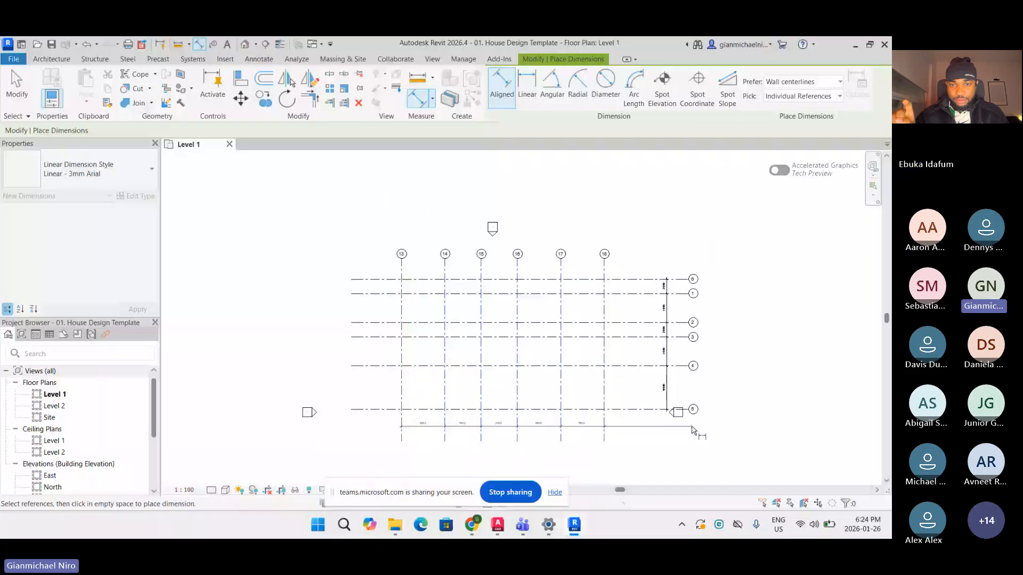
pyautogui.click(693, 430)
# Zoom in to inspect the spacing values on the new dimension string
pyautogui.scroll(2, 539, 437)
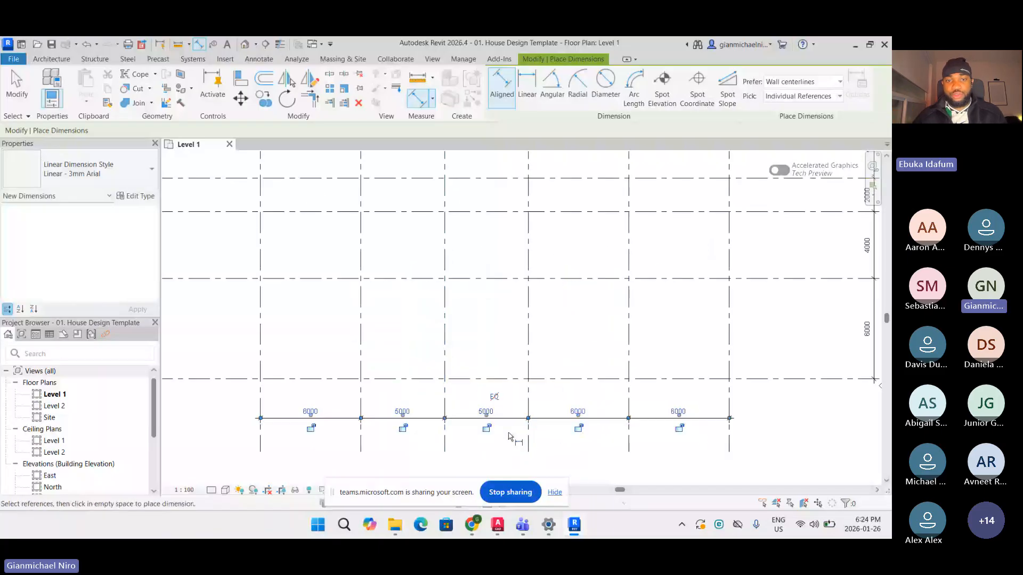
pyautogui.scroll(-1, 555, 397)
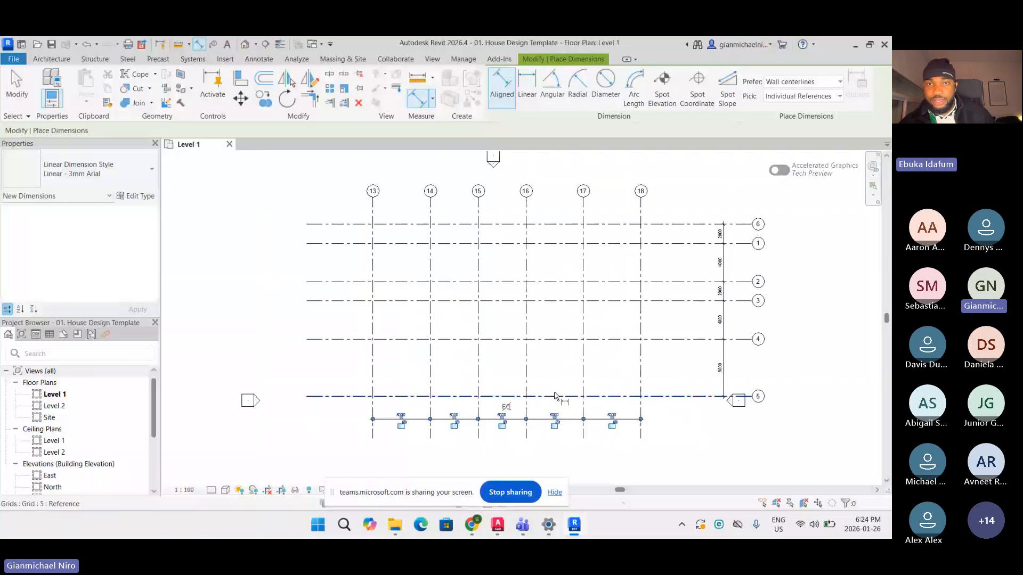
pyautogui.scroll(-1, 554, 397)
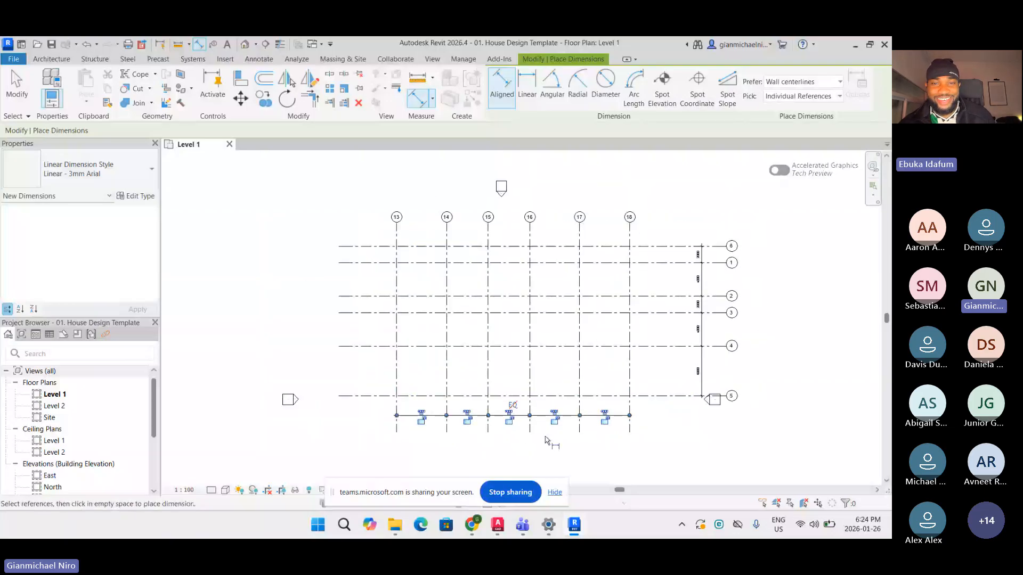
pyautogui.scroll(1, 545, 440)
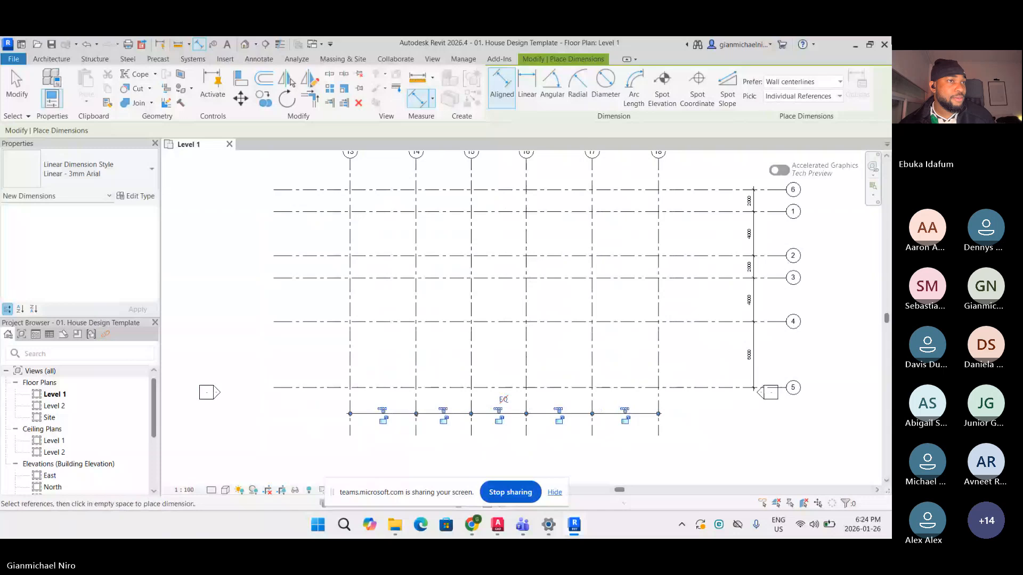
# Switch to the other shared model and open its 3D view to examine the walls and grids
pyautogui.click(473, 525)
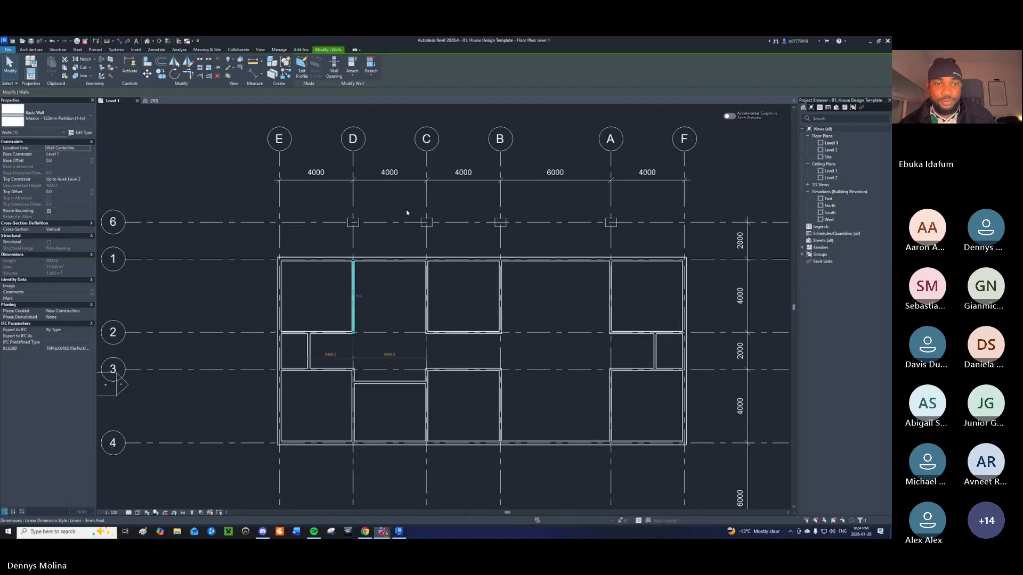
pyautogui.scroll(-1, 391, 295)
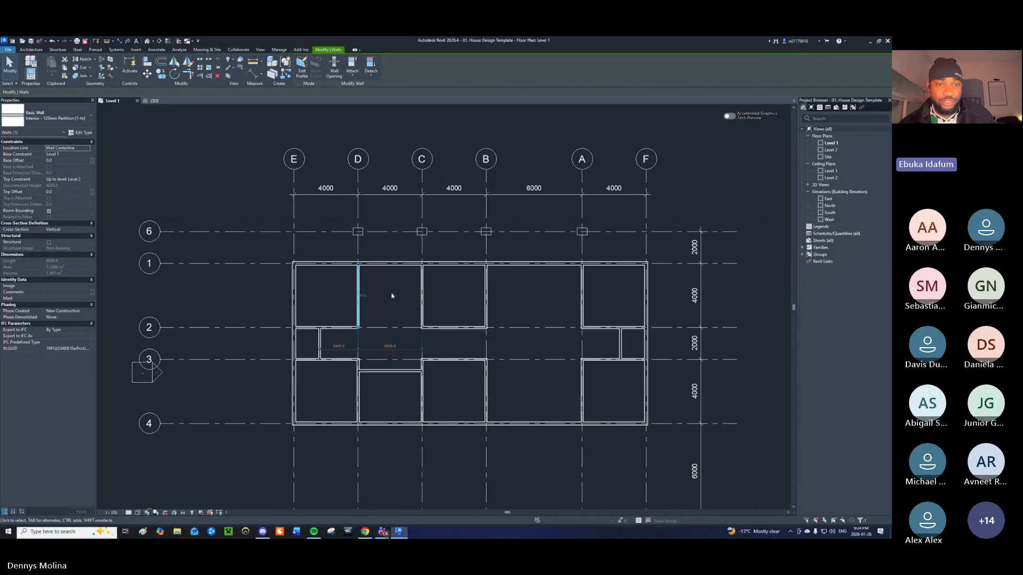
pyautogui.press('Escape')
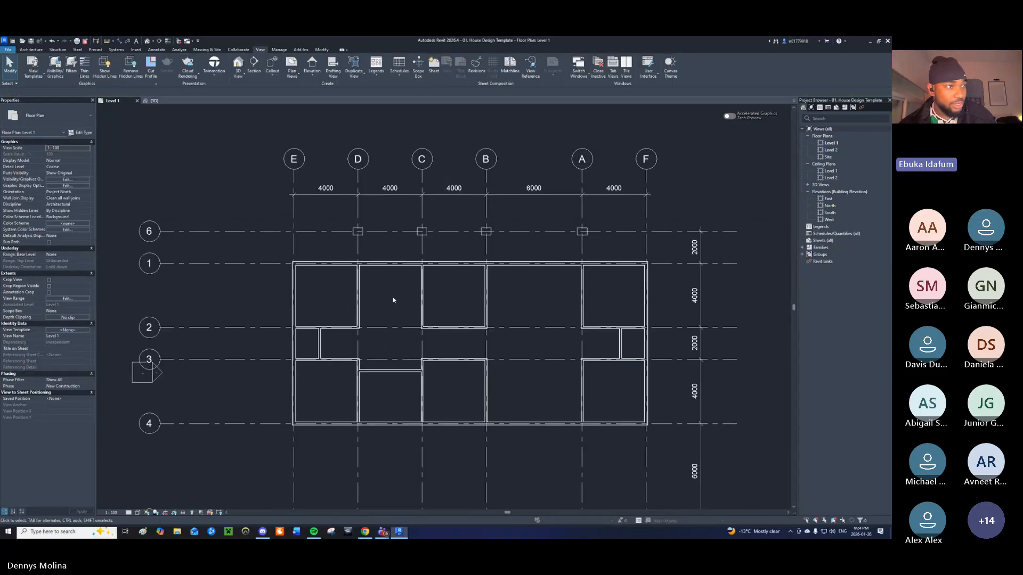
pyautogui.moveTo(393, 297); pyautogui.dragTo(368, 288, button='middle')
pyautogui.click(154, 101)
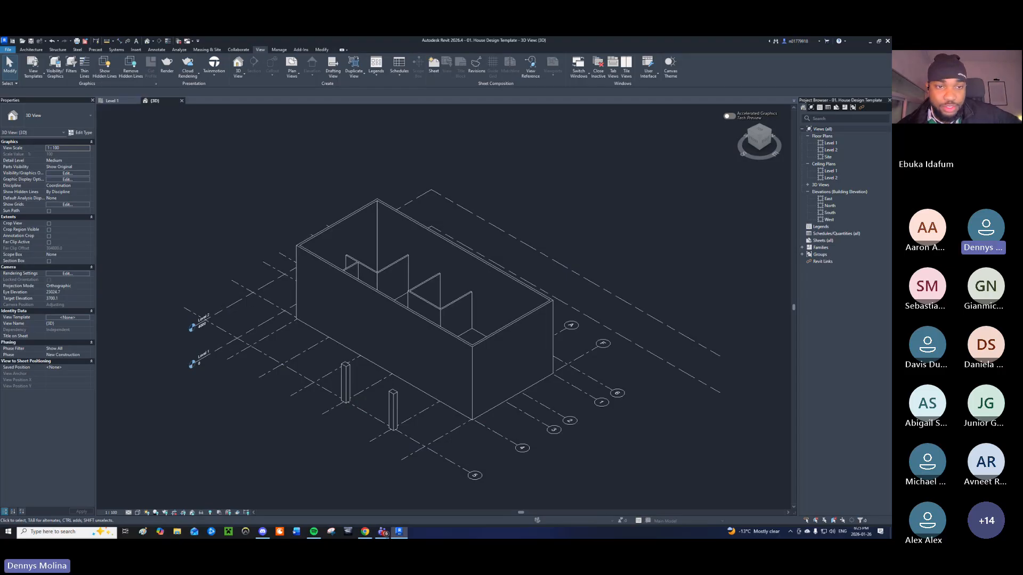
pyautogui.click(348, 277)
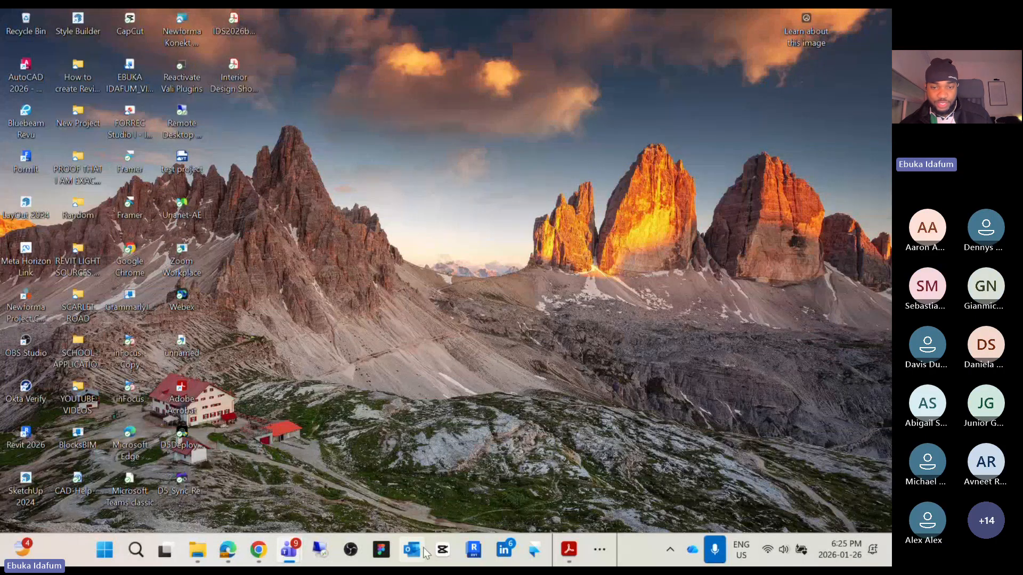
# Return to Revit and zoom along the dimension string to inspect the vertical grid spacings
pyautogui.click(605, 547)
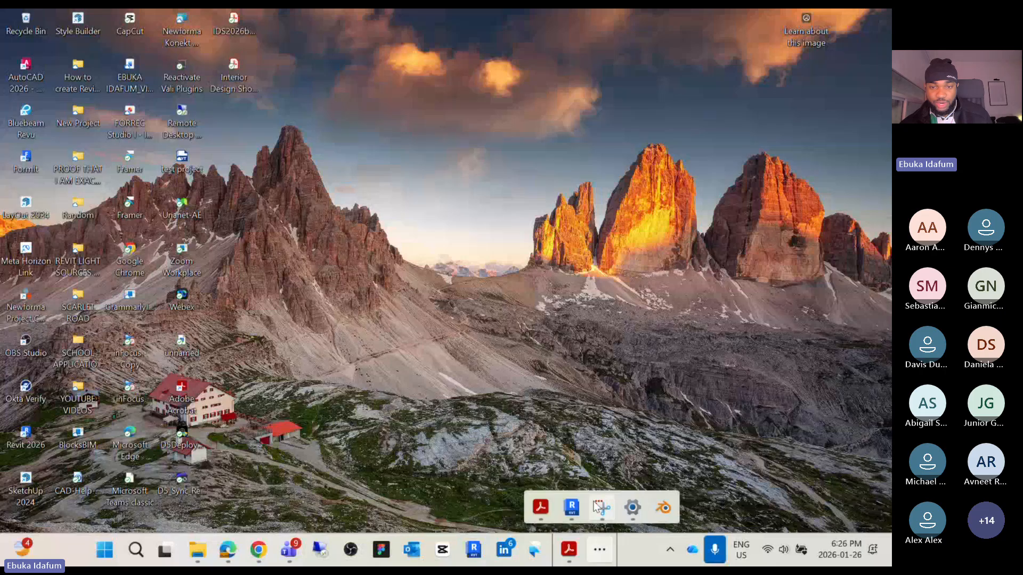
pyautogui.click(571, 506)
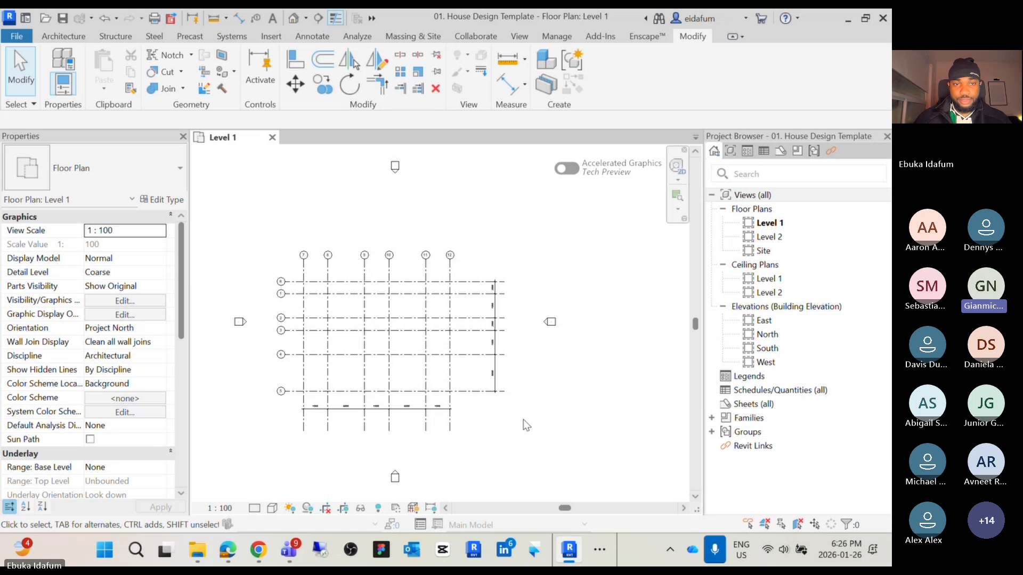
pyautogui.scroll(3, 229, 269)
pyautogui.scroll(1, 230, 272)
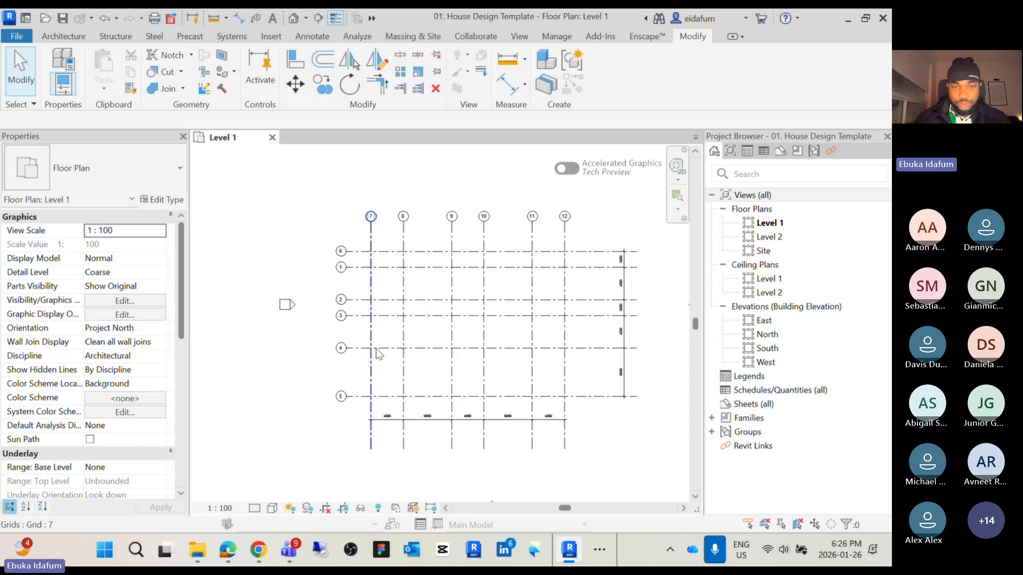
pyautogui.scroll(6, 383, 445)
pyautogui.scroll(2, 294, 385)
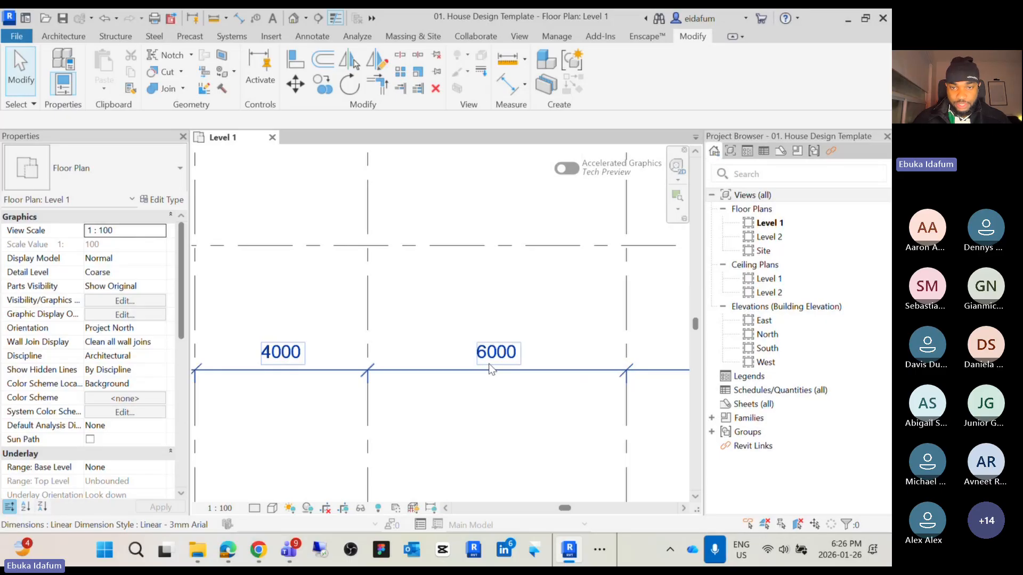
pyautogui.scroll(-4, 491, 367)
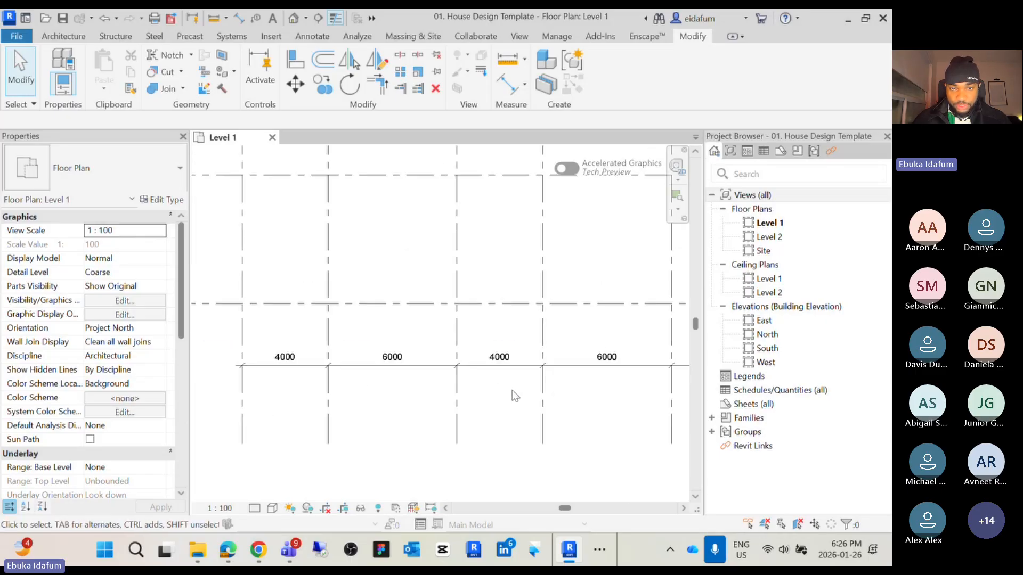
pyautogui.scroll(2, 477, 362)
pyautogui.scroll(-2, 537, 381)
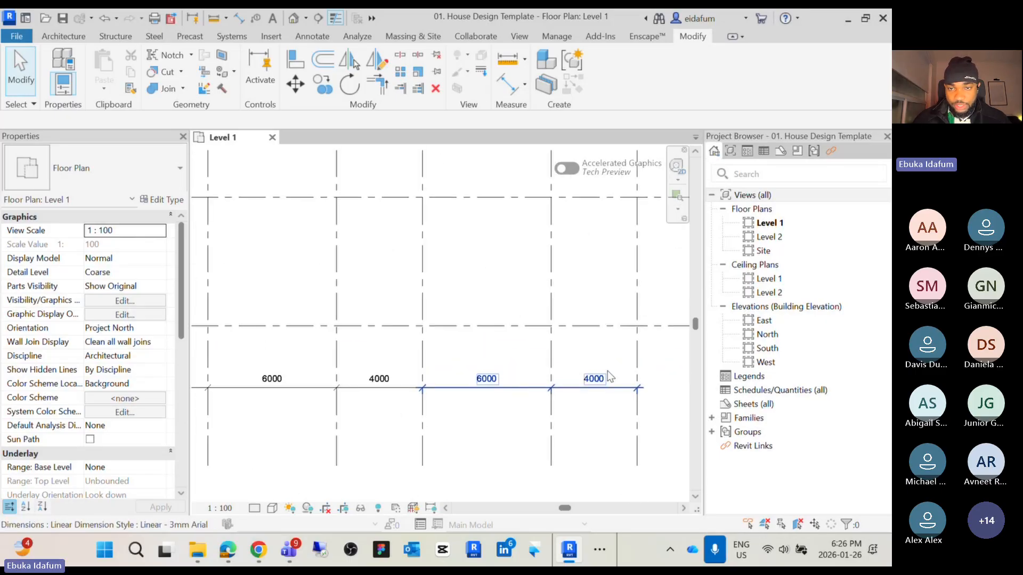
pyautogui.scroll(-2, 607, 374)
pyautogui.scroll(1, 609, 376)
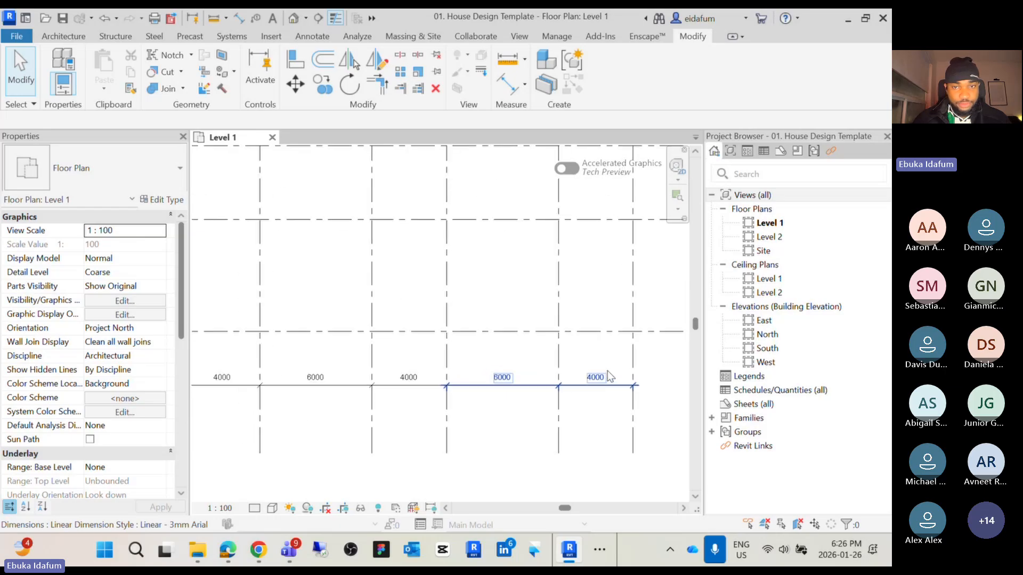
pyautogui.scroll(1, 609, 375)
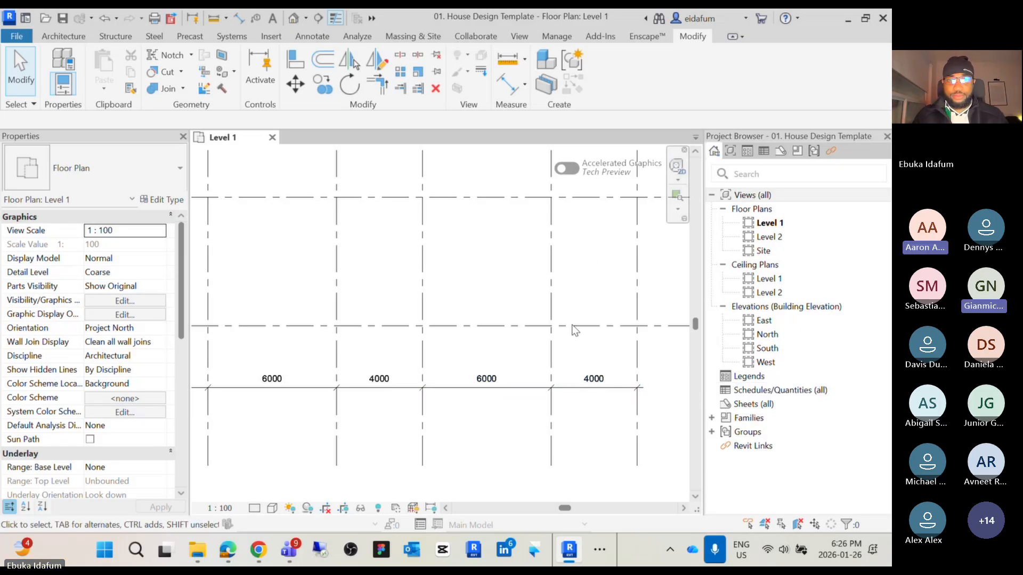
pyautogui.scroll(-2, 449, 354)
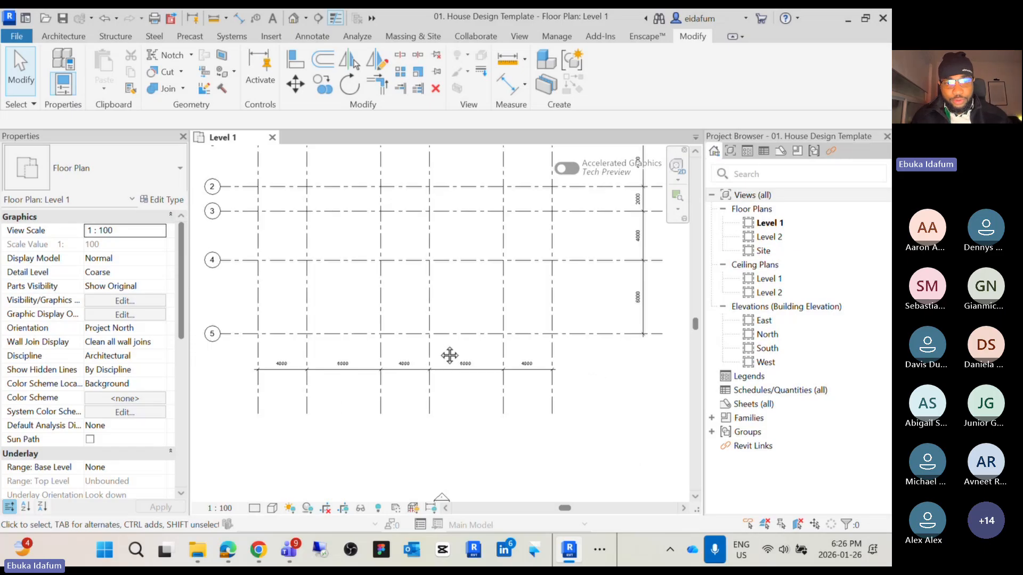
pyautogui.moveTo(449, 353); pyautogui.dragTo(457, 348, button='middle')
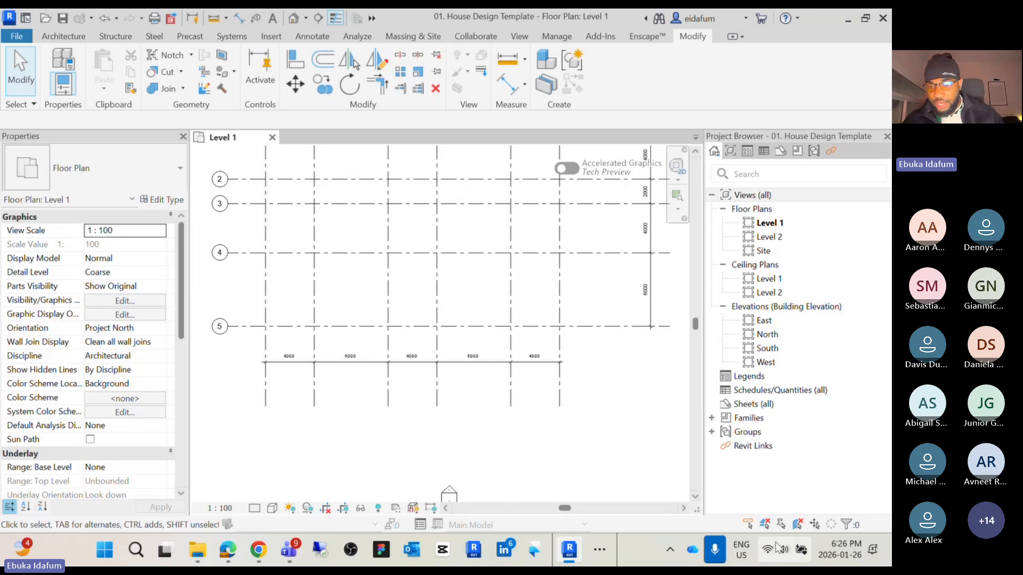
# Switch the Windows sound output to the Intel Smart Sound Technology speakers
pyautogui.click(796, 552)
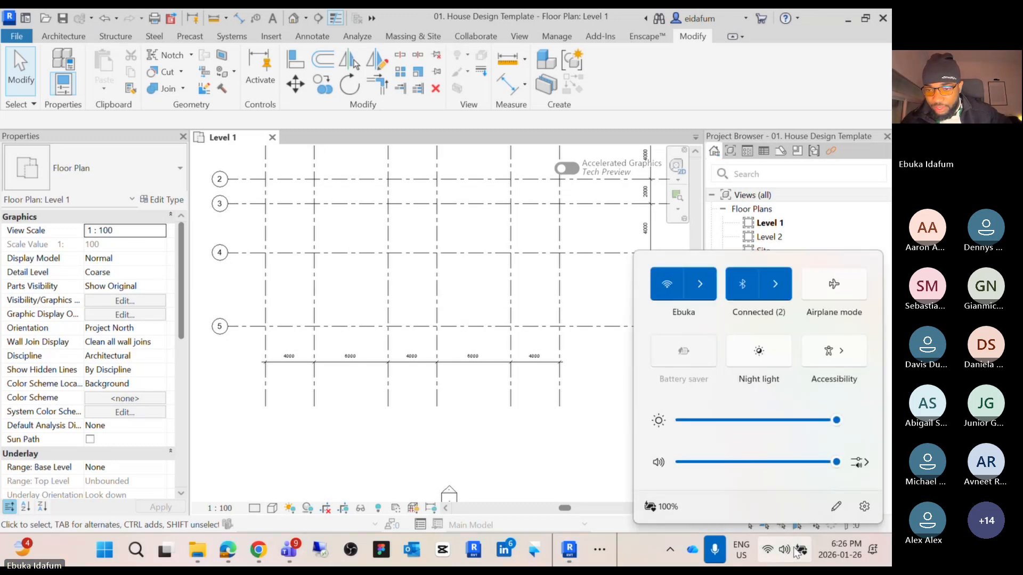
pyautogui.click(872, 464)
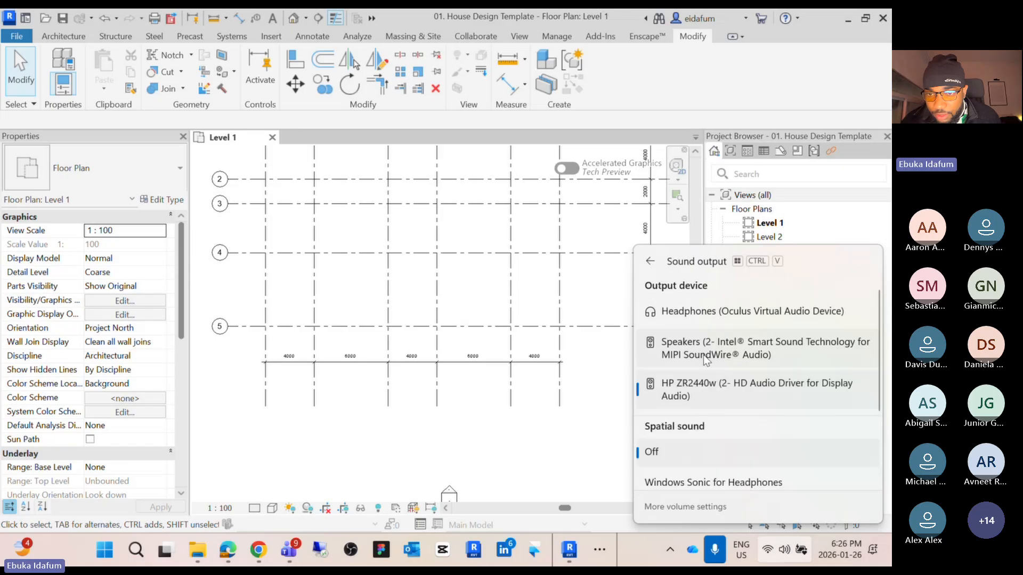
pyautogui.click(713, 343)
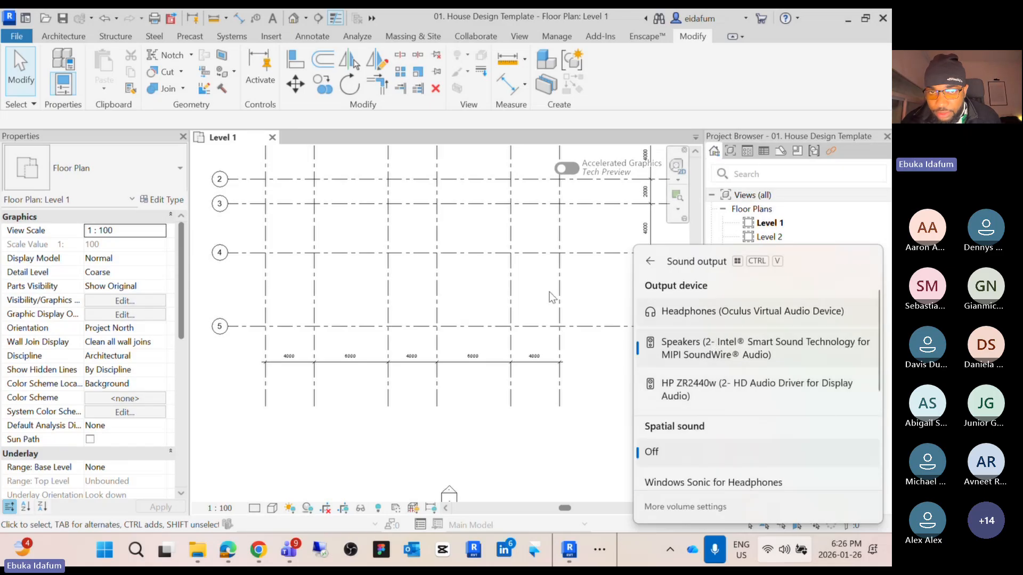
pyautogui.click(476, 367)
# Switch to Teams and set the meeting speaker to the Intel Smart Sound Technology speakers
pyautogui.moveTo(289, 552)
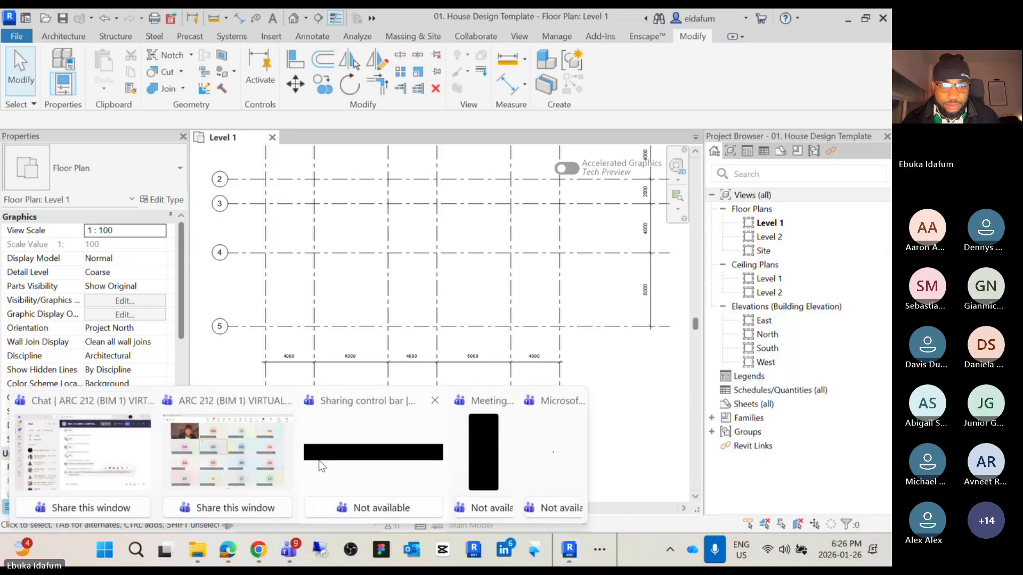
pyautogui.click(213, 452)
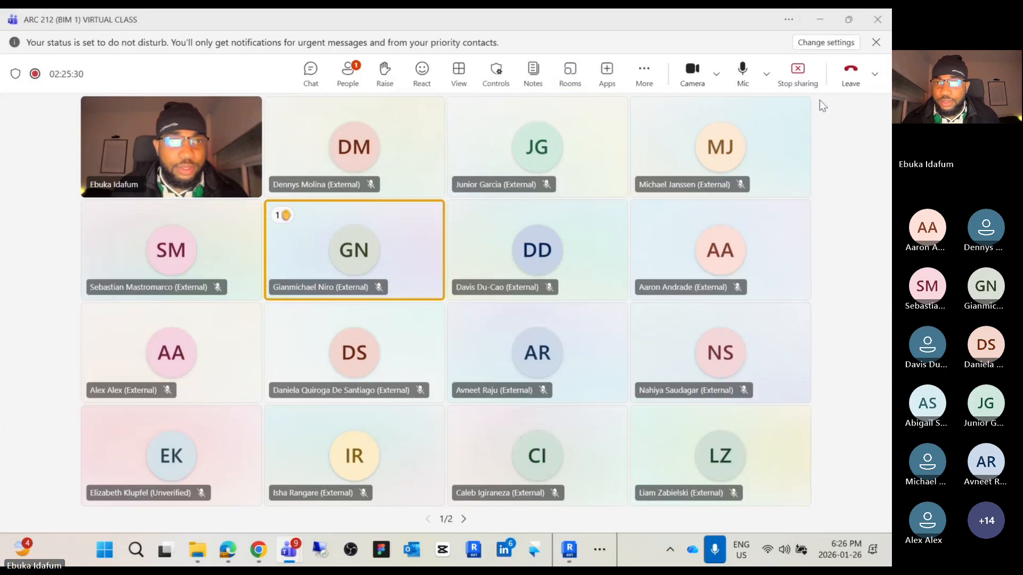
pyautogui.click(767, 76)
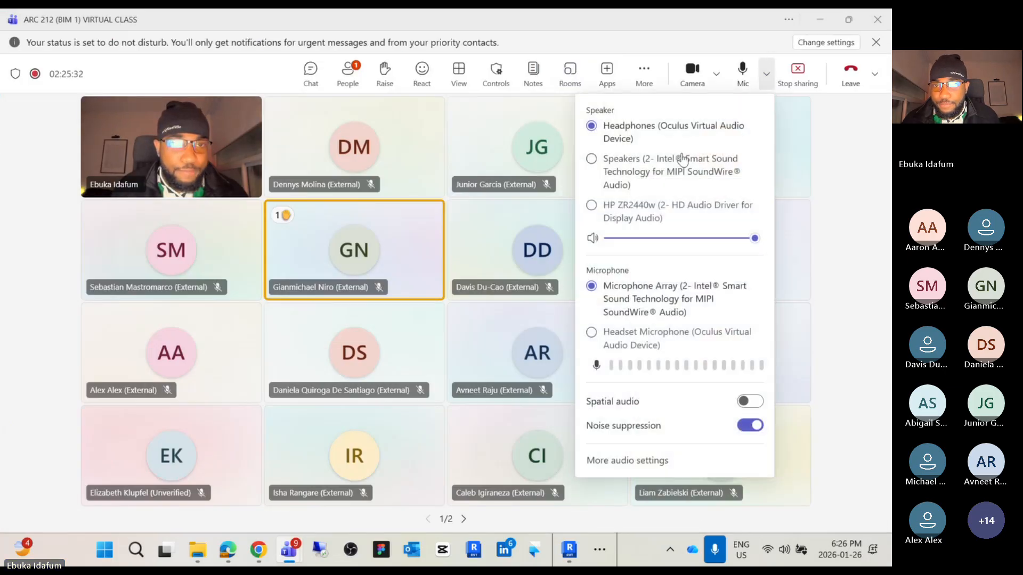
pyautogui.click(591, 169)
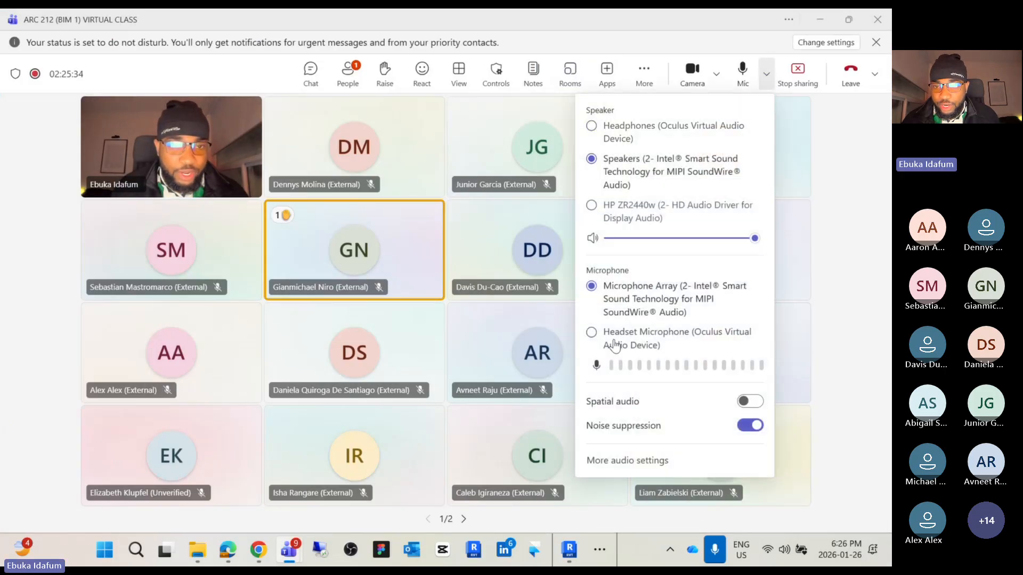
# Return to the Revit floor plan and zoom in on the grid dimension string to examine the spacings
pyautogui.click(632, 186)
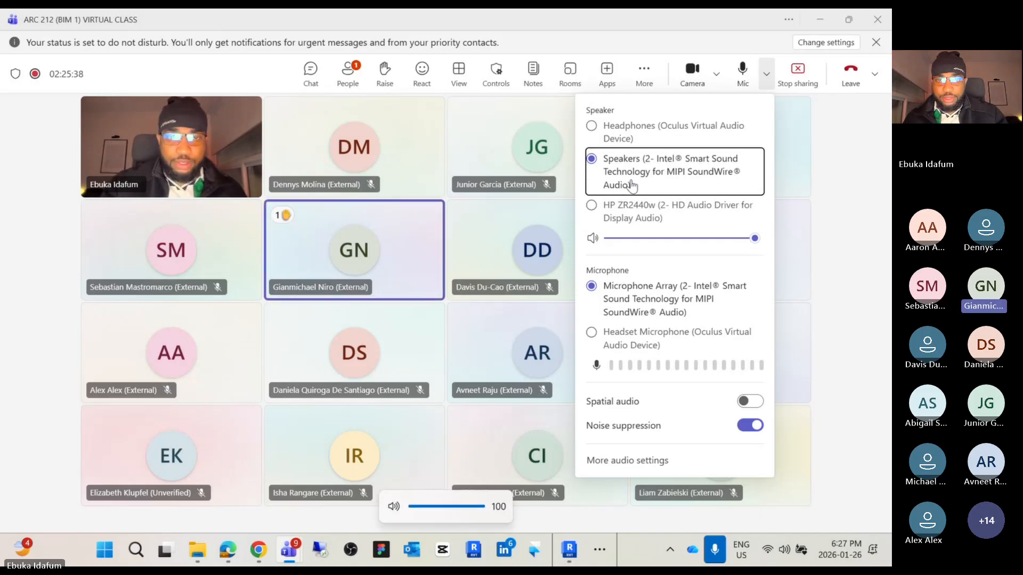
pyautogui.moveTo(680, 17); pyautogui.dragTo(1, 107)
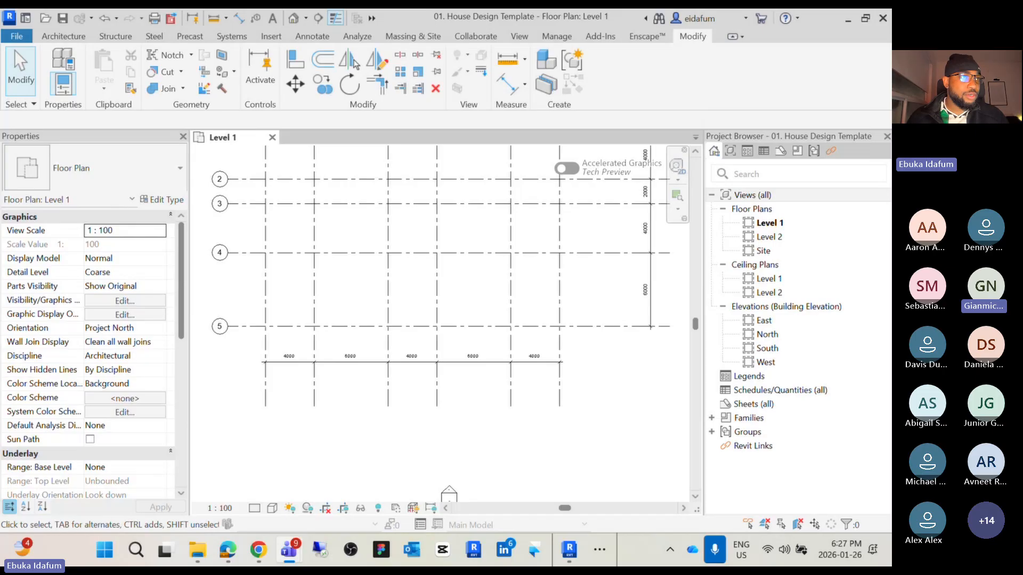
pyautogui.scroll(4, 286, 396)
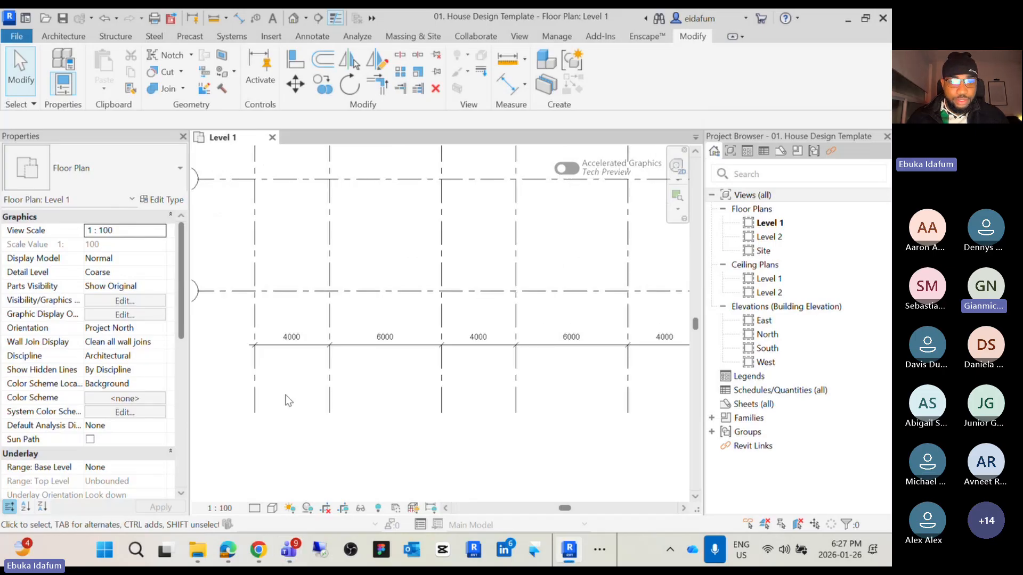
pyautogui.click(553, 320)
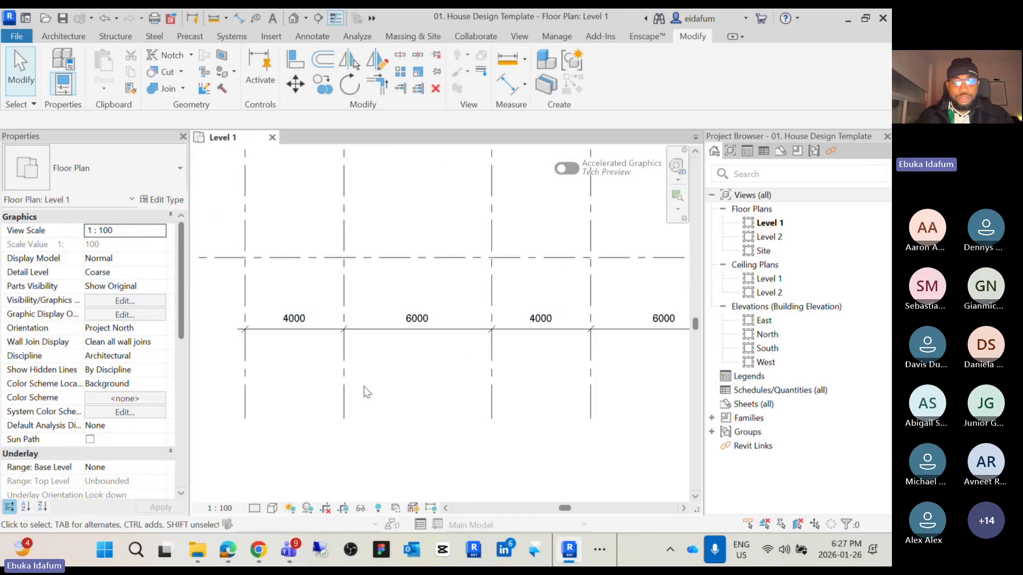
pyautogui.scroll(-2, 363, 387)
pyautogui.moveTo(371, 400); pyautogui.dragTo(392, 393, button='middle')
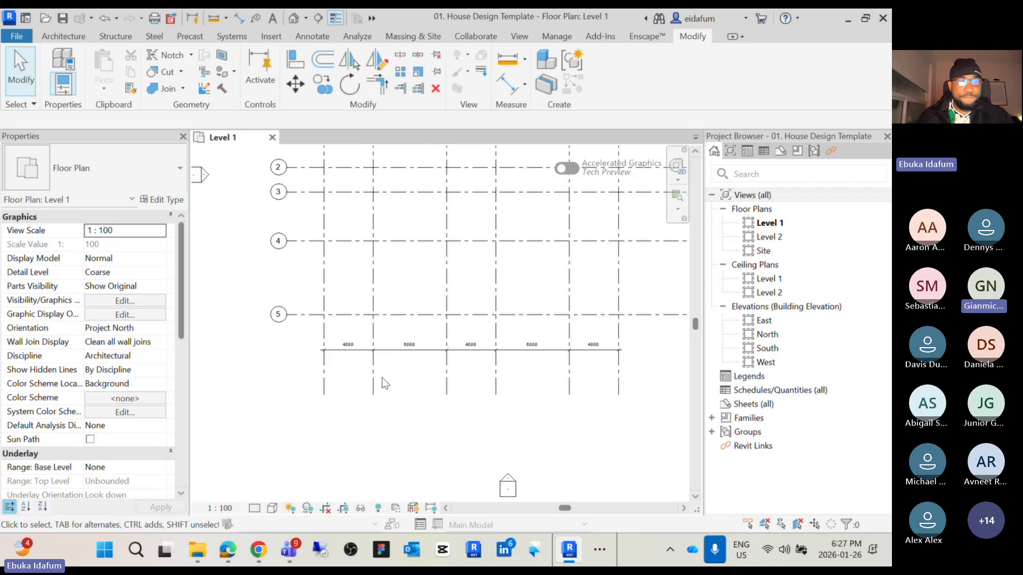
pyautogui.scroll(3, 367, 372)
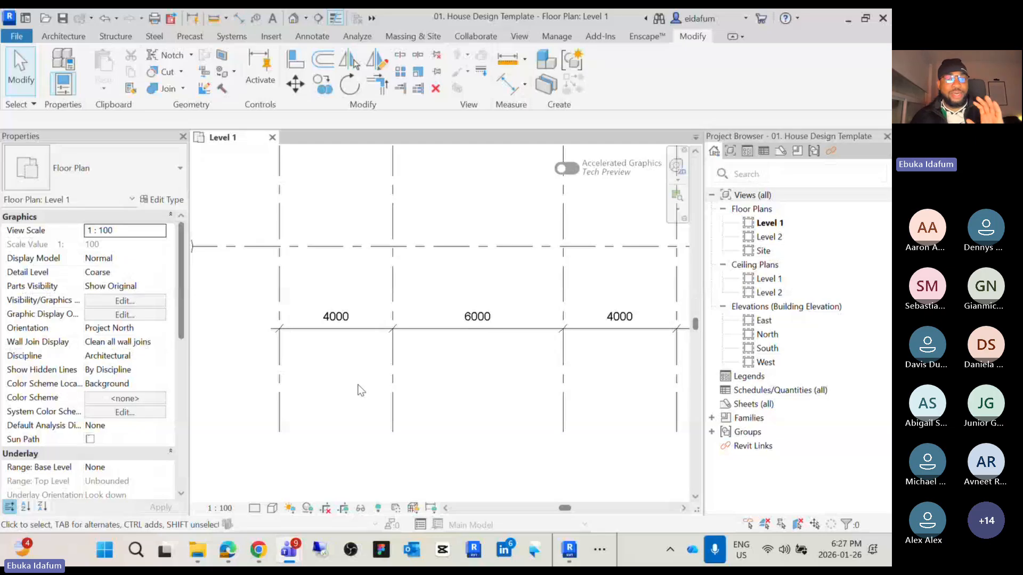
pyautogui.scroll(-5, 393, 471)
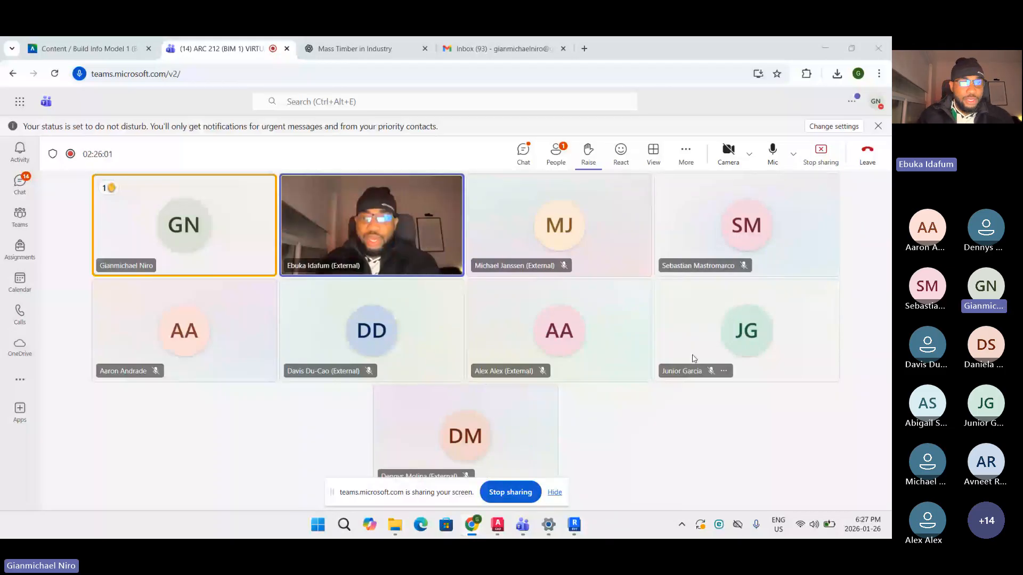
# Switch to the student's shared Revit model and set the first vertical grid spacing to 4000 with the temporary dimension
pyautogui.click(573, 525)
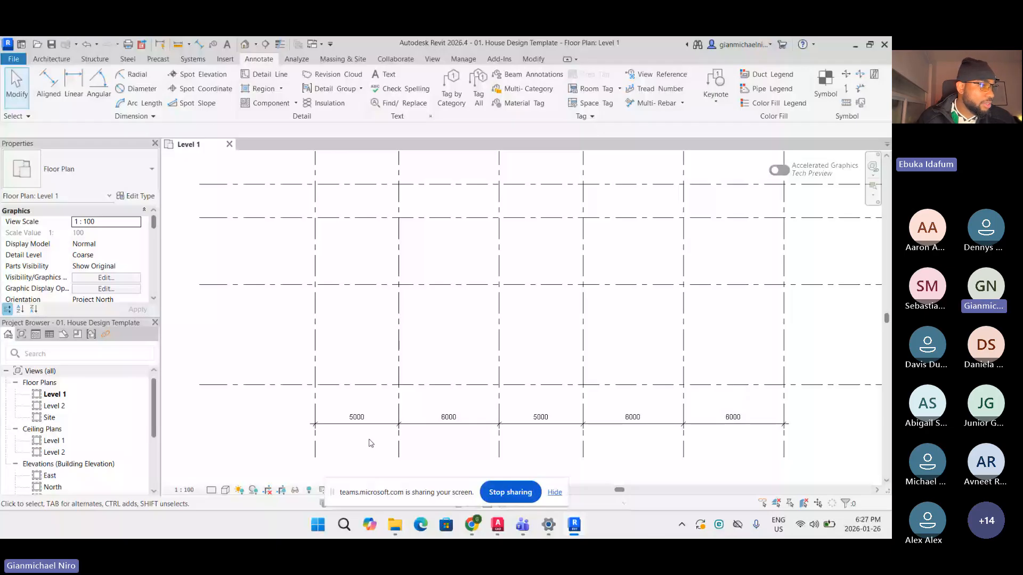
pyautogui.click(399, 439)
pyautogui.click(359, 418)
pyautogui.write('4000')
pyautogui.press('Return')
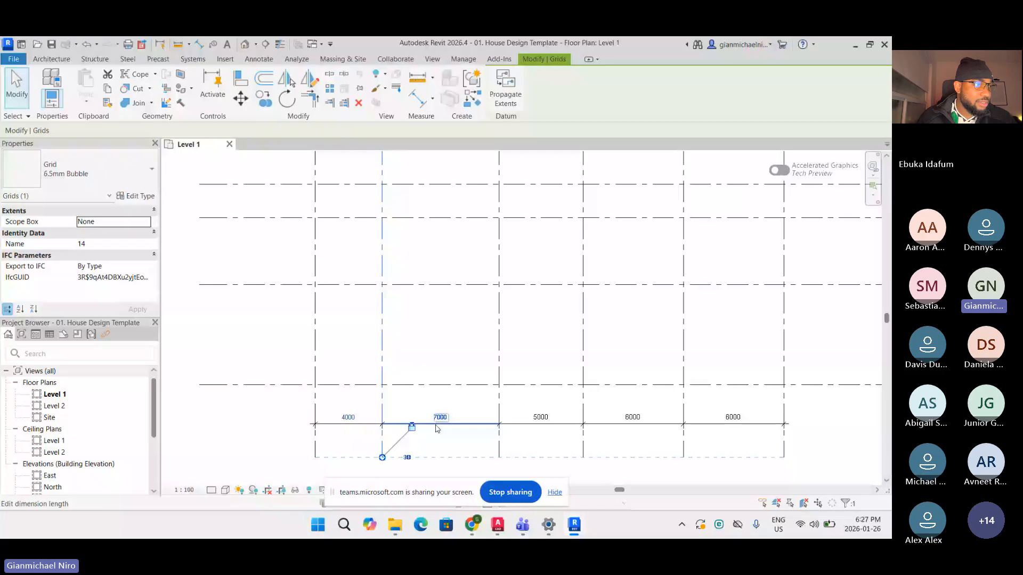
# Select the next vertical grid and set its temporary dimension spacing to 6000
pyautogui.click(500, 421)
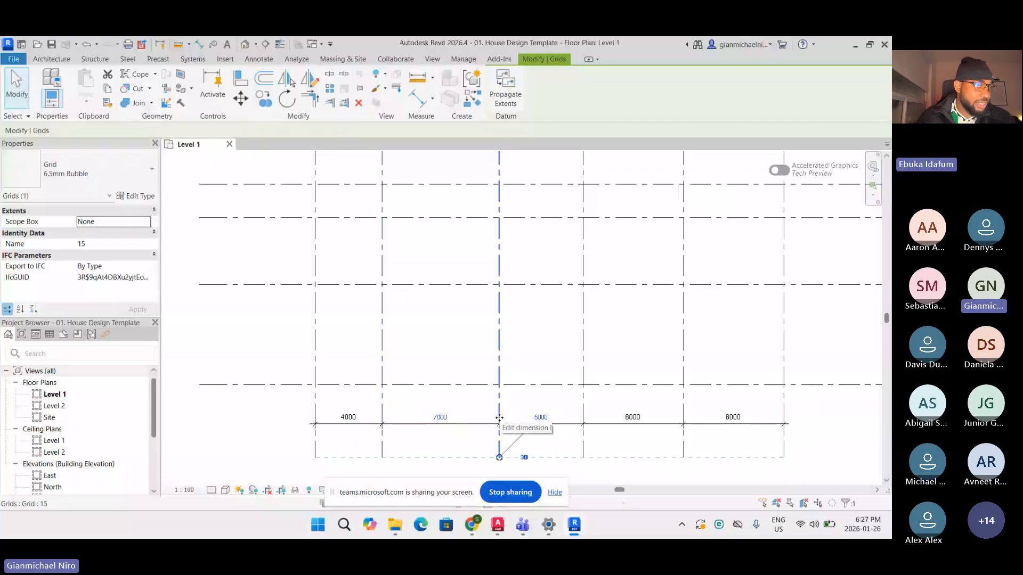
pyautogui.click(439, 417)
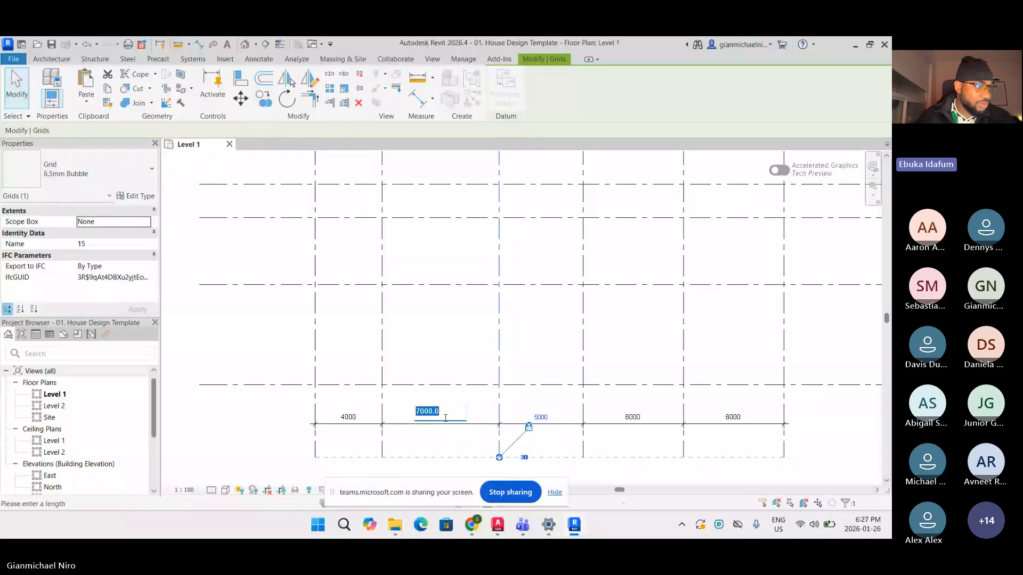
pyautogui.write('600')
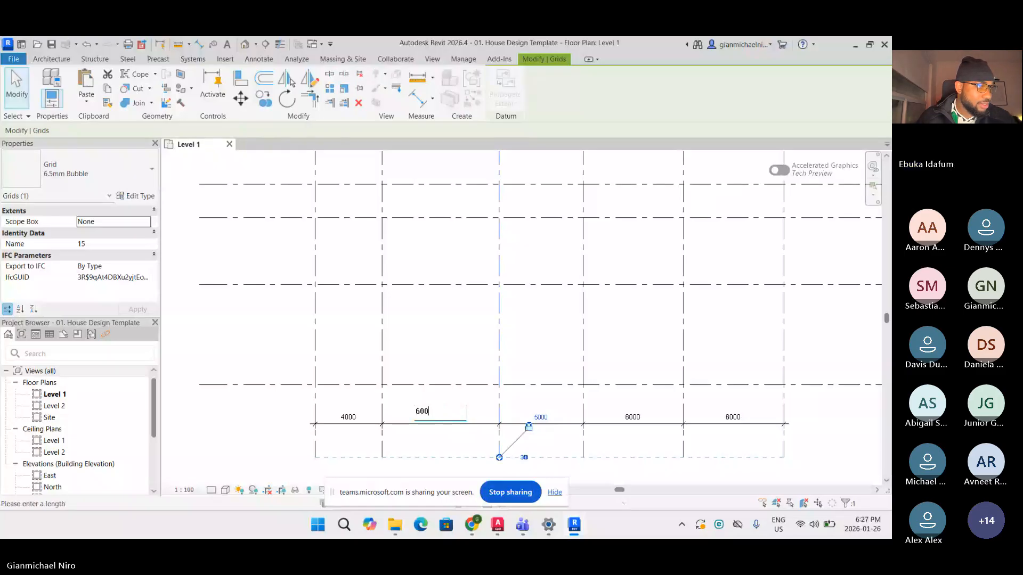
pyautogui.press('Return')
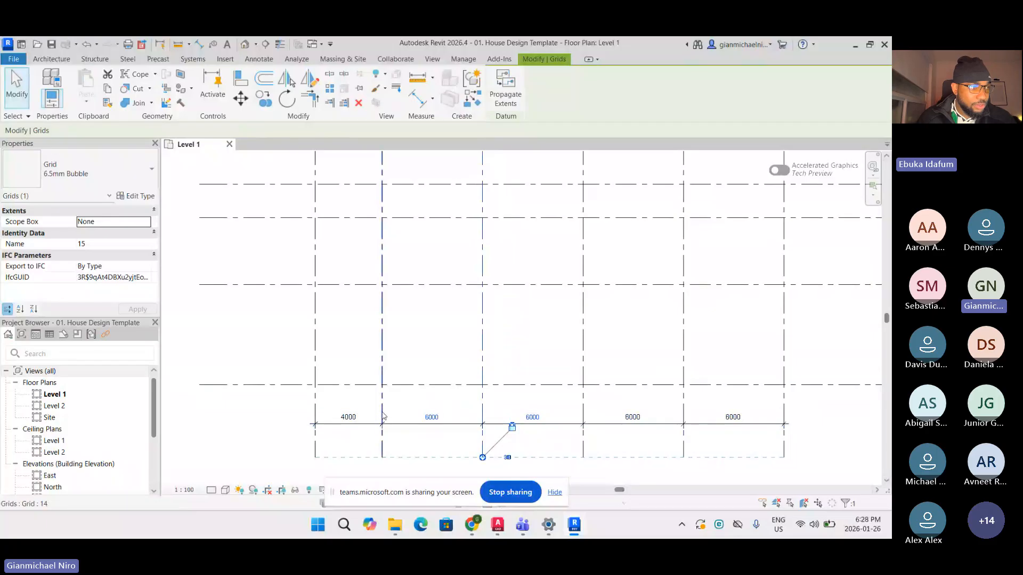
# Select the following vertical grid and set the third spacing to 4000
pyautogui.click(583, 443)
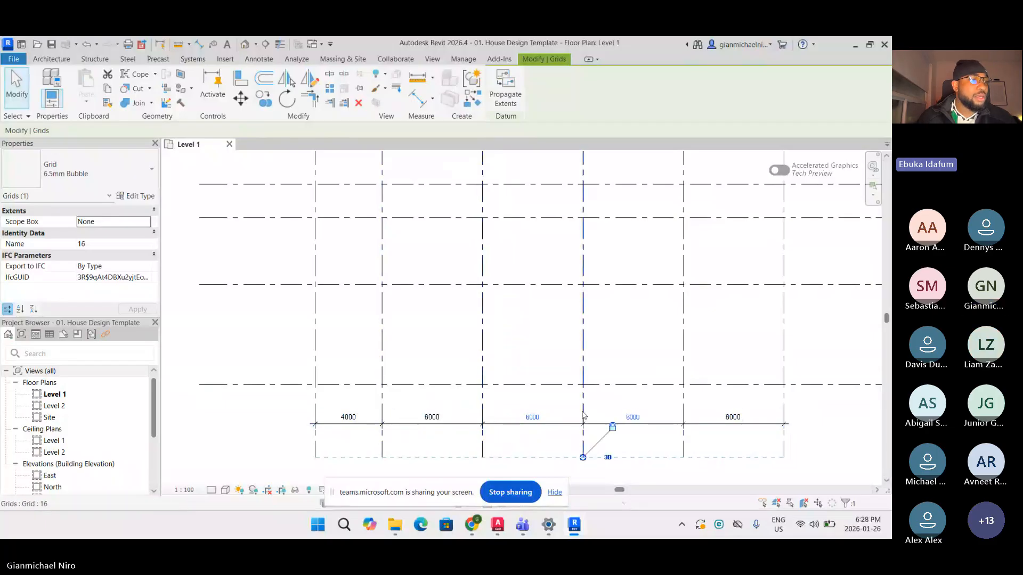
pyautogui.click(533, 417)
pyautogui.write('400')
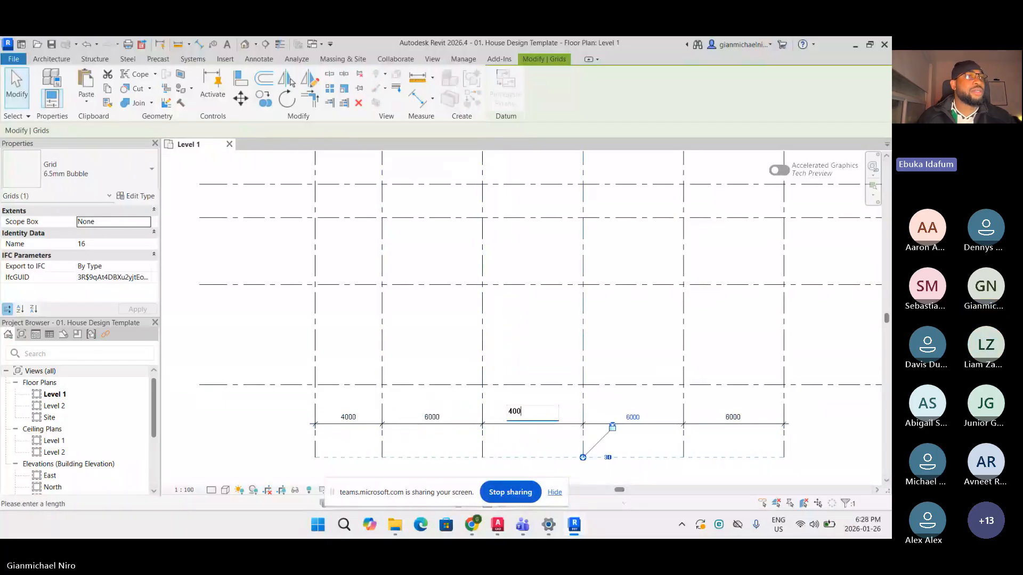
pyautogui.write('0')
pyautogui.press('Return')
# Select the next vertical grid and set the fourth spacing to 6000
pyautogui.click(684, 412)
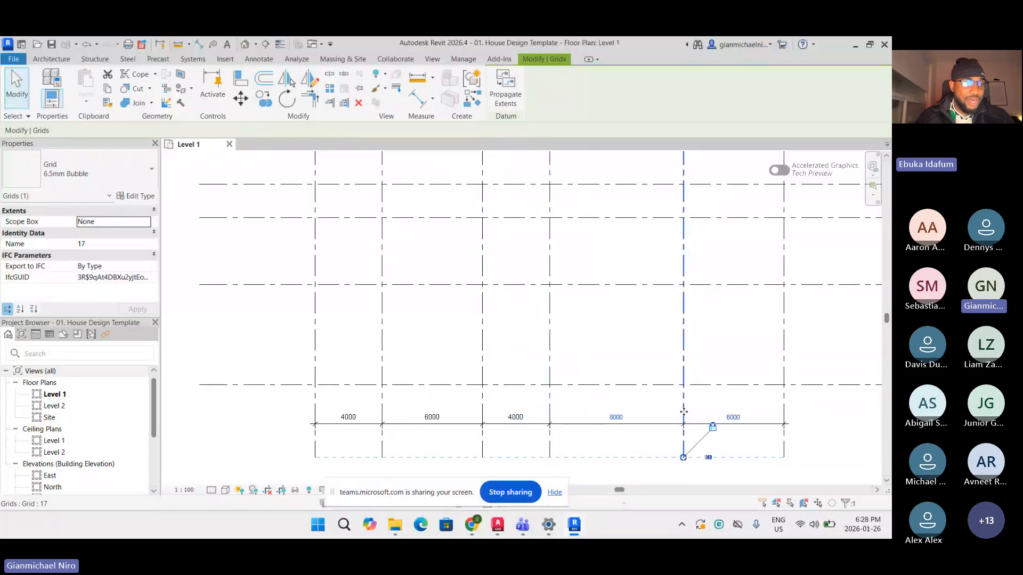
pyautogui.click(617, 416)
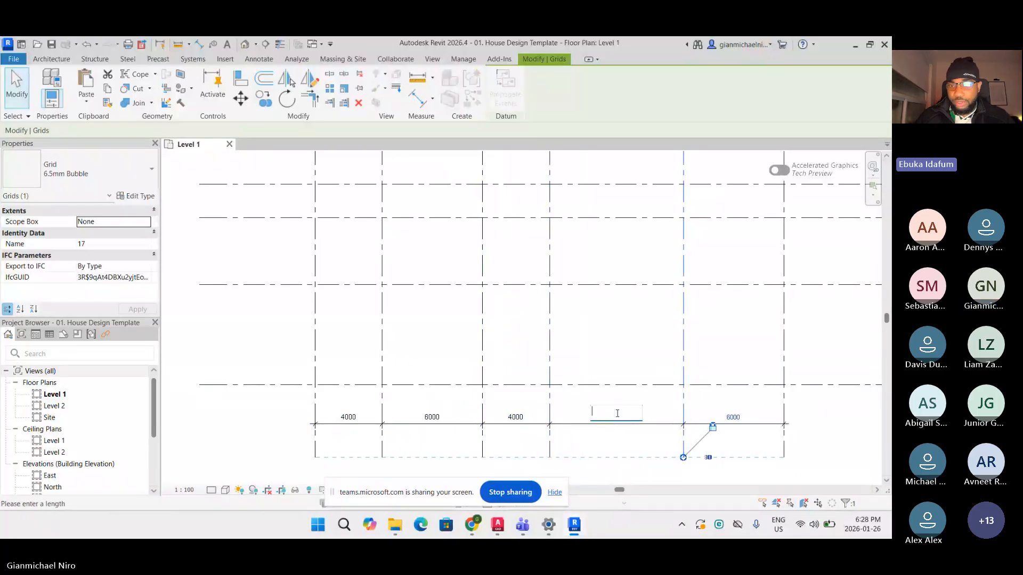
pyautogui.write('6000')
pyautogui.press('Return')
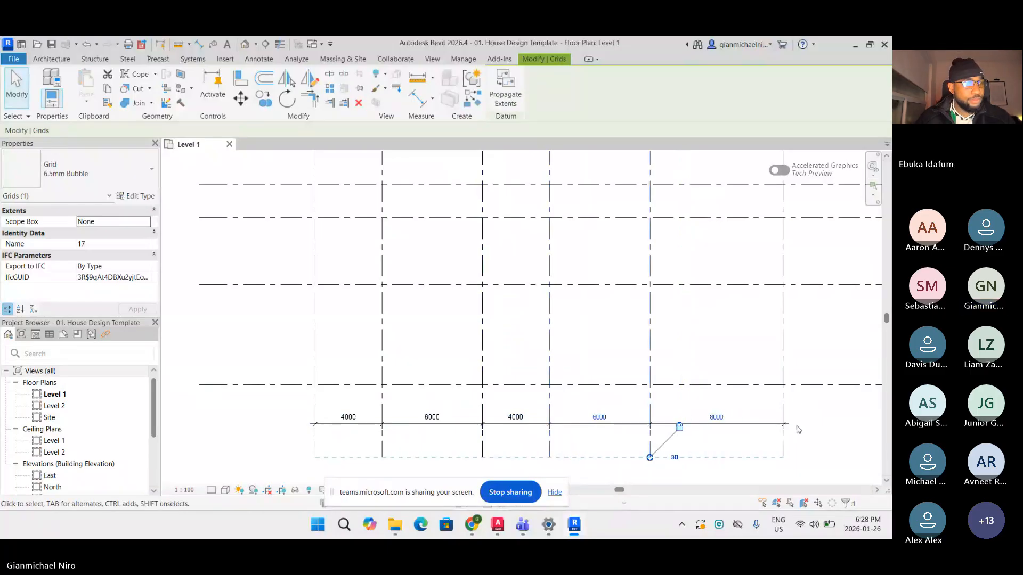
# Return to the instructor's model and move grid 6's bubble from the left end to the right end
pyautogui.click(855, 46)
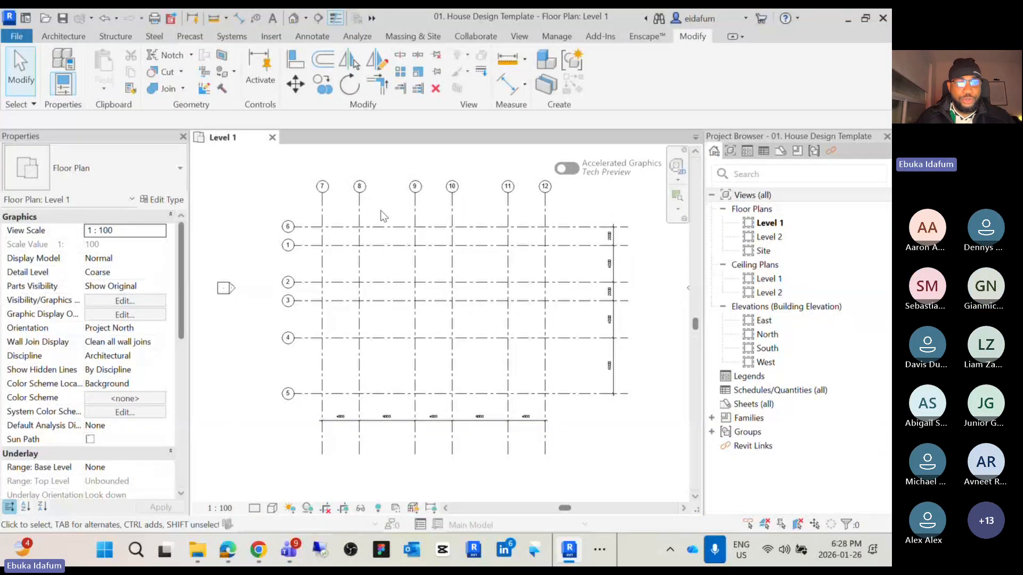
pyautogui.click(621, 227)
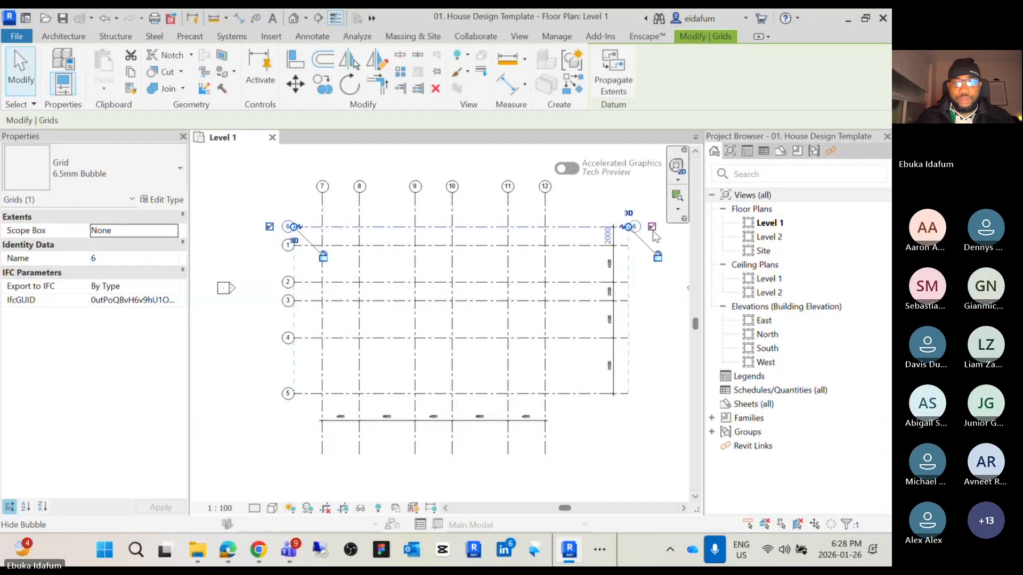
pyautogui.click(641, 293)
pyautogui.click(292, 227)
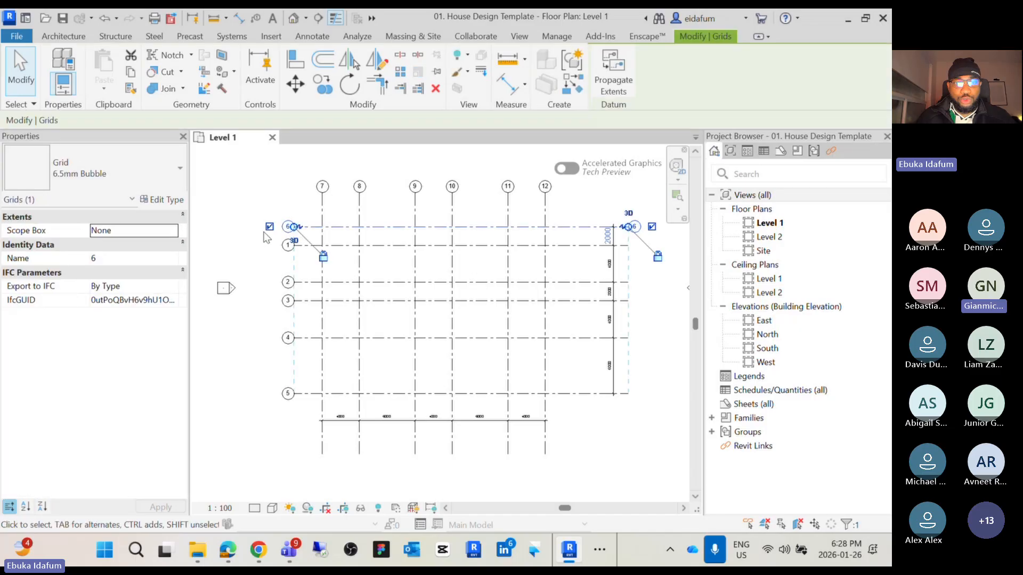
pyautogui.click(270, 226)
pyautogui.click(654, 277)
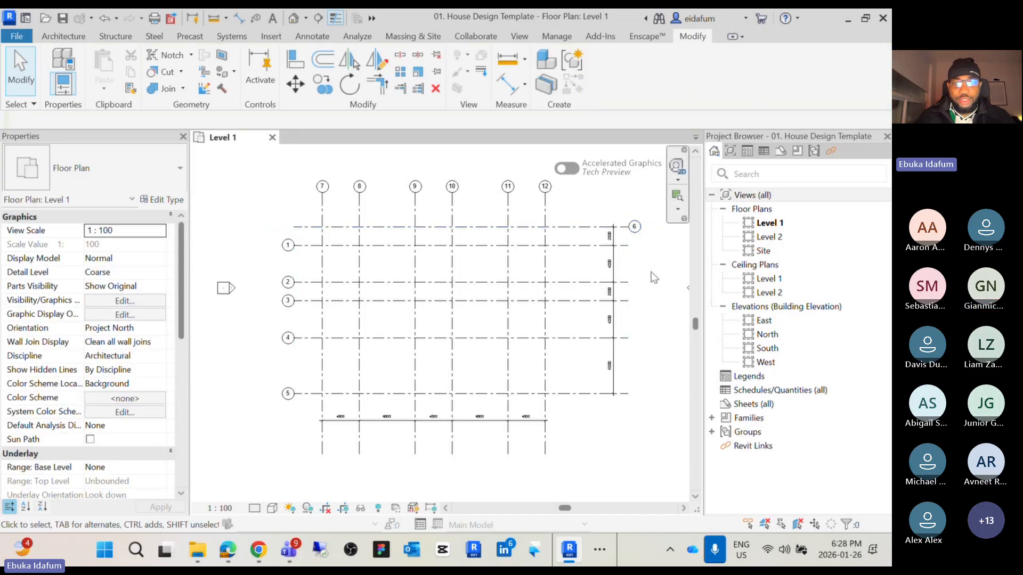
# Hide grid 6's right bubble and show its left bubble again
pyautogui.moveTo(651, 271); pyautogui.dragTo(616, 321, button='middle')
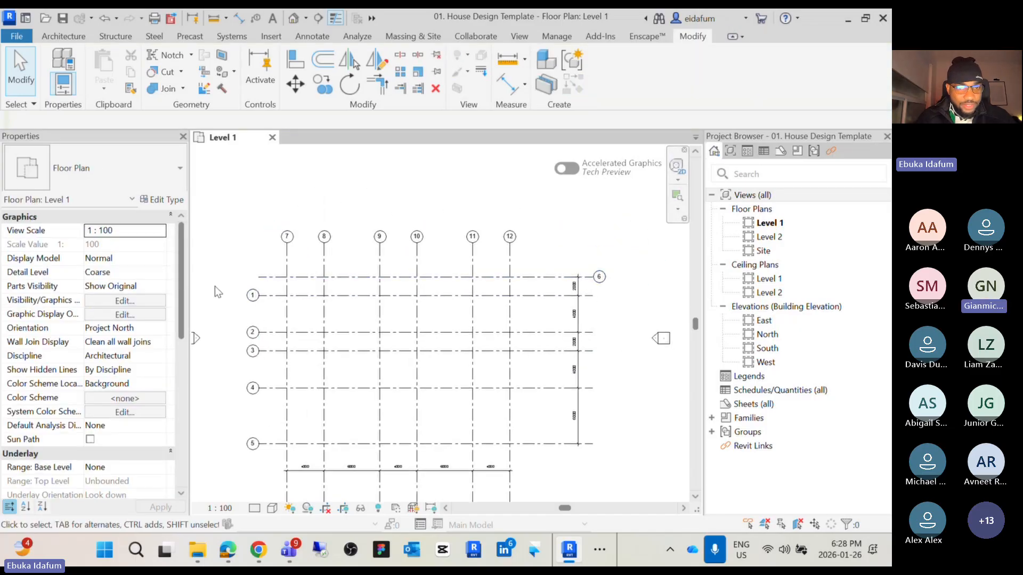
pyautogui.scroll(5, 586, 279)
pyautogui.click(460, 274)
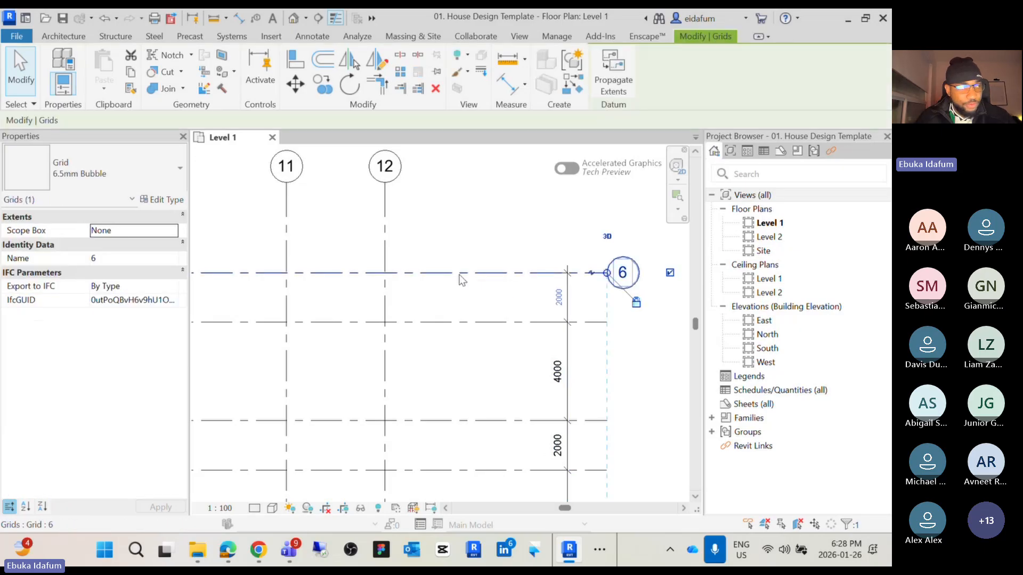
pyautogui.click(669, 273)
pyautogui.scroll(-5, 661, 276)
pyautogui.scroll(5, 360, 271)
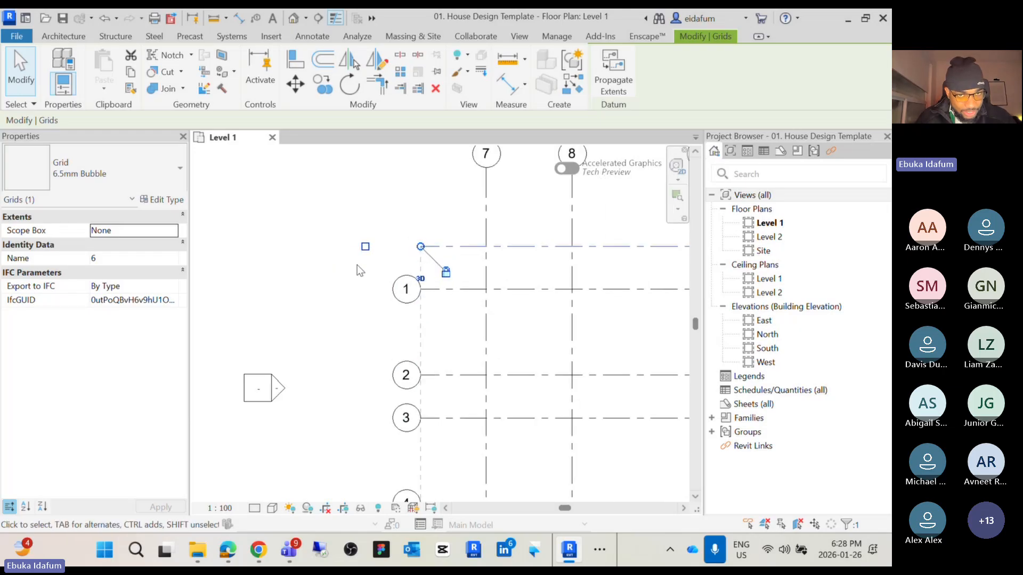
pyautogui.click(365, 246)
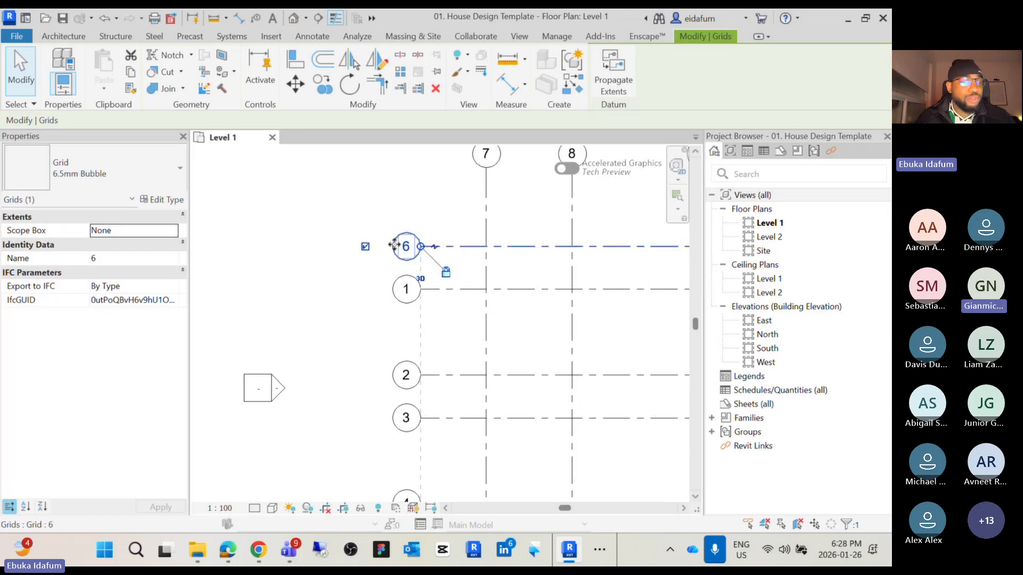
pyautogui.click(333, 294)
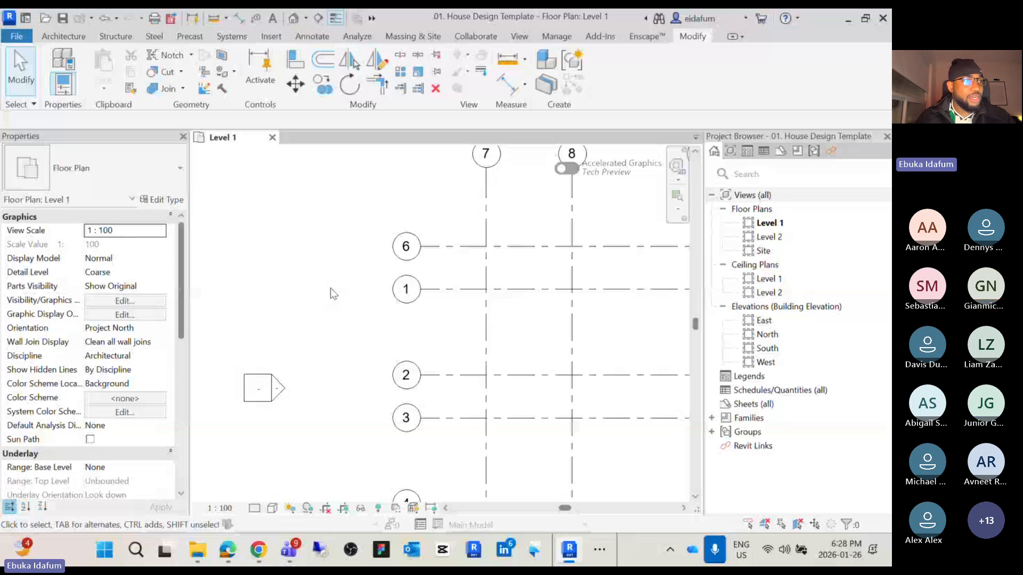
pyautogui.scroll(-1, 347, 350)
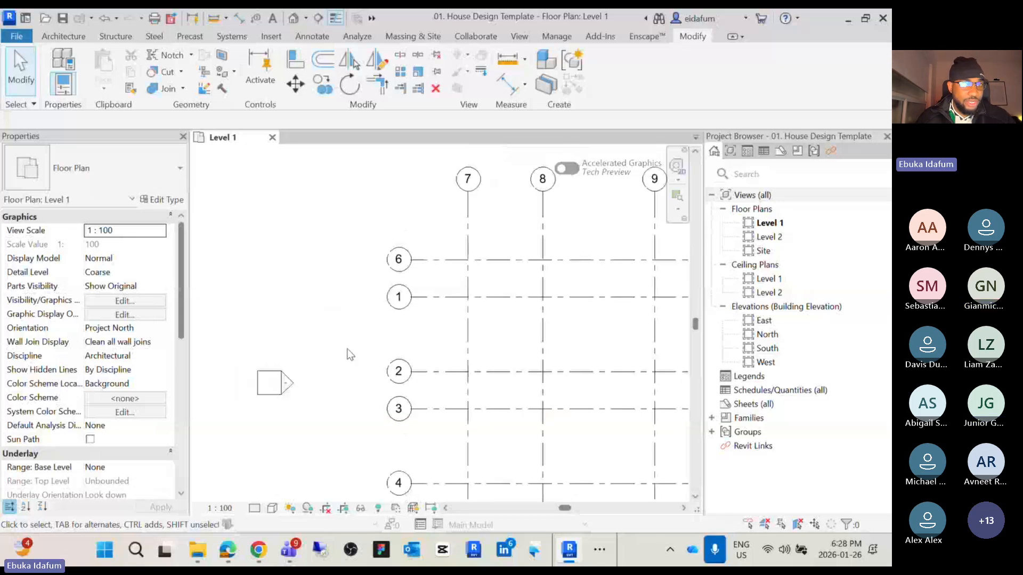
pyautogui.scroll(-2, 319, 343)
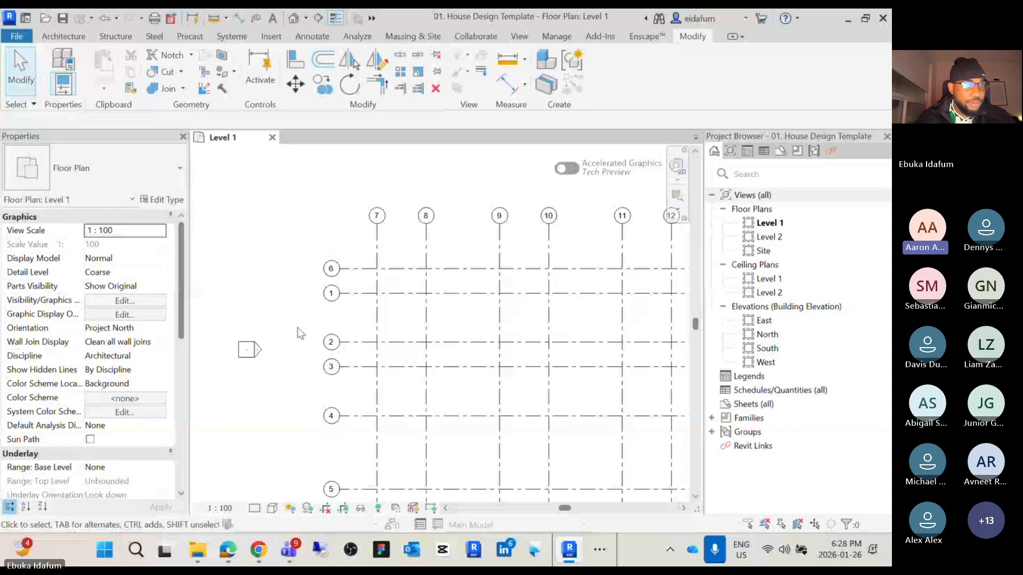
pyautogui.moveTo(300, 329); pyautogui.dragTo(313, 288, button='middle')
pyautogui.scroll(-3, 313, 288)
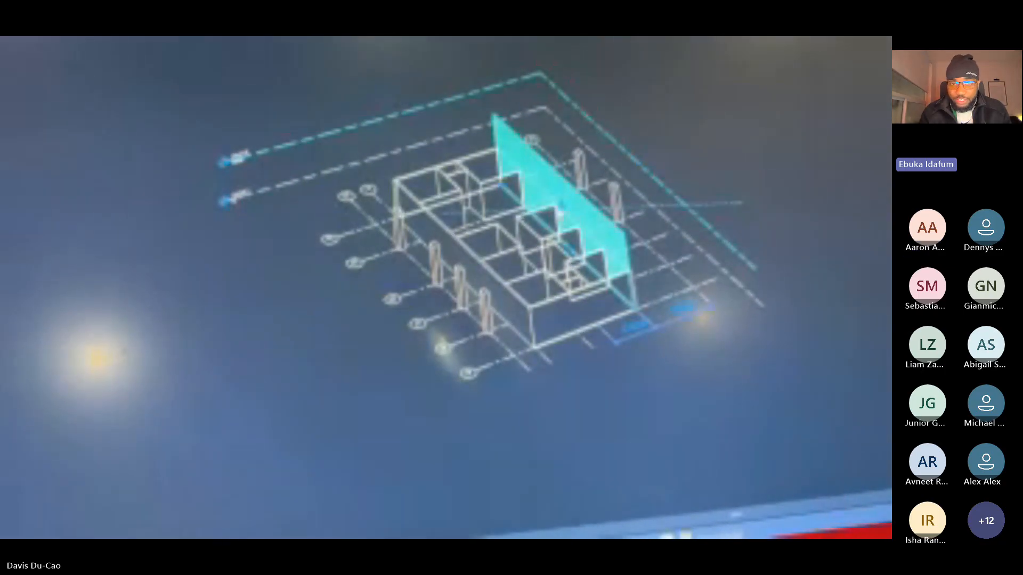
pyautogui.click(722, 455)
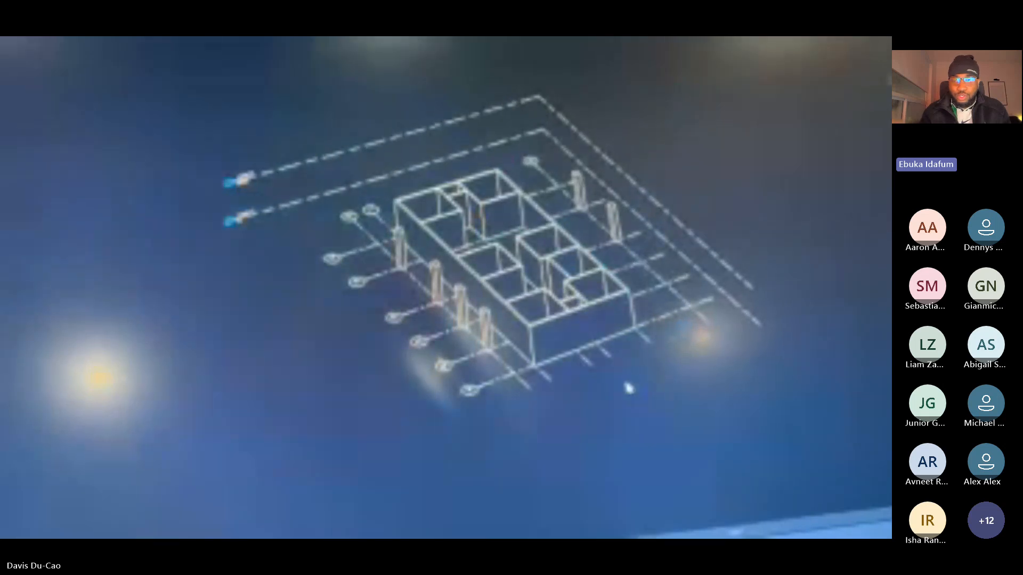
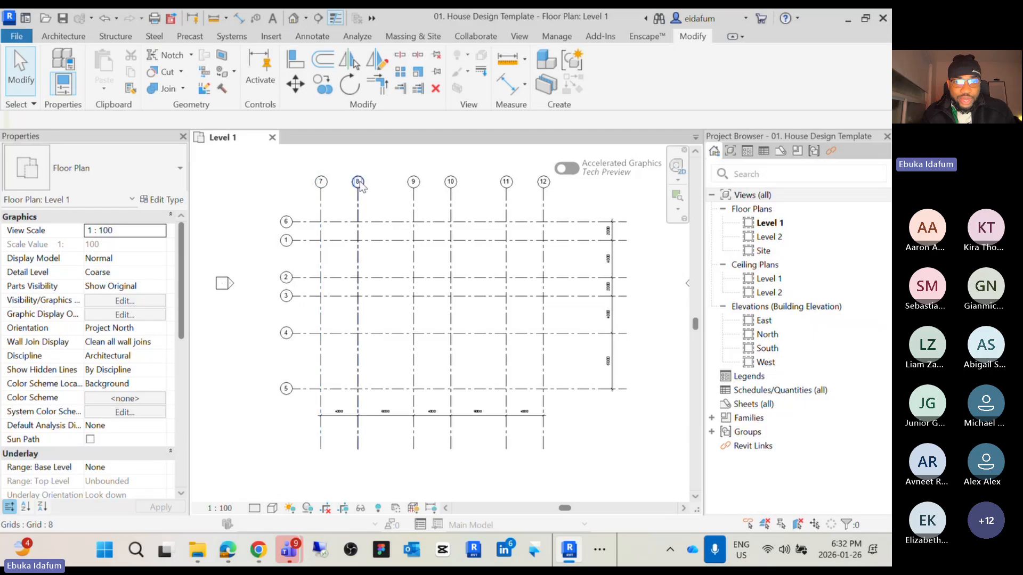
# Rename the vertical grids 7 and 8 as A and B
pyautogui.click(319, 184)
pyautogui.scroll(2, 320, 184)
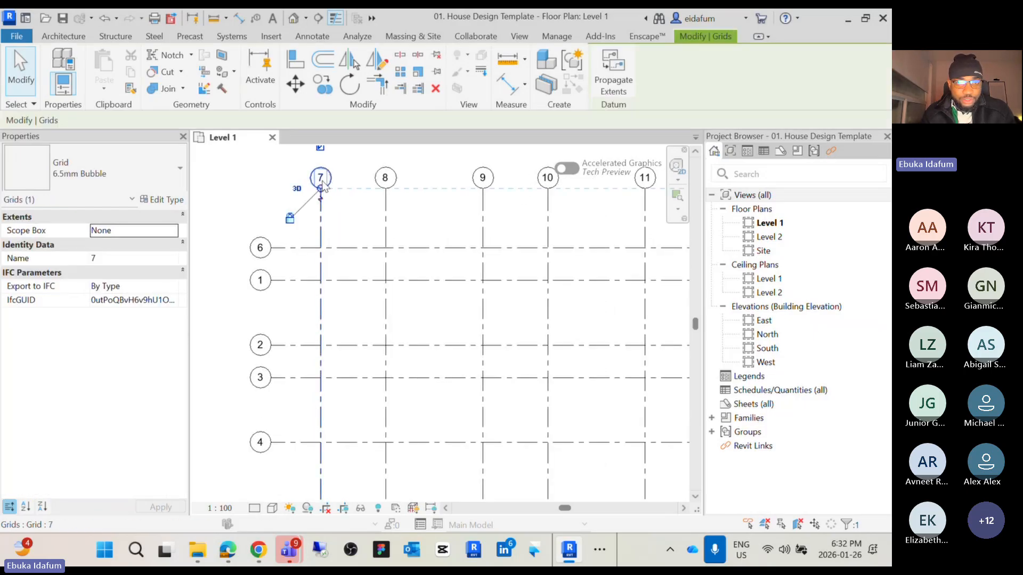
pyautogui.click(321, 180)
pyautogui.write('A')
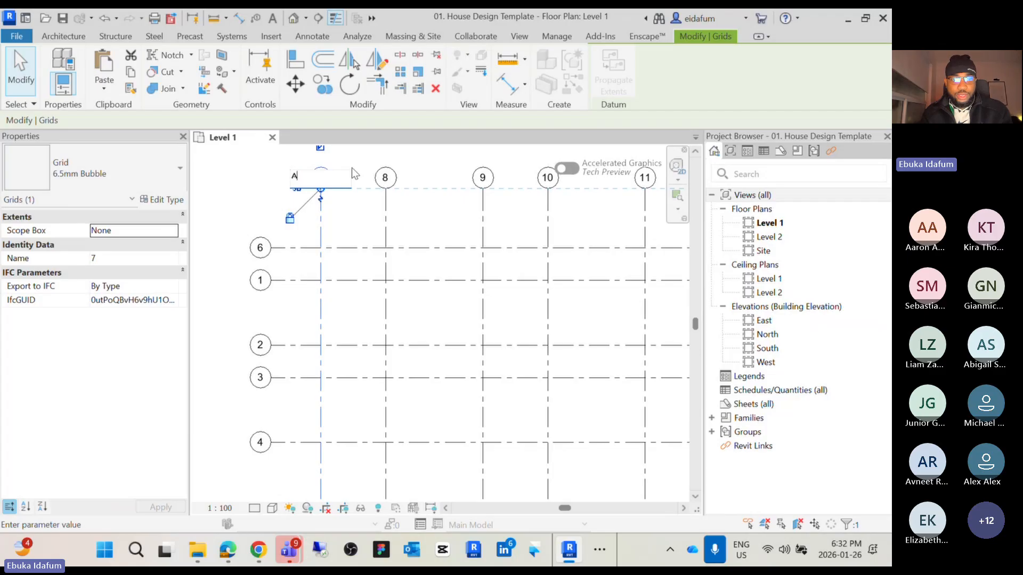
pyautogui.press('Return')
pyautogui.click(385, 179)
pyautogui.click(387, 178)
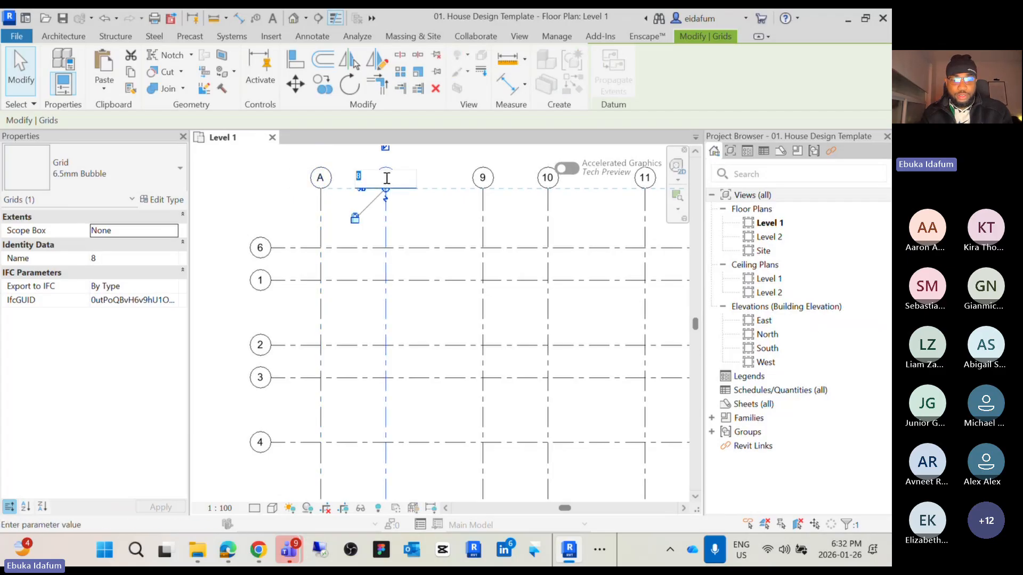
pyautogui.write('B')
pyautogui.press('Return')
# Rename the vertical grids 9 and 10 as C and D
pyautogui.scroll(-1, 431, 175)
pyautogui.moveTo(432, 175); pyautogui.dragTo(339, 236, button='middle')
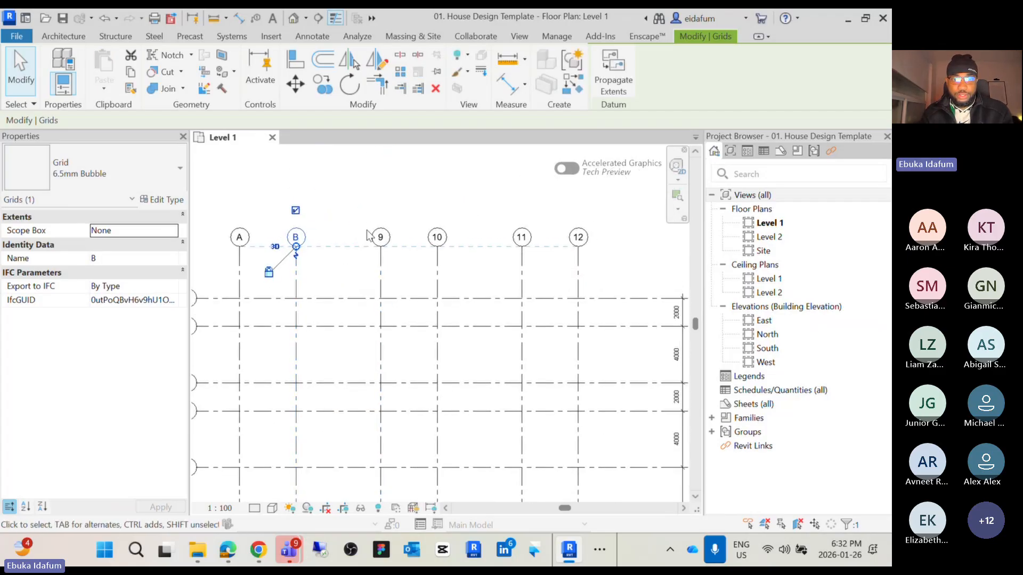
pyautogui.scroll(2, 368, 234)
pyautogui.click(393, 240)
pyautogui.click(394, 238)
pyautogui.write('C')
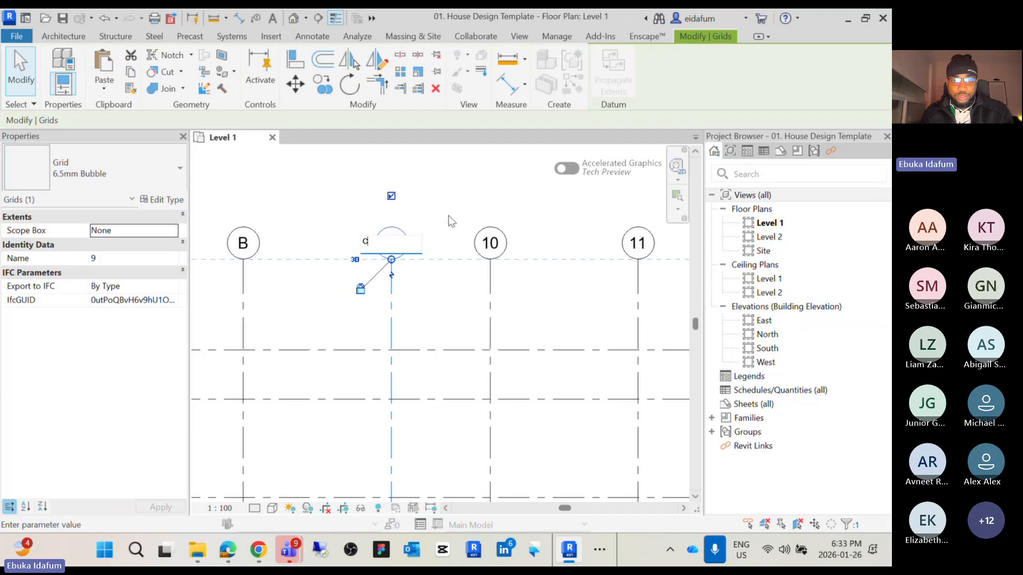
pyautogui.press('Return')
pyautogui.click(490, 244)
pyautogui.click(491, 244)
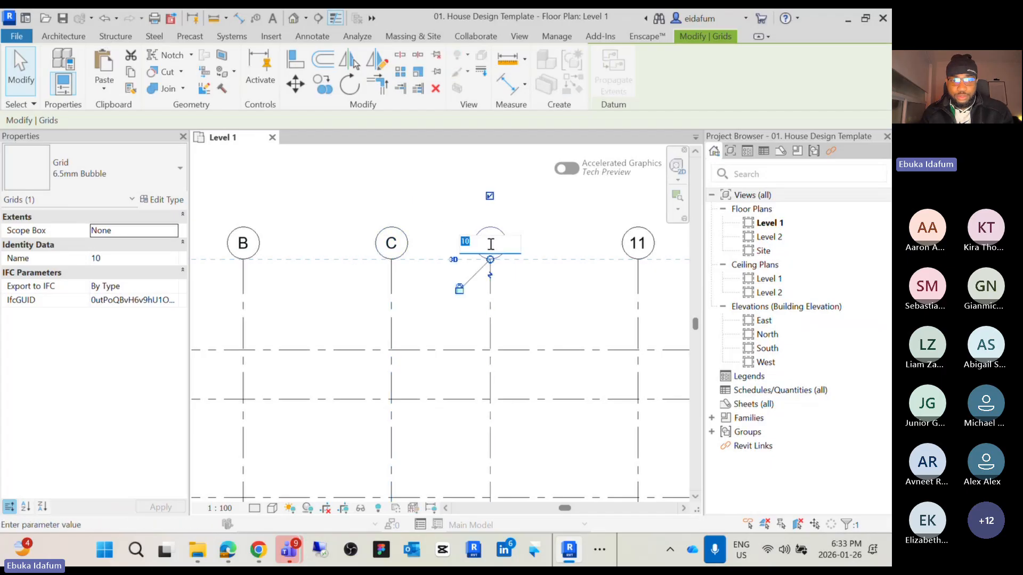
pyautogui.write('D')
pyautogui.press('Return')
# Rename the vertical grids 11 and 12 as E and F
pyautogui.scroll(-2, 561, 229)
pyautogui.moveTo(561, 229); pyautogui.dragTo(421, 229, button='middle')
pyautogui.scroll(3, 489, 237)
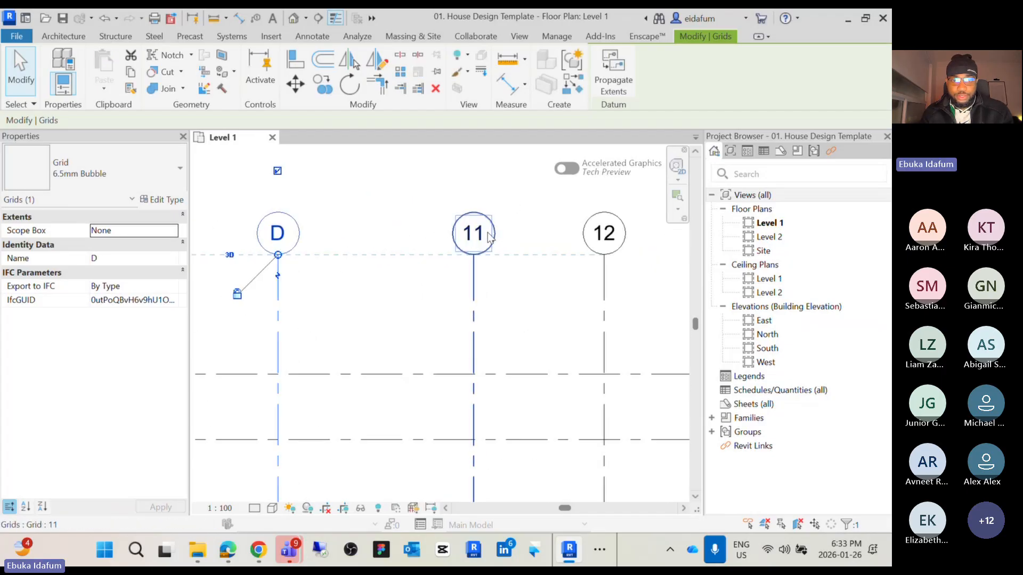
pyautogui.click(488, 238)
pyautogui.click(474, 233)
pyautogui.write('E')
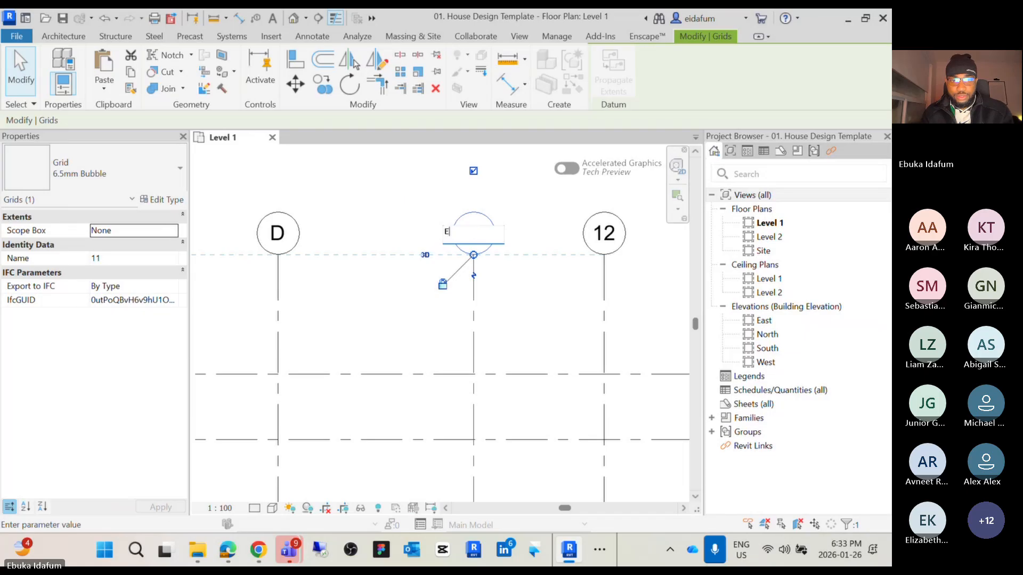
pyautogui.press('Return')
pyautogui.click(602, 233)
pyautogui.click(599, 234)
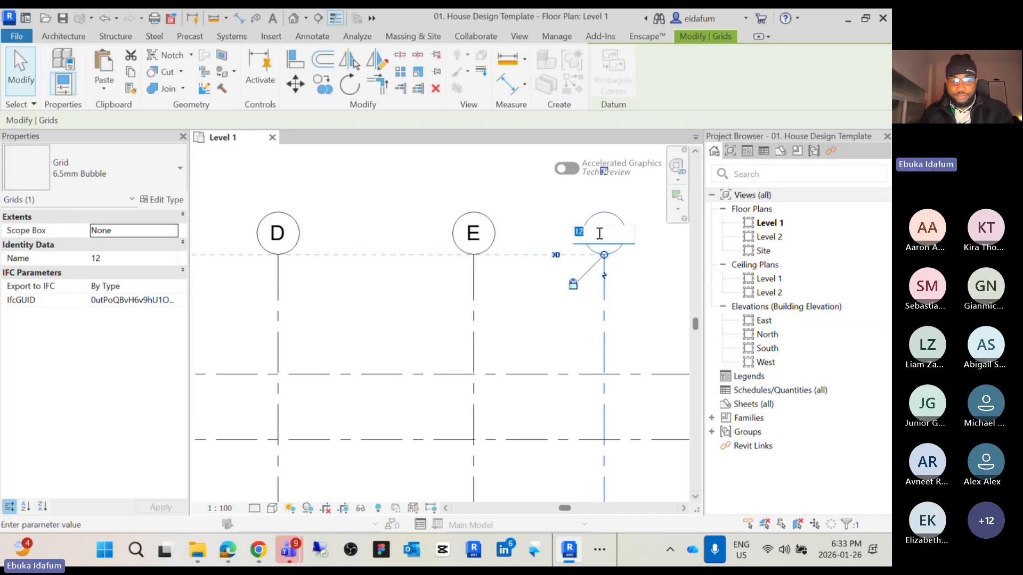
pyautogui.write('F')
pyautogui.press('Return')
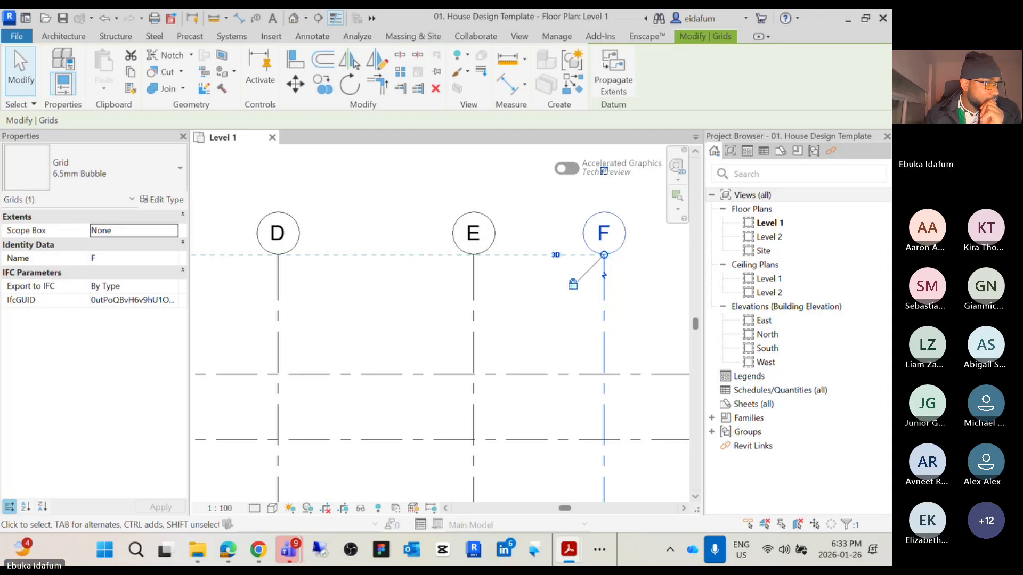
# Review the relabelled grid layout and its spacing dimensions across the plan
pyautogui.scroll(1, 213, 283)
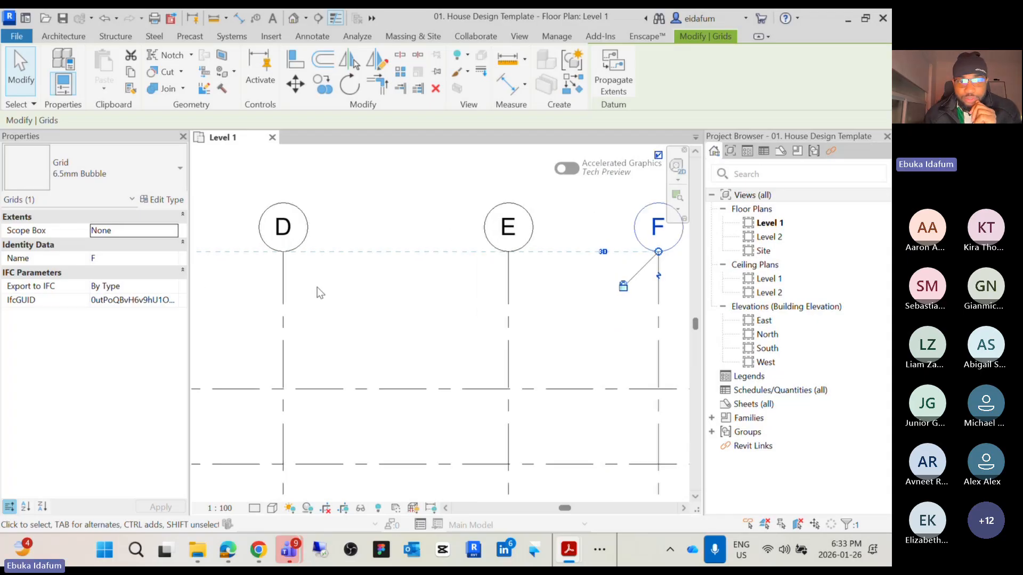
pyautogui.scroll(-8, 386, 299)
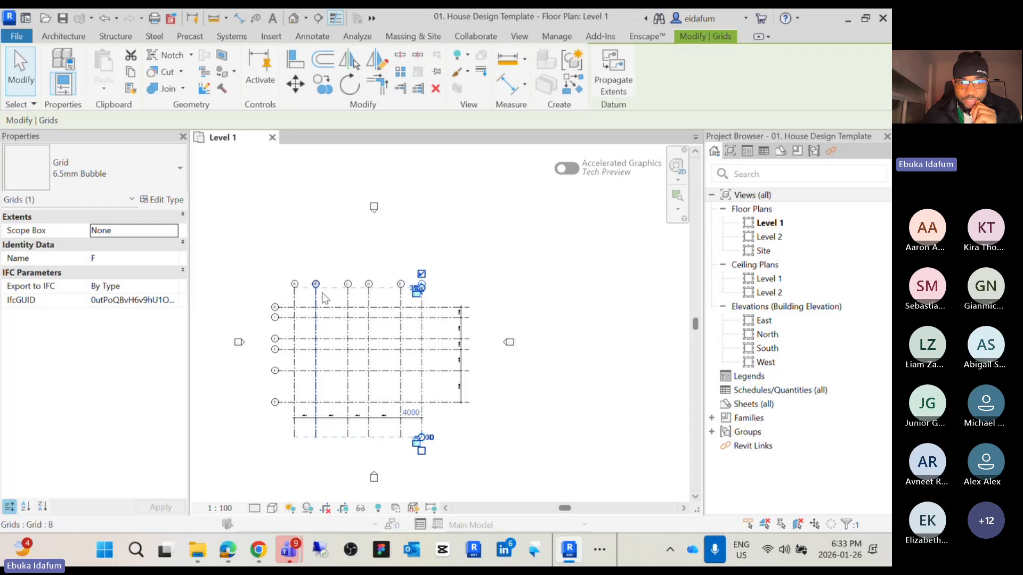
pyautogui.click(490, 287)
pyautogui.scroll(3, 350, 383)
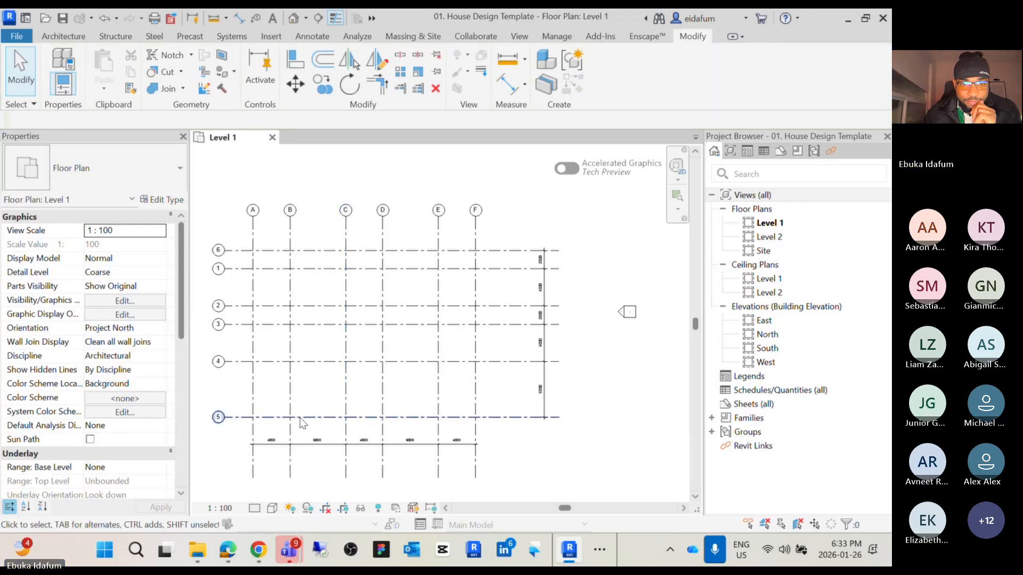
pyautogui.scroll(4, 554, 277)
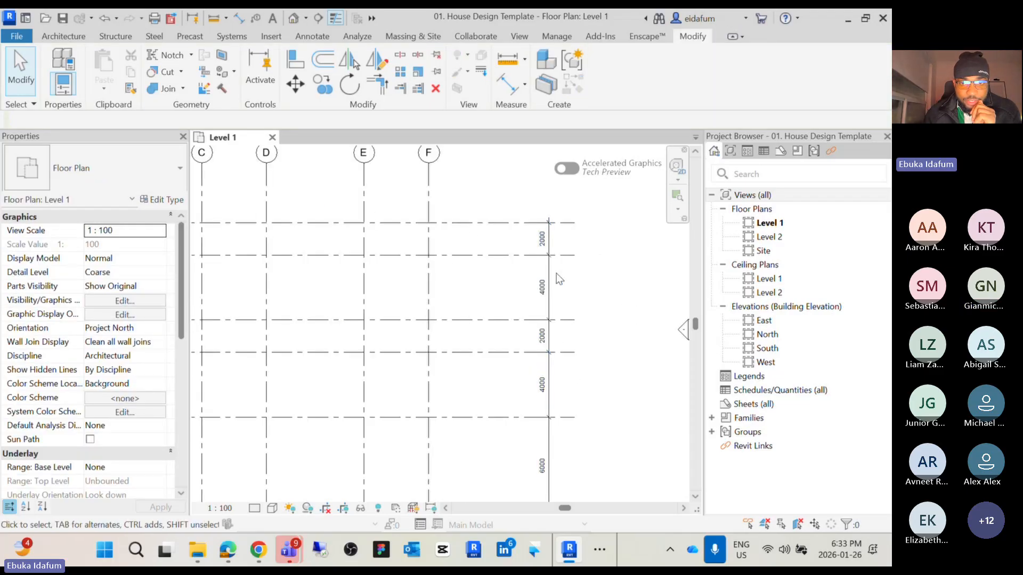
pyautogui.click(553, 274)
pyautogui.scroll(2, 553, 275)
pyautogui.moveTo(552, 277); pyautogui.dragTo(377, 280, button='middle')
pyautogui.scroll(-5, 376, 280)
pyautogui.scroll(4, 366, 381)
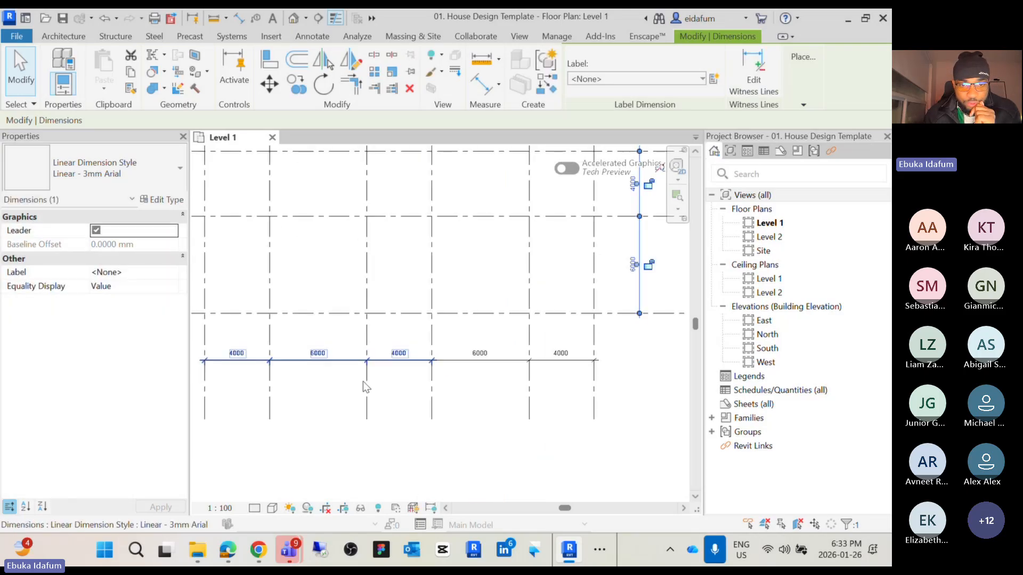
pyautogui.click(461, 358)
pyautogui.moveTo(455, 360)
pyautogui.mouseDown()
pyautogui.moveTo(459, 331)
pyautogui.moveTo(457, 362)
pyautogui.mouseUp()
pyautogui.click(448, 408)
pyautogui.scroll(-3, 448, 416)
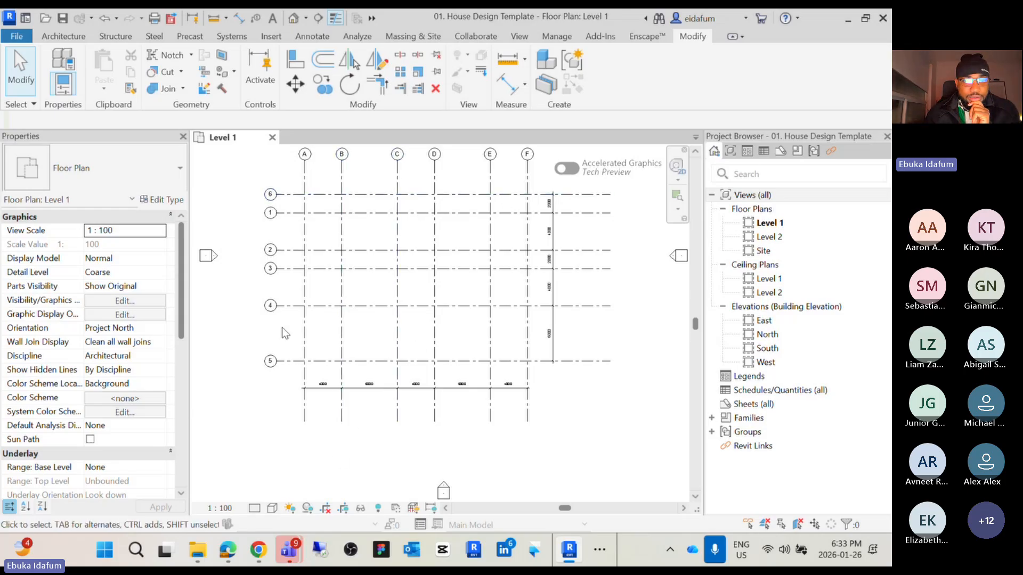
pyautogui.moveTo(285, 331); pyautogui.dragTo(284, 365, button='middle')
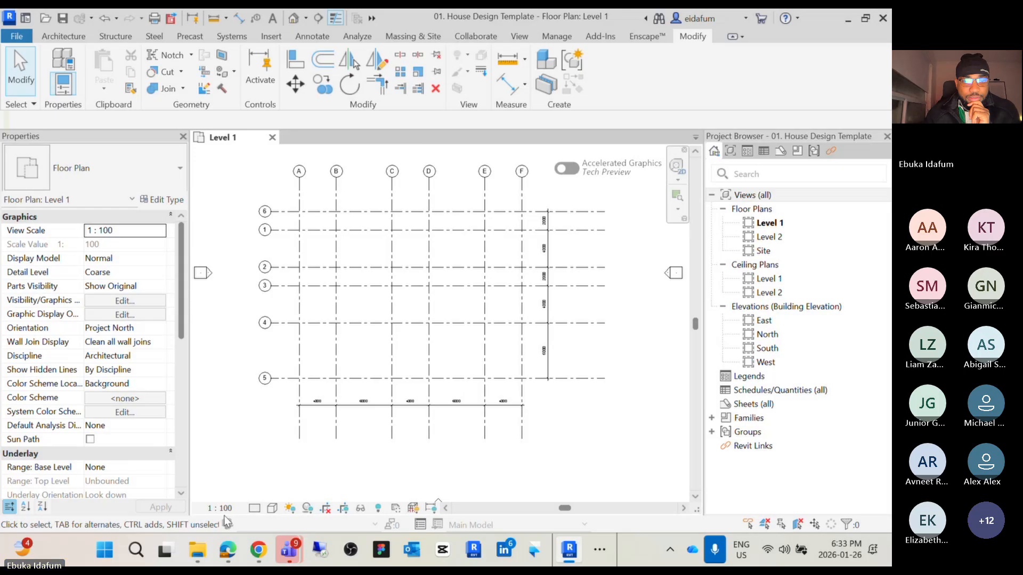
pyautogui.click(221, 509)
pyautogui.click(338, 458)
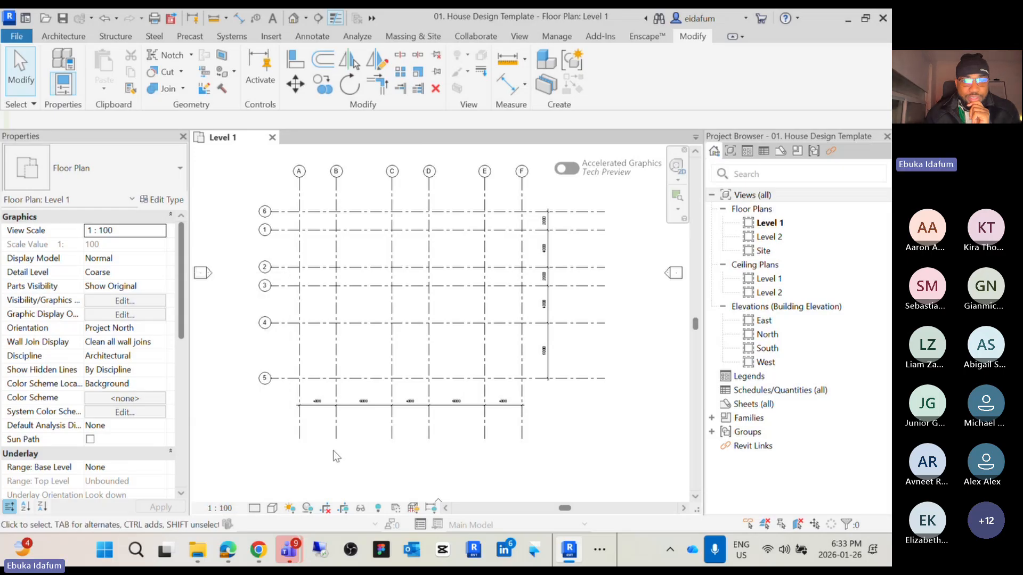
pyautogui.moveTo(343, 461); pyautogui.dragTo(338, 468, button='middle')
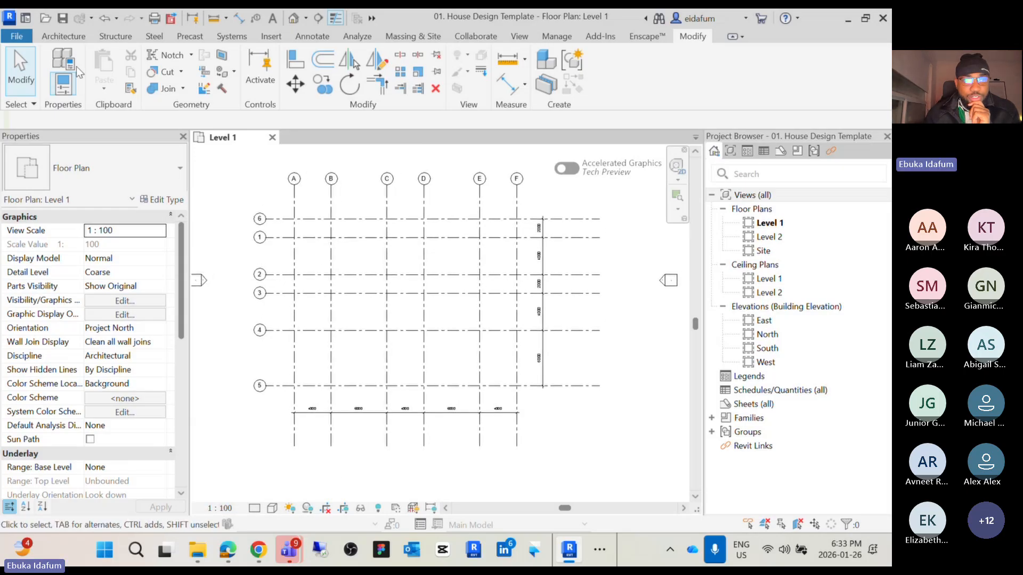
# Save the project
pyautogui.click(66, 36)
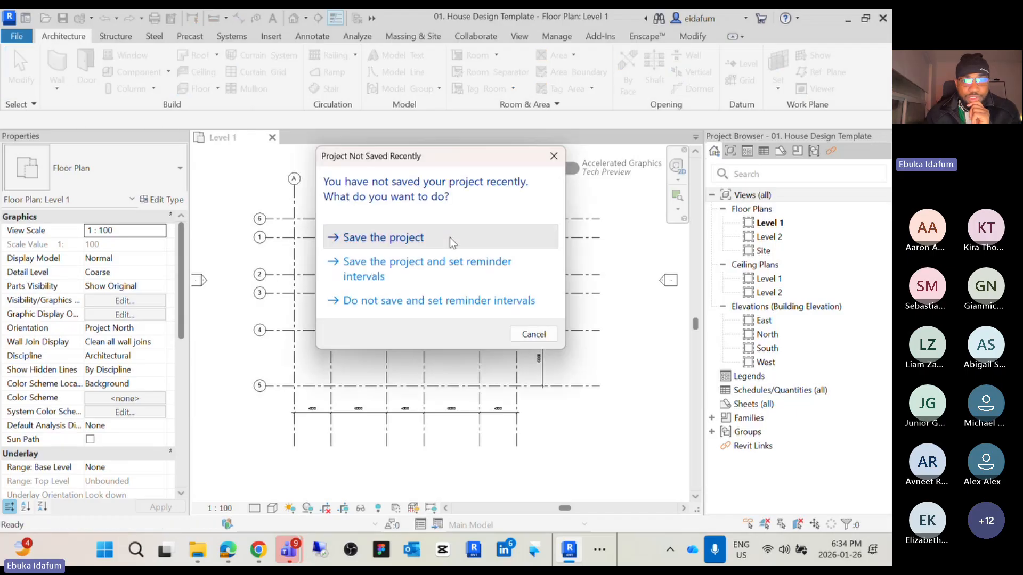
pyautogui.click(449, 238)
# Draw a rectangle of Generic - 200mm walls from the A/1 grid intersection to the F/4 intersection
pyautogui.press('w')
pyautogui.press('a')
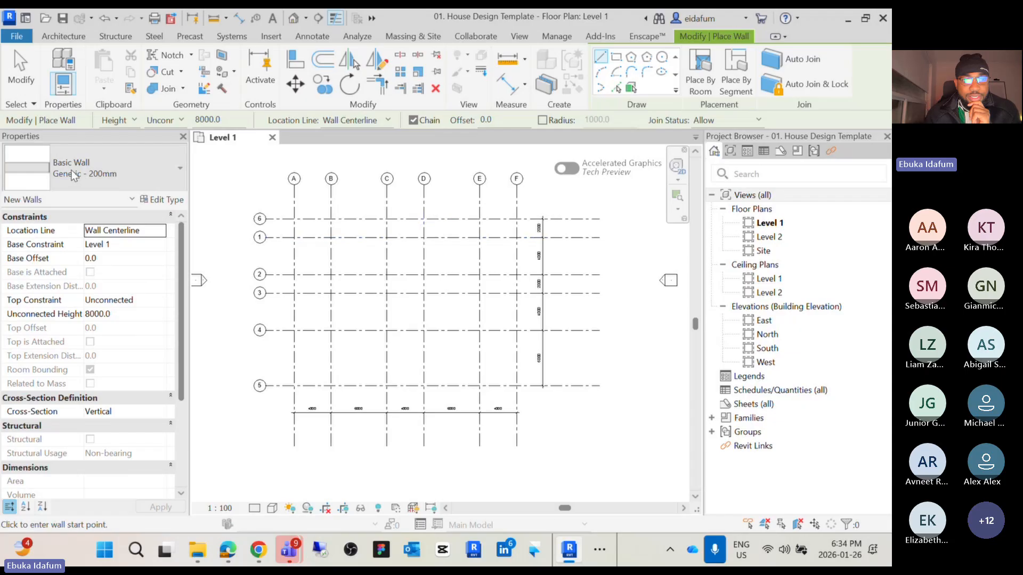
pyautogui.click(108, 171)
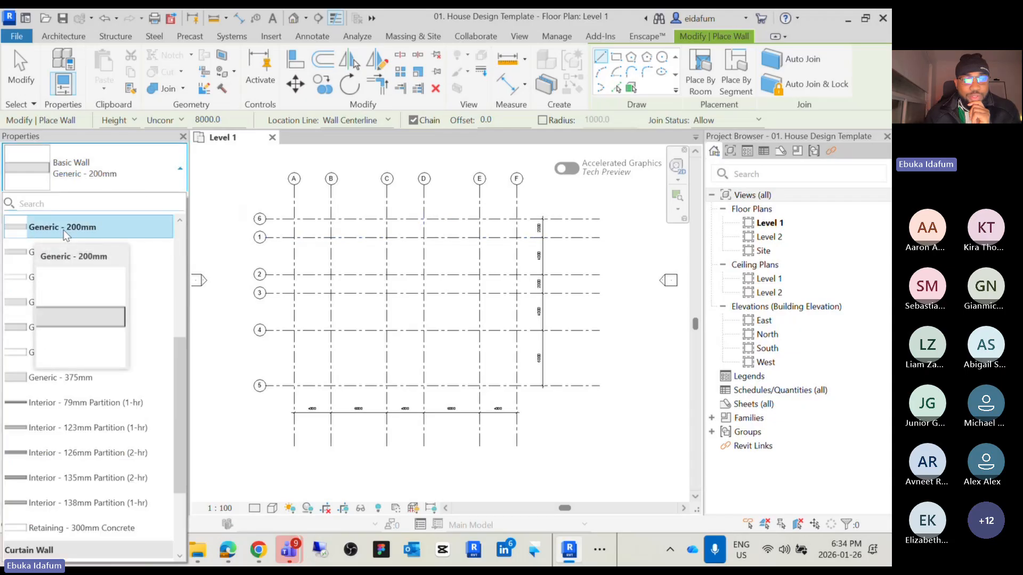
pyautogui.click(95, 230)
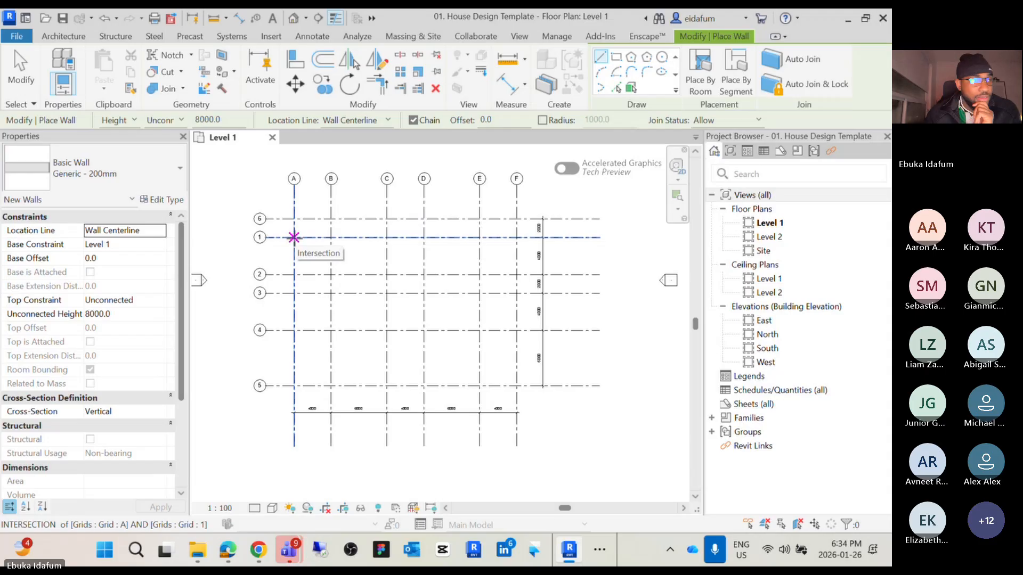
pyautogui.click(294, 237)
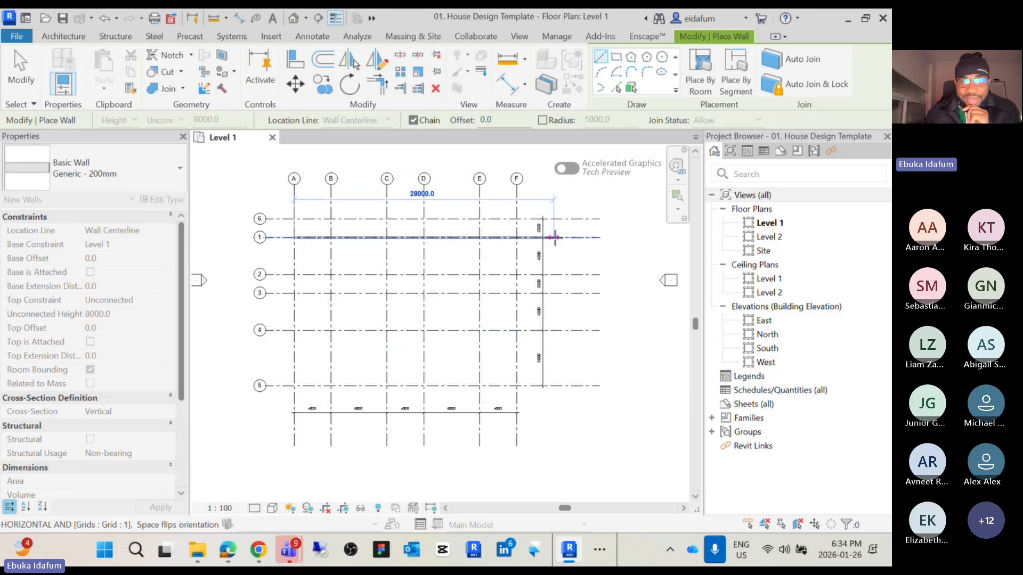
pyautogui.click(616, 57)
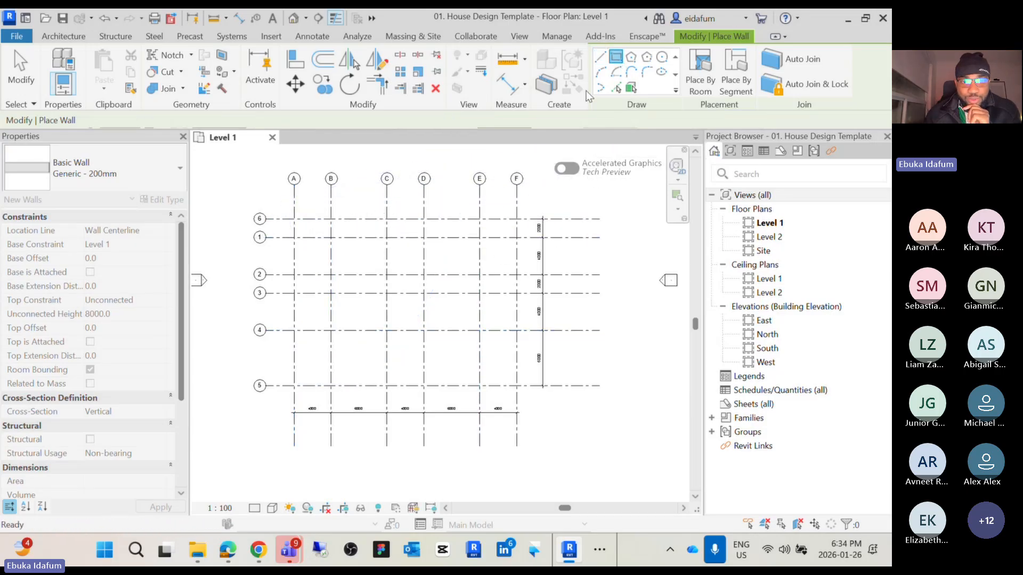
pyautogui.click(294, 237)
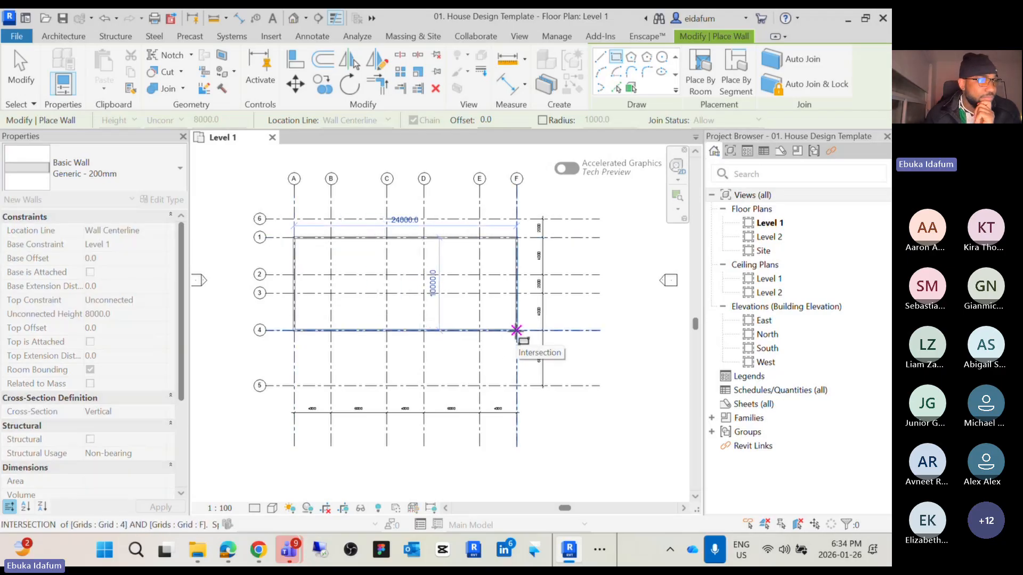
pyautogui.click(516, 330)
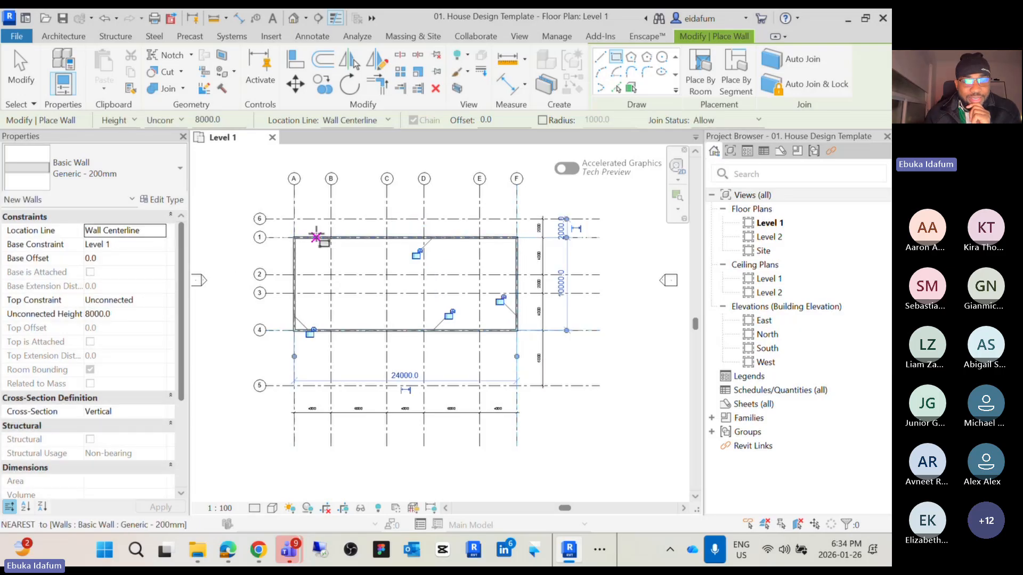
pyautogui.scroll(5, 314, 234)
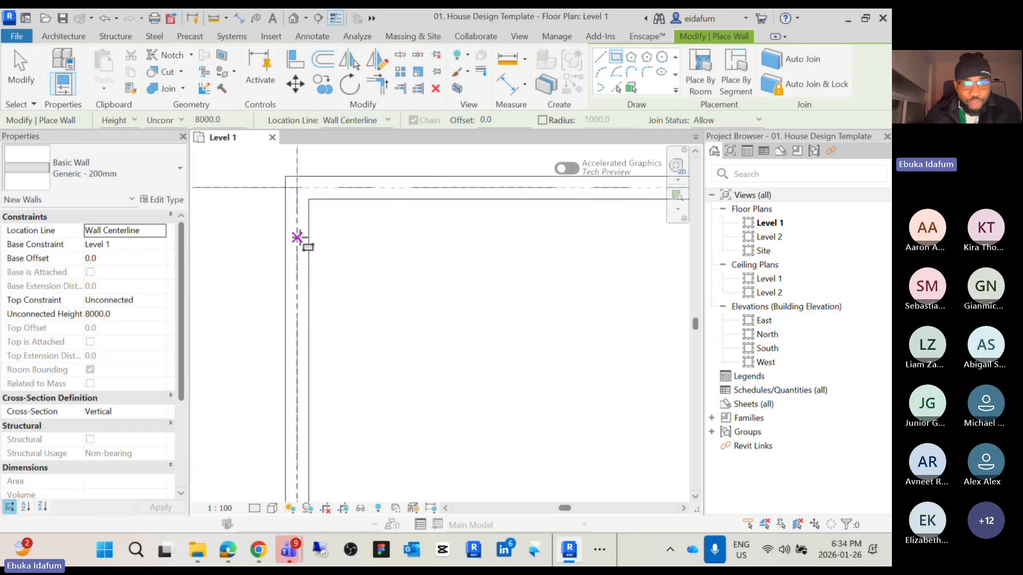
pyautogui.press('Escape')
pyautogui.press('Escape')
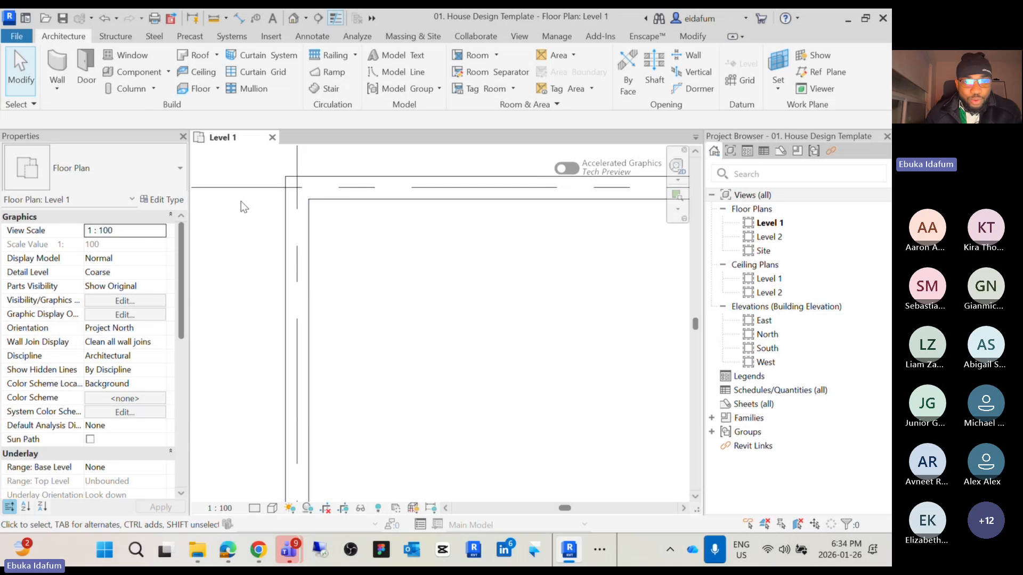
# Inspect the new wall corners where they meet the grid lines
pyautogui.scroll(-3, 296, 194)
pyautogui.scroll(-3, 296, 193)
pyautogui.scroll(3, 284, 280)
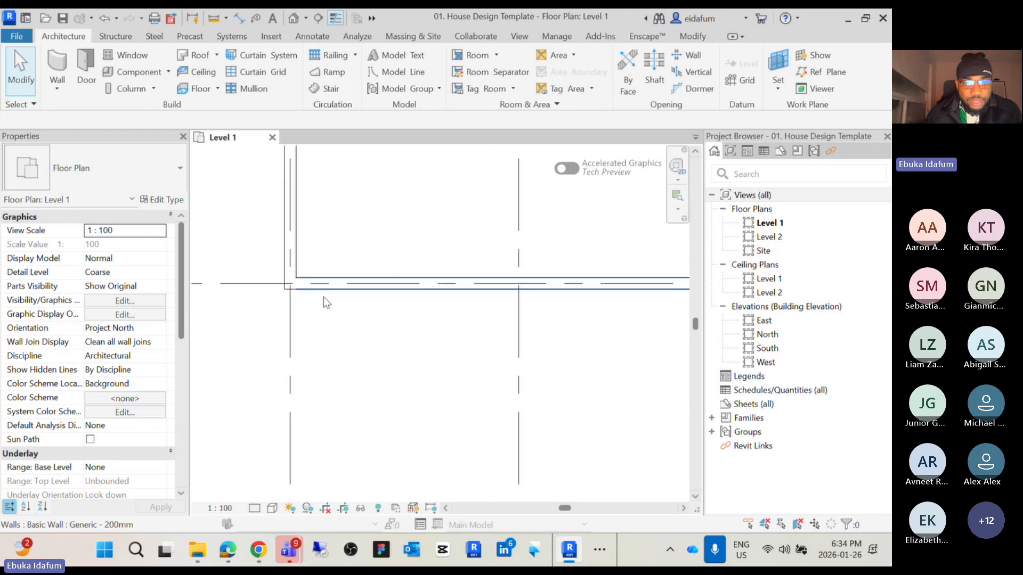
pyautogui.scroll(-3, 283, 284)
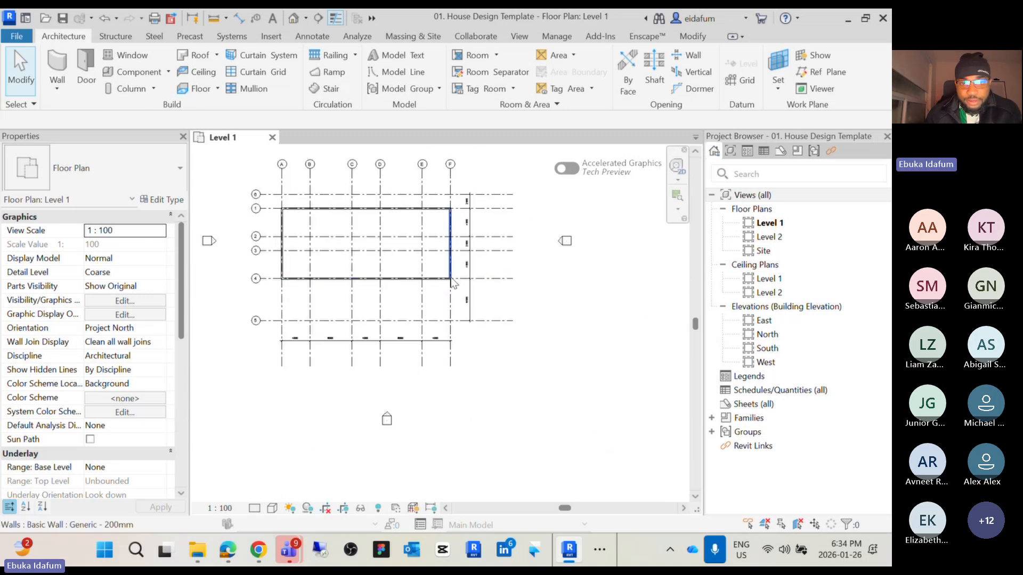
pyautogui.scroll(5, 455, 277)
pyautogui.scroll(-4, 437, 280)
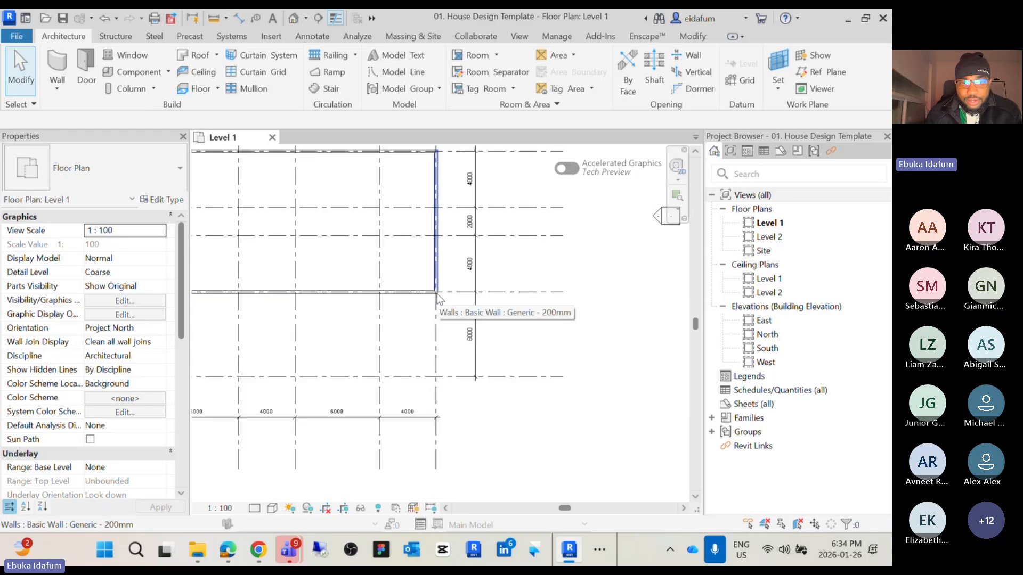
pyautogui.scroll(5, 439, 233)
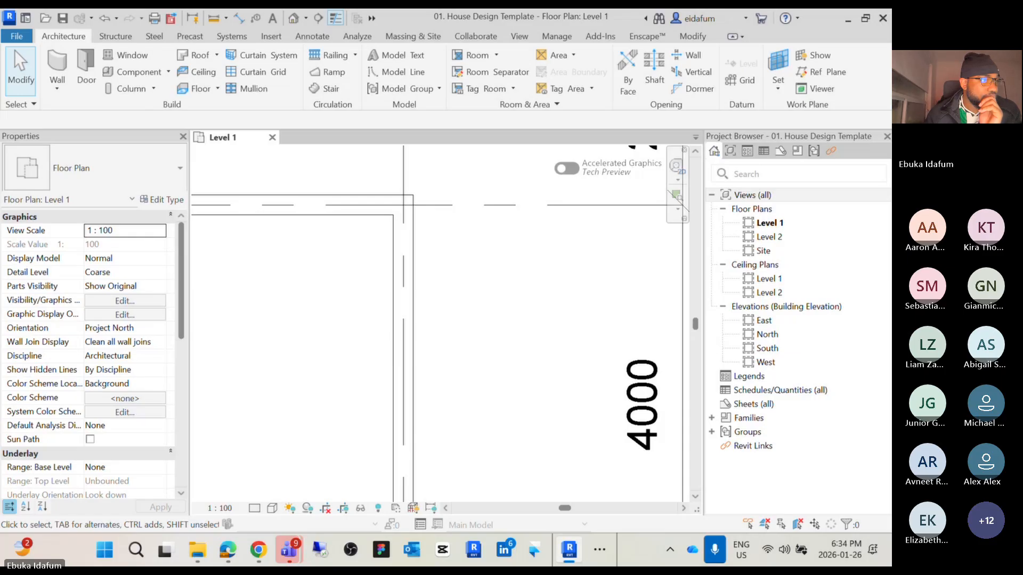
pyautogui.scroll(-8, 590, 347)
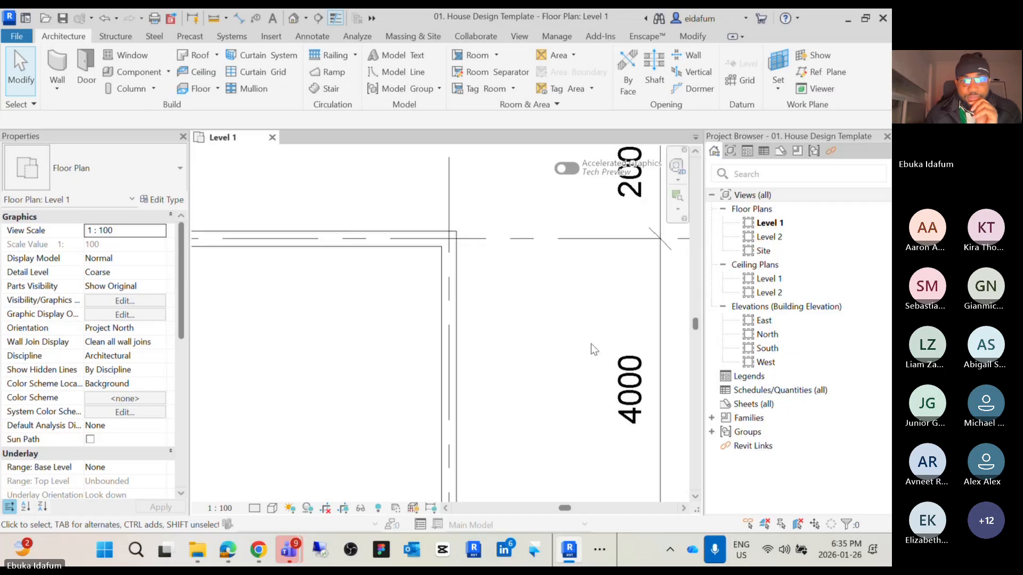
pyautogui.moveTo(603, 353); pyautogui.dragTo(586, 286, button='middle')
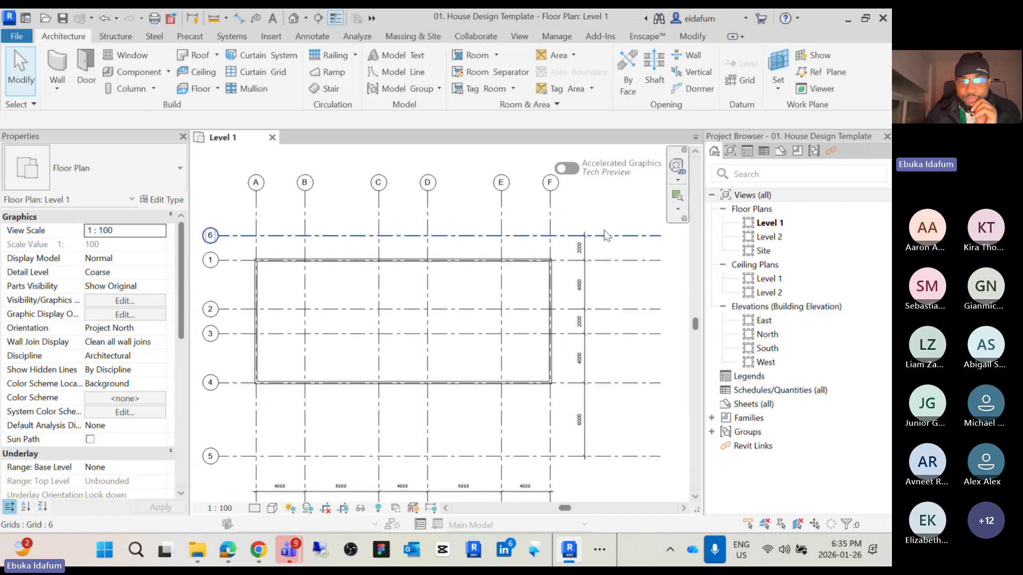
# Select the whole chain of exterior walls in the rectangle and delete it
pyautogui.scroll(-2, 609, 210)
pyautogui.moveTo(620, 221); pyautogui.dragTo(604, 237, button='middle')
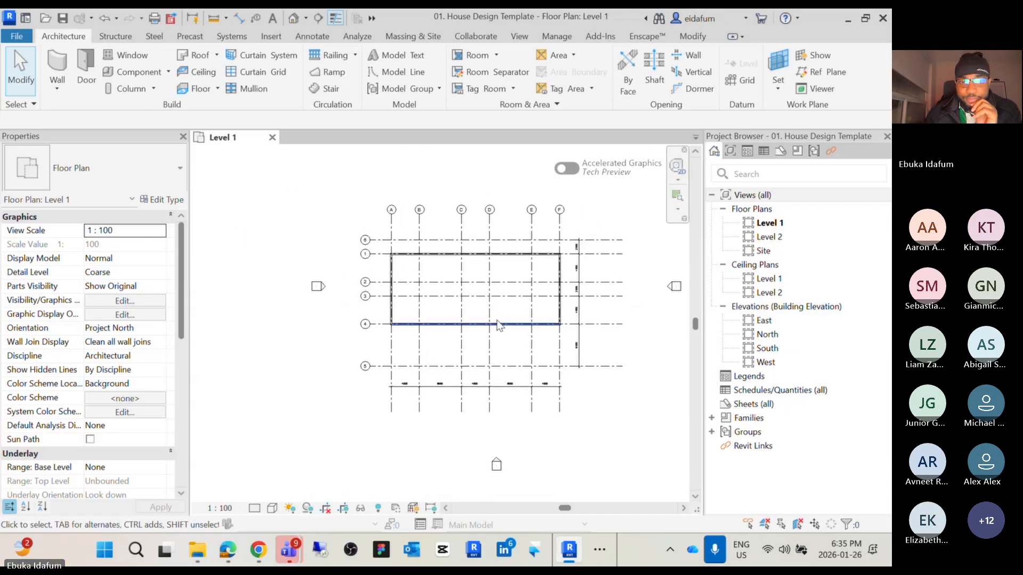
pyautogui.scroll(2, 497, 325)
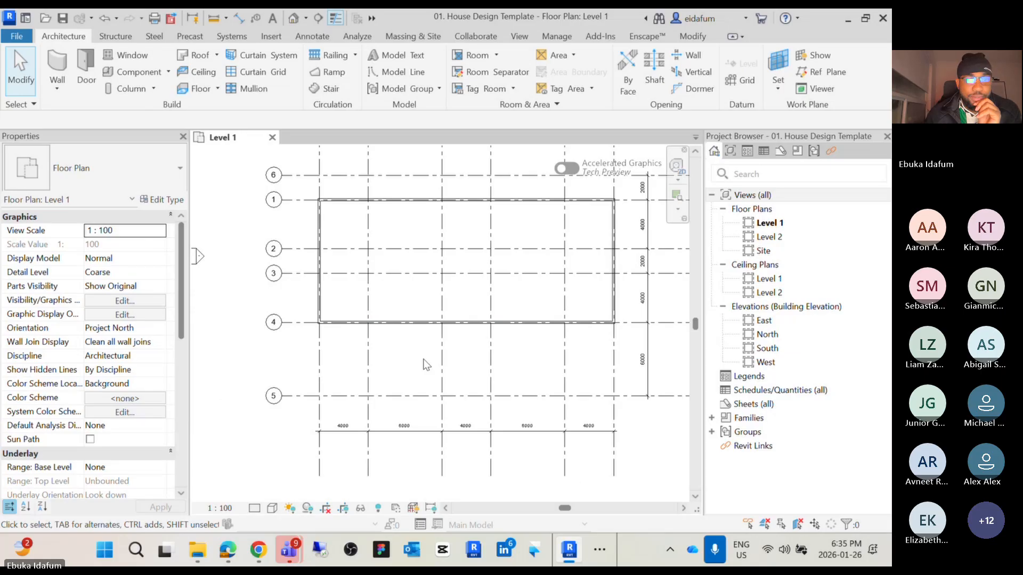
pyautogui.moveTo(426, 365); pyautogui.dragTo(425, 364, button='middle')
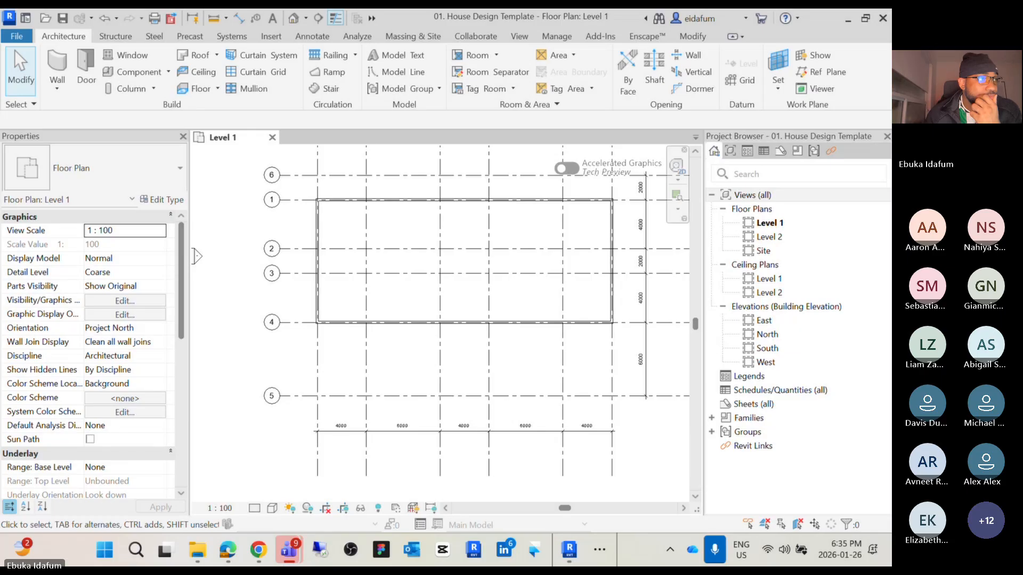
pyautogui.scroll(3, 335, 200)
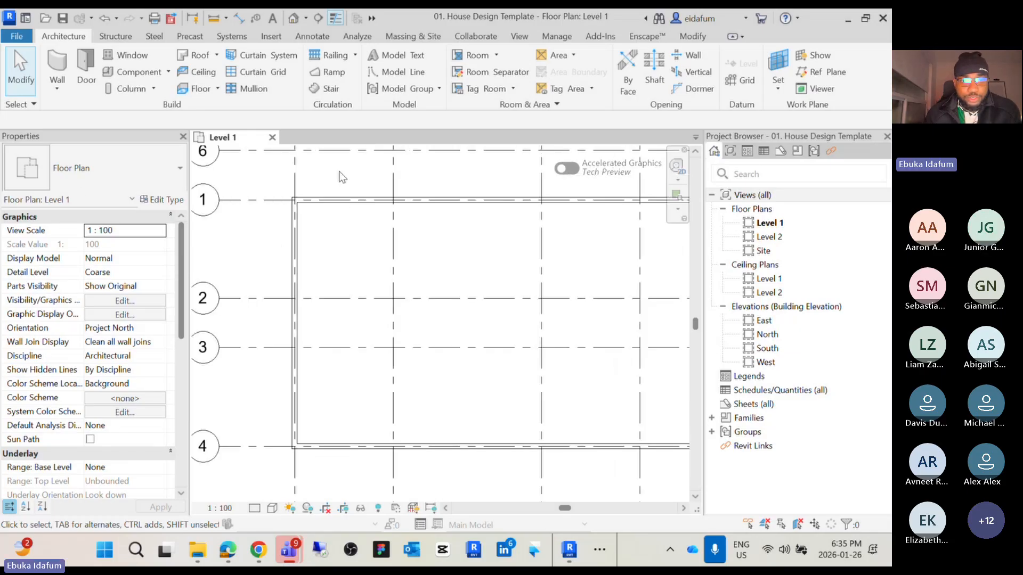
pyautogui.scroll(3, 330, 202)
pyautogui.press('Tab')
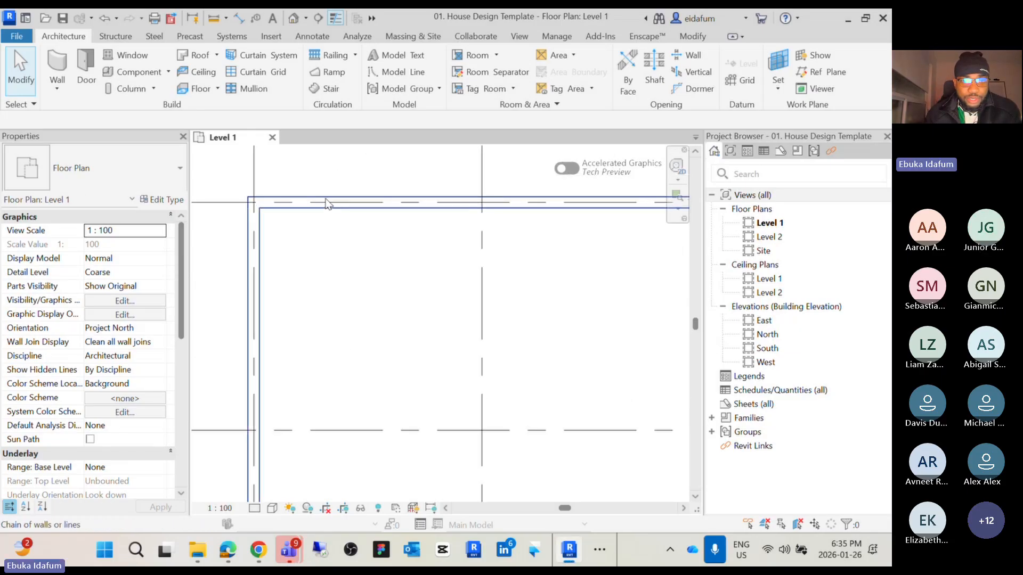
pyautogui.click(327, 203)
pyautogui.press('Delete')
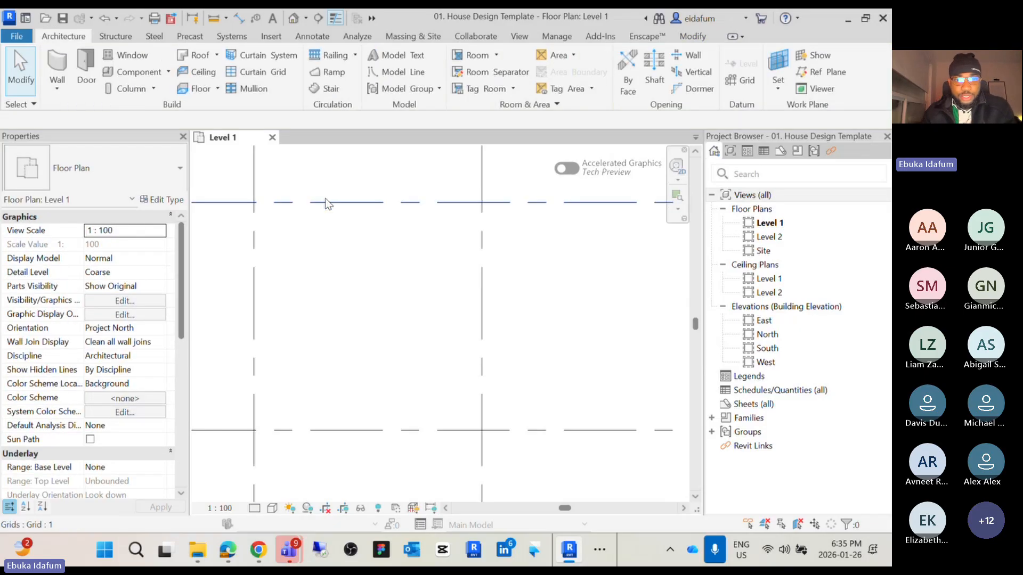
# Redraw the exterior walls as a Generic - 200mm rectangle from the A/1 grid intersection to the F/4 intersection
pyautogui.scroll(-5, 327, 203)
pyautogui.scroll(1, 440, 224)
pyautogui.moveTo(447, 235); pyautogui.dragTo(479, 314, button='middle')
pyautogui.scroll(1, 463, 337)
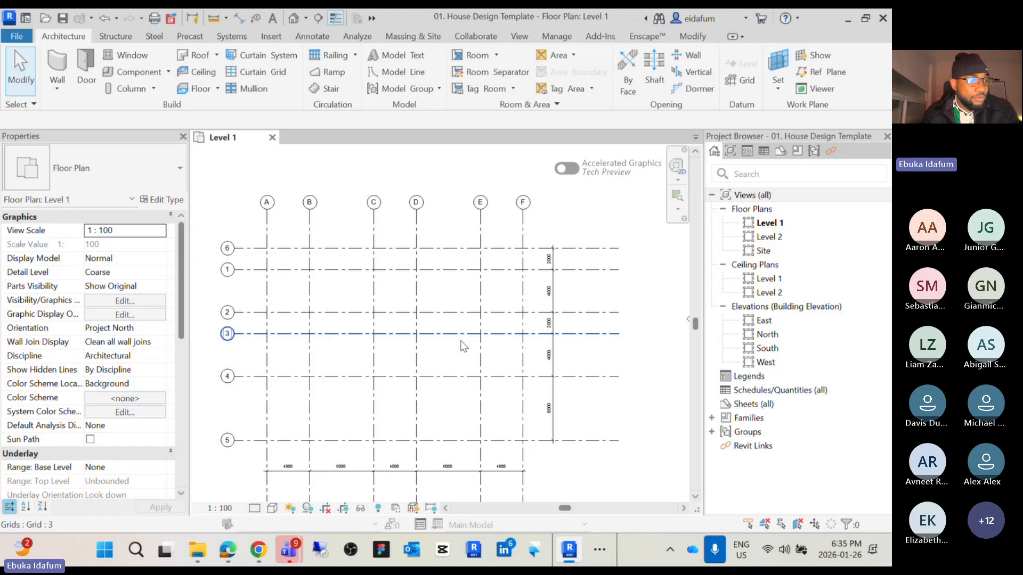
pyautogui.moveTo(464, 346); pyautogui.dragTo(494, 331, button='middle')
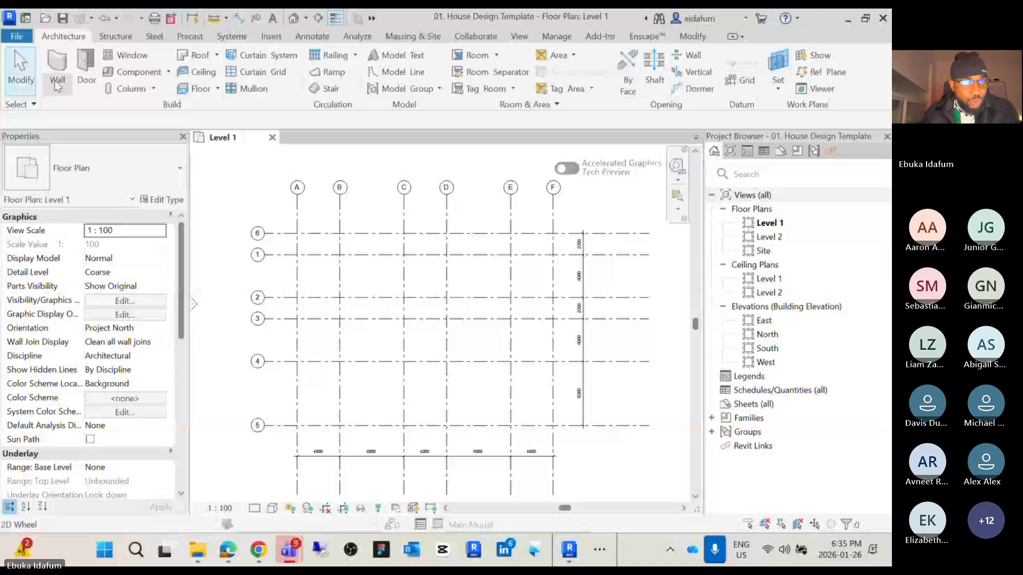
pyautogui.click(58, 65)
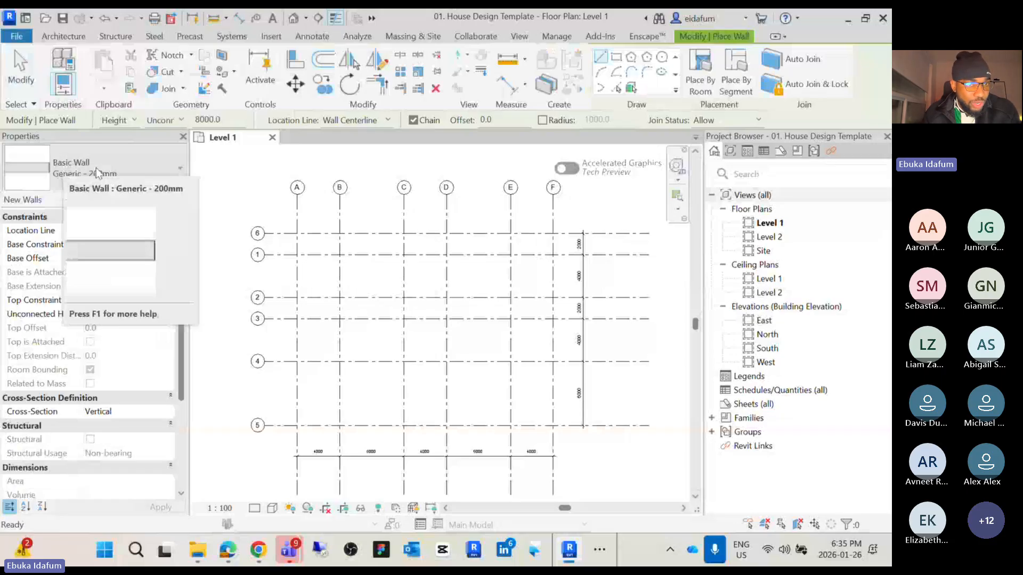
pyautogui.click(117, 171)
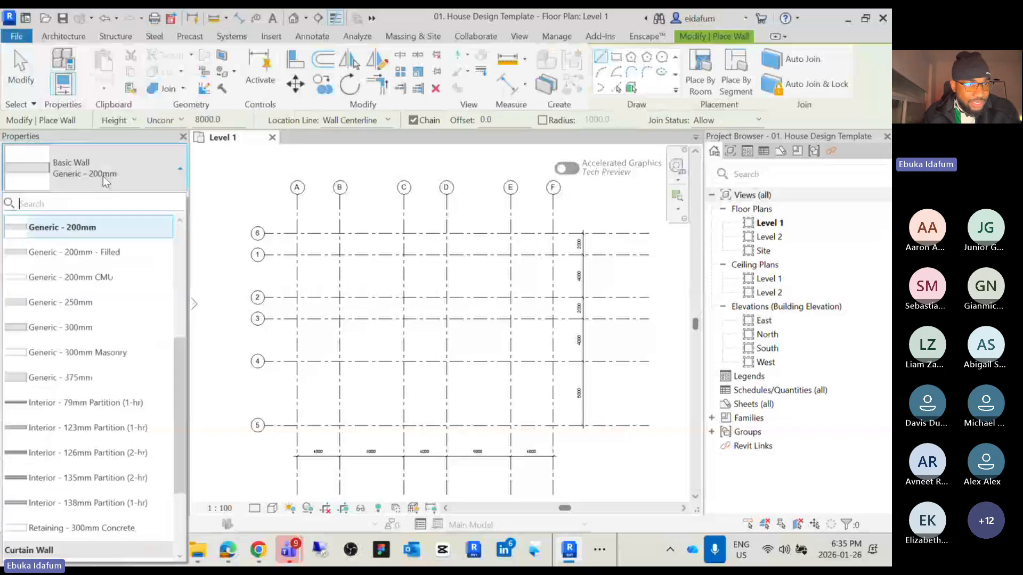
pyautogui.click(98, 327)
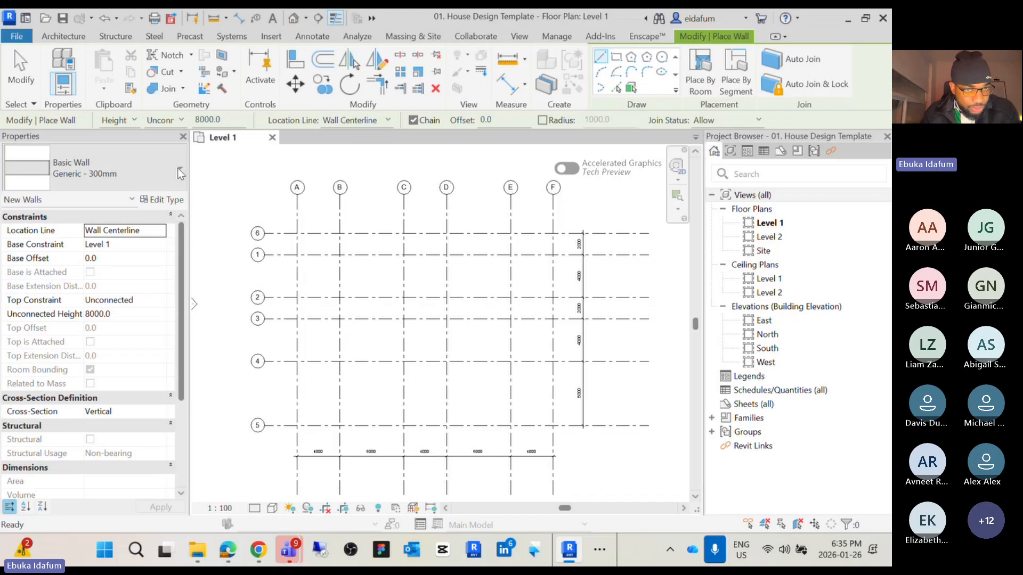
pyautogui.click(178, 170)
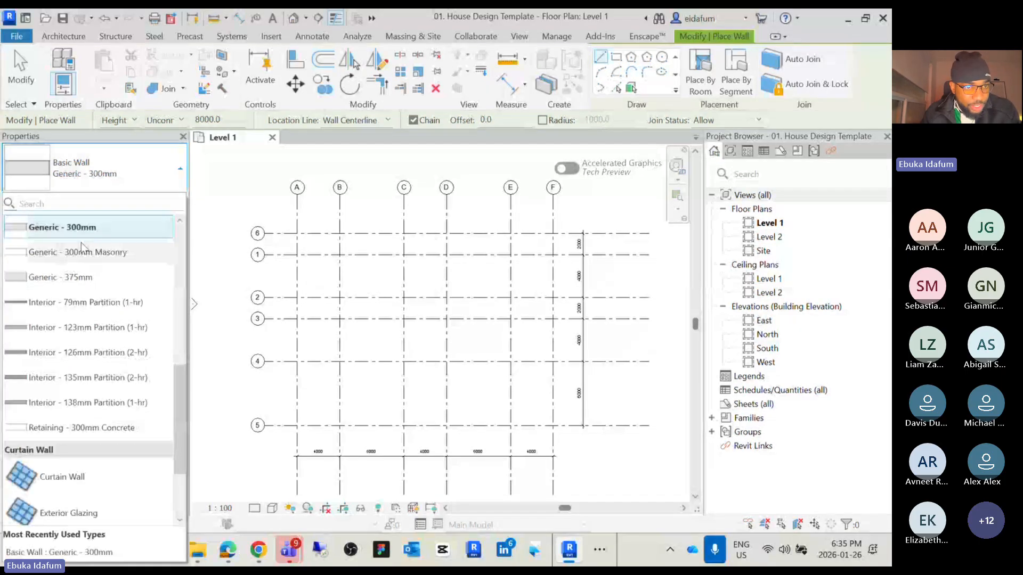
pyautogui.scroll(-2, 88, 263)
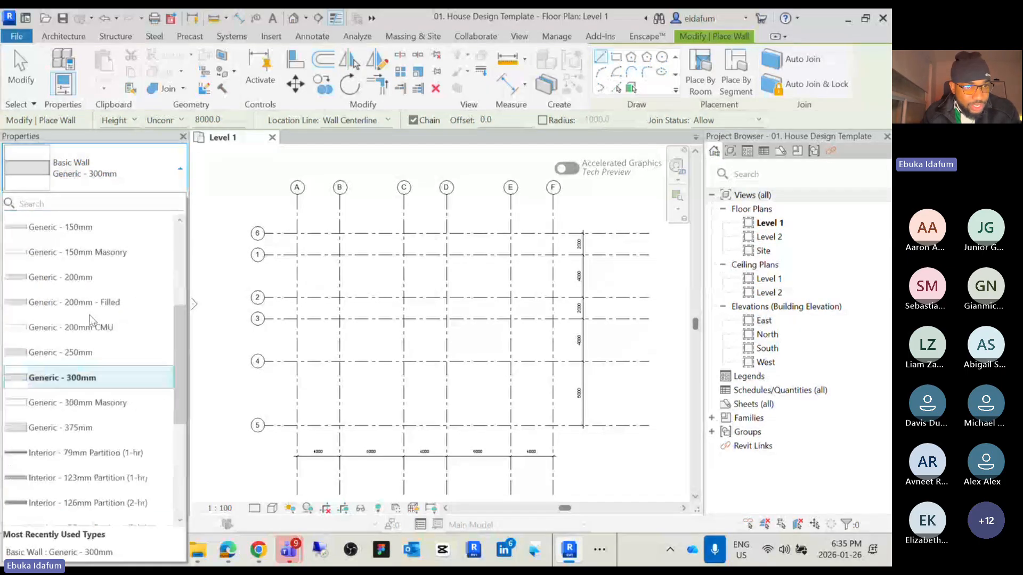
pyautogui.click(92, 278)
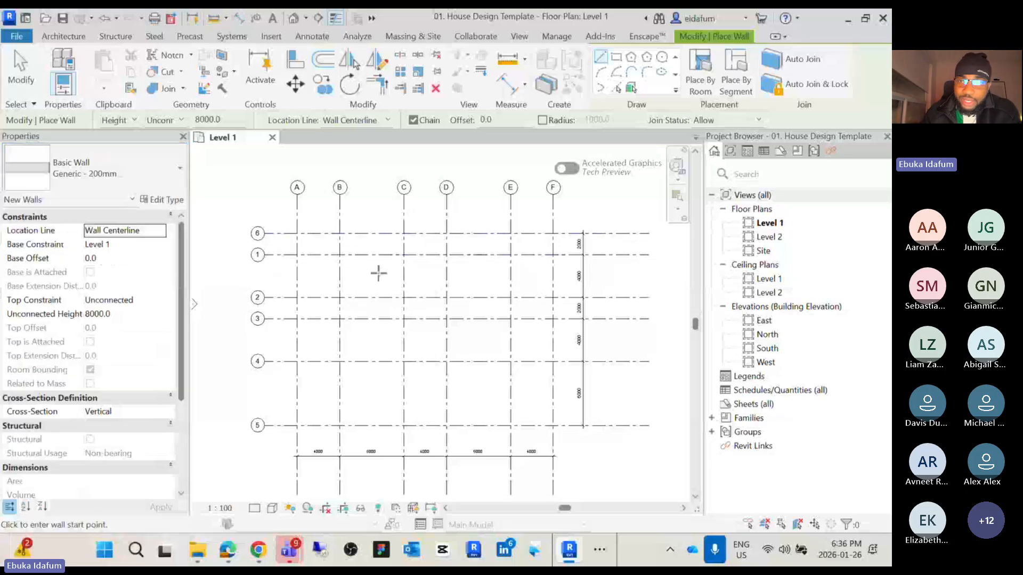
pyautogui.click(616, 58)
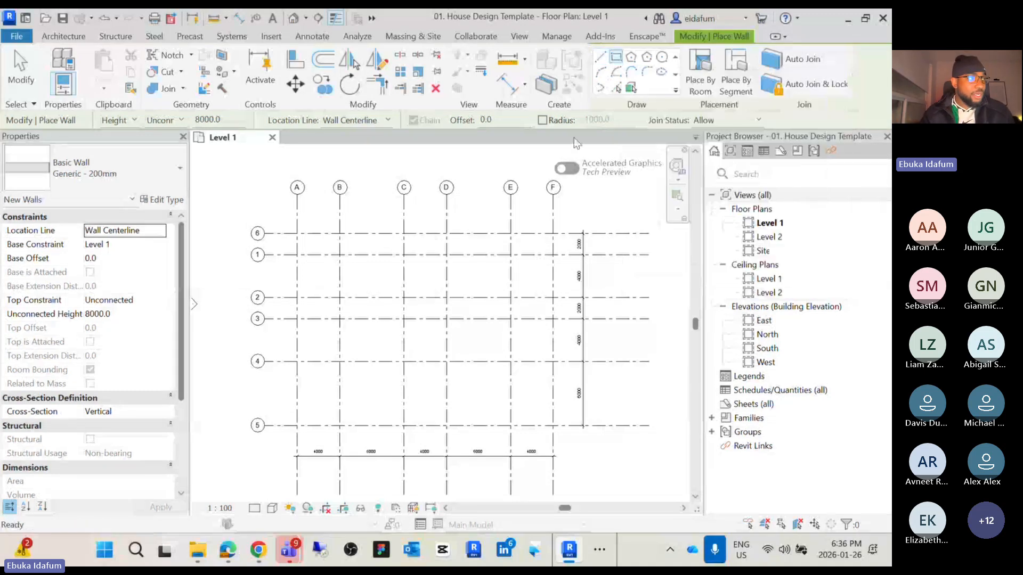
pyautogui.click(296, 255)
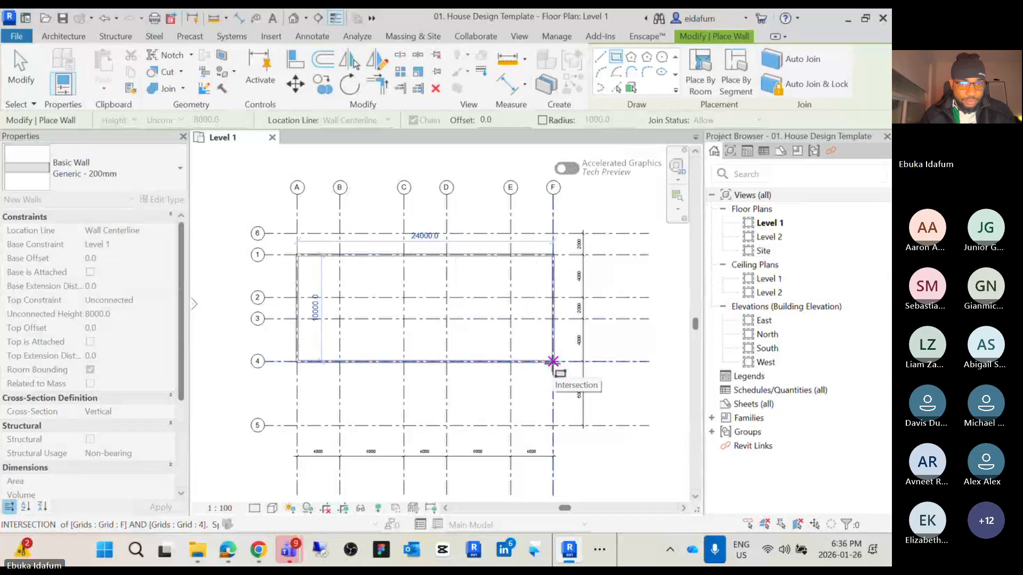
pyautogui.click(553, 361)
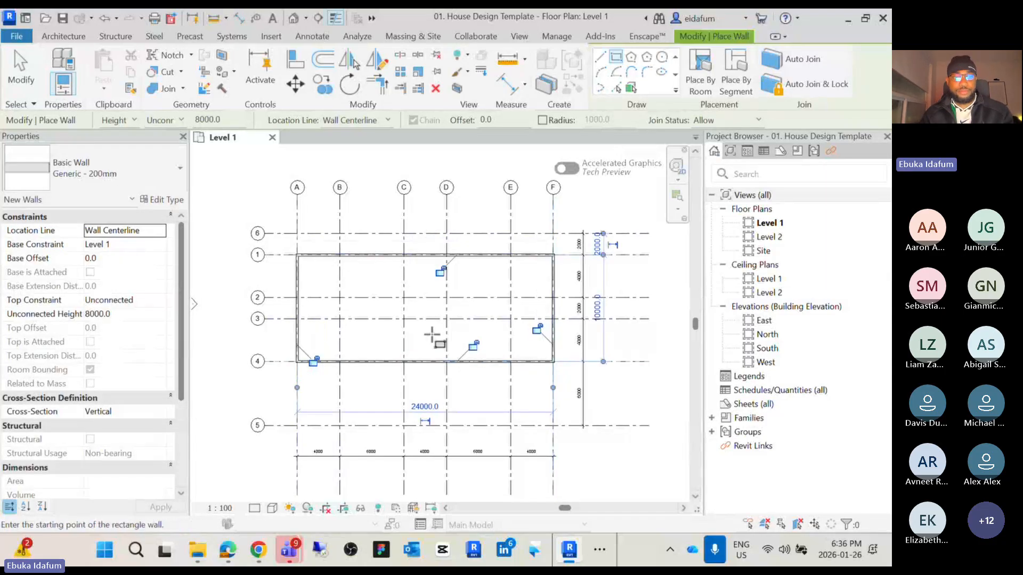
pyautogui.press('Escape')
# Draw Interior - 123mm Partition (1-hr) walls from B/1 down to B/2, then along grid 2 to grid A
pyautogui.scroll(-5, 406, 339)
pyautogui.moveTo(407, 339); pyautogui.dragTo(400, 361, button='middle')
pyautogui.scroll(5, 388, 301)
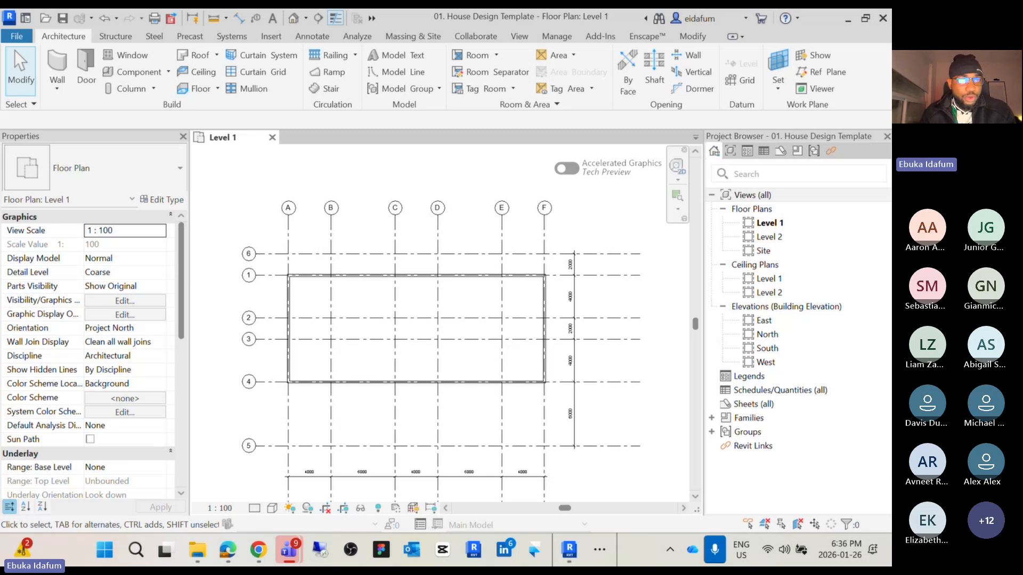
pyautogui.click(58, 63)
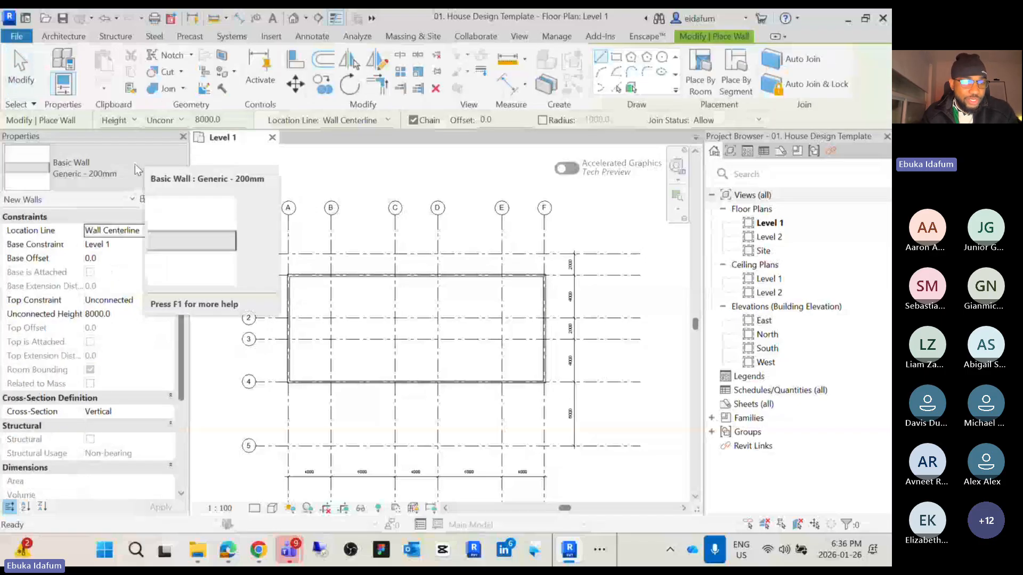
pyautogui.click(135, 164)
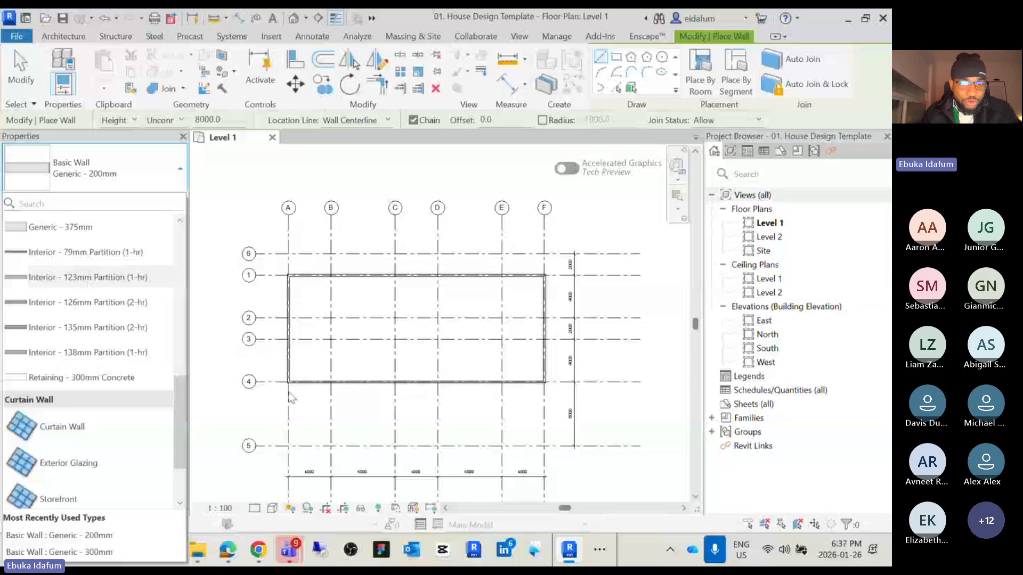
pyautogui.moveTo(65, 281)
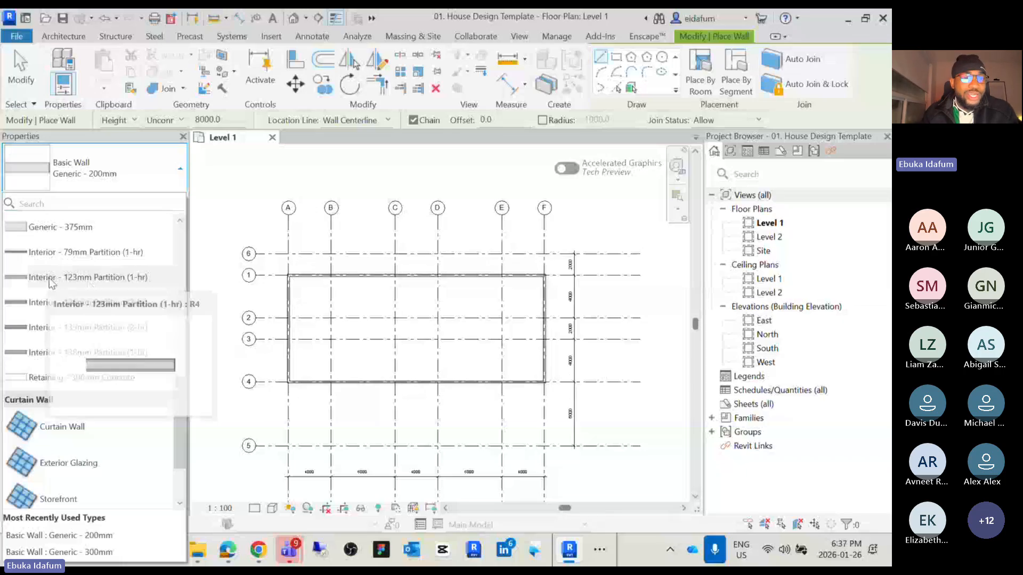
pyautogui.click(77, 277)
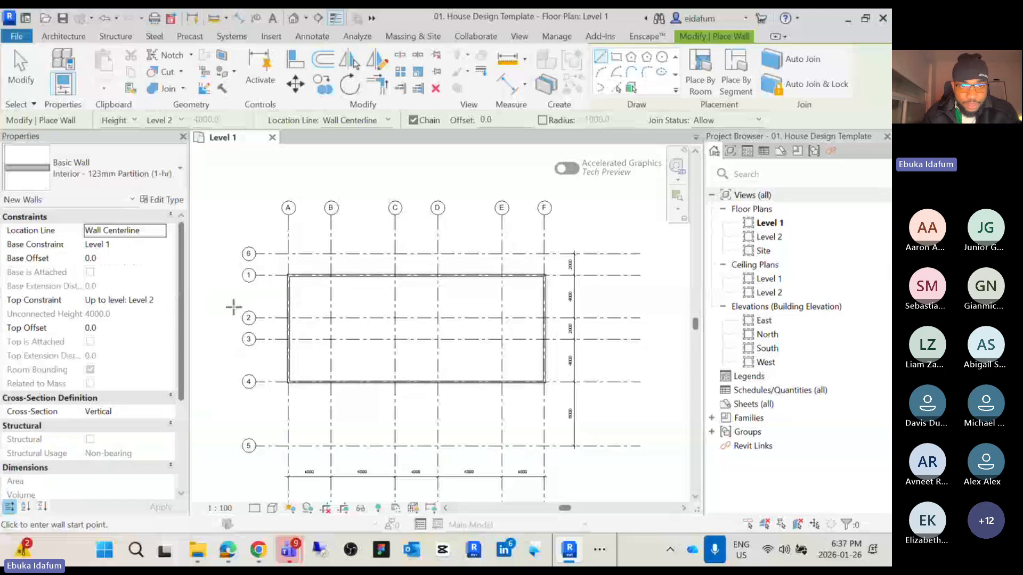
pyautogui.scroll(2, 319, 285)
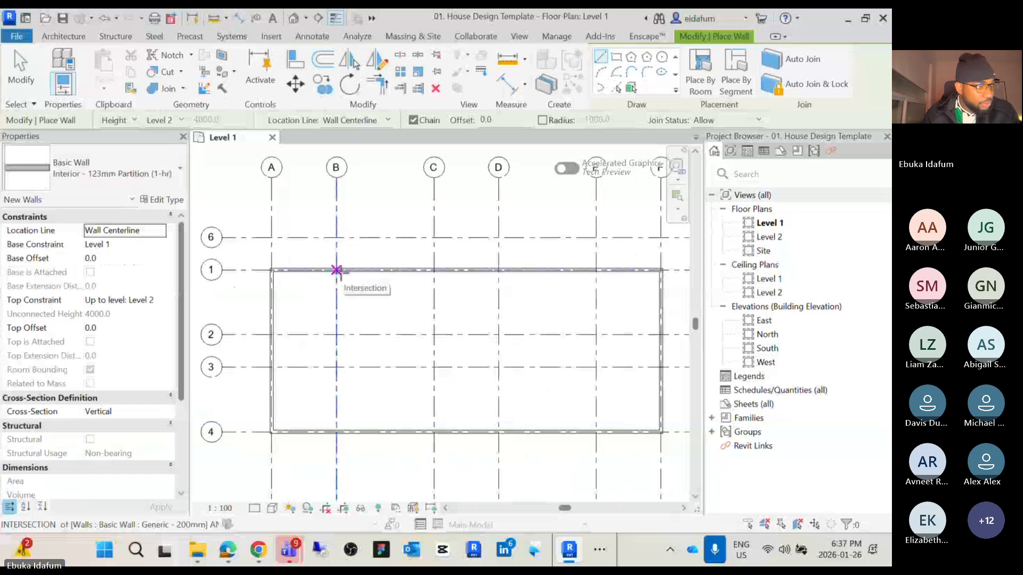
pyautogui.click(337, 270)
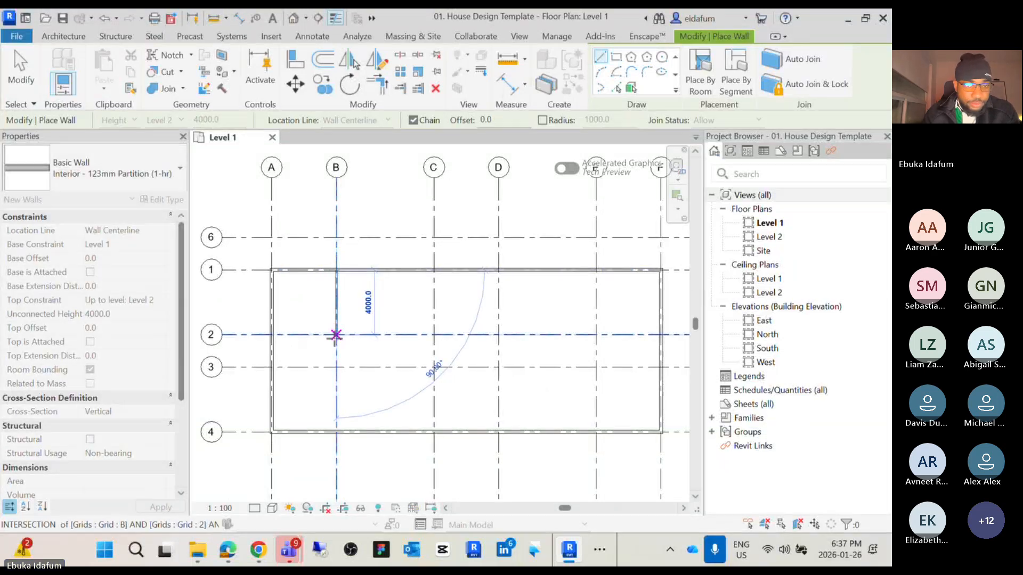
pyautogui.click(337, 334)
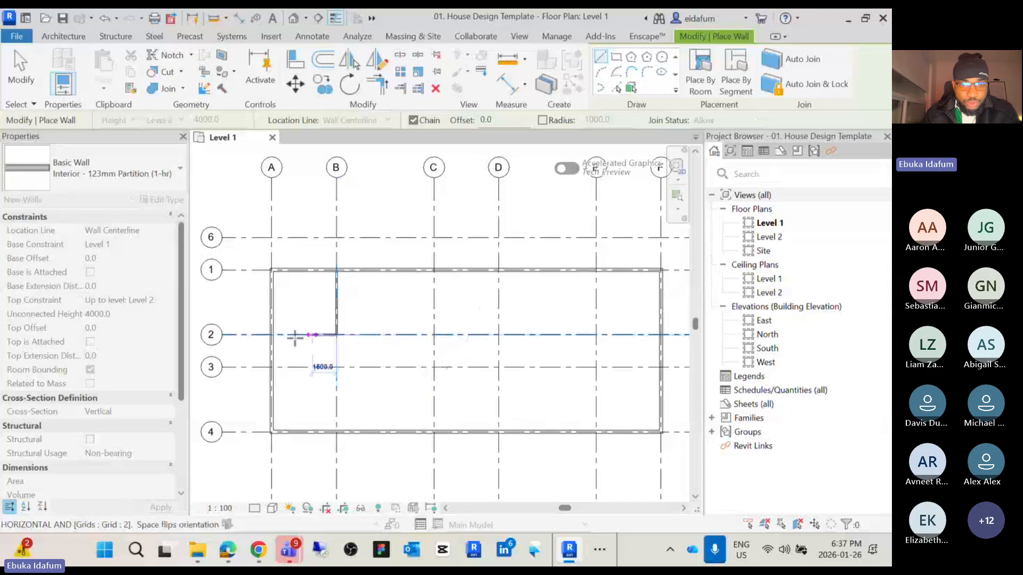
pyautogui.click(271, 335)
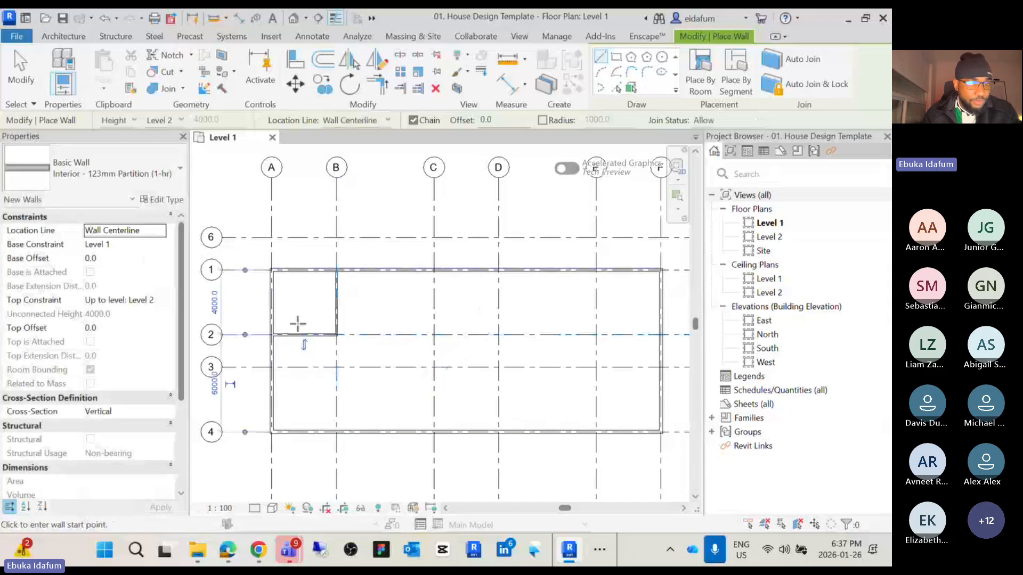
# Draw a partition wall from the E/1 intersection down to E/2, then along grid 2 to grid F
pyautogui.scroll(-2, 312, 341)
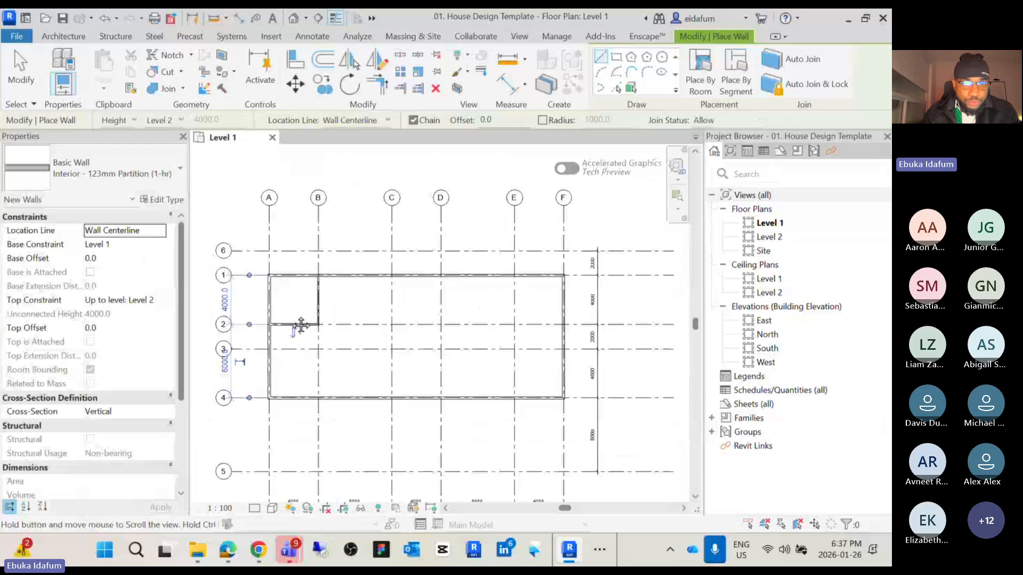
pyautogui.scroll(1, 382, 286)
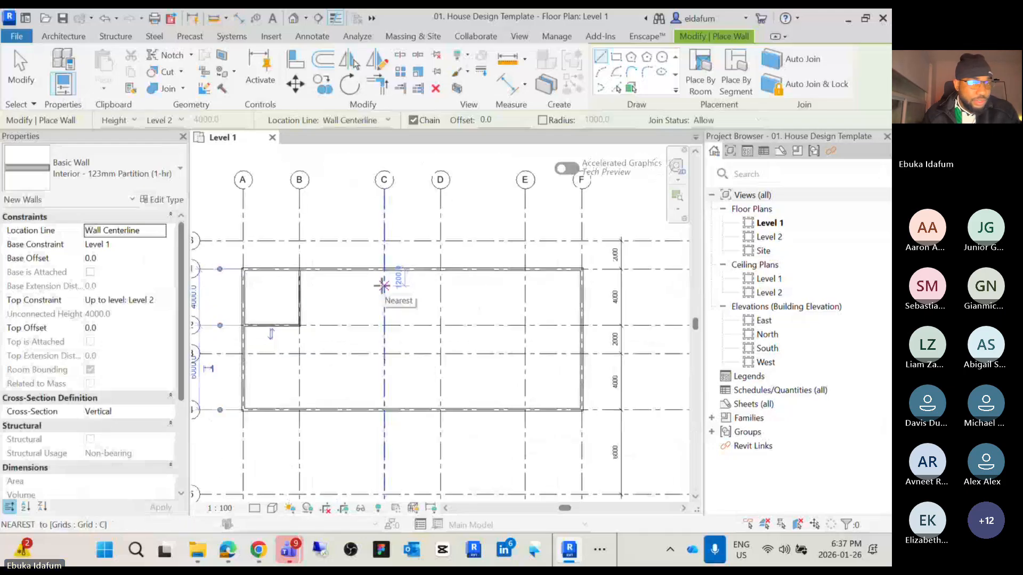
pyautogui.scroll(-2, 380, 279)
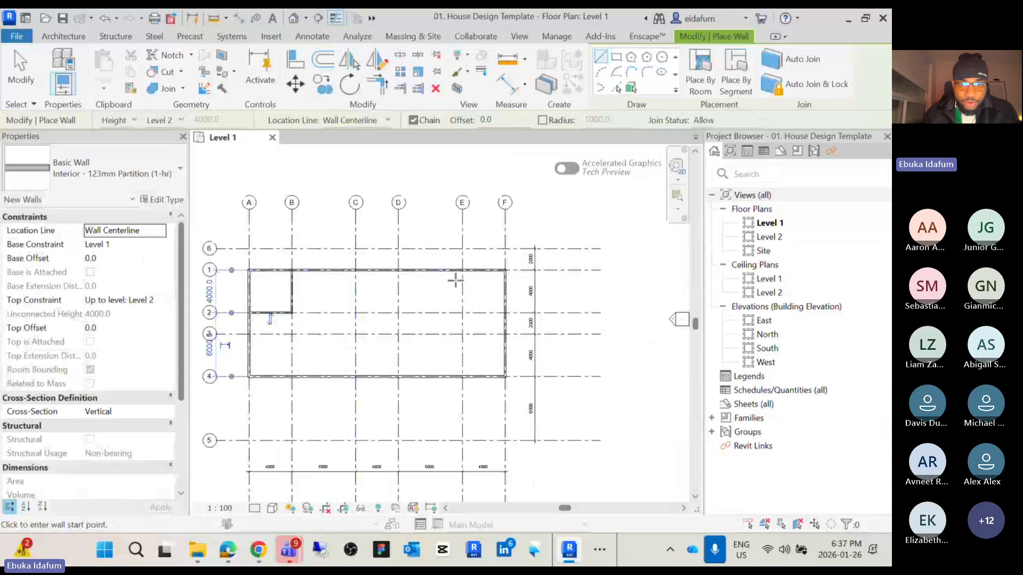
pyautogui.scroll(1, 458, 275)
pyautogui.moveTo(473, 289); pyautogui.dragTo(516, 272, button='middle')
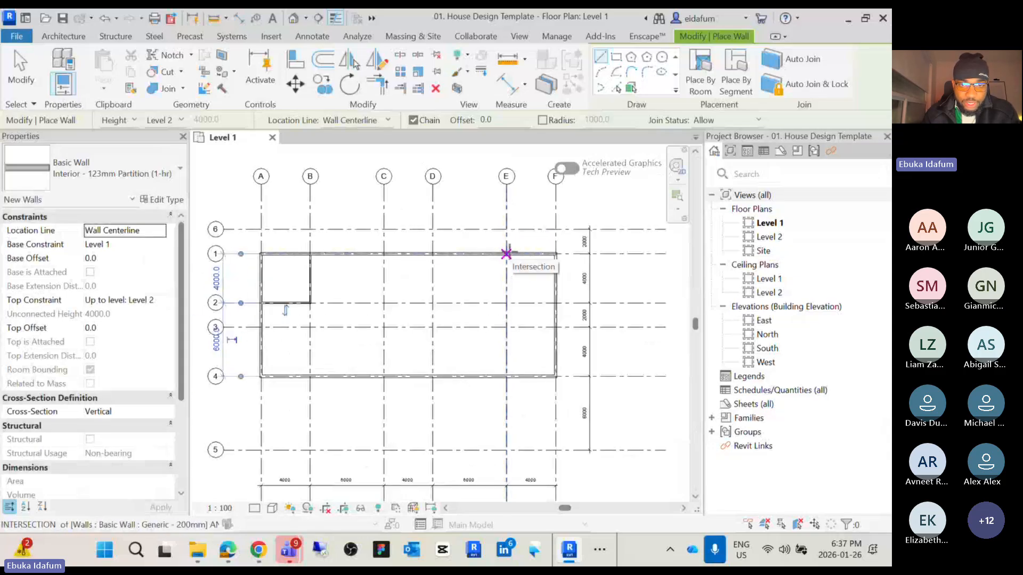
pyautogui.click(506, 255)
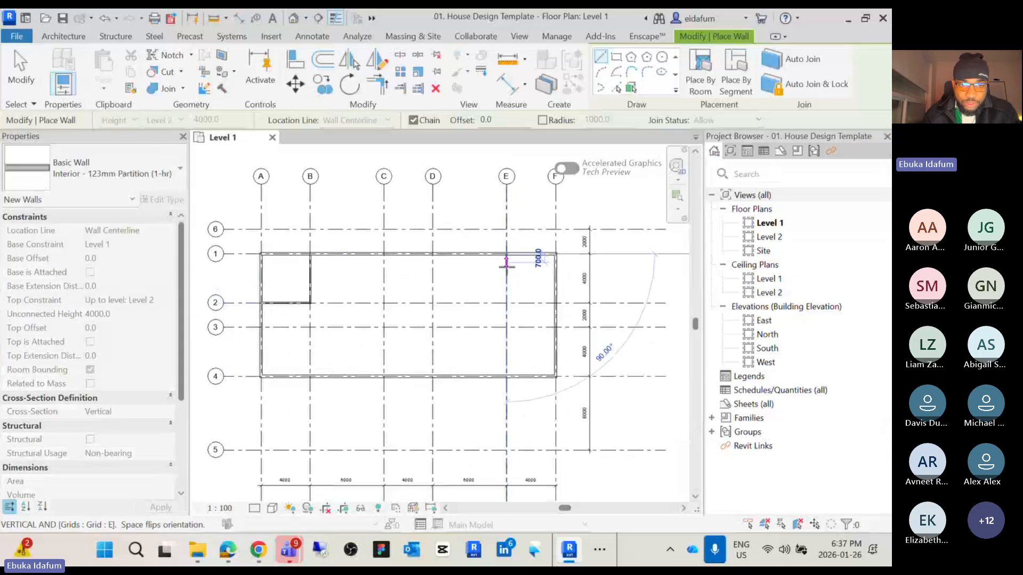
pyautogui.click(506, 303)
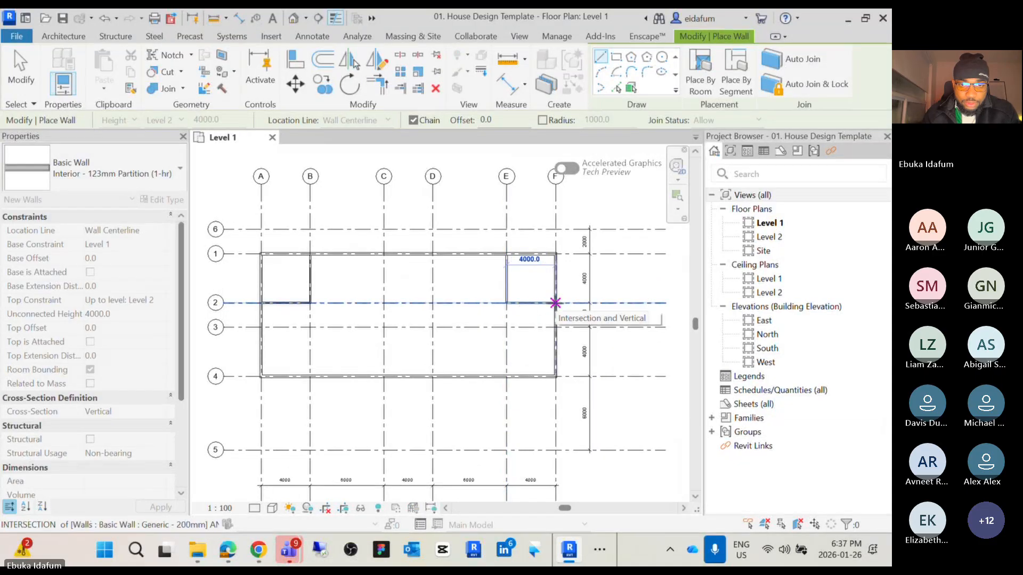
pyautogui.click(555, 303)
pyautogui.press('Escape')
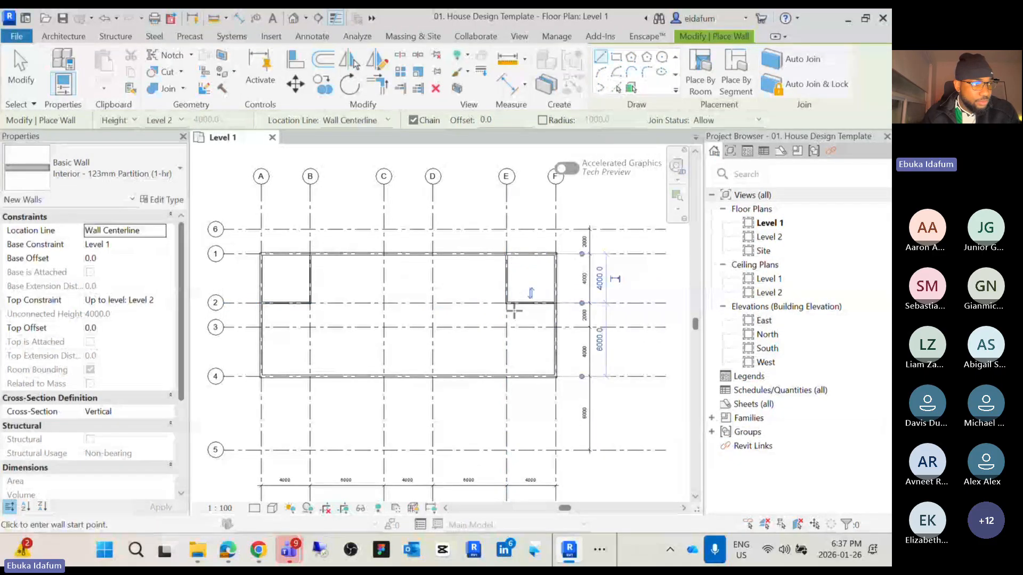
# Draw a partition wall from the F/3 grid intersection along grid 3 to grid E, then down to E/4
pyautogui.scroll(-1, 515, 311)
pyautogui.scroll(3, 515, 311)
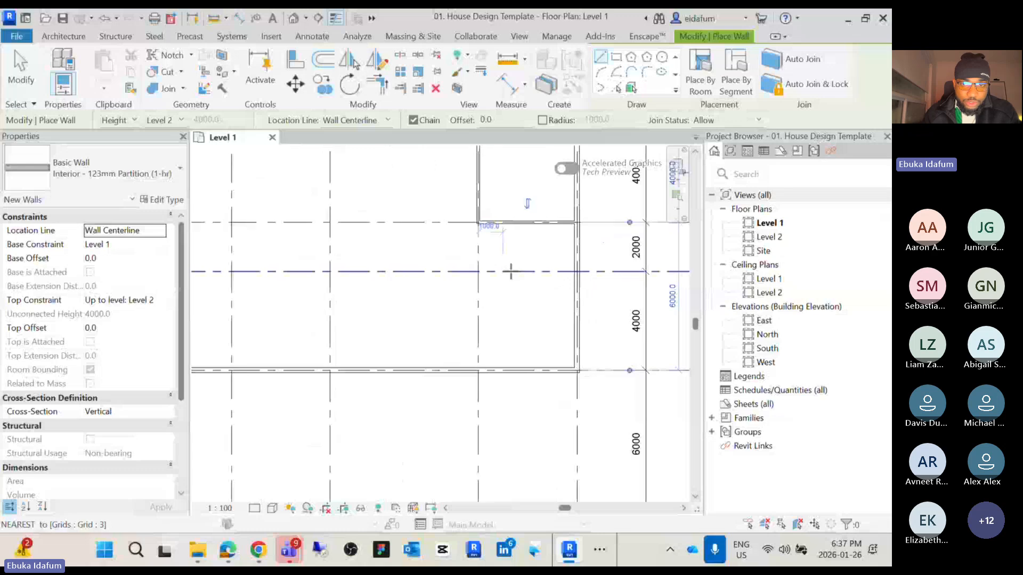
pyautogui.click(560, 271)
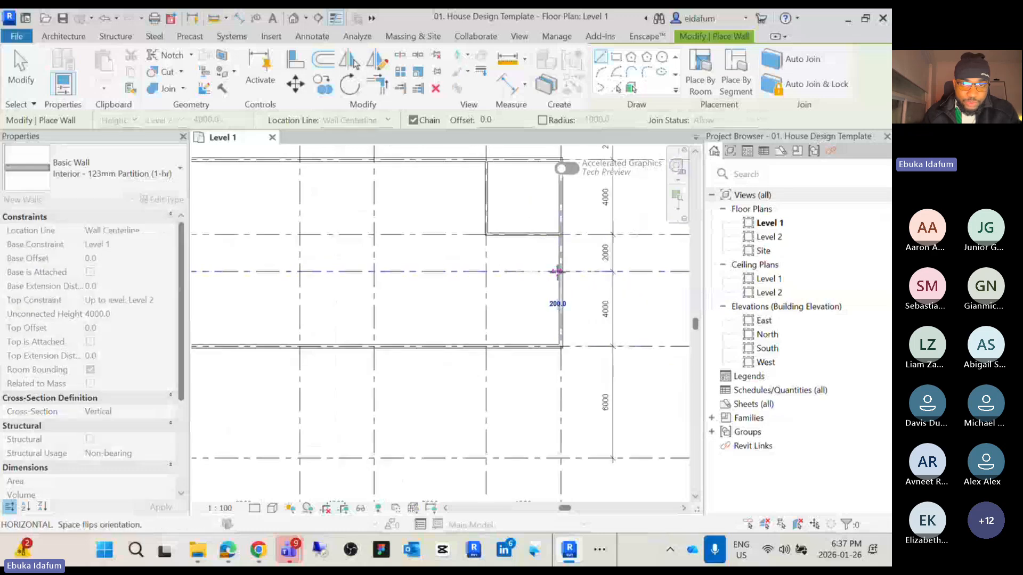
pyautogui.click(486, 271)
pyautogui.click(486, 344)
pyautogui.press('Escape')
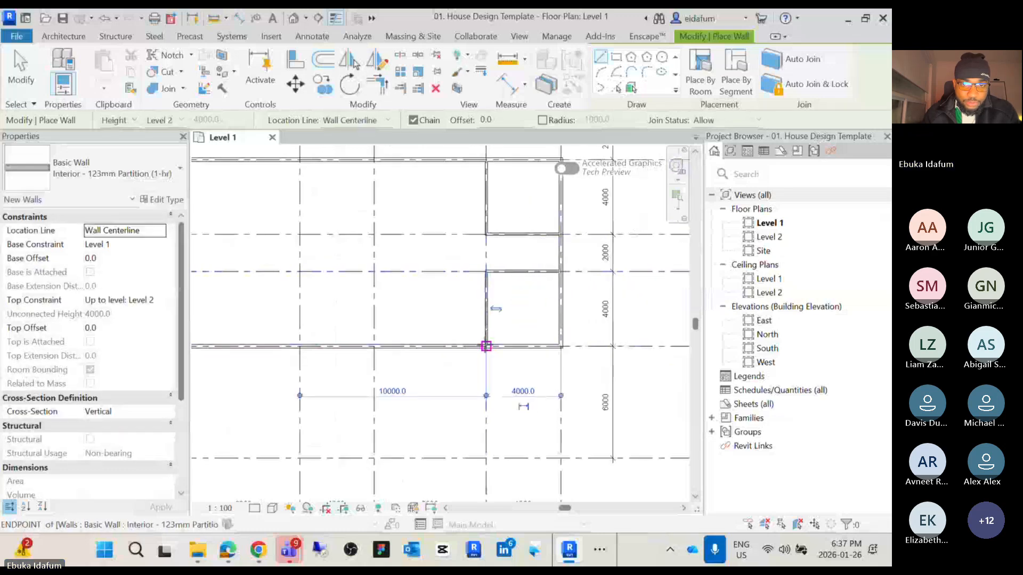
# Draw a partition wall from D/4 up to D/3, along grid 3 to grid C, then down to C/4
pyautogui.scroll(-2, 493, 356)
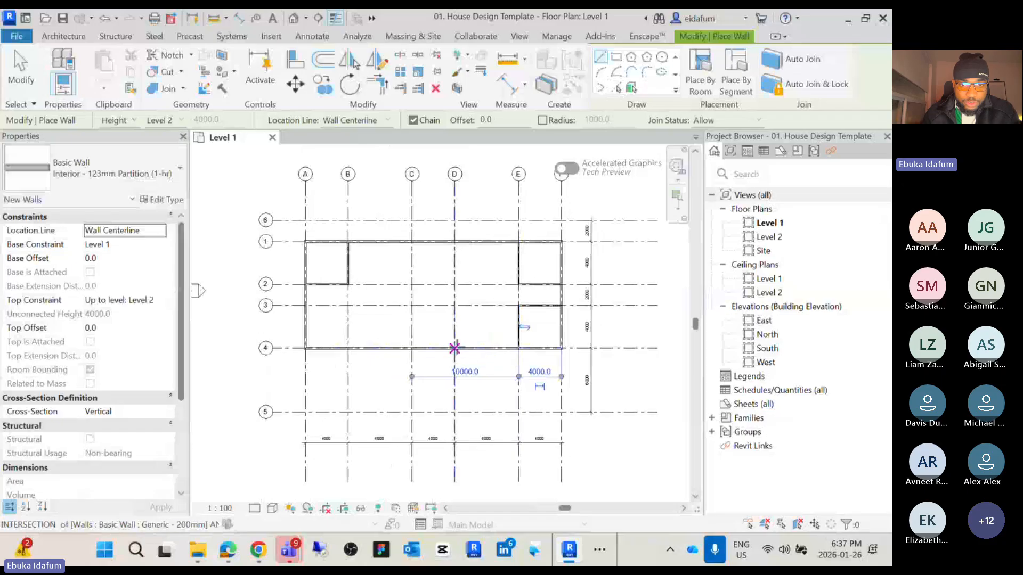
pyautogui.click(455, 348)
pyautogui.click(455, 305)
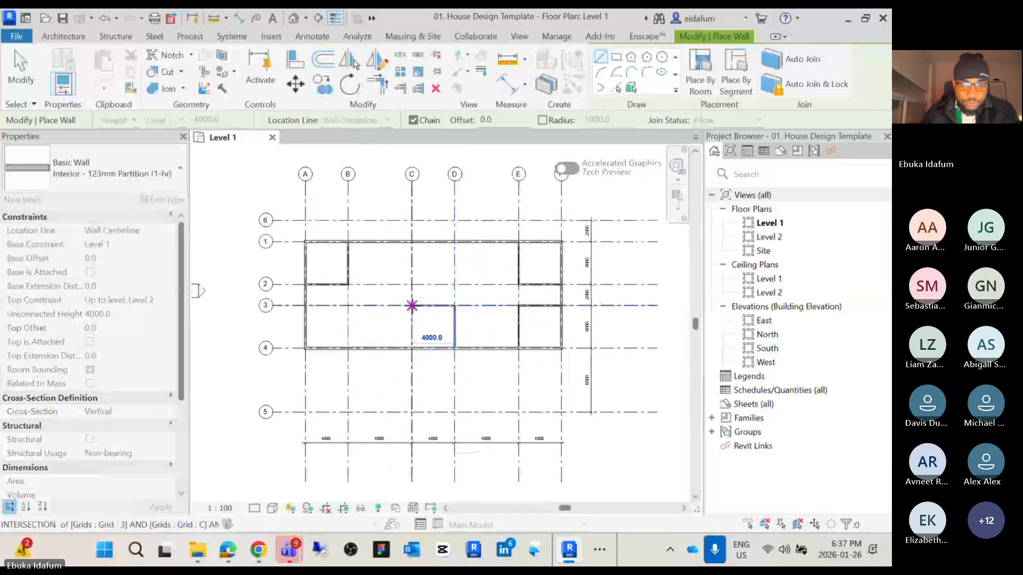
pyautogui.click(412, 306)
pyautogui.click(412, 348)
pyautogui.press('Escape')
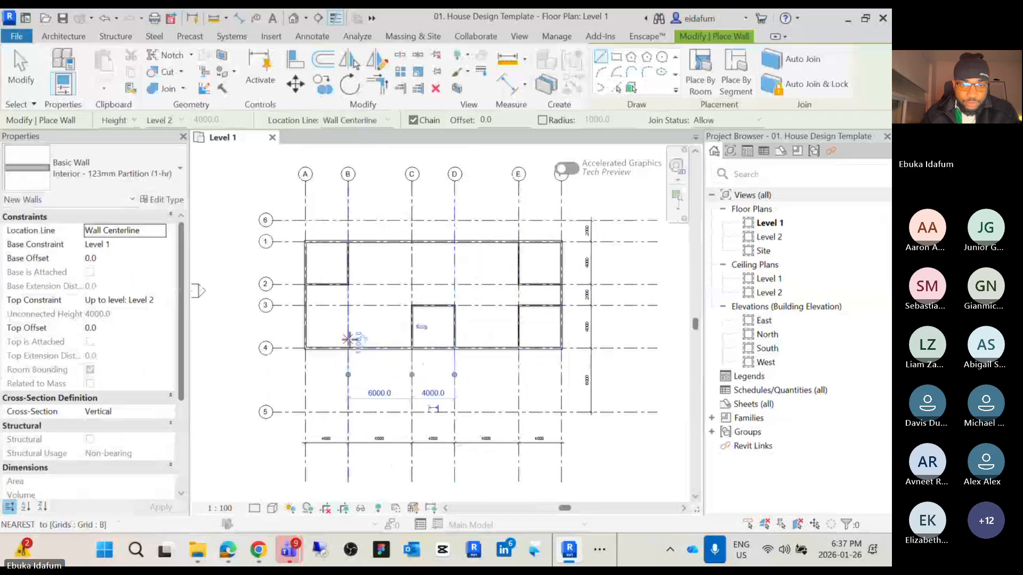
# Draw a partition wall along grid 3 from grid B to grid A
pyautogui.click(348, 306)
pyautogui.click(305, 305)
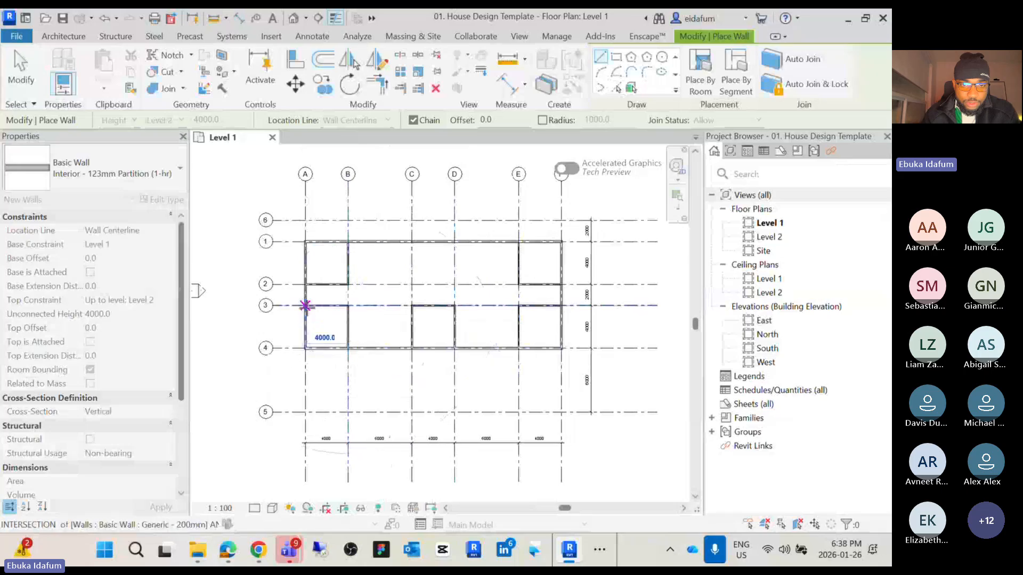
pyautogui.press('Escape')
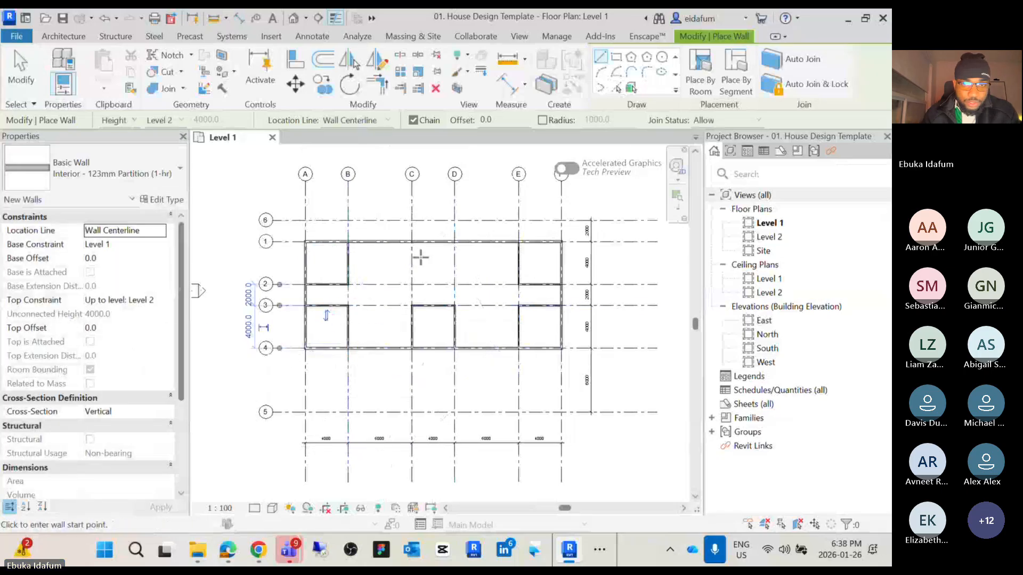
# Draw a partition wall from C/1 down to C/2, along grid 2 to grid D, then up to D/1
pyautogui.scroll(2, 421, 258)
pyautogui.click(407, 234)
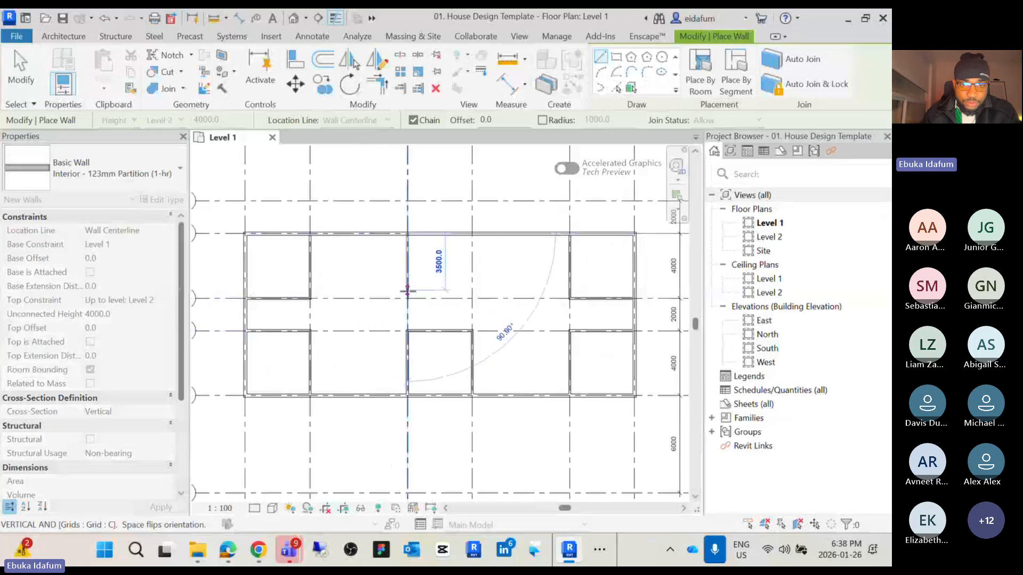
pyautogui.click(407, 298)
pyautogui.click(472, 299)
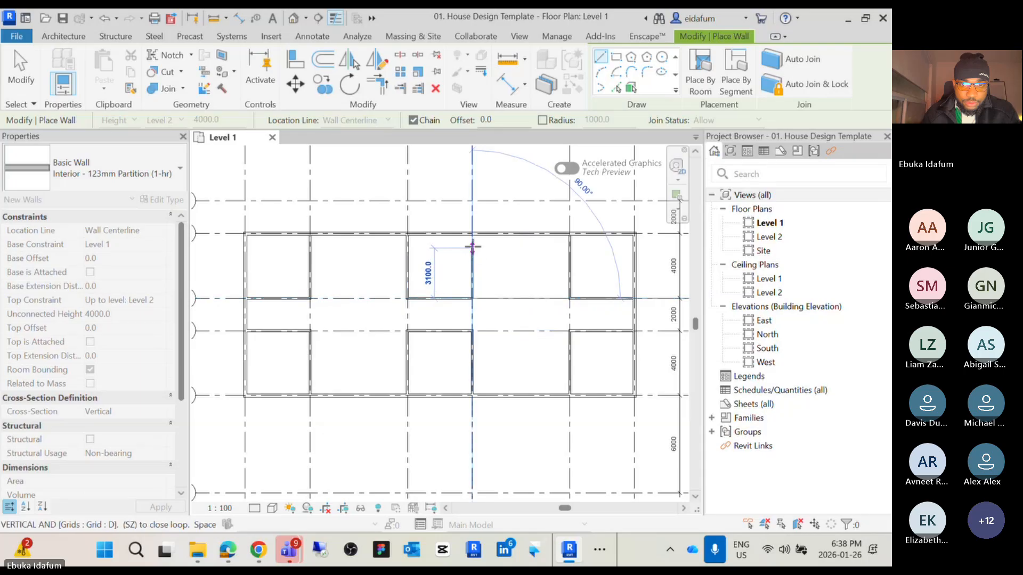
pyautogui.click(473, 235)
pyautogui.press('Escape')
# Exit the wall tool and check the type of the partition wall on grid 2 between E and F, keeping Interior - 123mm Partition (1-hr)
pyautogui.scroll(-2, 472, 235)
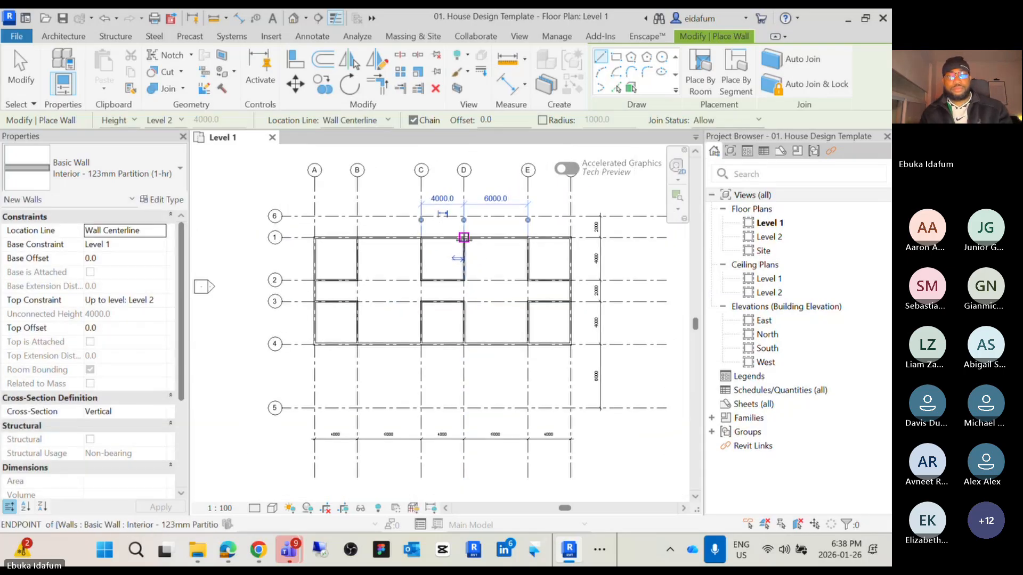
pyautogui.press('Escape')
pyautogui.scroll(1, 560, 261)
pyautogui.scroll(2, 530, 276)
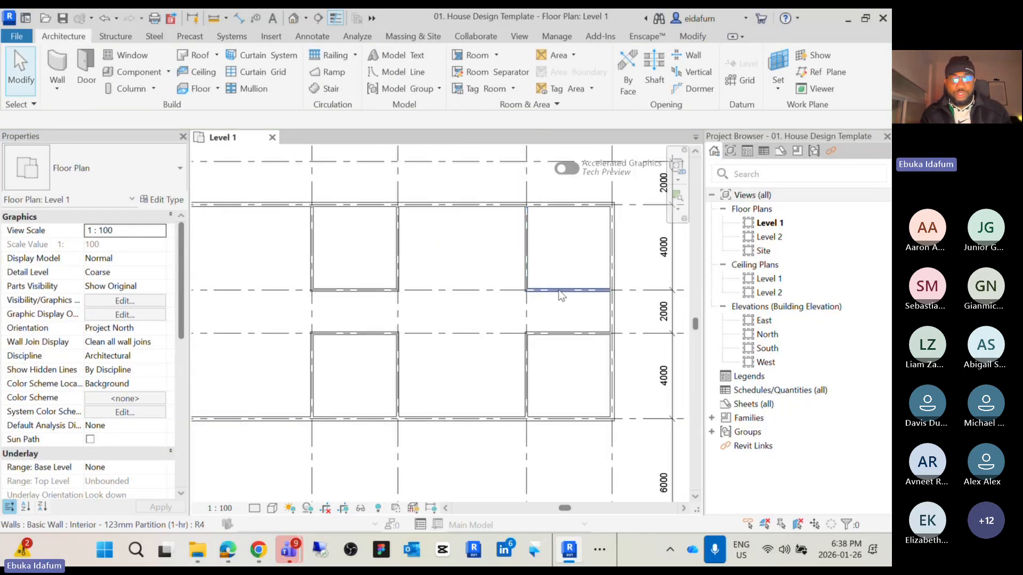
pyautogui.click(557, 290)
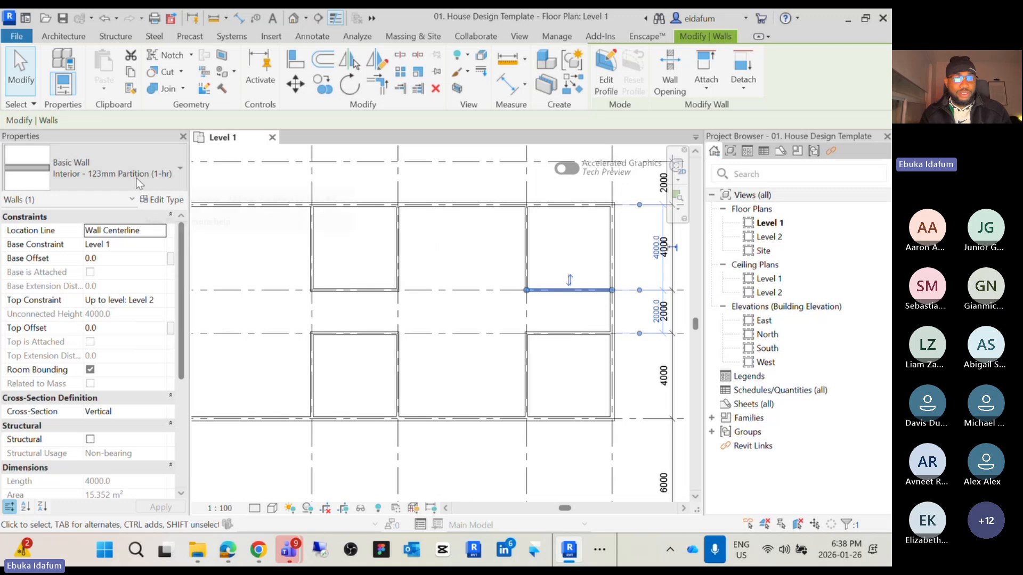
pyautogui.click(176, 186)
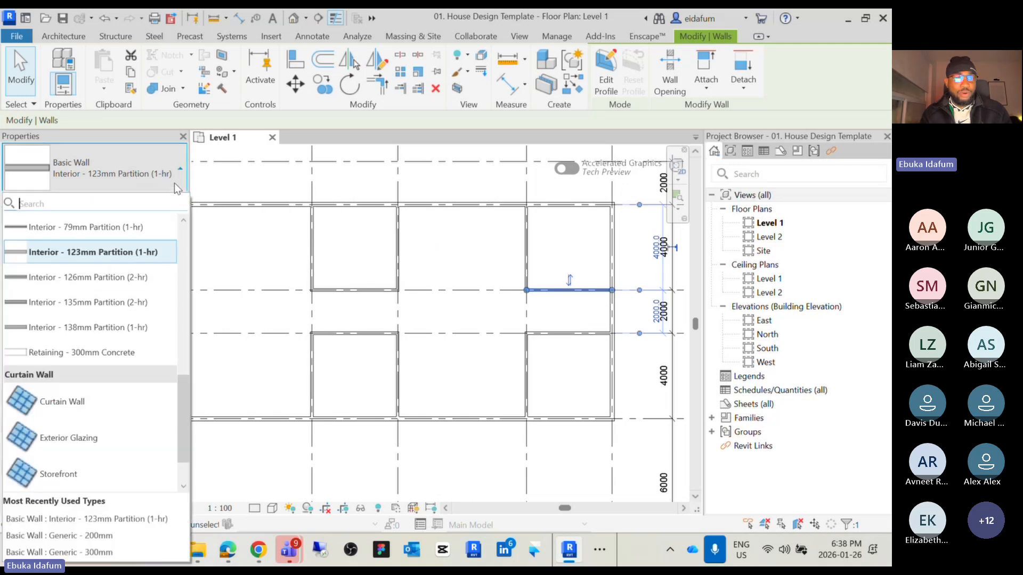
pyautogui.click(142, 251)
pyautogui.click(422, 235)
pyautogui.scroll(-5, 422, 235)
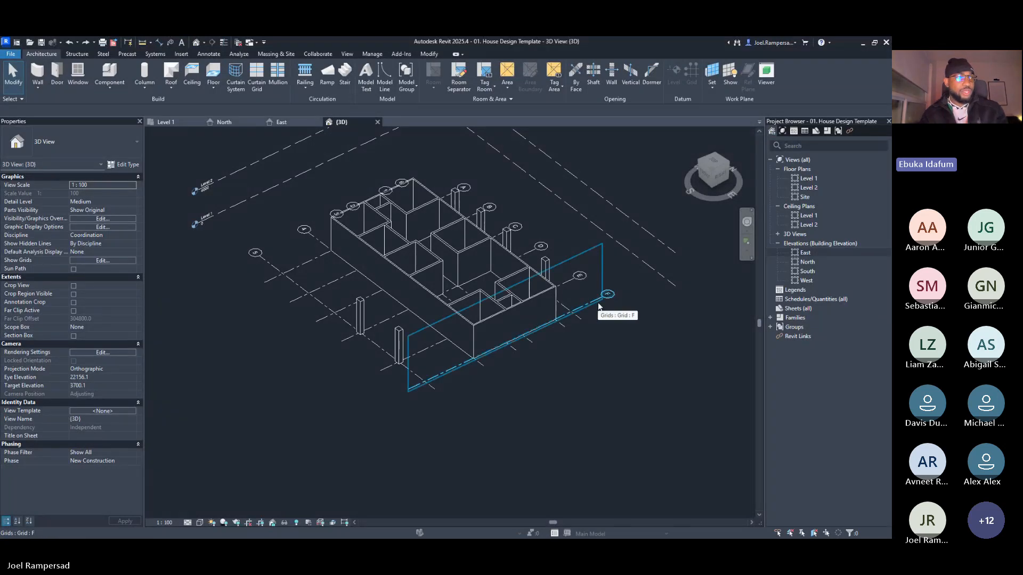
# Orbit the shared 3D model and select its columns and walls to examine them
pyautogui.moveTo(647, 340); pyautogui.dragTo(372, 322, button='middle')
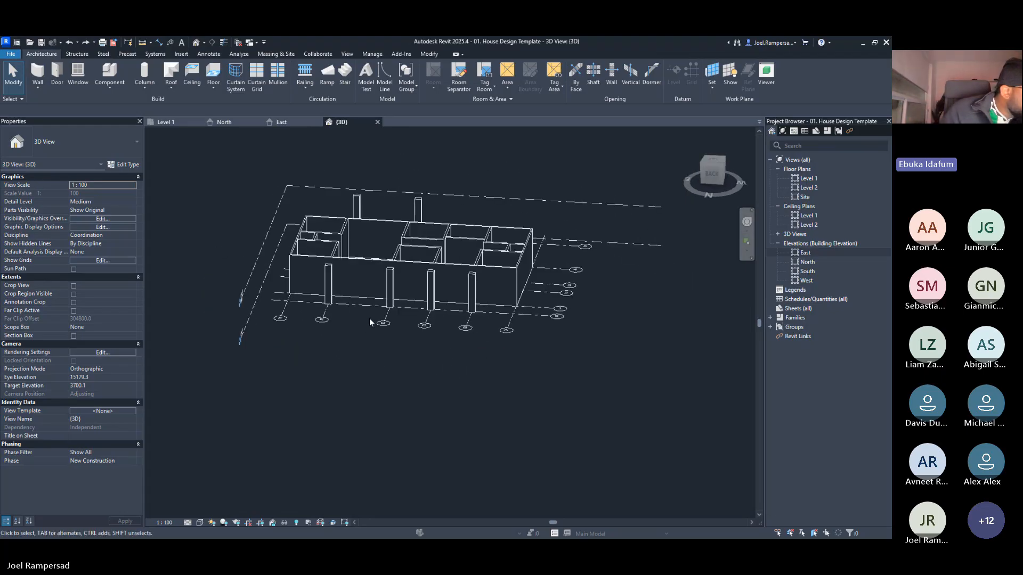
pyautogui.keyDown('shift'); pyautogui.moveTo(561, 367); pyautogui.dragTo(483, 302, button='middle'); pyautogui.keyUp('shift')
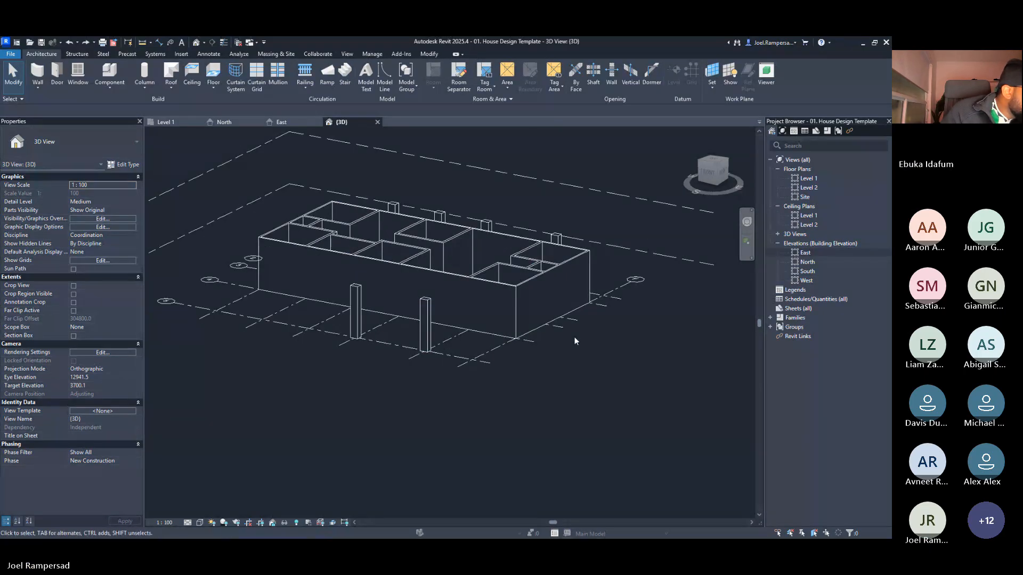
pyautogui.click(426, 312)
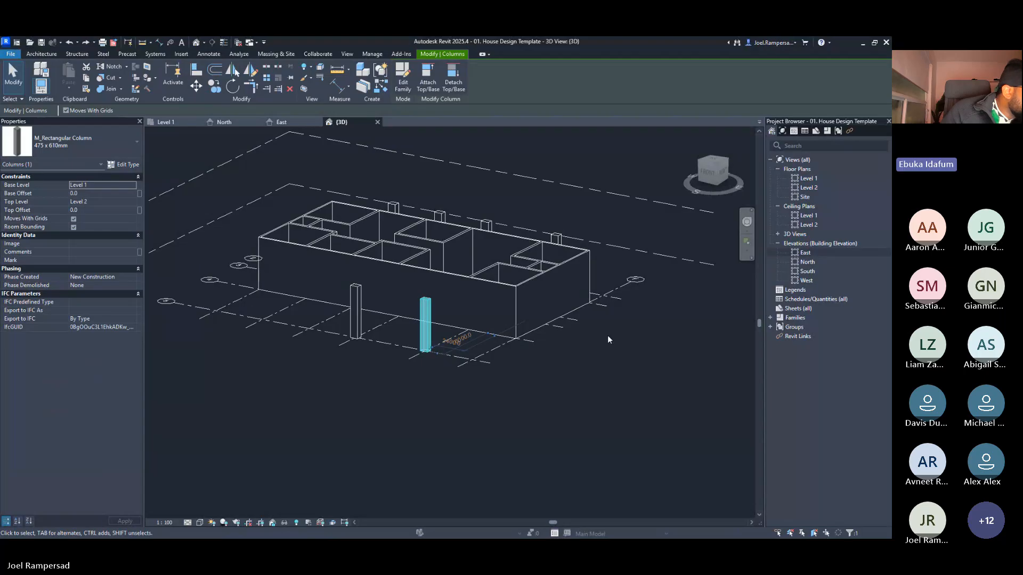
pyautogui.keyDown('shift'); pyautogui.moveTo(468, 291); pyautogui.dragTo(510, 284, button='middle'); pyautogui.keyUp('shift')
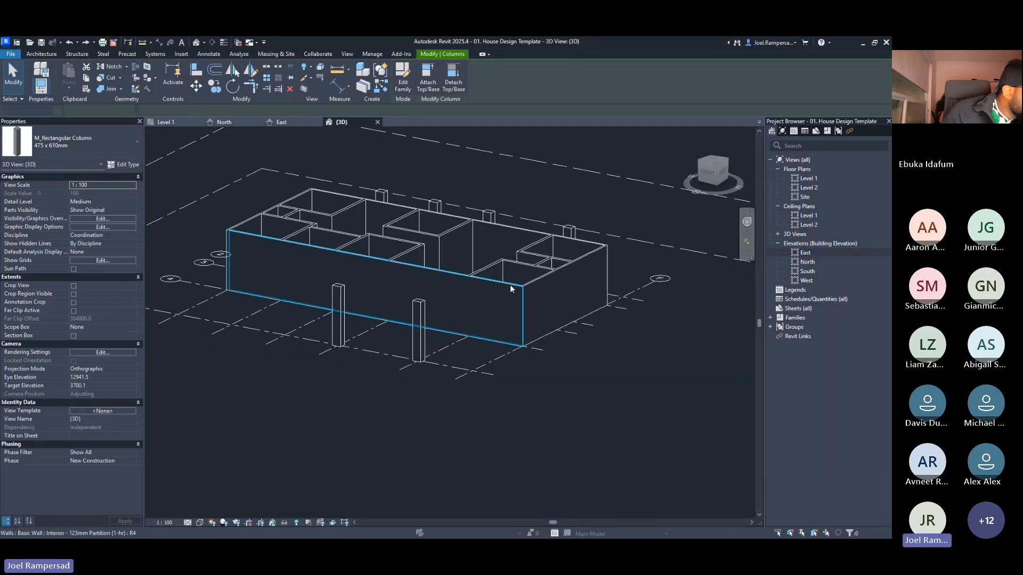
pyautogui.click(510, 284)
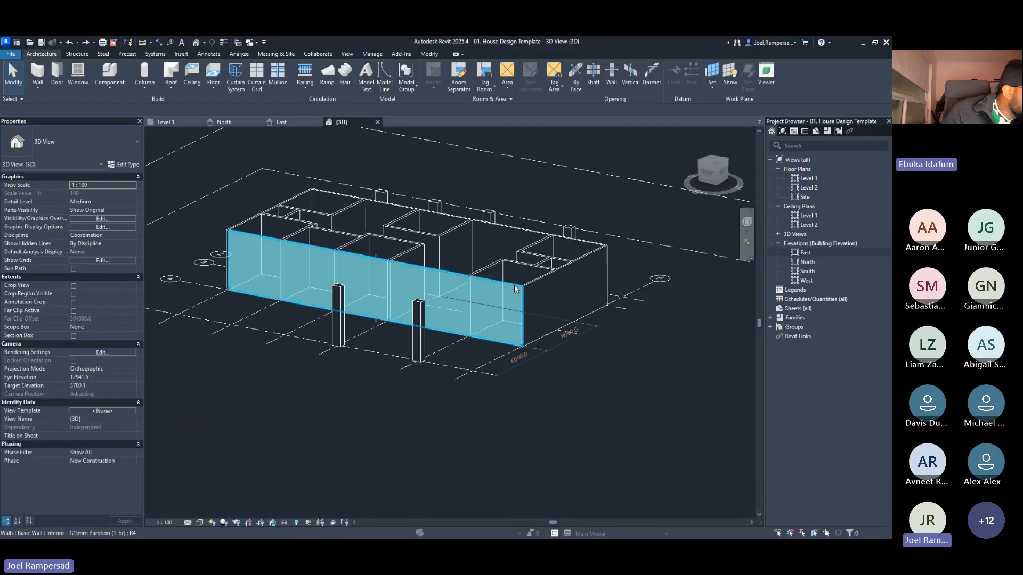
pyautogui.click(416, 320)
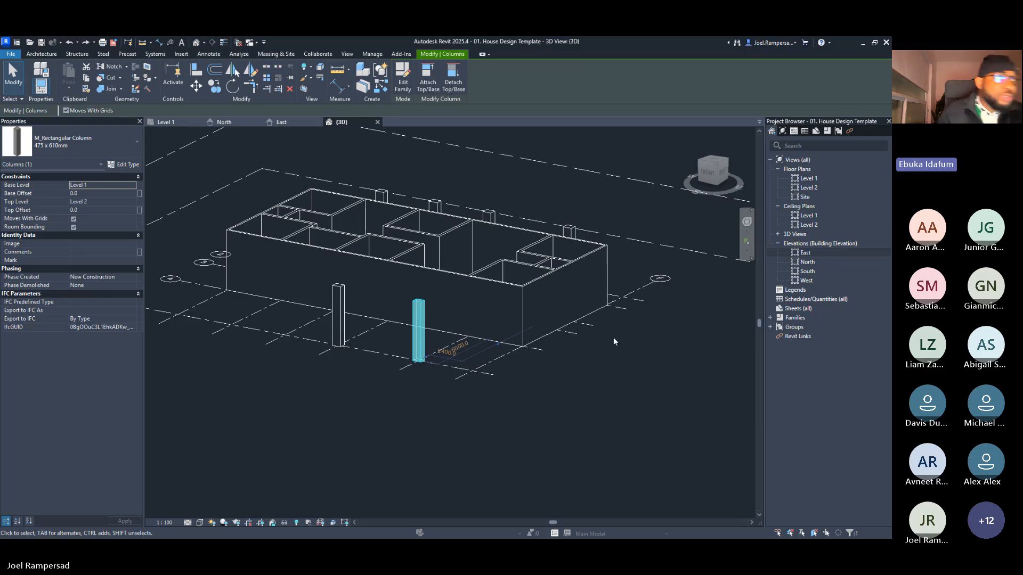
pyautogui.keyDown('shift'); pyautogui.moveTo(613, 337); pyautogui.dragTo(666, 338, button='middle'); pyautogui.keyUp('shift')
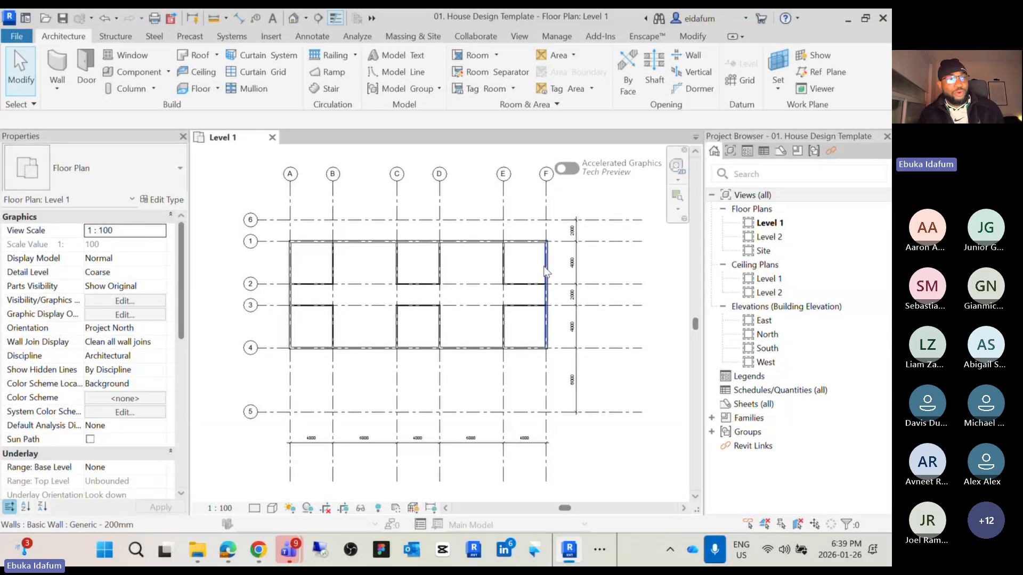
pyautogui.moveTo(602, 254); pyautogui.dragTo(612, 273, button='middle')
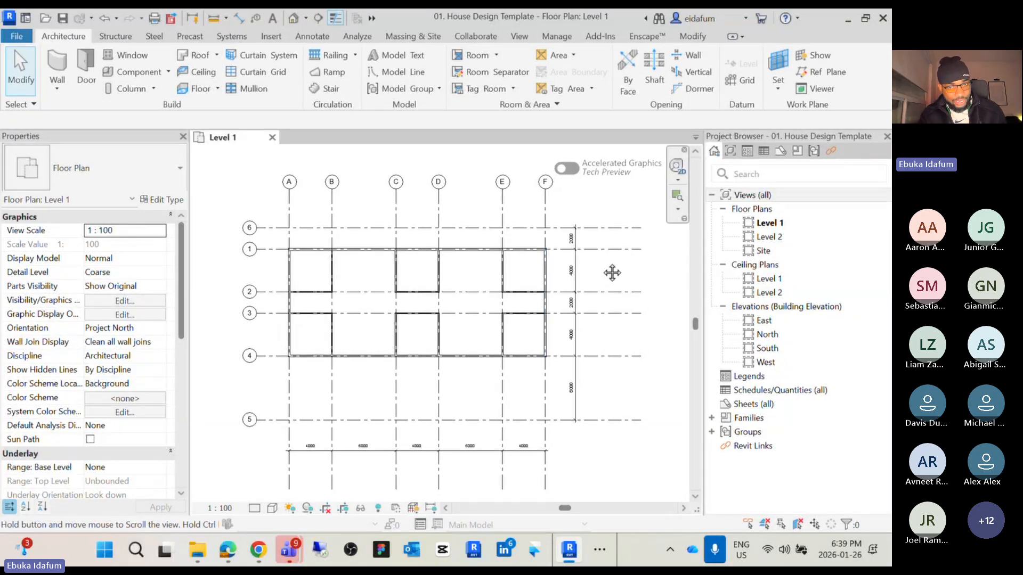
pyautogui.moveTo(474, 395); pyautogui.dragTo(479, 381, button='middle')
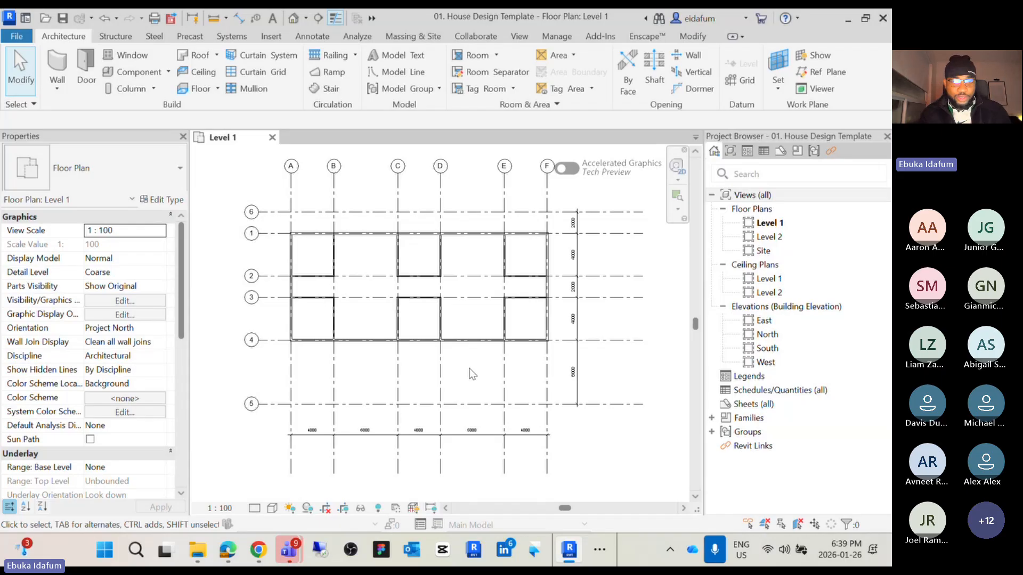
pyautogui.moveTo(470, 373); pyautogui.dragTo(478, 375, button='middle')
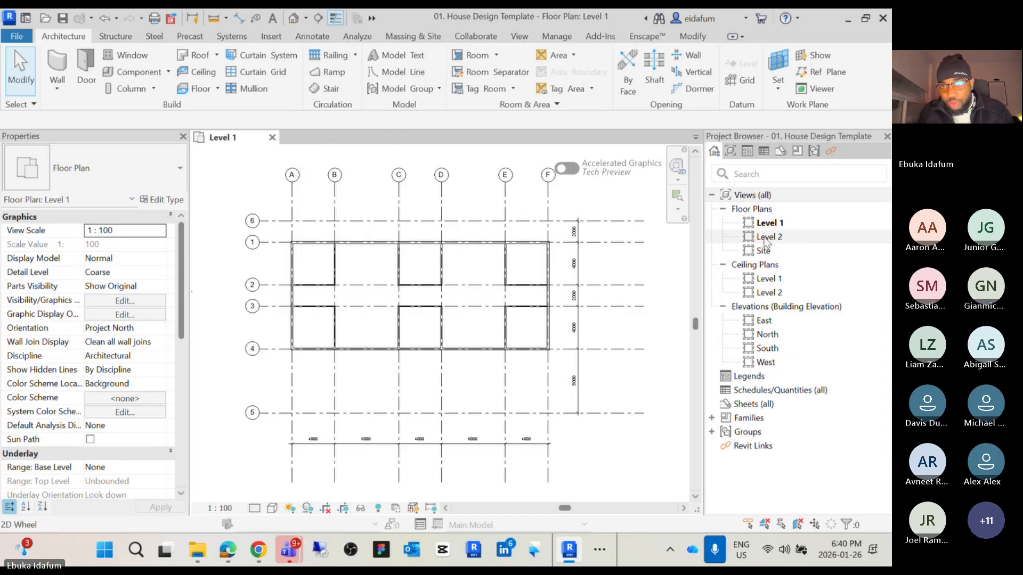
pyautogui.click(712, 196)
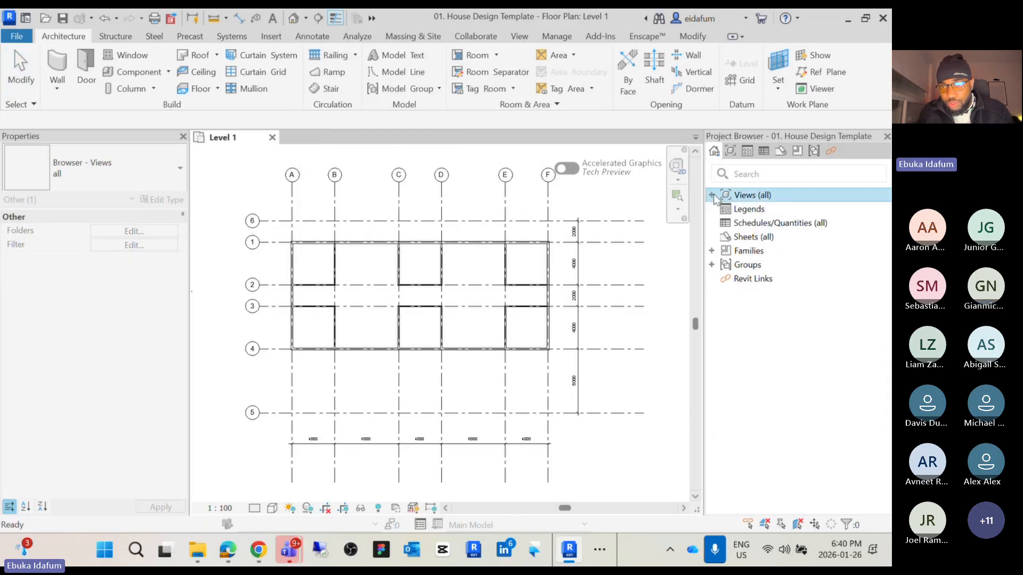
pyautogui.click(711, 195)
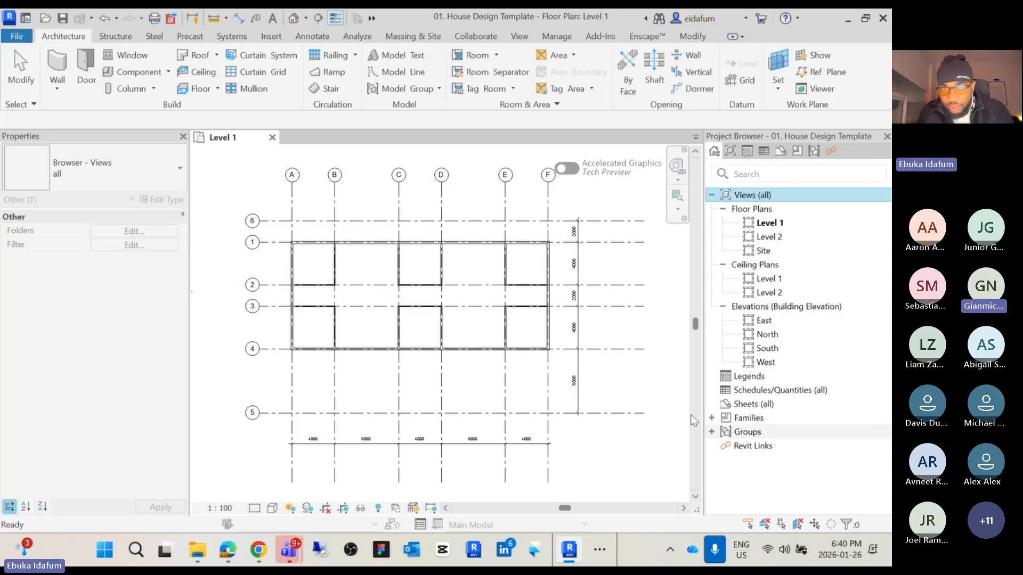
# Open the default 3D view and orbit around the house to examine the walls
pyautogui.click(295, 18)
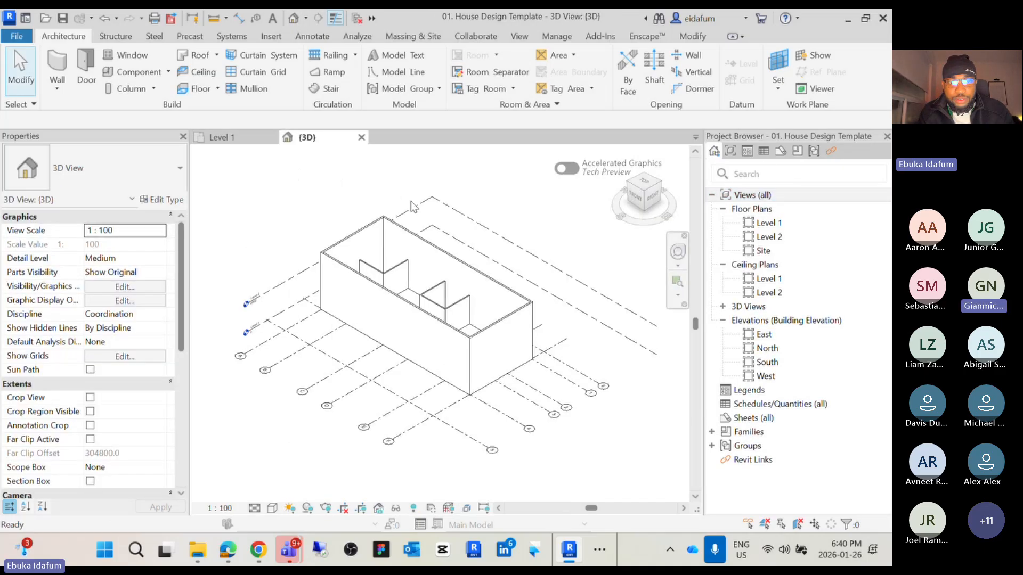
pyautogui.scroll(3, 529, 281)
pyautogui.keyDown('shift'); pyautogui.moveTo(529, 281); pyautogui.dragTo(571, 288, button='middle'); pyautogui.keyUp('shift')
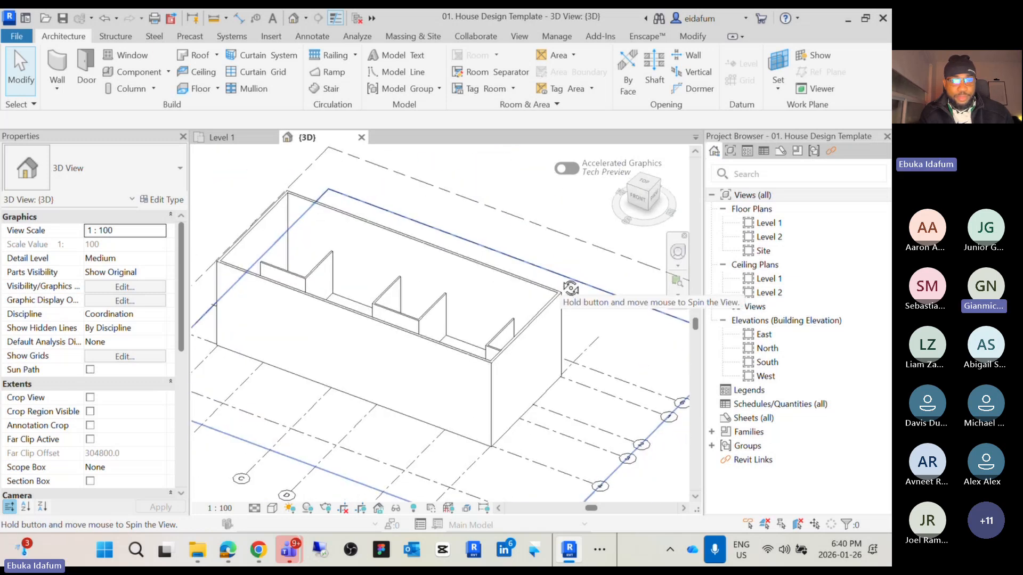
pyautogui.scroll(-3, 563, 364)
pyautogui.keyDown('shift'); pyautogui.moveTo(589, 334); pyautogui.dragTo(575, 345, button='middle'); pyautogui.keyUp('shift')
pyautogui.scroll(5, 471, 349)
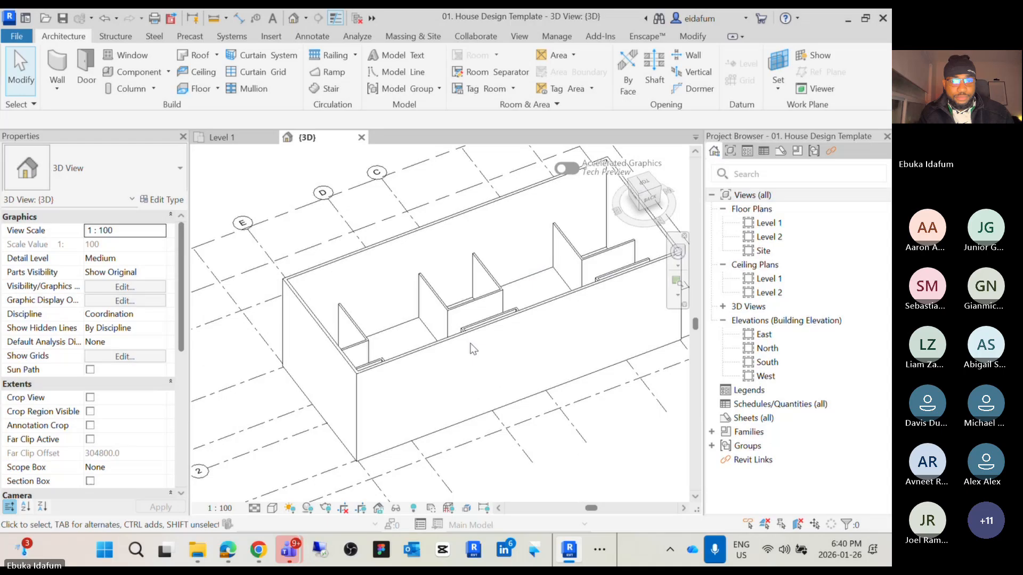
# Select a partition wall and the exterior walls in 3D to inspect their types and heights
pyautogui.click(446, 314)
pyautogui.scroll(-3, 447, 314)
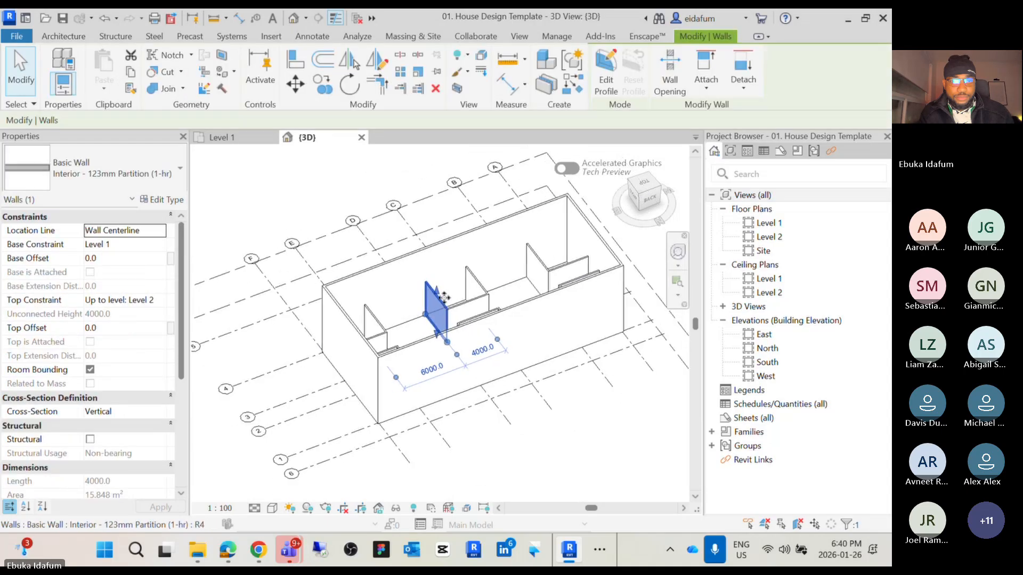
pyautogui.keyDown('shift'); pyautogui.moveTo(447, 314); pyautogui.dragTo(424, 254, button='middle'); pyautogui.keyUp('shift')
pyautogui.click(424, 255)
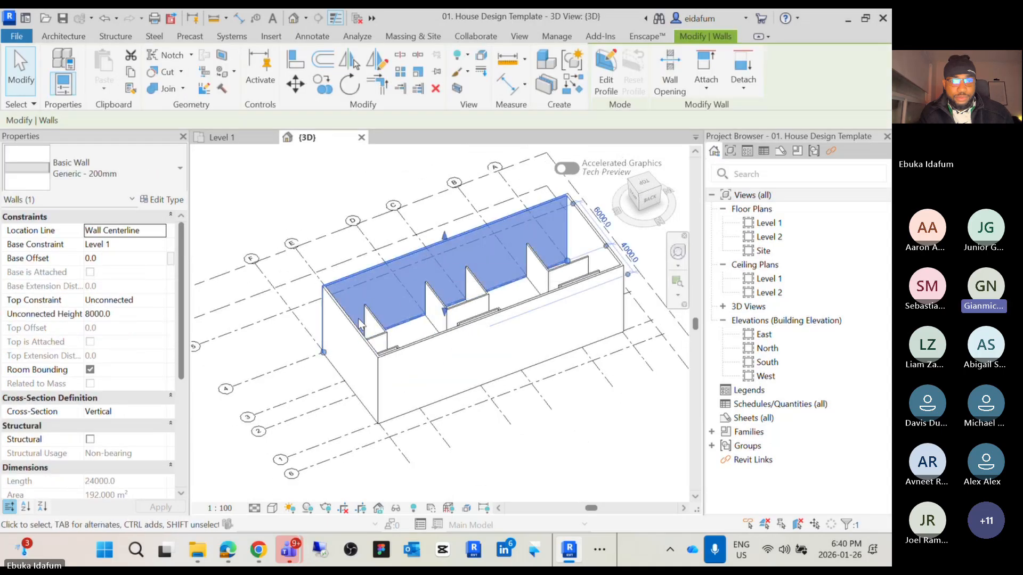
pyautogui.click(317, 199)
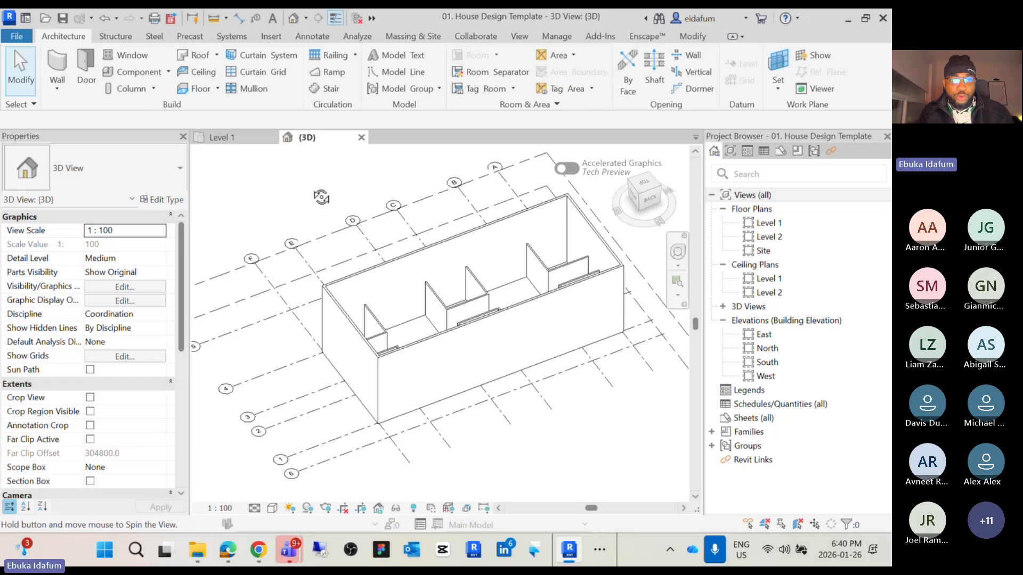
pyautogui.keyDown('shift'); pyautogui.moveTo(317, 196); pyautogui.dragTo(534, 270, button='middle'); pyautogui.keyUp('shift')
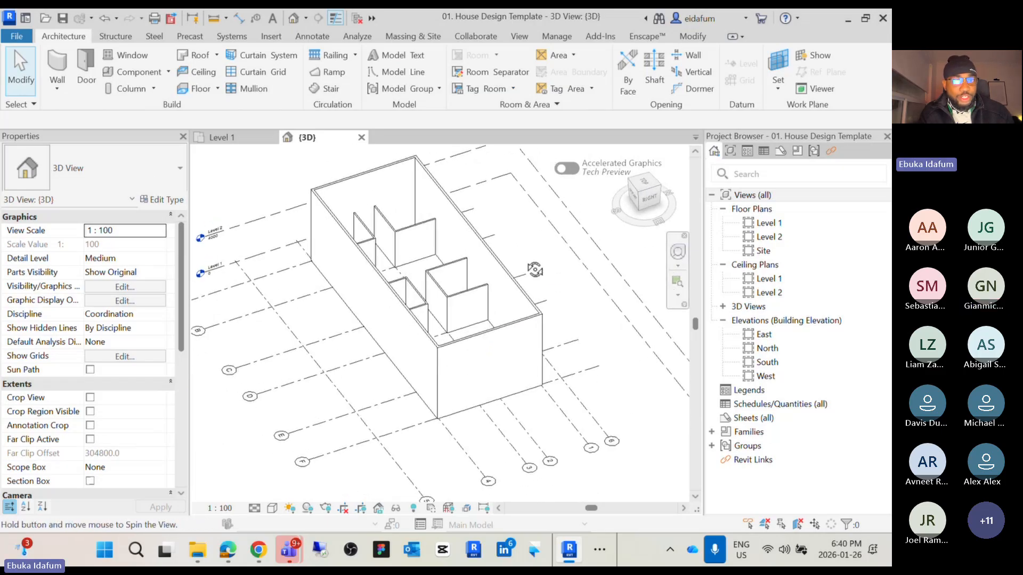
pyautogui.click(485, 258)
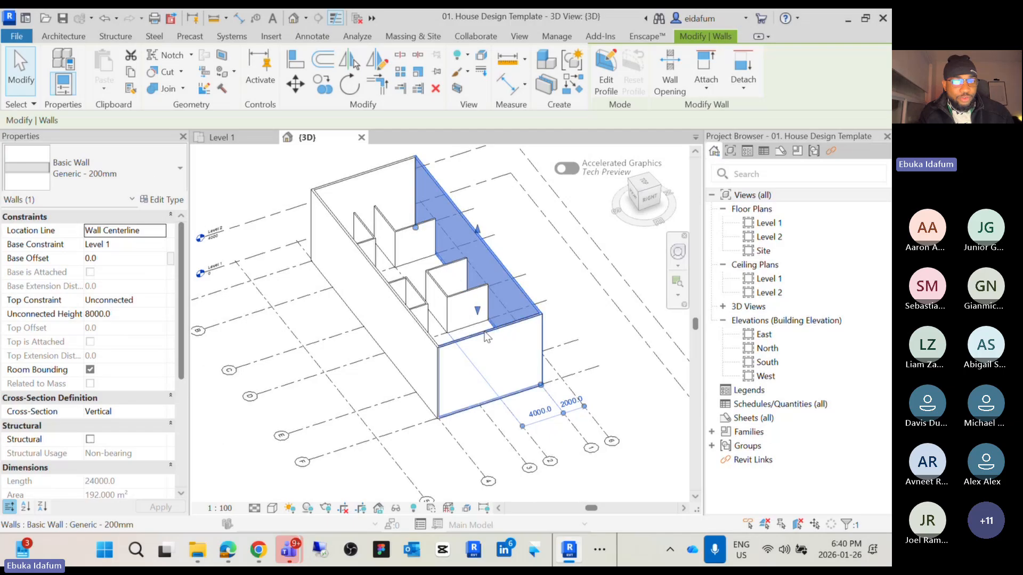
# Set the top constraint of the exterior wall on grid A to Up to level: Level 2
pyautogui.keyDown('ctrl'); pyautogui.click(483, 367); pyautogui.keyUp('ctrl')
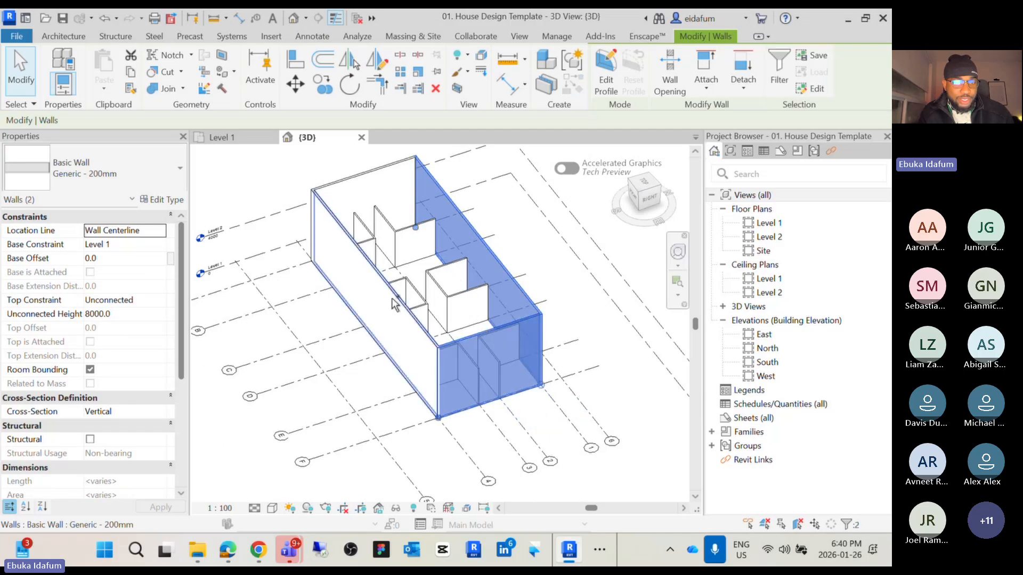
pyautogui.click(371, 172)
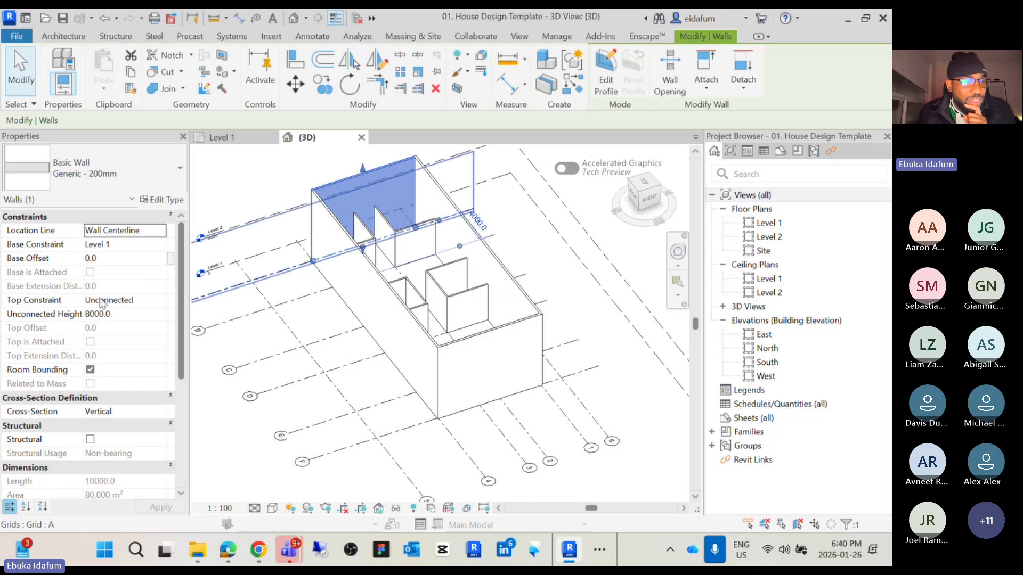
pyautogui.click(163, 301)
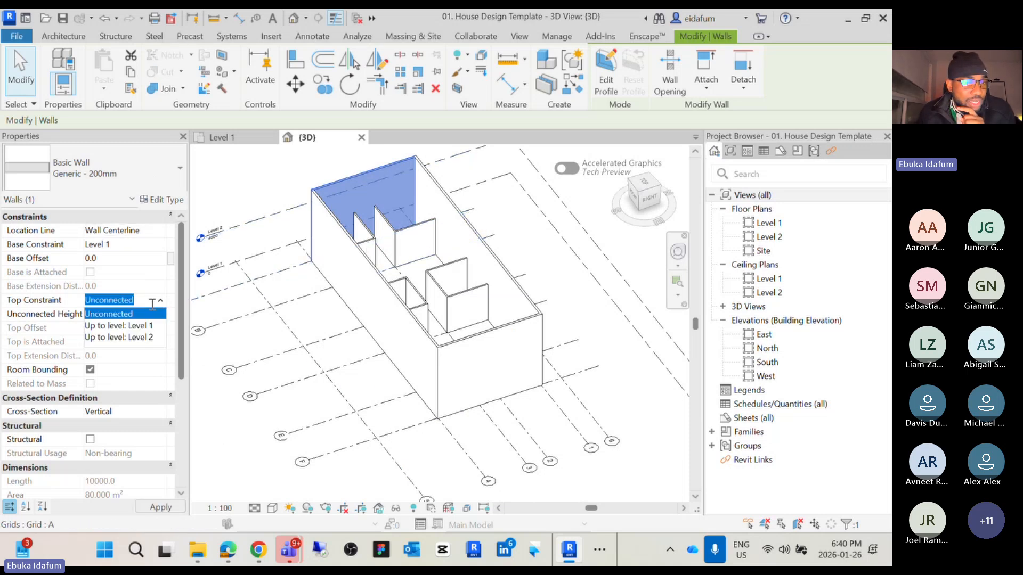
pyautogui.click(142, 338)
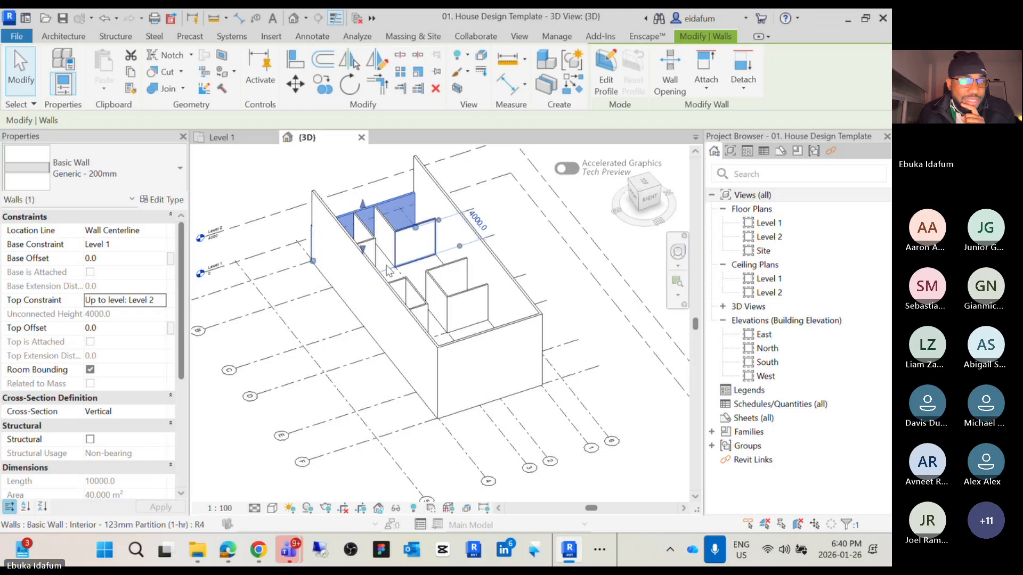
# Select the three remaining exterior walls together and set their top constraint to Up to level: Level 2
pyautogui.click(436, 190)
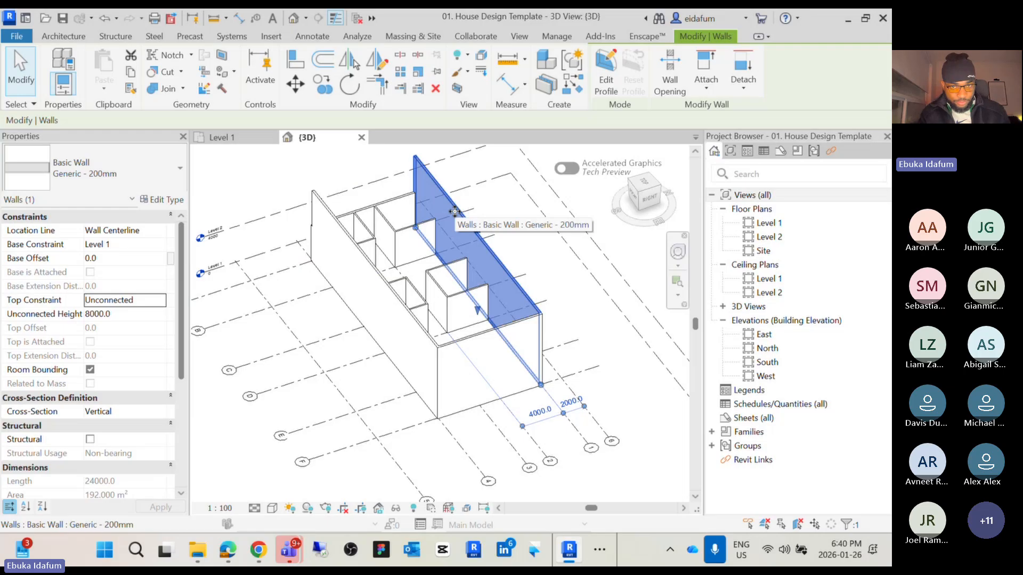
pyautogui.keyDown('ctrl'); pyautogui.click(482, 340); pyautogui.keyUp('ctrl')
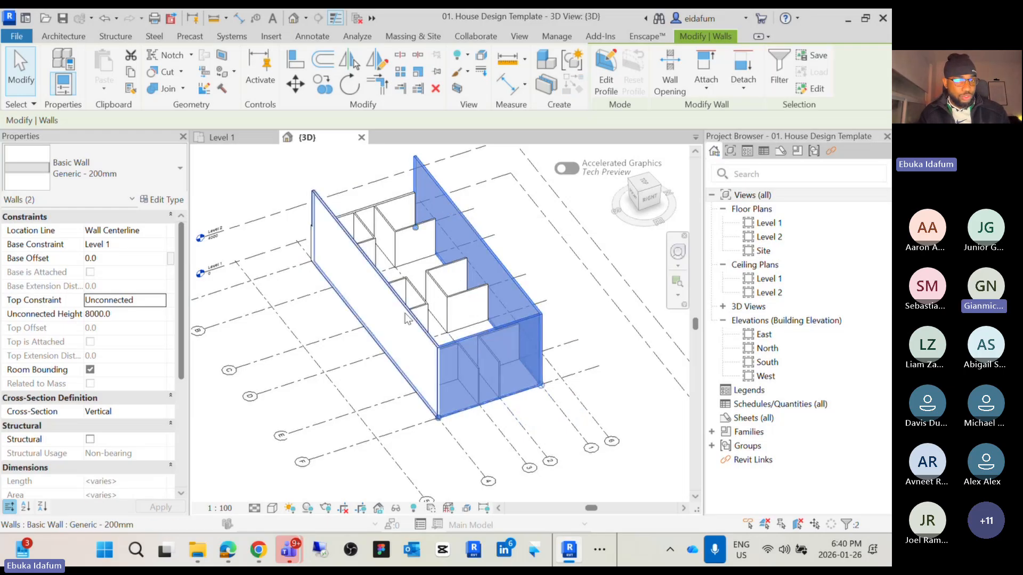
pyautogui.keyDown('ctrl'); pyautogui.click(341, 256); pyautogui.keyUp('ctrl')
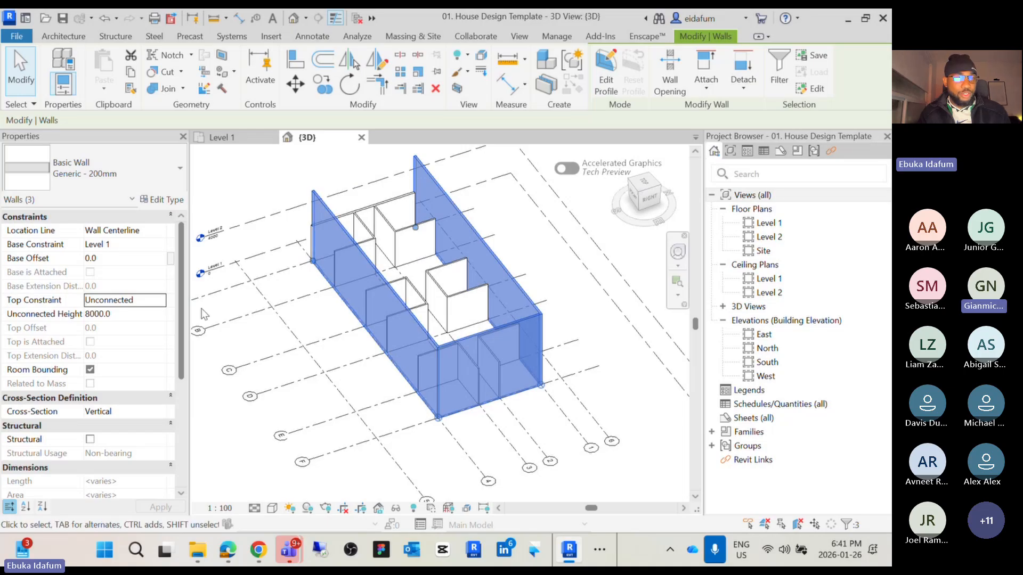
pyautogui.click(161, 299)
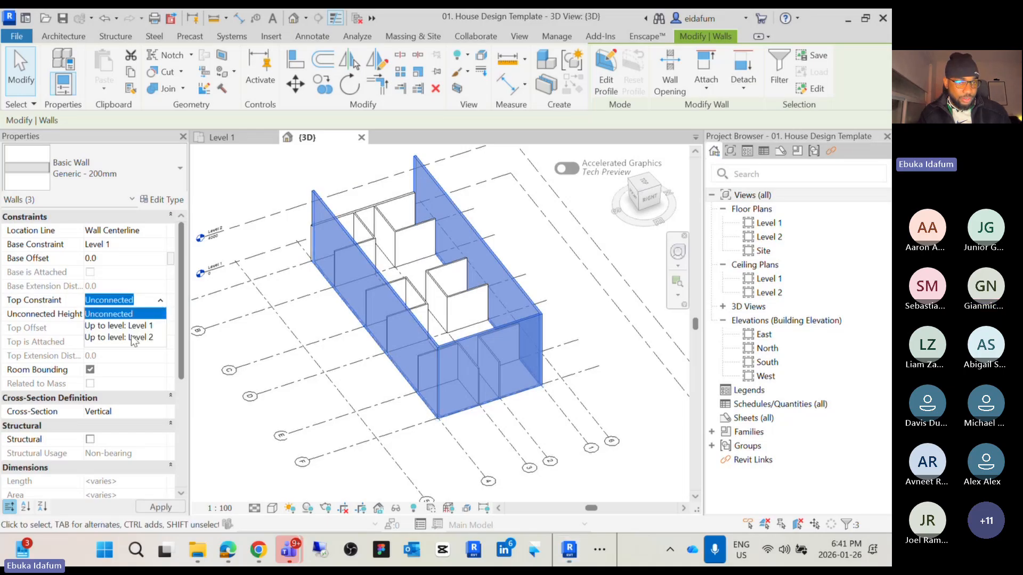
pyautogui.click(133, 338)
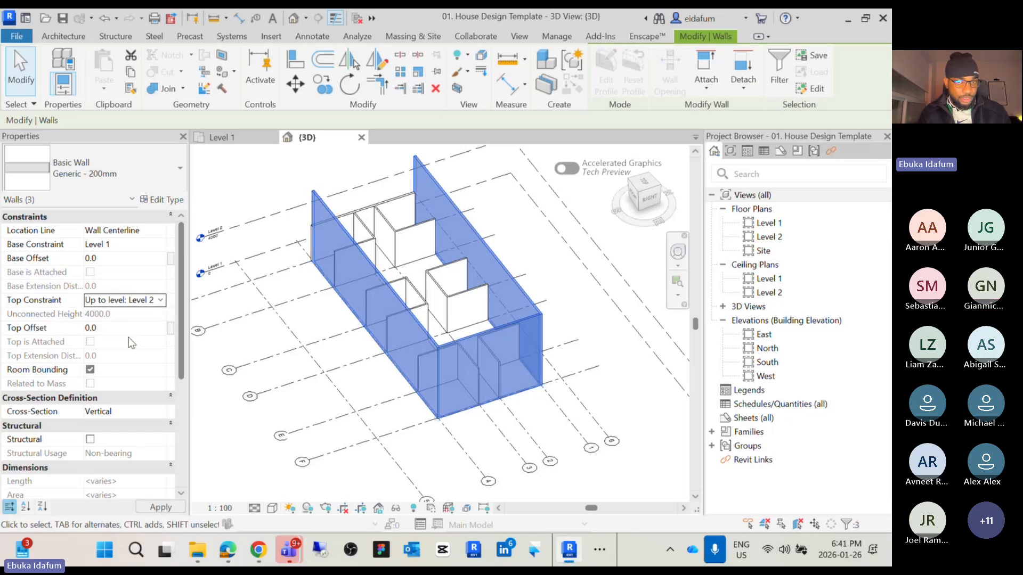
# Orbit the 3D view to examine the walls at their new height, then return to the Level 1 plan
pyautogui.click(548, 251)
pyautogui.scroll(4, 510, 247)
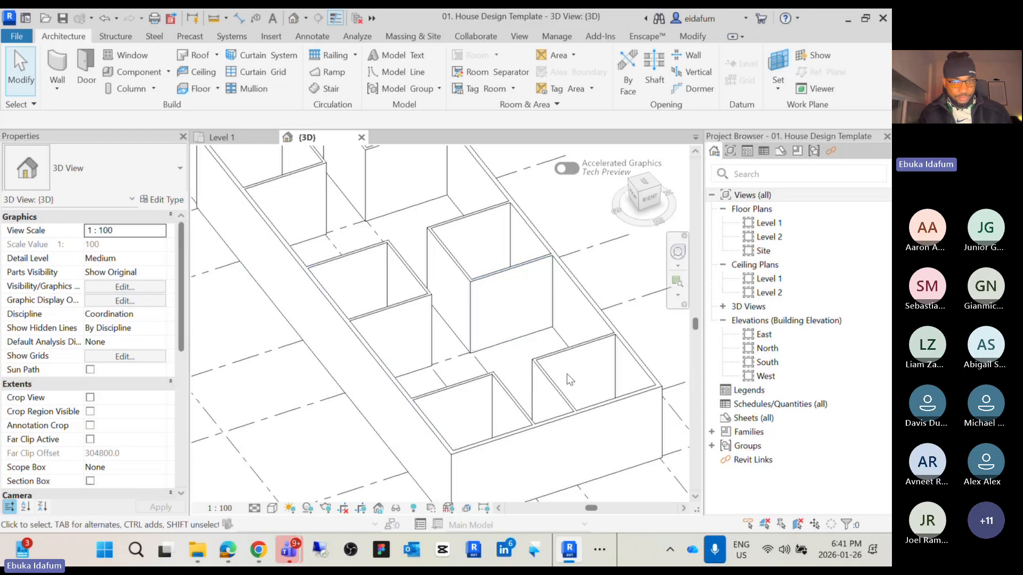
pyautogui.scroll(-3, 521, 346)
pyautogui.keyDown('shift'); pyautogui.moveTo(521, 347); pyautogui.dragTo(583, 358, button='middle'); pyautogui.keyUp('shift')
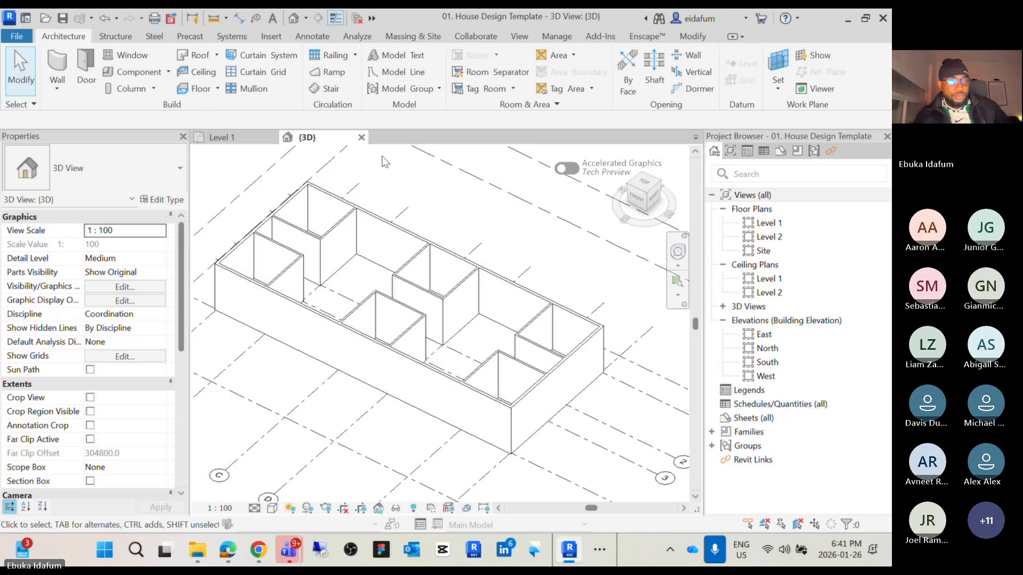
pyautogui.click(221, 137)
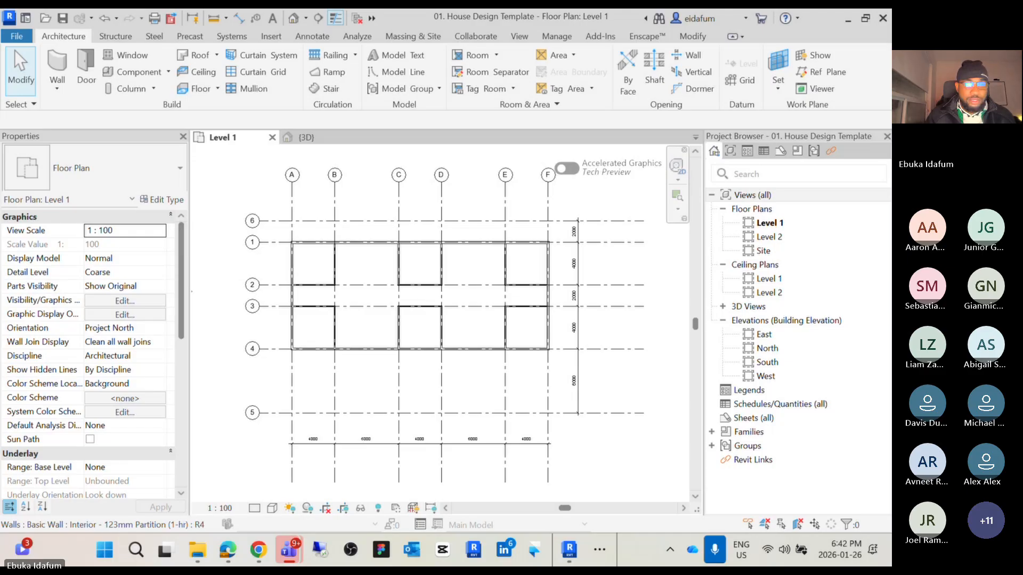
# Create a similar interior partition wall about 5800 mm long, 700 mm below grid 3 between grids B and C
pyautogui.scroll(5, 367, 332)
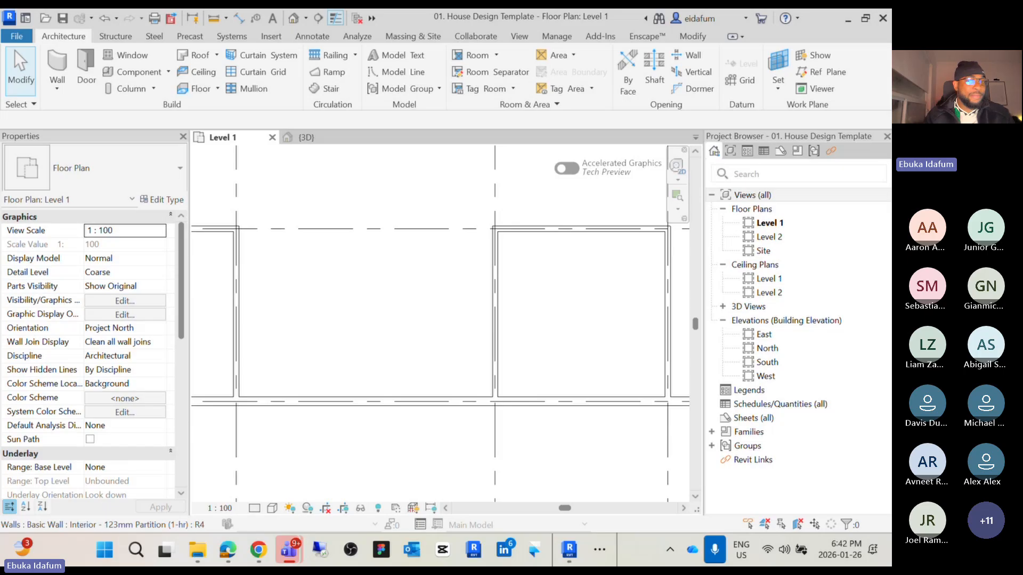
pyautogui.scroll(-5, 456, 287)
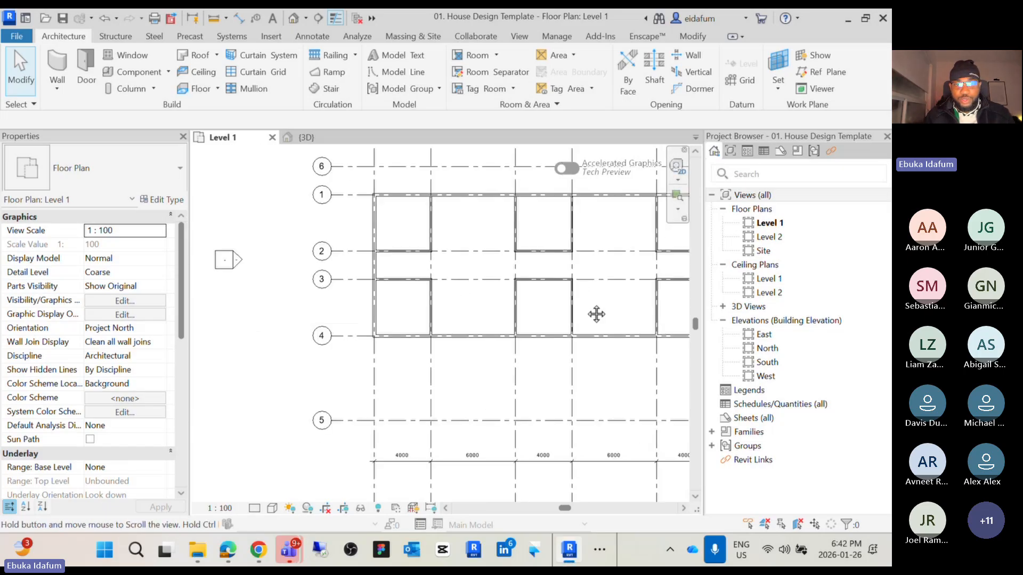
pyautogui.moveTo(477, 302); pyautogui.dragTo(479, 400, button='middle')
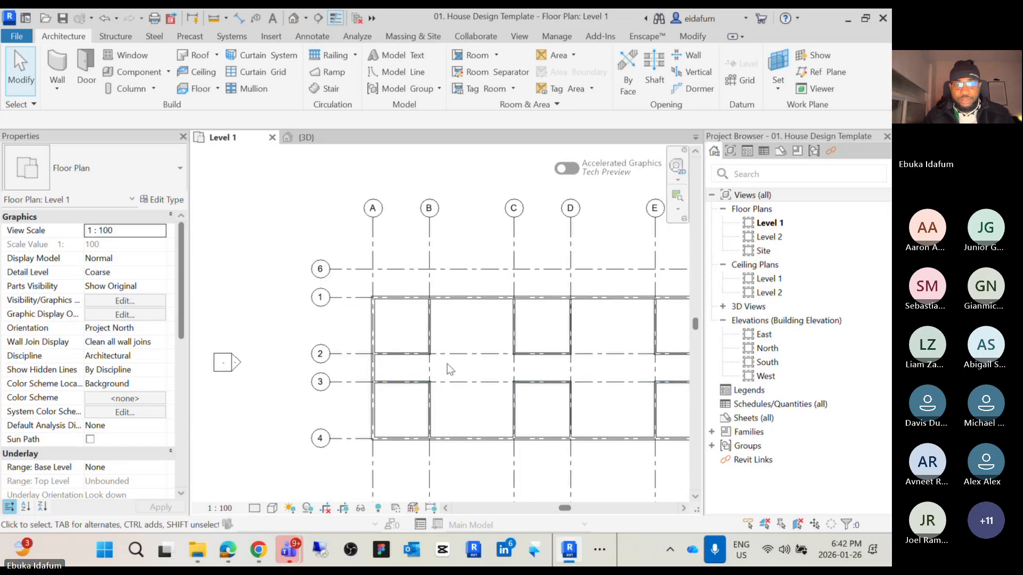
pyautogui.scroll(5, 466, 391)
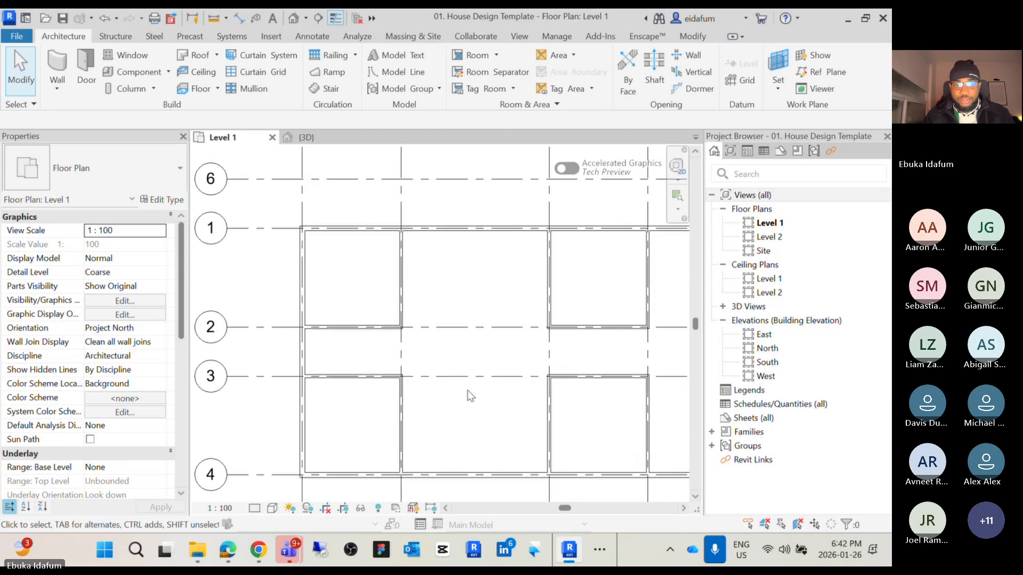
pyautogui.scroll(2, 446, 374)
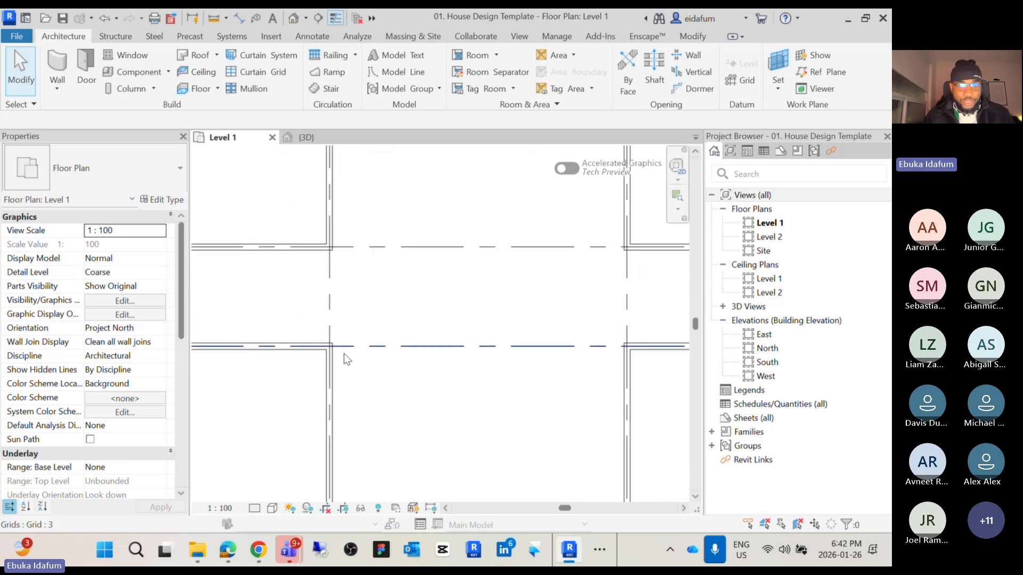
pyautogui.click(273, 347)
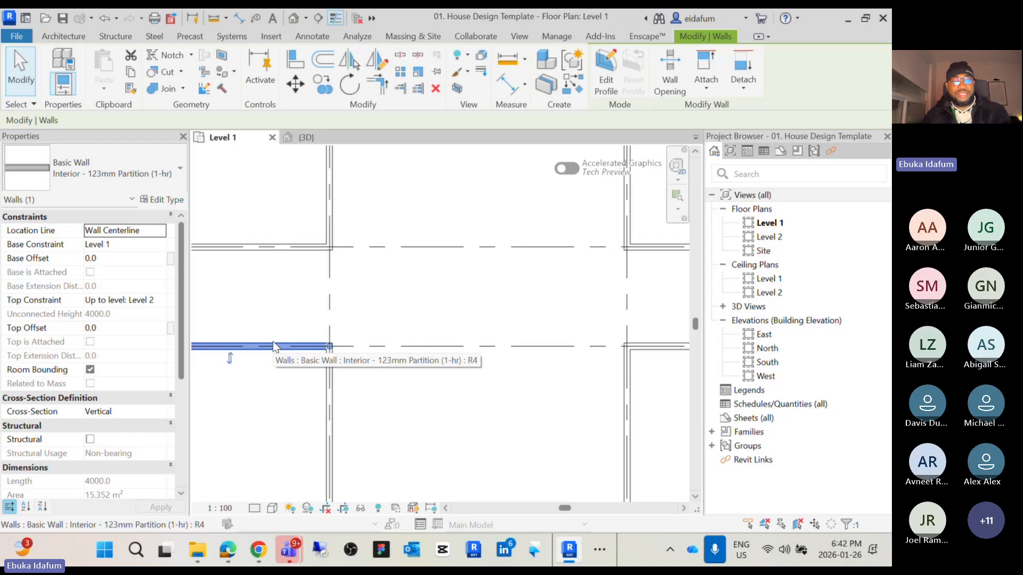
pyautogui.press('c')
pyautogui.press('s')
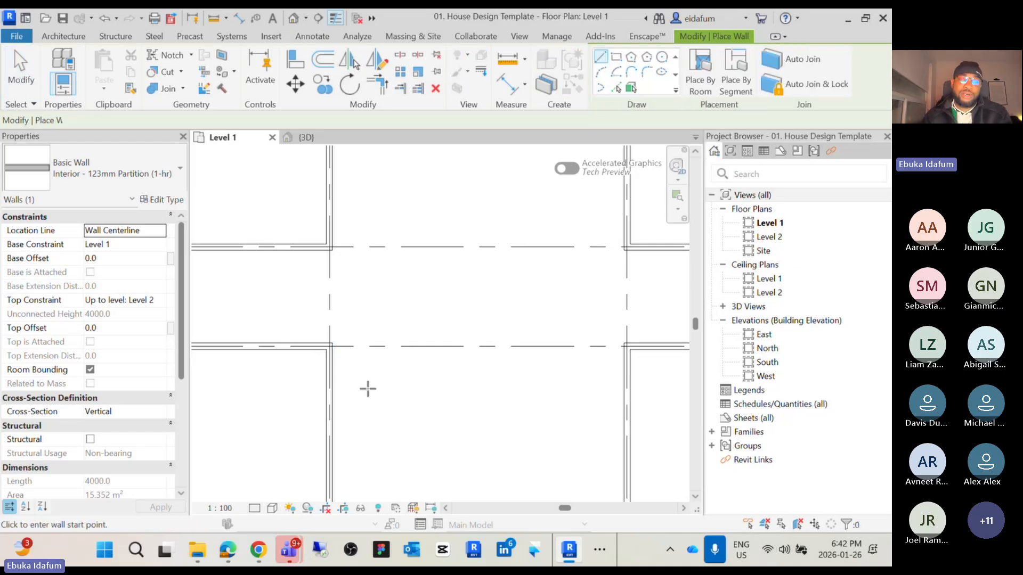
pyautogui.click(331, 381)
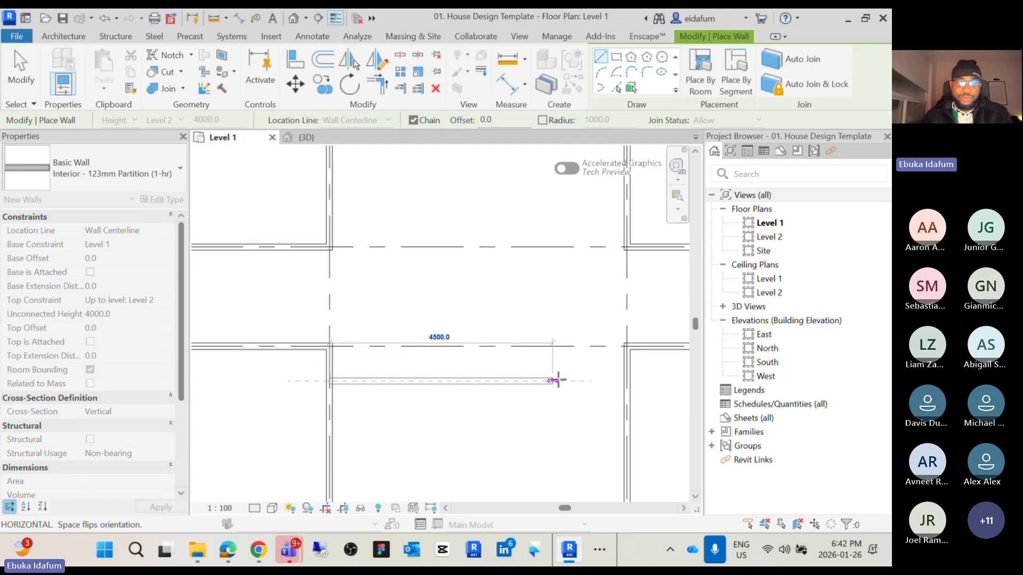
pyautogui.click(621, 381)
pyautogui.press('Escape')
pyautogui.press('Escape')
# Add an aligned dimension between the grid 3 wall and the new partition wall
pyautogui.scroll(5, 328, 366)
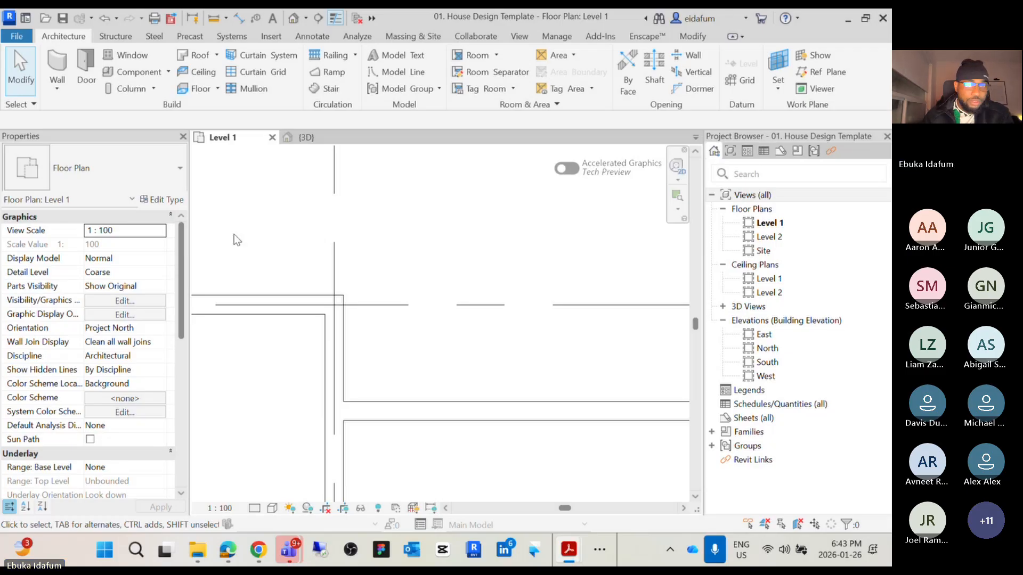
pyautogui.scroll(-3, 464, 357)
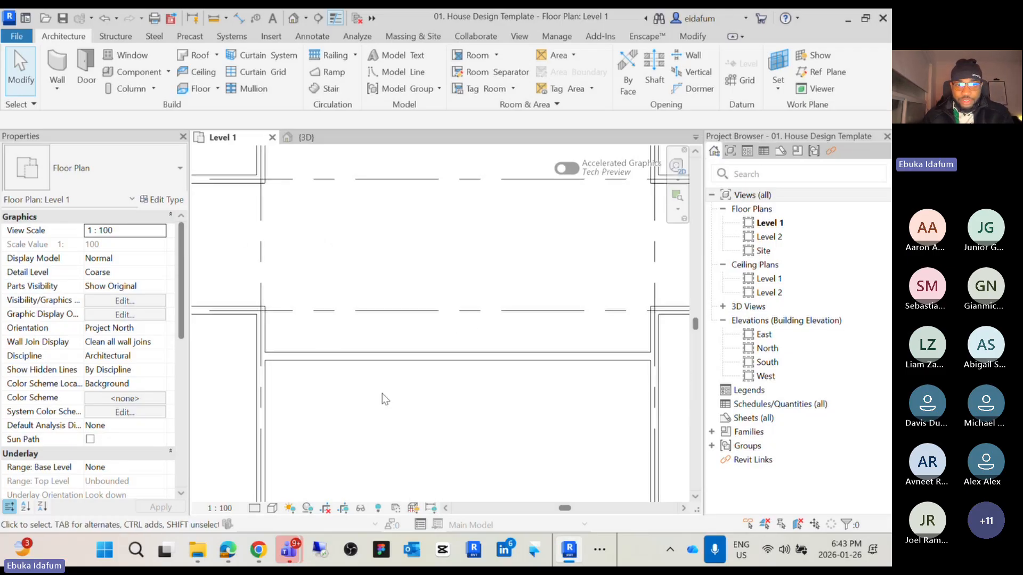
pyautogui.press('d')
pyautogui.press('i')
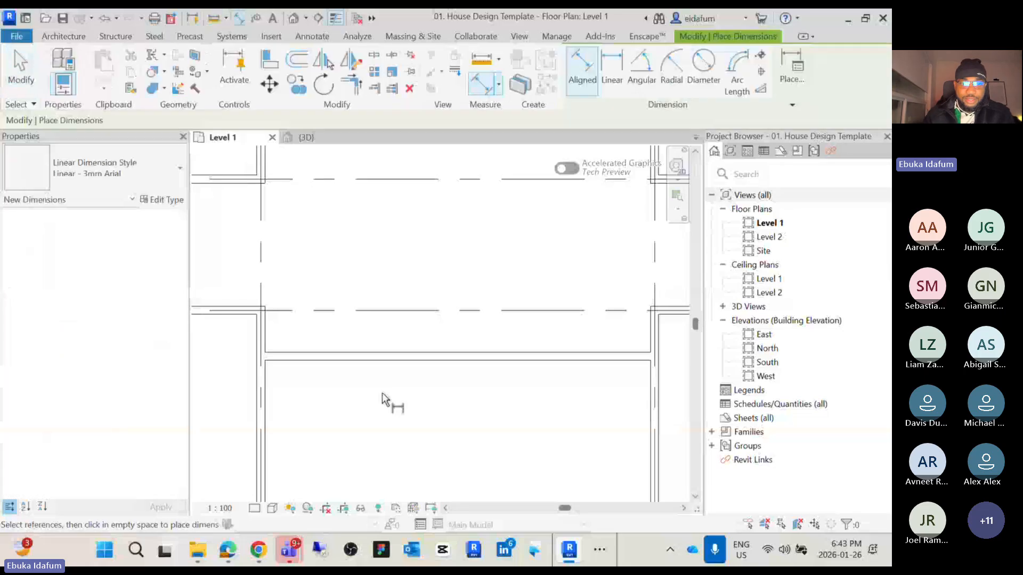
pyautogui.scroll(4, 251, 229)
pyautogui.click(328, 326)
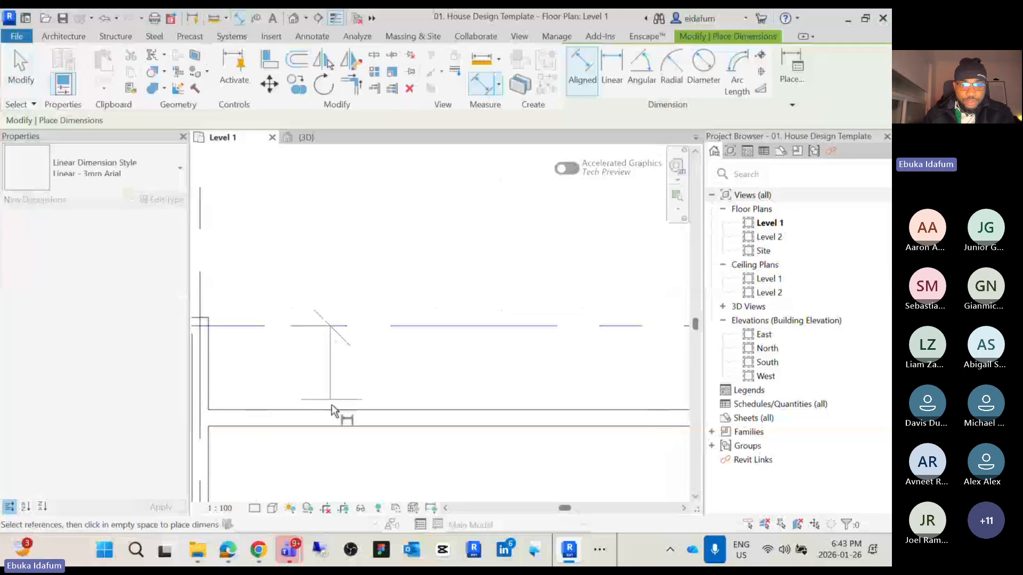
pyautogui.click(333, 419)
pyautogui.click(358, 366)
pyautogui.scroll(-4, 358, 367)
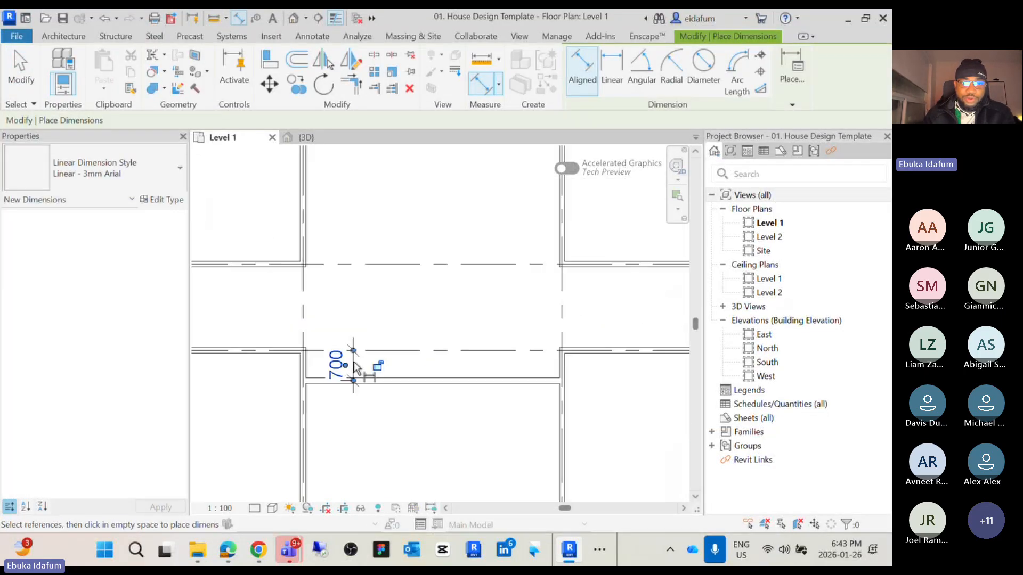
pyautogui.moveTo(357, 366); pyautogui.dragTo(440, 344, button='middle')
pyautogui.press('Escape')
pyautogui.press('Escape')
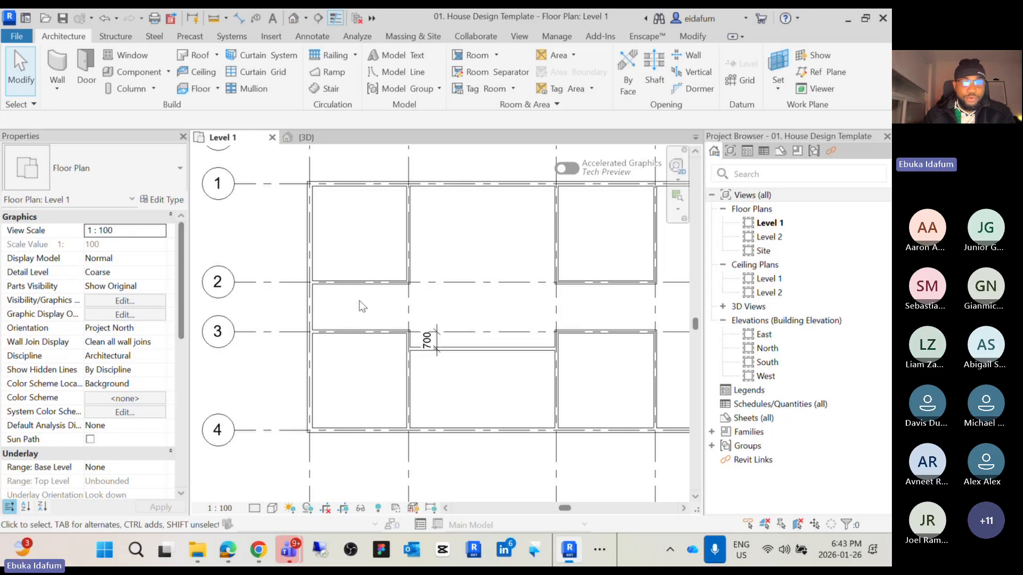
# Create a similar vertical partition wall between grids 2 and 3, about 1600 mm from grid A
pyautogui.scroll(-2, 359, 301)
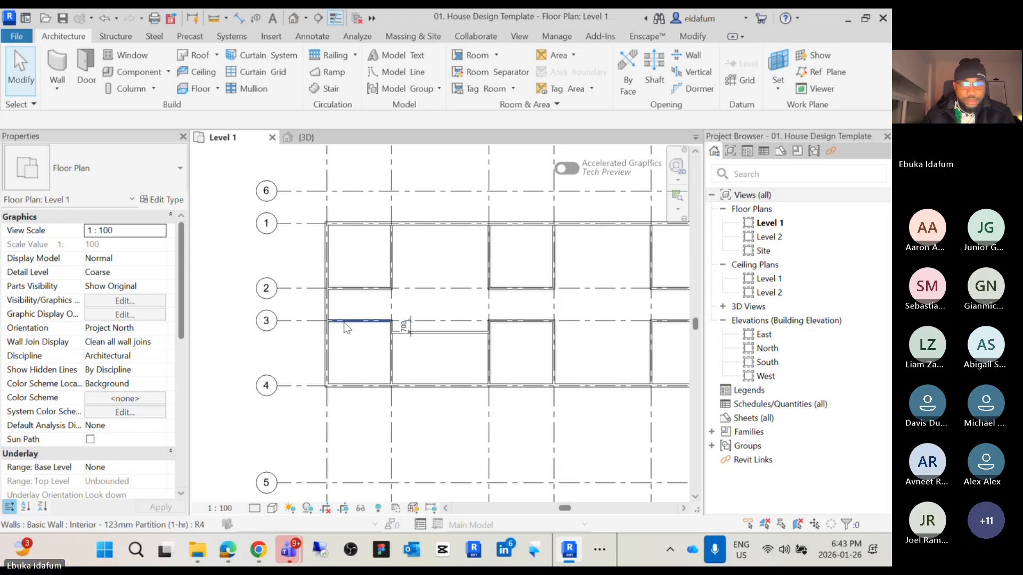
pyautogui.scroll(5, 343, 324)
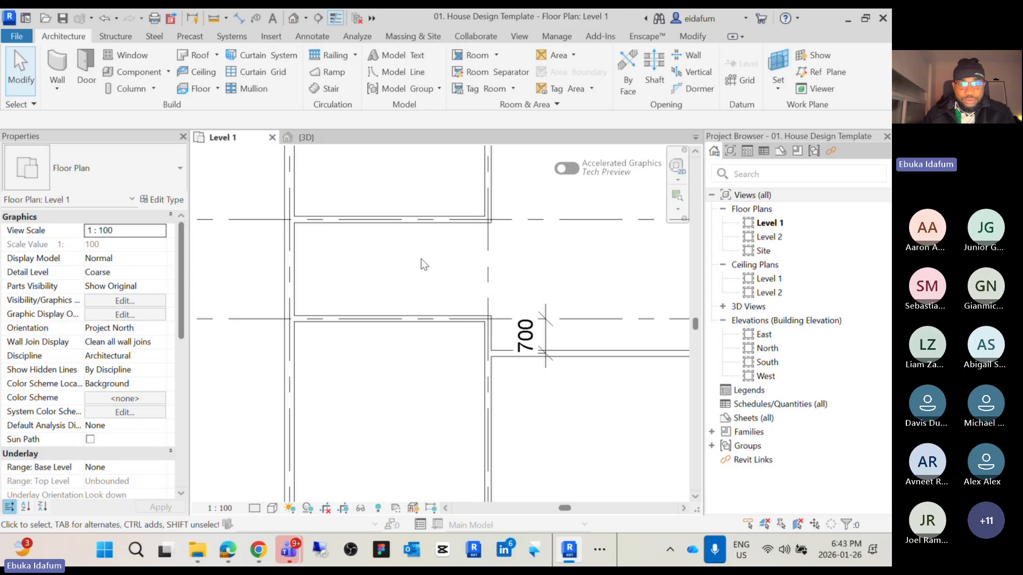
pyautogui.click(578, 355)
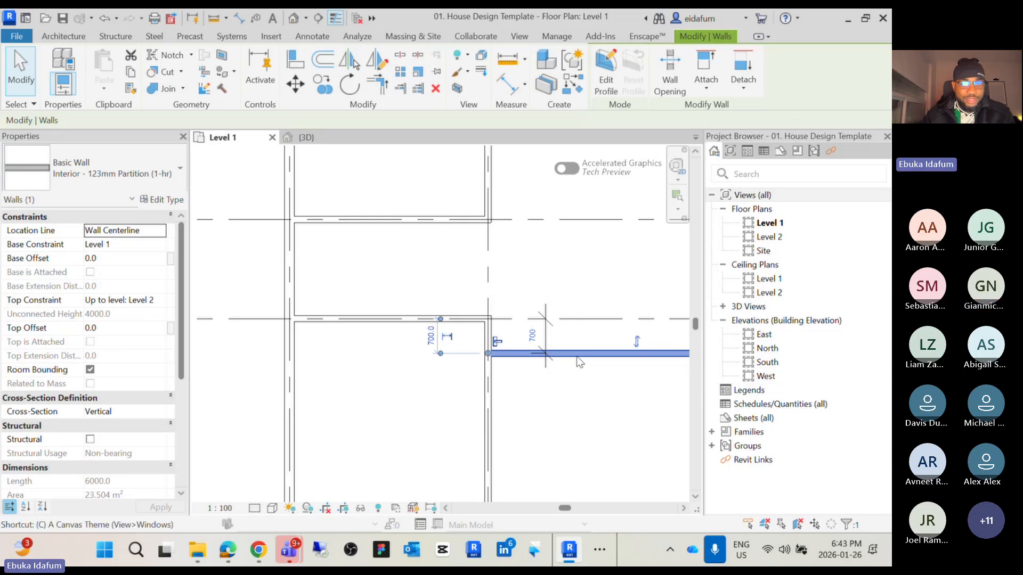
pyautogui.press('s')
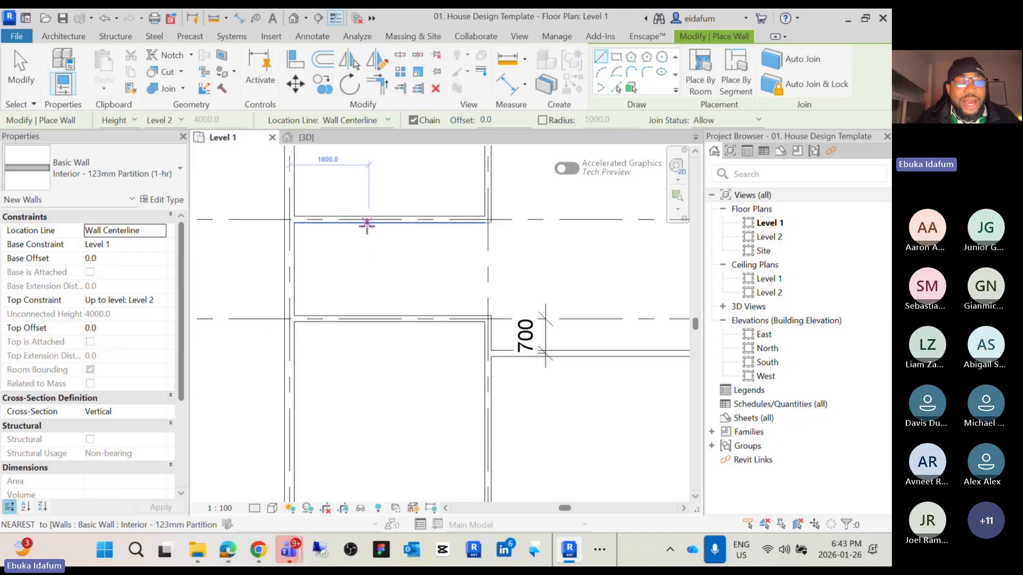
pyautogui.click(367, 225)
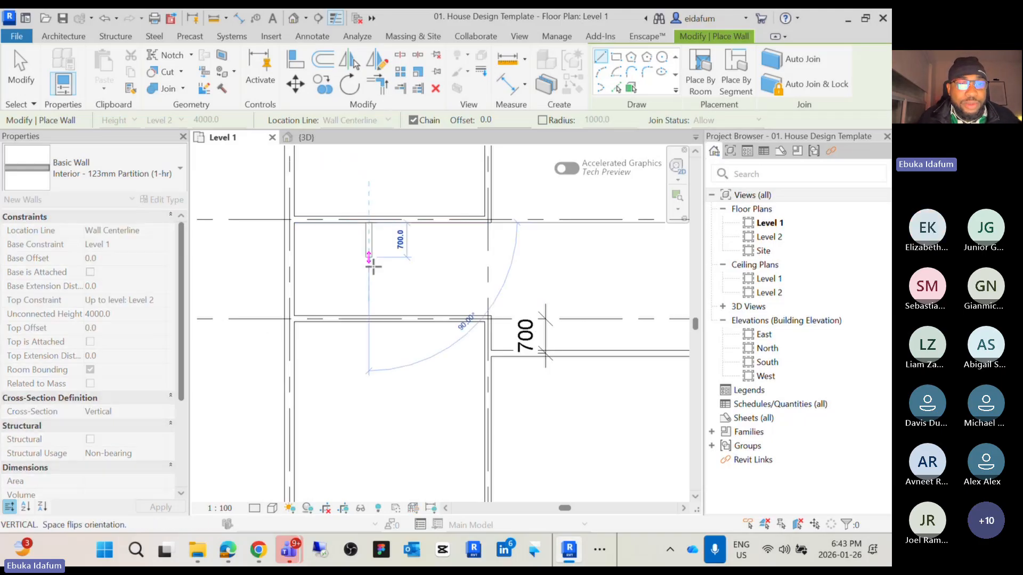
pyautogui.click(367, 319)
pyautogui.press('Escape')
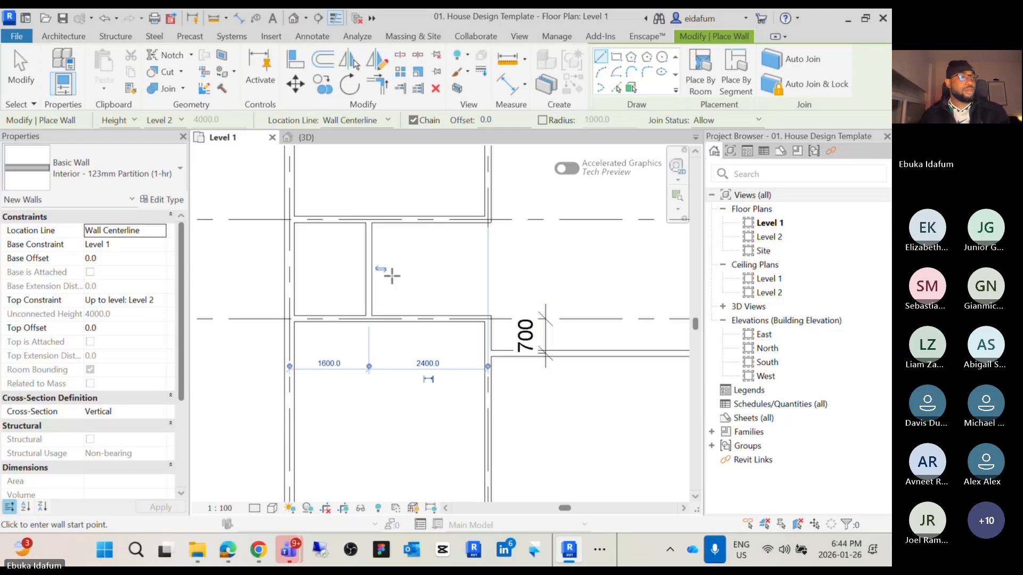
pyautogui.scroll(-2, 397, 283)
pyautogui.scroll(2, 384, 290)
pyautogui.scroll(-2, 378, 286)
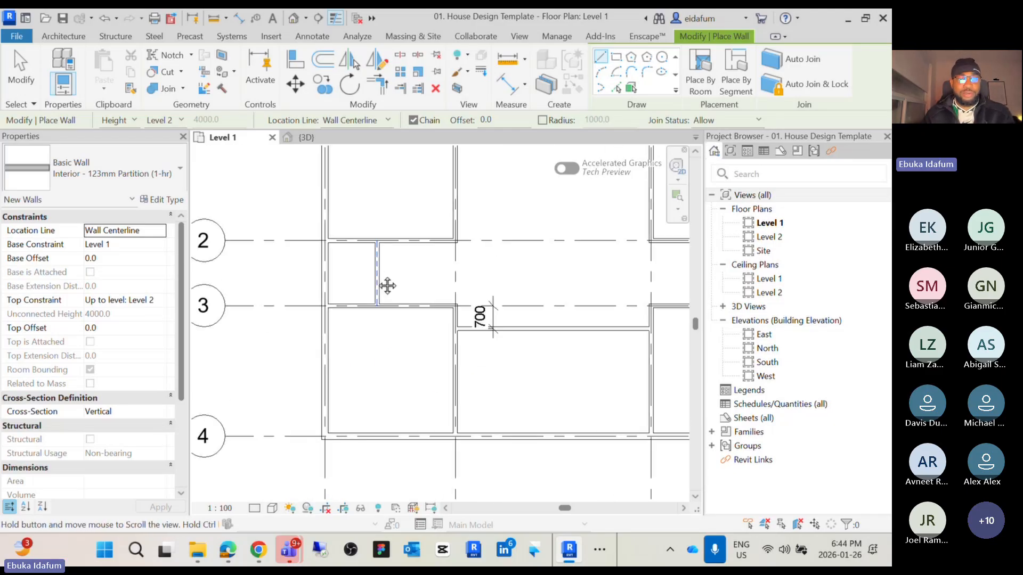
pyautogui.moveTo(386, 286); pyautogui.dragTo(484, 295, button='middle')
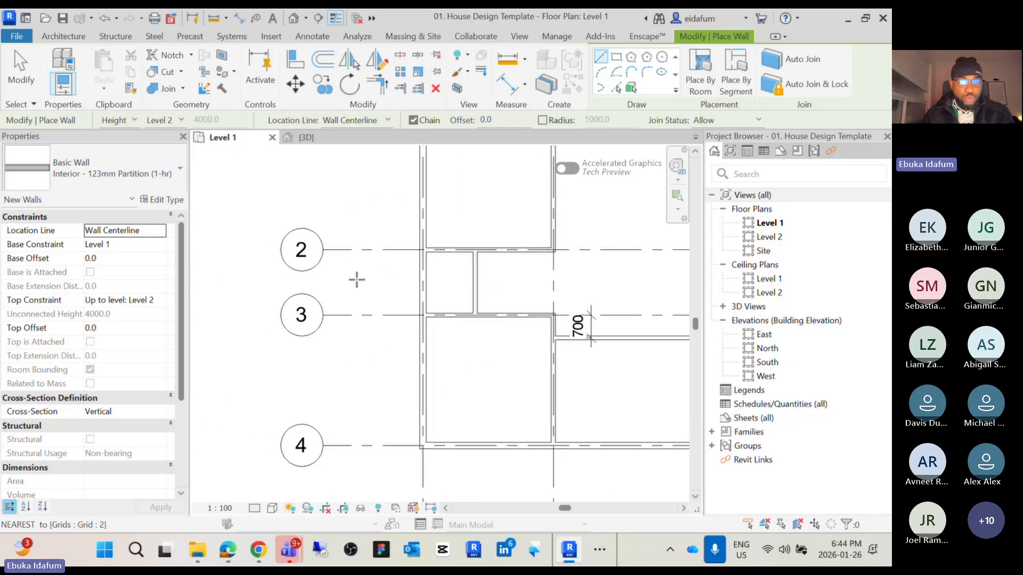
pyautogui.scroll(-2, 484, 292)
pyautogui.moveTo(496, 305); pyautogui.dragTo(353, 290, button='middle')
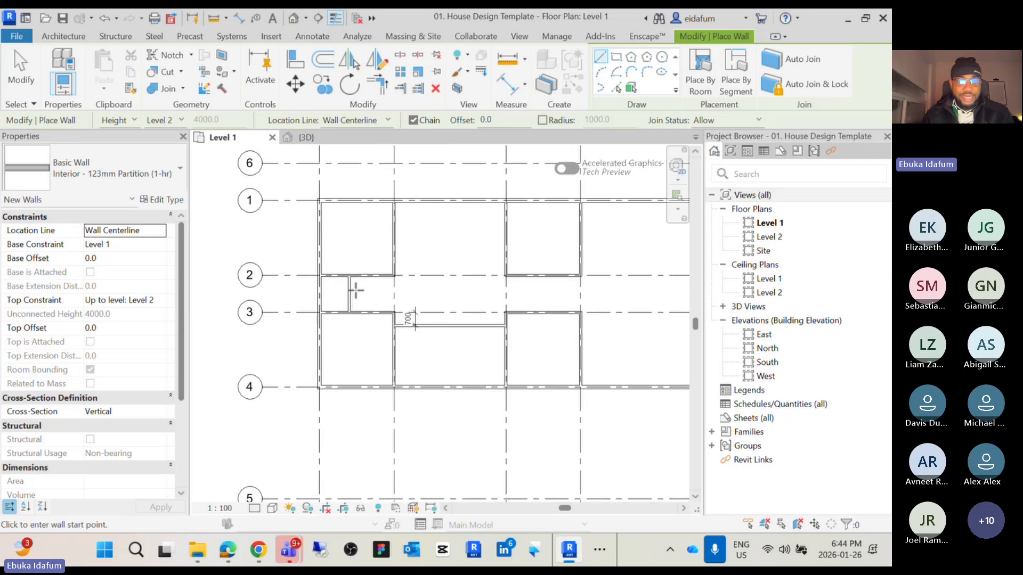
# Add an aligned dimension between the grid A exterior wall and the new vertical partition wall between grids 2 and 3
pyautogui.scroll(-2, 483, 309)
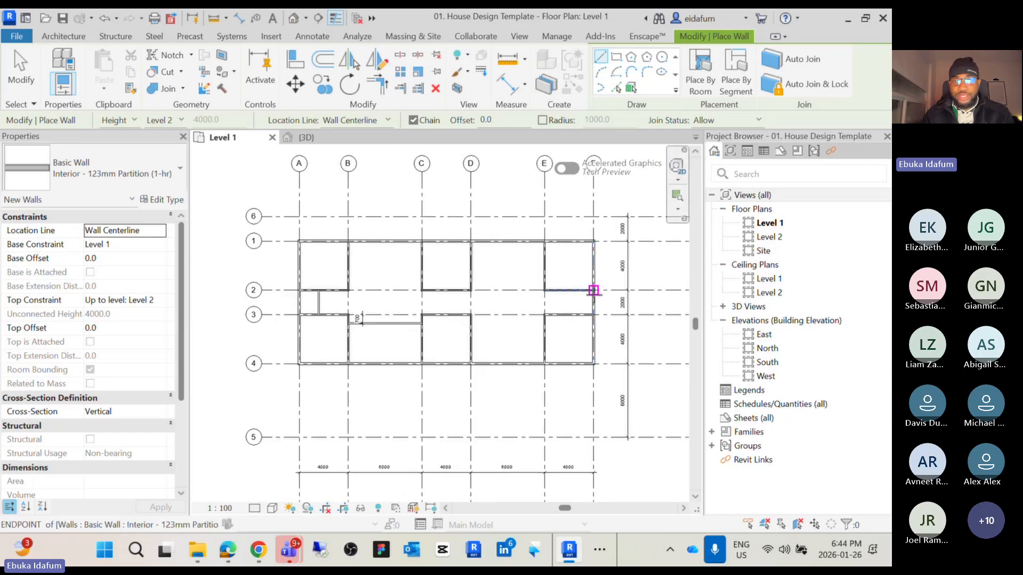
pyautogui.scroll(3, 317, 304)
pyautogui.scroll(4, 316, 304)
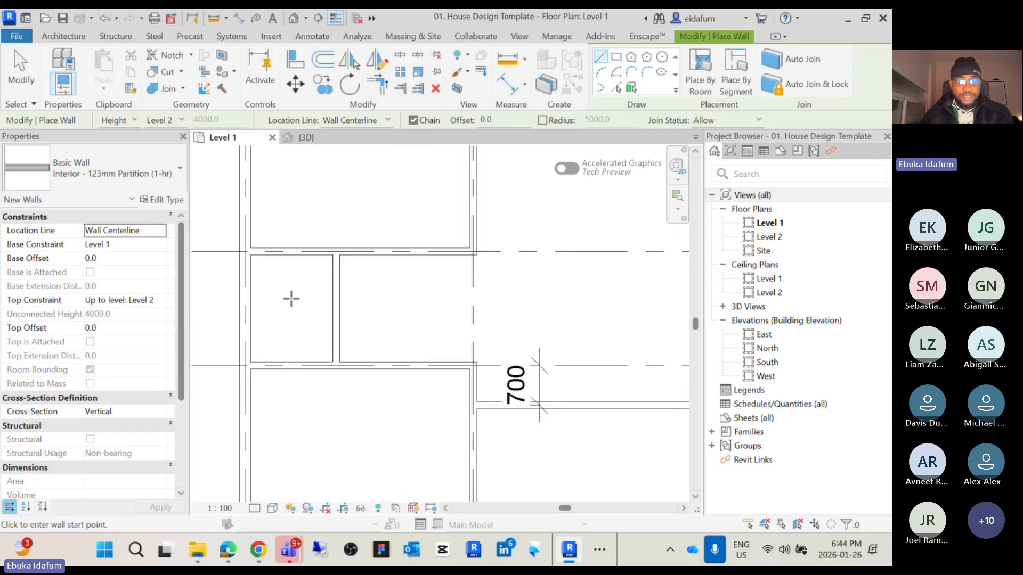
pyautogui.press('Escape')
pyautogui.press('Escape')
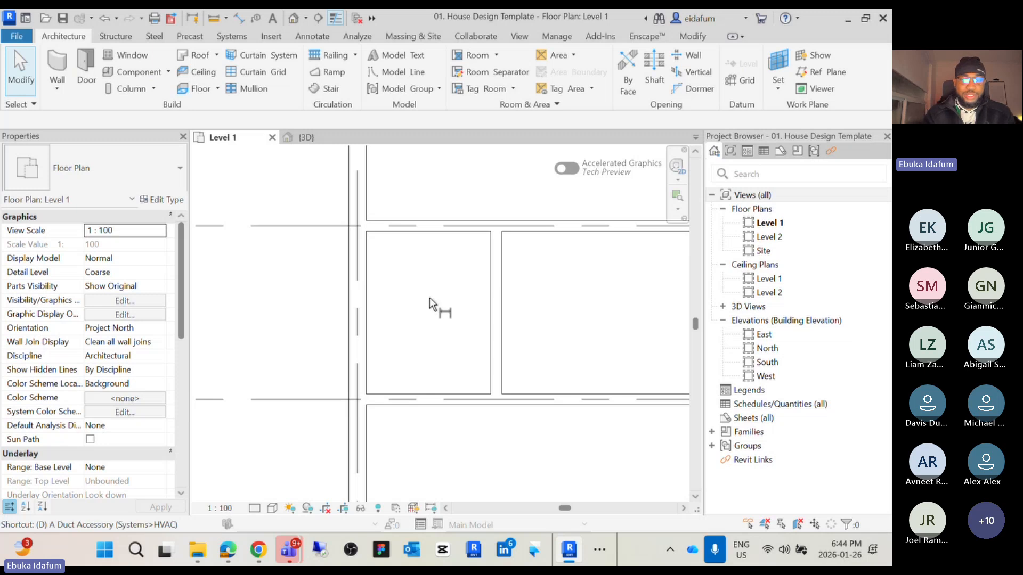
pyautogui.press('d')
pyautogui.press('i')
pyautogui.click(357, 301)
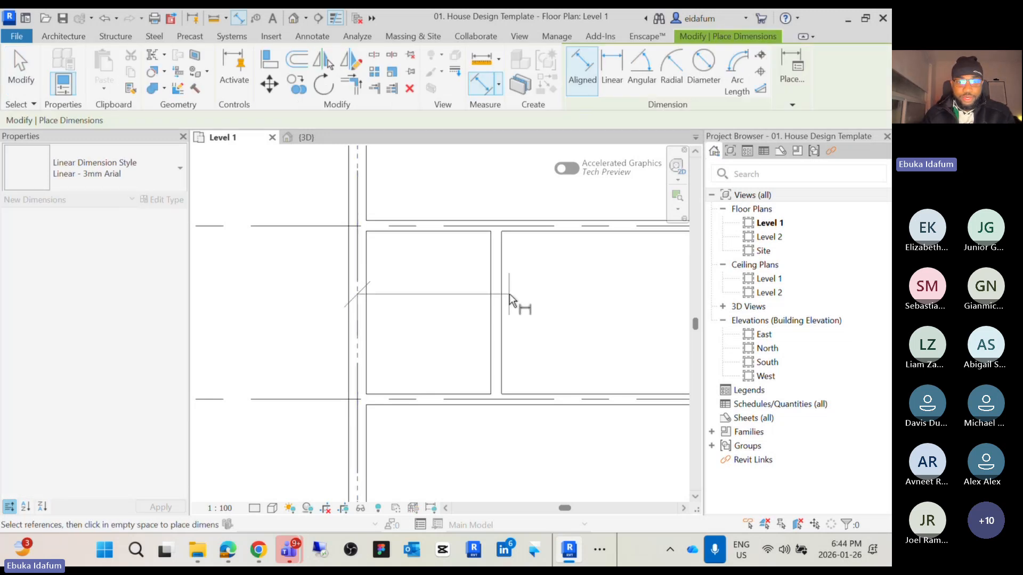
pyautogui.click(498, 297)
pyautogui.scroll(-3, 498, 297)
pyautogui.moveTo(497, 297); pyautogui.dragTo(481, 309, button='middle')
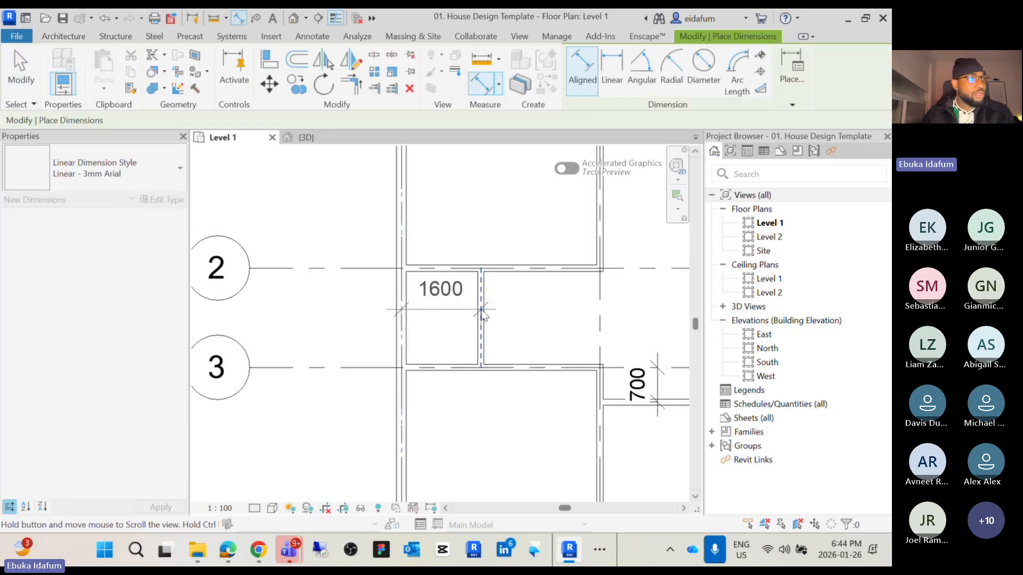
pyautogui.click(444, 322)
pyautogui.scroll(-3, 448, 325)
pyautogui.press('Escape')
pyautogui.press('Escape')
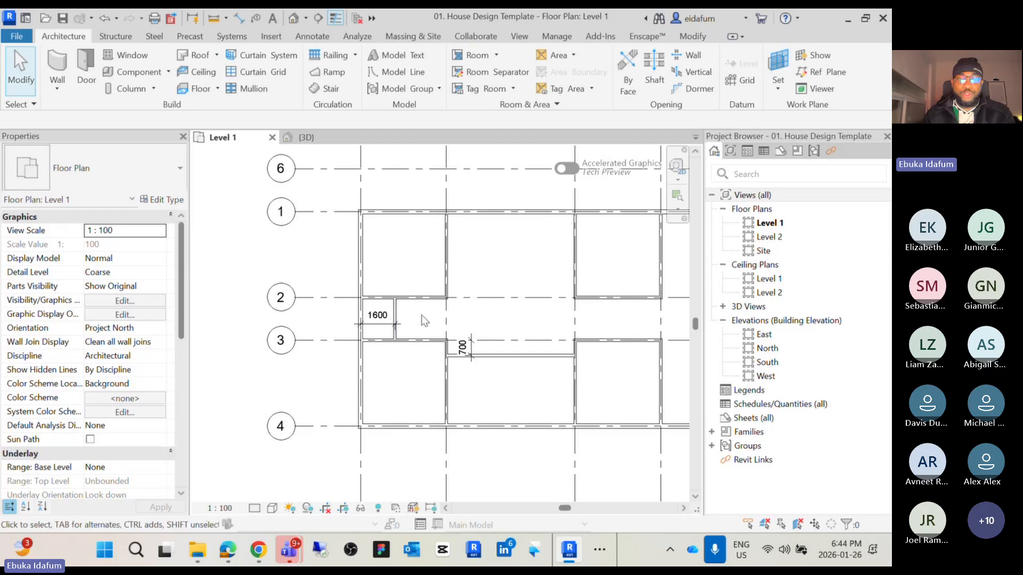
pyautogui.moveTo(421, 315); pyautogui.dragTo(316, 329, button='middle')
pyautogui.scroll(-2, 366, 318)
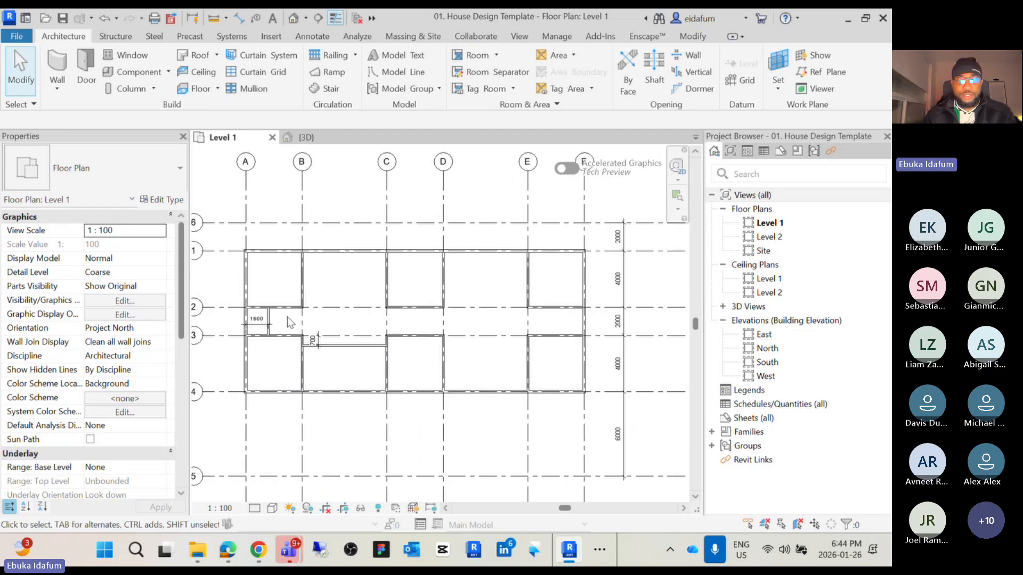
pyautogui.scroll(5, 287, 318)
pyautogui.click(261, 312)
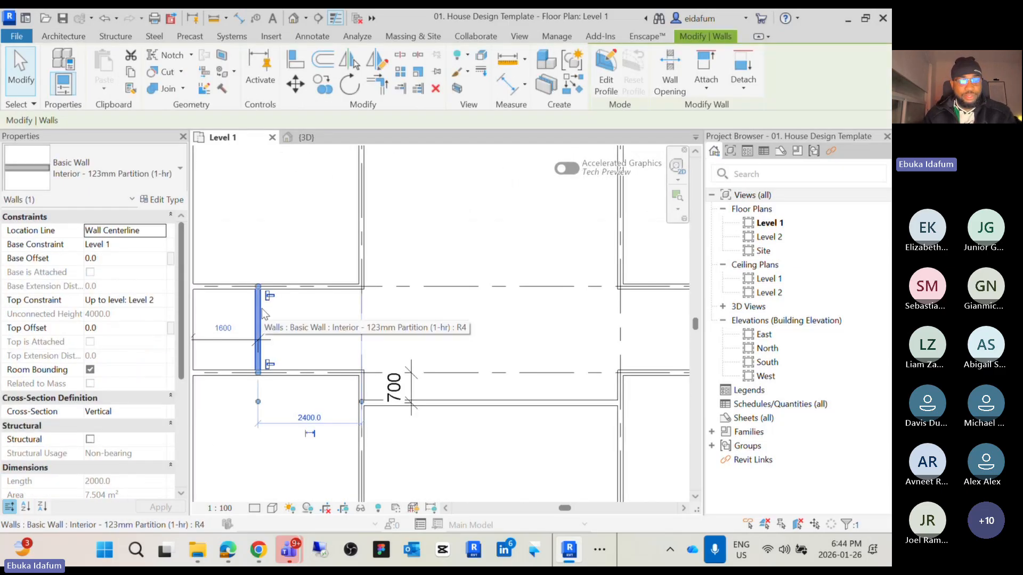
pyautogui.press('c')
pyautogui.press('s')
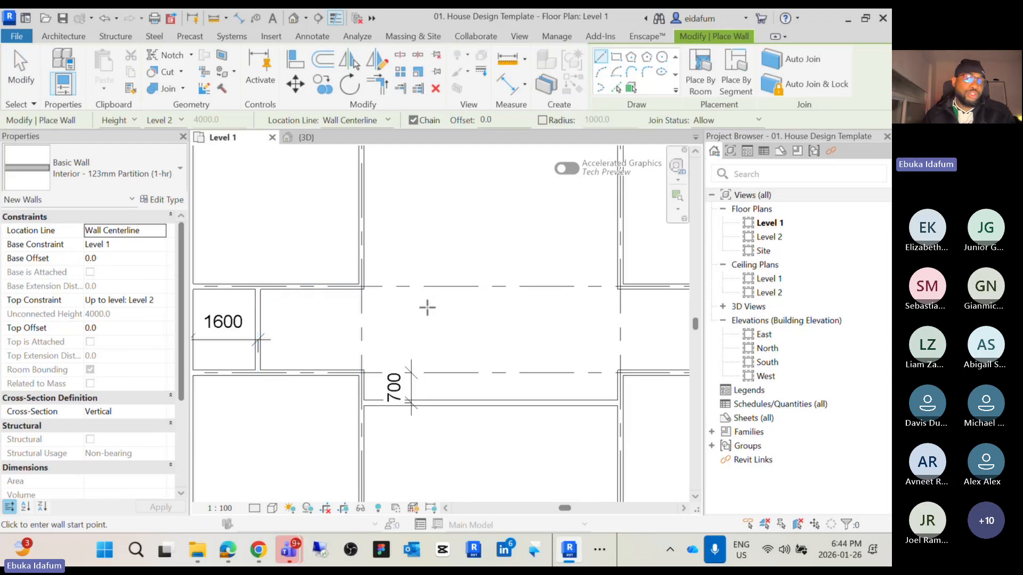
pyautogui.scroll(-3, 427, 305)
pyautogui.moveTo(426, 305); pyautogui.dragTo(373, 308, button='middle')
pyautogui.press('Escape')
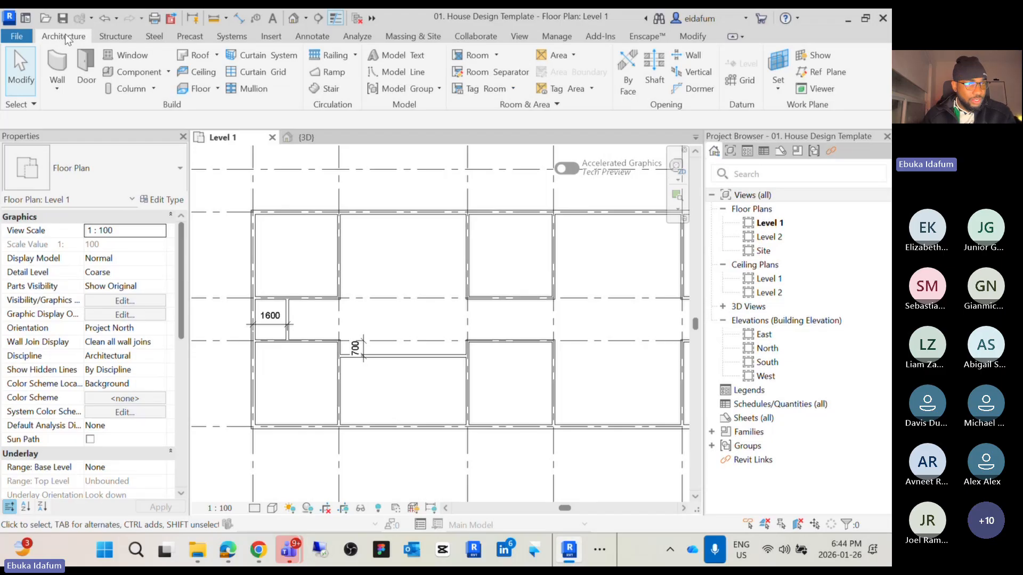
# Draw a vertical Interior - 123mm Partition (1-hr) wall between grids 2 and 3 in the bay next to grid F
pyautogui.click(58, 59)
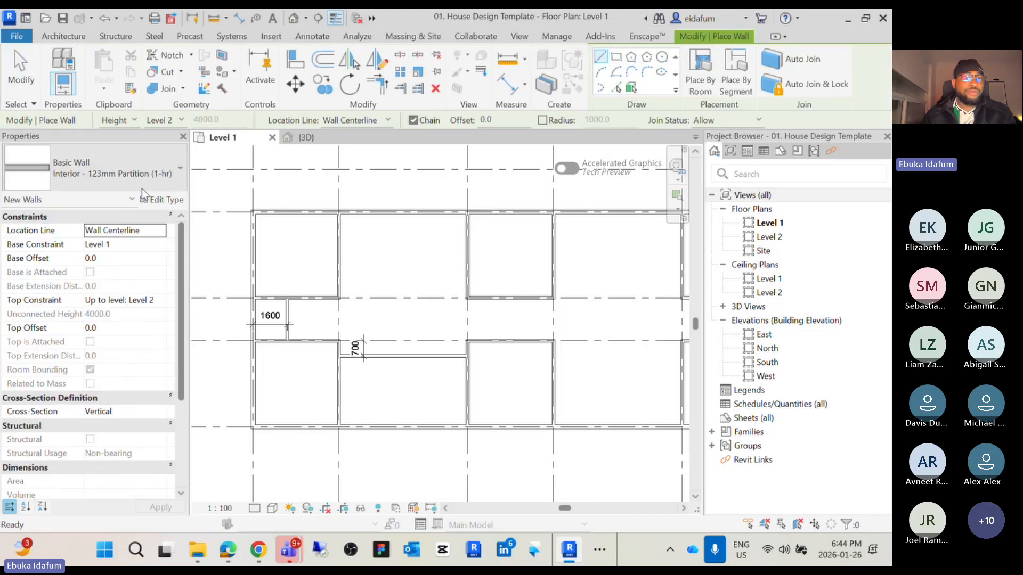
pyautogui.click(127, 181)
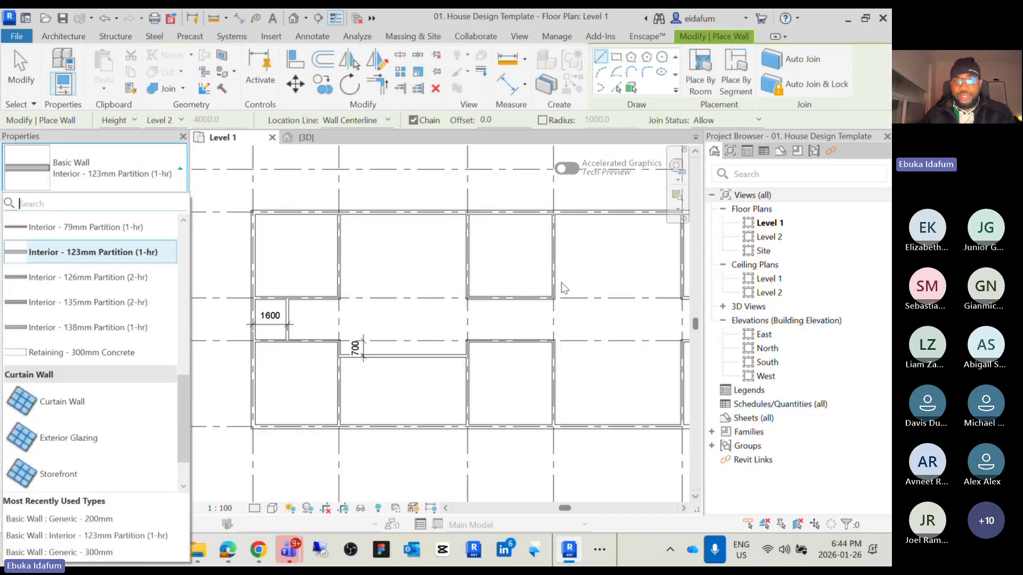
pyautogui.click(108, 252)
pyautogui.scroll(-2, 427, 320)
pyautogui.scroll(5, 484, 325)
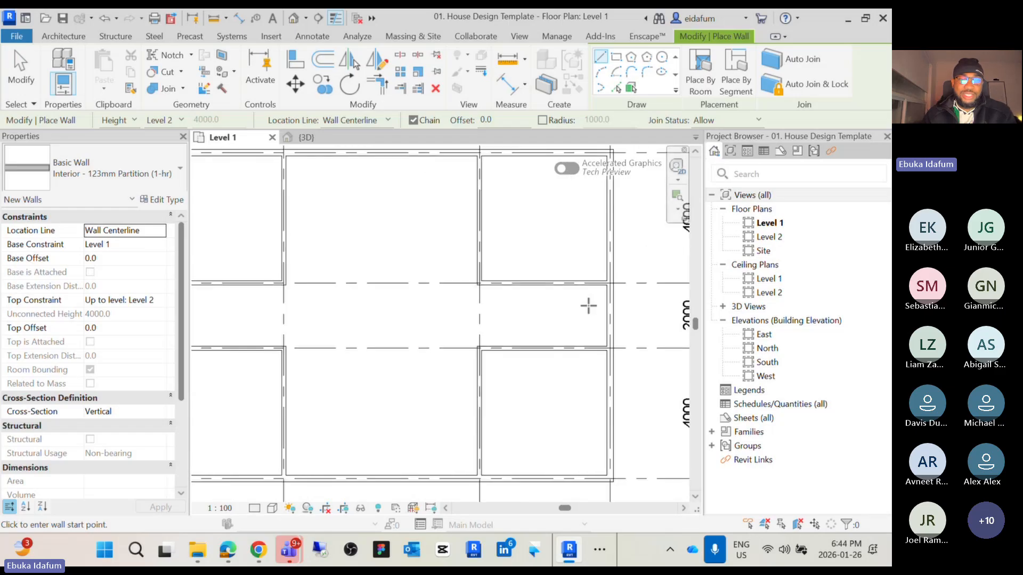
pyautogui.moveTo(588, 305); pyautogui.dragTo(445, 304, button='middle')
pyautogui.scroll(3, 431, 295)
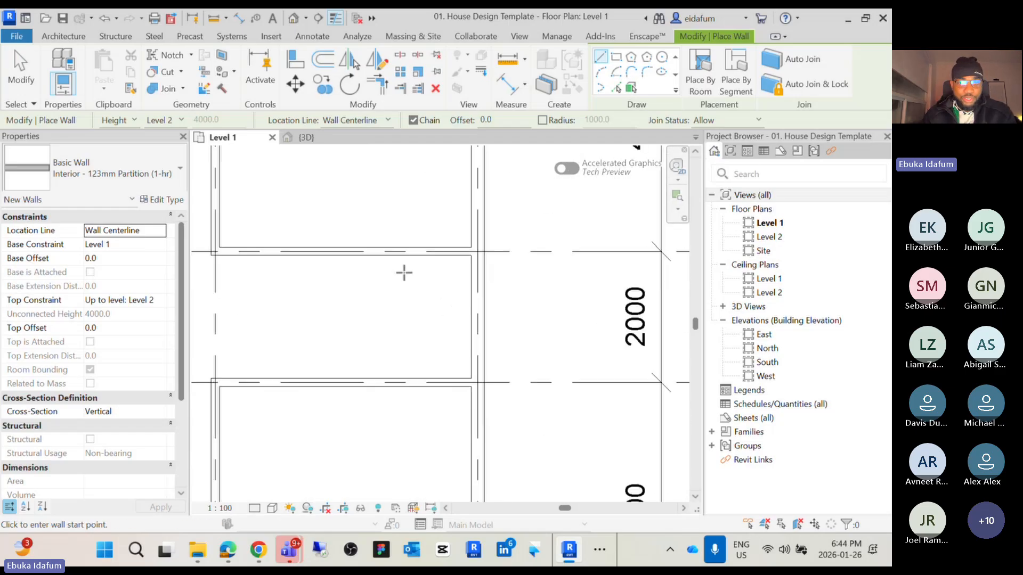
pyautogui.click(371, 254)
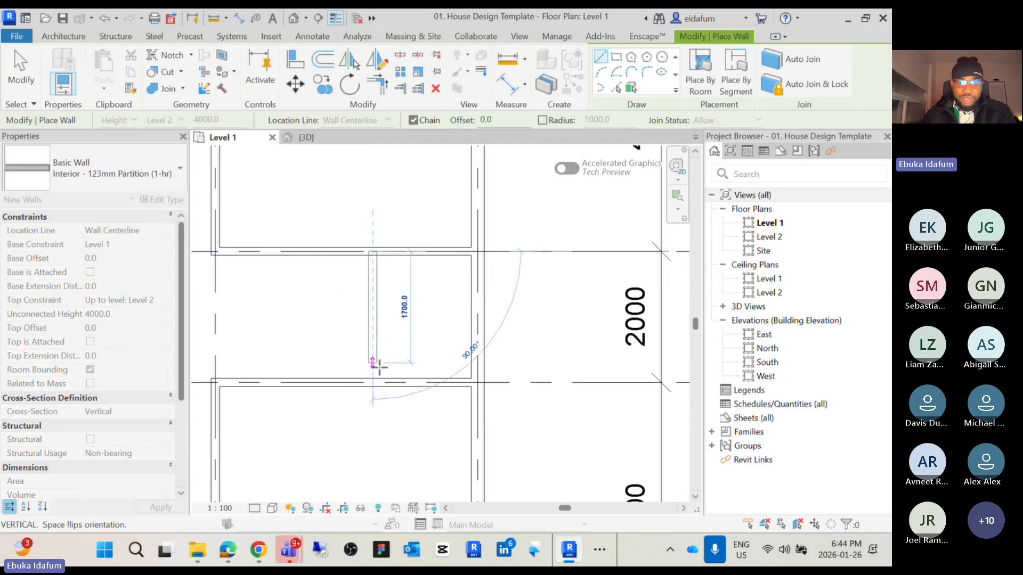
pyautogui.click(373, 381)
pyautogui.press('Escape')
pyautogui.press('Escape')
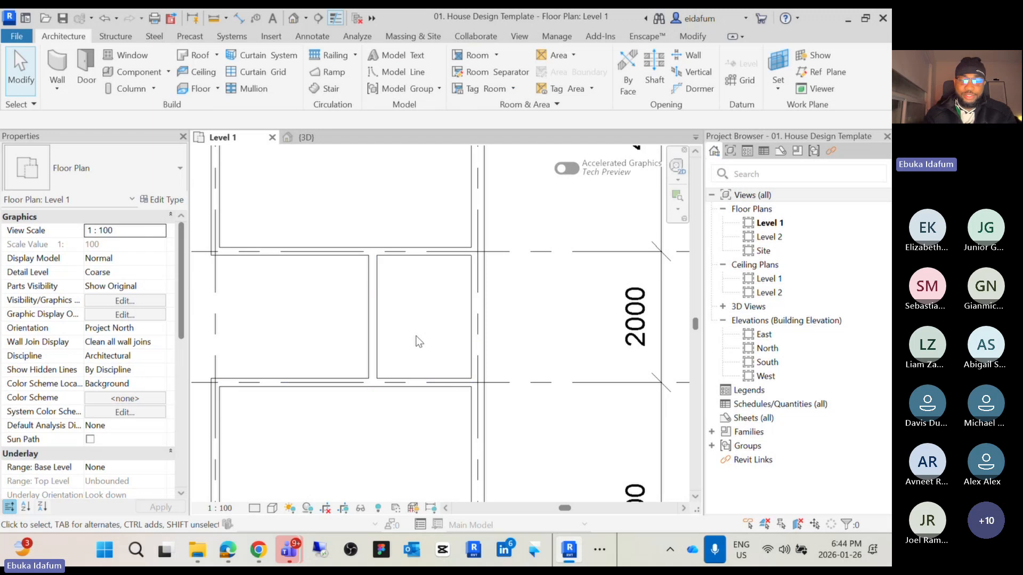
# Add an aligned dimension between the grid F exterior wall and the new partition wall
pyautogui.press('d')
pyautogui.press('i')
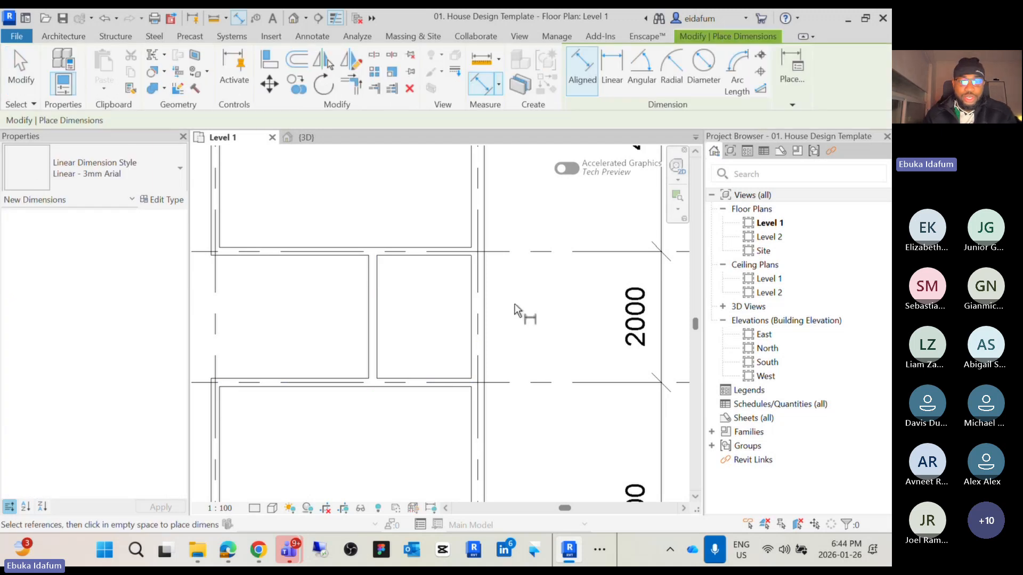
pyautogui.click(481, 305)
pyautogui.click(372, 310)
pyautogui.click(423, 330)
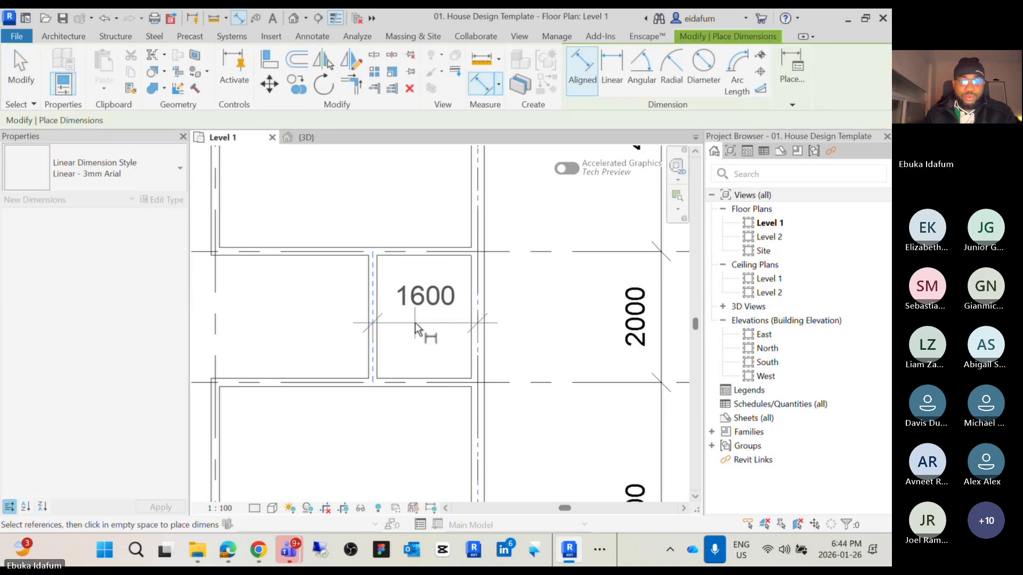
pyautogui.scroll(-5, 418, 334)
pyautogui.press('Escape')
pyautogui.press('Escape')
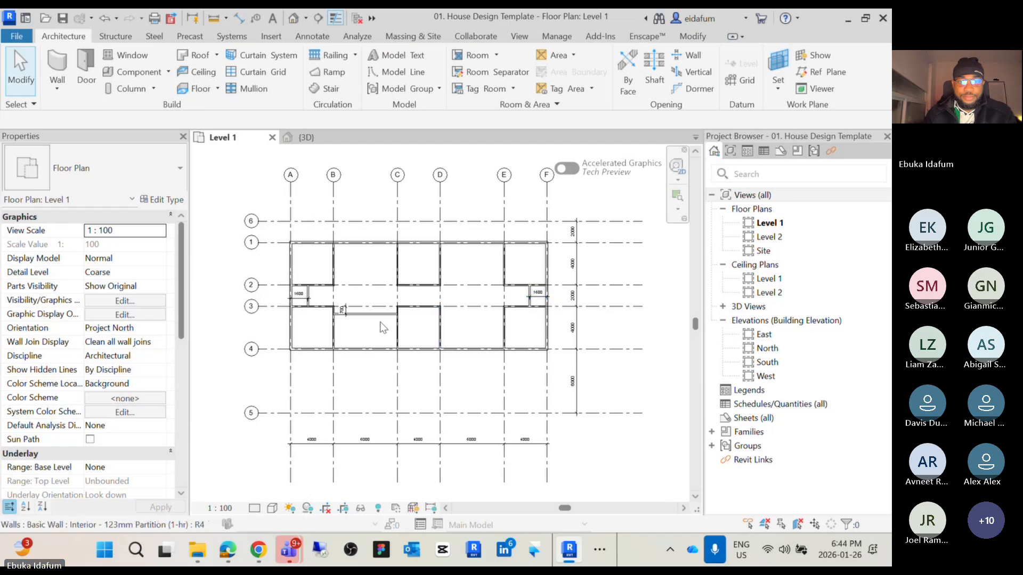
# Zoom around the floor plan to examine the partition walls and their dimensions
pyautogui.scroll(6, 342, 310)
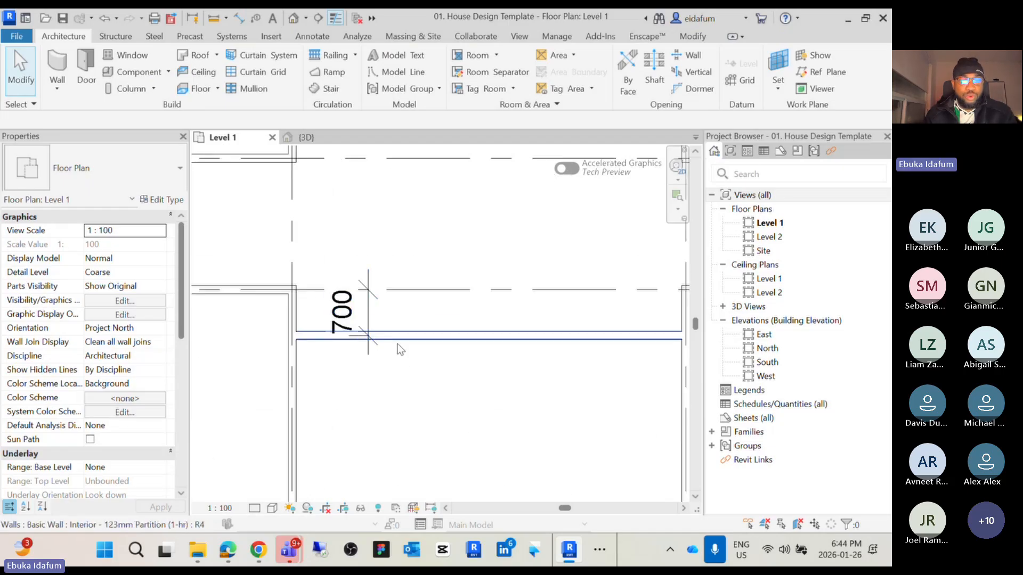
pyautogui.scroll(-5, 411, 296)
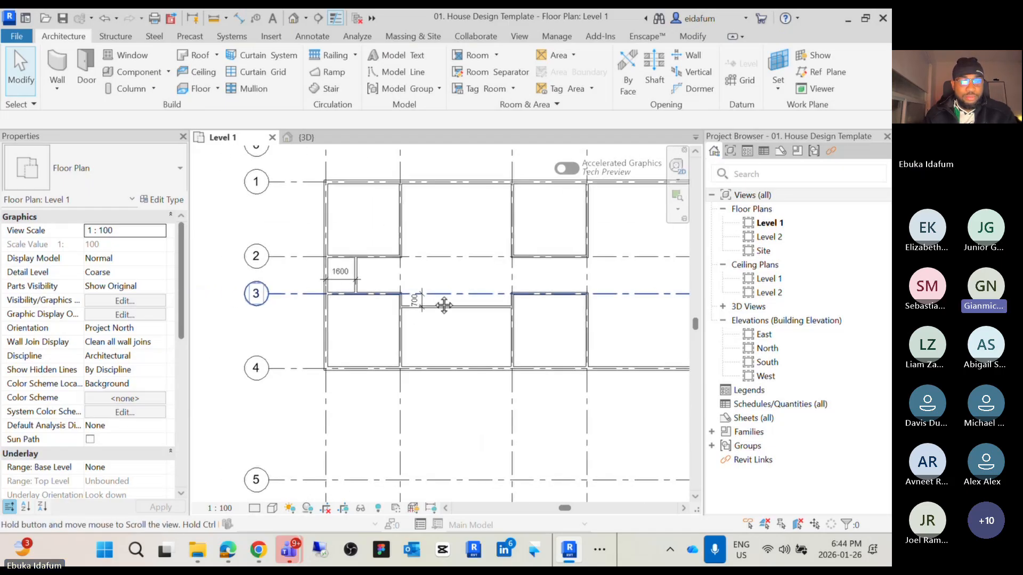
pyautogui.scroll(3, 356, 296)
pyautogui.scroll(-4, 355, 296)
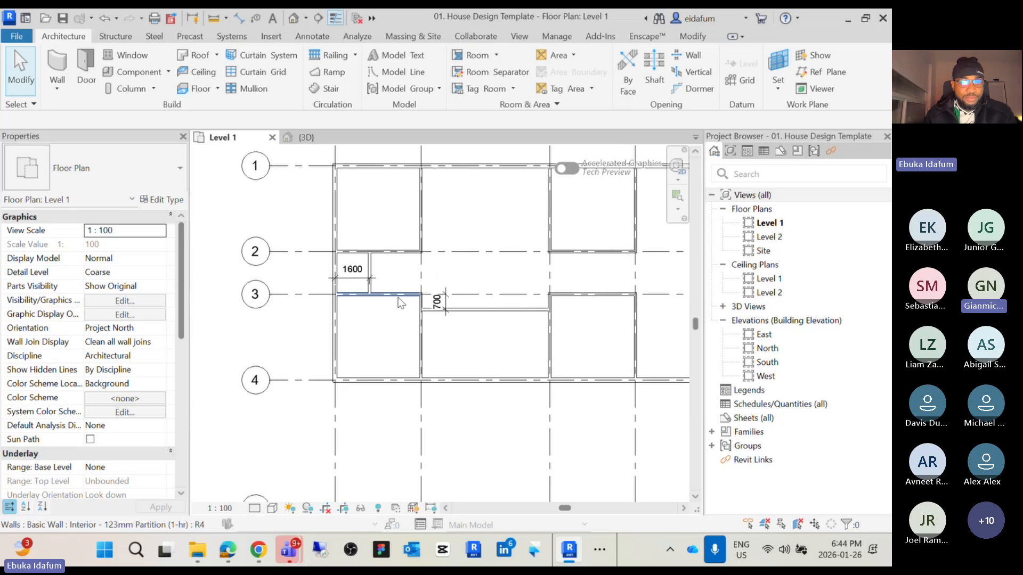
pyautogui.scroll(4, 401, 397)
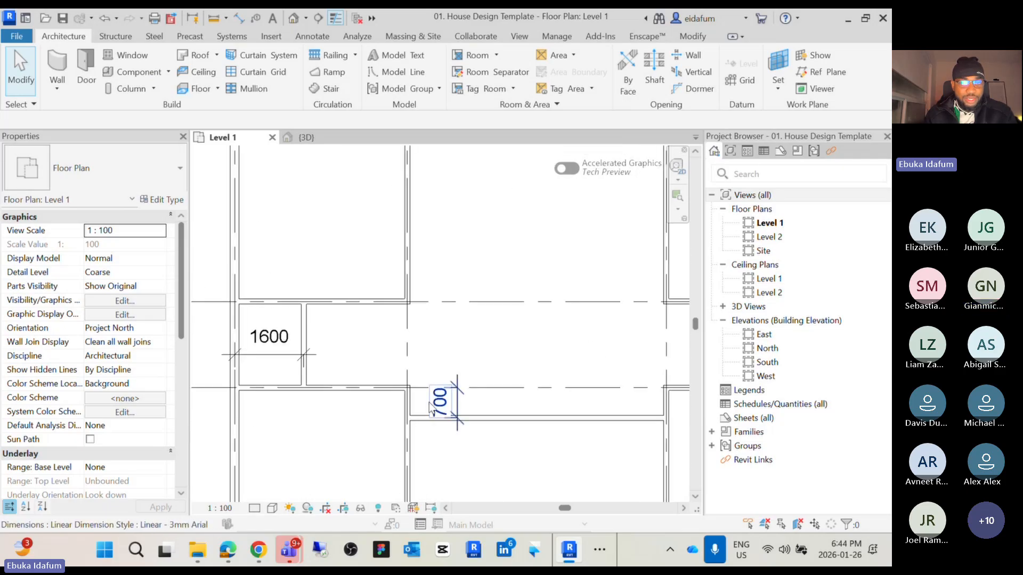
pyautogui.scroll(-3, 442, 437)
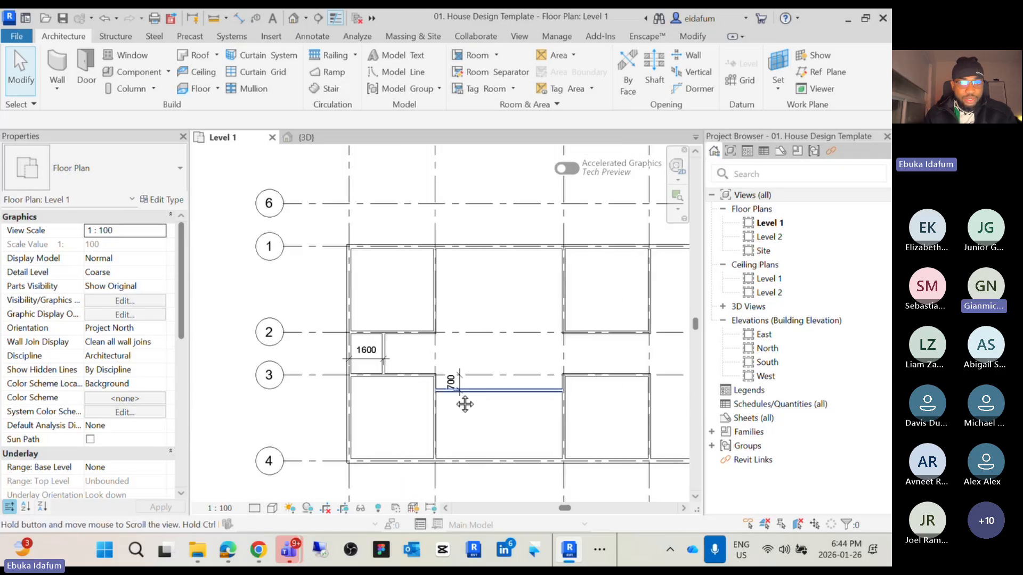
pyautogui.scroll(-2, 371, 363)
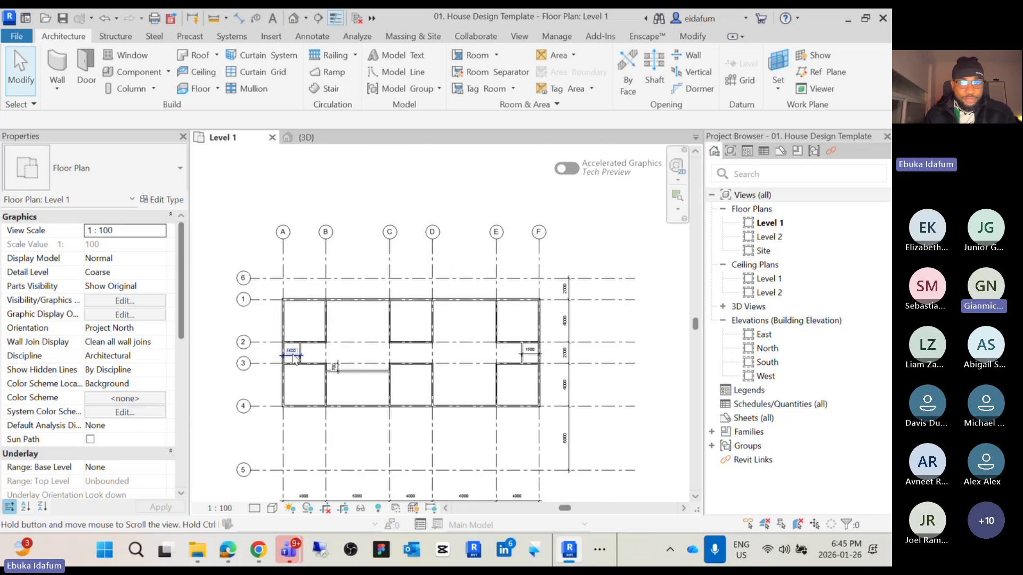
pyautogui.scroll(4, 545, 353)
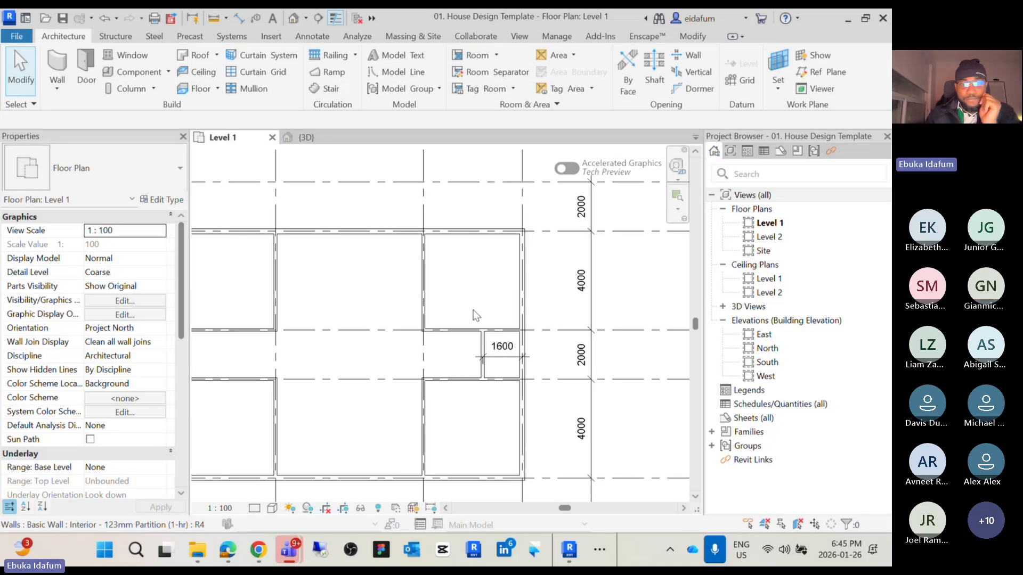
pyautogui.scroll(-2, 442, 320)
pyautogui.scroll(-1, 366, 328)
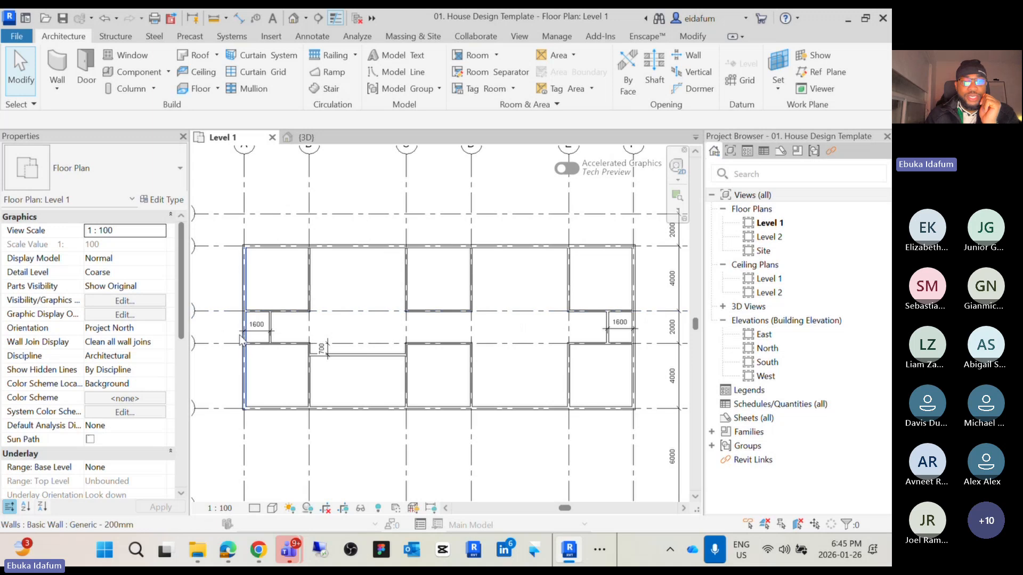
pyautogui.scroll(5, 286, 333)
# Set the Level 1 plan's view scale to 1:50
pyautogui.moveTo(286, 333); pyautogui.dragTo(339, 339, button='middle')
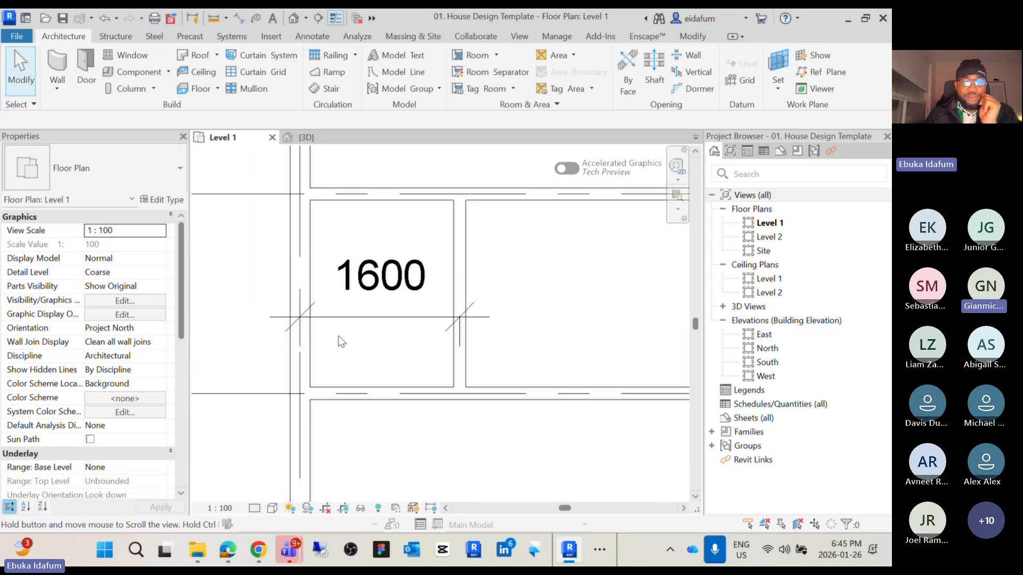
pyautogui.click(382, 320)
pyautogui.click(382, 346)
pyautogui.click(392, 320)
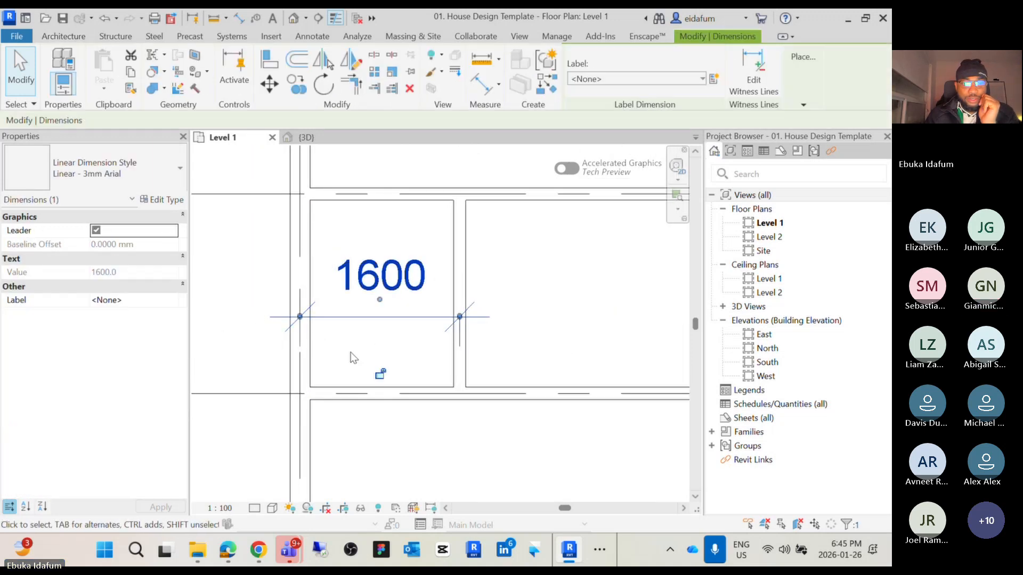
pyautogui.click(220, 507)
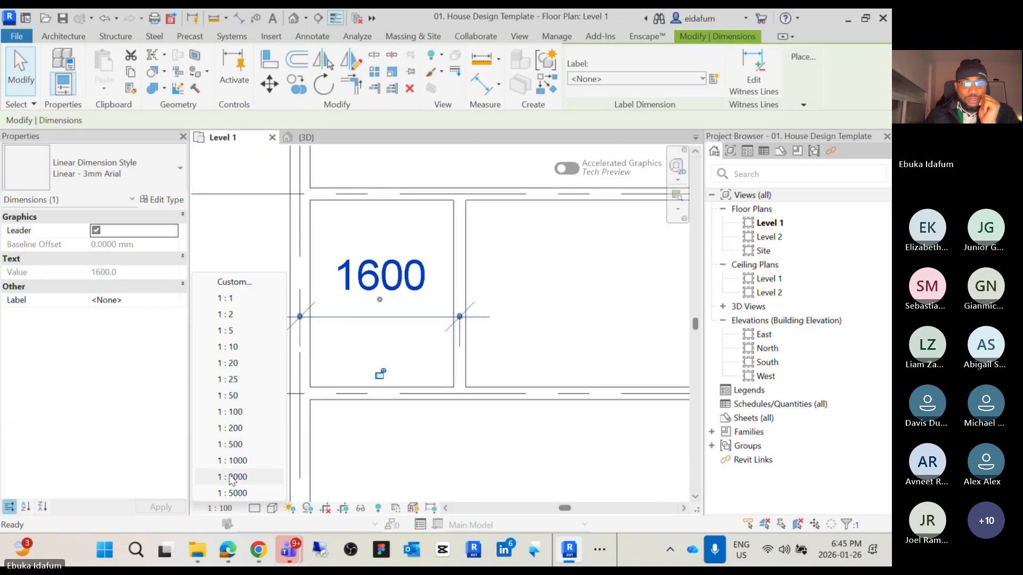
pyautogui.click(232, 397)
# Move the 1600 dimension line lower inside the small bay next to grid A
pyautogui.press('Escape')
pyautogui.click(414, 318)
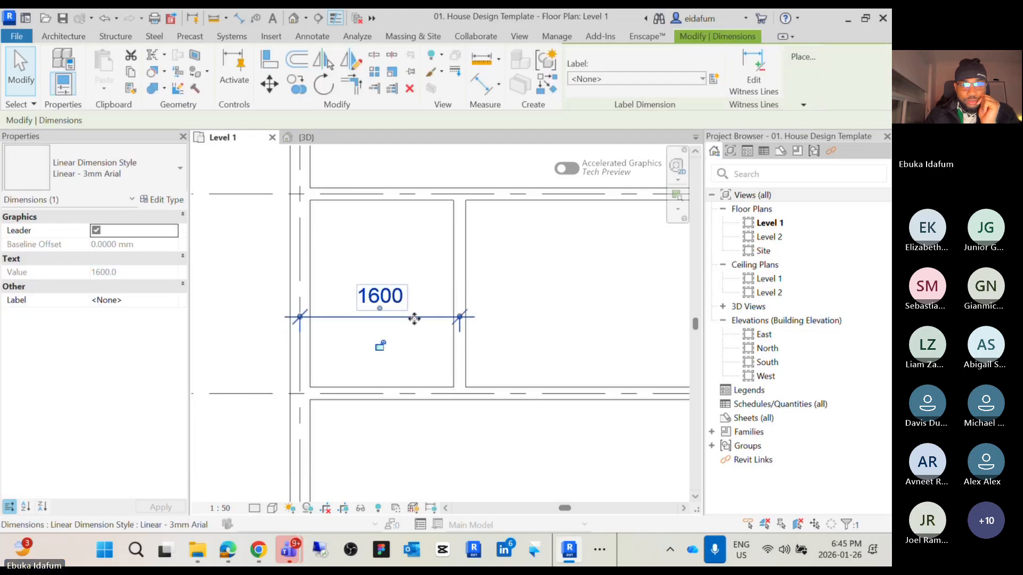
pyautogui.keyDown('ctrl'); pyautogui.moveTo(413, 318); pyautogui.dragTo(409, 351); pyautogui.keyUp('ctrl')
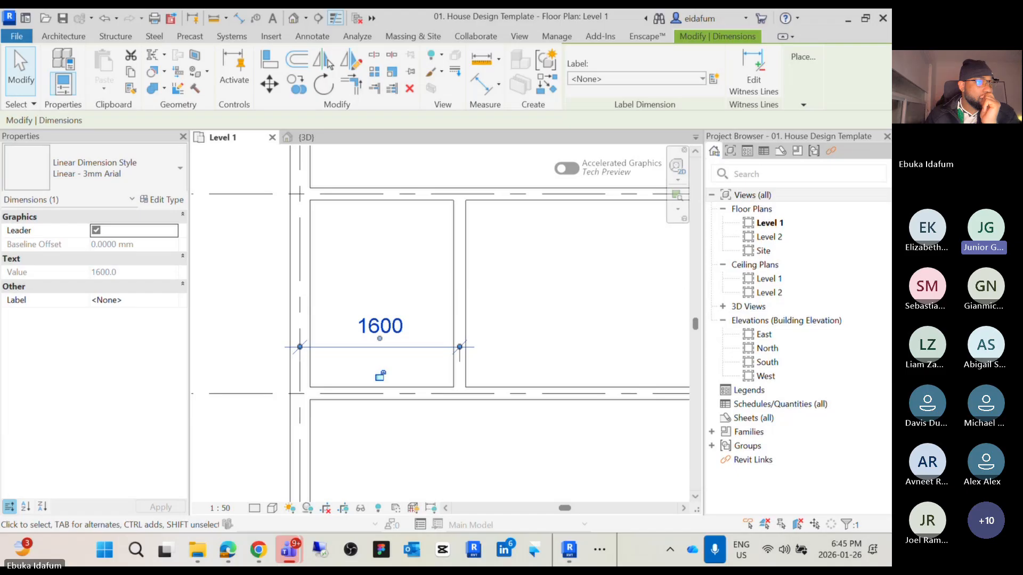
# Zoom and pan around the Level 1 plan to review the walls, partitions and dimensions
pyautogui.scroll(-5, 337, 320)
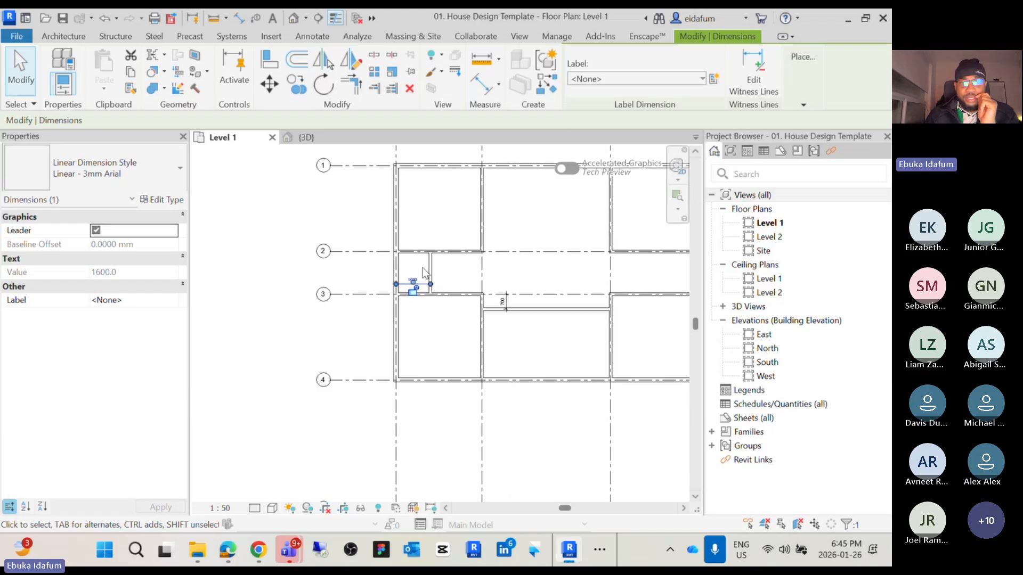
pyautogui.scroll(-3, 319, 344)
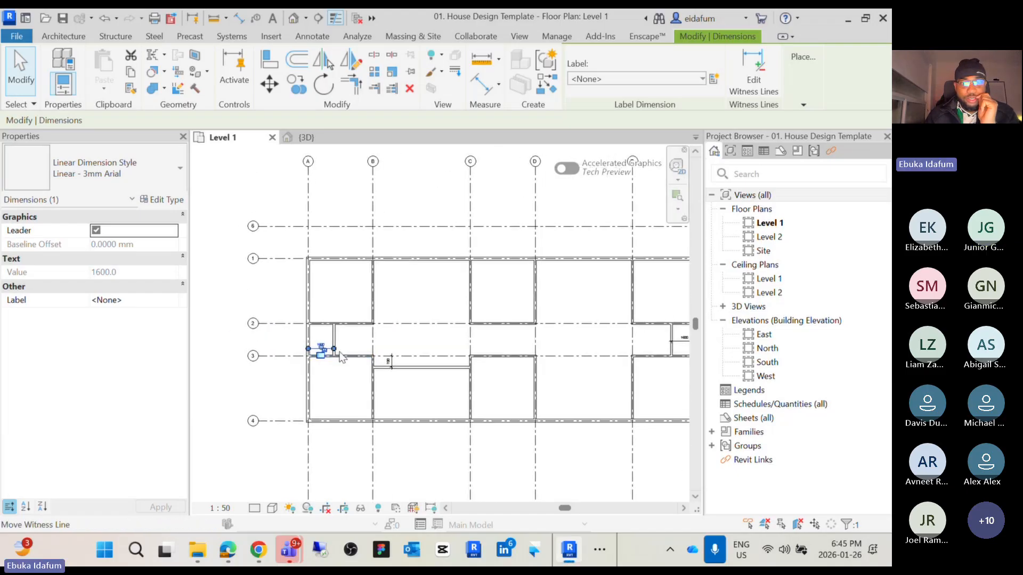
pyautogui.click(320, 353)
pyautogui.scroll(3, 403, 345)
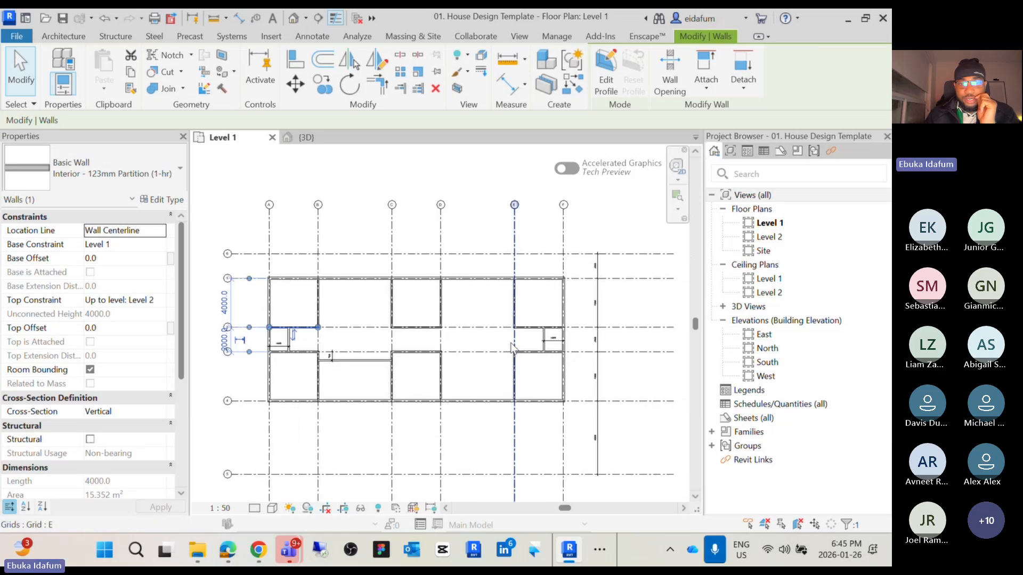
pyautogui.moveTo(561, 356); pyautogui.dragTo(481, 365, button='middle')
pyautogui.click(597, 342)
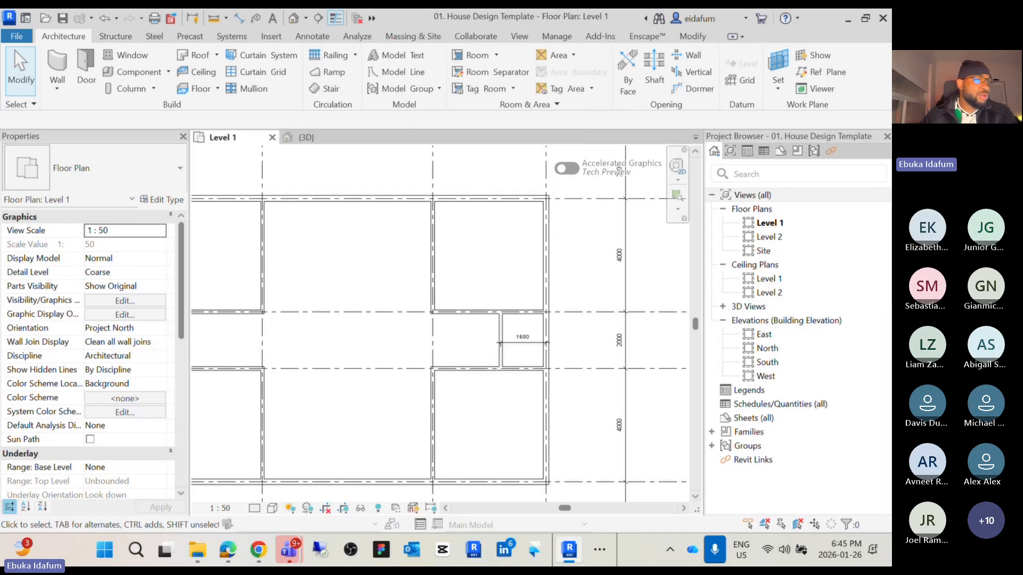
pyautogui.scroll(-3, 366, 286)
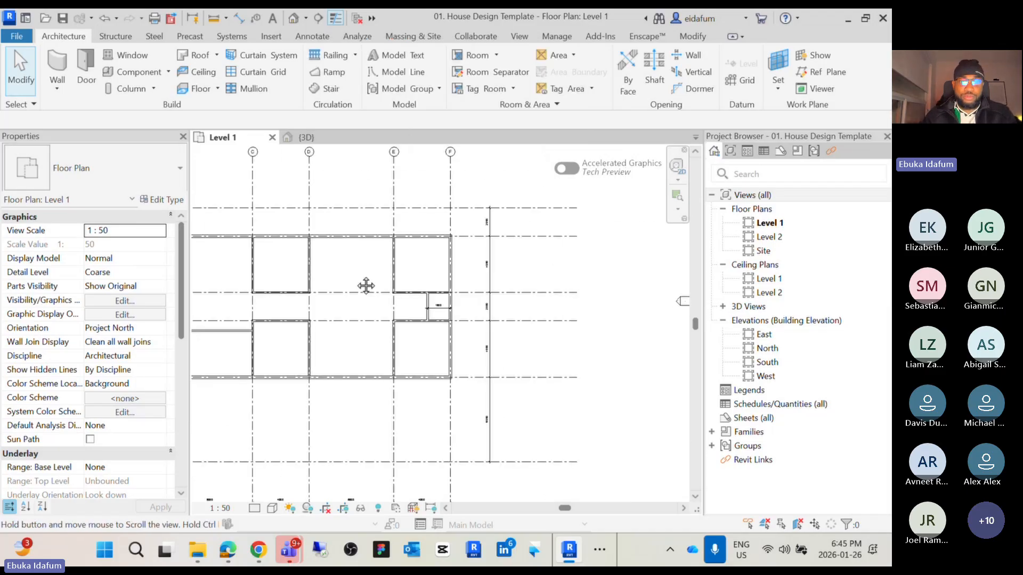
pyautogui.moveTo(366, 286); pyautogui.dragTo(475, 302, button='middle')
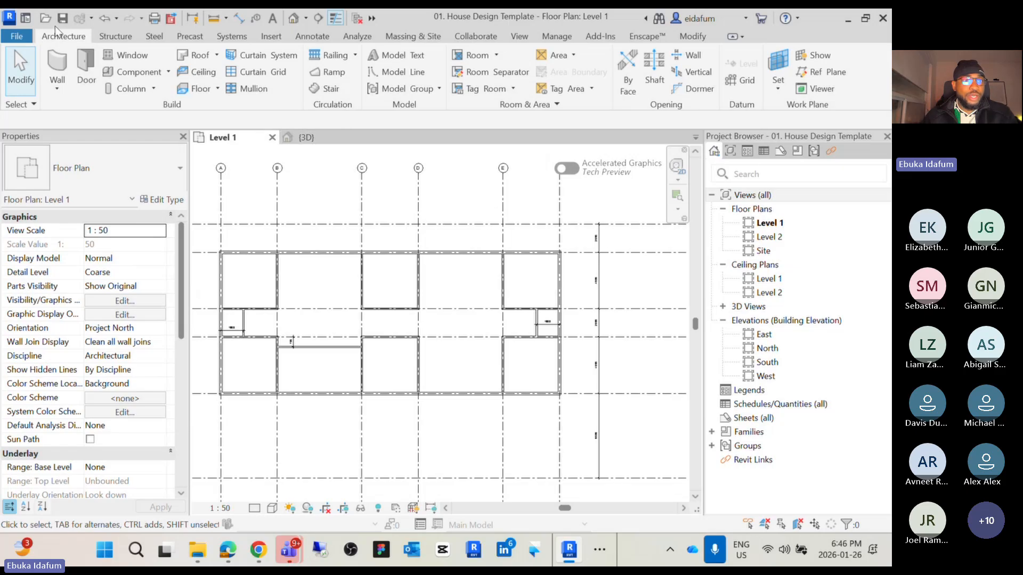
pyautogui.click(132, 89)
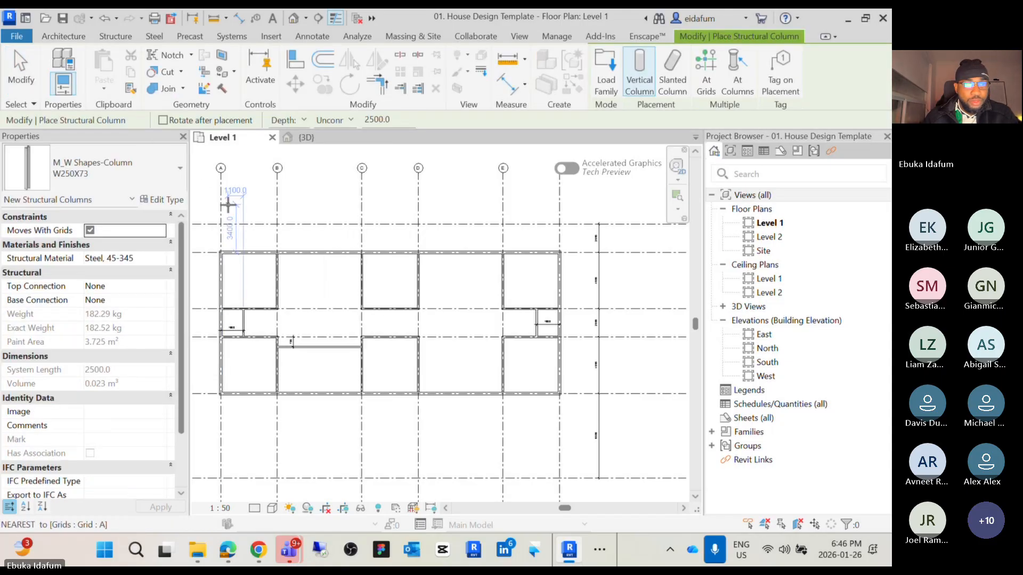
pyautogui.click(143, 177)
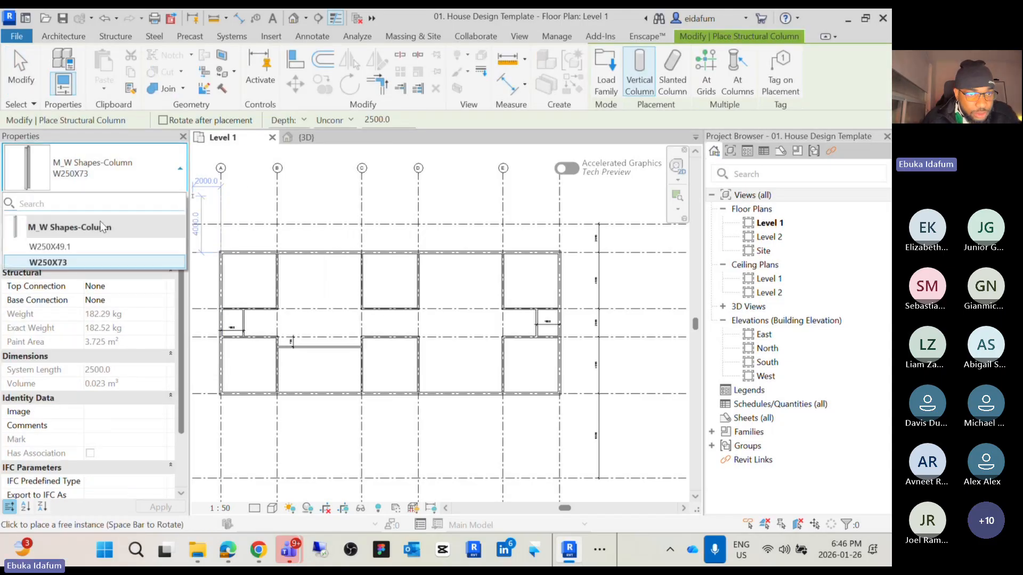
pyautogui.click(86, 246)
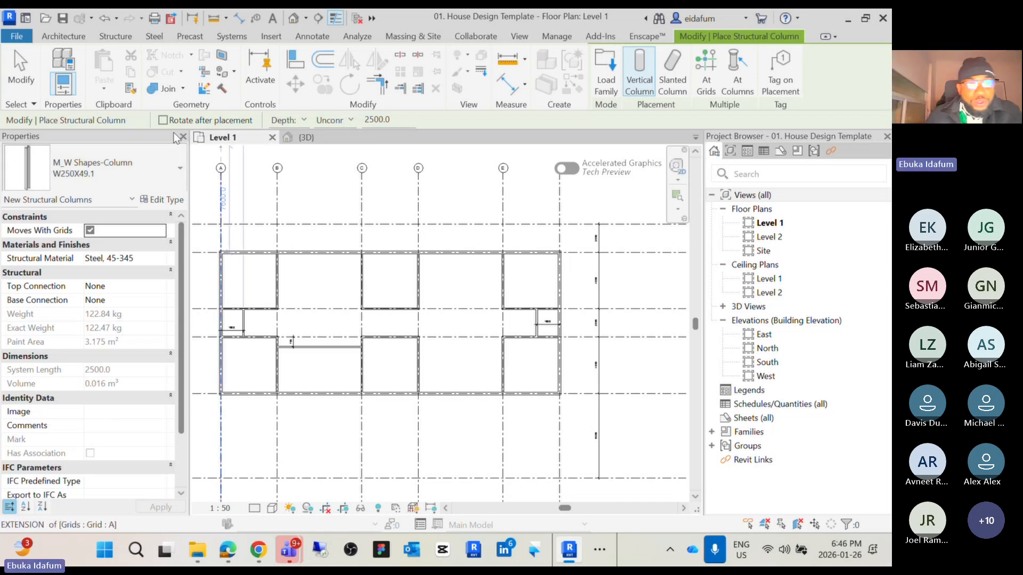
pyautogui.click(49, 35)
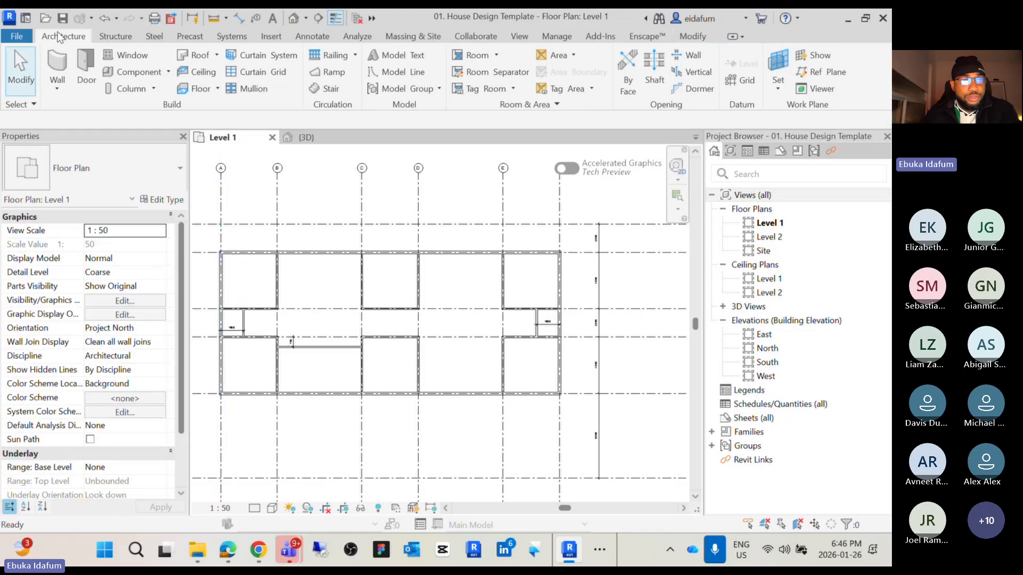
# Start placing an architectural M_Rectangular Column 475 x 610mm and place one where grid B meets grid 6
pyautogui.click(154, 88)
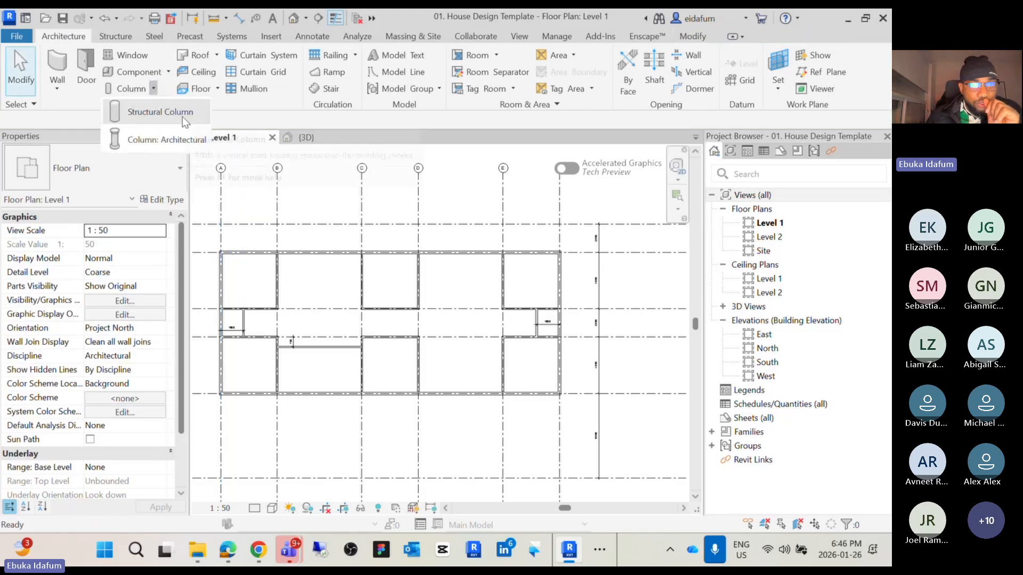
pyautogui.click(166, 140)
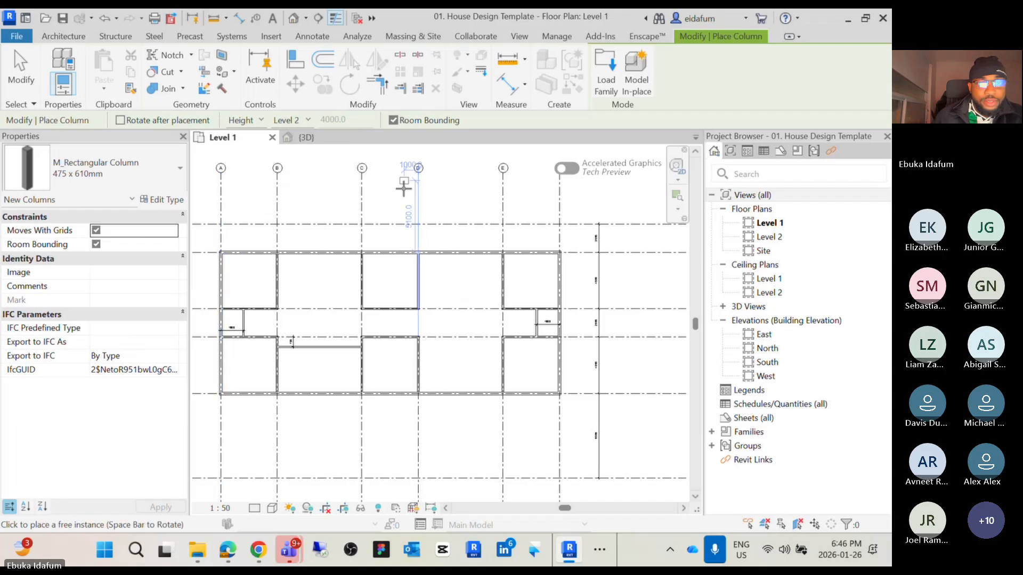
pyautogui.moveTo(288, 216); pyautogui.dragTo(402, 267, button='middle')
pyautogui.scroll(3, 416, 219)
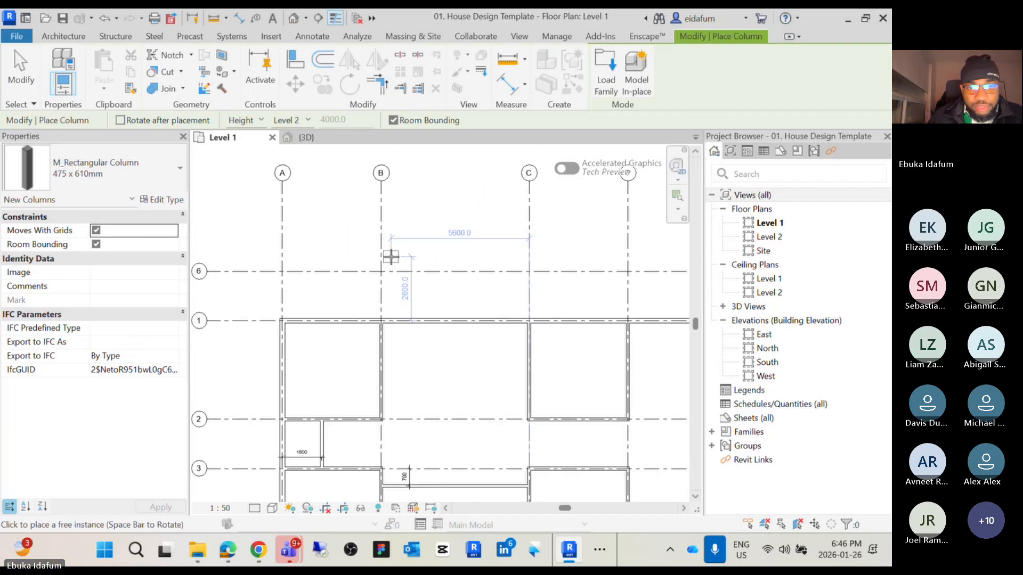
pyautogui.scroll(3, 383, 261)
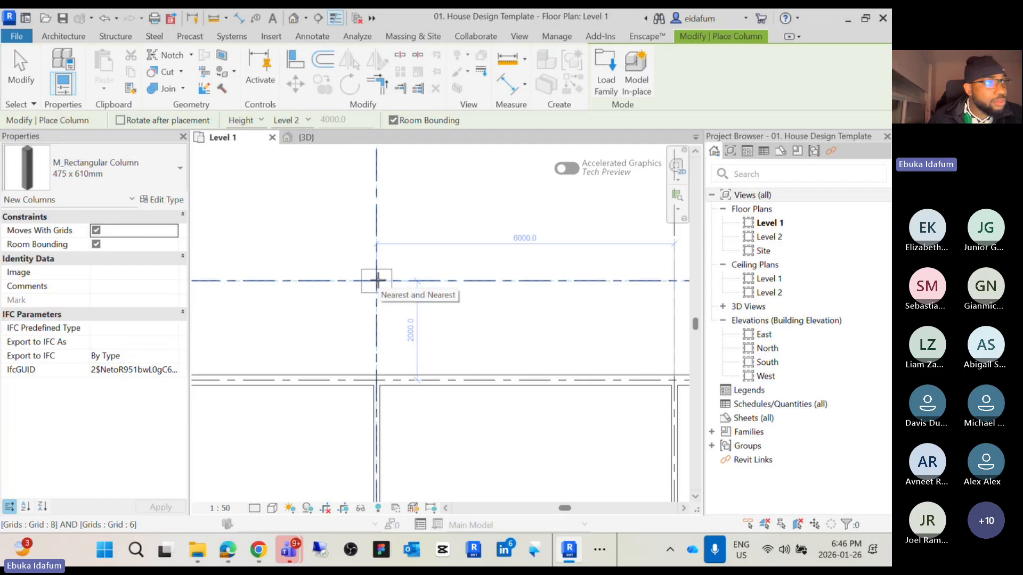
pyautogui.click(378, 280)
# Place further rectangular columns where grid 6 meets grids C, D and E
pyautogui.scroll(-3, 377, 280)
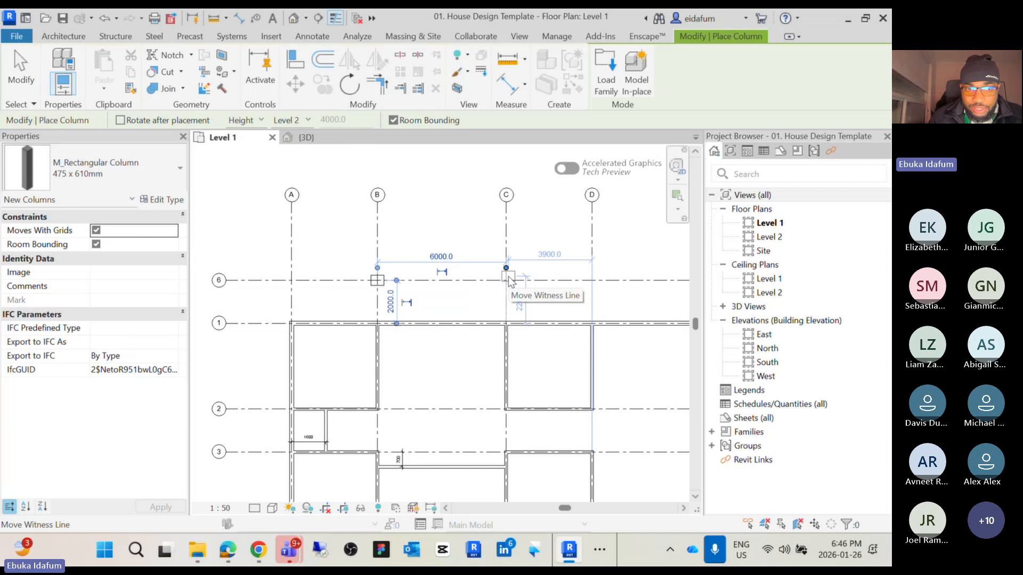
pyautogui.scroll(5, 508, 279)
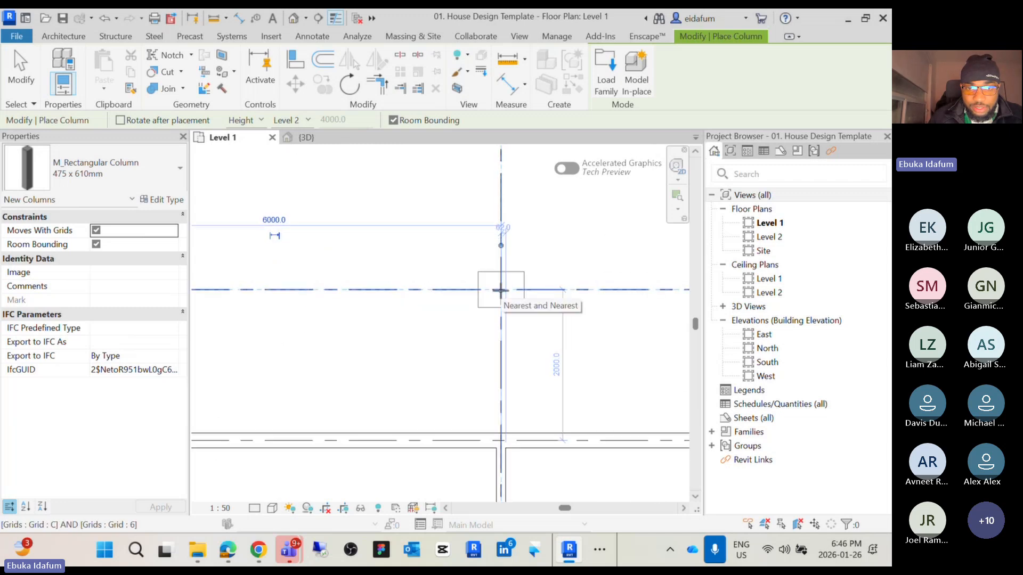
pyautogui.scroll(4, 501, 291)
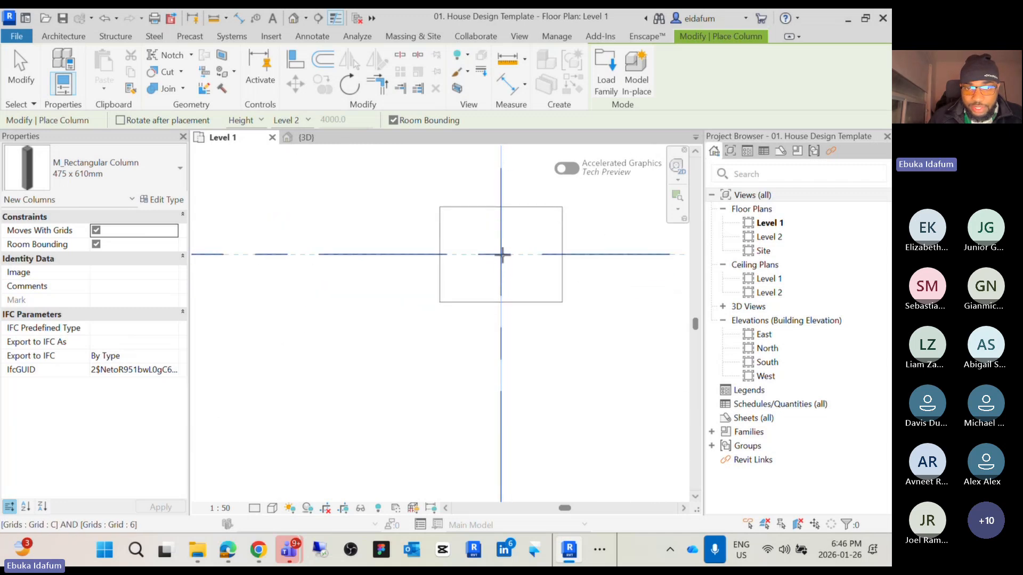
pyautogui.scroll(-8, 503, 256)
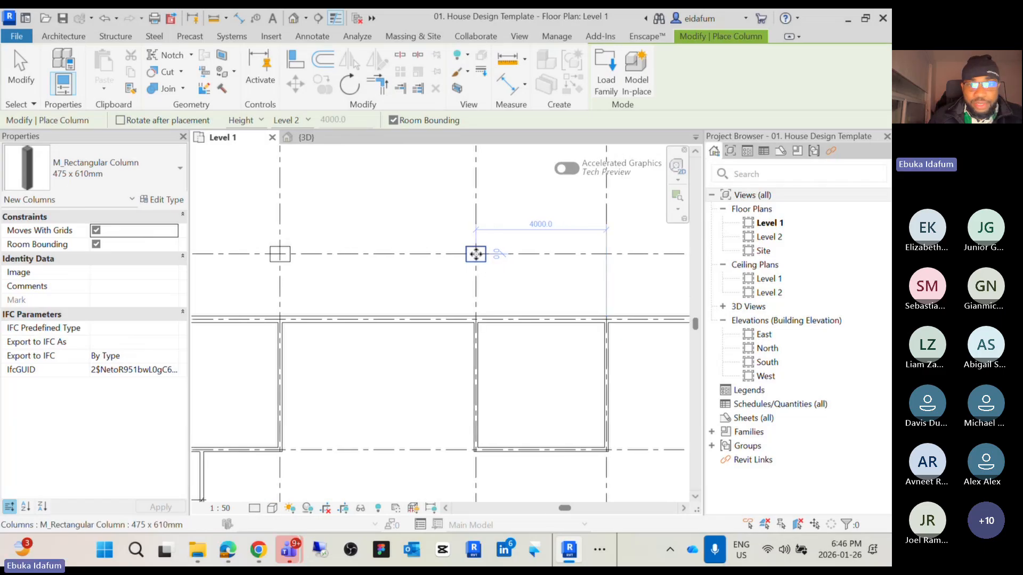
pyautogui.scroll(-3, 476, 255)
pyautogui.click(475, 254)
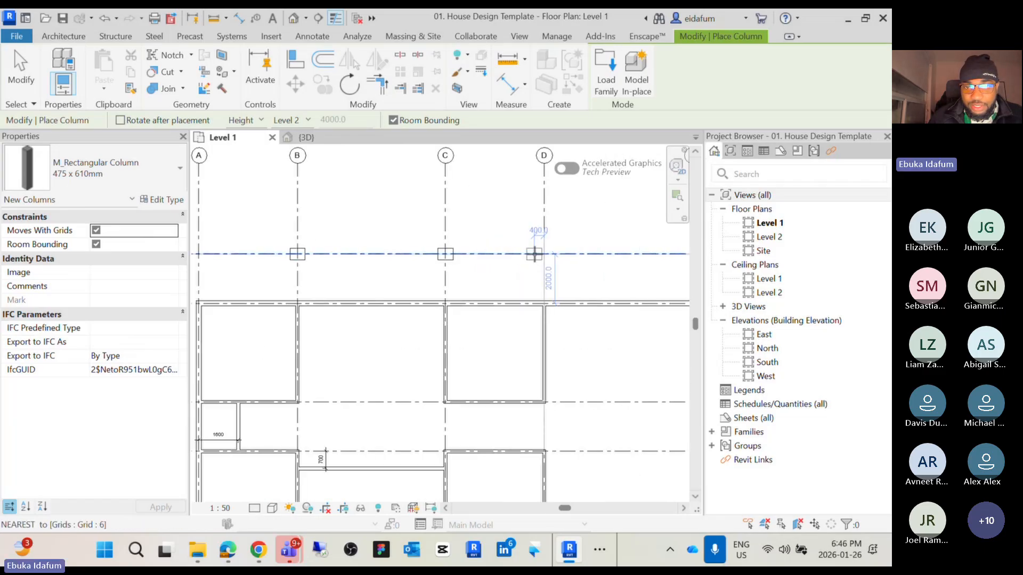
pyautogui.scroll(5, 543, 254)
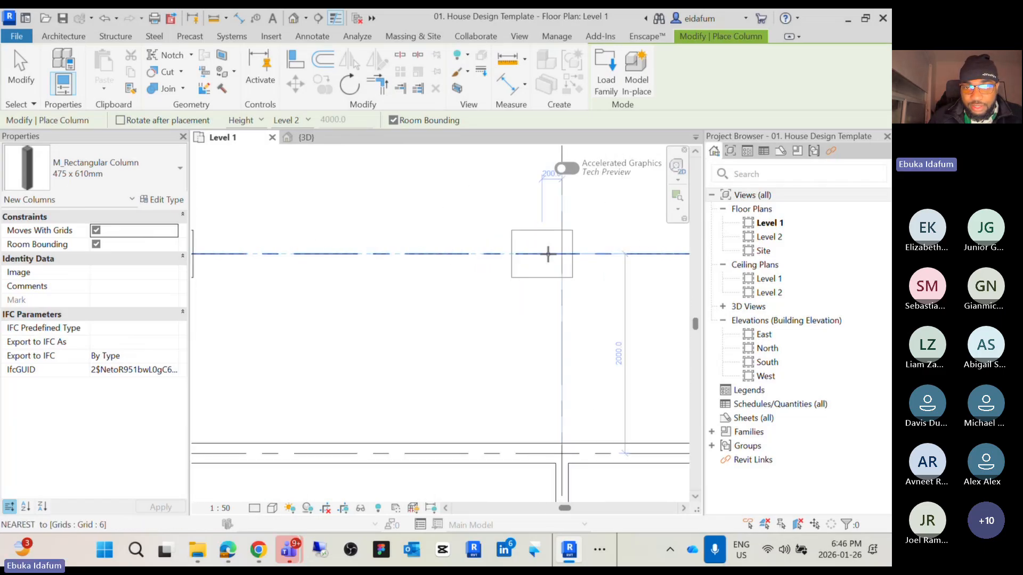
pyautogui.click(577, 254)
pyautogui.scroll(-5, 577, 254)
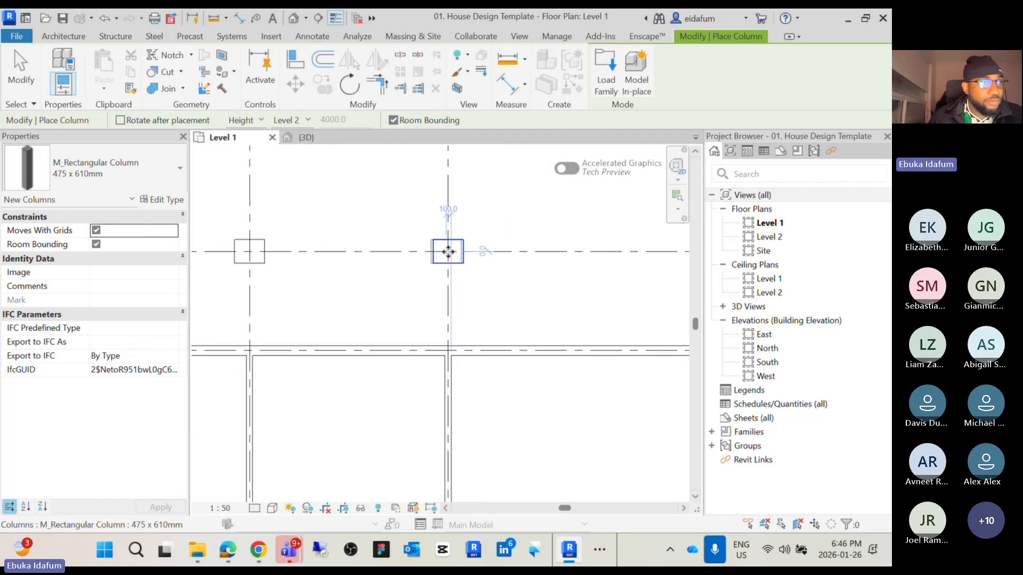
pyautogui.scroll(-5, 448, 251)
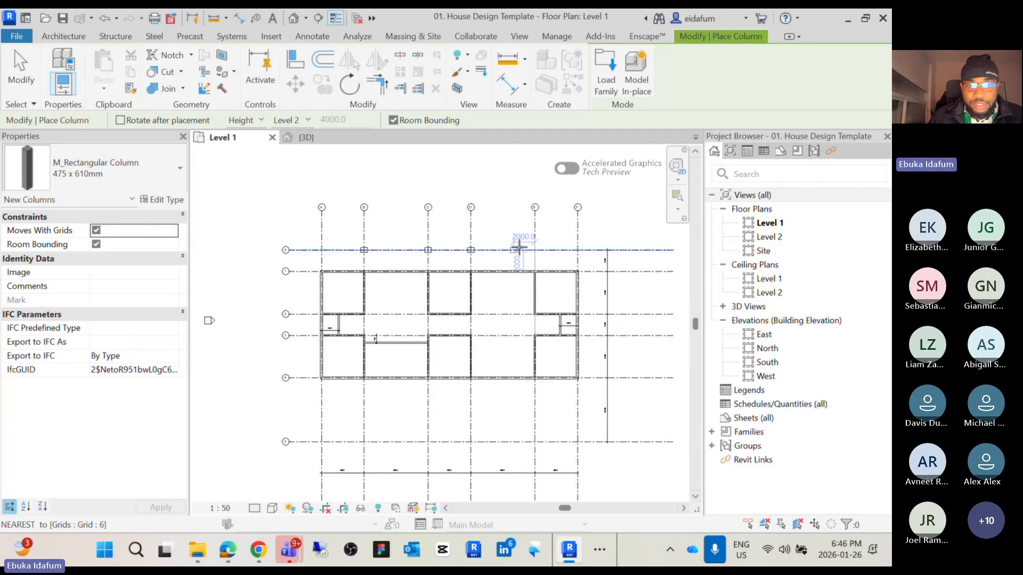
pyautogui.scroll(5, 529, 249)
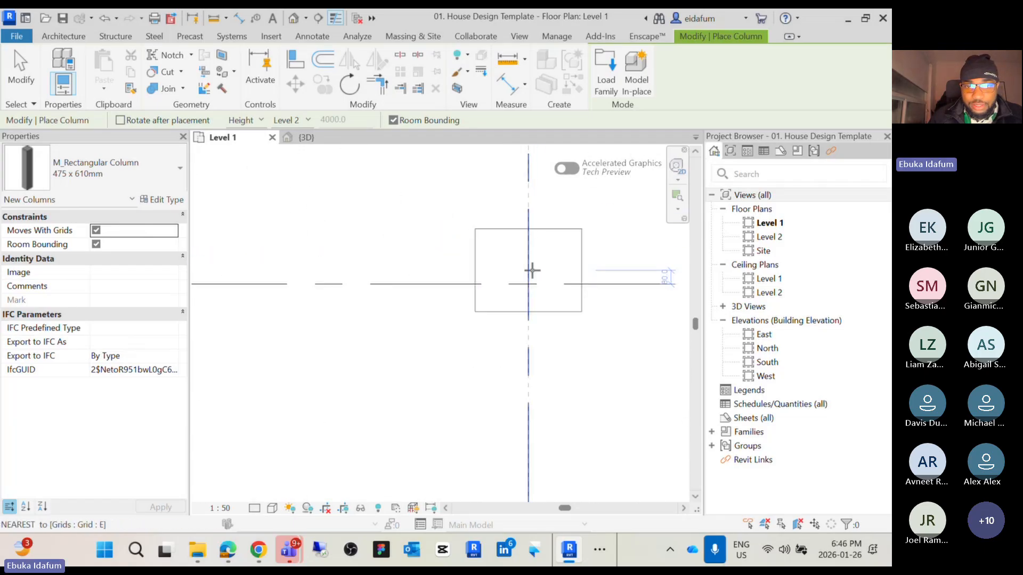
pyautogui.click(531, 284)
# Place rectangular columns where grid 5 meets grids D and E, then exit the column tool
pyautogui.scroll(3, 529, 280)
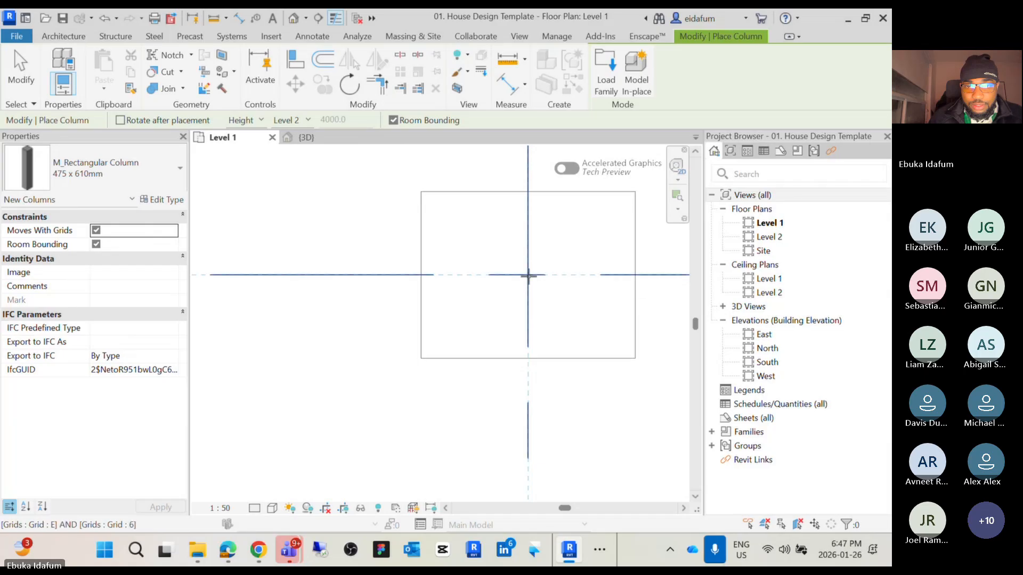
pyautogui.scroll(-5, 529, 276)
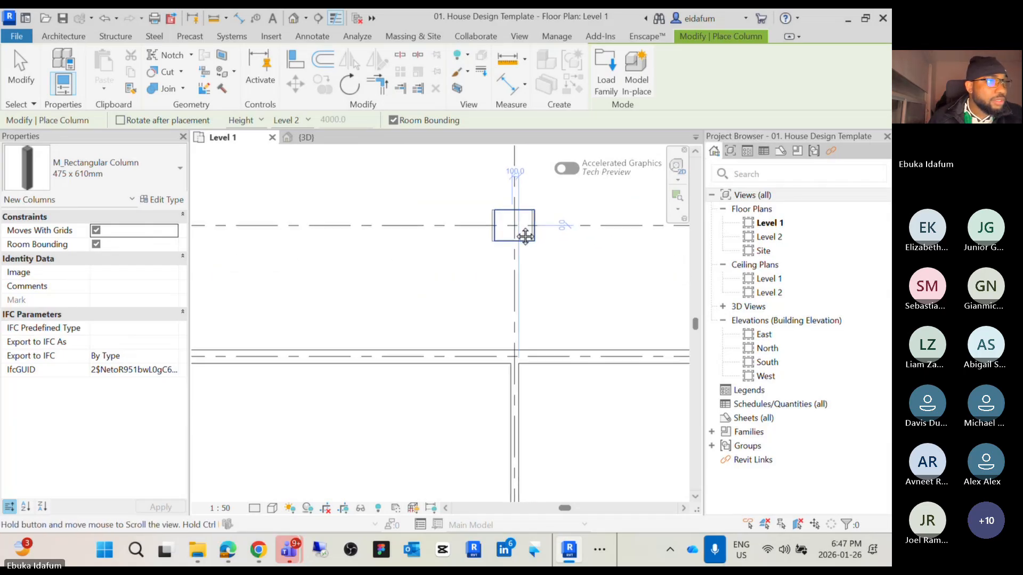
pyautogui.scroll(-5, 515, 226)
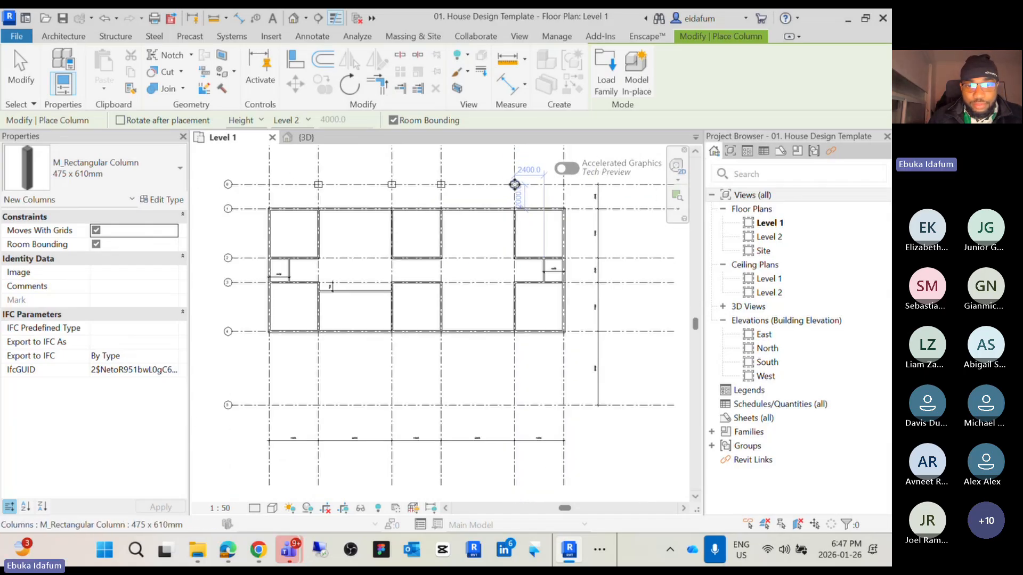
pyautogui.scroll(-1, 514, 184)
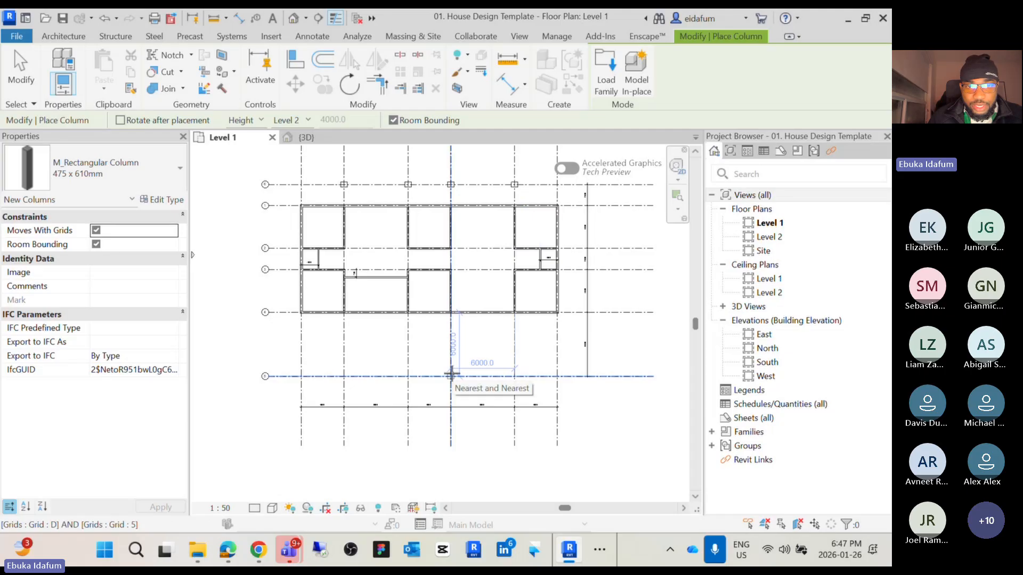
pyautogui.scroll(2, 450, 374)
pyautogui.scroll(-1, 451, 375)
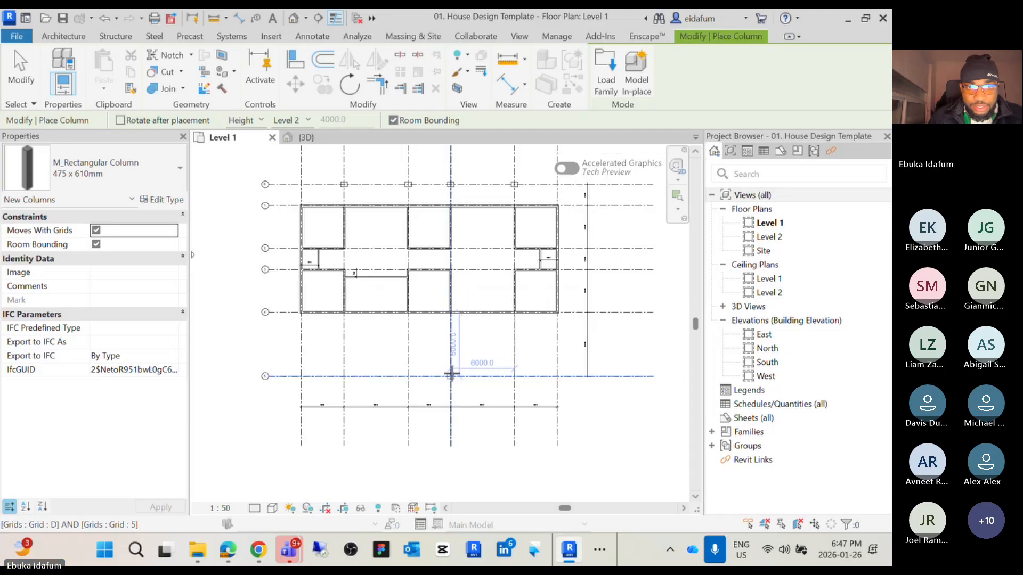
pyautogui.scroll(1, 450, 374)
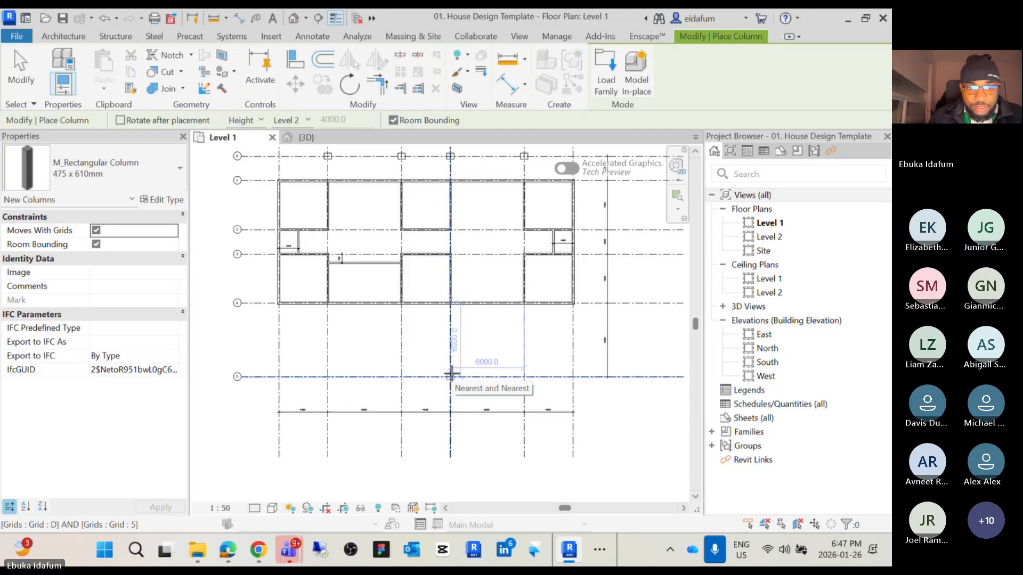
pyautogui.scroll(2, 451, 376)
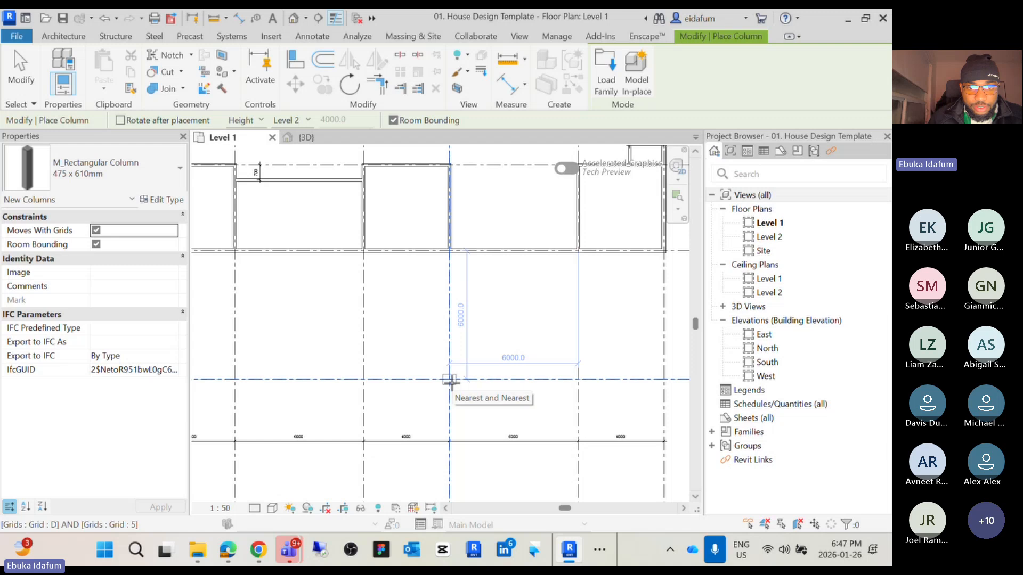
pyautogui.scroll(-1, 450, 380)
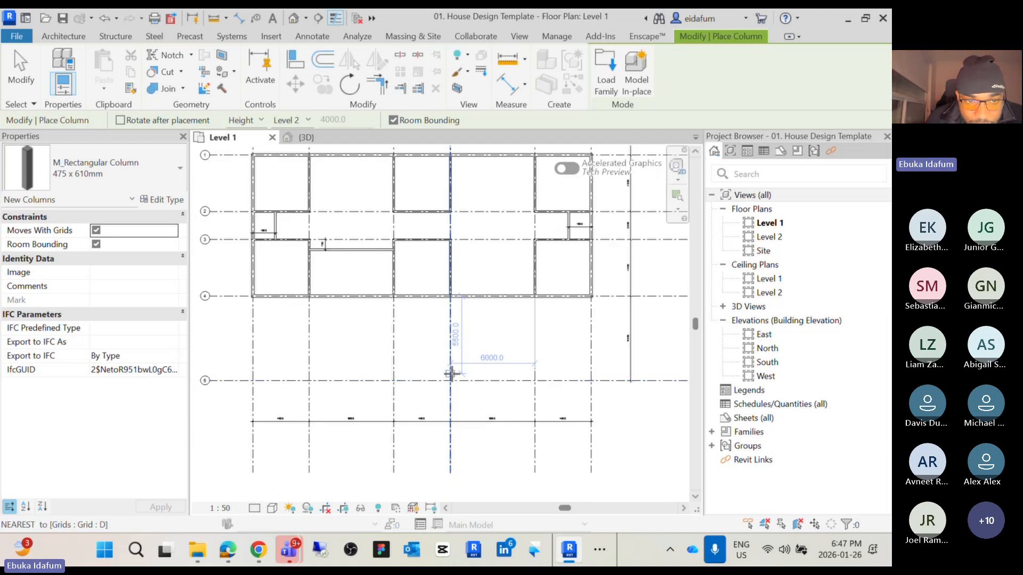
pyautogui.scroll(-2, 450, 375)
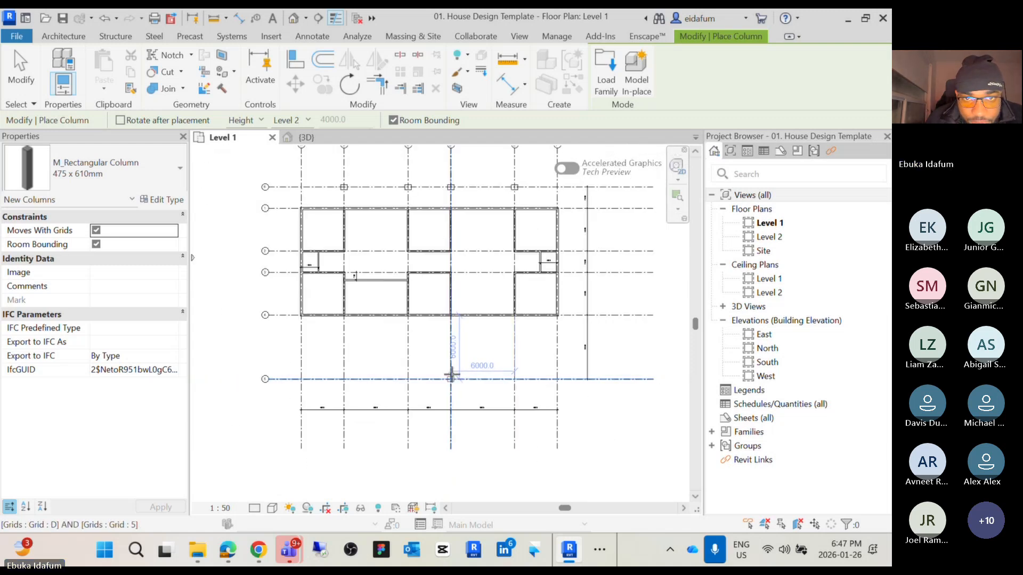
pyautogui.scroll(4, 451, 379)
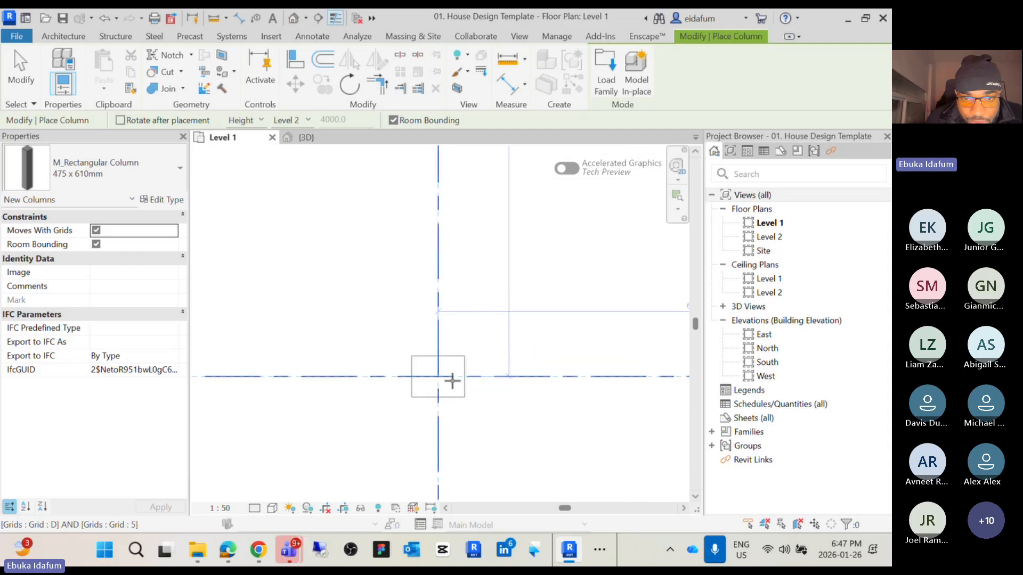
pyautogui.scroll(-3, 443, 376)
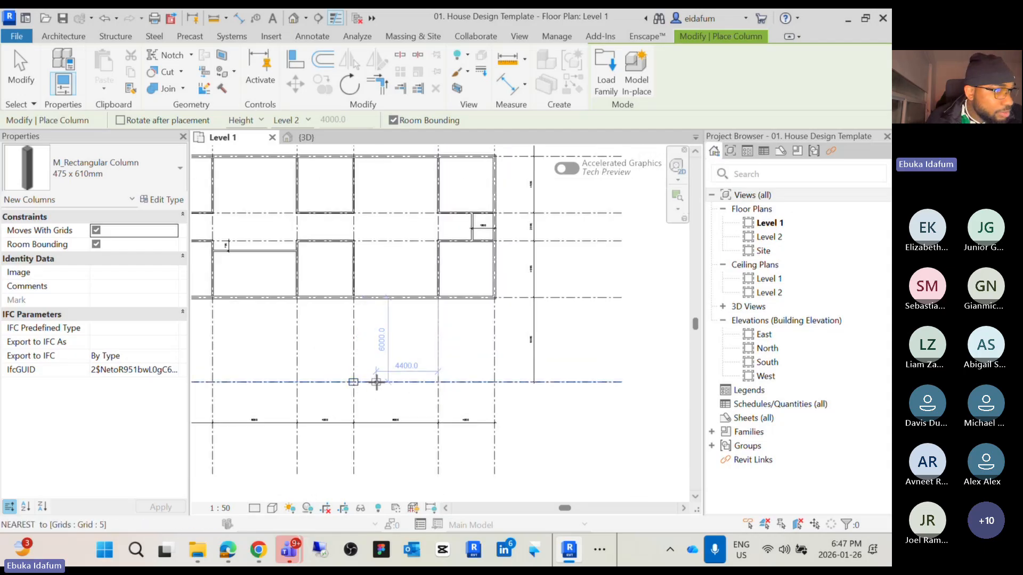
pyautogui.scroll(4, 404, 379)
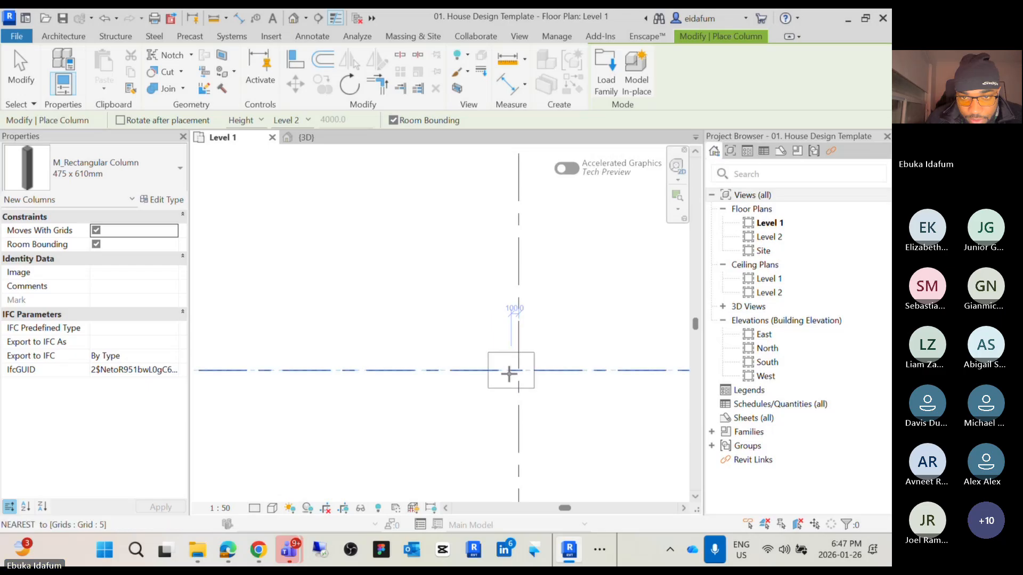
pyautogui.scroll(-5, 522, 370)
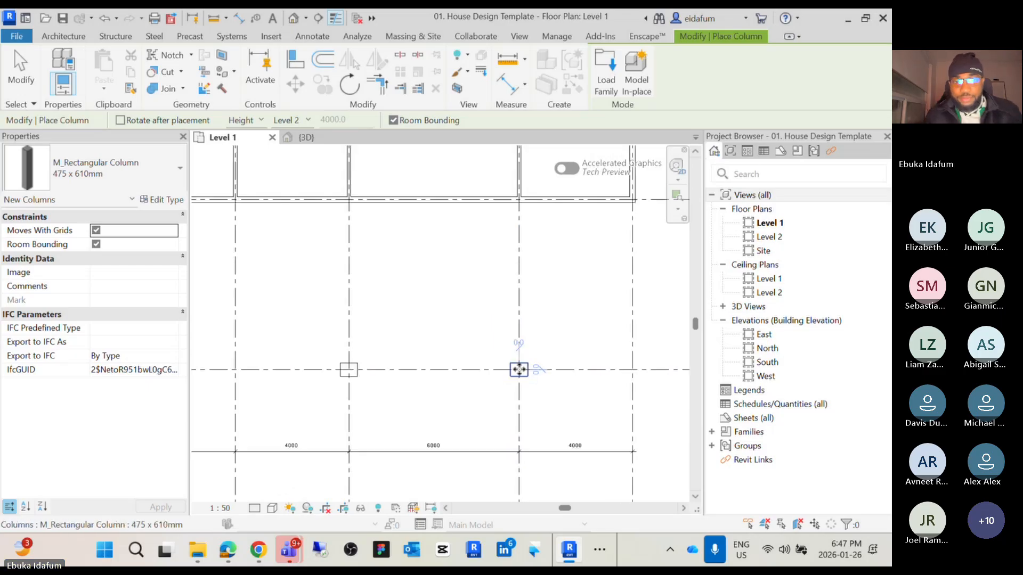
pyautogui.press('Escape')
pyautogui.press('Escape')
# Review the column layout in the Level 1 plan and the default 3D view, then return to Level 1
pyautogui.scroll(-2, 473, 382)
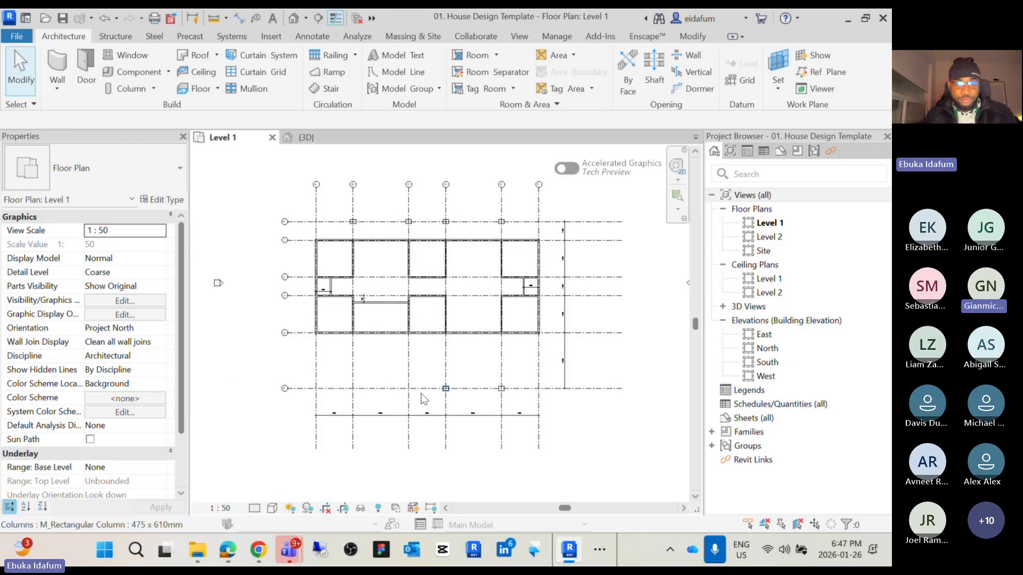
pyautogui.scroll(2, 293, 393)
pyautogui.moveTo(471, 380); pyautogui.dragTo(451, 413, button='middle')
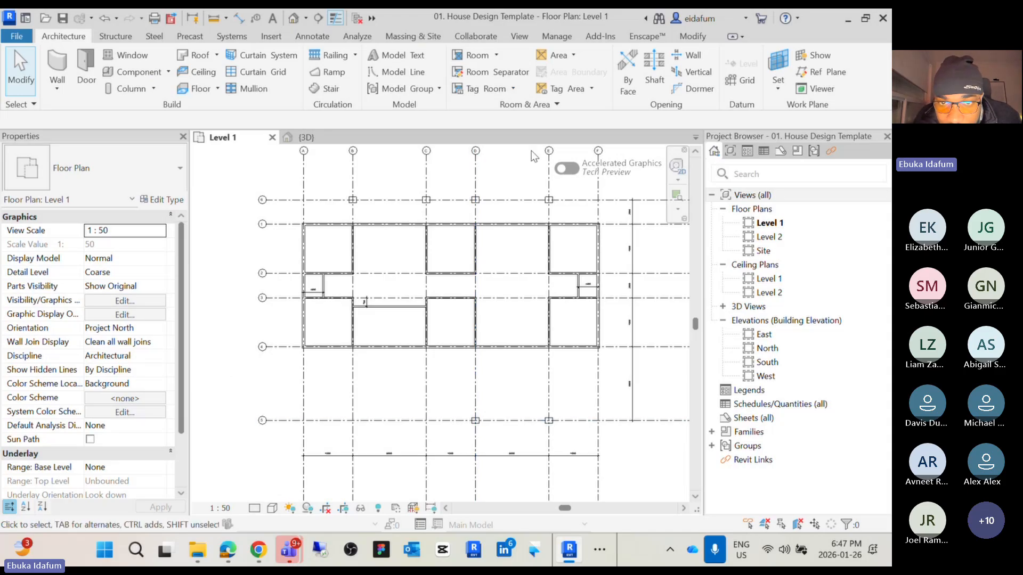
pyautogui.scroll(-1, 516, 416)
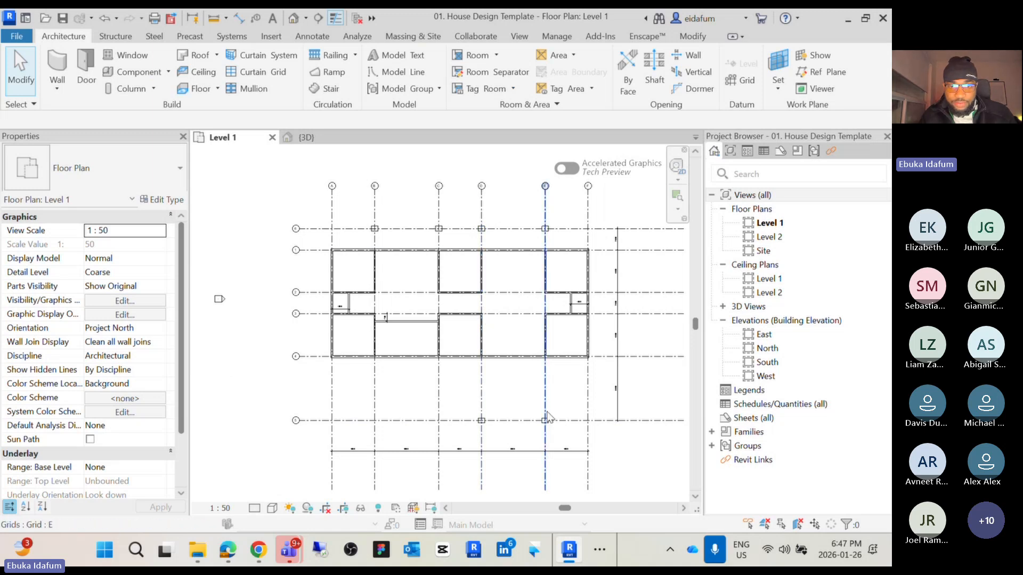
pyautogui.scroll(2, 370, 225)
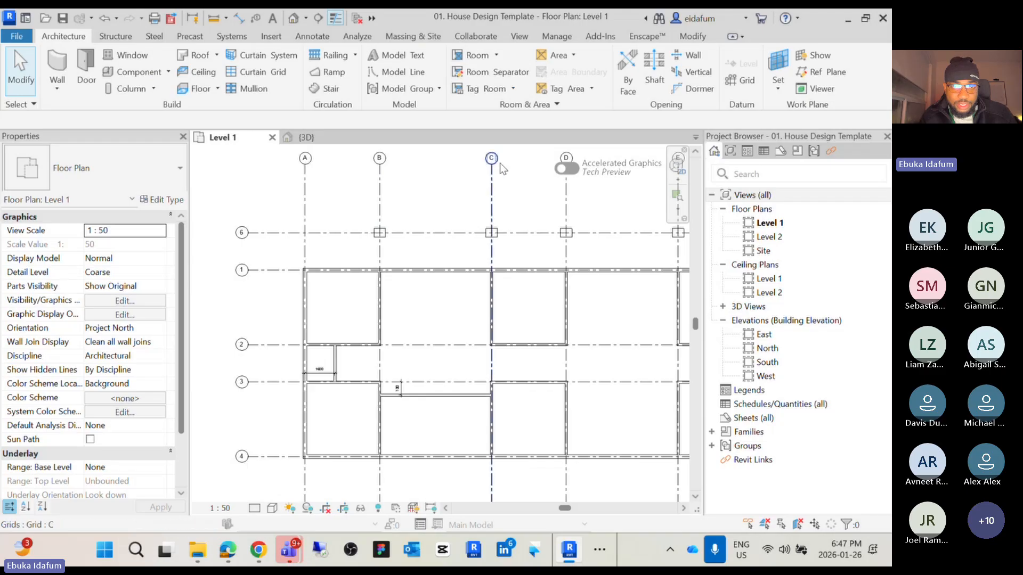
pyautogui.moveTo(508, 199); pyautogui.dragTo(468, 220, button='middle')
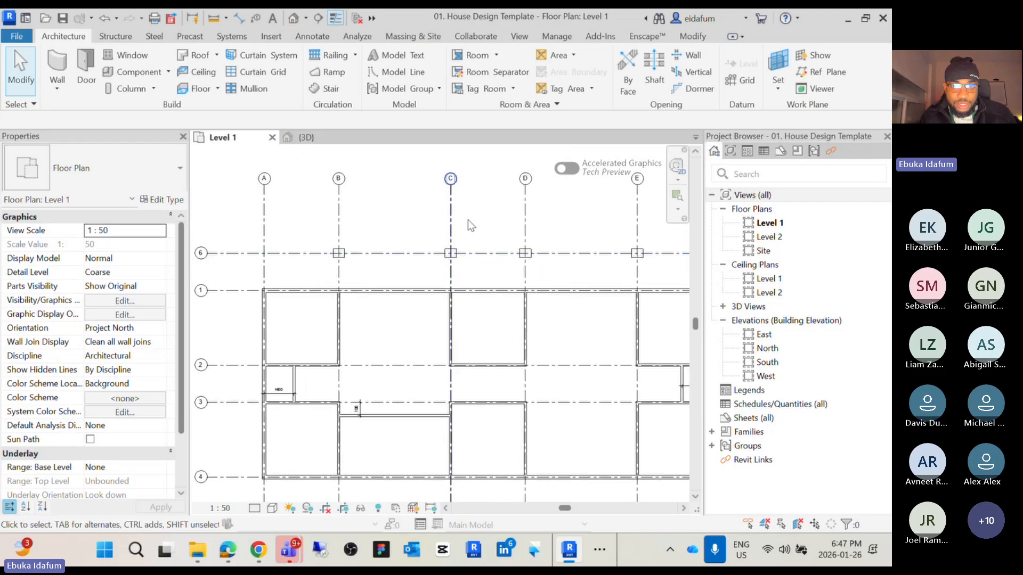
pyautogui.scroll(-2, 529, 203)
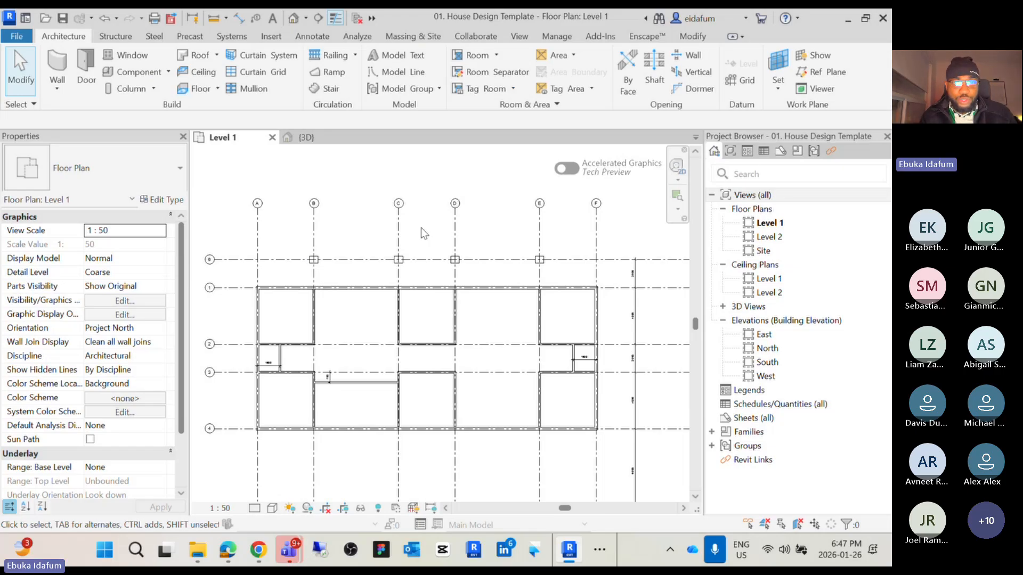
pyautogui.click(294, 20)
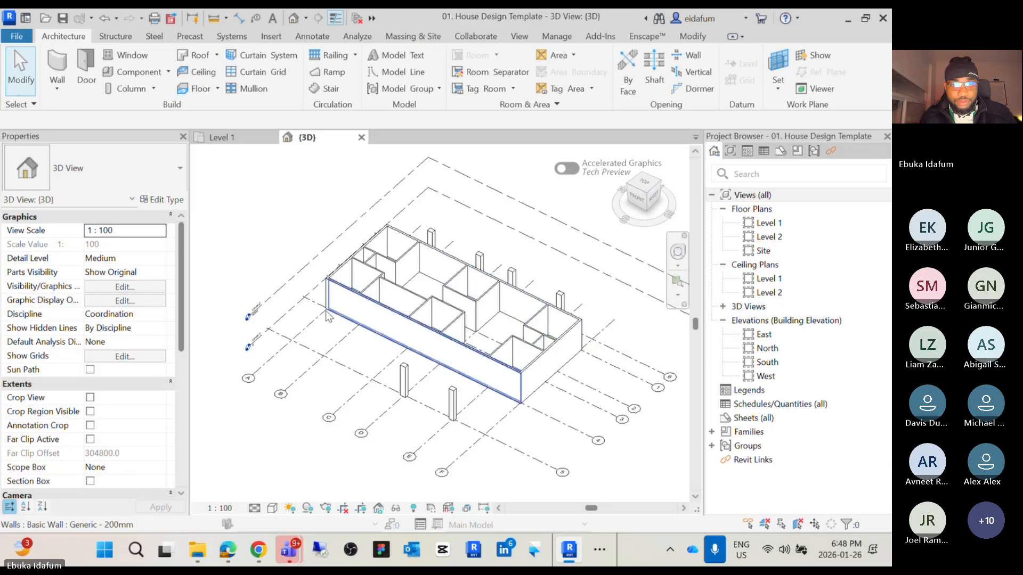
pyautogui.scroll(2, 459, 284)
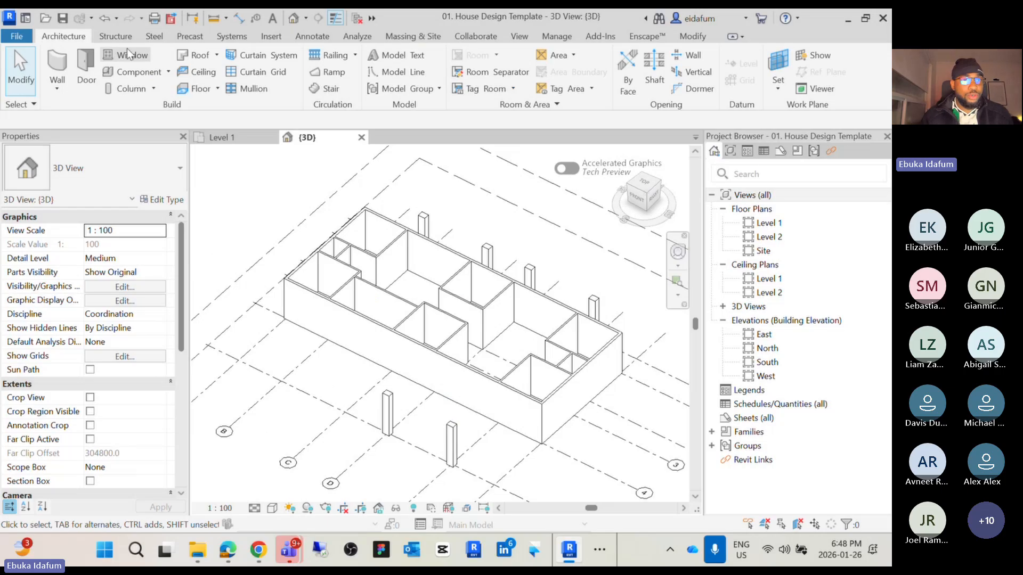
pyautogui.click(232, 133)
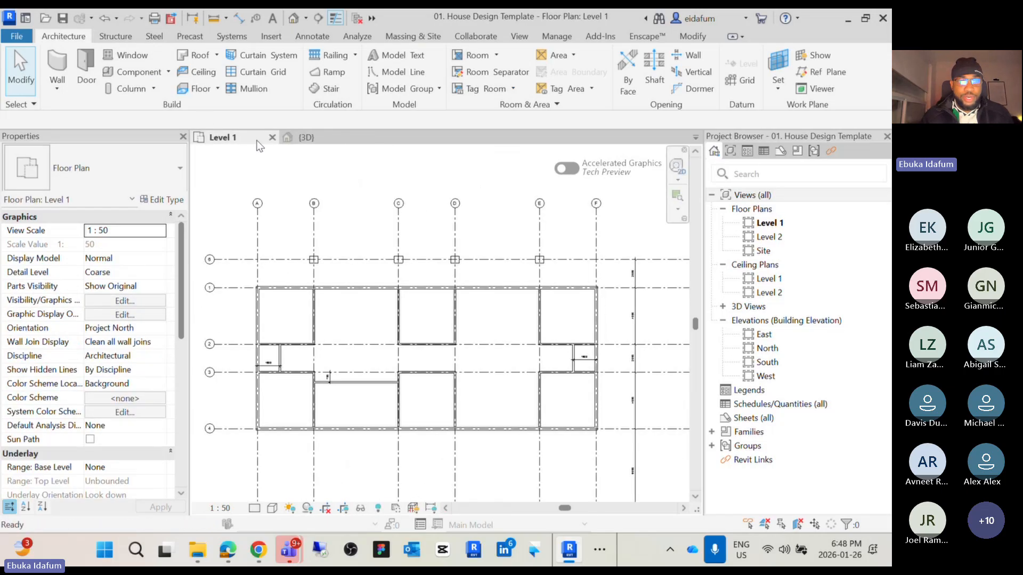
# Place several extra M_Rectangular Column 475 x 610mm architectural columns above grid 6 near grids B and C
pyautogui.click(154, 89)
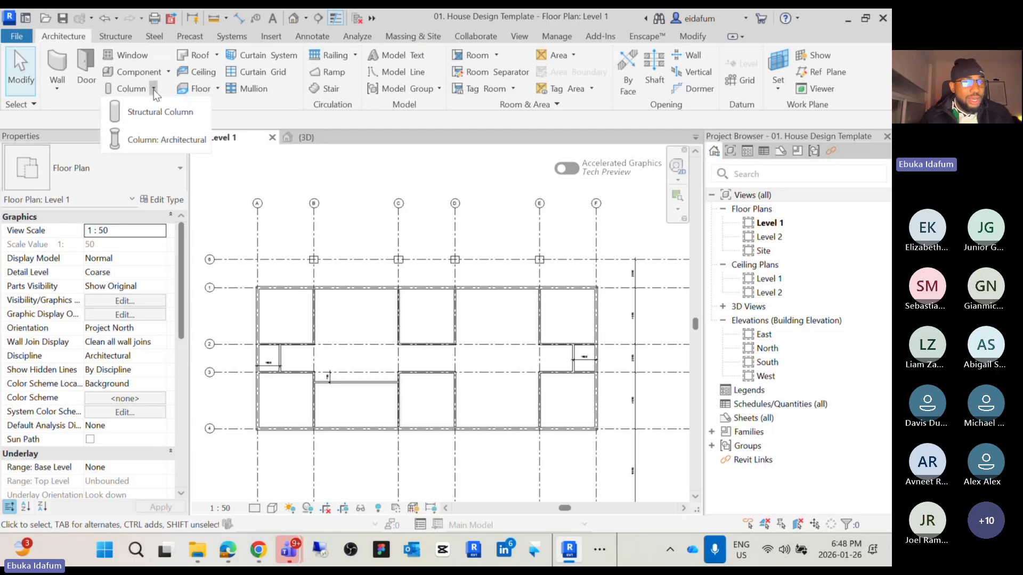
pyautogui.click(183, 141)
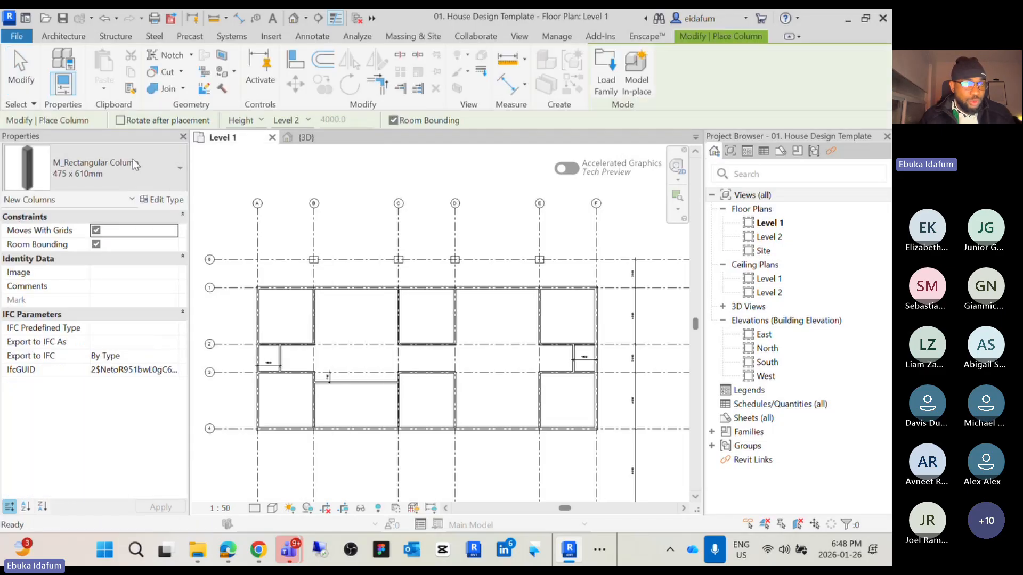
pyautogui.click(128, 161)
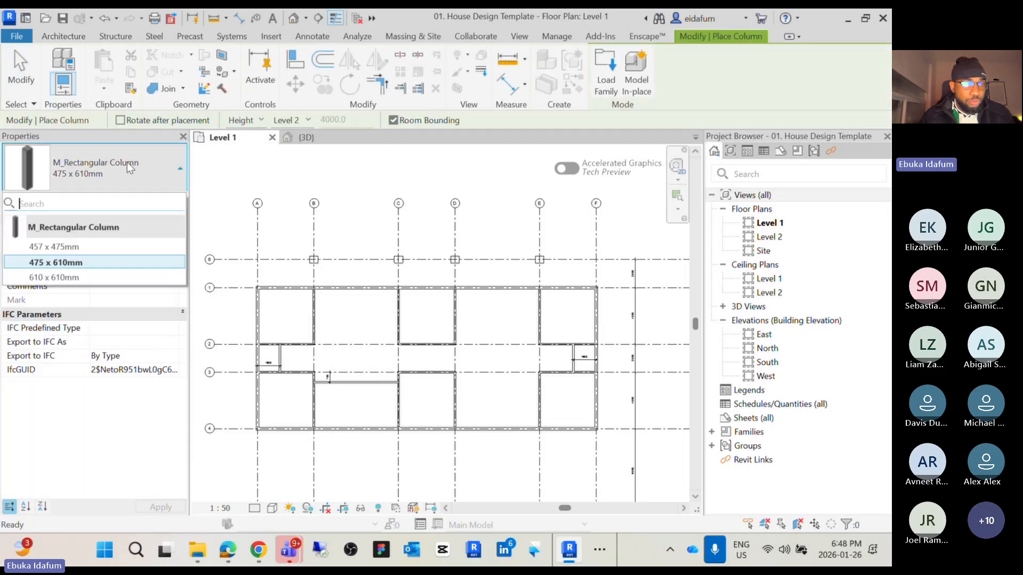
pyautogui.click(69, 264)
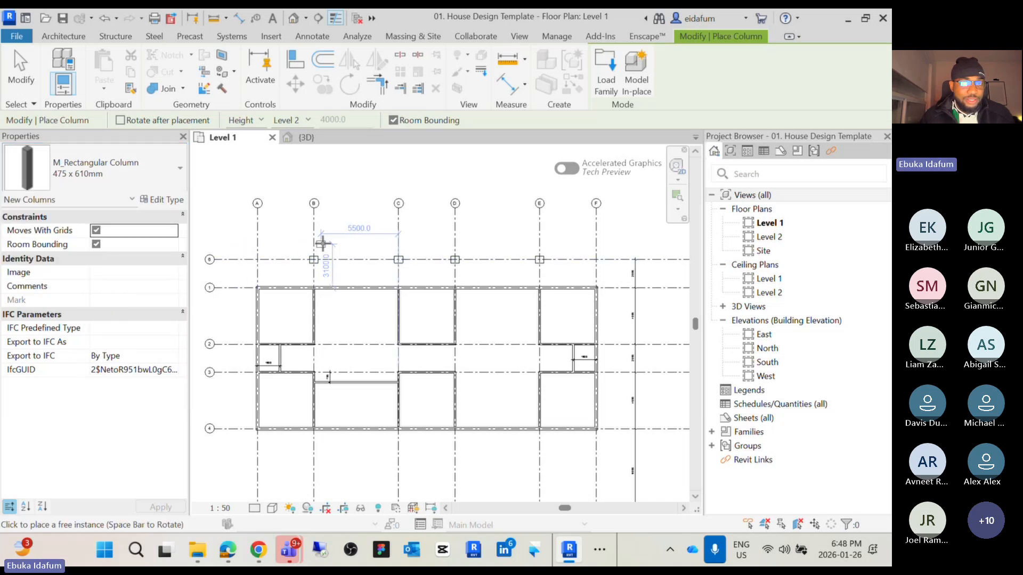
pyautogui.click(349, 220)
pyautogui.click(372, 196)
pyautogui.click(342, 170)
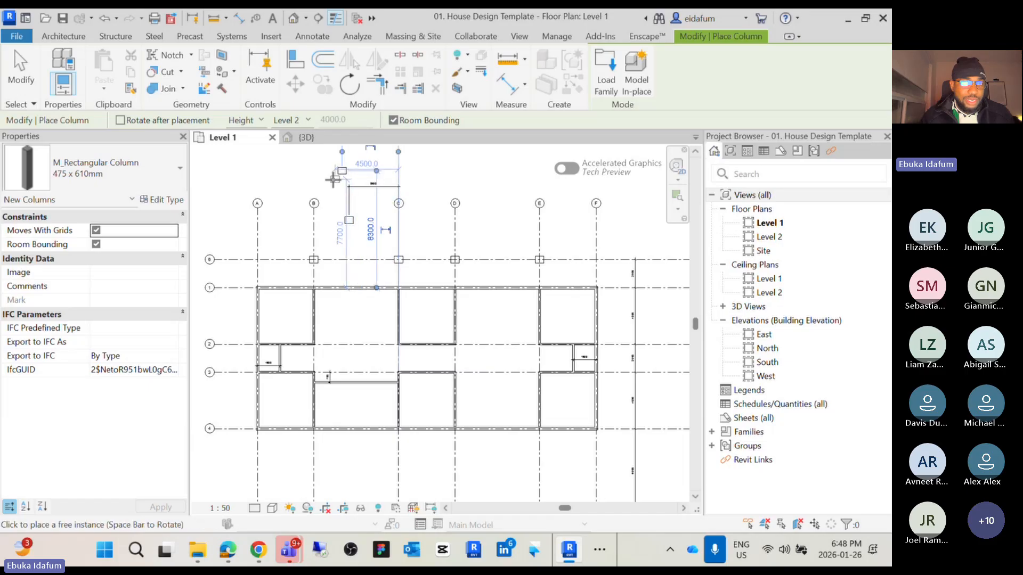
pyautogui.click(325, 181)
pyautogui.scroll(4, 341, 194)
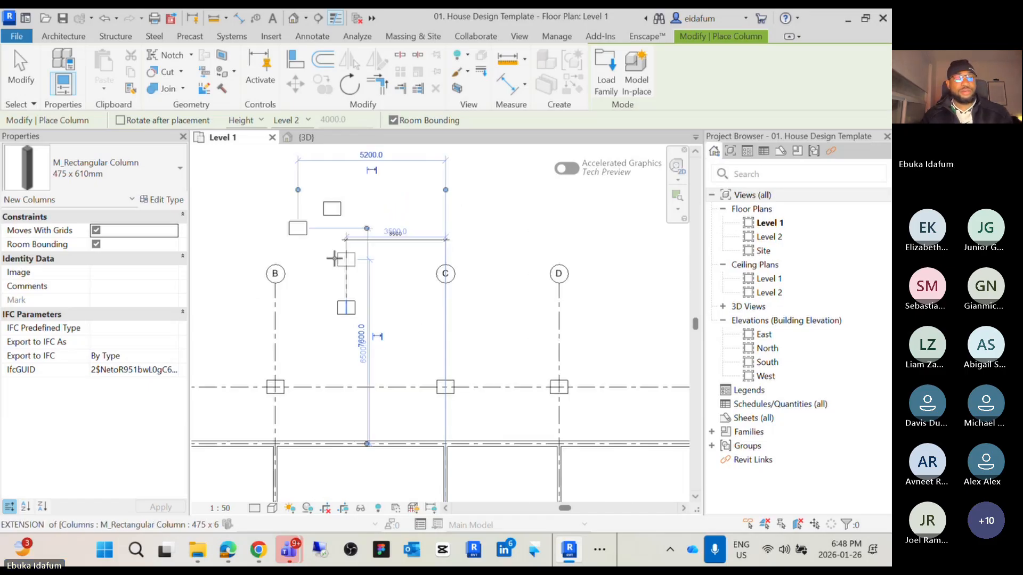
pyautogui.press('Escape')
pyautogui.press('Escape')
# Select and delete the stray columns above grid 6
pyautogui.moveTo(368, 334); pyautogui.dragTo(298, 193)
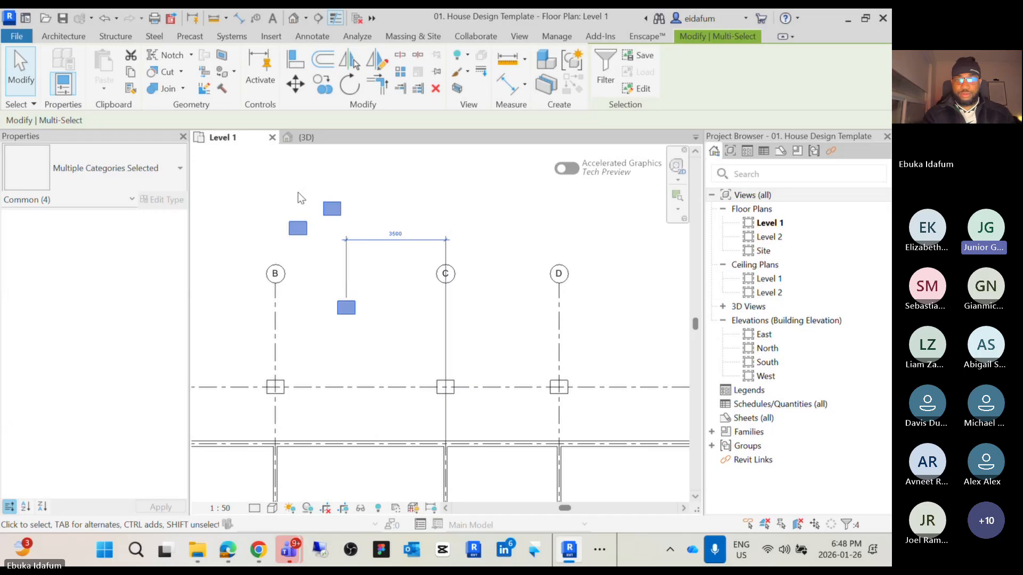
pyautogui.press('Delete')
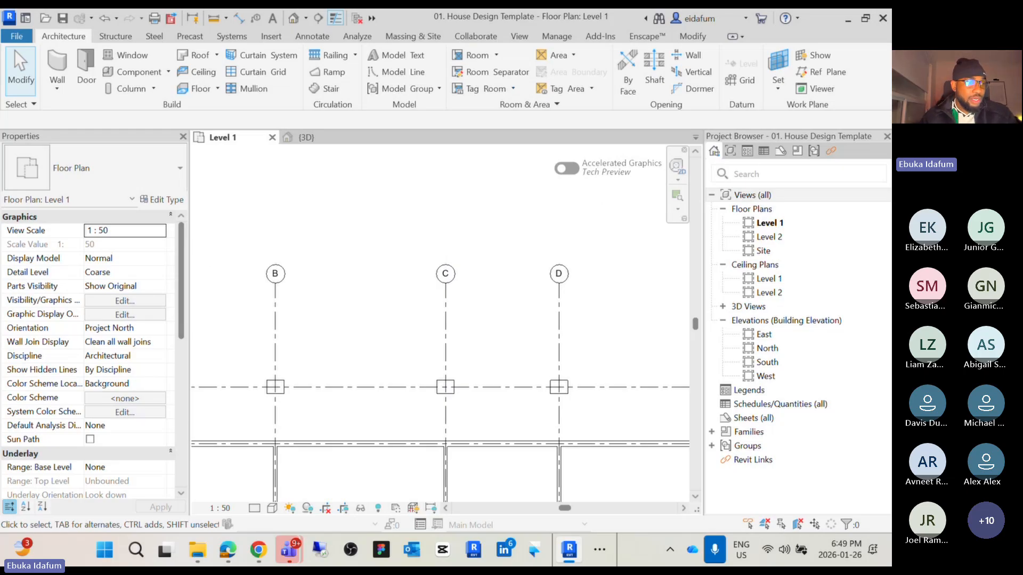
pyautogui.moveTo(396, 344); pyautogui.dragTo(366, 206, button='middle')
pyautogui.scroll(-2, 390, 262)
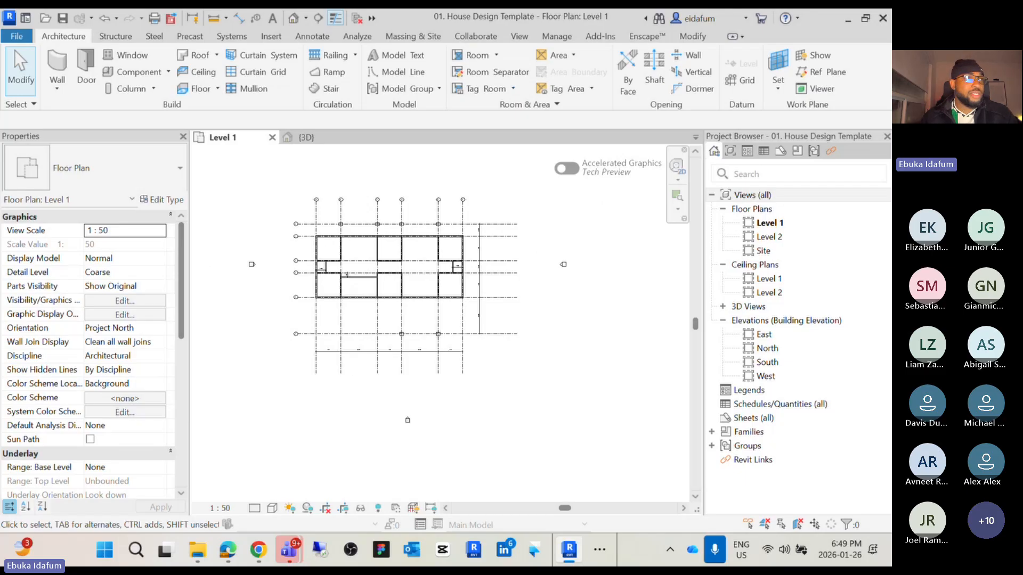
pyautogui.moveTo(0, 176); pyautogui.dragTo(454, 141)
# Switch to the House Design PDF handouts and read the column steps and the Part 2 instructions
pyautogui.click(791, 133)
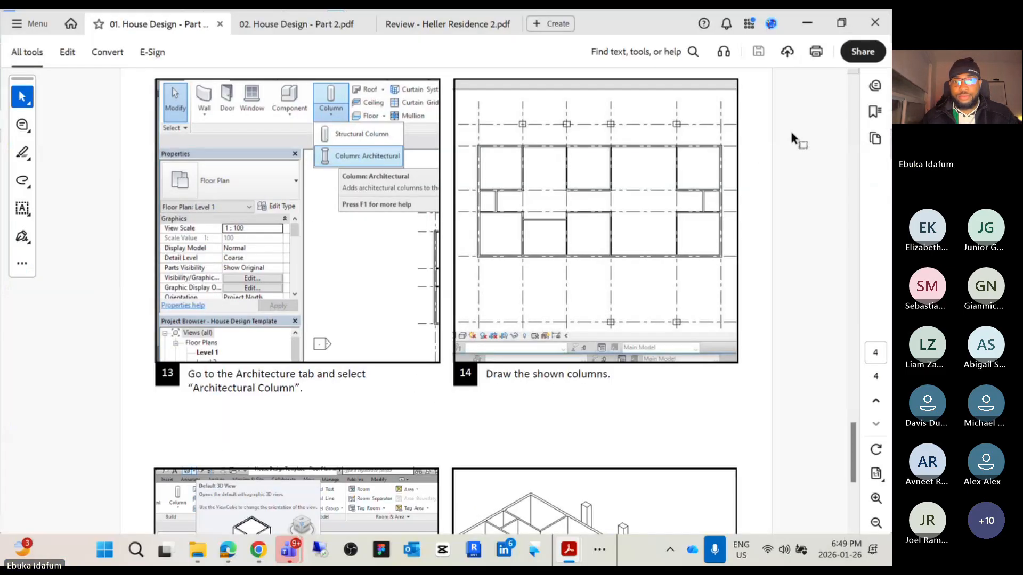
pyautogui.scroll(-5, 687, 347)
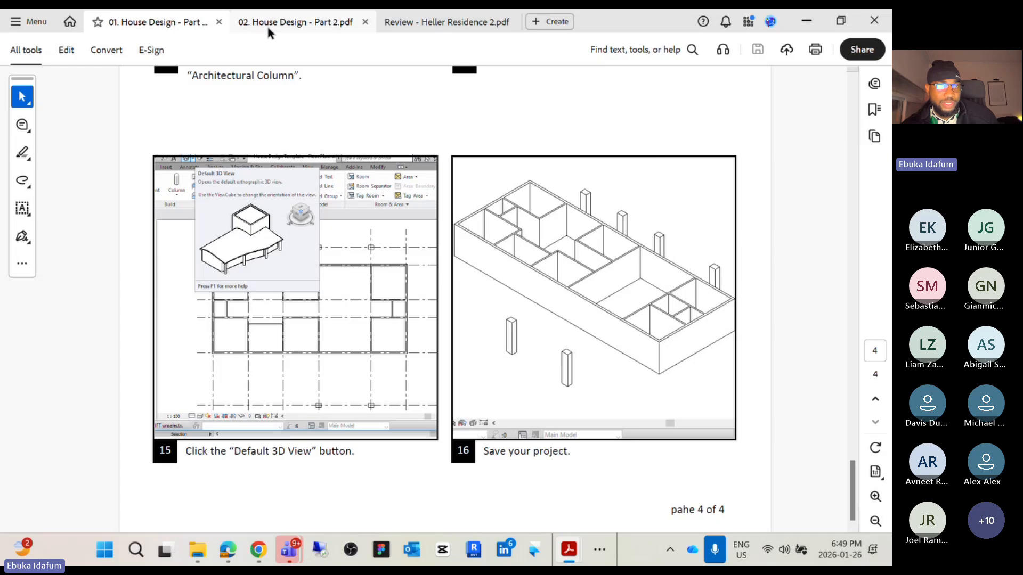
pyautogui.click(308, 24)
pyautogui.scroll(10, 337, 302)
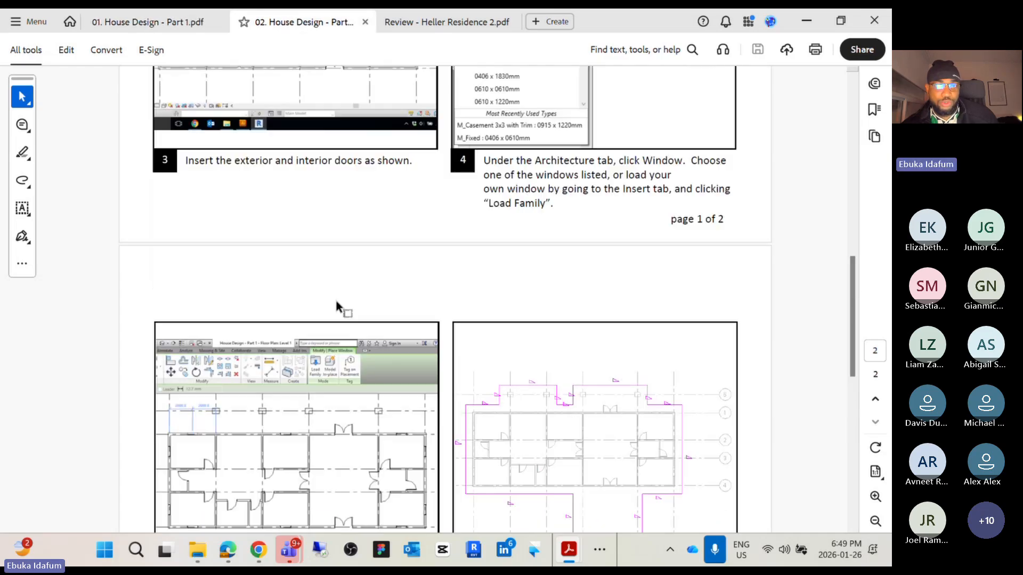
pyautogui.scroll(8, 336, 304)
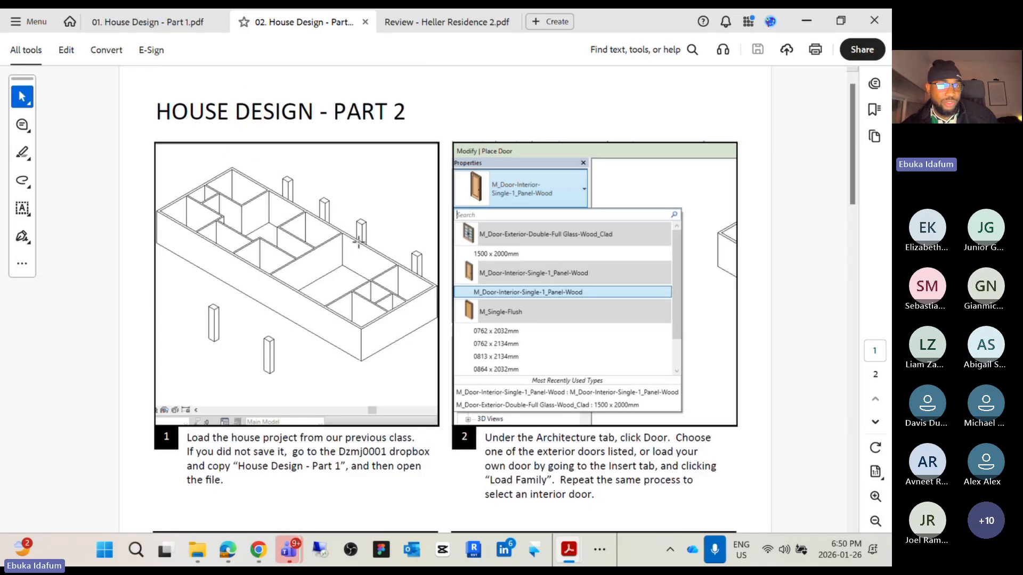
# Compare the Part 1 and Part 2 handouts and scroll through the Part 2 door, window and roof instructions
pyautogui.click(187, 23)
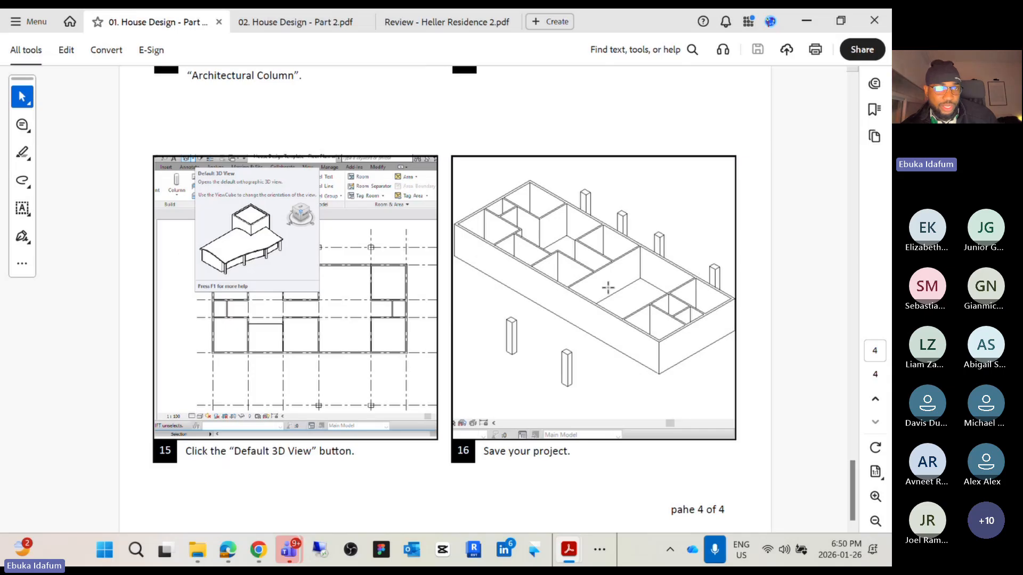
pyautogui.click(278, 25)
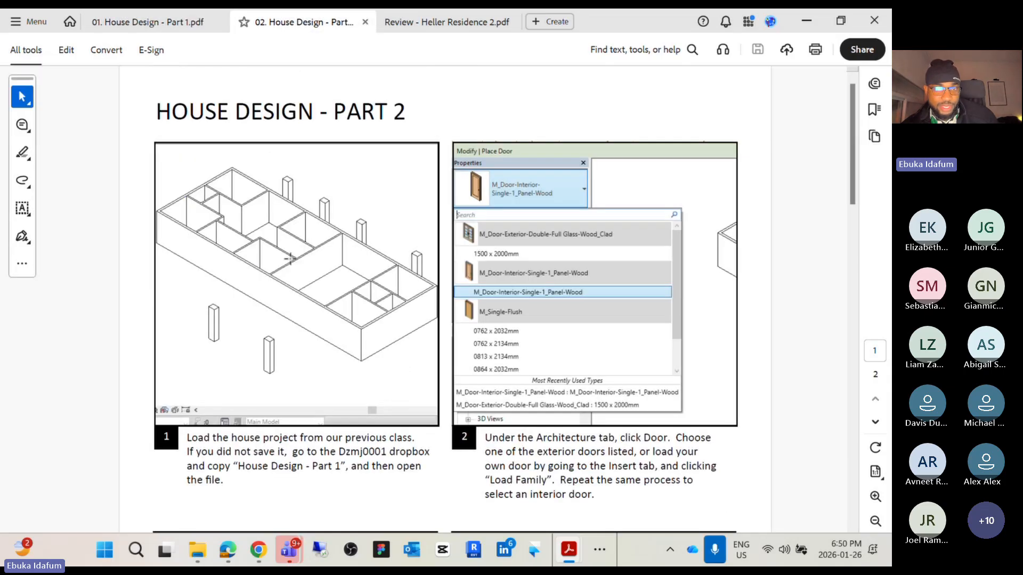
pyautogui.scroll(-15, 273, 128)
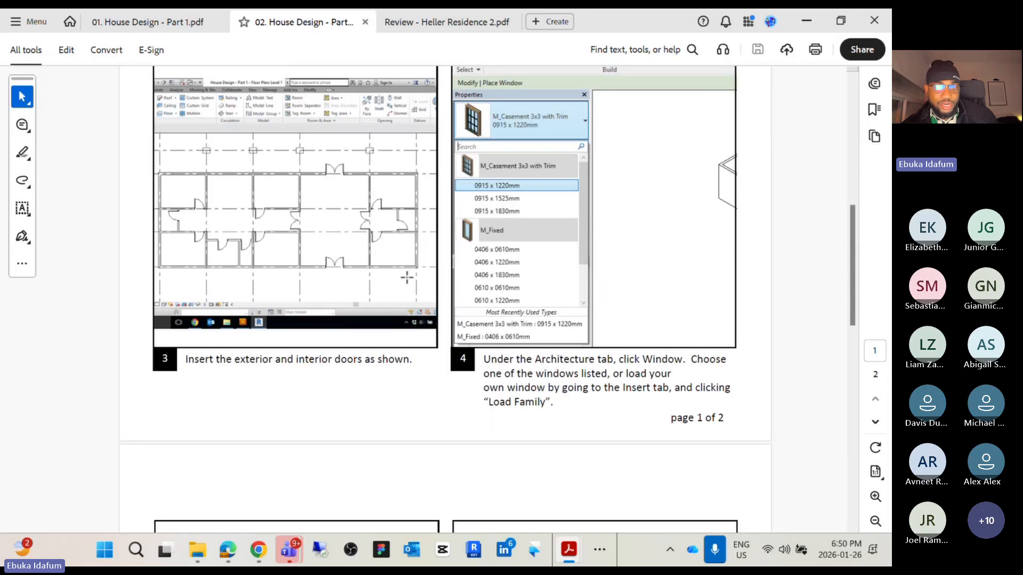
pyautogui.scroll(-8, 479, 344)
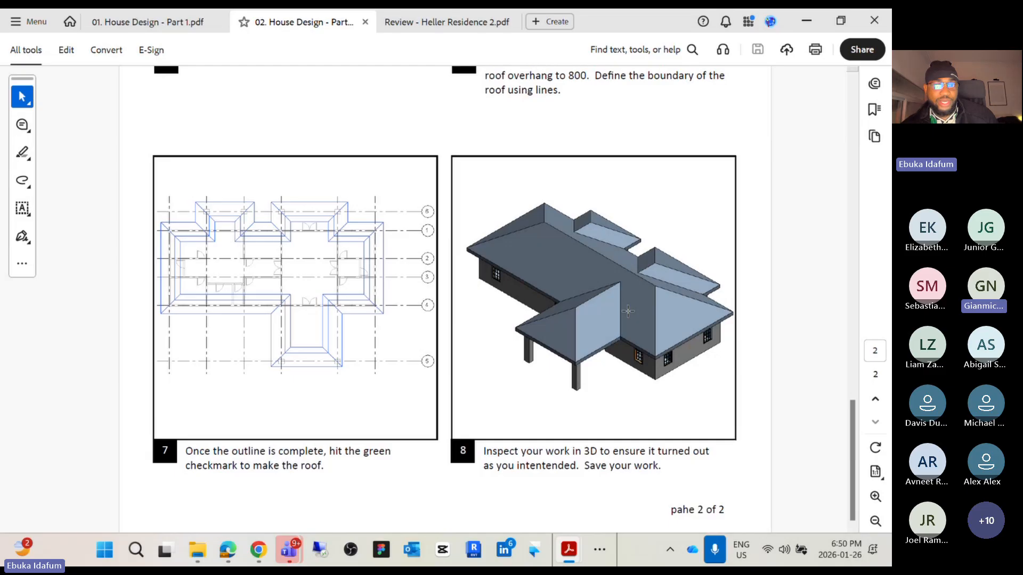
pyautogui.scroll(8, 468, 308)
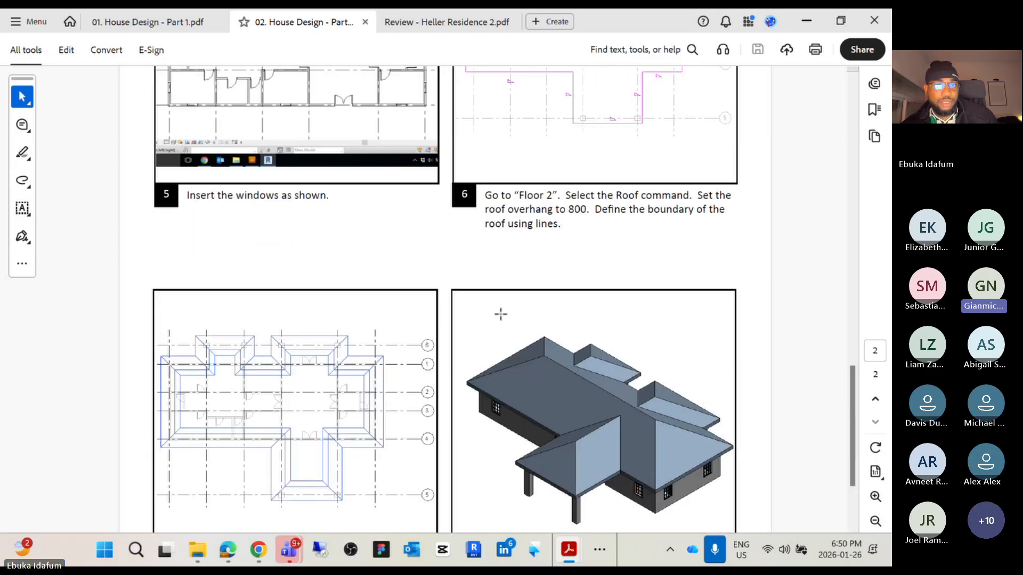
# Check the House Design files on the course content page in the browser, then return to the Part 2 handout
pyautogui.moveTo(259, 549)
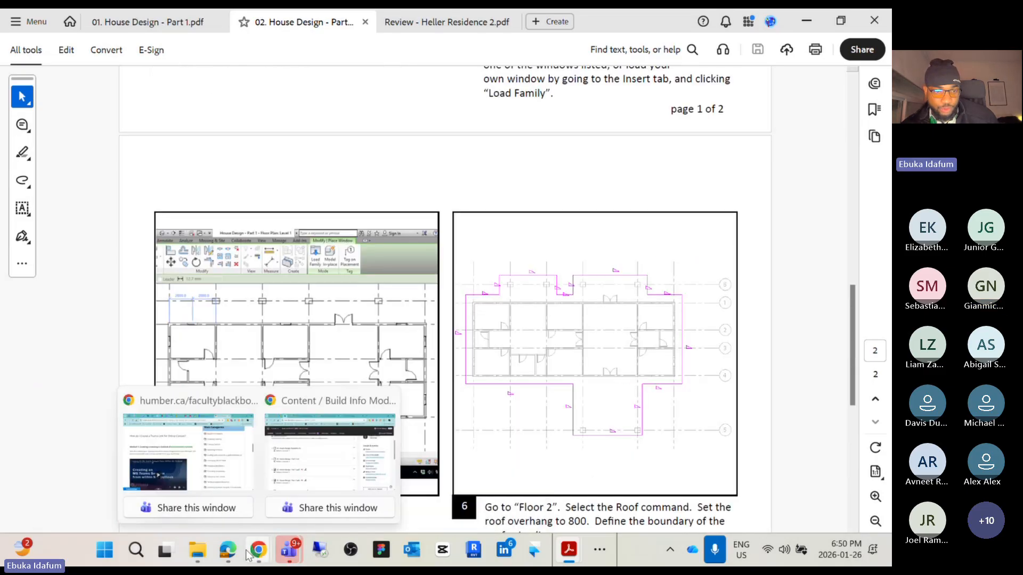
pyautogui.click(282, 464)
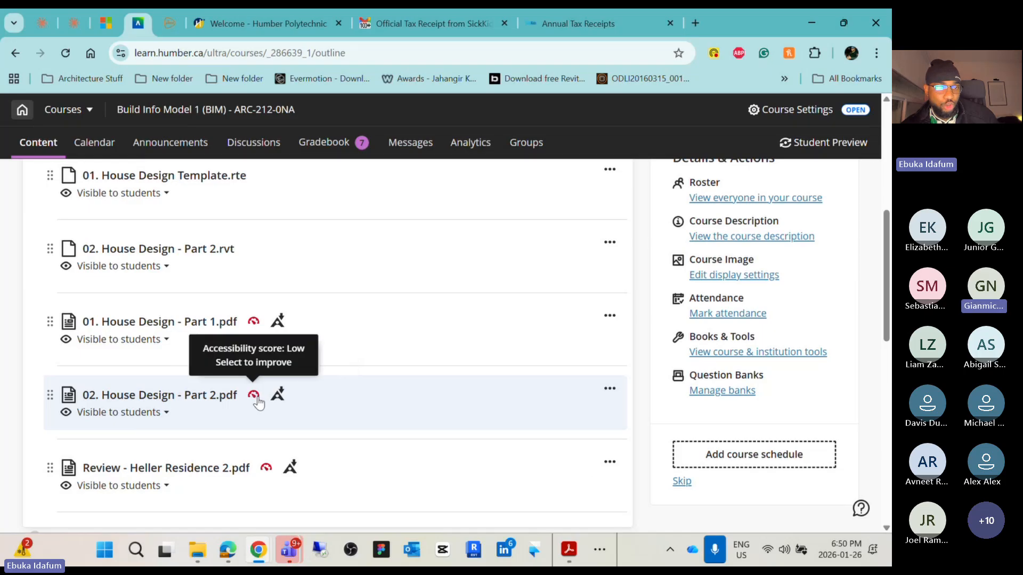
pyautogui.click(812, 23)
# Scroll through the Part 2 handout from the door placement steps down to the final roof inspection step
pyautogui.scroll(-8, 507, 341)
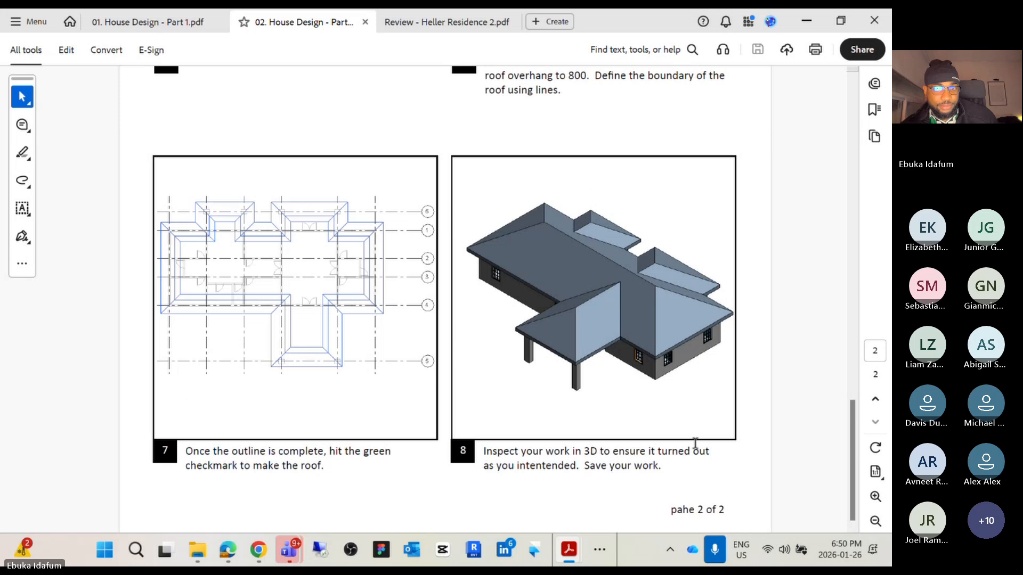
pyautogui.scroll(7, 609, 345)
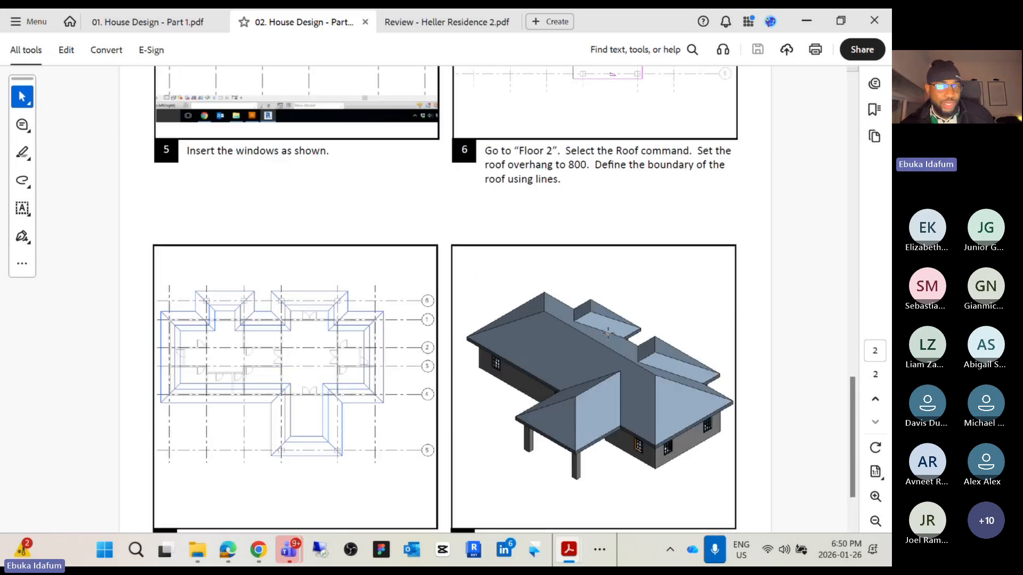
pyautogui.scroll(10, 608, 334)
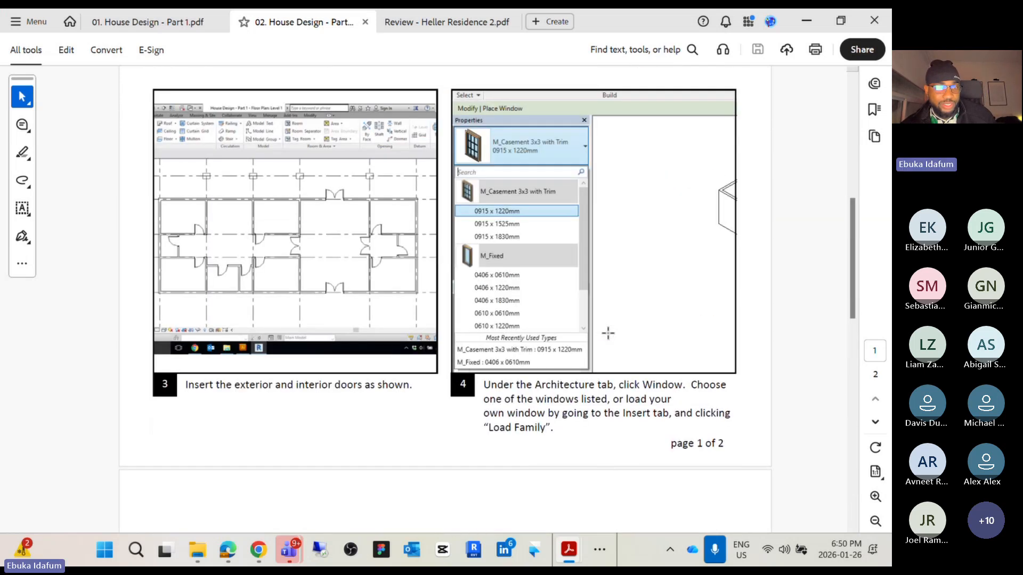
pyautogui.scroll(1, 608, 333)
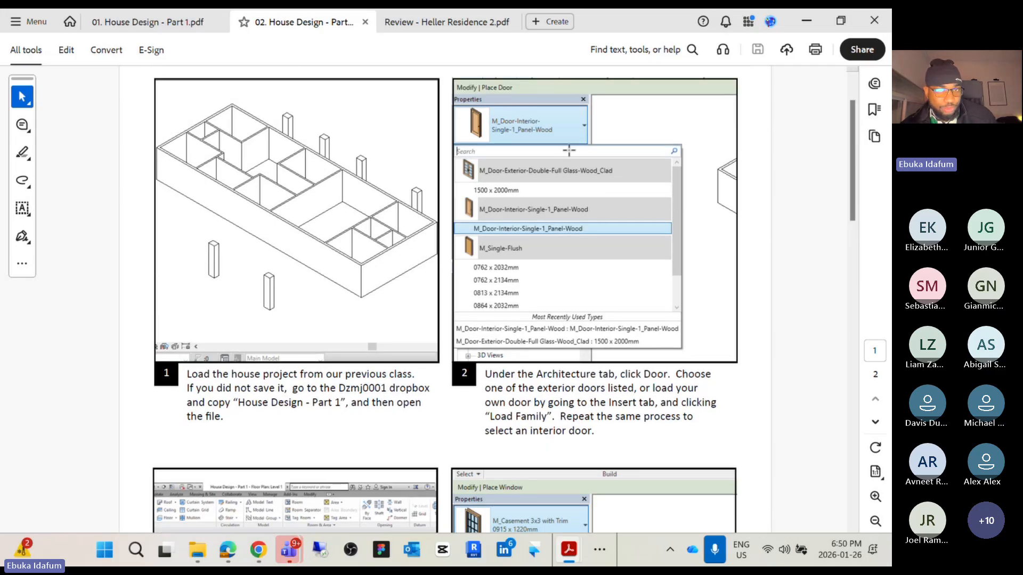
pyautogui.scroll(-2, 510, 233)
pyautogui.scroll(-15, 510, 232)
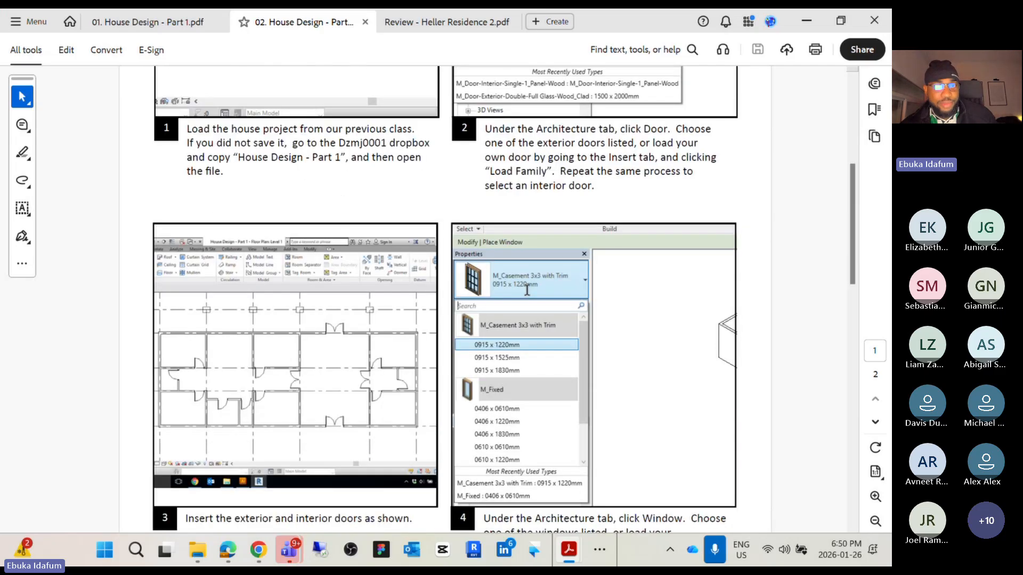
pyautogui.scroll(-9, 529, 305)
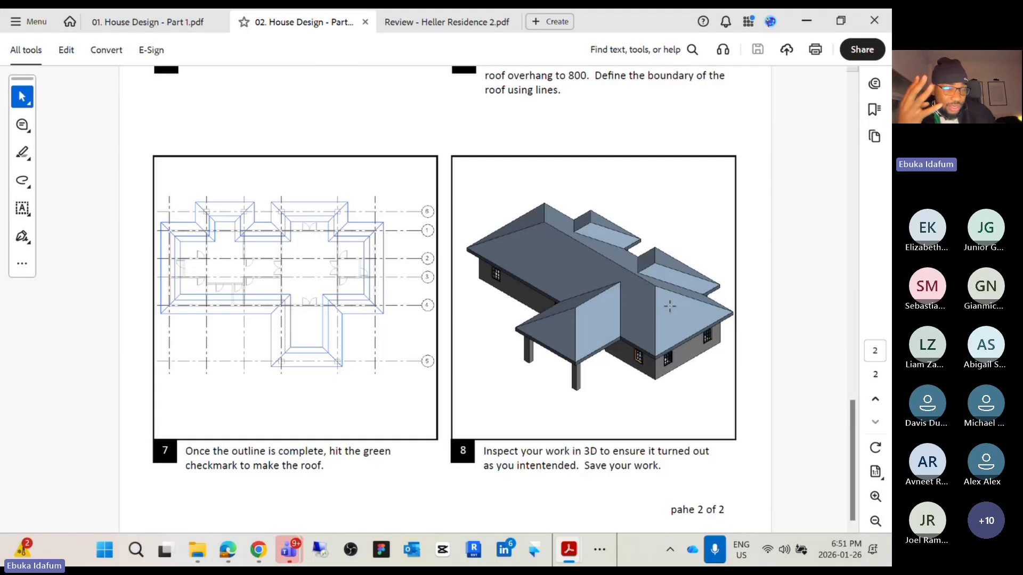
# Open the Heller Residence review PDF, then browse the course content list in the browser
pyautogui.click(450, 23)
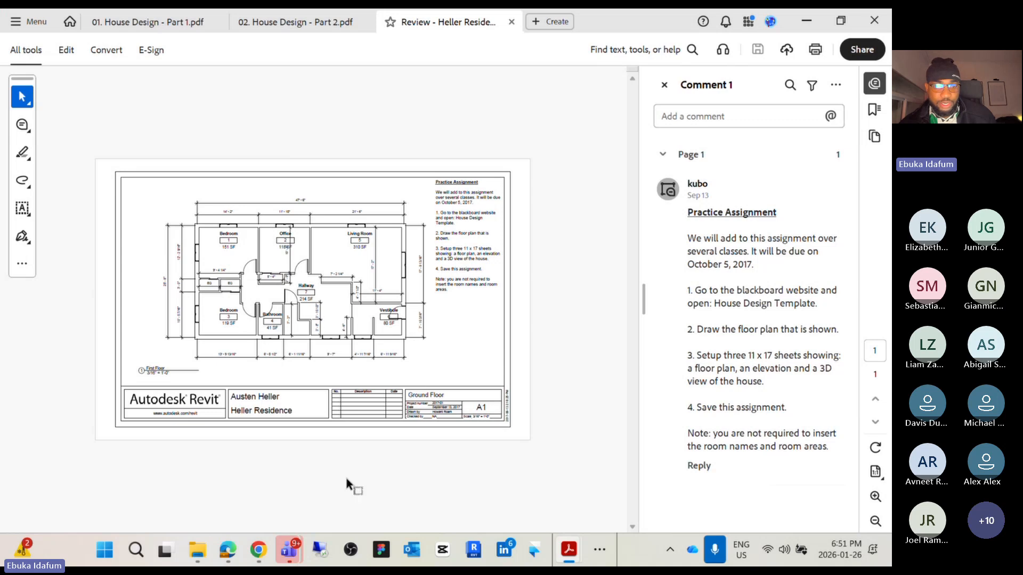
pyautogui.moveTo(232, 555)
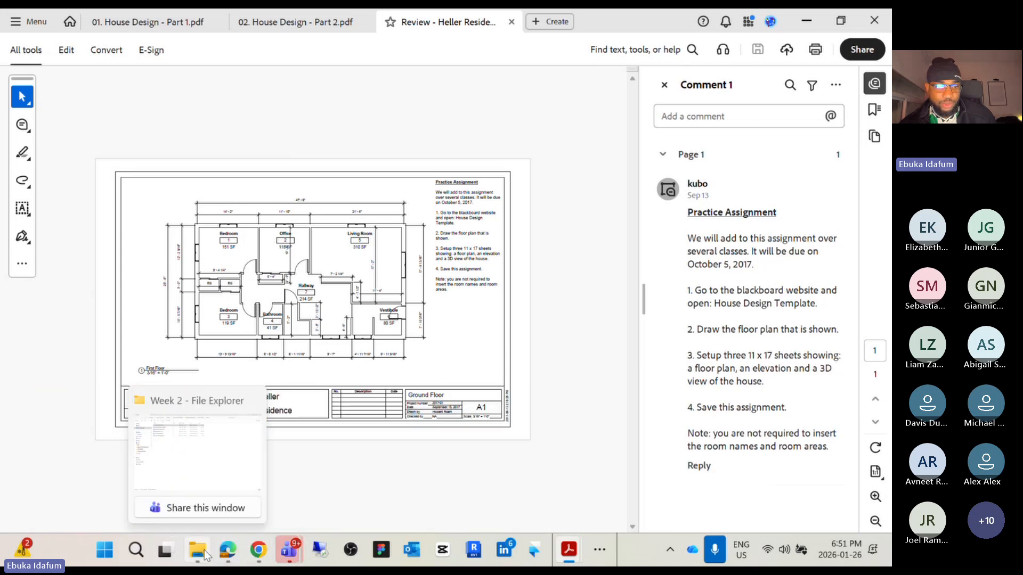
pyautogui.moveTo(290, 554)
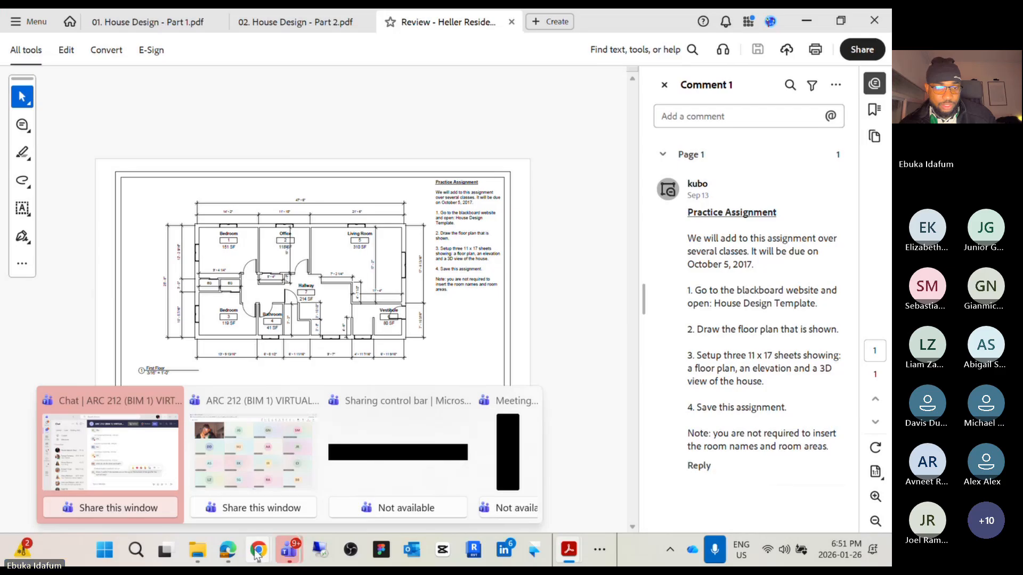
pyautogui.click(287, 458)
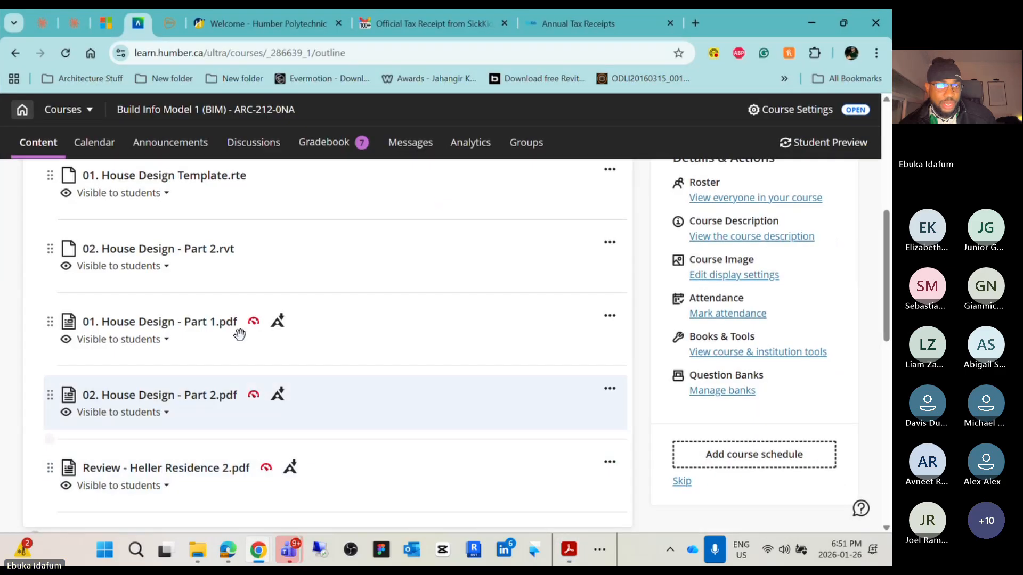
pyautogui.scroll(-4, 207, 347)
pyautogui.scroll(2, 183, 316)
pyautogui.scroll(2, 177, 305)
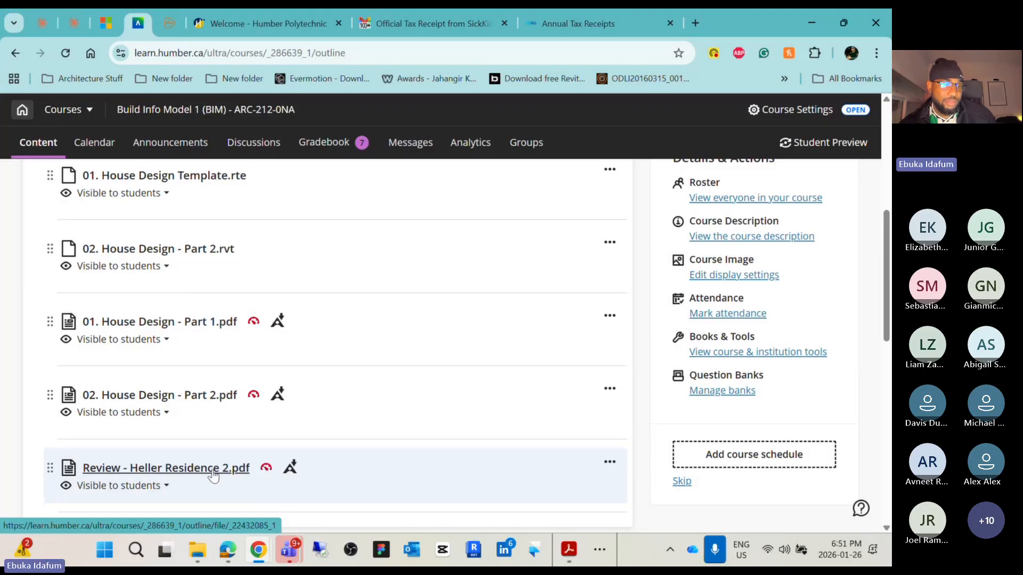
pyautogui.scroll(-2, 214, 472)
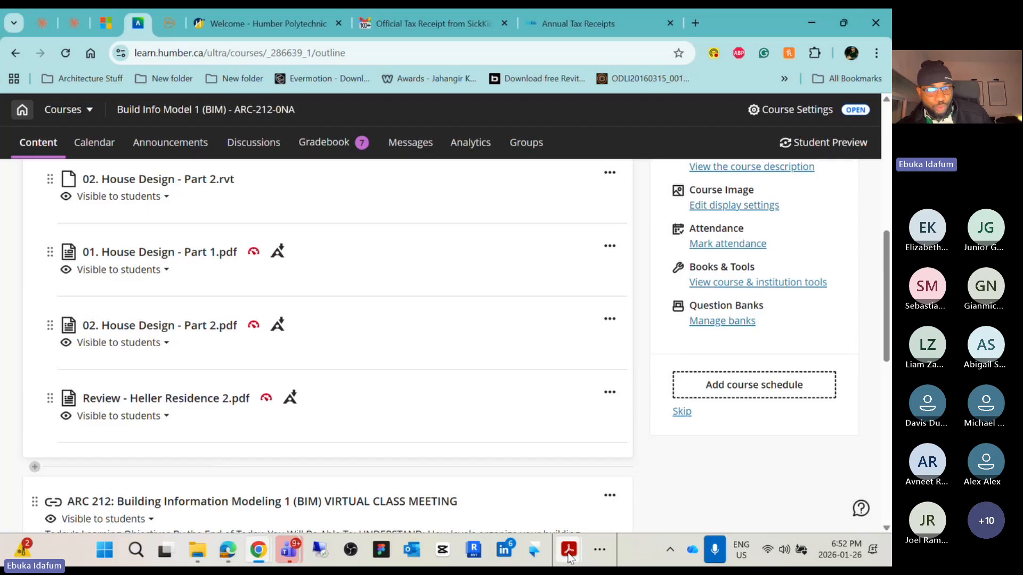
# Reread the Part 2 handout steps for doors, windows and the roof with an 800 overhang
pyautogui.click(549, 469)
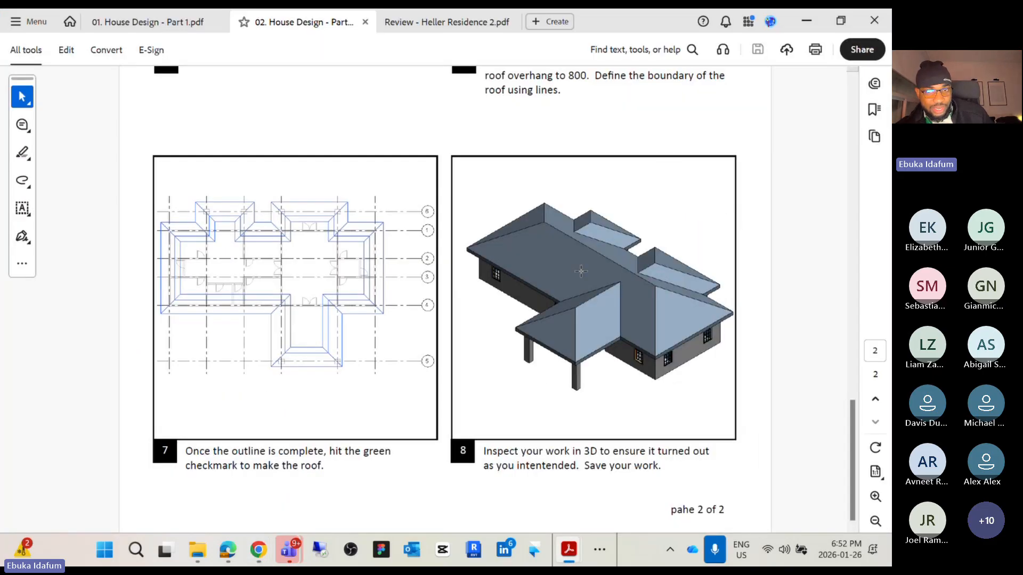
pyautogui.scroll(10, 597, 290)
pyautogui.scroll(5, 598, 289)
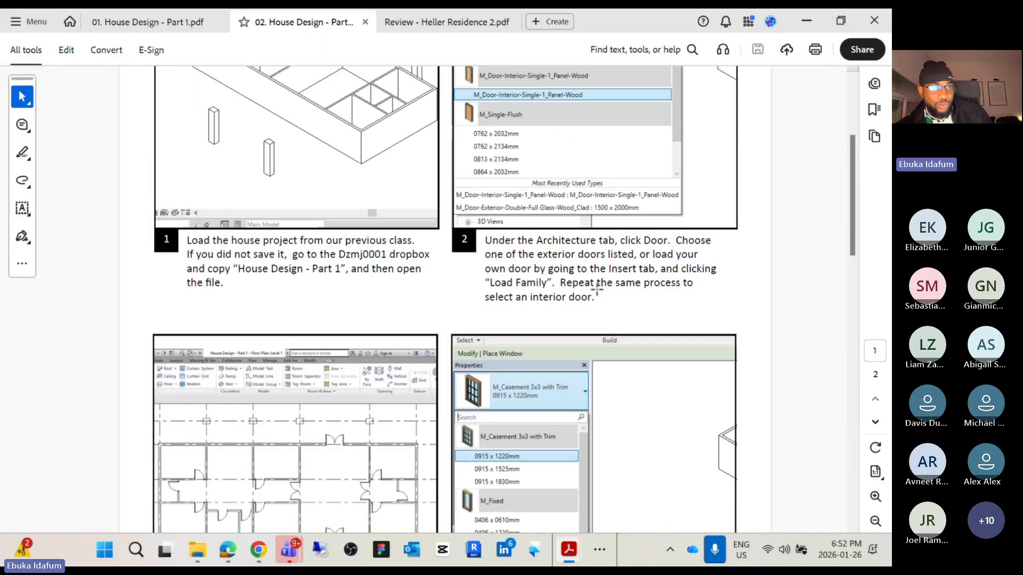
pyautogui.click(190, 21)
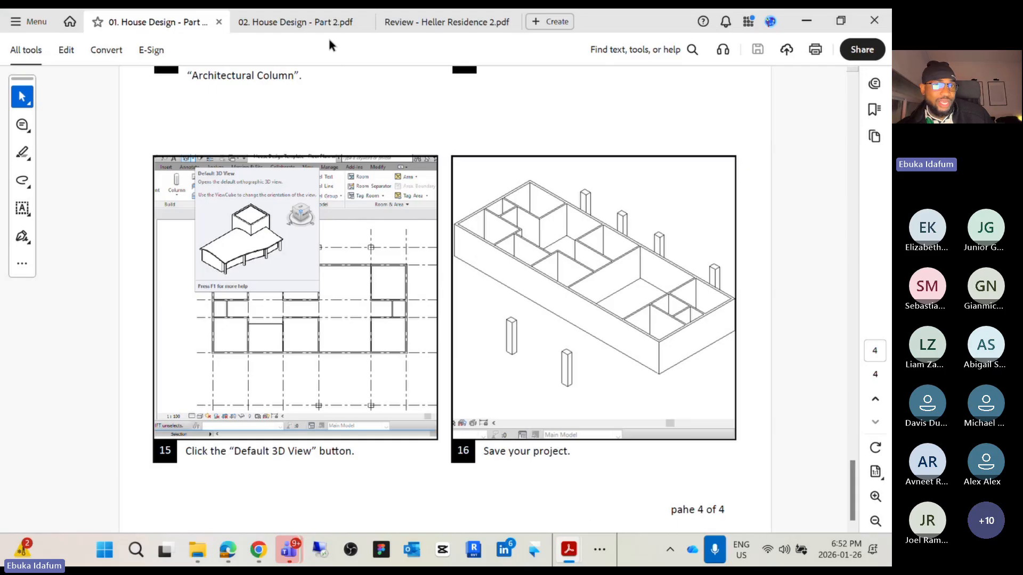
pyautogui.click(328, 22)
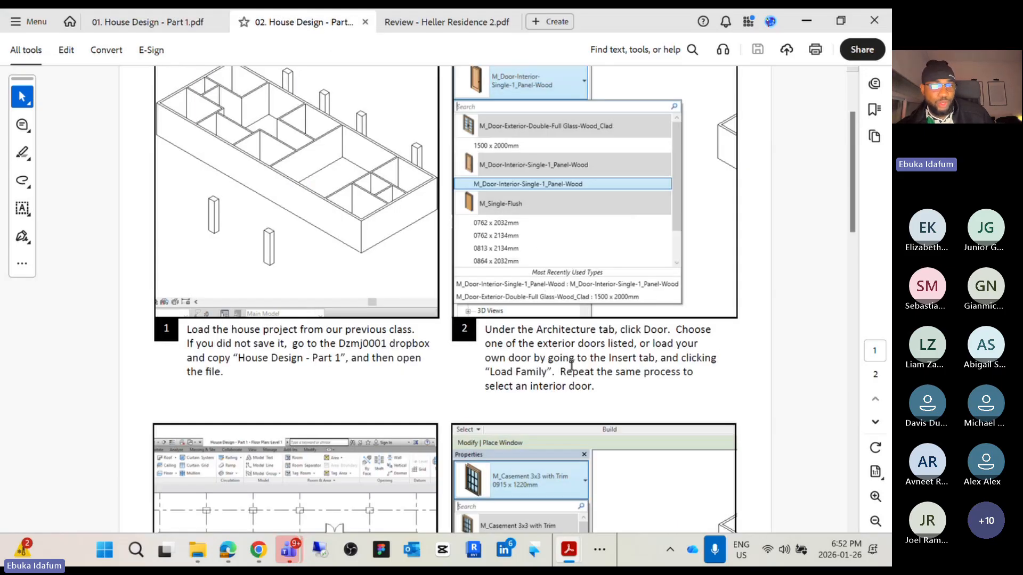
pyautogui.scroll(-2, 570, 363)
pyautogui.scroll(4, 578, 369)
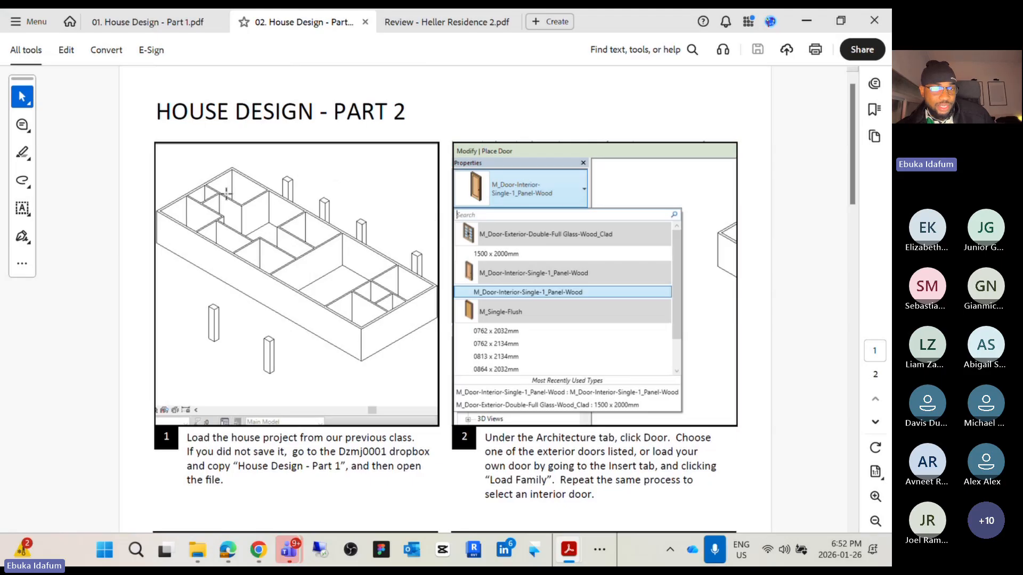
pyautogui.scroll(-6, 343, 236)
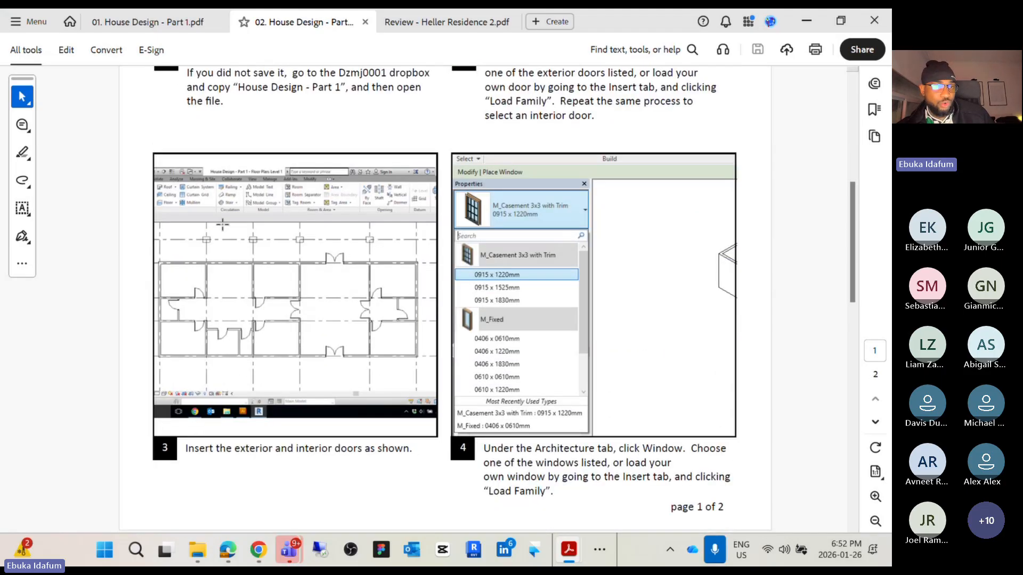
pyautogui.scroll(-1, 306, 323)
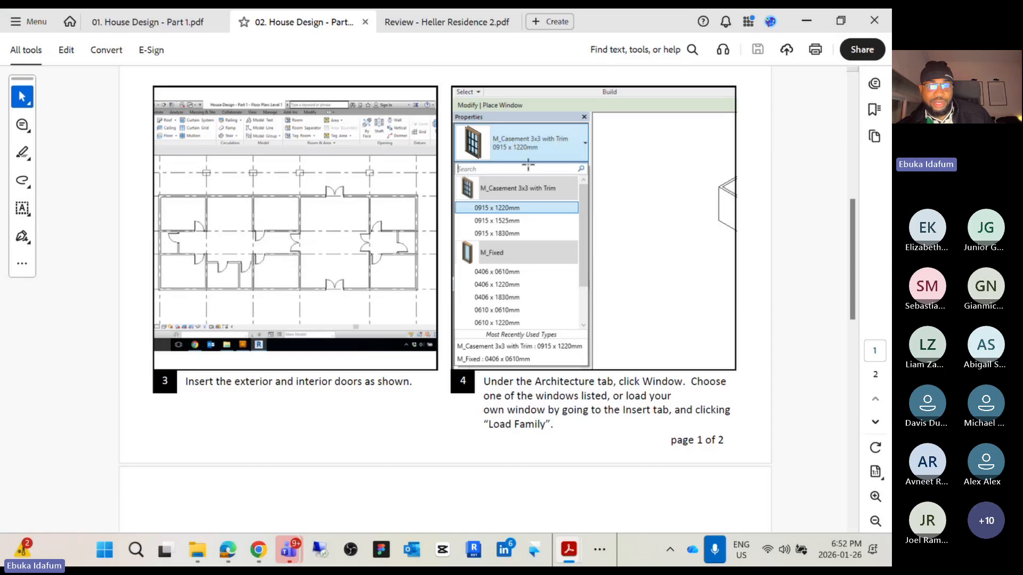
pyautogui.scroll(-1, 586, 268)
pyautogui.scroll(-7, 585, 268)
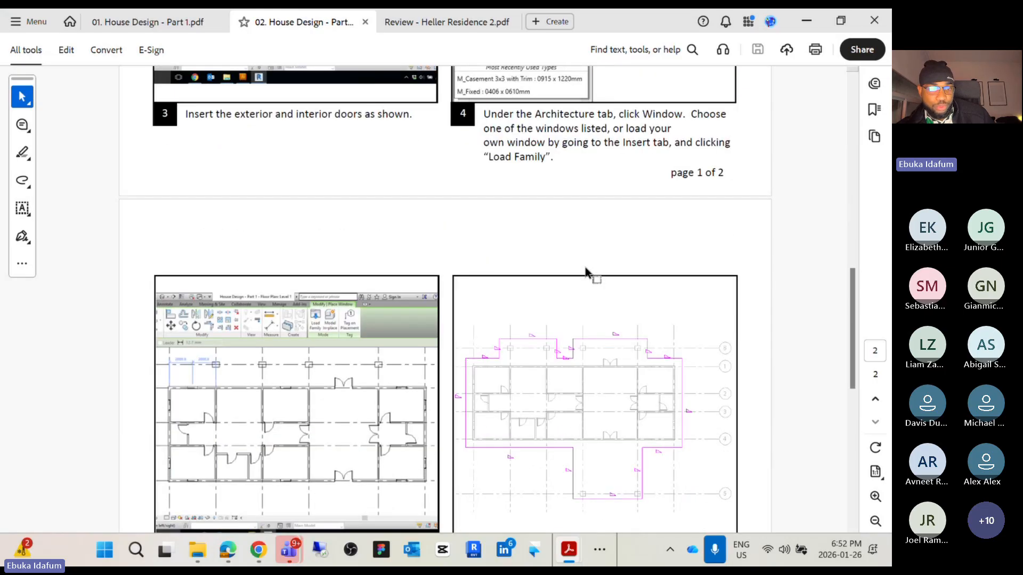
pyautogui.scroll(-1, 434, 335)
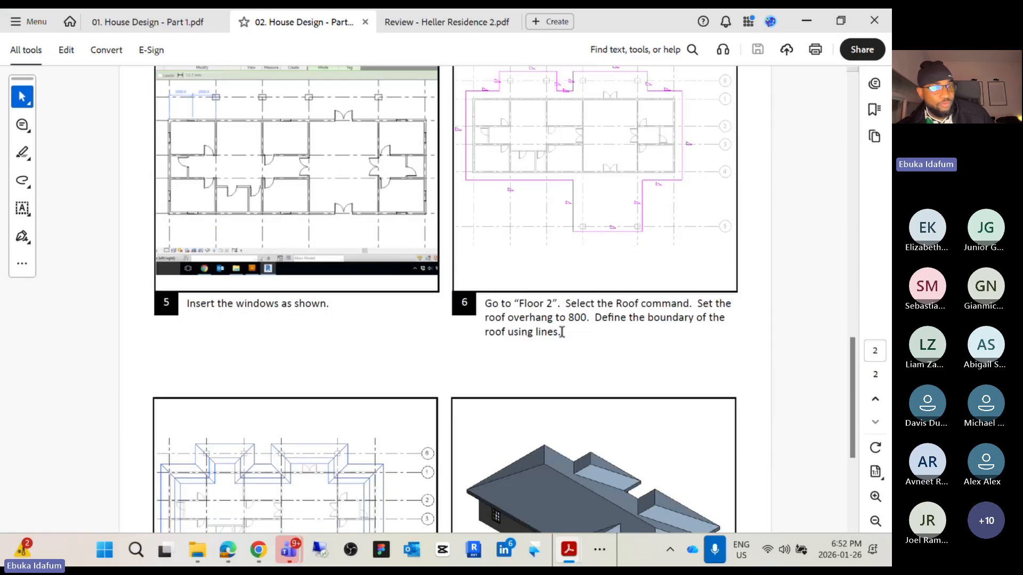
pyautogui.scroll(-3, 570, 394)
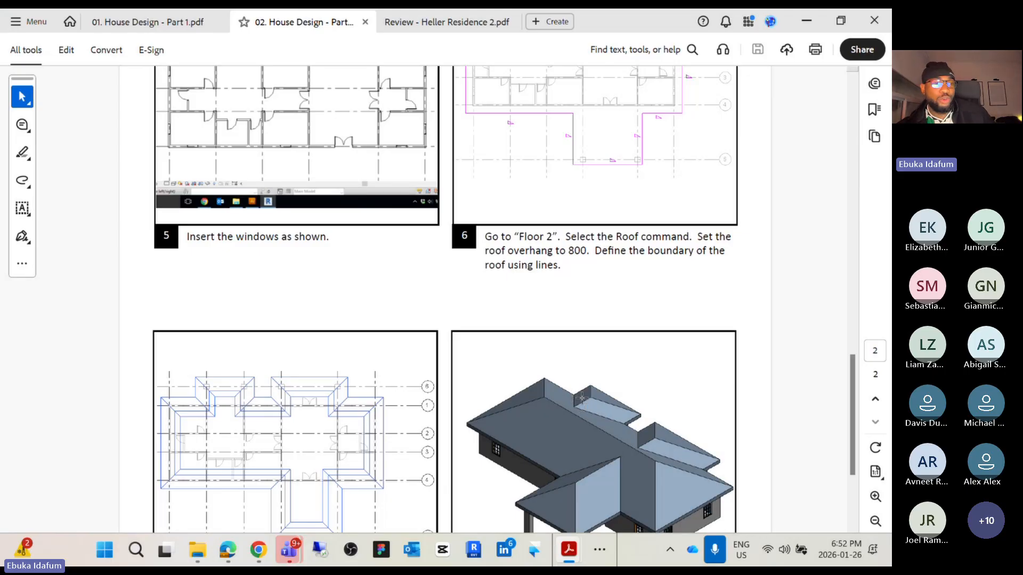
pyautogui.scroll(-4, 582, 397)
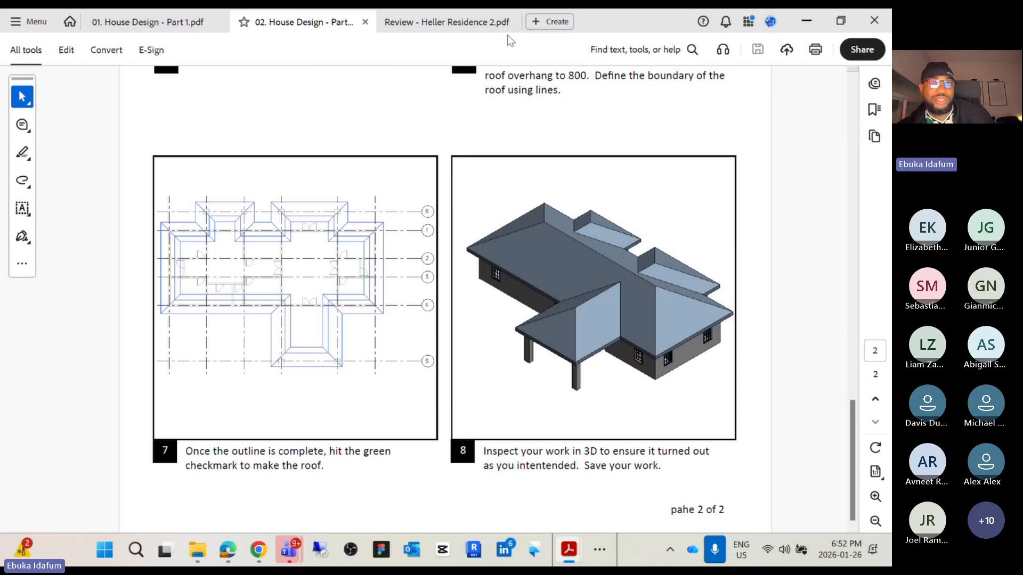
# Open the Heller Residence review PDF and zoom into its dimensioned ground floor plan
pyautogui.click(456, 21)
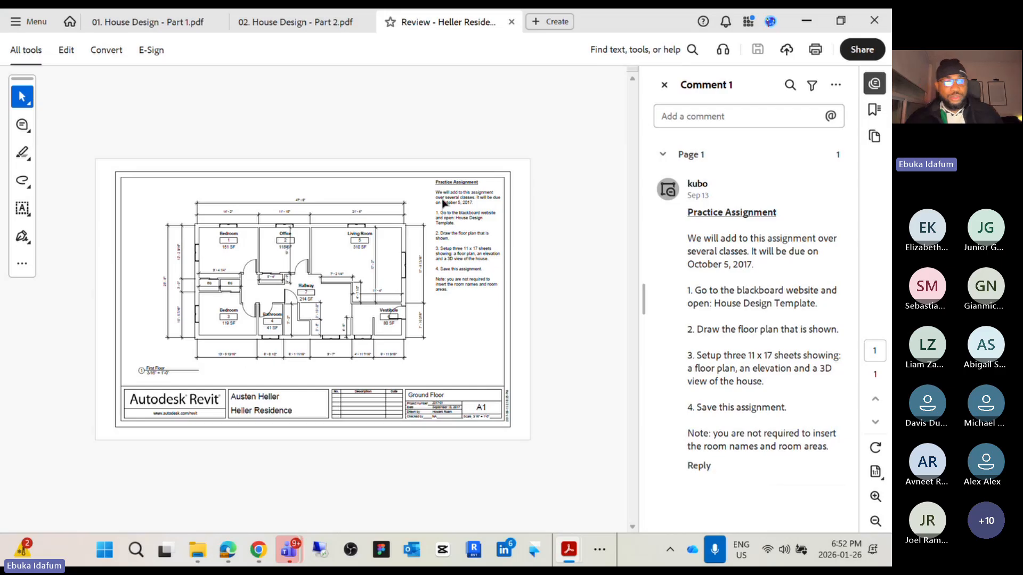
pyautogui.keyDown('ctrl'); pyautogui.scroll(5, 309, 282); pyautogui.keyUp('ctrl')
pyautogui.keyDown('ctrl'); pyautogui.scroll(-3, 309, 283); pyautogui.keyUp('ctrl')
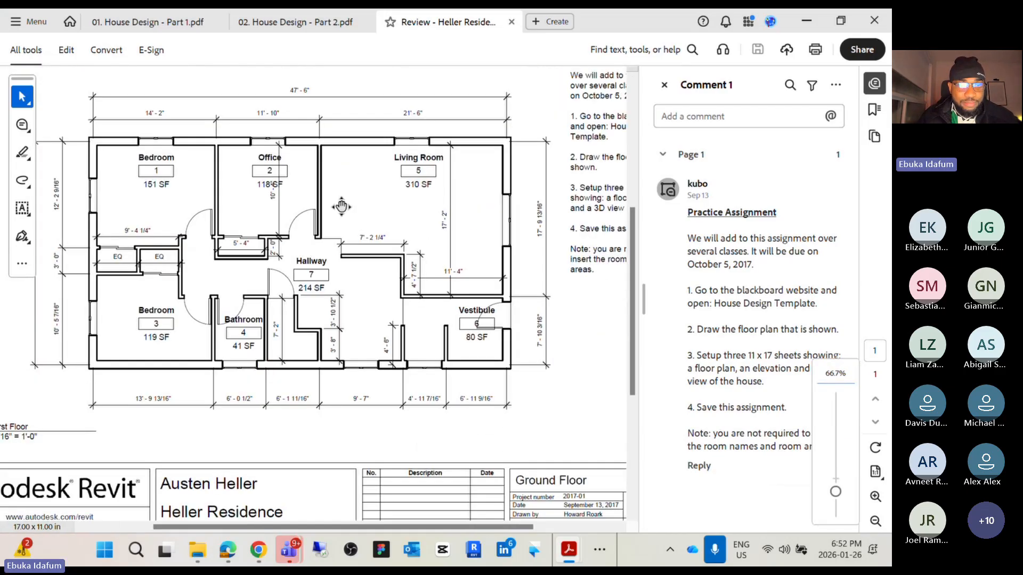
pyautogui.hscroll(-3, 341, 207)
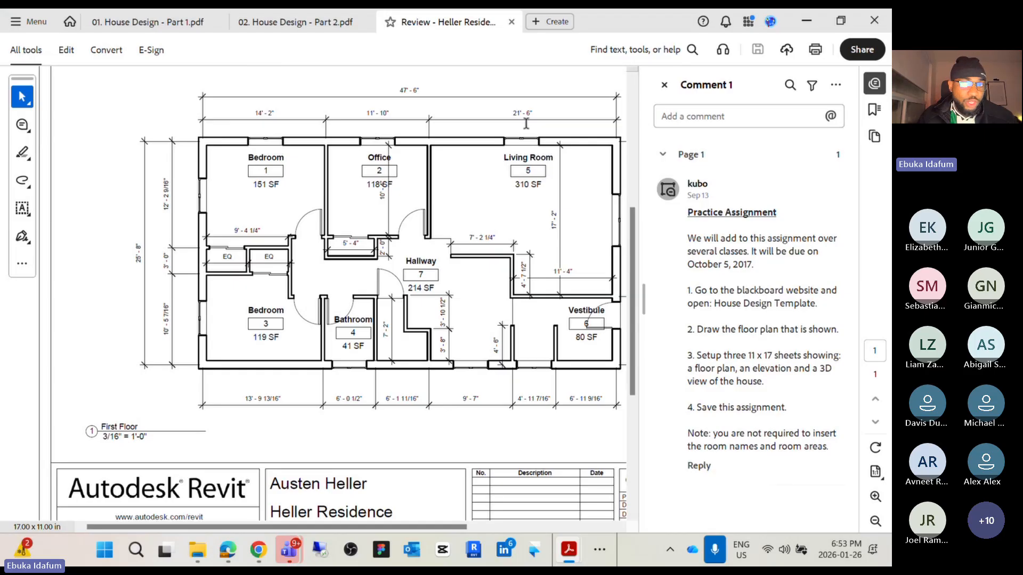
# Switch back to the Revit model and examine the dimensions between the grid lines on Level 1
pyautogui.click(806, 21)
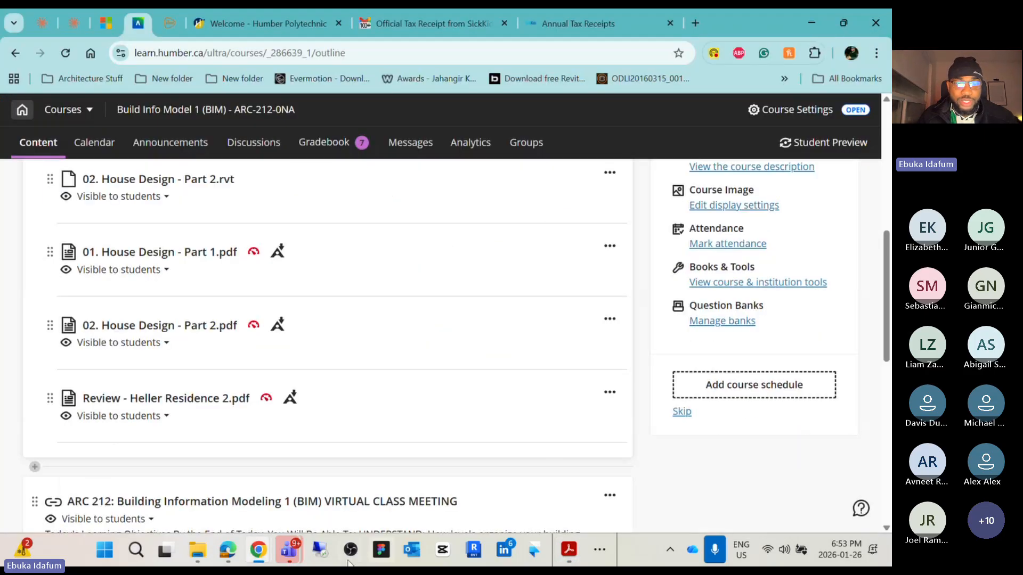
pyautogui.click(600, 550)
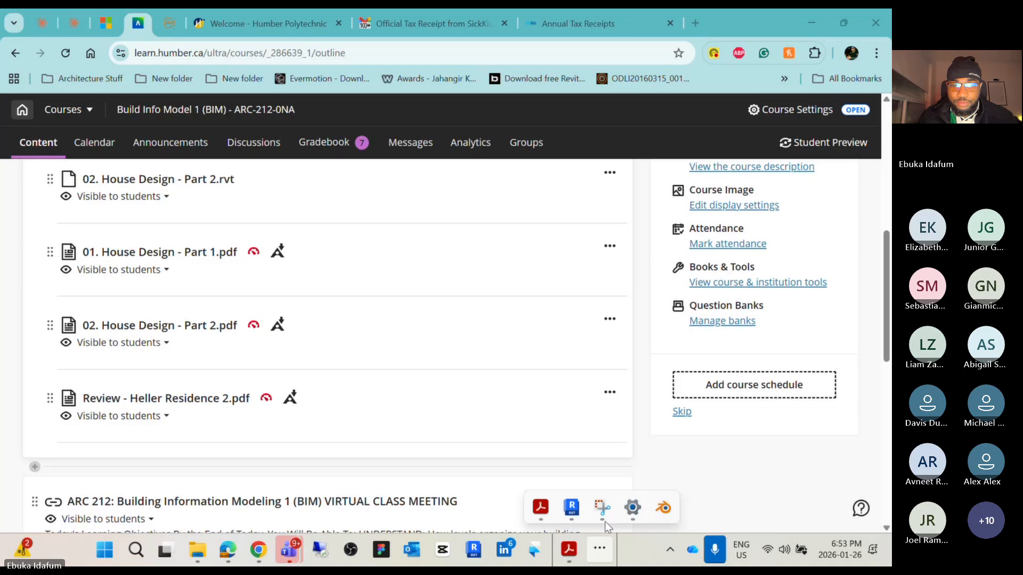
pyautogui.click(573, 509)
pyautogui.scroll(5, 319, 209)
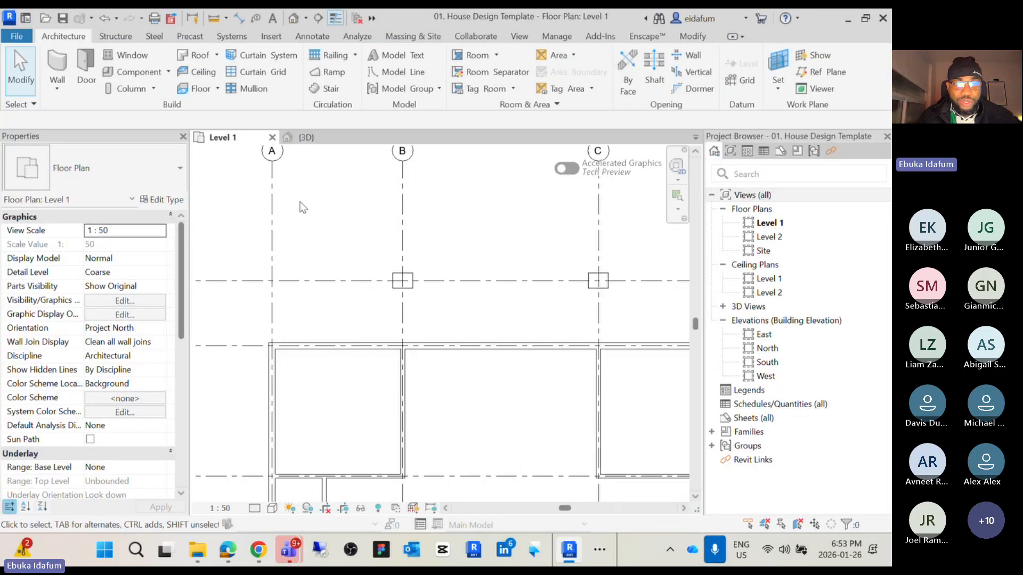
pyautogui.scroll(-2, 319, 209)
pyautogui.moveTo(326, 210); pyautogui.dragTo(340, 118, button='middle')
pyautogui.scroll(6, 331, 385)
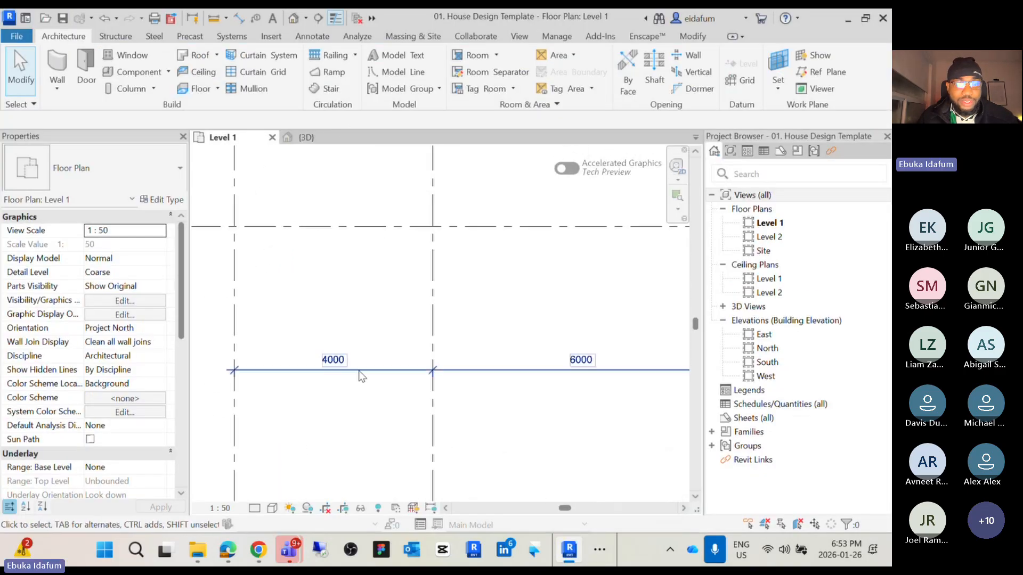
pyautogui.click(373, 371)
pyautogui.click(365, 416)
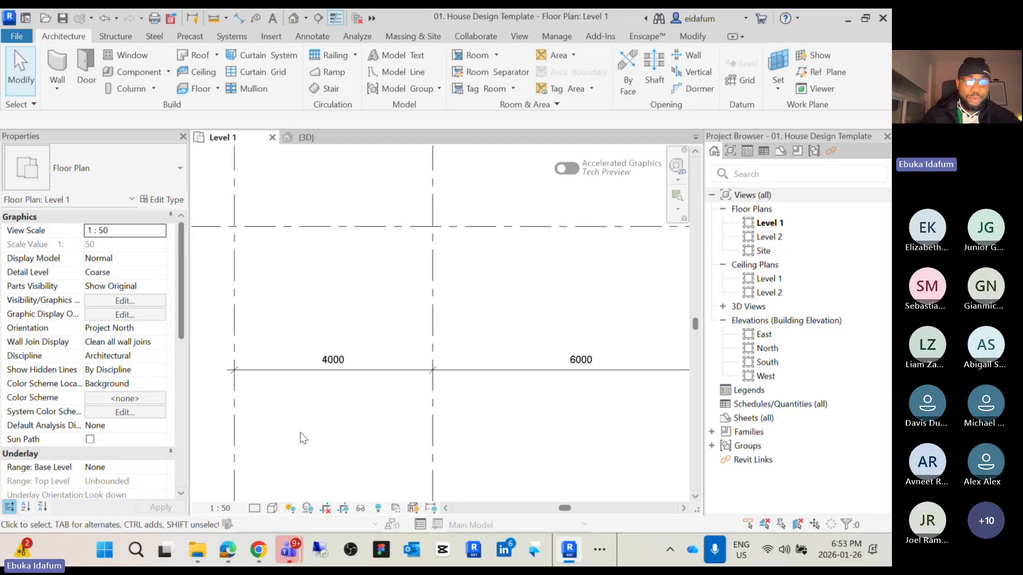
# Try switching the project length units to feet and fractional inches, then undo that units change
pyautogui.press('u')
pyautogui.press('n')
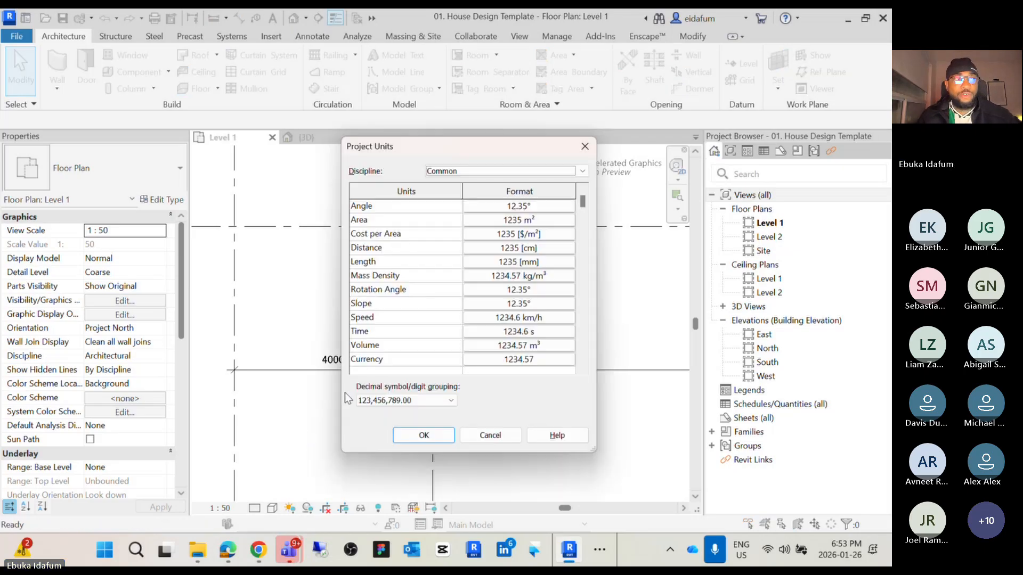
pyautogui.moveTo(495, 155); pyautogui.dragTo(484, 134)
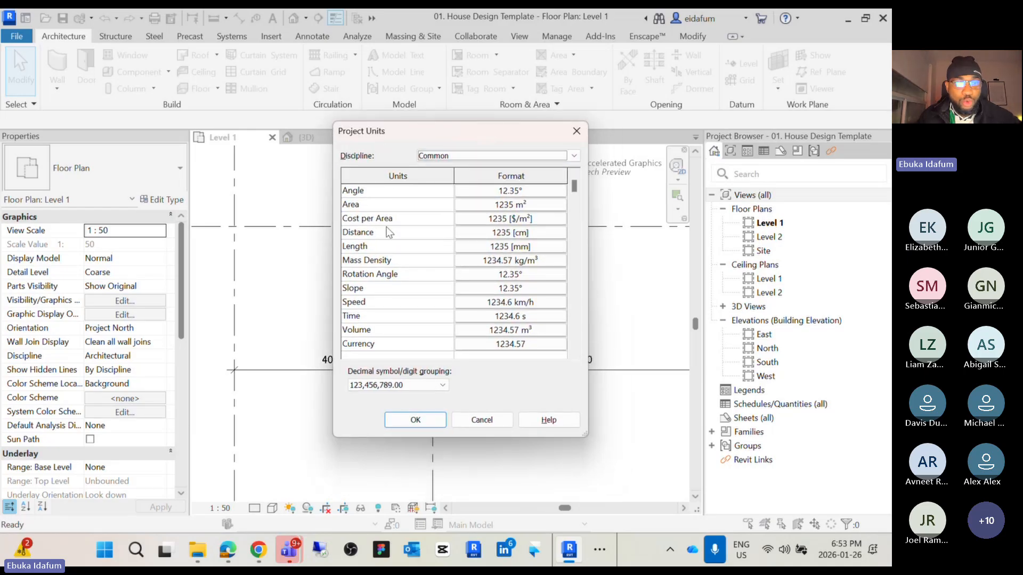
pyautogui.click(537, 247)
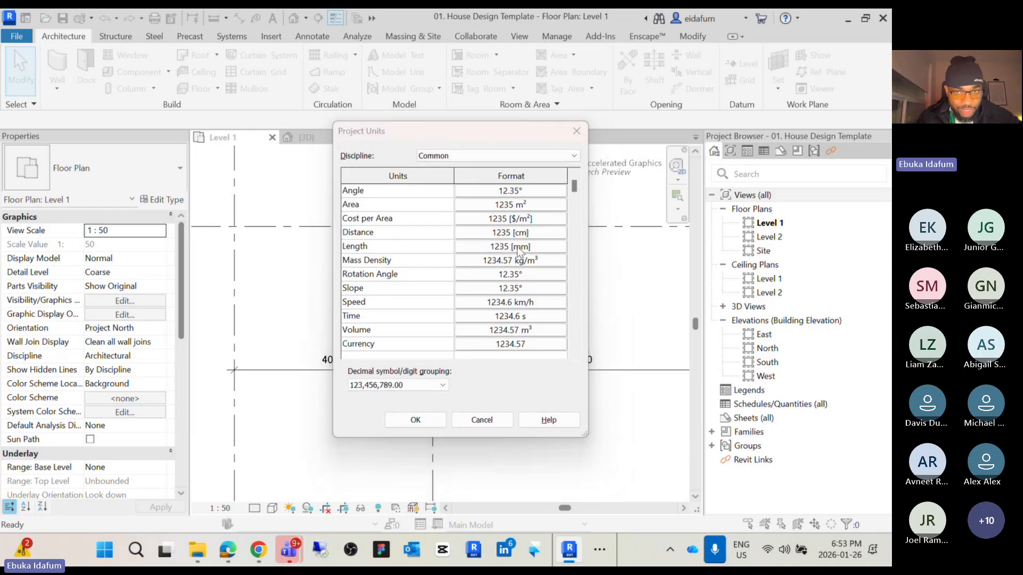
pyautogui.click(551, 212)
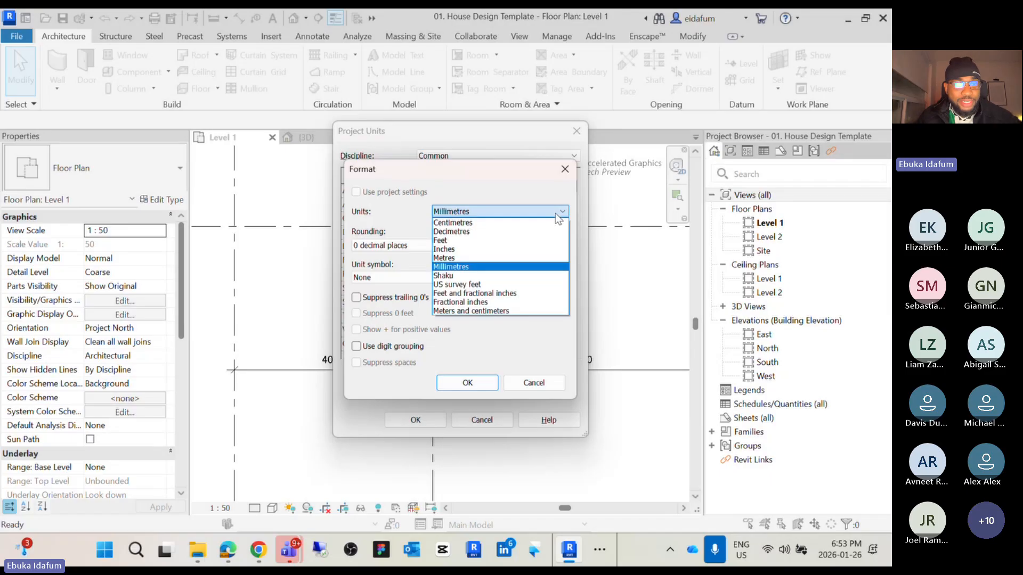
pyautogui.click(501, 294)
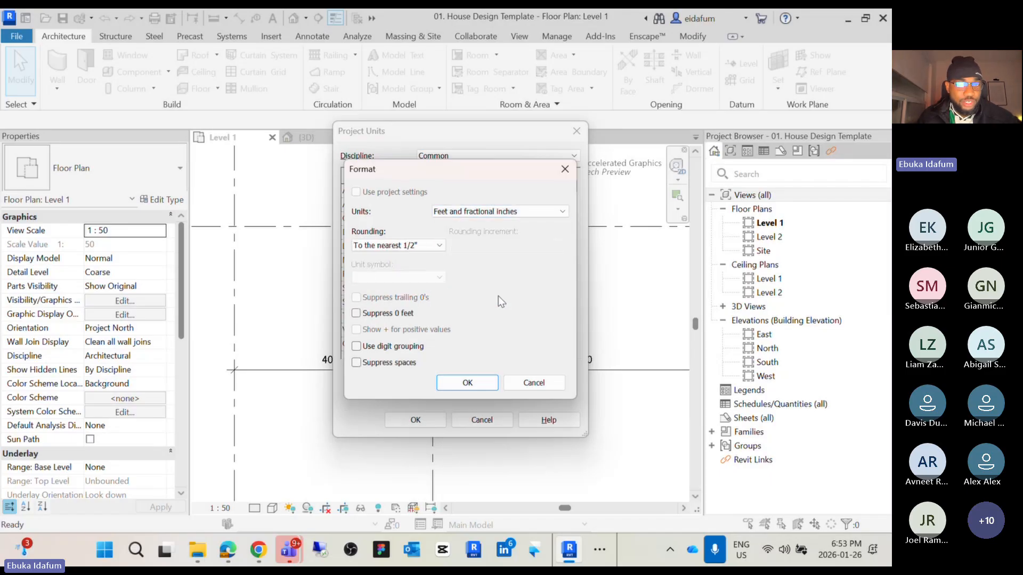
pyautogui.click(467, 382)
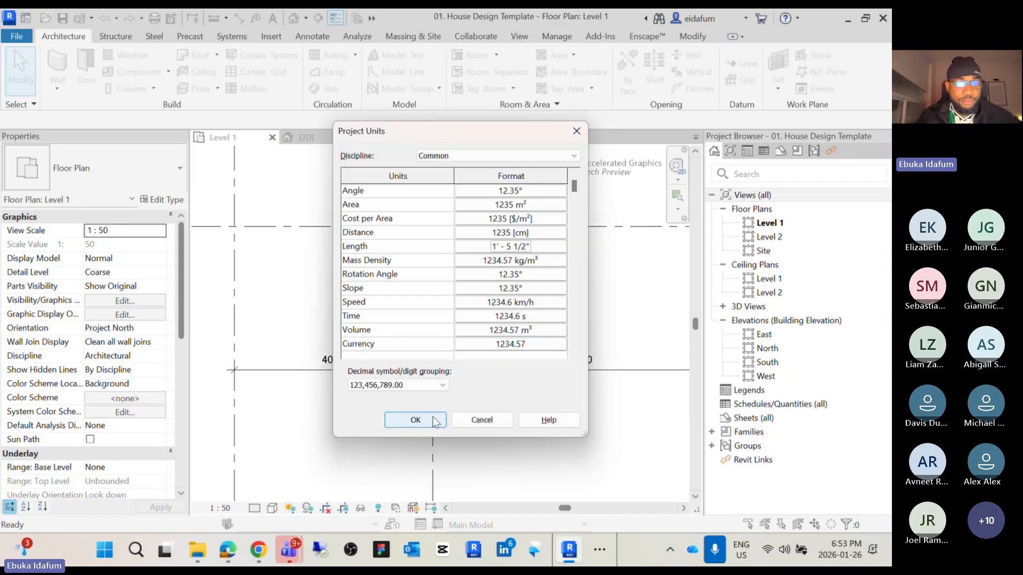
pyautogui.click(416, 420)
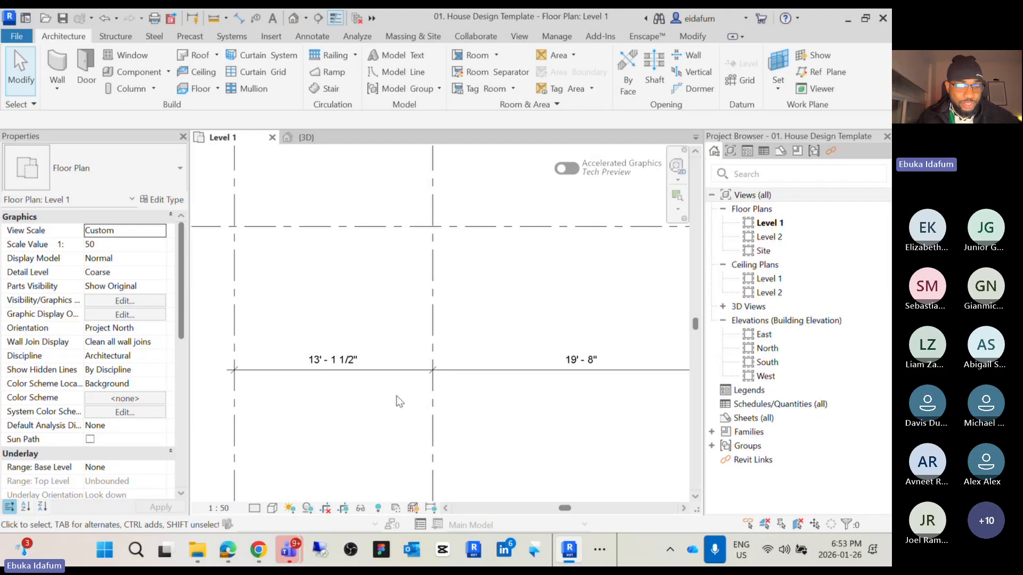
pyautogui.hotkey('ctrl', 'z')
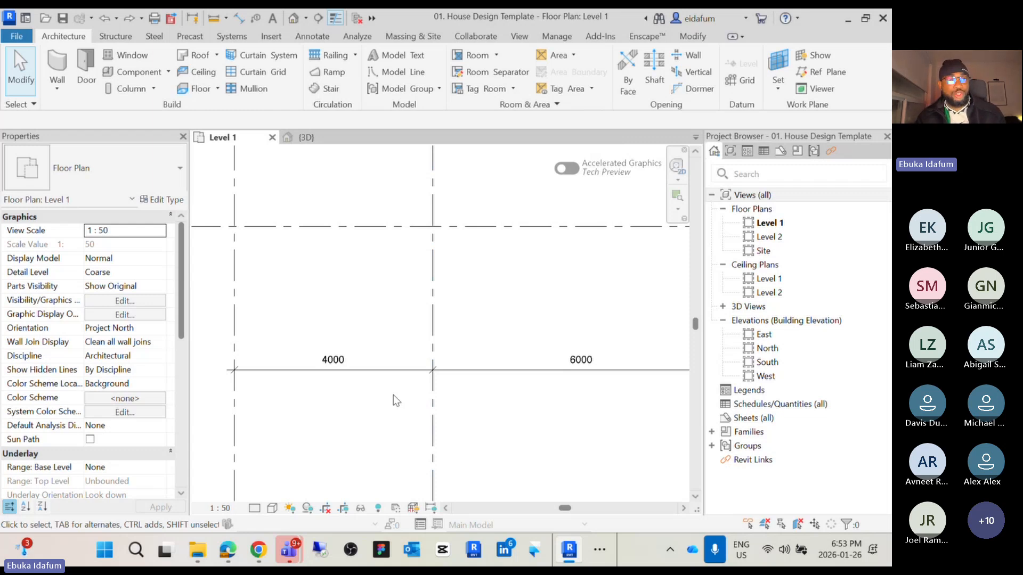
# Set the project length units to Feet and fractional inches, rounded to the nearest 1/2"
pyautogui.press('u')
pyautogui.press('n')
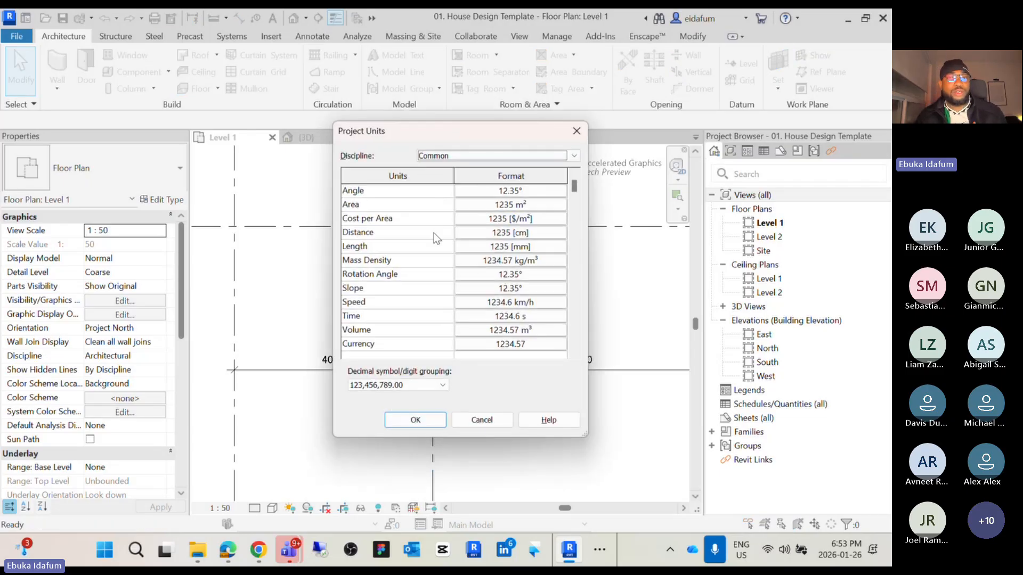
pyautogui.click(481, 247)
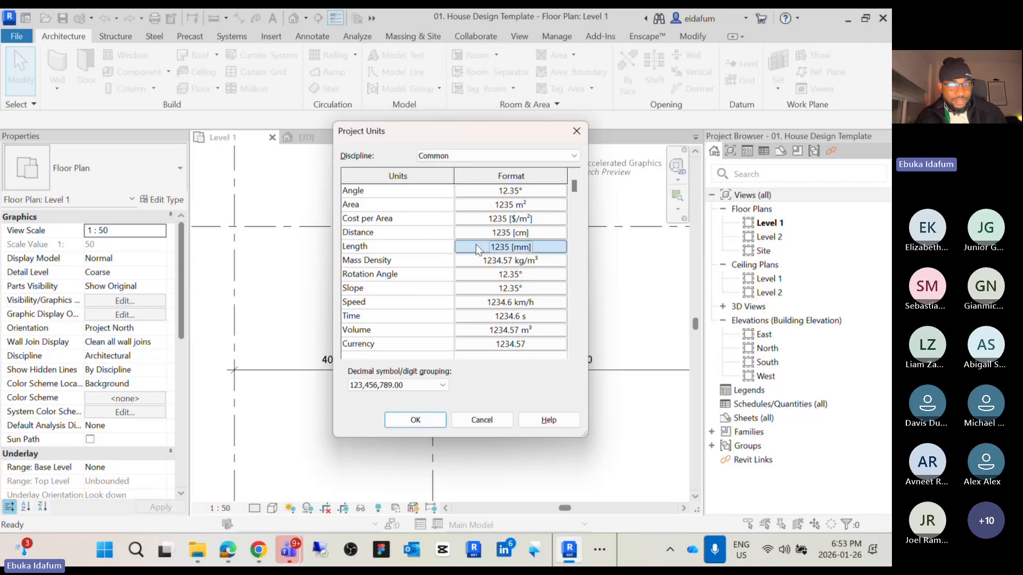
pyautogui.click(507, 213)
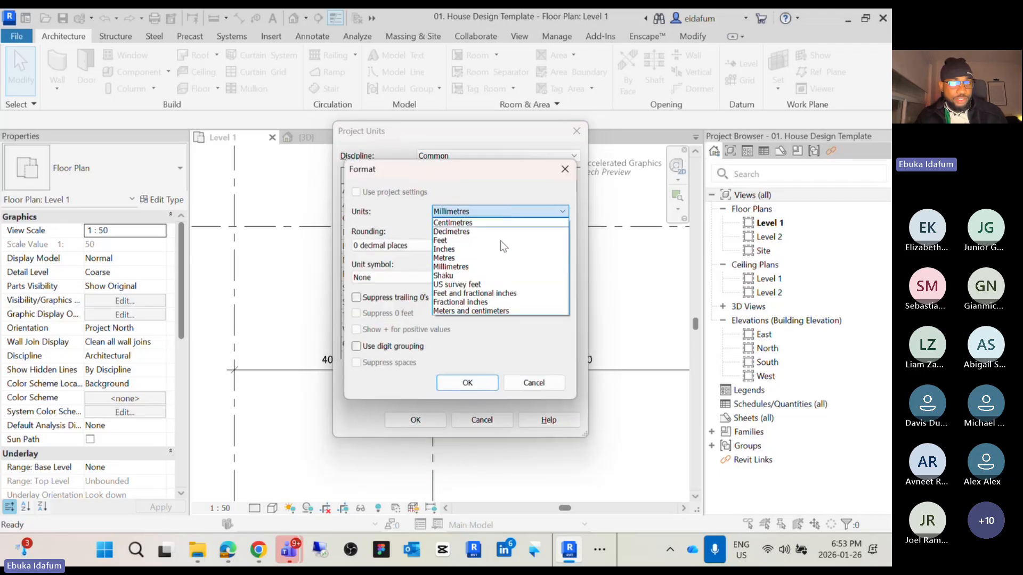
pyautogui.click(489, 291)
pyautogui.click(468, 383)
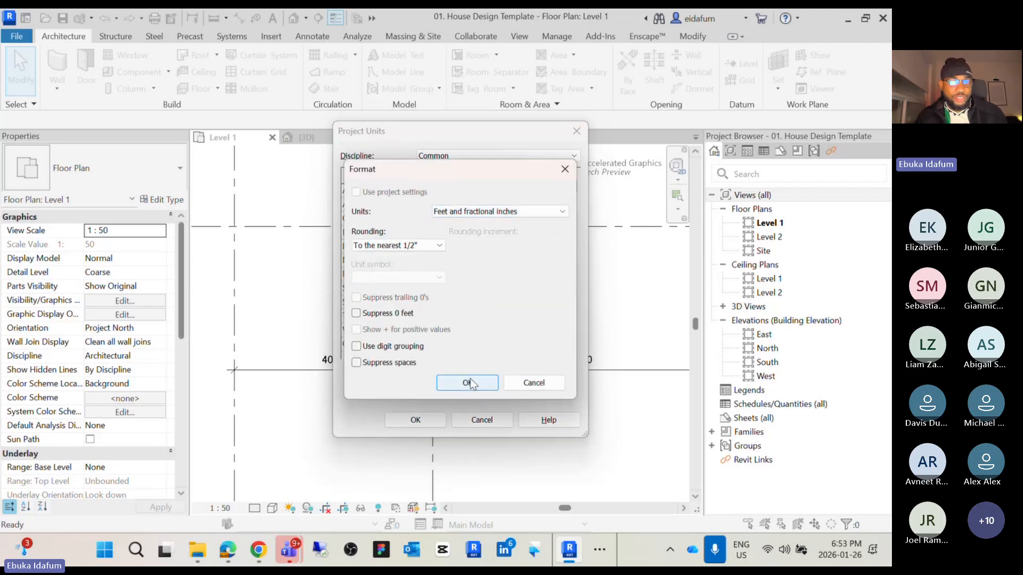
pyautogui.press('Return')
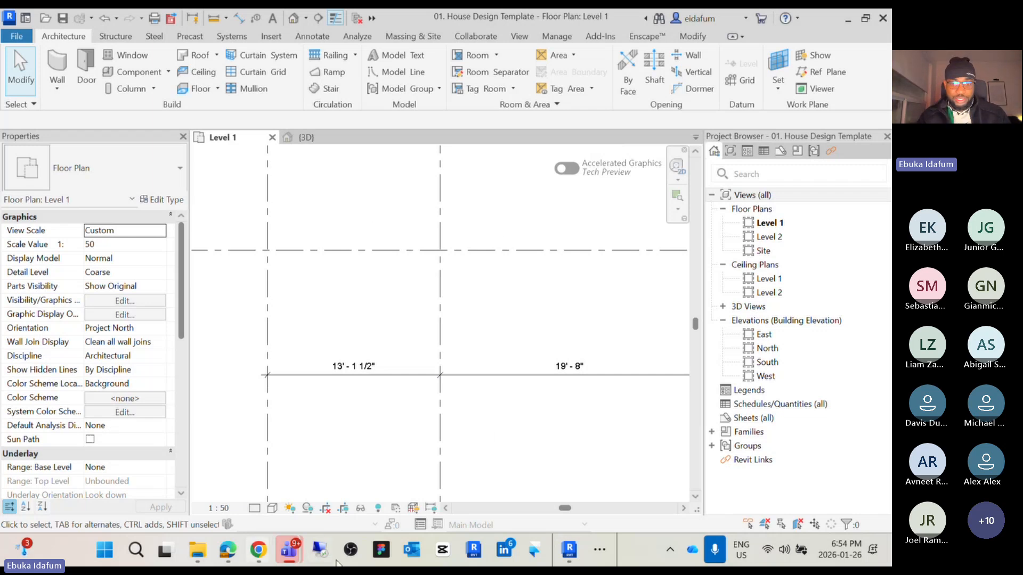
# Switch to the Heller Residence review PDF and examine the floor plan's imperial dimensions
pyautogui.click(599, 550)
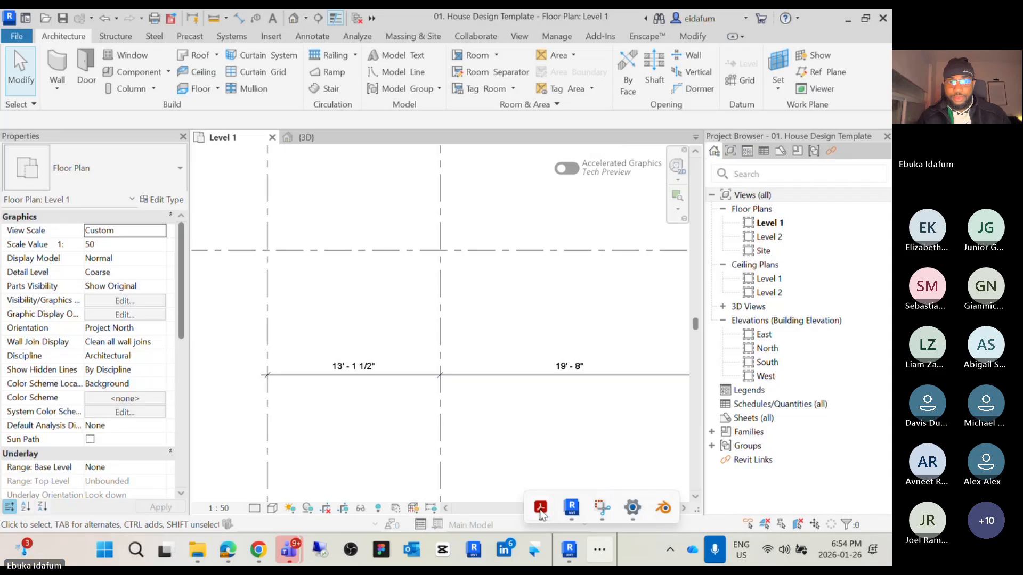
pyautogui.moveTo(541, 515)
pyautogui.click(602, 444)
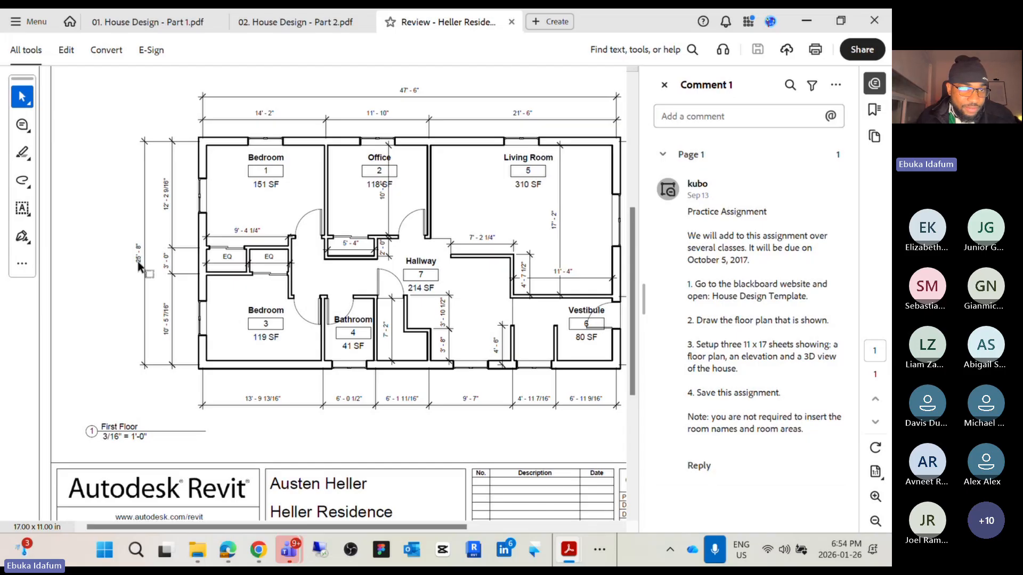
pyautogui.keyDown('ctrl'); pyautogui.scroll(4, 158, 242); pyautogui.keyUp('ctrl')
pyautogui.keyDown('ctrl'); pyautogui.scroll(-2, 158, 242); pyautogui.keyUp('ctrl')
pyautogui.scroll(-3, 347, 245)
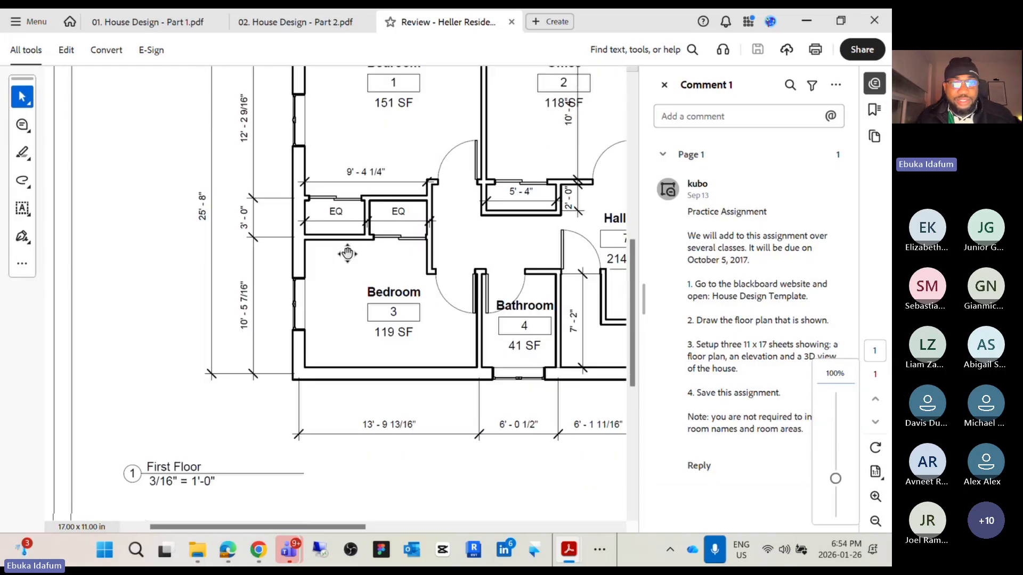
pyautogui.hscroll(5, 359, 256)
pyautogui.scroll(-3, 372, 258)
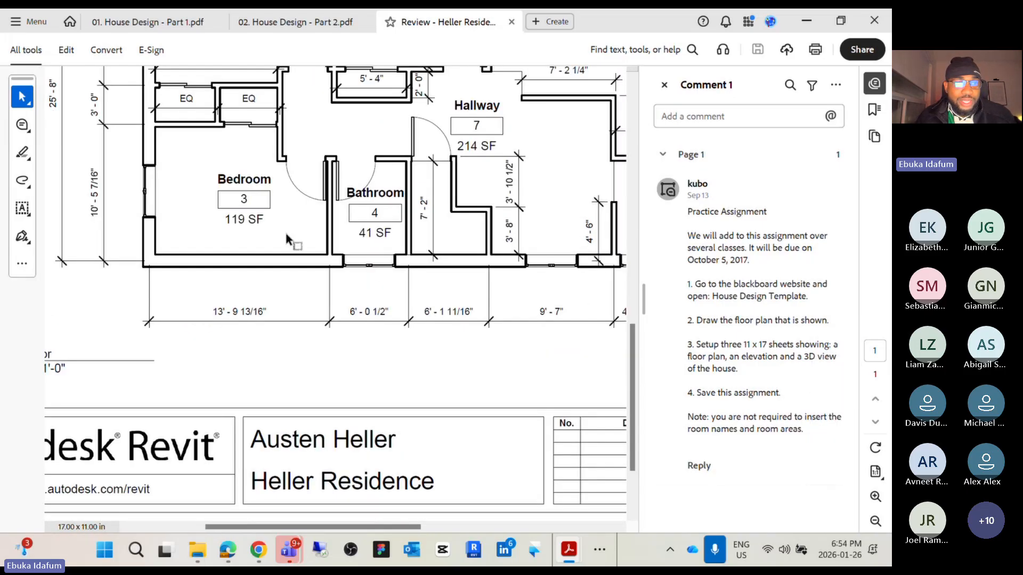
pyautogui.hscroll(-5, 351, 240)
pyautogui.keyDown('ctrl'); pyautogui.scroll(-1, 345, 234); pyautogui.keyUp('ctrl')
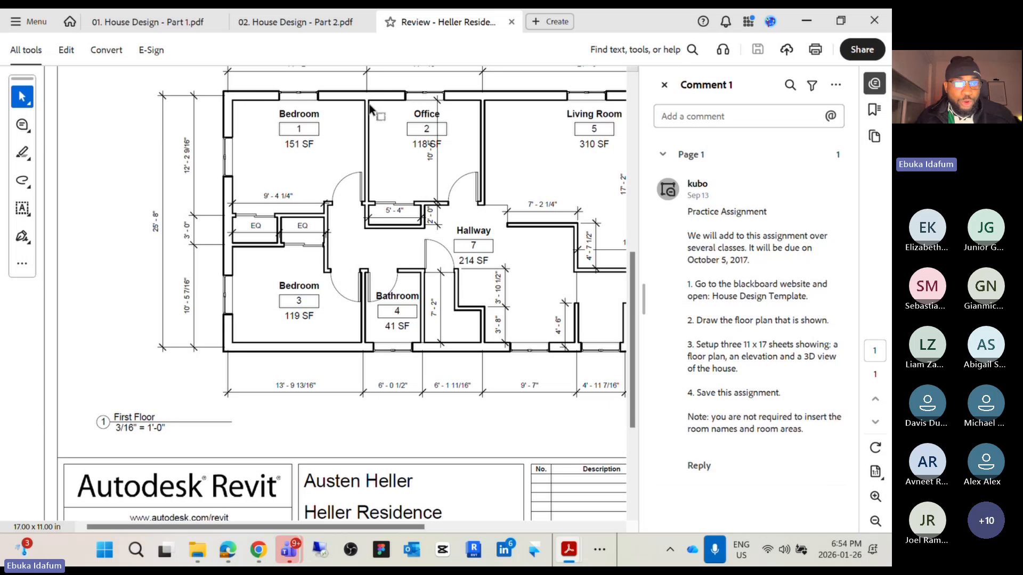
pyautogui.middleClick(381, 231)
pyautogui.moveTo(382, 230); pyautogui.dragTo(396, 233, button='middle')
pyautogui.keyDown('ctrl'); pyautogui.scroll(-3, 407, 229); pyautogui.keyUp('ctrl')
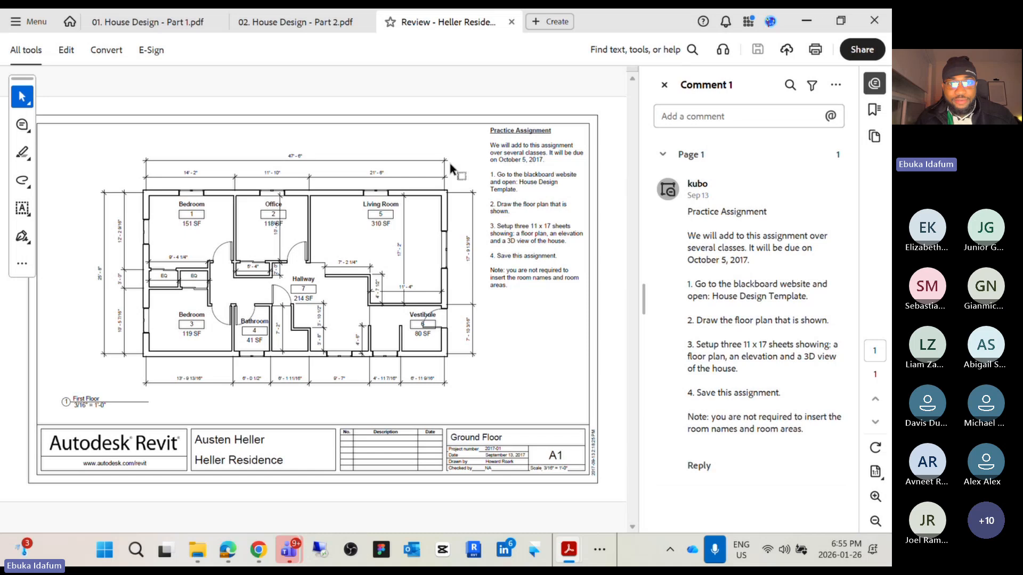
# Glance at the Part 2 handout's roof page, then return to the review PDF's practice assignment comment
pyautogui.click(266, 23)
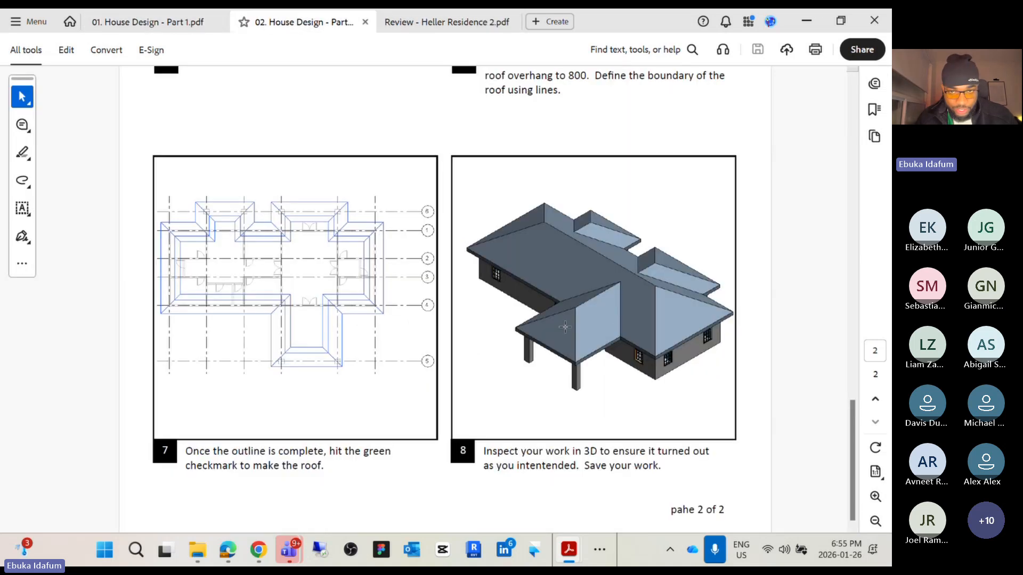
pyautogui.click(417, 23)
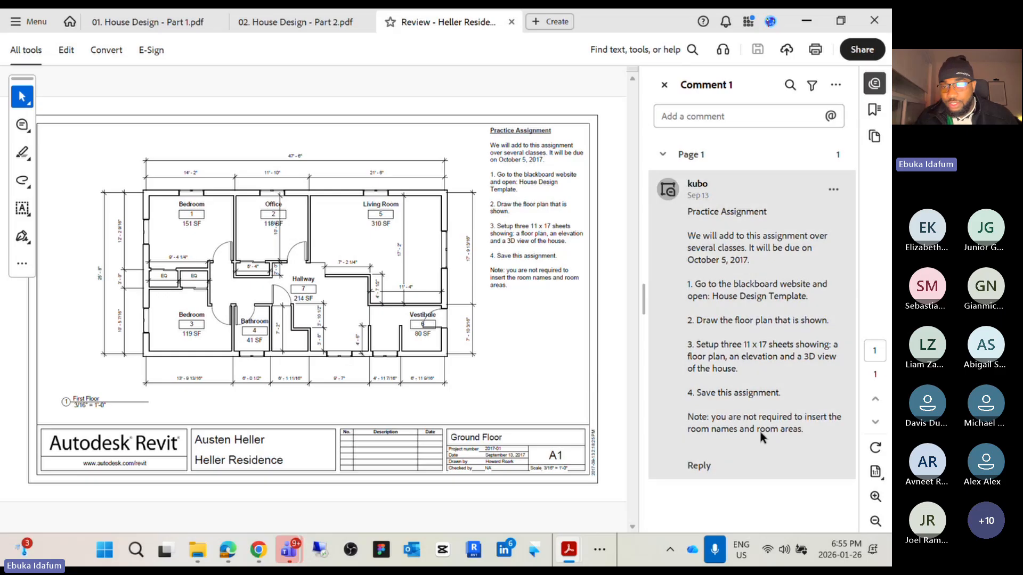
pyautogui.click(756, 386)
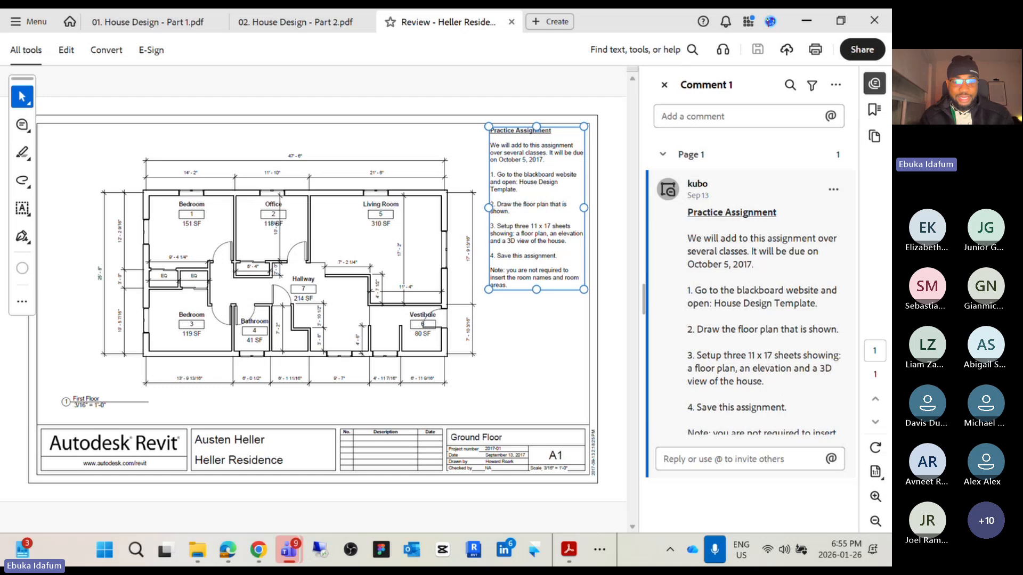
pyautogui.press('capslock')
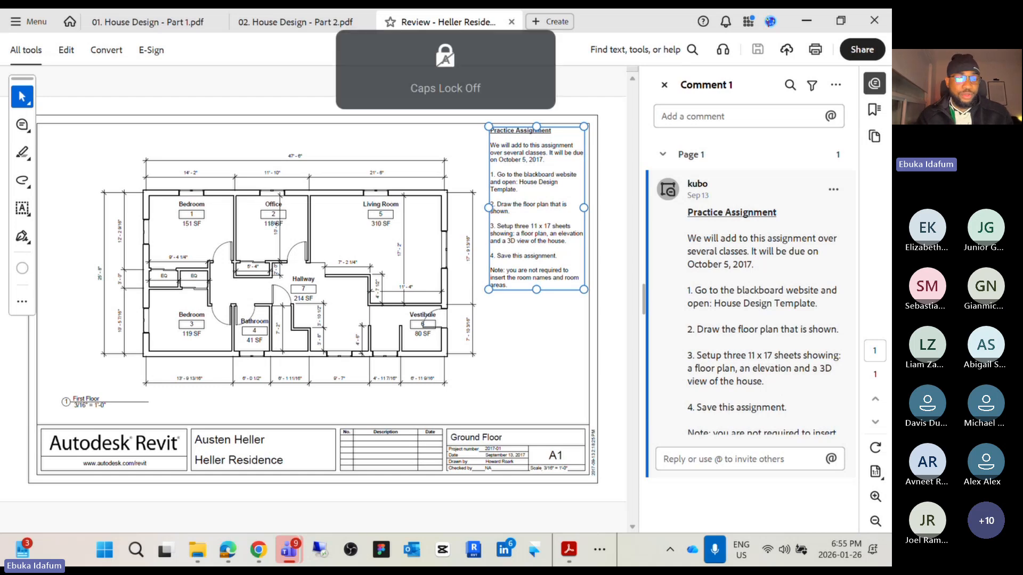
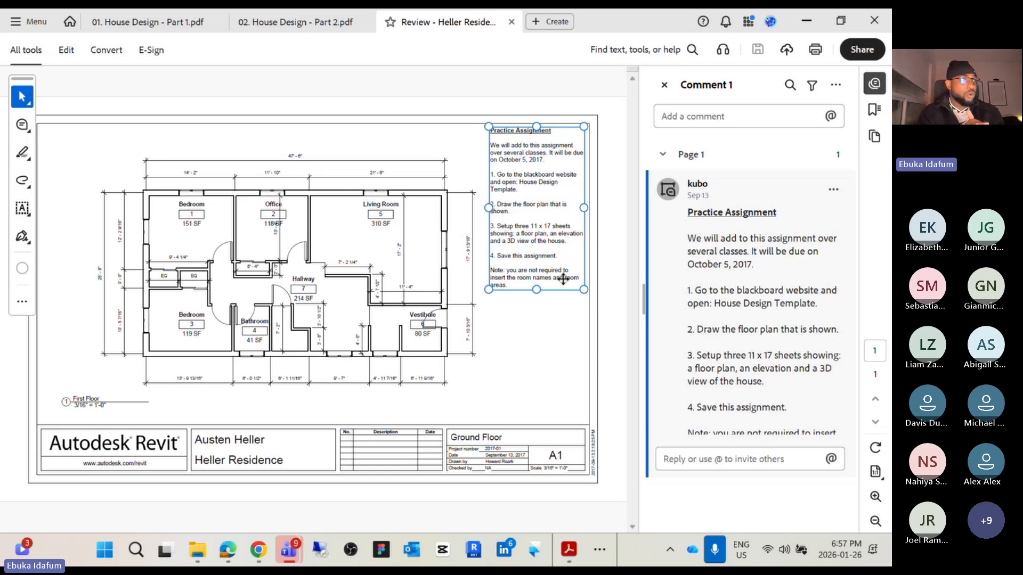
# Compare the Part 2 handout's door, window and roof instructions with the Heller Residence review PDF floor plan
pyautogui.click(273, 24)
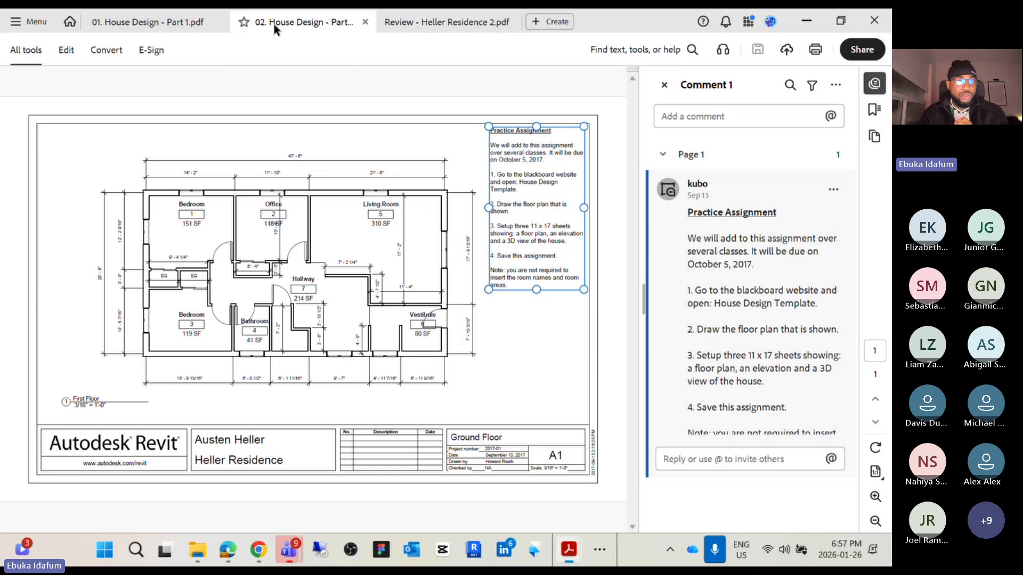
pyautogui.scroll(10, 214, 181)
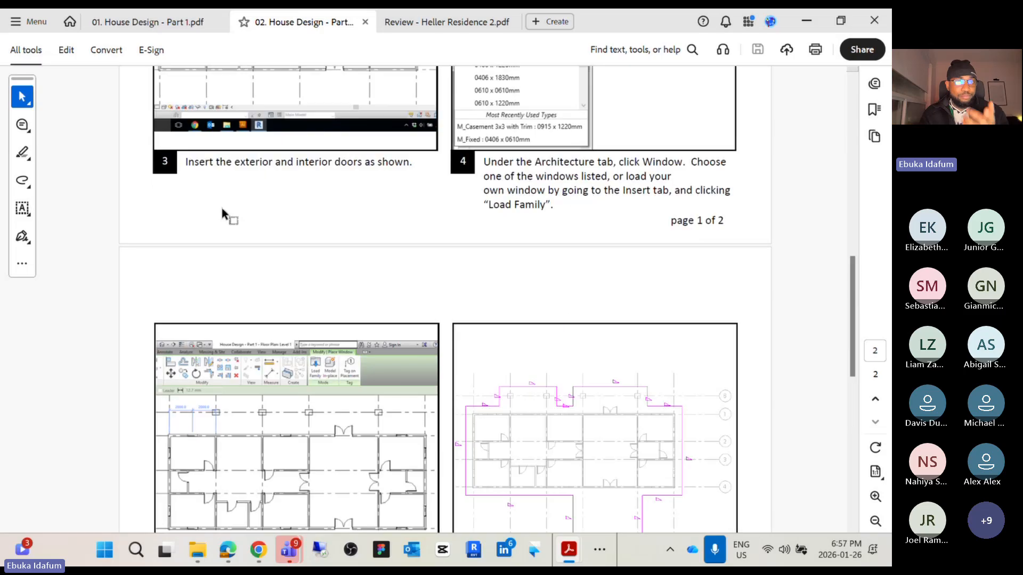
pyautogui.scroll(-10, 260, 143)
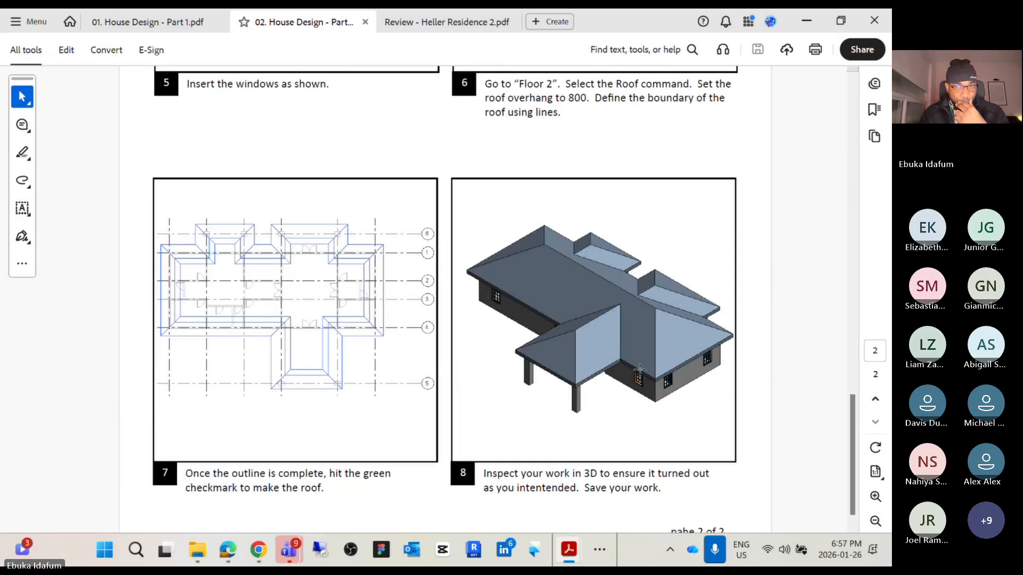
pyautogui.click(391, 24)
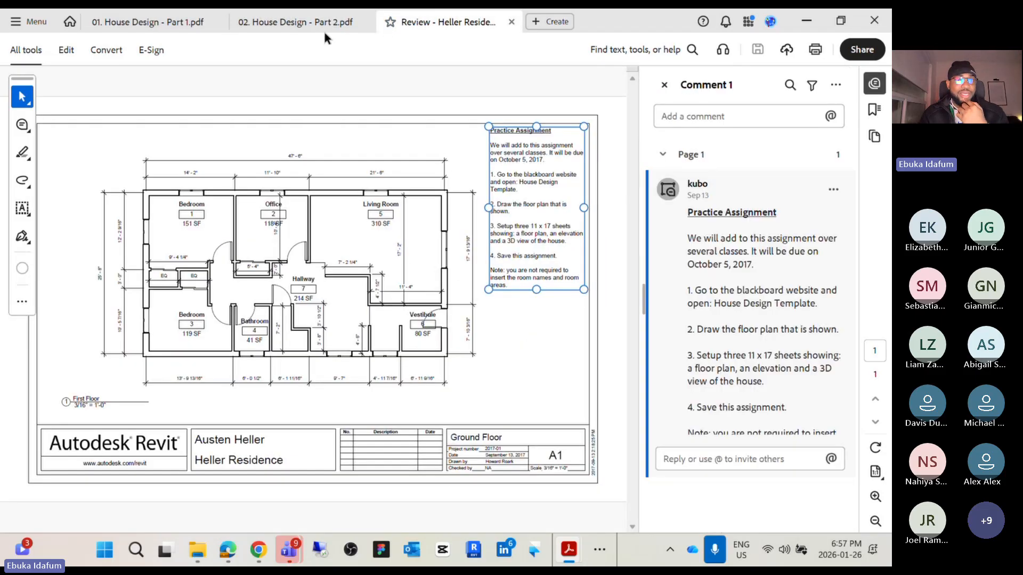
pyautogui.click(293, 25)
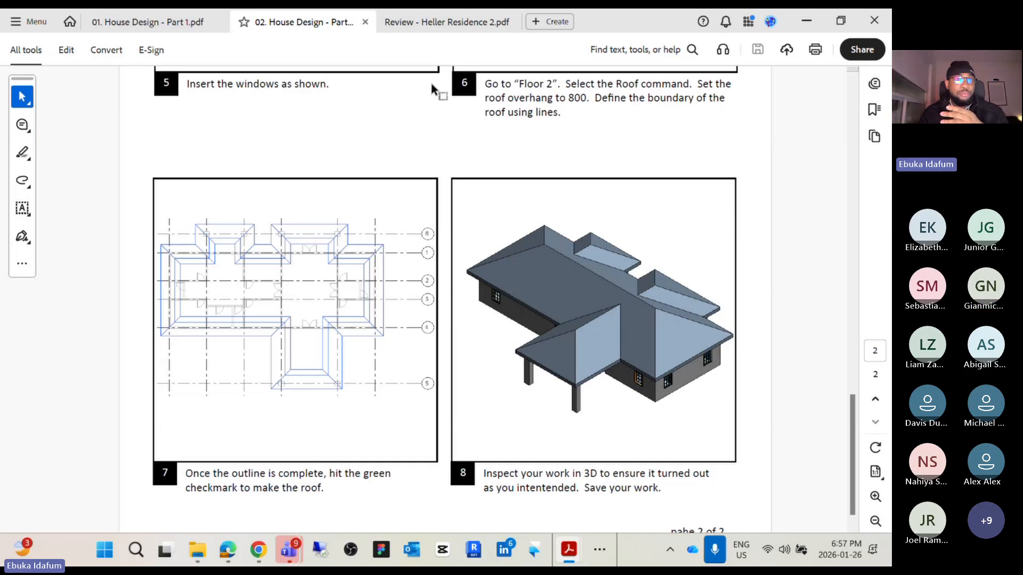
pyautogui.click(408, 23)
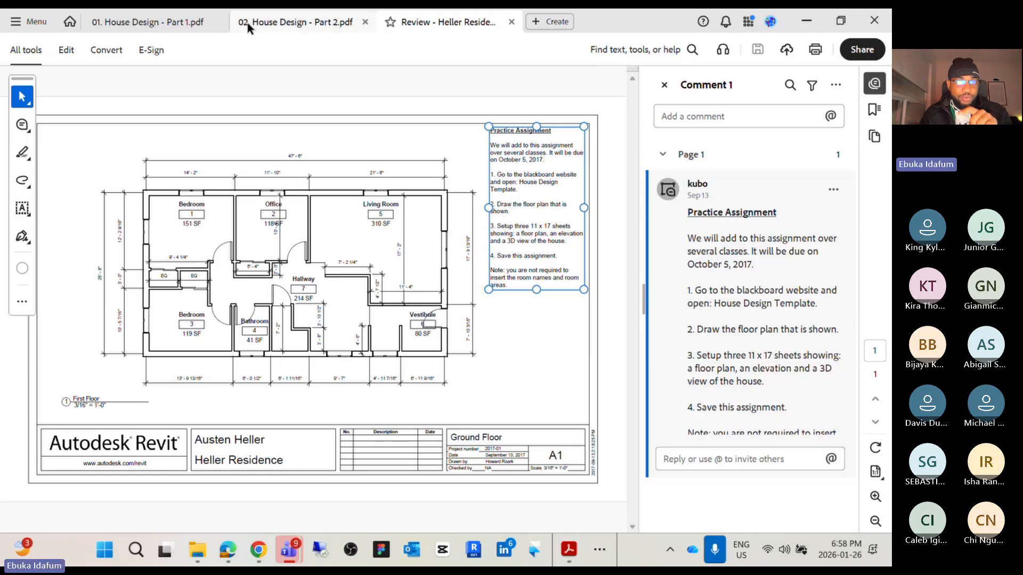
pyautogui.click(305, 27)
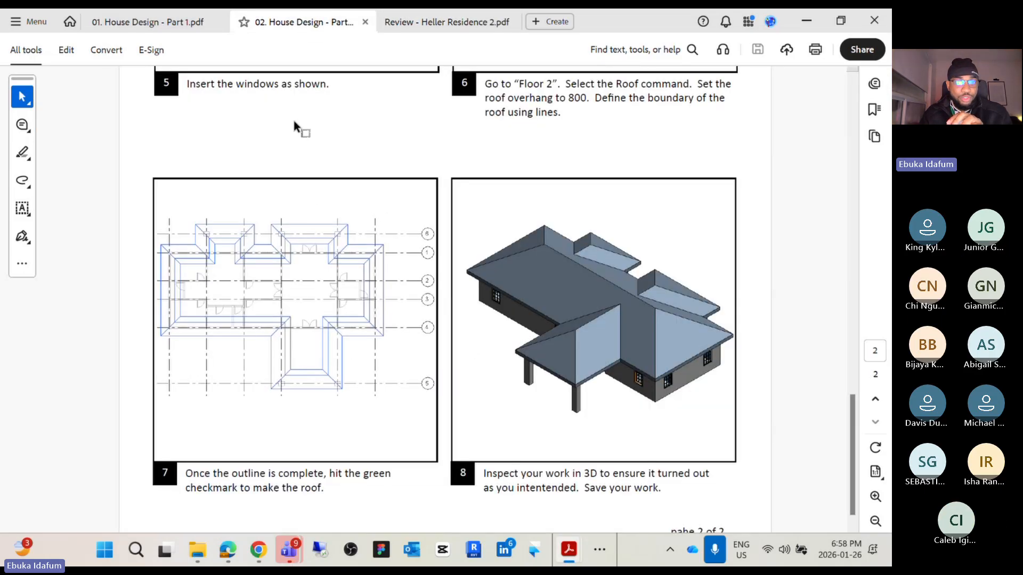
pyautogui.scroll(-1, 221, 227)
pyautogui.scroll(15, 221, 227)
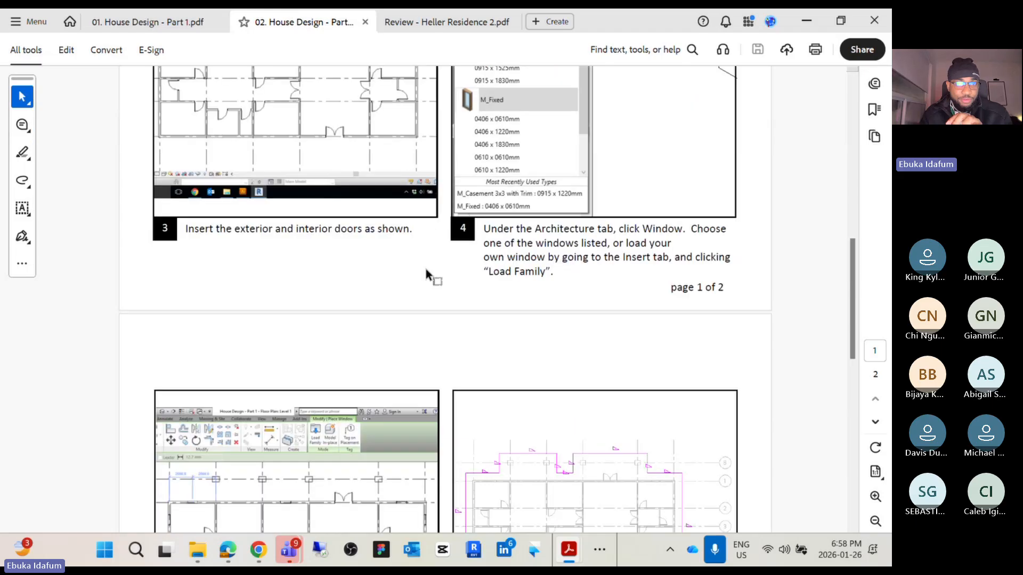
pyautogui.scroll(5, 413, 213)
pyautogui.scroll(-6, 511, 222)
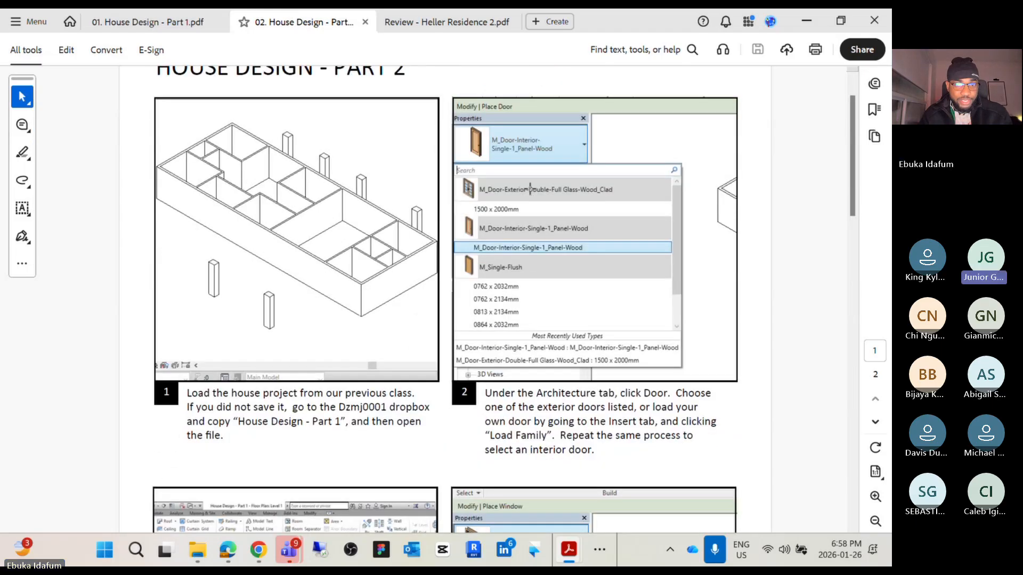
pyautogui.scroll(-15, 525, 312)
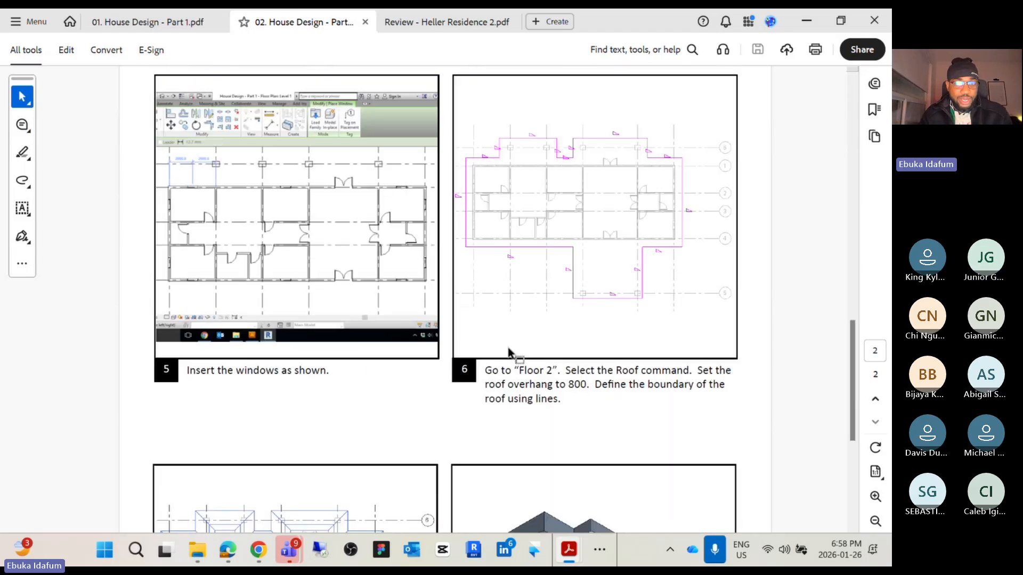
pyautogui.scroll(-4, 591, 329)
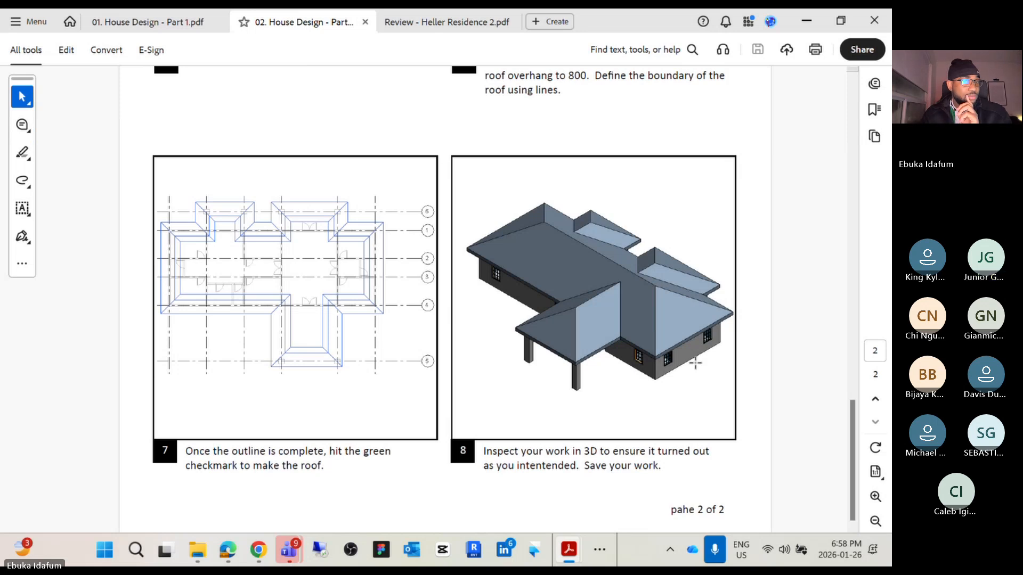
pyautogui.click(433, 24)
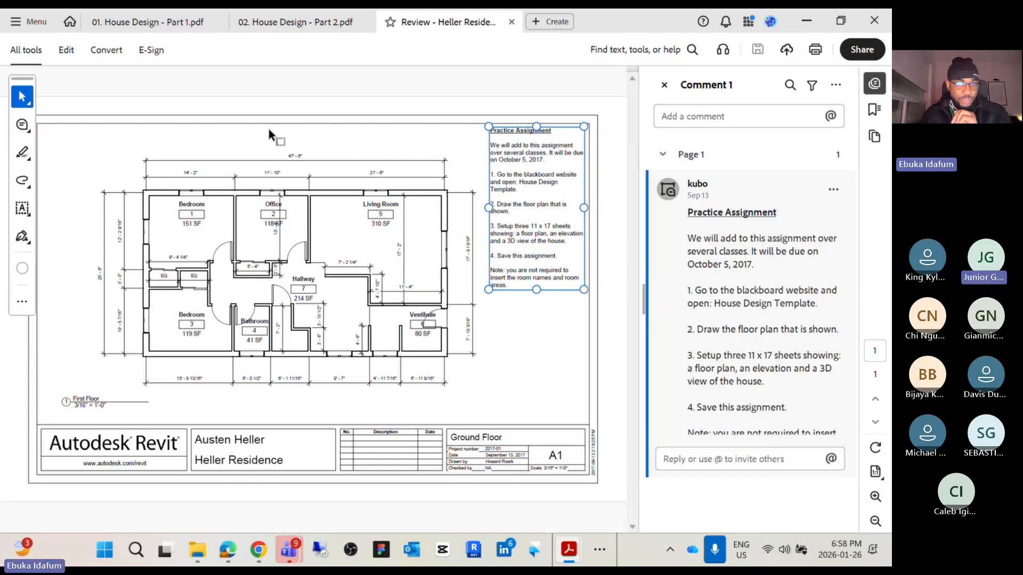
# Deselect the practice assignment comment in the review PDF and reread the handout's roof and 3D inspection steps
pyautogui.click(222, 157)
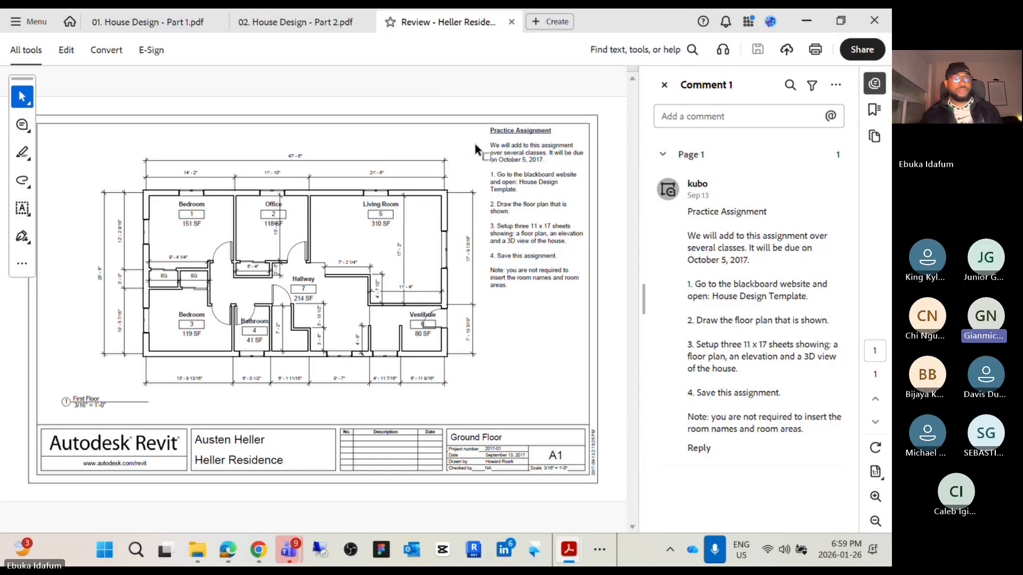
pyautogui.click(272, 24)
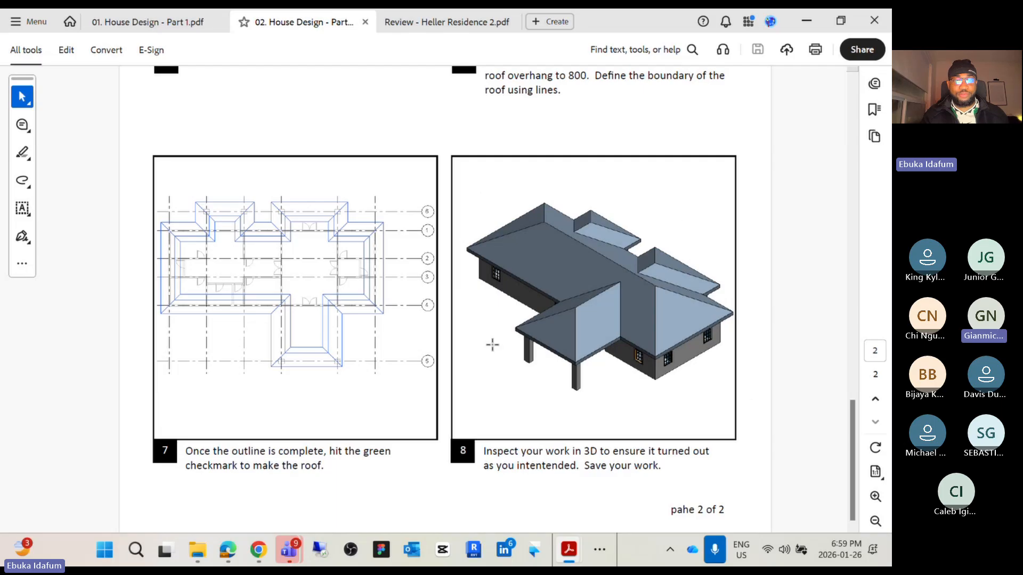
pyautogui.scroll(5, 495, 351)
pyautogui.scroll(2, 526, 387)
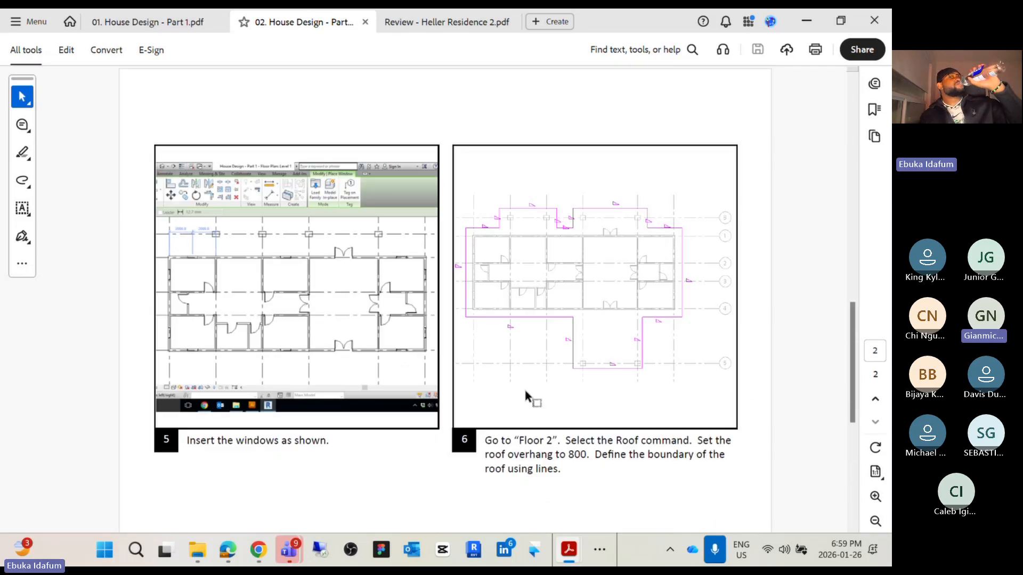
pyautogui.scroll(-6, 526, 394)
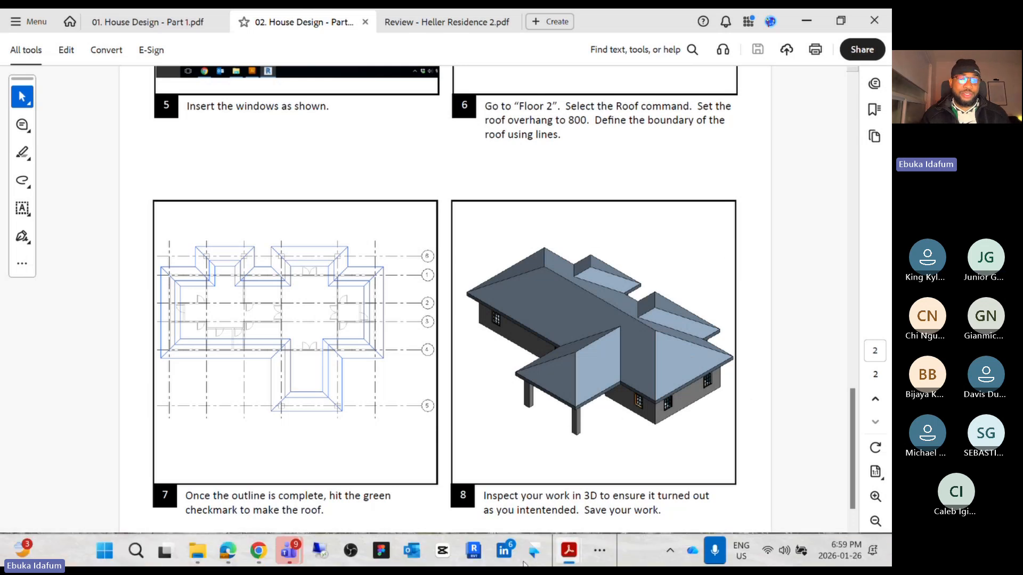
# Switch to Revit and open the house's 3D view, zoomed out to show the whole model
pyautogui.click(599, 550)
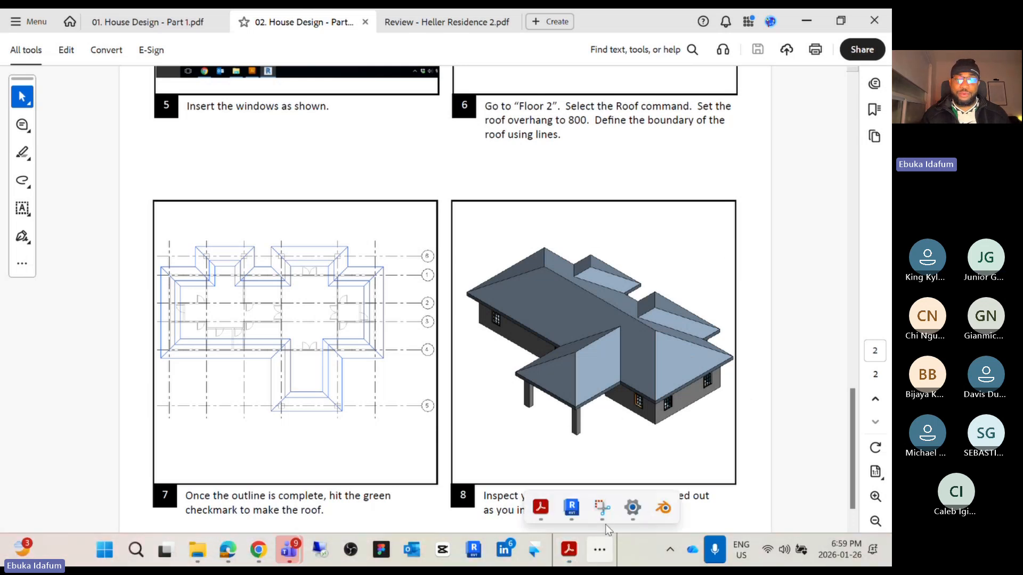
pyautogui.click(573, 515)
pyautogui.scroll(-6, 448, 411)
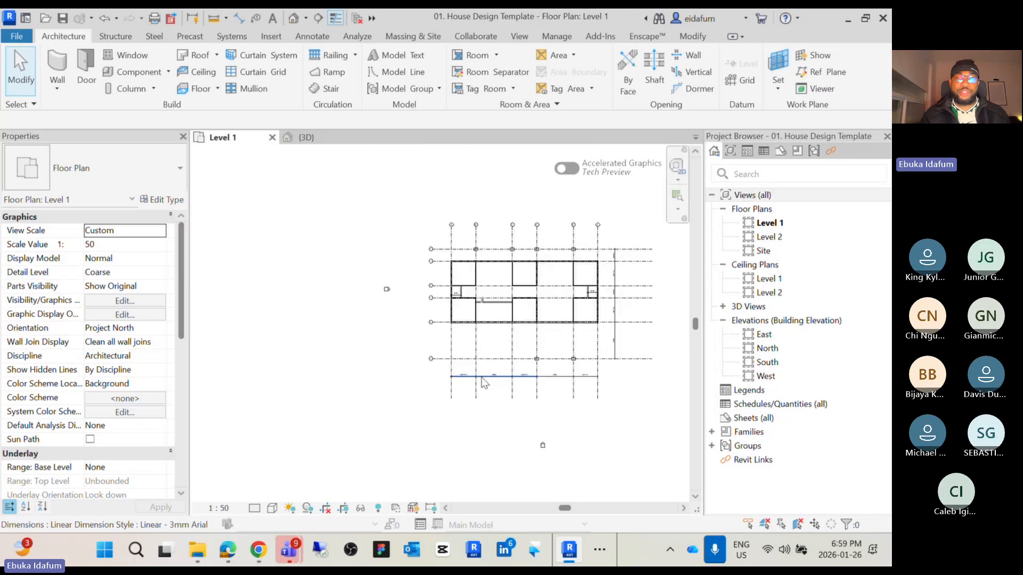
pyautogui.click(307, 137)
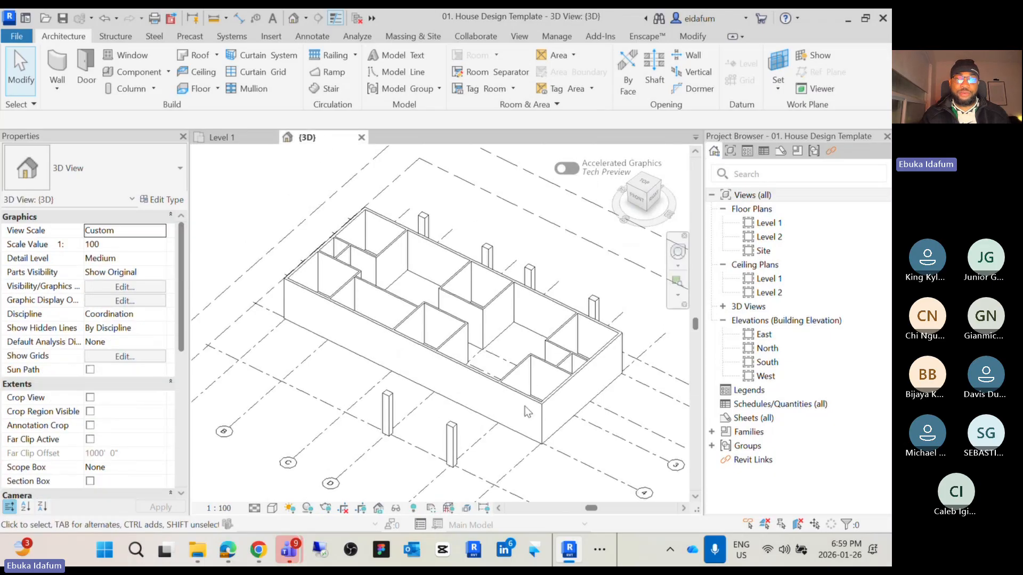
pyautogui.scroll(-2, 512, 423)
pyautogui.scroll(-2, 500, 420)
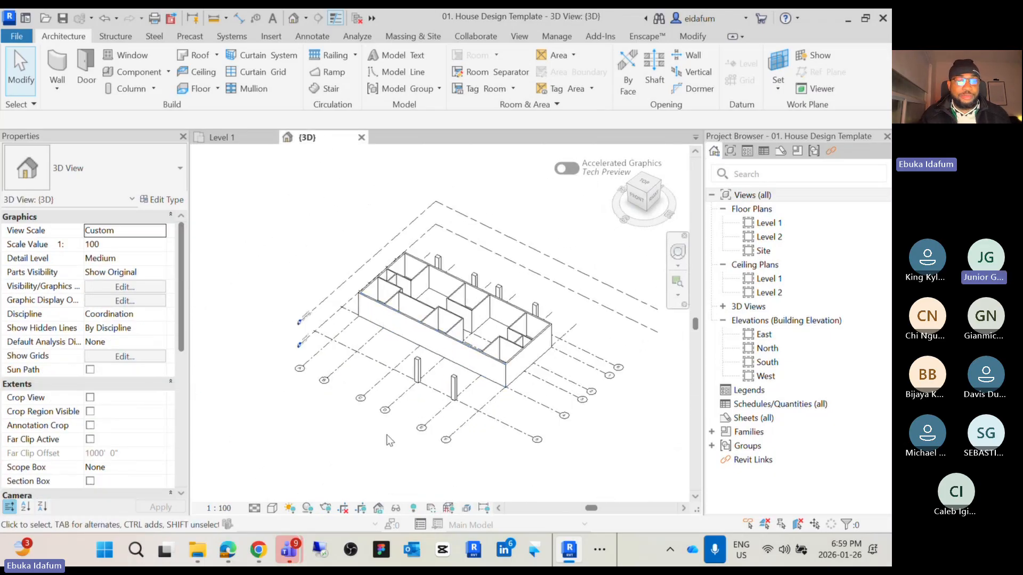
# Set the 3D view's visual style to Shaded, then to Consistent Colors
pyautogui.click(273, 509)
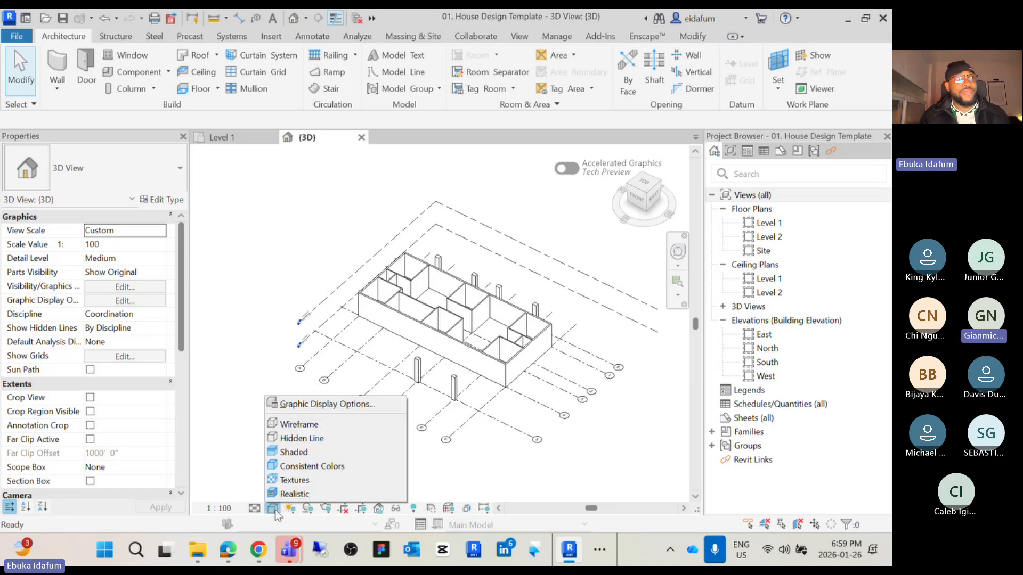
pyautogui.click(302, 452)
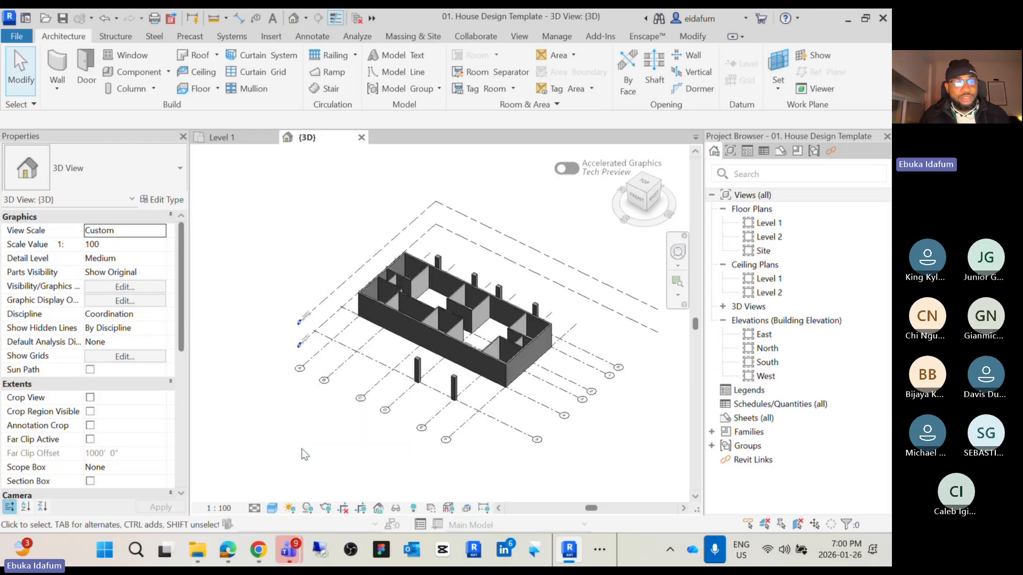
pyautogui.click(272, 509)
pyautogui.click(304, 467)
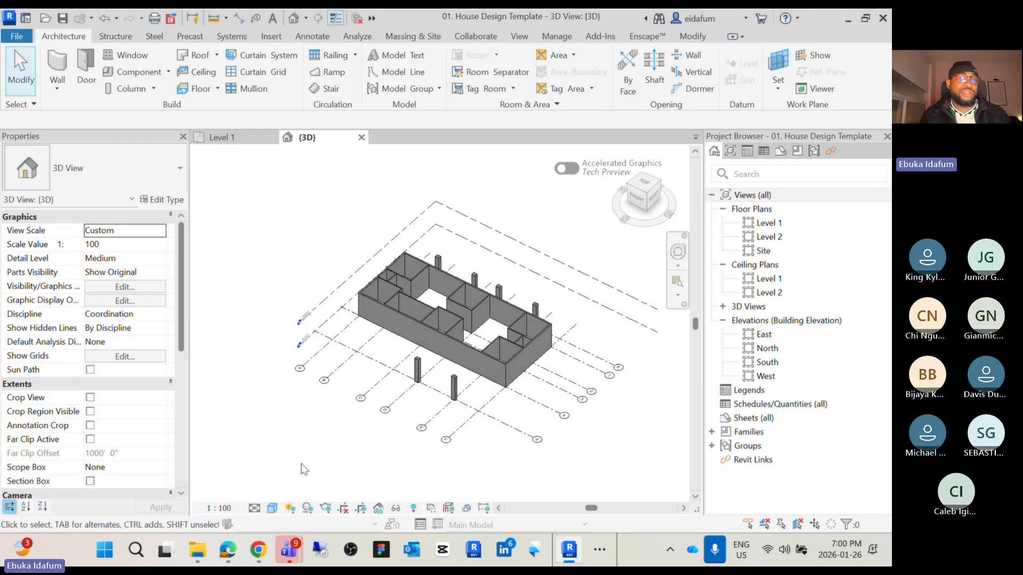
# Change the 3D view's visual style to Realistic
pyautogui.click(273, 509)
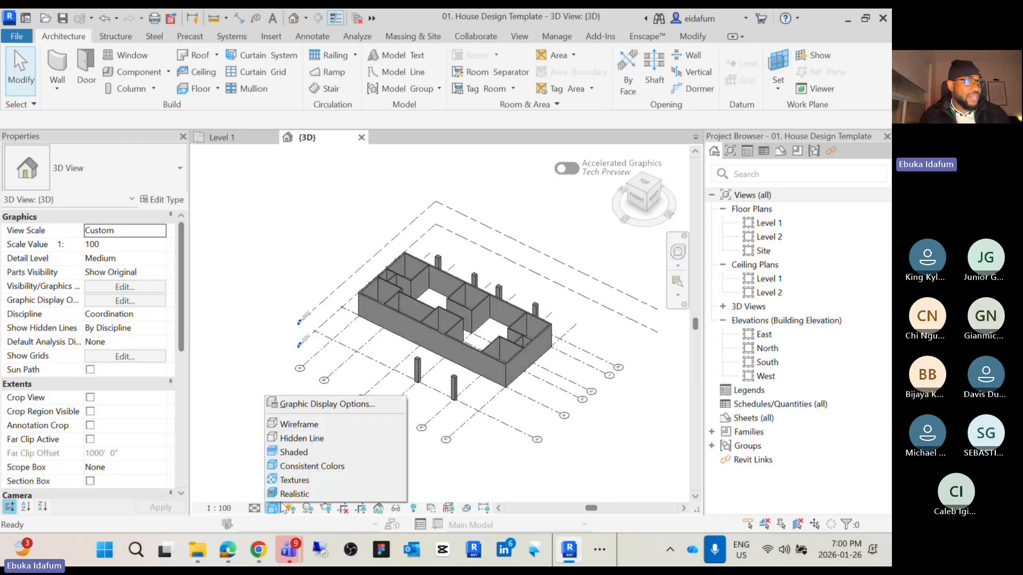
pyautogui.click(293, 494)
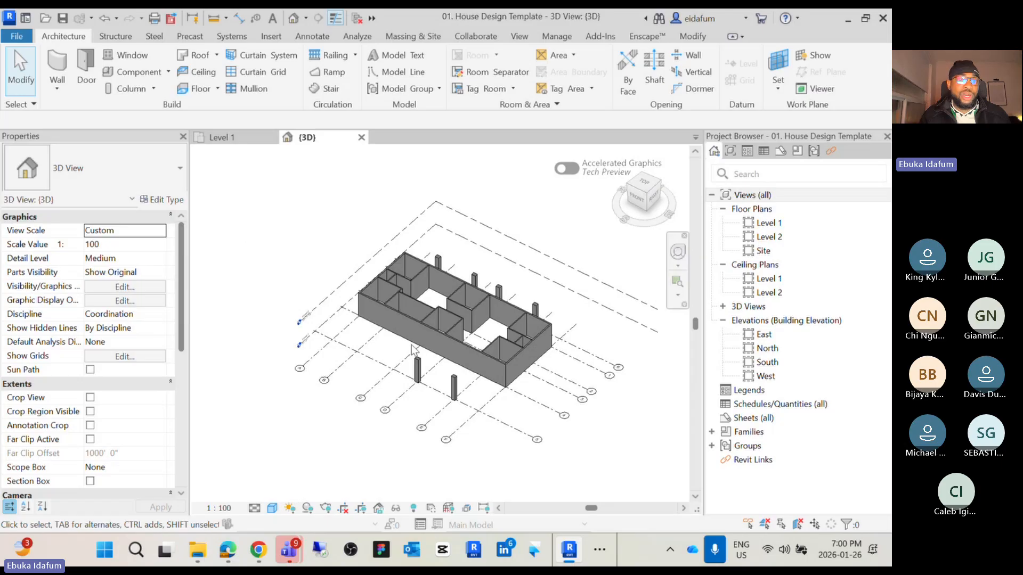
pyautogui.scroll(5, 478, 349)
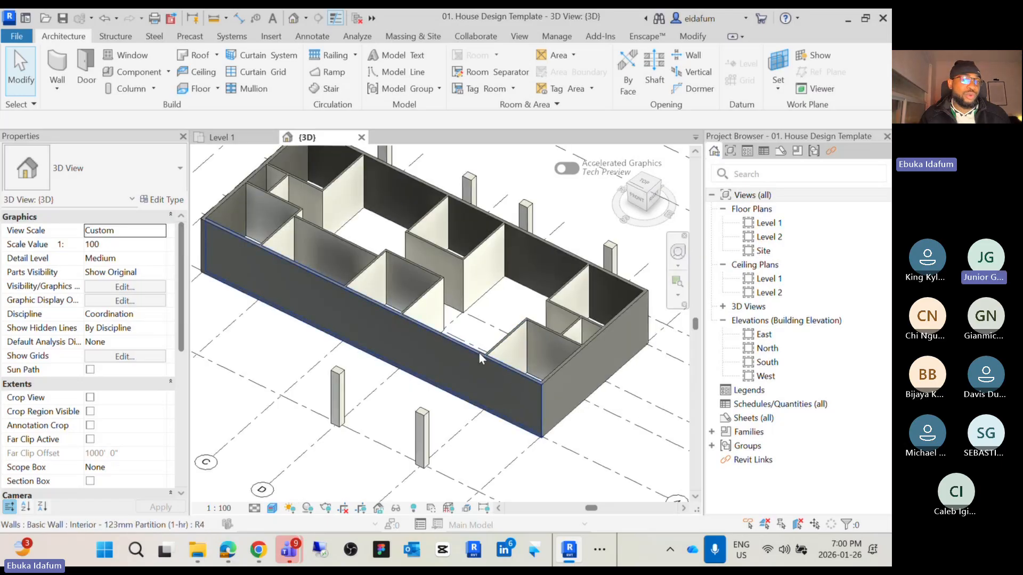
pyautogui.scroll(-5, 334, 304)
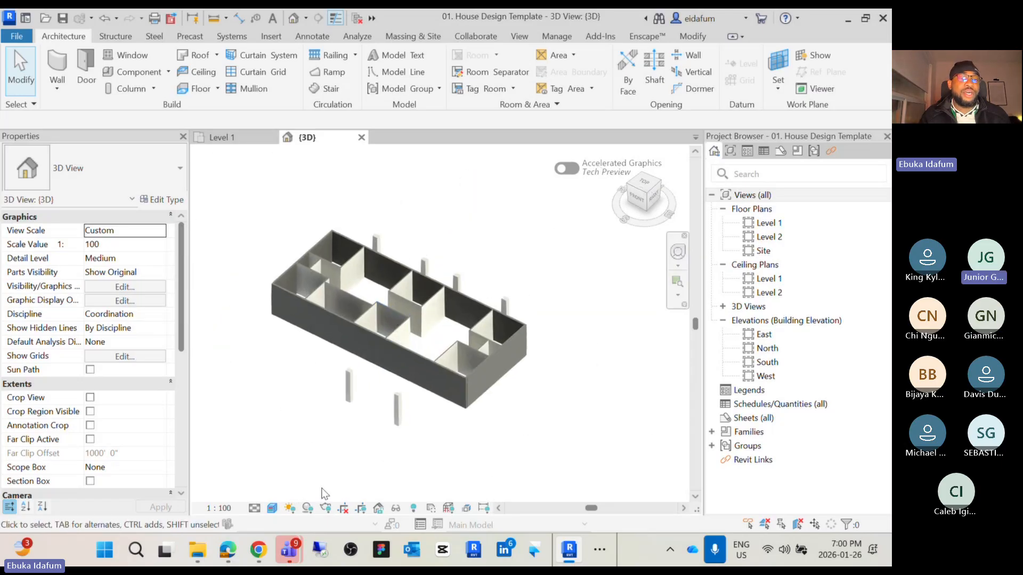
# Return the 3D view's visual style to Shaded
pyautogui.click(273, 509)
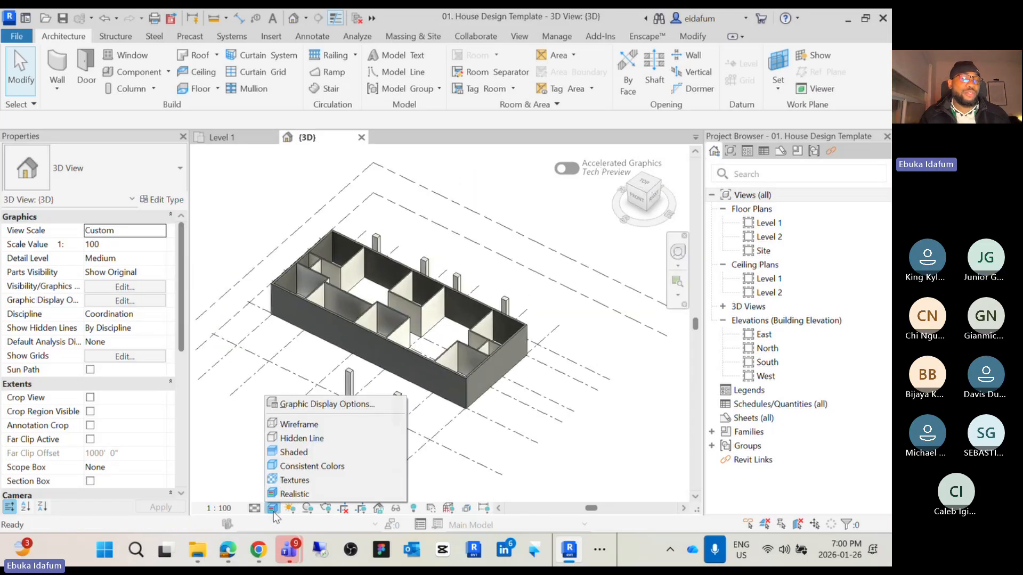
pyautogui.click(323, 455)
pyautogui.scroll(-4, 544, 380)
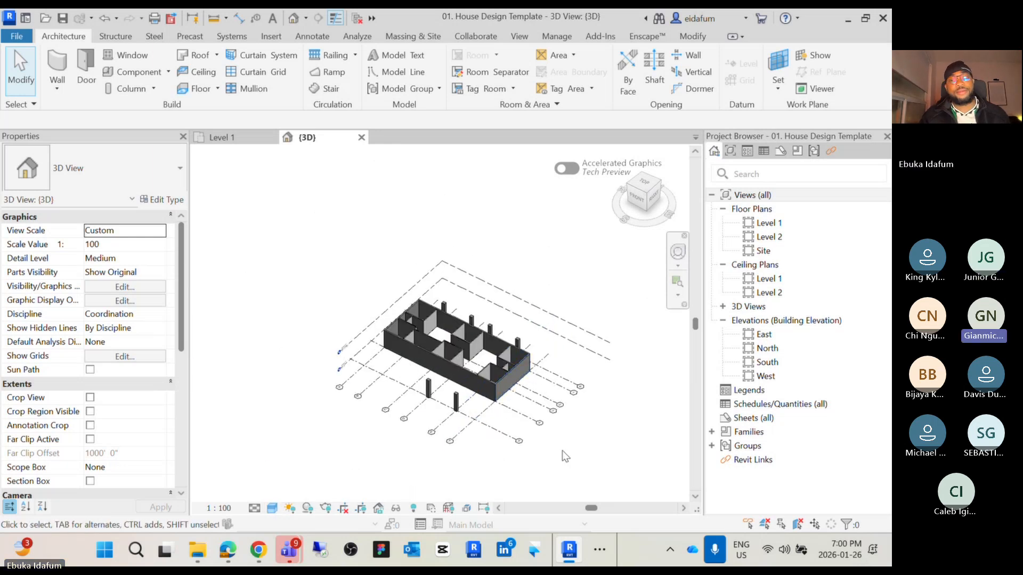
pyautogui.scroll(4, 497, 364)
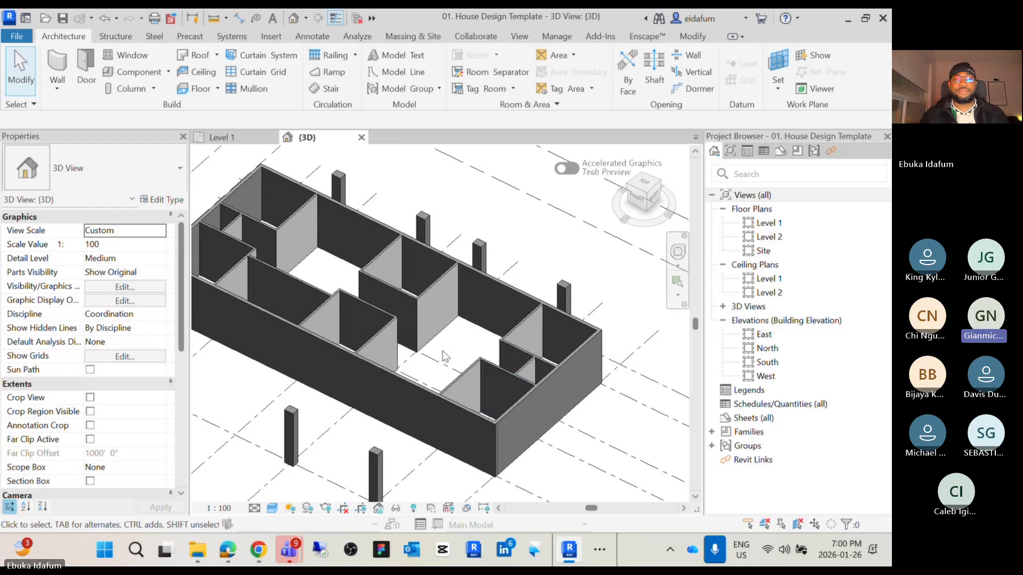
pyautogui.scroll(-3, 443, 350)
pyautogui.moveTo(453, 361); pyautogui.dragTo(437, 380, button='middle')
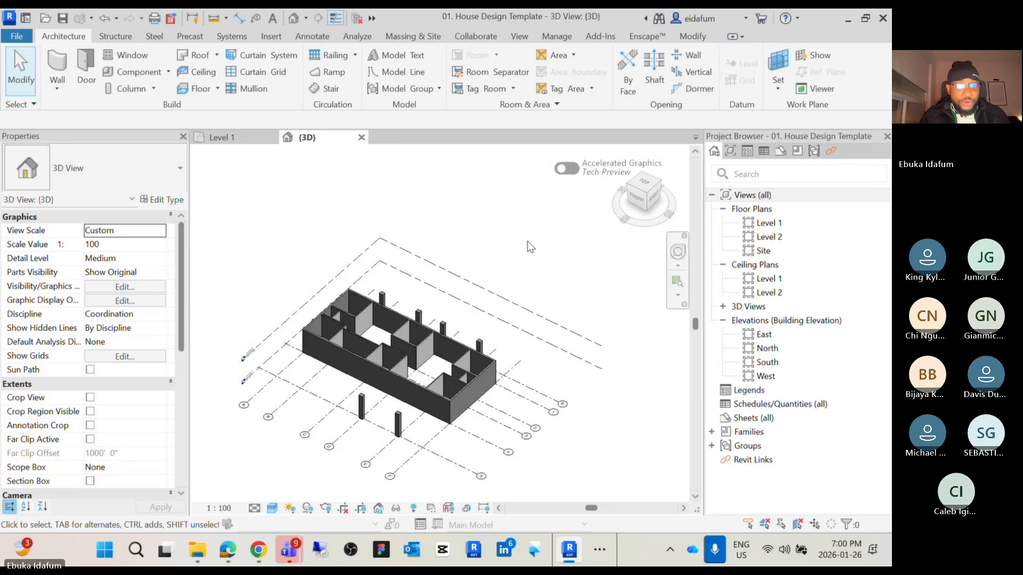
pyautogui.scroll(-2, 528, 241)
pyautogui.moveTo(528, 242); pyautogui.dragTo(540, 253, button='middle')
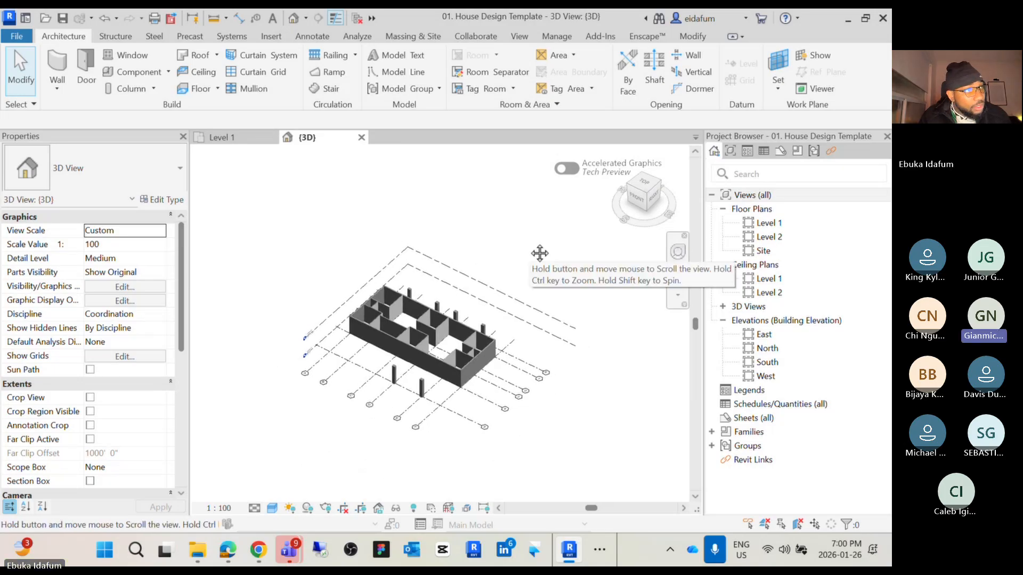
# Set the 3D view's visual style to Wireframe
pyautogui.click(273, 509)
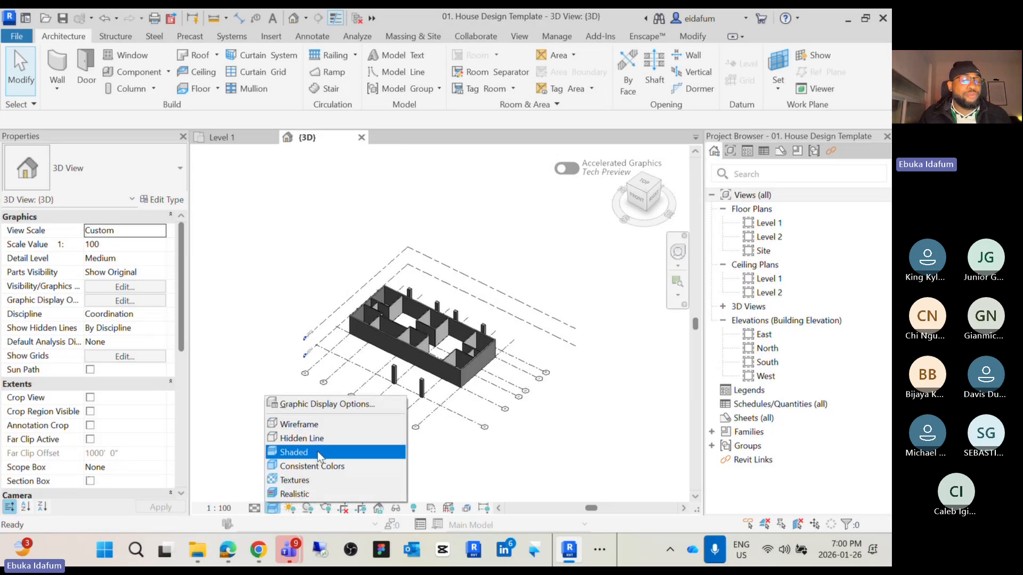
pyautogui.click(323, 426)
pyautogui.scroll(8, 347, 292)
pyautogui.scroll(2, 345, 291)
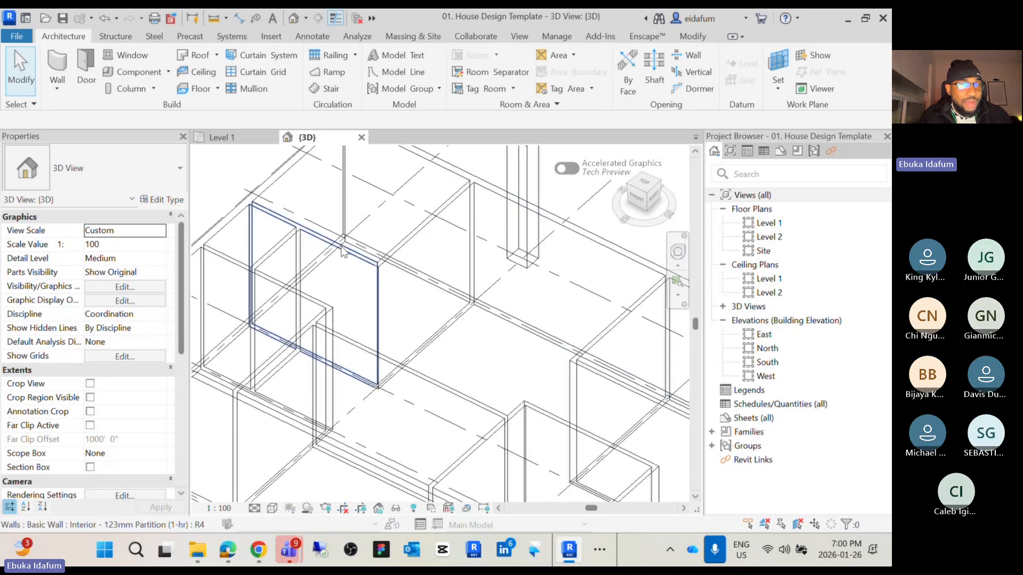
pyautogui.scroll(-4, 305, 294)
pyautogui.scroll(-2, 521, 397)
pyautogui.moveTo(521, 396); pyautogui.dragTo(513, 360, button='middle')
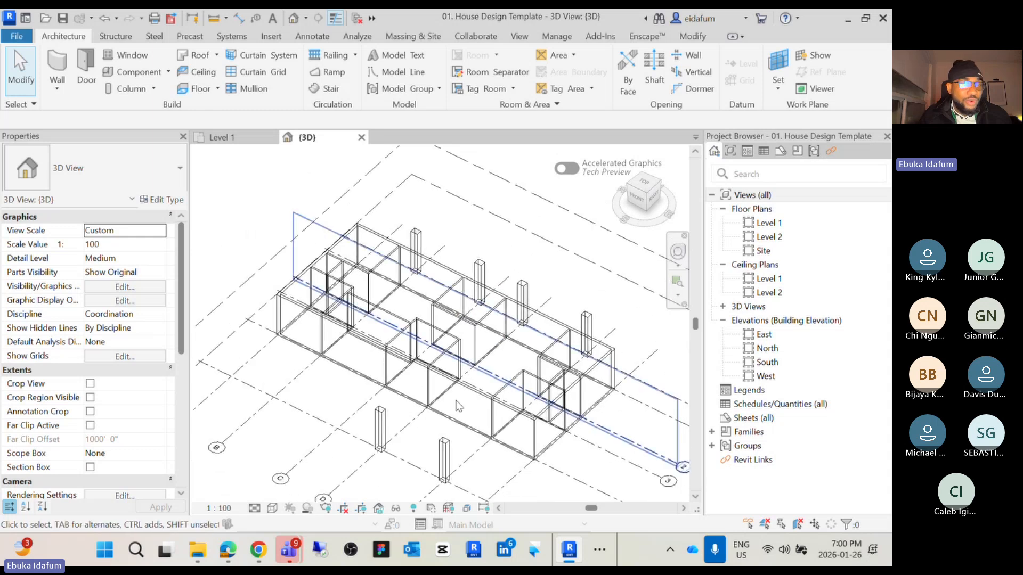
# Set the 3D view's visual style to Hidden Line
pyautogui.click(272, 508)
pyautogui.click(319, 441)
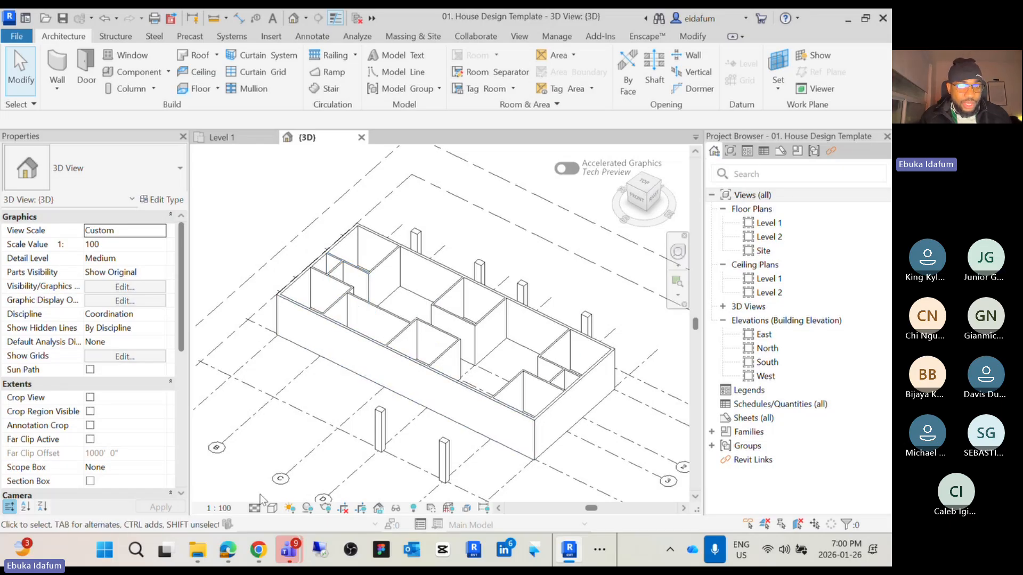
# Switch the 3D view to Shaded and select an exterior wall to inspect it
pyautogui.click(271, 509)
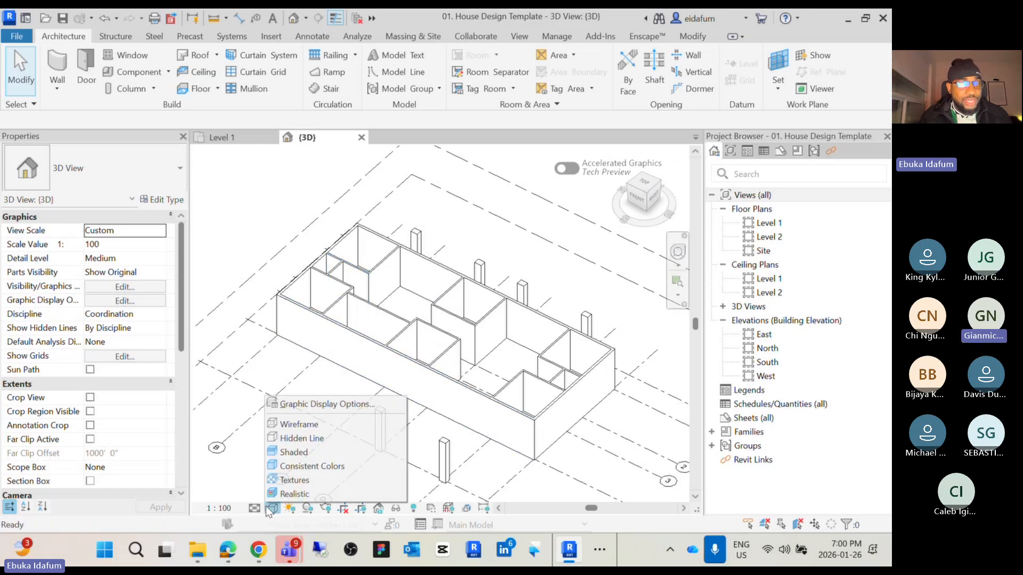
pyautogui.click(296, 452)
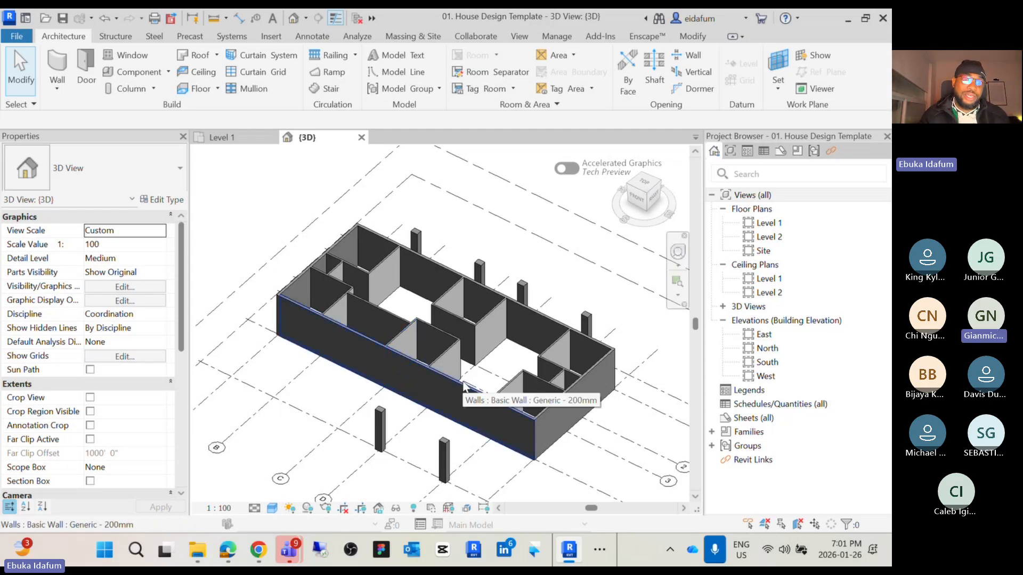
pyautogui.click(465, 387)
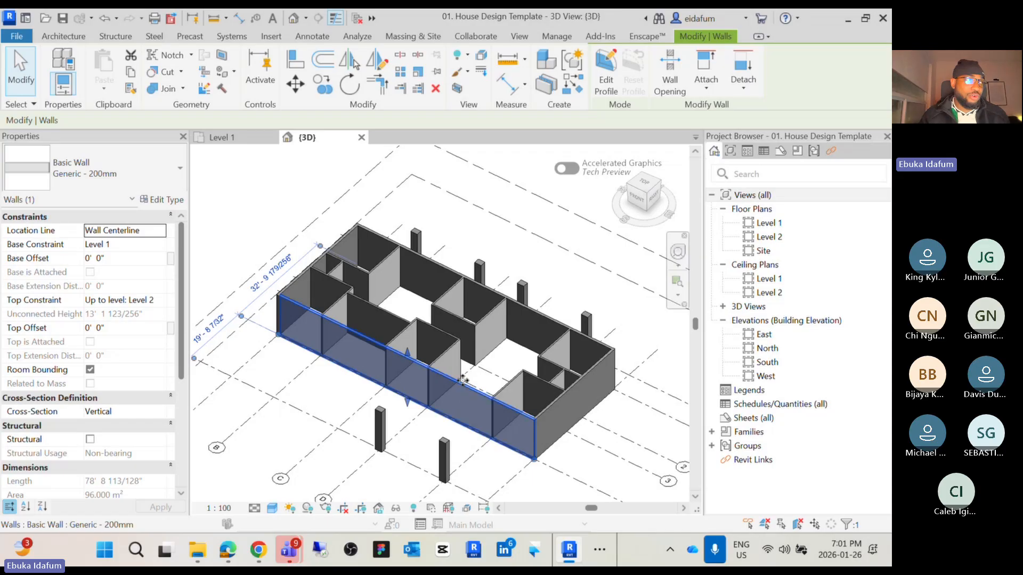
pyautogui.click(298, 482)
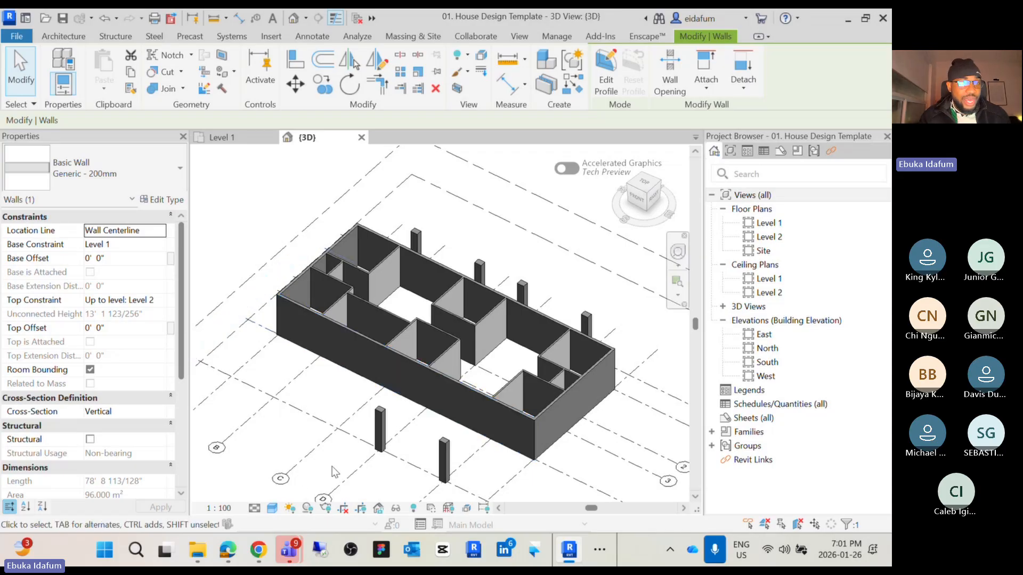
# Set the 3D view's visual style to Realistic and inspect the walls up close
pyautogui.click(273, 509)
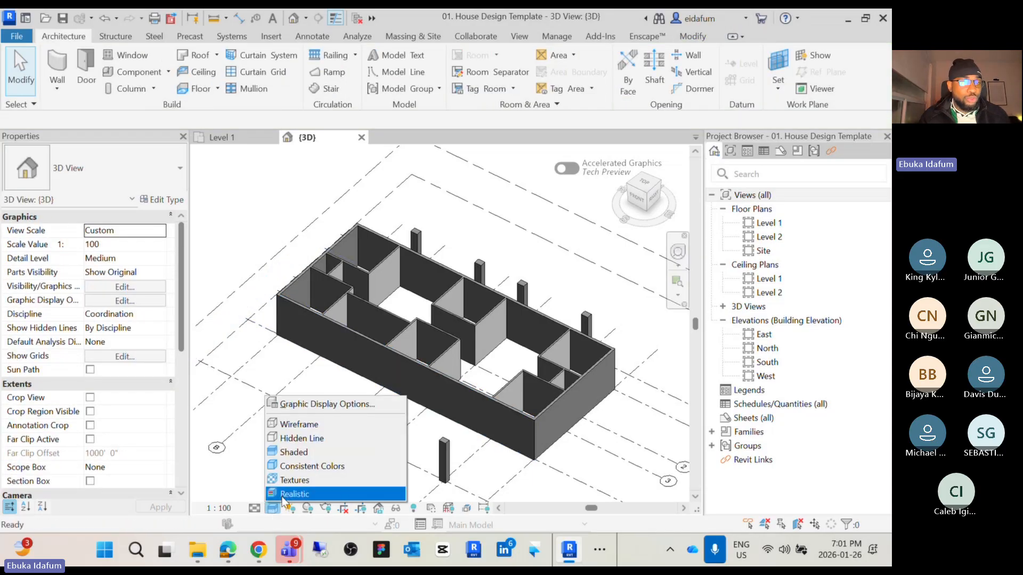
pyautogui.click(294, 494)
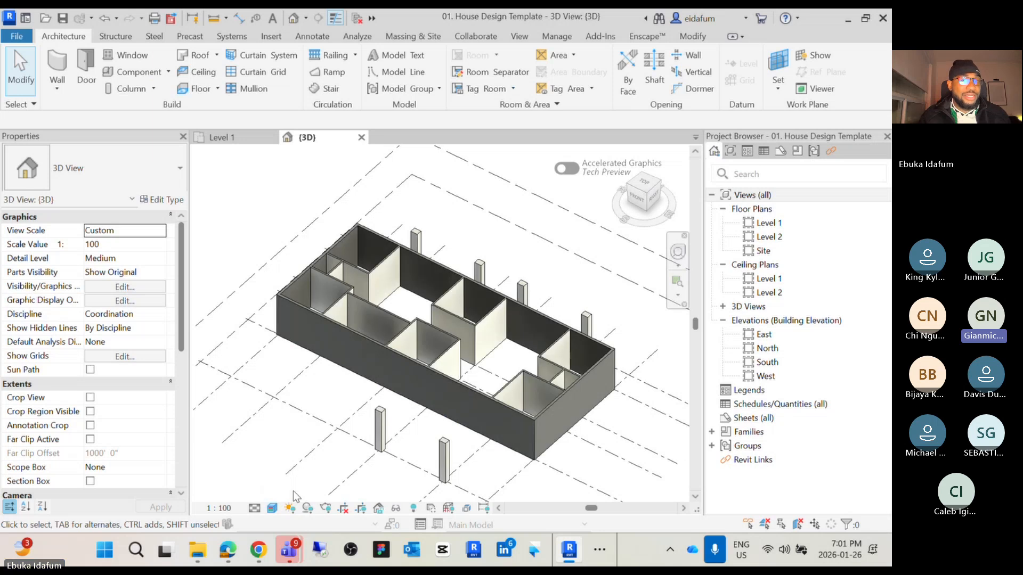
pyautogui.scroll(8, 541, 238)
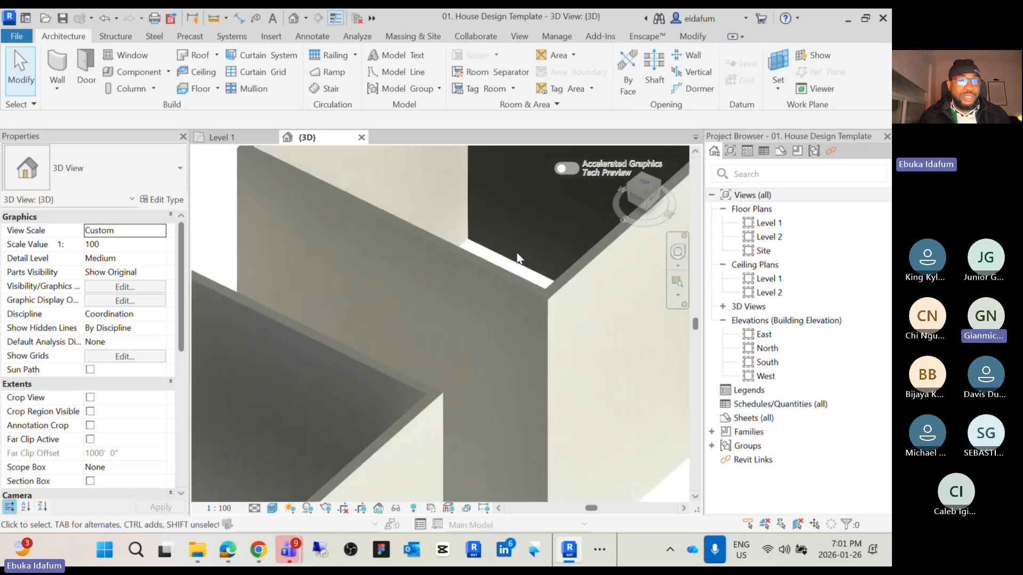
pyautogui.scroll(6, 401, 236)
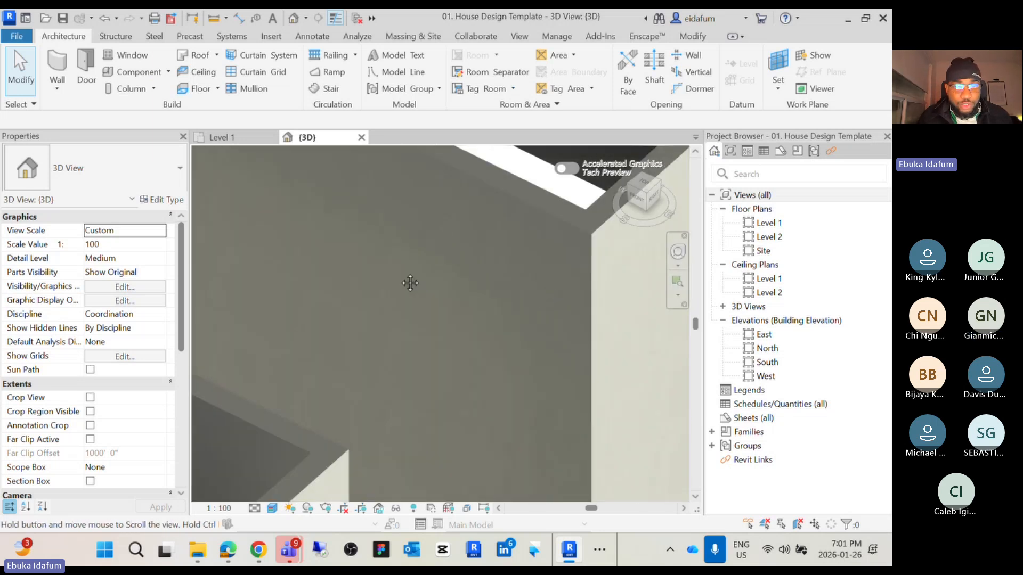
pyautogui.scroll(2, 449, 278)
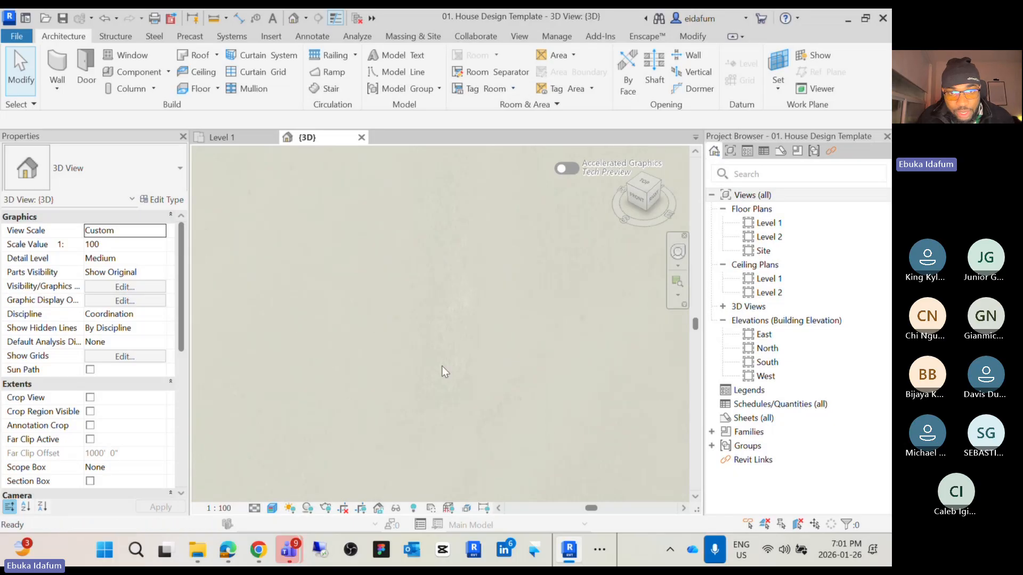
pyautogui.scroll(-10, 409, 320)
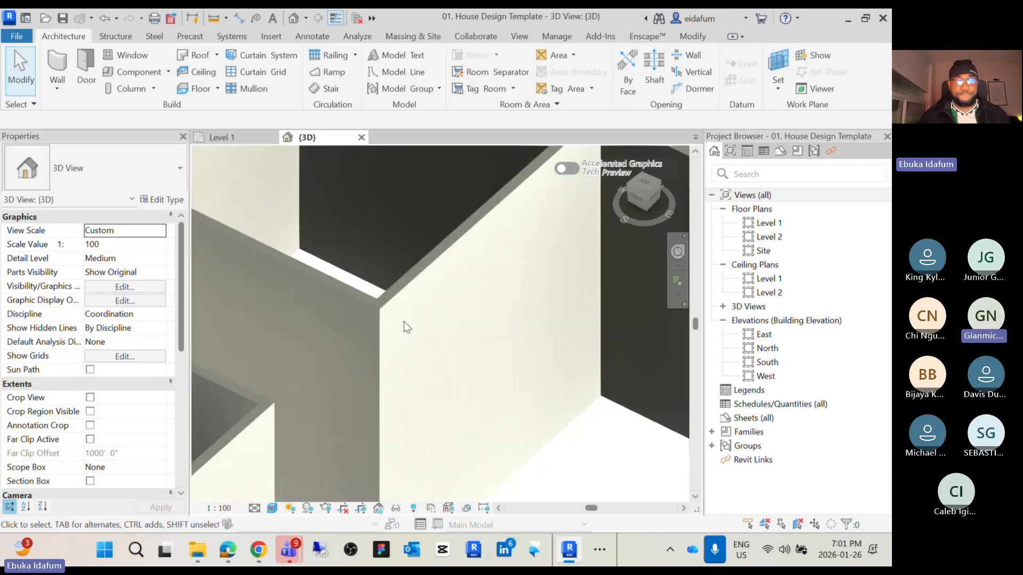
pyautogui.moveTo(409, 320); pyautogui.dragTo(439, 309, button='middle')
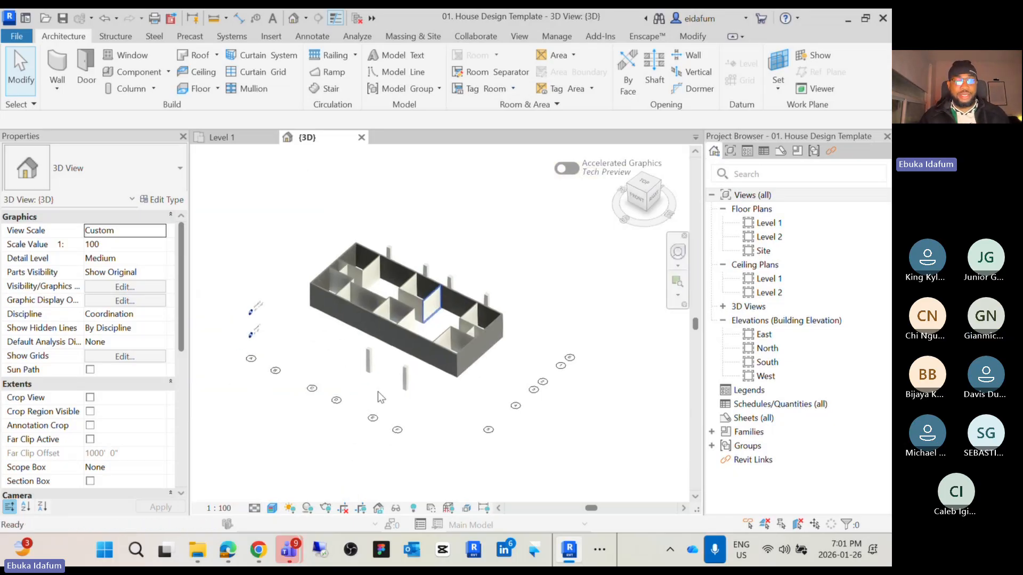
# Set the 3D view's visual style back to Hidden Line and orbit the model slightly
pyautogui.click(271, 508)
pyautogui.click(302, 440)
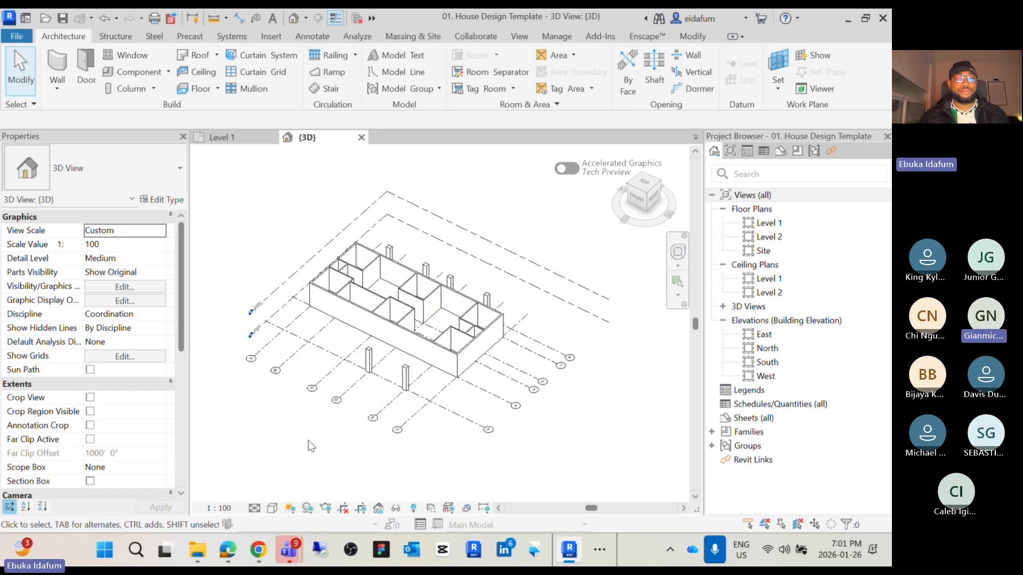
pyautogui.moveTo(341, 446); pyautogui.dragTo(382, 454, button='middle')
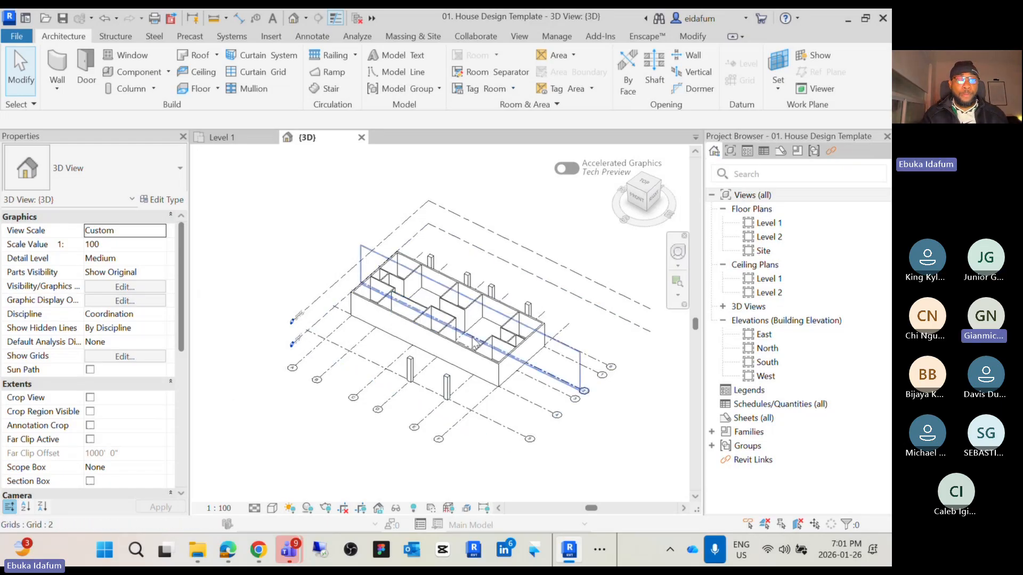
# Switch to the Part 2 handout PDF and scroll through its door, window and roof instructions
pyautogui.click(594, 548)
pyautogui.moveTo(541, 509)
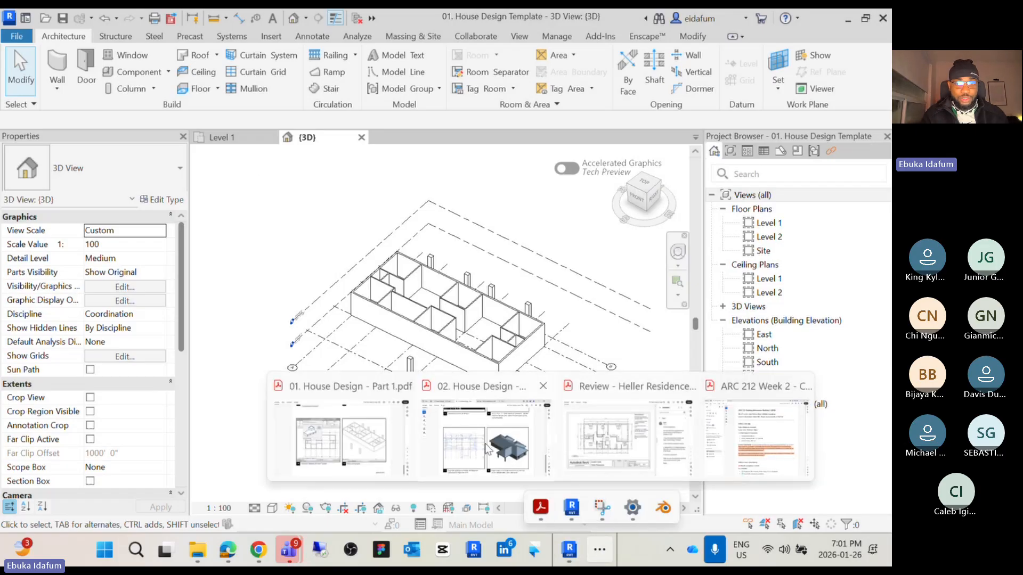
pyautogui.click(538, 421)
pyautogui.scroll(15, 304, 264)
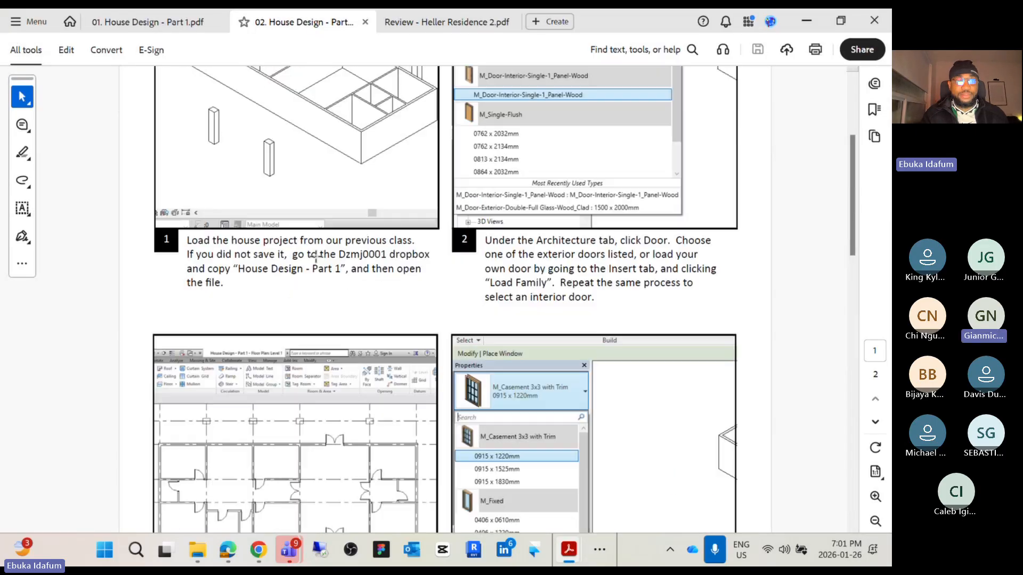
pyautogui.scroll(-5, 302, 194)
pyautogui.scroll(-15, 408, 376)
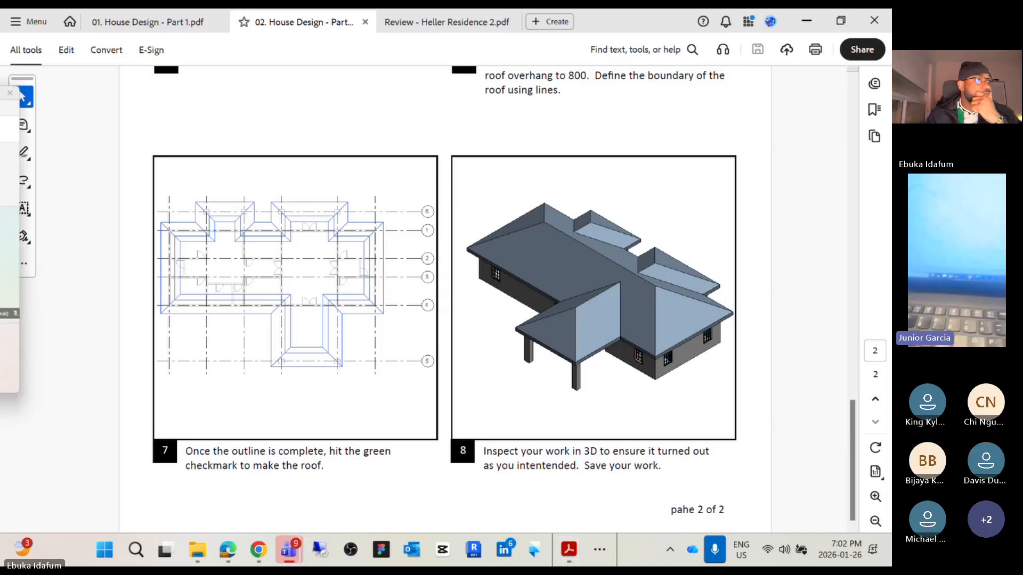
# Switch to the Teams meeting and stop sharing the screen
pyautogui.moveTo(0, 99); pyautogui.dragTo(424, 98)
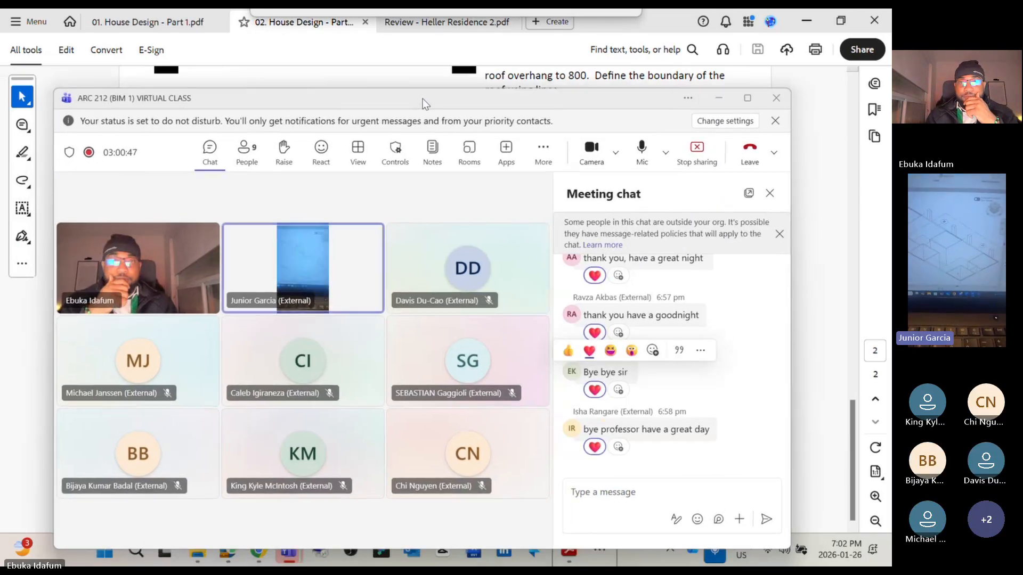
pyautogui.click(697, 152)
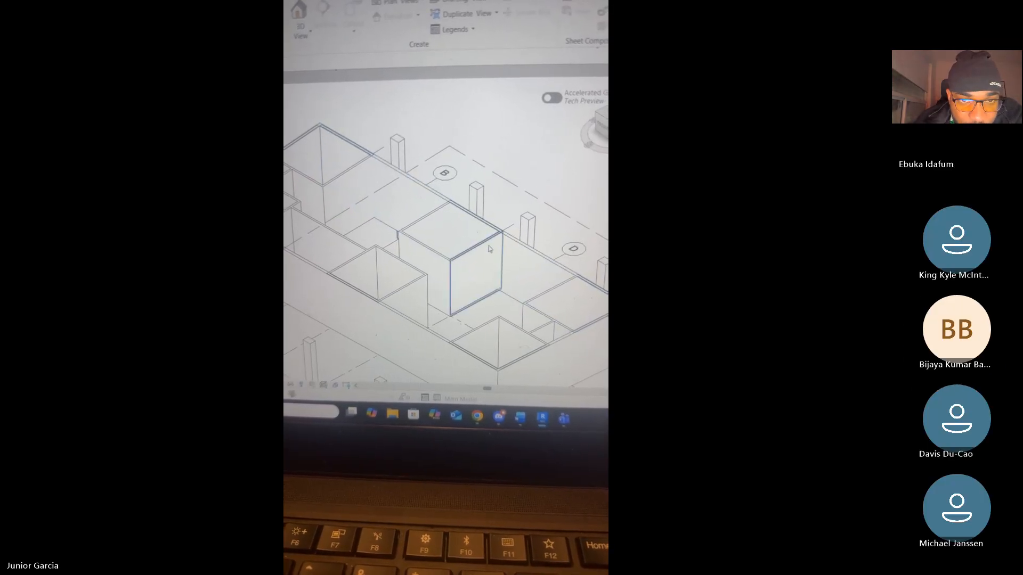
pyautogui.click(483, 220)
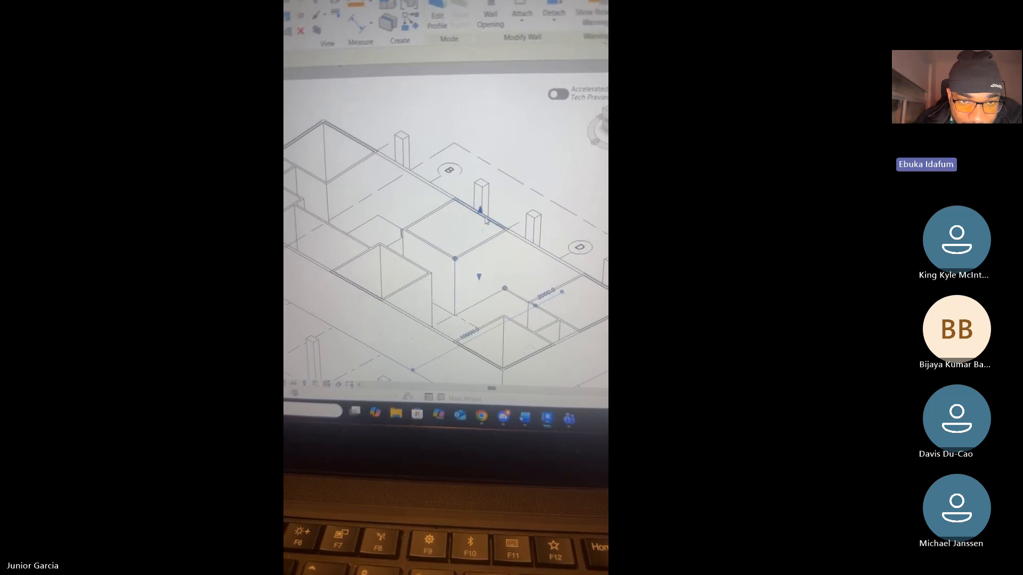
pyautogui.press('Delete')
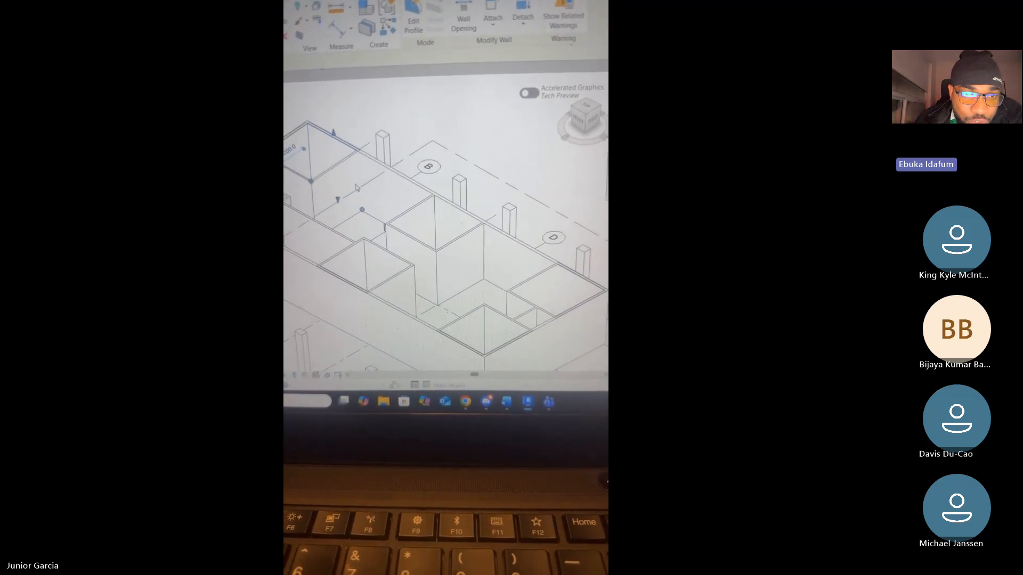
pyautogui.press('Escape')
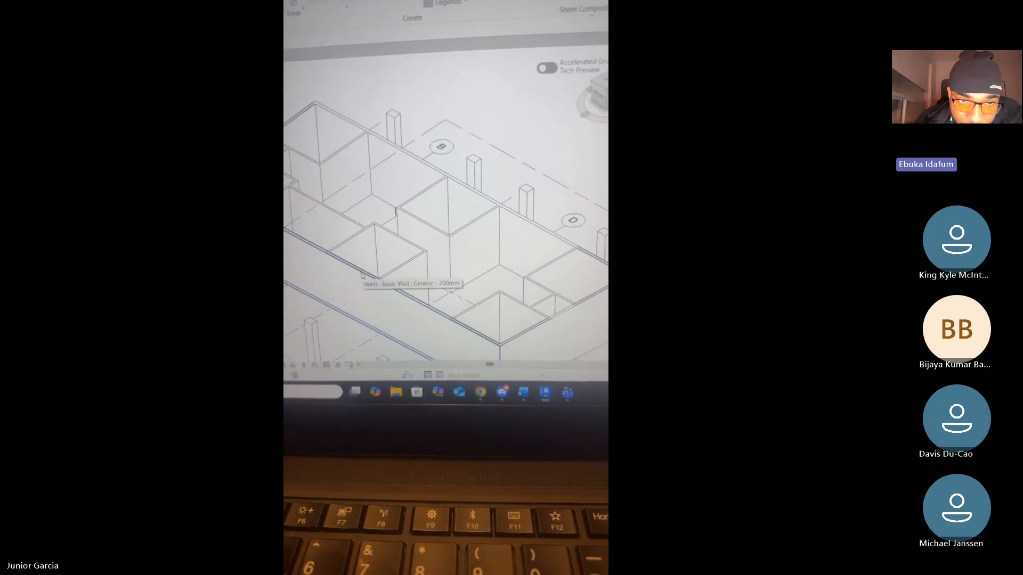
pyautogui.click(361, 275)
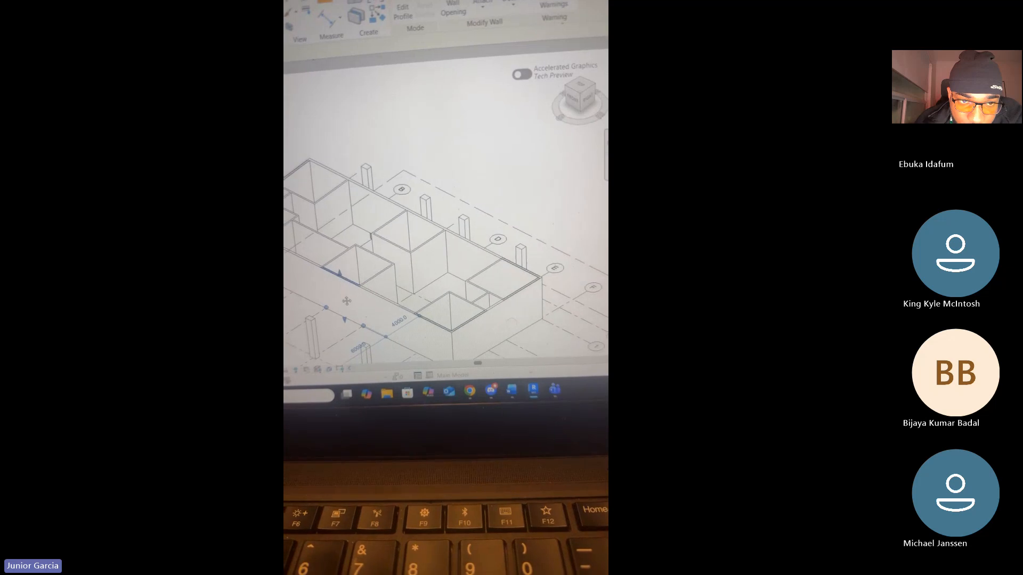
pyautogui.moveTo(346, 301); pyautogui.dragTo(337, 245, button='middle')
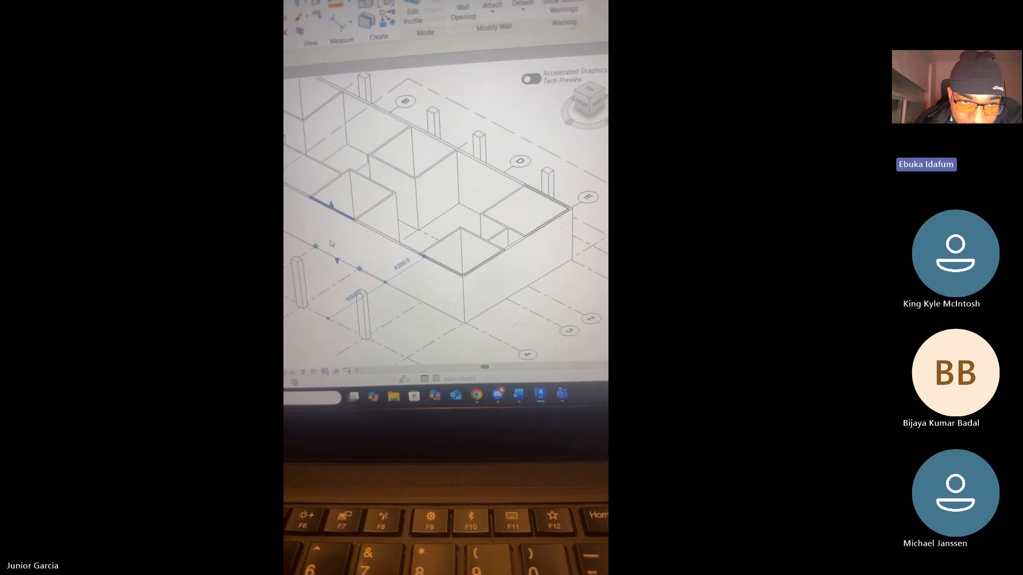
pyautogui.click(330, 243)
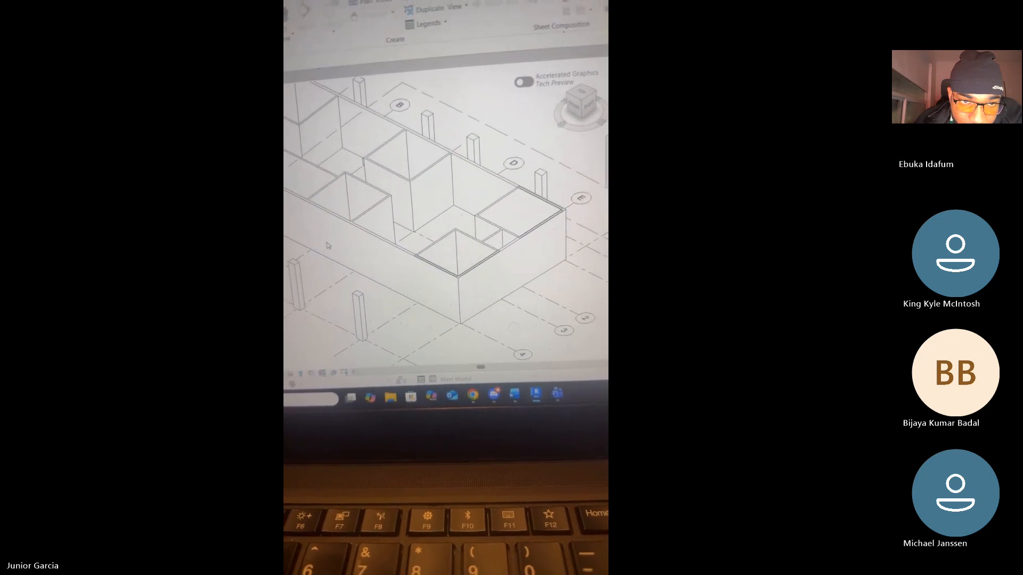
pyautogui.moveTo(340, 249); pyautogui.dragTo(303, 199, button='middle')
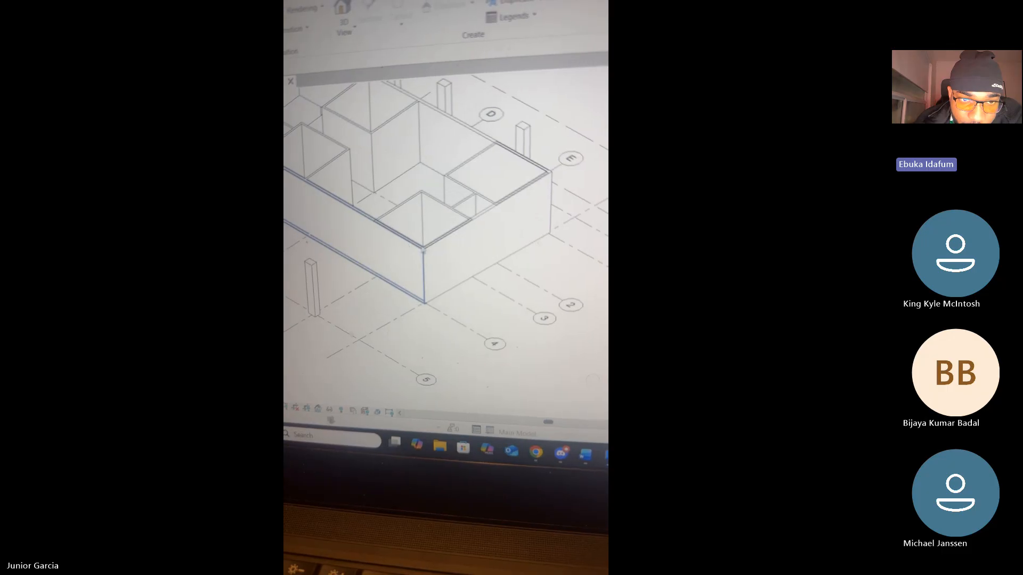
pyautogui.click(448, 238)
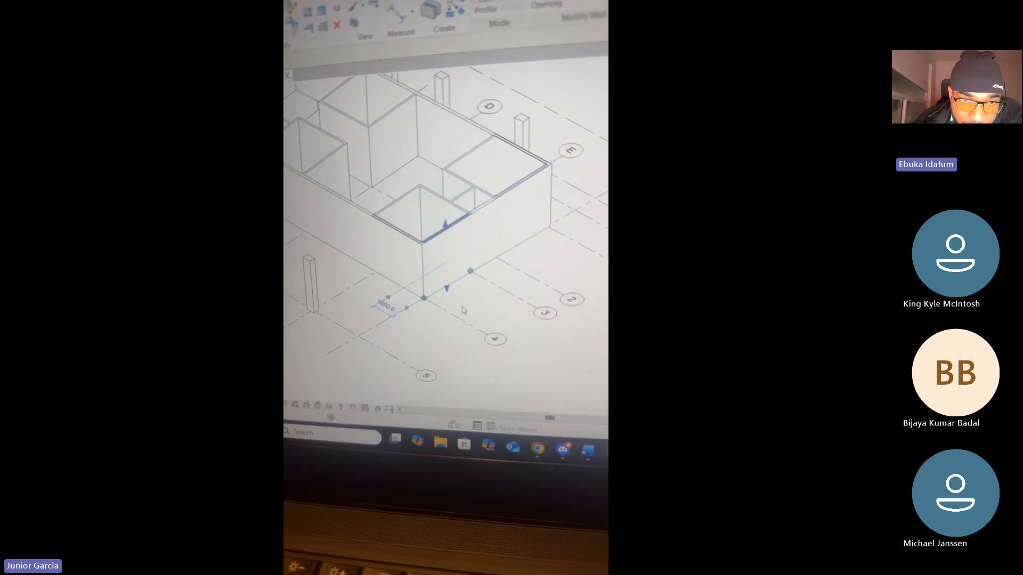
pyautogui.click(463, 311)
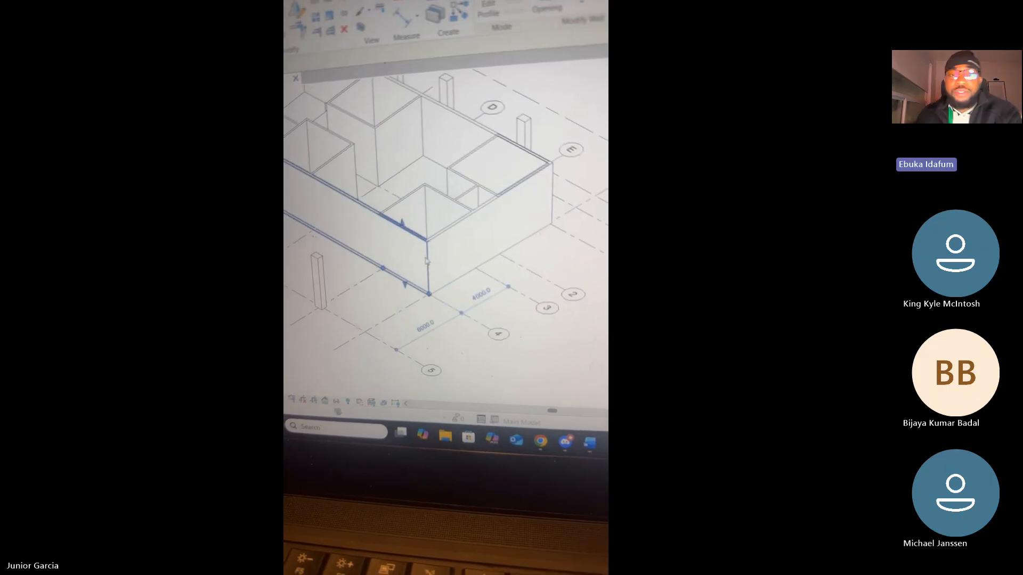
pyautogui.press('Escape')
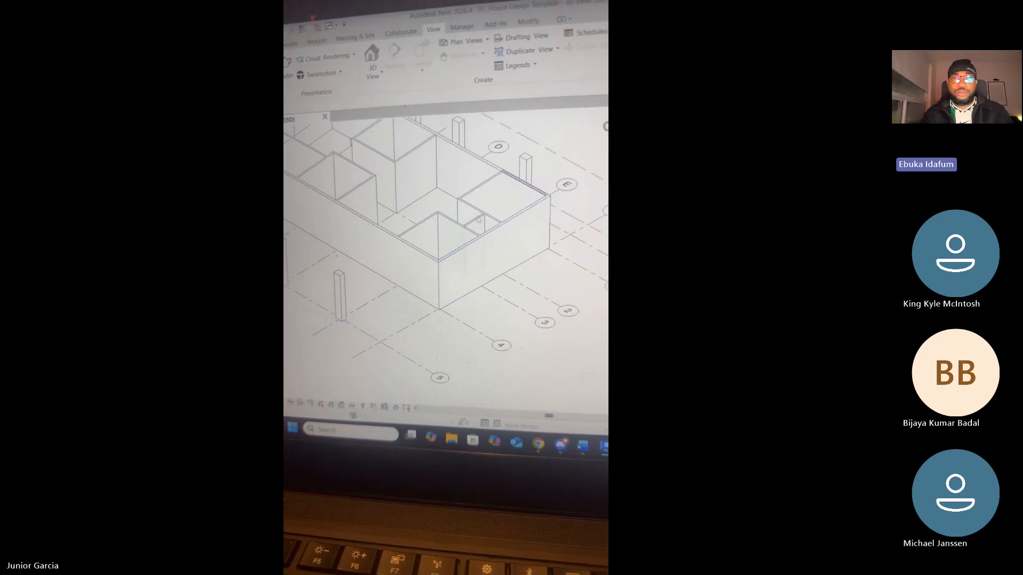
pyautogui.click(535, 224)
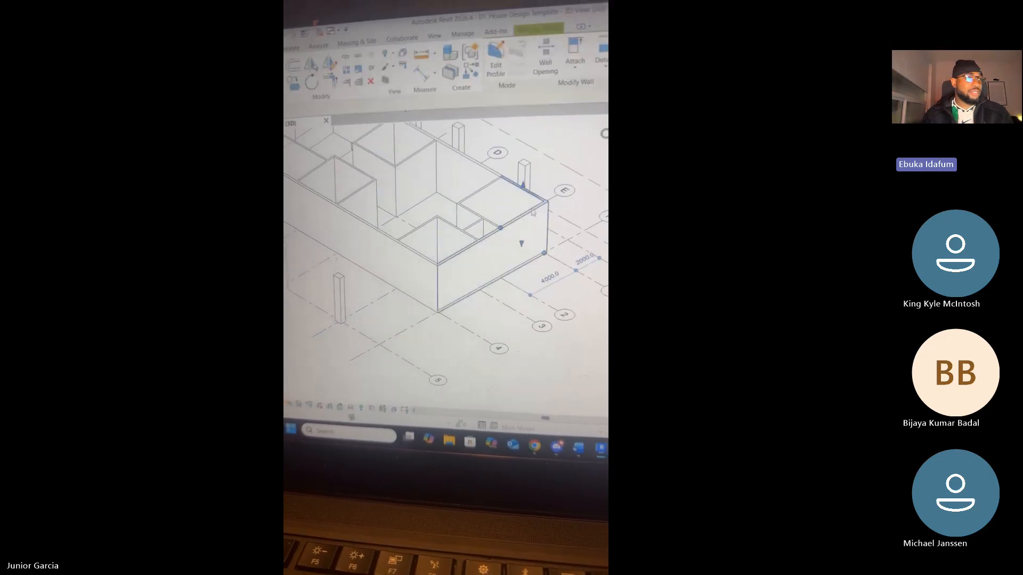